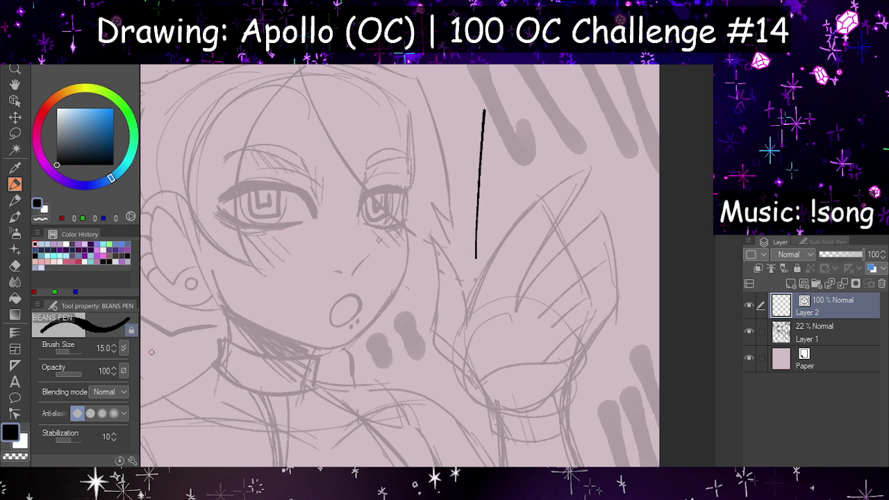
Step: Draw vertical test strokes beside the head using the second and third anti-aliasing levels of the BEANS PEN
click(89, 415)
drag(503, 110, 490, 264)
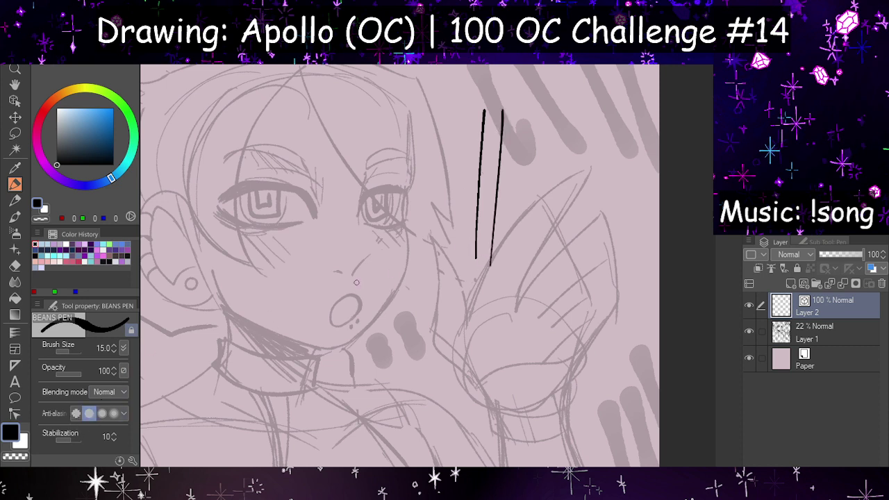
click(102, 414)
drag(526, 109, 510, 274)
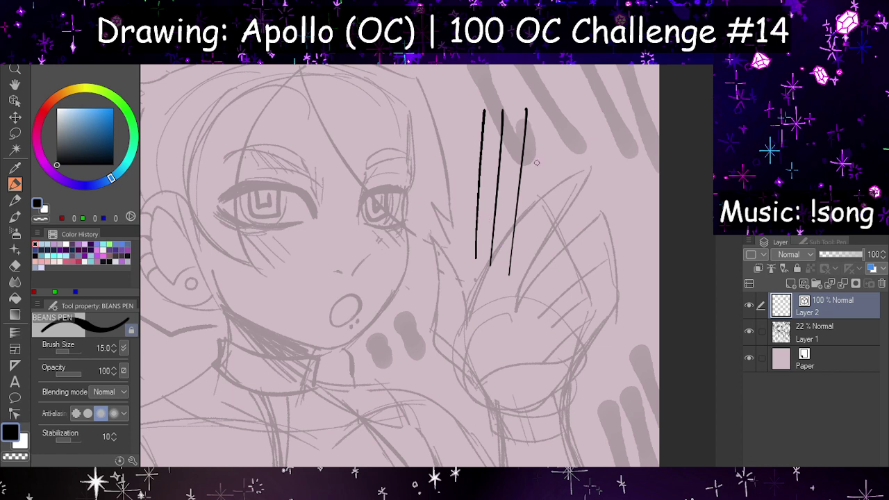
Step: Remove the vertical test strokes and set the pen's anti-aliasing to the second level
scroll(537, 162, up, 4)
key(ctrl+z)
key(ctrl+z)
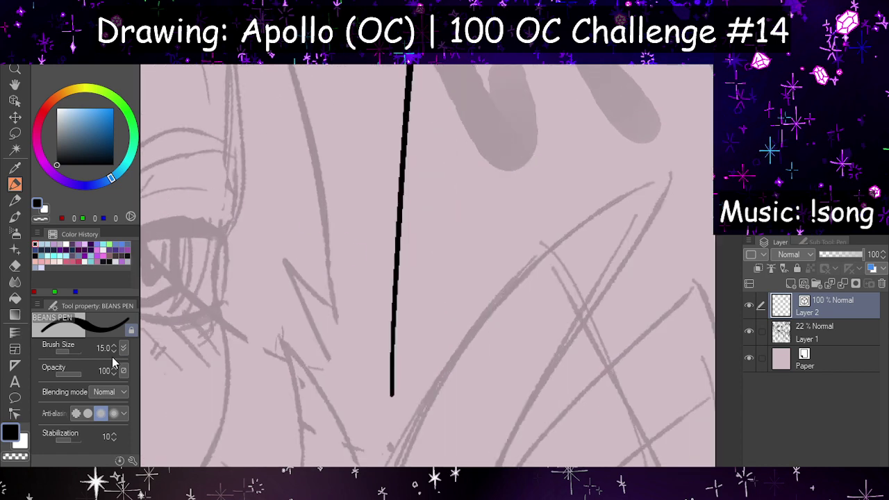
key(ctrl+z)
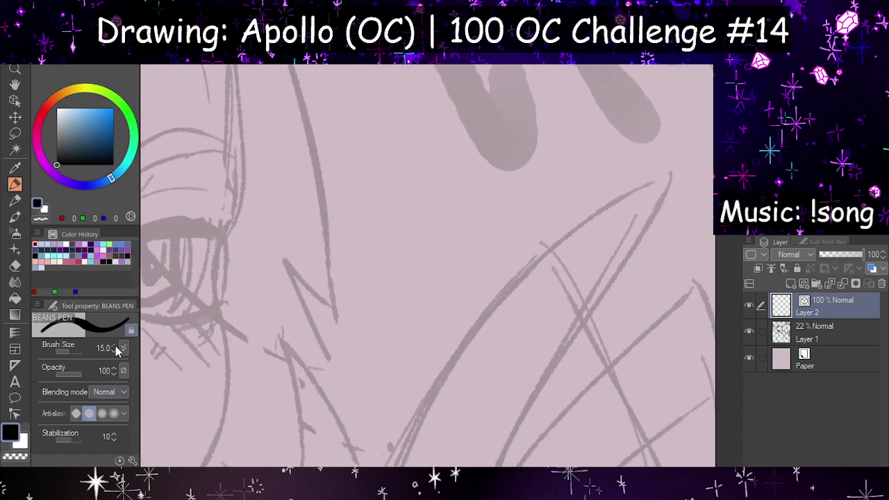
Step: Ink the nose on Layer 2: the curved bridge line beside the far eye, the slanted tip line and the short nostril mark
scroll(580, 238, down, 5)
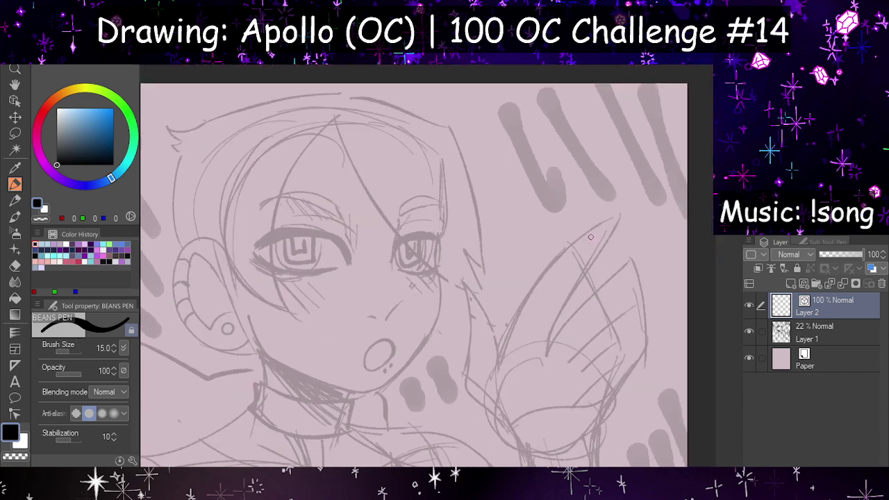
scroll(361, 229, up, 4)
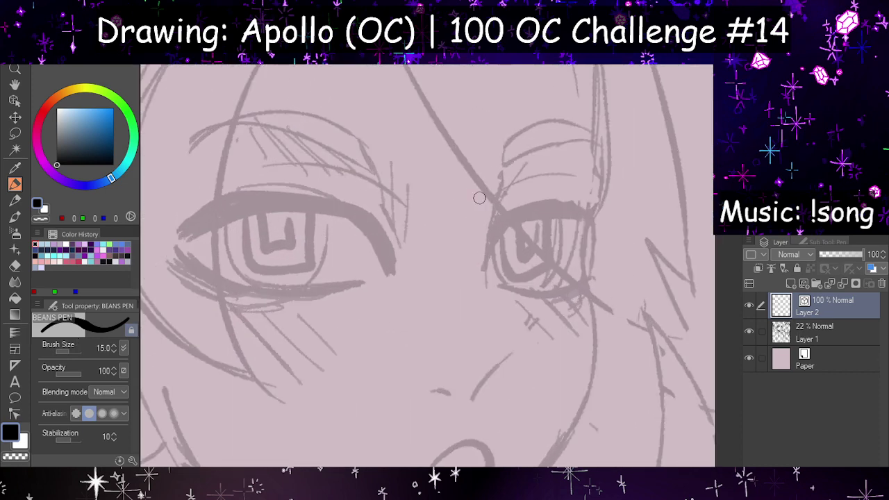
drag(509, 172, 494, 304)
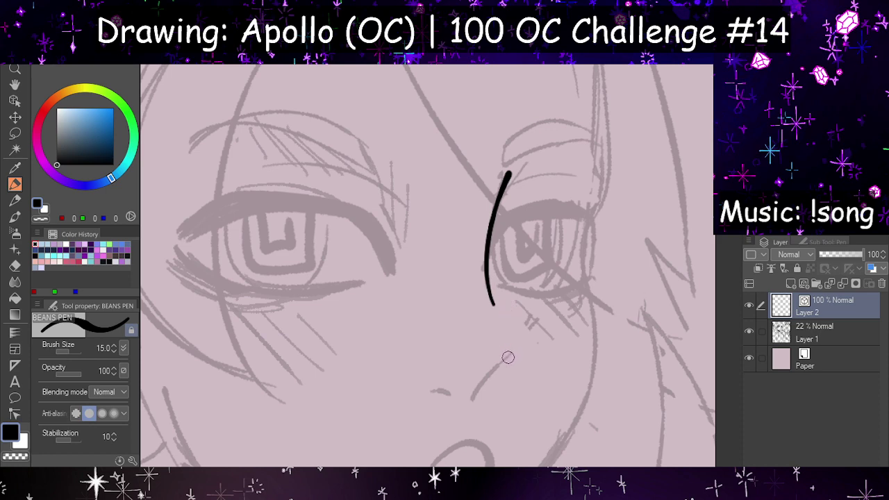
key(h)
drag(345, 356, 393, 405)
key(h)
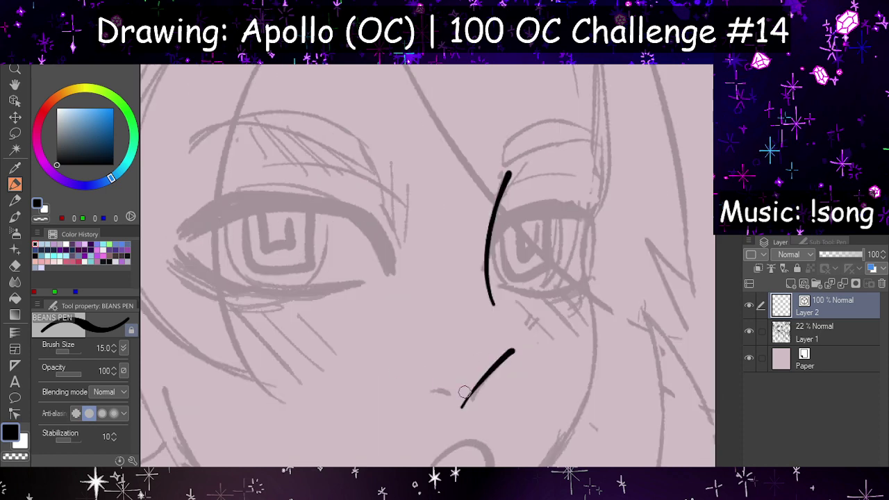
key(ctrl+z)
mouse_move(472, 399)
mouse_down()
mouse_move(521, 326)
mouse_move(476, 397)
mouse_move(505, 359)
mouse_up()
key(ctrl+z)
key(h)
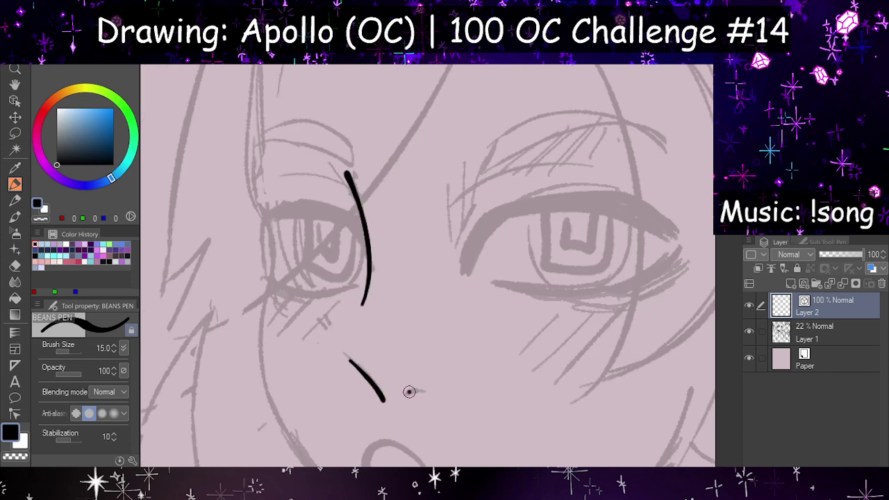
drag(410, 392, 428, 390)
Step: Ink the curved upper lid line of the near eye over the sketch
mouse_move(465, 268)
mouse_down()
mouse_move(476, 230)
mouse_move(653, 208)
mouse_up()
key(h)
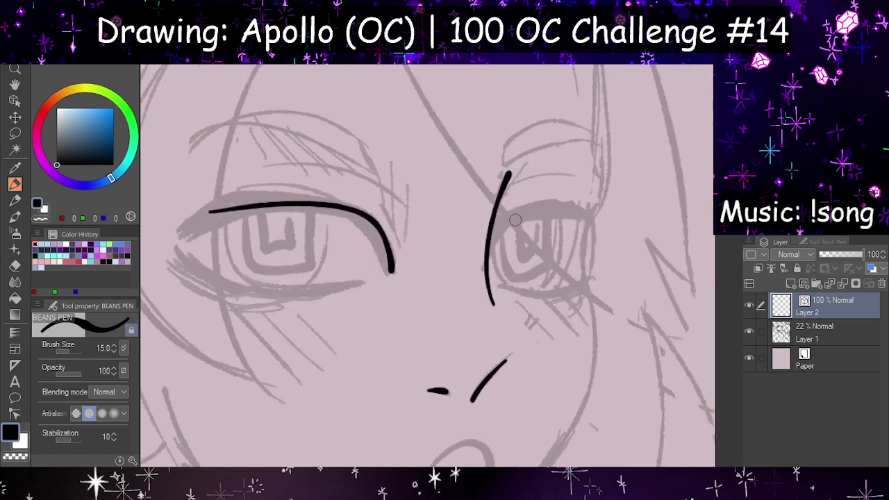
key(ctrl+z)
key(h)
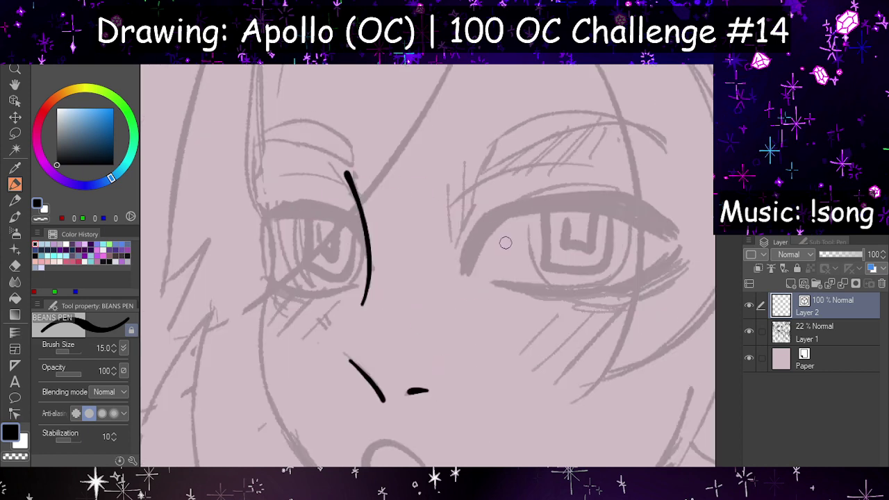
mouse_move(467, 271)
mouse_down()
mouse_move(504, 209)
mouse_move(658, 221)
mouse_up()
key(h)
Step: Ink the lower lid line of the near eye, from the outer corner towards the nose
mouse_move(178, 254)
mouse_down()
mouse_move(239, 281)
mouse_move(363, 276)
mouse_move(214, 286)
mouse_move(359, 285)
mouse_up()
key(ctrl+z)
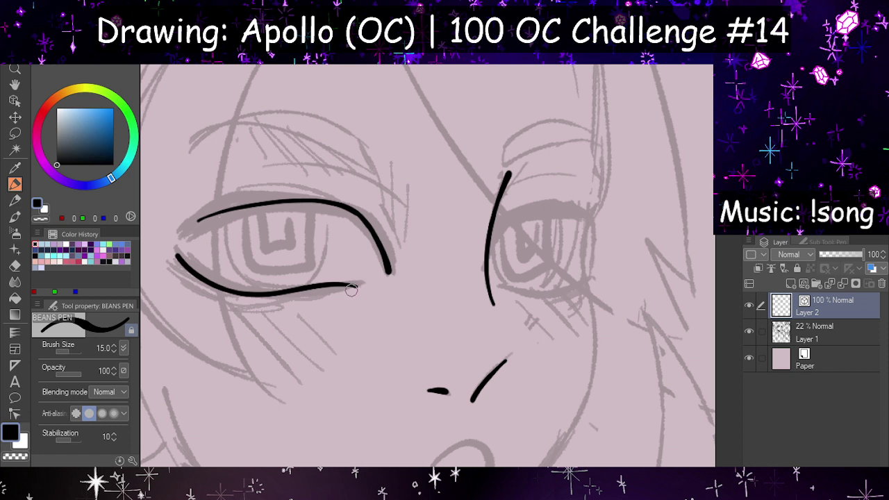
key(ctrl+z)
mouse_move(183, 255)
mouse_down()
mouse_move(326, 283)
mouse_move(373, 280)
mouse_up()
key(h)
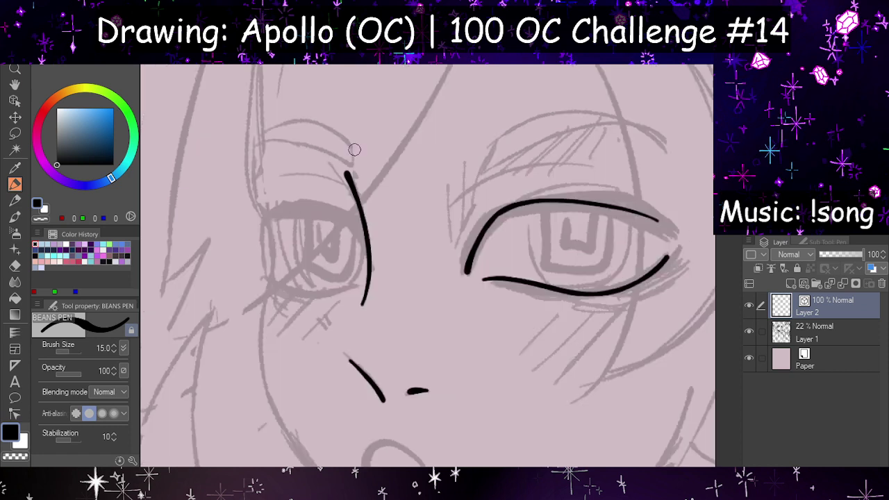
Step: Thicken the near eye's upper lash line with overlapping strokes and extend it to the outer corner
drag(465, 272, 514, 211)
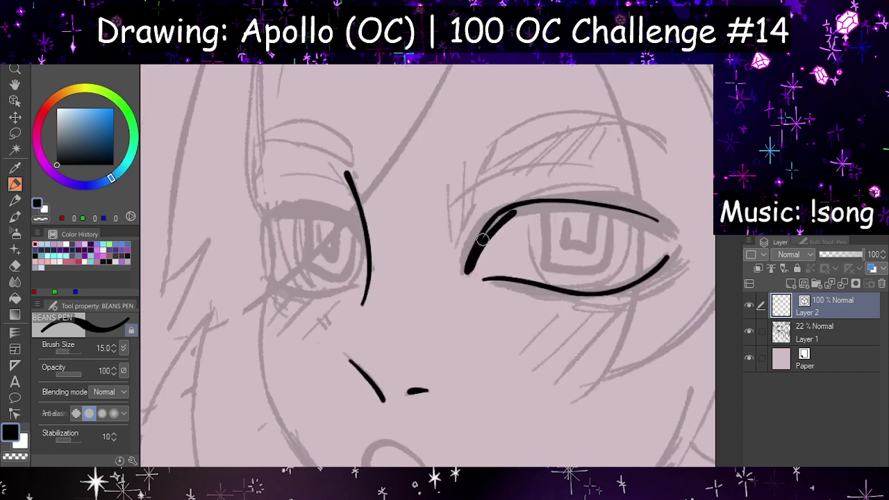
mouse_move(482, 239)
mouse_down()
mouse_move(505, 218)
mouse_move(602, 214)
mouse_up()
mouse_move(517, 210)
mouse_down()
mouse_move(594, 207)
mouse_move(642, 220)
mouse_move(636, 214)
mouse_up()
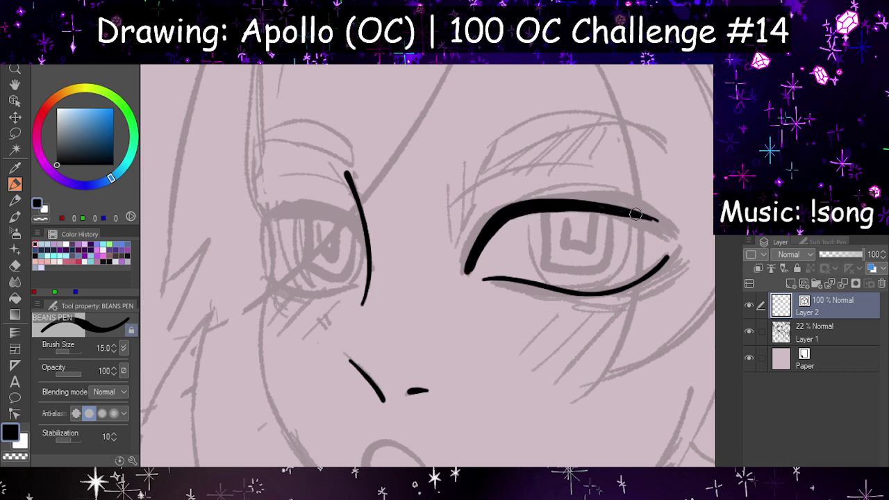
drag(573, 208, 656, 229)
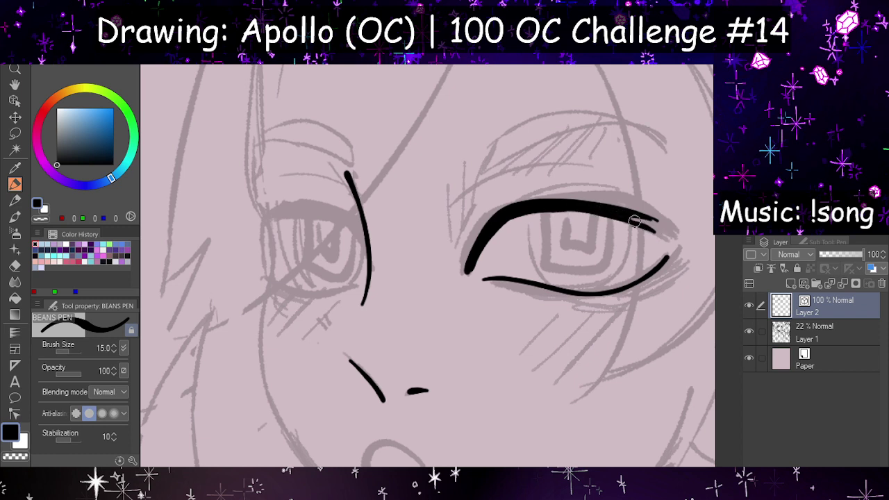
drag(599, 209, 670, 242)
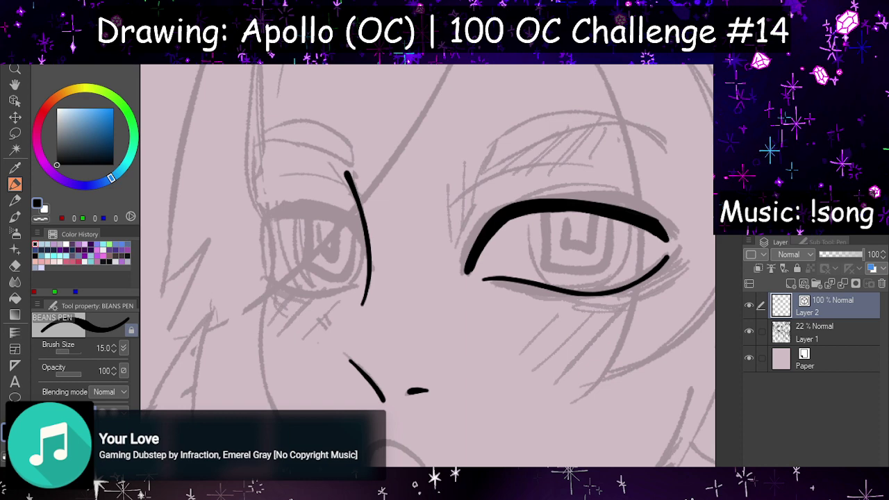
key(h)
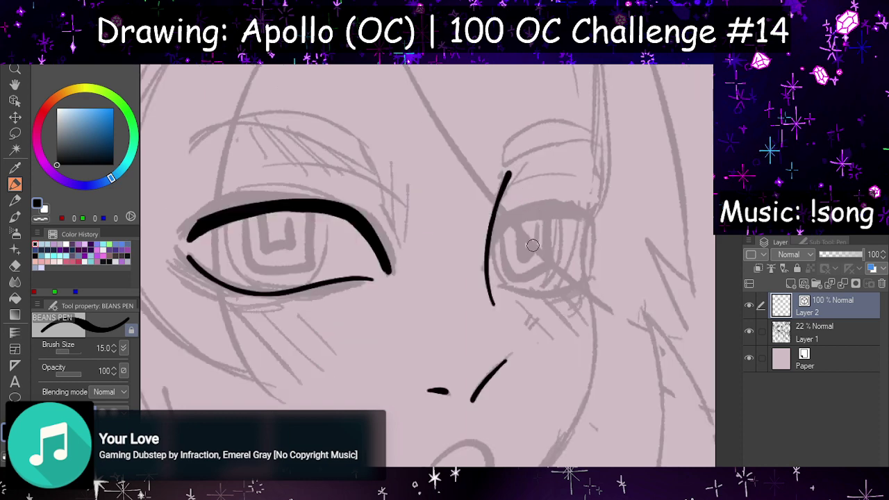
Step: Ink the far eye's upper lid line from the nose bridge outward and thicken it into a lash line
drag(495, 234, 603, 225)
key(h)
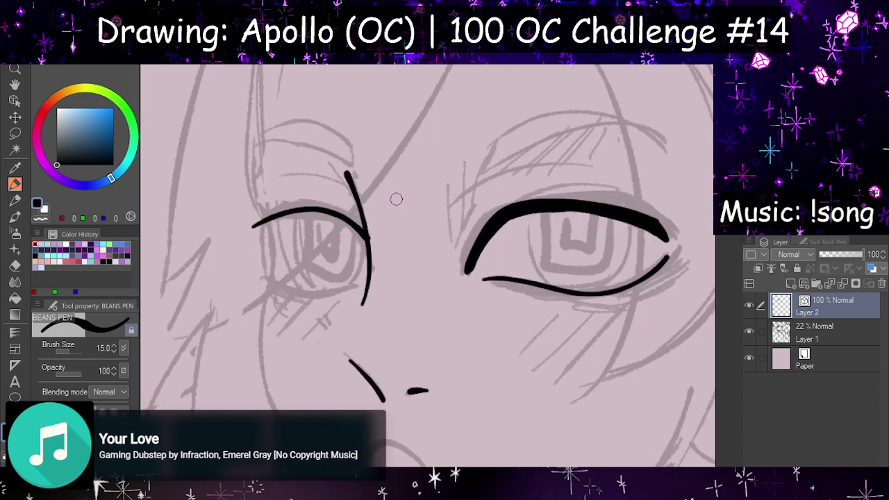
key(h)
mouse_move(489, 250)
mouse_down()
mouse_move(544, 214)
mouse_move(588, 217)
mouse_up()
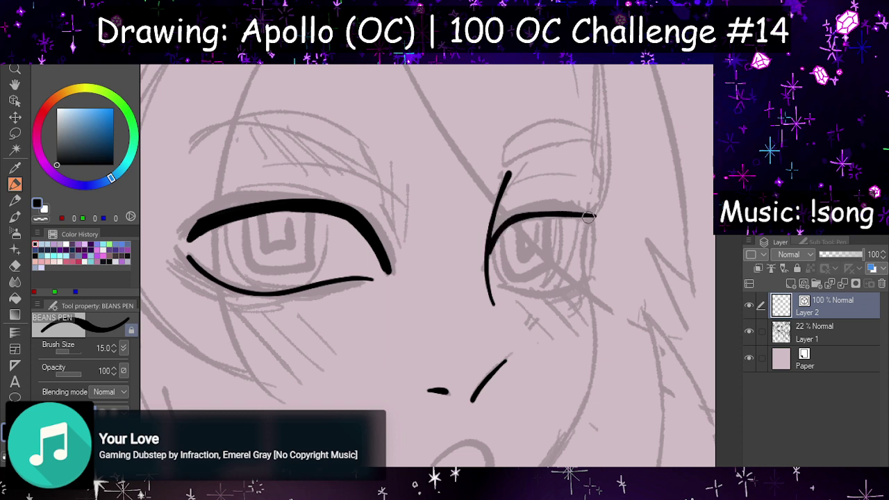
mouse_move(495, 230)
mouse_down()
mouse_move(519, 207)
mouse_move(595, 215)
mouse_up()
drag(521, 213, 562, 210)
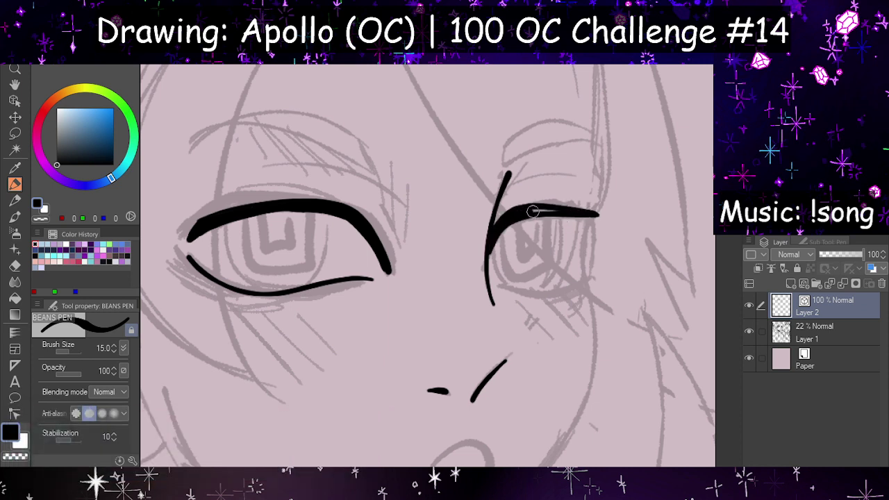
key(h)
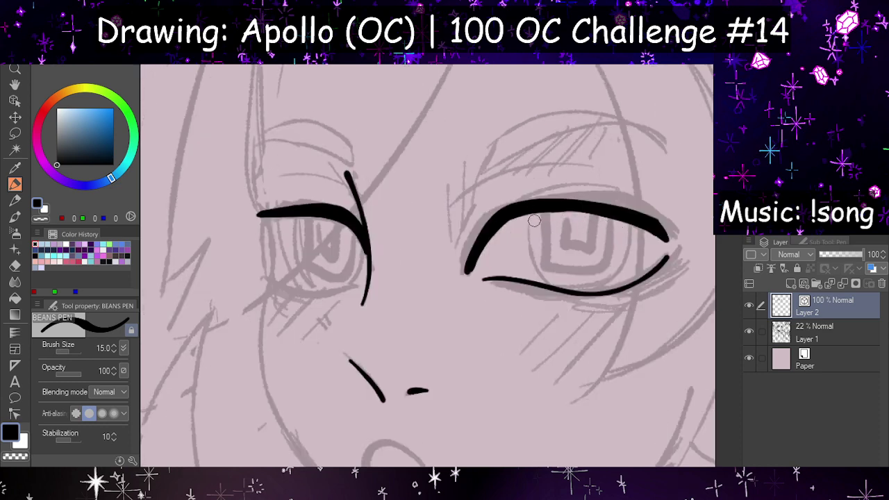
Step: Ink the near eye's iris outline between the lids and fill it with the squared spiral pupil
key(h)
mouse_move(222, 218)
mouse_down()
mouse_move(228, 262)
mouse_move(318, 209)
mouse_up()
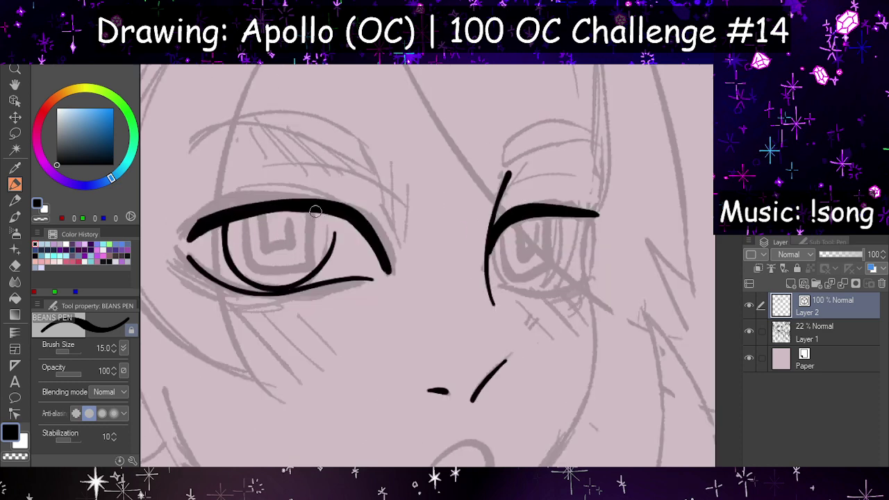
key(ctrl+z)
mouse_move(222, 221)
mouse_down()
mouse_move(254, 278)
mouse_move(332, 222)
mouse_up()
key(ctrl+z)
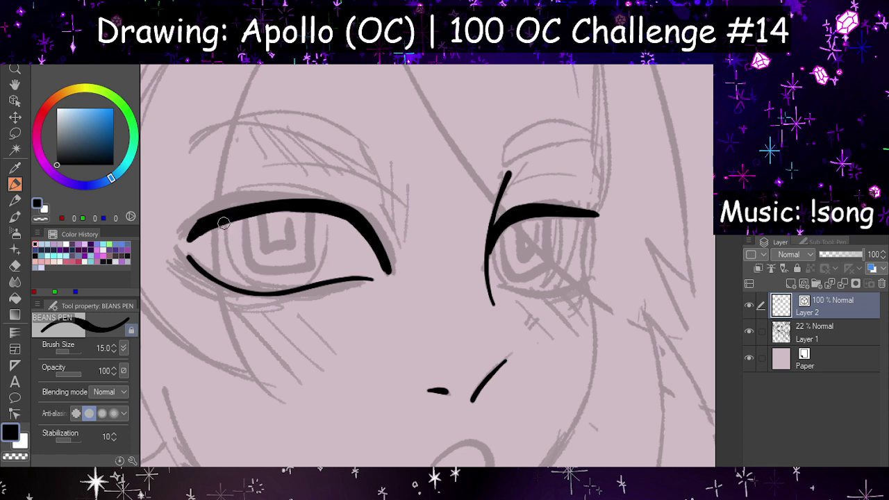
drag(224, 221, 322, 257)
drag(326, 211, 317, 269)
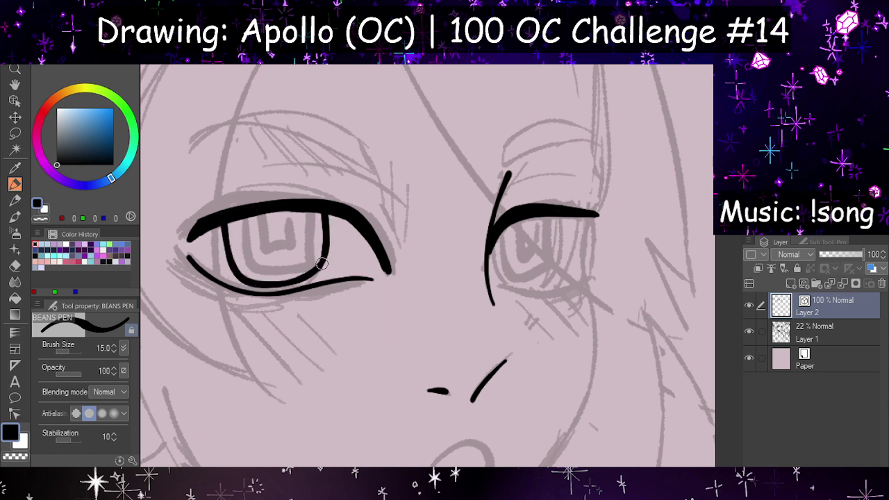
mouse_move(240, 223)
mouse_down()
mouse_move(289, 266)
mouse_move(308, 228)
mouse_move(261, 214)
mouse_move(262, 245)
mouse_move(286, 230)
mouse_up()
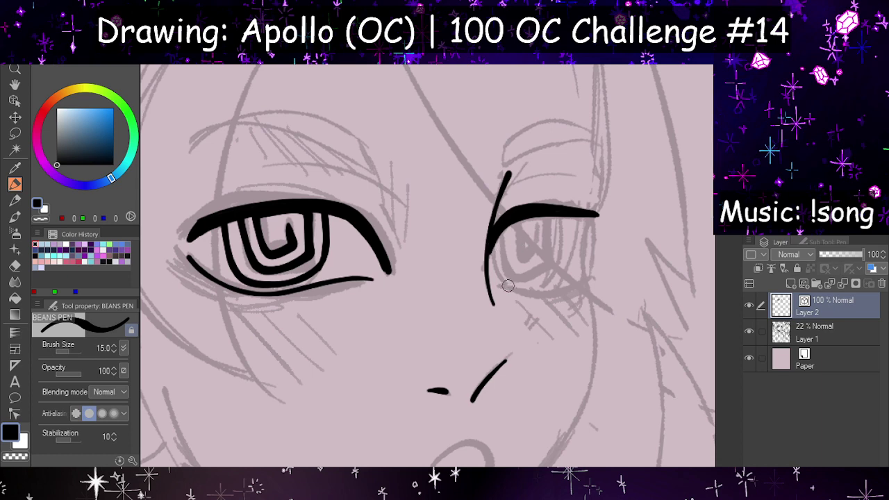
Step: Try to ink the outer edge and lower lid of the far eye
key(h)
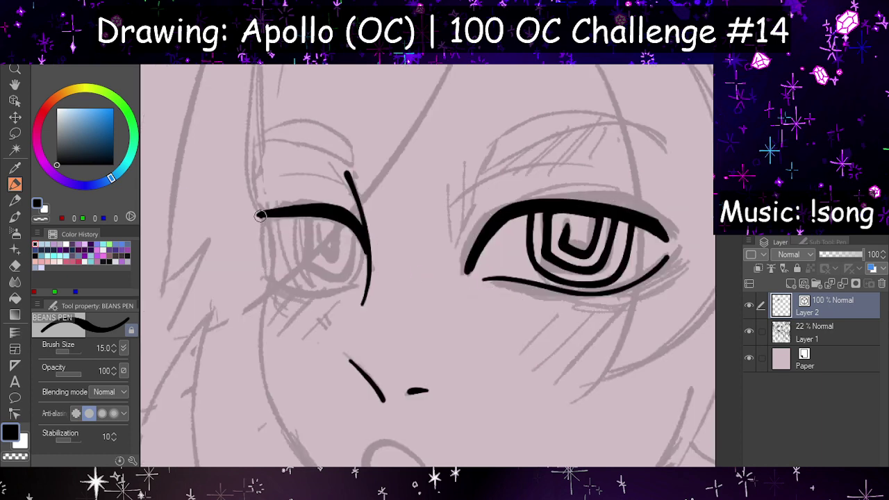
mouse_move(260, 216)
mouse_down()
mouse_move(276, 282)
mouse_move(358, 279)
mouse_up()
key(h)
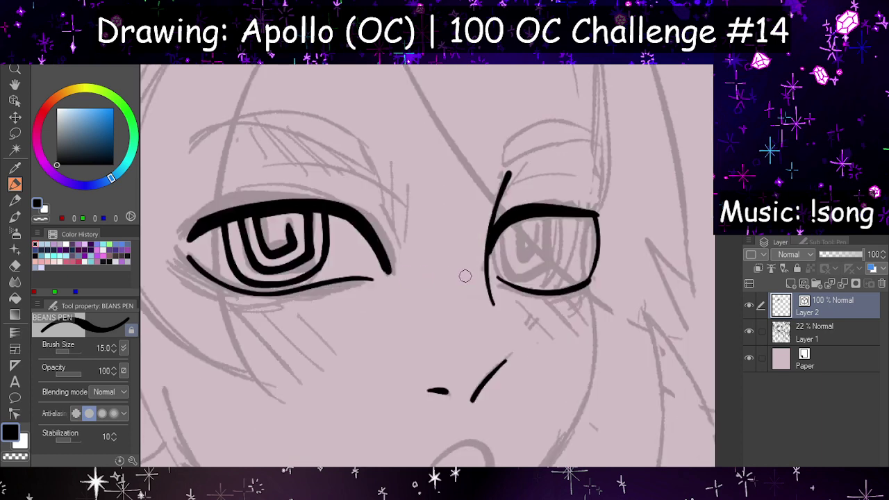
key(ctrl+z)
drag(500, 287, 579, 289)
key(ctrl+z)
mouse_move(495, 284)
mouse_down()
mouse_move(515, 295)
mouse_move(587, 282)
mouse_move(592, 271)
mouse_up()
key(h)
key(ctrl+z)
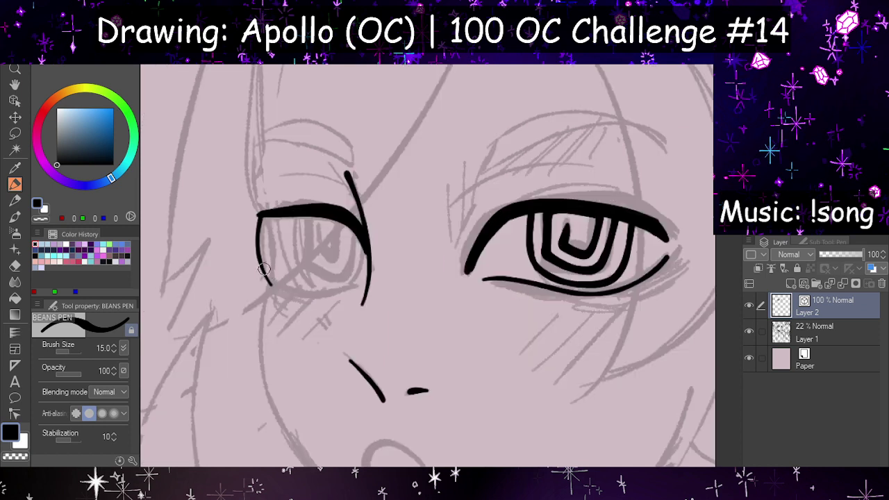
mouse_move(264, 269)
mouse_down()
mouse_move(313, 292)
mouse_move(358, 285)
mouse_up()
key(ctrl+z)
key(ctrl+z)
Step: Ink the curved lower lid line of the far eye
drag(262, 269, 355, 287)
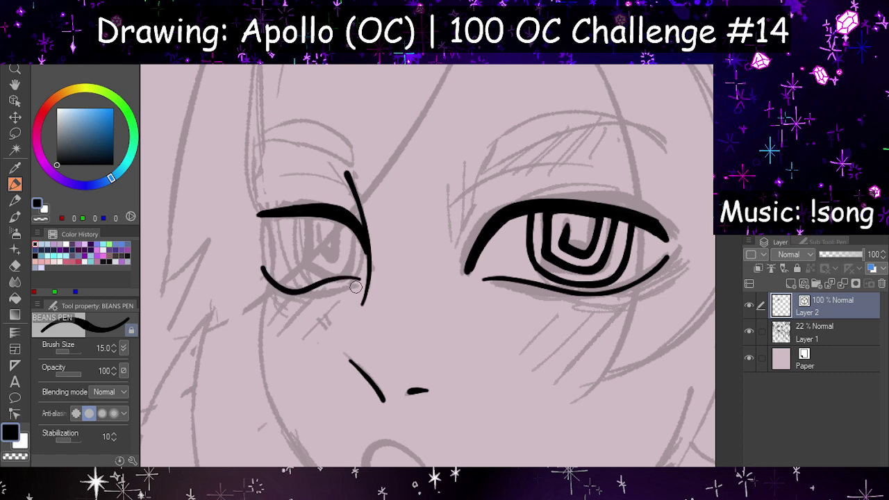
key(ctrl+z)
mouse_move(262, 268)
mouse_down()
mouse_move(274, 278)
mouse_move(356, 286)
mouse_up()
key(h)
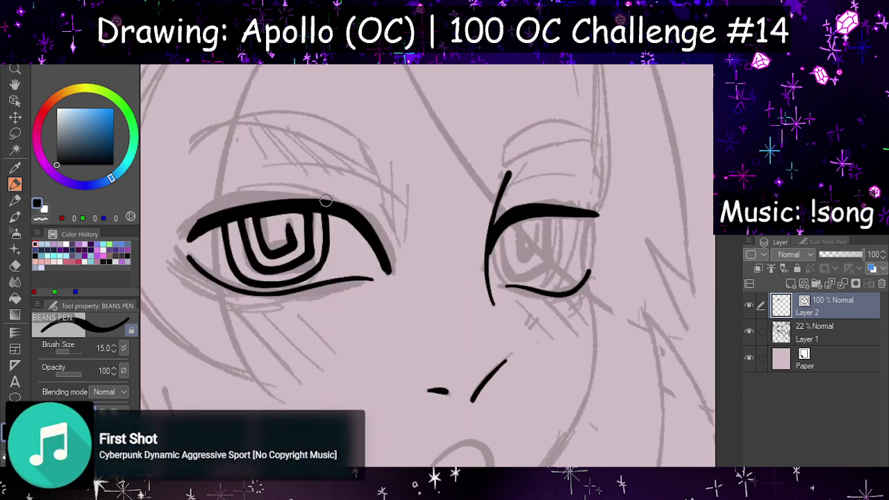
Step: Ink the far eye's outer edge, joining the upper lash line to the lower lid line
drag(593, 220, 586, 275)
key(h)
key(ctrl+z)
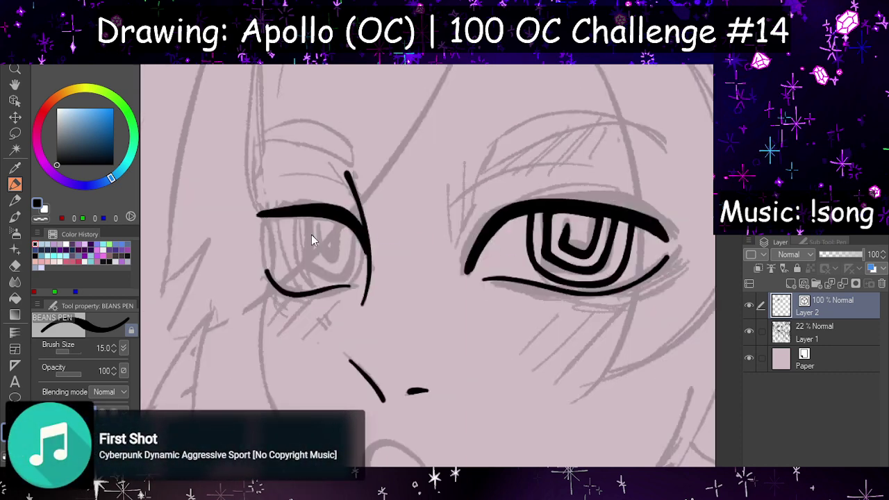
drag(260, 217, 275, 276)
key(ctrl+z)
drag(262, 216, 271, 277)
Step: Try to ink the far eye's curved iris outline between the upper lash line and lower lid
drag(292, 216, 340, 271)
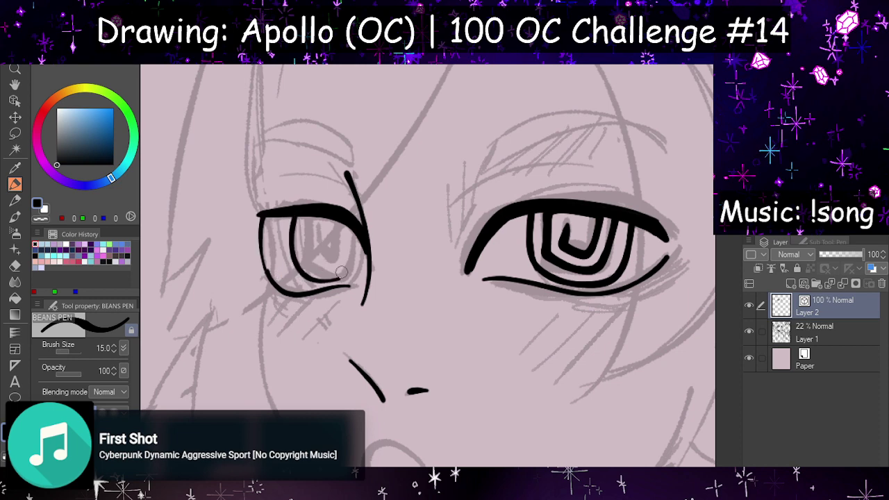
key(h)
key(ctrl+z)
drag(495, 239, 523, 279)
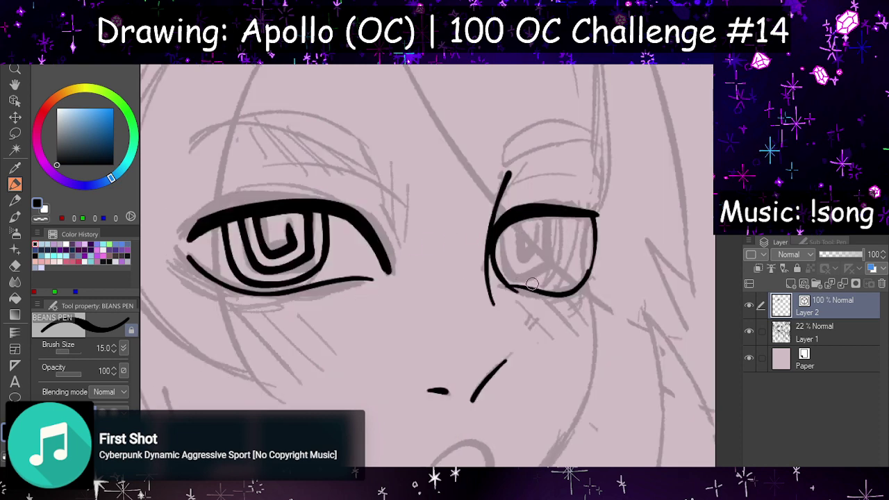
key(ctrl+z)
drag(502, 222, 521, 278)
key(ctrl+z)
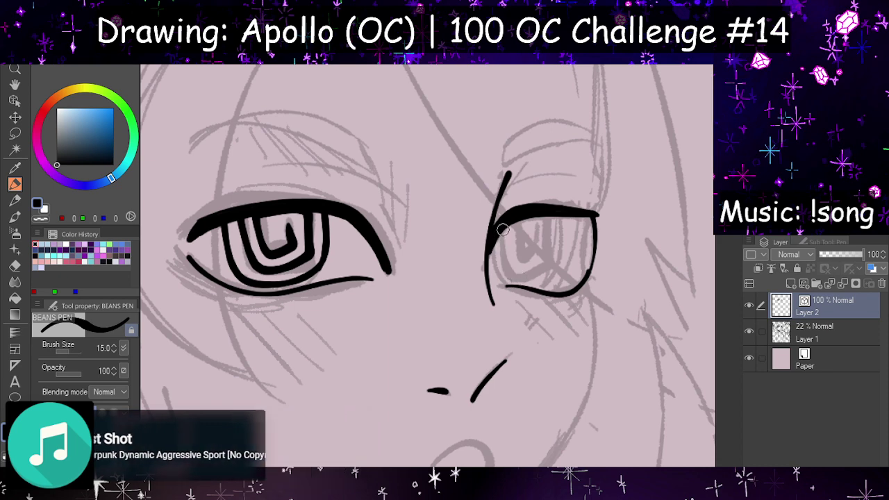
Step: Try to ink the far eye's iris outline with a squared spiral pupil inside it
mouse_move(498, 225)
mouse_down()
mouse_move(519, 282)
mouse_move(562, 211)
mouse_move(507, 237)
mouse_move(540, 213)
mouse_move(547, 265)
mouse_move(541, 229)
mouse_move(516, 270)
mouse_move(536, 216)
mouse_move(533, 243)
mouse_move(556, 240)
mouse_move(531, 240)
mouse_move(546, 218)
mouse_move(549, 250)
mouse_move(539, 240)
mouse_up()
key(h)
key(h)
key(h)
key(h)
key(ctrl+z)
key(ctrl+z)
key(ctrl+z)
key(ctrl+z)
key(h)
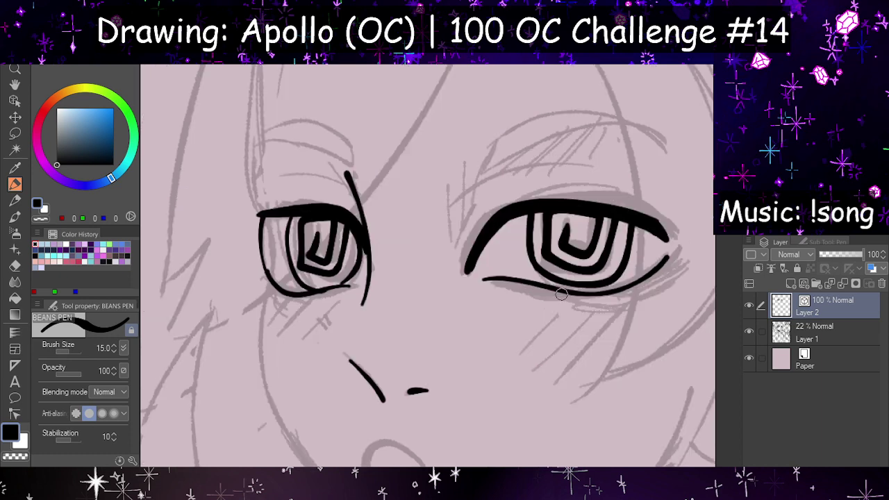
Step: Try to thicken the outer side of the far eye's iris outline and clean it up with the Eraser
key(h)
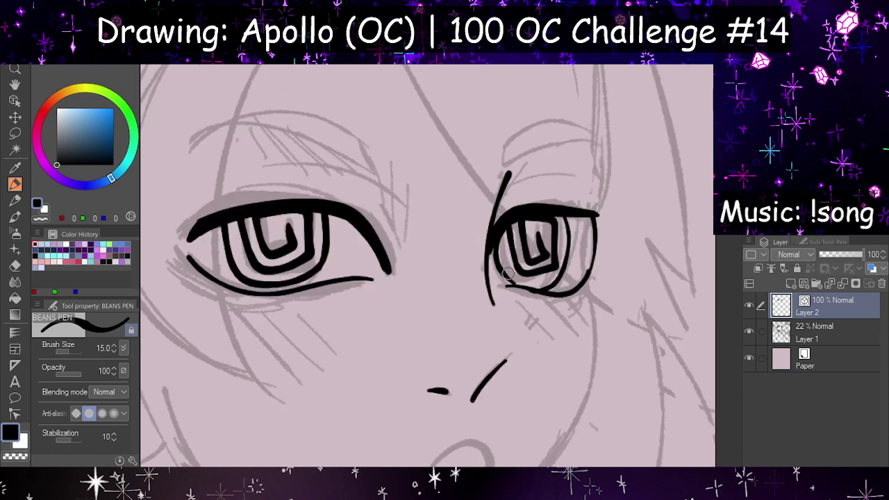
key(h)
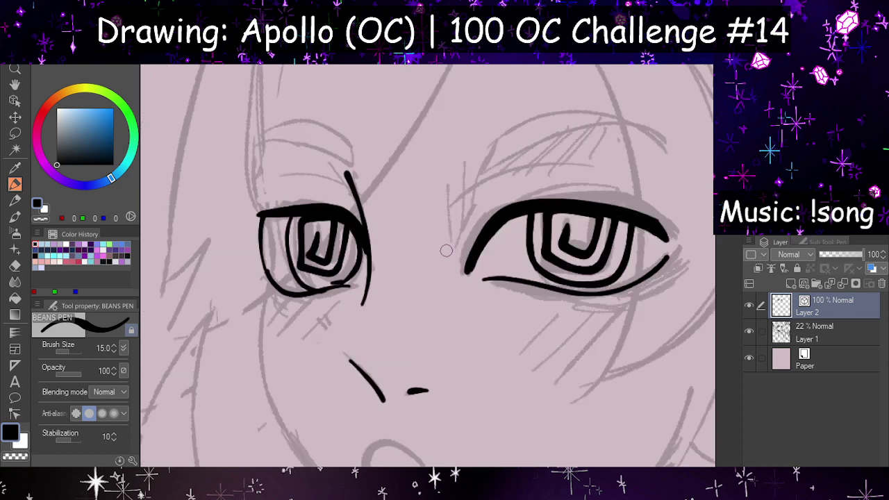
drag(289, 212, 297, 285)
key(h)
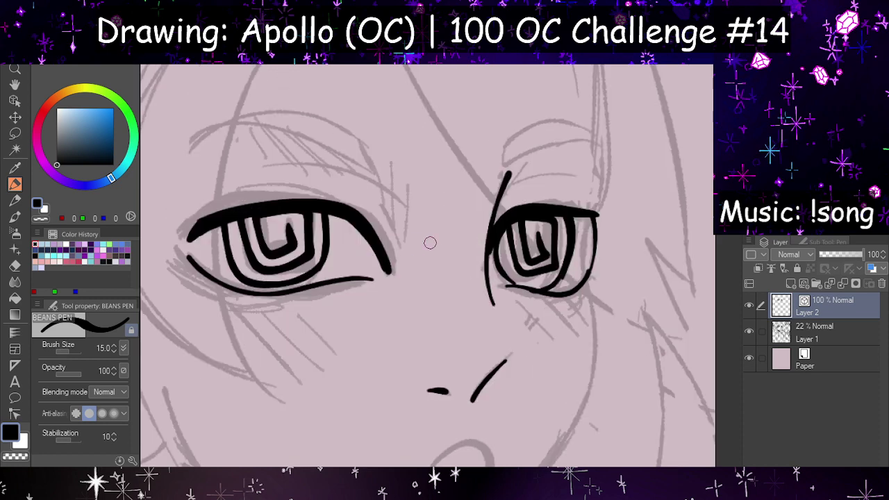
key(h)
click(15, 266)
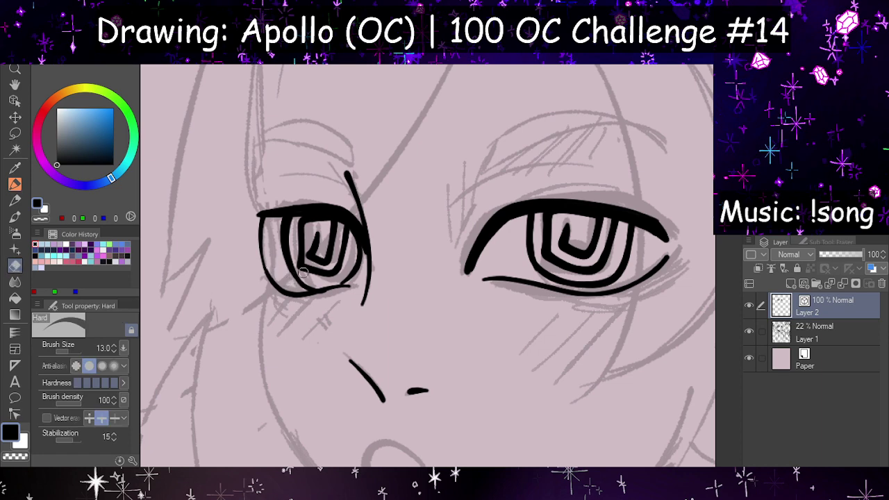
key(h)
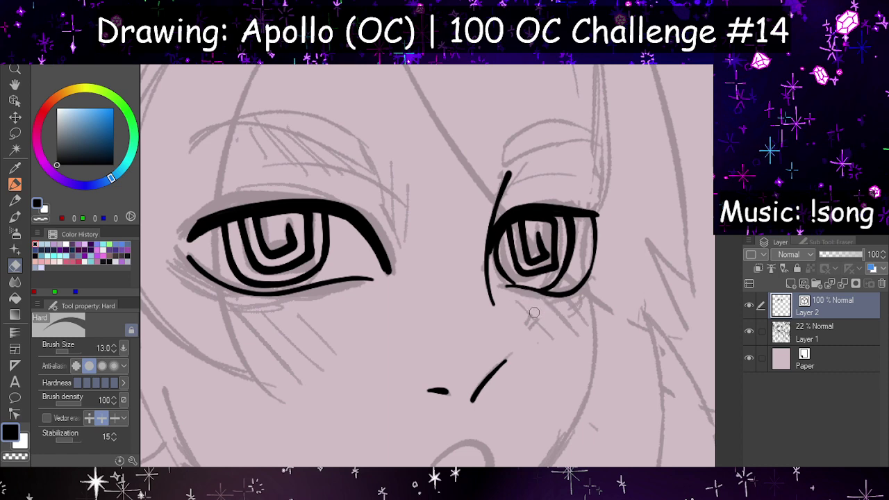
key(h)
Step: Undo the far eye's iris, spiral and outer edge strokes, keeping its lower lid line and the near eye's spiral
scroll(534, 313, down, 5)
key(h)
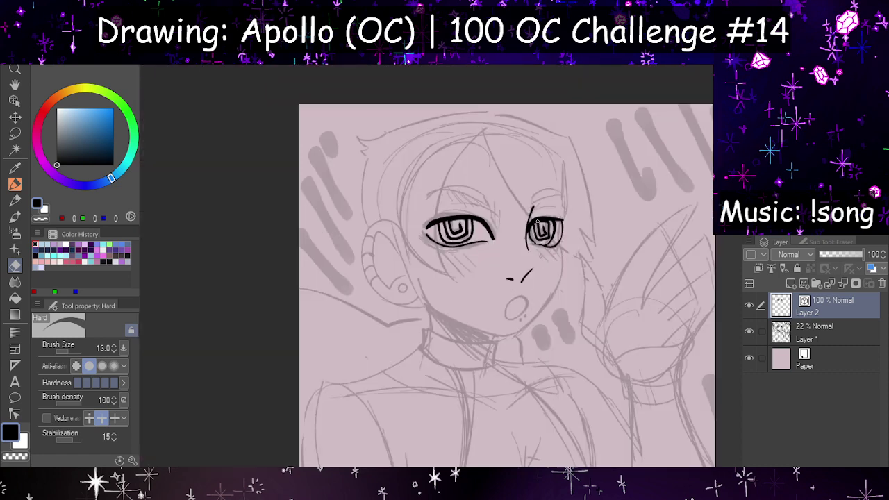
scroll(546, 222, up, 1)
key(ctrl+z)
key(ctrl+z)
key(ctrl+z)
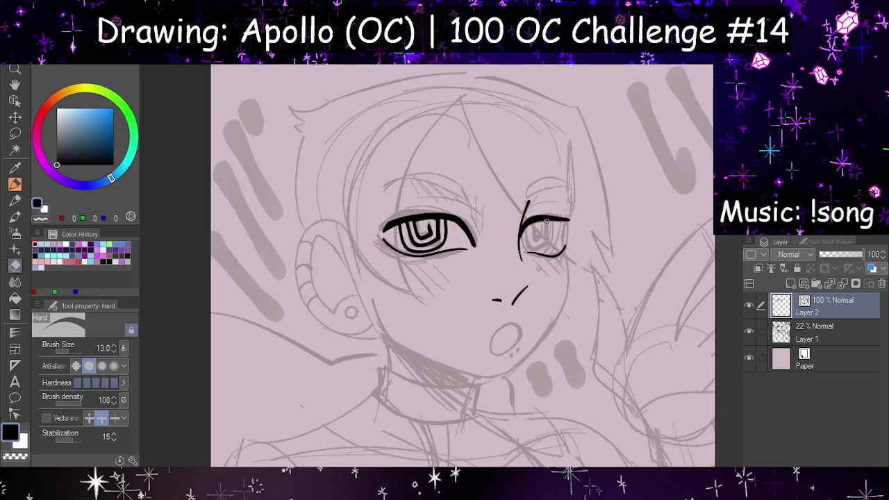
key(ctrl+z)
key(ctrl+z)
key(ctrl+z)
key(ctrl+z)
scroll(558, 222, up, 2)
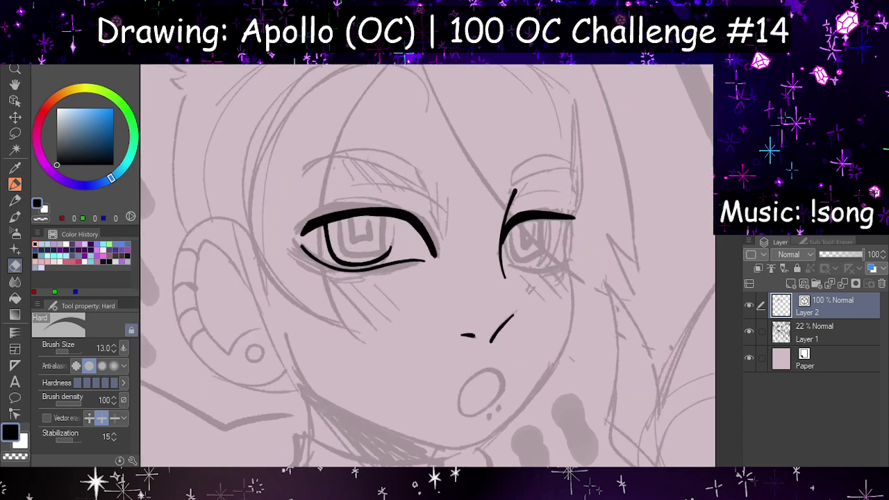
key(ctrl+y)
key(ctrl+y)
Step: Erase the outer end of the far eye's upper lash line to a tapered tip
key(h)
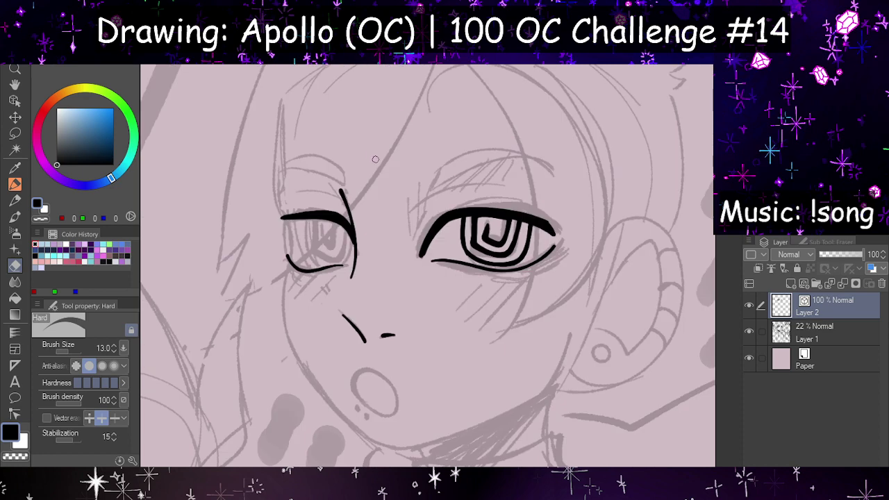
key(h)
scroll(574, 222, up, 4)
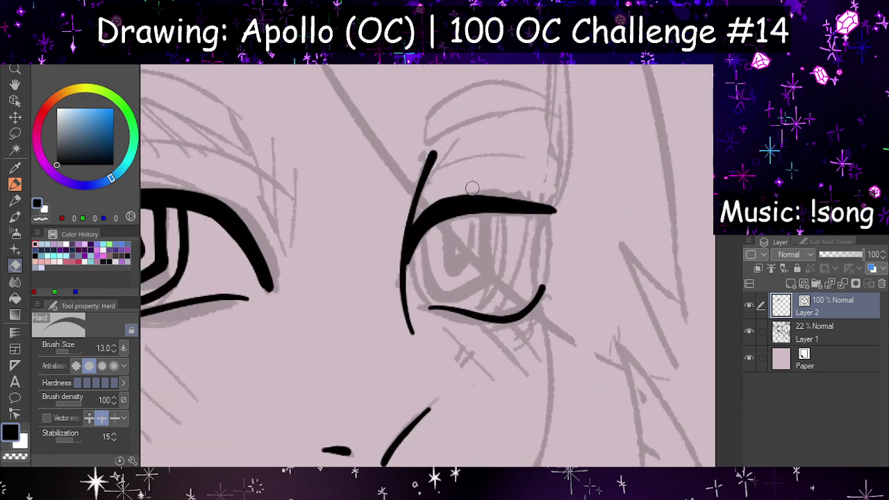
drag(480, 196, 552, 215)
drag(514, 191, 577, 227)
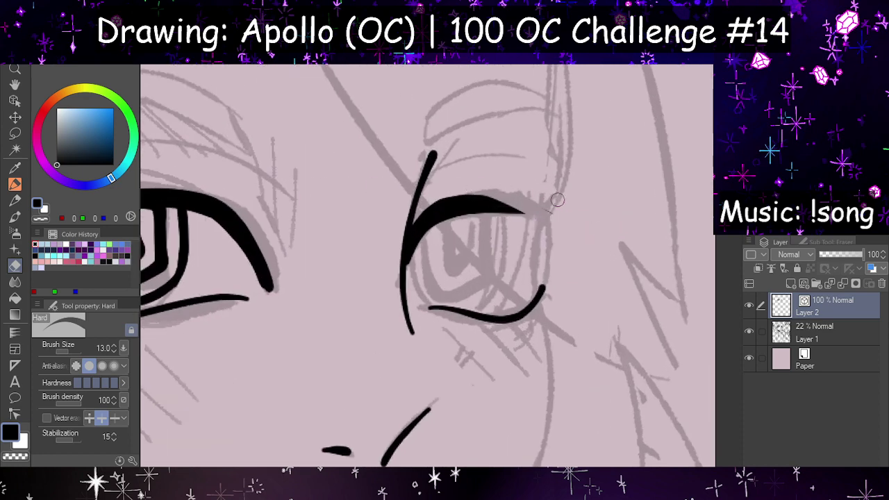
Step: Redraw the outer end of the far eye's upper lash line with the BEANS PEN, curving downward beyond the eye
click(15, 184)
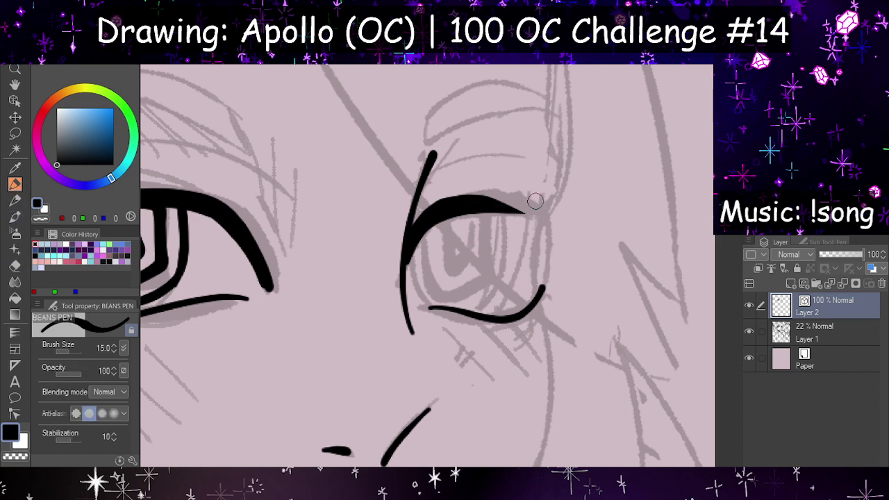
drag(481, 203, 555, 232)
key(ctrl+z)
drag(483, 203, 563, 228)
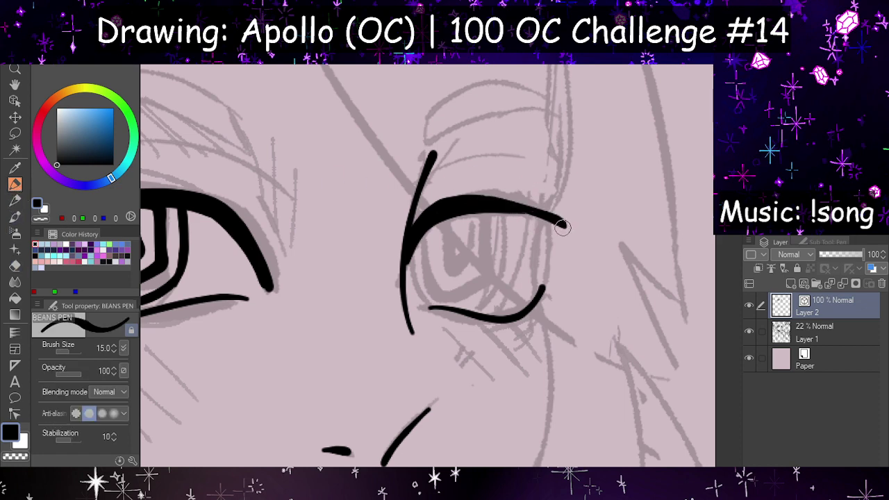
key(h)
key(h)
drag(517, 210, 560, 226)
key(h)
key(h)
Step: Try to ink a narrow iris outline in the far eye, from the lash line to the lower lid
mouse_move(418, 233)
mouse_down()
mouse_move(490, 286)
mouse_move(481, 214)
mouse_up()
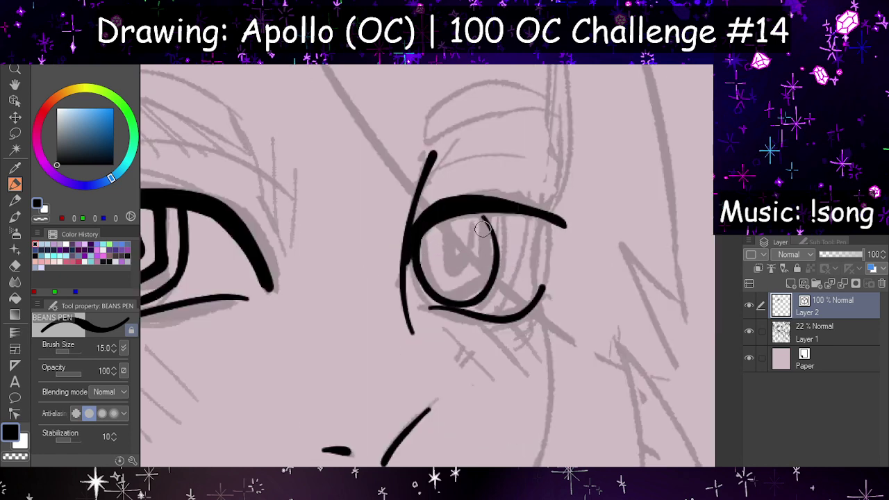
key(ctrl+z)
mouse_move(412, 246)
mouse_down()
mouse_move(419, 277)
mouse_move(506, 281)
mouse_up()
key(ctrl+z)
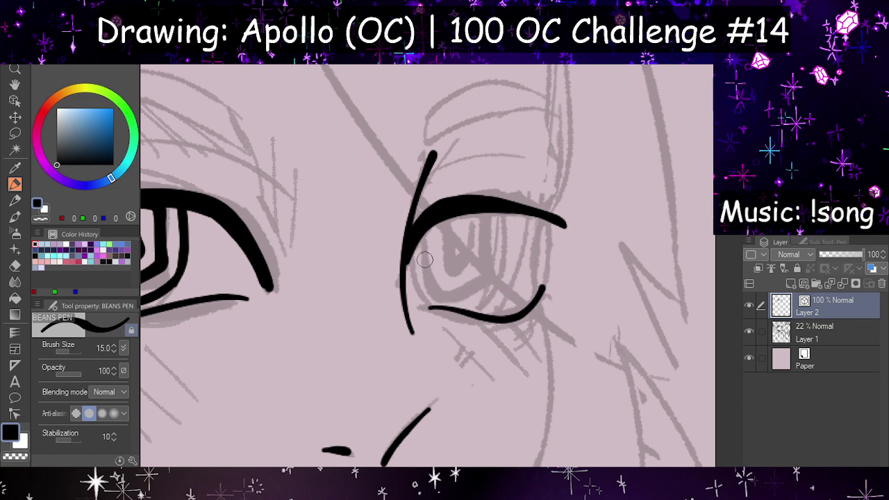
mouse_move(421, 243)
mouse_down()
mouse_move(471, 306)
mouse_move(486, 213)
mouse_up()
key(h)
key(h)
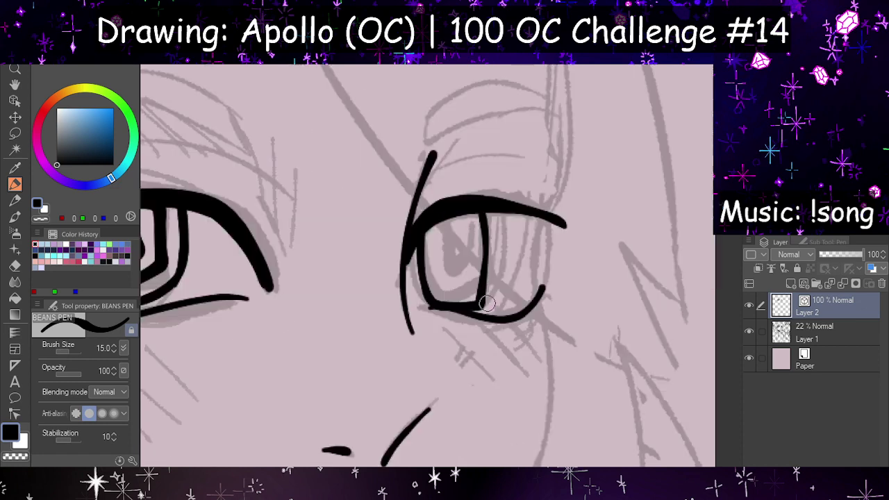
scroll(520, 295, down, 4)
key(h)
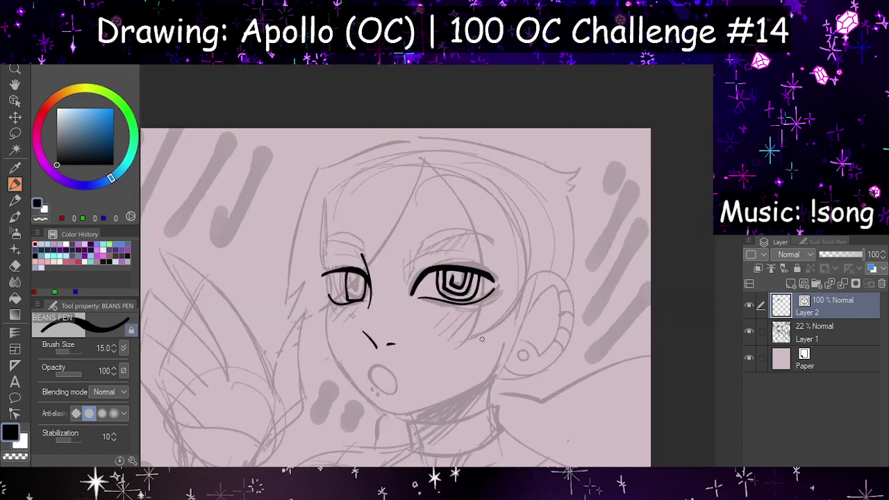
scroll(375, 309, up, 5)
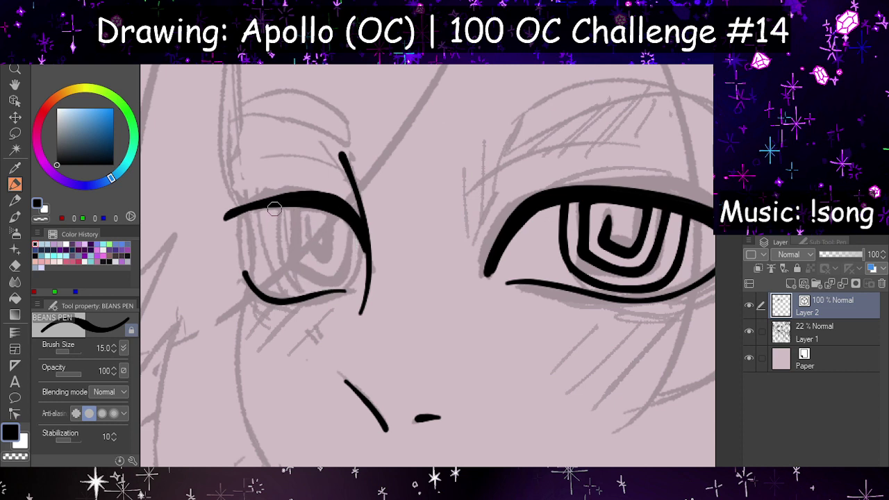
Step: Ink the far eye's iris as a U-shaped outline hanging from the upper lash line to just above the lower lid
drag(275, 208, 344, 281)
key(ctrl+z)
drag(277, 209, 341, 269)
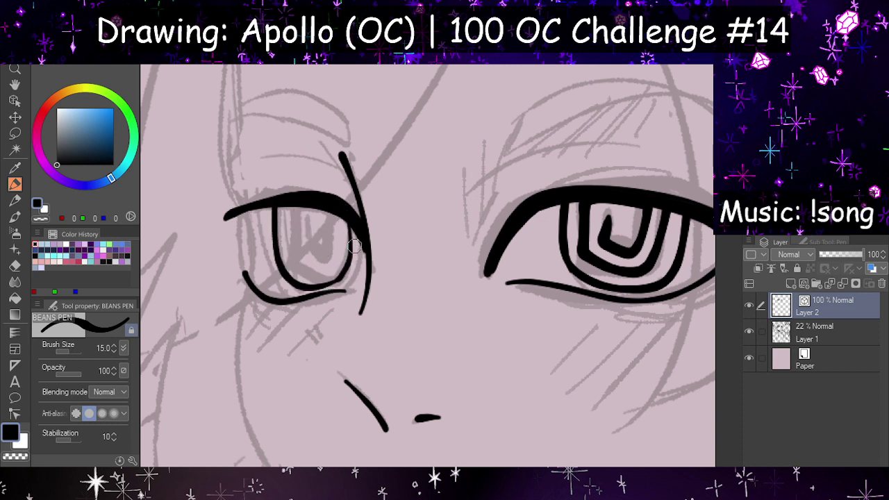
scroll(335, 206, down, 3)
scroll(335, 206, down, 2)
scroll(363, 234, up, 1)
key(h)
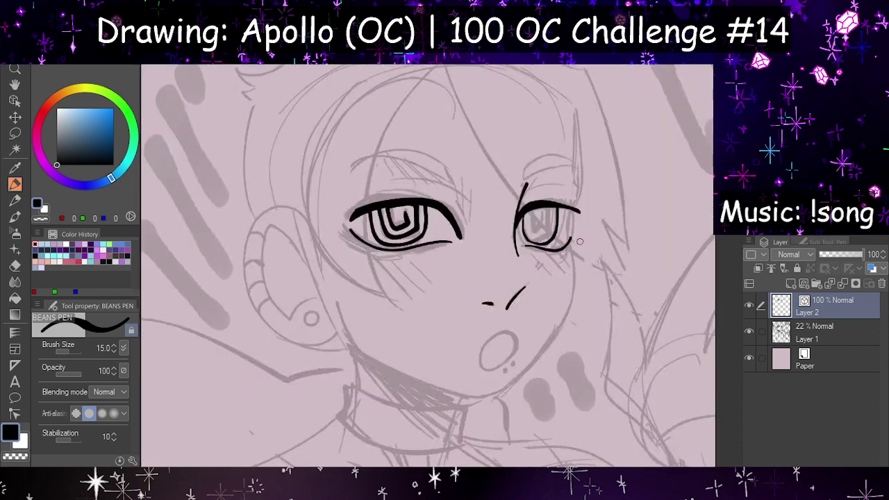
Step: Try to thicken the underside of the far eye's upper lash line across its whole length
scroll(580, 241, up, 5)
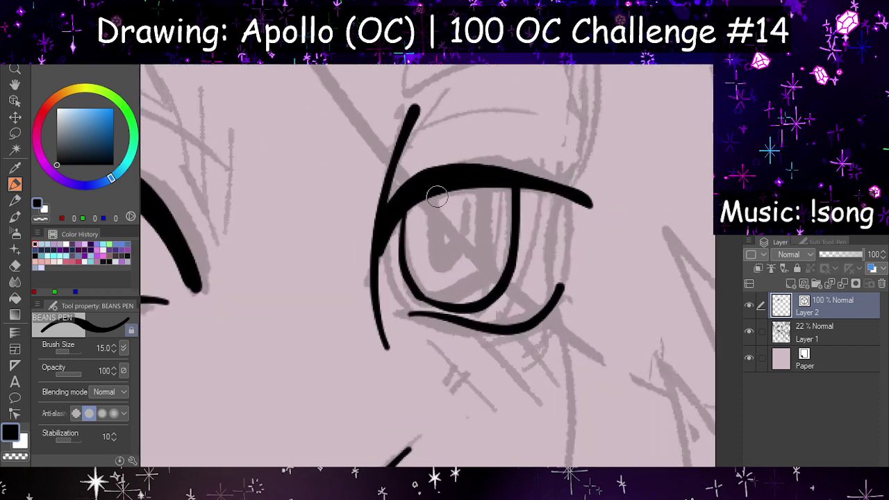
drag(407, 199, 568, 207)
key(ctrl+z)
drag(403, 198, 602, 196)
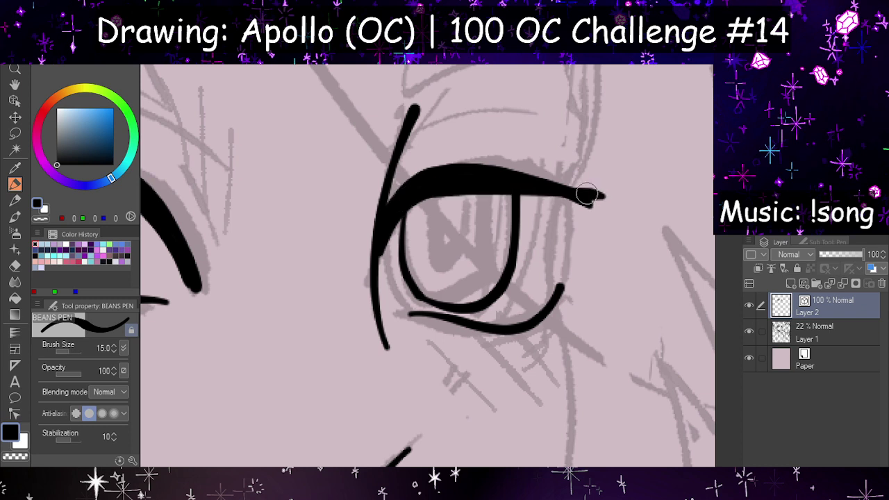
key(ctrl+z)
mouse_move(401, 203)
mouse_down()
mouse_move(444, 192)
mouse_move(592, 205)
mouse_up()
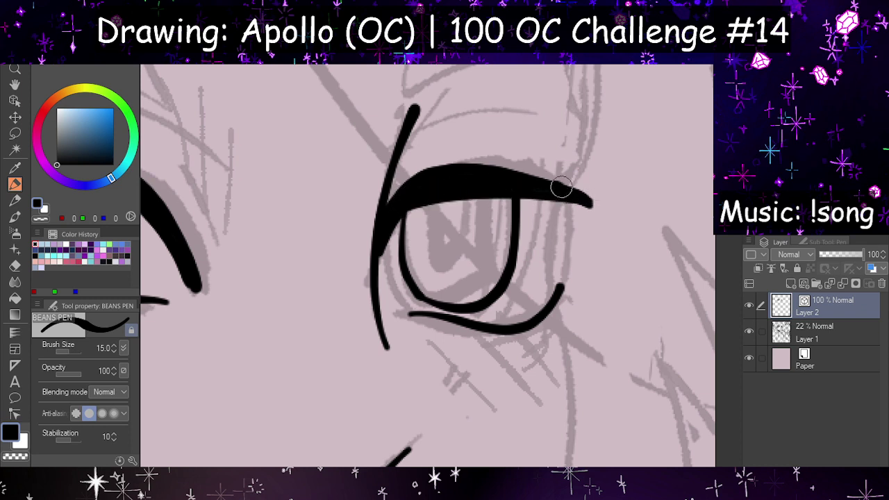
Step: Try to ink the nested spiral rings inside the far eye's iris and thicken the iris's inner side
mouse_move(423, 207)
mouse_down()
mouse_move(430, 267)
mouse_move(489, 267)
mouse_move(501, 195)
mouse_up()
mouse_move(445, 197)
mouse_down()
mouse_move(454, 252)
mouse_move(484, 210)
mouse_move(483, 240)
mouse_up()
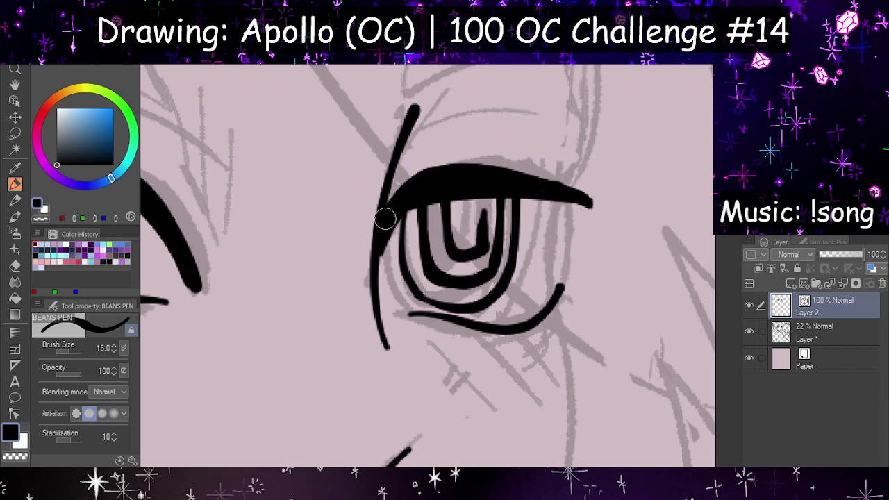
drag(394, 209, 405, 268)
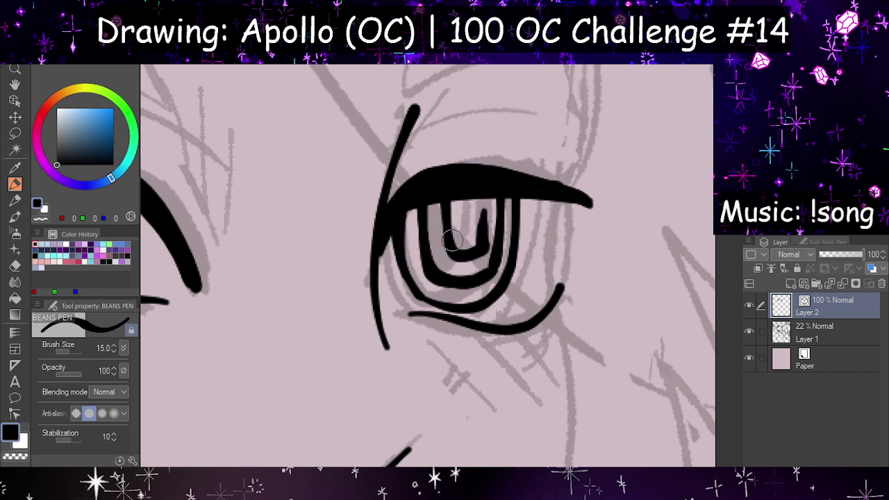
key(h)
scroll(485, 250, down, 4)
scroll(460, 200, down, 1)
key(h)
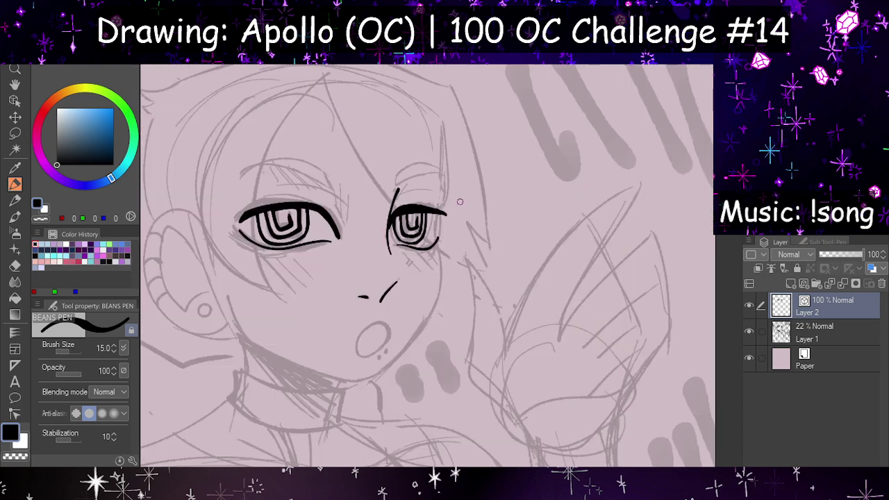
scroll(413, 221, up, 6)
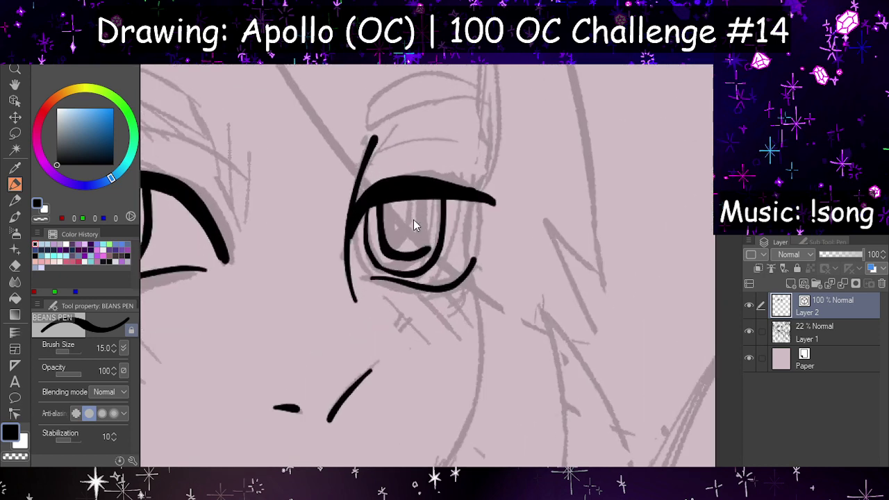
key(ctrl+z)
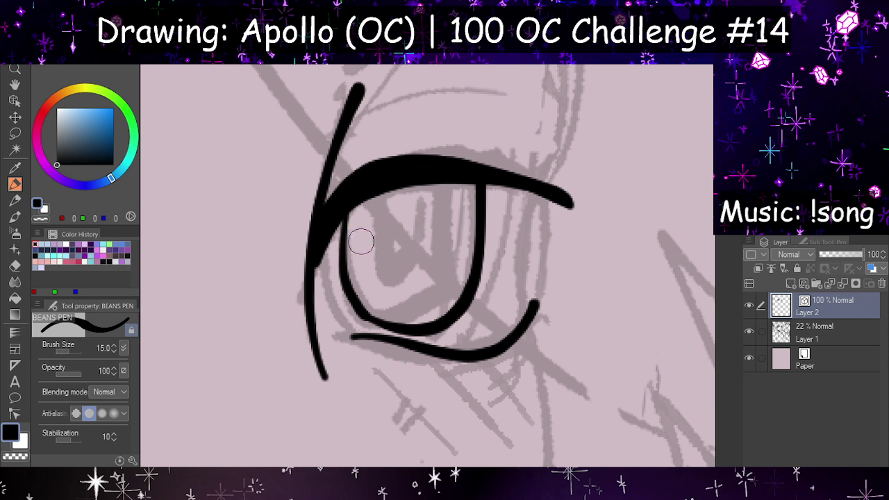
Step: Ink the squared spiral pupil inside the far eye's iris outline, hanging from the upper lash line
mouse_move(368, 201)
mouse_down()
mouse_move(367, 246)
mouse_move(442, 278)
mouse_move(461, 187)
mouse_move(429, 264)
mouse_move(445, 198)
mouse_move(439, 183)
mouse_up()
key(ctrl+z)
key(ctrl+z)
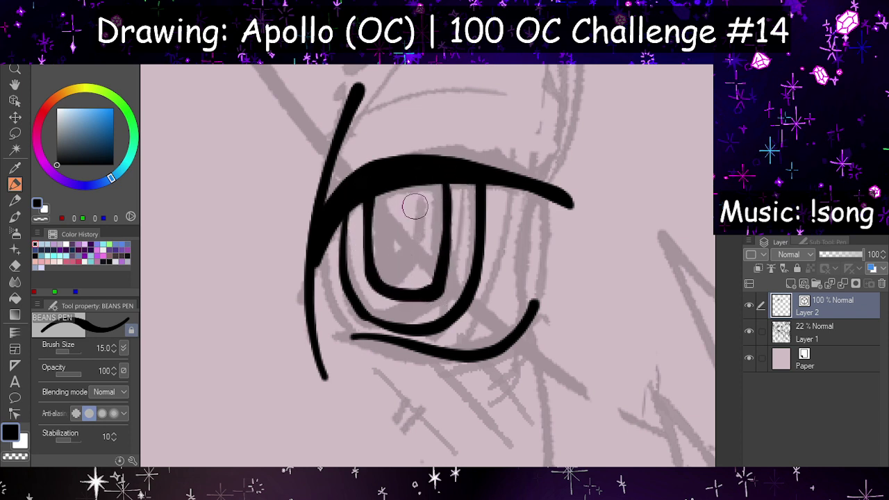
drag(392, 268, 425, 209)
key(ctrl+z)
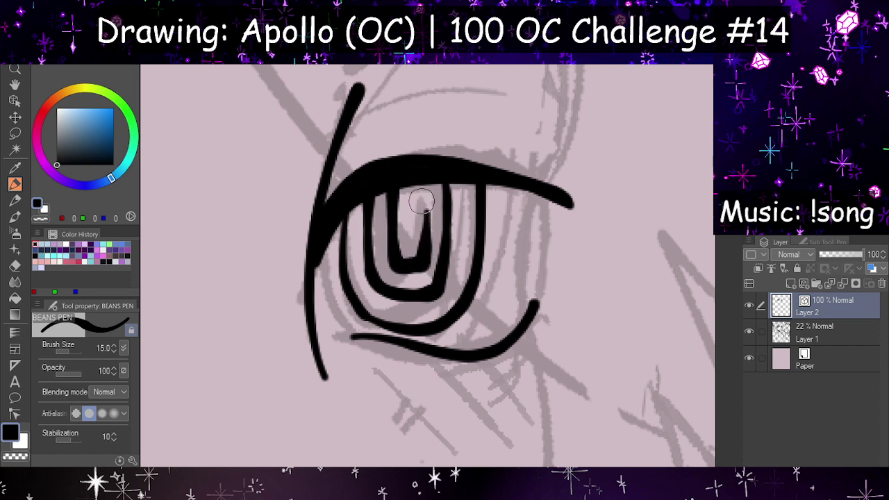
key(h)
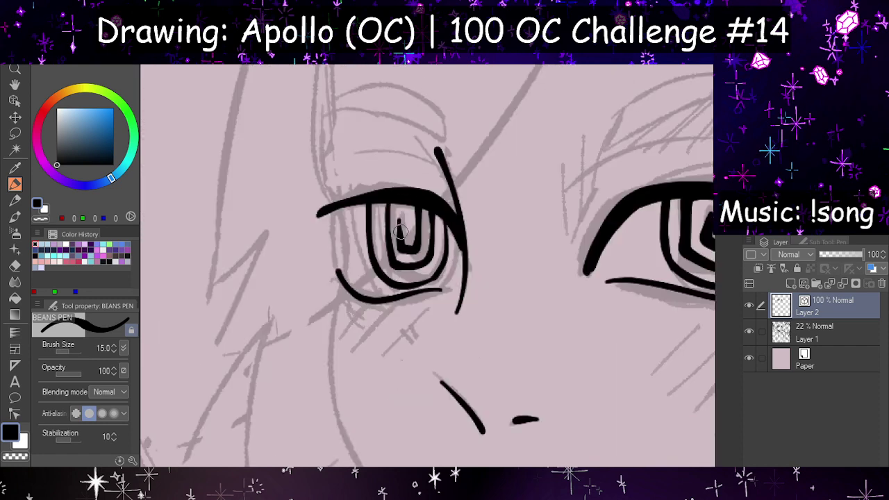
Step: Thicken the inner and outer sides of the far eye's iris outline beneath the upper lash line
key(h)
drag(405, 223, 410, 260)
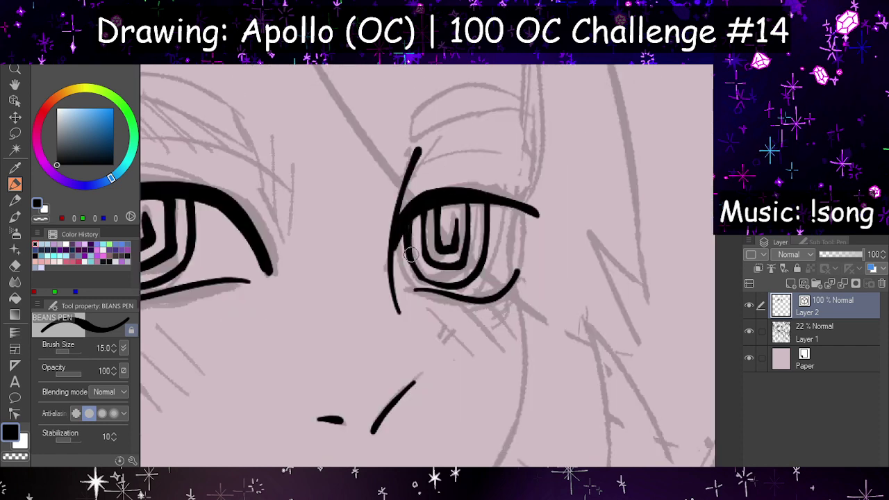
drag(492, 195, 490, 238)
key(ctrl+z)
drag(483, 201, 482, 243)
scroll(479, 257, down, 4)
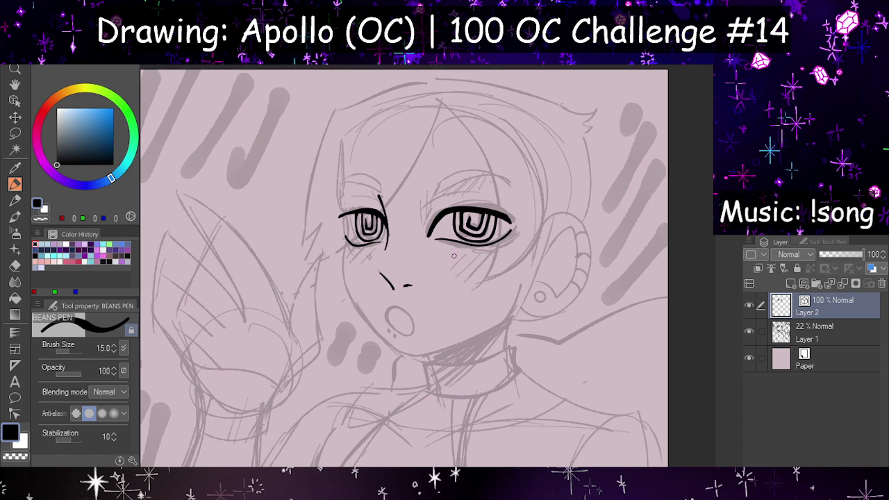
Step: Lower the opacity of the sketch on Layer 1 to 9% and make Layer 2 active again
key(h)
click(799, 332)
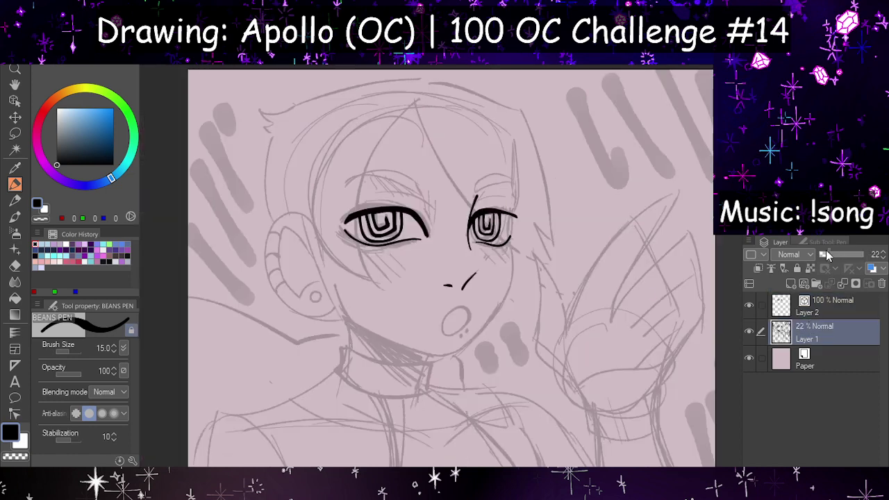
drag(826, 253, 823, 253)
click(819, 312)
Step: Erase the far eye's lower lid line with the Hard eraser, including the leftover tip at its outer end
scroll(525, 232, up, 5)
key(h)
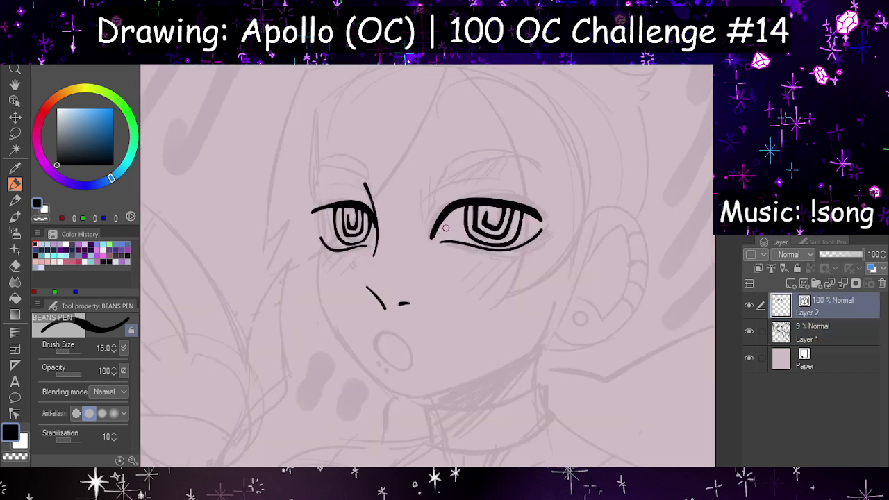
key(h)
scroll(525, 232, up, 4)
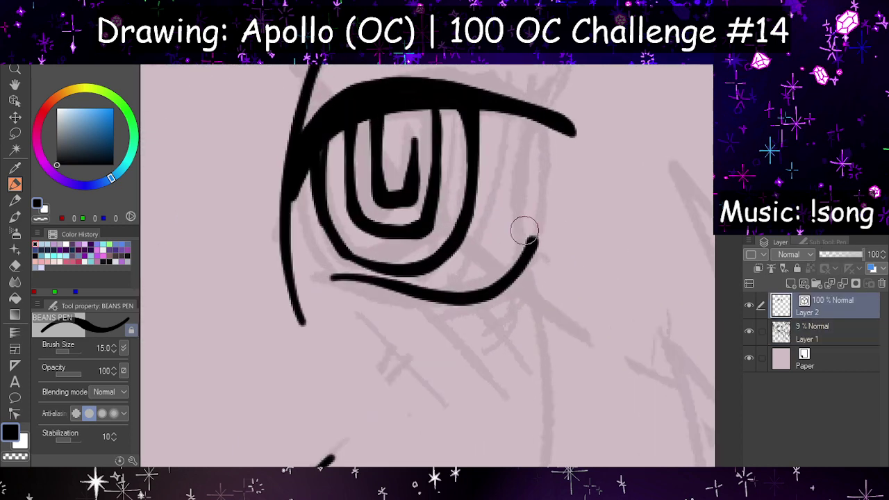
click(14, 265)
mouse_move(329, 276)
mouse_down()
mouse_move(385, 290)
mouse_move(408, 285)
mouse_up()
click(46, 417)
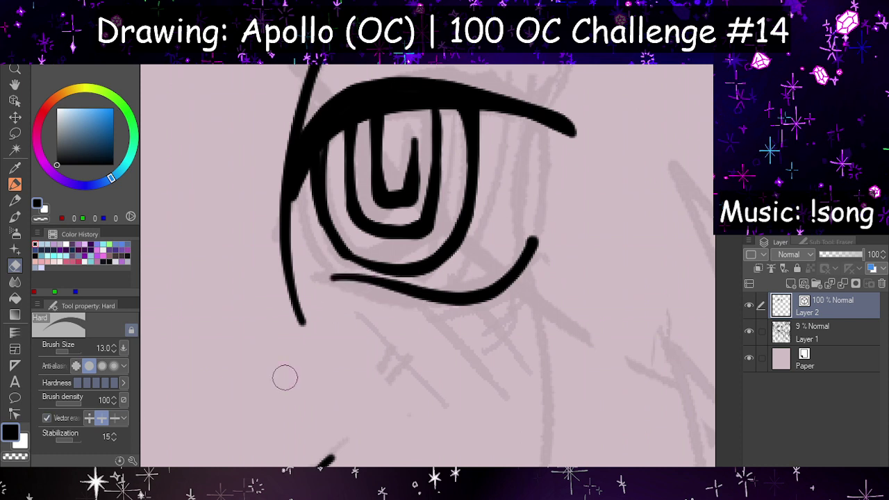
click(477, 292)
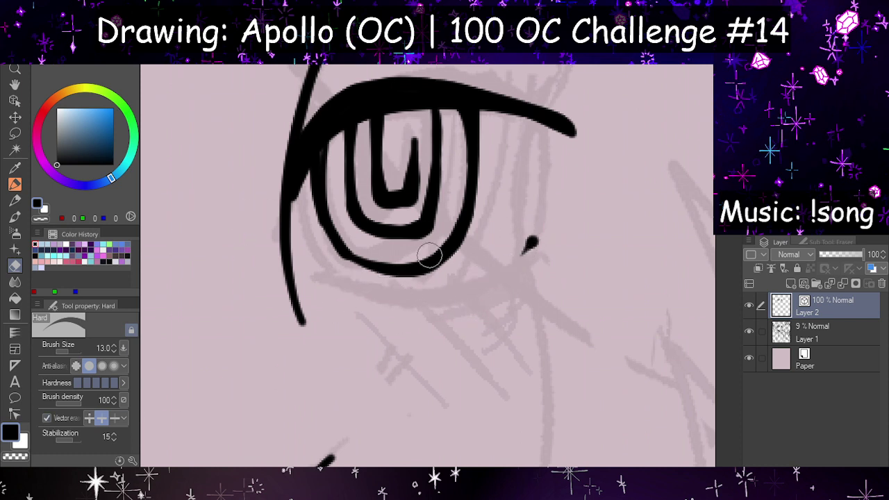
click(536, 233)
Step: Ink the far eye's lower lid with the BEANS PEN as one shallow curve running just beneath the iris
click(17, 186)
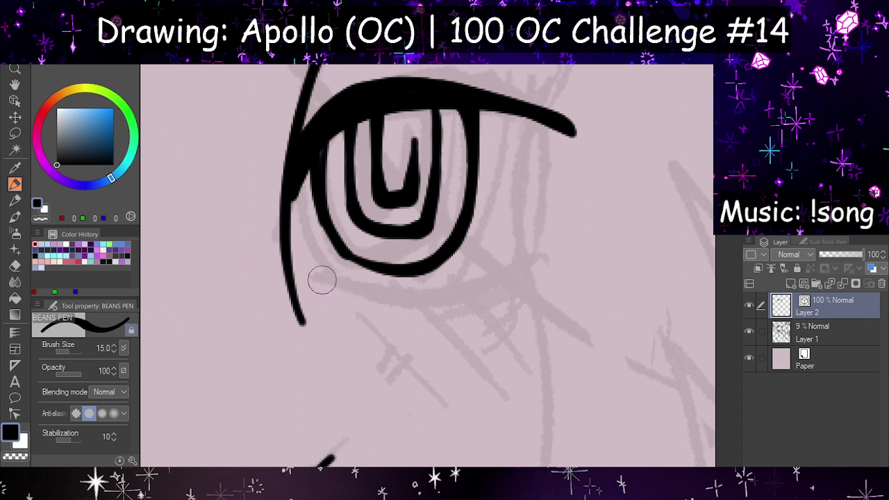
drag(322, 275, 535, 256)
key(ctrl+z)
mouse_move(314, 277)
mouse_down()
mouse_move(382, 294)
mouse_move(549, 245)
mouse_move(322, 280)
mouse_move(542, 245)
mouse_up()
key(ctrl+z)
key(ctrl+z)
drag(320, 278, 393, 302)
key(ctrl+z)
mouse_move(319, 278)
mouse_down()
mouse_move(504, 273)
mouse_move(543, 254)
mouse_up()
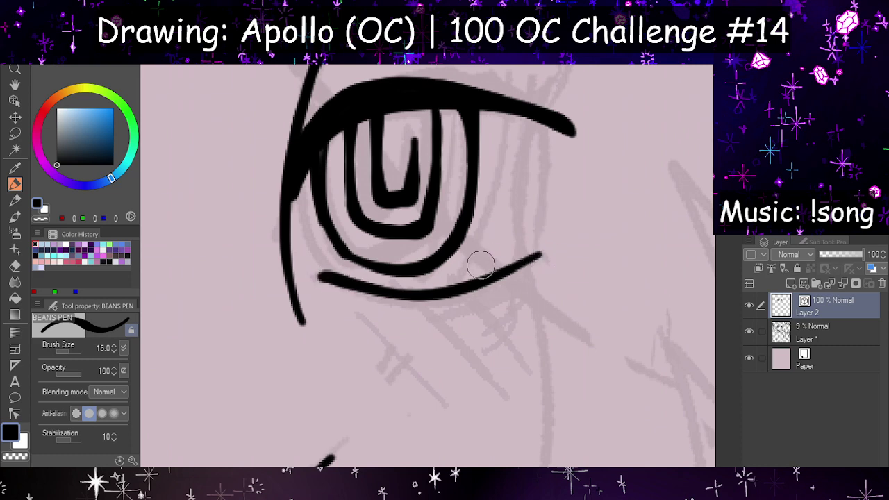
Step: Check the far eye's new lower lid against the whole face in mirrored and normal views
key(h)
key(h)
scroll(519, 206, down, 1)
scroll(518, 206, down, 3)
scroll(433, 199, up, 1)
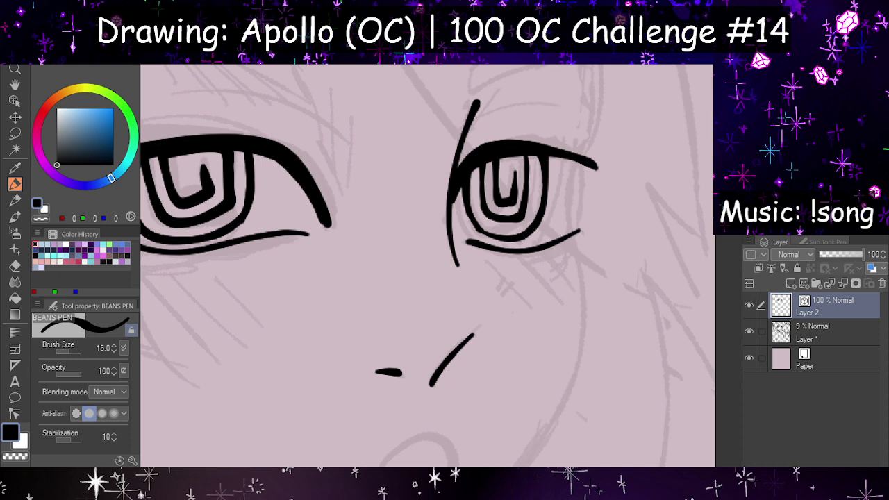
scroll(478, 268, down, 4)
key(h)
key(h)
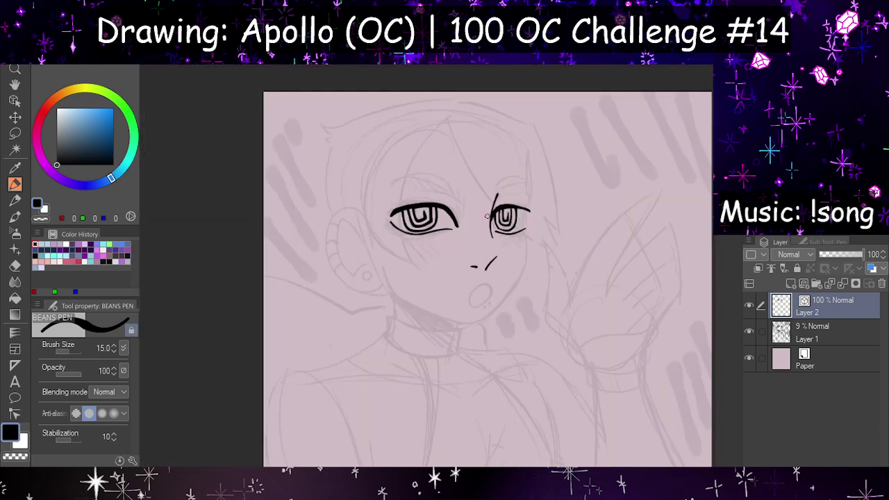
Step: Ink the far cheek contour from the outer end of the far eye's lower lid down to the chin
scroll(482, 266, up, 4)
key(h)
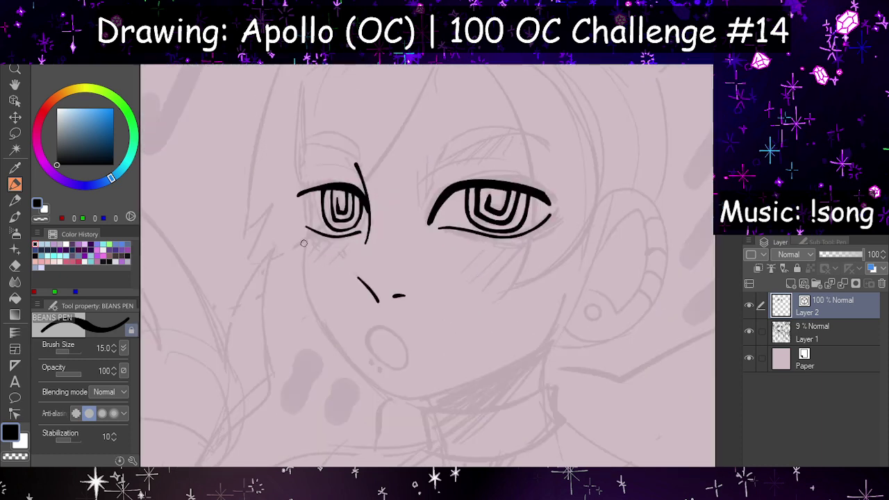
drag(307, 232, 357, 363)
key(ctrl+z)
mouse_move(305, 228)
mouse_down()
mouse_move(305, 269)
mouse_move(378, 386)
mouse_up()
key(h)
Step: Ink the chin as a short curve continuing from the lower end of the far cheek line
scroll(405, 382, up, 4)
key(h)
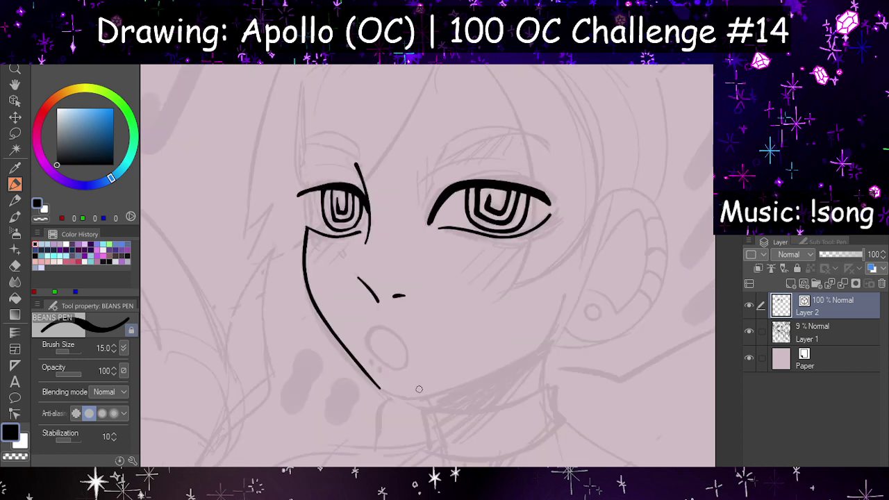
drag(317, 387, 398, 406)
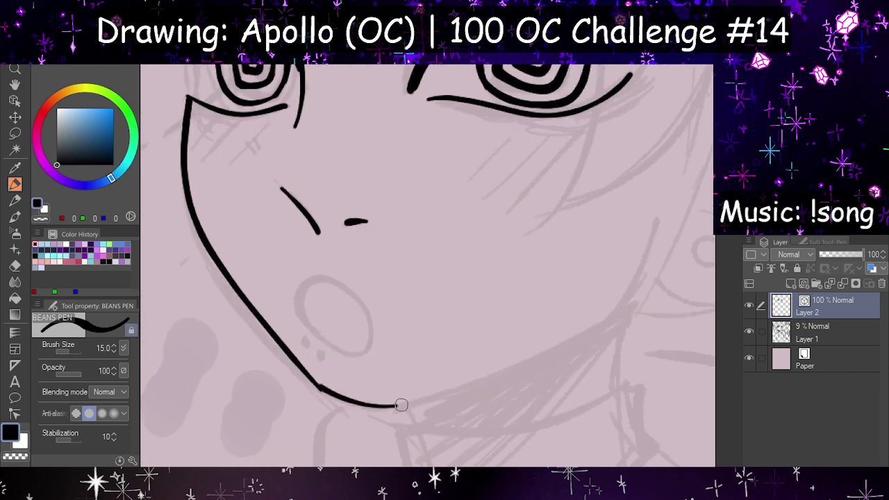
key(ctrl+z)
drag(319, 386, 407, 402)
key(h)
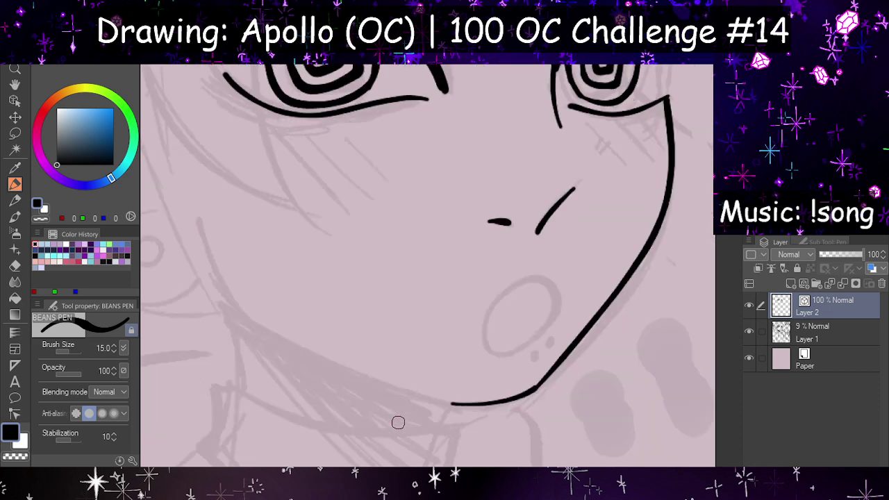
Step: Ink the near jawline from beside the sketched ear down to the open end of the chin curve
scroll(399, 422, down, 4)
key(h)
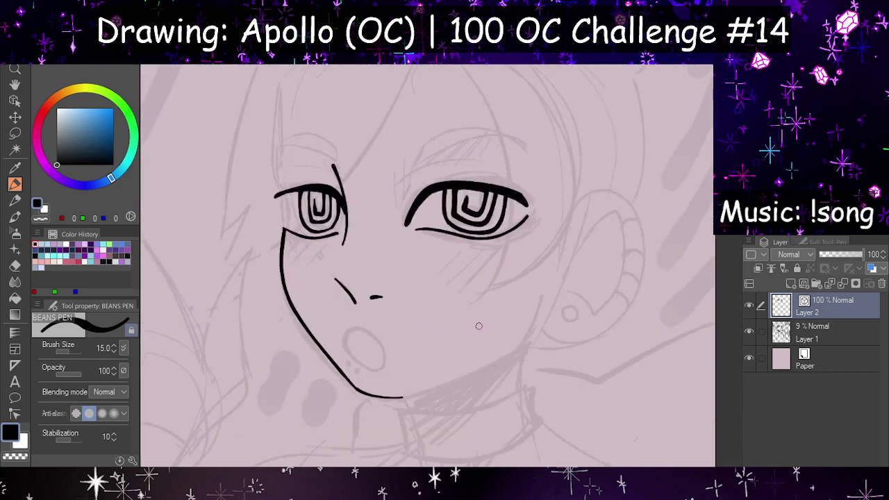
key(h)
scroll(484, 336, up, 3)
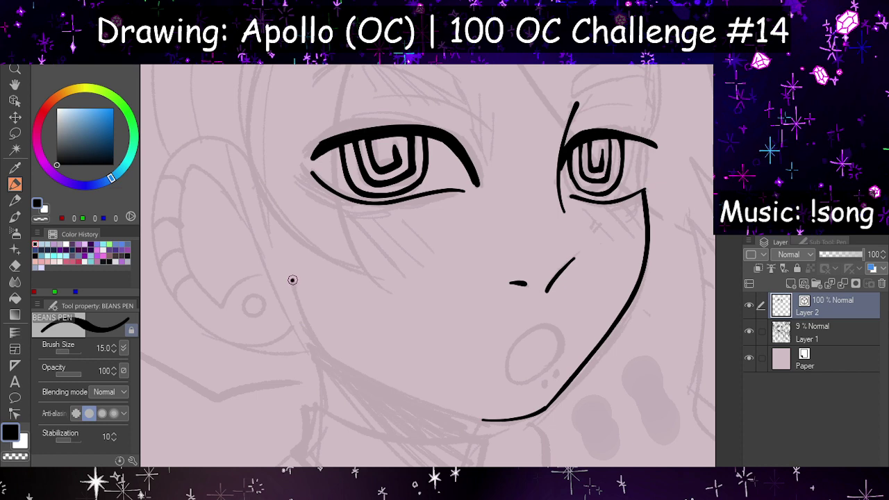
mouse_move(292, 281)
mouse_down()
mouse_move(390, 389)
mouse_move(437, 410)
mouse_up()
key(ctrl+z)
mouse_move(293, 281)
mouse_down()
mouse_move(378, 383)
mouse_move(490, 421)
mouse_up()
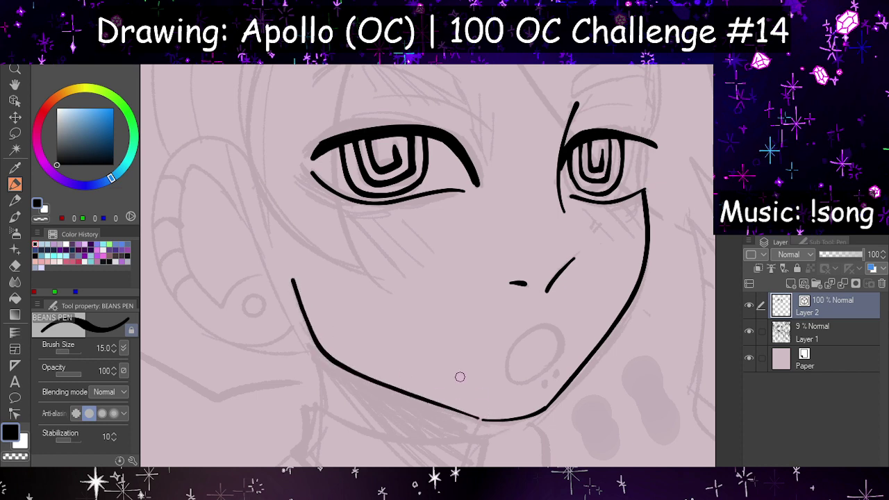
Step: Lasso the near eye's line art and narrow it to 89% width with a free transform
key(h)
scroll(468, 345, down, 2)
key(h)
key(h)
scroll(564, 308, up, 1)
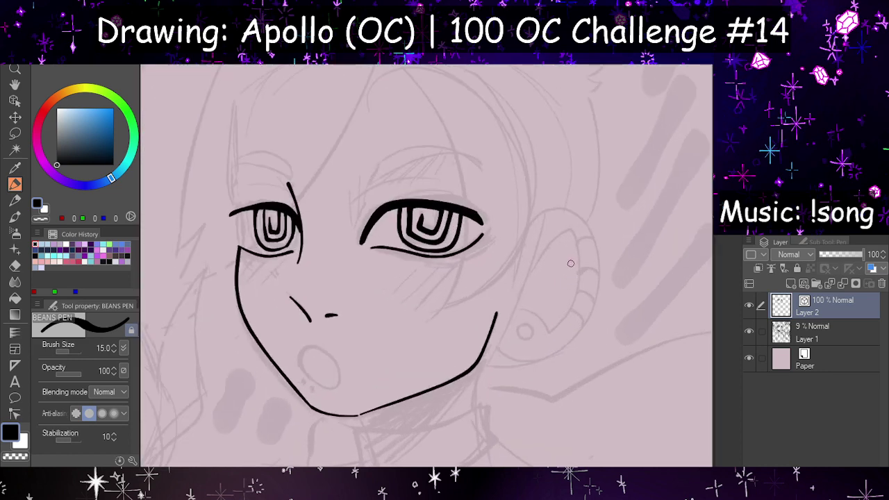
scroll(571, 264, up, 2)
click(14, 132)
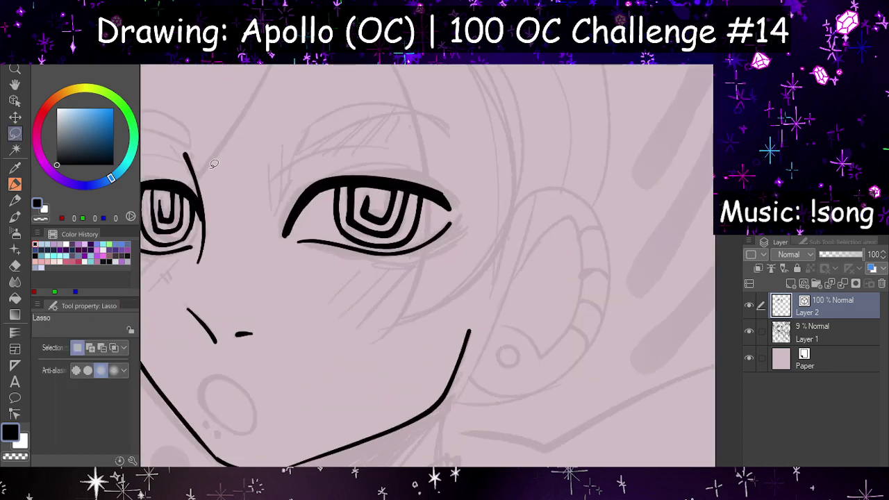
mouse_move(289, 132)
mouse_down()
mouse_move(267, 290)
mouse_move(417, 109)
mouse_move(239, 115)
mouse_up()
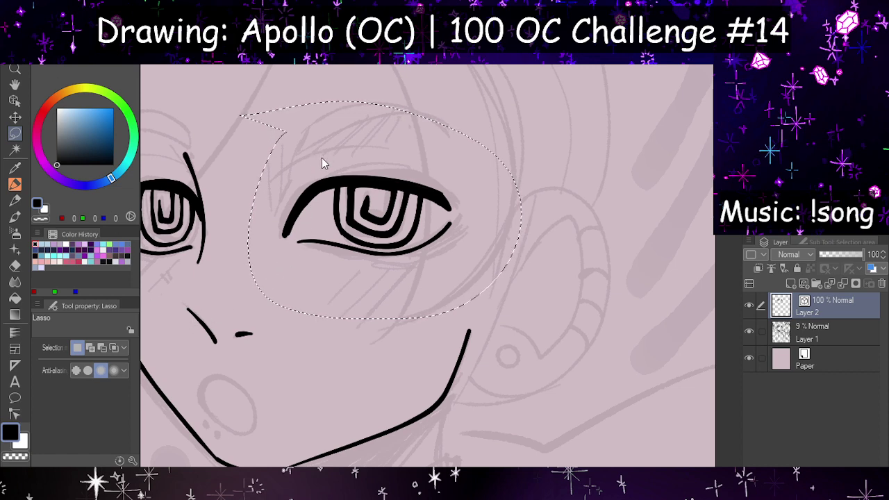
key(ctrl+t)
drag(520, 214, 492, 215)
key(h)
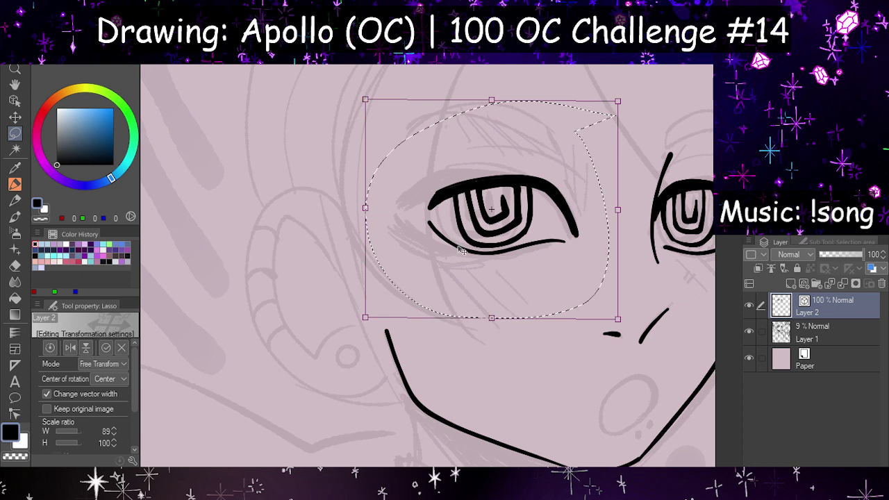
Step: Rotate the selected near eye slightly so its outer corner lifts, nudge it into place and apply the transformation
key(h)
scroll(445, 293, down, 2)
scroll(423, 311, up, 1)
drag(538, 270, 558, 243)
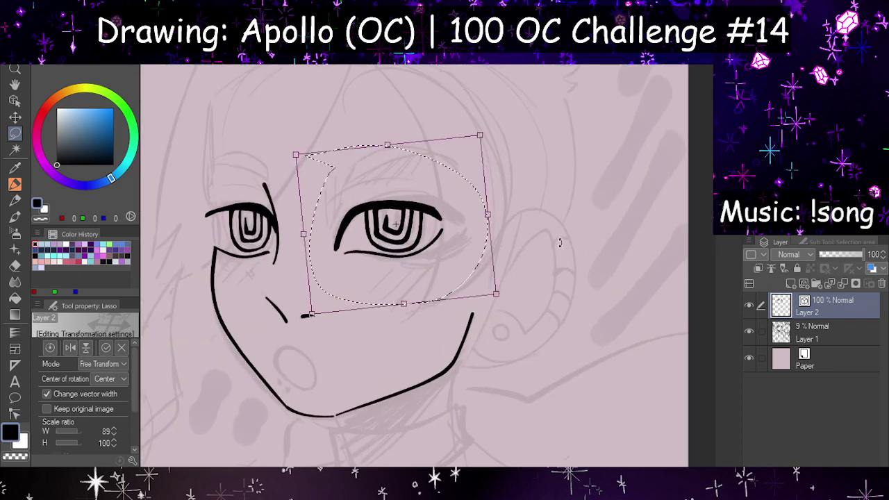
drag(400, 240, 402, 238)
scroll(444, 244, down, 4)
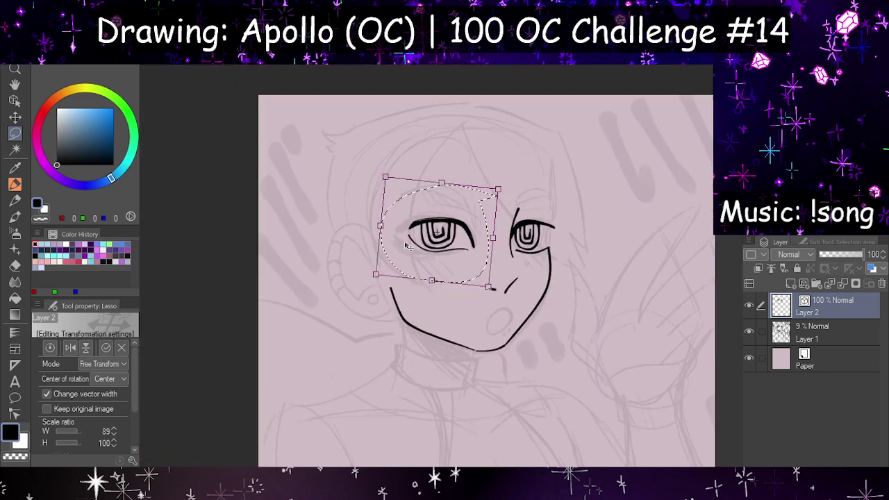
scroll(486, 271, up, 3)
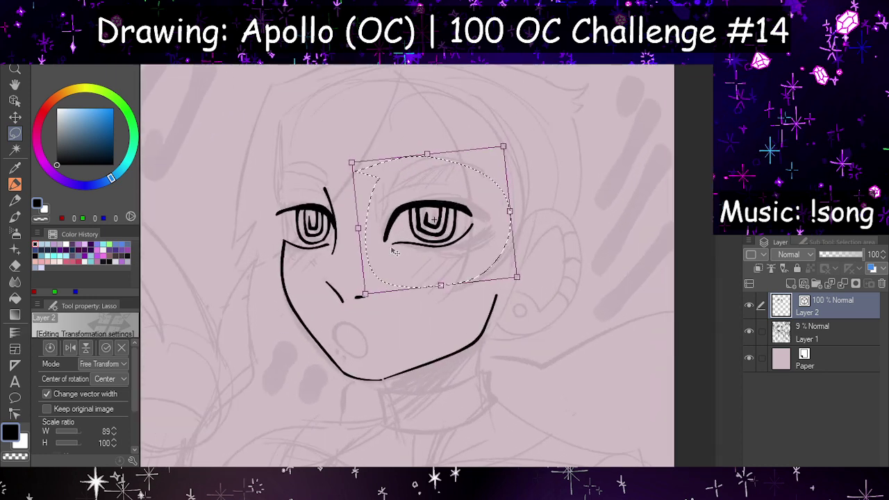
key(h)
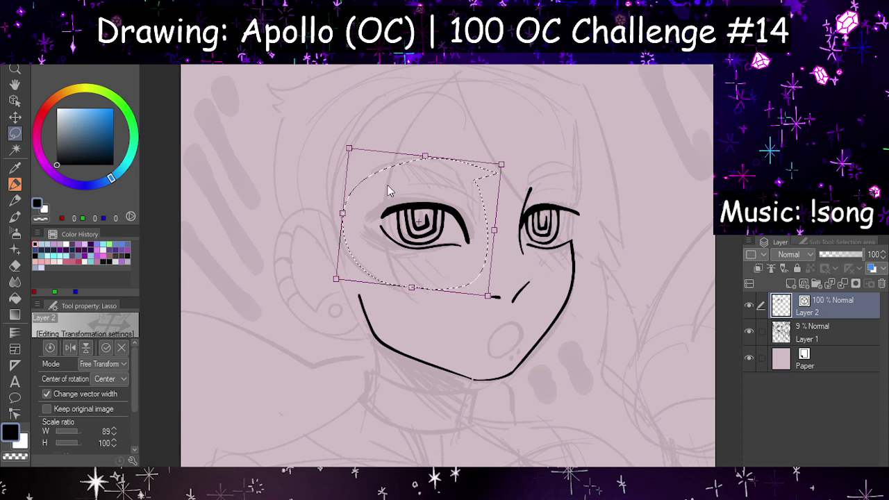
key(Return)
Step: Check the line art without the sketch in both canvas orientations, hiding Layer 1 and restoring it
click(749, 331)
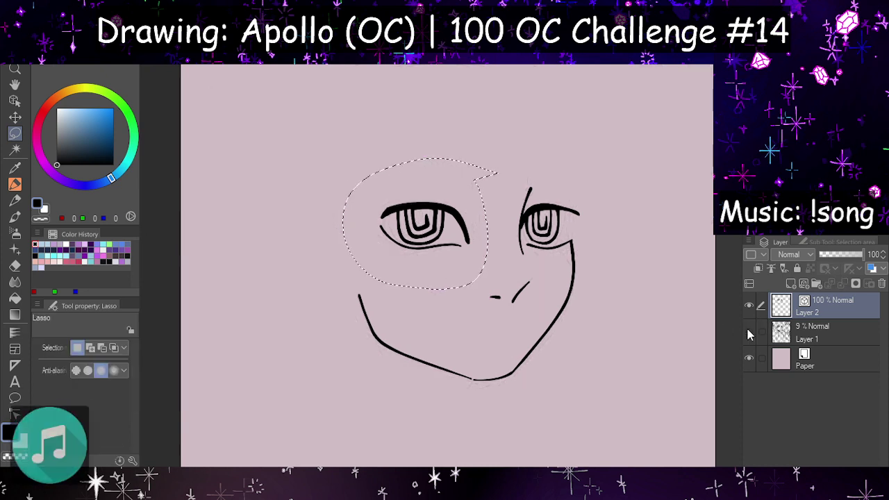
key(h)
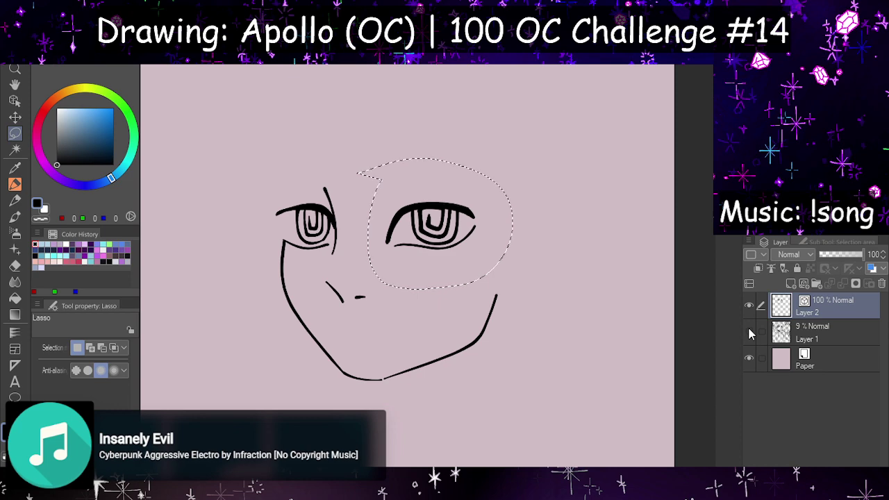
click(749, 332)
Step: Clear the selection and ink the near ear's upper contour, arching from beside the eye over the top and down the back edge
key(ctrl+d)
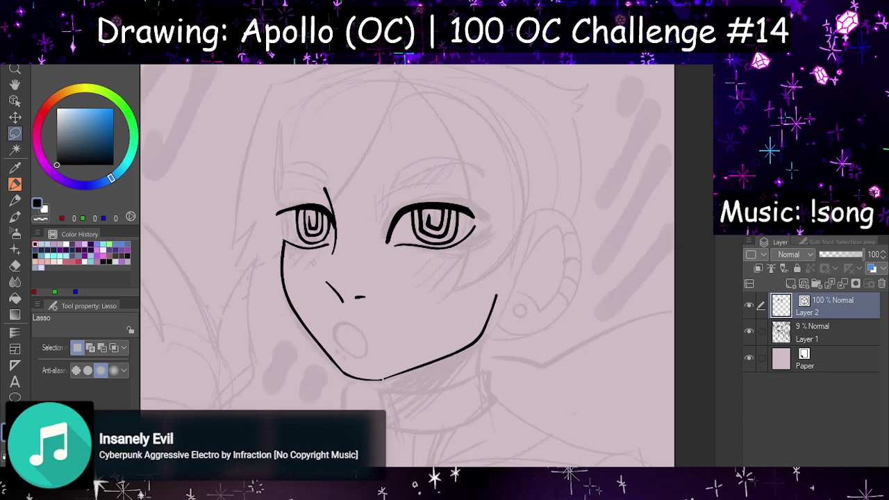
scroll(499, 303, up, 2)
key(h)
key(h)
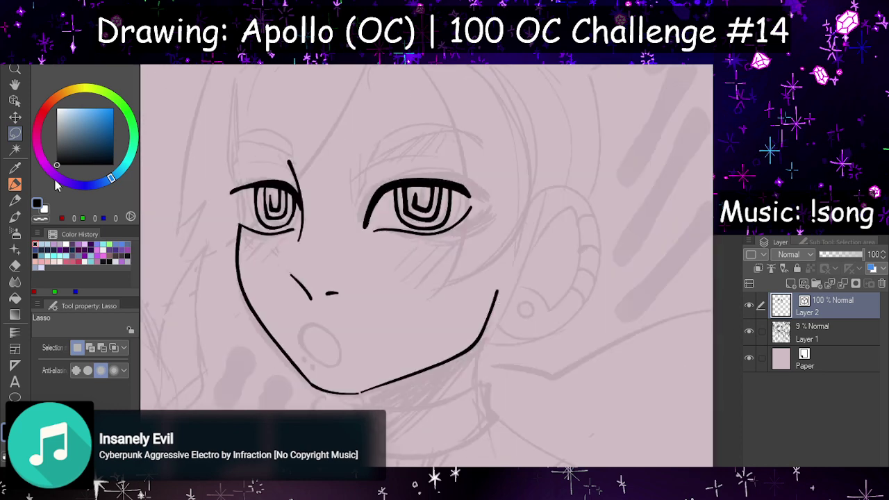
click(15, 184)
mouse_move(522, 213)
mouse_down()
mouse_move(567, 181)
mouse_move(583, 281)
mouse_up()
key(h)
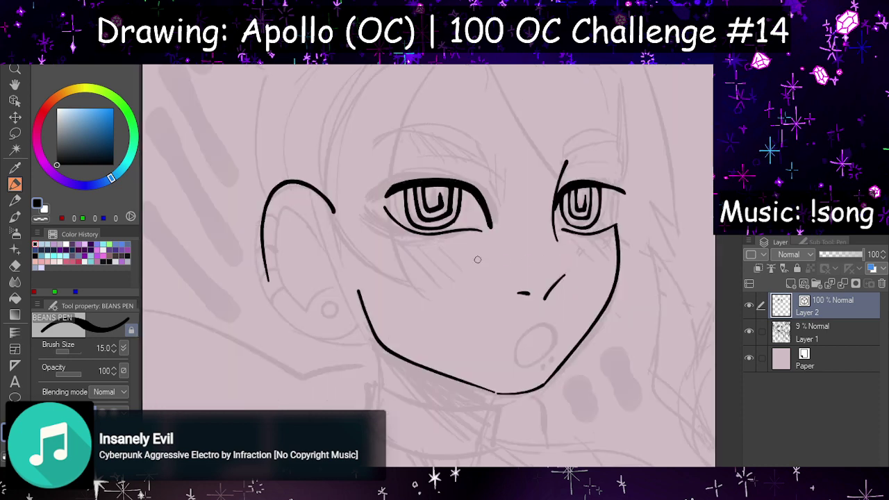
key(ctrl+z)
mouse_move(330, 210)
mouse_down()
mouse_move(317, 194)
mouse_move(268, 262)
mouse_up()
key(ctrl+z)
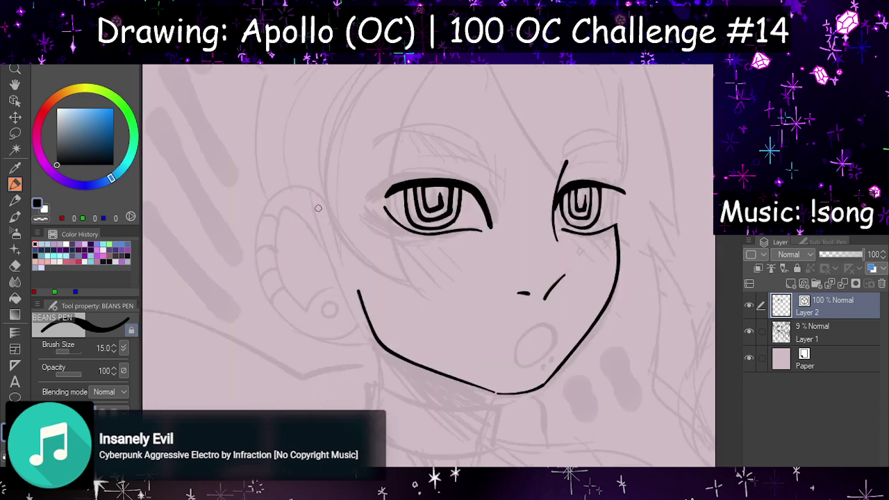
mouse_move(328, 210)
mouse_down()
mouse_move(278, 182)
mouse_move(268, 263)
mouse_up()
key(h)
key(ctrl+z)
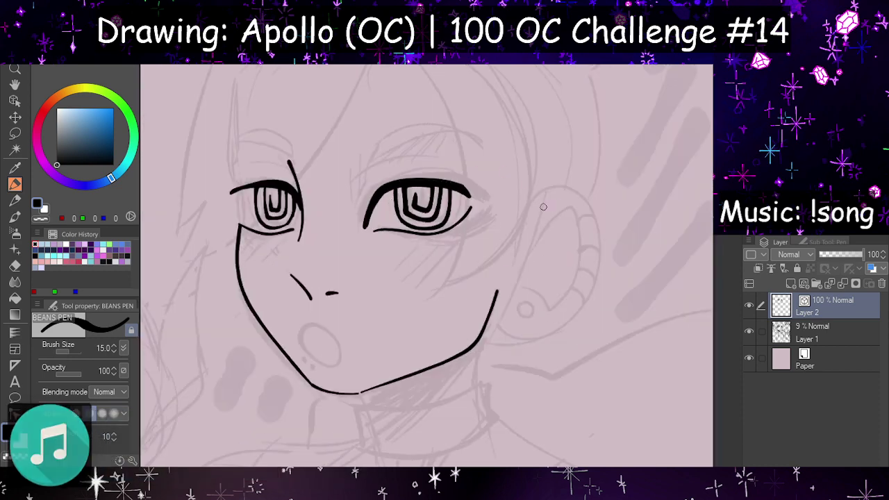
mouse_move(522, 217)
mouse_down()
mouse_move(584, 190)
mouse_move(599, 297)
mouse_up()
key(h)
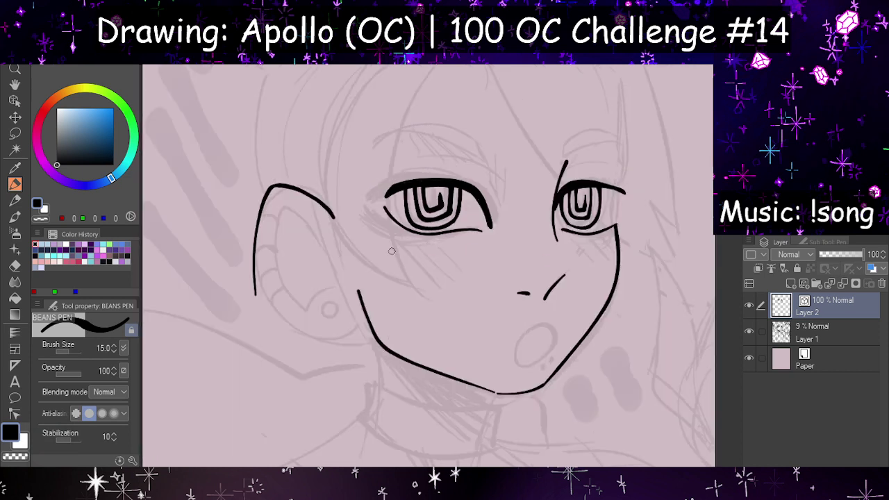
Step: Ink the near ear's lower back edge and its lobe, curving up to the top of the jawline
mouse_move(255, 263)
mouse_down()
mouse_move(322, 336)
mouse_move(372, 325)
mouse_up()
key(ctrl+z)
drag(322, 337, 360, 311)
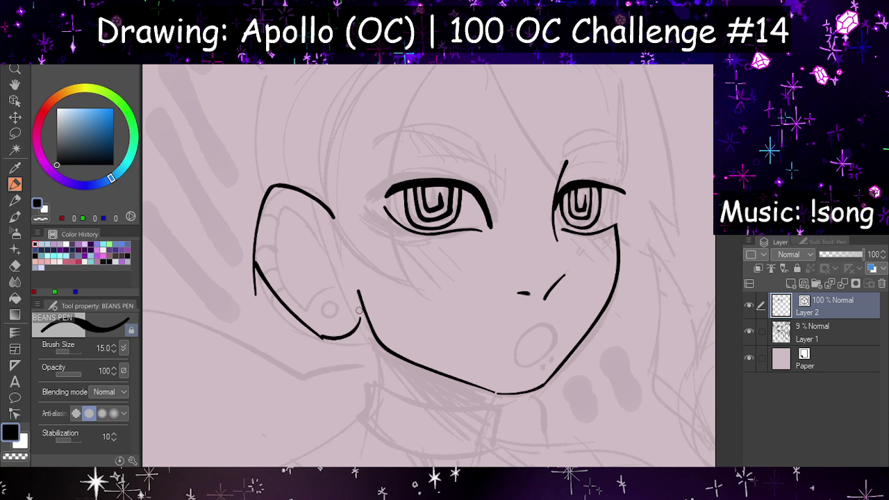
Step: Redraw the near ear's lower back edge and lobe as one smooth curve ending at the jawline
key(ctrl+z)
key(ctrl+z)
mouse_move(255, 264)
mouse_down()
mouse_move(285, 298)
mouse_move(351, 337)
mouse_up()
key(ctrl+z)
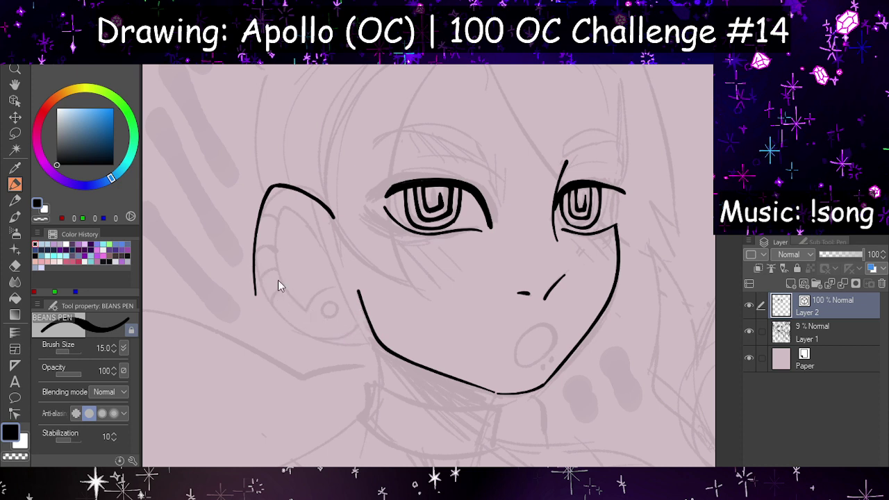
mouse_move(255, 259)
mouse_down()
mouse_move(340, 335)
mouse_move(369, 316)
mouse_up()
key(ctrl+z)
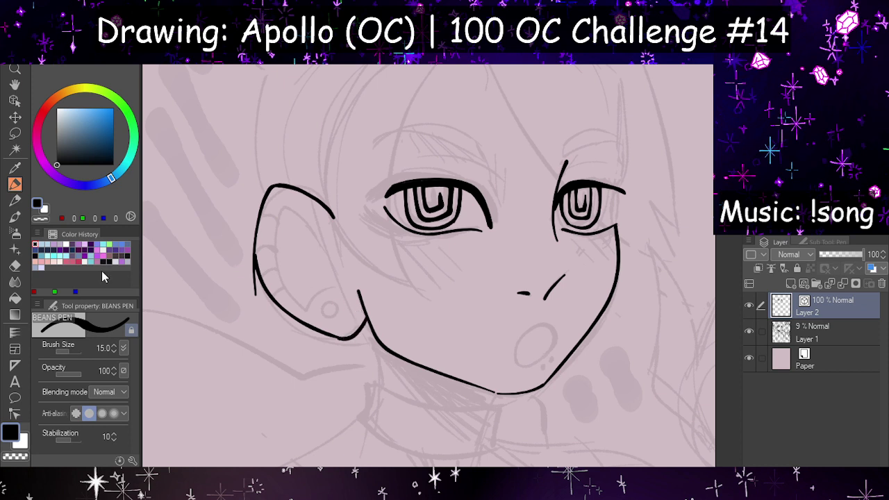
Step: Erase the stray line end sticking out along the near ear's back edge
click(15, 265)
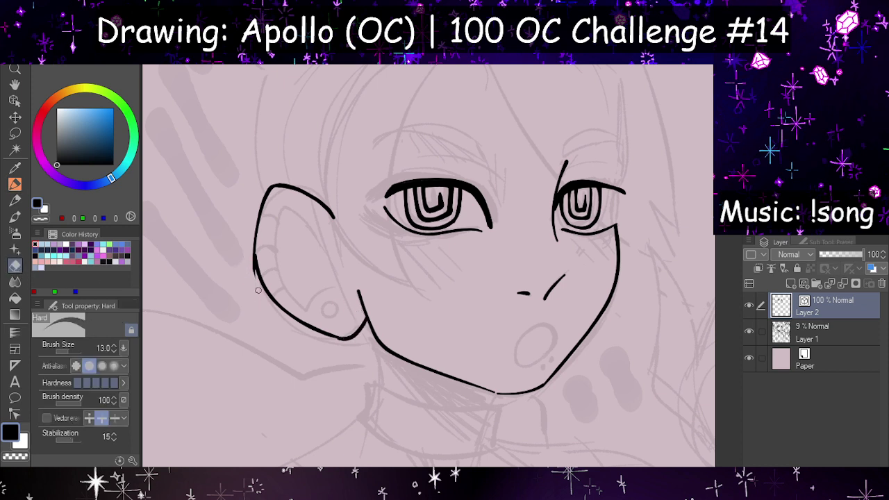
drag(258, 290, 249, 235)
key(p)
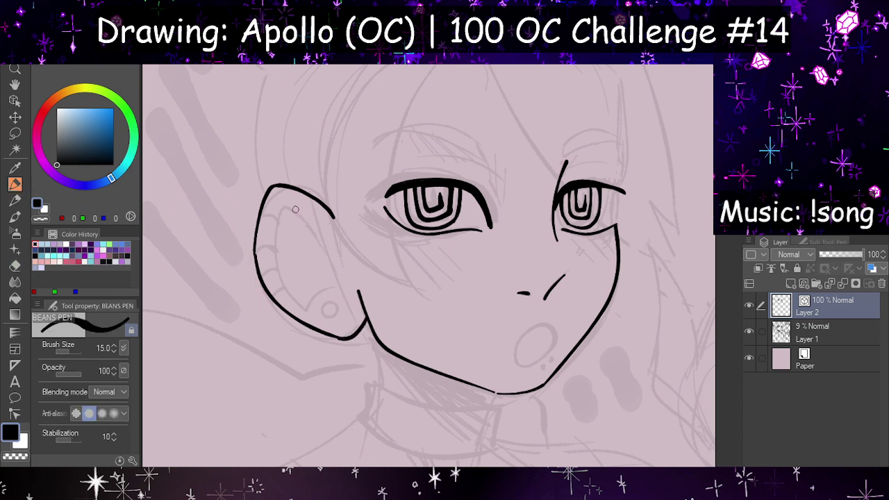
Step: Ink the near ear's inner folds, following the outer rim and ending in a small arch beside the jaw
drag(285, 206, 342, 250)
key(h)
key(h)
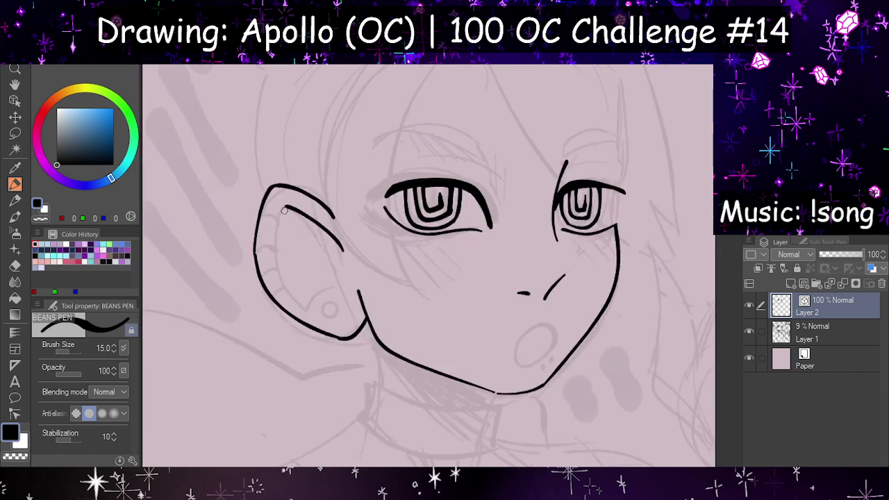
mouse_move(283, 210)
mouse_down()
mouse_move(297, 296)
mouse_move(317, 310)
mouse_move(351, 288)
mouse_up()
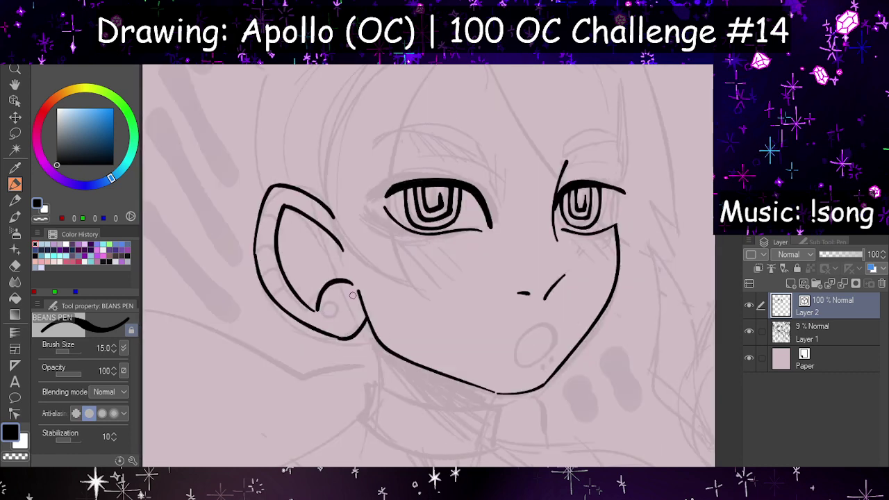
mouse_move(341, 248)
mouse_down()
mouse_move(352, 278)
mouse_move(340, 267)
mouse_move(352, 276)
mouse_up()
key(ctrl+z)
key(h)
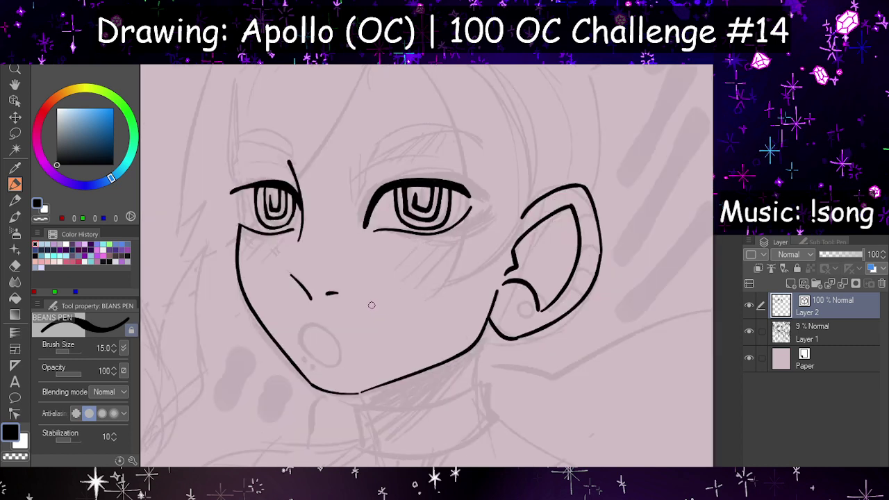
key(h)
key(h)
scroll(633, 309, down, 4)
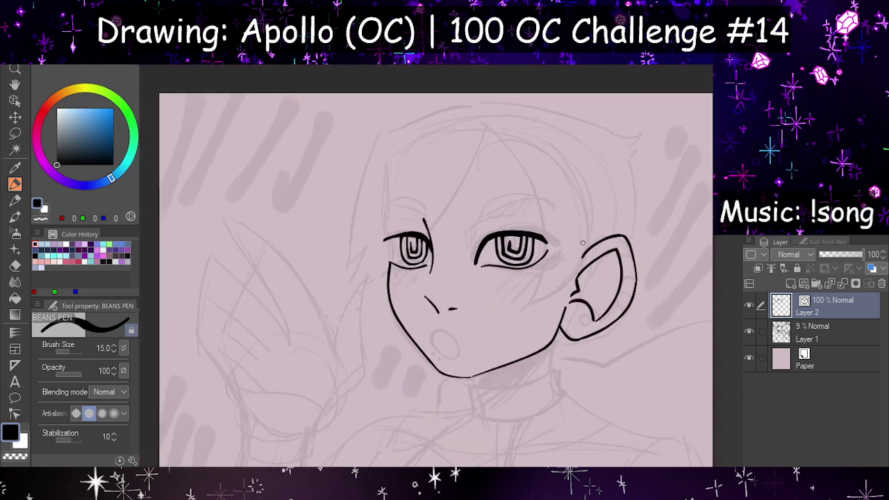
Step: Ink the front edge of the near bang, curving from the hair parting past the near eye's outer corner to the cheek
key(h)
scroll(501, 208, up, 3)
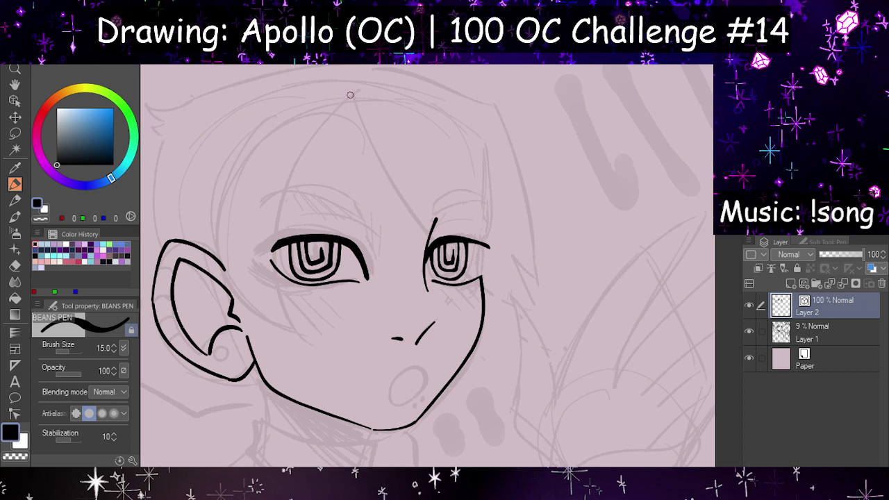
drag(354, 91, 316, 335)
key(ctrl+z)
mouse_move(354, 91)
mouse_down()
mouse_move(289, 177)
mouse_move(315, 332)
mouse_up()
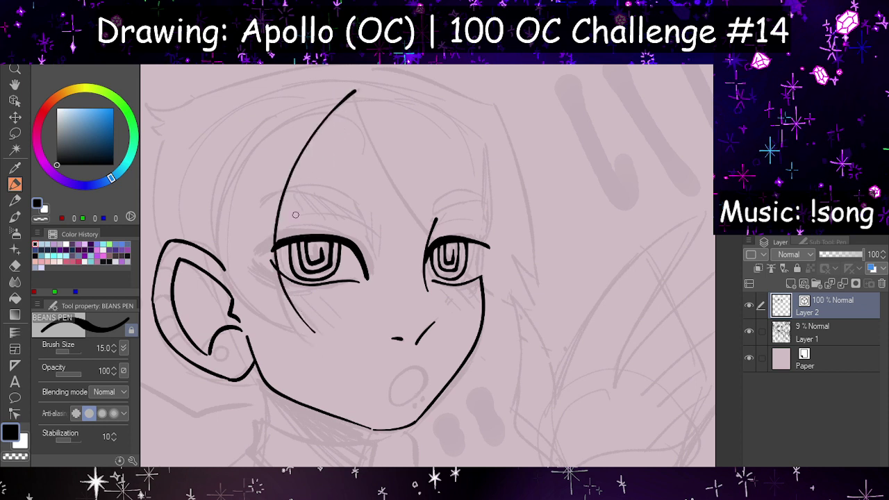
key(ctrl+z)
drag(352, 91, 308, 342)
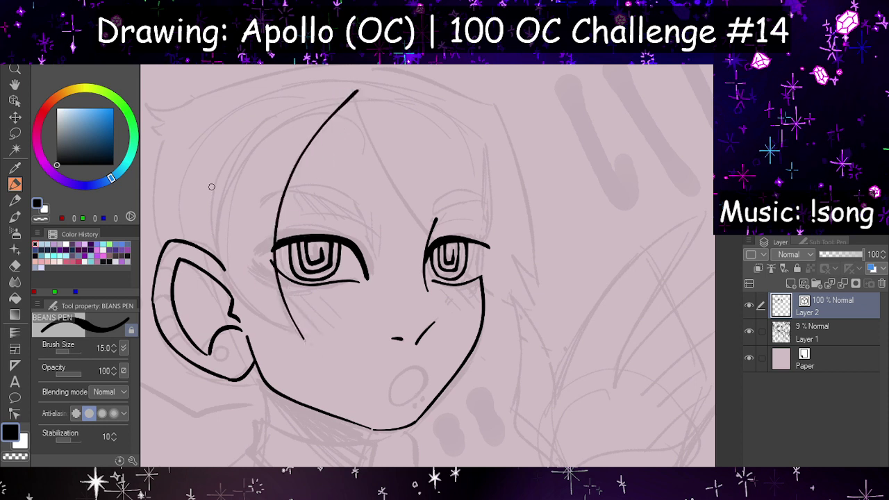
Step: Ink the near bang's back edge from the temple past the ear to its pointed tip and erase the overlapping line ends
mouse_move(224, 161)
mouse_down()
mouse_move(211, 223)
mouse_move(313, 341)
mouse_move(239, 299)
mouse_move(319, 335)
mouse_up()
key(ctrl+z)
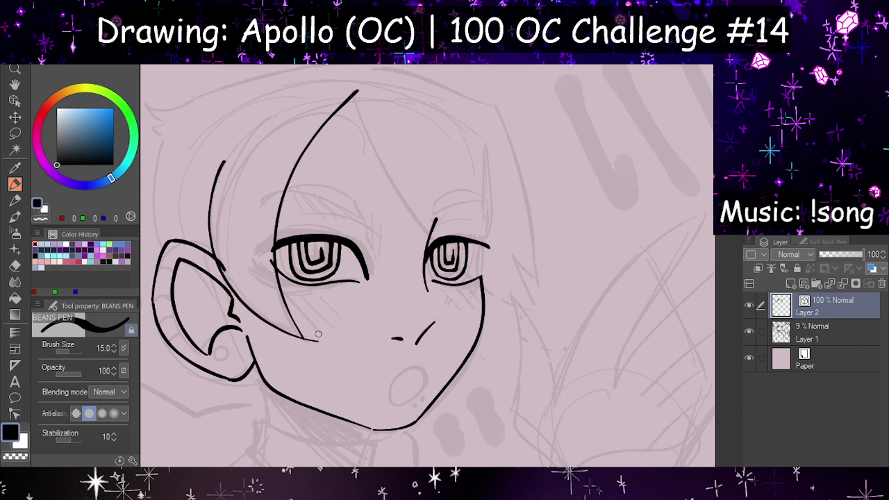
key(e)
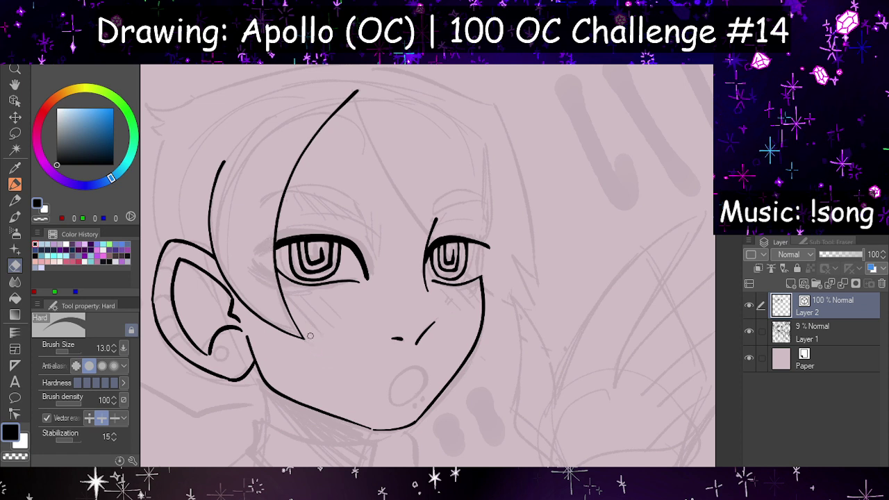
click(15, 184)
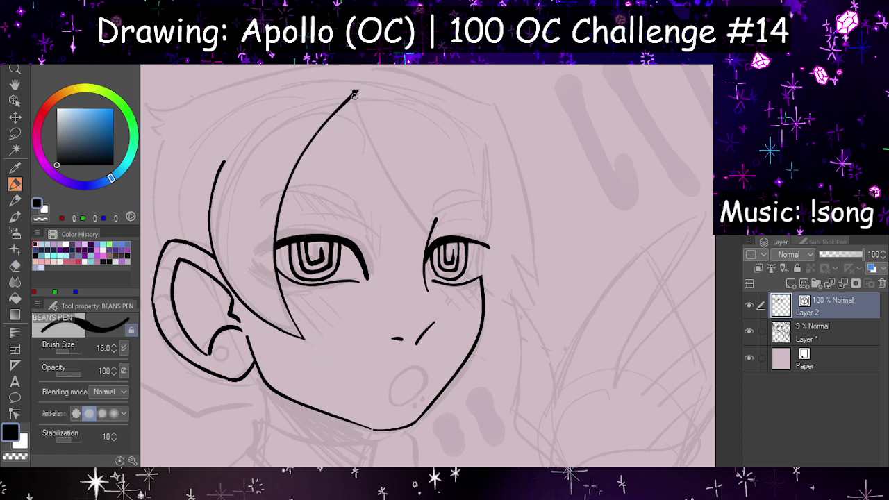
Step: Ink the far bang's inner edge, sweeping from the hair parting down across the far eye to beyond the cheek, redoing the stroke until it flows
drag(355, 95, 473, 240)
key(ctrl+z)
drag(354, 93, 520, 307)
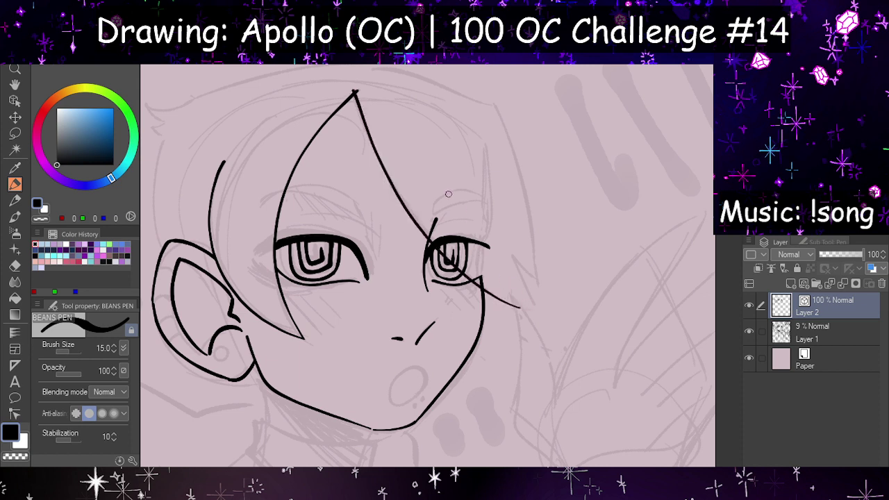
key(ctrl+z)
mouse_move(354, 93)
mouse_down()
mouse_move(395, 187)
mouse_move(525, 297)
mouse_up()
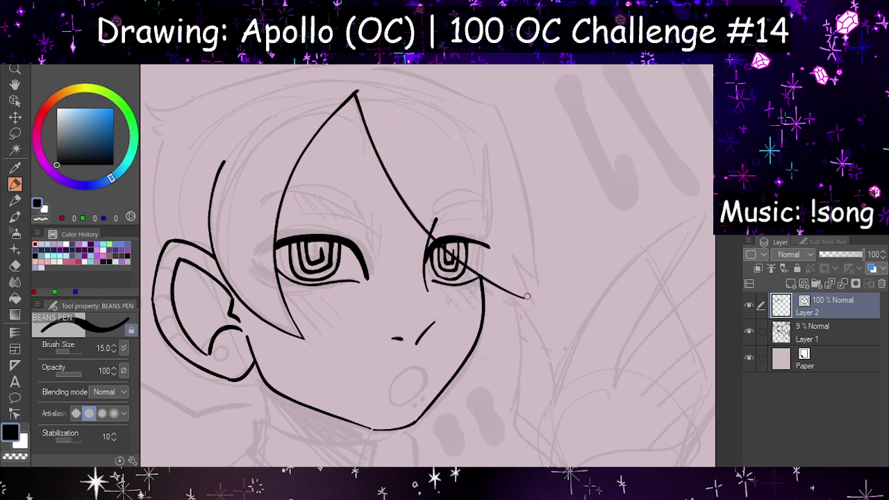
key(ctrl+z)
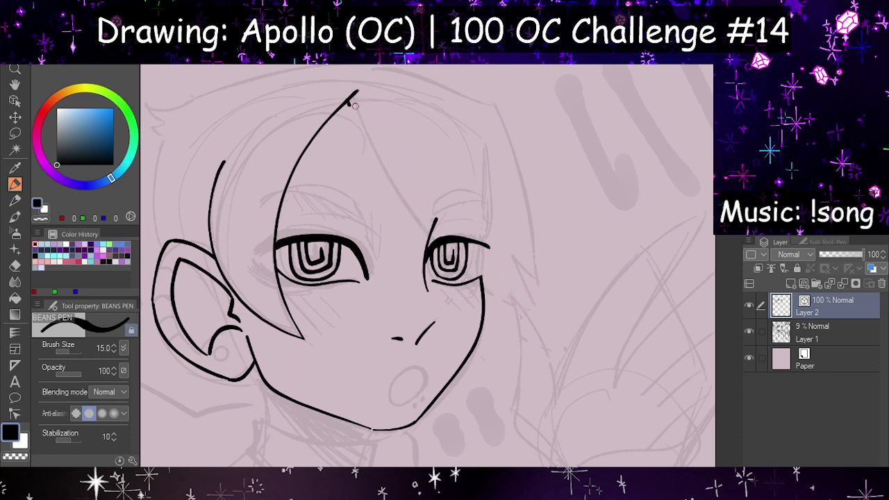
drag(350, 105, 535, 299)
key(ctrl+z)
drag(351, 104, 520, 294)
key(ctrl+z)
drag(352, 106, 537, 311)
key(ctrl+z)
drag(351, 104, 549, 310)
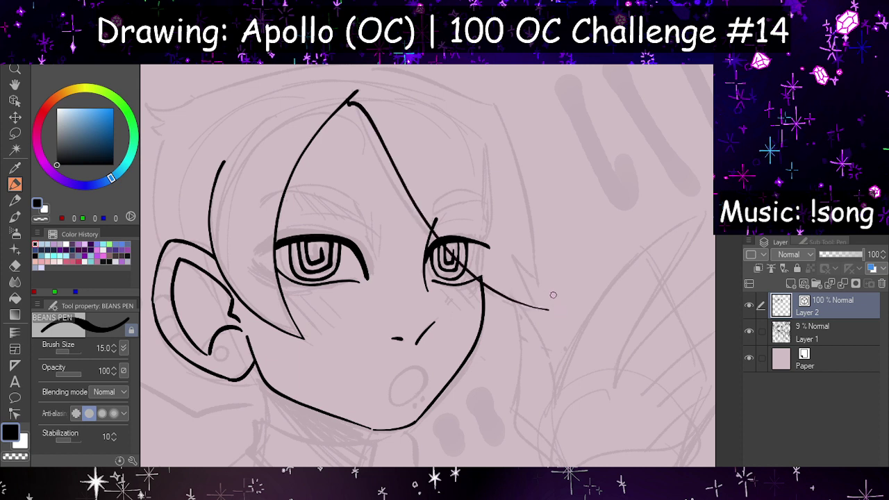
key(ctrl+z)
mouse_move(352, 104)
mouse_down()
mouse_move(376, 168)
mouse_move(528, 298)
mouse_up()
key(ctrl+z)
mouse_move(352, 106)
mouse_down()
mouse_move(431, 250)
mouse_move(517, 304)
mouse_up()
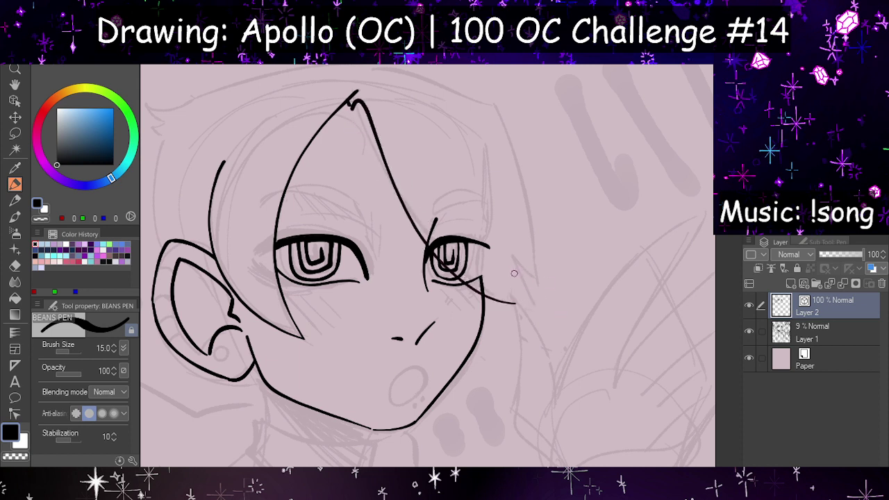
key(ctrl+z)
drag(352, 102, 555, 323)
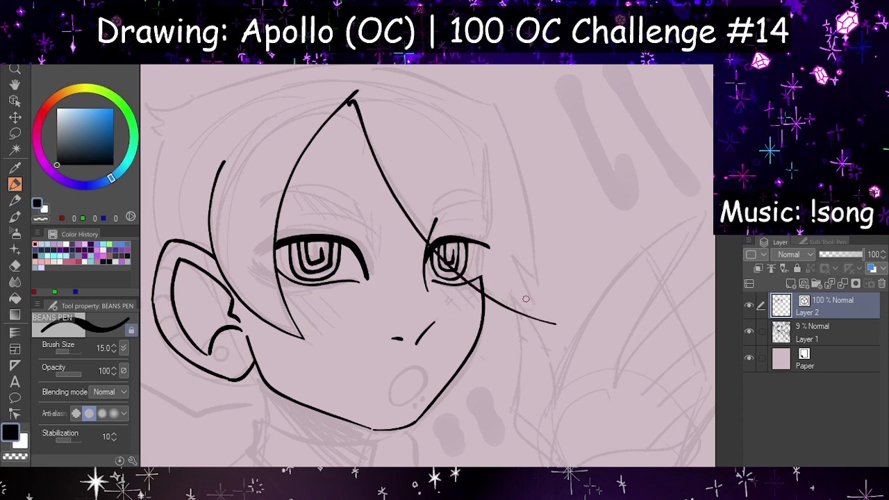
Step: Ink the notch at the far bang's end and its outer contour from the crown down the far side of the head
drag(513, 261, 552, 328)
drag(516, 262, 545, 296)
key(h)
mouse_move(463, 71)
mouse_down()
mouse_move(374, 92)
mouse_move(318, 278)
mouse_up()
key(ctrl+z)
mouse_move(463, 71)
mouse_down()
mouse_move(331, 187)
mouse_move(305, 302)
mouse_up()
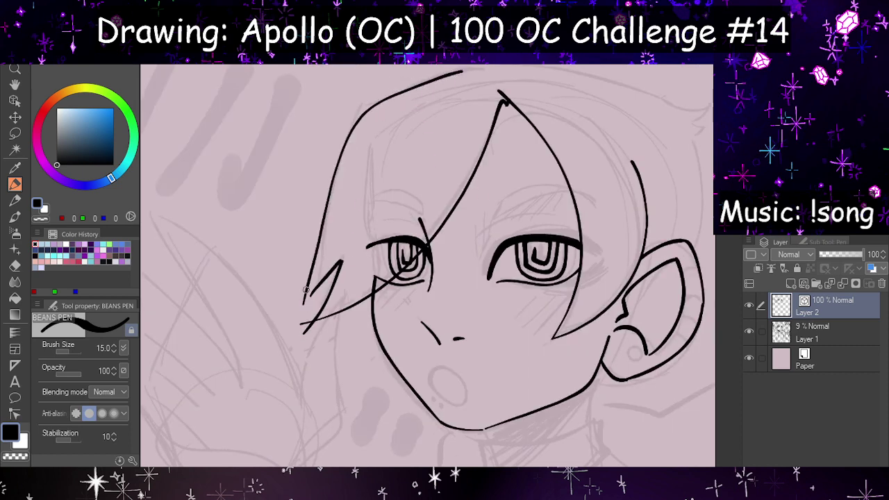
key(h)
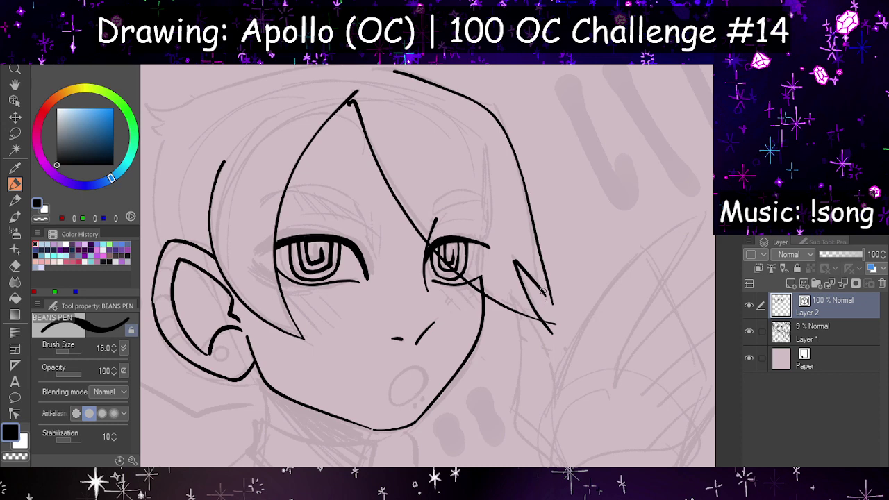
key(h)
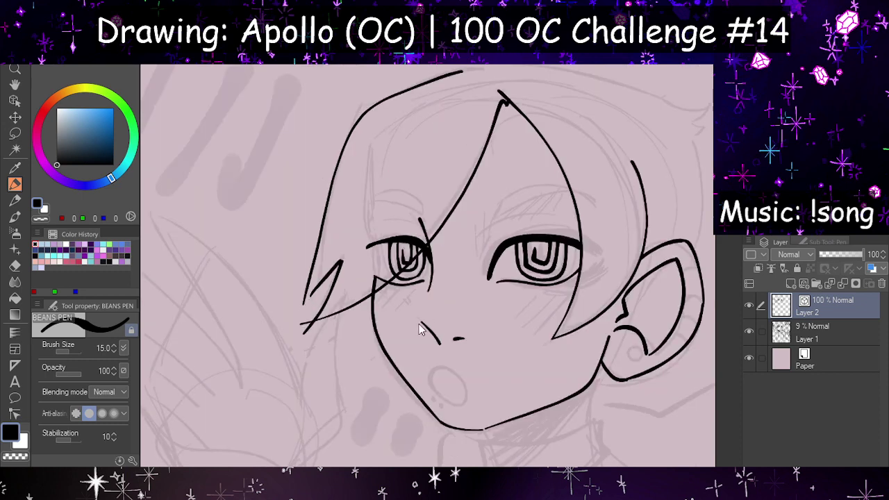
Step: Join the far bang's lines into two sharp tips and erase the ends that cross beyond them
scroll(309, 296, up, 2)
scroll(308, 296, up, 3)
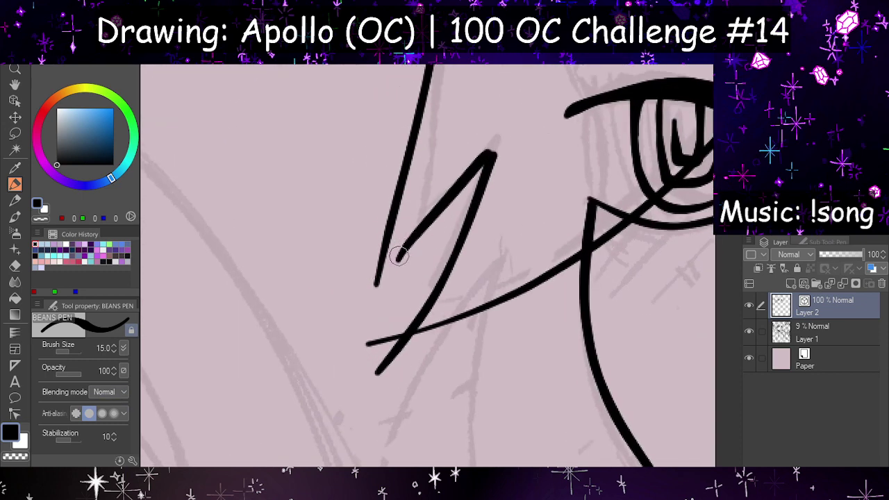
drag(405, 251, 373, 304)
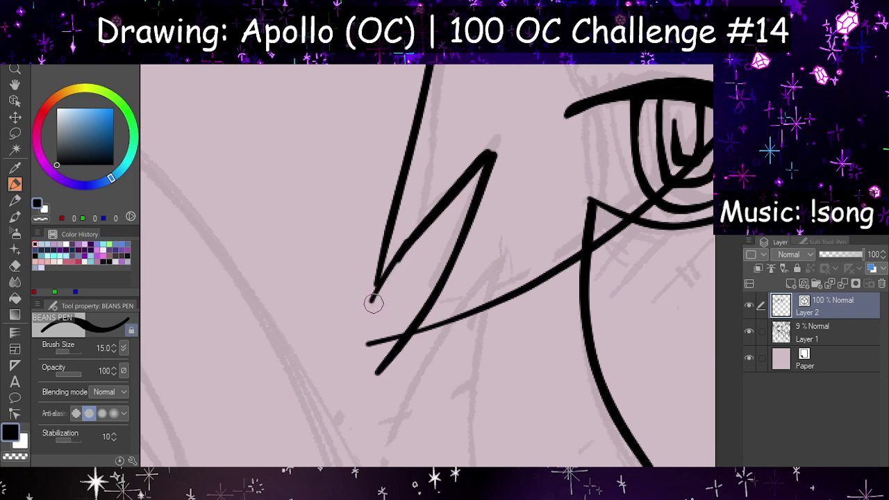
key(ctrl+z)
mouse_move(400, 253)
mouse_down()
mouse_move(366, 306)
mouse_move(376, 303)
mouse_move(395, 397)
mouse_up()
click(14, 266)
key(h)
scroll(459, 375, down, 1)
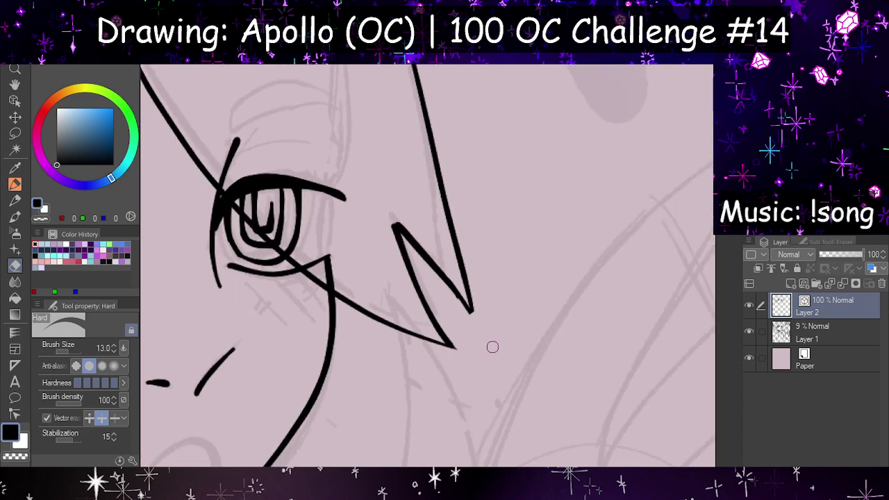
Step: Erase the overshoot at the hair parting and the parts of the far eye and face line covered by the bang
scroll(493, 347, down, 2)
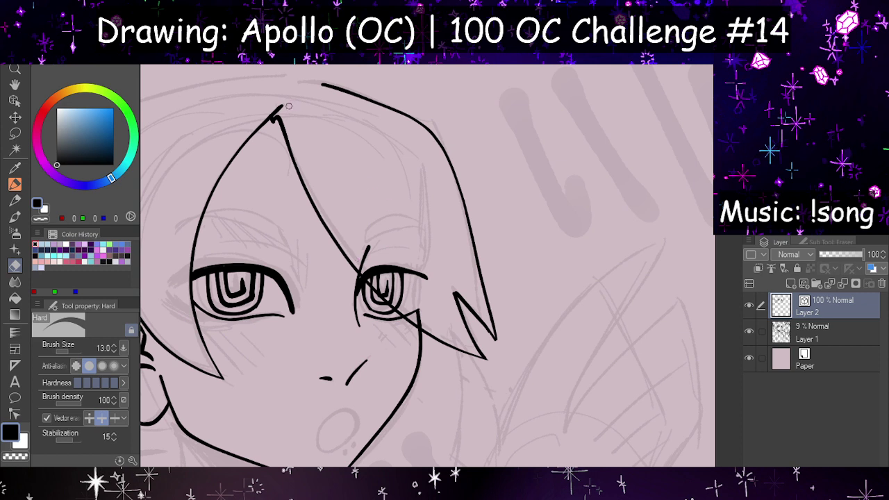
drag(289, 106, 285, 109)
drag(358, 247, 393, 299)
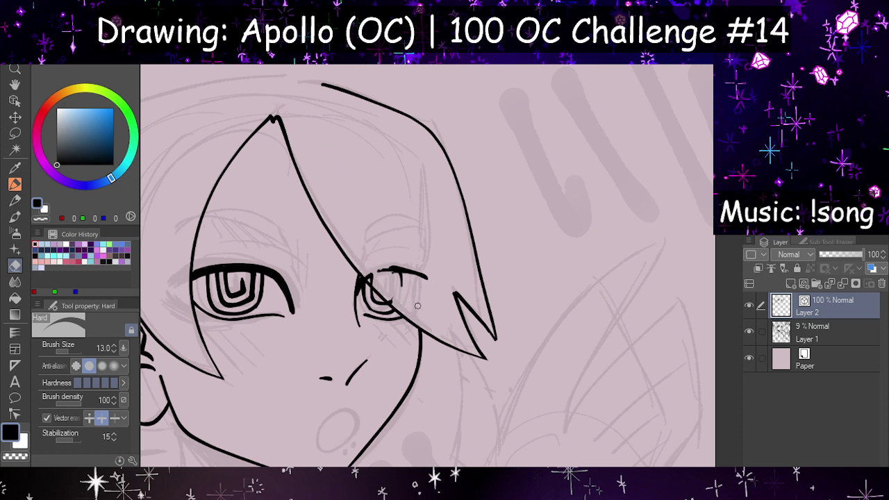
drag(379, 259, 427, 277)
drag(369, 270, 395, 302)
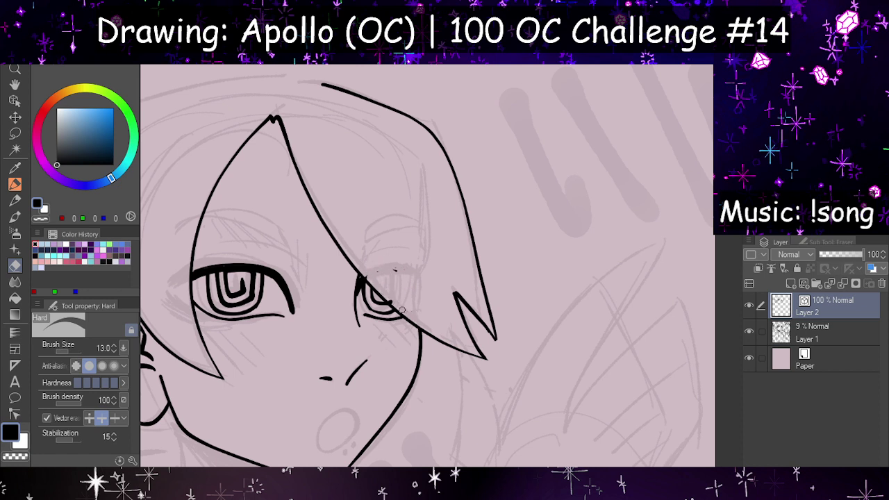
click(48, 418)
click(14, 184)
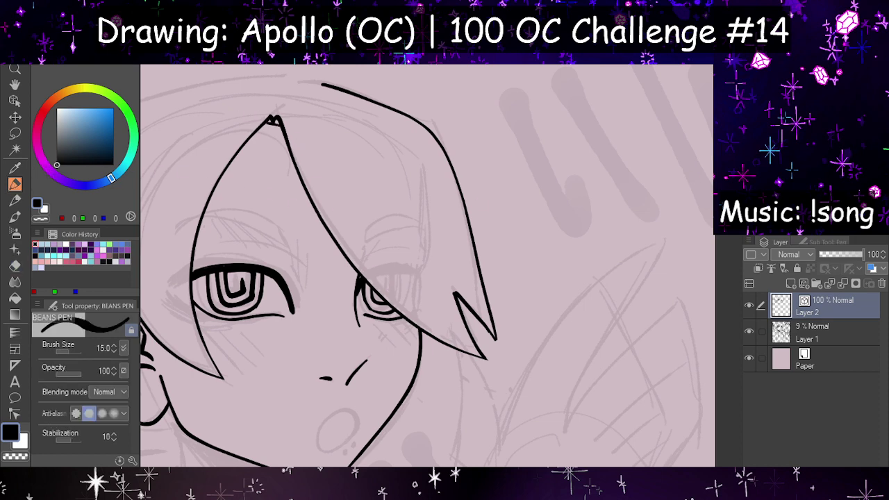
Step: Ink the top contour of the hair from the crown to the back of the head, ending in a small jagged tuft
scroll(585, 229, down, 3)
key(h)
scroll(334, 219, down, 2)
scroll(439, 245, up, 2)
key(h)
scroll(363, 154, up, 2)
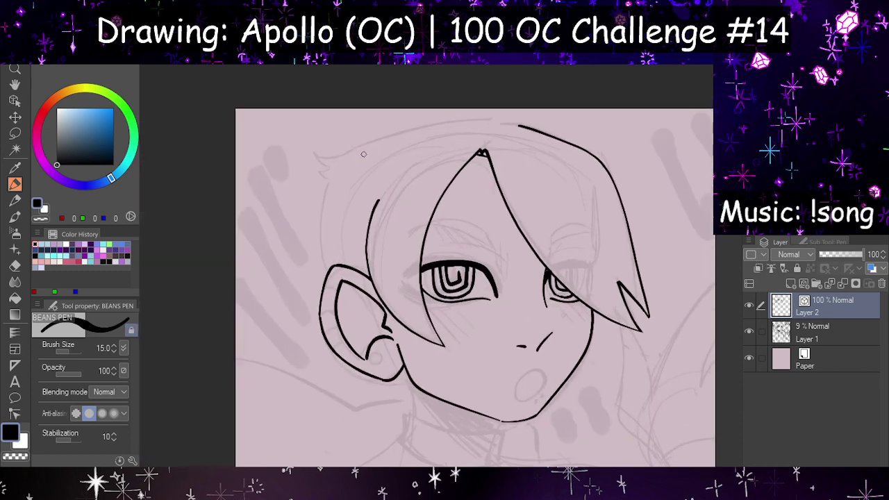
key(h)
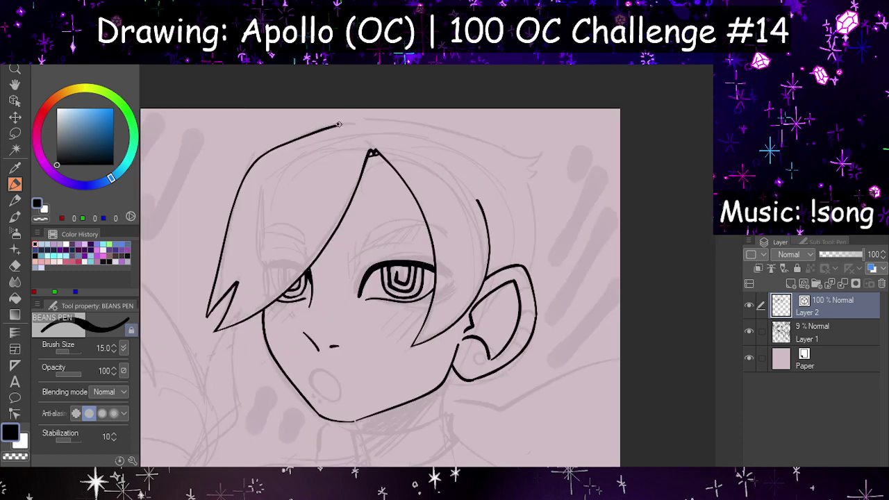
key(ctrl+z)
drag(359, 123, 547, 144)
key(ctrl+z)
drag(359, 123, 530, 148)
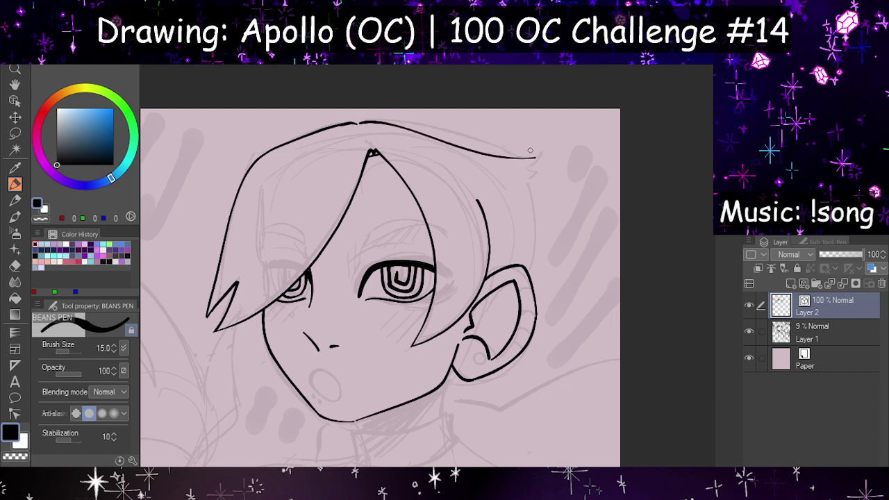
key(ctrl+z)
mouse_move(359, 123)
mouse_down()
mouse_move(497, 145)
mouse_move(531, 165)
mouse_up()
key(h)
key(ctrl+z)
key(h)
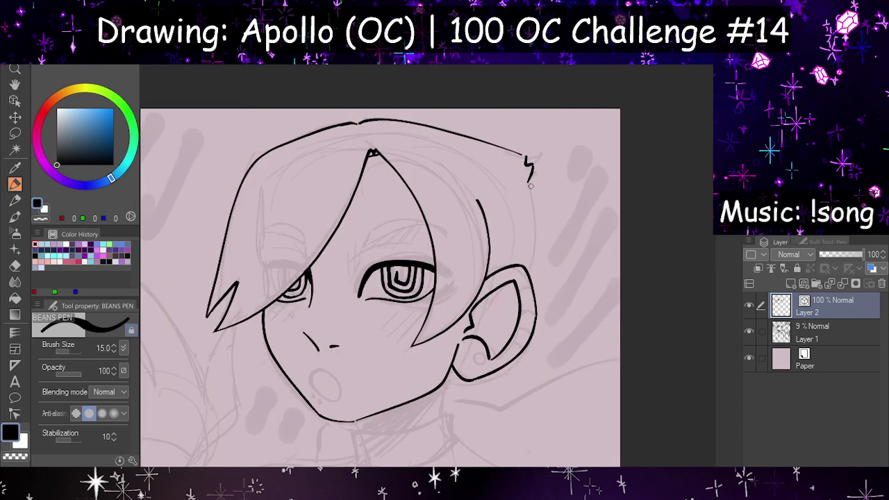
key(h)
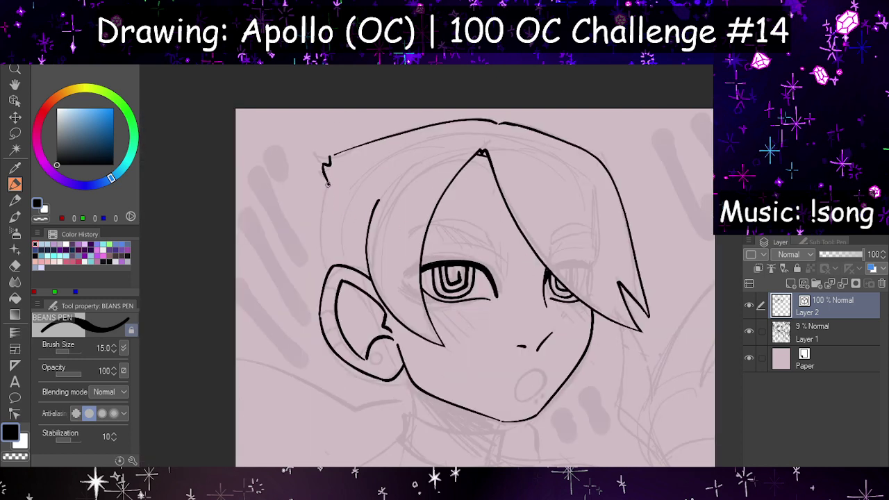
Step: Redraw the back contour of the hair from the tuft down to the top of the near ear
key(h)
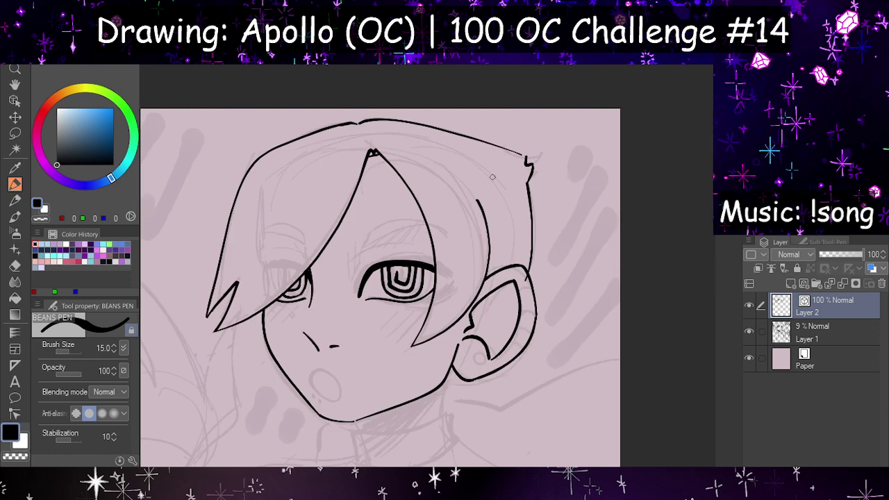
scroll(492, 178, down, 2)
key(h)
scroll(406, 185, up, 3)
key(ctrl+z)
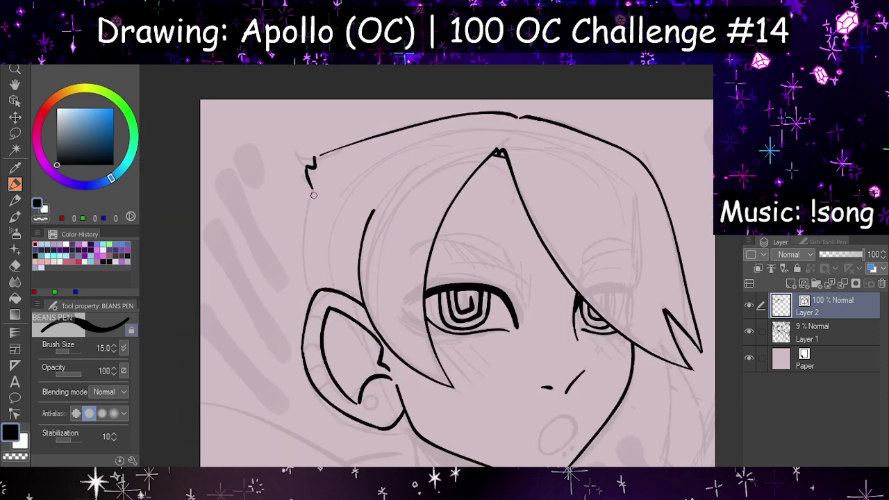
drag(308, 204, 319, 305)
key(h)
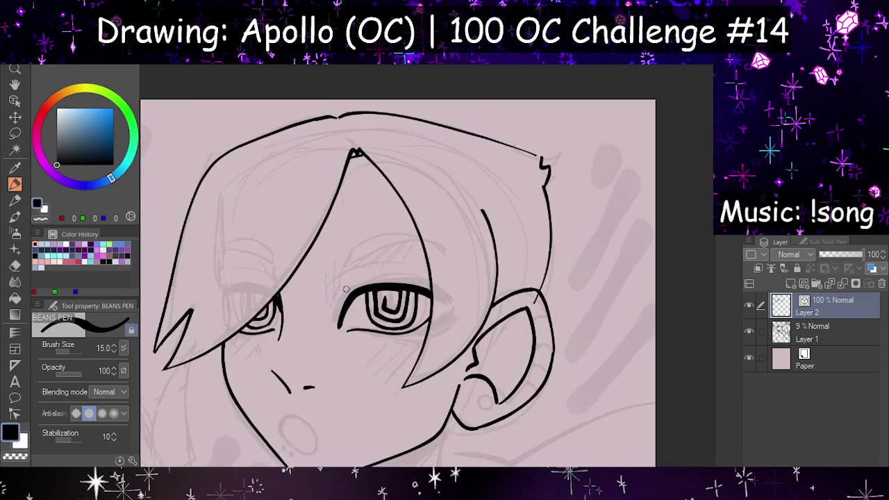
scroll(482, 222, down, 5)
key(h)
key(h)
scroll(507, 167, up, 2)
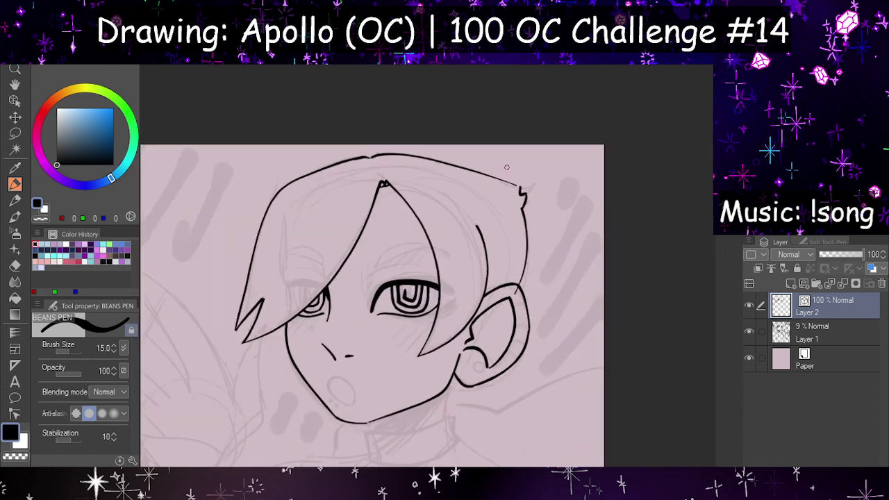
Step: Erase the small jagged tuft at the back of the head and ink a larger two-pointed tuft joining both hair contours
scroll(506, 167, up, 5)
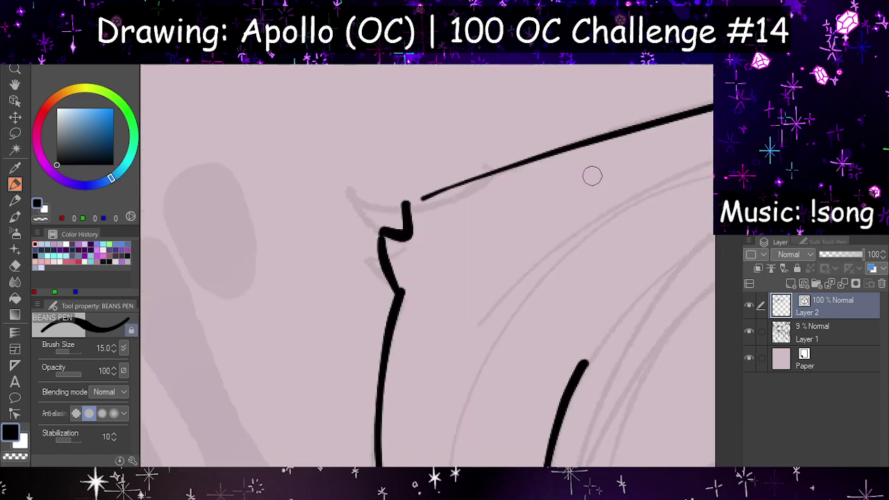
click(14, 266)
mouse_move(401, 198)
mouse_down()
mouse_move(410, 251)
mouse_move(403, 205)
mouse_move(379, 234)
mouse_move(380, 295)
mouse_move(397, 269)
mouse_up()
key(h)
click(15, 184)
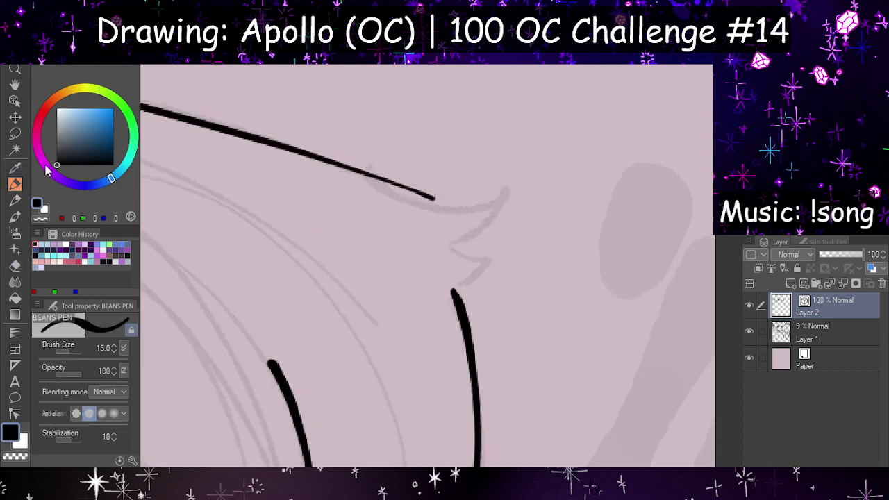
mouse_move(345, 164)
mouse_down()
mouse_move(523, 174)
mouse_move(461, 245)
mouse_move(489, 257)
mouse_move(451, 296)
mouse_up()
key(h)
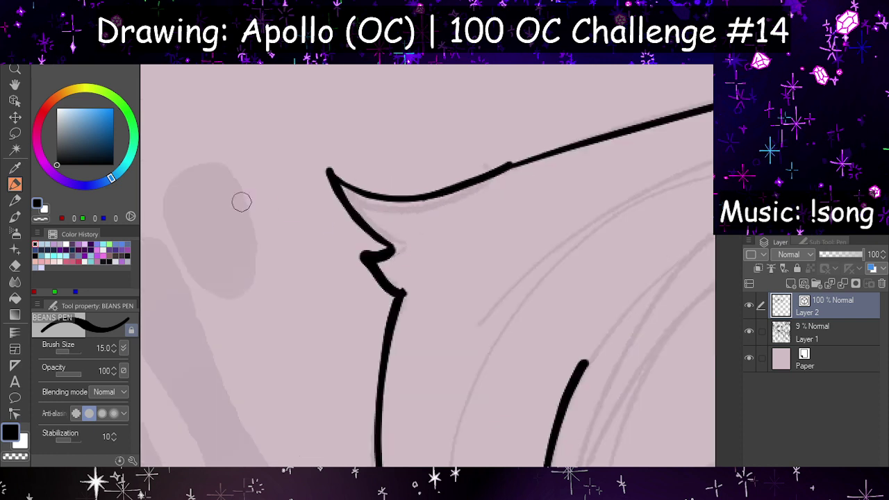
Step: Trim the rough joints and the lower tip of the back hair tuft with the Hard eraser
key(h)
key(e)
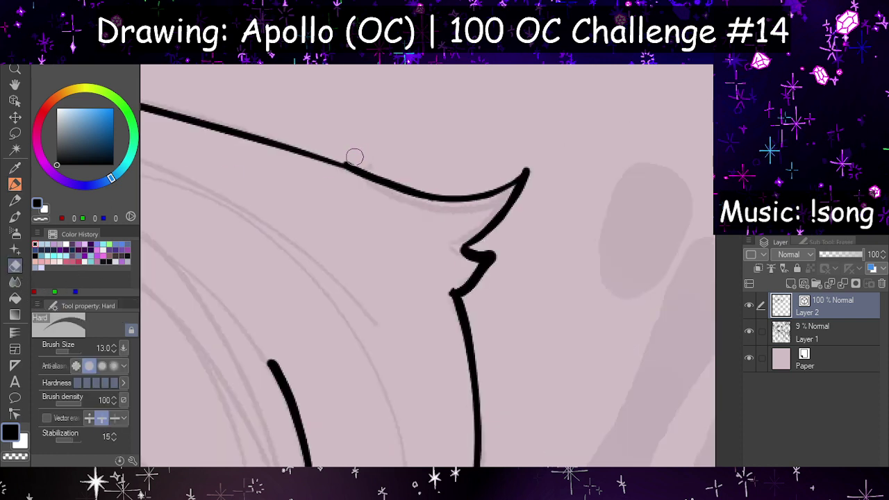
key(h)
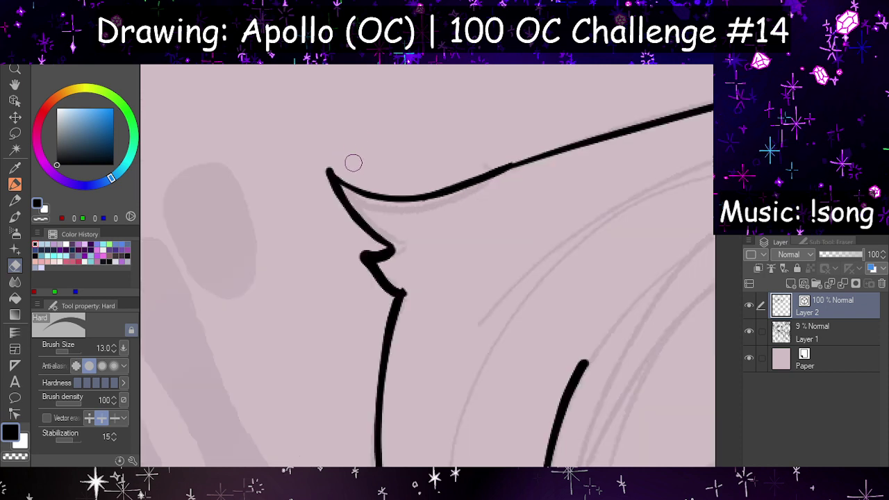
drag(401, 282, 419, 303)
key(h)
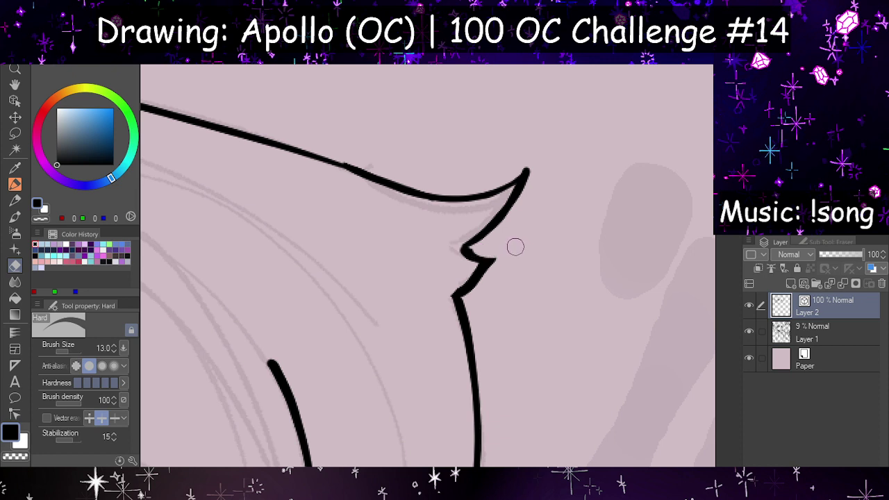
key(ctrl+z)
mouse_move(474, 253)
mouse_down()
mouse_move(511, 245)
mouse_move(486, 253)
mouse_up()
key(ctrl+z)
Step: Enable vector erasing for the Hard eraser and erase the back hair line's end that crosses into the near ear
key(h)
key(h)
key(h)
scroll(380, 197, down, 6)
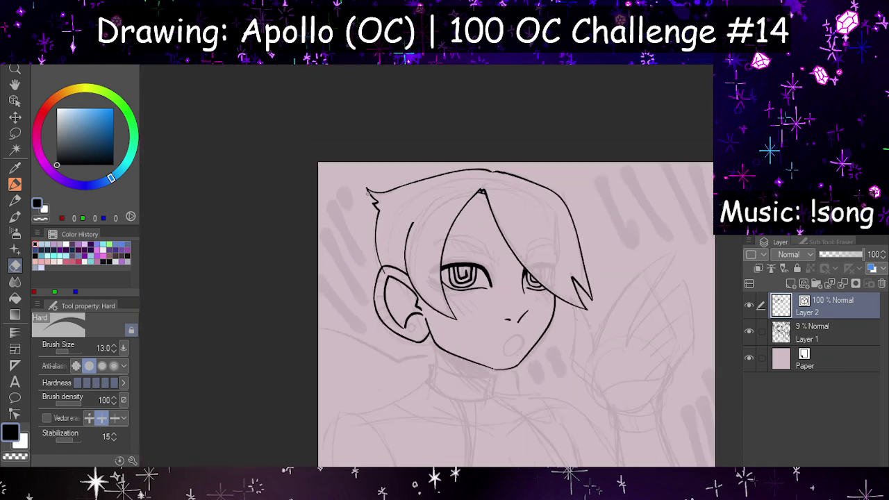
scroll(368, 193, down, 2)
scroll(431, 212, up, 5)
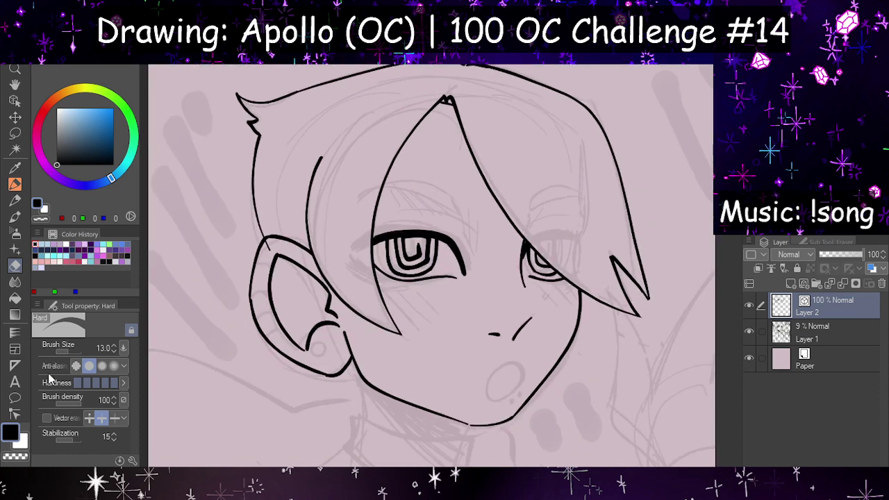
key(h)
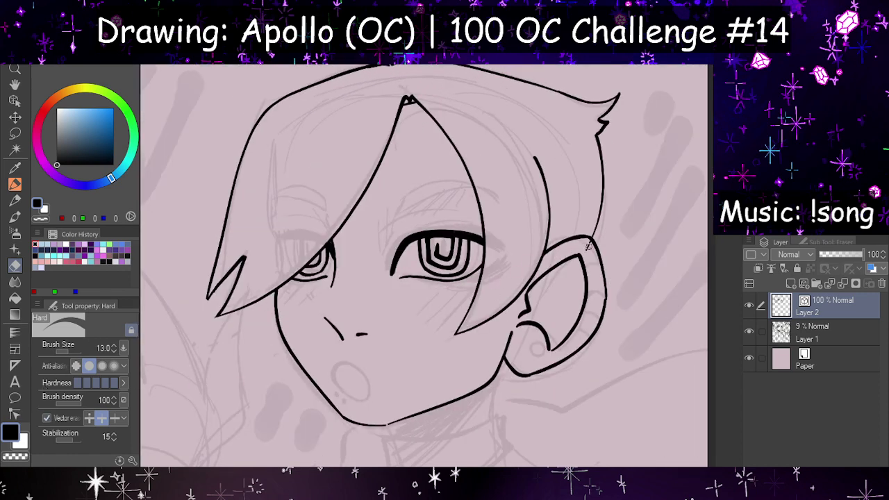
key(h)
key(ctrl+minus)
key(ctrl+minus)
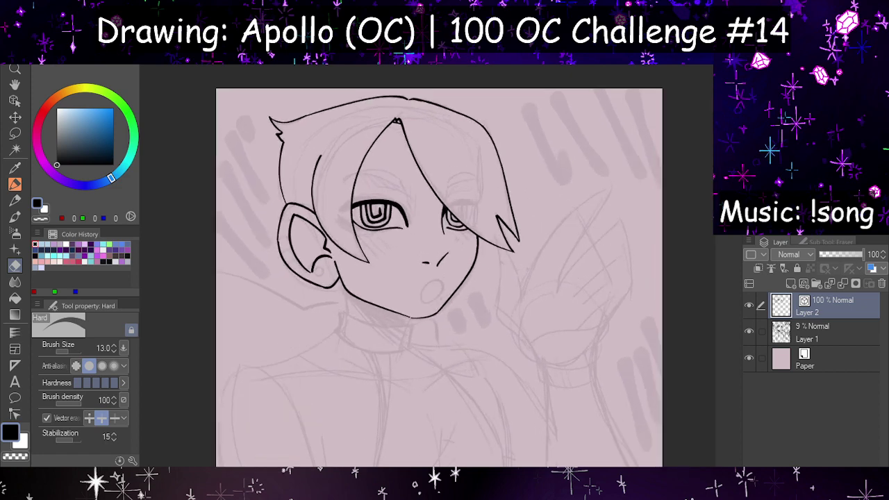
Step: Ink the near eyebrow with lower and upper curves and erase the ends that cross past the near bang
key(ctrl+plus)
key(ctrl+plus)
key(ctrl+plus)
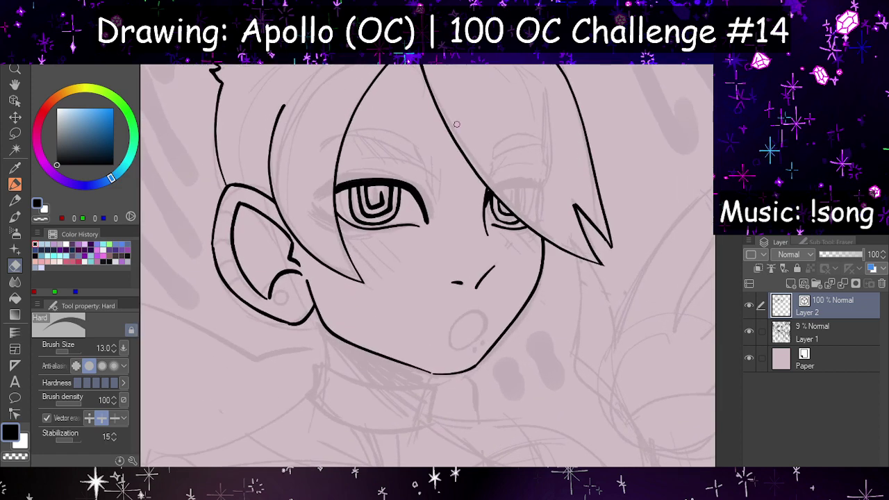
click(15, 184)
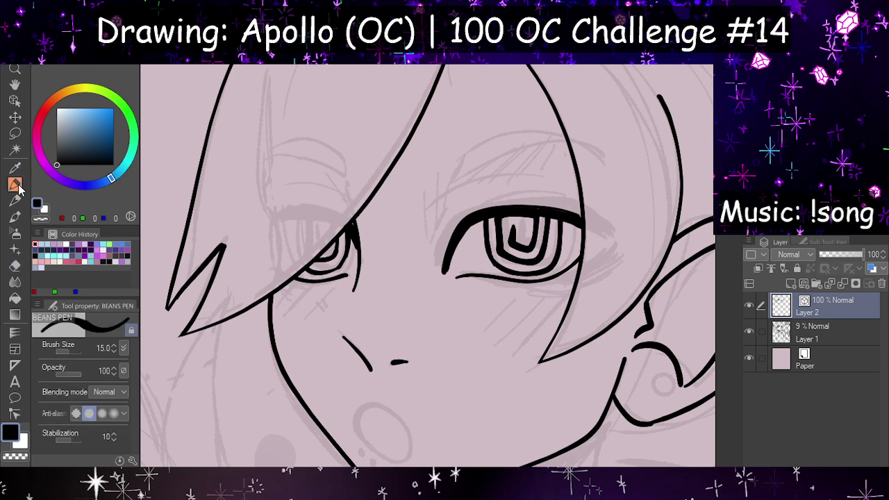
drag(444, 190, 571, 163)
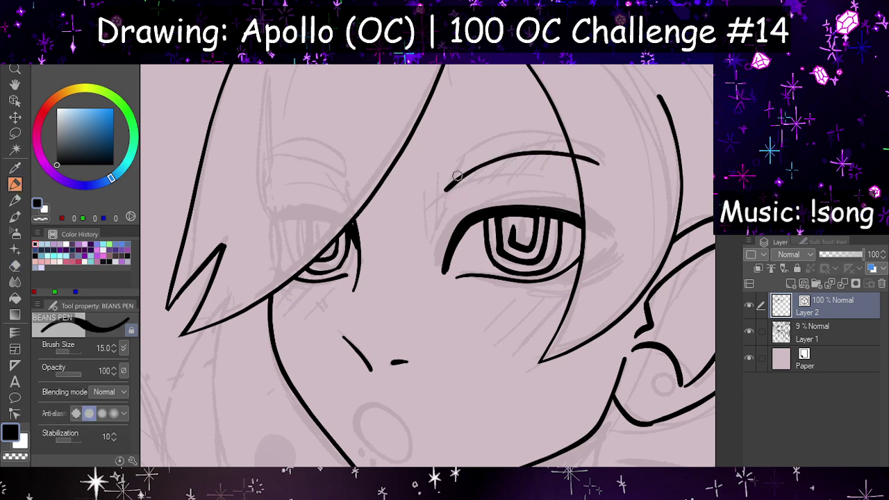
mouse_move(458, 176)
mouse_down()
mouse_move(450, 172)
mouse_move(589, 150)
mouse_up()
key(h)
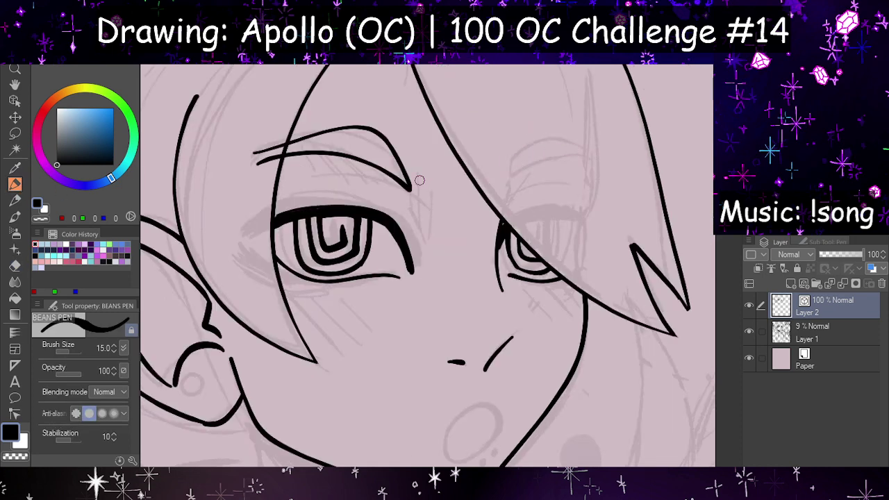
click(15, 266)
drag(260, 137, 270, 161)
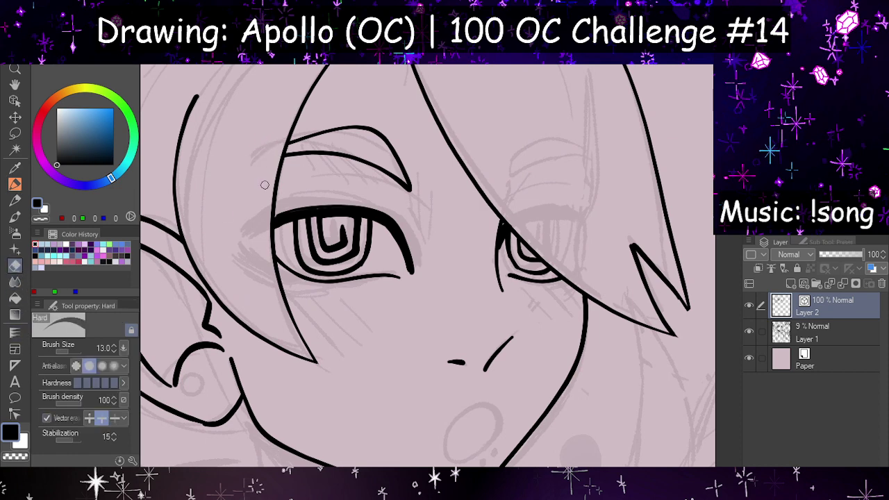
Step: Ink a short slanted stroke and a thin curved crease between the near eye and its eyebrow
click(15, 183)
key(h)
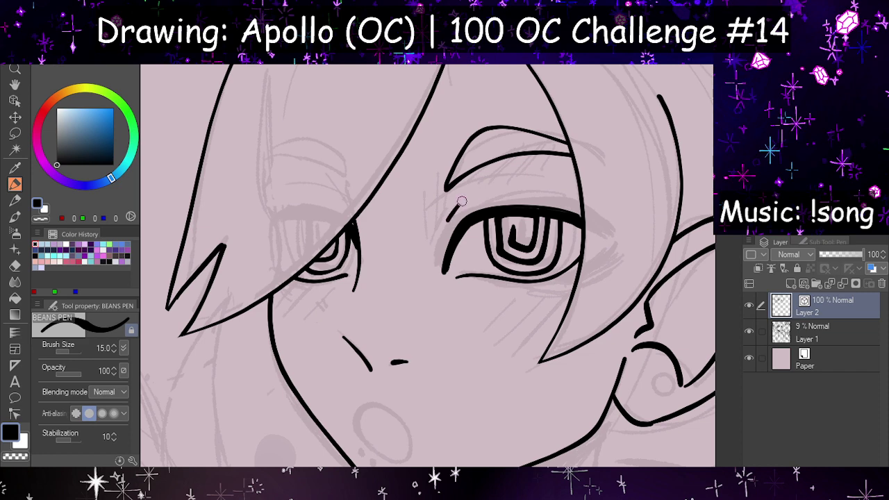
drag(449, 191, 549, 178)
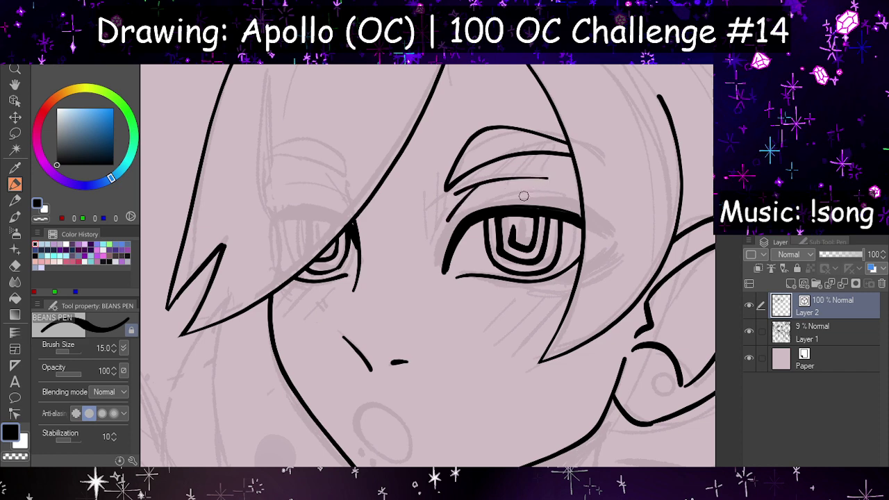
scroll(523, 197, down, 4)
key(h)
scroll(445, 254, up, 2)
key(h)
scroll(531, 280, up, 2)
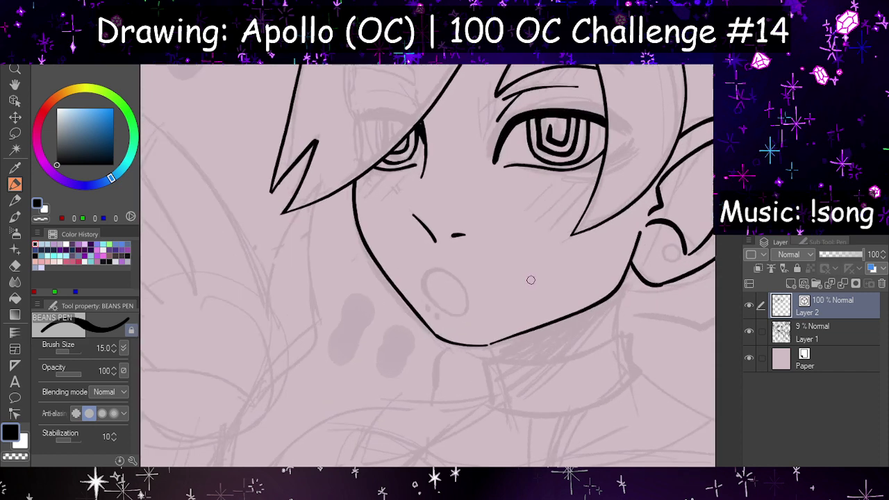
Step: Try inking the open mouth as a tilted oval over the sketch, redoing its strokes
scroll(531, 280, up, 2)
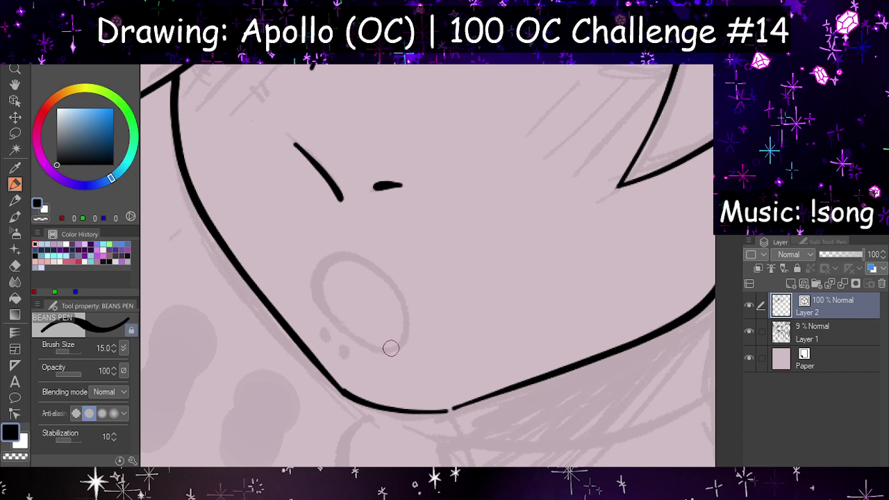
scroll(391, 348, down, 1)
scroll(447, 327, up, 1)
mouse_move(352, 341)
mouse_down()
mouse_move(429, 336)
mouse_move(403, 327)
mouse_move(396, 302)
mouse_move(390, 337)
mouse_move(394, 324)
mouse_up()
key(ctrl+z)
key(ctrl+z)
key(ctrl+z)
mouse_move(329, 265)
mouse_down()
mouse_move(330, 315)
mouse_move(380, 344)
mouse_move(350, 259)
mouse_move(378, 353)
mouse_up()
key(ctrl+z)
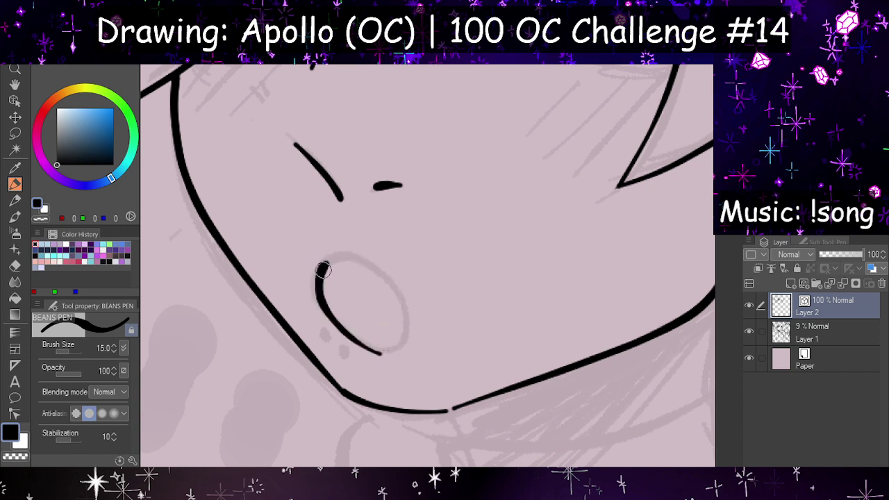
drag(323, 270, 387, 358)
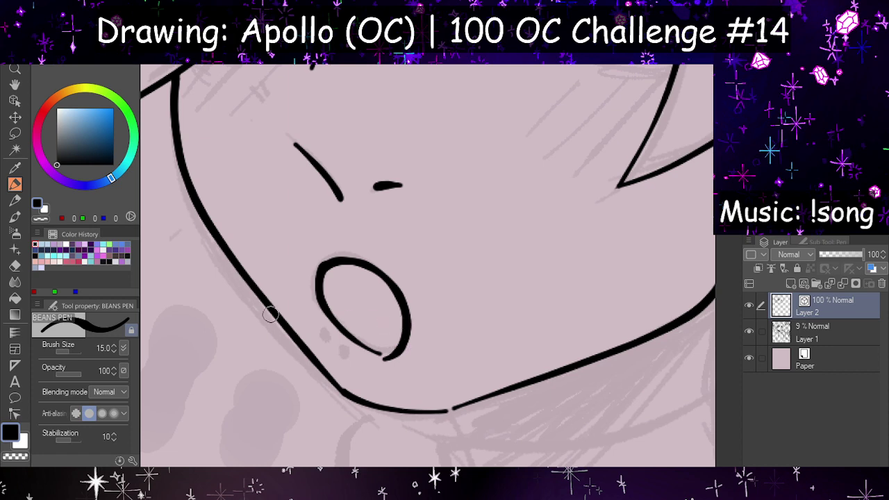
Step: Erase the overshooting line end at the lower edge of the mouth oval
click(14, 265)
key(h)
mouse_move(455, 345)
mouse_down()
mouse_move(457, 363)
mouse_move(476, 359)
mouse_move(454, 354)
mouse_move(482, 362)
mouse_up()
key(h)
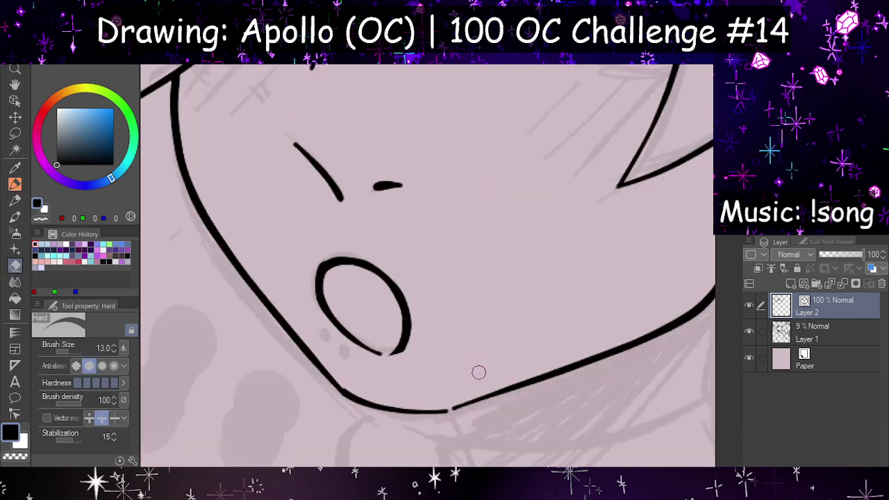
Step: Add two small dots with the pen between the mouth oval and the chin line
scroll(479, 341, down, 5)
key(h)
scroll(455, 341, up, 4)
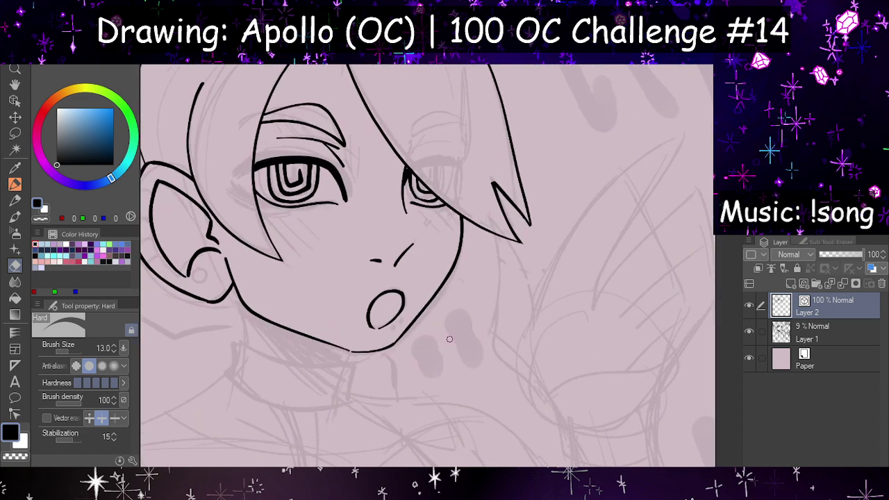
key(h)
scroll(535, 345, up, 1)
key(h)
key(ctrl+plus)
key(ctrl+plus)
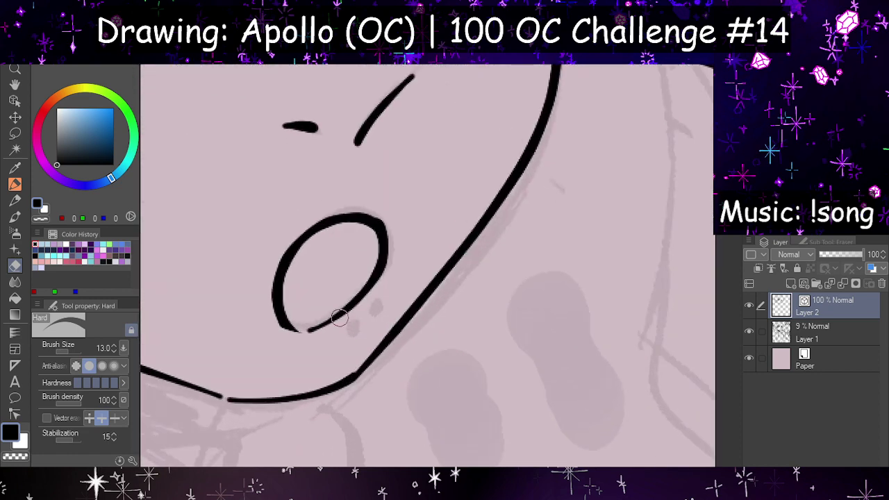
click(15, 185)
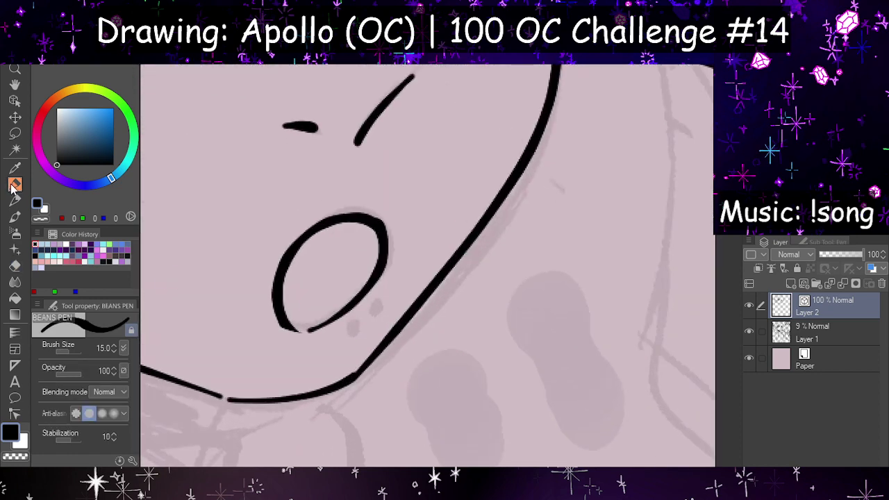
click(367, 317)
click(386, 306)
key(h)
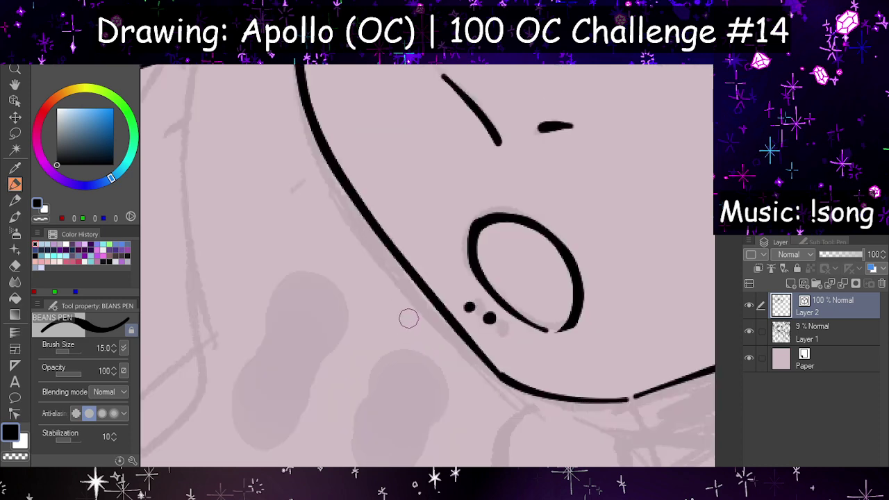
Step: Undo the two dots and the mouth outline
scroll(409, 318, down, 6)
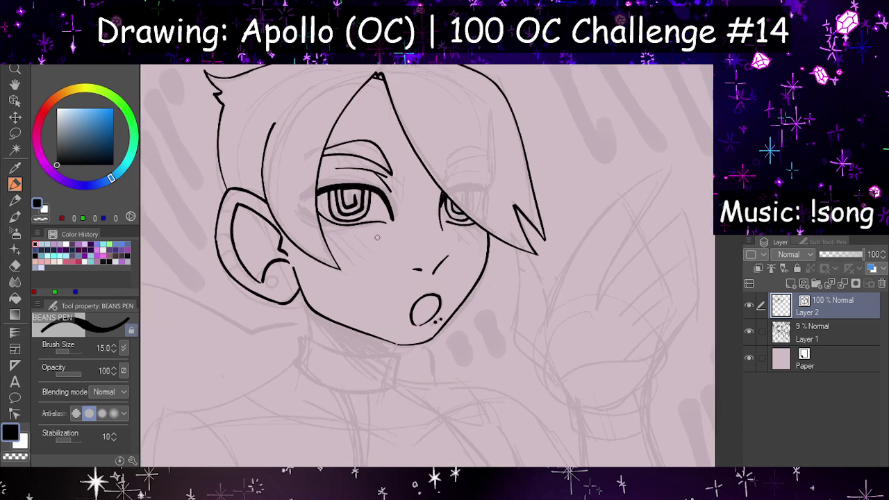
scroll(424, 337, up, 6)
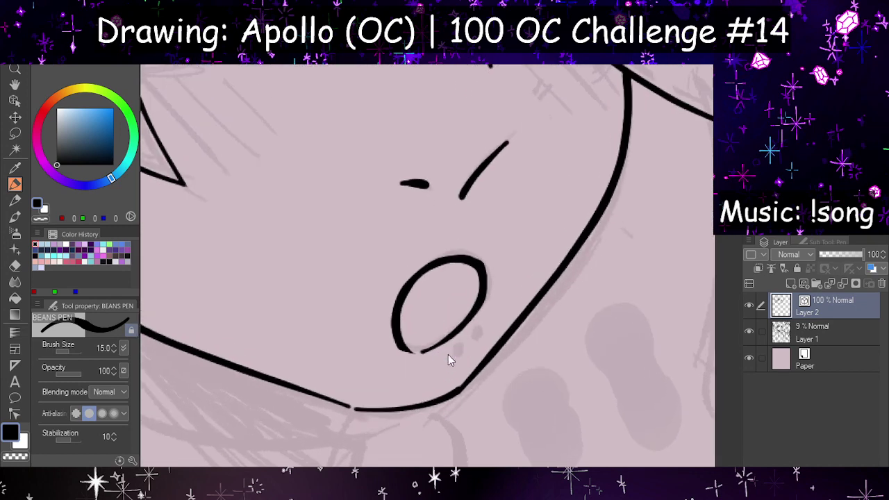
key(ctrl+z)
key(ctrl+z)
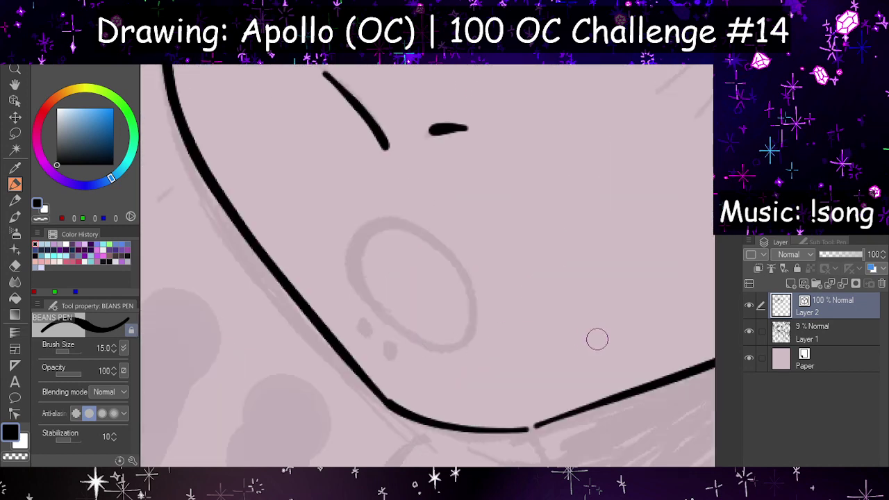
Step: Hide the sketch on Layer 1 so that only the line art of the face remains on the paper
click(753, 334)
scroll(458, 365, down, 5)
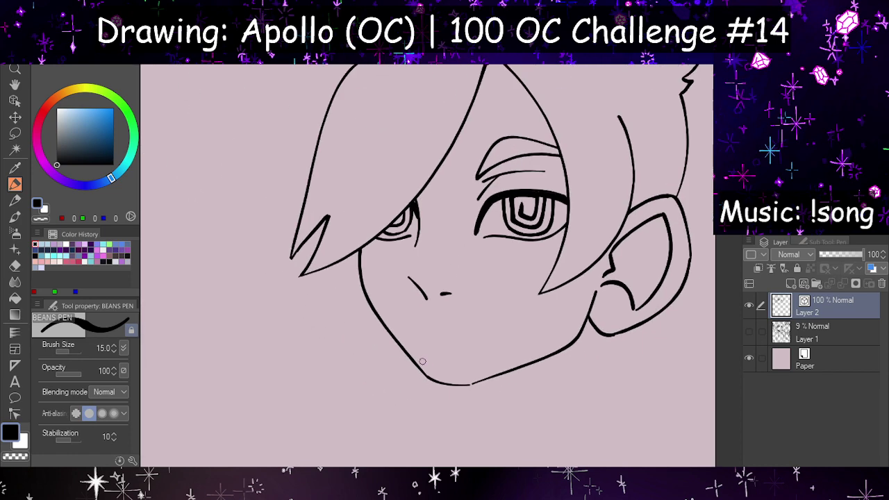
key(h)
scroll(407, 353, up, 2)
key(h)
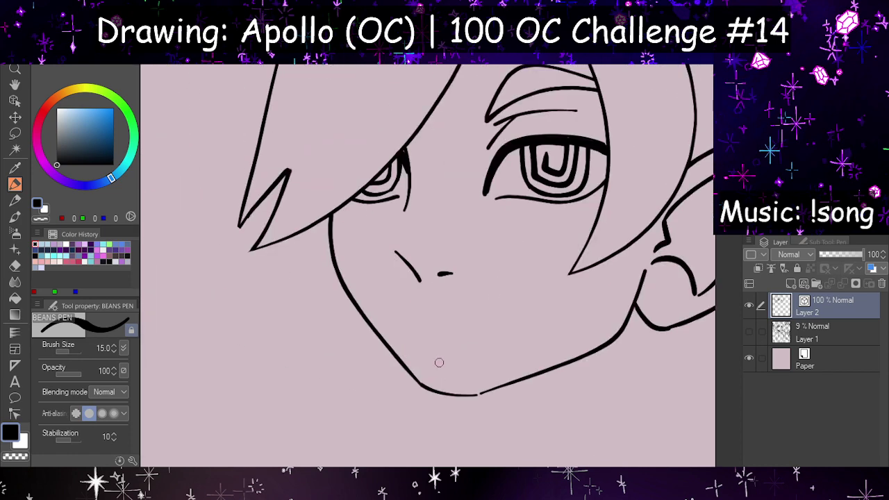
Step: Redraw the small open mouth oval, close its lower edge, and add two small dots between it and the chin line
mouse_move(442, 364)
mouse_down()
mouse_move(480, 358)
mouse_move(436, 355)
mouse_move(455, 335)
mouse_move(458, 365)
mouse_up()
key(ctrl+z)
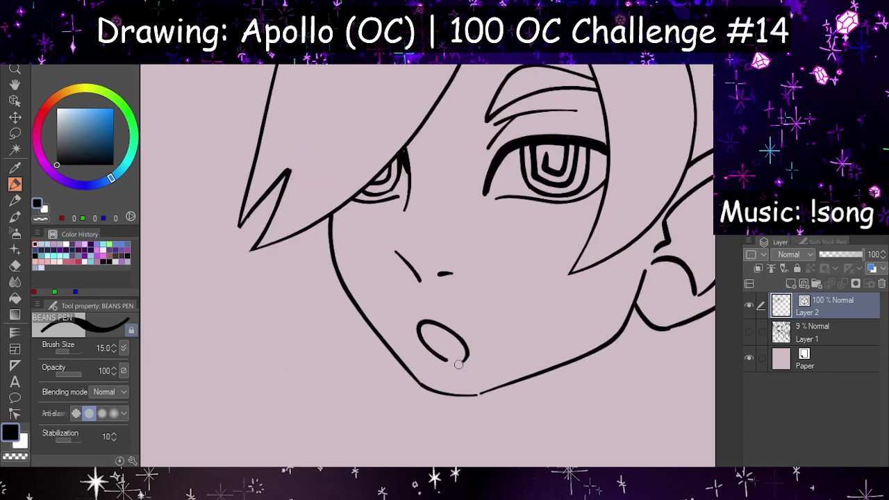
key(h)
key(h)
drag(445, 360, 467, 359)
key(h)
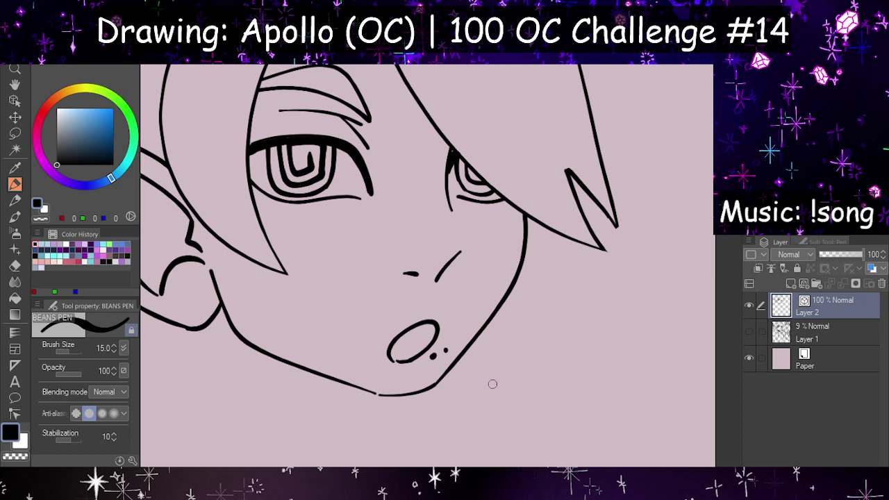
Step: Show the sketch on Layer 1 again while keeping Layer 2 as the only selected layer
scroll(577, 323, down, 5)
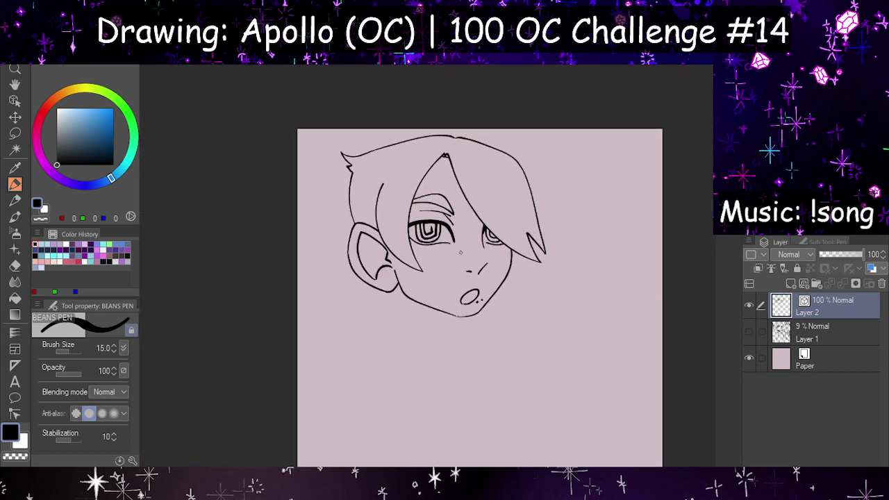
scroll(486, 267, up, 1)
click(761, 331)
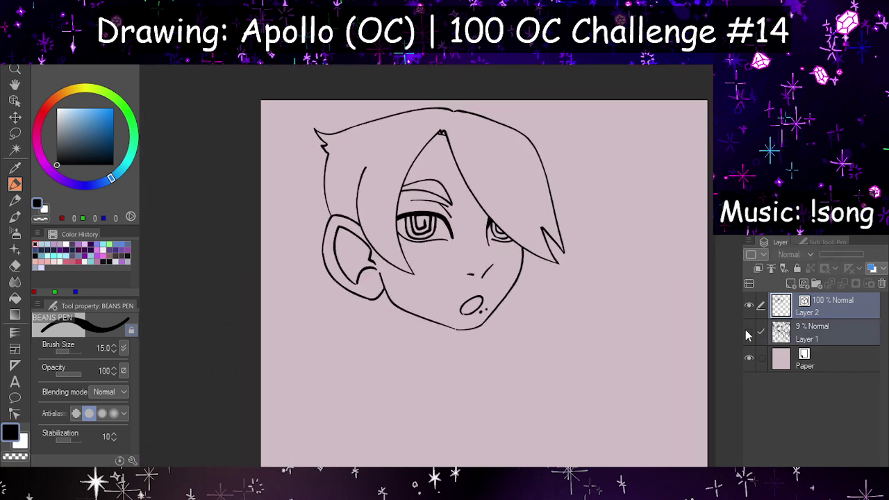
click(749, 331)
click(762, 331)
key(ctrl+minus)
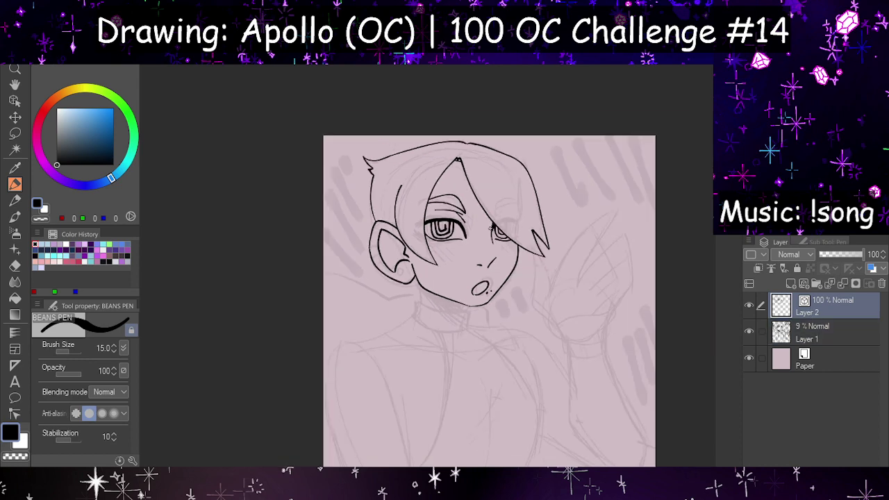
Step: Ink both sides of the neck, one line down from the chin and one curve down from below the ear
scroll(429, 293, up, 8)
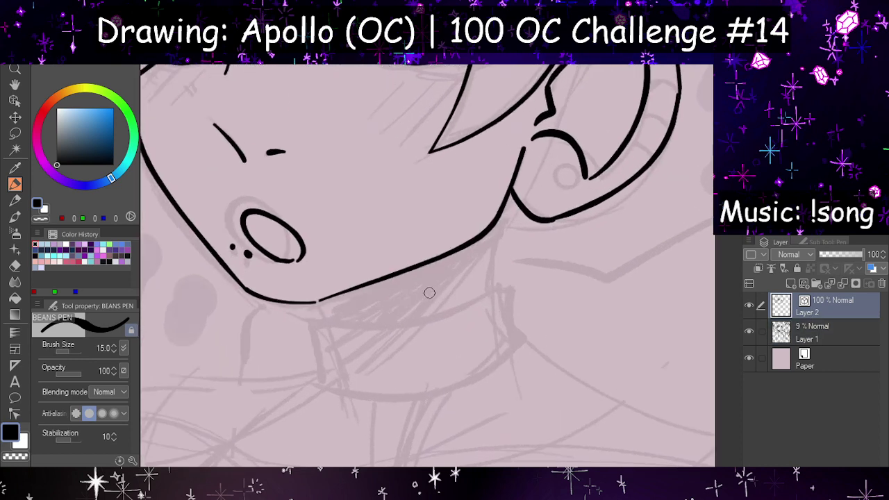
drag(317, 304, 341, 359)
drag(510, 202, 505, 327)
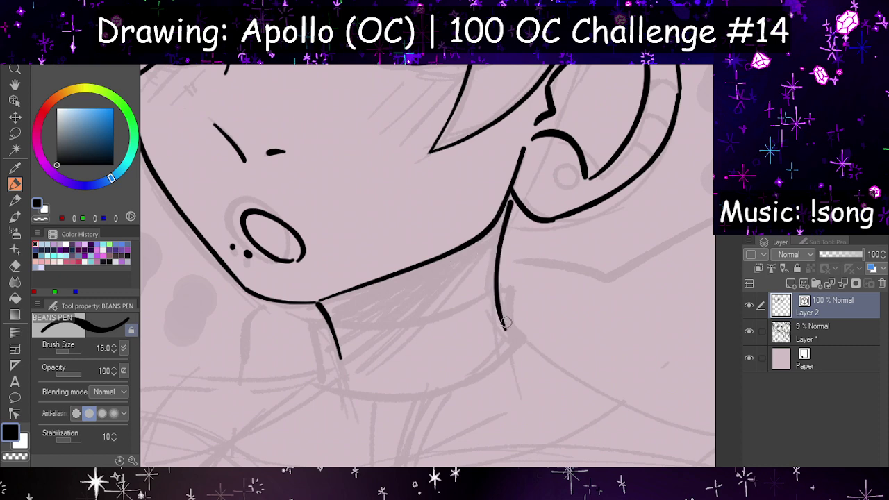
key(ctrl+z)
mouse_move(516, 201)
mouse_down()
mouse_move(510, 318)
mouse_move(519, 339)
mouse_up()
key(h)
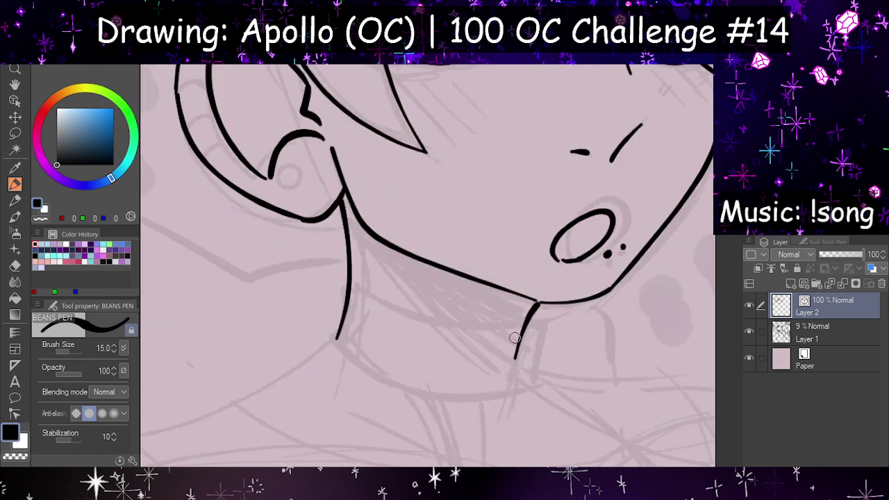
Step: Ink the shoulder on the raised-hand side as one curve from the base of the neck down the upper arm
scroll(510, 325, down, 8)
scroll(535, 278, up, 3)
scroll(533, 276, up, 1)
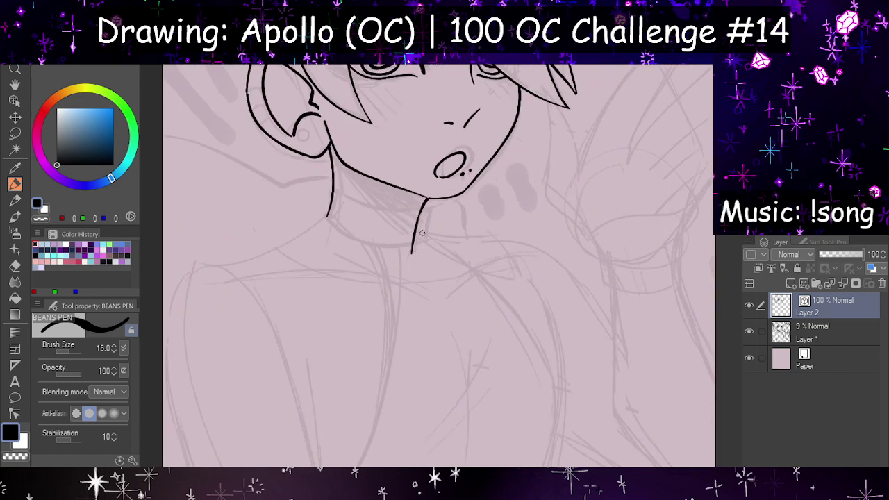
mouse_move(419, 225)
mouse_down()
mouse_move(554, 249)
mouse_move(633, 377)
mouse_up()
key(ctrl+z)
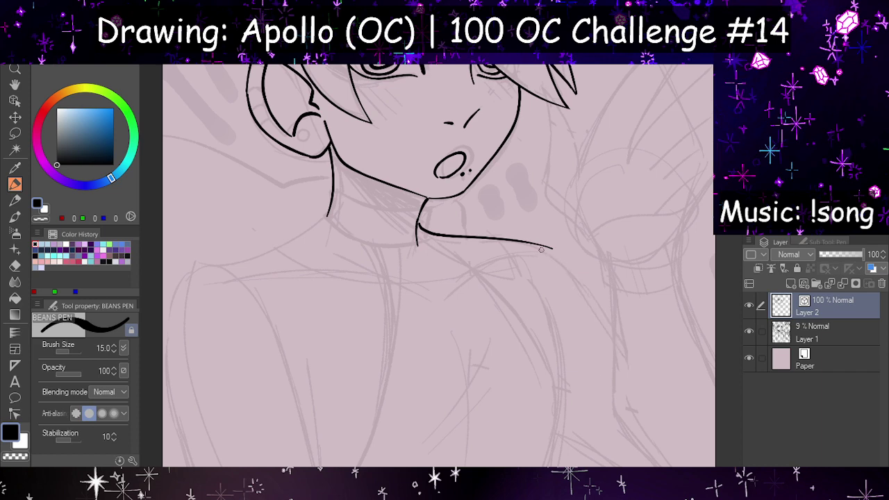
key(ctrl+z)
mouse_move(424, 231)
mouse_down()
mouse_move(576, 284)
mouse_move(640, 382)
mouse_up()
scroll(560, 313, down, 8)
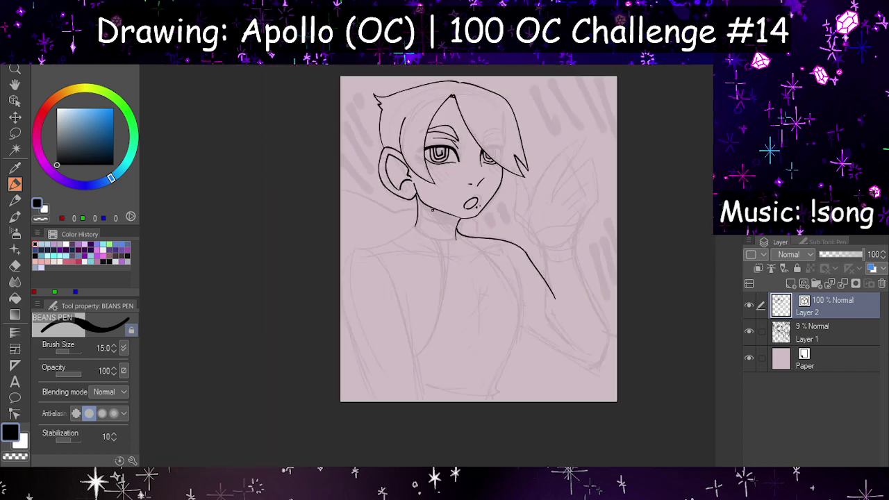
Step: Ink the other shoulder from the neck outward and continue down the outer edge of the lowered arm
scroll(493, 333, up, 4)
key(h)
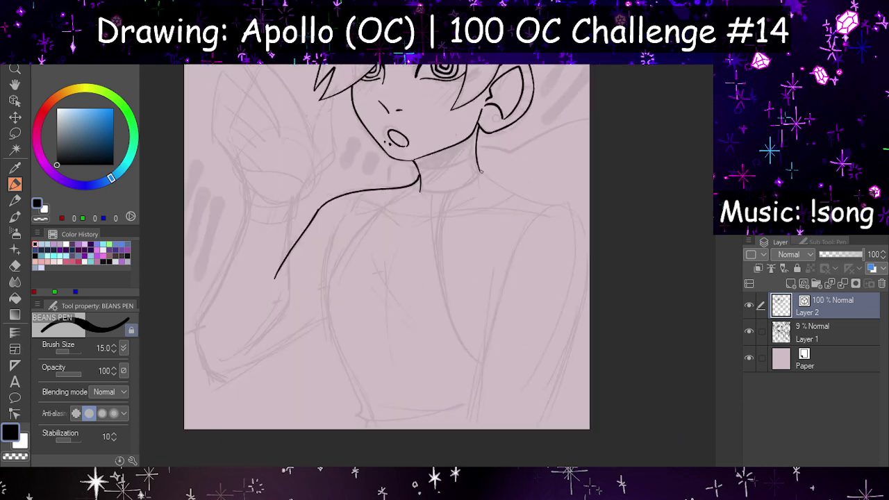
drag(478, 167, 584, 229)
key(h)
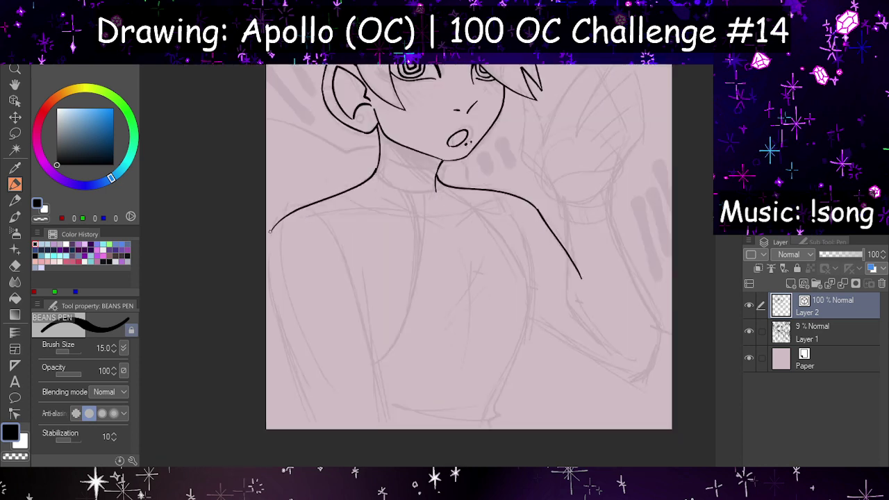
drag(268, 234, 317, 424)
Step: Try several strokes for the inner edge of the lowered arm, from the armpit to the canvas's bottom edge
drag(364, 278, 386, 429)
key(ctrl+z)
drag(353, 271, 370, 321)
drag(364, 289, 390, 429)
key(ctrl+z)
key(ctrl+z)
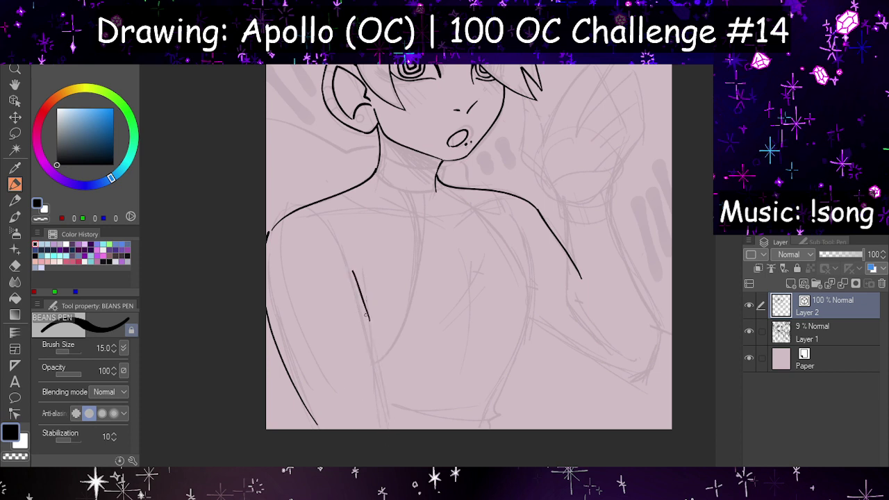
drag(364, 274, 391, 428)
key(h)
key(ctrl+z)
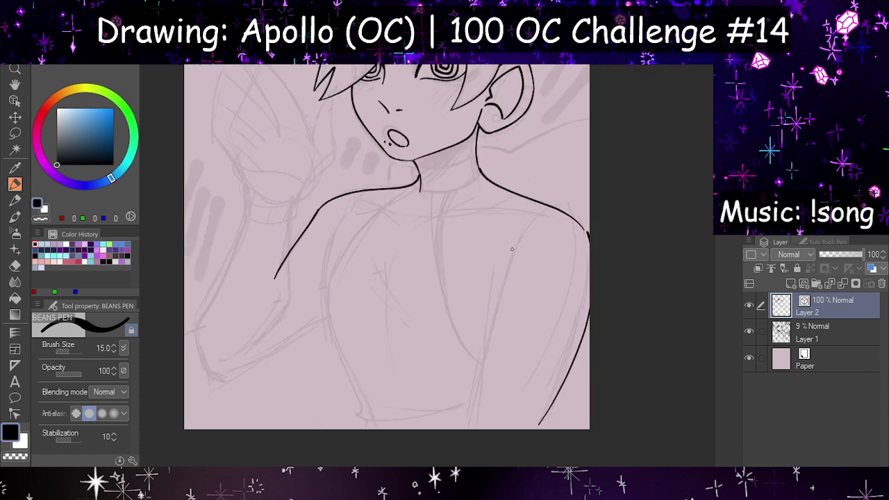
drag(518, 241, 466, 429)
key(ctrl+z)
drag(490, 277, 475, 429)
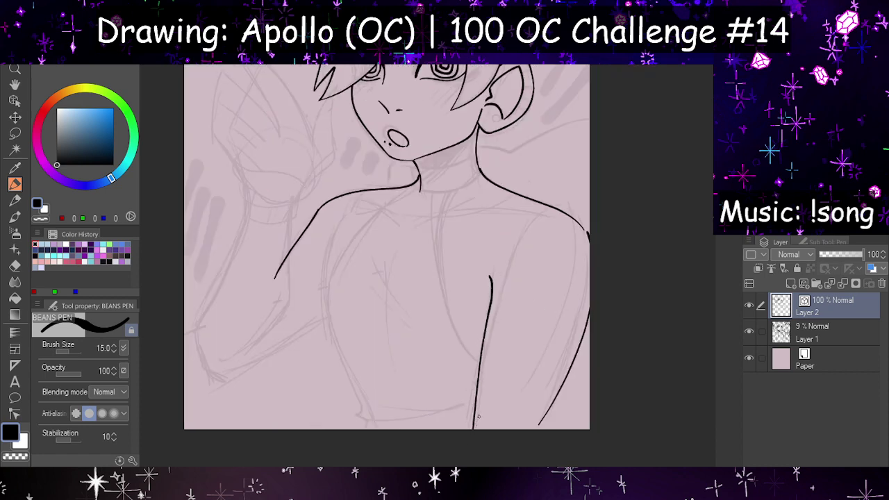
key(h)
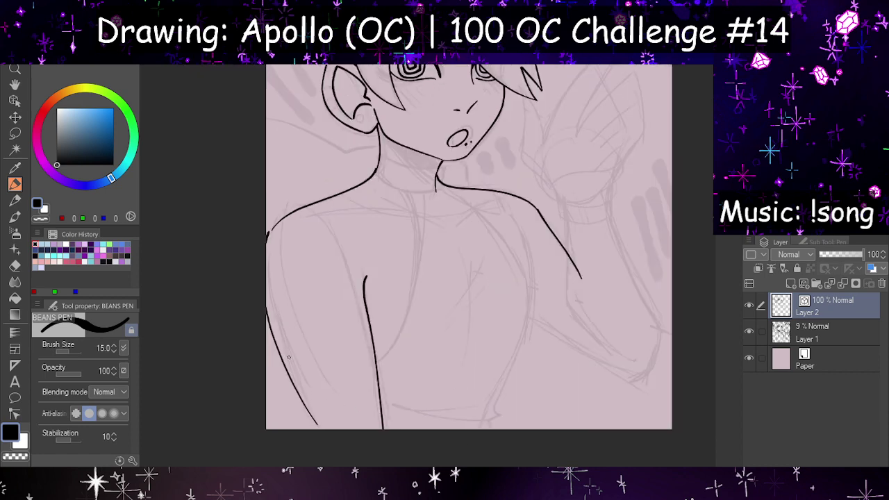
key(ctrl+z)
key(h)
Step: Ink the lowered arm's inner edge slanting from the armpit to the canvas's bottom edge, and extend its outer line to that edge
drag(492, 276, 446, 428)
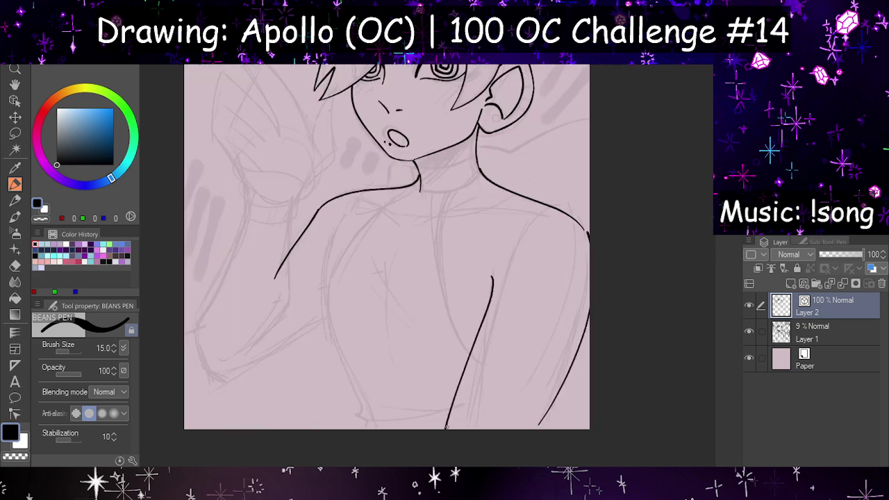
key(h)
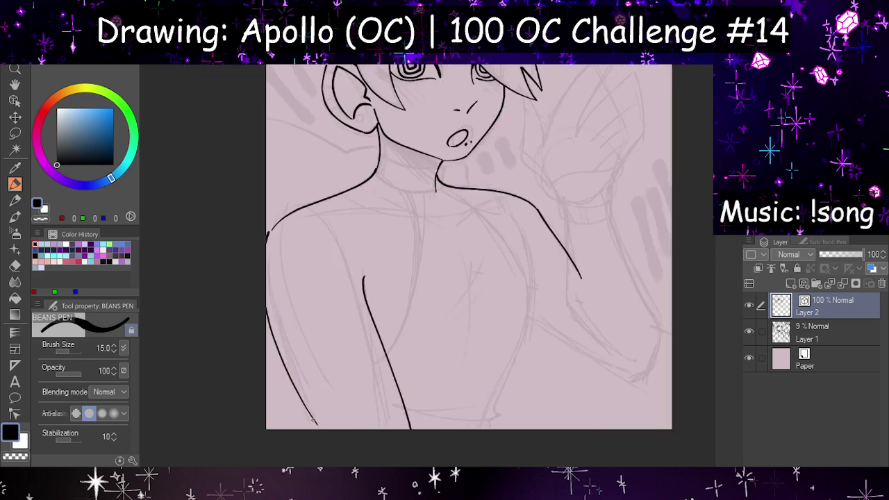
key(h)
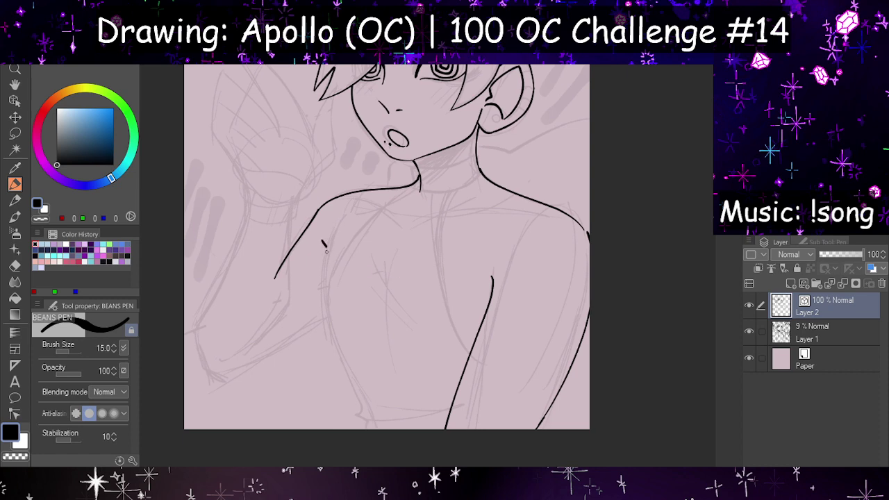
Step: Try to ink the side of the torso below the raised arm, from the armpit towards the waist
drag(326, 251, 342, 364)
key(h)
key(h)
key(ctrl+z)
drag(322, 255, 348, 373)
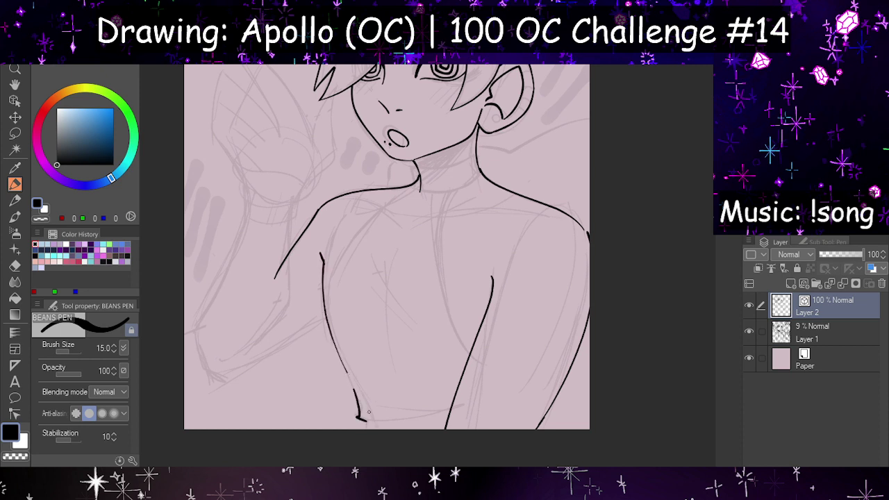
Step: Try strokes for the small notch at the waist and undo them together with the torso side line
key(ctrl+z)
drag(344, 368, 360, 413)
key(ctrl+z)
key(h)
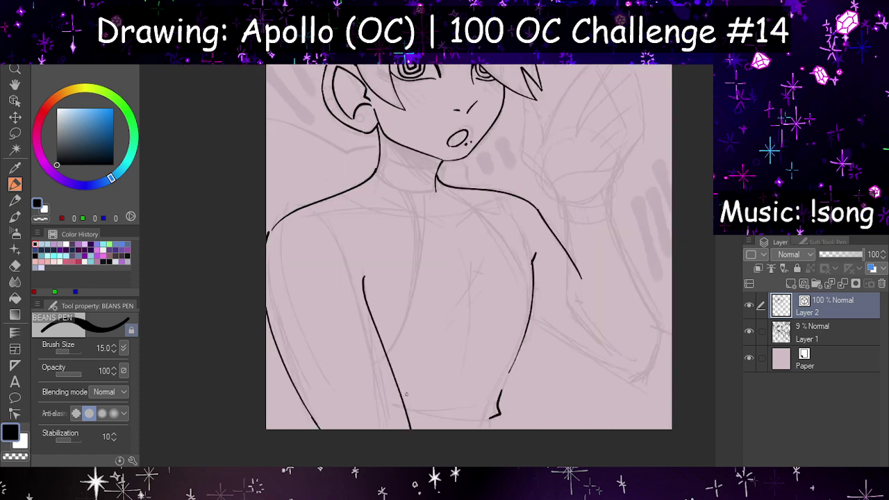
key(ctrl+z)
drag(489, 418, 515, 363)
key(h)
key(ctrl+z)
key(ctrl+z)
Step: Ink the torso side from the armpit to the waist and add the small jagged notch down to the canvas's bottom edge
drag(325, 265, 368, 406)
key(ctrl+z)
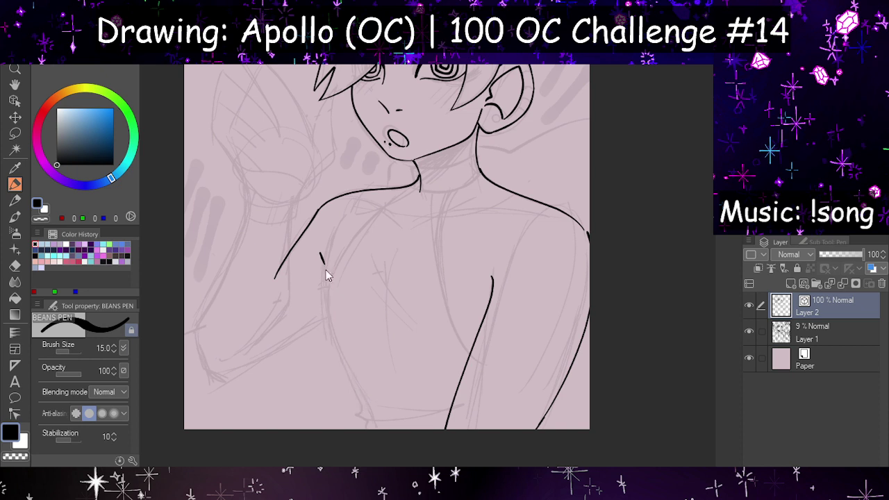
drag(327, 299, 365, 403)
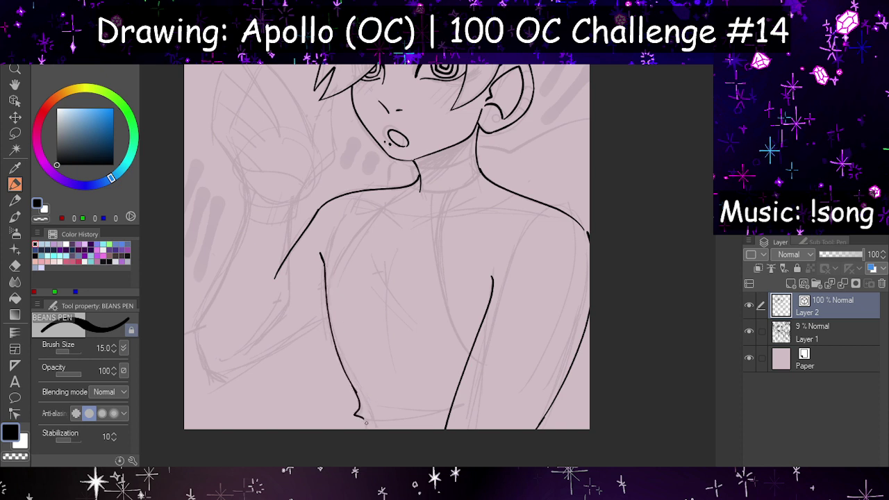
key(h)
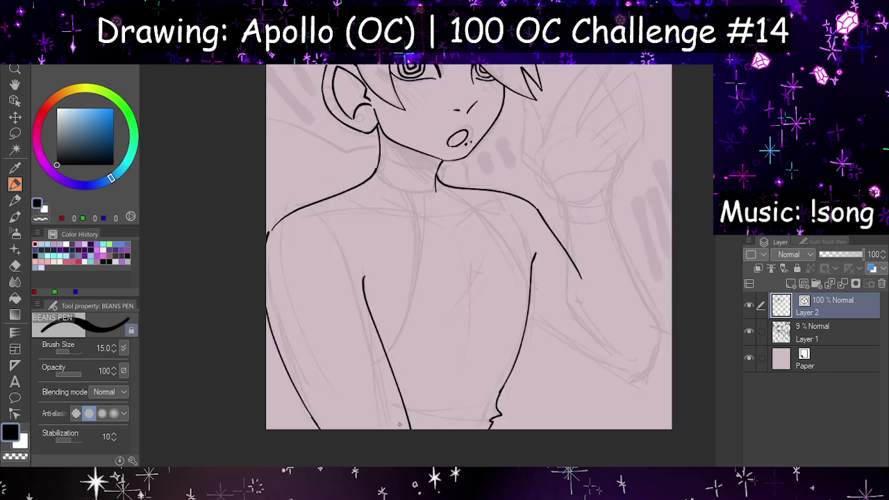
key(h)
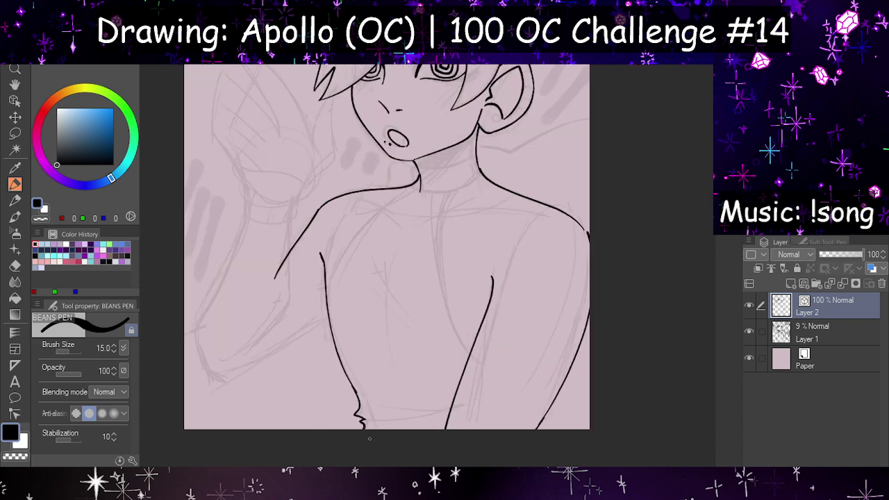
Step: Ink the hem lines across the waist between the torso side and the lowered arm
drag(365, 420, 454, 405)
key(h)
drag(381, 403, 484, 398)
key(ctrl+z)
key(ctrl+z)
key(h)
Step: Ink the upper edge of the neck band as a curve across the neck, replacing the first attempt
drag(413, 168, 480, 149)
key(h)
scroll(455, 217, down, 3)
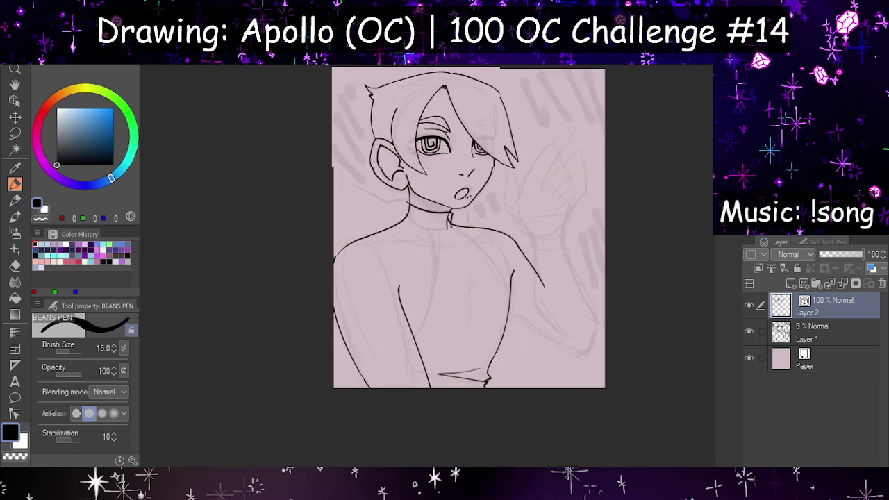
scroll(414, 165, up, 6)
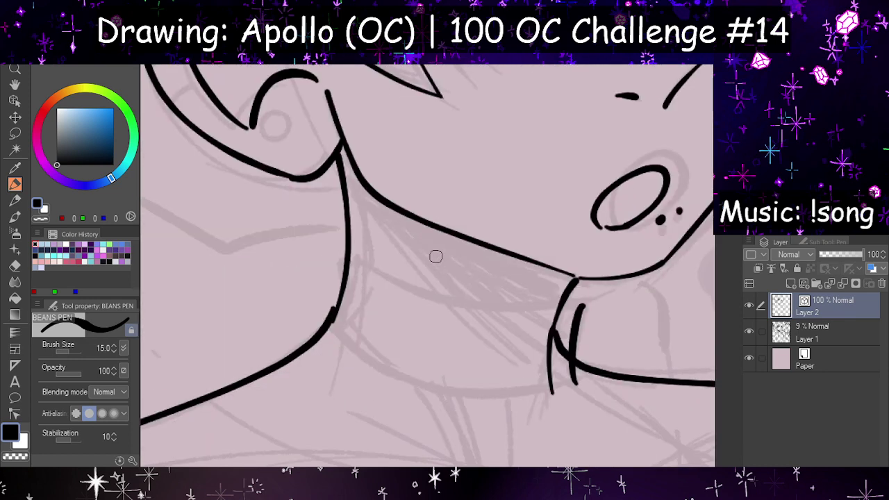
key(ctrl+z)
mouse_move(334, 244)
mouse_down()
mouse_move(360, 265)
mouse_move(586, 288)
mouse_up()
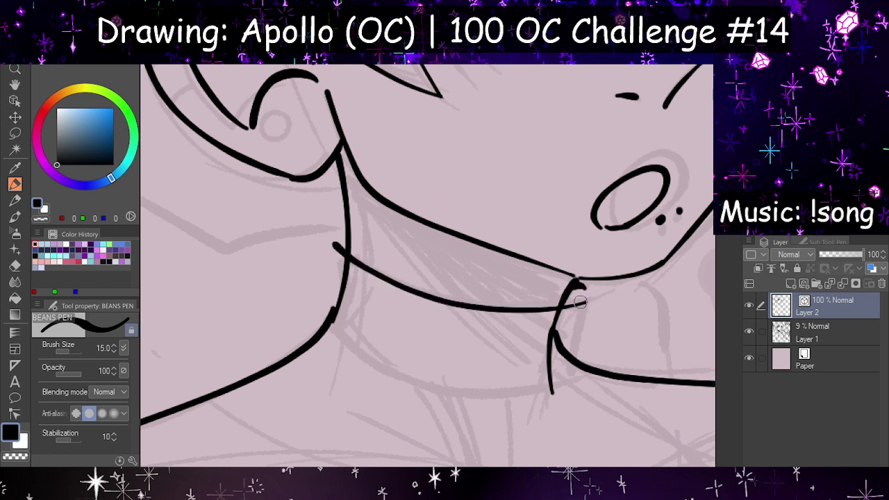
key(ctrl+z)
Step: Try to ink the short side edge of the neck band below the ear
mouse_move(347, 230)
mouse_down()
mouse_move(338, 230)
mouse_move(322, 330)
mouse_up()
key(ctrl+z)
drag(323, 232, 323, 328)
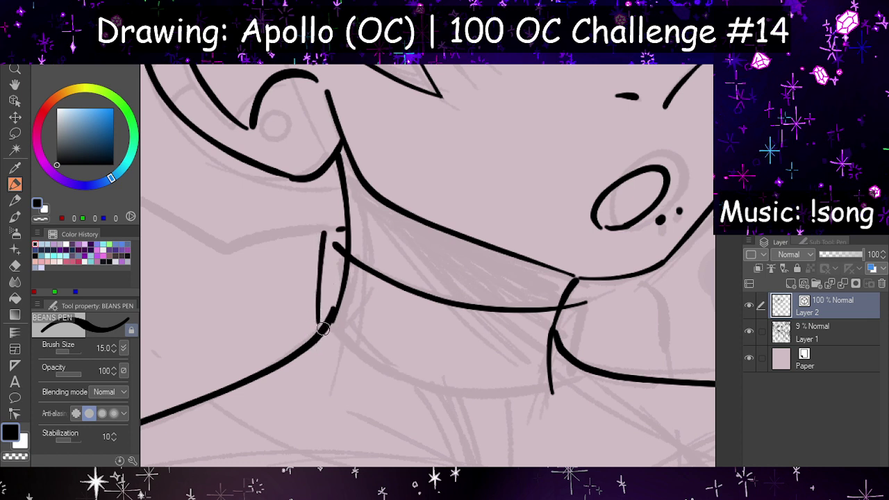
key(ctrl+z)
key(ctrl+z)
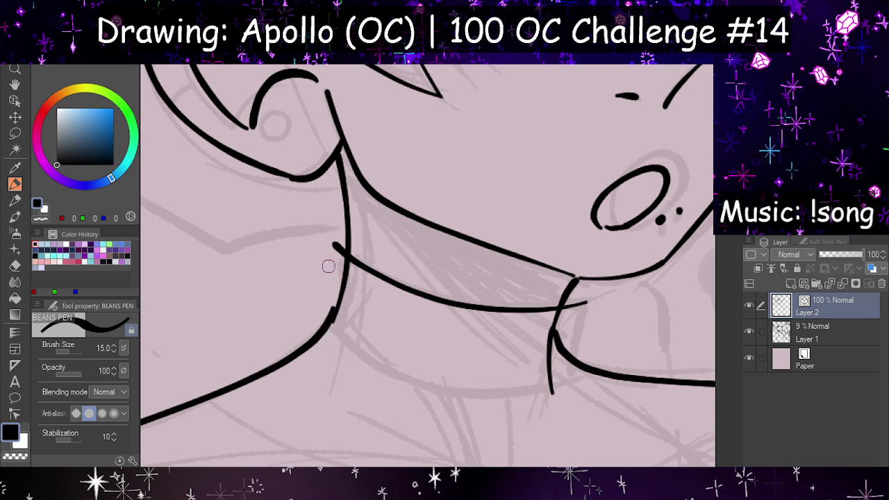
Step: Ink both short side edges of the neck band and its curved lower edge across the base of the neck
mouse_move(331, 244)
mouse_down()
mouse_move(321, 332)
mouse_move(547, 348)
mouse_up()
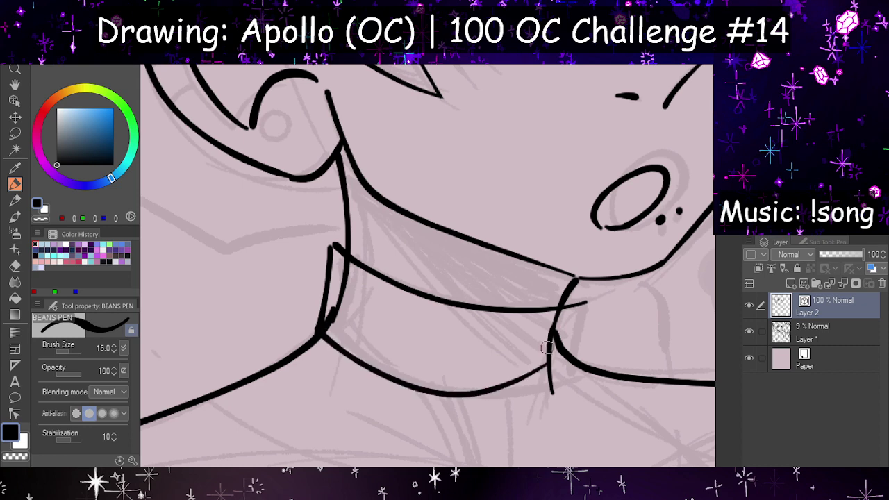
key(h)
key(ctrl+z)
mouse_move(271, 303)
mouse_down()
mouse_move(282, 375)
mouse_move(472, 392)
mouse_move(515, 326)
mouse_up()
key(h)
key(ctrl+z)
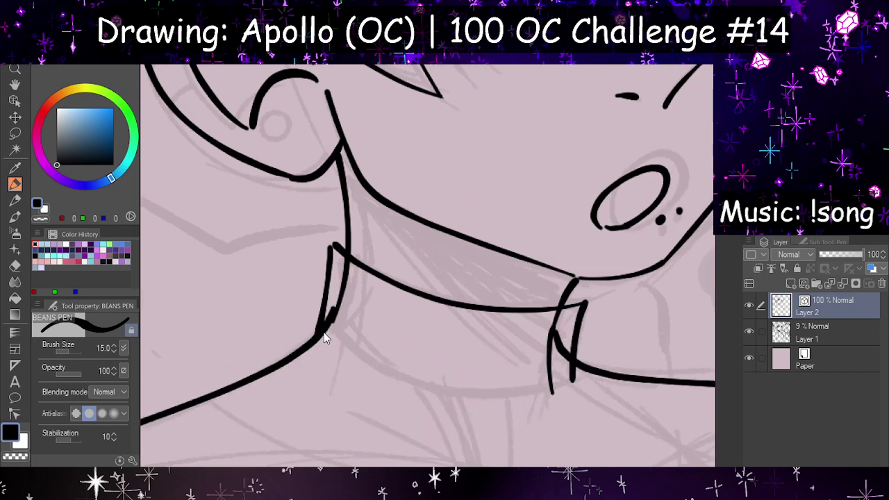
mouse_move(324, 338)
mouse_down()
mouse_move(506, 399)
mouse_move(563, 349)
mouse_up()
key(h)
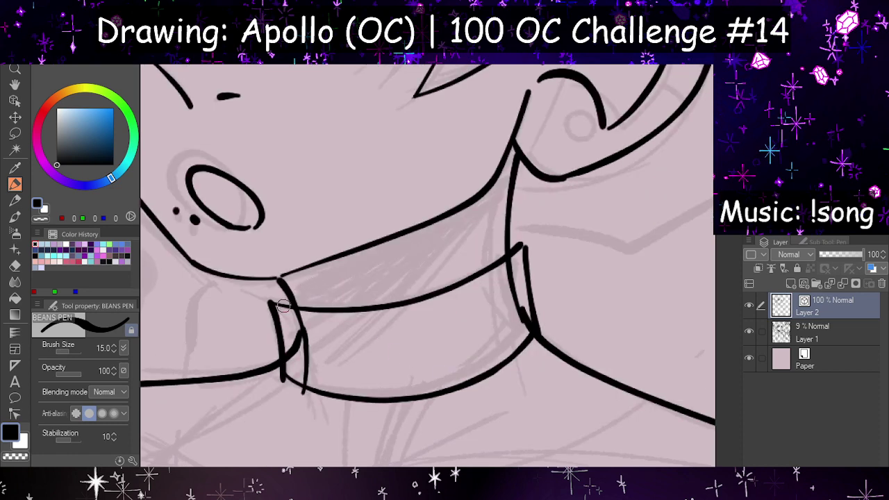
Step: Ink the missing corners of the neck band's upper edge and erase the overlapping inner strokes at both of its sides
drag(271, 298, 281, 284)
drag(511, 239, 521, 245)
click(14, 266)
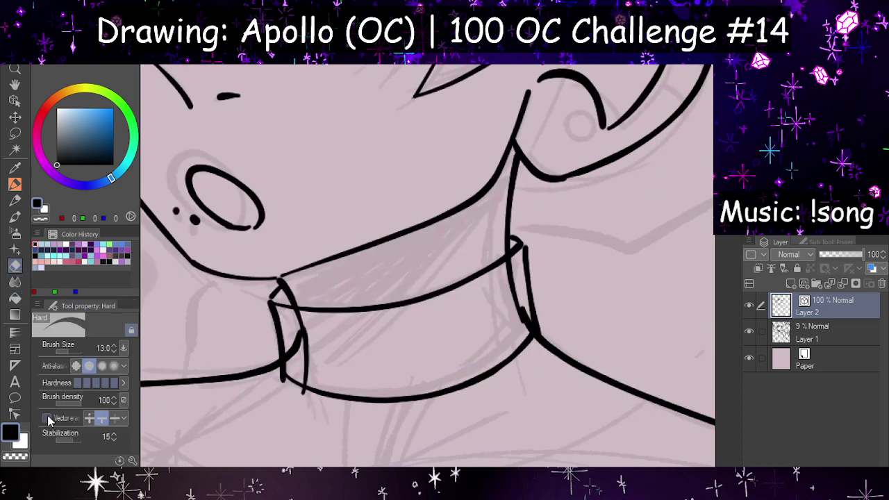
drag(303, 330, 303, 386)
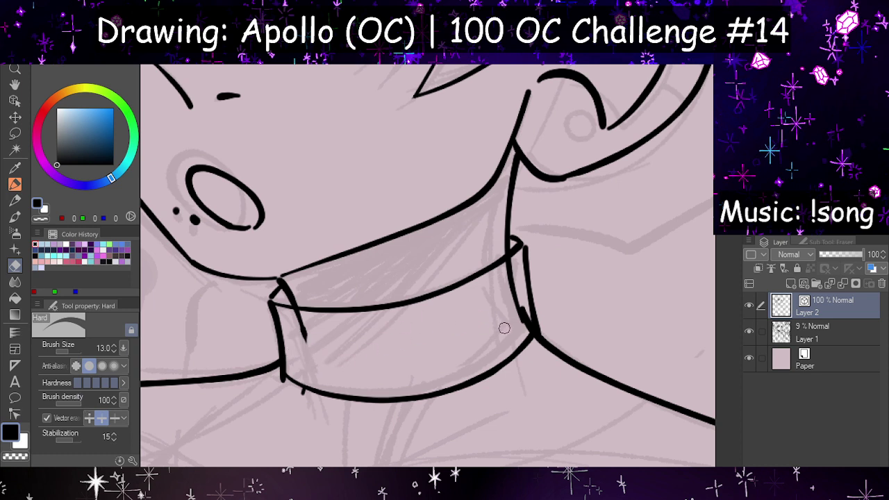
drag(520, 321, 516, 291)
drag(299, 314, 307, 342)
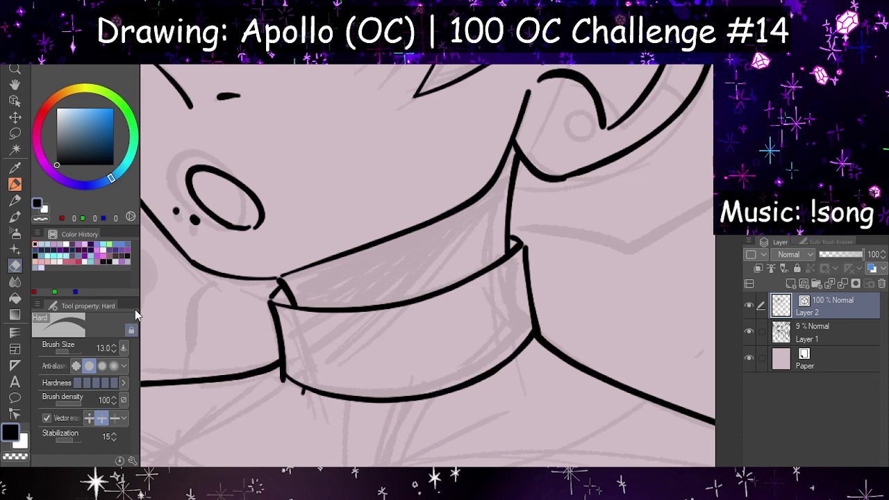
drag(276, 379, 285, 386)
scroll(394, 246, down, 8)
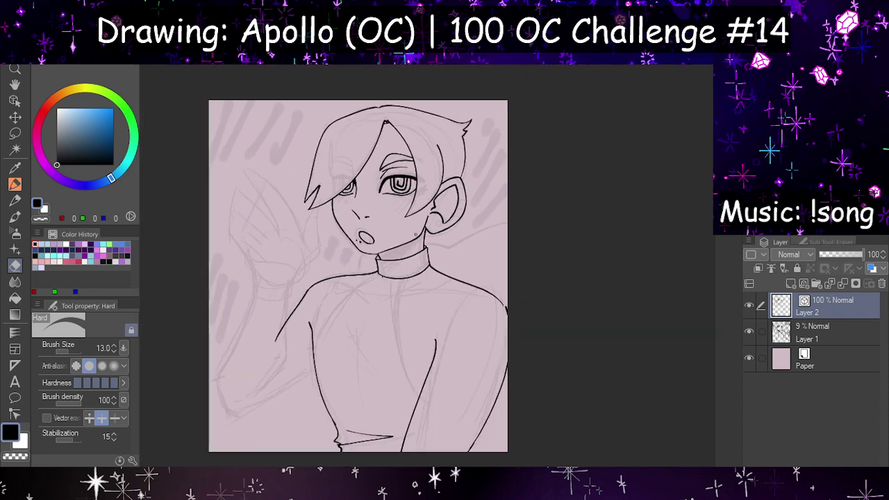
Step: Erase the overshooting stroke end on the torso's side line just above the waist
key(h)
scroll(540, 381, up, 2)
scroll(496, 323, down, 4)
key(h)
scroll(379, 349, up, 3)
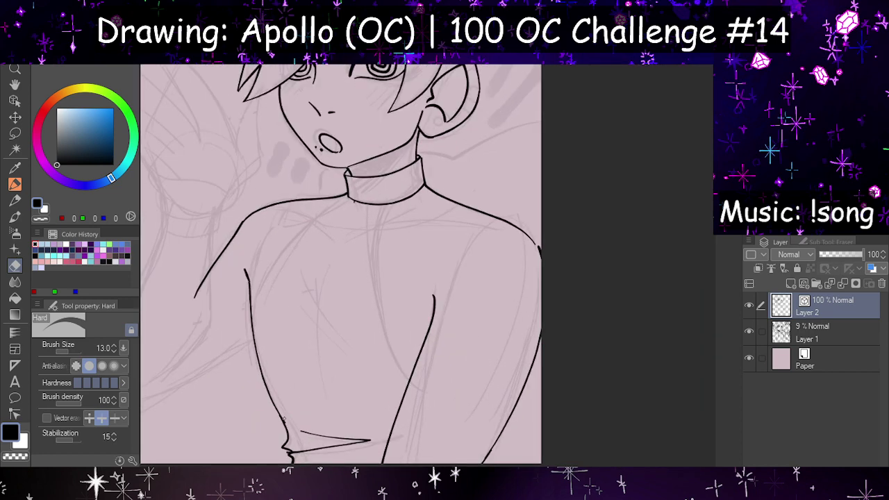
scroll(282, 418, up, 5)
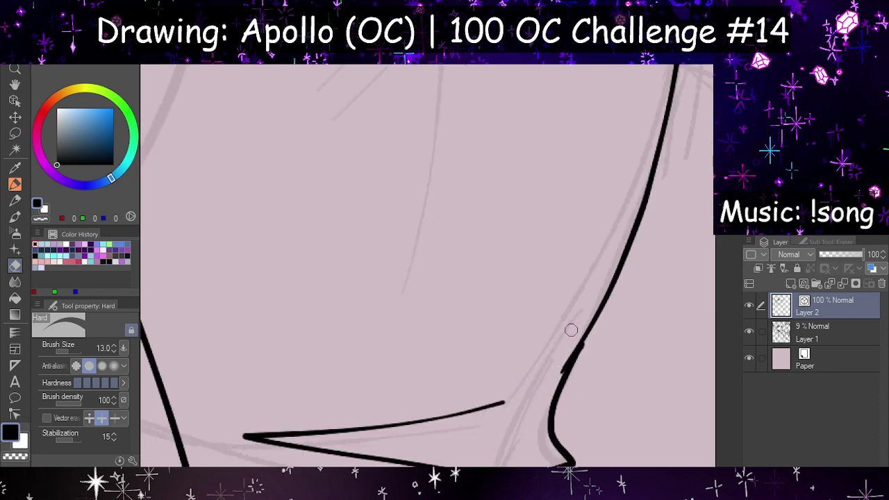
drag(571, 328, 548, 394)
scroll(533, 411, down, 5)
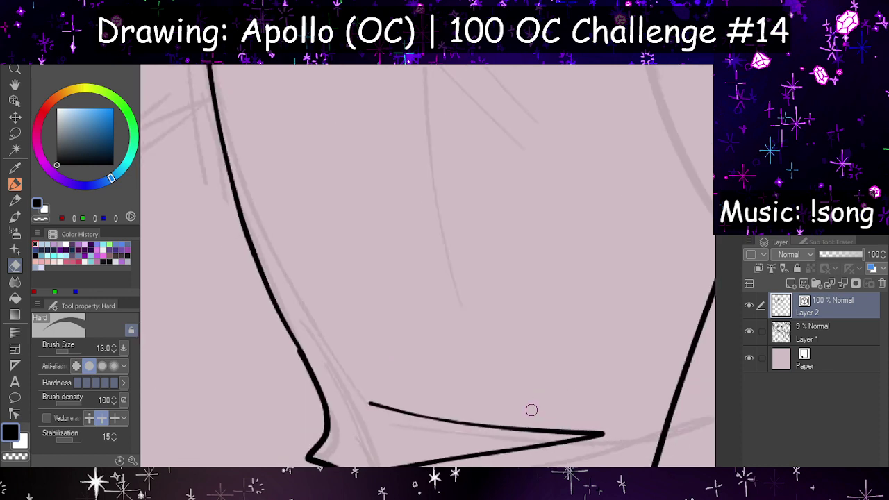
Step: Ink the curved armhole edge from the neck band down to the torso side by the raised arm, redoing it until smooth
scroll(419, 416, down, 3)
scroll(556, 391, up, 2)
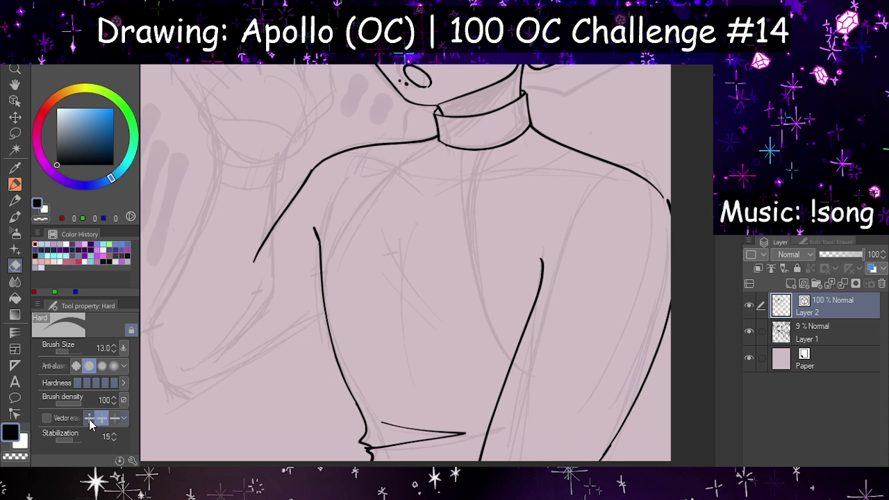
key(h)
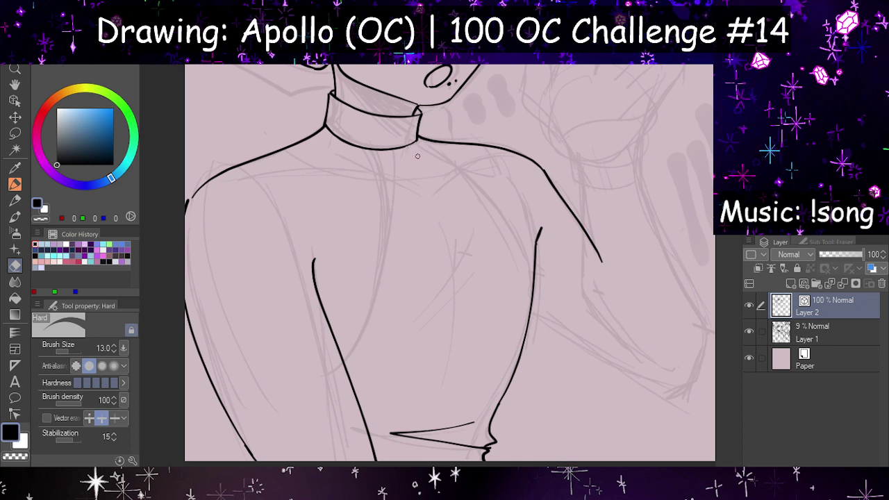
key(h)
key(p)
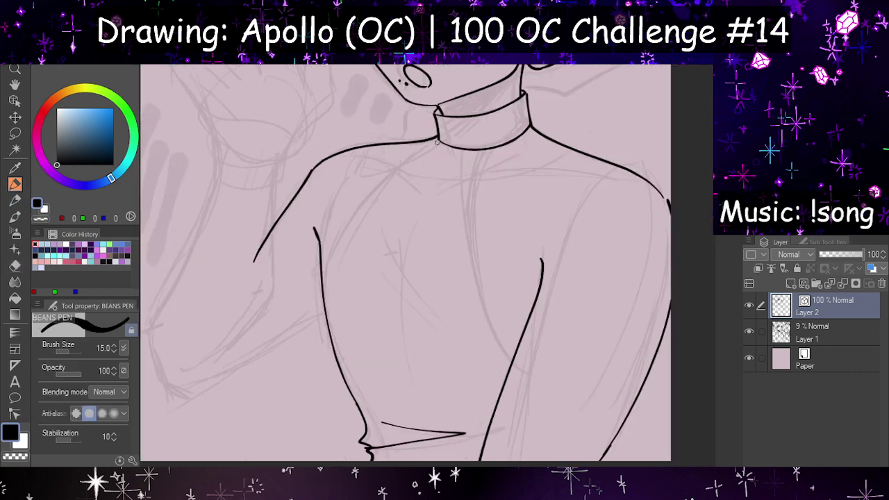
drag(437, 142, 327, 301)
key(ctrl+z)
drag(437, 140, 296, 313)
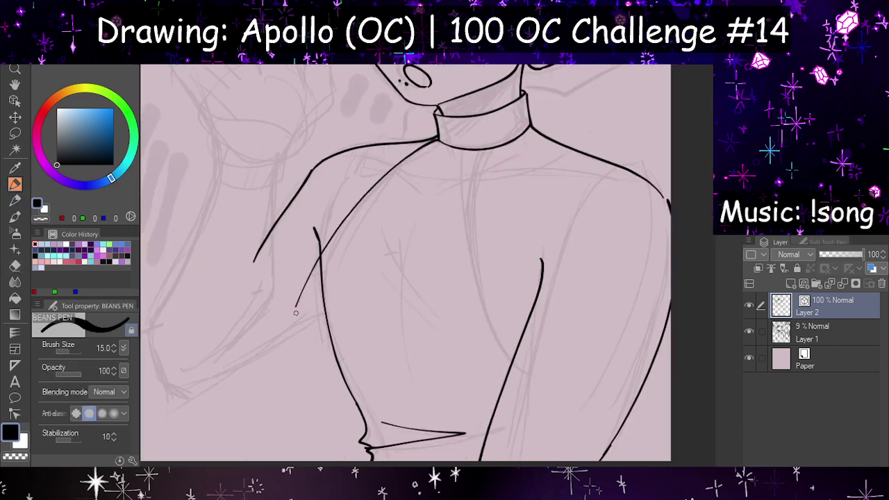
key(ctrl+z)
drag(435, 139, 335, 299)
key(ctrl+z)
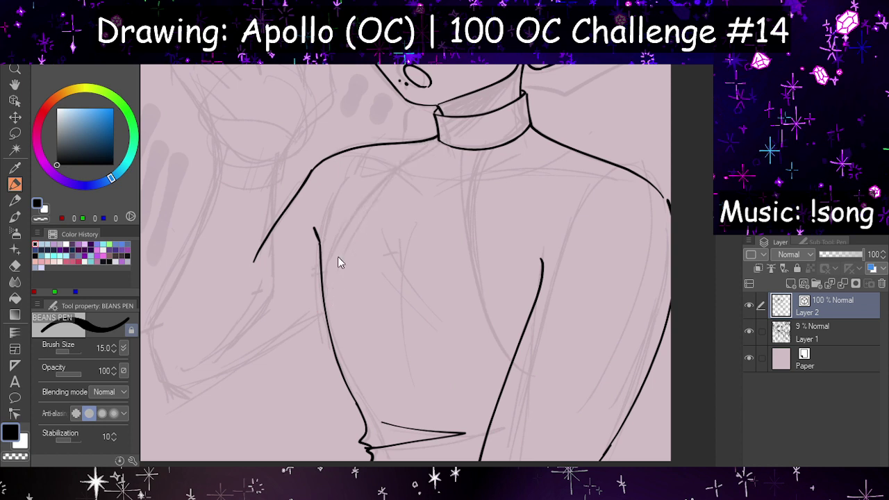
mouse_move(452, 136)
mouse_down()
mouse_move(321, 287)
mouse_move(439, 136)
mouse_up()
key(ctrl+z)
Step: Ink the second armhole curve from the neck band down past the lowered arm's inner line, replacing the first version
drag(492, 145, 533, 386)
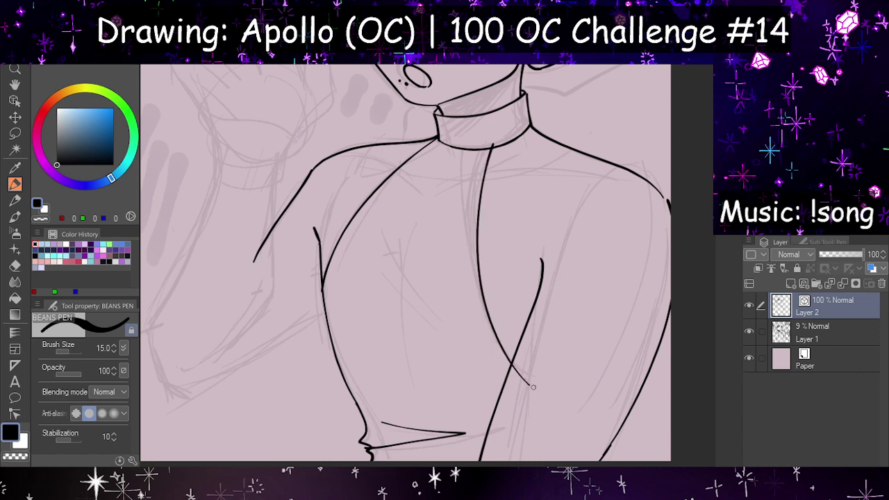
key(h)
key(h)
key(ctrl+z)
drag(505, 141, 538, 357)
key(h)
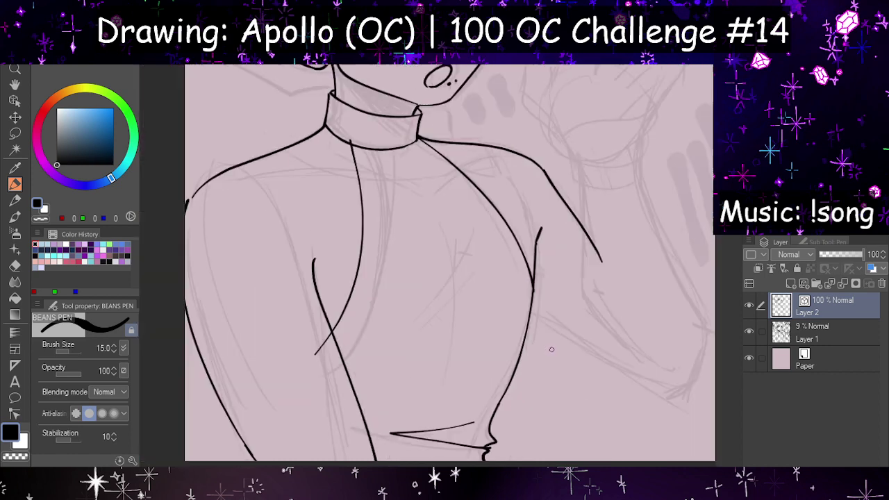
key(h)
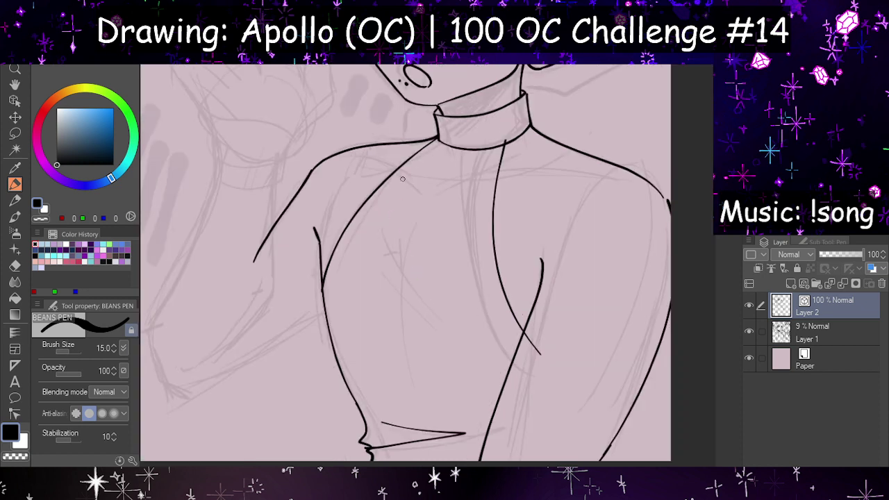
Step: Ink a slanted fold line across the middle of the chest, redoing it until the stroke fits
drag(373, 234, 446, 321)
key(ctrl+z)
key(ctrl+z)
drag(394, 259, 460, 324)
key(h)
key(ctrl+z)
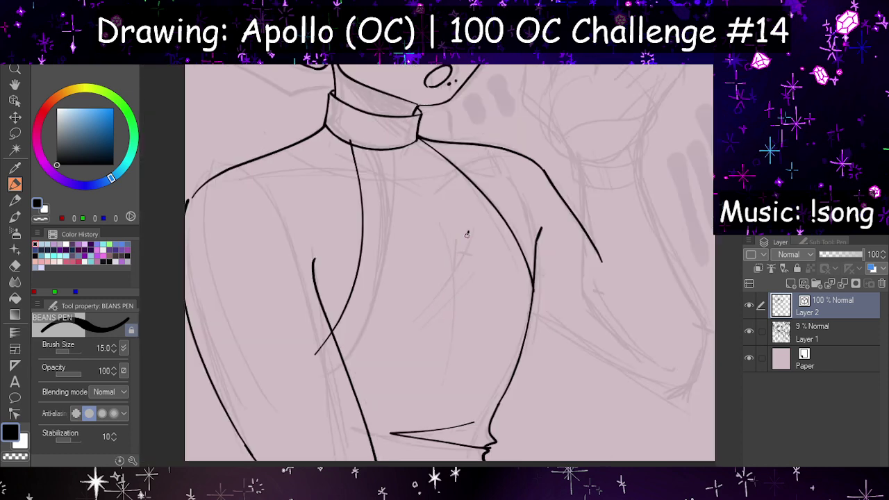
mouse_move(467, 234)
mouse_down()
mouse_move(422, 314)
mouse_move(456, 296)
mouse_move(456, 351)
mouse_up()
key(h)
key(ctrl+z)
key(ctrl+z)
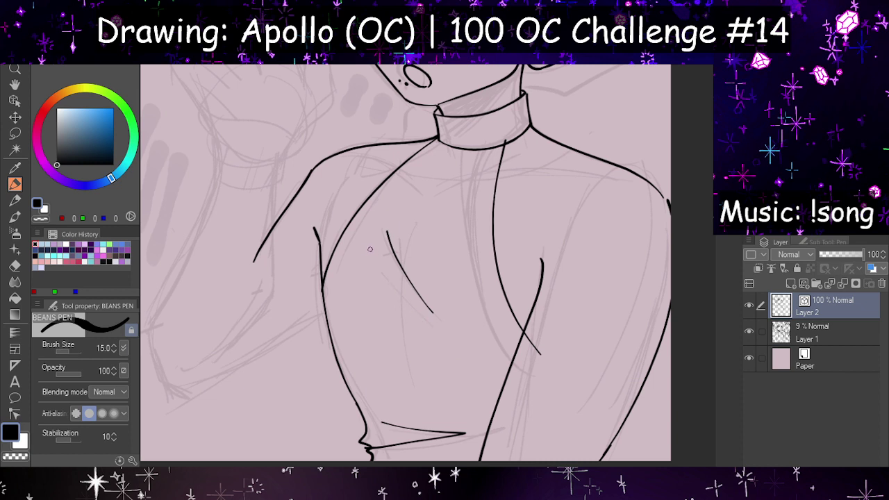
Step: Ink a second, shorter fold line just below the first one on the chest, redoing it until it fits
drag(362, 245, 453, 362)
key(ctrl+z)
drag(410, 312, 458, 353)
key(ctrl+z)
drag(401, 303, 448, 340)
key(ctrl+z)
drag(392, 289, 409, 309)
key(ctrl+z)
mouse_move(373, 266)
mouse_down()
mouse_move(395, 299)
mouse_move(459, 339)
mouse_up()
key(ctrl+z)
key(h)
key(h)
key(ctrl+z)
drag(401, 295, 449, 341)
key(h)
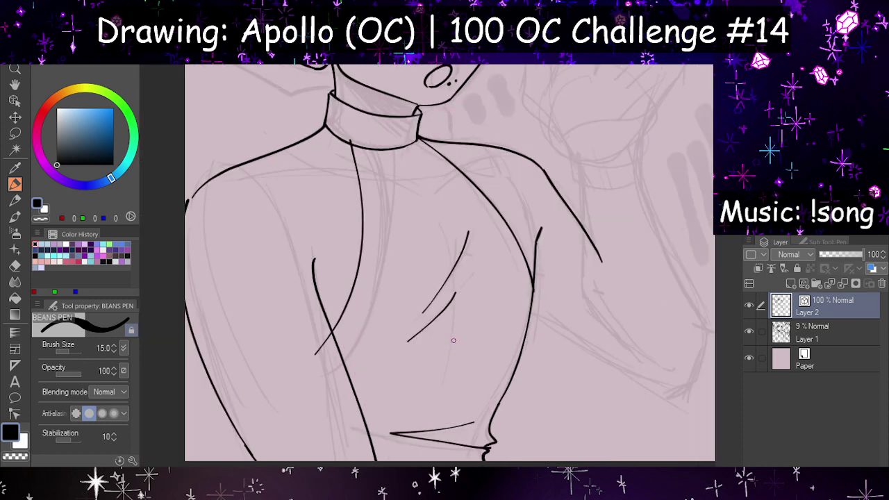
key(h)
drag(418, 212, 404, 272)
key(ctrl+z)
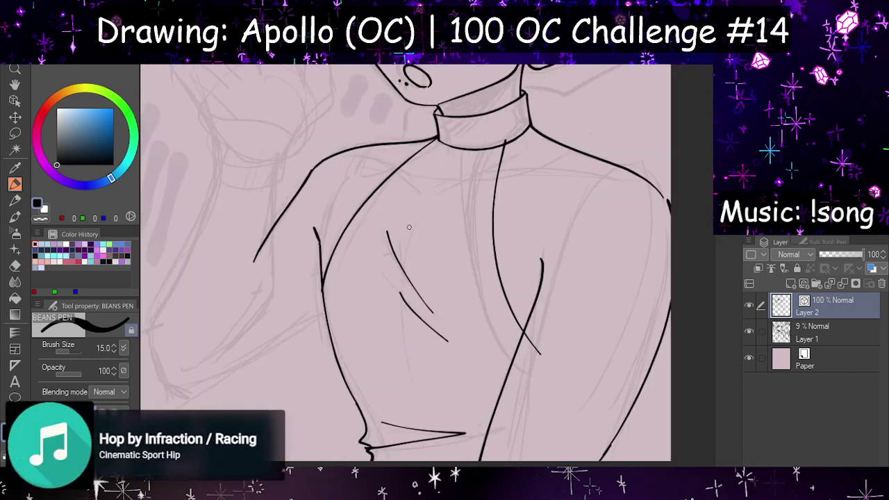
drag(412, 213, 397, 286)
Step: Ink the collarbone lines from both shoulders toward the base of the neck, with short strokes at the throat
key(h)
drag(221, 173, 299, 168)
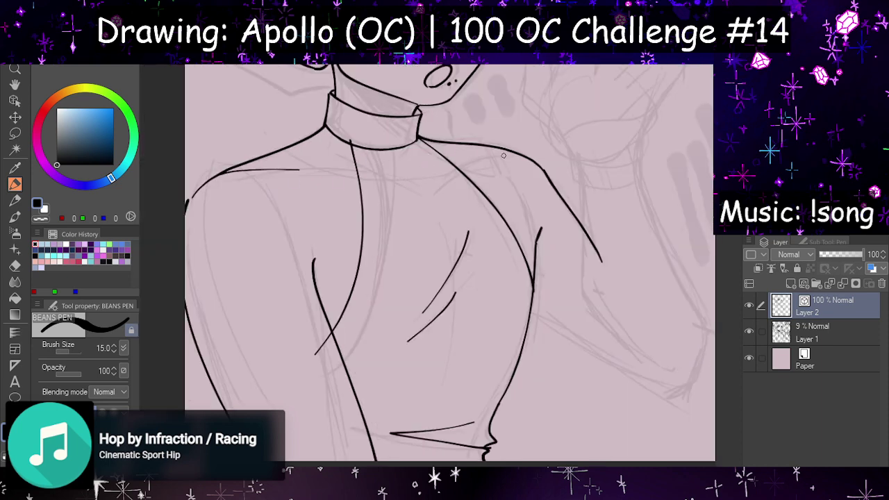
drag(505, 151, 472, 160)
drag(351, 169, 408, 178)
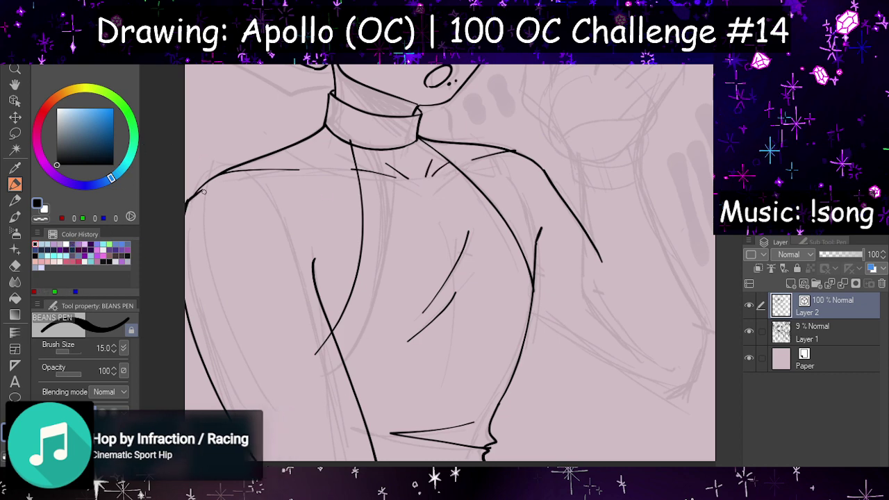
Step: Close the gap in the lowered arm's shoulder outline at the canvas edge with one curved stroke
key(h)
scroll(218, 250, down, 3)
scroll(489, 225, up, 6)
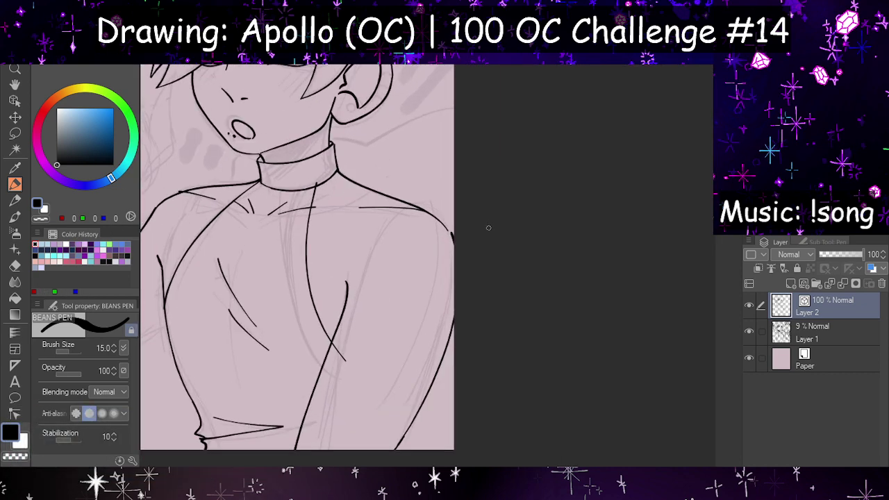
key(h)
scroll(509, 231, up, 2)
scroll(509, 231, up, 1)
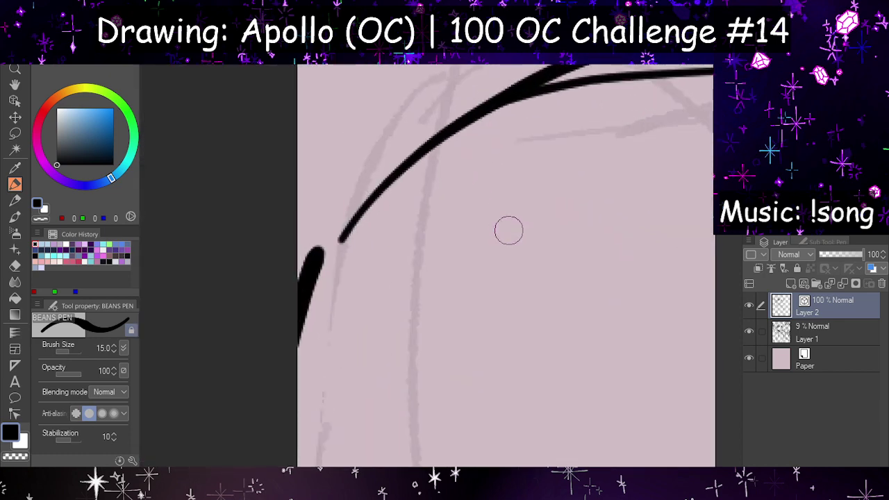
click(15, 265)
mouse_move(323, 229)
mouse_down()
mouse_move(300, 306)
mouse_move(383, 169)
mouse_up()
click(15, 183)
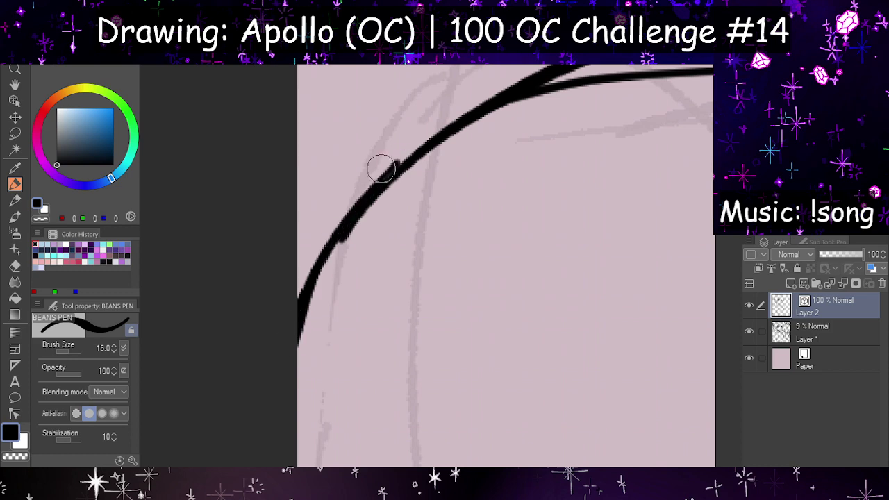
key(ctrl+z)
drag(297, 313, 403, 168)
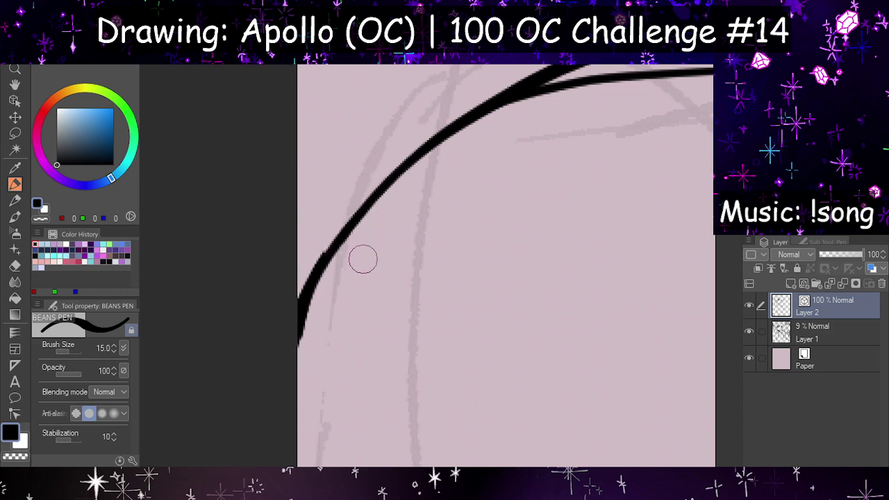
Step: Examine the whole figure's line art in both mirrored and normal orientation
scroll(363, 257, down, 5)
key(h)
scroll(530, 181, down, 4)
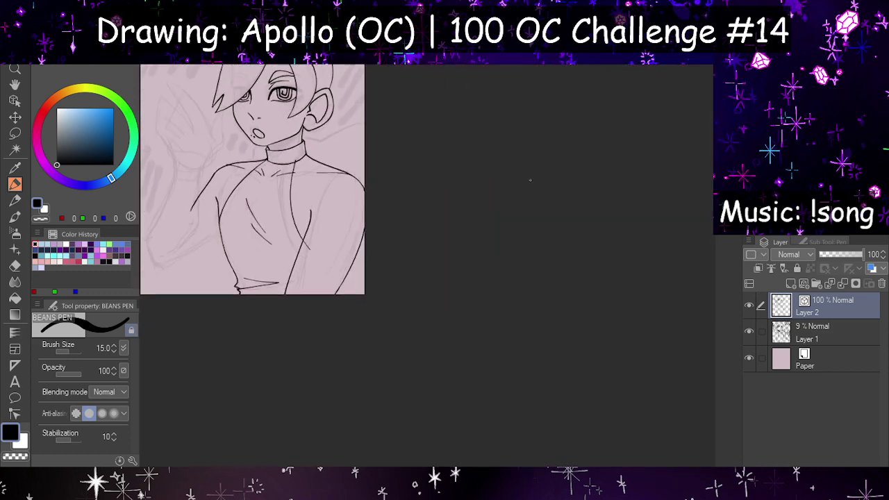
scroll(380, 179, up, 4)
key(h)
scroll(317, 252, down, 4)
scroll(662, 206, up, 5)
scroll(662, 206, down, 2)
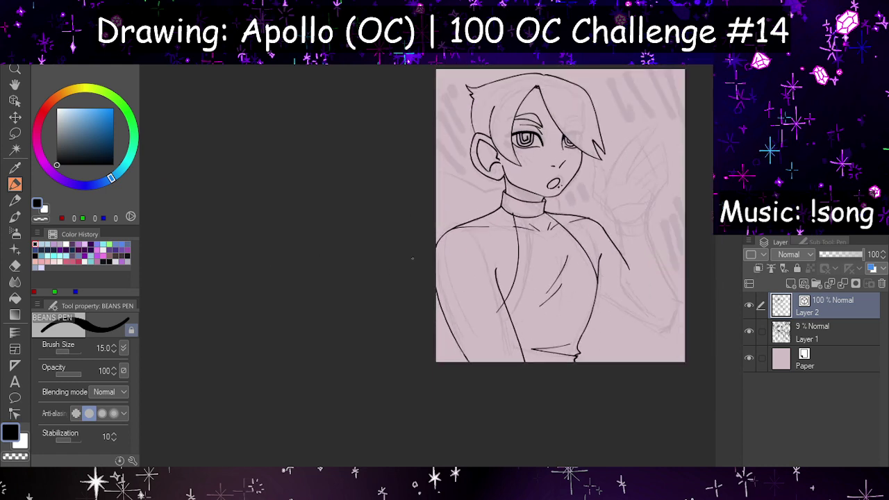
Step: Erase the collarbone line's overshoot at the raised arm's shoulder and clean up the rough joint in that shoulder outline
scroll(568, 209, up, 6)
scroll(568, 209, up, 2)
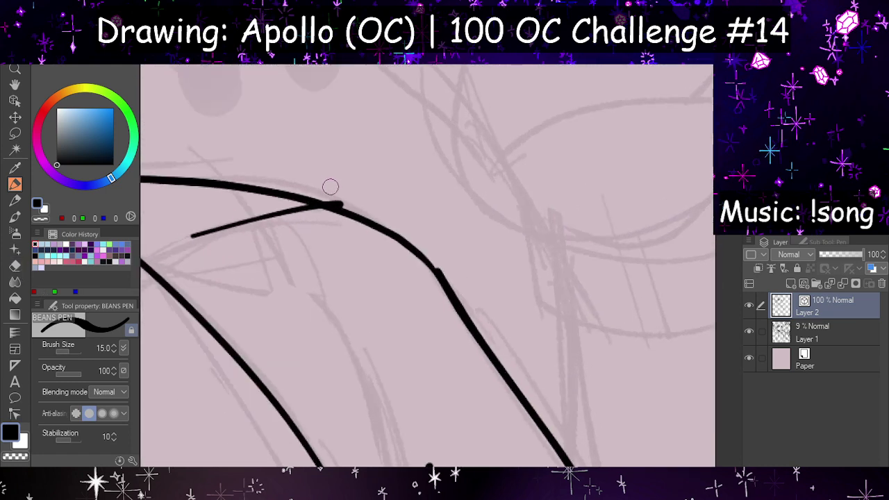
mouse_move(317, 189)
mouse_down()
mouse_move(360, 203)
mouse_move(327, 195)
mouse_move(348, 202)
mouse_up()
key(ctrl+z)
click(15, 265)
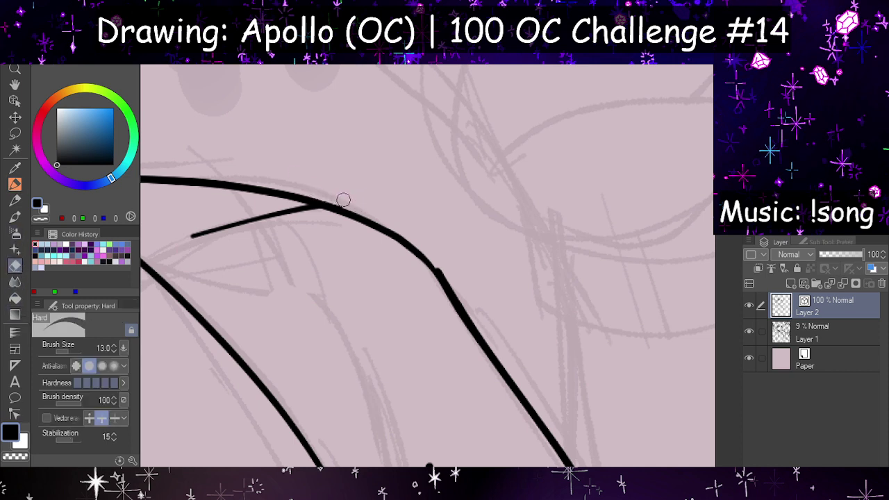
mouse_move(449, 262)
mouse_down()
mouse_move(433, 254)
mouse_move(465, 301)
mouse_up()
scroll(438, 298, down, 5)
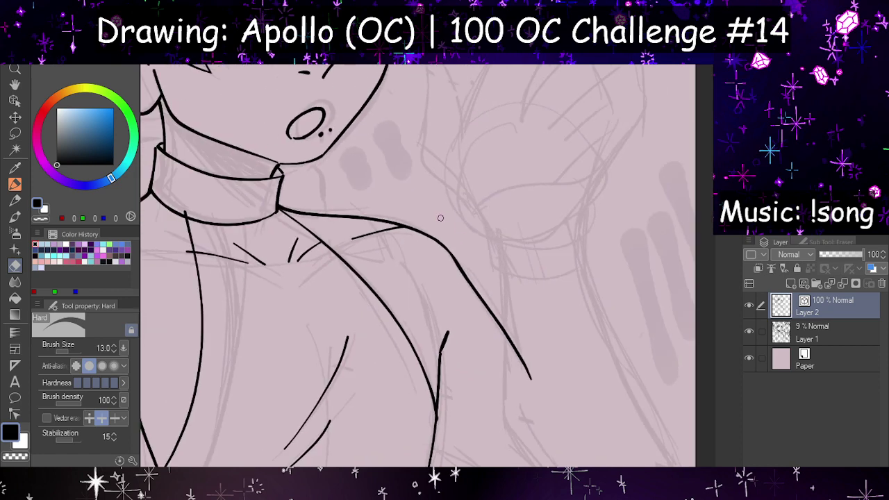
Step: Erase the end of the armhole curve that crosses over the lowered arm, using vector erase
scroll(381, 219, down, 4)
key(h)
scroll(602, 263, up, 5)
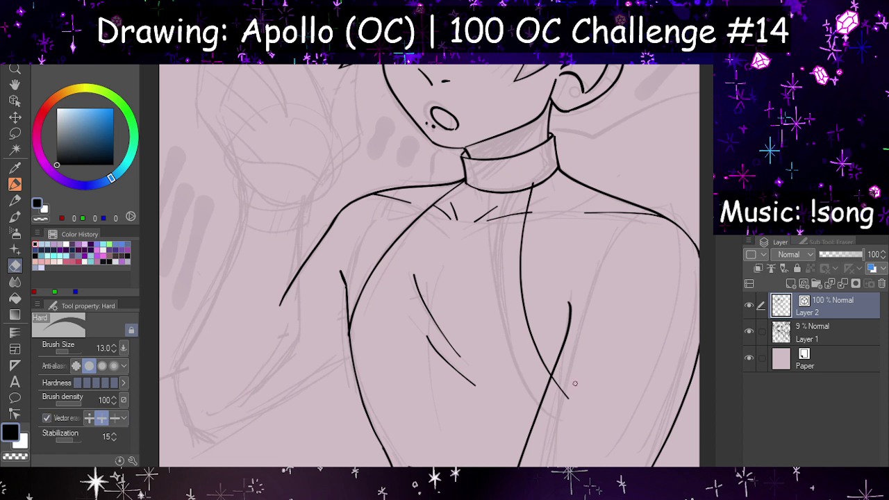
drag(576, 384, 553, 422)
key(p)
key(h)
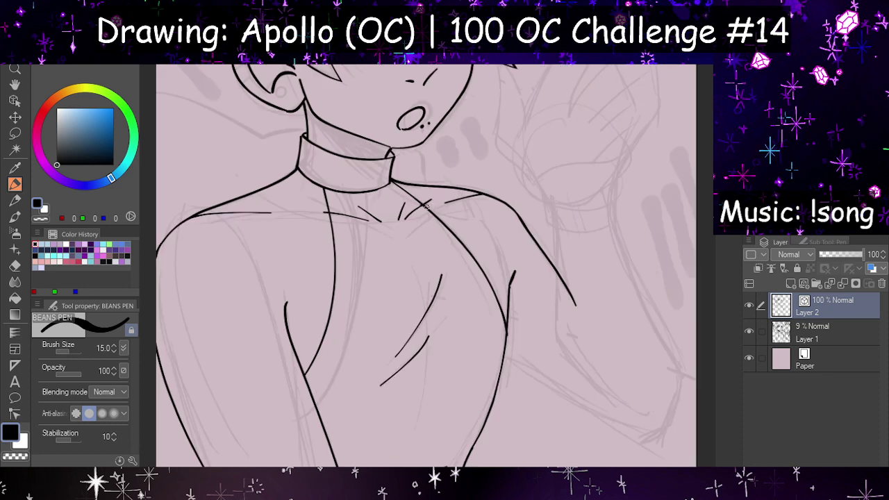
key(h)
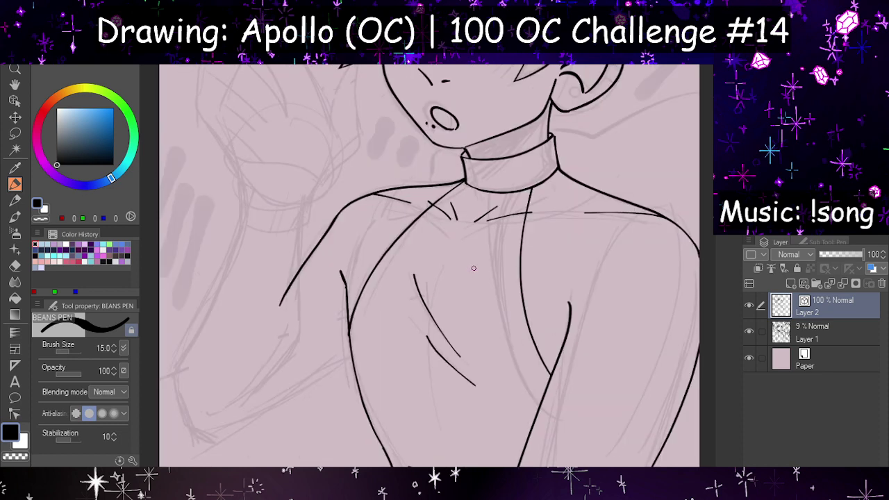
Step: Extend the short collarbone stroke near the throat across the armhole edge toward the raised arm's shoulder
key(h)
scroll(434, 210, up, 4)
key(h)
scroll(450, 187, up, 2)
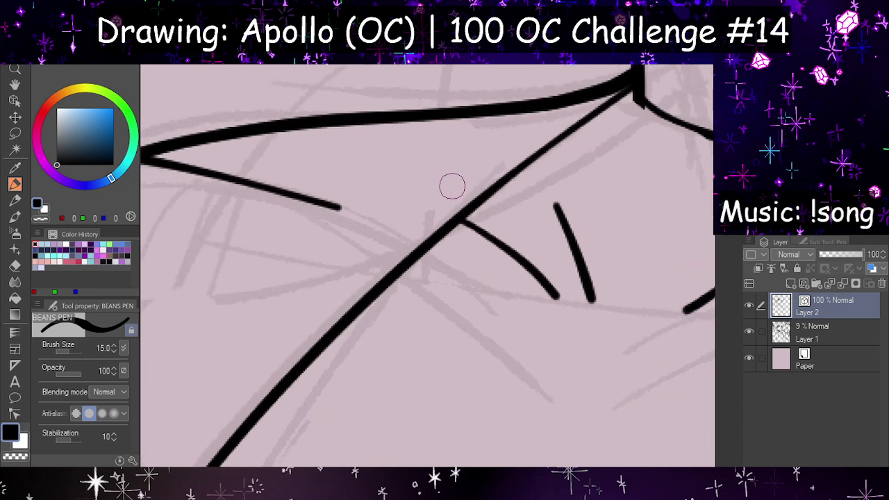
drag(428, 202, 494, 243)
key(ctrl+z)
drag(419, 203, 504, 249)
key(ctrl+z)
drag(424, 204, 516, 256)
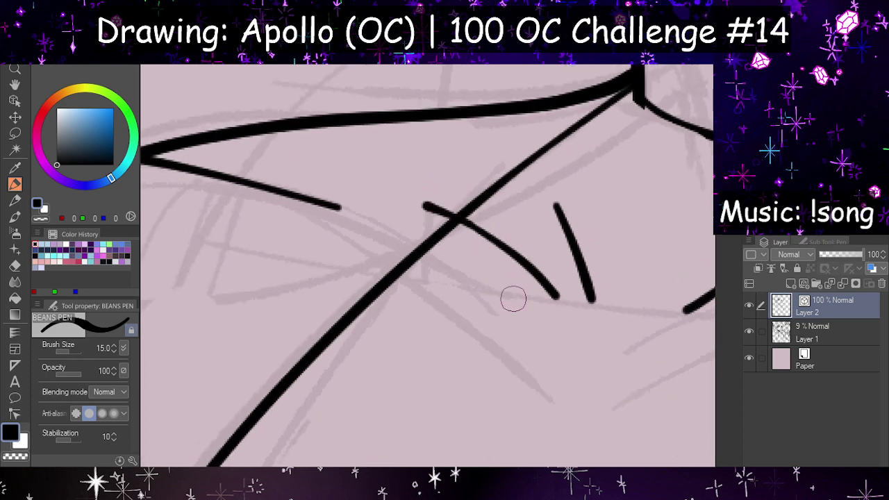
Step: Ink the raised forearm's inner contour from the wrist down into the elbow crease
scroll(471, 300, down, 5)
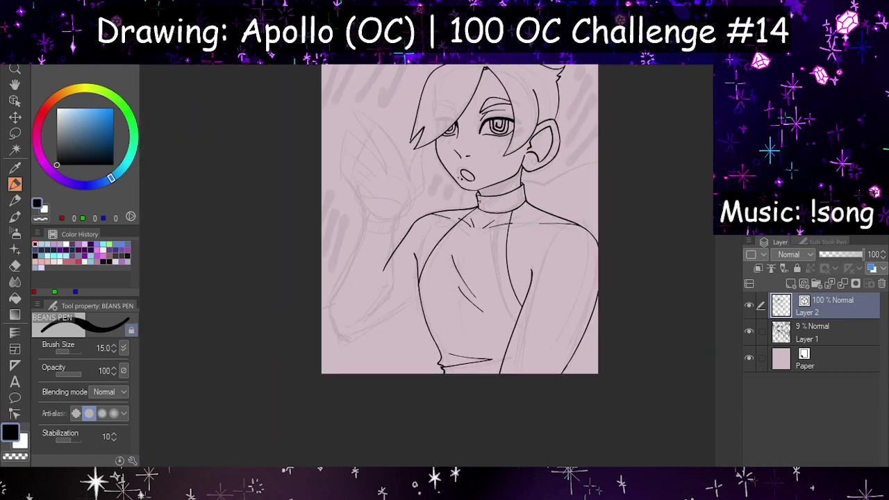
key(h)
scroll(459, 293, down, 4)
scroll(479, 295, up, 5)
key(h)
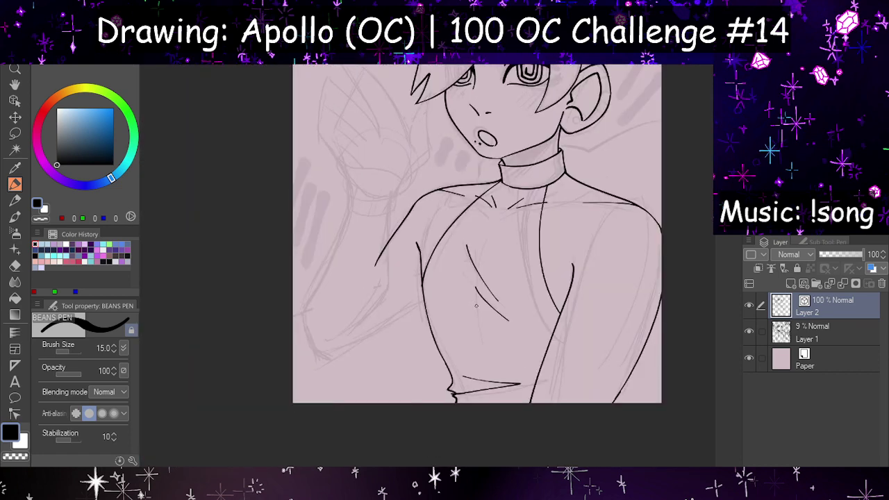
key(h)
mouse_move(465, 200)
mouse_down()
mouse_move(462, 263)
mouse_move(505, 328)
mouse_up()
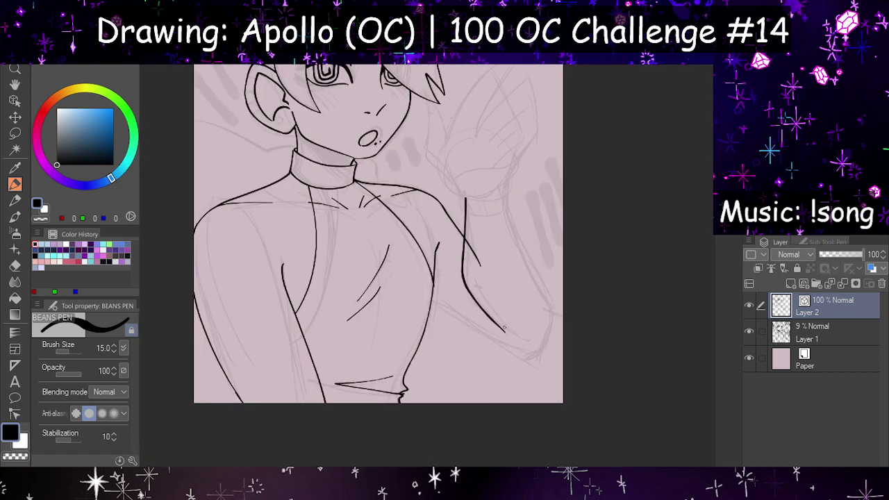
Step: Ink the raised forearm's outer contour from the wrist down around the elbow
key(h)
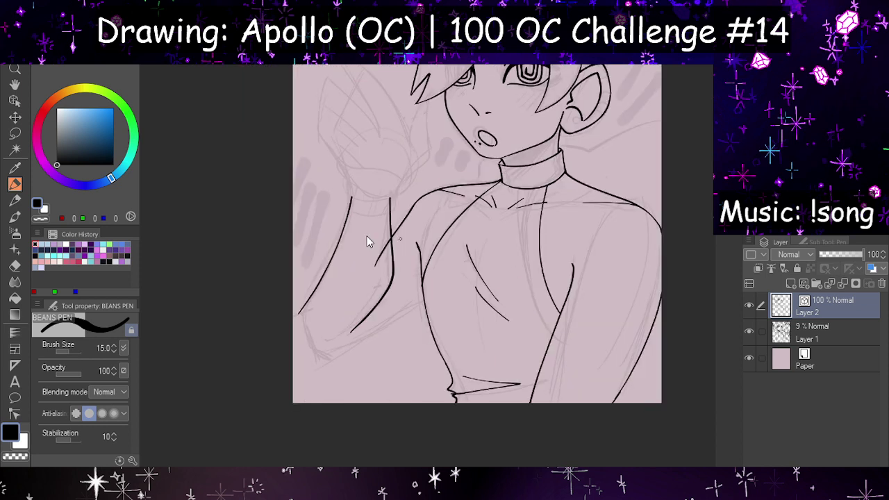
mouse_move(349, 196)
mouse_down()
mouse_move(311, 305)
mouse_move(321, 351)
mouse_up()
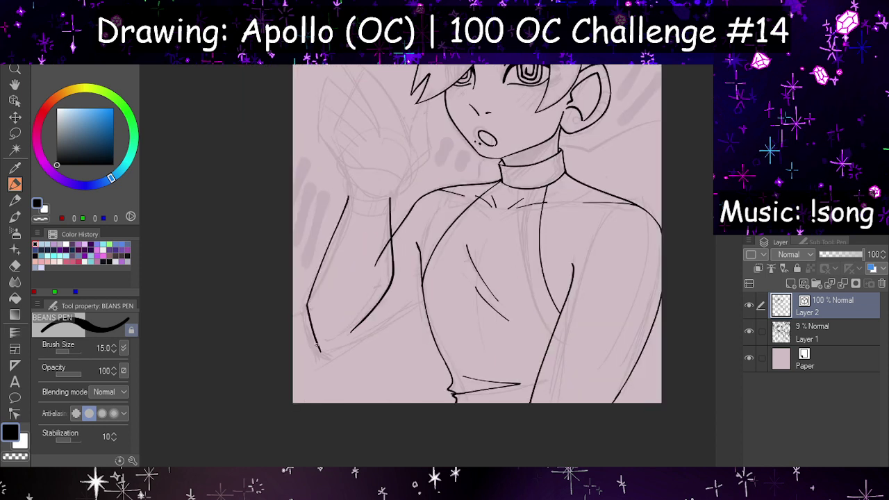
key(ctrl+z)
key(h)
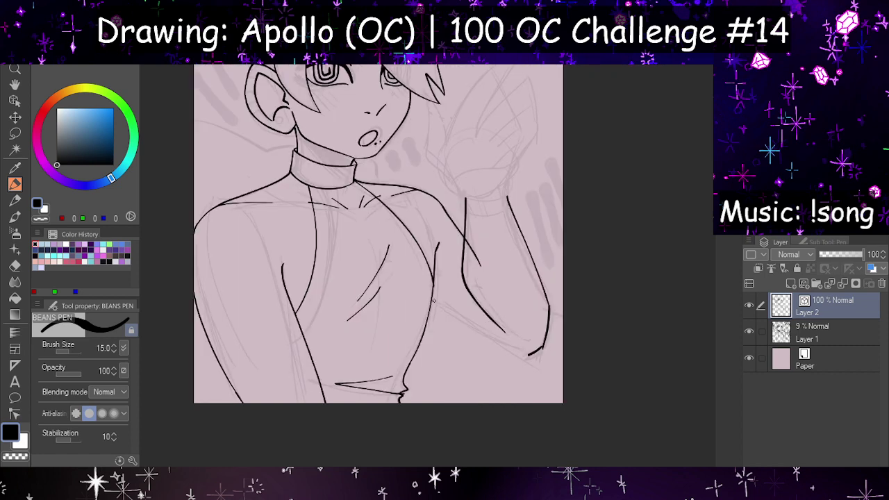
Step: Ink the underside of the raised upper arm from the torso's side to the elbow, redoing the stroke until it fits
drag(433, 300, 532, 352)
key(ctrl+z)
drag(433, 299, 531, 356)
key(ctrl+z)
drag(431, 299, 535, 356)
key(ctrl+z)
drag(433, 303, 530, 357)
key(h)
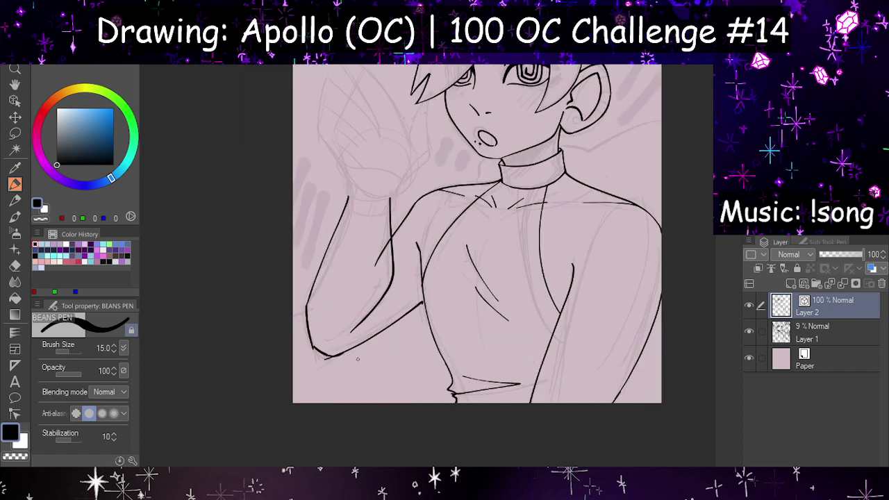
Step: Ink a short notched stroke at the raised arm's armpit, linking the armhole edge to the upper arm's underside
scroll(364, 363, up, 5)
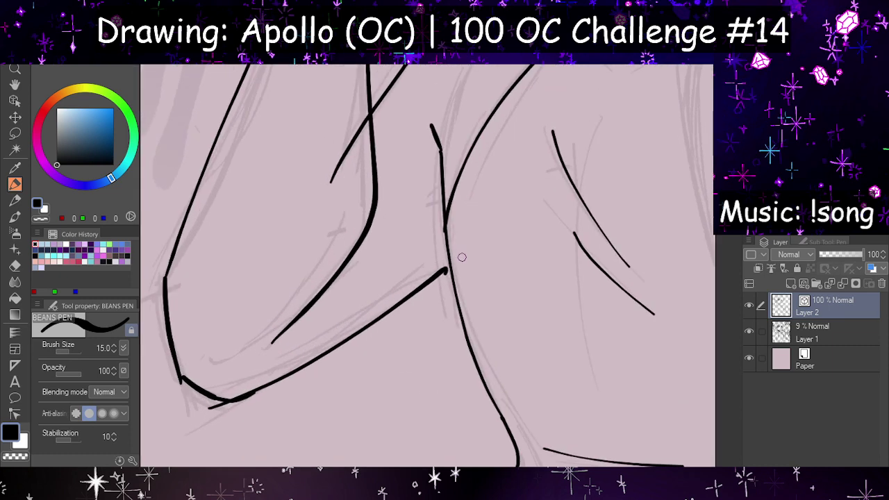
key(h)
key(h)
drag(448, 217, 460, 301)
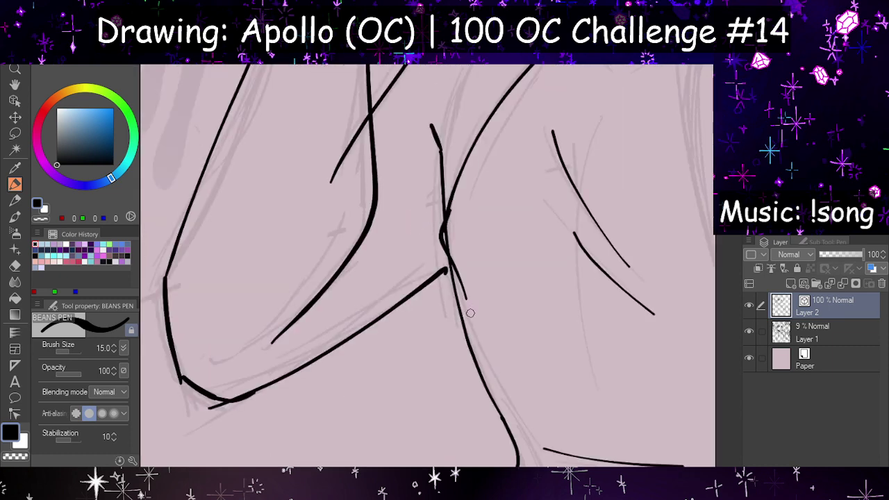
key(ctrl+z)
mouse_move(444, 208)
mouse_down()
mouse_move(439, 237)
mouse_move(456, 298)
mouse_up()
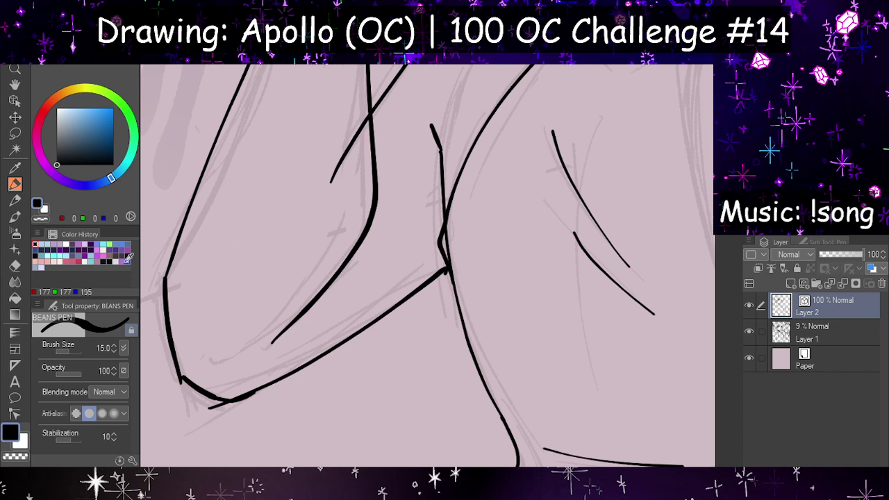
Step: Erase the overlapping lines and the upper part of the torso's side contour just below the raised arm's armpit
key(e)
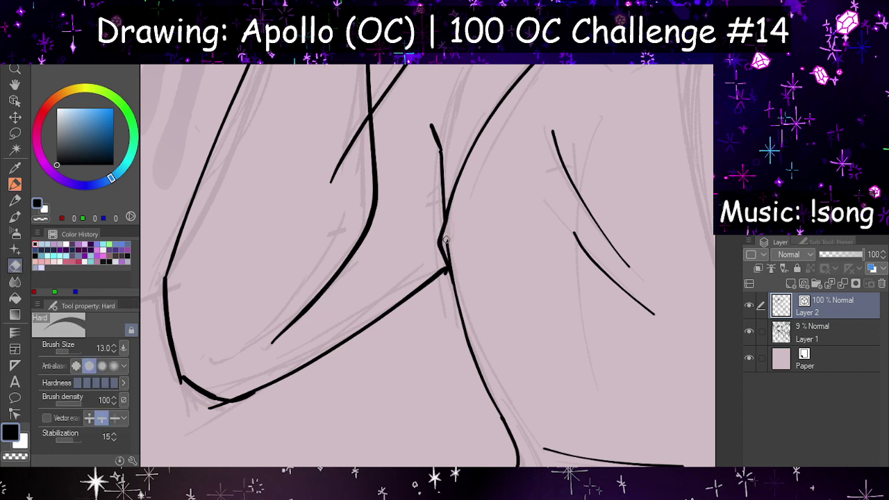
key(h)
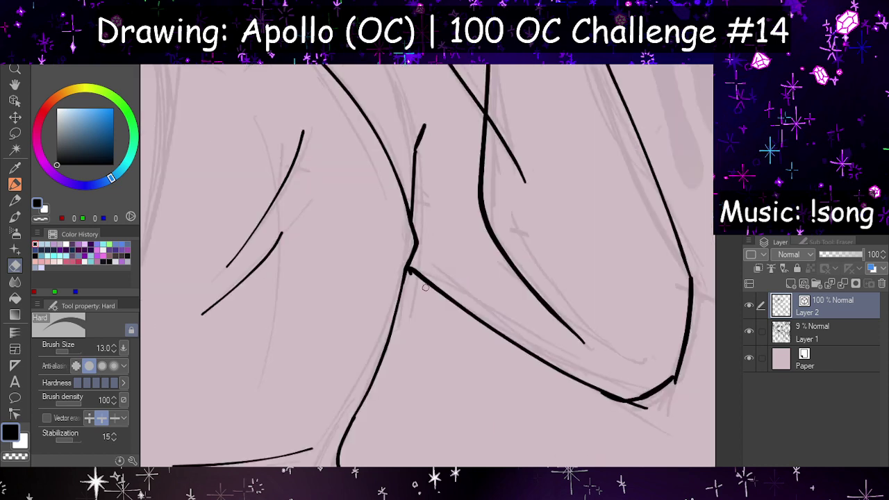
key(h)
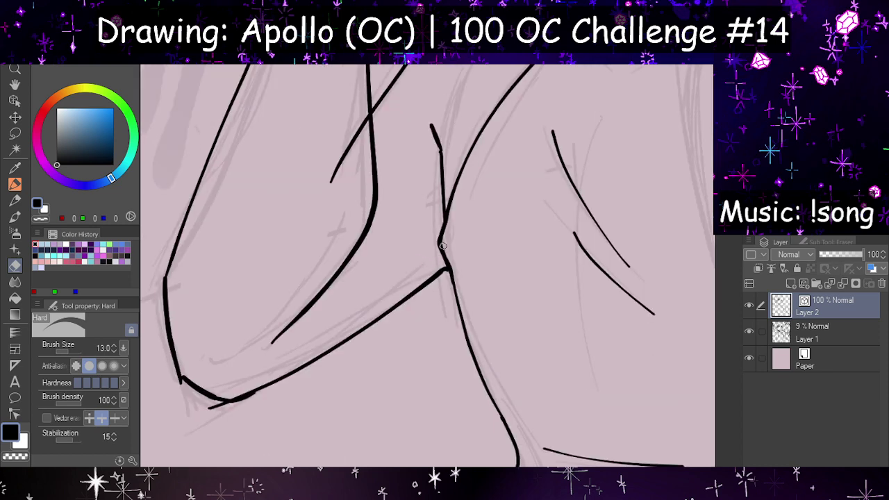
drag(443, 245, 469, 320)
Step: Re-ink the torso's side contour from the armpit notch down to the remaining waist line
click(14, 183)
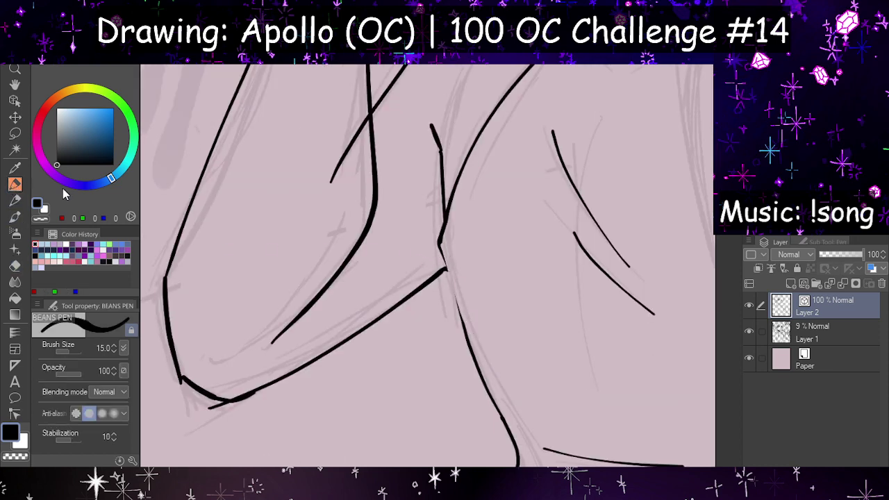
drag(439, 238, 463, 337)
key(ctrl+z)
drag(440, 241, 464, 334)
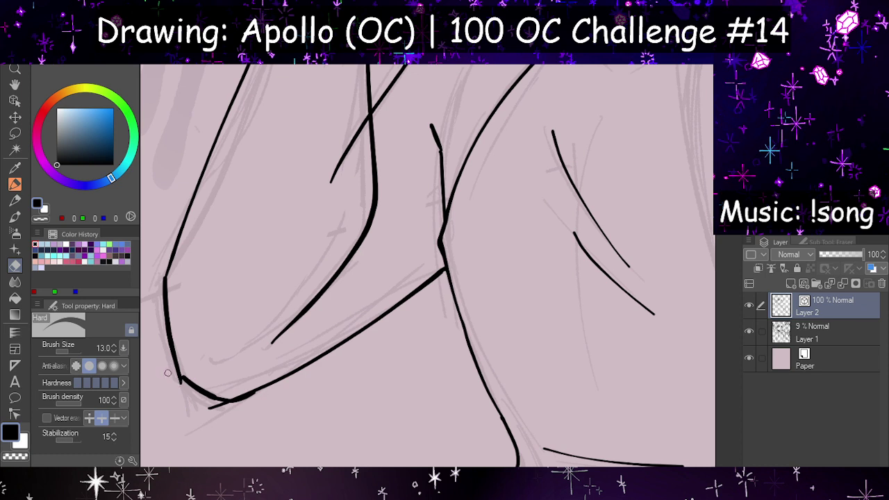
Step: Erase the overshooting stroke ends around the raised arm's elbow and smooth the thick joint underneath it
mouse_move(202, 396)
mouse_down()
mouse_move(208, 408)
mouse_move(224, 406)
mouse_up()
key(h)
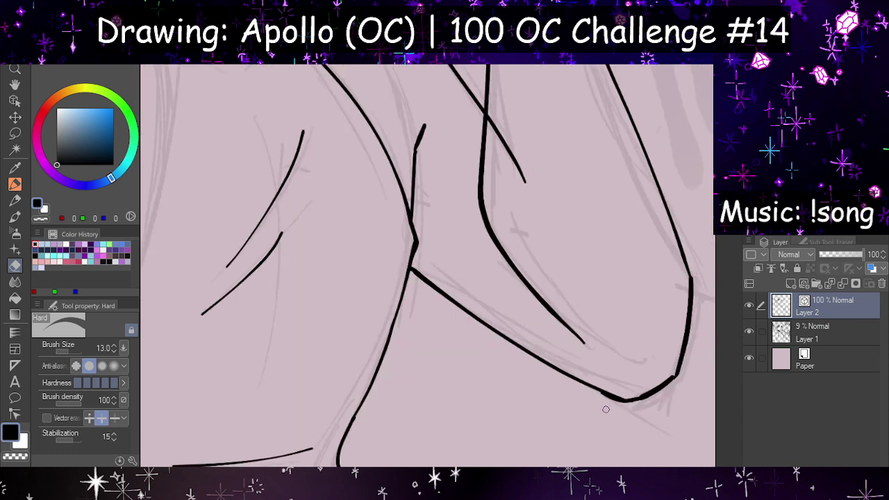
drag(594, 395, 609, 401)
key(h)
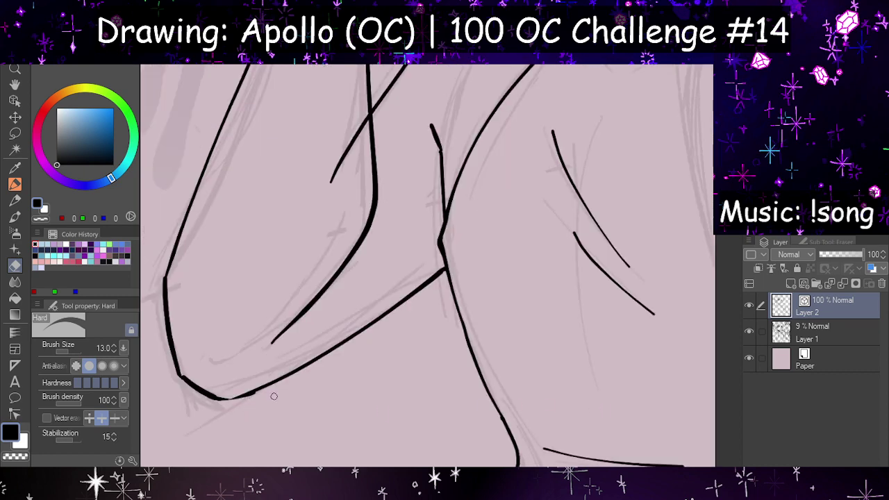
key(h)
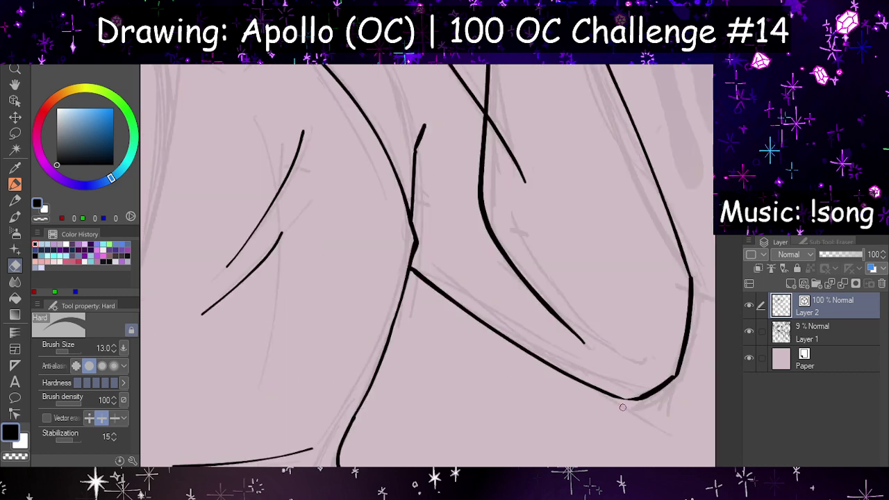
Step: Turn on vector erase and remove the end of the upper arm line that crosses into the raised forearm
key(h)
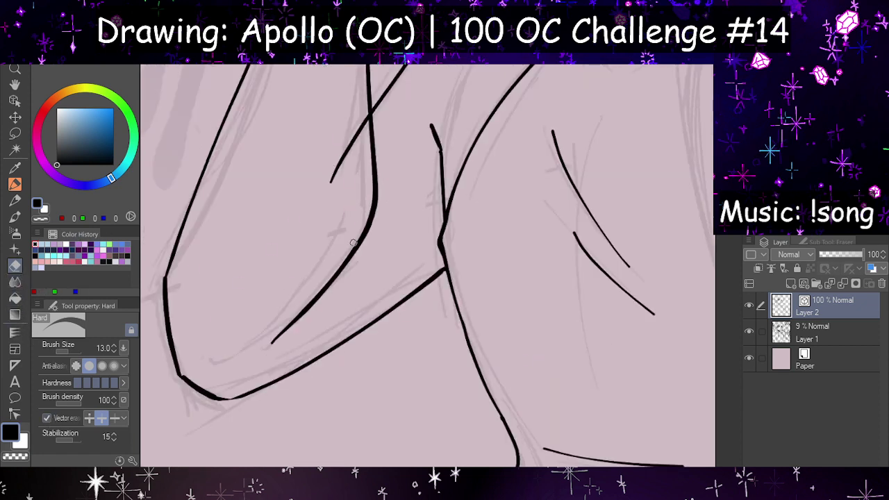
drag(343, 128, 353, 179)
scroll(358, 196, down, 6)
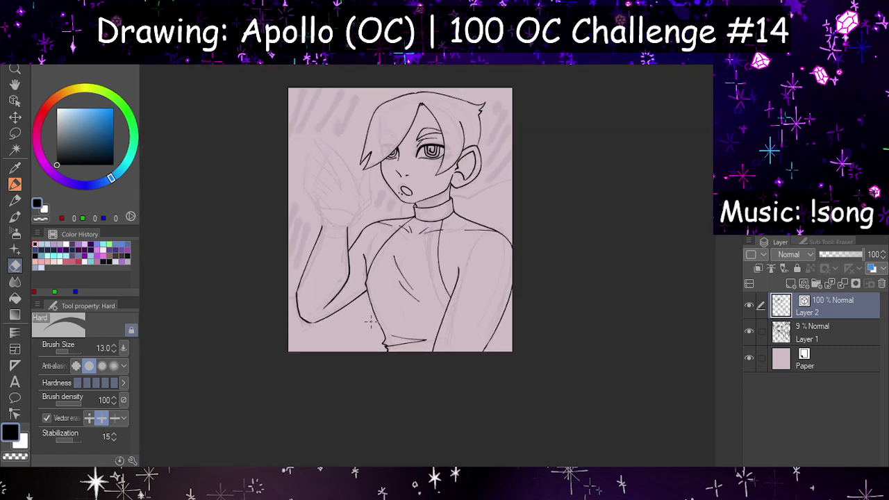
key(h)
scroll(563, 188, up, 2)
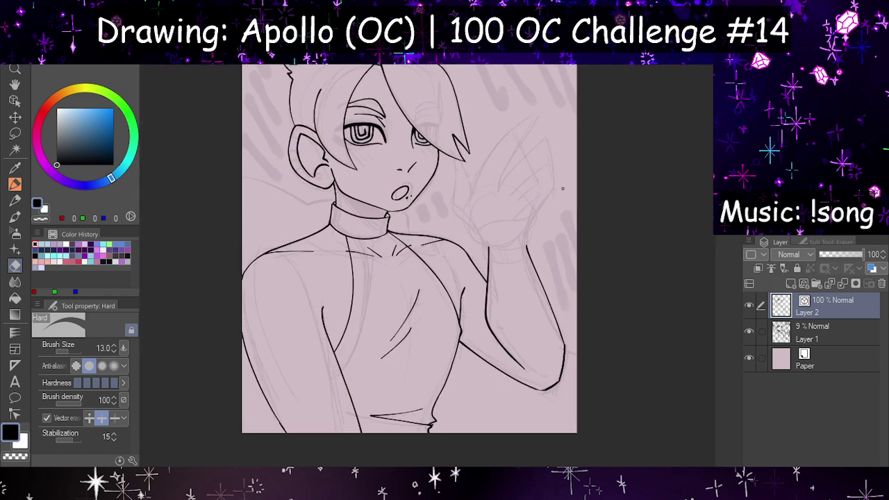
Step: Erase the raised forearm's outer contour between the wrist and the elbow
scroll(510, 205, up, 5)
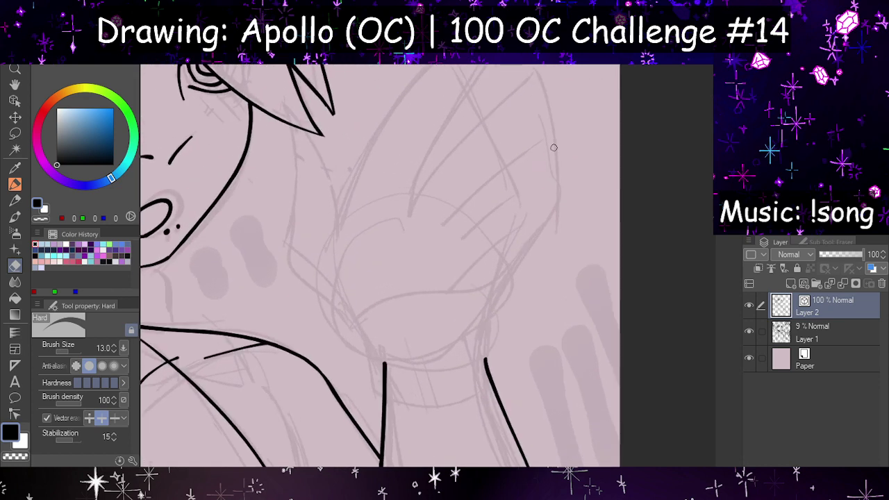
scroll(553, 147, down, 3)
scroll(534, 312, up, 2)
scroll(494, 257, down, 2)
scroll(500, 320, up, 2)
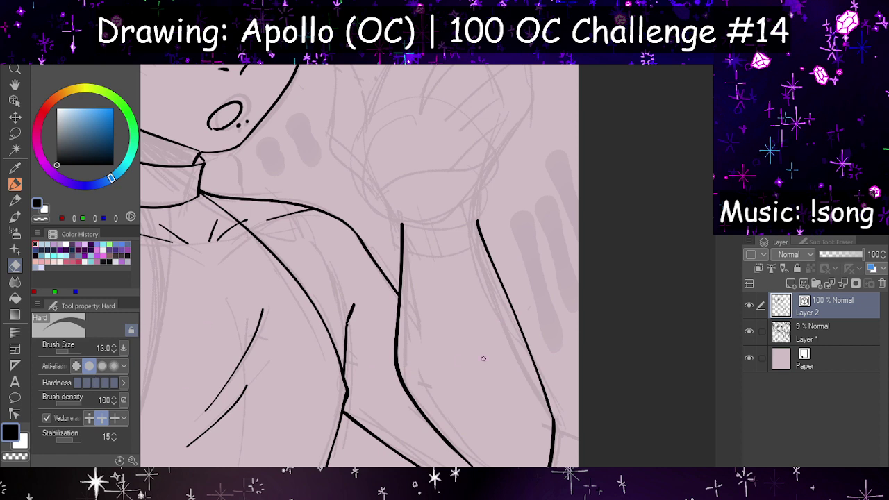
drag(503, 360, 546, 303)
Step: Re-ink the raised forearm's outer contour with the pen as a smoother curve from the wrist to the elbow
click(14, 184)
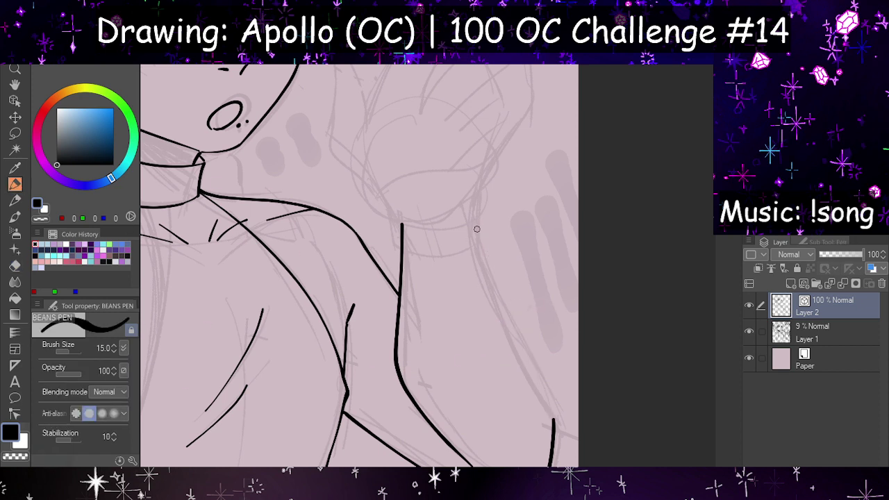
drag(467, 208, 555, 418)
key(ctrl+z)
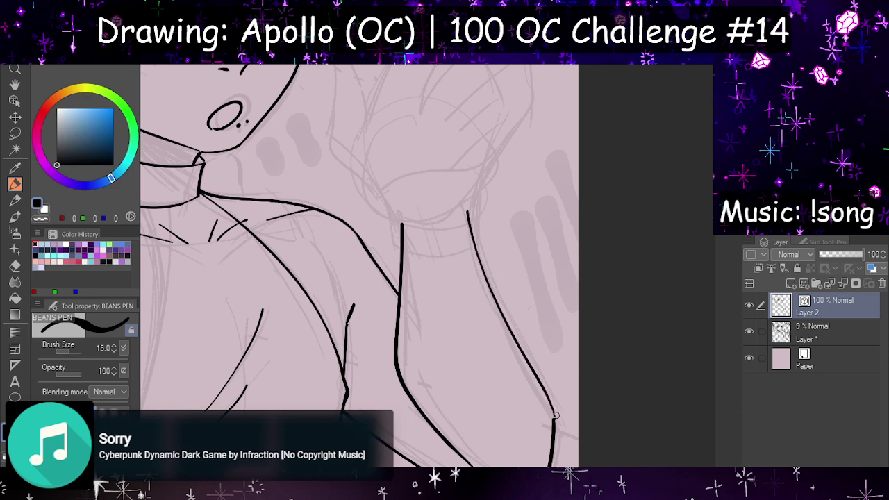
key(h)
key(h)
key(ctrl+z)
drag(462, 218, 556, 416)
key(ctrl+z)
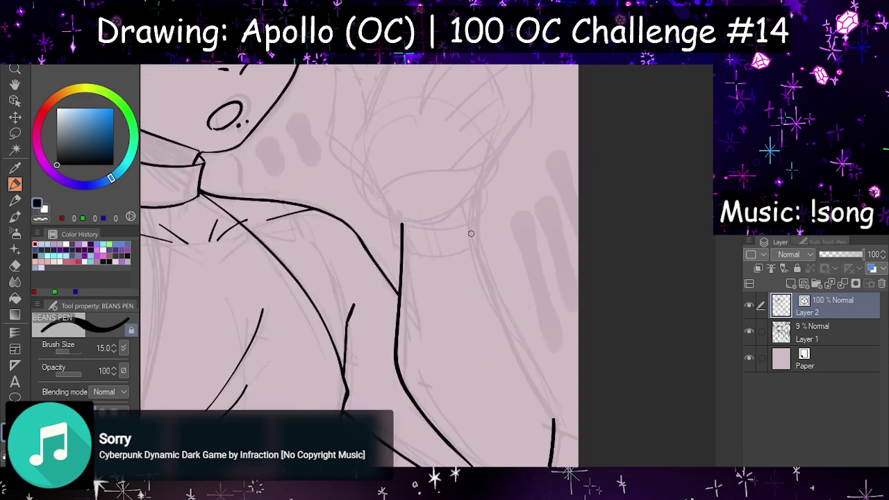
mouse_move(462, 202)
mouse_down()
mouse_move(478, 278)
mouse_move(565, 410)
mouse_up()
key(ctrl+z)
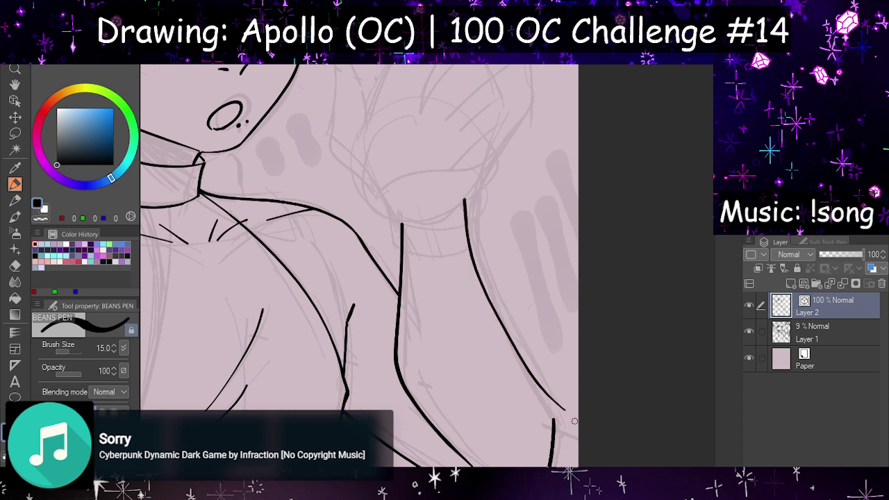
key(ctrl+z)
drag(469, 212, 560, 425)
key(ctrl+z)
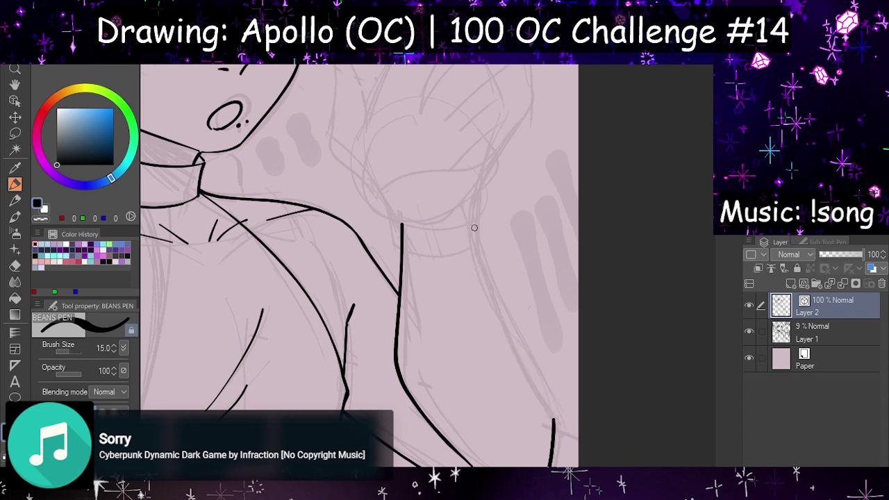
drag(467, 209, 553, 440)
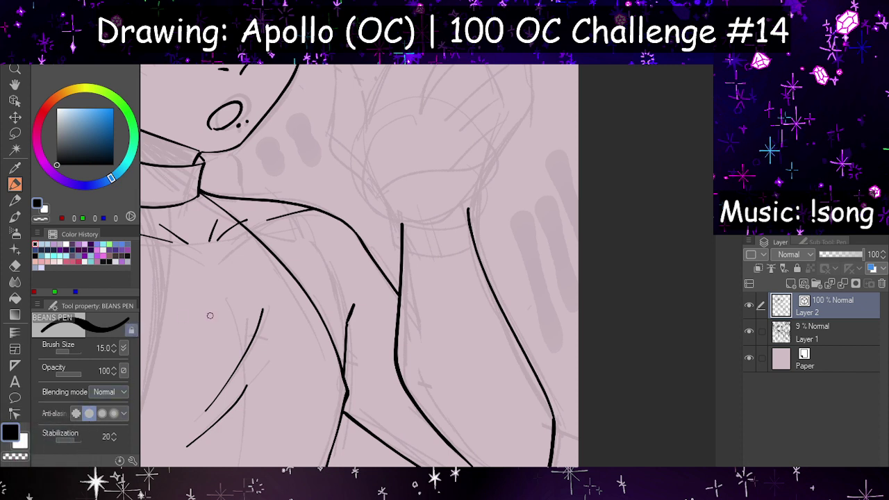
Step: Try the pen at stabilization 20 with test strokes and a spiral beside the raised forearm, undoing each one
drag(486, 179, 534, 321)
key(ctrl+z)
drag(507, 210, 528, 264)
key(ctrl+z)
mouse_move(513, 187)
mouse_down()
mouse_move(564, 229)
mouse_move(549, 282)
mouse_up()
key(ctrl+z)
mouse_move(530, 173)
mouse_down()
mouse_move(566, 229)
mouse_move(530, 206)
mouse_move(527, 227)
mouse_up()
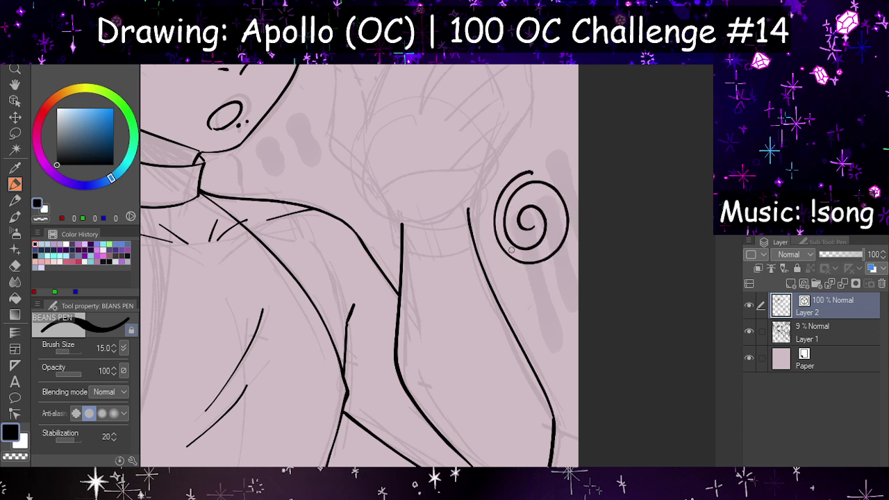
key(ctrl+z)
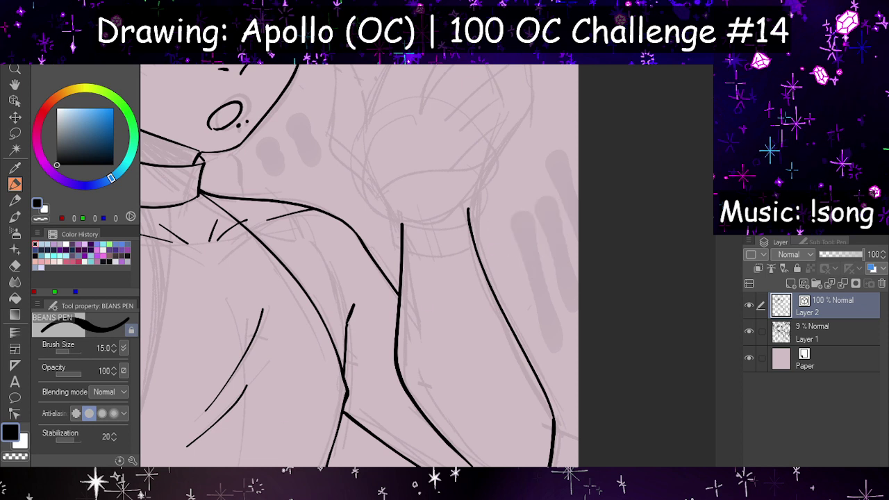
Step: Ink the thumb-side contour of the raised hand down to the wrist, redoing the stroke until it follows the sketch
scroll(344, 314, down, 6)
scroll(360, 225, up, 4)
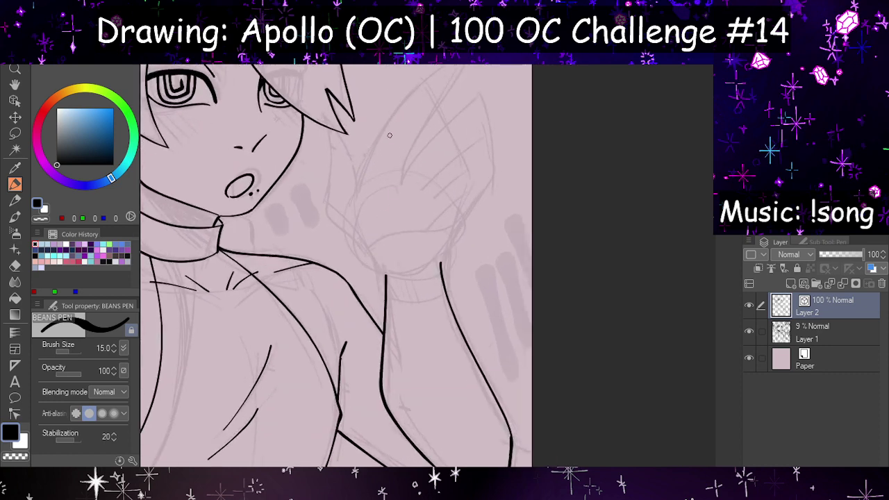
scroll(389, 136, up, 3)
scroll(376, 250, down, 4)
scroll(387, 191, up, 4)
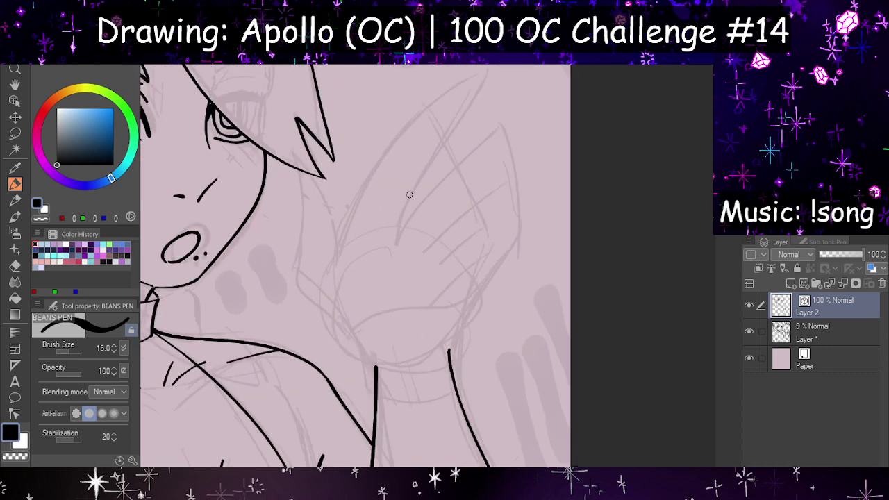
mouse_move(300, 178)
mouse_down()
mouse_move(298, 232)
mouse_move(346, 327)
mouse_move(420, 362)
mouse_up()
key(ctrl+z)
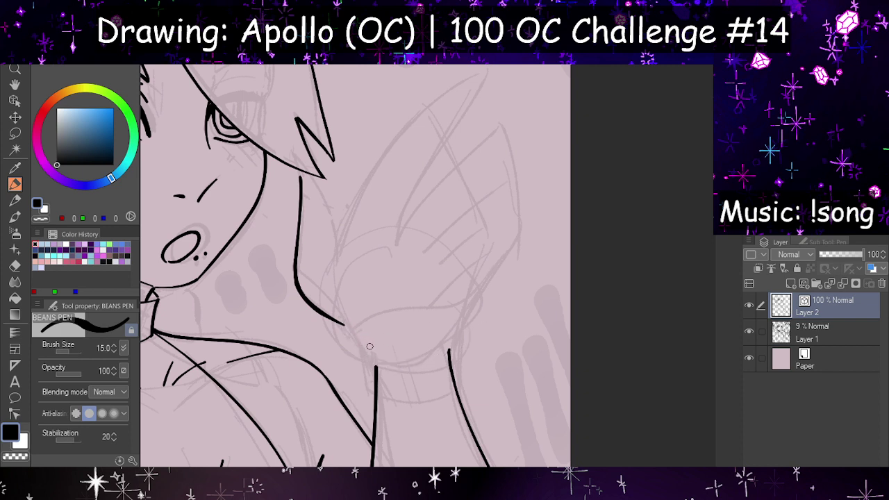
key(ctrl+z)
mouse_move(301, 200)
mouse_down()
mouse_move(318, 314)
mouse_move(366, 355)
mouse_up()
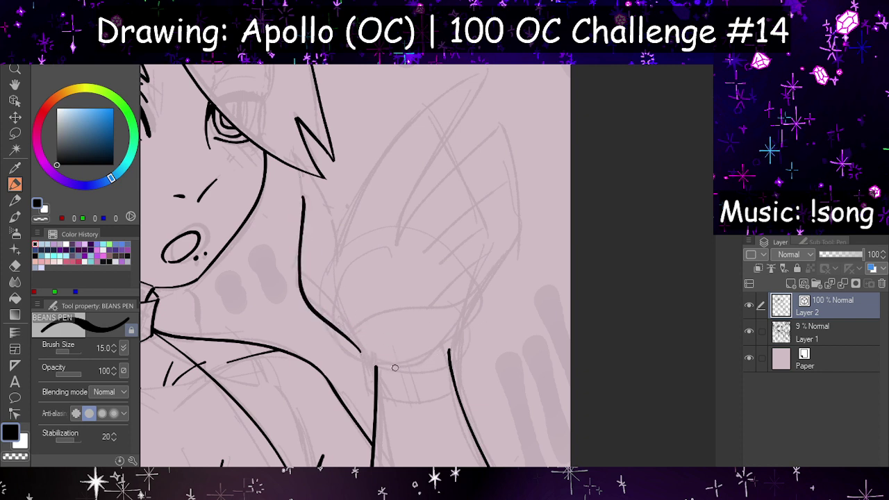
Step: Undo the thumb-side contour, extend the forearm's inner line at the wrist, and trim its top with the hard eraser
key(ctrl+z)
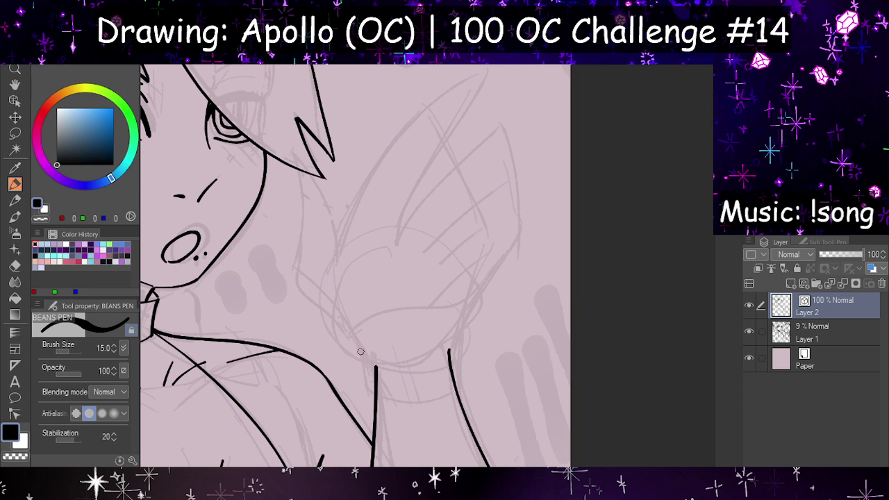
drag(371, 362, 376, 376)
drag(375, 351, 380, 389)
key(ctrl+z)
click(16, 284)
click(15, 265)
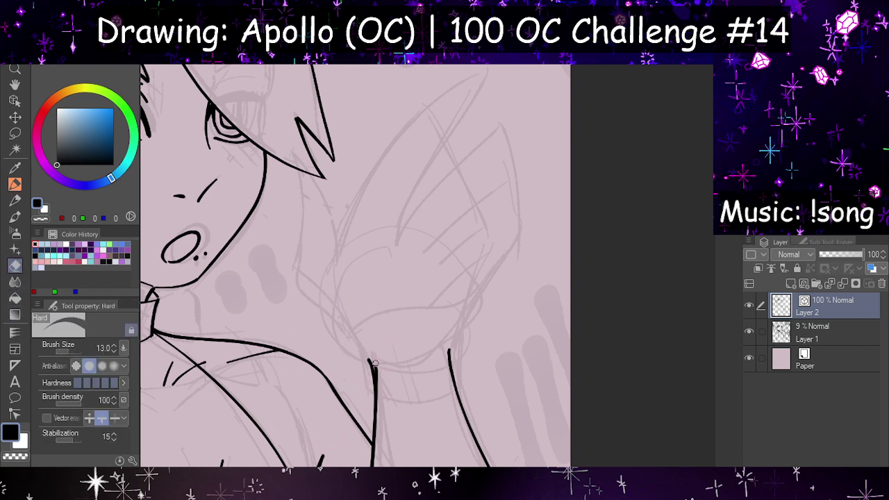
drag(372, 355, 374, 395)
key(p)
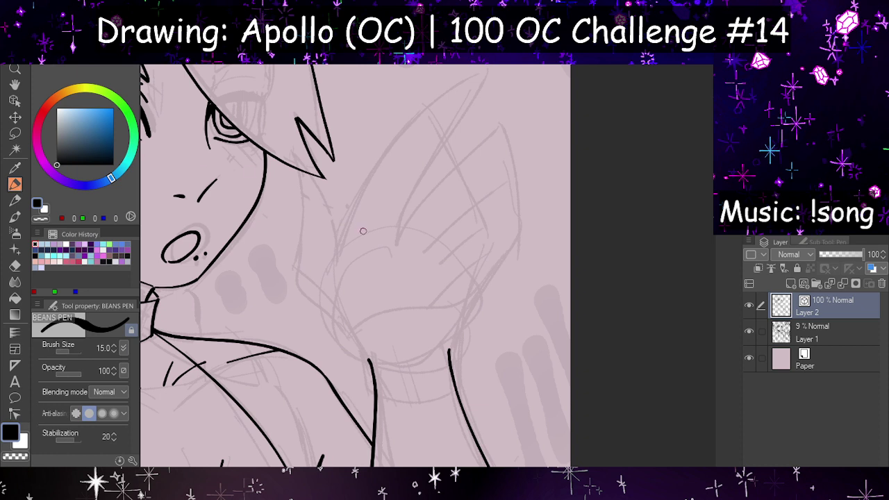
Step: Ink the raised hand's index and middle fingers with the pen, redoing the middle finger's lower contour
mouse_move(340, 229)
mouse_down()
mouse_move(462, 86)
mouse_move(469, 101)
mouse_move(404, 220)
mouse_move(516, 125)
mouse_move(505, 162)
mouse_move(455, 229)
mouse_up()
key(ctrl+z)
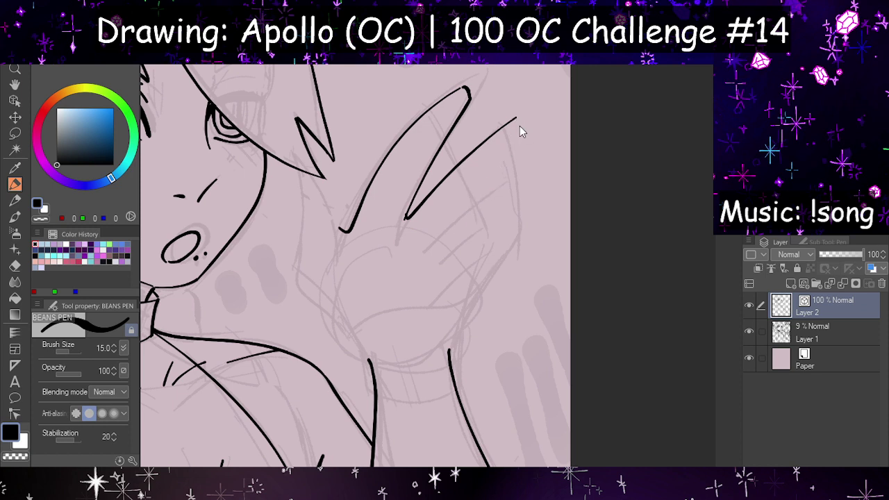
drag(515, 119, 523, 143)
drag(429, 242, 522, 145)
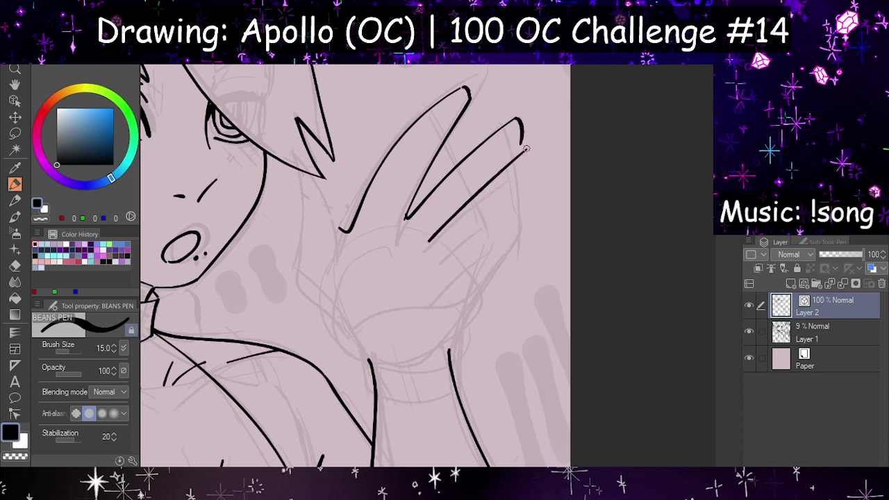
key(ctrl+z)
mouse_move(426, 244)
mouse_down()
mouse_move(524, 139)
mouse_move(543, 145)
mouse_move(459, 251)
mouse_up()
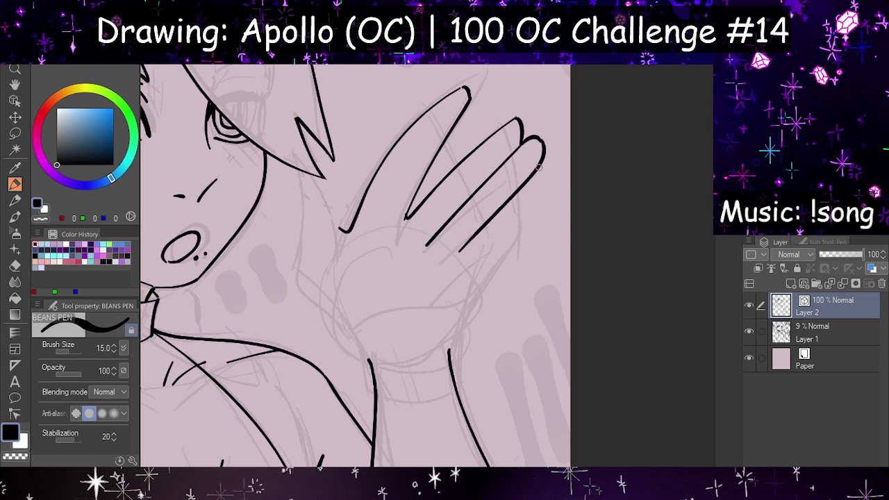
Step: Ink the ring finger behind the middle finger, redoing its outline and checking each attempt in the mirrored view
key(ctrl+z)
key(ctrl+z)
mouse_move(522, 143)
mouse_down()
mouse_move(535, 181)
mouse_move(473, 249)
mouse_up()
key(h)
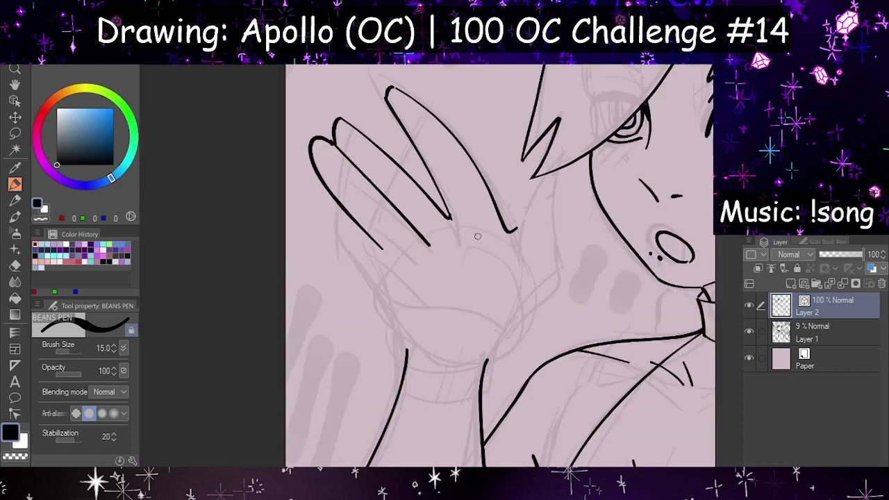
key(h)
key(ctrl+z)
mouse_move(527, 142)
mouse_down()
mouse_move(510, 203)
mouse_move(473, 247)
mouse_up()
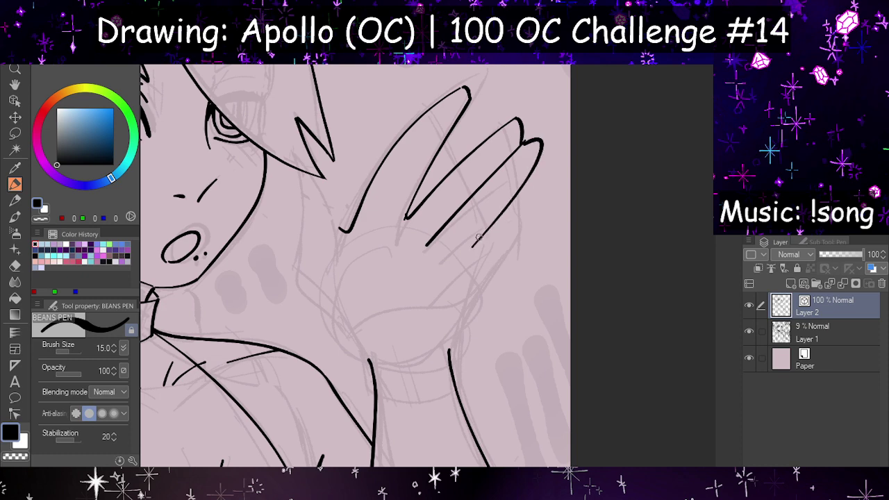
key(h)
key(h)
key(ctrl+z)
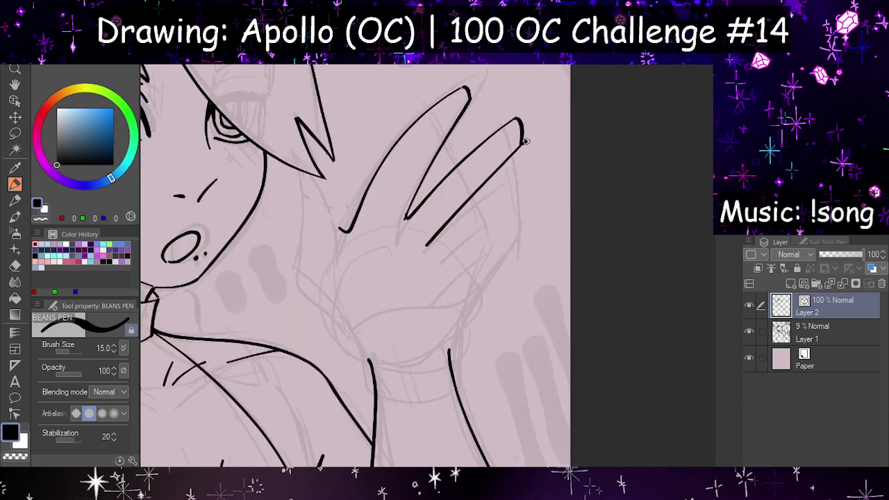
mouse_move(526, 142)
mouse_down()
mouse_move(523, 195)
mouse_move(455, 262)
mouse_move(522, 233)
mouse_up()
key(h)
key(h)
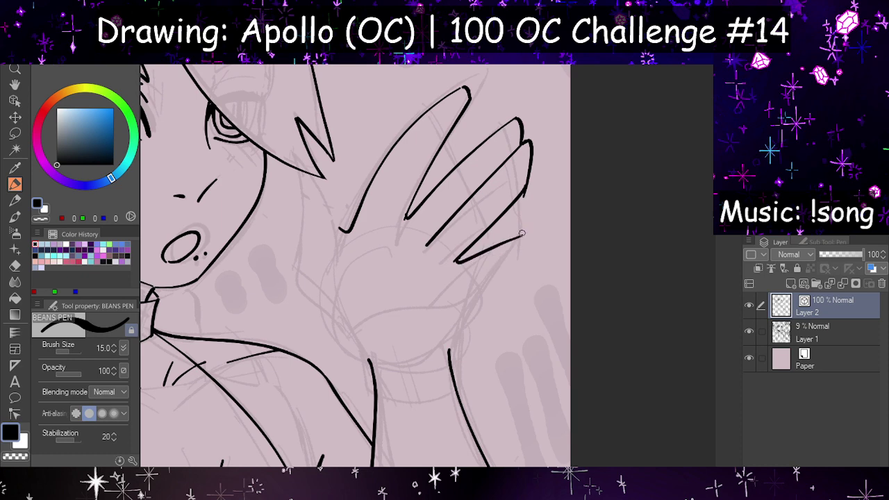
Step: Ink the little finger and continue the palm's outer edge around its heel to the wrist
key(ctrl+z)
mouse_move(458, 259)
mouse_down()
mouse_move(539, 233)
mouse_move(533, 253)
mouse_move(456, 321)
mouse_up()
key(h)
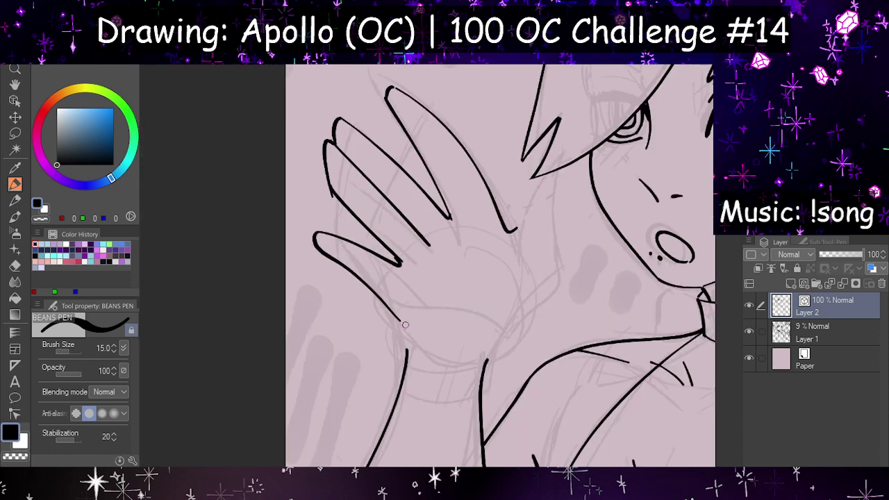
mouse_move(394, 316)
mouse_down()
mouse_move(421, 351)
mouse_move(473, 366)
mouse_up()
key(h)
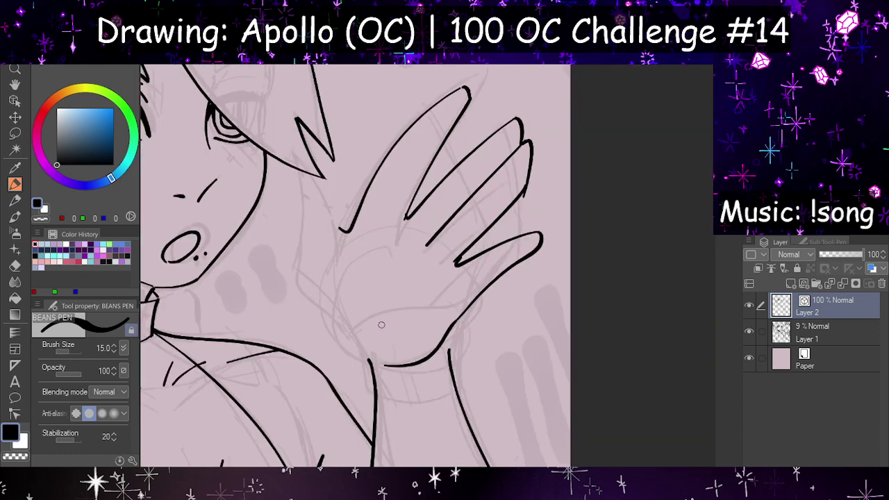
Step: Ink a curved crease across the lower palm, redoing the stroke once and checking it in the mirrored view
drag(361, 330, 448, 277)
key(h)
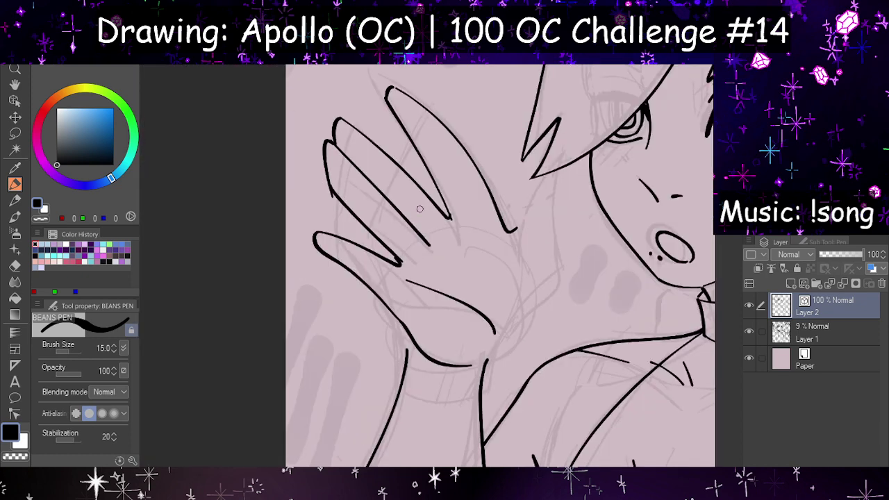
key(h)
key(ctrl+z)
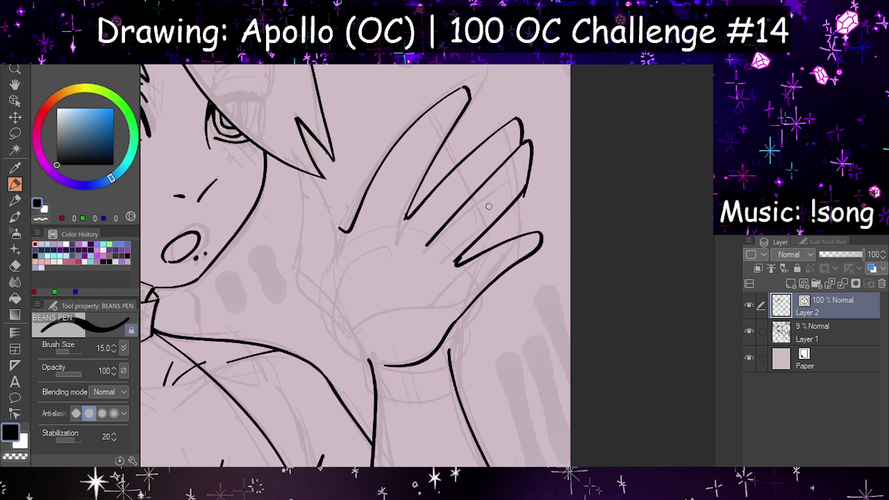
drag(361, 330, 448, 278)
key(h)
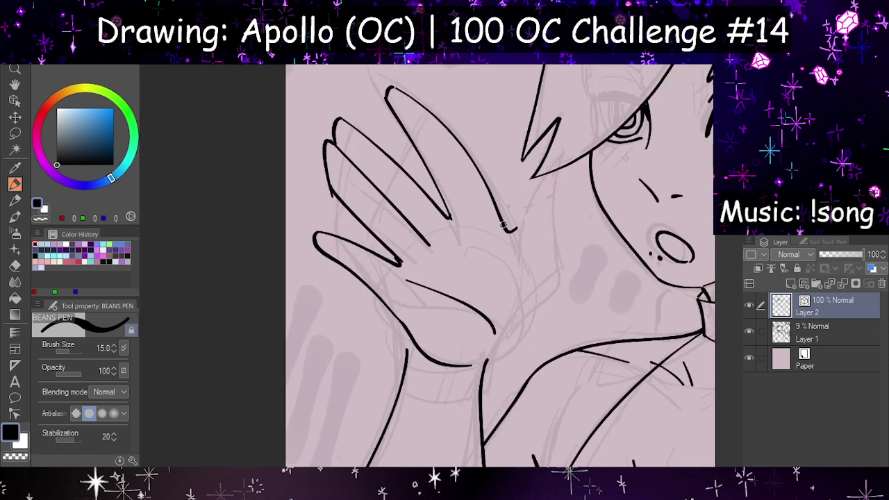
Step: Extend the index finger's base into a hooked thumb web and erase the leftover stub beside it
drag(505, 225, 521, 255)
key(h)
key(h)
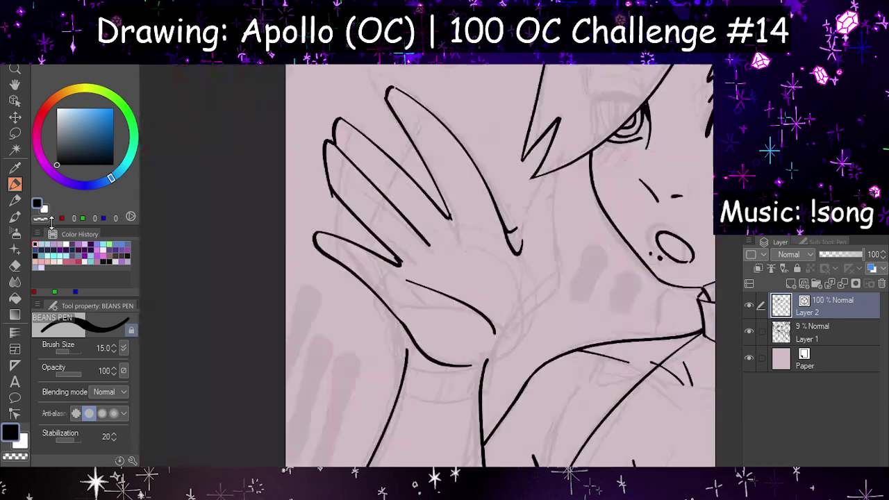
click(15, 267)
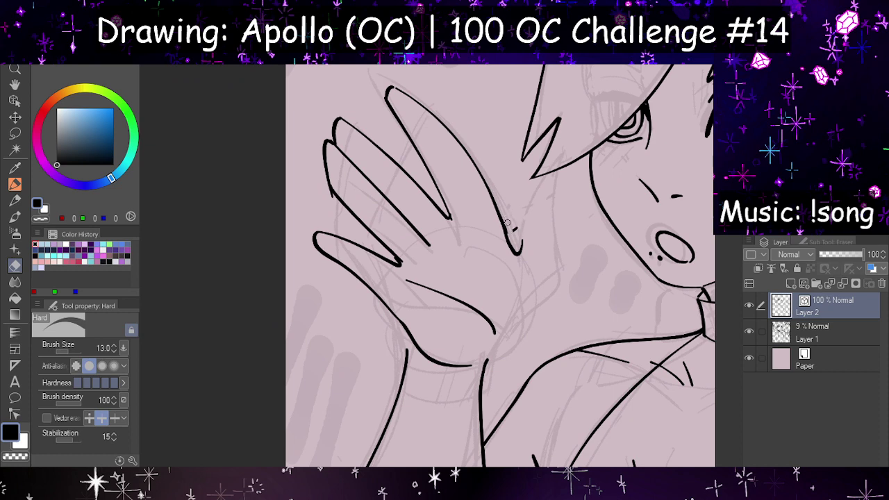
key(h)
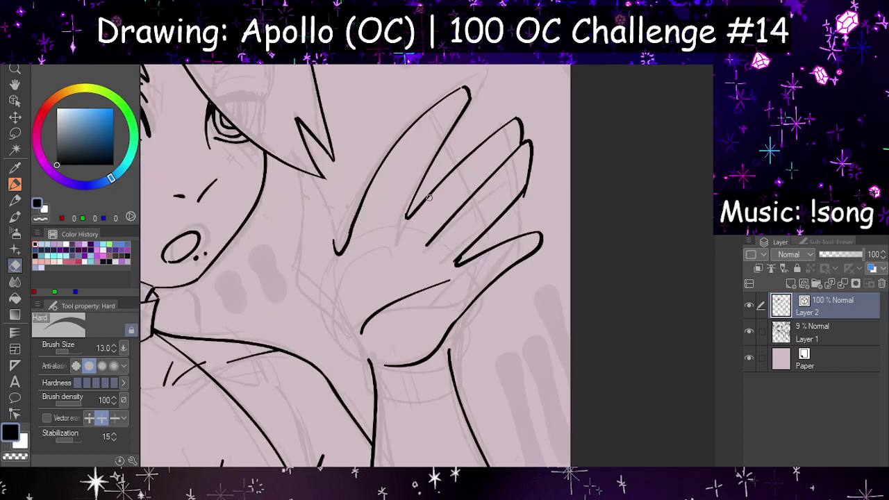
Step: Clean up the ring and little finger joins with the eraser and thin the index finger's lower contour
key(h)
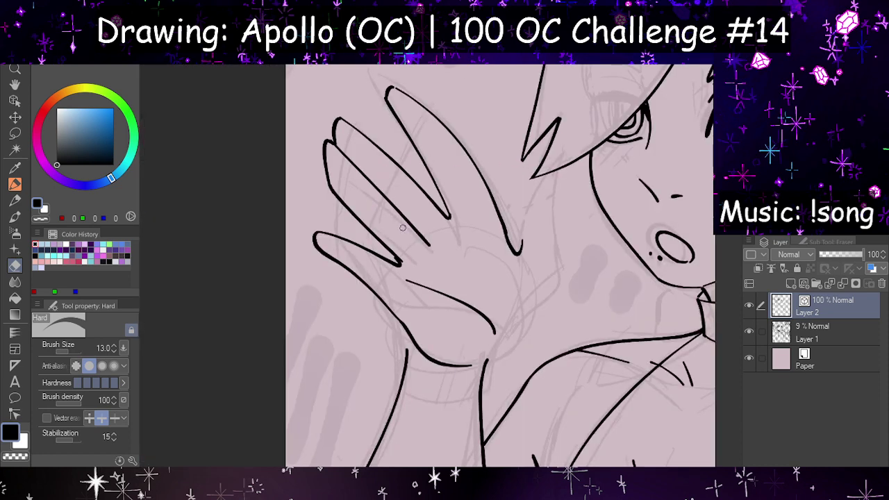
drag(395, 250, 404, 261)
key(h)
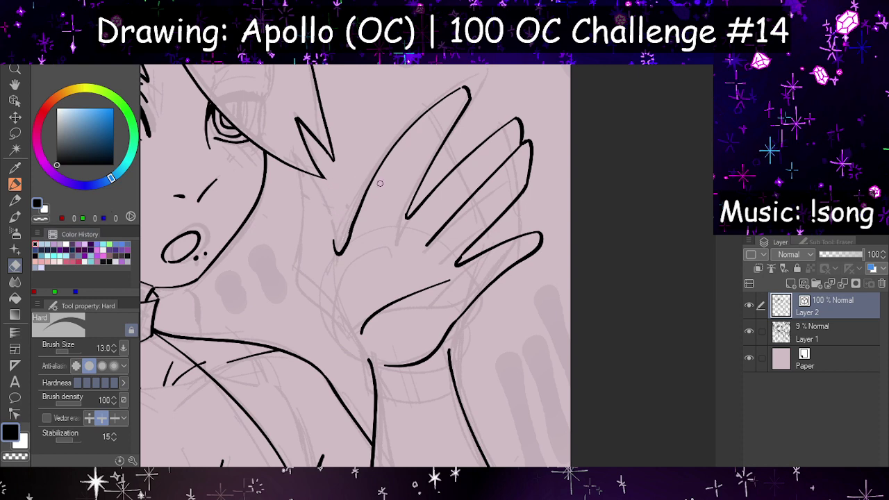
key(h)
key(h)
drag(345, 236, 369, 184)
Step: Ink the thumb's inner contour from the tip to the web and its outer contour down toward the wrist
key(p)
mouse_move(285, 178)
mouse_down()
mouse_move(319, 199)
mouse_move(333, 250)
mouse_up()
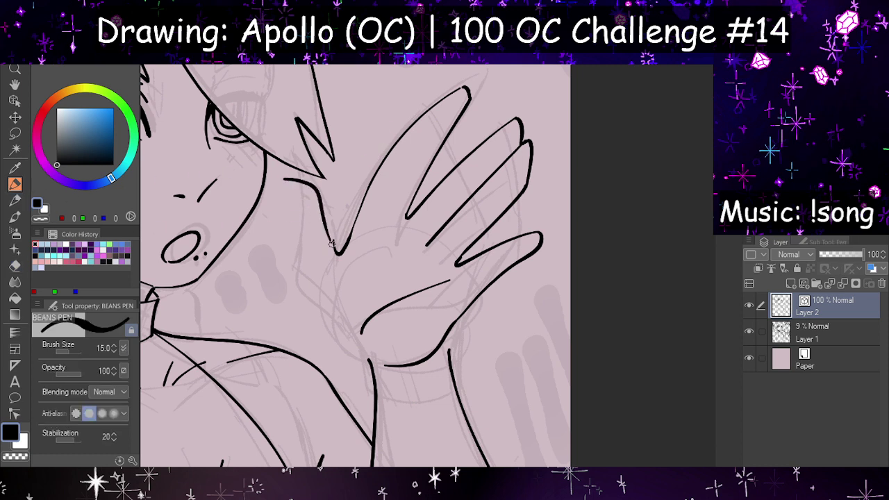
key(ctrl+z)
drag(284, 180, 334, 253)
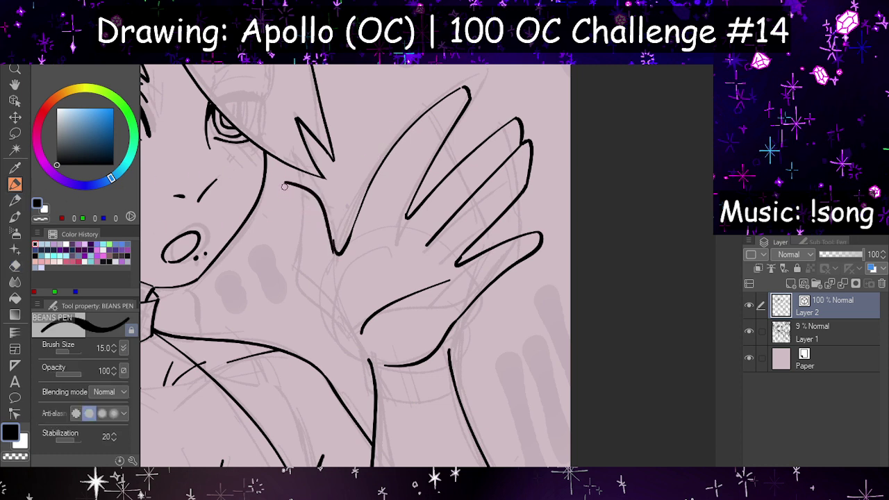
mouse_move(285, 186)
mouse_down()
mouse_move(306, 295)
mouse_move(343, 323)
mouse_move(321, 315)
mouse_move(340, 325)
mouse_up()
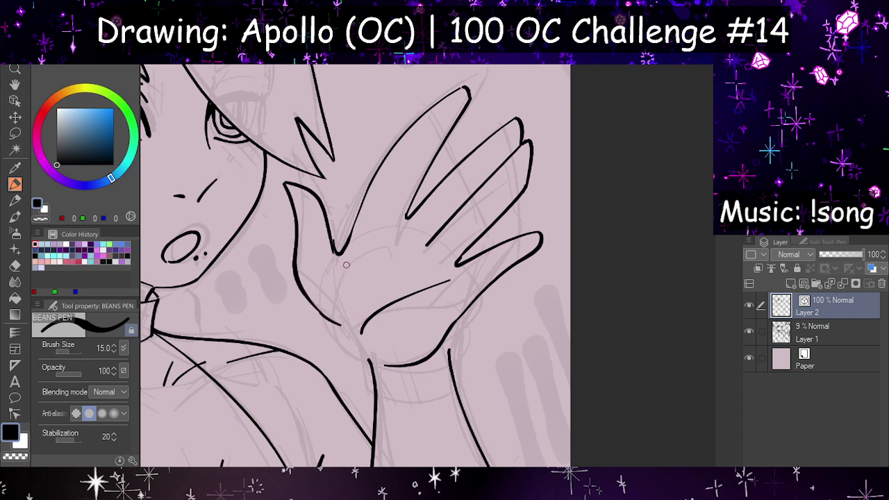
Step: Ink a short curved crease at the thumb's base, redoing it until it follows the thumb mound
mouse_move(346, 262)
mouse_down()
mouse_move(358, 312)
mouse_move(346, 282)
mouse_up()
key(ctrl+z)
key(ctrl+z)
drag(337, 252, 357, 313)
key(ctrl+z)
drag(343, 258, 358, 307)
Step: Try a crease across the middle of the palm and compare it in the mirrored view
drag(412, 262, 434, 278)
key(ctrl+z)
mouse_move(373, 244)
mouse_down()
mouse_move(443, 285)
mouse_move(431, 280)
mouse_move(487, 239)
mouse_up()
key(ctrl+z)
key(h)
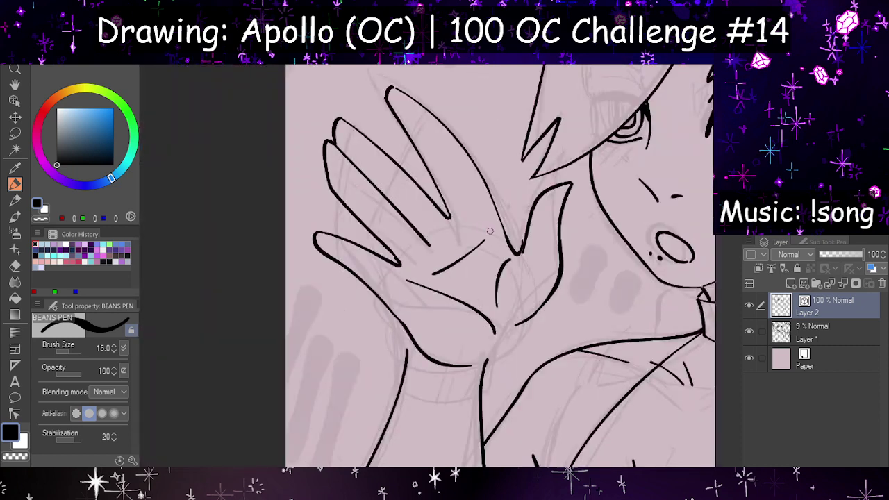
key(h)
key(h)
key(h)
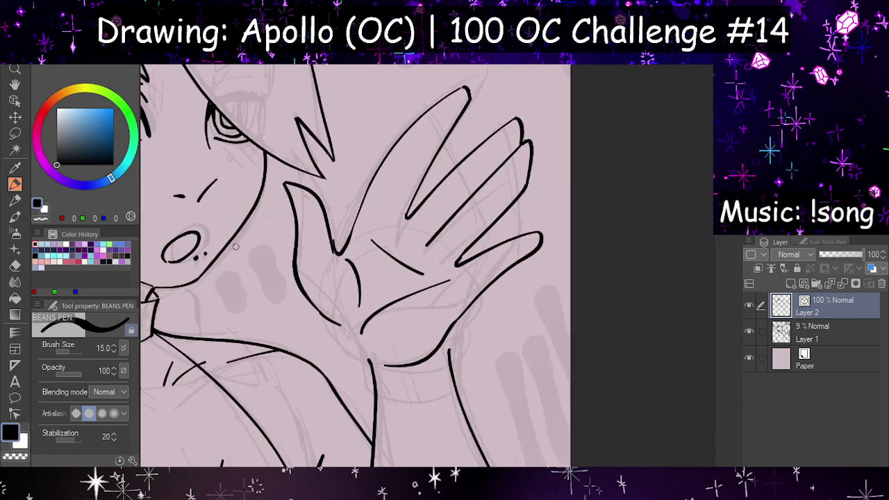
Step: Erase the excess line at the thumb web and trim the lower end of the thumb's outer contour
click(15, 265)
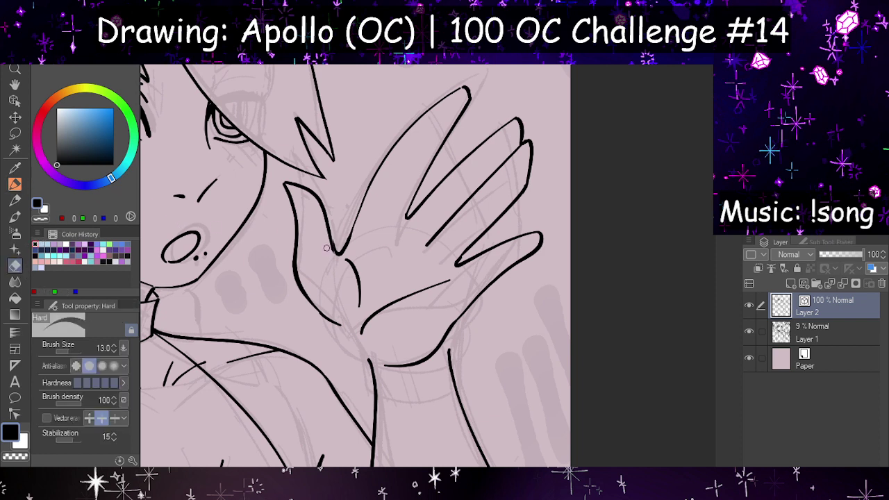
mouse_move(322, 306)
mouse_down()
mouse_move(348, 332)
mouse_move(317, 318)
mouse_up()
Step: Lasso the whole inked hand and shift it slightly up and away from the face, checking it in the mirrored view
click(15, 133)
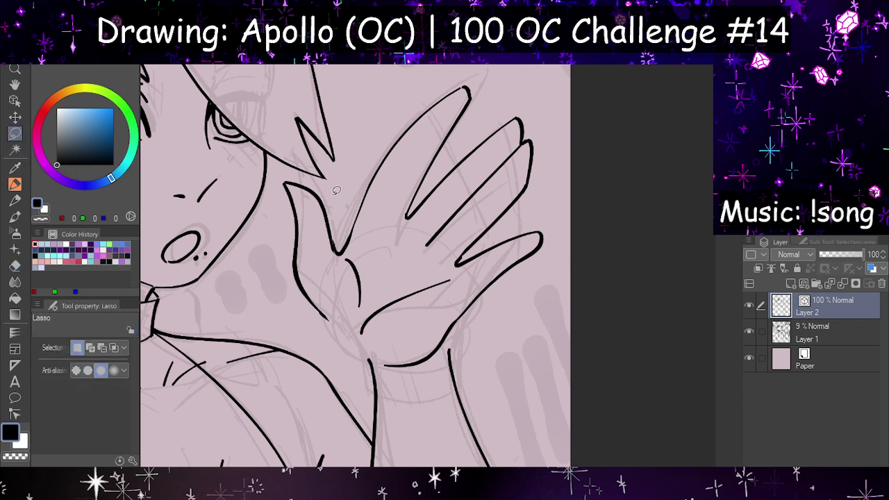
mouse_move(336, 190)
mouse_down()
mouse_move(306, 177)
mouse_move(278, 179)
mouse_move(324, 350)
mouse_move(376, 338)
mouse_move(380, 362)
mouse_move(432, 376)
mouse_move(576, 162)
mouse_move(497, 68)
mouse_move(325, 182)
mouse_up()
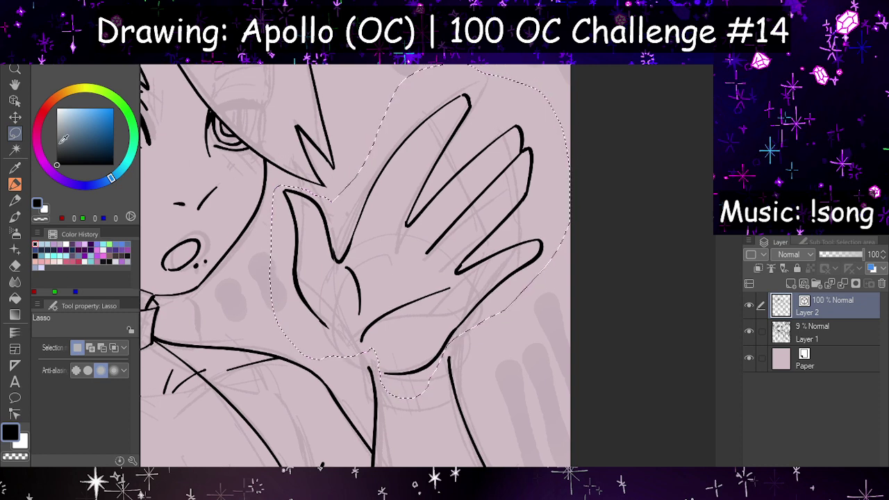
click(15, 117)
drag(415, 321, 434, 310)
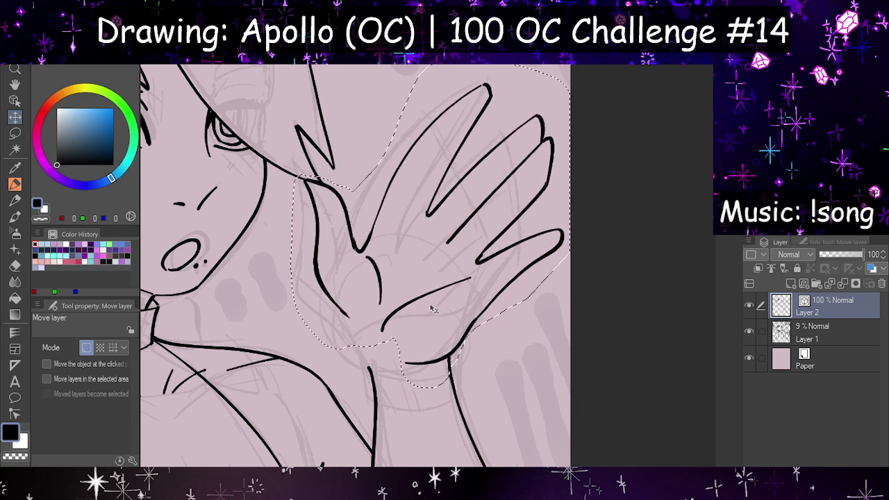
key(h)
scroll(382, 393, down, 1)
key(h)
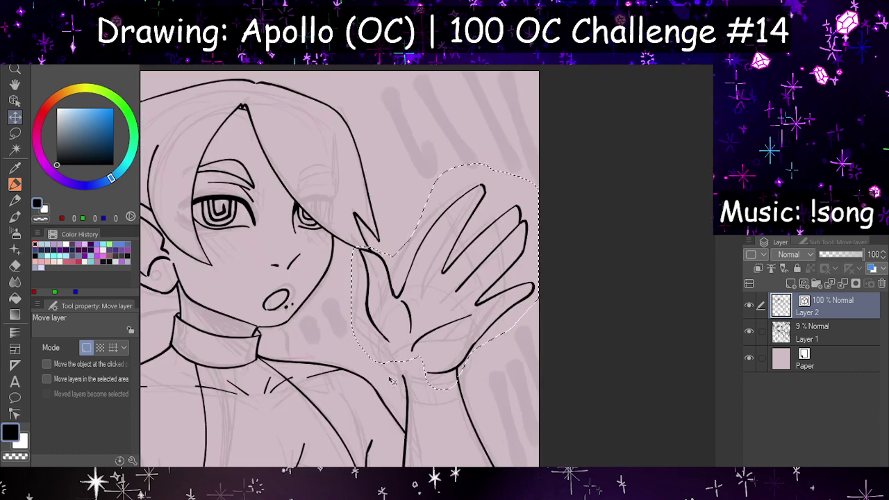
Step: Nudge the selected hand slightly down onto the wrist, check it against the whole figure, and deselect it
scroll(391, 379, down, 3)
scroll(406, 378, up, 2)
drag(425, 326, 425, 331)
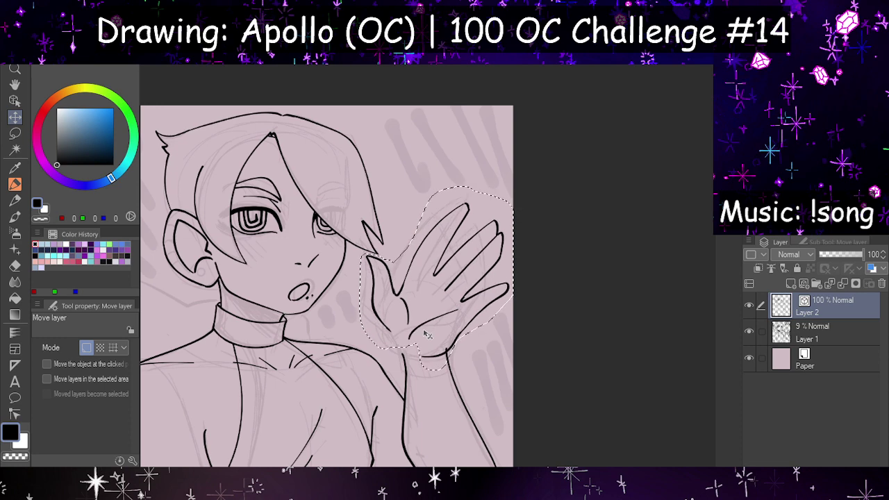
scroll(424, 323, down, 2)
scroll(400, 298, up, 1)
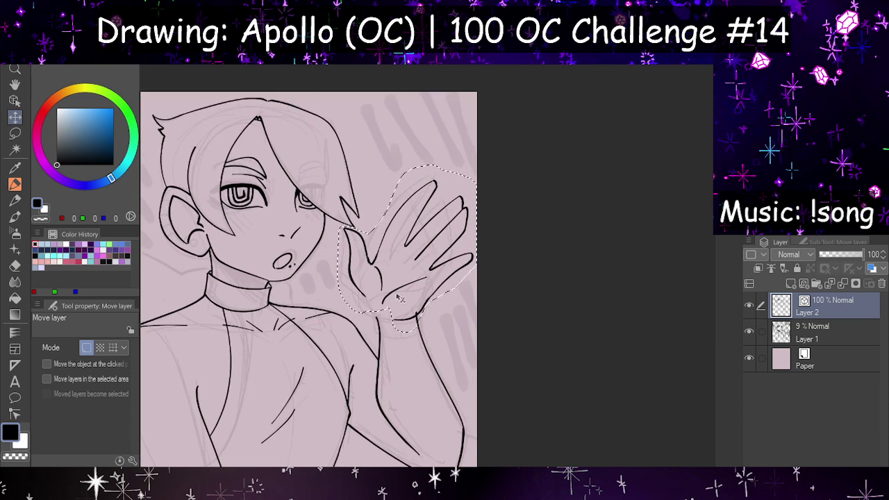
scroll(399, 297, up, 2)
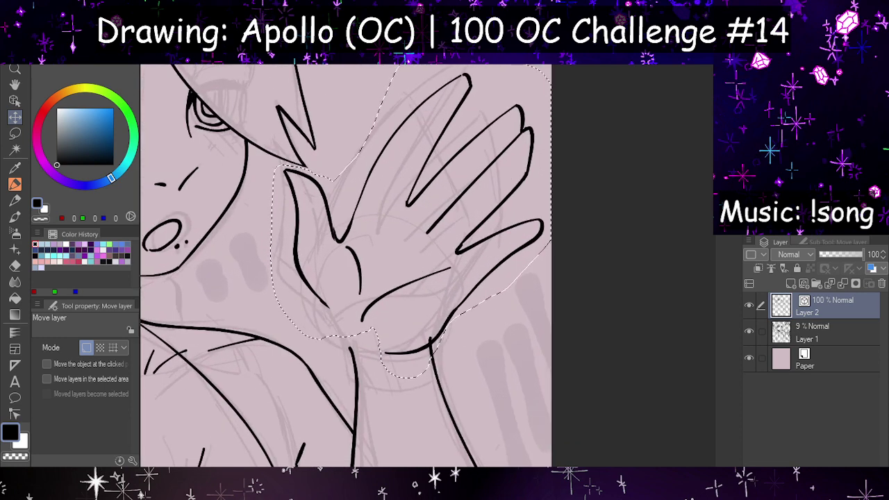
key(ctrl+d)
Step: Erase the tip of the outer wrist line that overlaps the palm's lower corner, working in the mirrored view
scroll(398, 301, up, 2)
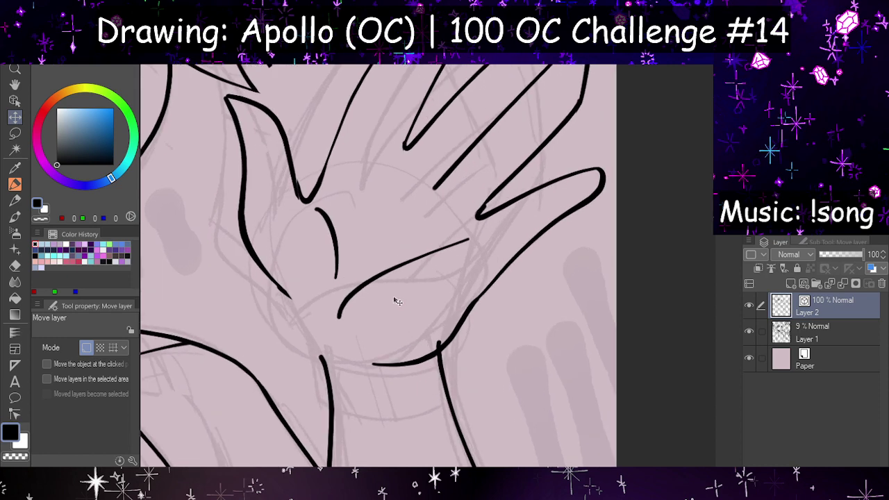
click(15, 264)
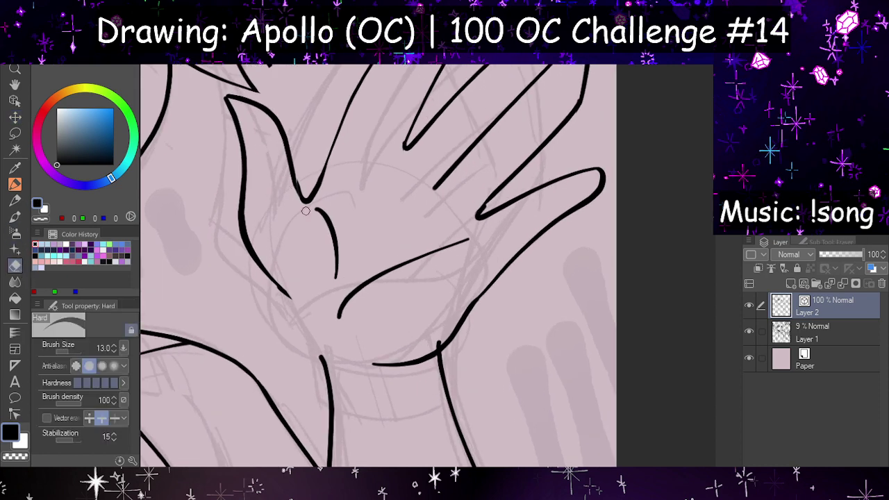
key(h)
drag(421, 336, 417, 343)
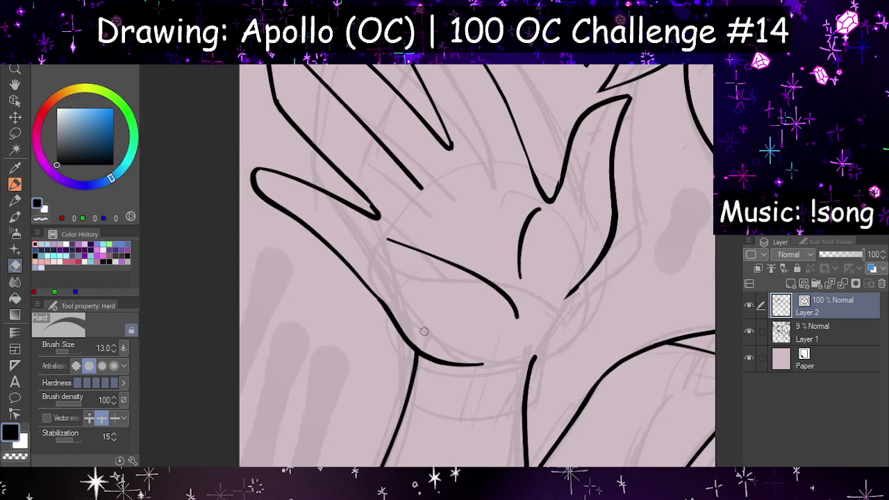
key(h)
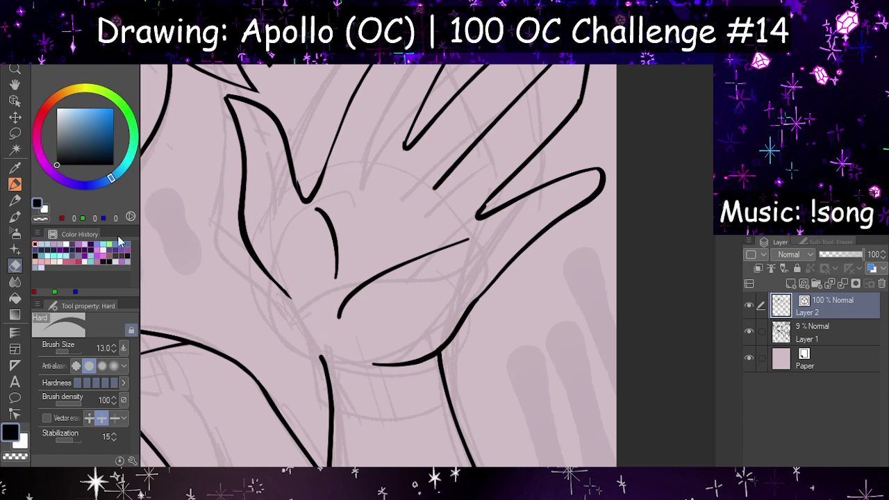
Step: Redraw the lower part of the thumb's outer contour as one smooth curve toward the wrist
key(p)
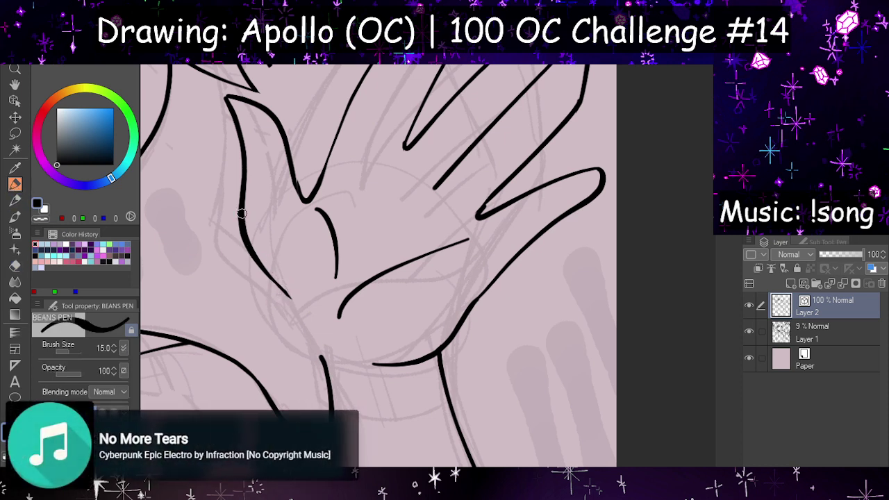
mouse_move(241, 226)
mouse_down()
mouse_move(255, 281)
mouse_move(320, 342)
mouse_up()
key(ctrl+z)
mouse_move(294, 305)
mouse_down()
mouse_move(337, 348)
mouse_move(385, 363)
mouse_up()
key(ctrl+z)
drag(243, 238, 313, 320)
Step: Erase the doubled old line along the inner side of the redrawn thumb contour
key(e)
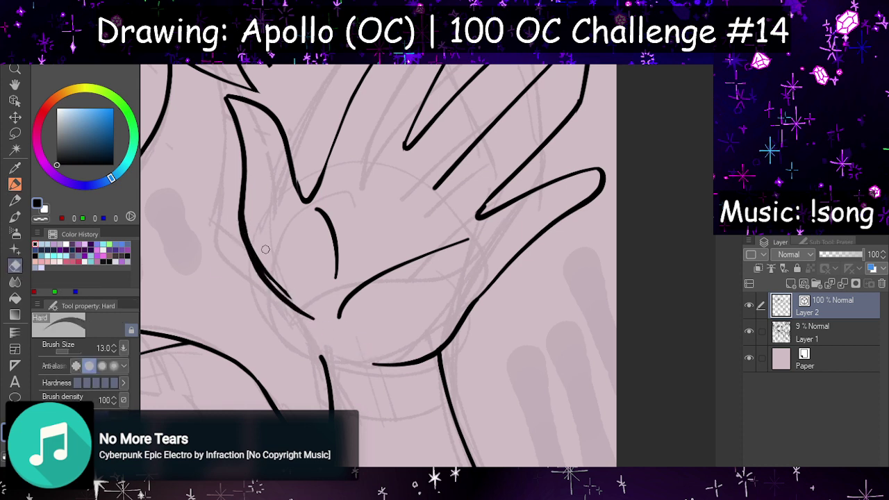
drag(250, 225, 306, 306)
key(ctrl+z)
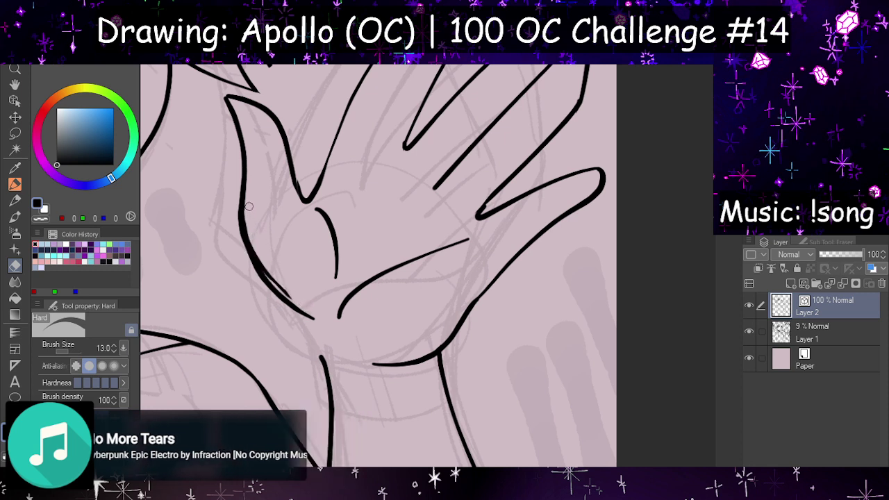
mouse_move(250, 220)
mouse_down()
mouse_move(263, 268)
mouse_move(318, 326)
mouse_up()
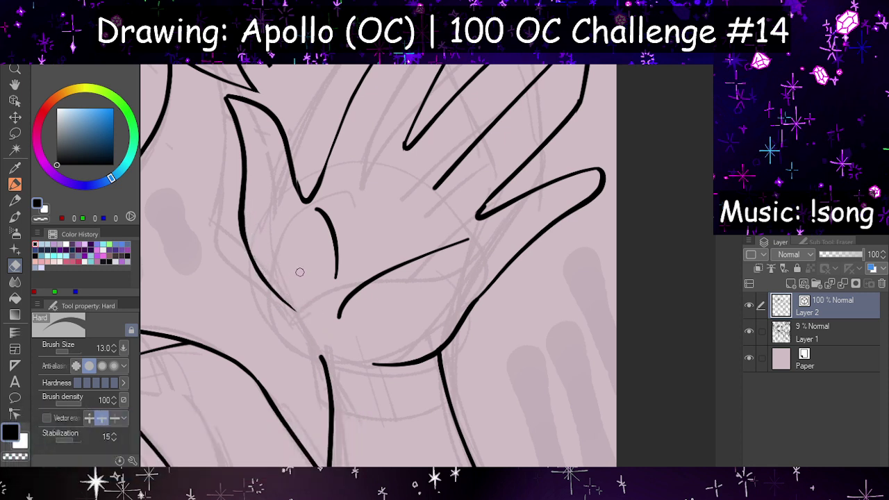
Step: Join the inner wrist line to the thumb base and extend the palm's lower edge up toward the thumb
click(14, 184)
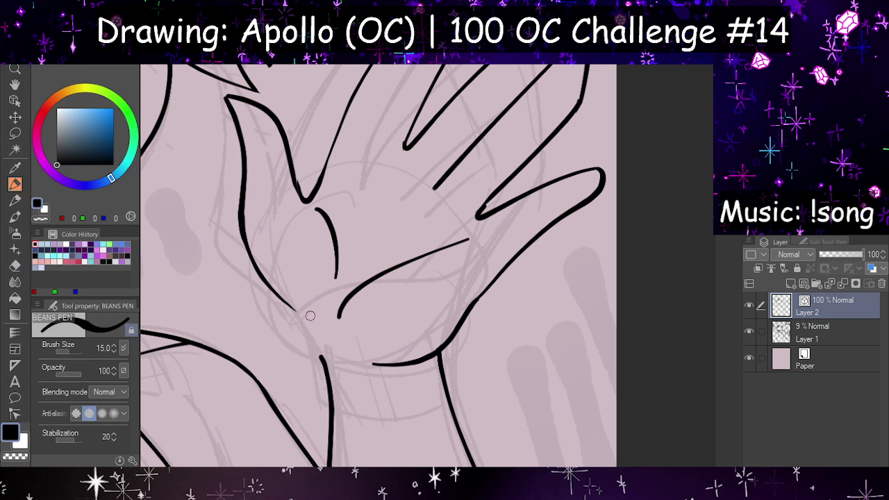
drag(293, 312, 327, 375)
key(ctrl+z)
drag(296, 314, 325, 367)
mouse_move(278, 295)
mouse_down()
mouse_move(361, 342)
mouse_move(285, 305)
mouse_move(323, 322)
mouse_up()
key(ctrl+z)
key(ctrl+z)
mouse_move(242, 225)
mouse_down()
mouse_move(315, 319)
mouse_move(384, 365)
mouse_up()
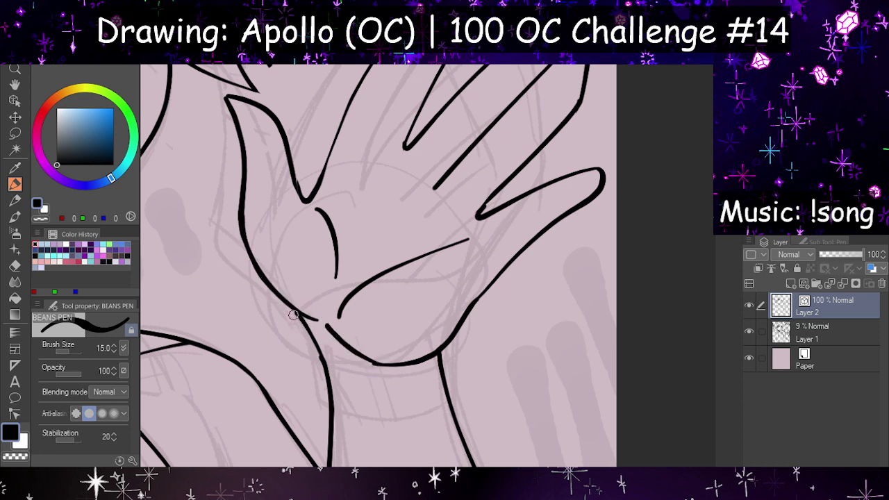
Step: Try linking strokes between the thumb base, inner wrist and palm's lower edge, comparing them in the mirrored view
drag(291, 313, 320, 417)
key(ctrl+z)
drag(300, 329, 340, 344)
key(h)
key(ctrl+z)
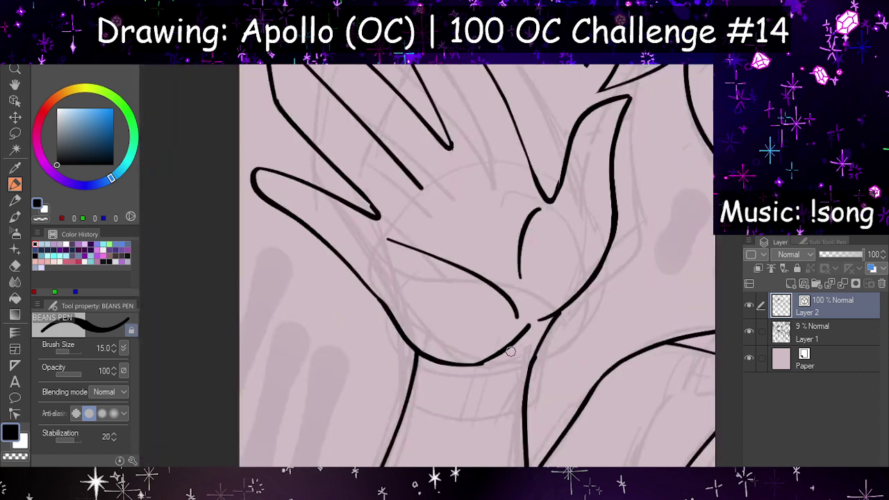
drag(506, 354, 554, 318)
key(h)
key(h)
key(ctrl+z)
Step: Redraw the heel of the palm slightly higher, erase the old curve beneath it, and compare the hand in the mirrored view
drag(361, 278, 493, 344)
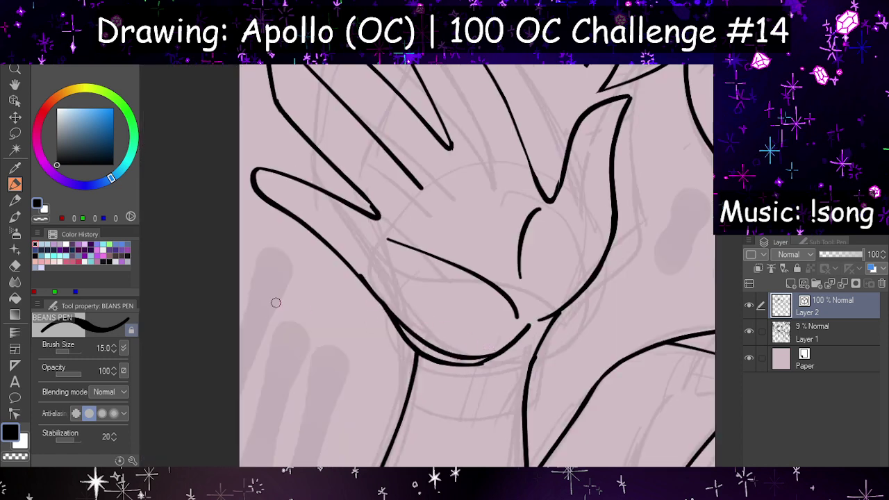
click(15, 266)
drag(375, 314, 421, 351)
mouse_move(376, 310)
mouse_down()
mouse_move(428, 355)
mouse_move(387, 323)
mouse_move(407, 344)
mouse_move(472, 369)
mouse_move(462, 365)
mouse_move(501, 365)
mouse_up()
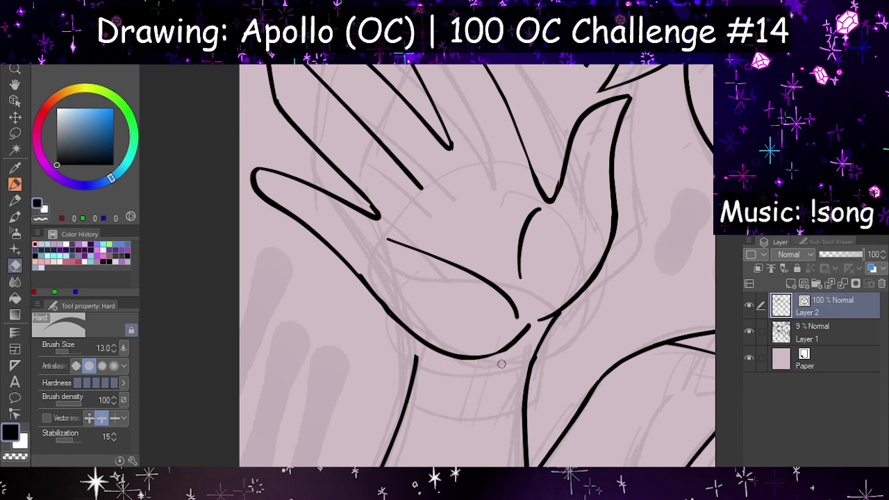
key(h)
key(h)
key(h)
key(h)
key(h)
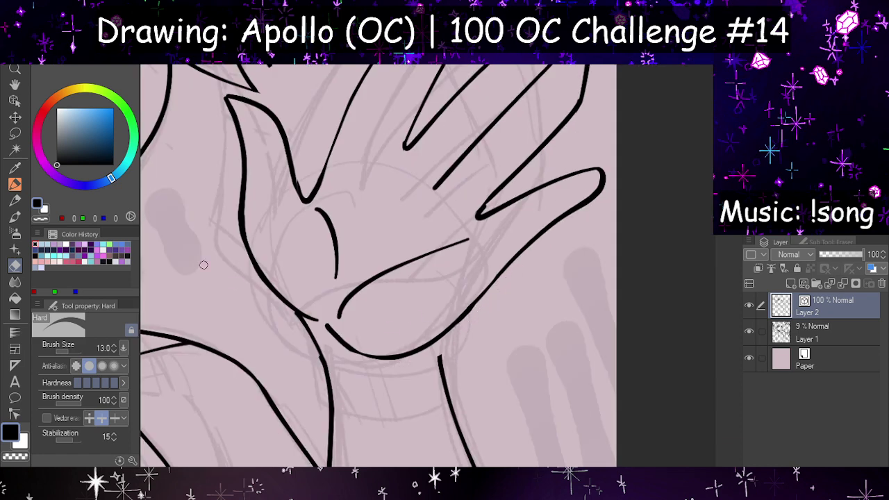
Step: Extend the outer wrist line up to the new lower edge of the palm
key(p)
key(h)
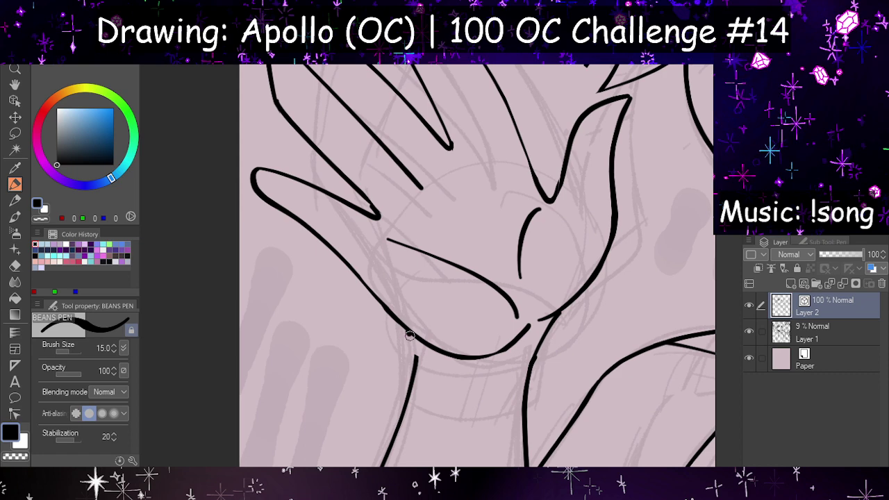
key(h)
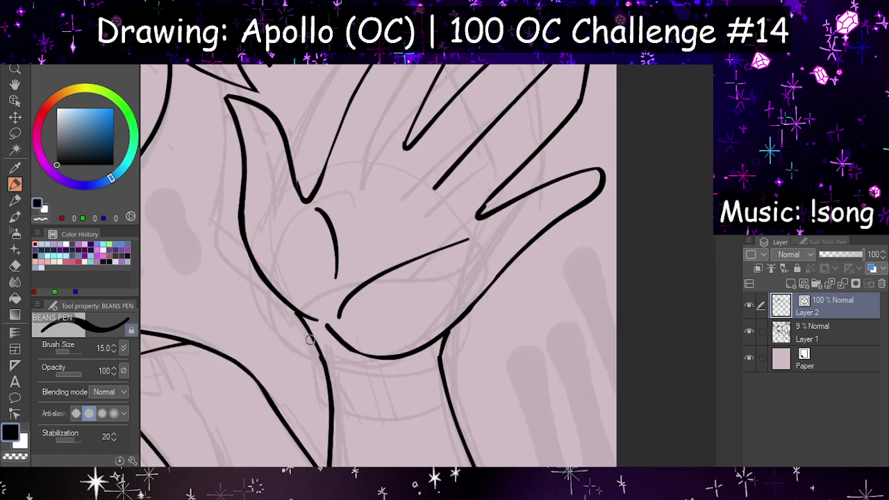
Step: Try a wrist cuff with a curved upper edge under the palm and flared sides, checking it in the mirrored view
drag(310, 339, 328, 416)
key(ctrl+z)
mouse_move(307, 329)
mouse_down()
mouse_move(343, 364)
mouse_move(436, 331)
mouse_up()
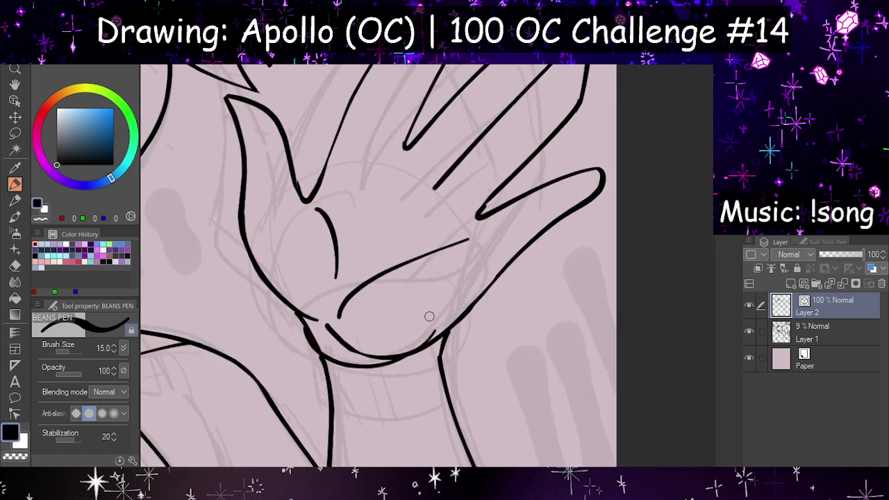
key(ctrl+z)
mouse_move(317, 350)
mouse_down()
mouse_move(472, 335)
mouse_move(451, 409)
mouse_up()
key(h)
key(ctrl+z)
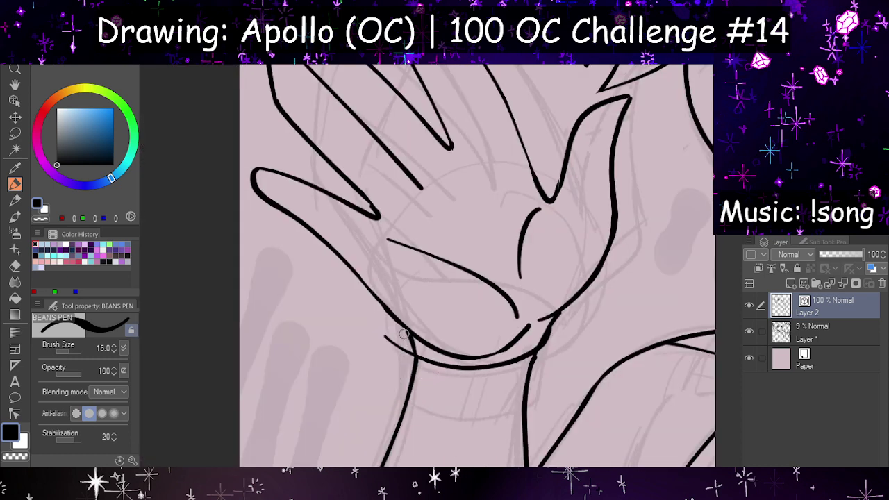
mouse_move(401, 328)
mouse_down()
mouse_move(380, 344)
mouse_move(387, 415)
mouse_move(417, 426)
mouse_move(519, 401)
mouse_up()
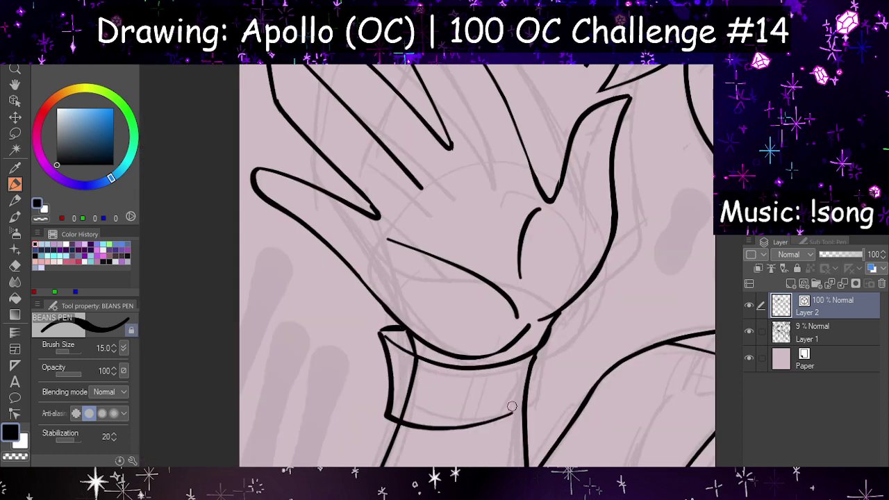
key(h)
key(ctrl+z)
key(ctrl+z)
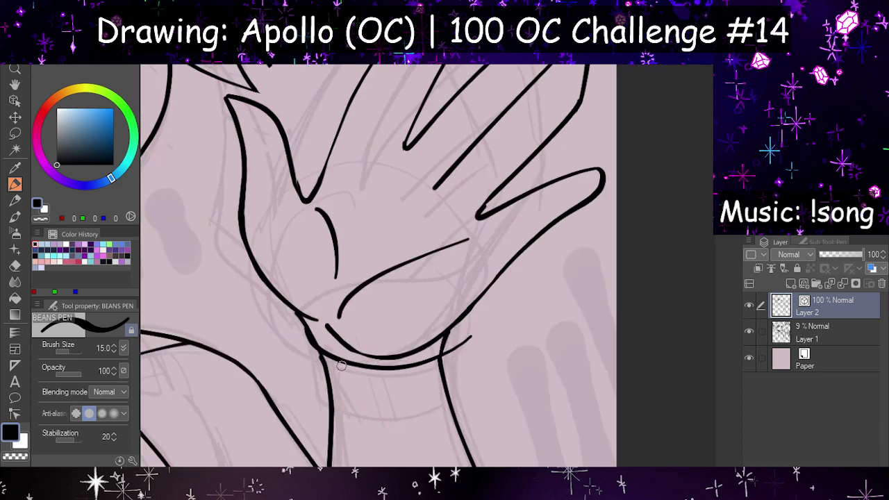
key(ctrl+z)
Step: Draw a fitted cuff around the wrist with two sides, a curved lower edge and a short upper edge by the thumb
mouse_move(297, 318)
mouse_down()
mouse_move(320, 419)
mouse_move(415, 418)
mouse_move(459, 401)
mouse_up()
key(ctrl+z)
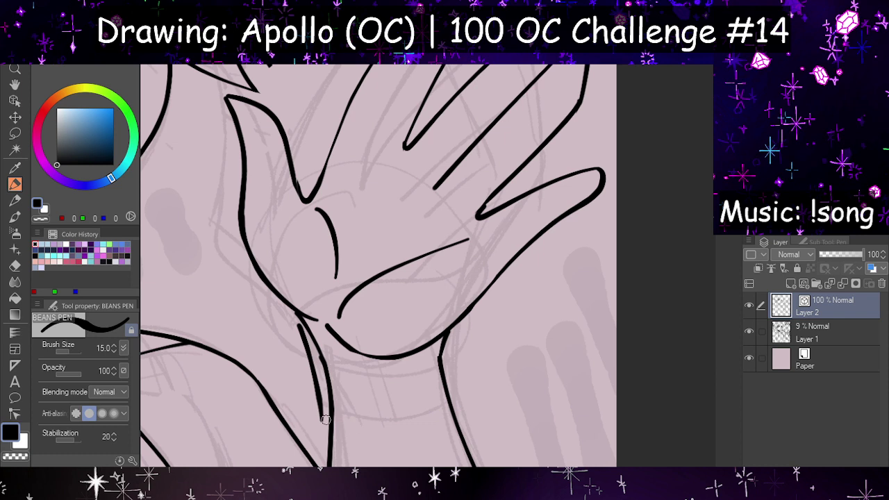
mouse_move(321, 418)
mouse_down()
mouse_move(422, 430)
mouse_move(472, 411)
mouse_move(461, 412)
mouse_move(452, 332)
mouse_up()
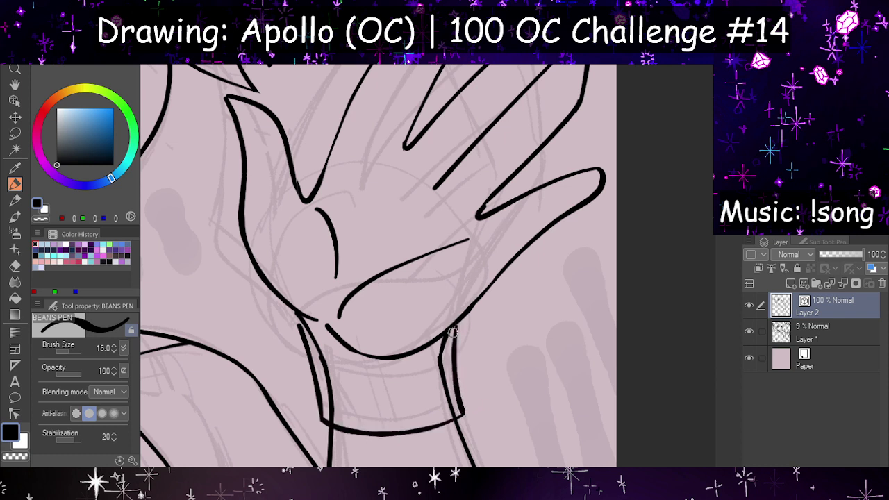
drag(303, 323, 347, 353)
Step: Erase the wrist lines inside the cuff with the vector eraser, turn vector erasing off, and check the whole figure in the mirrored view
click(14, 265)
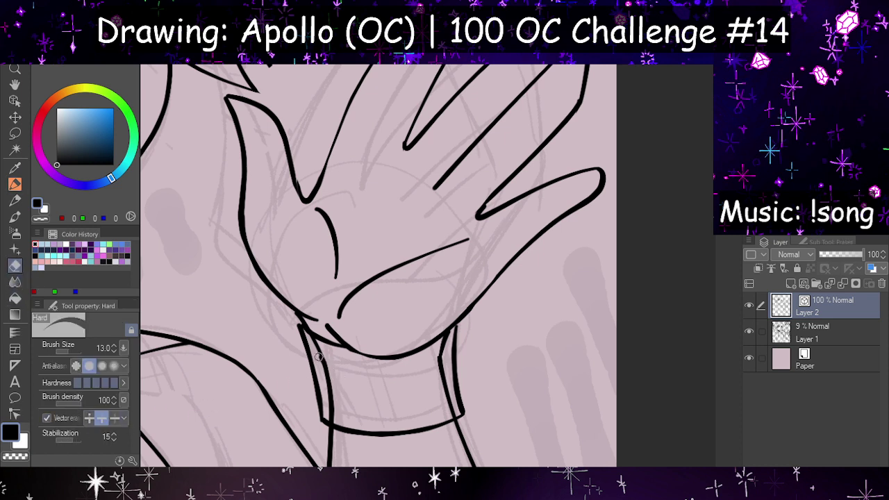
drag(318, 356, 330, 407)
mouse_move(446, 365)
mouse_down()
mouse_move(442, 351)
mouse_move(448, 374)
mouse_move(452, 328)
mouse_move(448, 336)
mouse_up()
key(ctrl+z)
click(47, 419)
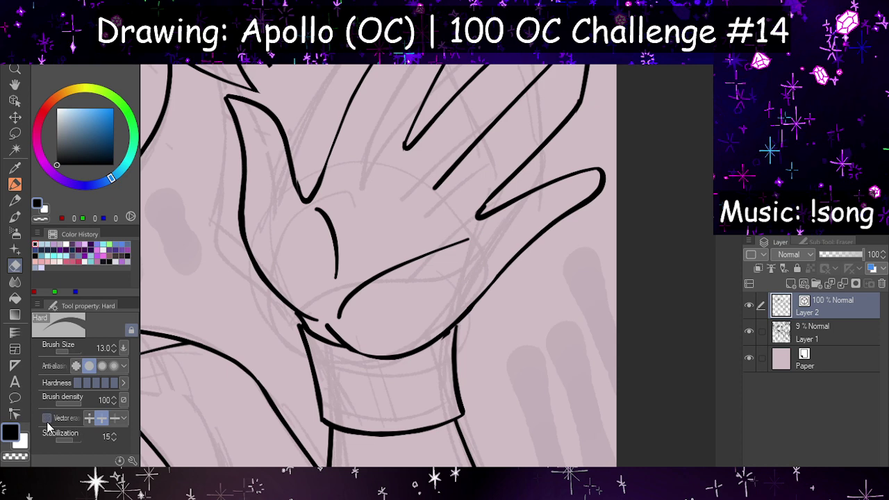
key(h)
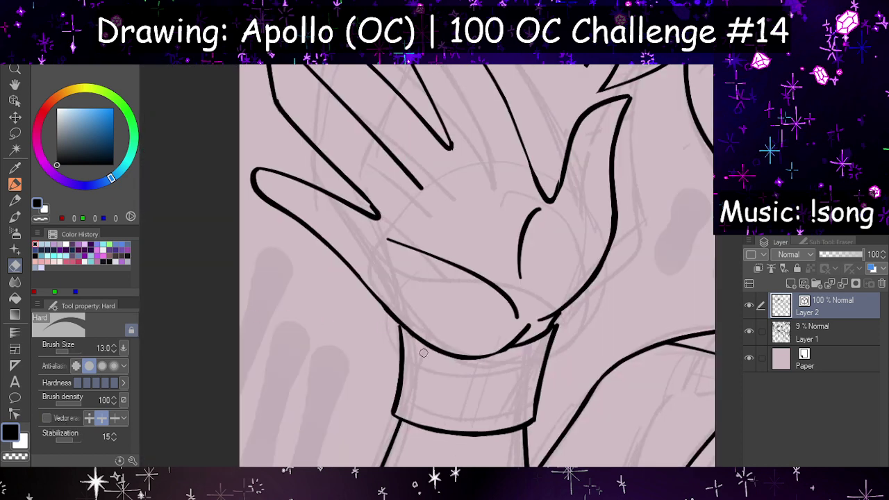
key(h)
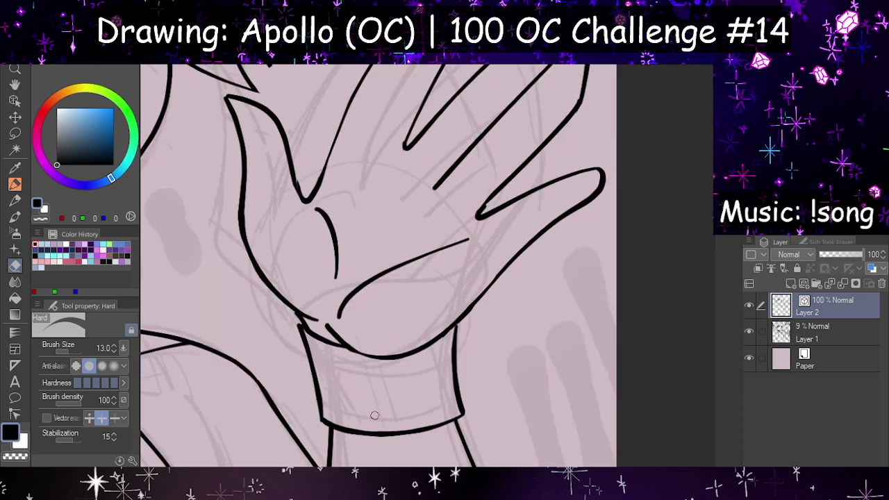
scroll(529, 296, down, 3)
key(h)
scroll(499, 348, down, 1)
key(h)
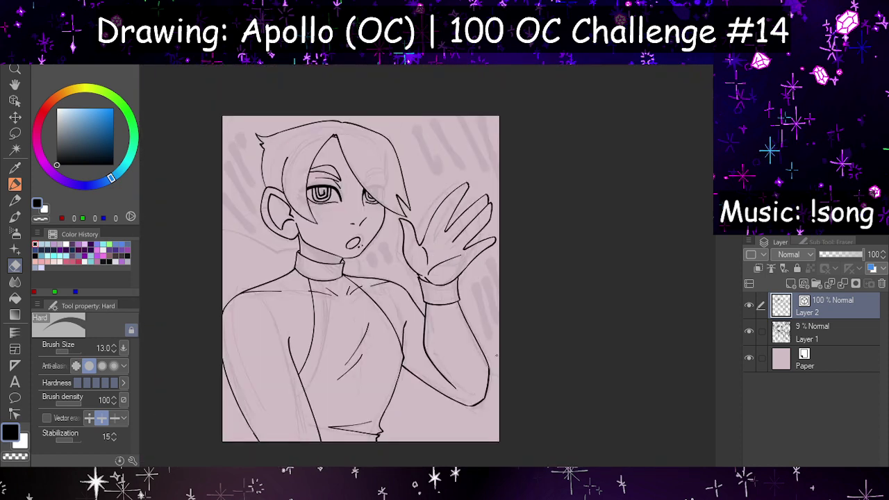
Step: Add a new vector layer above the line art, hide the Layer 1 sketch, and make the new layer active
scroll(334, 184, up, 4)
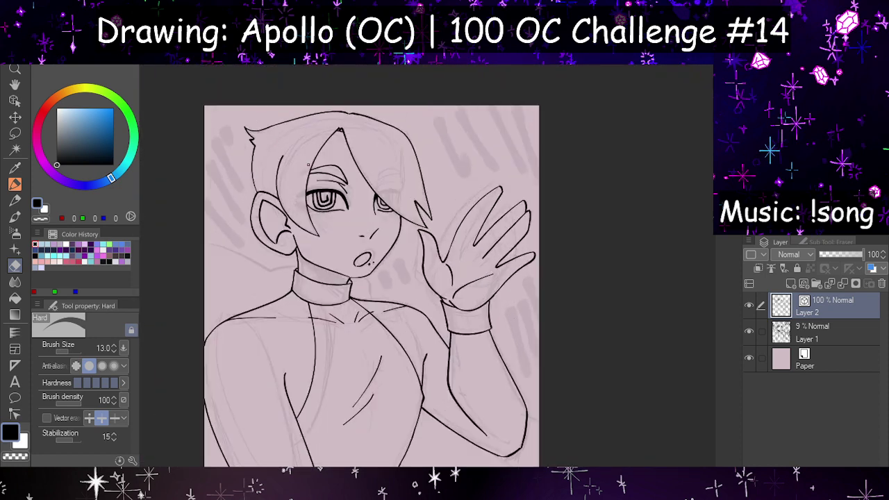
scroll(353, 196, up, 1)
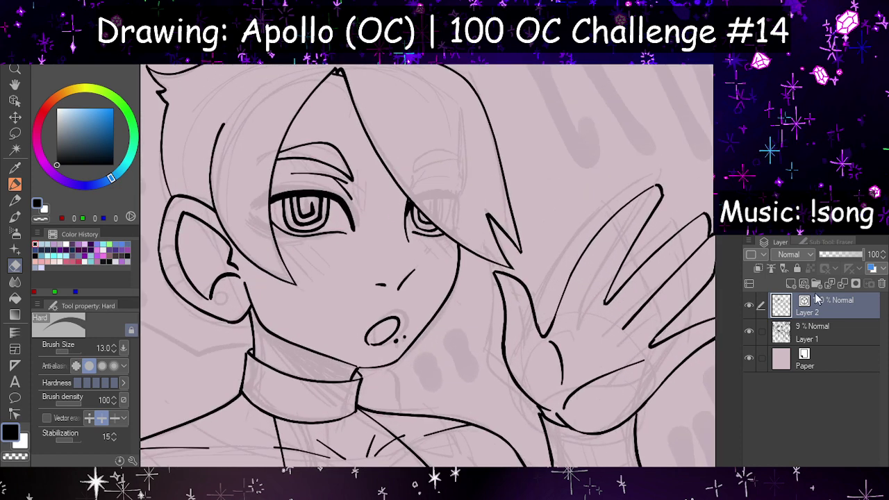
click(804, 283)
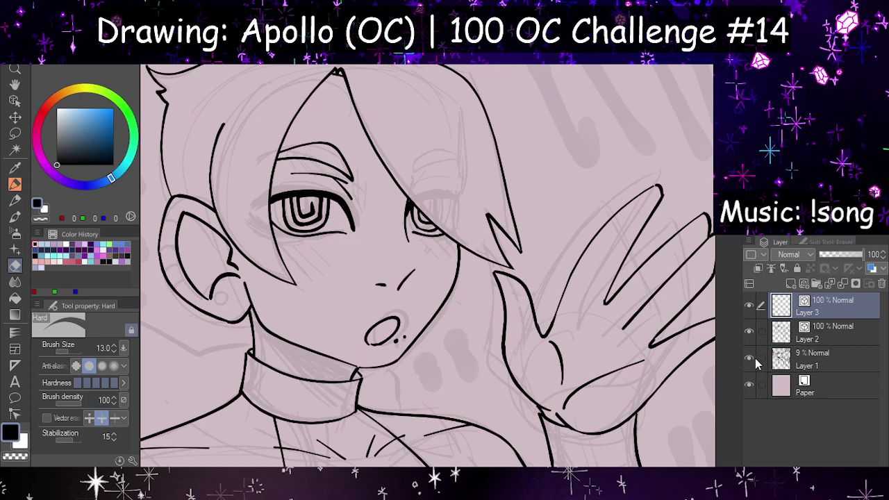
click(749, 358)
click(782, 335)
scroll(264, 234, up, 2)
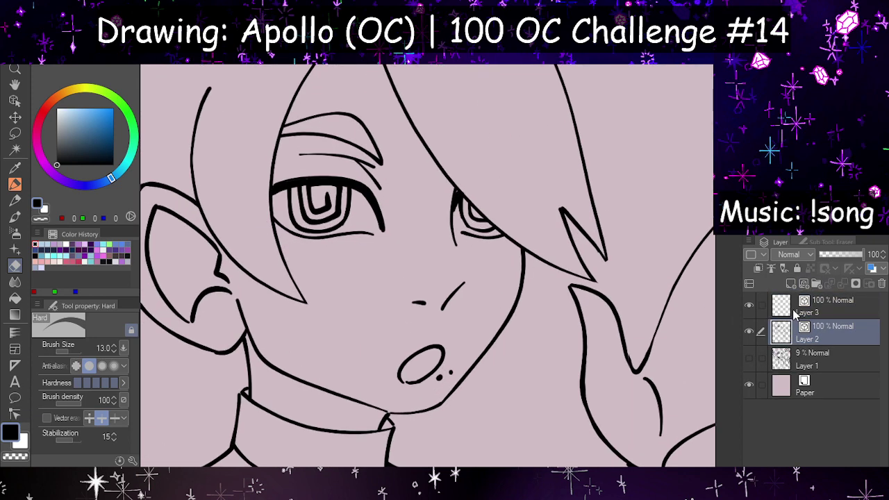
click(793, 313)
Step: Ink short diagonal blush strokes under both eyes with the pen and compare them in the mirrored view
click(14, 186)
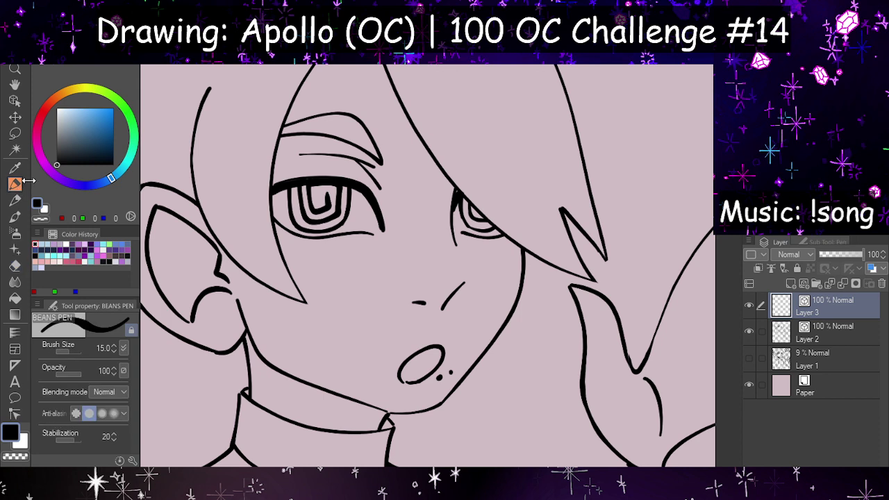
drag(264, 228, 323, 292)
key(ctrl+z)
drag(263, 230, 318, 285)
mouse_move(290, 237)
mouse_down()
mouse_move(326, 272)
mouse_move(364, 283)
mouse_up()
drag(466, 241, 496, 272)
mouse_move(486, 241)
mouse_down()
mouse_move(512, 265)
mouse_move(520, 260)
mouse_up()
key(h)
key(h)
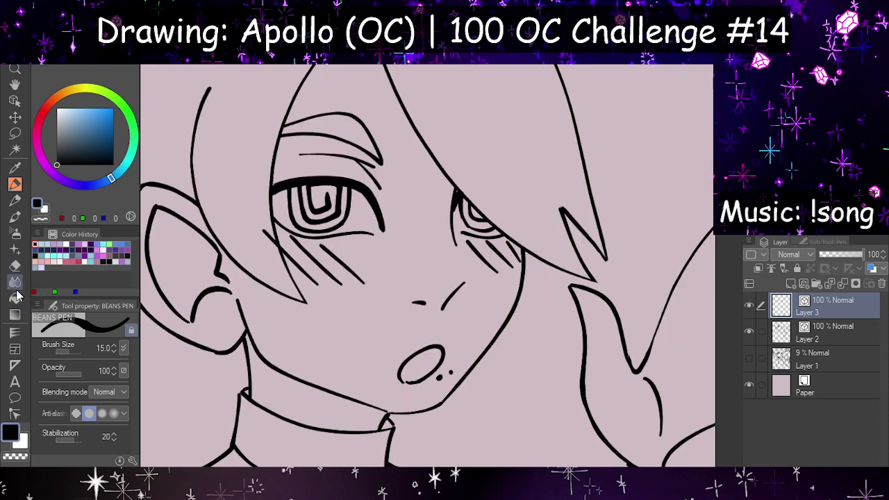
Step: Turn on vector erasing, remove the blush stroke portion overlapping the hair strand, and check the whole mirrored figure
click(15, 265)
click(47, 417)
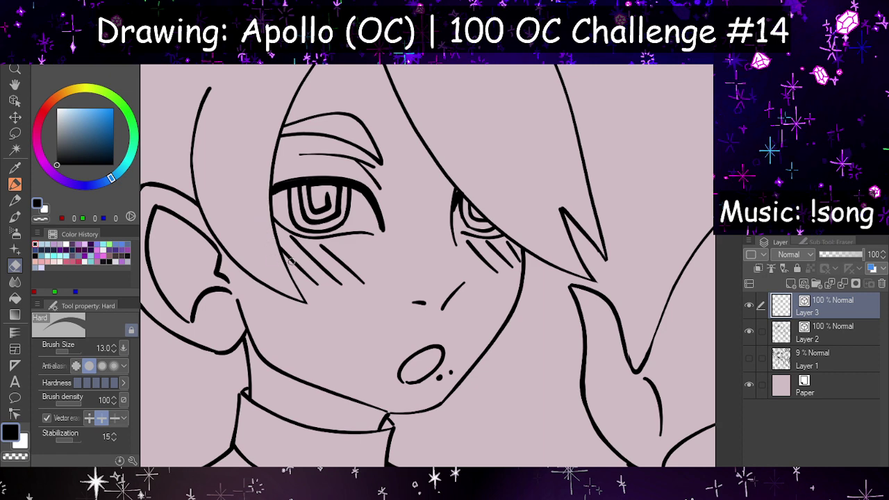
scroll(291, 260, down, 5)
key(h)
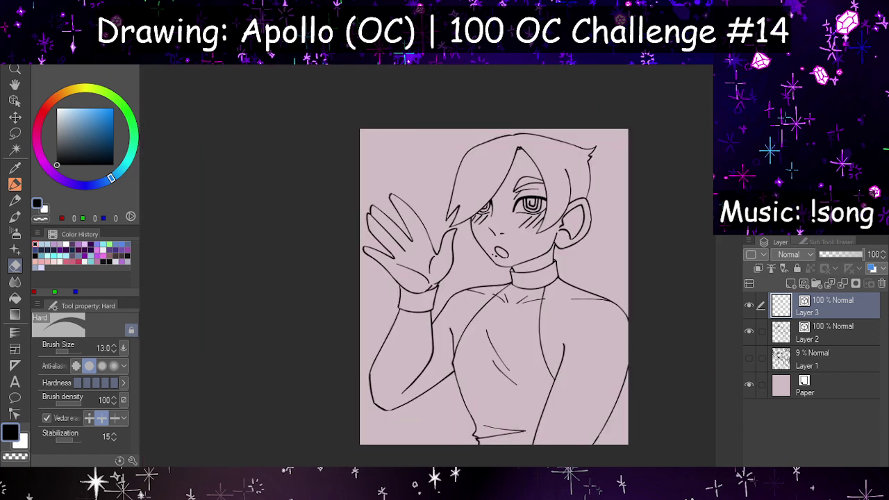
Step: Lower Layer 3's opacity to 53% and add a new raster layer clipped to it
click(844, 257)
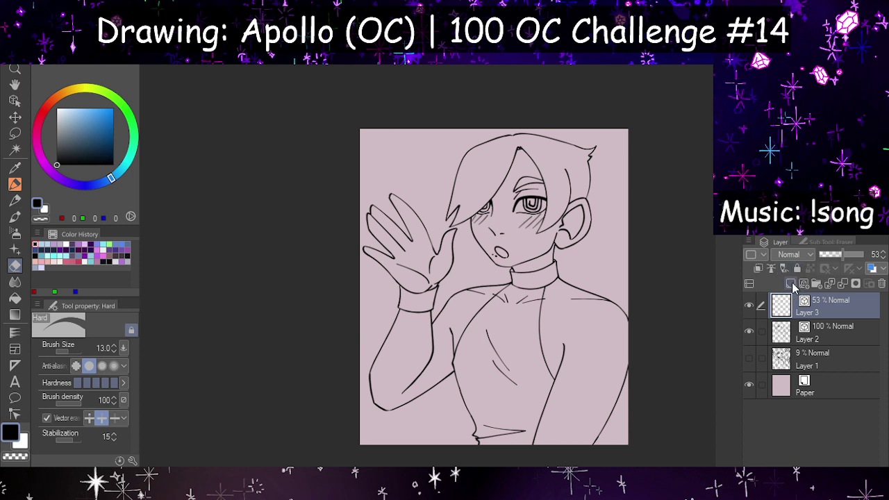
click(792, 284)
click(759, 269)
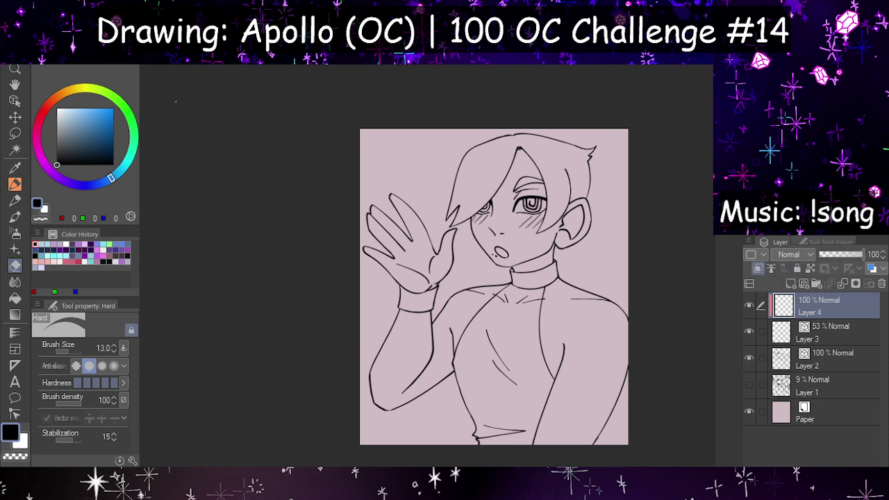
Step: Recolour the blush strokes red (RGB 225, 86, 92) by painting across the clipped layer with the G-pen at size 2000
click(41, 113)
click(93, 115)
click(14, 185)
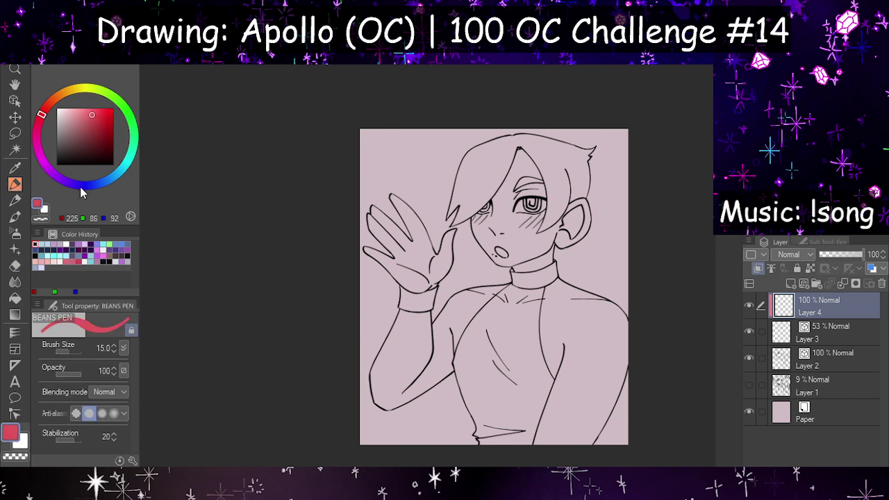
click(823, 242)
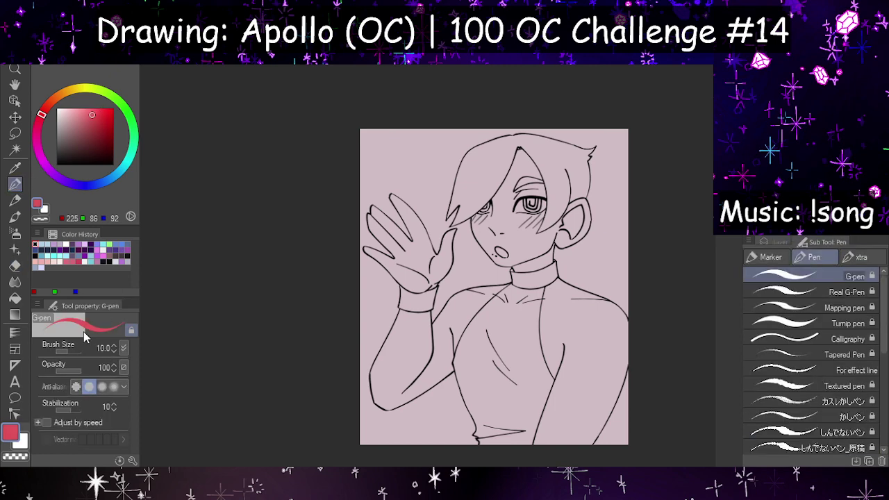
drag(76, 352, 87, 353)
mouse_move(361, 275)
mouse_down()
mouse_move(423, 251)
mouse_move(673, 243)
mouse_up()
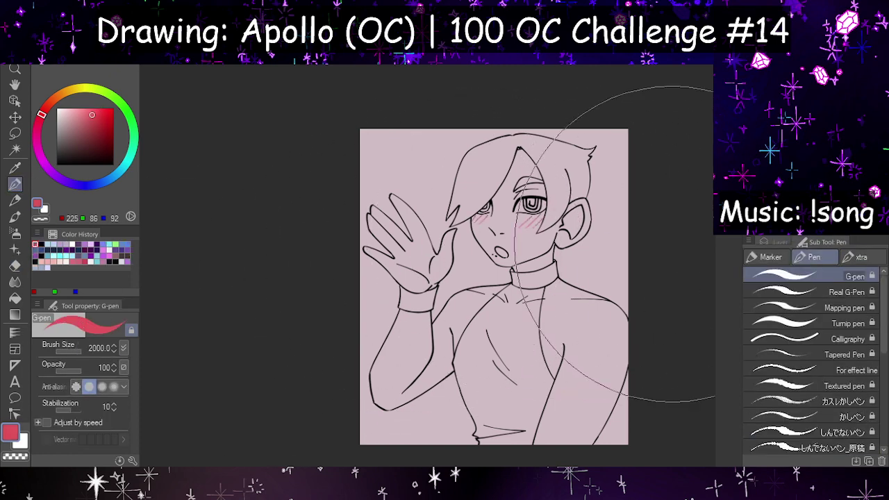
Step: Mirror the canvas view and set the blending mode of the blush layer, Layer 3, to Multiply
click(776, 241)
key(h)
click(799, 329)
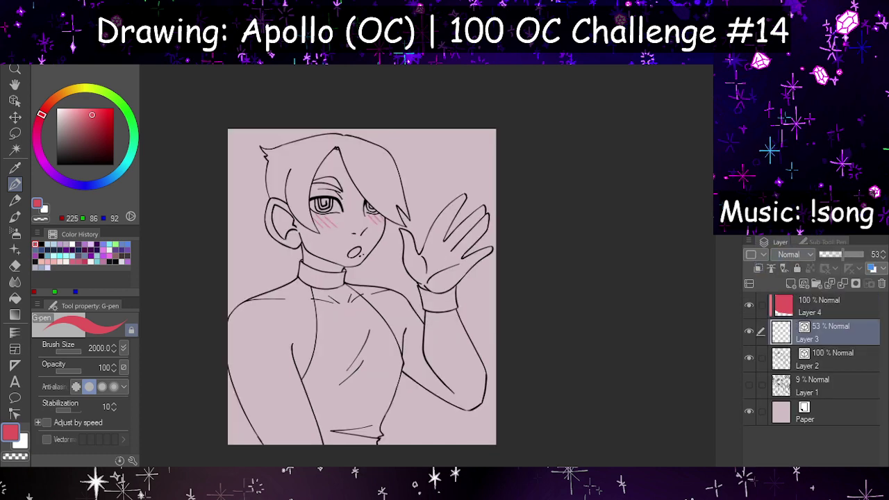
click(796, 279)
Step: Group Layer 2, Layer 3 and Layer 4 in a new folder and collapse it
click(811, 355)
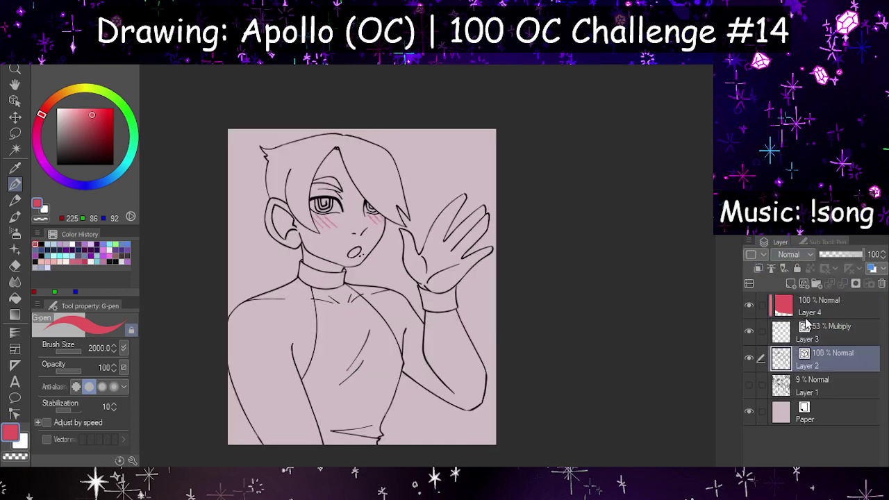
click(819, 285)
drag(795, 378, 828, 370)
drag(813, 314, 824, 348)
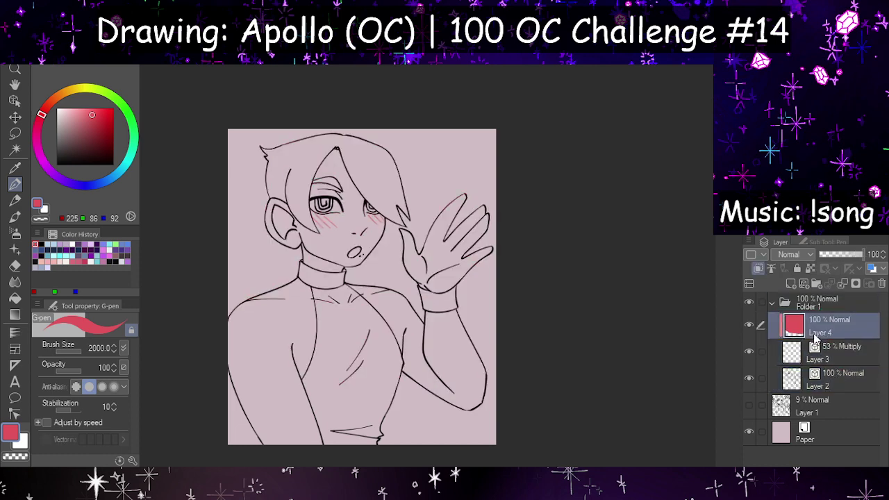
click(771, 311)
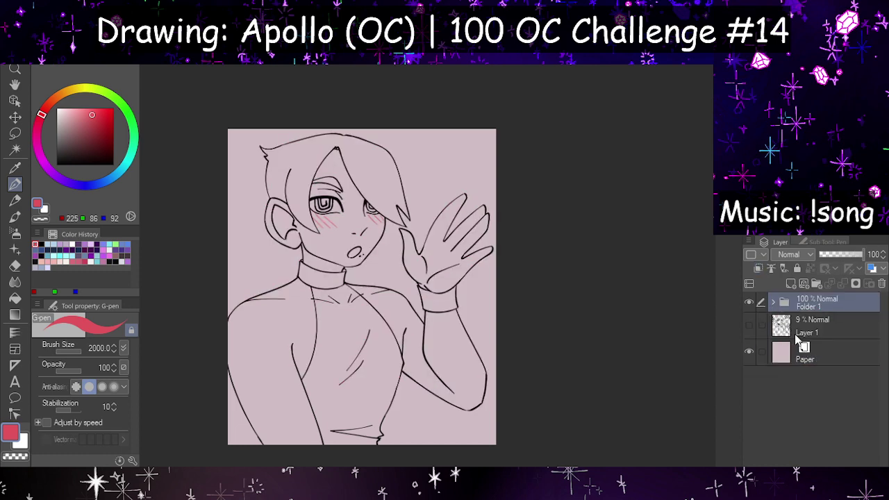
Step: Add a new raster layer above the Layer 1 sketch with a clipped folder over it, and make the new layer active
click(796, 339)
click(791, 284)
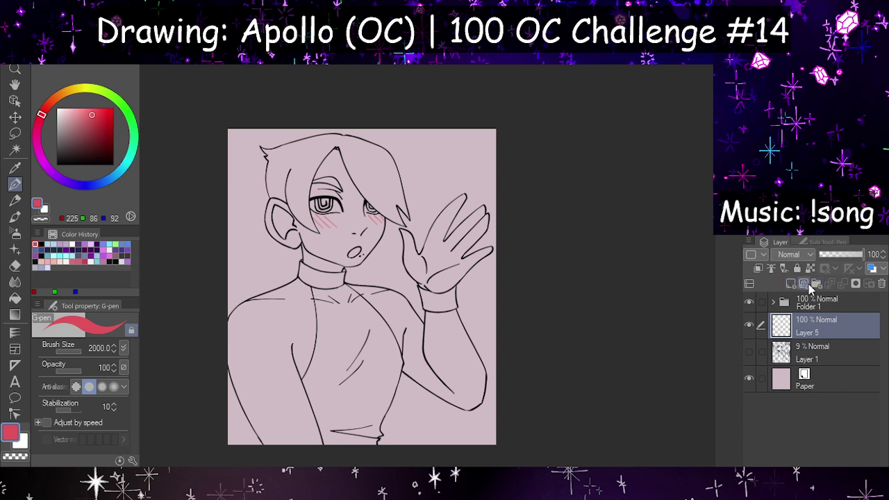
click(817, 283)
click(790, 353)
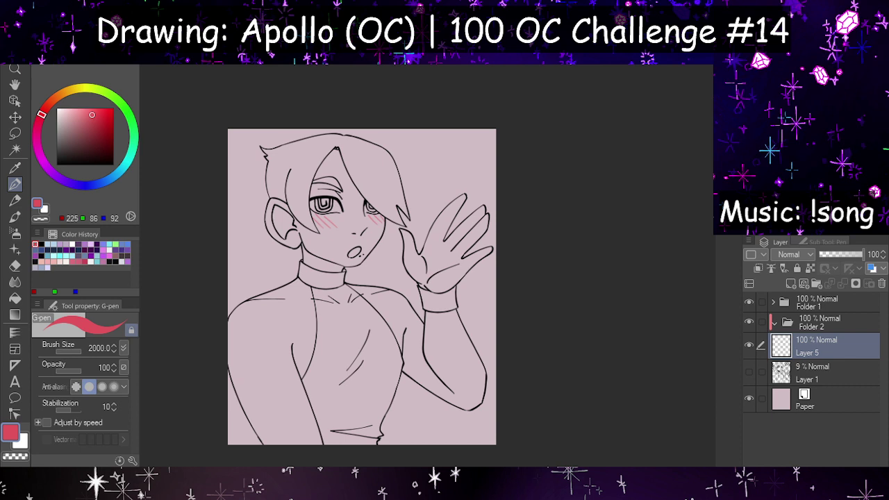
Step: Choose a pale peach skin colour (RGB 246, 207, 184) and switch to the Fill tool
click(800, 149)
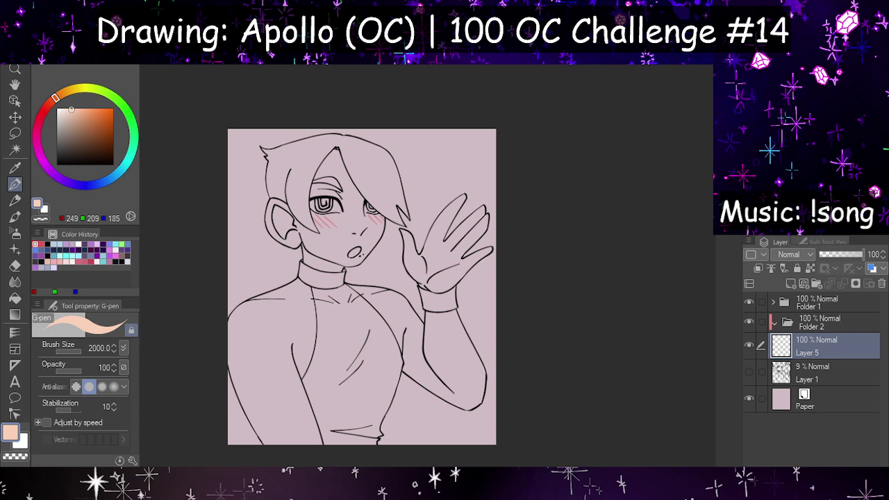
click(71, 110)
scroll(558, 240, down, 2)
scroll(368, 300, up, 2)
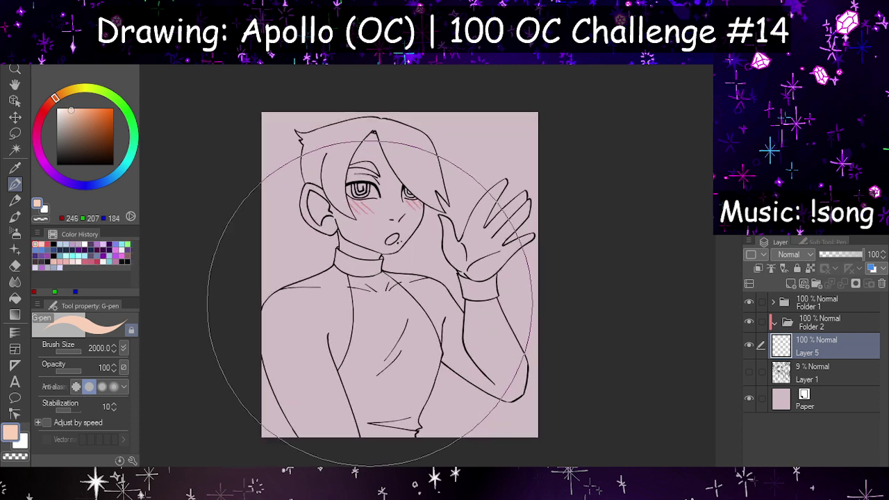
click(15, 298)
scroll(396, 337, down, 1)
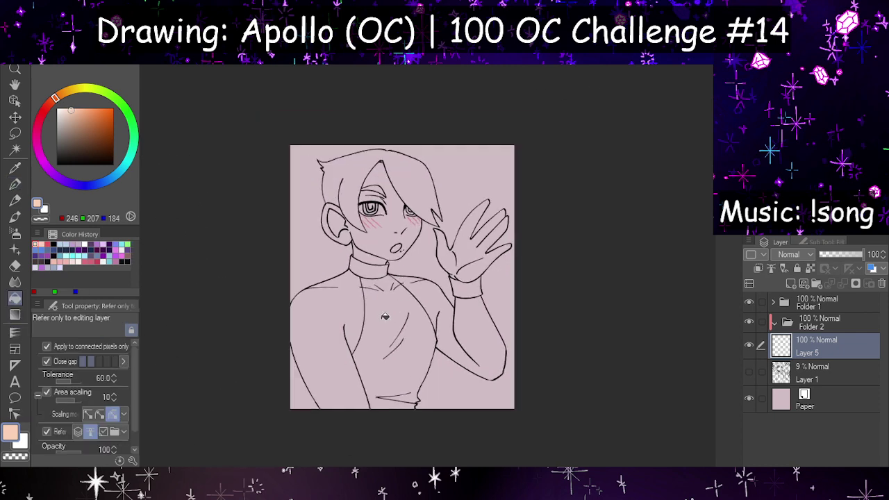
scroll(389, 313, up, 1)
click(395, 304)
key(ctrl+z)
Step: Set the line art folder, Folder 1, as the reference layer and make Layer 5 active
click(817, 322)
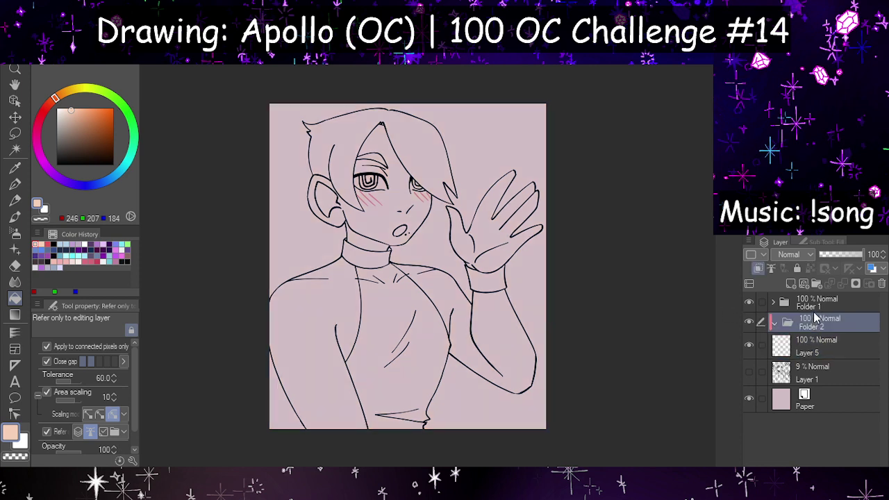
click(800, 303)
click(790, 284)
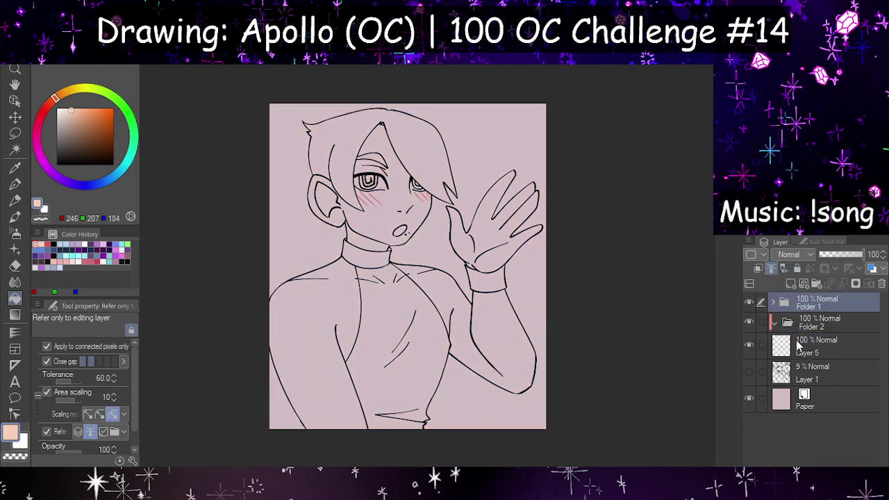
click(800, 347)
Step: Fill the torso, both arms and the raised hand with the peach colour on Layer 5
click(400, 325)
click(349, 314)
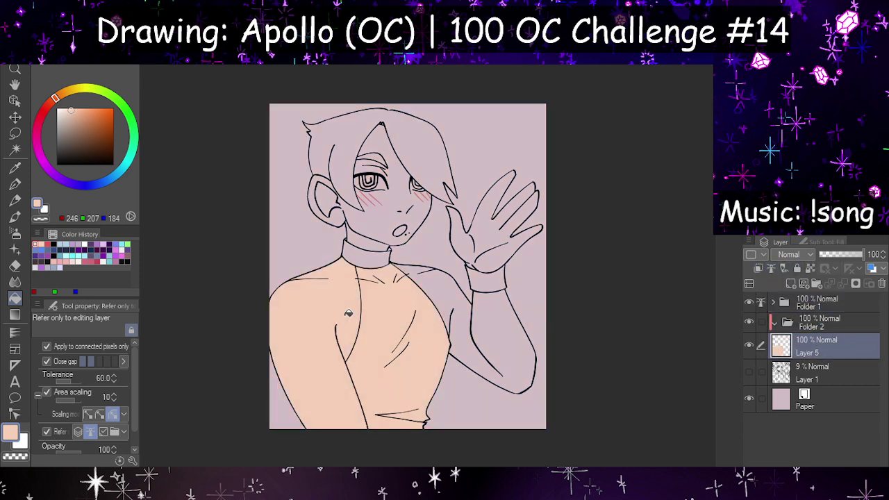
click(488, 303)
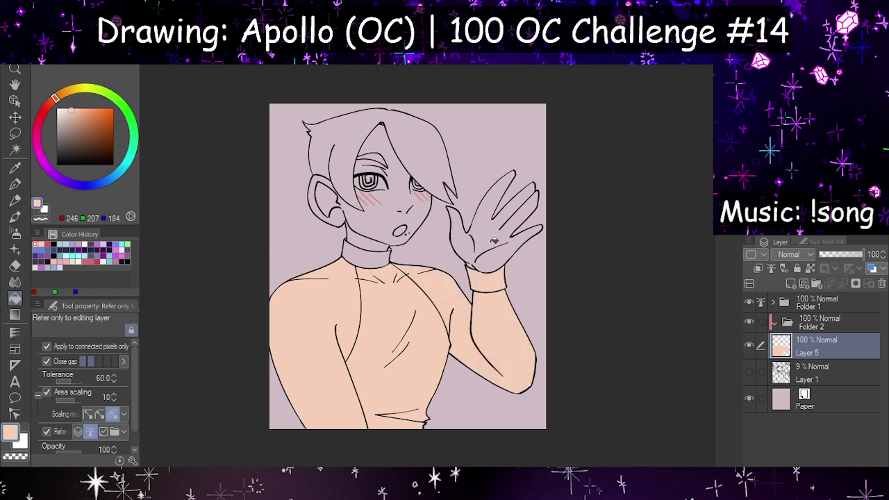
click(494, 240)
Step: Fill the collar, neck, face, hair, mouth and eyebrow areas with the same peach colour
scroll(388, 182, up, 3)
scroll(388, 182, up, 2)
click(325, 316)
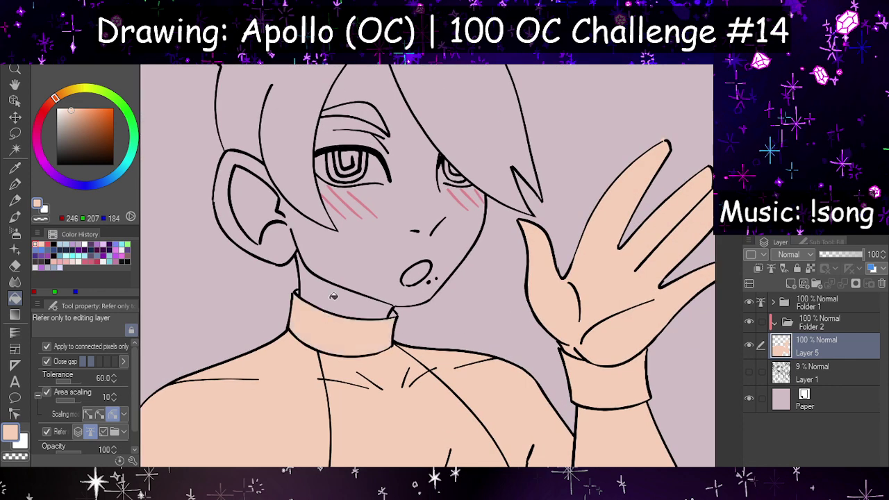
click(351, 265)
click(376, 146)
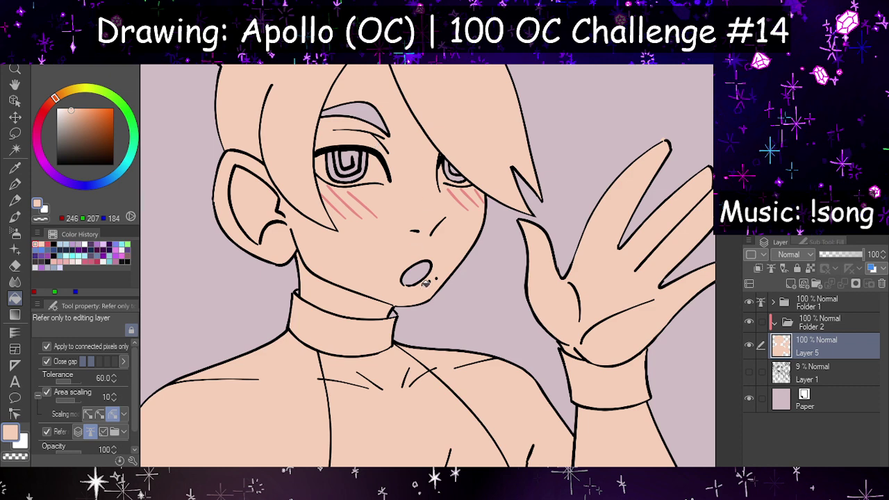
click(419, 273)
click(358, 116)
scroll(379, 192, down, 2)
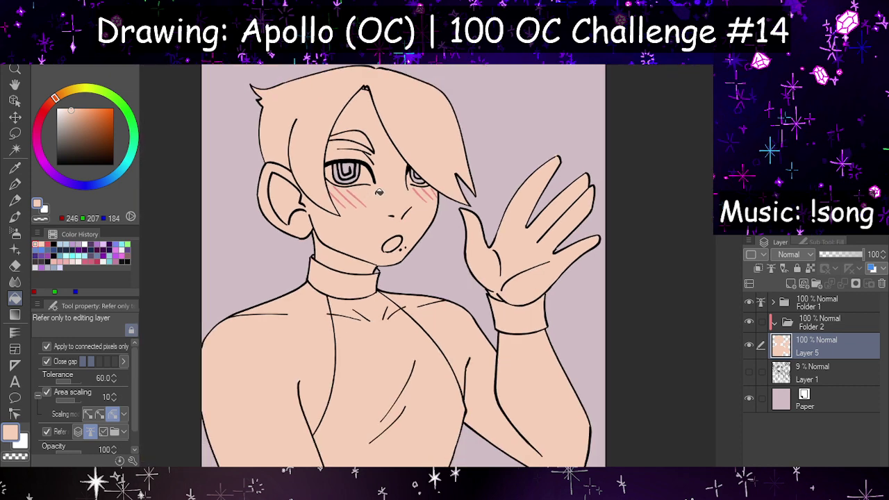
scroll(379, 193, down, 2)
Step: Add a raster layer directly above Paper and cover it with mid grey (RGB 144, 144, 144) using the G-pen at size 2000
click(792, 401)
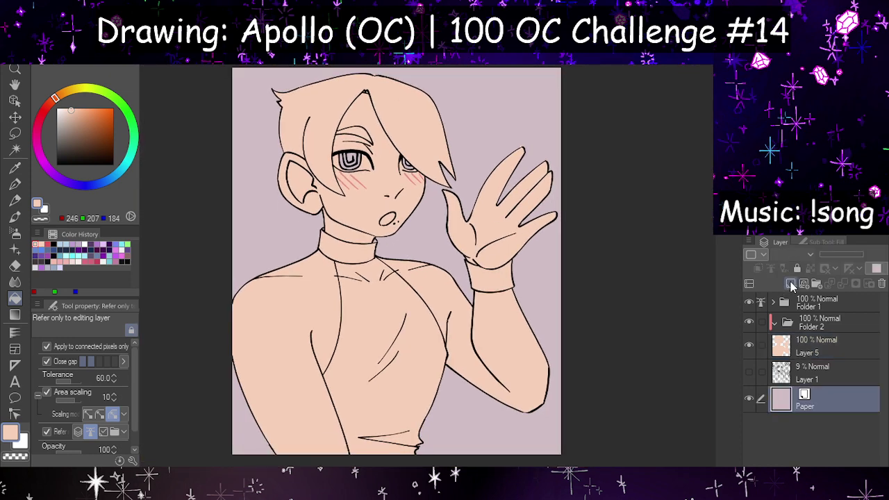
click(790, 284)
alt+click(352, 161)
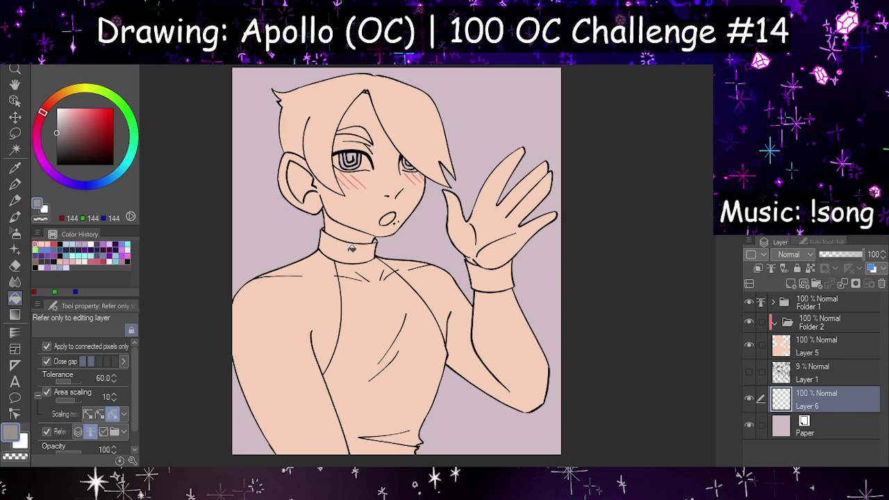
click(15, 185)
drag(73, 352, 86, 353)
mouse_move(431, 271)
mouse_down()
mouse_move(468, 308)
mouse_move(315, 157)
mouse_move(410, 394)
mouse_move(443, 175)
mouse_move(283, 189)
mouse_move(479, 330)
mouse_up()
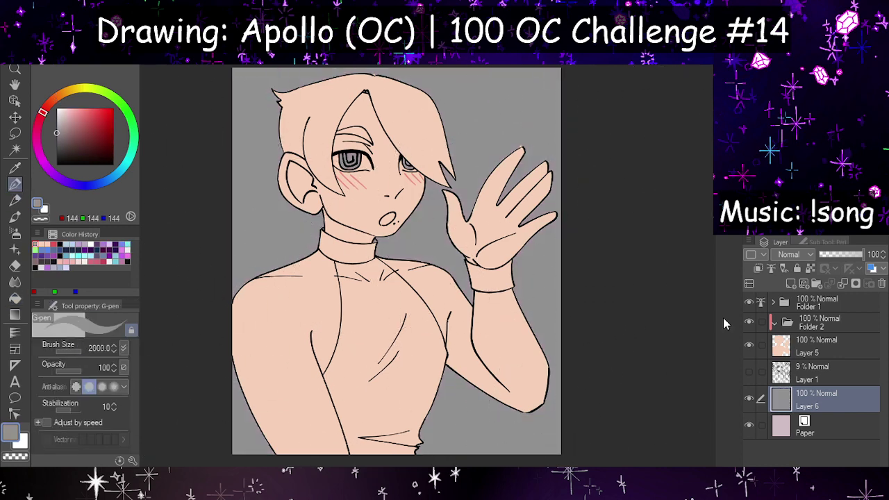
Step: Lower Folder 1's opacity to 25% and paint peach over the unfilled eyes on Layer 5 with the G-pen at size 561.8
click(818, 301)
click(832, 255)
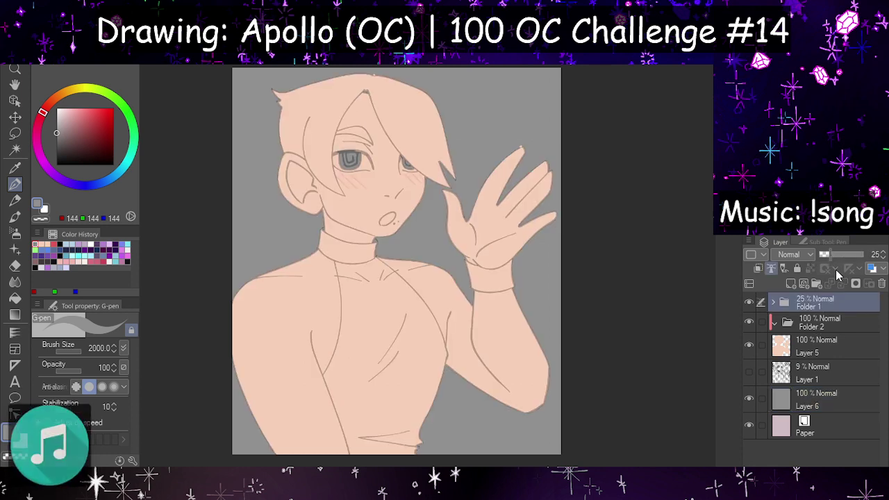
click(818, 343)
click(41, 244)
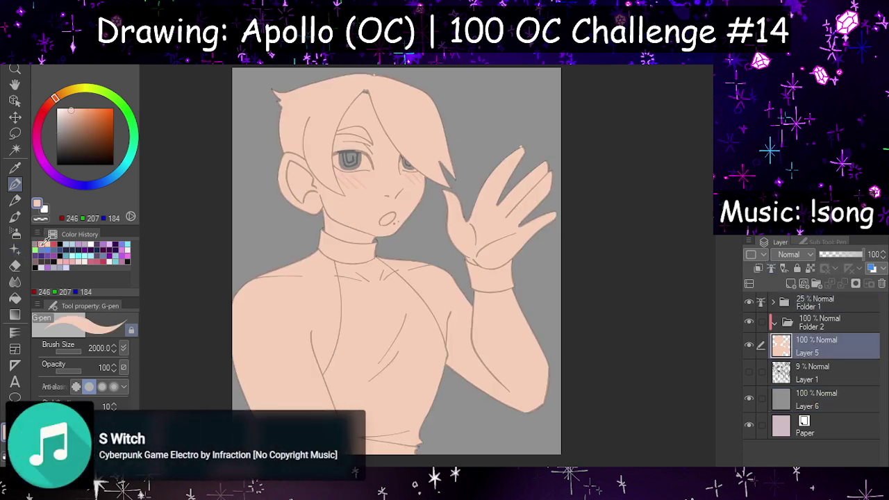
drag(72, 352, 86, 348)
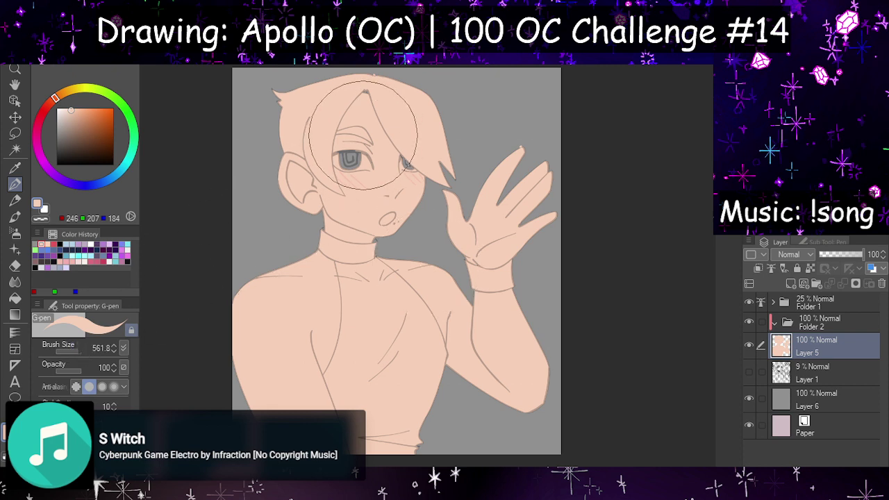
drag(351, 141, 372, 151)
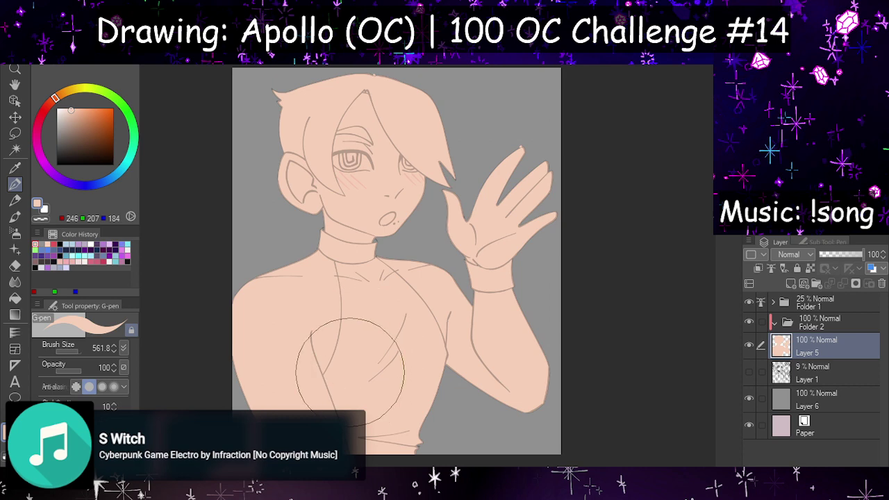
Step: Paint the small unfilled gaps around the collar edges peach with the G-pen at size 10, checking them in the mirrored view
scroll(351, 229, up, 8)
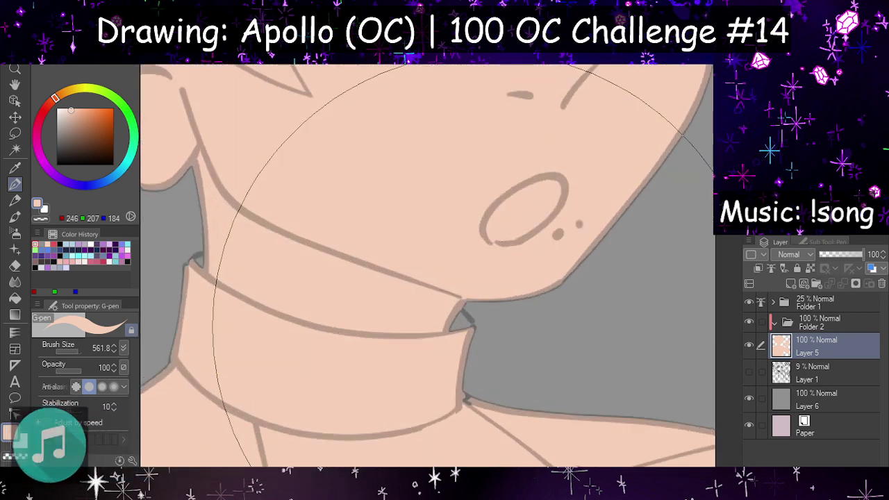
key(h)
click(14, 202)
click(15, 186)
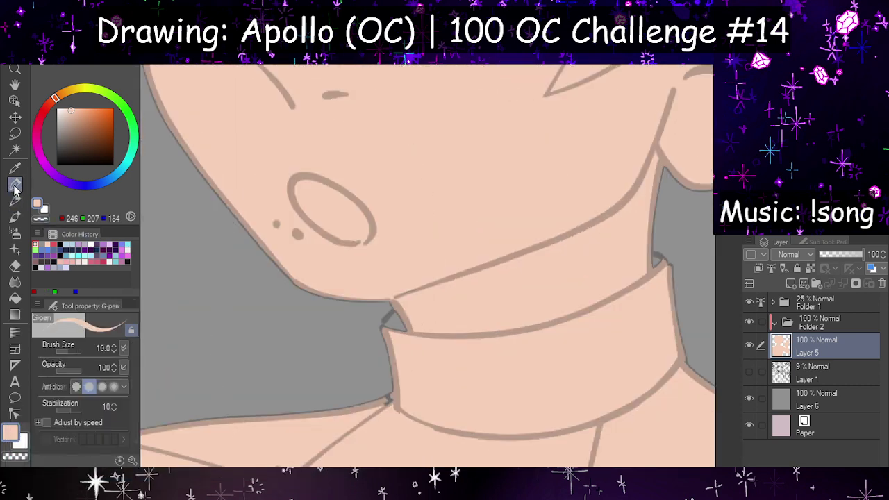
mouse_move(388, 325)
mouse_down()
mouse_move(399, 314)
mouse_move(406, 327)
mouse_up()
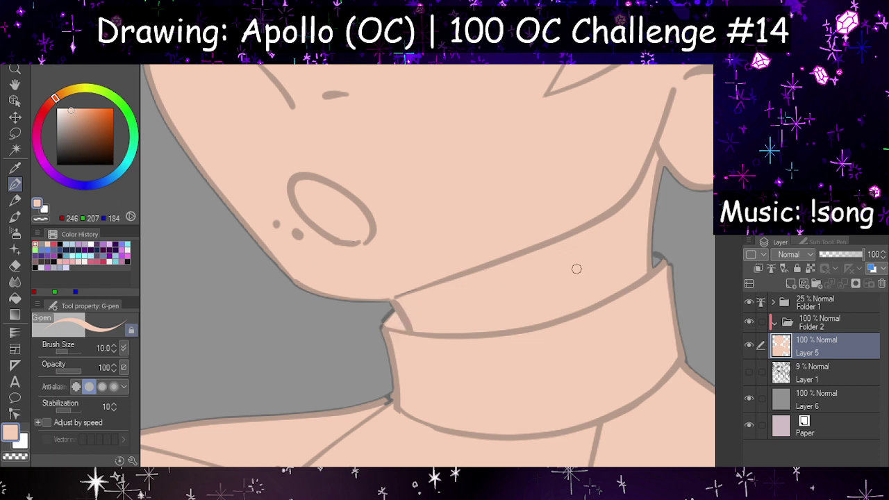
key(h)
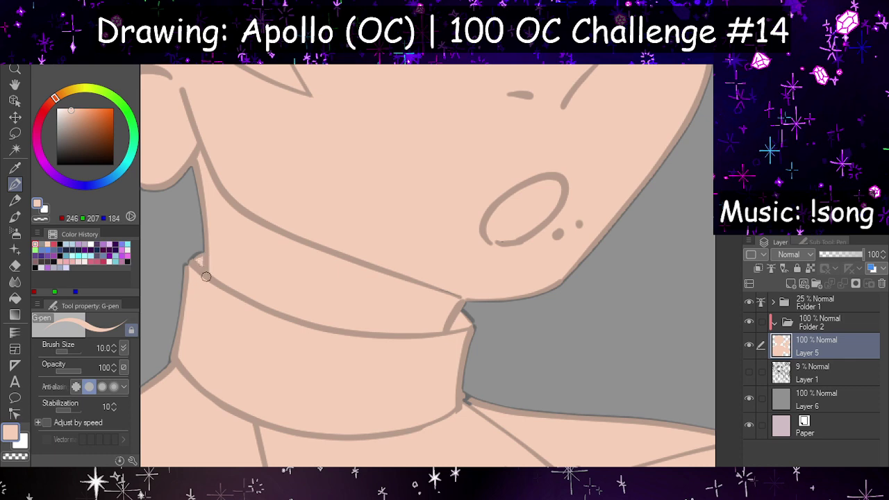
key(h)
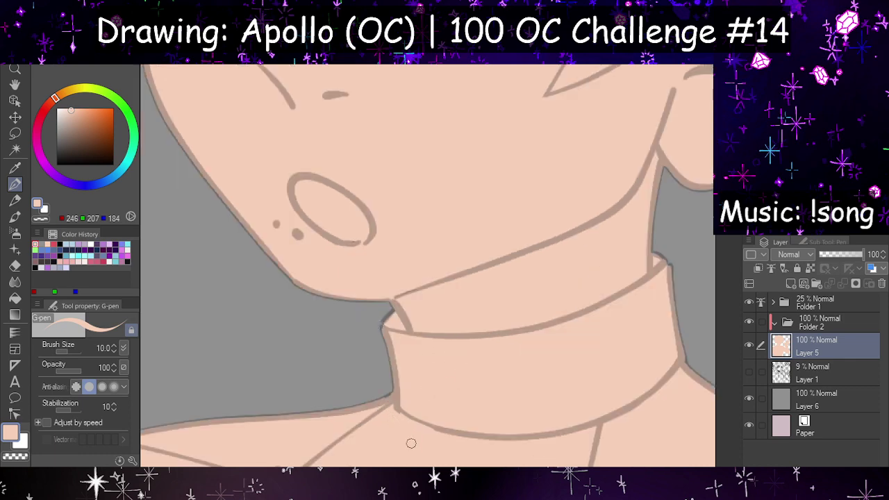
Step: Check the face and the top of the hair for gaps in the peach base fill, mirroring the view
scroll(416, 444, down, 3)
scroll(467, 197, up, 1)
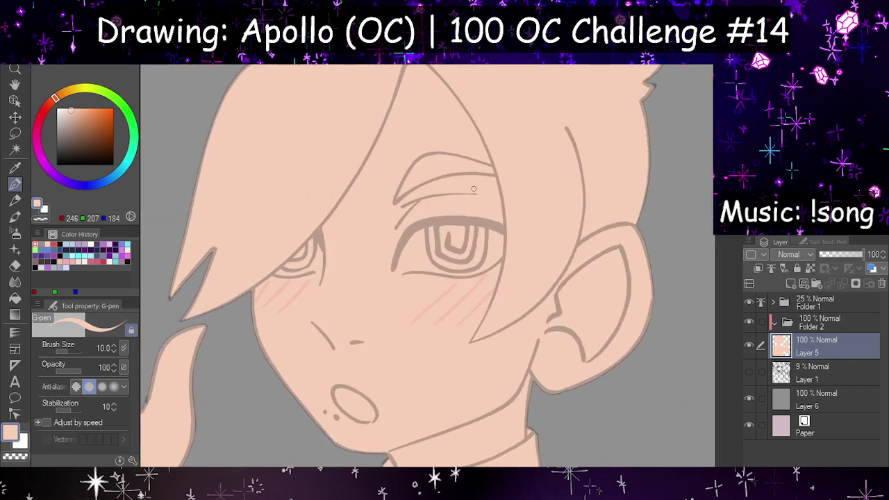
key(h)
scroll(459, 212, down, 1)
scroll(306, 125, up, 4)
scroll(250, 104, down, 3)
scroll(558, 207, up, 2)
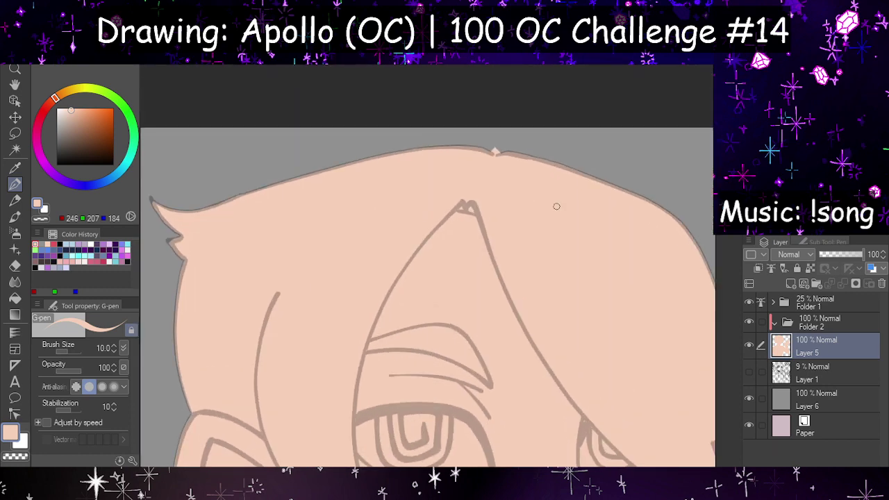
Step: Erase the skin-colour overspill outside the line art at the top of the hair and the raised hand's fingertip
key(e)
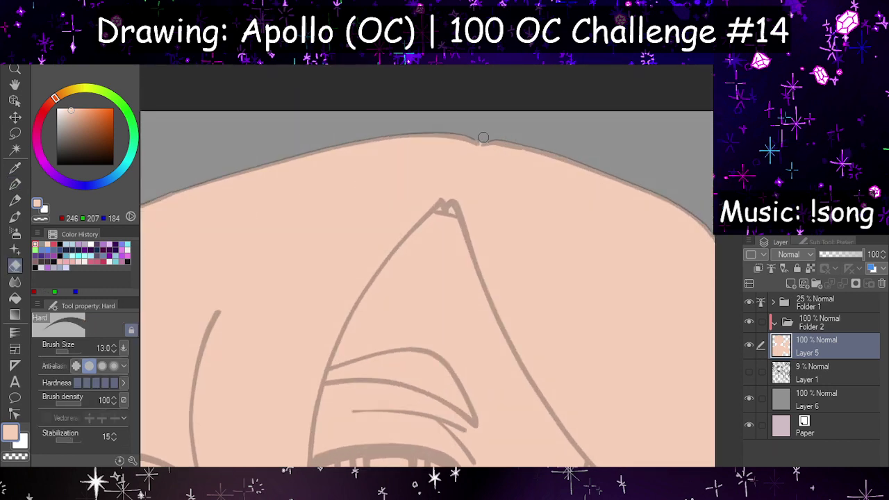
click(14, 84)
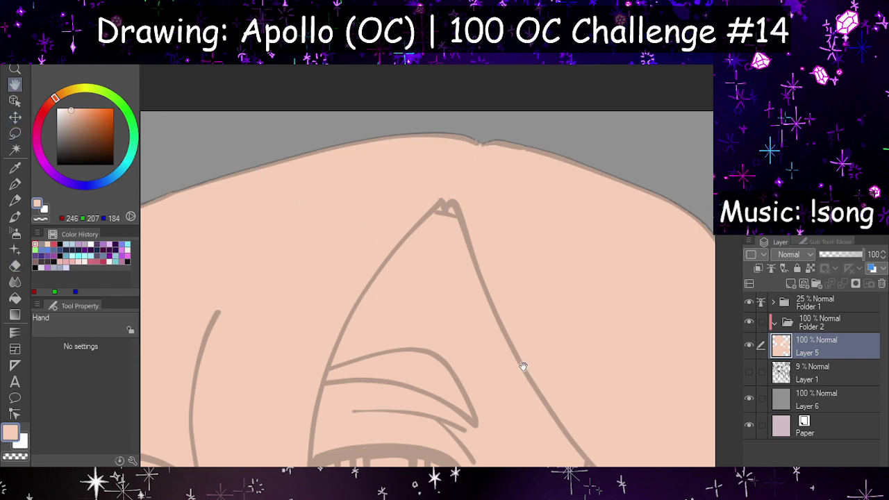
mouse_move(524, 367)
mouse_down()
mouse_move(472, 346)
mouse_move(391, 264)
mouse_move(332, 312)
mouse_up()
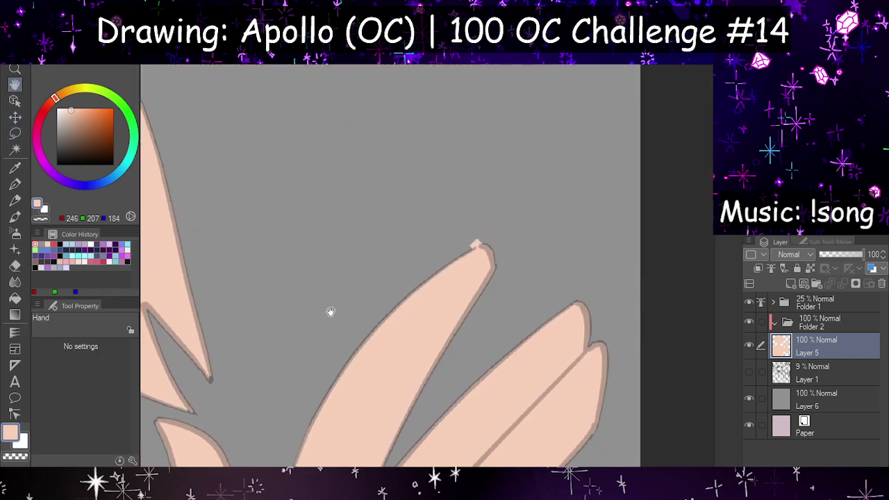
click(15, 265)
drag(468, 247, 488, 240)
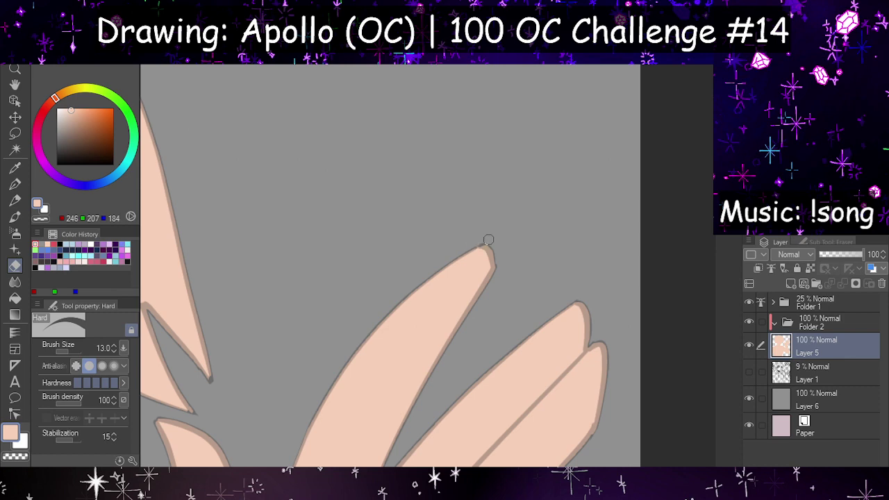
Step: Expand Folder 1 and raise its opacity to 100% so the line art shows at full strength
scroll(486, 227, down, 5)
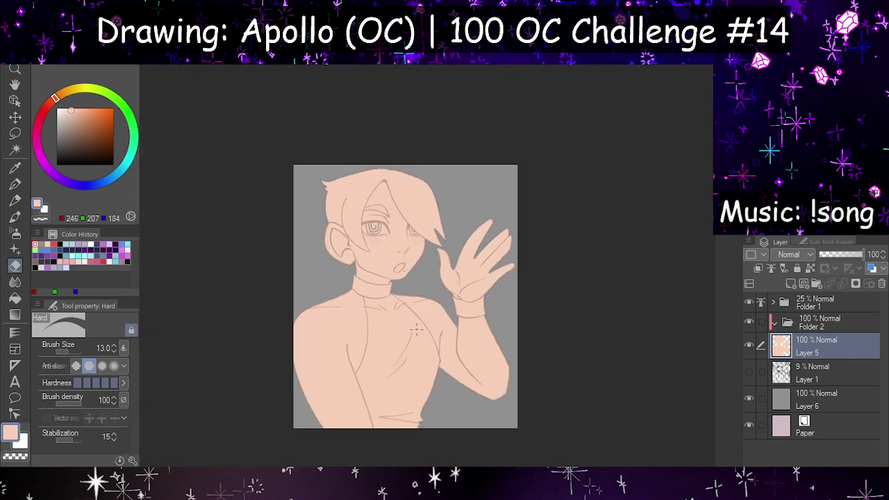
scroll(422, 326, up, 1)
scroll(425, 257, down, 1)
scroll(422, 261, up, 2)
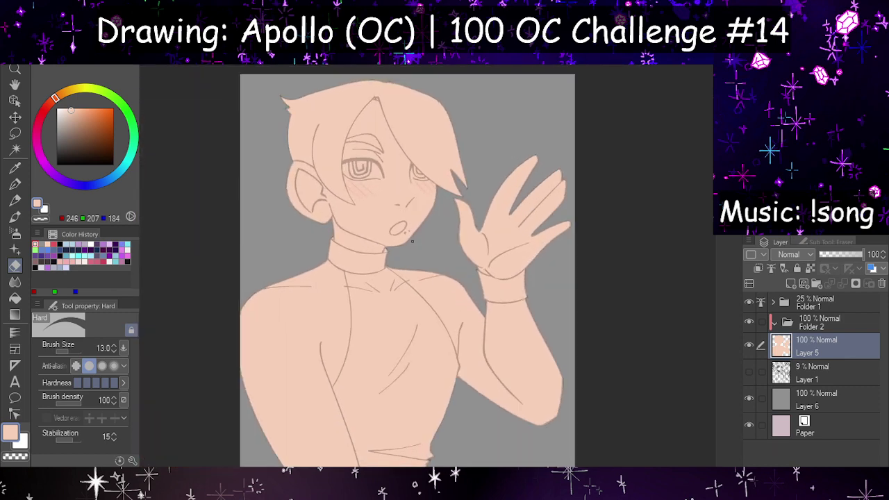
scroll(421, 448, up, 5)
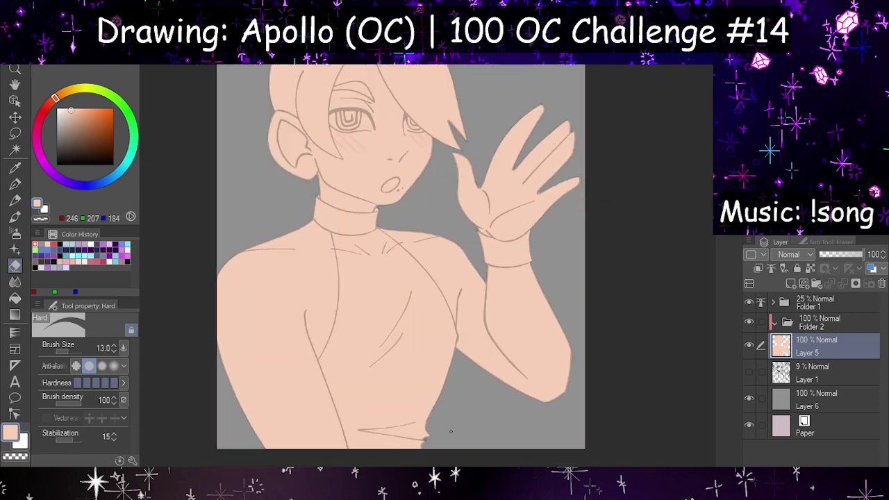
scroll(422, 445, up, 5)
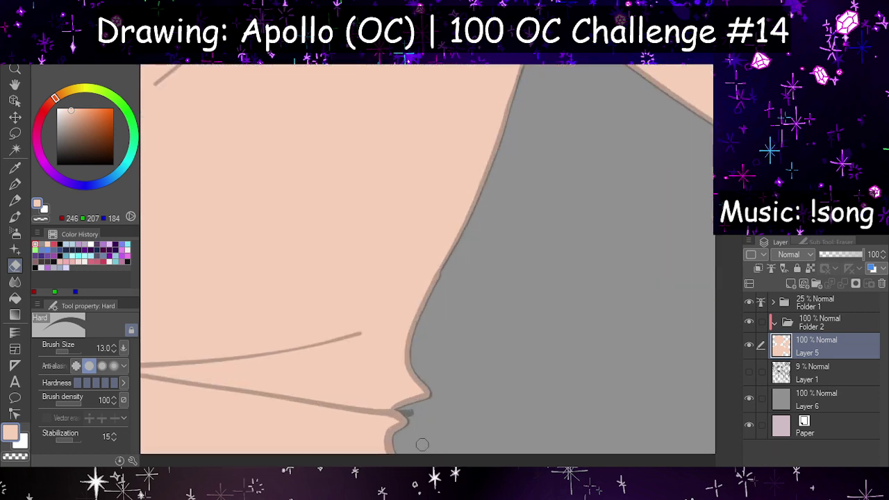
click(802, 306)
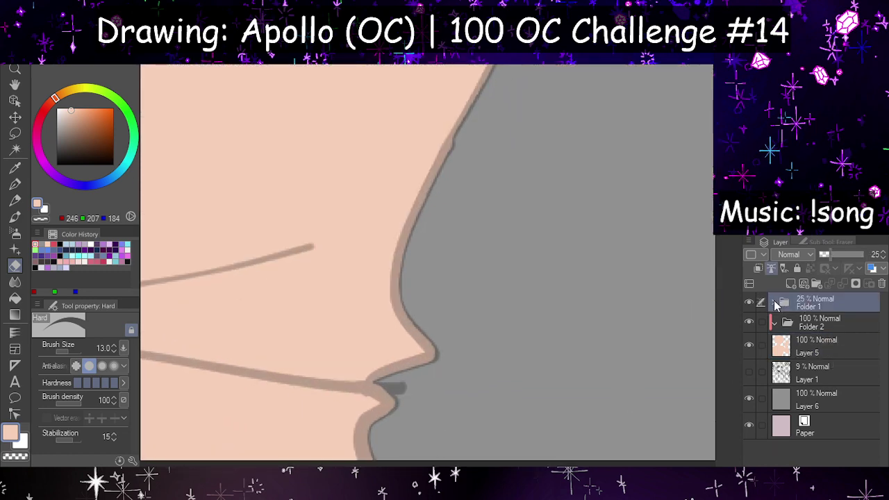
click(773, 303)
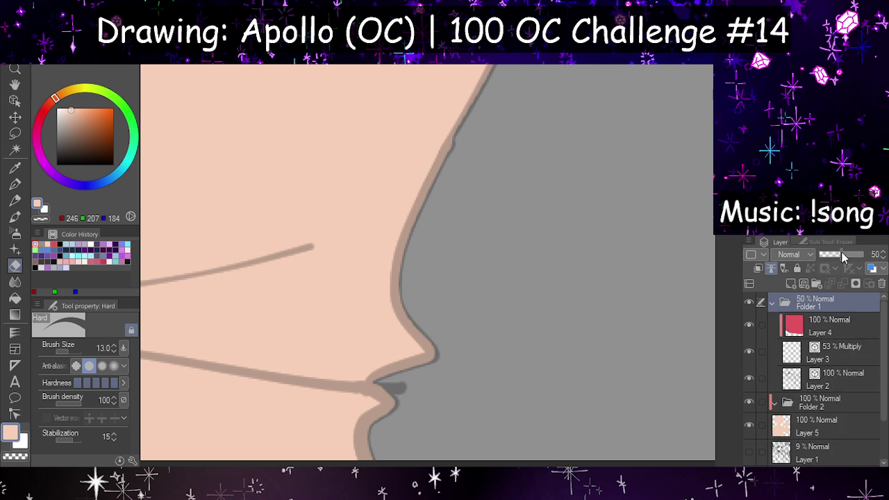
drag(844, 255, 869, 254)
Step: Erase the stray line end protruding from the shirt fold at the waist on Layer 2, then reselect Layer 5
click(802, 384)
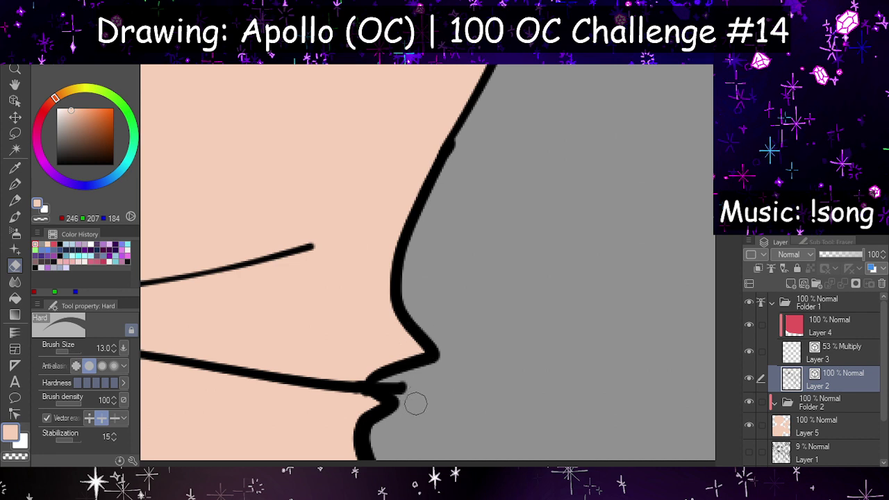
drag(413, 401, 413, 393)
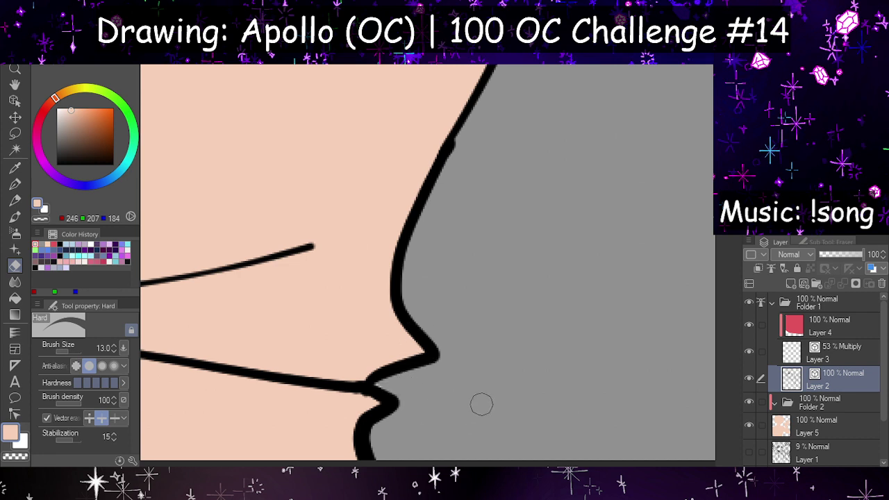
click(773, 304)
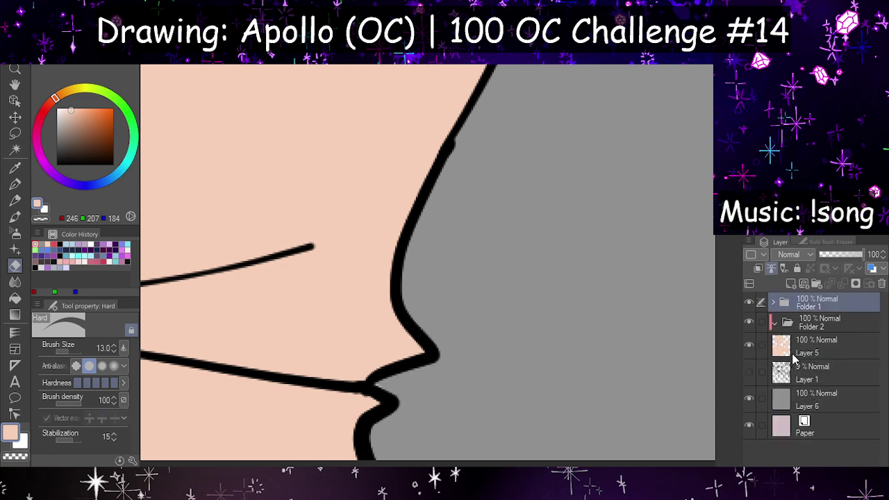
click(796, 351)
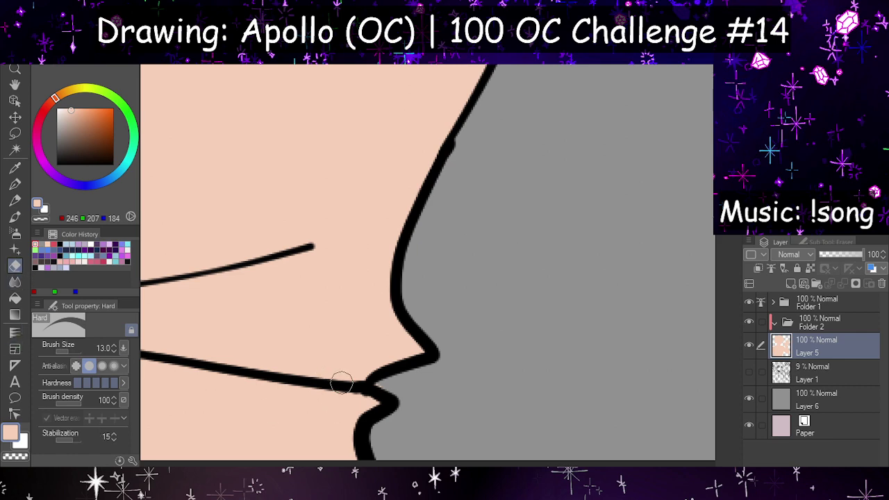
Step: Make Layer 3, the blush layer inside Folder 1, active for work on the face
scroll(437, 428, down, 8)
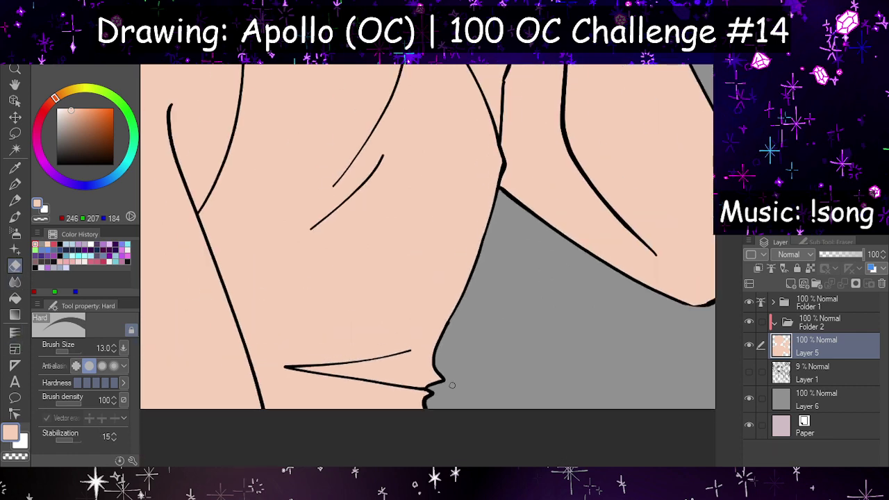
scroll(450, 314, up, 3)
scroll(428, 230, down, 1)
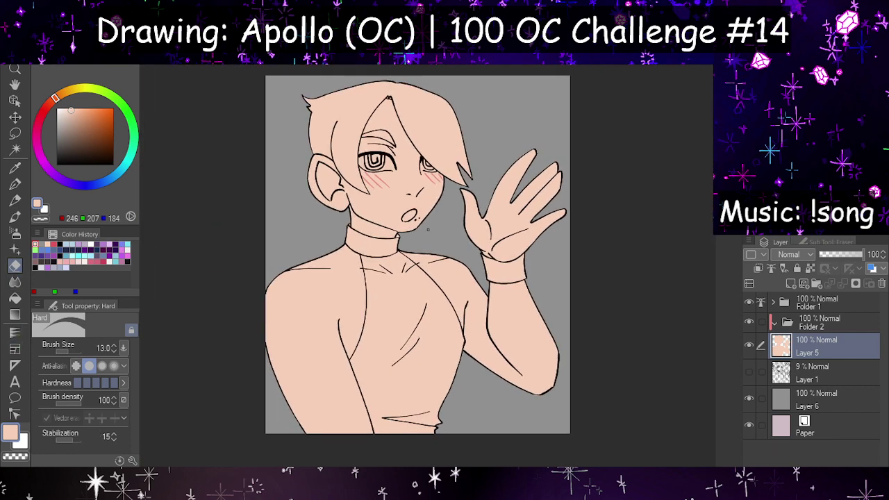
scroll(428, 230, up, 6)
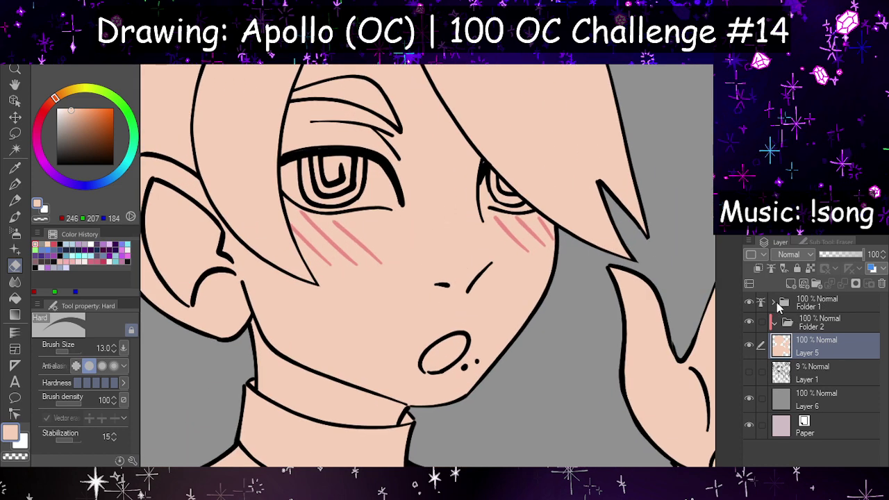
click(778, 306)
click(773, 303)
click(808, 356)
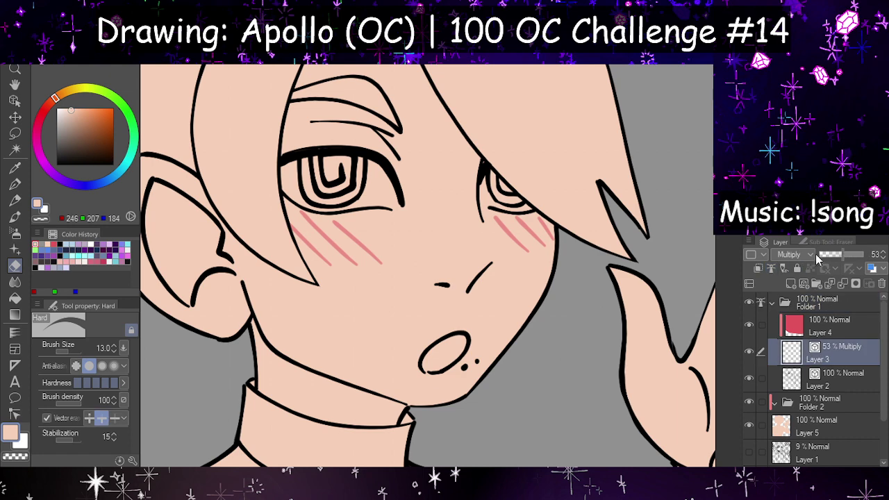
Step: Try extending the cheek blush with diagonal strokes using the HOP3 pen, and undo them
drag(858, 254, 822, 254)
click(840, 256)
click(828, 242)
key(p)
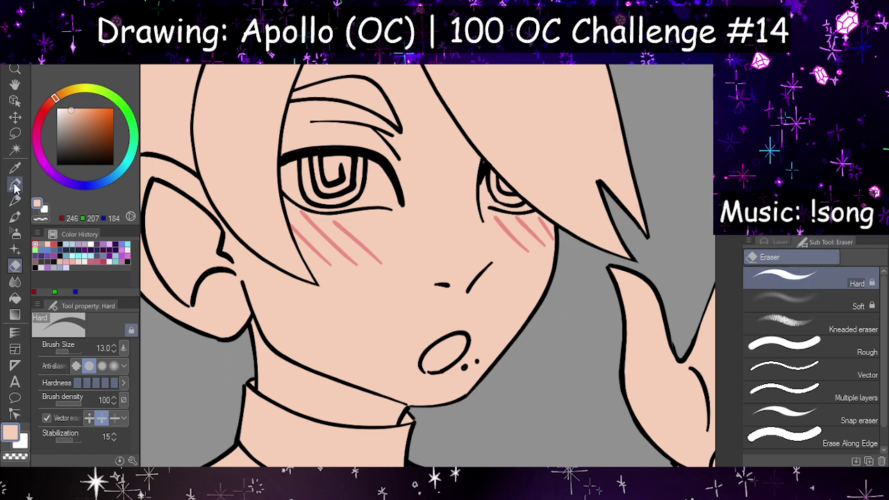
click(785, 254)
click(777, 243)
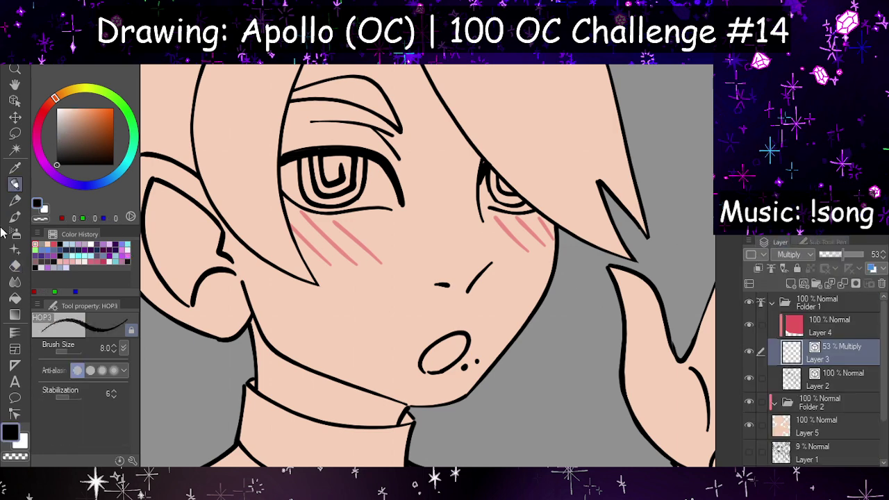
drag(364, 220, 415, 265)
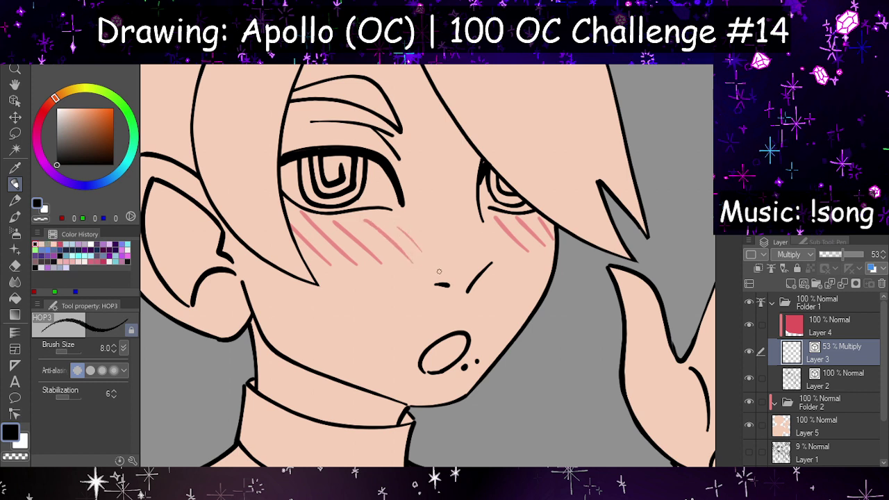
key(ctrl+z)
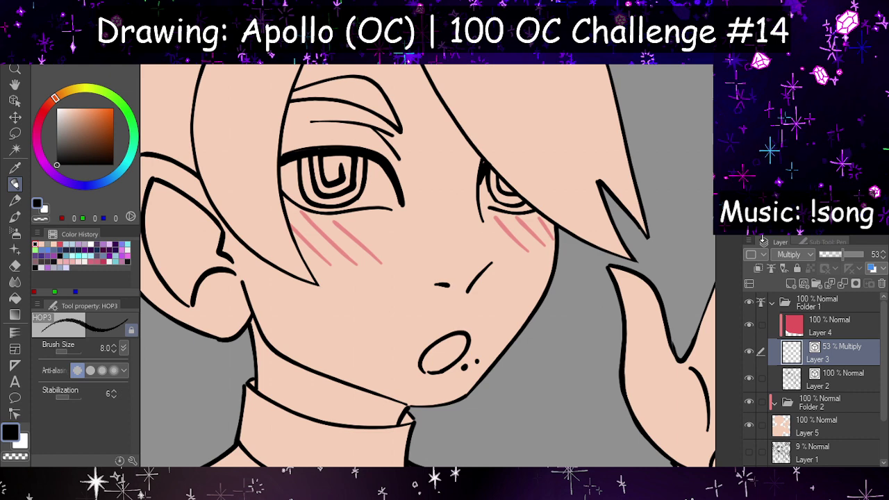
Step: Switch to the BEANS PEN and add diagonal blush strokes on the cheek beside the existing ones on Layer 3
click(836, 239)
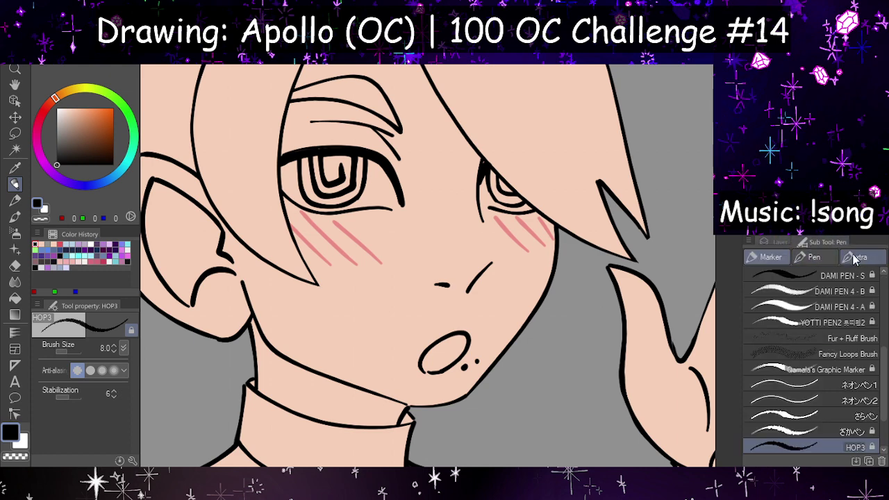
click(863, 257)
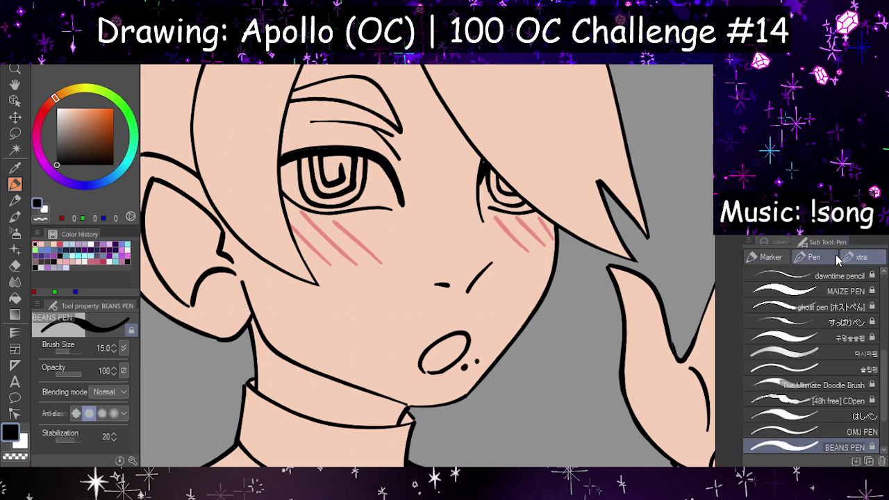
click(777, 243)
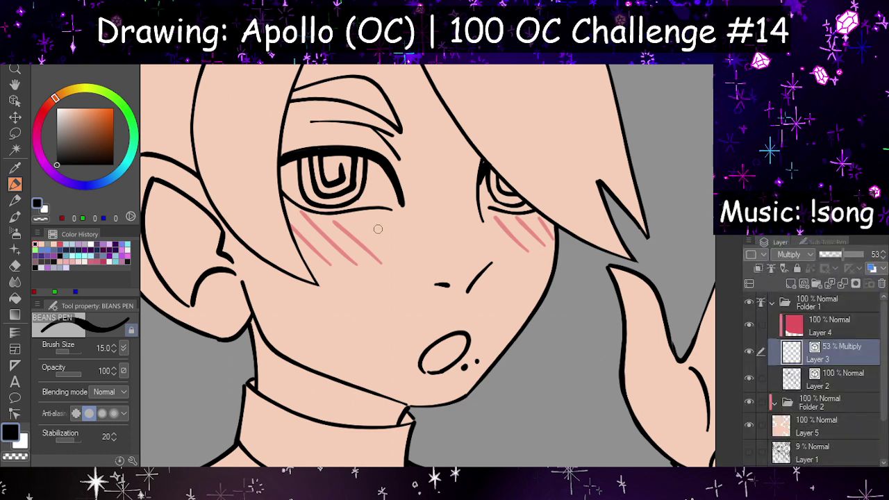
drag(381, 231, 410, 260)
key(ctrl+z)
drag(364, 221, 433, 272)
key(ctrl+z)
drag(399, 226, 426, 253)
key(h)
key(h)
scroll(480, 304, down, 6)
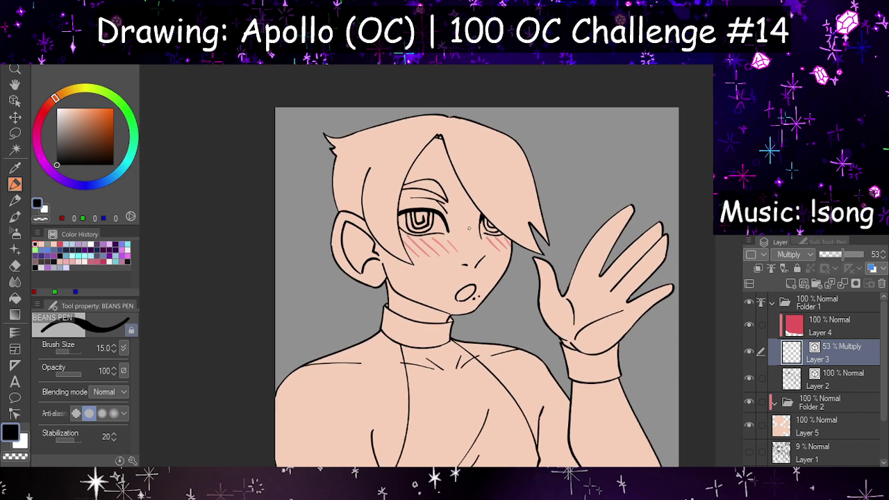
key(h)
key(h)
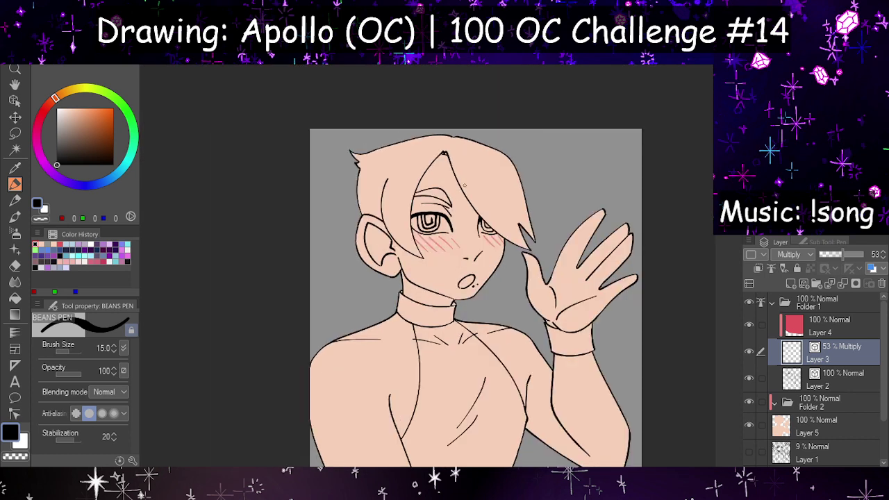
scroll(460, 270, down, 4)
scroll(504, 230, up, 4)
Step: Hide the skin base Layer 5 and the red clipping Layer 4 so only the line art shows on grey
click(772, 305)
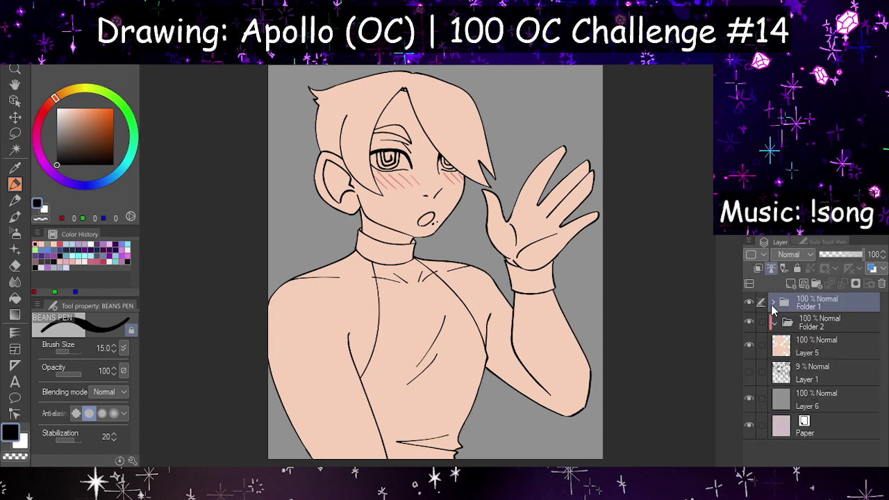
scroll(478, 259, down, 1)
scroll(341, 167, up, 12)
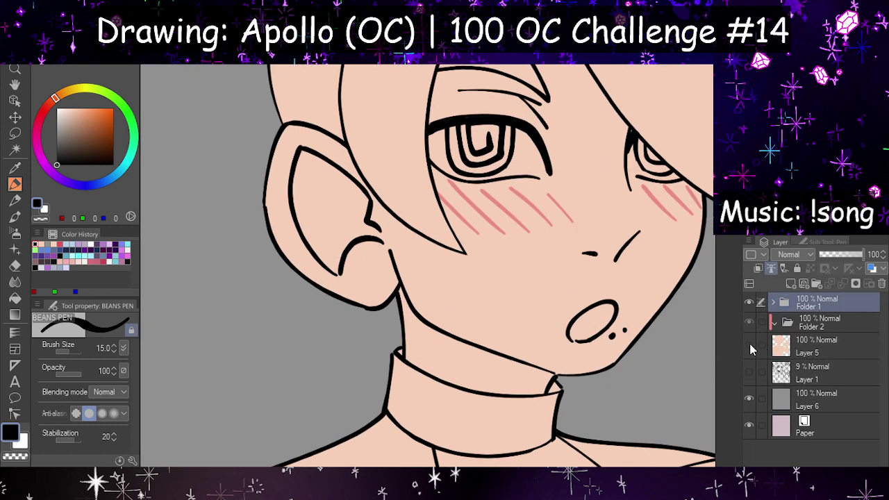
click(749, 343)
click(774, 304)
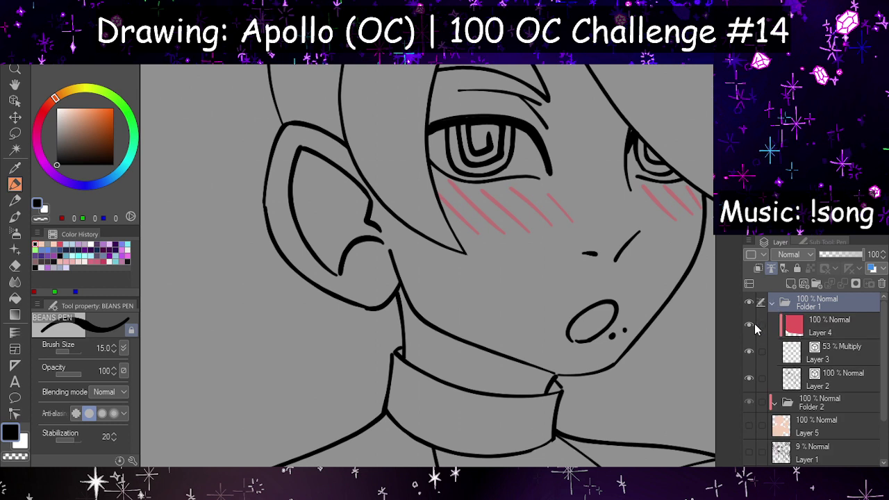
click(749, 325)
Step: Lower the opacity of the blush Layer 3 to 22%
click(815, 375)
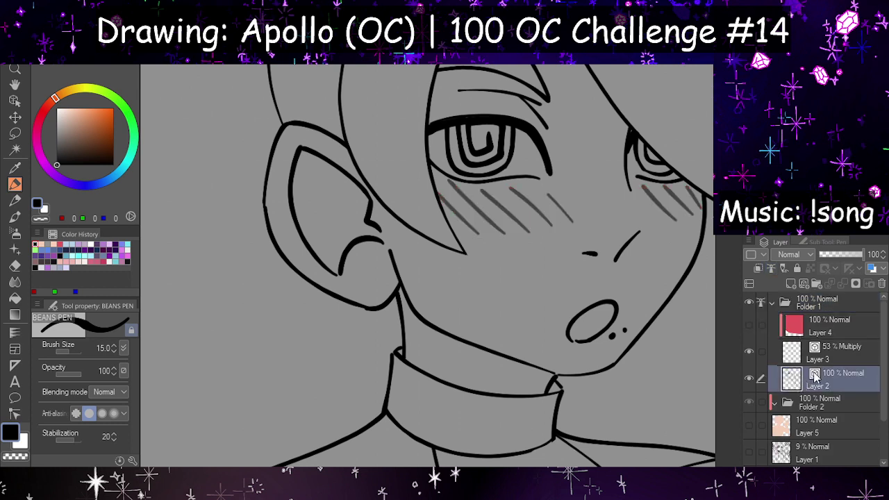
click(824, 357)
click(838, 255)
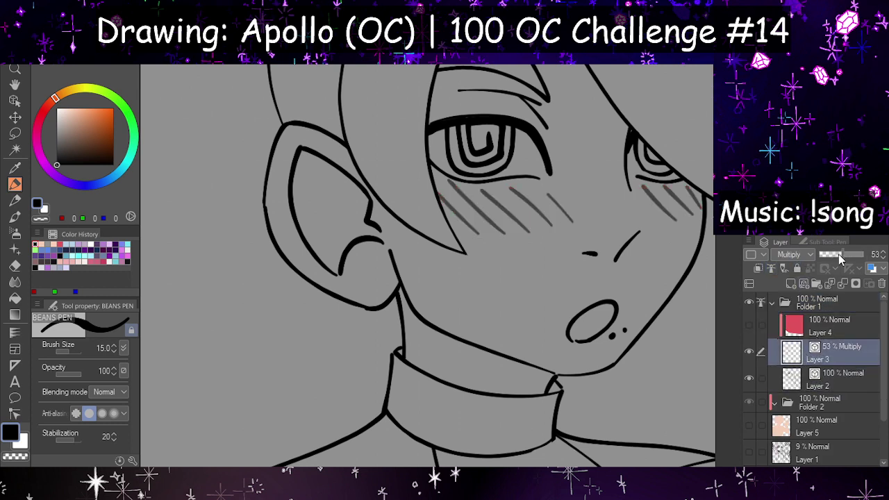
drag(833, 255, 829, 255)
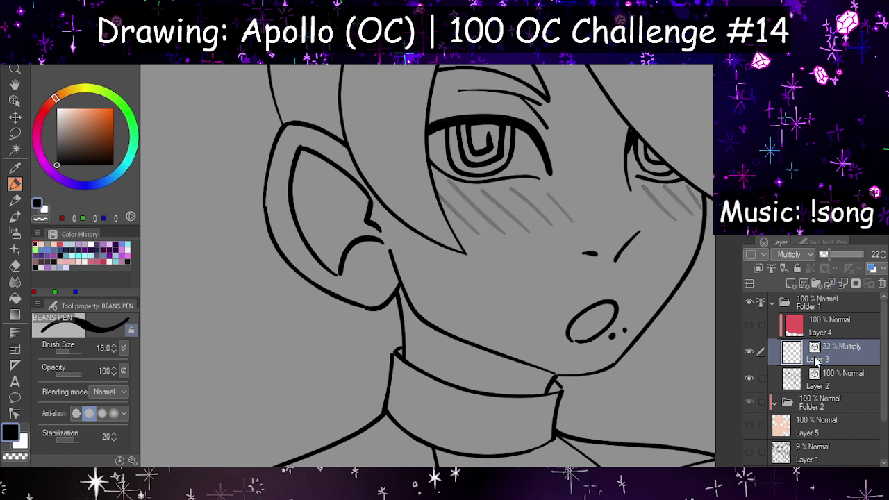
Step: Draw two short curved bands across the outer rim of the ear on Layer 2 with the BEANS PEN
click(809, 382)
scroll(321, 128, up, 3)
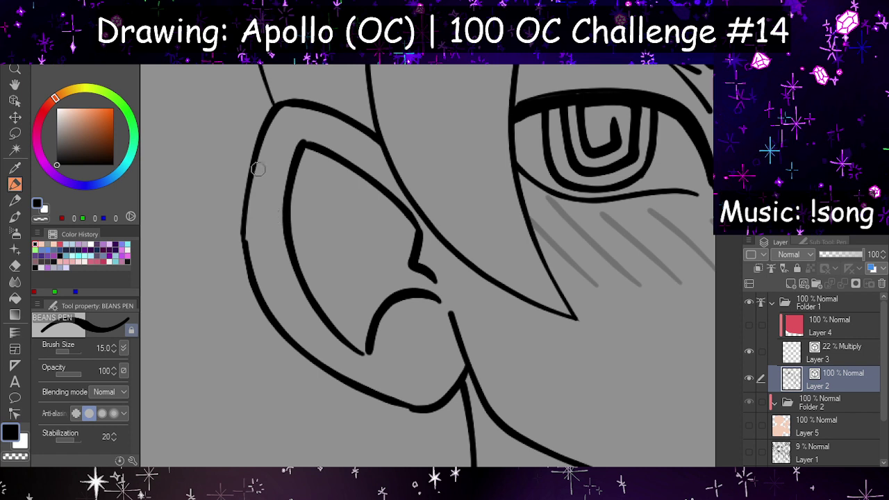
drag(252, 166, 288, 178)
drag(245, 218, 285, 215)
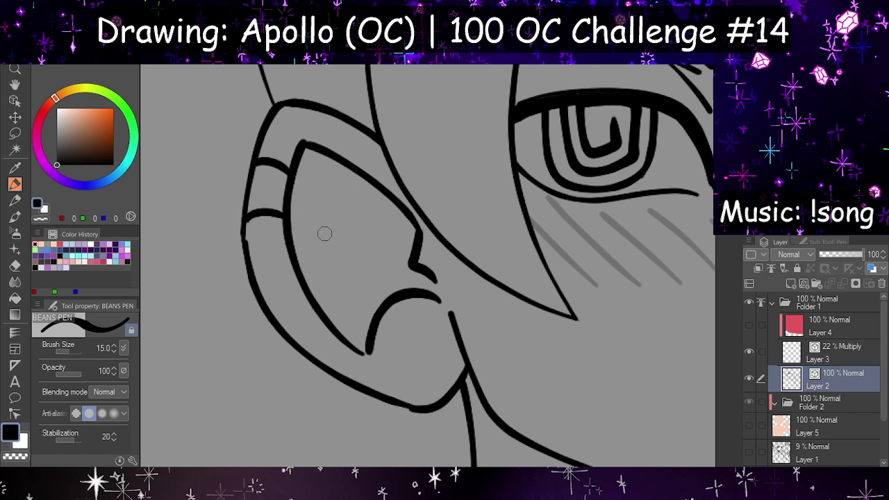
Step: Draw the third and fourth curved bands across the ear's outer rim, plus a round ring on the earlobe, with the BEANS PEN
drag(248, 264, 289, 256)
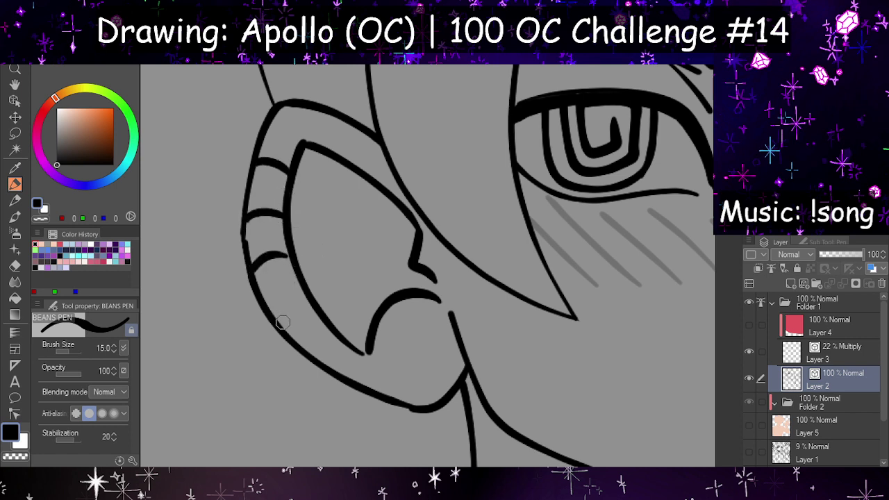
drag(283, 322, 306, 308)
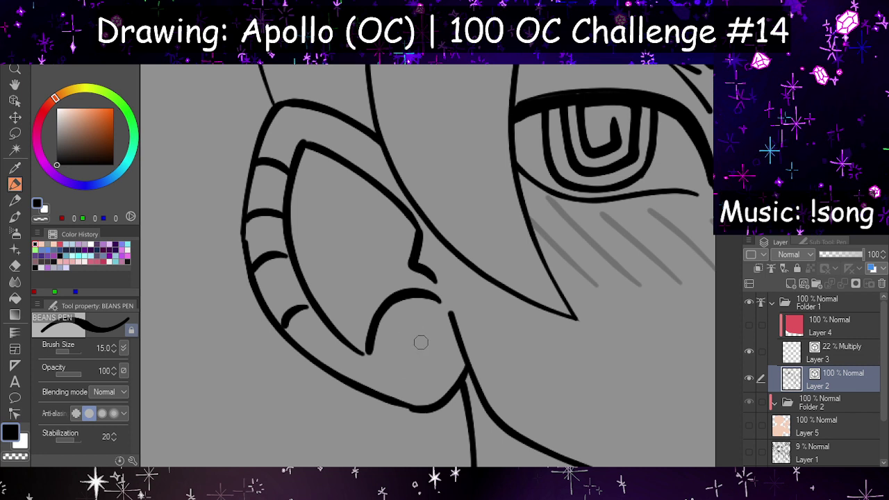
mouse_move(418, 322)
mouse_down()
mouse_move(396, 353)
mouse_move(420, 323)
mouse_up()
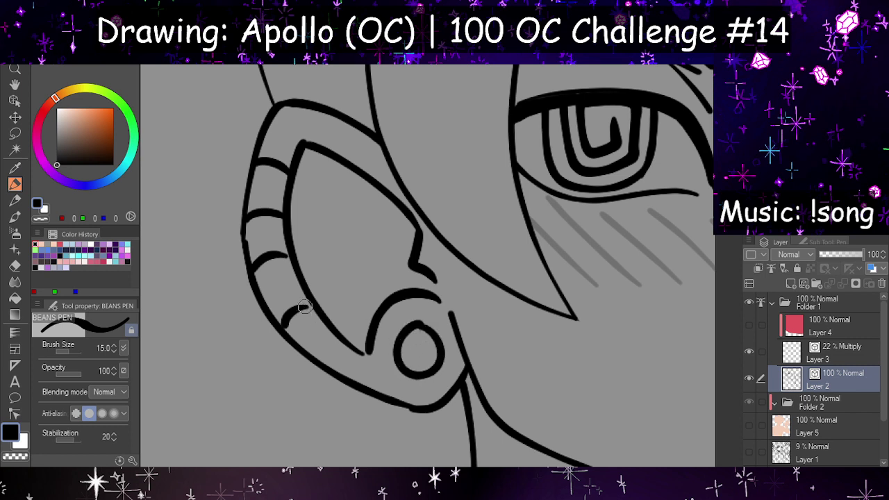
drag(300, 308, 316, 308)
Step: Redraw the inner ear line between the third and fourth bands so that it bulges slightly, discarding the stray outer rim stroke
drag(252, 270, 283, 327)
key(ctrl+z)
drag(284, 255, 318, 306)
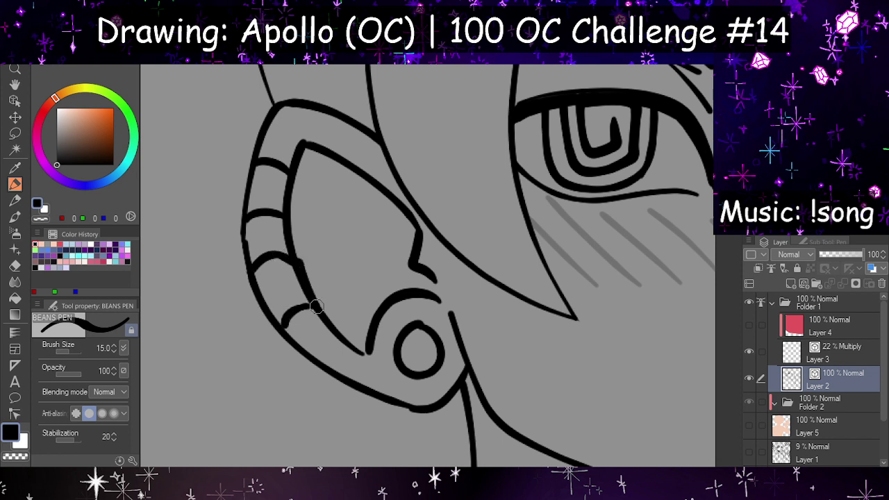
key(ctrl+z)
drag(284, 256, 315, 304)
drag(252, 270, 282, 330)
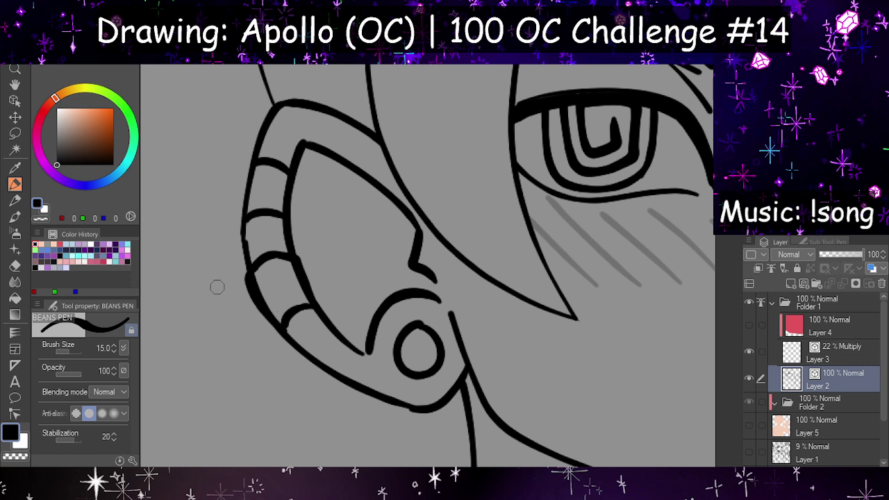
key(ctrl+z)
Step: Thin the inner ear line between the third and fourth bands with the Hard eraser
key(e)
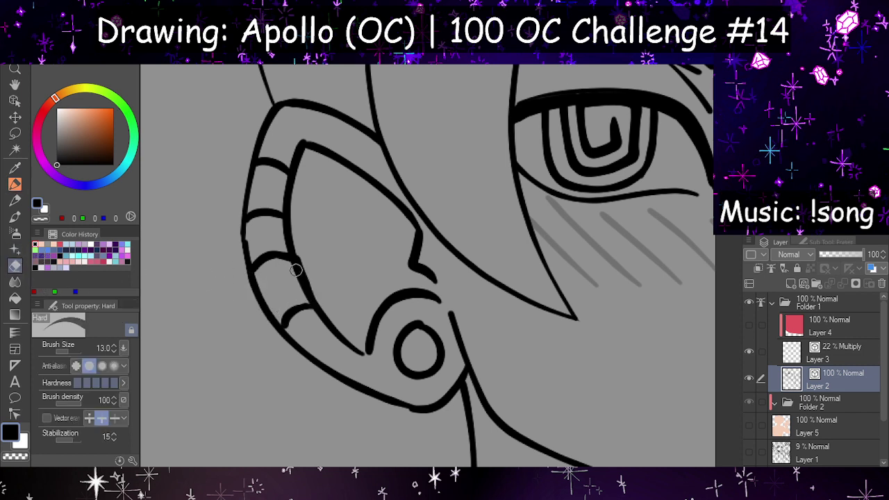
drag(300, 279, 312, 304)
key(ctrl+z)
drag(292, 264, 311, 303)
Step: Erase the outer rim line between the first and second bands, redraw it bulging outward, and touch up the inner end of the first band
mouse_move(282, 208)
mouse_down()
mouse_move(284, 180)
mouse_move(252, 166)
mouse_move(250, 188)
mouse_up()
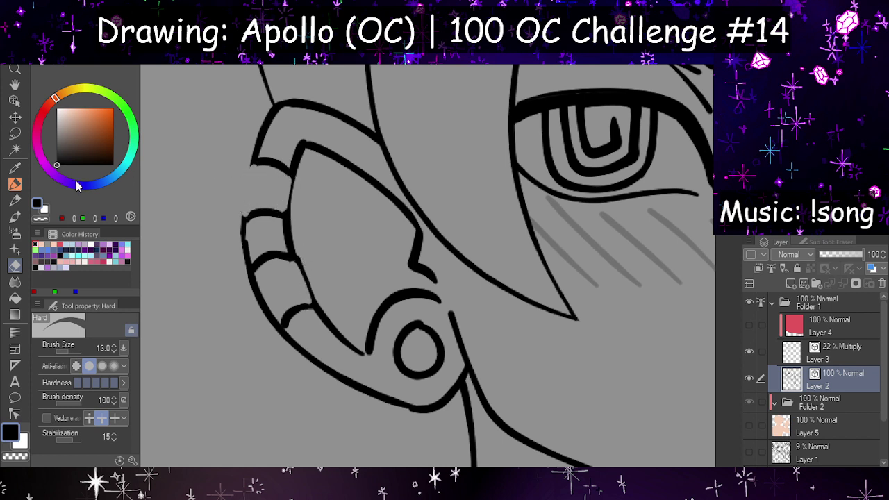
click(14, 184)
drag(252, 161, 242, 220)
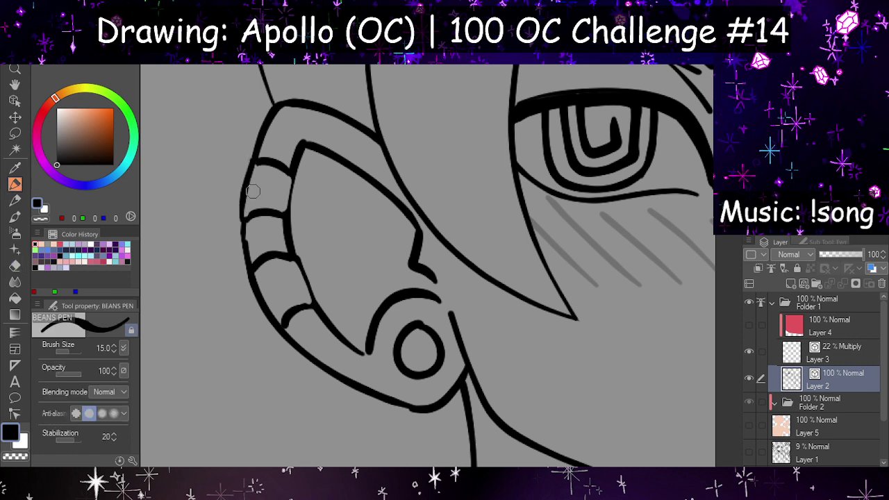
key(ctrl+z)
drag(253, 162, 243, 219)
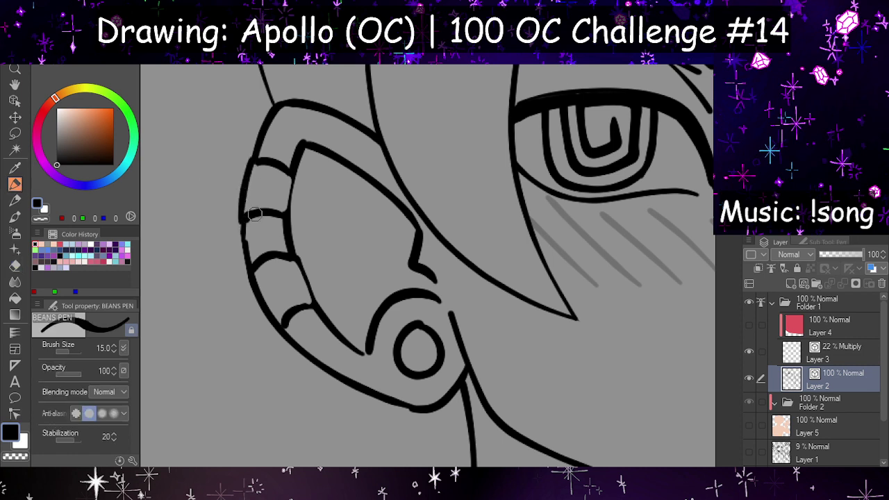
drag(294, 177, 288, 208)
drag(286, 171, 292, 184)
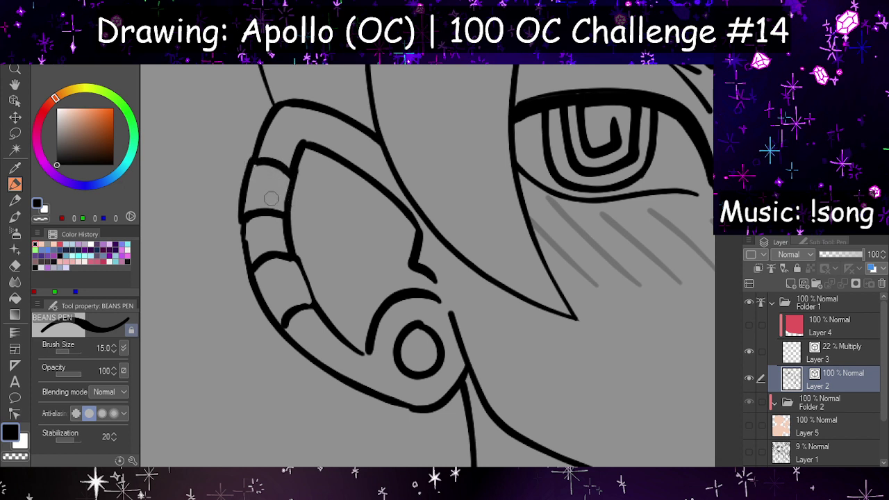
Step: Rework the inner ear line between the third and fourth bands, trimming its inward edge and redrawing it with the BEANS PEN
mouse_move(278, 255)
mouse_down()
mouse_move(304, 268)
mouse_move(317, 302)
mouse_move(299, 307)
mouse_move(317, 307)
mouse_move(305, 269)
mouse_move(300, 264)
mouse_move(317, 310)
mouse_up()
drag(287, 258, 301, 264)
key(ctrl+z)
key(h)
key(h)
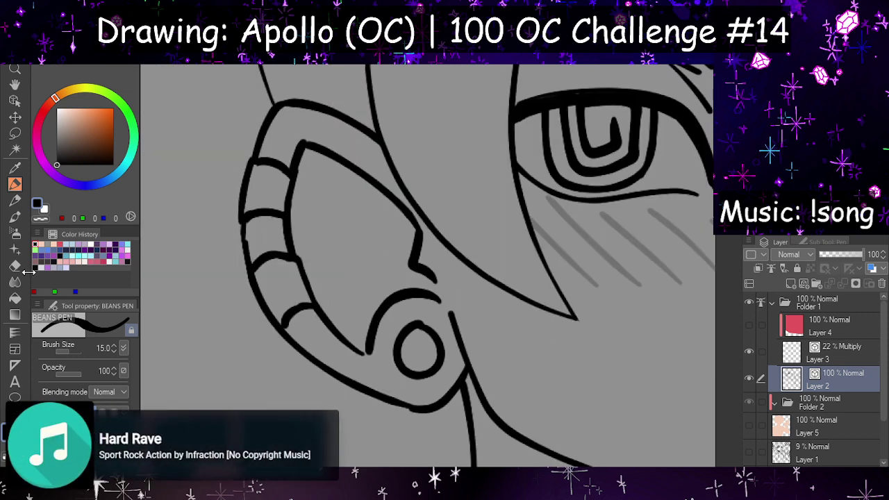
key(e)
drag(301, 257, 314, 288)
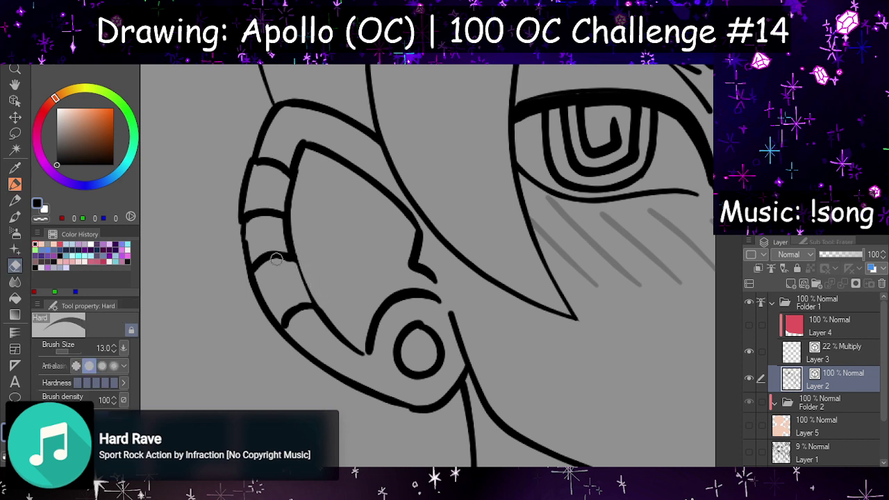
key(p)
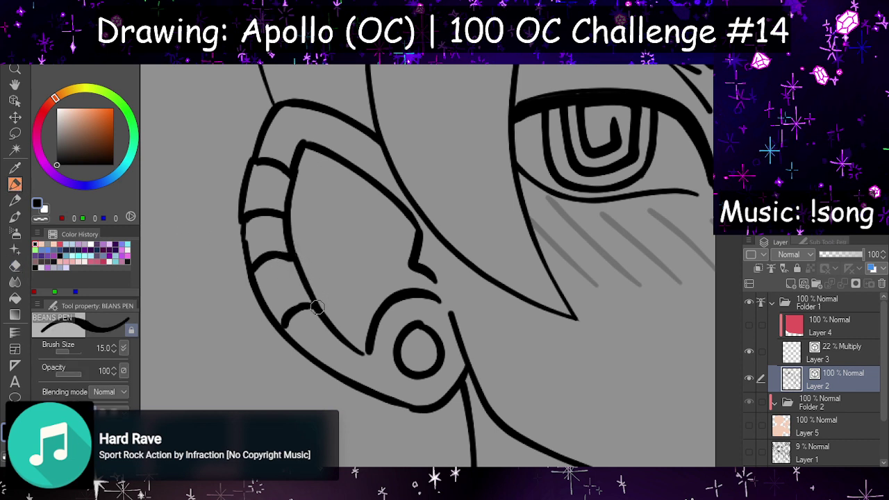
Step: Trim the outer rim line between the third and fourth bands with the eraser and redraw it with the BEANS PEN
click(14, 265)
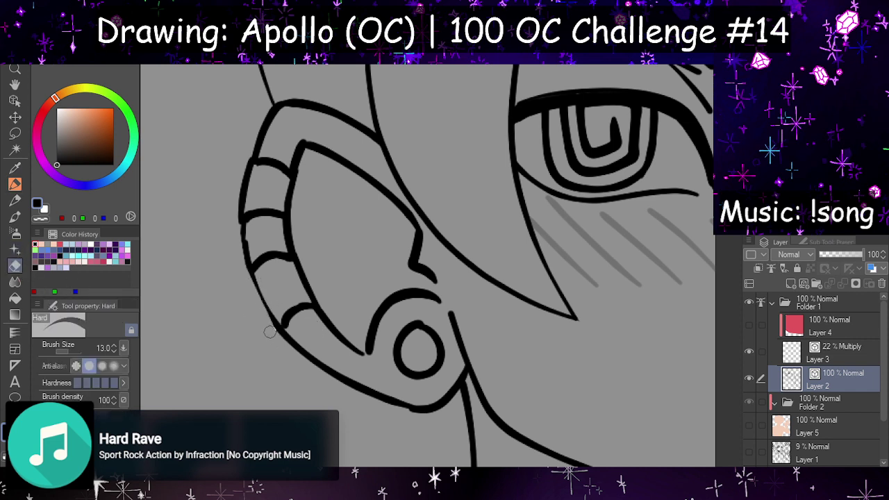
key(p)
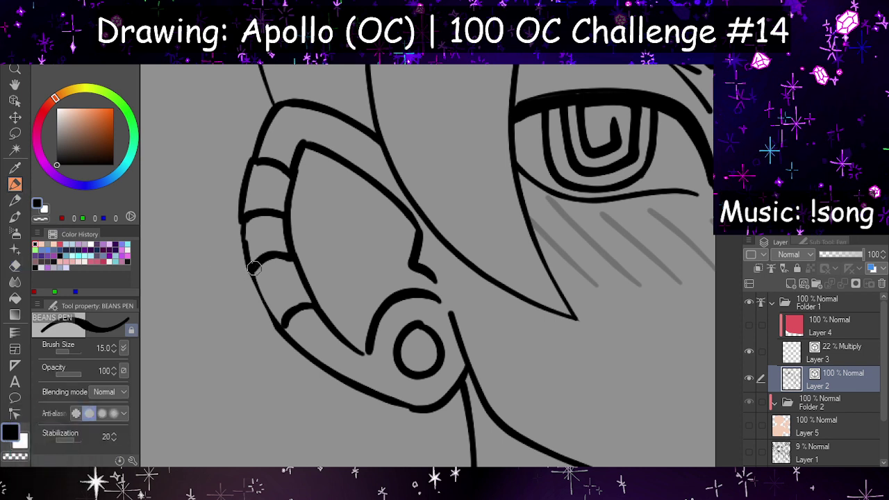
drag(255, 268, 281, 324)
key(ctrl+z)
drag(248, 271, 285, 329)
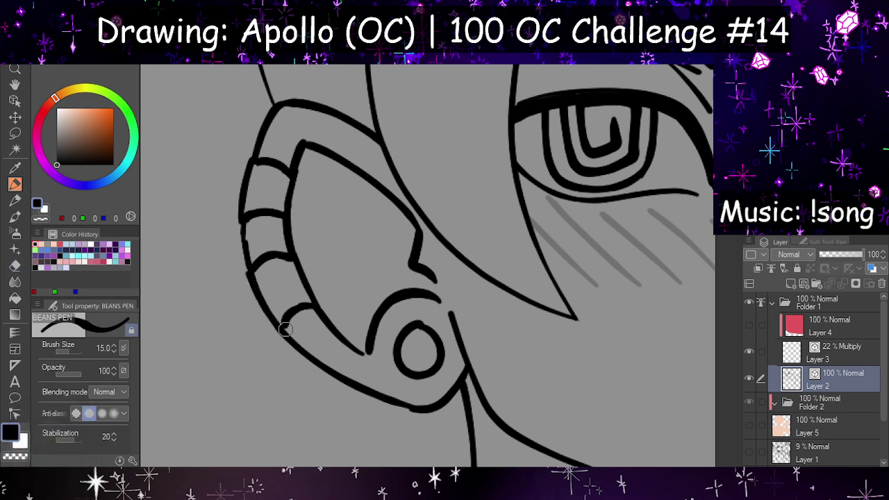
key(ctrl+z)
drag(250, 270, 279, 330)
Step: Join the fourth band's outer end to the ear rim with the BEANS PEN
click(14, 265)
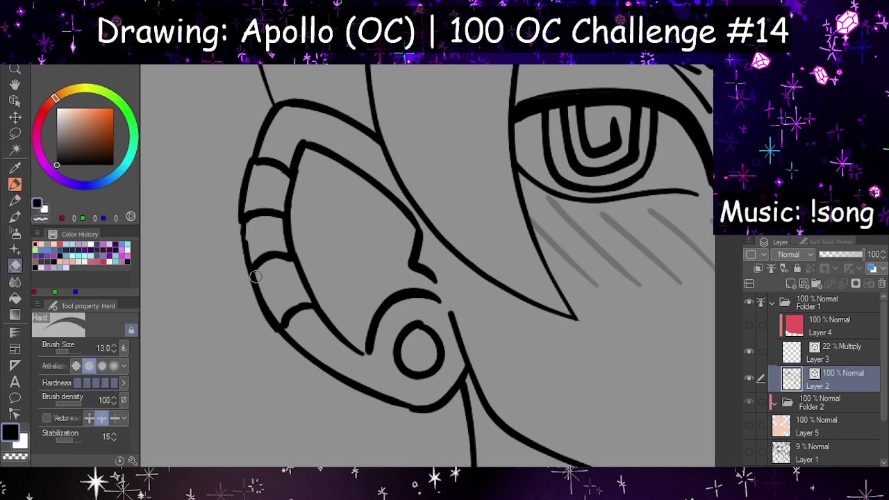
mouse_move(256, 276)
mouse_down()
mouse_move(278, 319)
mouse_move(265, 296)
mouse_move(277, 315)
mouse_move(261, 290)
mouse_up()
key(ctrl+z)
click(13, 185)
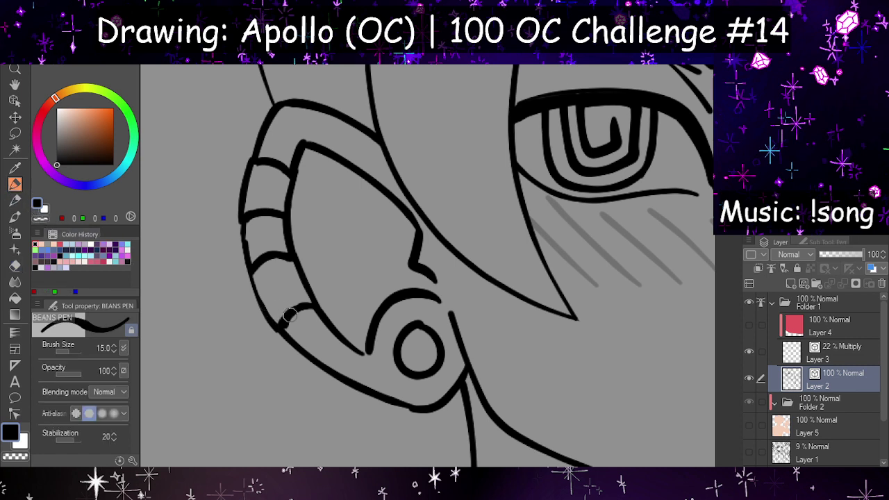
drag(309, 309, 280, 326)
Step: Refine the outer rim line down to the fourth band, undo the unwanted strokes, and trim the overshoot at the band's outer end
drag(256, 278, 285, 330)
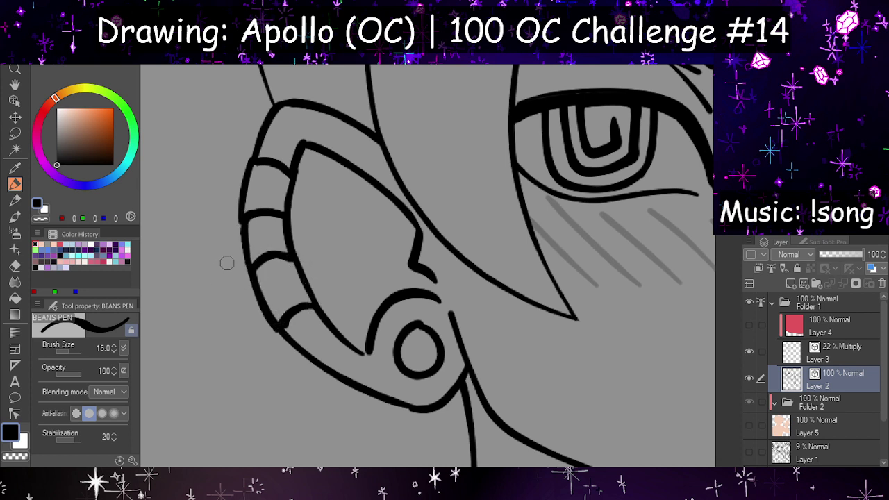
key(ctrl+z)
drag(251, 271, 281, 329)
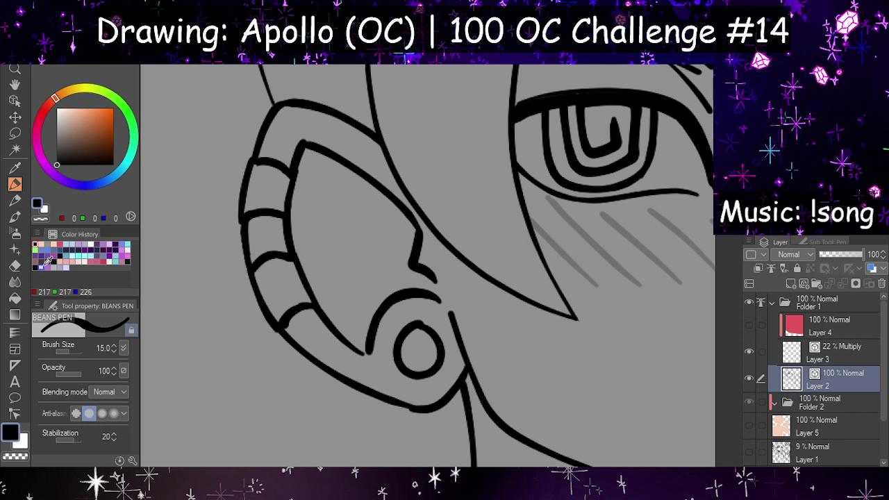
key(ctrl+z)
drag(242, 284, 280, 340)
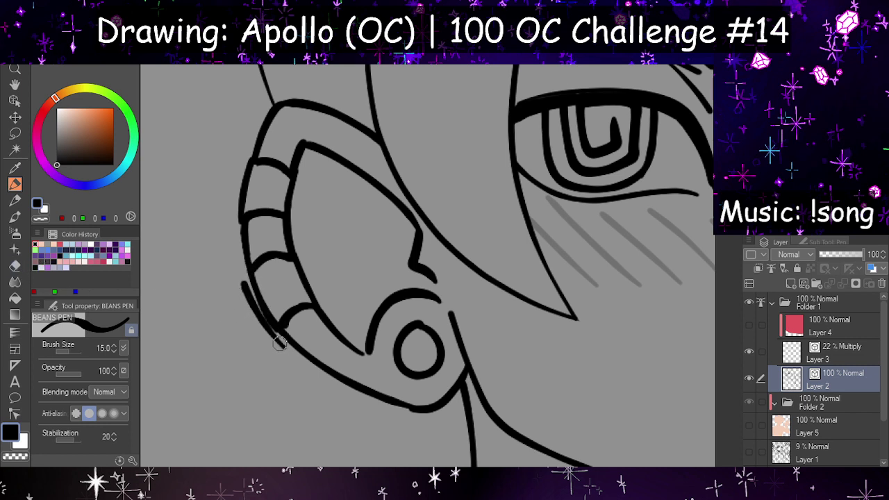
key(ctrl+z)
key(e)
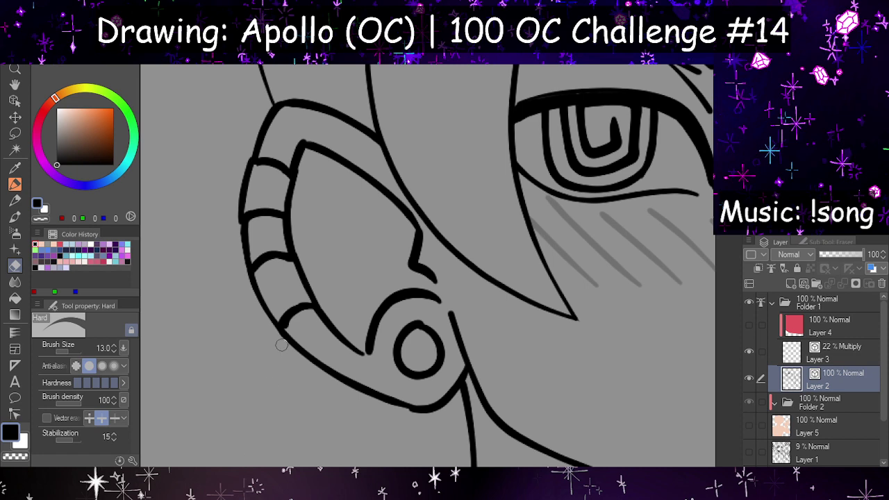
Step: Show the skin base Layer 5 beneath the line art again
scroll(331, 268, down, 8)
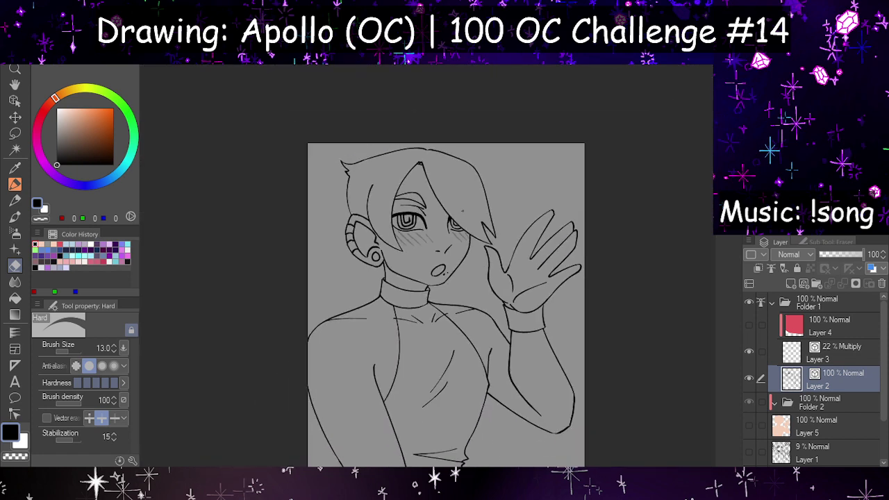
click(749, 425)
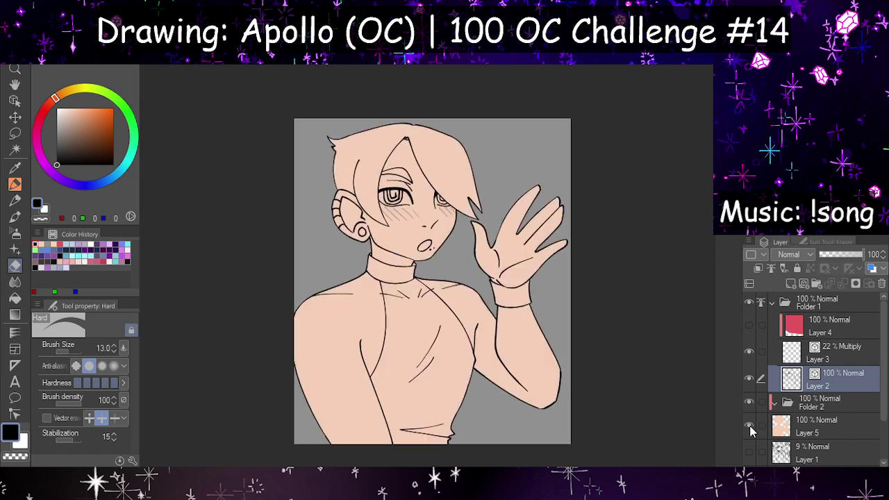
Step: Try painting over the outer rim line between the first two bands on Layer 2 with the G-pen in the skin colour
scroll(331, 202, up, 8)
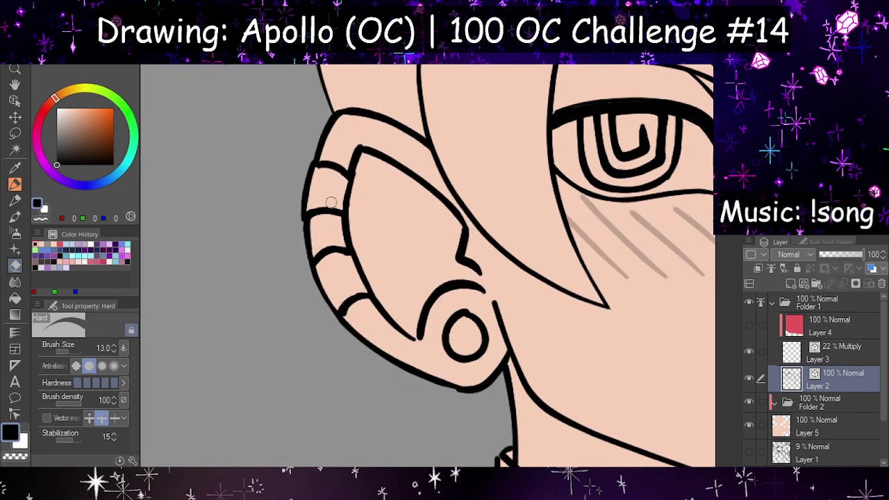
scroll(331, 202, up, 2)
click(40, 243)
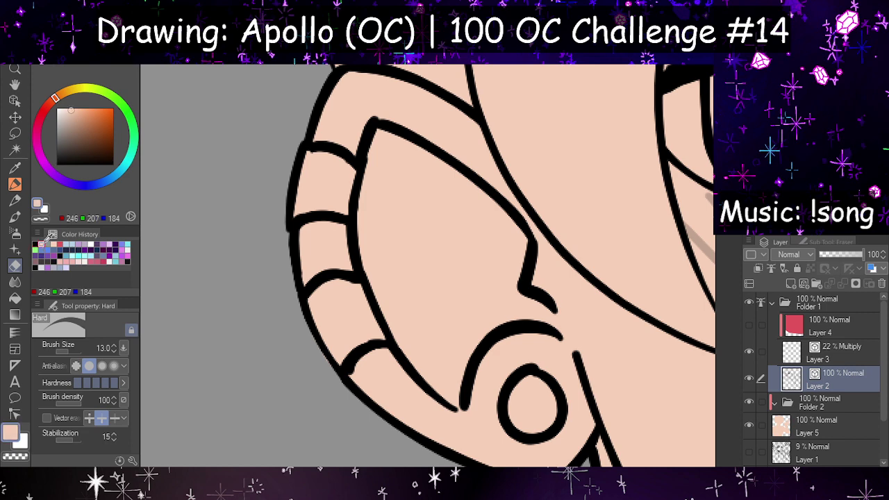
click(15, 184)
click(822, 242)
click(815, 257)
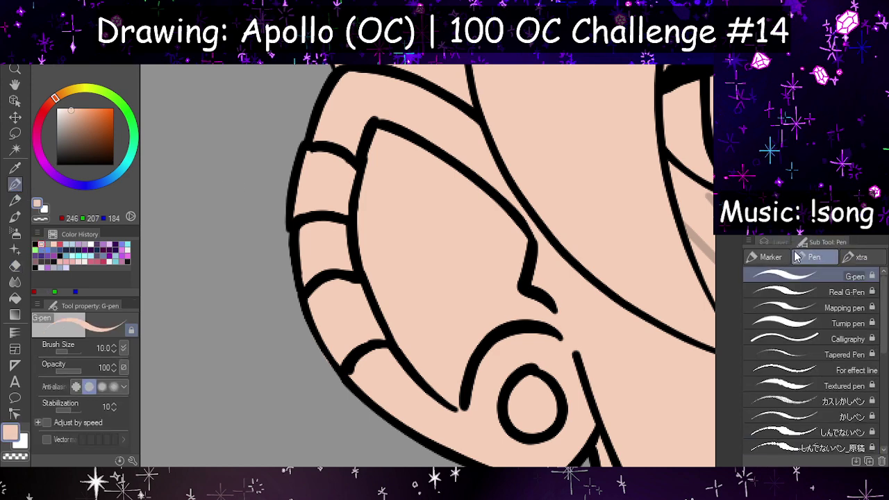
click(778, 244)
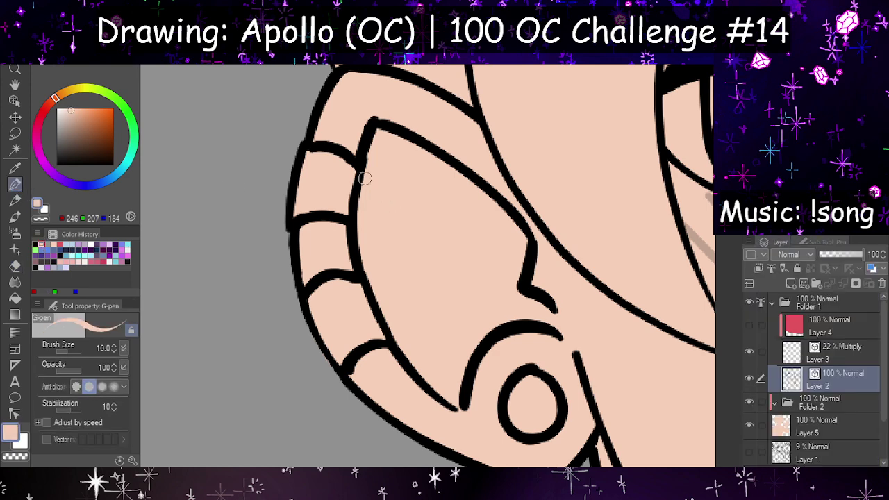
drag(310, 148, 305, 178)
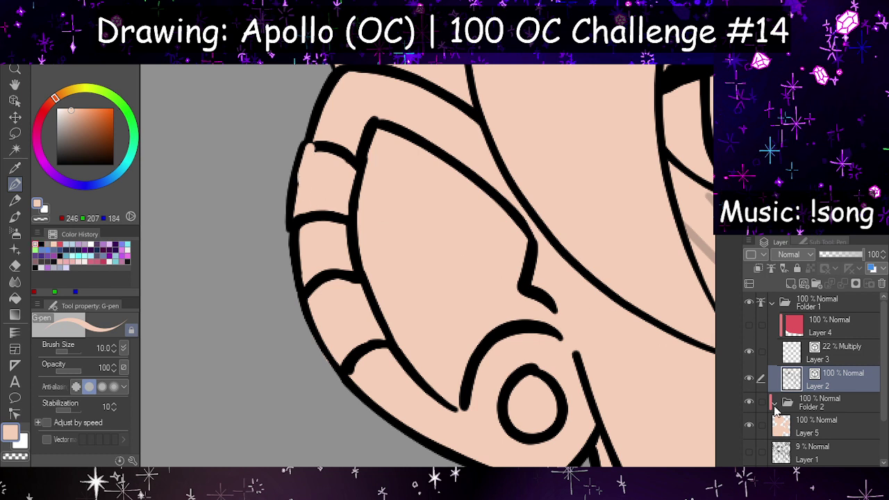
key(ctrl+z)
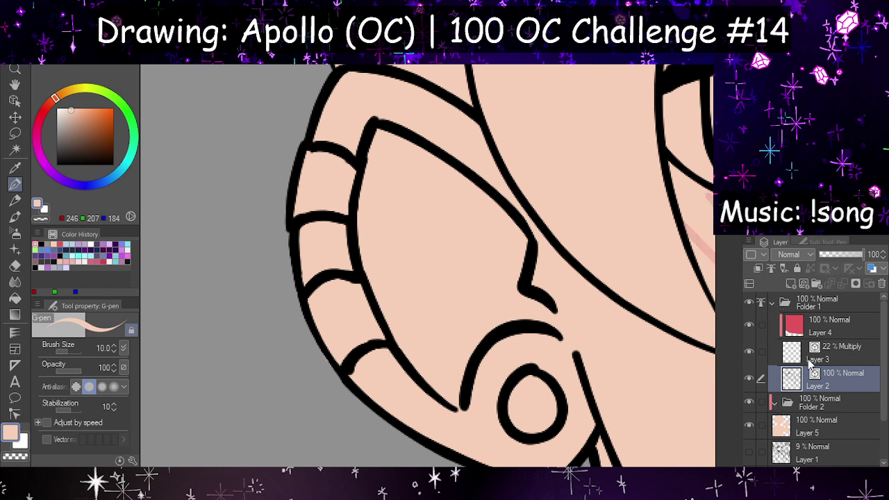
Step: Show the red clipping Layer 4 and raise the opacity of the blush Layer 3 to 78%
click(810, 359)
click(854, 254)
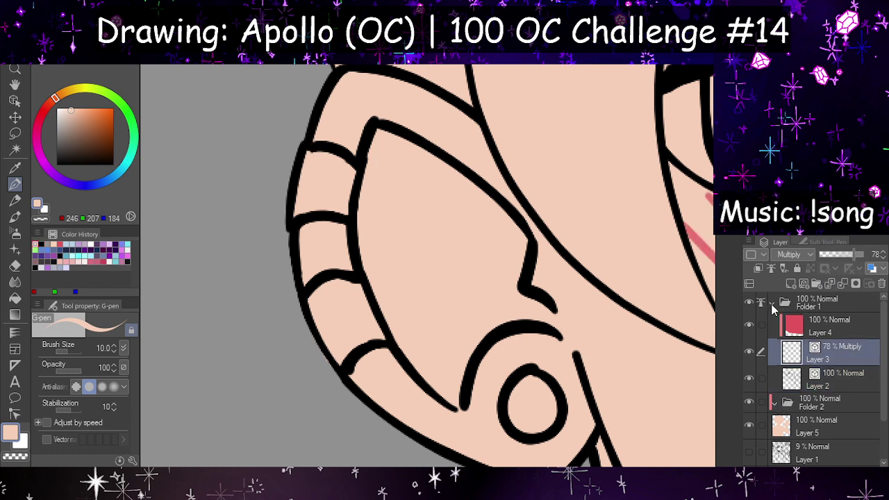
click(772, 304)
click(795, 351)
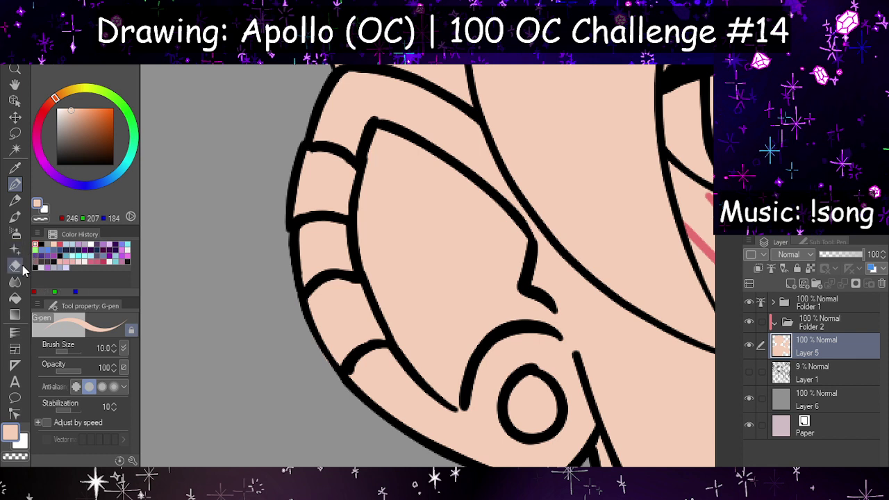
key(e)
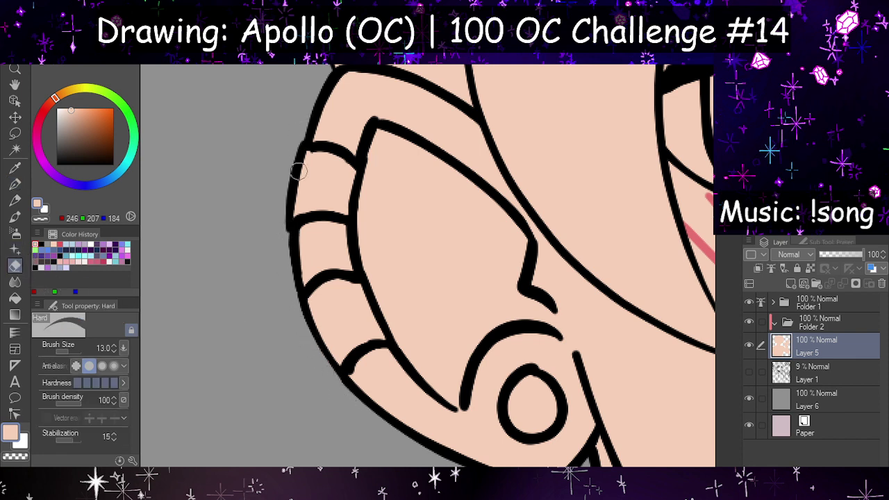
click(773, 303)
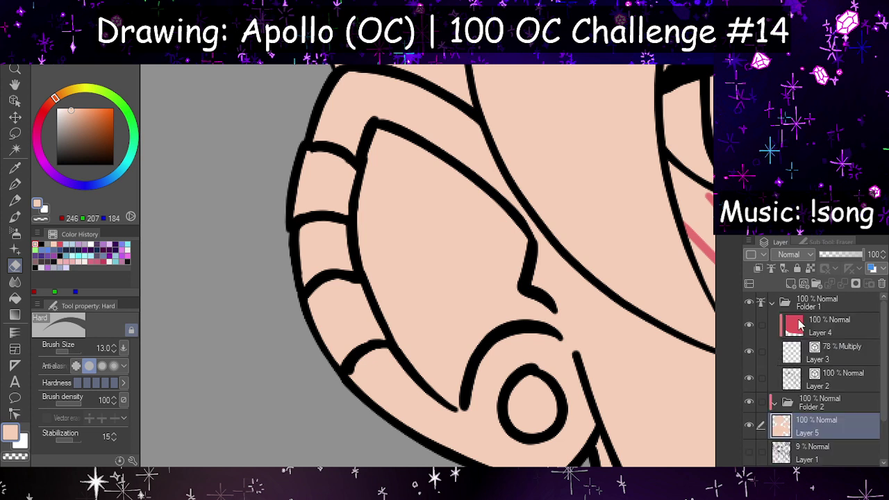
click(826, 329)
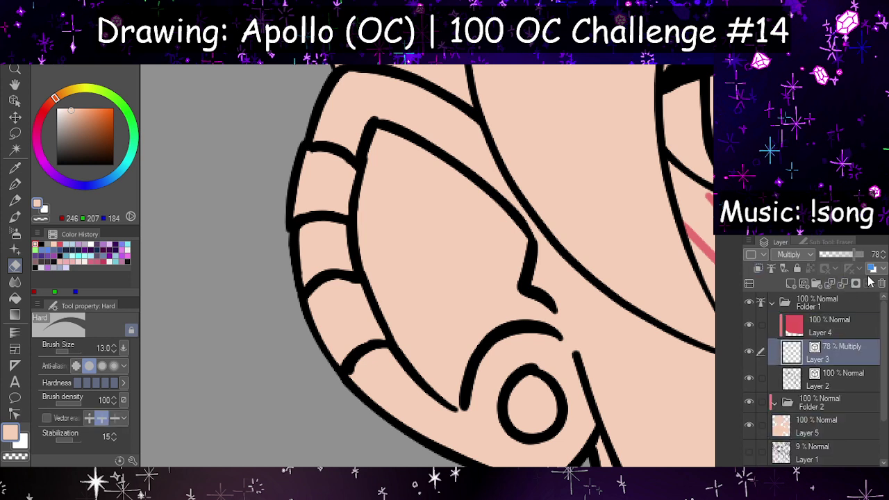
Step: Return the blush Layer 3 to 100% opacity, merge the red clipping Layer 4 into it, and move it below Folder 1
click(833, 355)
click(854, 256)
drag(854, 256, 879, 283)
click(834, 325)
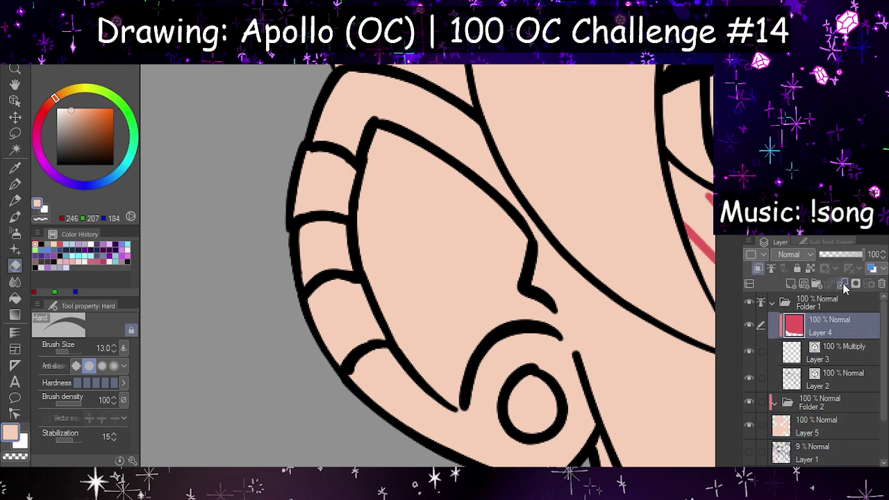
click(843, 283)
drag(802, 333, 808, 375)
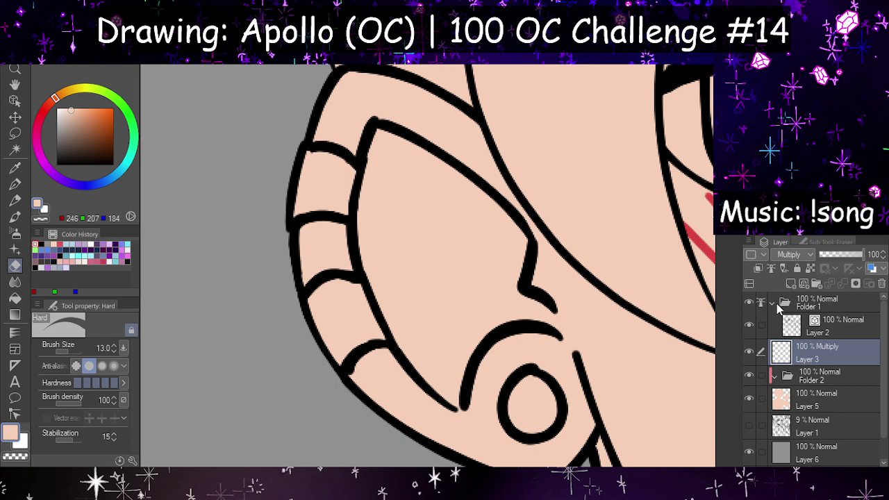
Step: Set the blush Layer 3 to 56% opacity and place it as a clipping layer directly above the skin base Layer 5
click(772, 304)
drag(846, 252, 842, 258)
scroll(540, 196, down, 8)
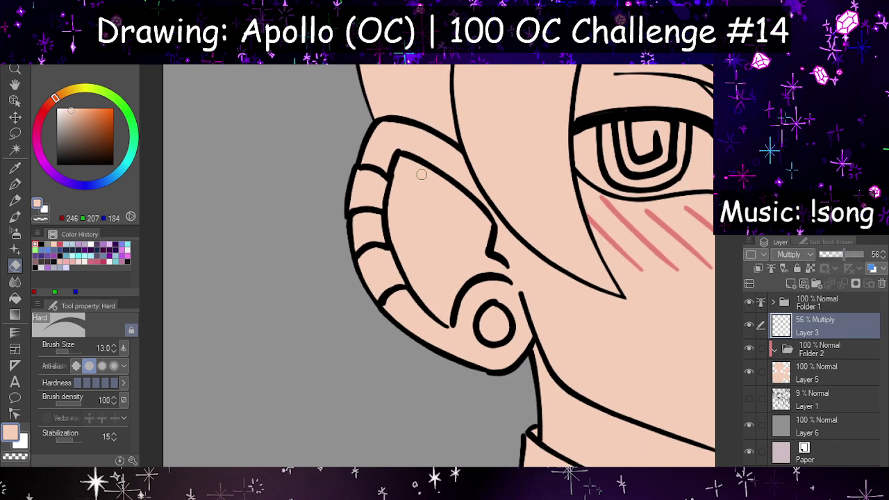
scroll(583, 115, up, 2)
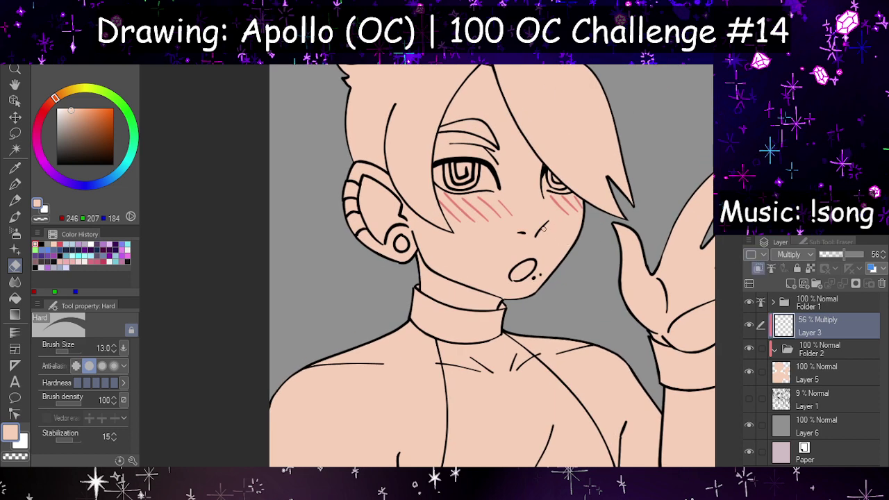
drag(791, 327, 803, 371)
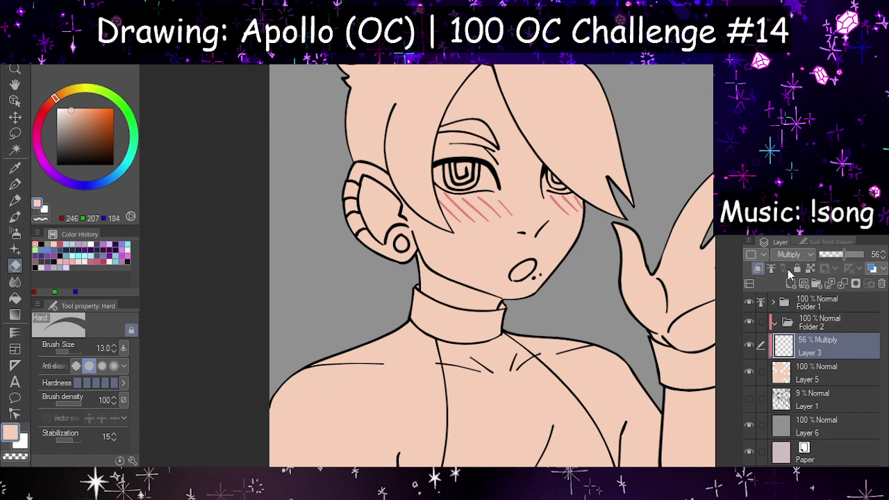
Step: Add a new clipping layer above the blush Layer 3 and set its blending mode to Multiply
click(792, 283)
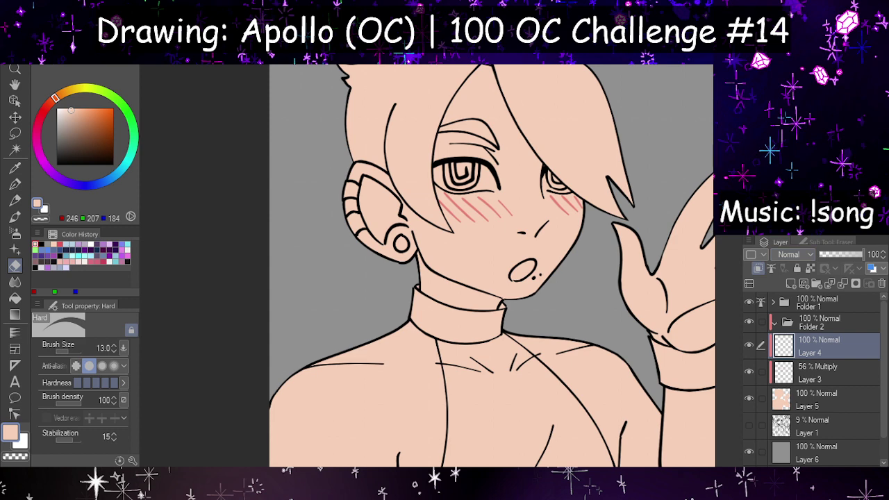
click(790, 281)
scroll(316, 228, down, 5)
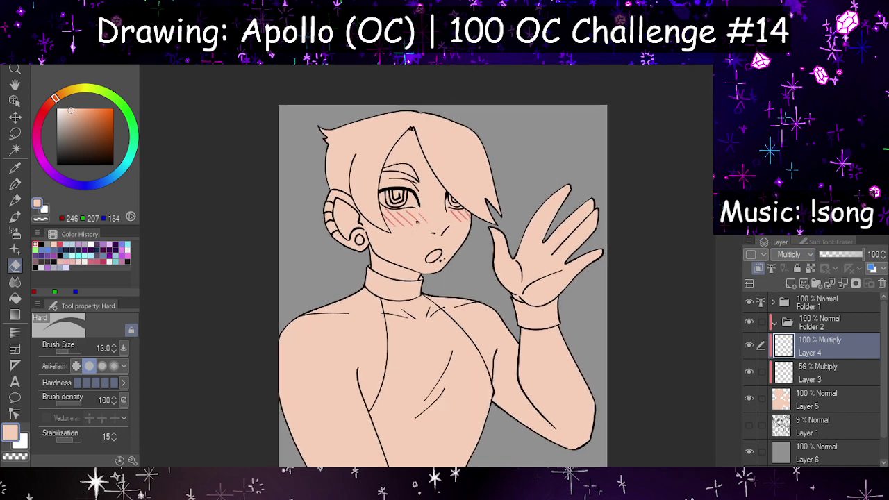
scroll(418, 223, up, 3)
Step: Add a new layer inside Folder 2 and pick mauve, RGB 177, 139, 170, as the drawing colour
click(774, 322)
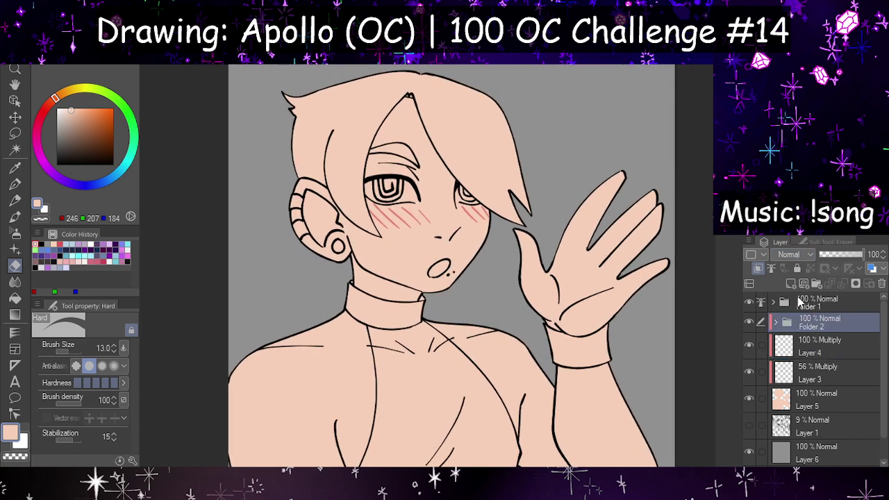
click(791, 284)
drag(784, 332, 788, 344)
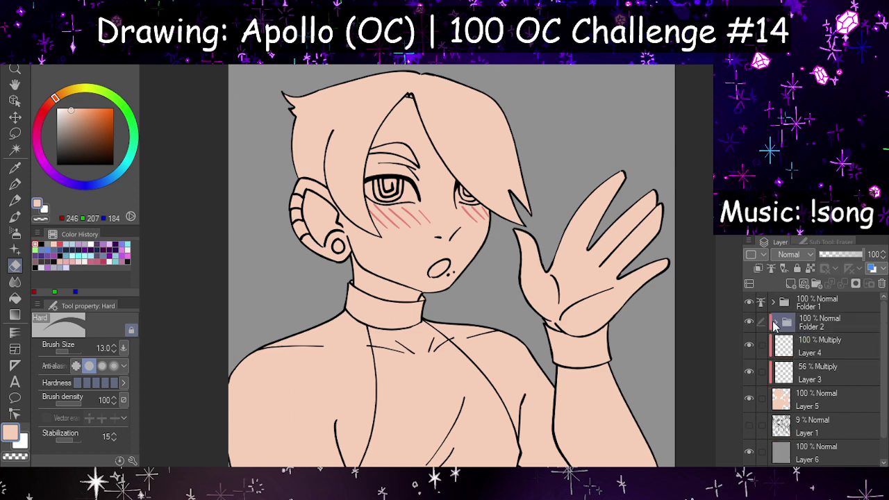
click(813, 160)
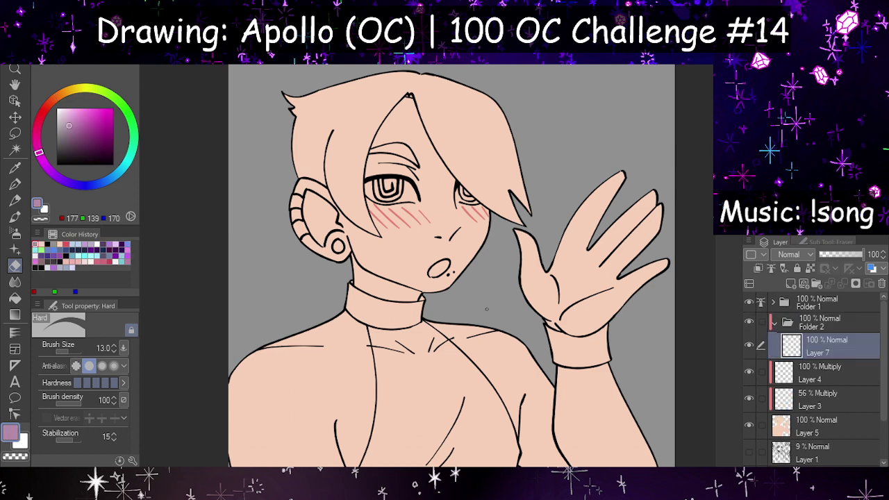
Step: Fill the hair with mauve on Layer 7 and touch up the small gaps at the parting with the G-pen
scroll(482, 310, down, 2)
scroll(483, 185, up, 3)
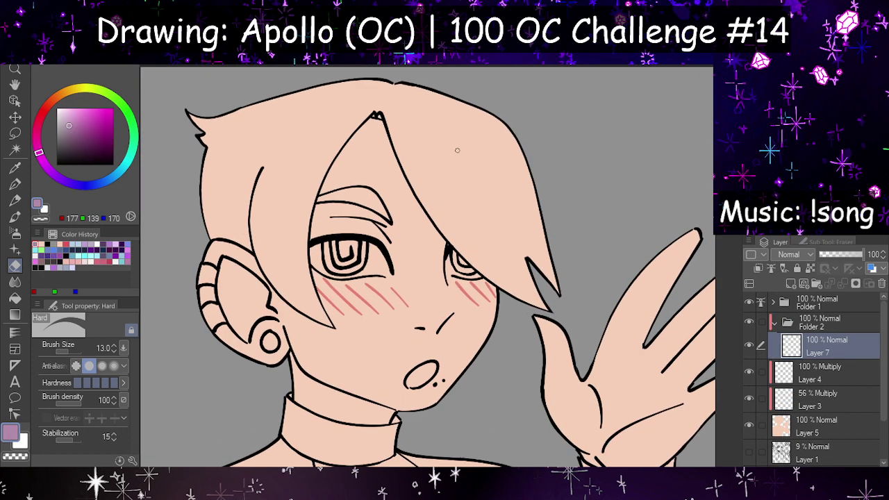
click(14, 297)
click(289, 161)
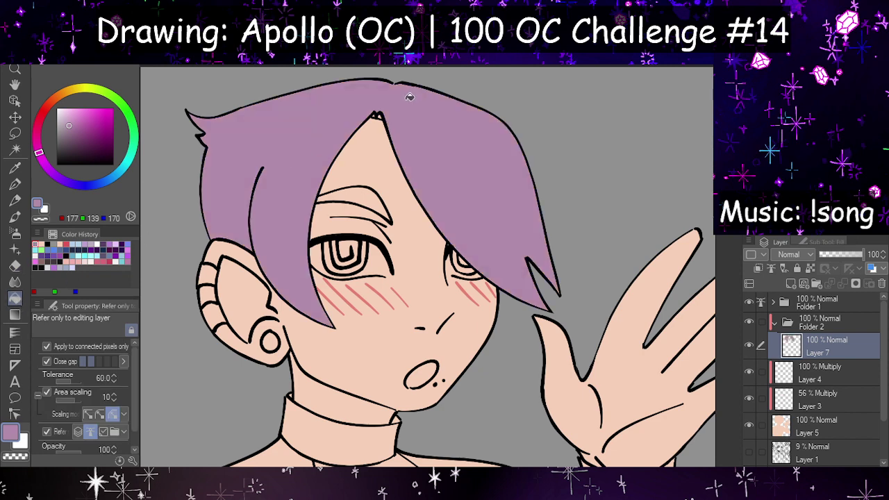
scroll(409, 96, up, 2)
scroll(407, 79, up, 2)
click(15, 185)
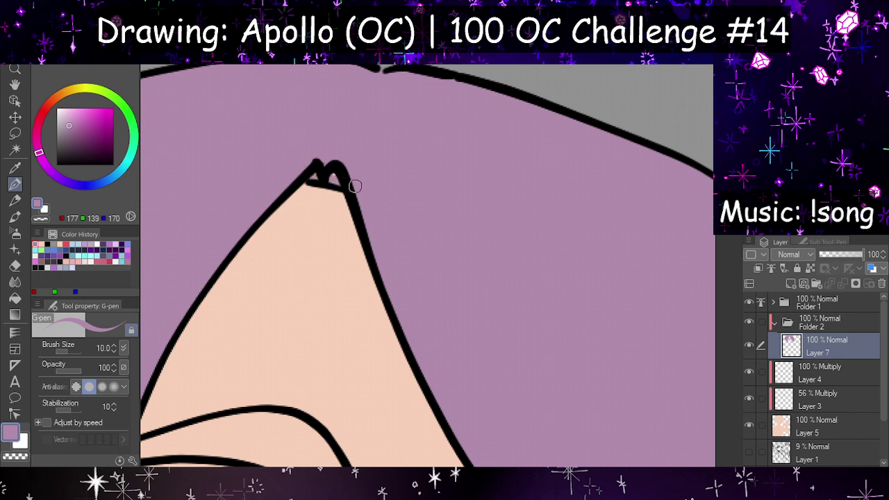
scroll(340, 166, down, 2)
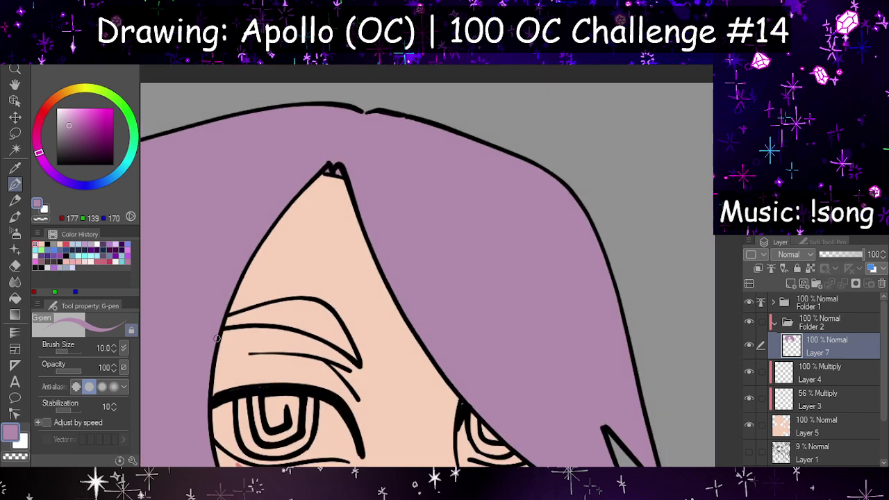
Step: Fill the visible eyebrow on Layer 7 with the same mauve as the hair
click(15, 297)
click(314, 320)
scroll(315, 320, down, 6)
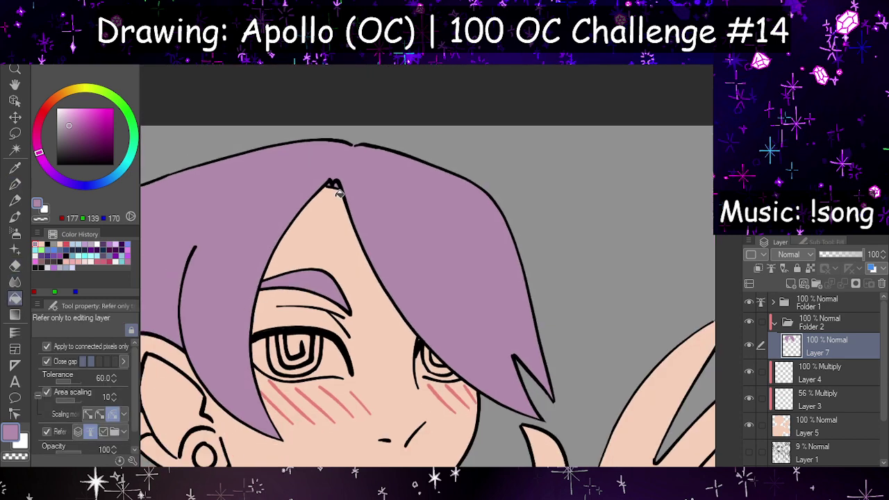
scroll(411, 286, down, 1)
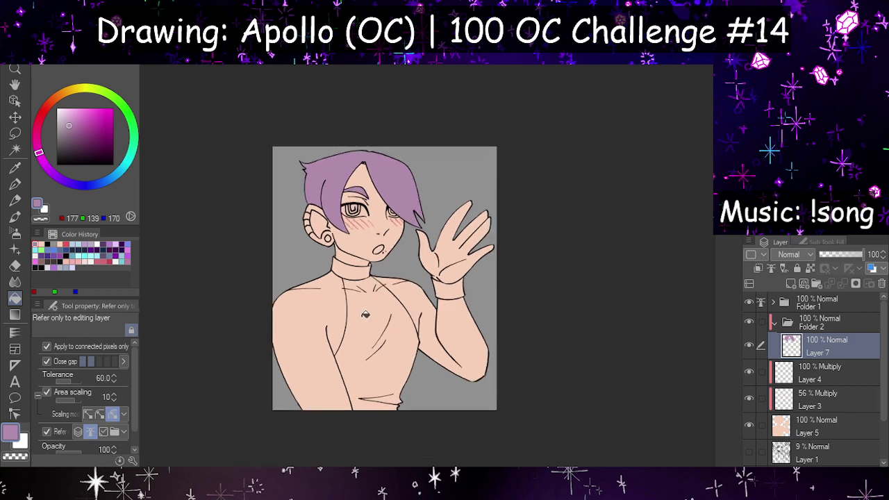
scroll(385, 283, up, 1)
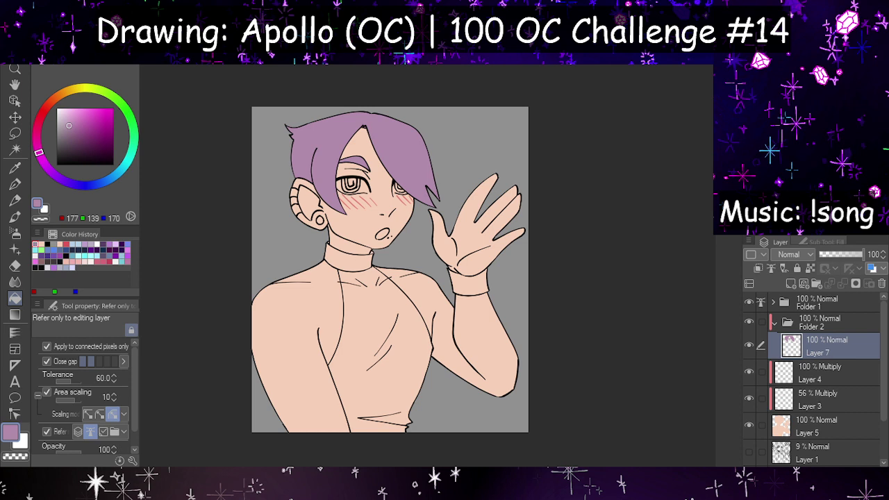
scroll(591, 303, down, 1)
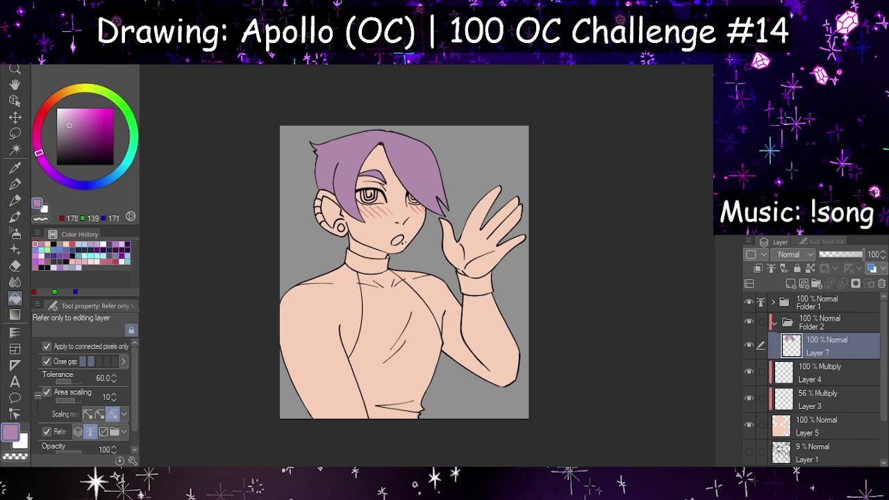
Step: Lock the transparent pixels of the hair Layer 7 and set the G-pen brush size to 2000
click(810, 268)
click(14, 184)
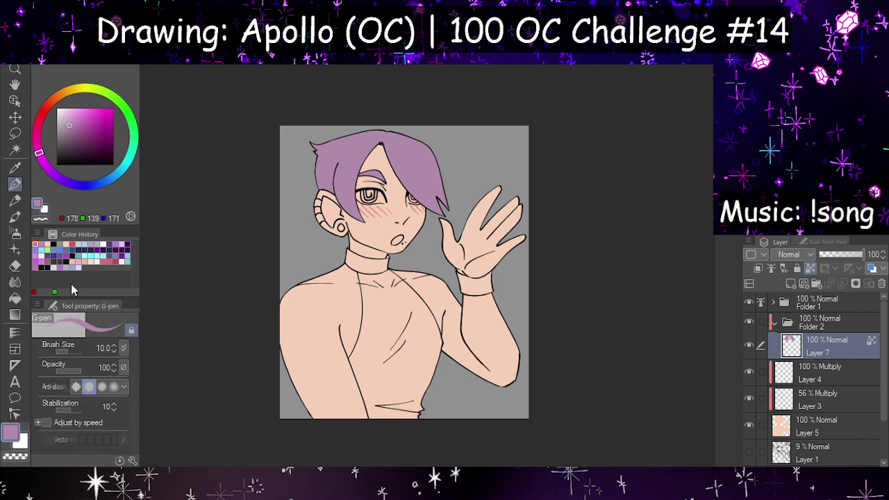
drag(71, 349, 112, 349)
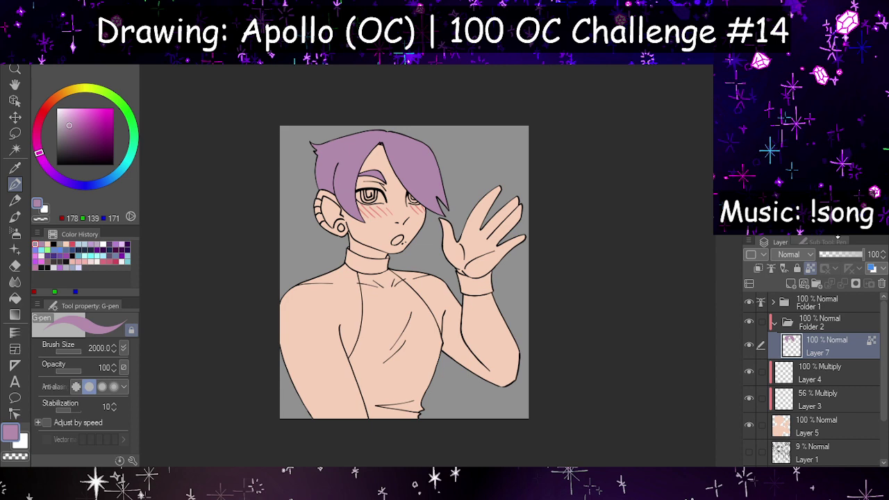
scroll(392, 180, up, 5)
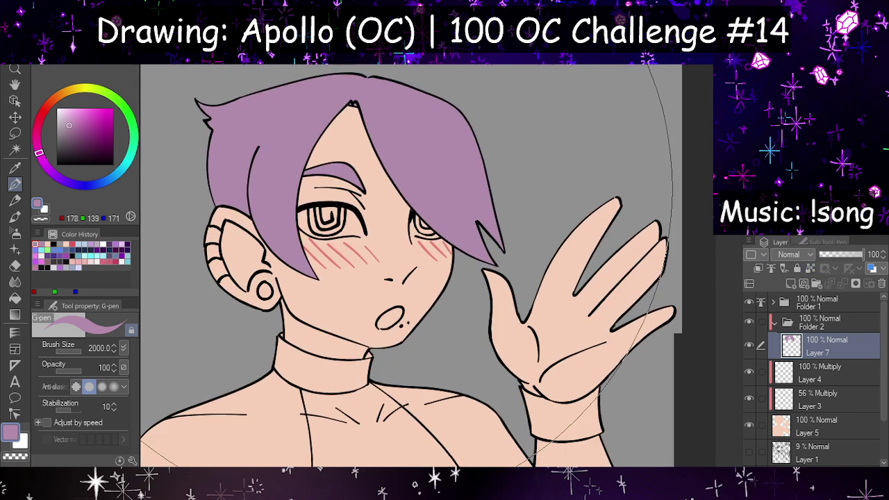
Step: Add a new layer above the hair Layer 7 and set up the size 10 G-pen in pale lilac, RGB 246, 232, 243
click(792, 285)
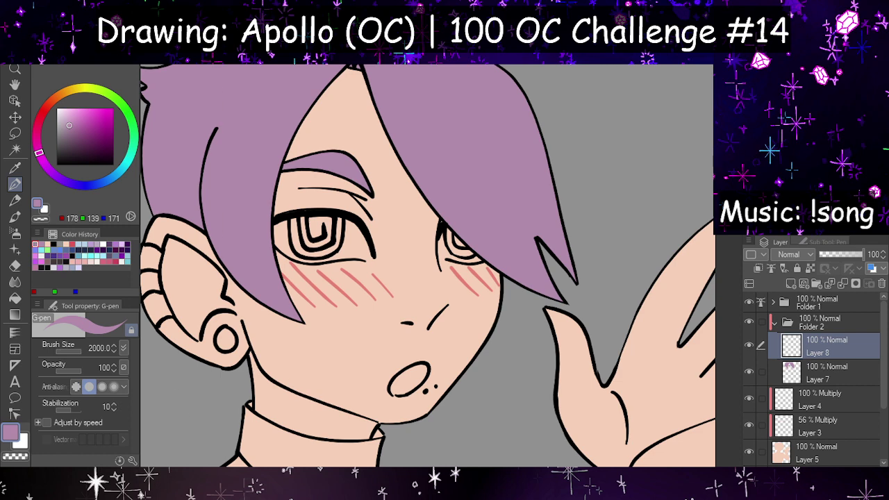
scroll(369, 239, up, 1)
drag(62, 109, 61, 108)
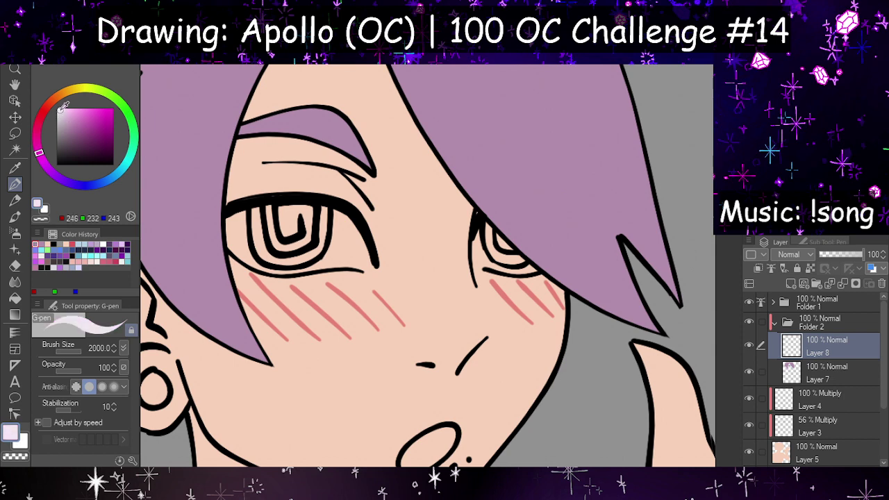
click(16, 201)
click(16, 185)
scroll(466, 254, down, 1)
scroll(410, 233, up, 2)
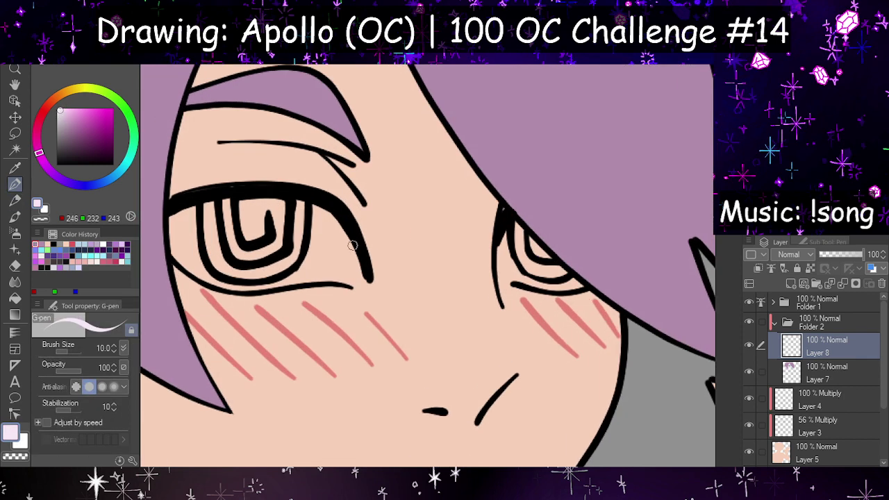
Step: Close the open inner corners of both eyes on Layer 8 with short pale lilac G-pen strokes and clean up their edges
key(h)
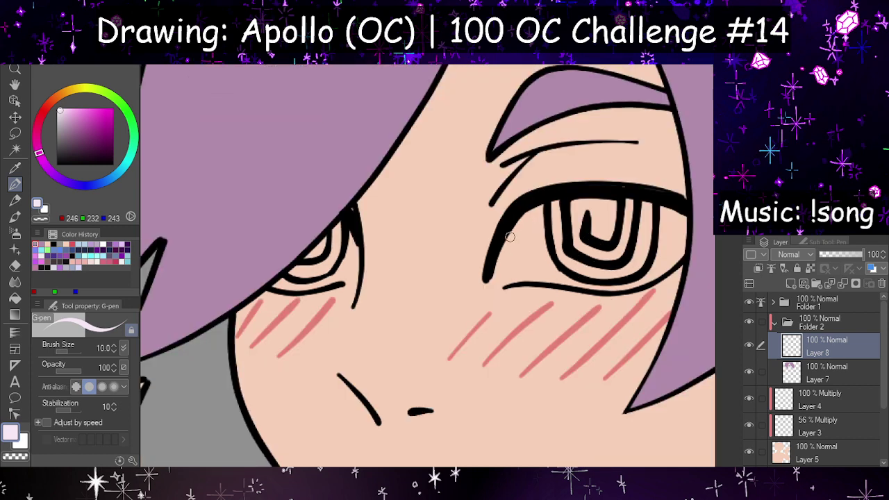
drag(339, 283, 351, 242)
key(h)
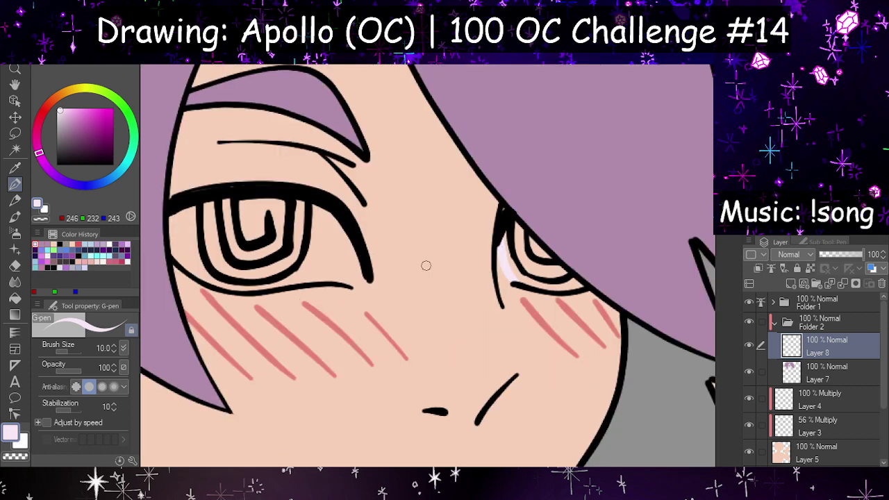
mouse_move(343, 281)
mouse_down()
mouse_move(359, 276)
mouse_move(364, 250)
mouse_up()
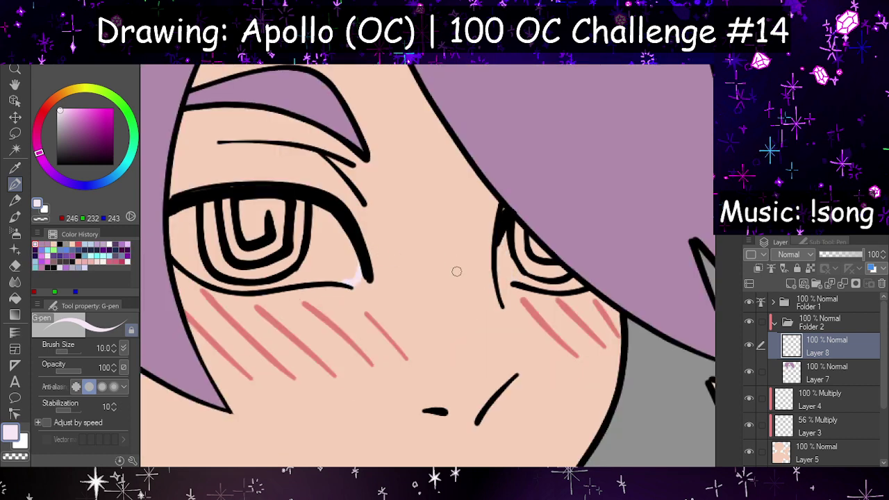
drag(499, 245, 503, 278)
click(15, 266)
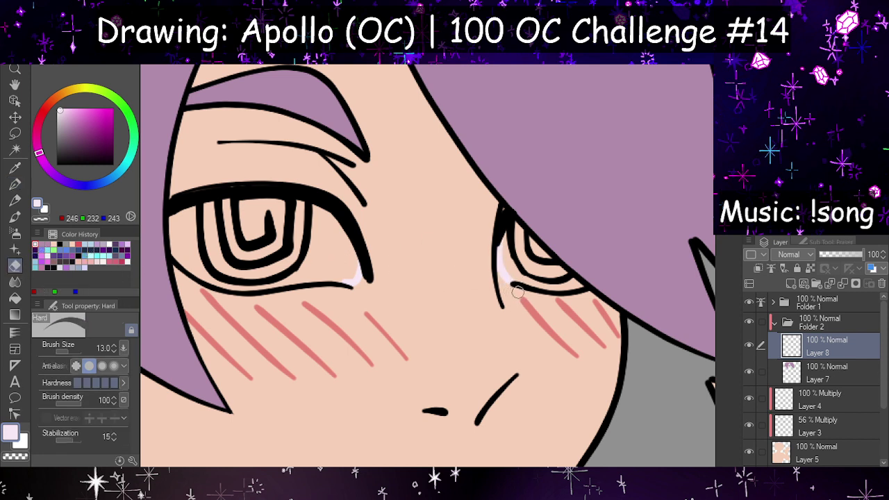
Step: Fill the whites of both eyes with pale lilac on Layer 8 and check the face in the mirrored view
click(15, 297)
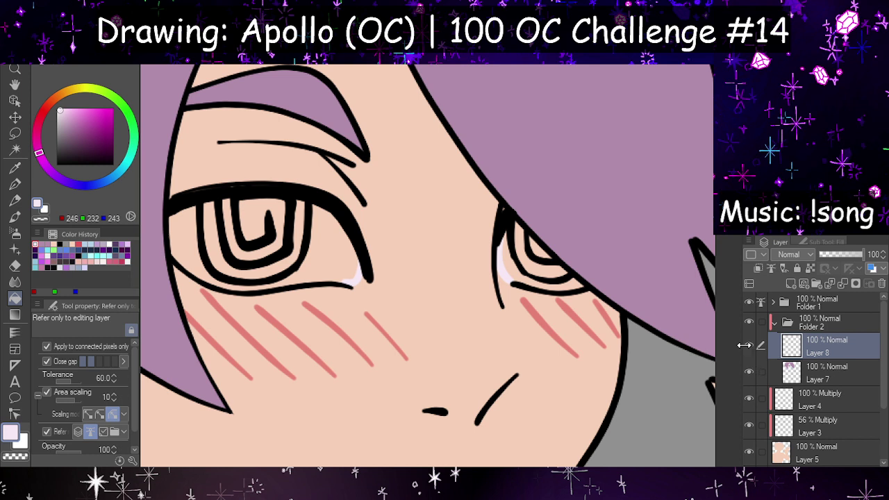
click(334, 251)
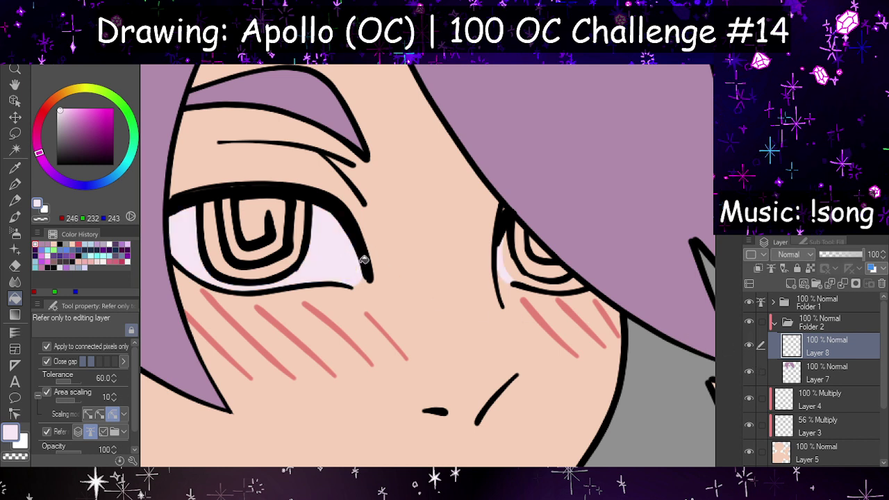
click(518, 273)
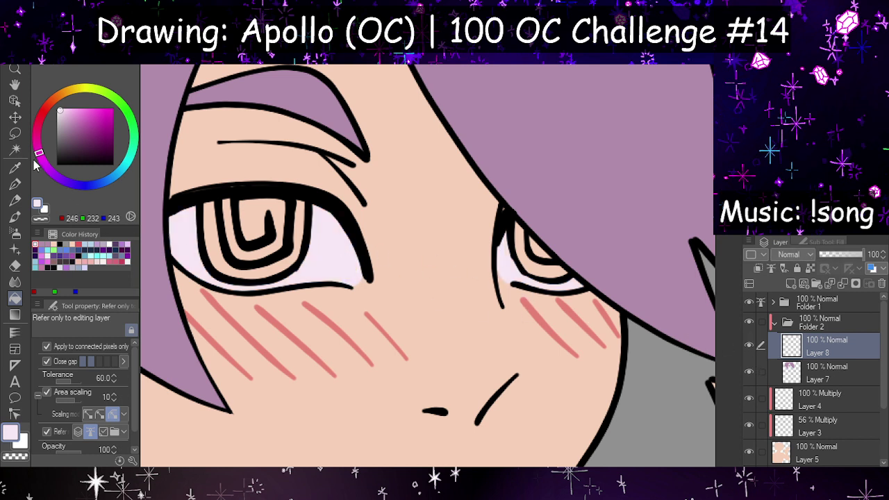
click(14, 184)
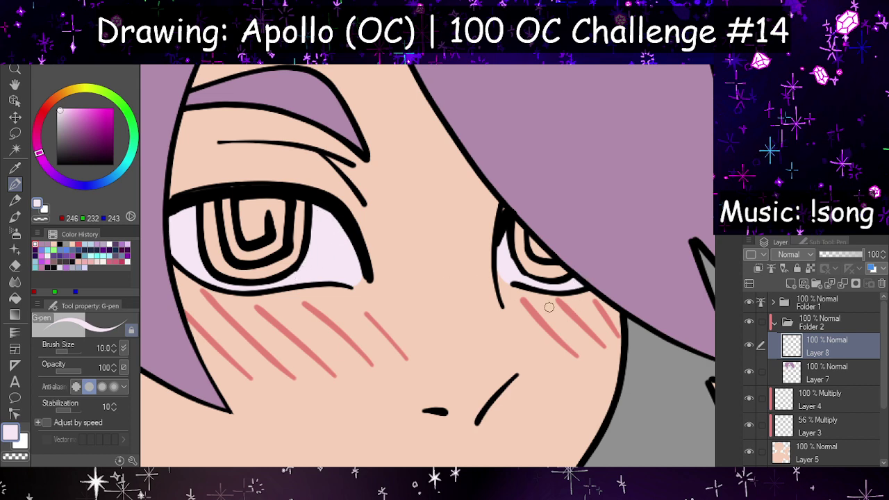
scroll(505, 296, down, 3)
key(h)
key(h)
Step: Add another new layer above the eye-white Layer 8 inside Folder 2
scroll(465, 264, up, 2)
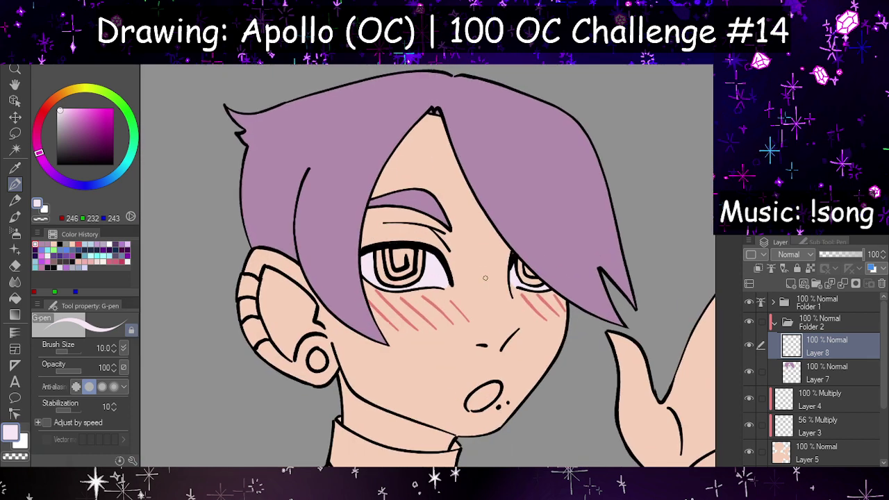
scroll(459, 259, up, 1)
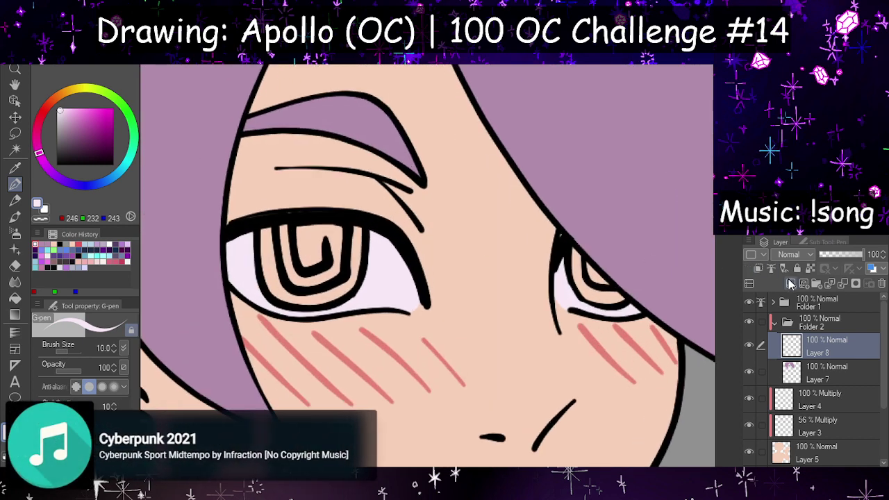
click(791, 283)
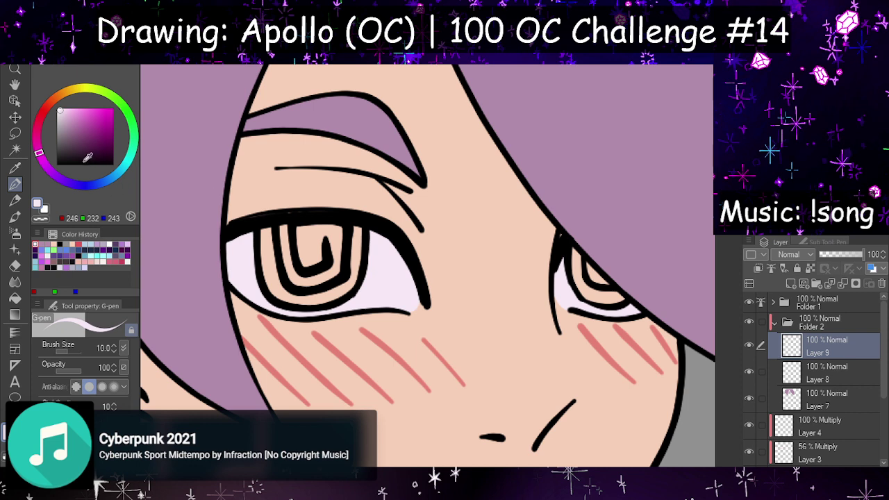
Step: Fill both irises on Layer 9 with dark purple, RGB 28, 14, 32, including the small gaps in the partly covered eye
click(89, 158)
click(51, 177)
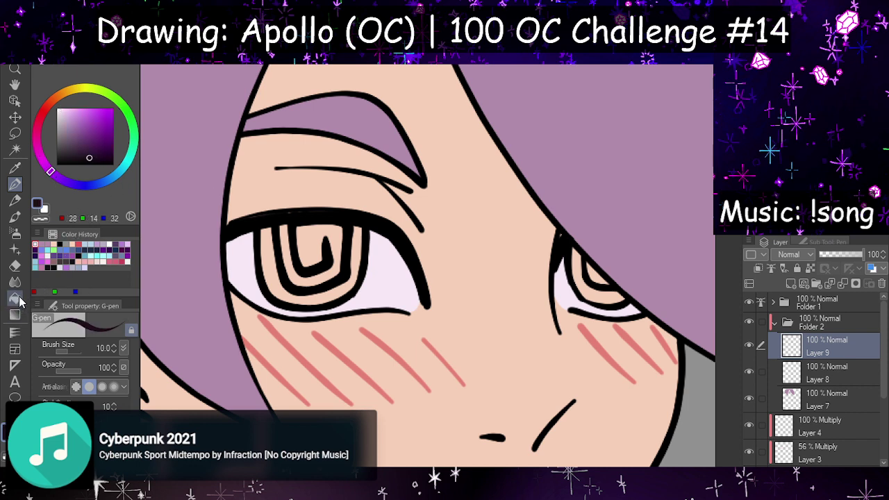
click(14, 297)
click(275, 250)
click(314, 242)
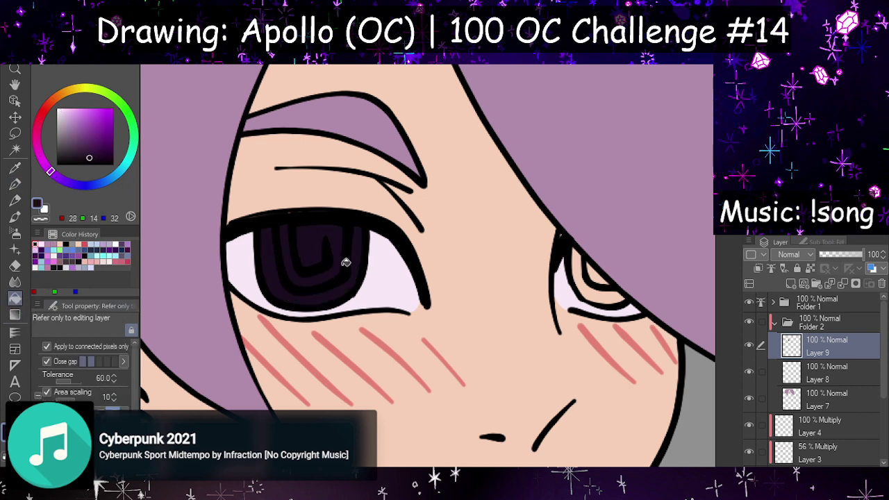
click(598, 278)
click(599, 275)
click(597, 277)
click(594, 289)
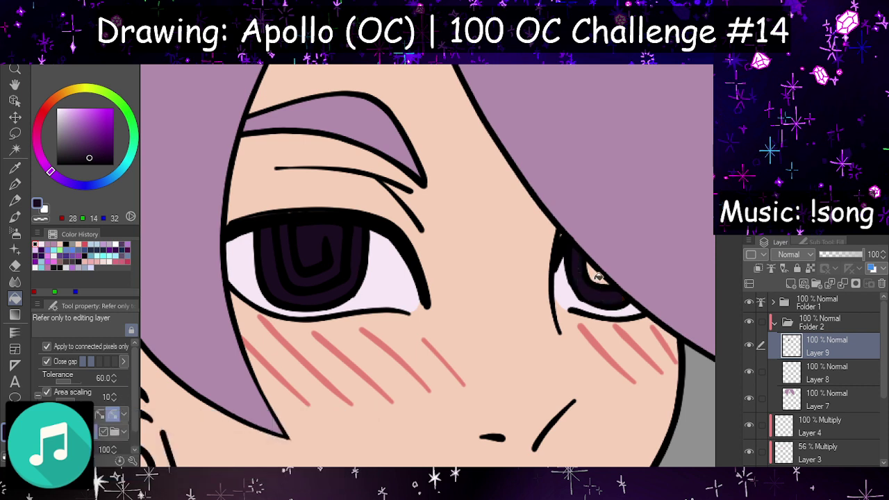
click(598, 272)
click(604, 280)
Step: Add a new clipped layer above Layer 9 and set up the G-pen at size 16.1 in cyan, RGB 85, 254, 248
click(791, 284)
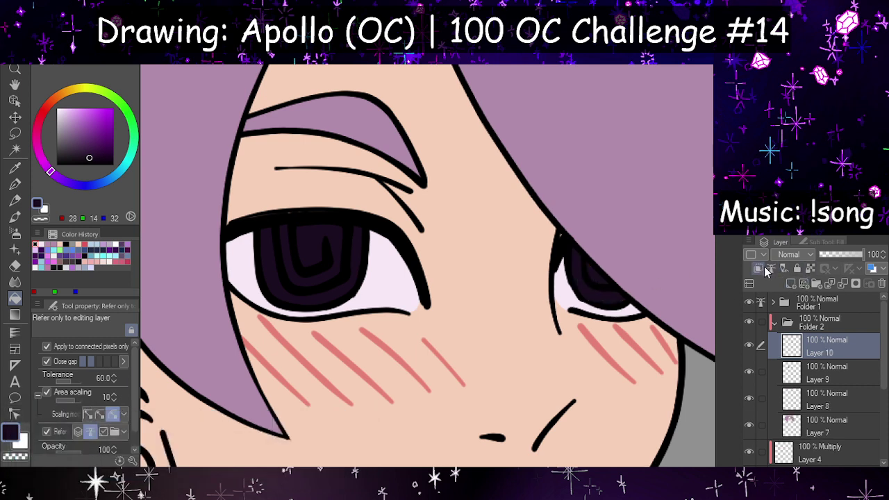
click(759, 268)
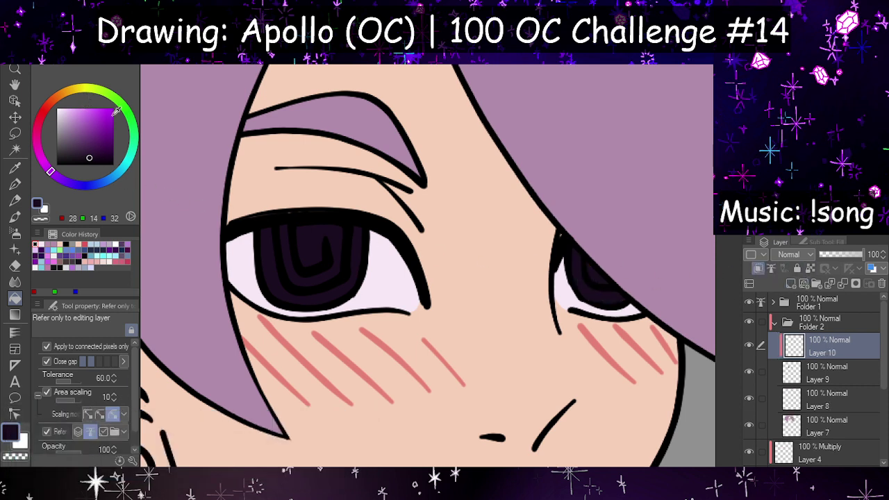
click(94, 108)
click(89, 89)
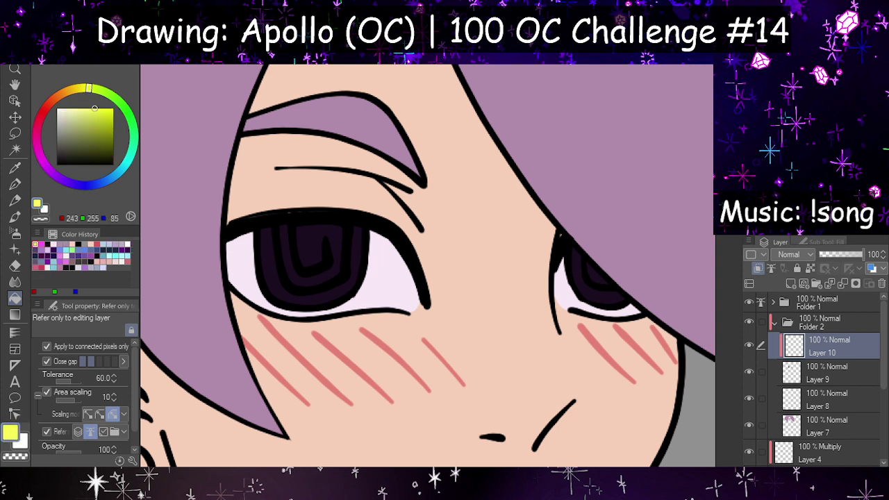
click(128, 159)
click(15, 184)
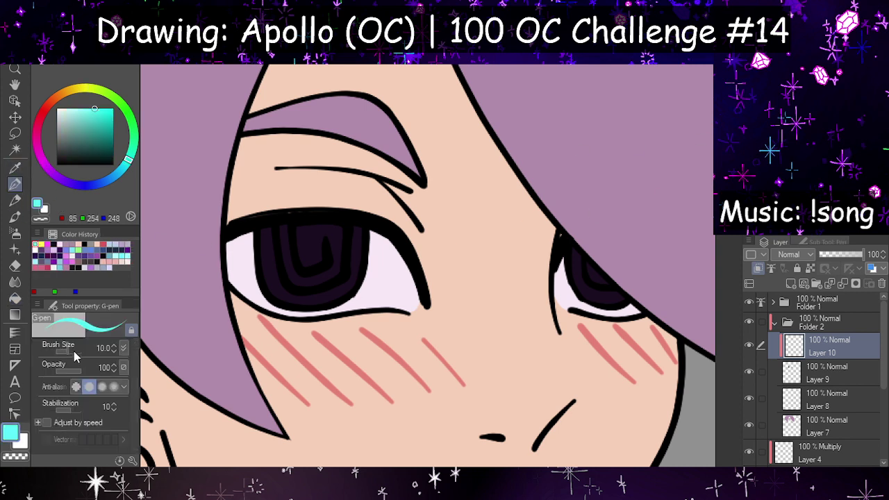
drag(68, 350, 76, 351)
Step: Move Layer 10 above the line art Layer 2 in Folder 1 and paint cyan U-shaped rings in both irises
click(773, 303)
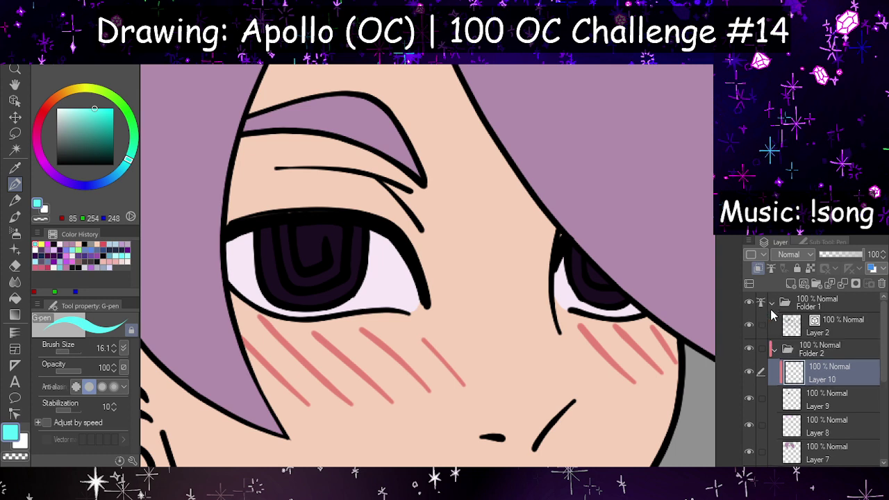
drag(806, 372, 826, 317)
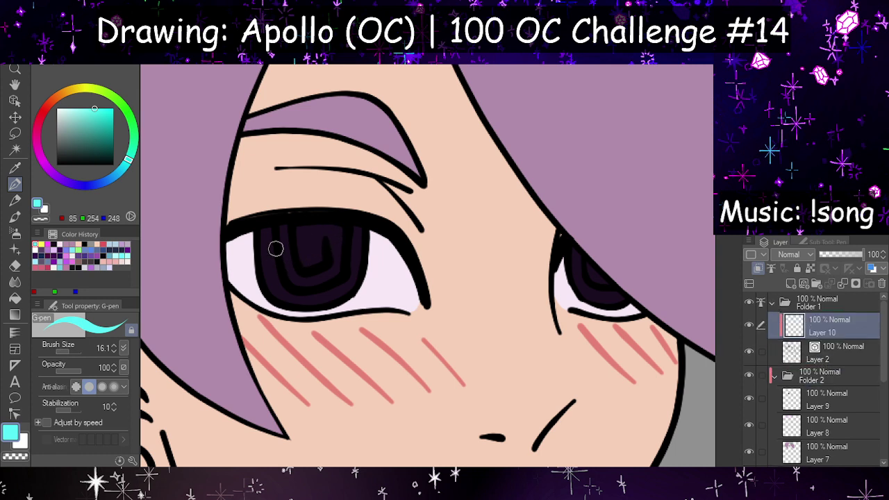
mouse_move(276, 234)
mouse_down()
mouse_move(293, 289)
mouse_move(316, 281)
mouse_move(296, 290)
mouse_move(344, 274)
mouse_move(332, 284)
mouse_move(348, 263)
mouse_move(341, 280)
mouse_move(344, 230)
mouse_up()
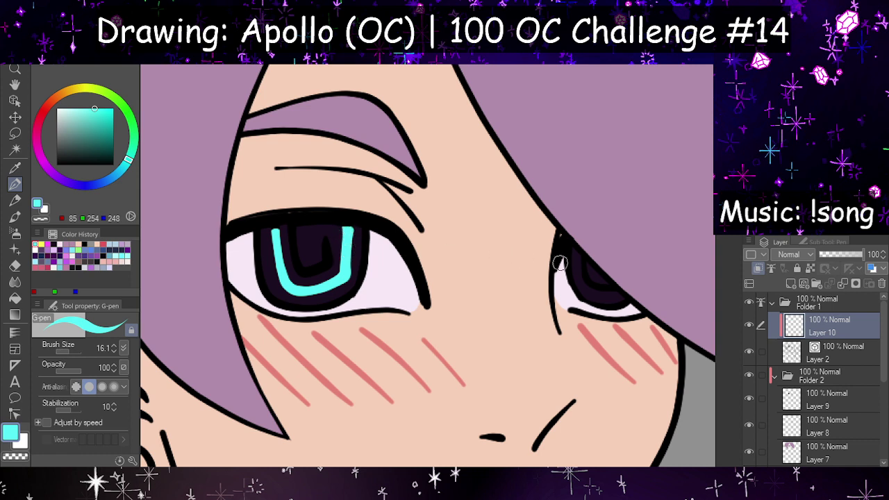
drag(583, 261, 612, 294)
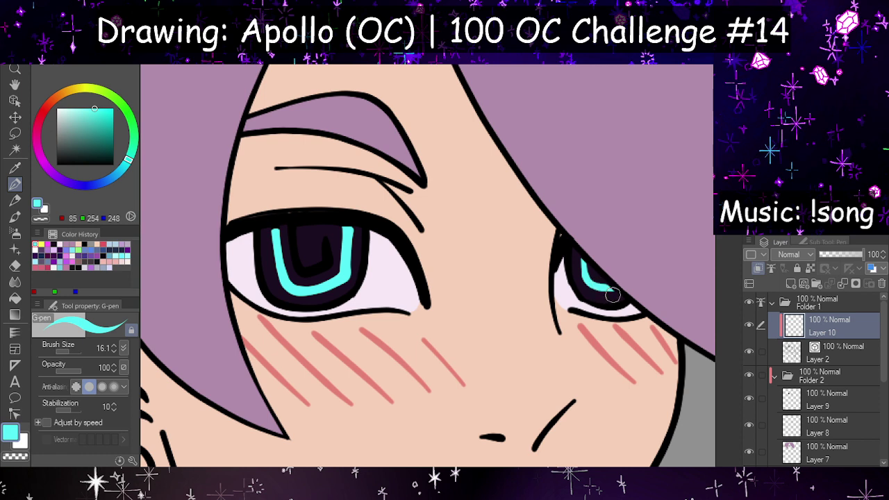
Step: Paint magenta segments, RGB 253, 85, 255, over the cyan rings of both eyes and in the larger eye's inner spiral
click(47, 245)
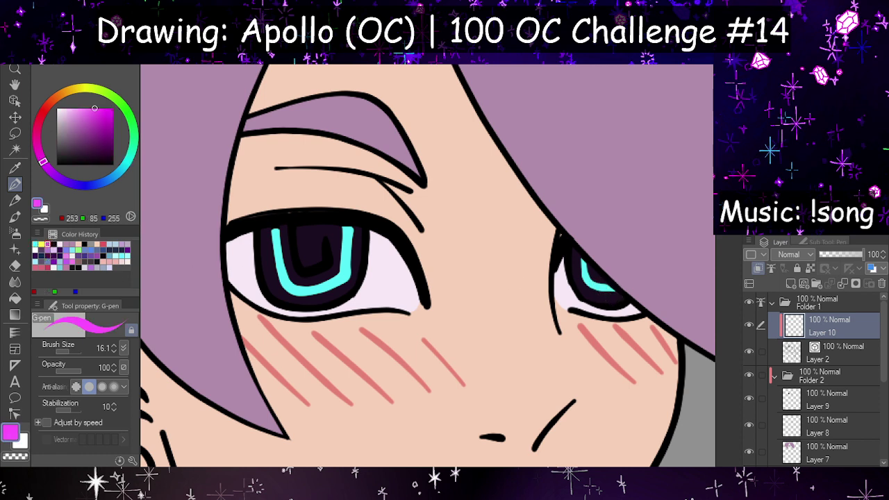
mouse_move(279, 260)
mouse_down()
mouse_move(292, 293)
mouse_move(347, 275)
mouse_move(348, 254)
mouse_move(343, 279)
mouse_up()
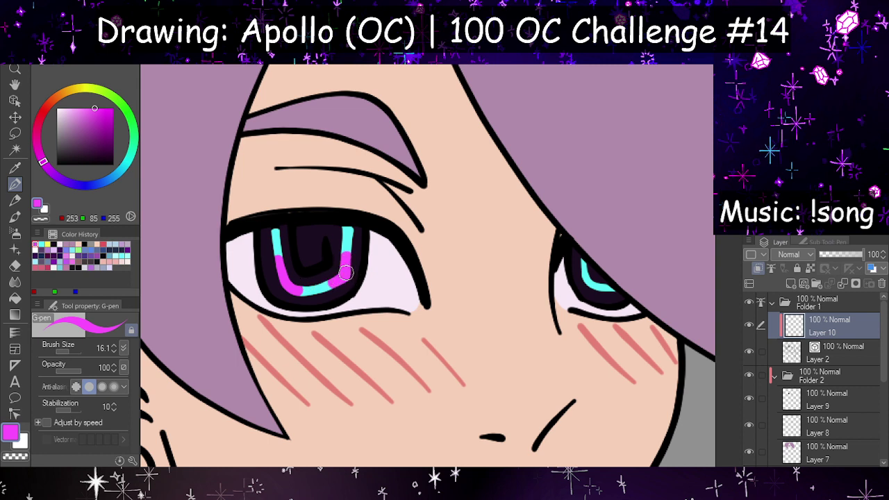
drag(577, 276, 599, 289)
drag(292, 250, 303, 271)
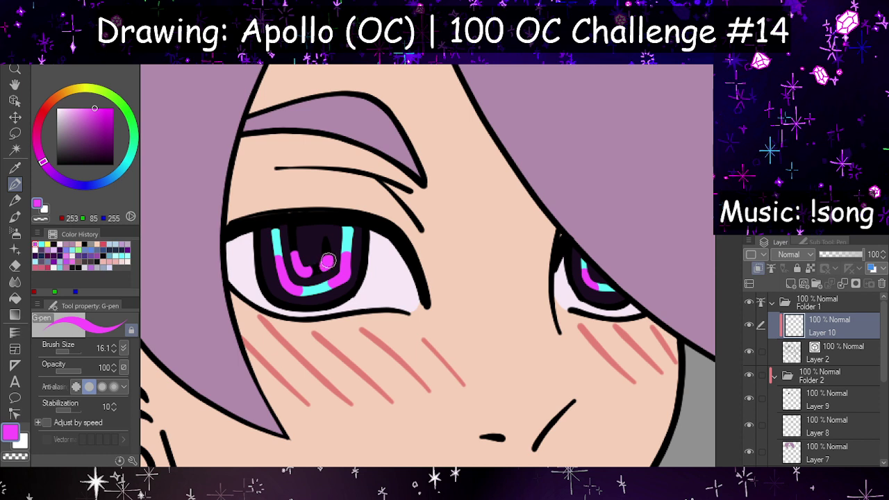
Step: Add yellow accents, RGB 243, 255, 85, to the larger eye's inner spiral and check the eyes in the full drawing
click(49, 242)
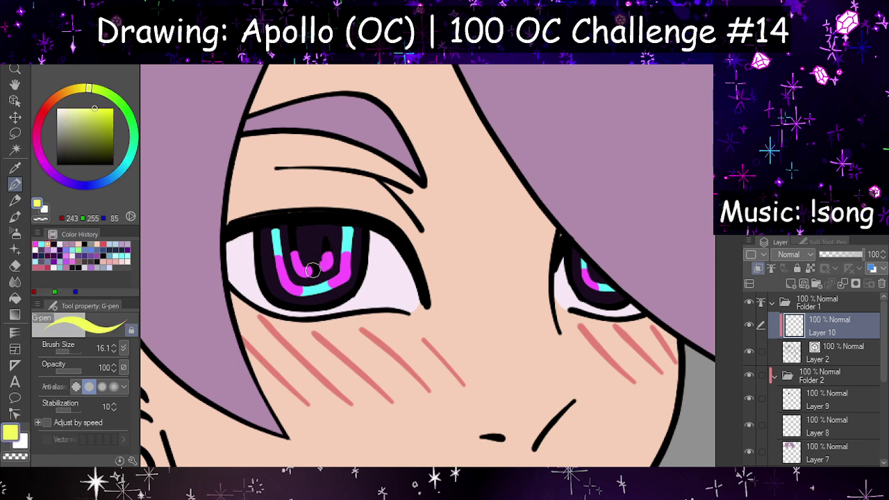
mouse_move(312, 270)
mouse_down()
mouse_move(321, 269)
mouse_move(326, 239)
mouse_move(295, 229)
mouse_move(296, 240)
mouse_move(291, 230)
mouse_up()
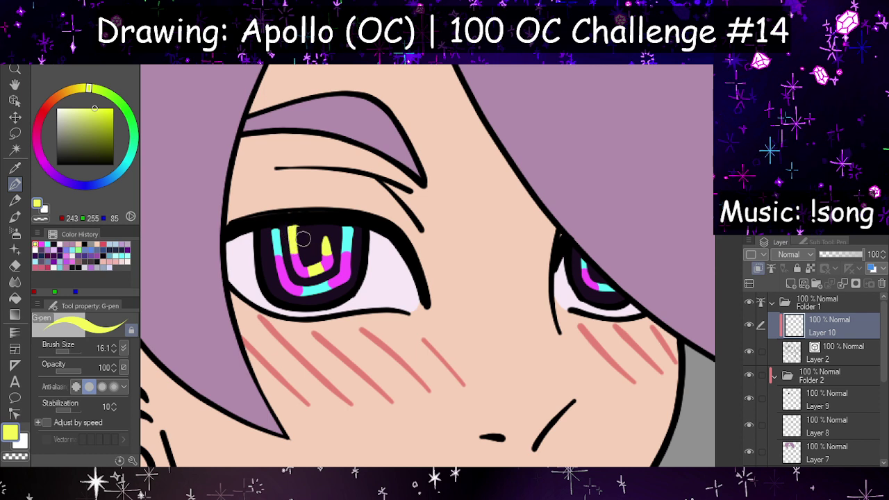
drag(61, 167, 45, 172)
click(15, 266)
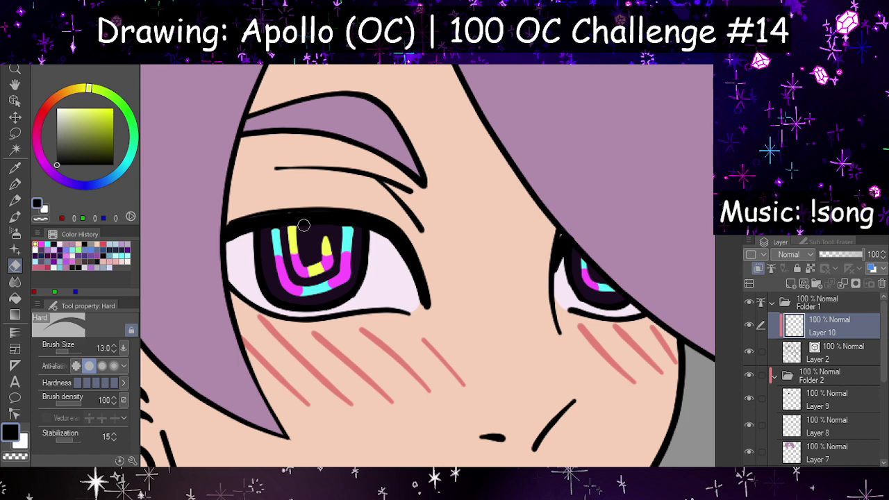
scroll(356, 205, down, 8)
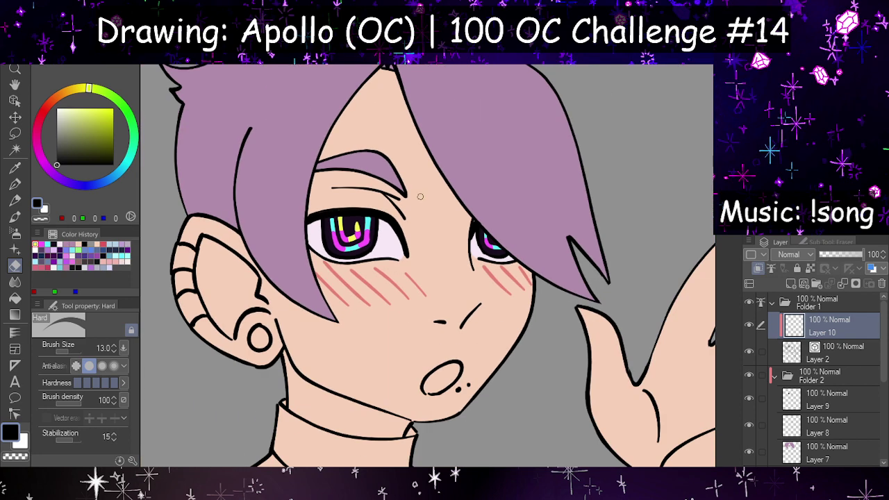
scroll(705, 269, up, 2)
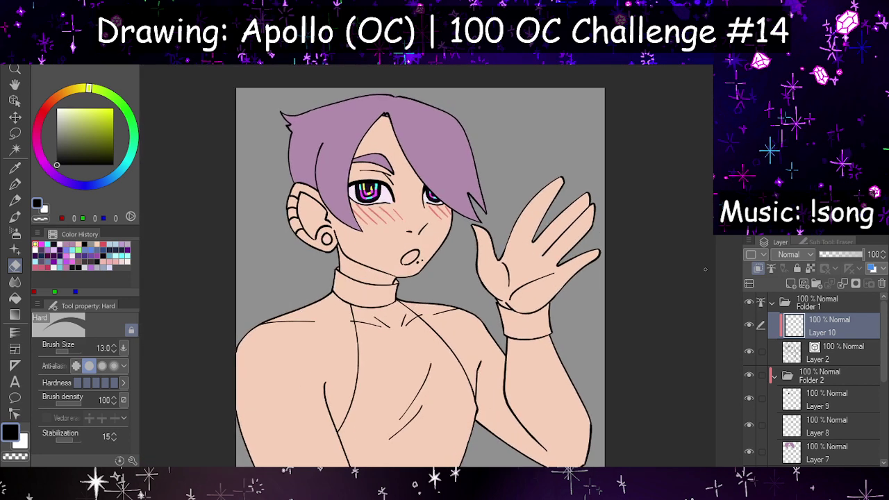
scroll(799, 356, down, 2)
Step: Try recolouring the irises black on Layer 9 with transparent pixels locked and the G-pen at size 435.8, then undo it
click(771, 347)
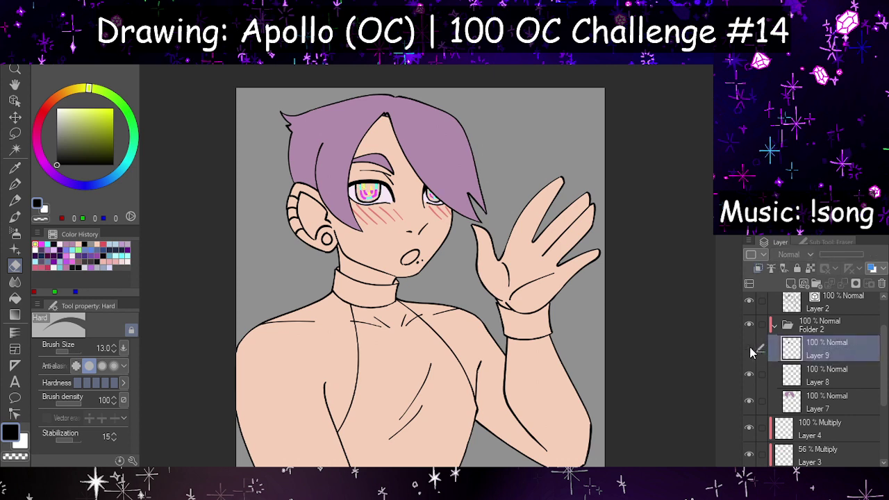
click(810, 269)
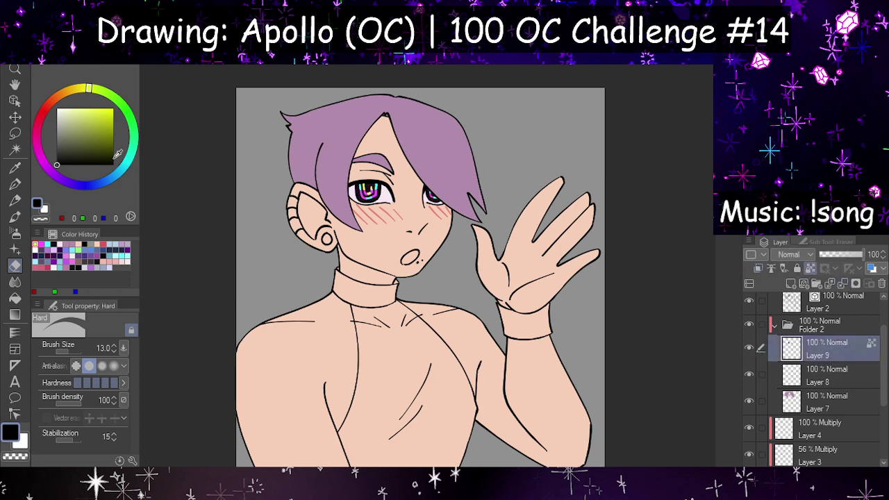
click(65, 181)
click(15, 184)
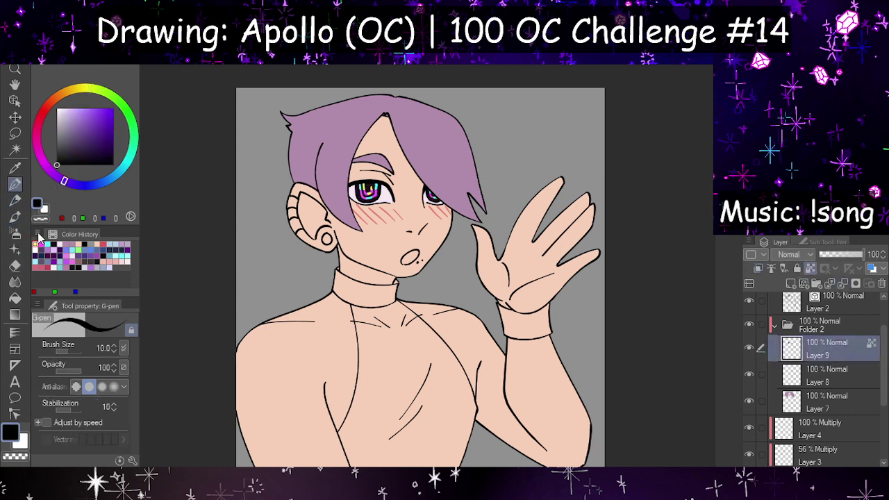
click(78, 351)
scroll(386, 167, up, 7)
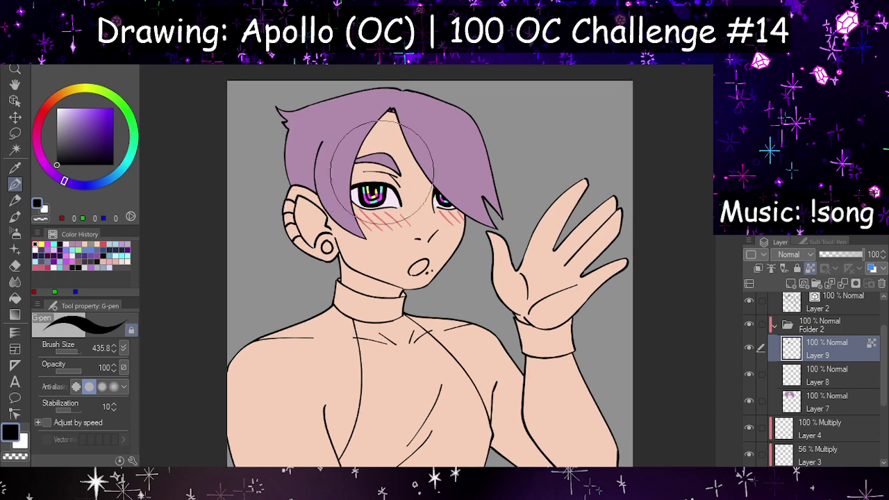
scroll(416, 188, up, 4)
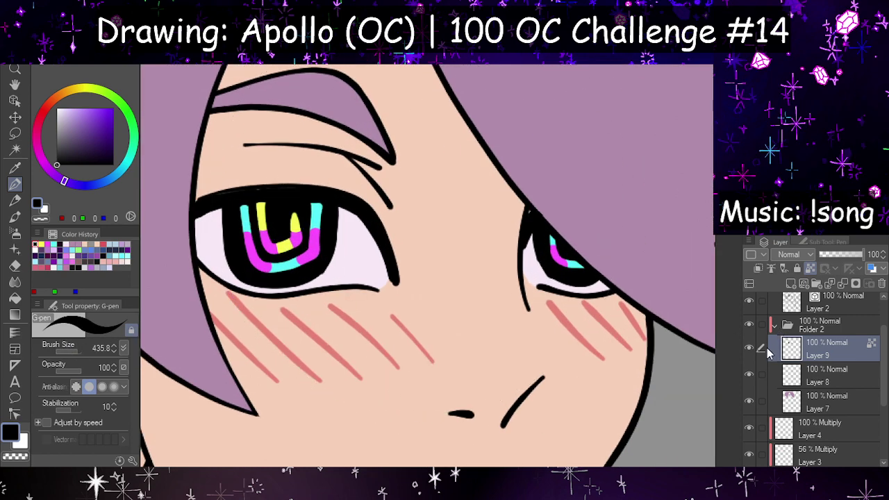
key(ctrl+z)
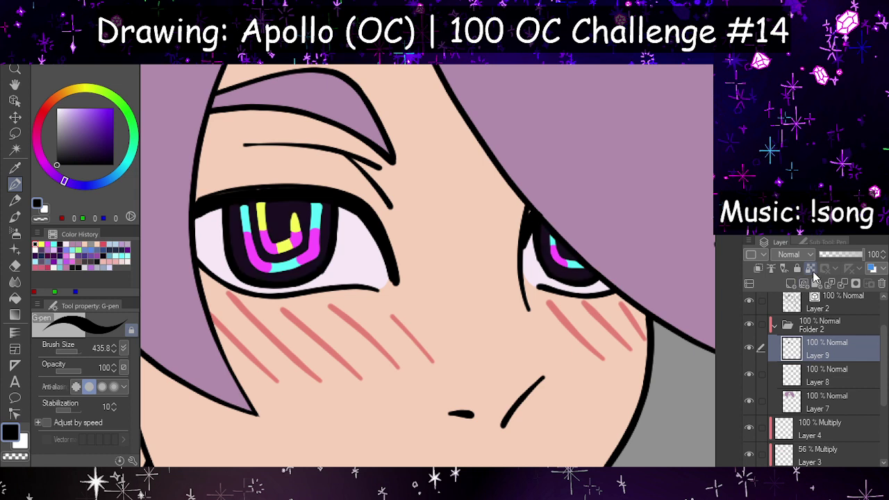
Step: Cover the irises with black on a new layer clipped to Layer 9, compare with it hidden, and merge it into Layer 9
click(790, 283)
key(alt+BackSpace)
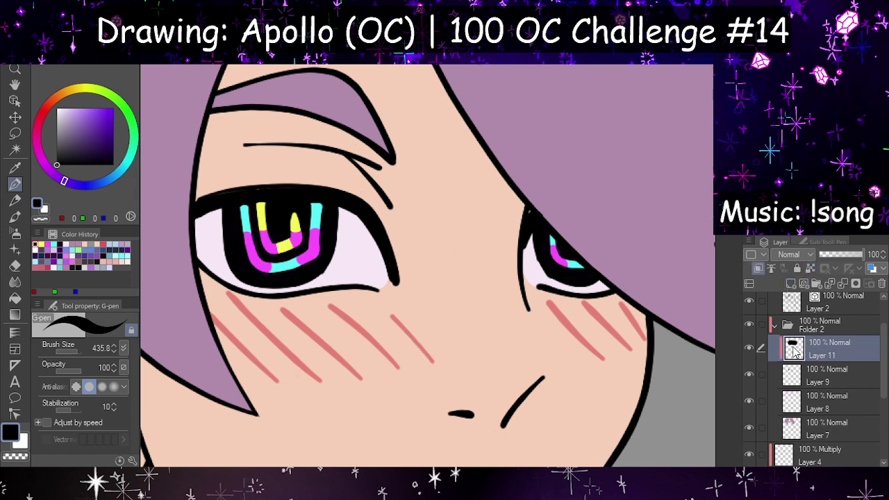
click(749, 348)
click(749, 349)
click(749, 348)
click(749, 348)
click(843, 283)
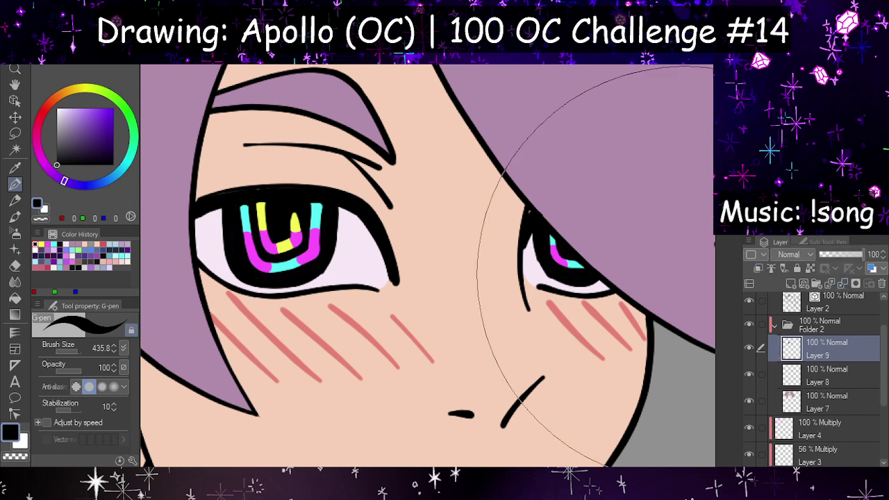
Step: Add a new layer above the iris Layer 9 and set up the Fill tool in tan gold, RGB 191, 157, 96
scroll(416, 168, down, 6)
scroll(420, 163, down, 3)
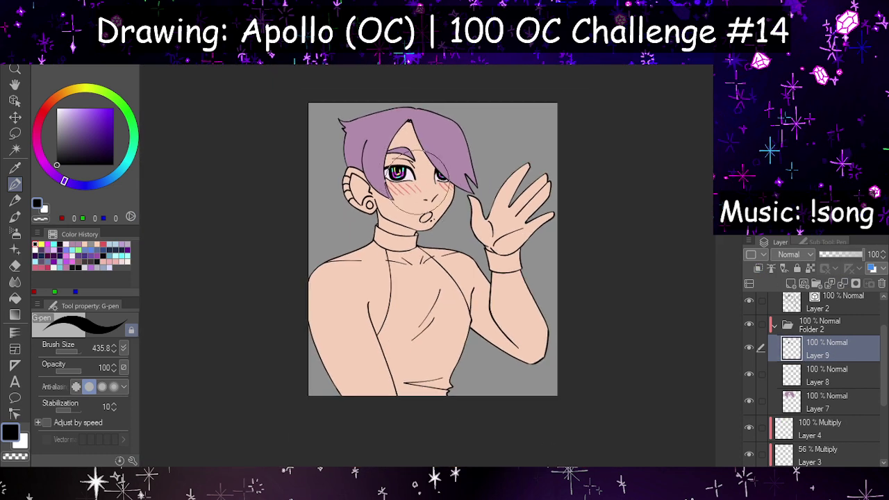
scroll(496, 227, up, 4)
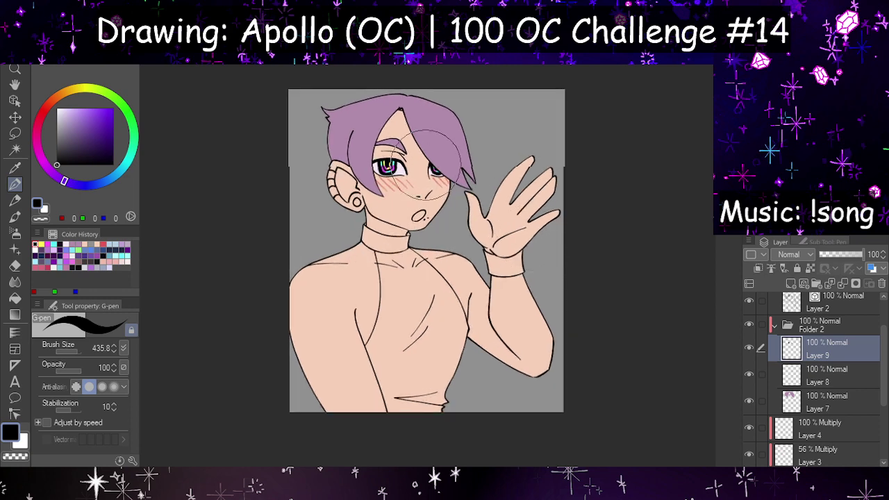
scroll(514, 271, down, 1)
scroll(519, 266, up, 1)
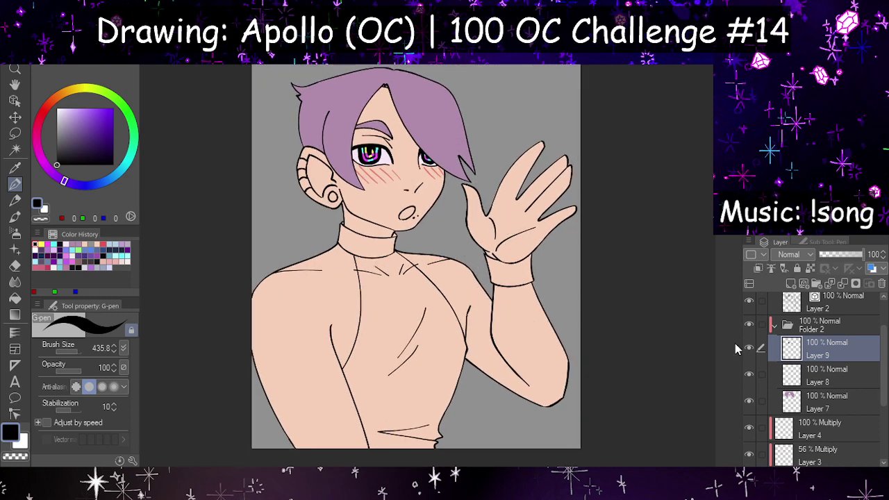
key(ctrl+shift+n)
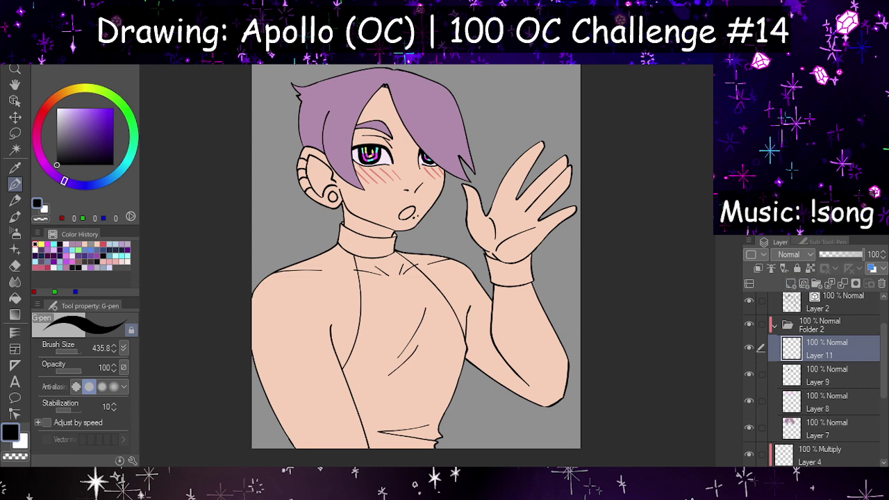
click(797, 149)
scroll(478, 134, up, 2)
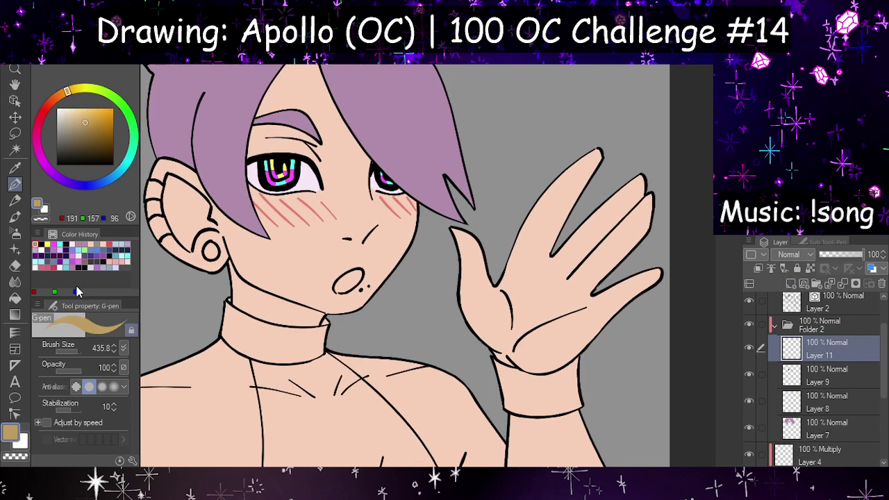
click(11, 301)
scroll(426, 230, down, 2)
scroll(189, 202, up, 2)
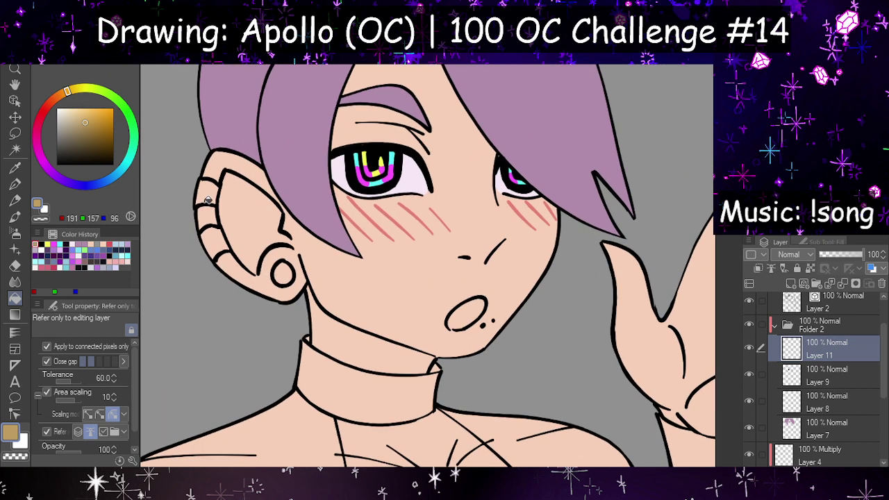
Step: Fill the ear cuffs, round earring, neck collar and wristband with tan gold on Layer 11
click(207, 196)
click(220, 237)
click(225, 244)
click(282, 264)
click(356, 387)
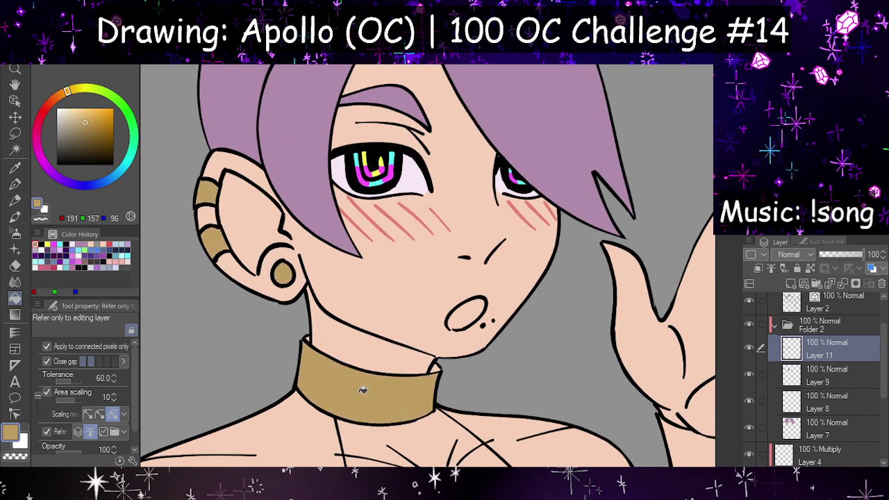
scroll(438, 197, down, 2)
scroll(454, 145, down, 2)
click(575, 297)
scroll(427, 229, up, 4)
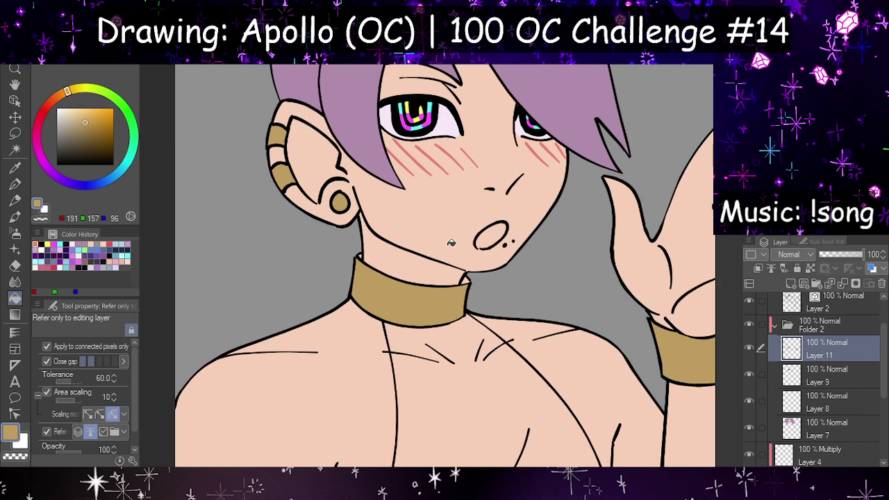
Step: Touch up the folded inner edges of the neck collar in tan gold with the G-pen at size 10
scroll(441, 261, up, 1)
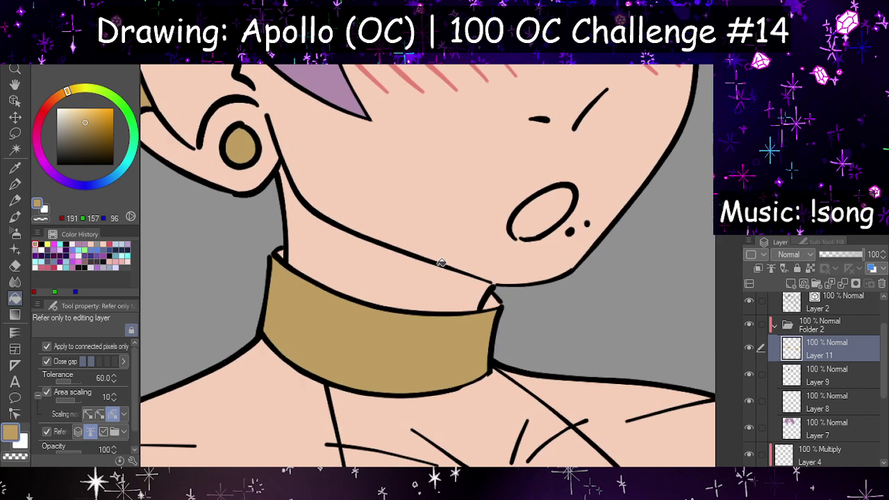
click(14, 184)
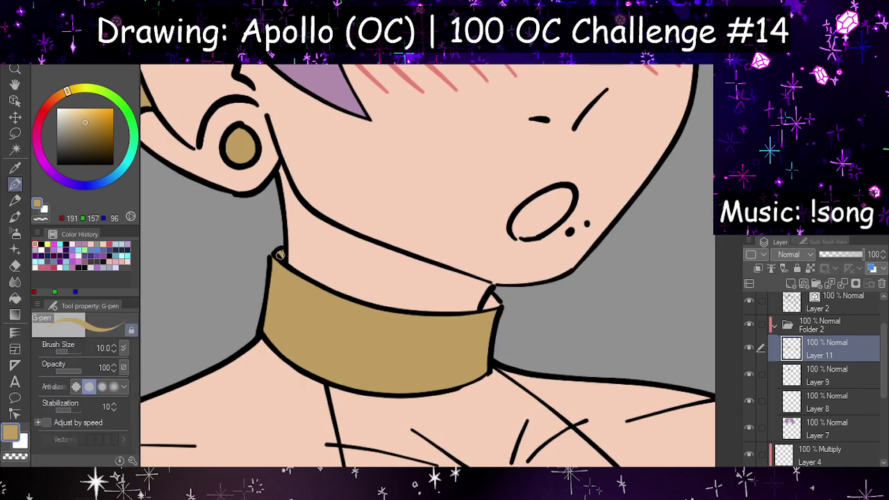
drag(493, 298, 490, 303)
scroll(460, 332, down, 3)
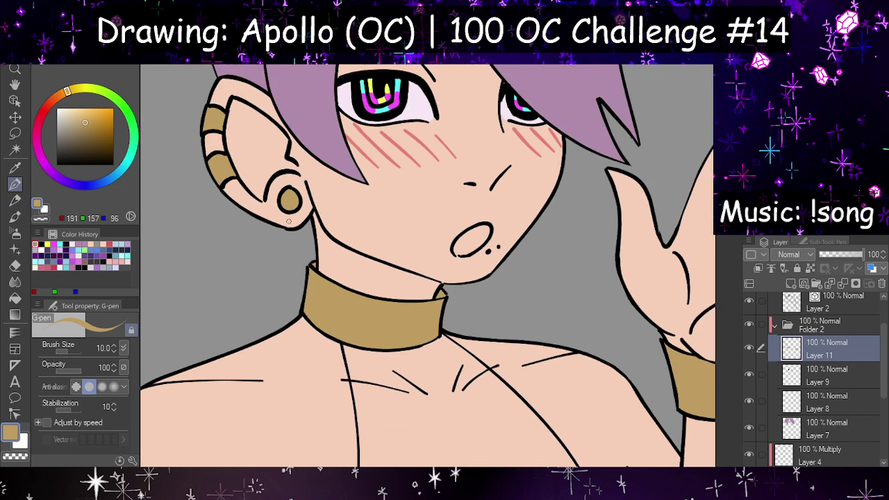
scroll(257, 206, up, 1)
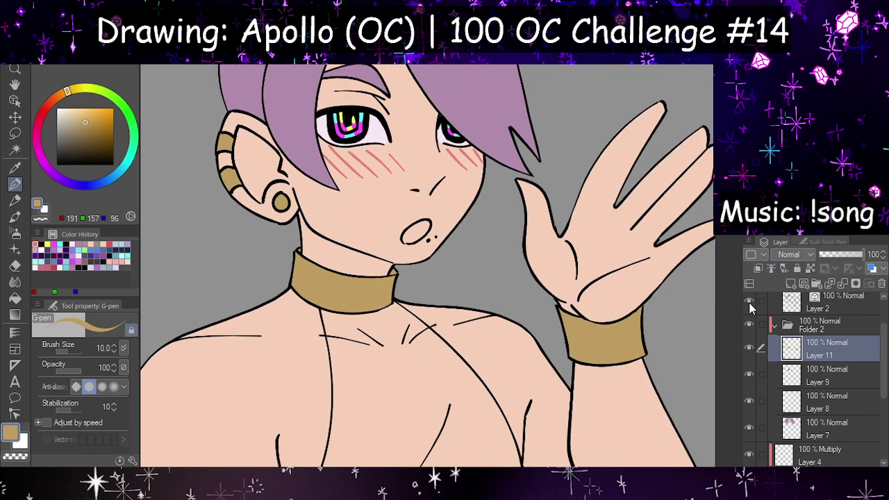
Step: Colour the inside of the open mouth pink, RGB 217, 107, 146, on a new layer above the gold jewellery layer
click(792, 284)
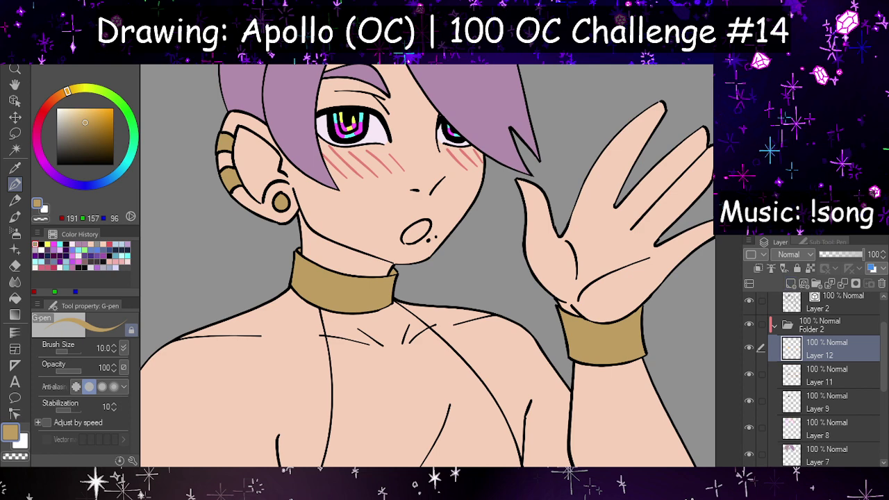
scroll(376, 277, up, 10)
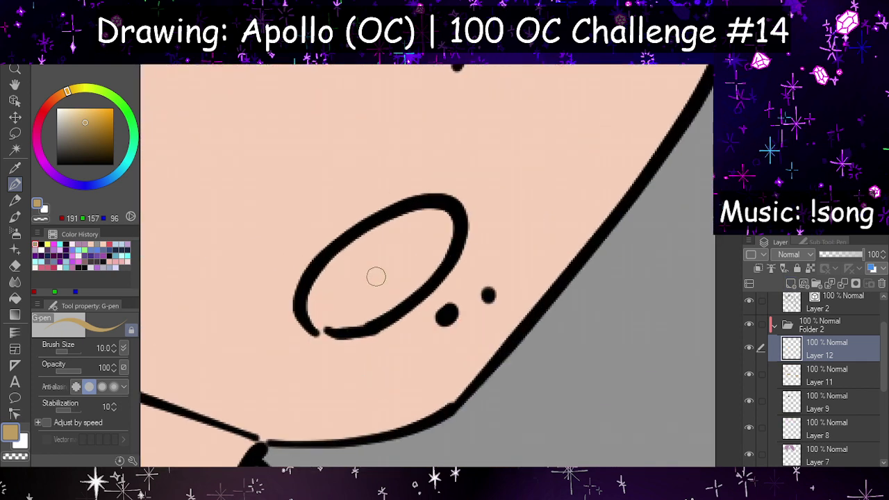
click(48, 267)
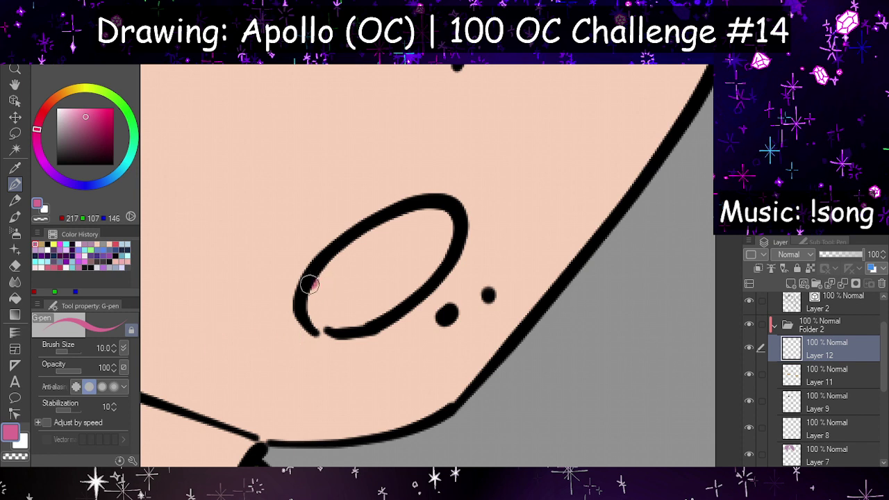
mouse_move(307, 284)
mouse_down()
mouse_move(350, 314)
mouse_move(311, 301)
mouse_move(356, 317)
mouse_up()
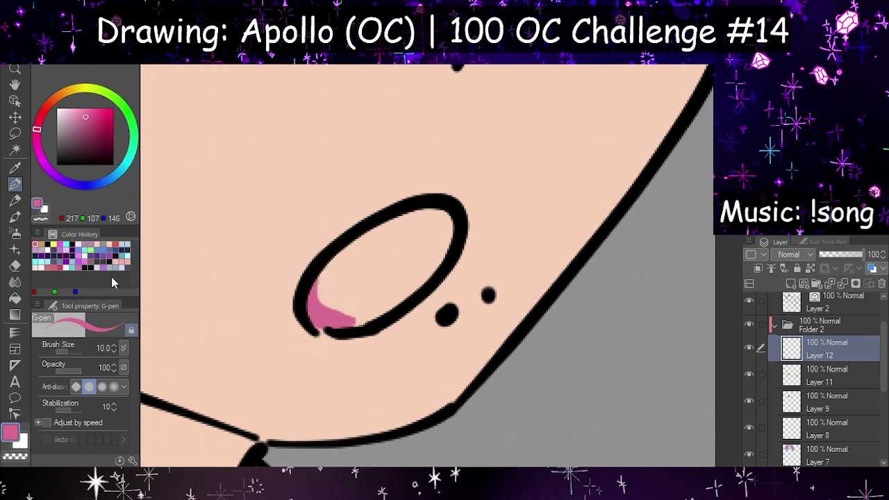
click(14, 298)
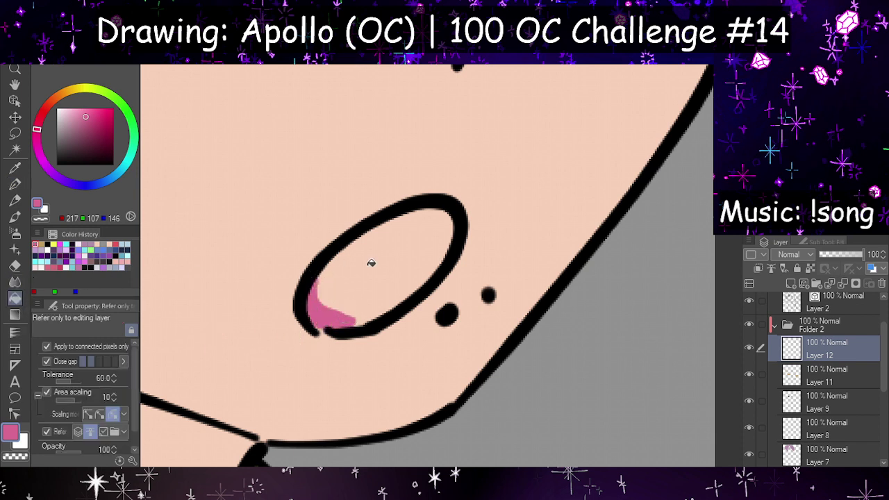
click(410, 248)
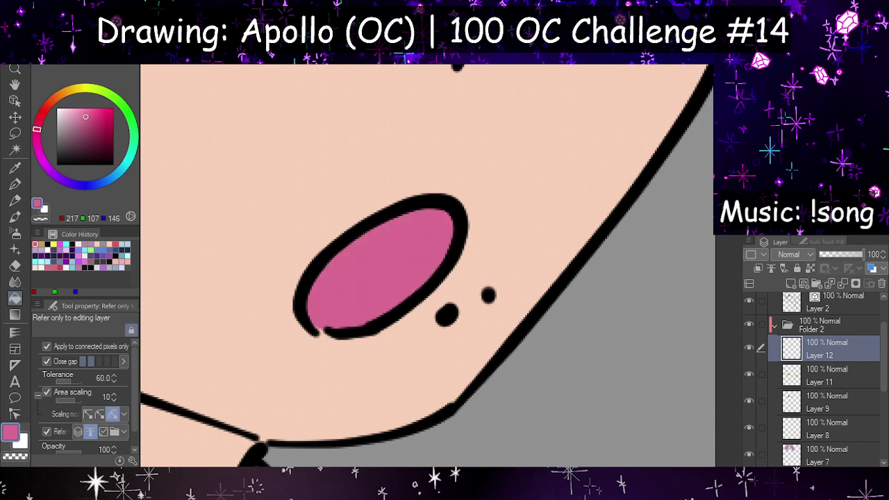
Step: Paint the upper mouth interior dark red, RGB 144, 58, 73, on a new layer clipped to the pink mouth layer
click(799, 149)
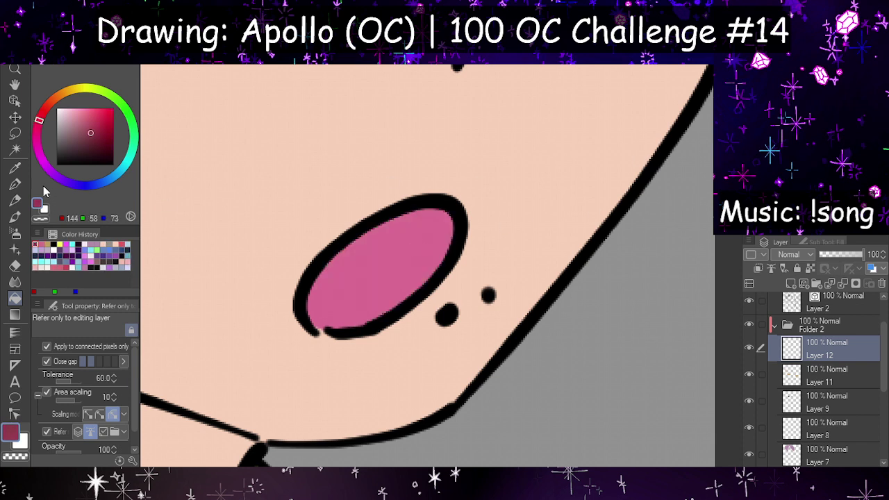
key(p)
click(790, 284)
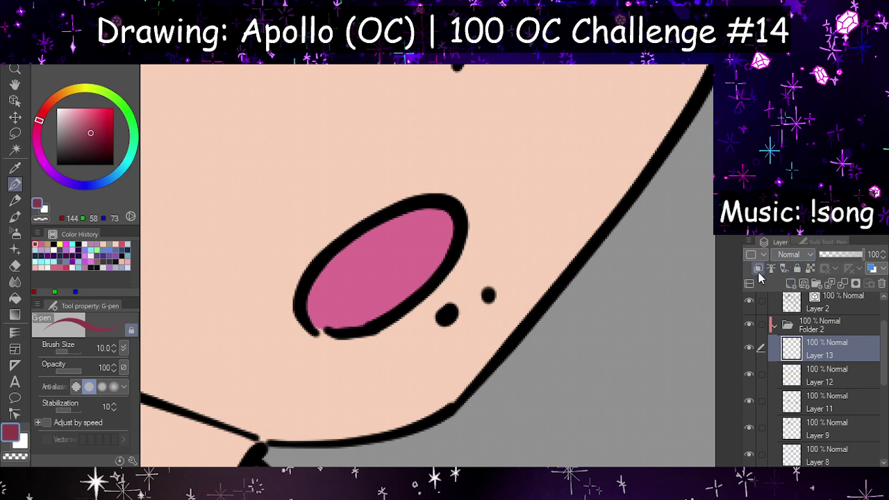
click(758, 270)
key(h)
mouse_move(440, 295)
mouse_down()
mouse_move(502, 229)
mouse_move(446, 298)
mouse_move(516, 247)
mouse_move(445, 306)
mouse_move(428, 294)
mouse_move(431, 270)
mouse_move(466, 204)
mouse_move(446, 193)
mouse_up()
key(ctrl+z)
key(ctrl+z)
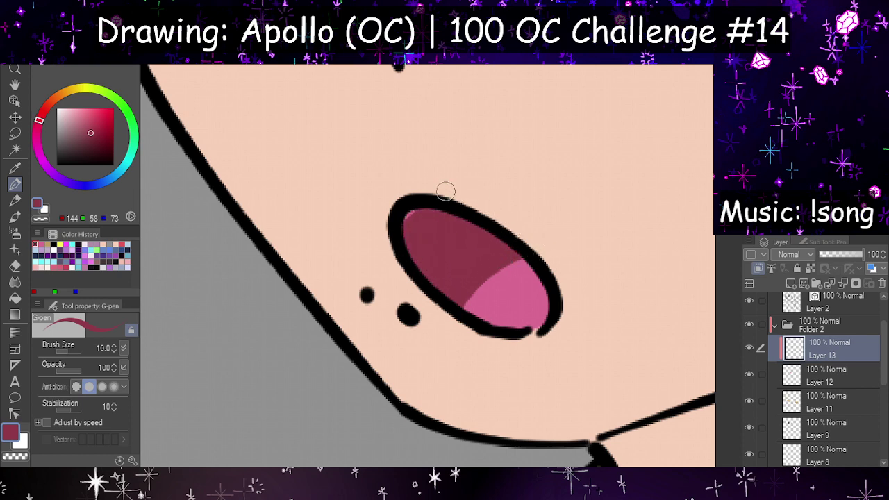
Step: Clean up the dark red edge along the pink tongue with the Hard eraser at size 13
key(h)
click(15, 269)
key(h)
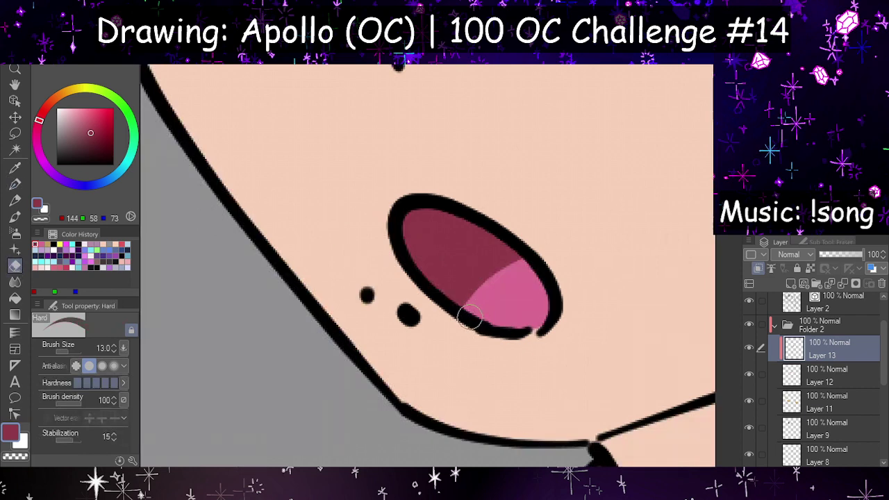
drag(471, 321, 518, 268)
key(h)
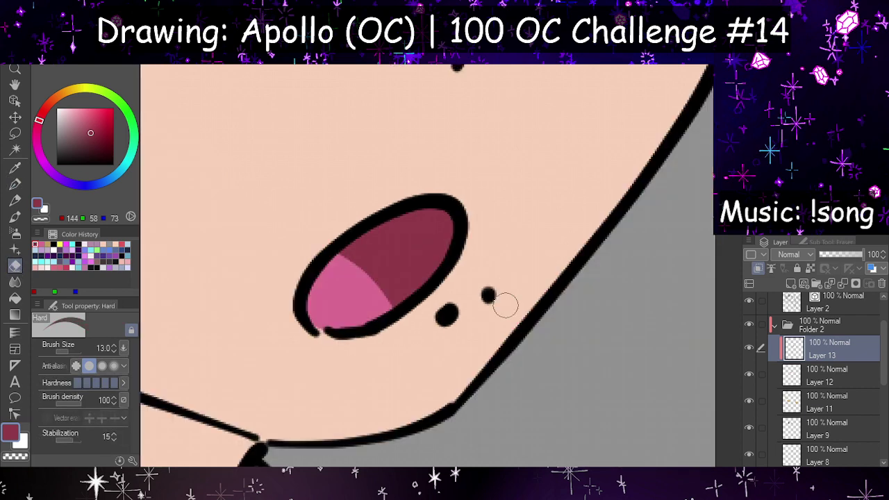
scroll(506, 306, down, 8)
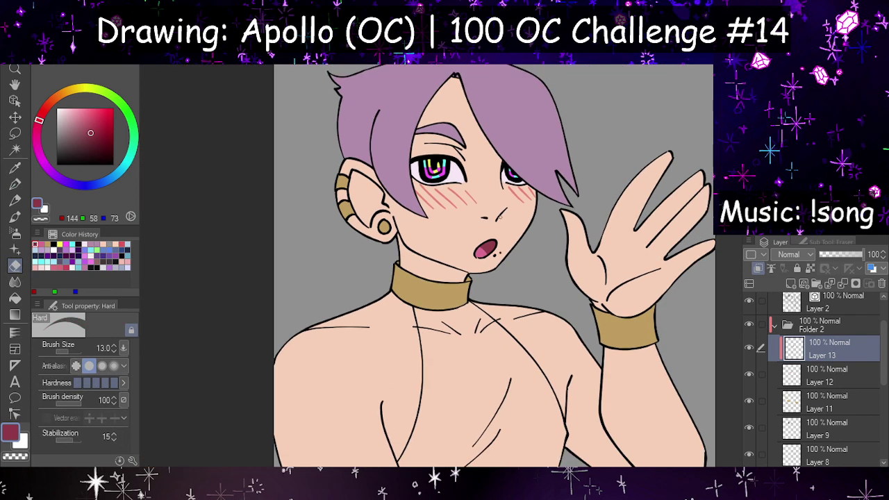
Step: Erase more of the dark red mouth interior to enlarge the tongue, checking the face in mirrored and normal view
key(h)
scroll(361, 228, up, 6)
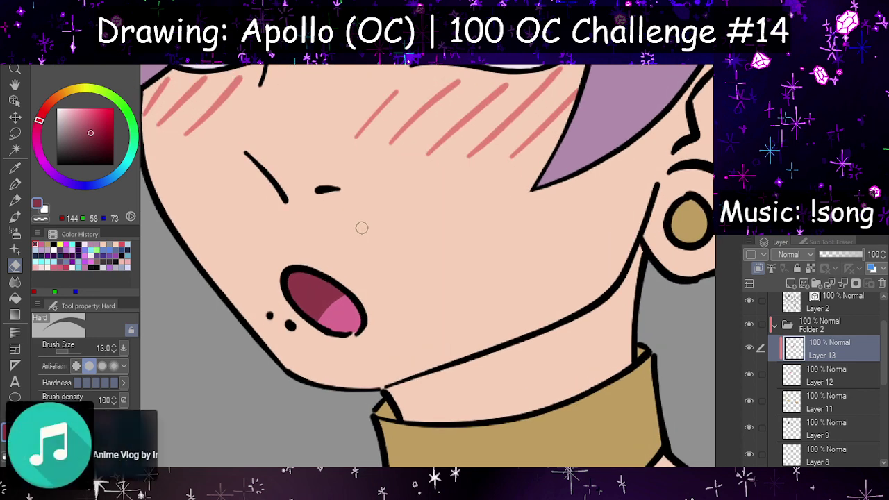
drag(316, 340, 353, 294)
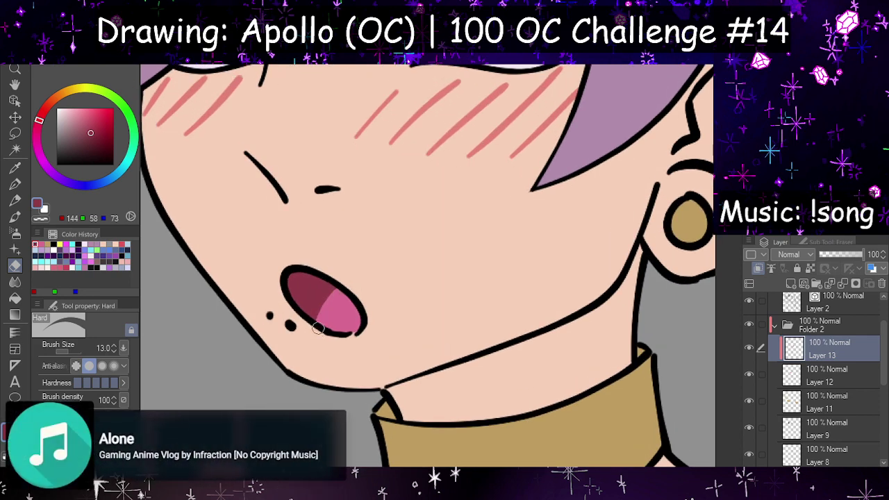
mouse_move(319, 330)
mouse_down()
mouse_move(315, 314)
mouse_move(352, 292)
mouse_up()
drag(304, 320, 325, 284)
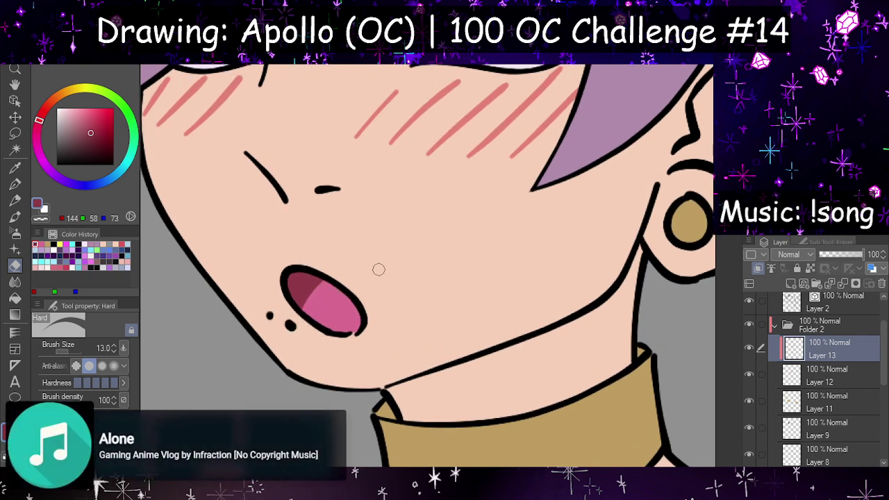
scroll(361, 310, down, 5)
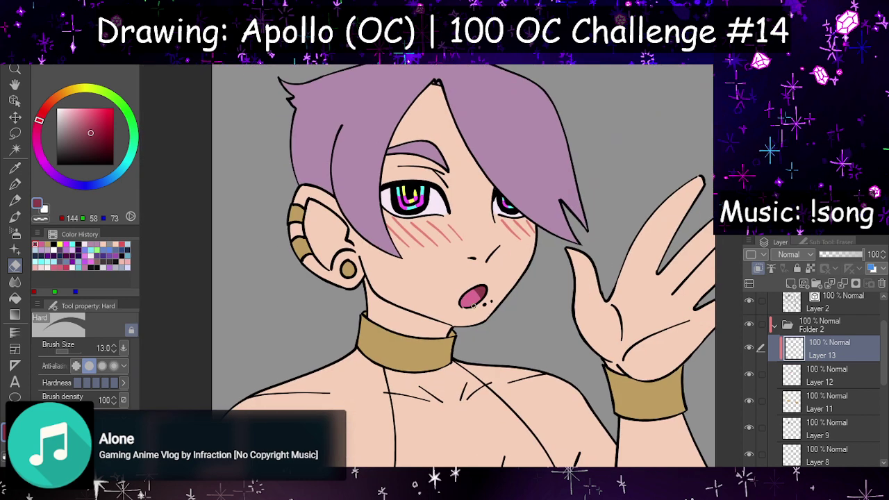
scroll(474, 306, up, 3)
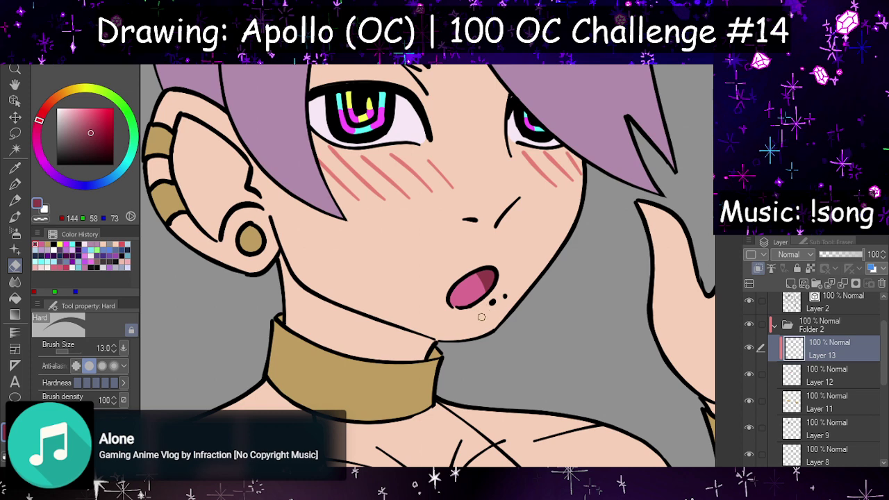
scroll(483, 279, down, 4)
key(h)
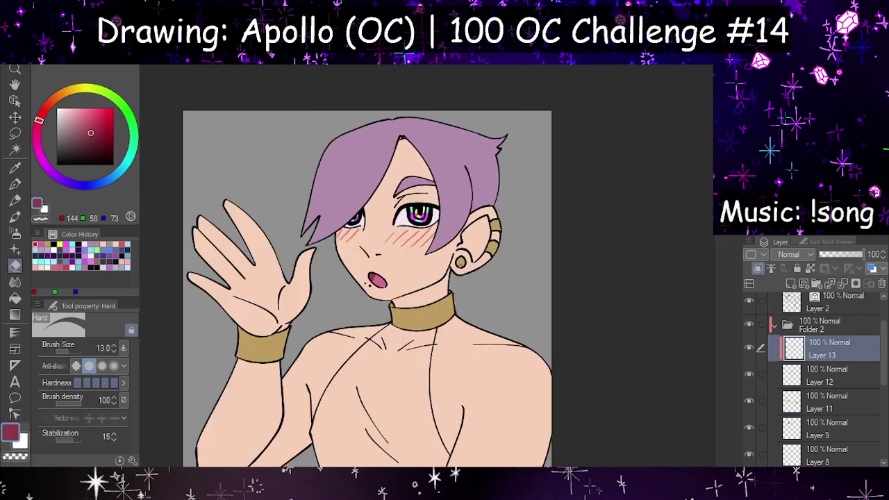
Step: Redraw the dark red boundary above the tongue with the G-pen at size 10 and check it in mirrored view
click(751, 350)
scroll(348, 267, up, 5)
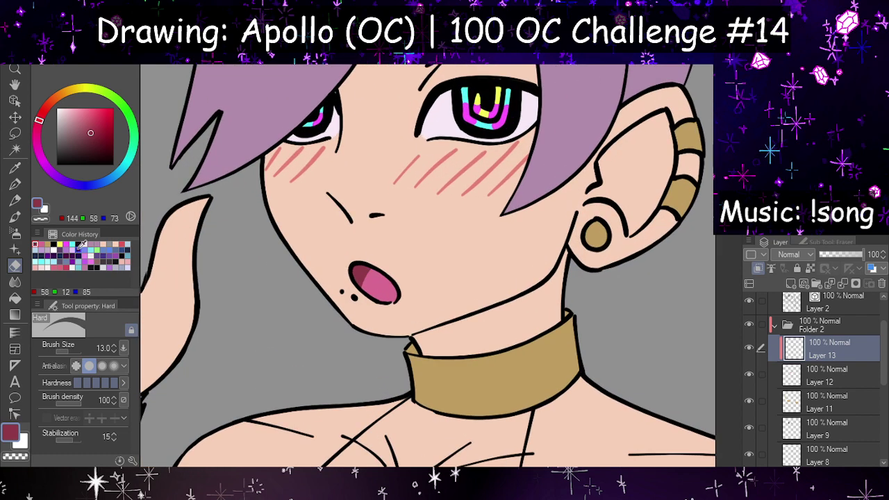
key(p)
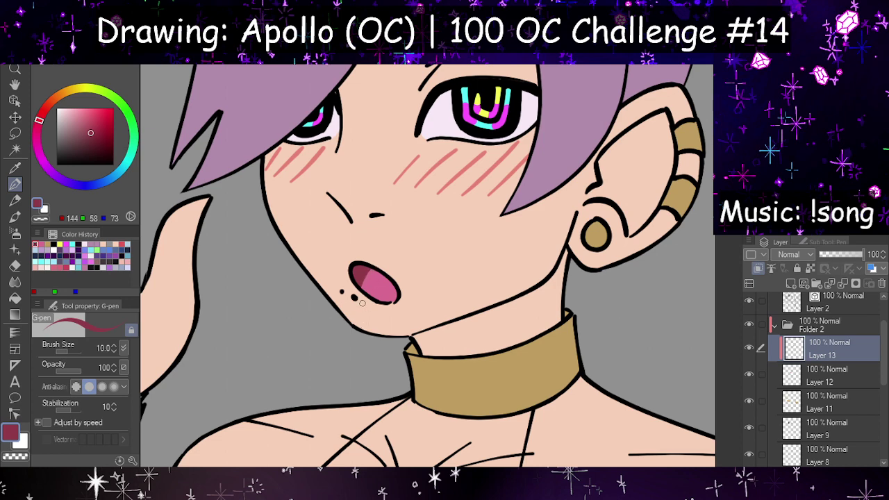
drag(362, 296, 378, 269)
key(h)
scroll(398, 279, down, 3)
key(h)
scroll(398, 279, down, 5)
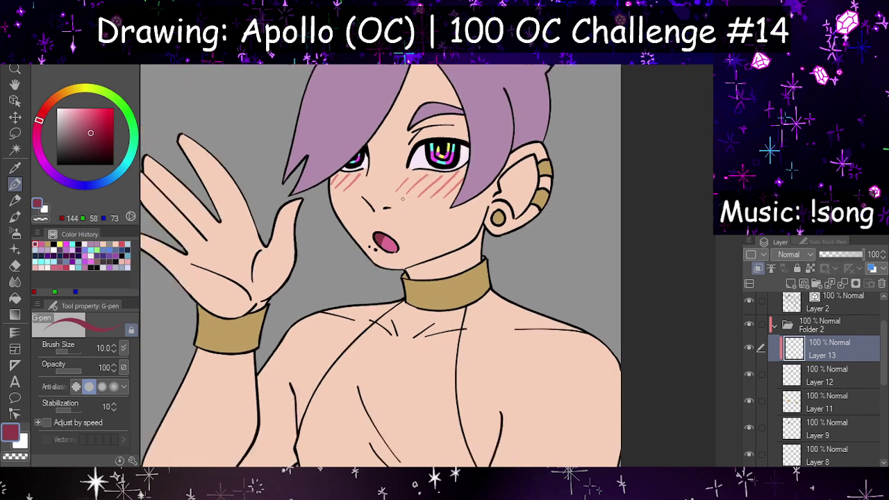
Step: Compare the mouth with the dark red layer hidden and shown, and merge that layer into Layer 12
key(h)
scroll(464, 235, up, 2)
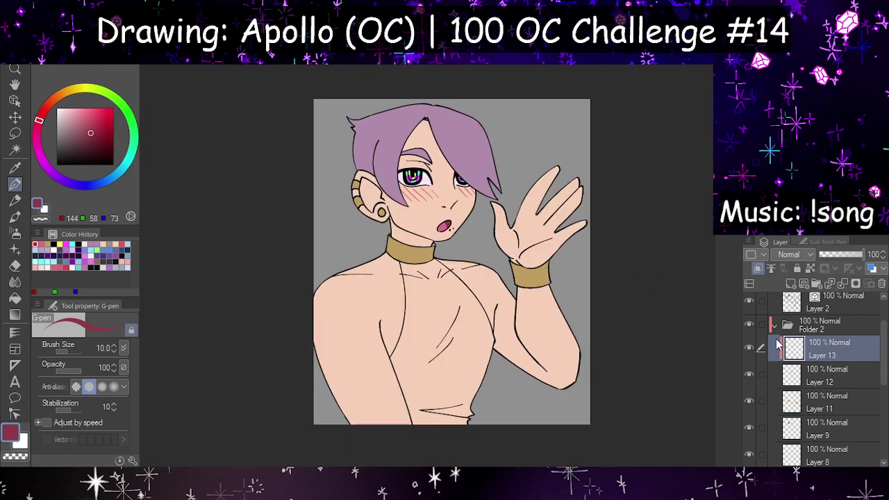
click(751, 348)
click(750, 348)
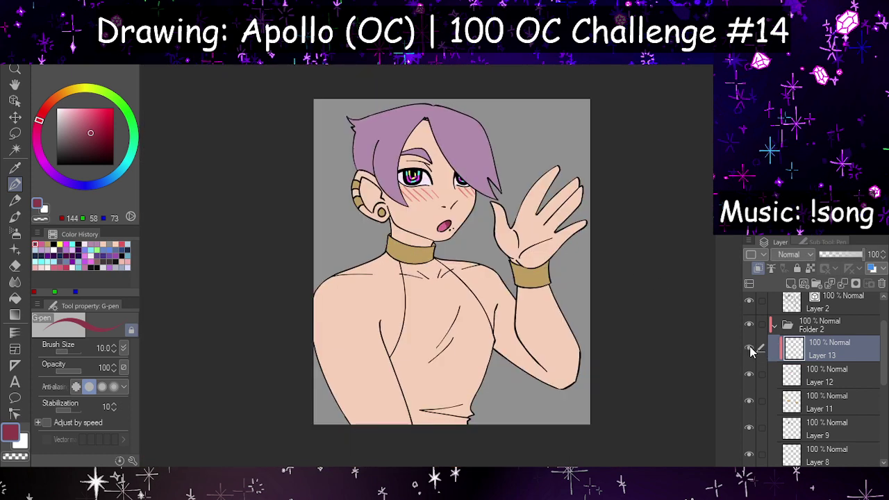
click(845, 284)
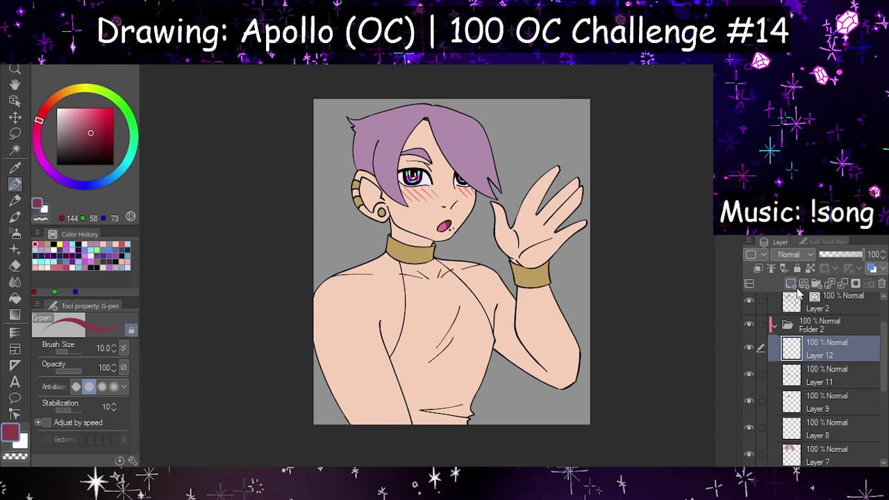
Step: Fill the sleeveless top with pale grey-beige, RGB 225, 220, 210, on a new layer above the mouth layer
click(791, 284)
scroll(490, 314, up, 3)
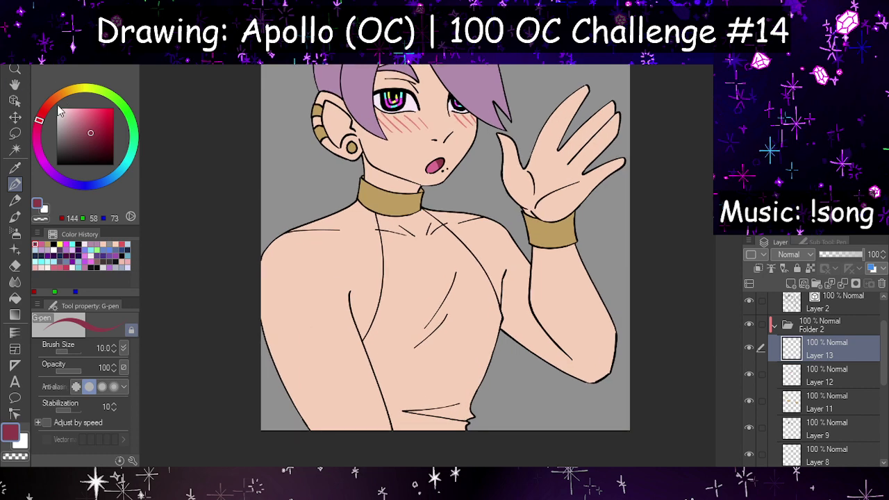
click(60, 111)
mouse_move(40, 119)
mouse_down()
mouse_move(48, 105)
mouse_move(61, 115)
mouse_up()
click(15, 168)
click(384, 204)
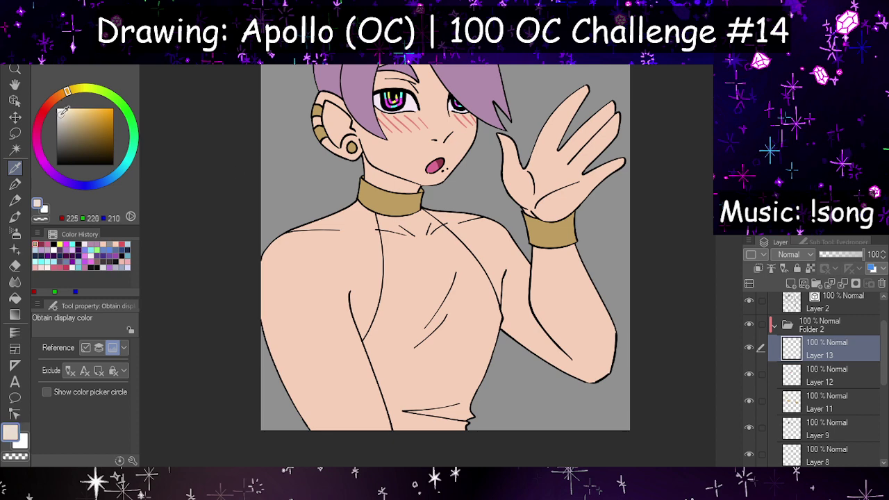
click(13, 304)
click(419, 289)
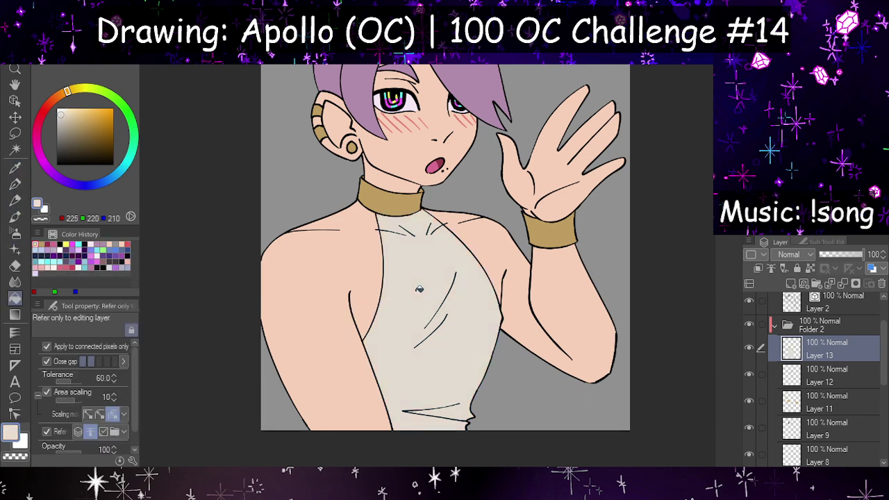
scroll(431, 296, down, 2)
key(h)
scroll(528, 258, up, 2)
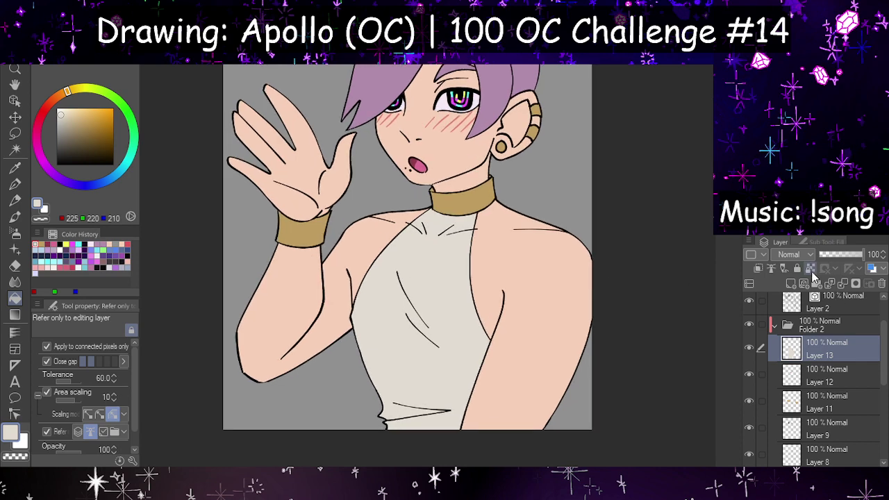
Step: Lock the top layer's transparent pixels and recolour the top cream, RGB 234, 219, 191, with the G-pen at size 2000
click(809, 269)
click(67, 113)
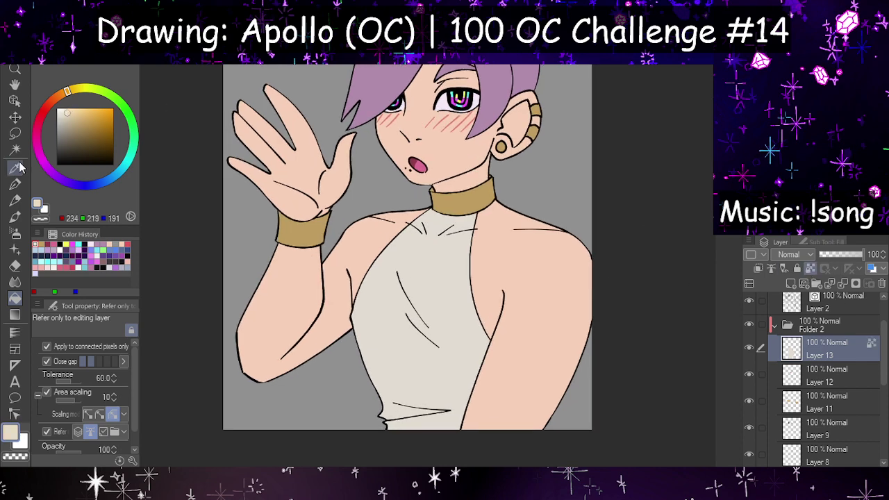
click(14, 184)
click(80, 352)
click(414, 300)
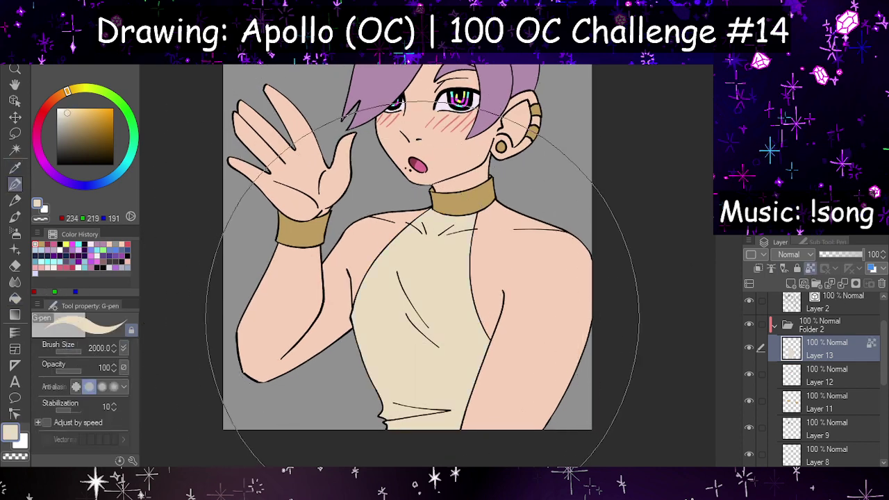
key(h)
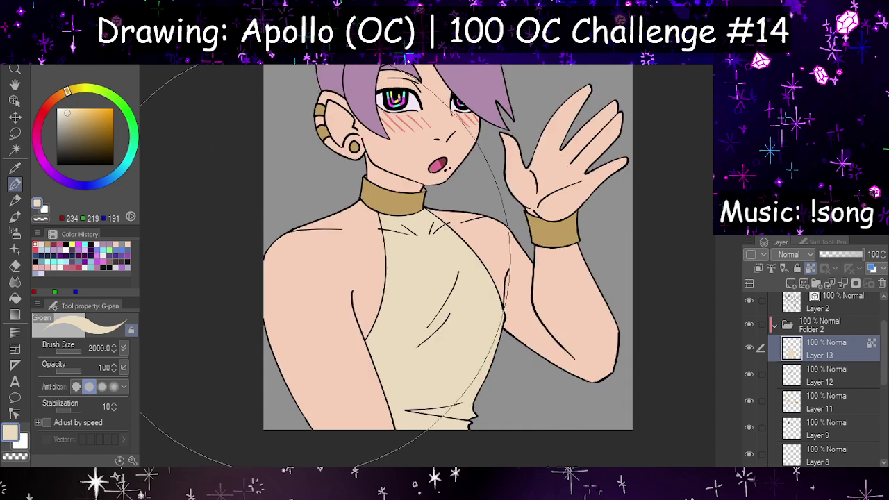
Step: Lighten the sleeveless top to pale cream, RGB 243, 231, 209, with the G-pen at size 2000
click(62, 112)
click(472, 335)
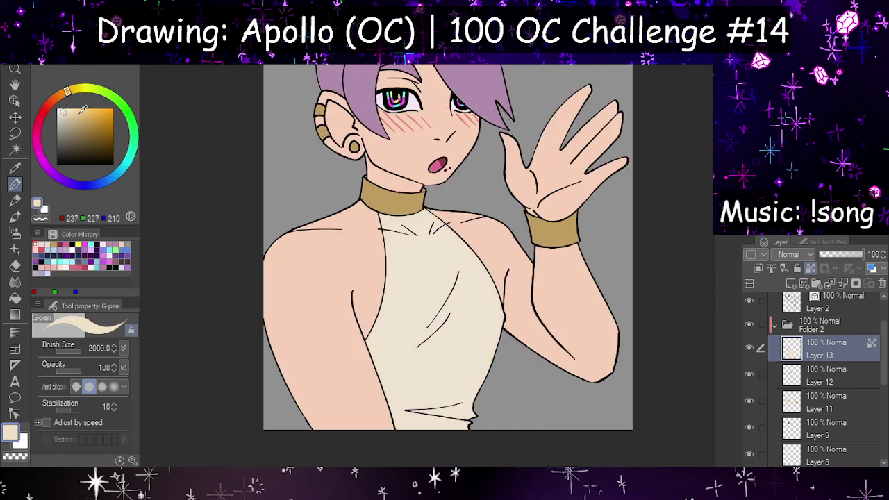
click(65, 111)
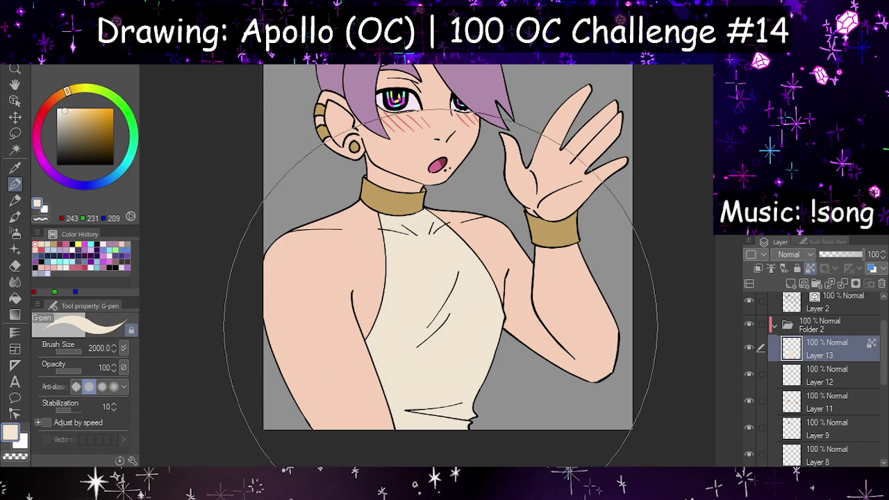
click(440, 327)
Step: Check the coloured character in mirrored and normal view, both as a whole and close up
scroll(431, 306, down, 2)
scroll(424, 277, up, 1)
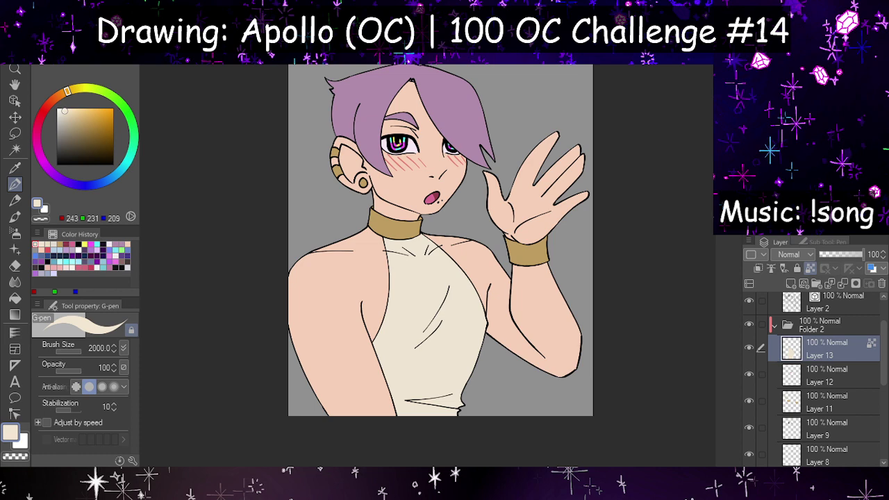
key(h)
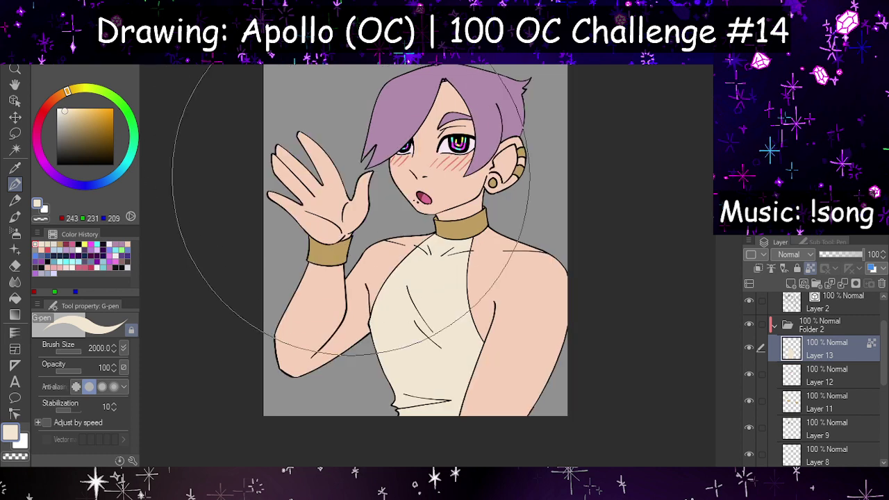
key(h)
scroll(528, 326, up, 3)
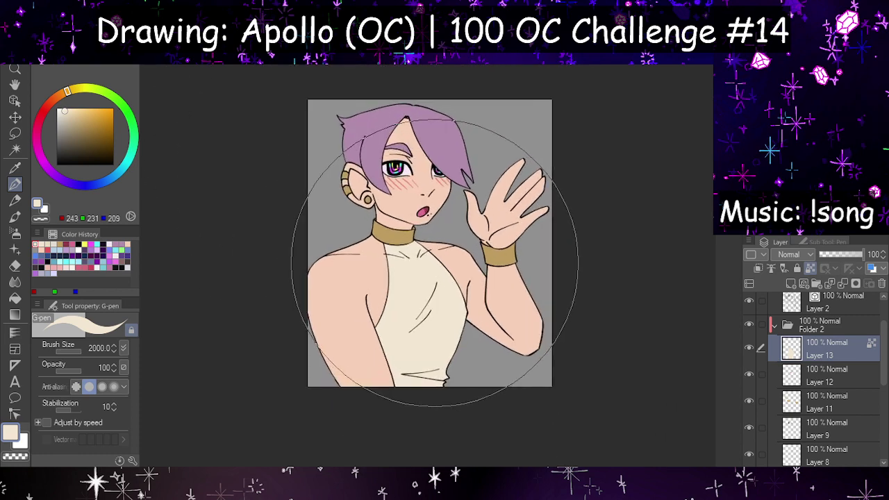
scroll(389, 261, down, 4)
scroll(426, 279, up, 4)
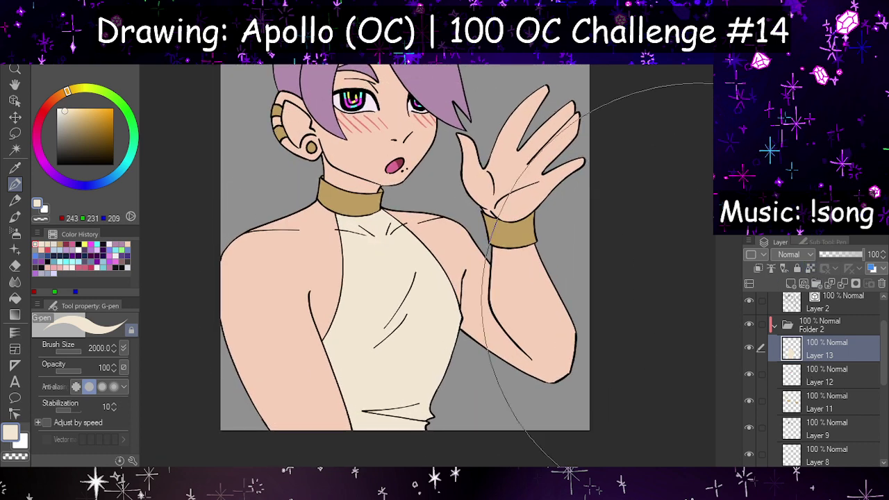
scroll(526, 357, down, 3)
scroll(452, 258, up, 2)
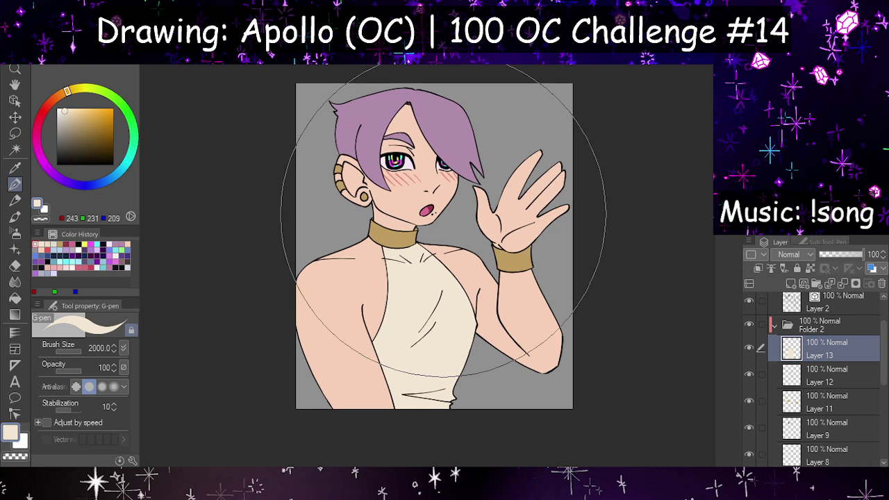
scroll(823, 361, down, 2)
scroll(827, 368, up, 4)
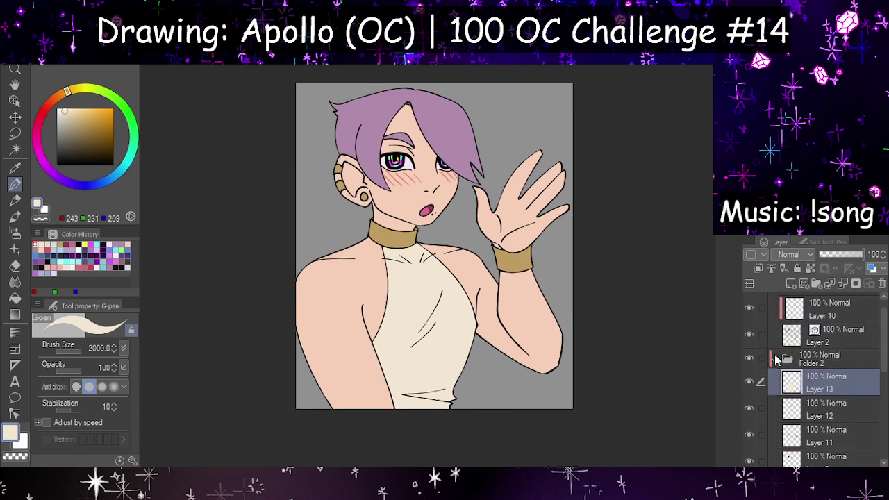
Step: Collapse Folder 2 and add a new layer directly above the sketch on Layer 1
click(777, 357)
scroll(777, 354, up, 1)
scroll(792, 333, down, 3)
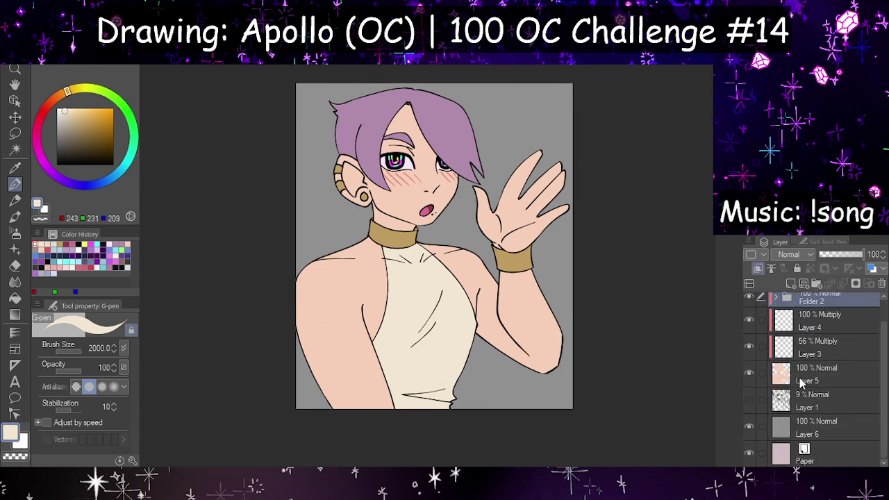
click(803, 401)
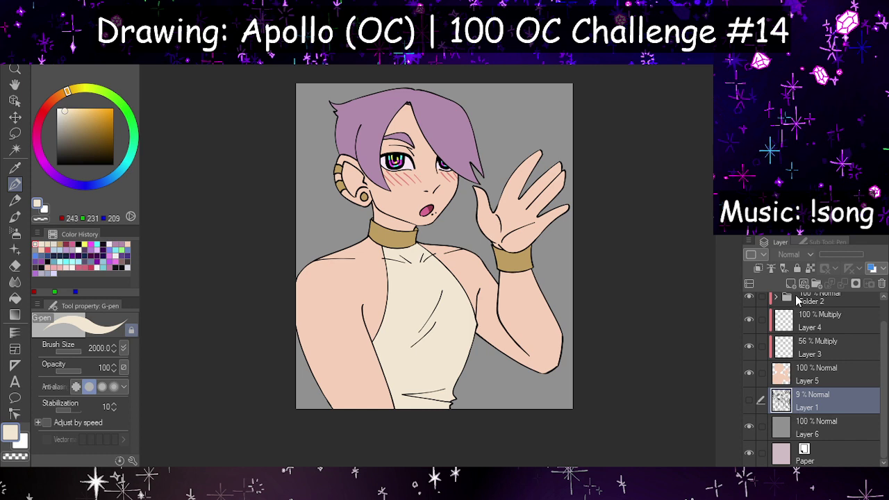
click(792, 282)
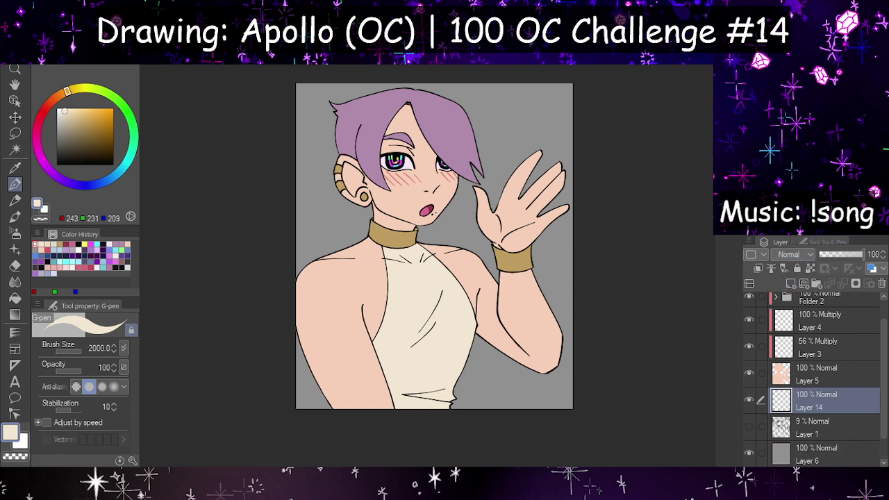
Step: Show the sketch and paint rounded dark purple shapes, RGB 111, 58, 119, behind the shoulders and elbow, outlining at size 122.4 and filling at 933.6
alt+click(391, 164)
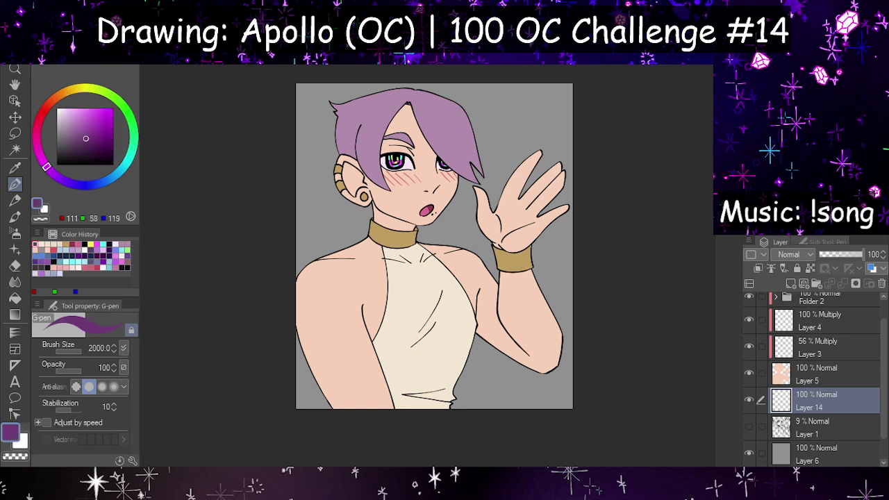
drag(78, 349, 73, 351)
click(749, 426)
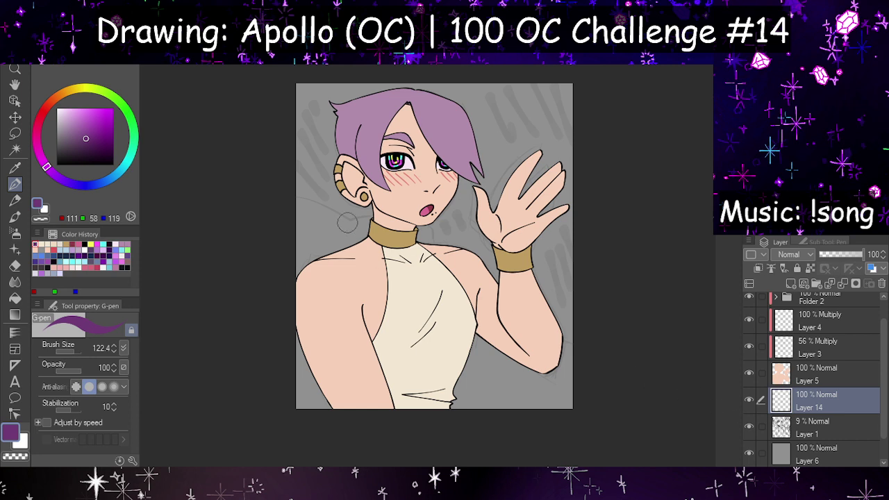
drag(293, 200, 365, 236)
key(ctrl+z)
mouse_move(280, 200)
mouse_down()
mouse_move(365, 240)
mouse_move(445, 243)
mouse_up()
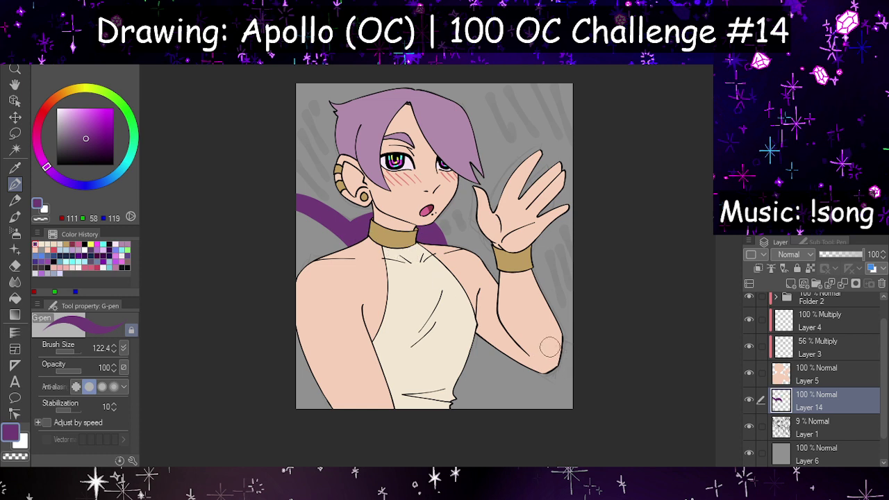
drag(550, 345, 576, 361)
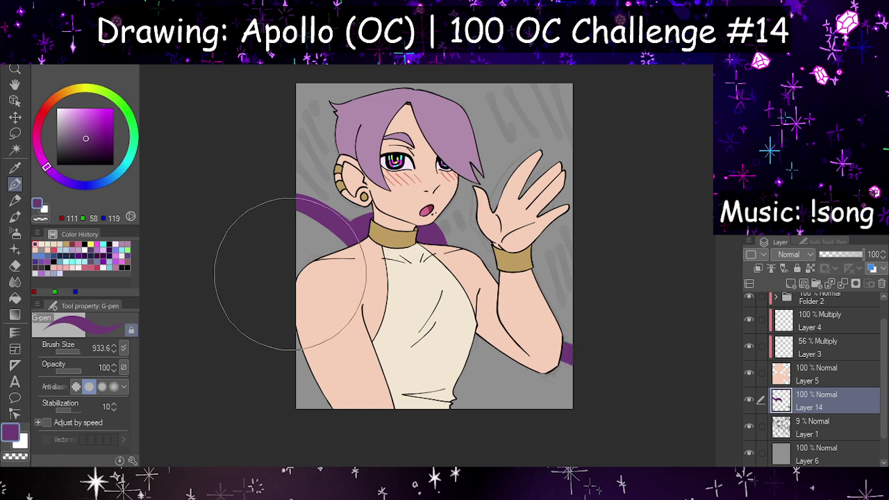
mouse_move(284, 274)
mouse_down()
mouse_move(298, 278)
mouse_move(338, 420)
mouse_move(476, 411)
mouse_up()
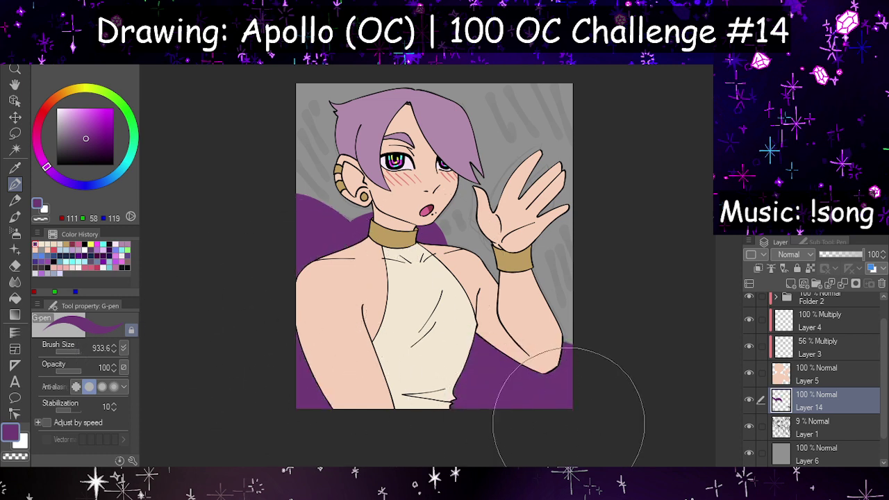
Step: Fill the upper background with light purple, RGB 212, 168, 227, on a new layer beneath the dark purple shapes
click(806, 437)
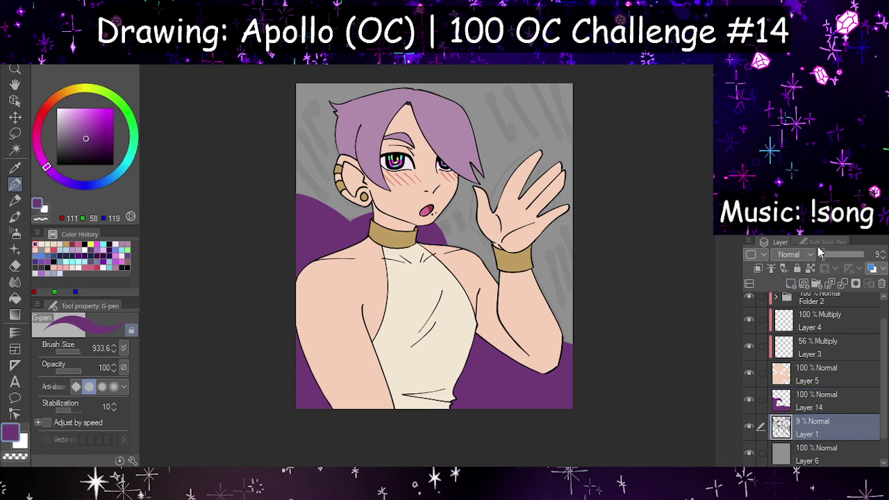
click(792, 283)
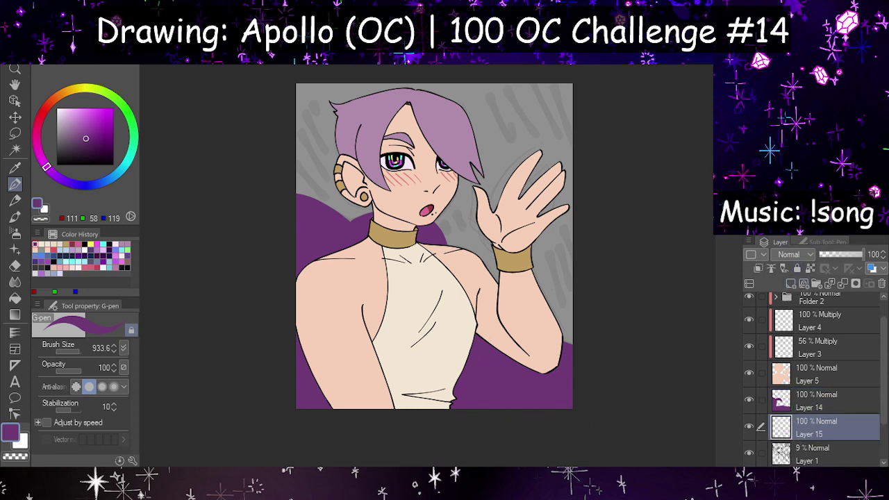
mouse_move(583, 310)
mouse_down()
mouse_move(532, 260)
mouse_move(335, 187)
mouse_up()
key(ctrl+z)
click(53, 173)
drag(86, 138, 76, 116)
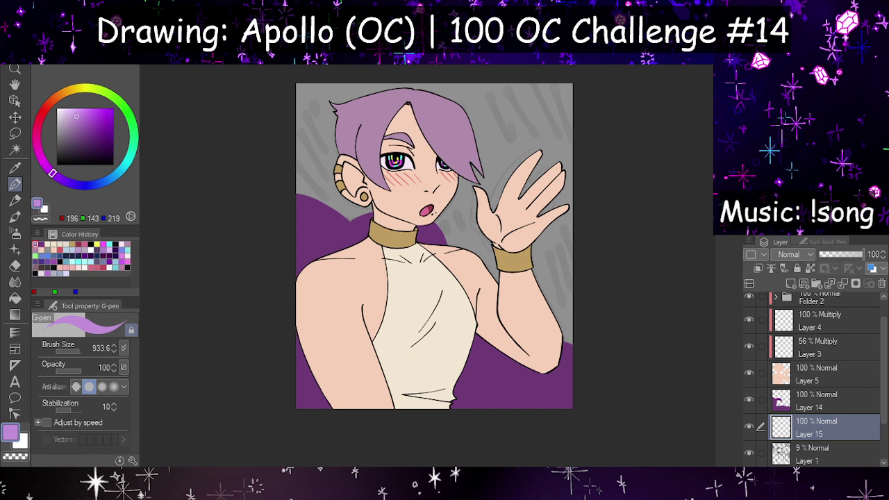
click(71, 114)
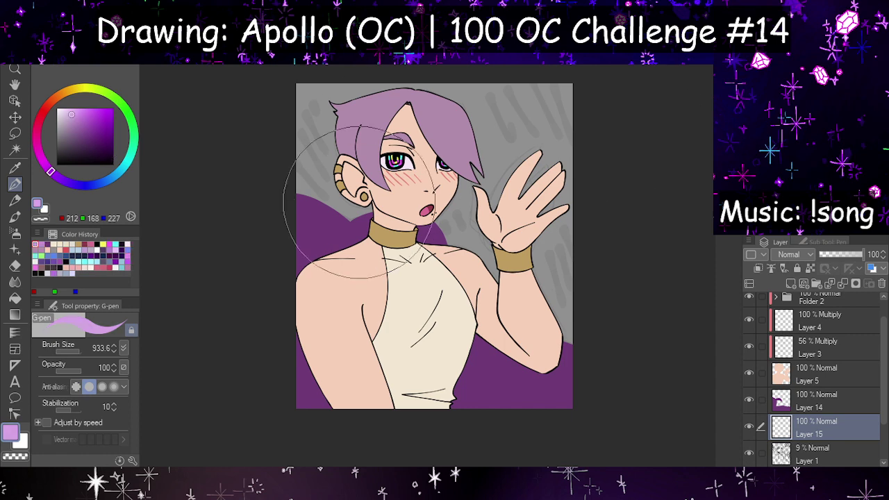
mouse_move(329, 121)
mouse_down()
mouse_move(332, 141)
mouse_move(546, 119)
mouse_move(535, 318)
mouse_up()
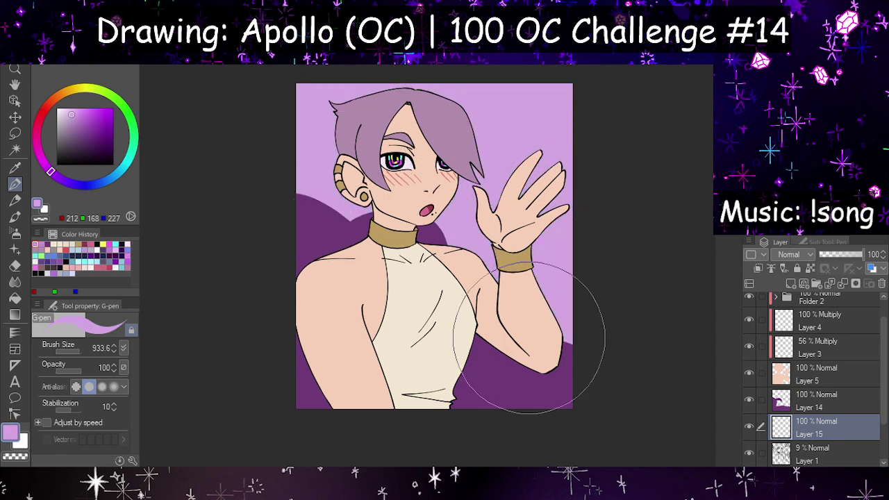
Step: Add a new clipped layer above each of the two background layers, Layer 15 and Layer 14
scroll(576, 260, down, 2)
scroll(594, 229, up, 2)
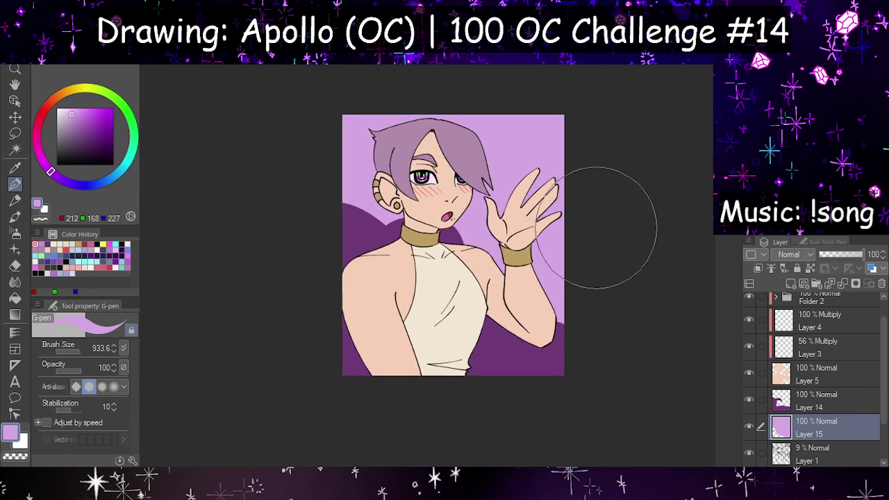
scroll(560, 218, down, 2)
scroll(518, 221, up, 1)
scroll(829, 387, down, 1)
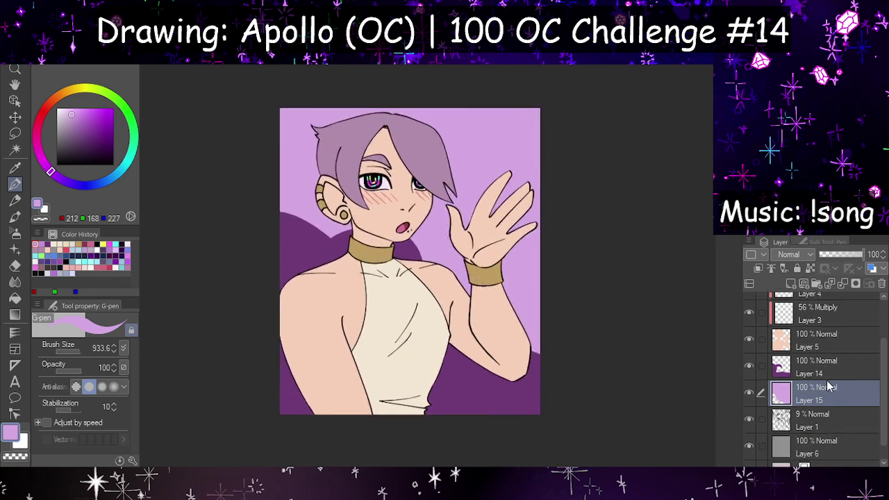
click(790, 283)
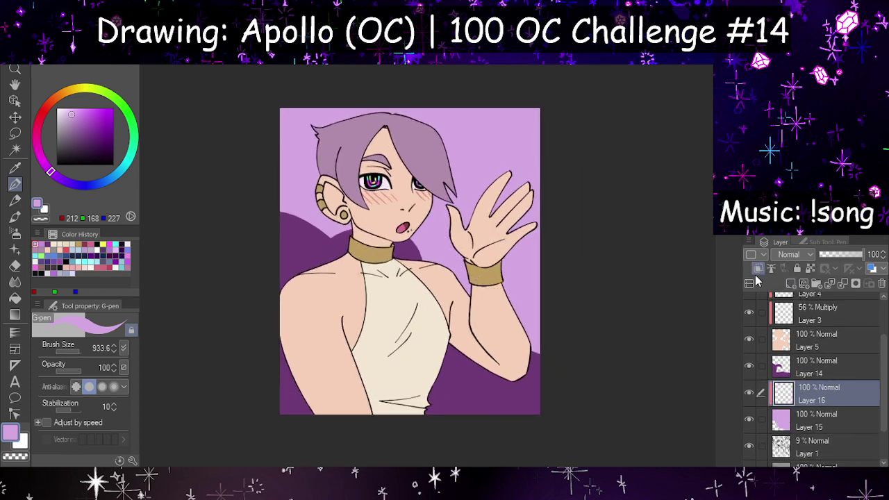
click(829, 371)
click(787, 284)
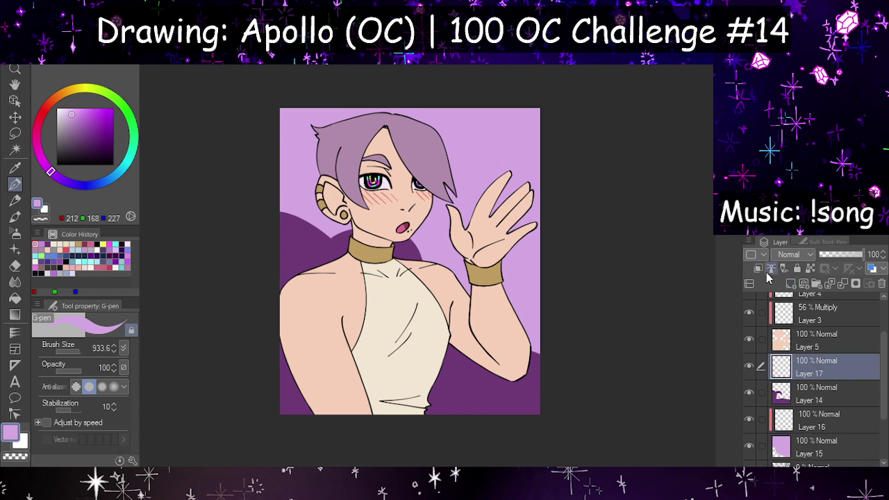
click(759, 268)
Step: Try swapping the background colours, with dark purple, RGB 111, 58, 119, on Layer 16 and light purple, RGB 212, 168, 227, on Layer 17
click(47, 245)
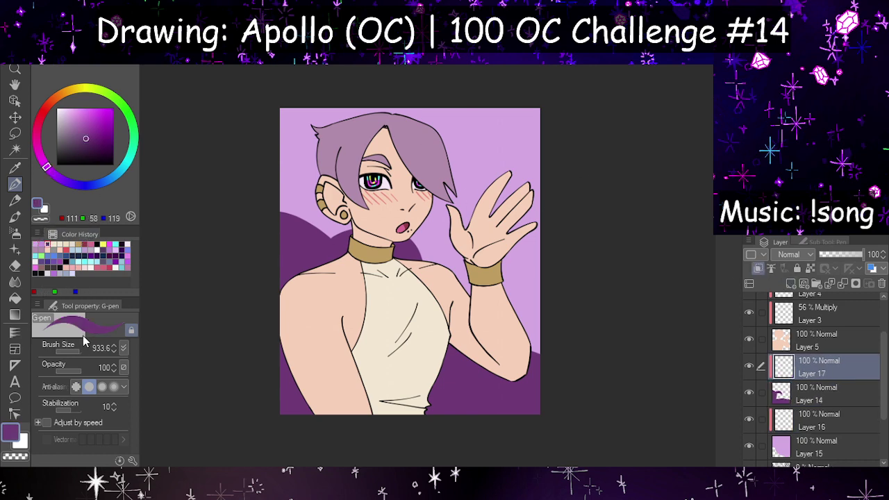
drag(76, 350, 101, 349)
mouse_move(406, 187)
mouse_down()
mouse_move(278, 230)
mouse_move(659, 264)
mouse_move(629, 234)
mouse_move(528, 292)
mouse_up()
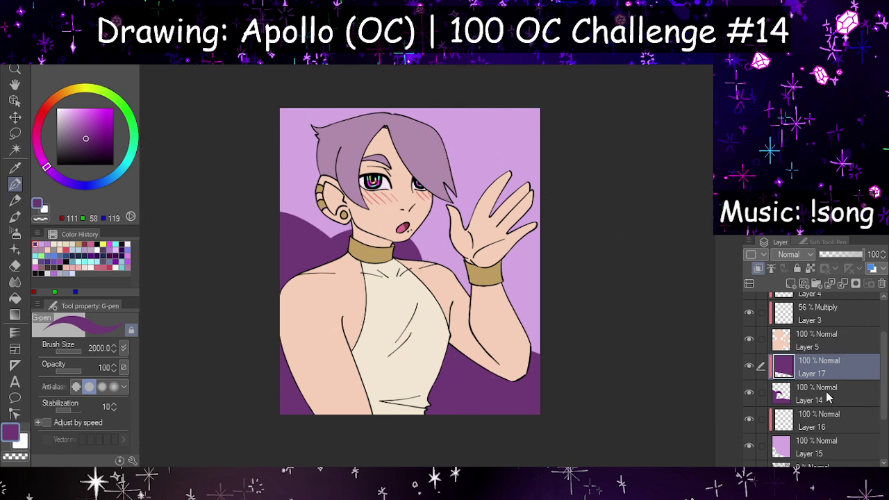
click(808, 425)
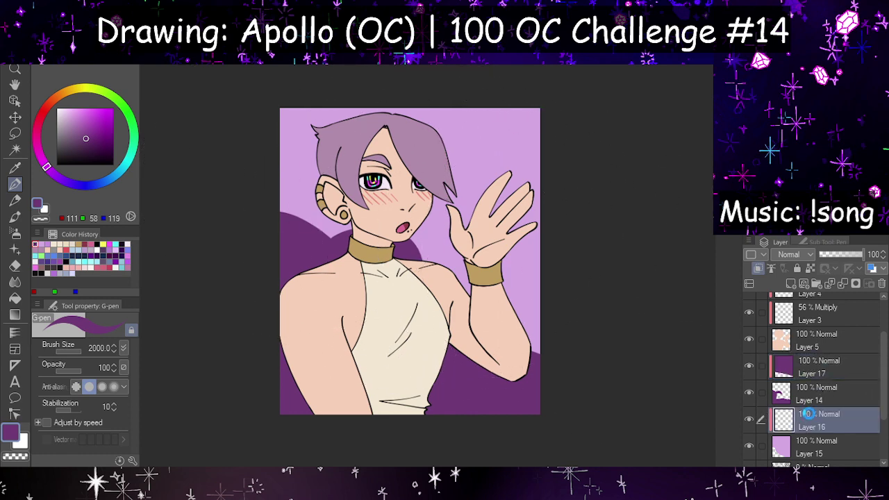
key(ctrl+z)
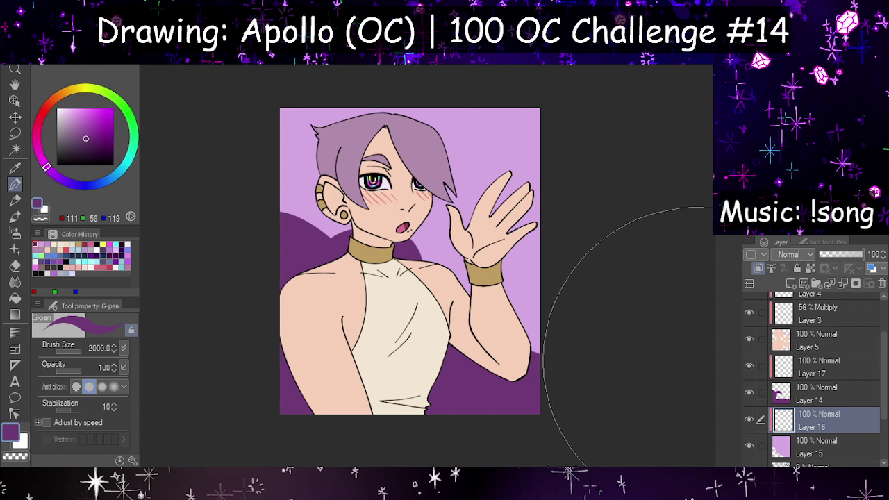
drag(577, 269, 632, 252)
click(817, 370)
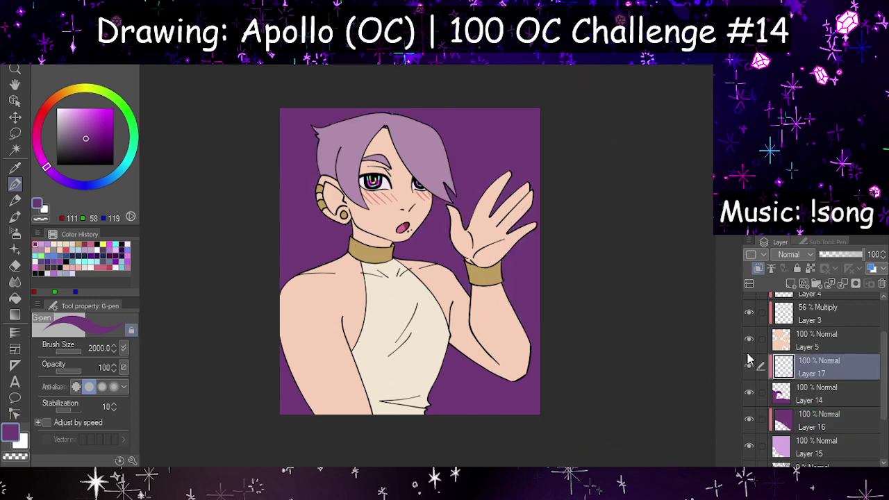
click(38, 243)
drag(604, 369, 159, 222)
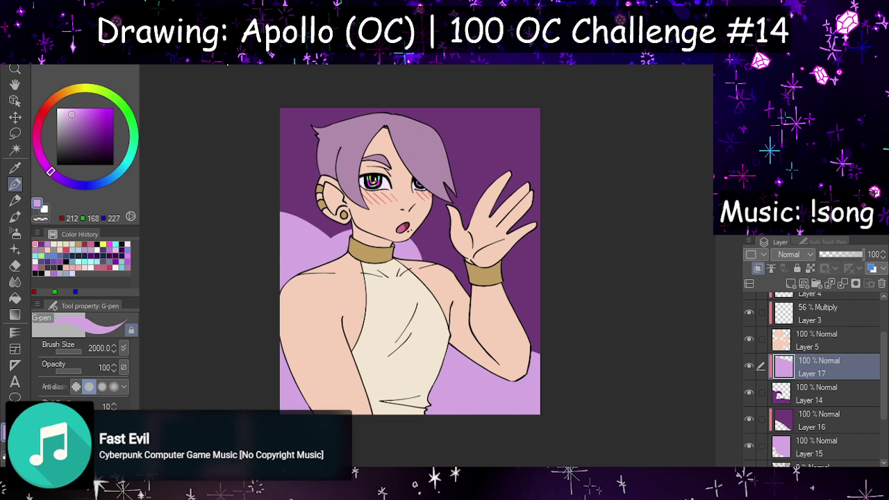
Step: Undo the background colour swap and the creation of both clipped layers
key(ctrl+z)
key(ctrl+z)
key(ctrl+z)
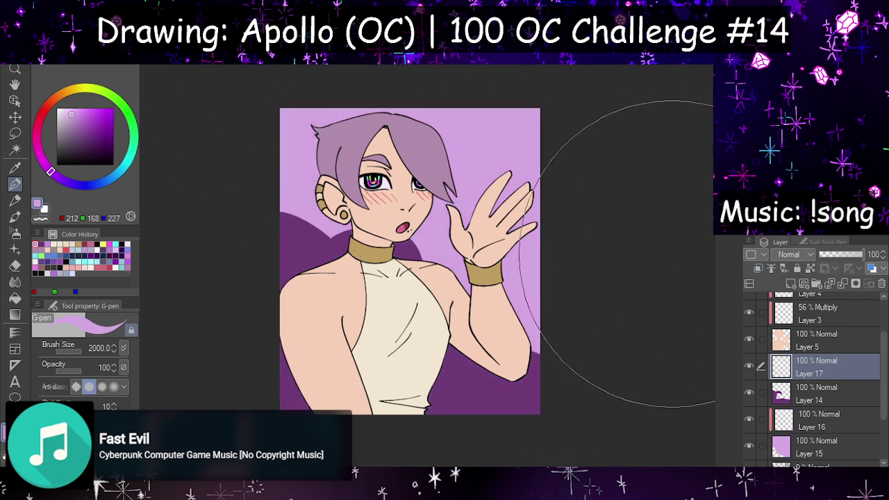
key(ctrl+z)
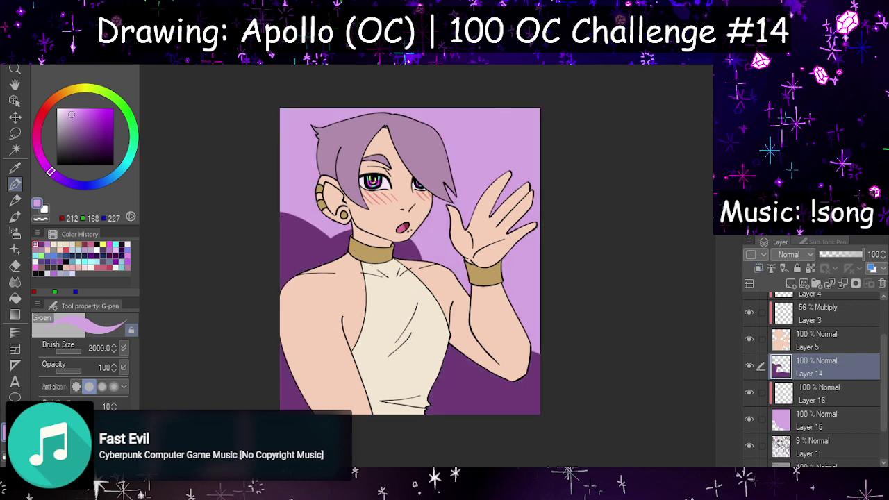
key(ctrl+z)
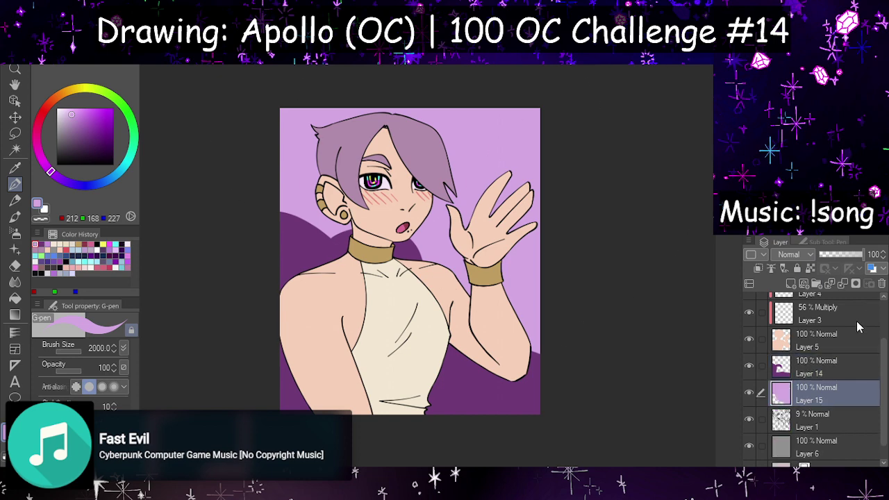
scroll(475, 271, down, 1)
scroll(460, 278, up, 1)
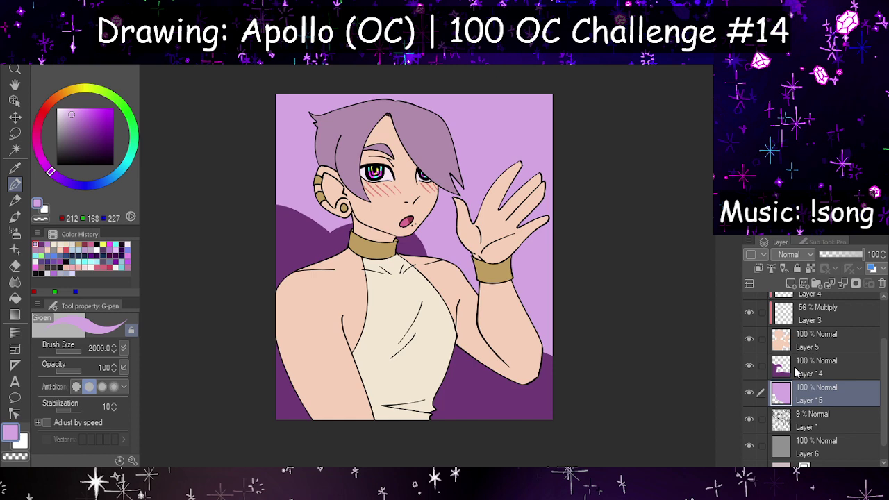
Step: Fill the rest of Layer 15 with light purple and set the dark purple shapes on Layer 14 to Multiply at 50% opacity
scroll(407, 278, down, 2)
scroll(806, 378, up, 1)
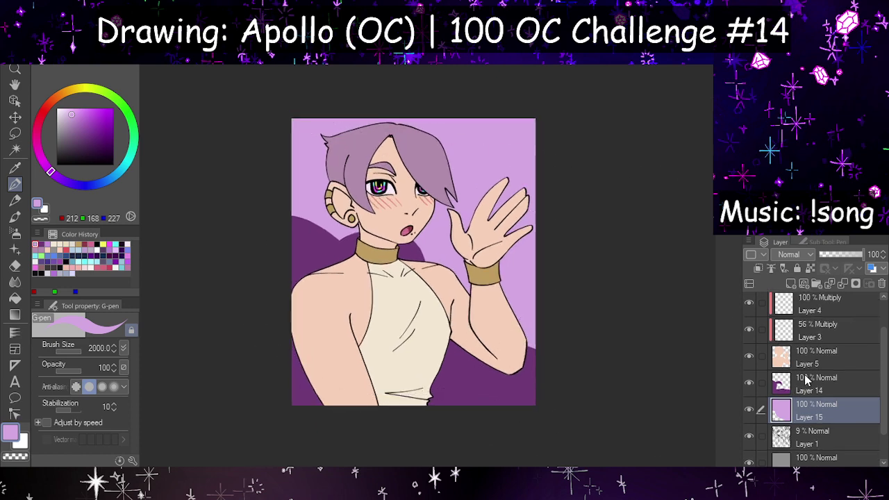
click(806, 380)
click(789, 417)
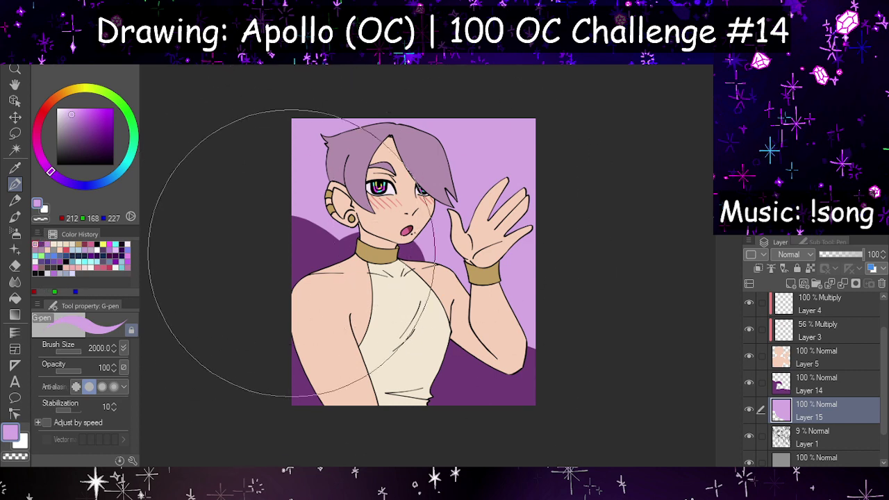
click(831, 385)
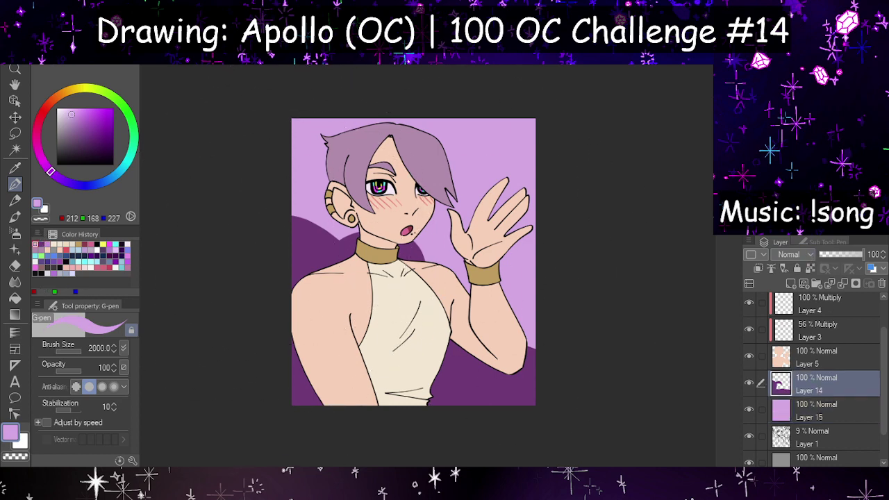
click(790, 286)
click(842, 256)
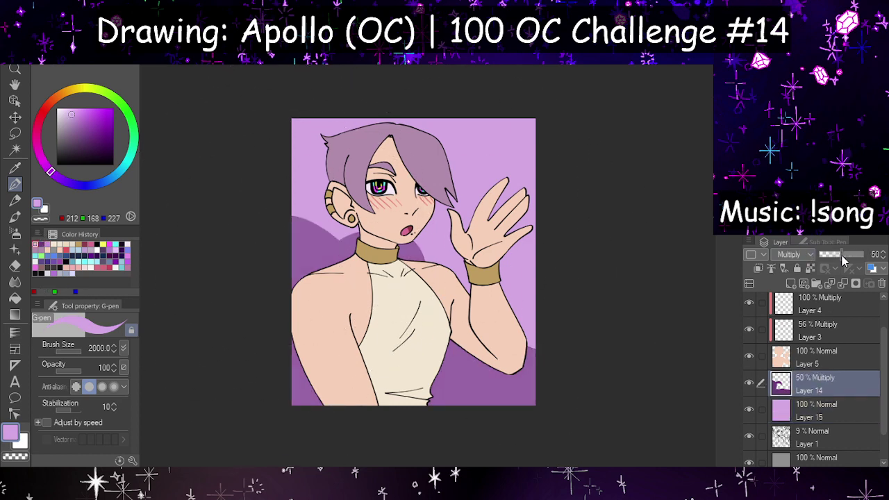
scroll(455, 250, down, 4)
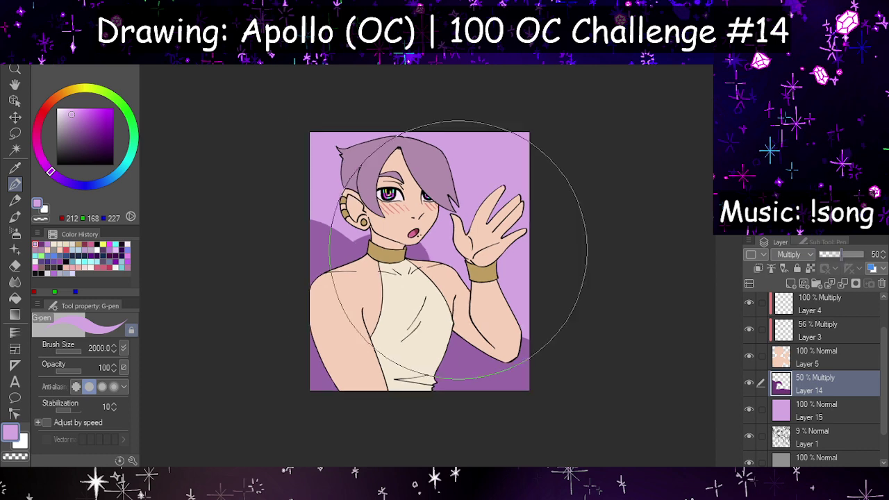
scroll(424, 246, up, 4)
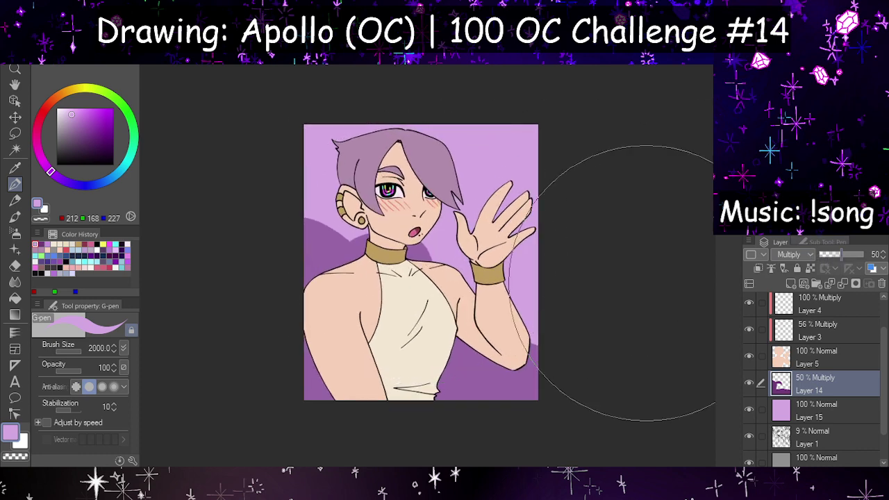
scroll(459, 237, up, 1)
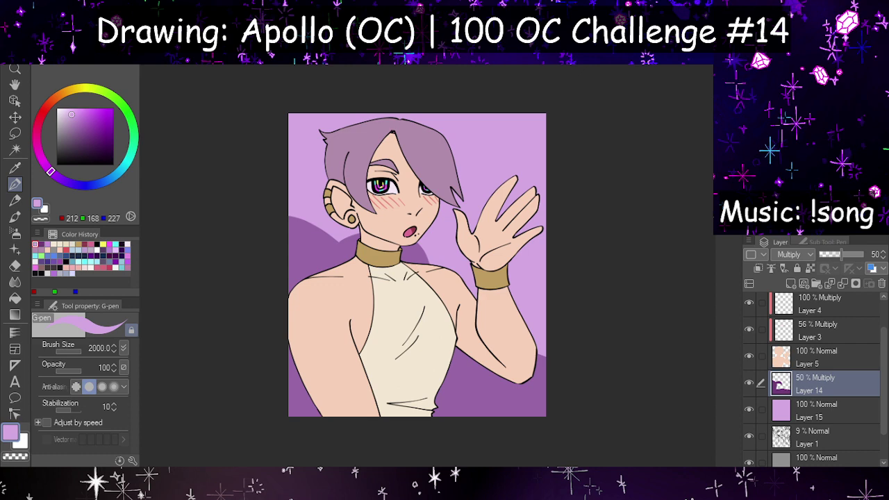
scroll(438, 291, up, 1)
scroll(417, 278, down, 2)
scroll(409, 243, up, 3)
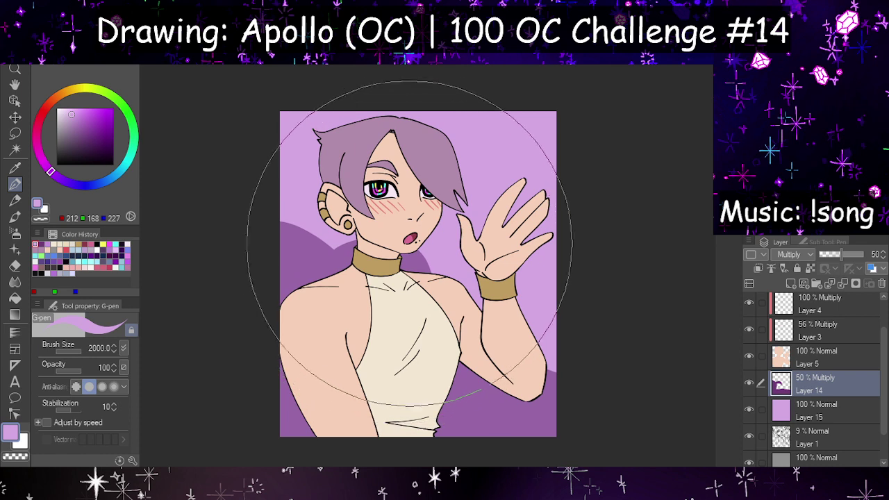
Step: Add a new clipped layer above Layer 4 and set its blending mode to Multiply
click(14, 199)
click(15, 185)
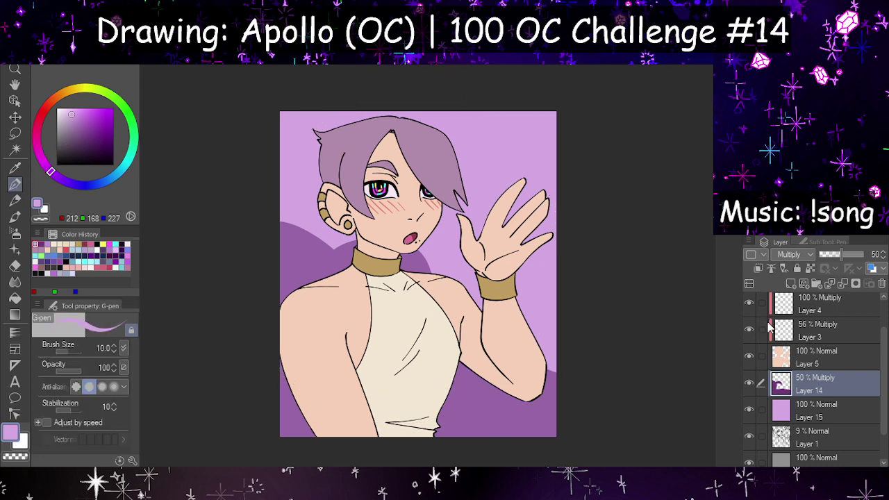
scroll(799, 368, up, 2)
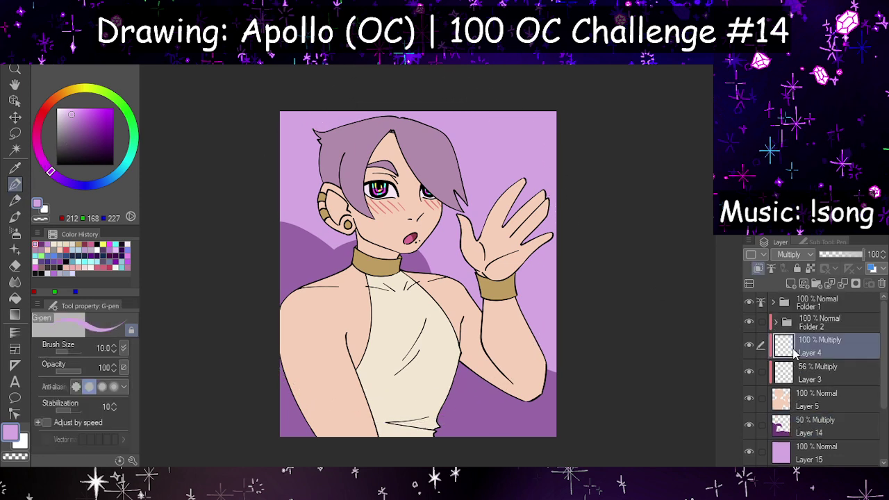
click(796, 351)
click(790, 285)
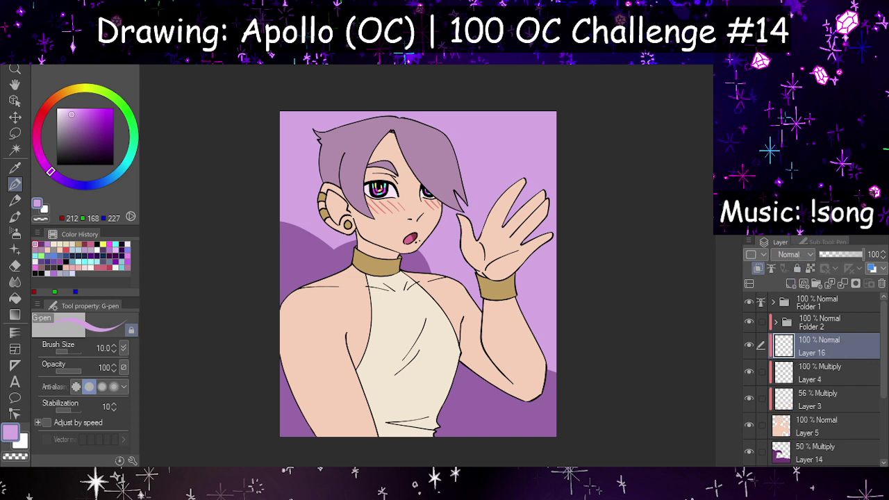
Step: Sample the skin tone, darken it to RGB 223, 165, 151, and set the G-pen's brush size to 122.4
key(i)
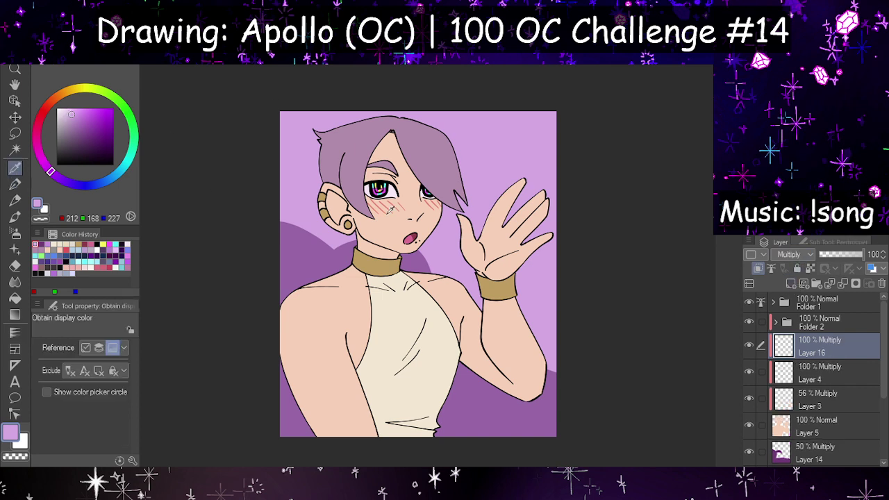
click(508, 239)
click(49, 106)
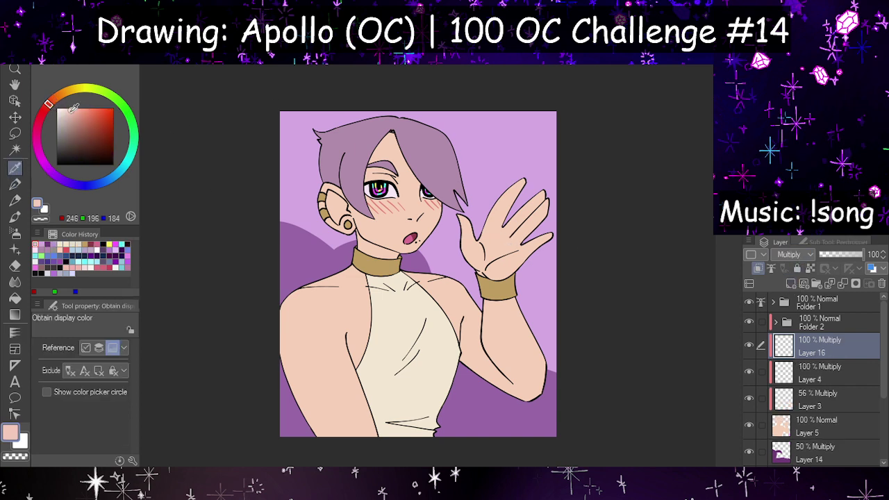
click(77, 112)
click(14, 184)
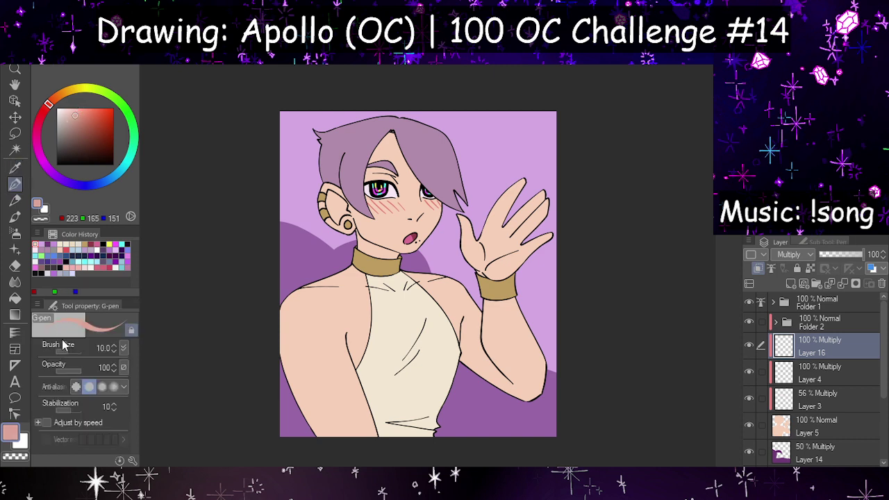
drag(72, 356, 81, 354)
click(74, 353)
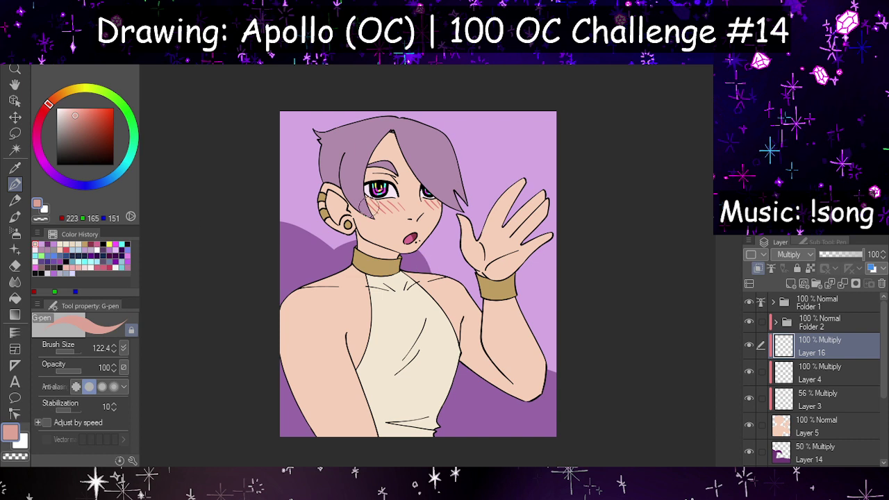
Step: Test blush strokes on the cheek beside the ear, undoing them while adjusting the colour to RGB 237, 143, 136
drag(376, 207, 392, 209)
key(ctrl+z)
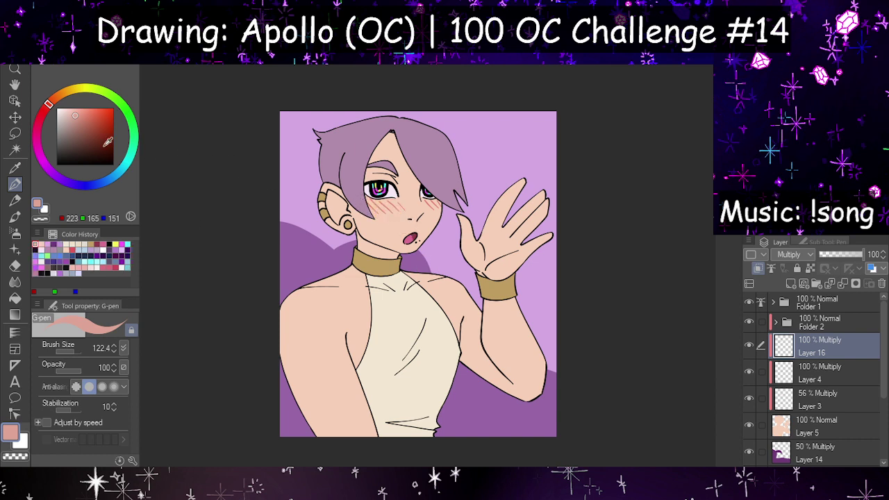
click(46, 113)
mouse_move(368, 203)
mouse_down()
mouse_move(403, 207)
mouse_move(388, 213)
mouse_up()
key(ctrl+z)
click(81, 113)
key(ctrl+z)
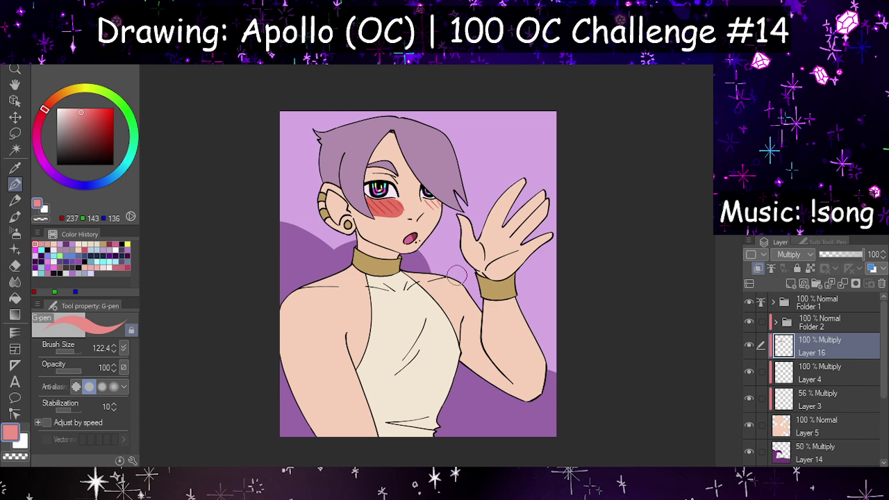
Step: Paint blush over the nose, far cheek, ear, chin, and the raised hand's fingertips and thumb tip
mouse_move(424, 201)
mouse_down()
mouse_move(432, 206)
mouse_move(414, 207)
mouse_move(423, 219)
mouse_up()
drag(327, 182, 320, 198)
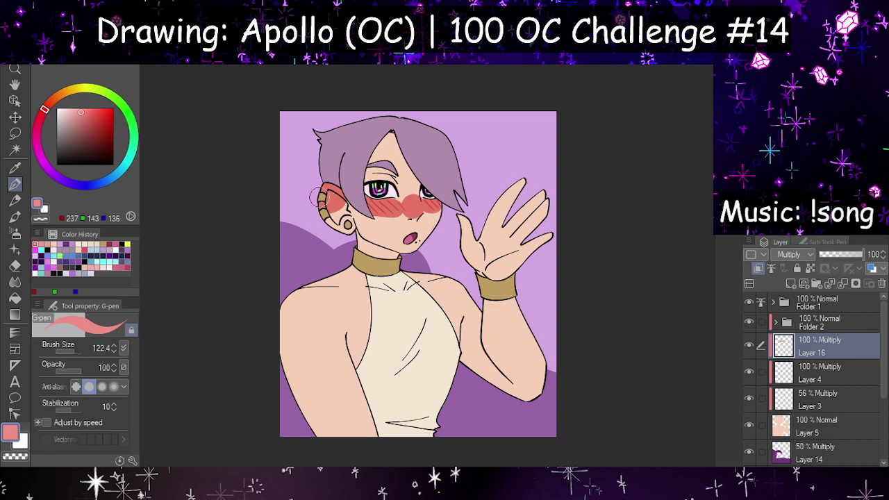
drag(404, 242, 410, 244)
drag(498, 178, 558, 263)
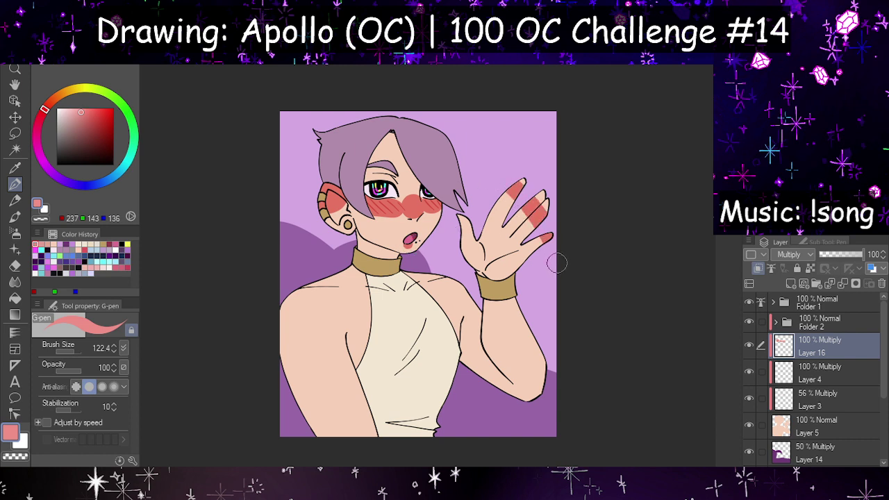
drag(460, 218, 464, 224)
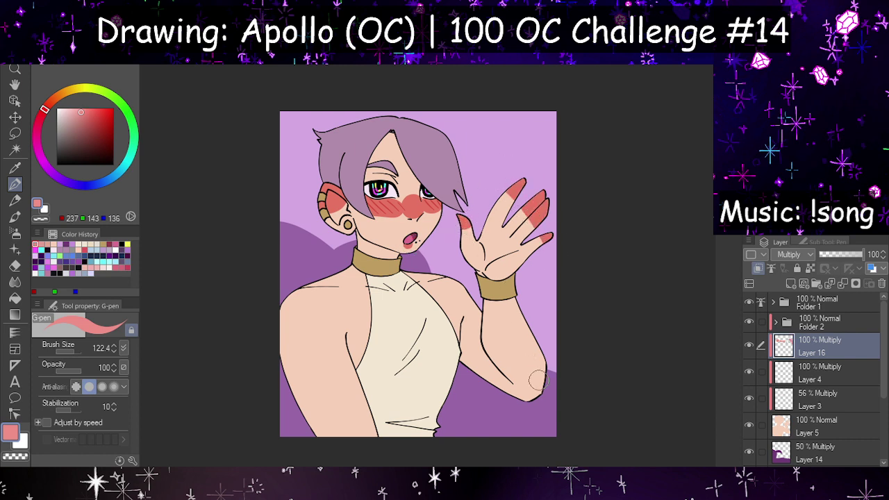
Step: Paint blush on the raised arm's elbow and both shoulders, and lower Layer 16's opacity to 37%
drag(539, 379, 531, 396)
mouse_move(305, 287)
mouse_down()
mouse_move(288, 326)
mouse_move(276, 328)
mouse_up()
drag(433, 274, 460, 286)
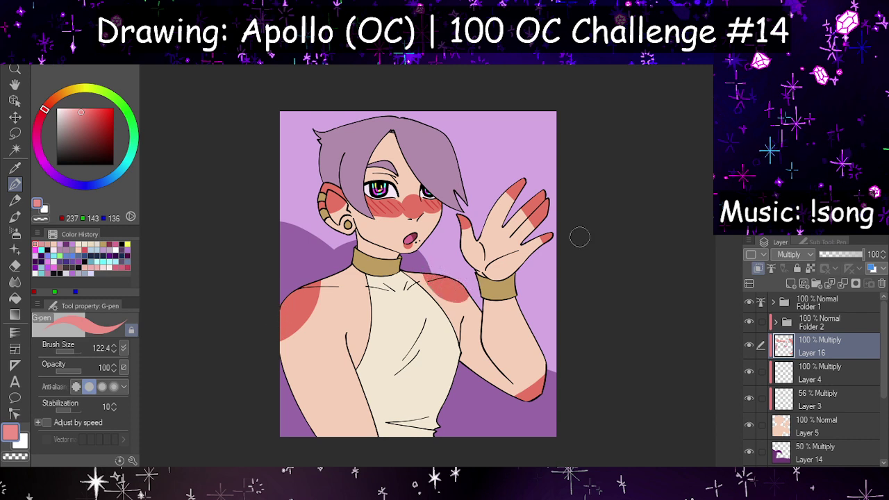
drag(822, 255, 837, 257)
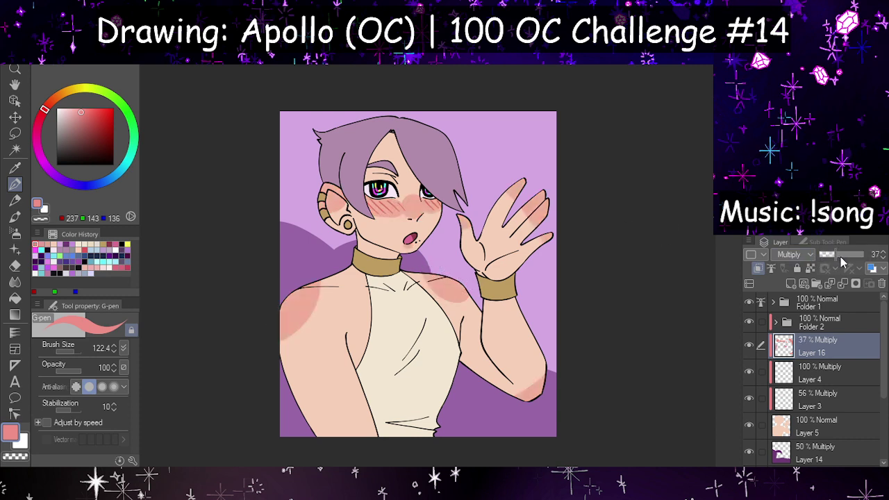
Step: Soften the blush on the ear, shoulders, fingers, thumb, elbow and face with the Blur tool, reducing its brush size to 122.4
click(15, 281)
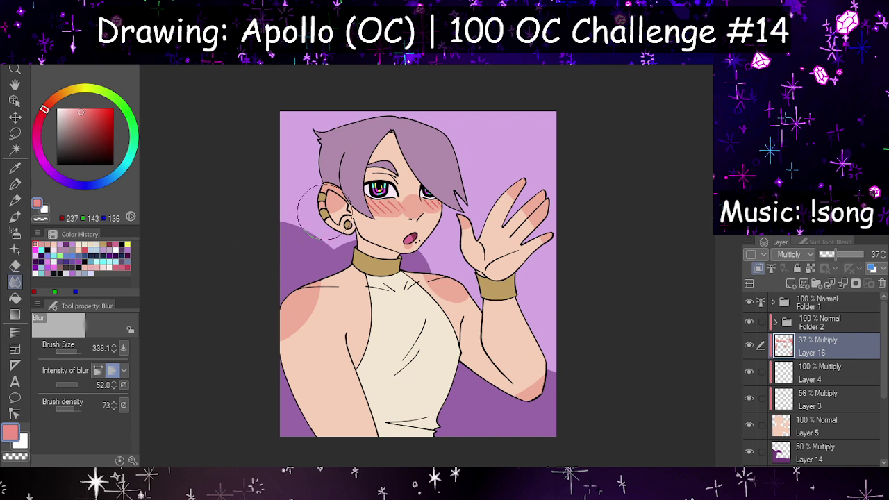
click(74, 353)
drag(346, 201, 334, 209)
mouse_move(320, 282)
mouse_down()
mouse_move(383, 286)
mouse_move(441, 277)
mouse_move(415, 280)
mouse_move(453, 299)
mouse_move(435, 298)
mouse_move(466, 302)
mouse_up()
drag(516, 220, 494, 194)
drag(540, 247, 517, 215)
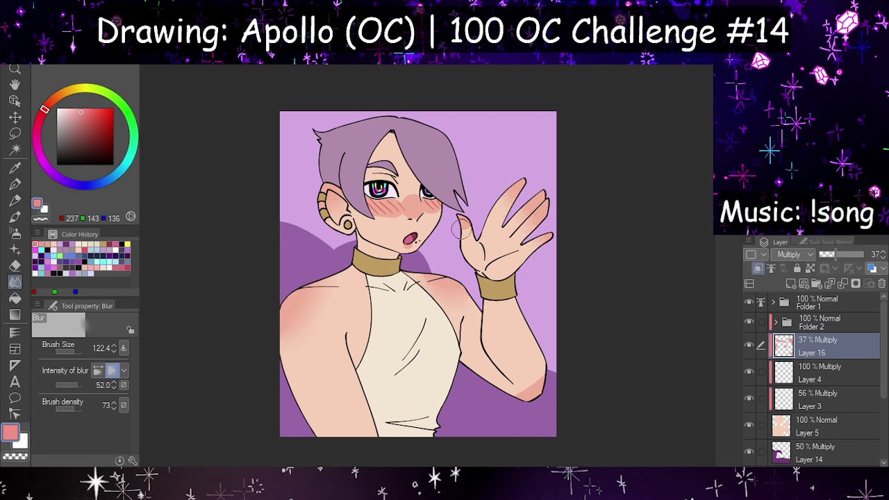
drag(461, 229, 464, 237)
drag(520, 386, 544, 372)
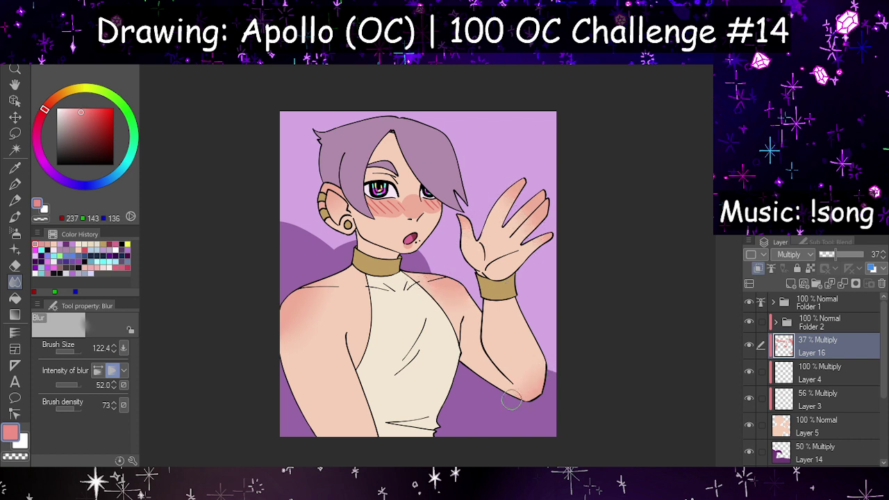
mouse_move(380, 226)
mouse_down()
mouse_move(384, 213)
mouse_move(409, 200)
mouse_move(418, 211)
mouse_up()
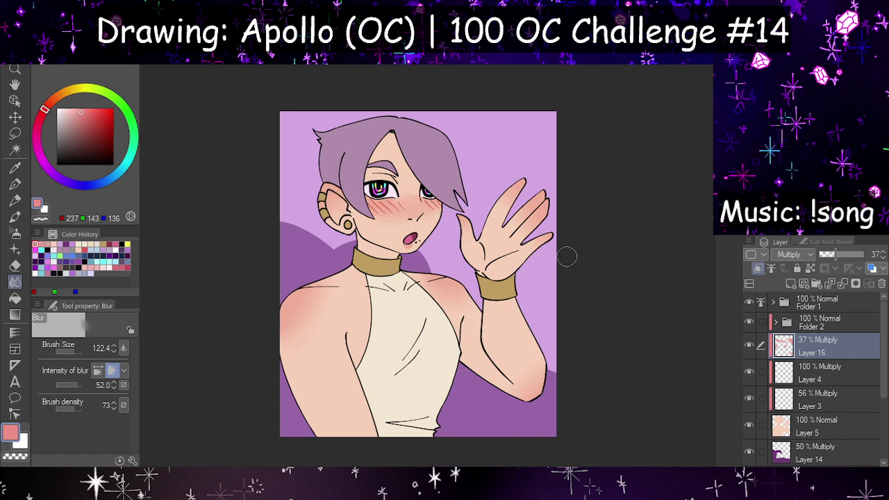
Step: Check the drawing mirrored, touch up the blush around the eye with the G-pen at size 34.4, and set Layer 16's opacity to 38%
key(h)
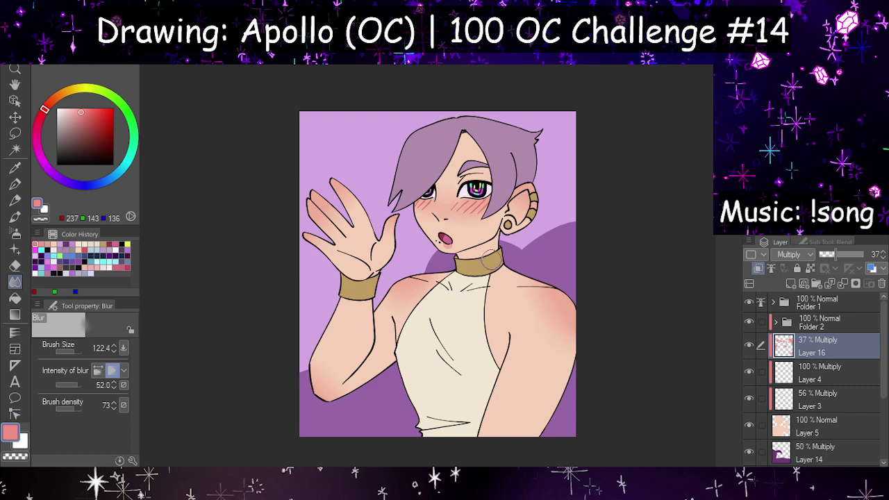
key(h)
click(14, 184)
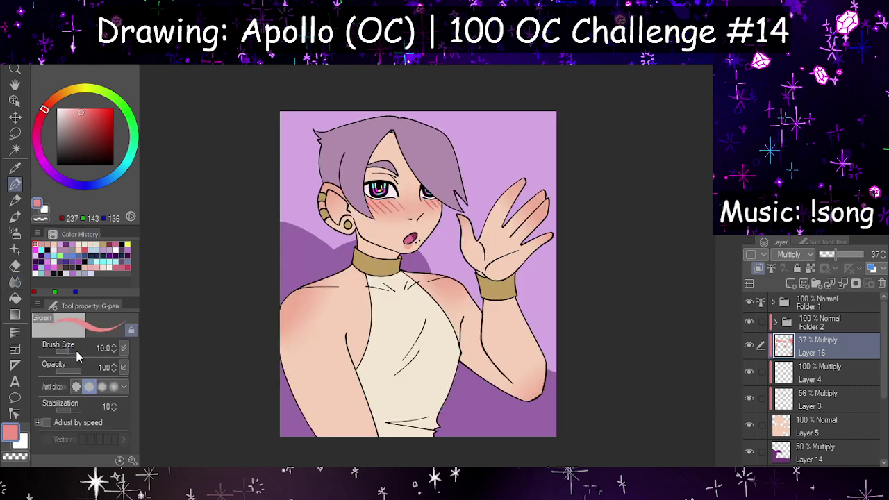
drag(76, 357, 88, 334)
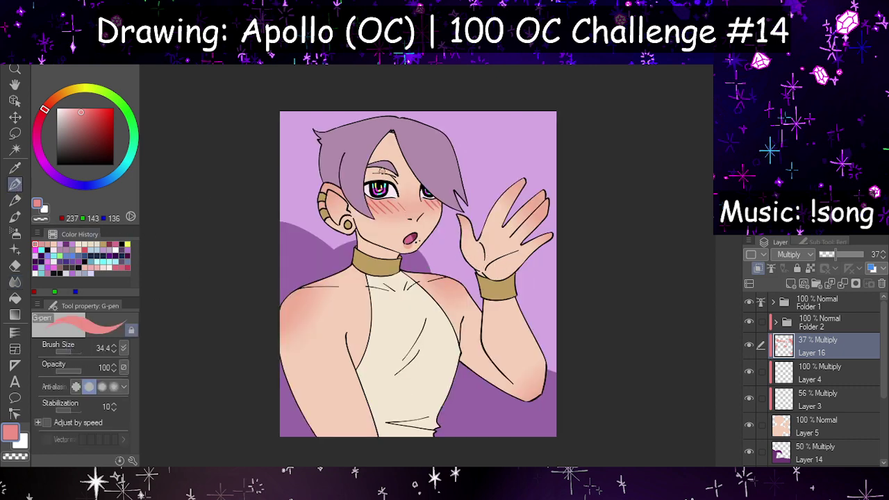
click(15, 282)
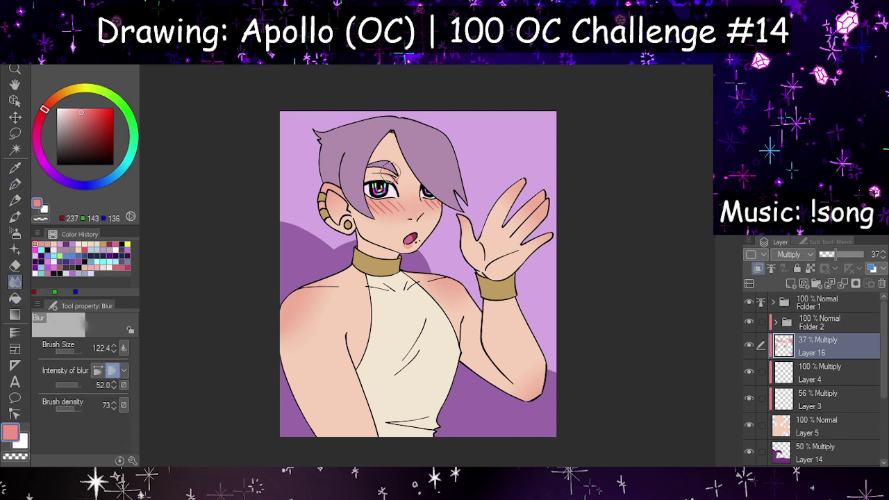
drag(843, 257, 835, 256)
Step: Add a clipped Multiply layer above Layer 16 and choose a muted pink shading colour, RGB 182, 108, 148
scroll(477, 253, up, 1)
click(790, 285)
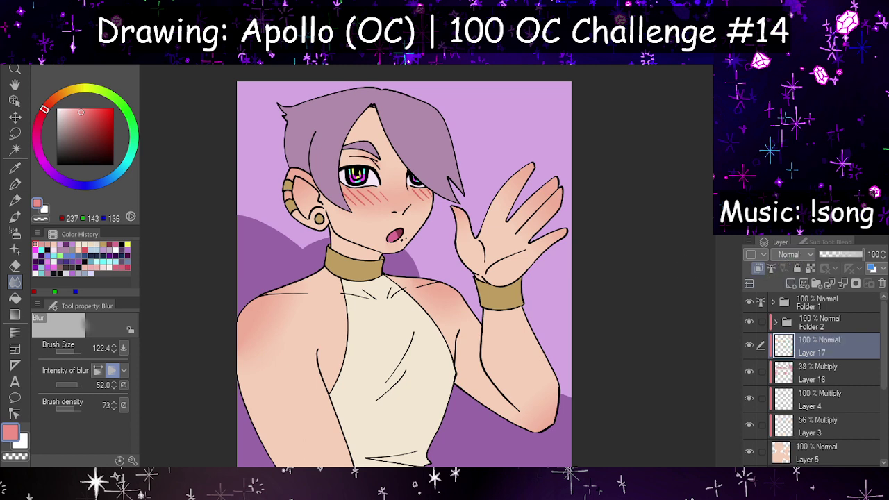
click(790, 284)
click(37, 140)
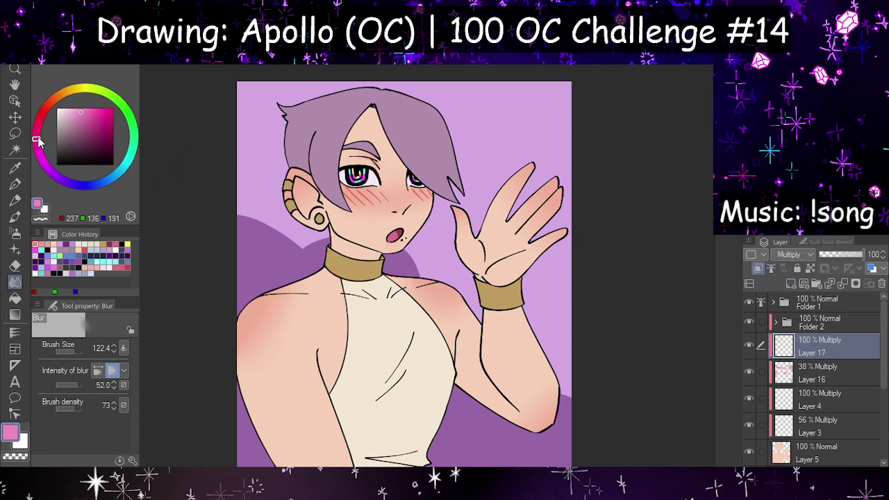
click(87, 119)
click(79, 125)
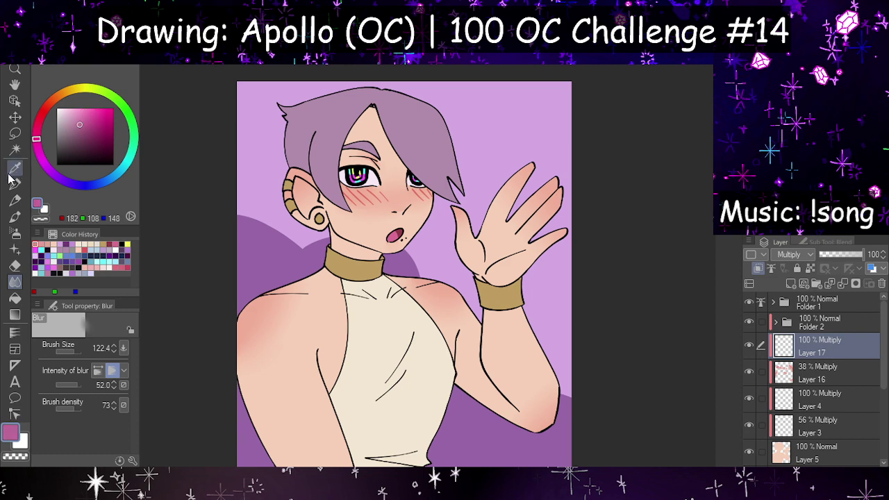
Step: Set the G-pen to size 95, Layer 17's opacity to 62% and the colour to RGB 190, 88, 143, testing strokes on the cheek
click(14, 184)
click(75, 350)
scroll(394, 99, up, 3)
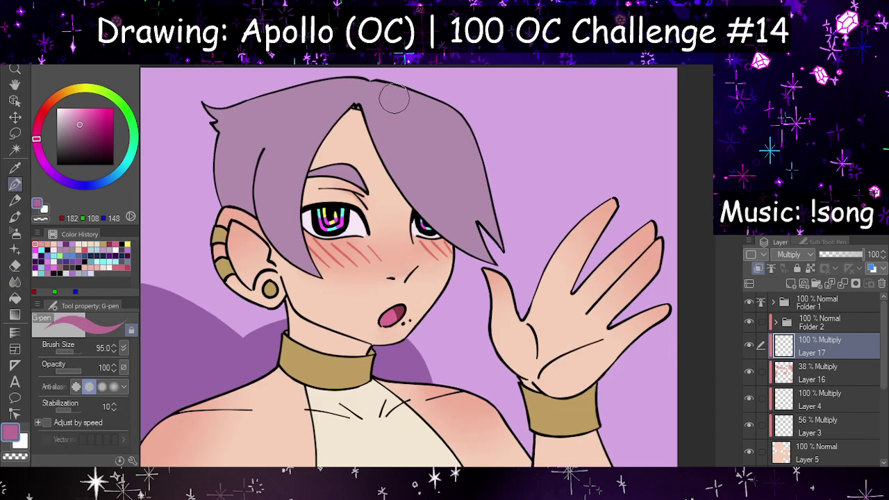
drag(424, 229, 438, 290)
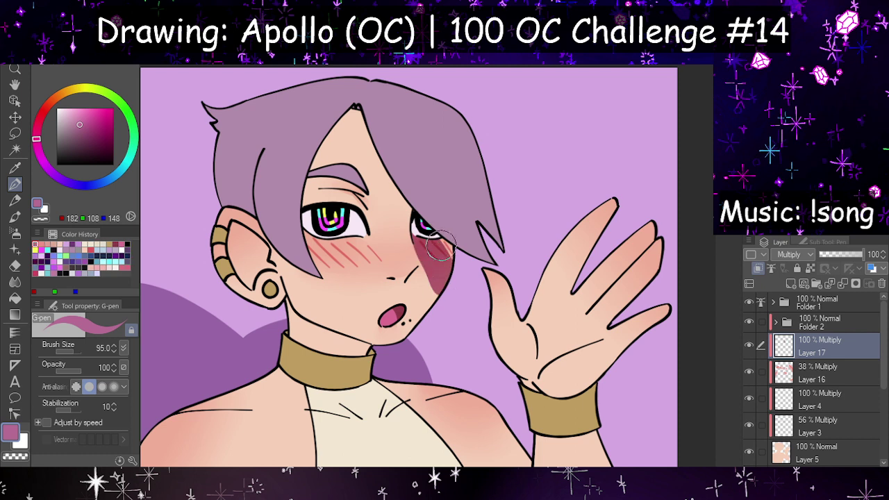
key(ctrl+z)
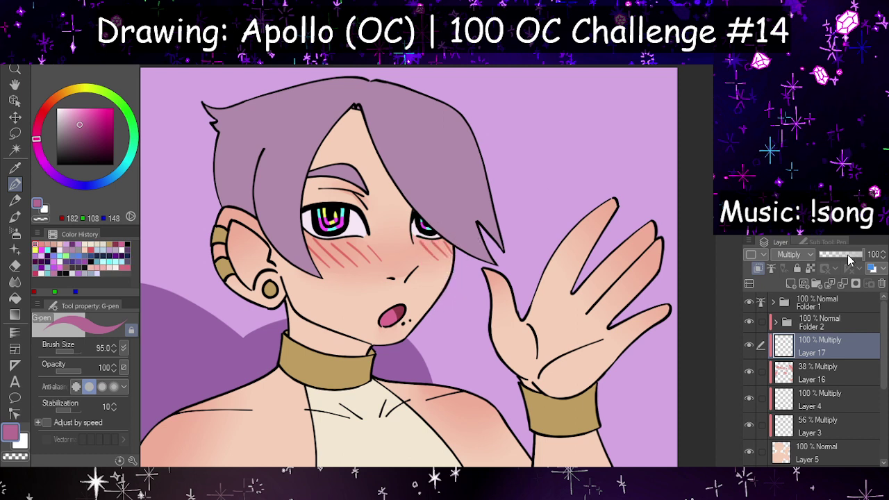
drag(847, 256, 843, 255)
click(88, 123)
drag(430, 235, 447, 288)
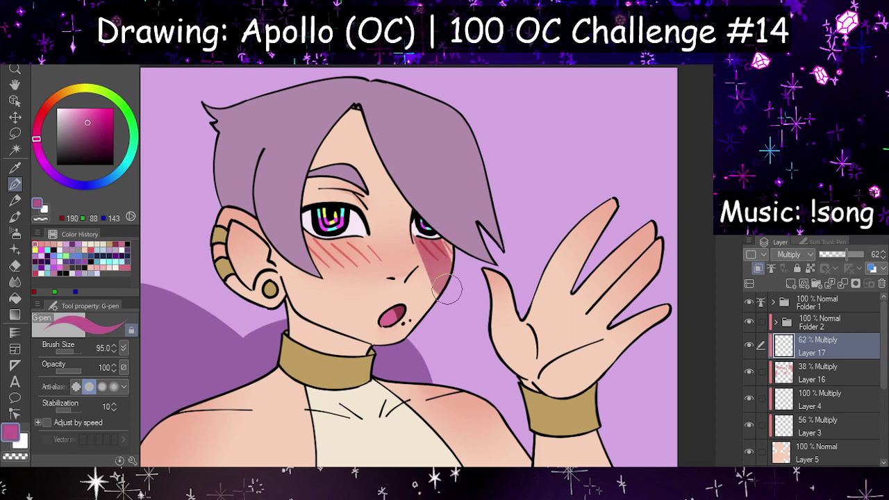
key(ctrl+z)
Step: Shade the forehead skin along the hairline and the area between the eyebrow and the eye
click(353, 111)
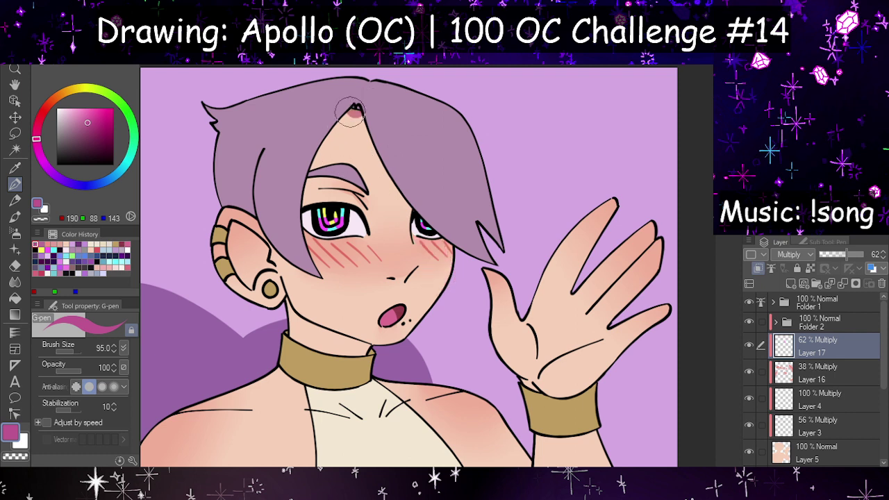
mouse_move(350, 112)
mouse_down()
mouse_move(318, 239)
mouse_move(333, 251)
mouse_move(309, 238)
mouse_move(347, 189)
mouse_move(312, 183)
mouse_move(359, 188)
mouse_move(340, 194)
mouse_move(385, 98)
mouse_move(360, 111)
mouse_up()
key(ctrl+z)
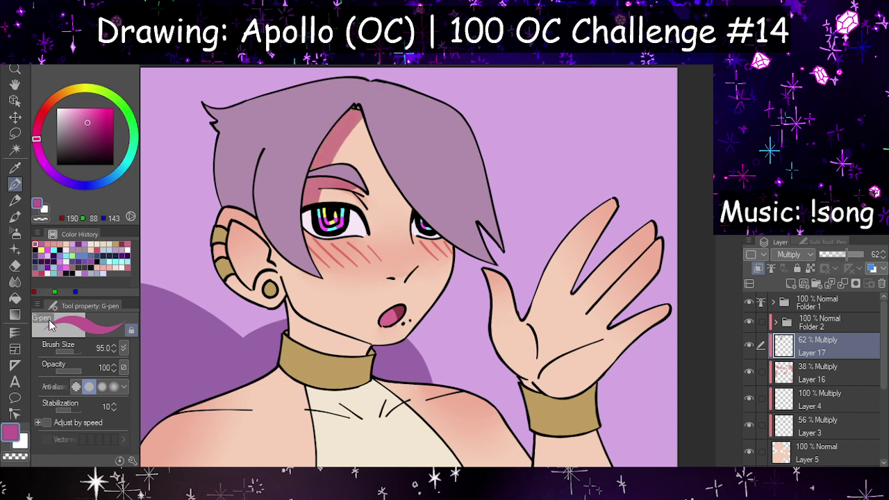
Step: Shade the neck under the jaw with the G-pen at size 57.2 and fill the neck shadow and inner ear
click(73, 353)
drag(297, 319, 306, 335)
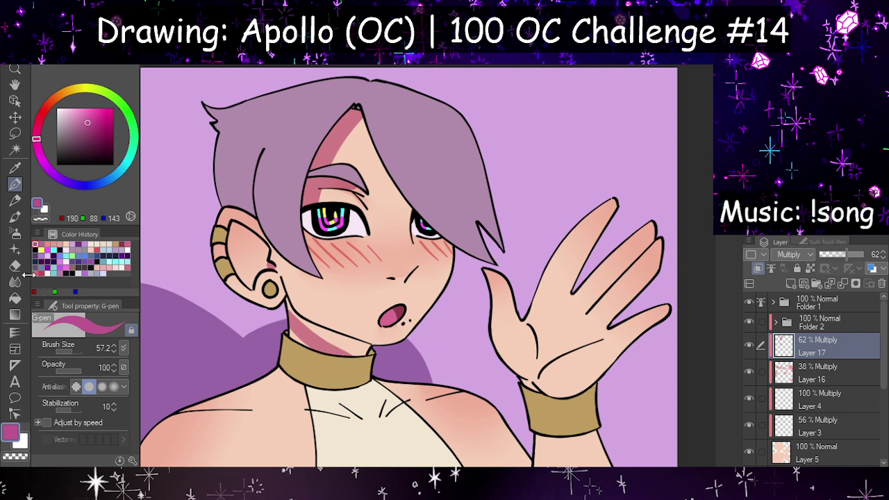
click(16, 298)
click(335, 333)
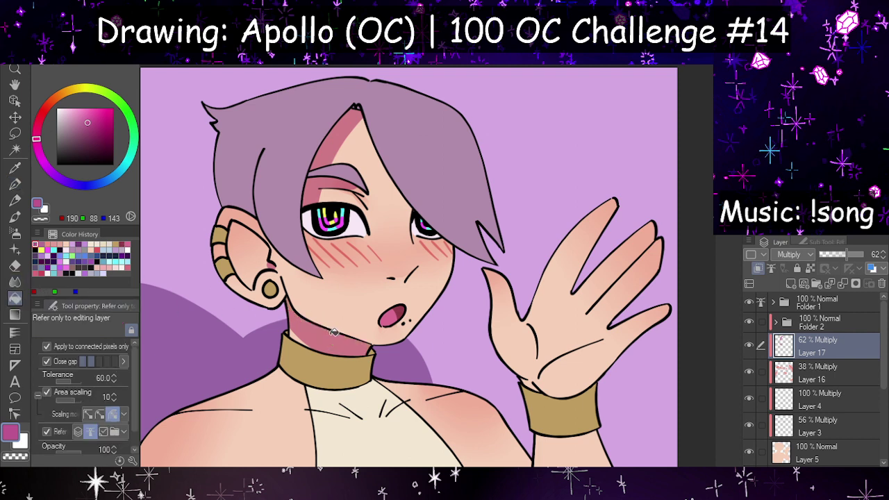
click(257, 274)
Step: Soften the inner-ear shading with the Soft eraser at size 157.8, and check the drawing mirrored
click(15, 265)
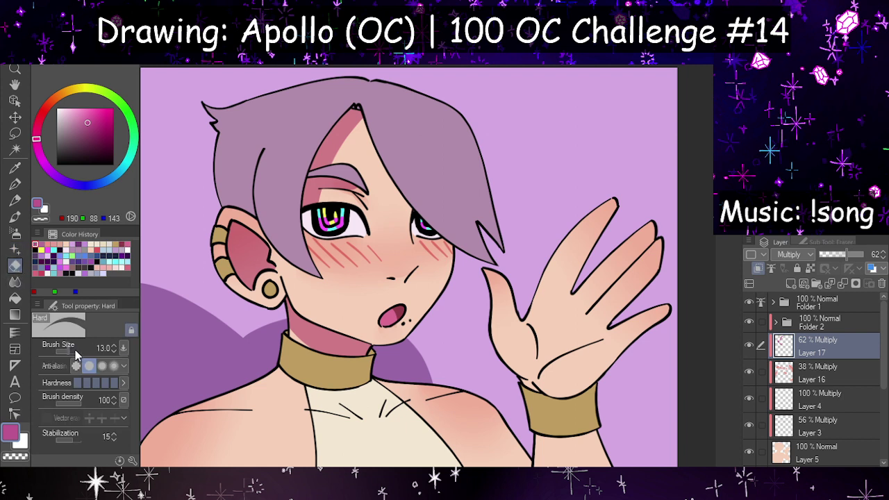
click(831, 242)
click(795, 311)
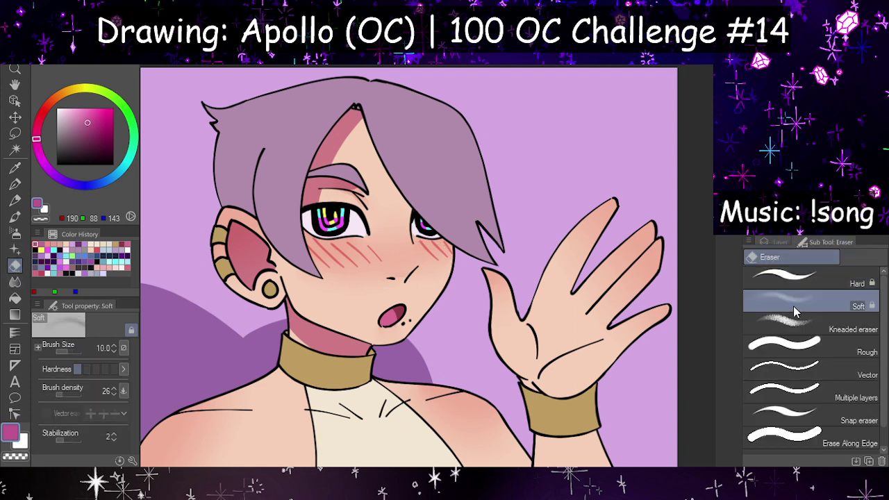
drag(64, 355, 77, 355)
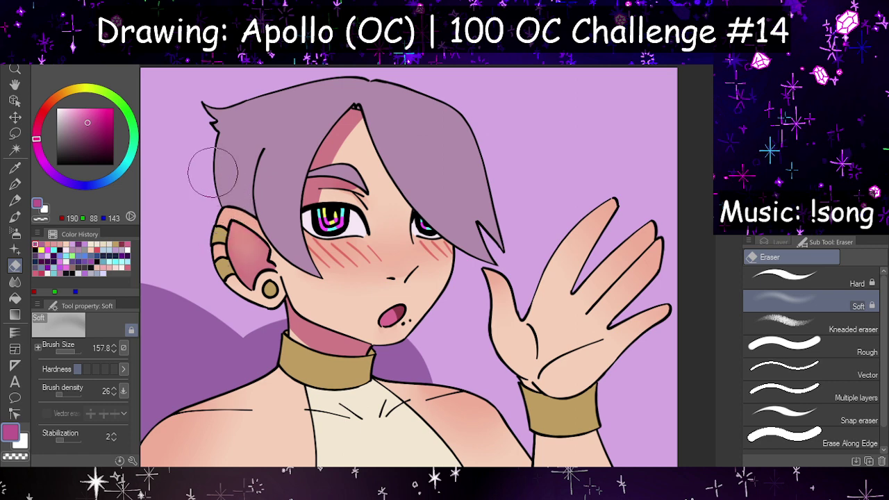
click(776, 275)
click(776, 242)
key(h)
key(h)
Step: Paint shading on the skin under both eyes with the G-pen at size 34.4, and check the drawing mirrored
click(8, 187)
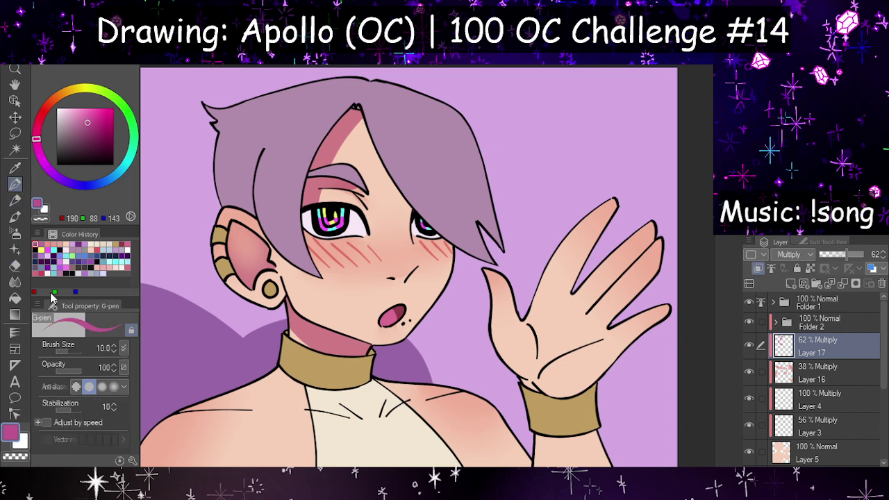
click(68, 352)
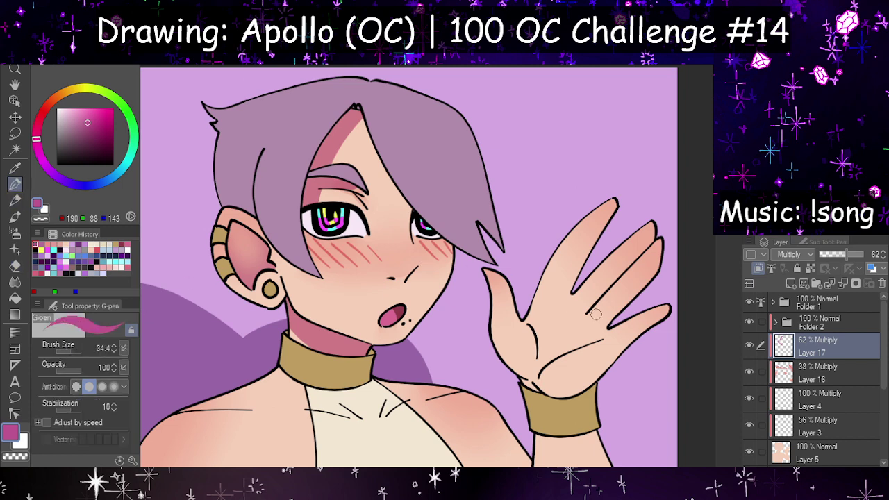
scroll(521, 165, down, 4)
scroll(508, 225, up, 2)
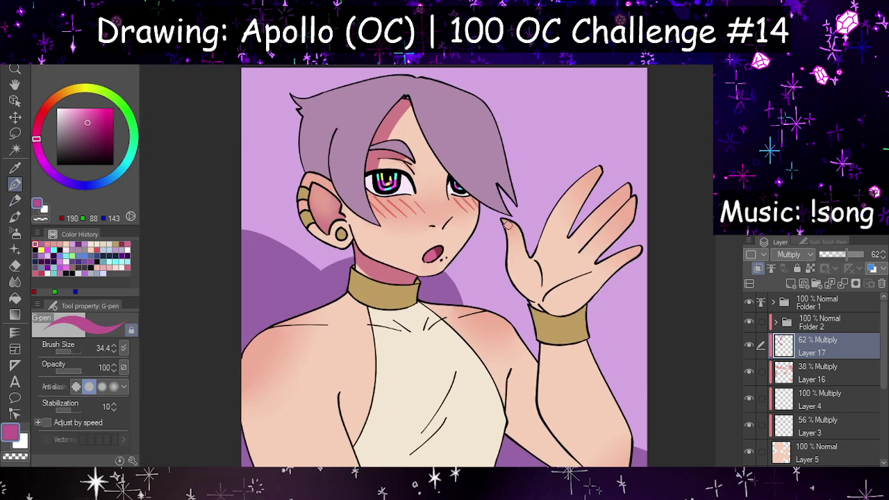
drag(341, 199, 381, 228)
key(ctrl+z)
drag(368, 183, 391, 231)
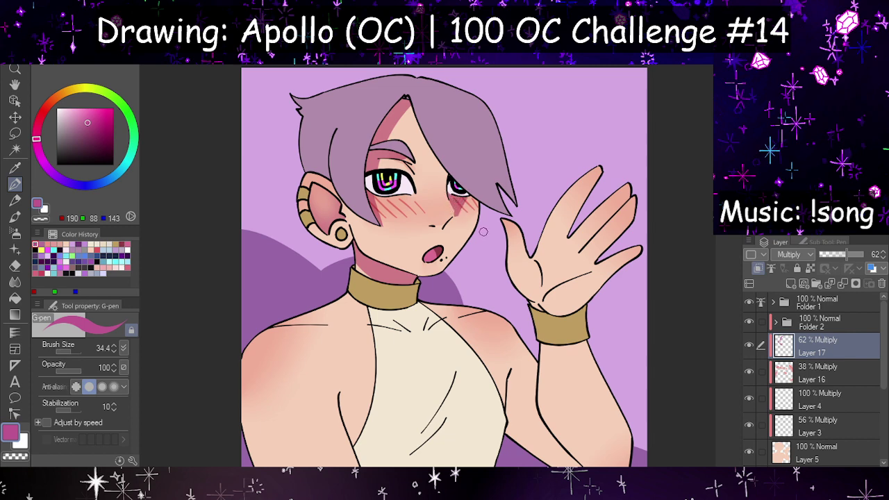
key(h)
key(h)
Step: Soften the shading under the far eye and above the near eye with the Blur tool
click(806, 241)
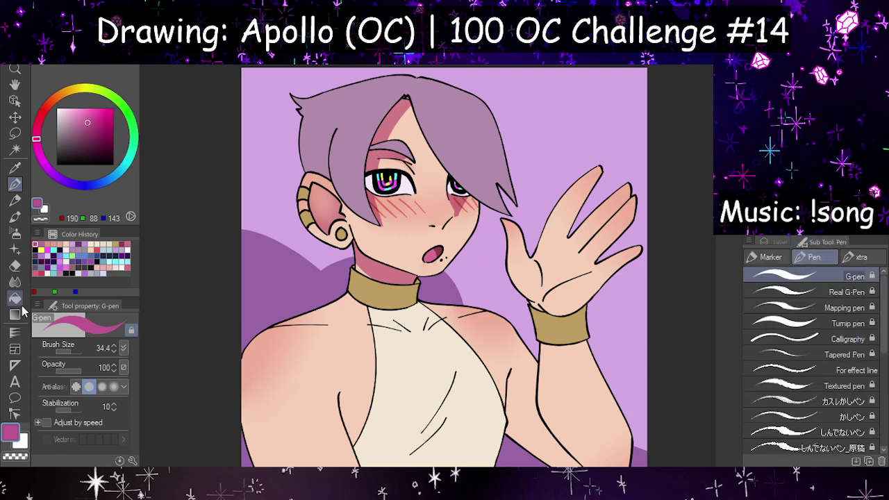
click(14, 281)
drag(449, 198, 464, 210)
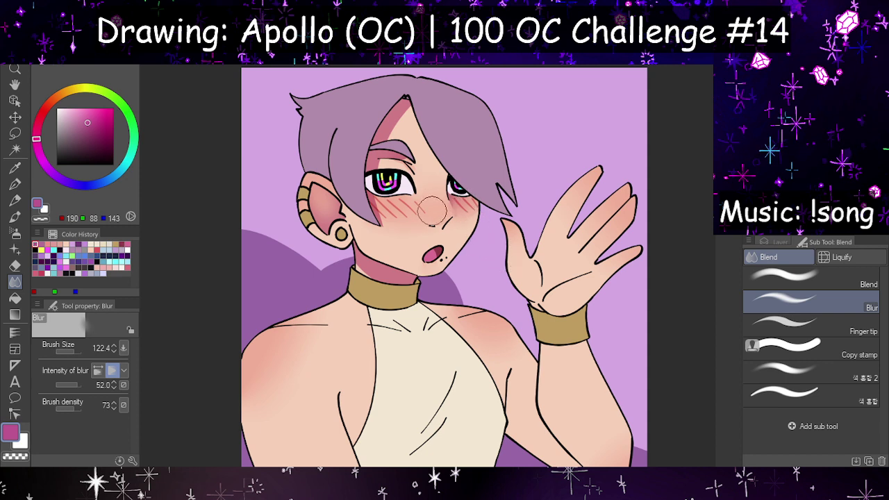
drag(375, 169, 402, 162)
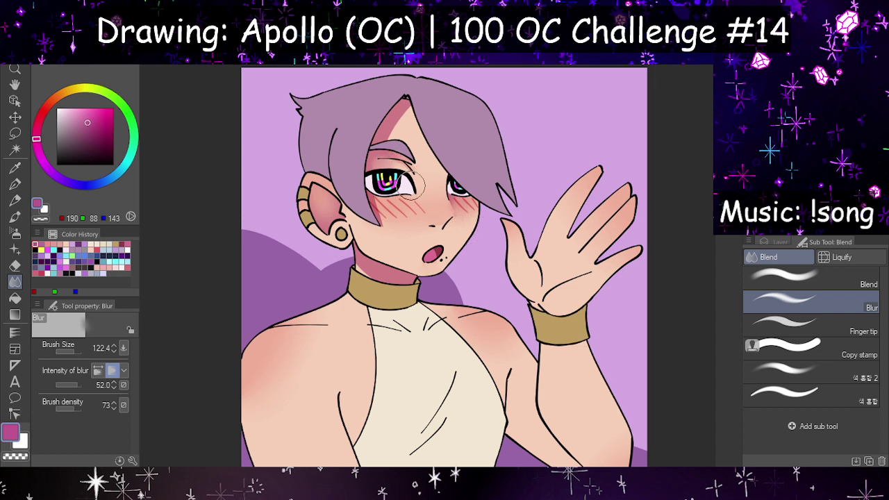
Step: Shade the inner side of the raised forearm from the gold cuff to the elbow with the G-pen at size 95
click(14, 183)
click(72, 351)
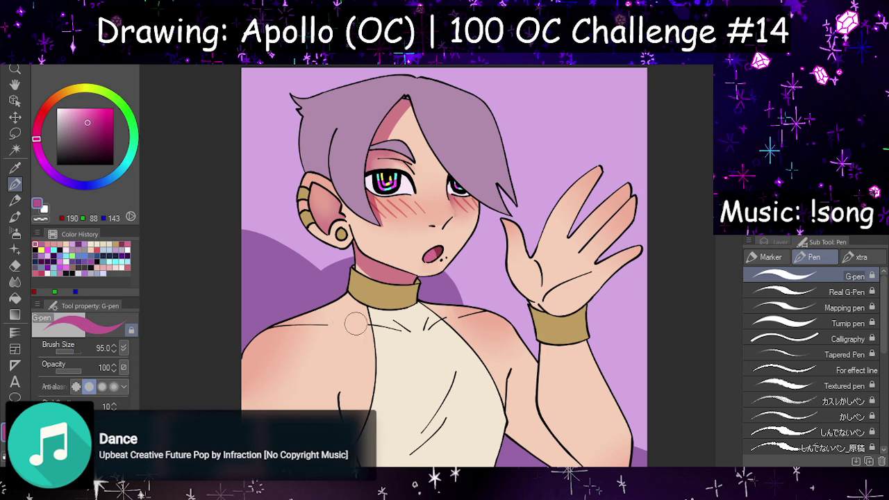
scroll(434, 254, down, 3)
scroll(524, 359, up, 2)
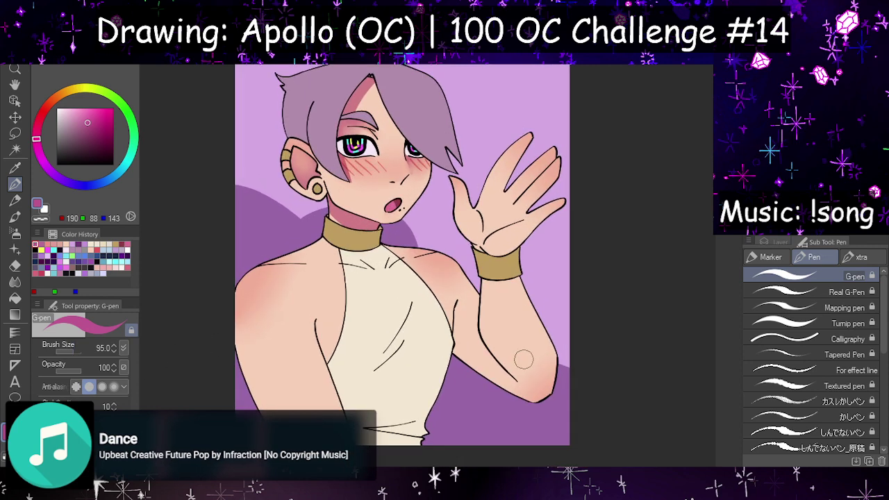
mouse_move(489, 278)
mouse_down()
mouse_move(489, 300)
mouse_move(531, 397)
mouse_up()
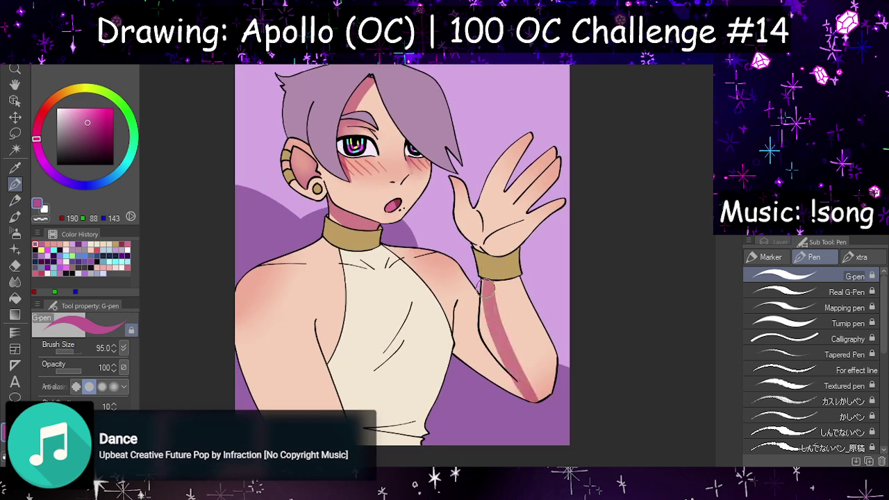
key(ctrl+z)
drag(493, 279, 520, 380)
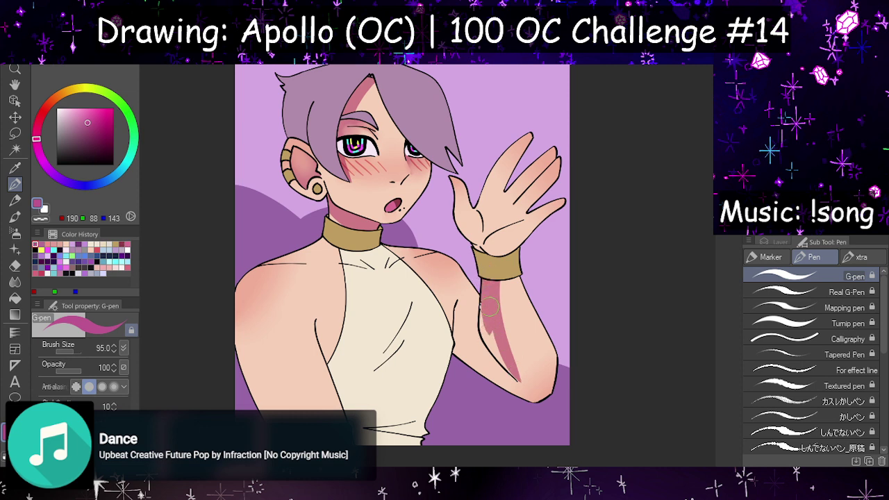
mouse_move(486, 275)
mouse_down()
mouse_move(488, 332)
mouse_move(534, 406)
mouse_up()
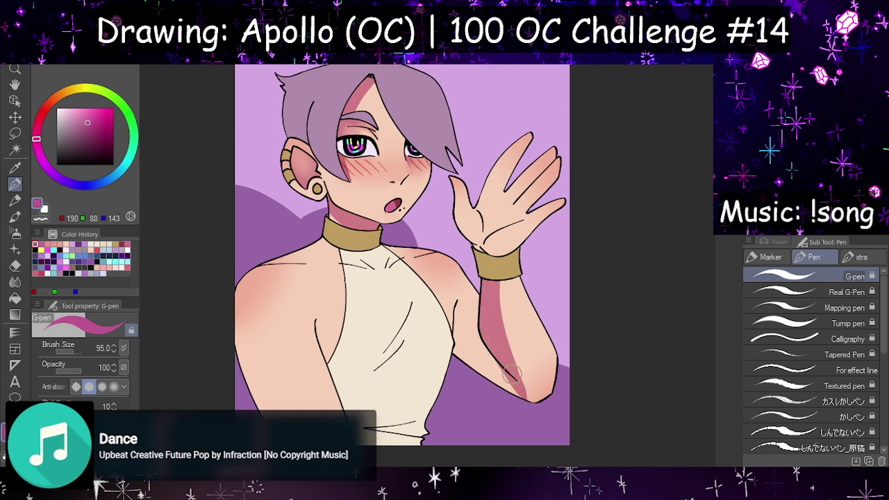
key(ctrl+z)
drag(494, 344, 541, 415)
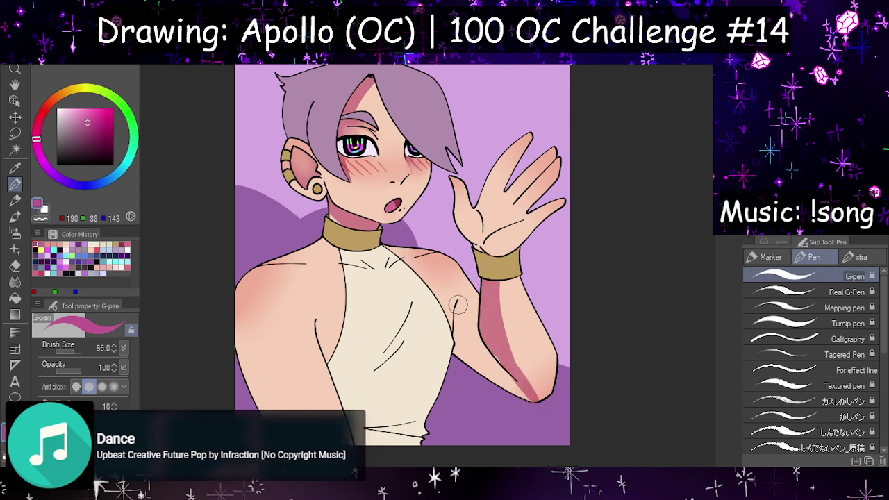
Step: Shade the underside of the raised upper arm and extend the forearm shadow around the elbow
drag(458, 305, 520, 390)
mouse_move(459, 318)
mouse_down()
mouse_move(460, 364)
mouse_move(460, 344)
mouse_move(520, 400)
mouse_up()
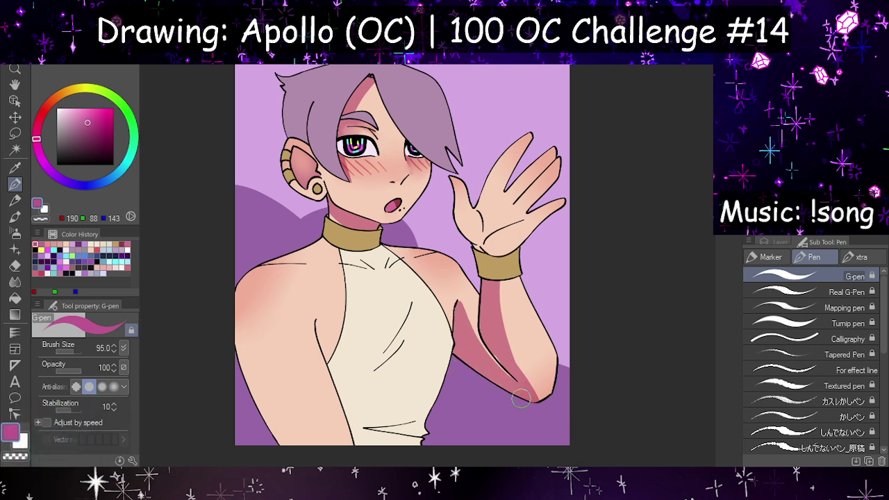
drag(492, 343, 528, 393)
drag(502, 348, 540, 396)
drag(511, 368, 543, 399)
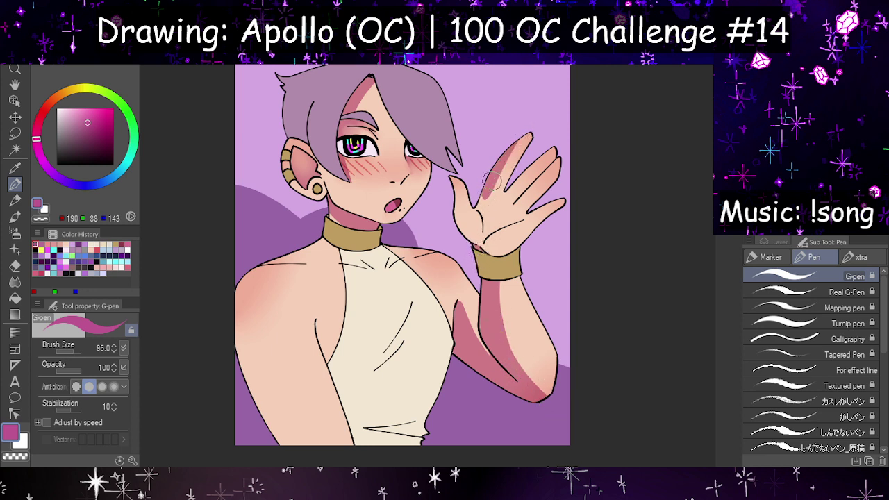
mouse_move(482, 208)
mouse_down()
mouse_move(533, 174)
mouse_move(506, 194)
mouse_move(557, 139)
mouse_up()
mouse_move(518, 200)
mouse_down()
mouse_move(551, 164)
mouse_move(528, 218)
mouse_move(576, 185)
mouse_up()
key(ctrl+z)
key(ctrl+z)
key(ctrl+z)
key(ctrl+z)
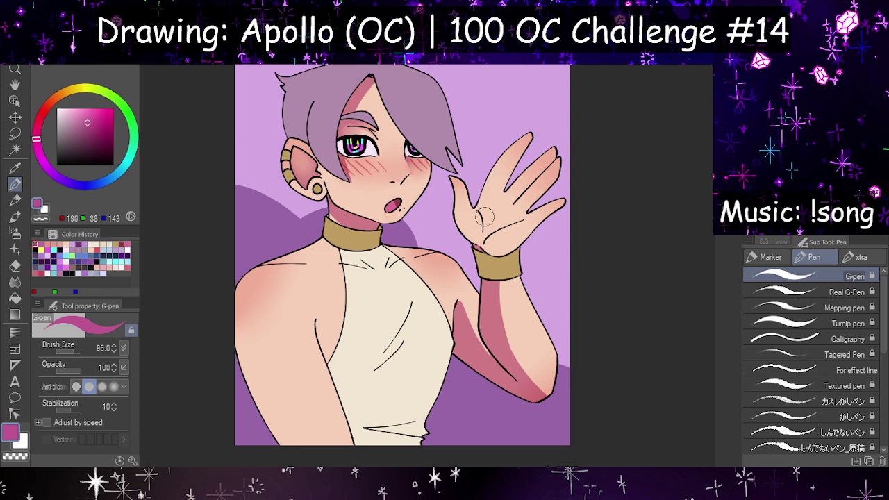
Step: Shade the palm beside the thumb crease, blur the shading, and trim it with the Hard eraser at size 122.4
drag(487, 216, 502, 234)
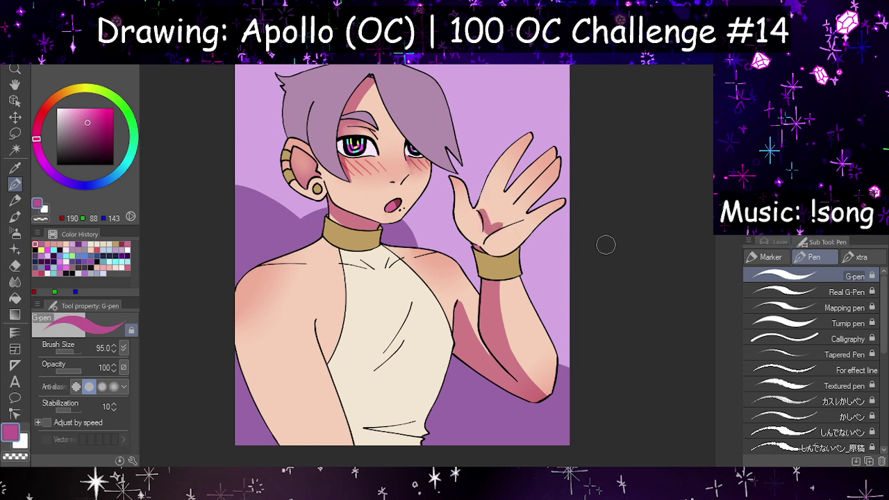
click(15, 282)
mouse_move(496, 214)
mouse_down()
mouse_move(489, 218)
mouse_move(511, 209)
mouse_up()
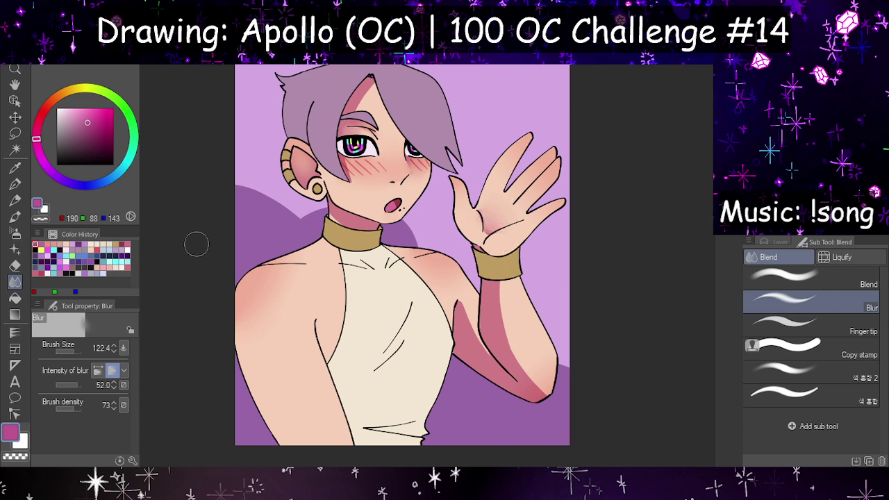
click(15, 265)
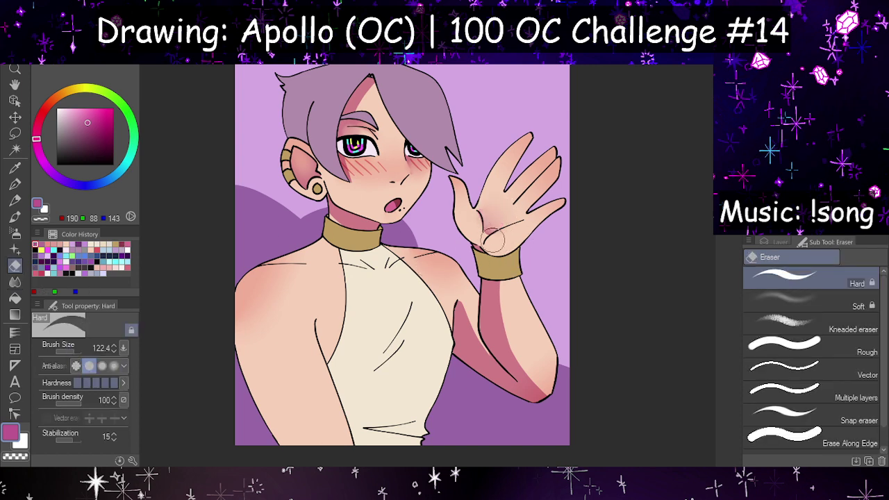
mouse_move(492, 240)
mouse_down()
mouse_move(533, 224)
mouse_move(470, 209)
mouse_up()
Step: Lower Layer 17's opacity to 47% and shade the outer side of the lowered arm from shoulder to canvas edge with the G-pen
click(767, 241)
click(841, 255)
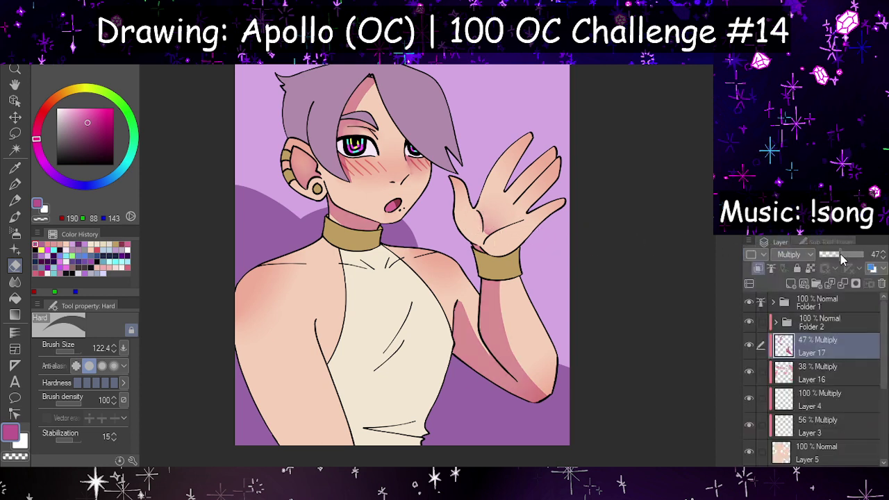
click(15, 183)
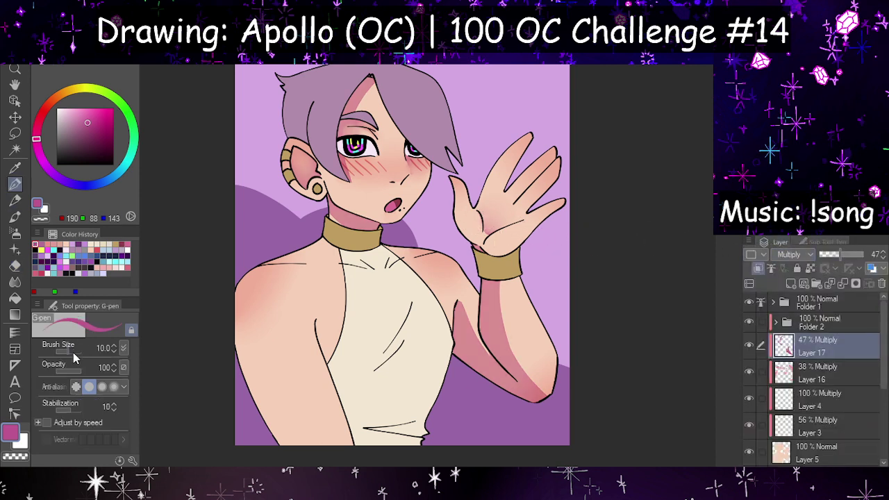
drag(254, 278, 306, 444)
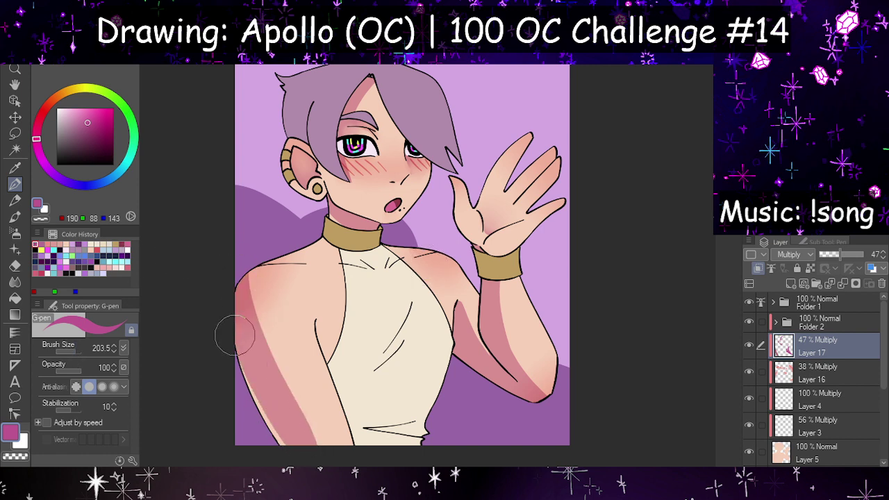
key(ctrl+z)
drag(257, 267, 295, 441)
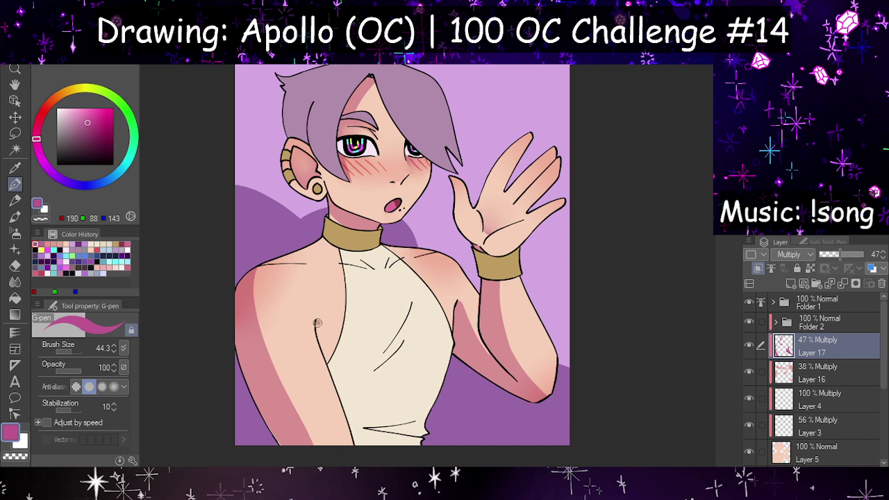
Step: Add a narrow shadow along the lowered arm's armpit crease with the G-pen at size 44.3
drag(318, 323, 333, 373)
key(ctrl+z)
drag(319, 323, 339, 380)
drag(256, 263, 334, 266)
key(ctrl+z)
drag(254, 264, 344, 259)
key(h)
key(ctrl+z)
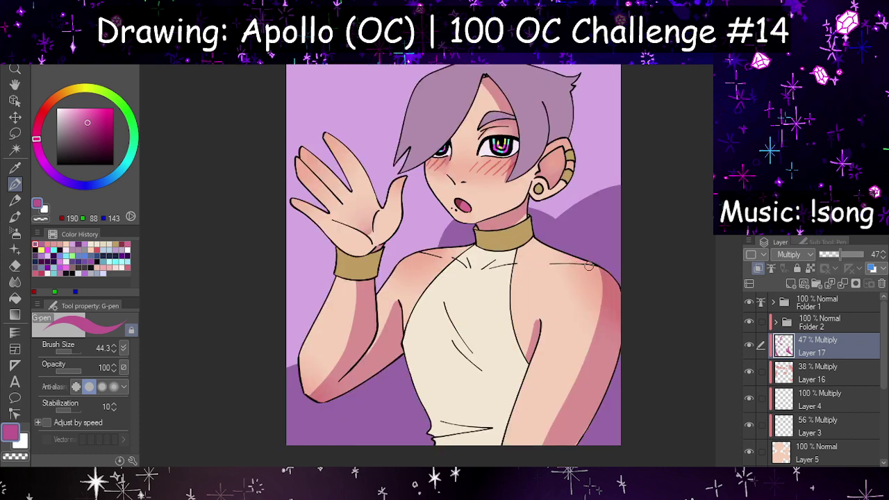
Step: Paint thin shadows along the collarbone lines on both shoulders with the G-pen at size 44.3
drag(589, 266, 604, 264)
key(h)
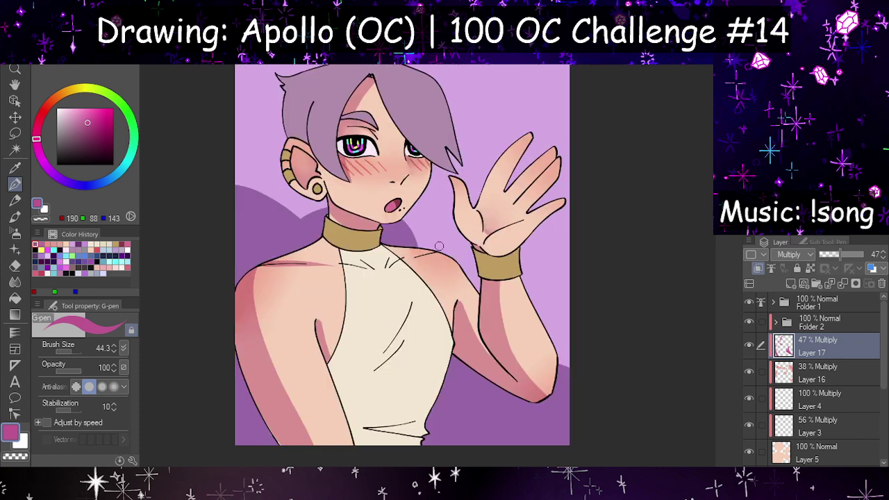
drag(435, 251, 404, 258)
Step: Trim both collarbone shadows into narrow tapered shapes with the Hard eraser at size 18
click(15, 265)
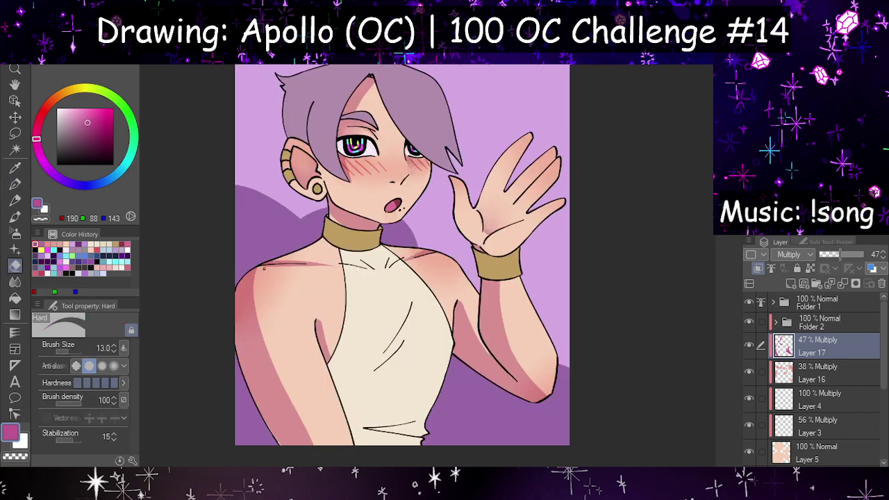
scroll(291, 270, up, 3)
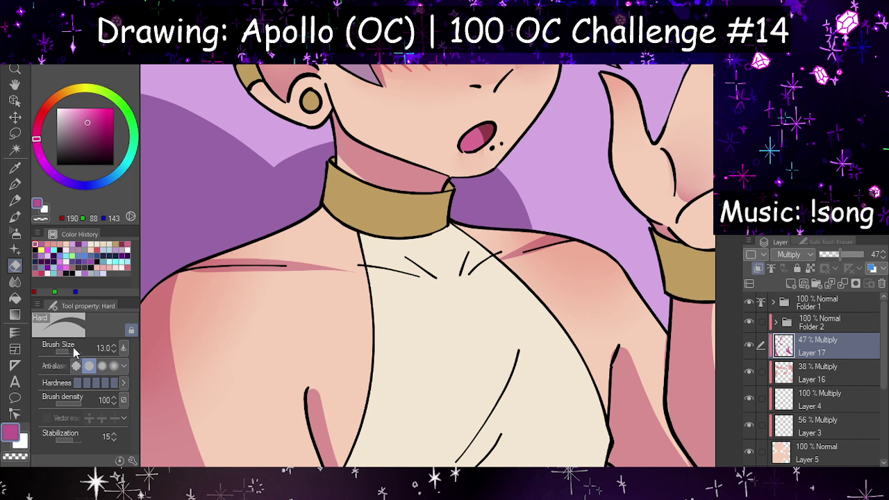
drag(73, 350, 73, 351)
drag(188, 273, 355, 271)
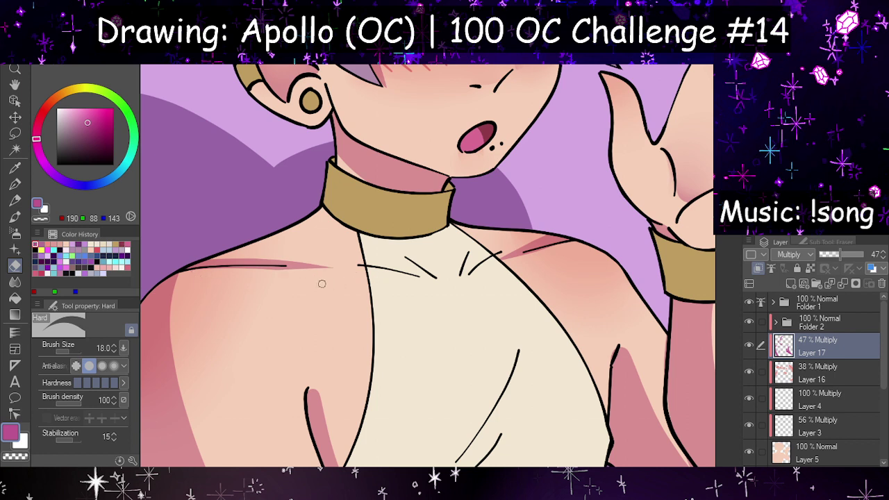
drag(234, 270, 328, 269)
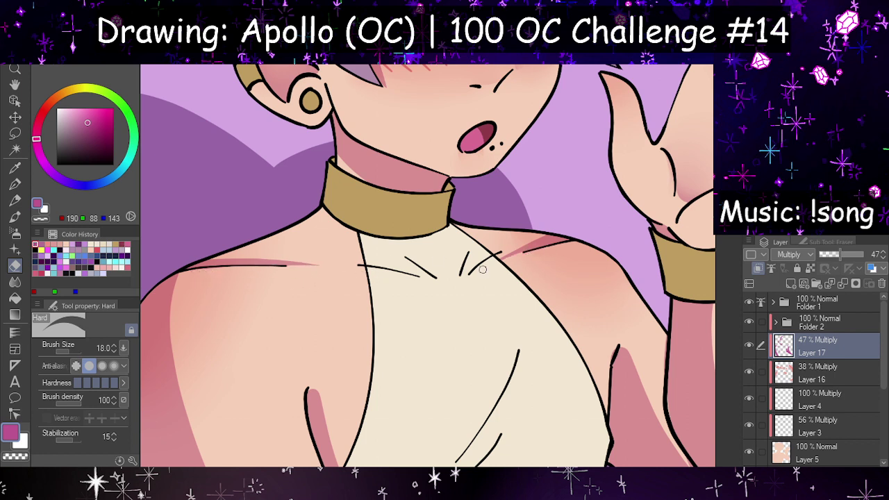
key(h)
drag(295, 233, 356, 257)
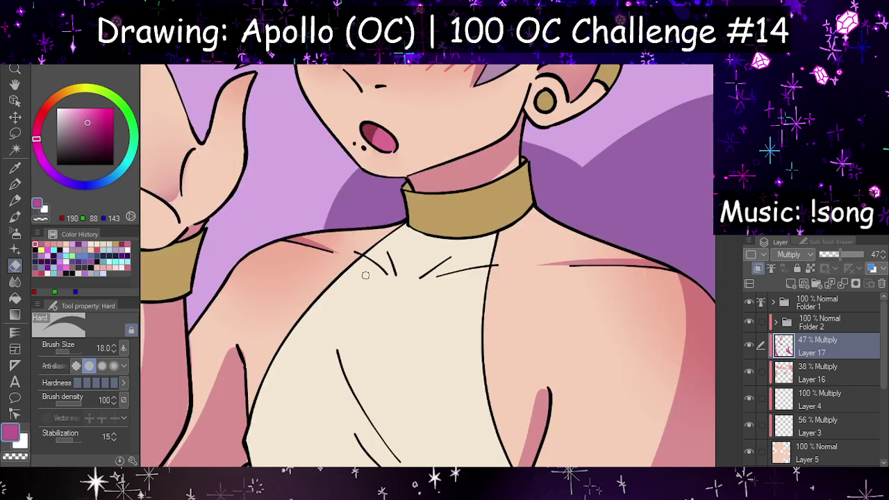
key(h)
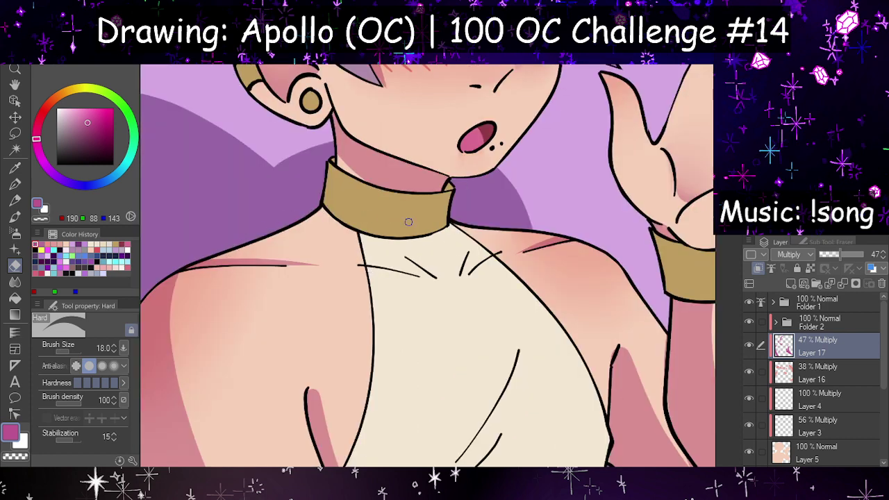
drag(327, 143, 396, 211)
Step: Soften the lowered arm's shadow, its armpit crease and the raised arm's armpit shadow with the Blend tool at size 73.7
click(15, 184)
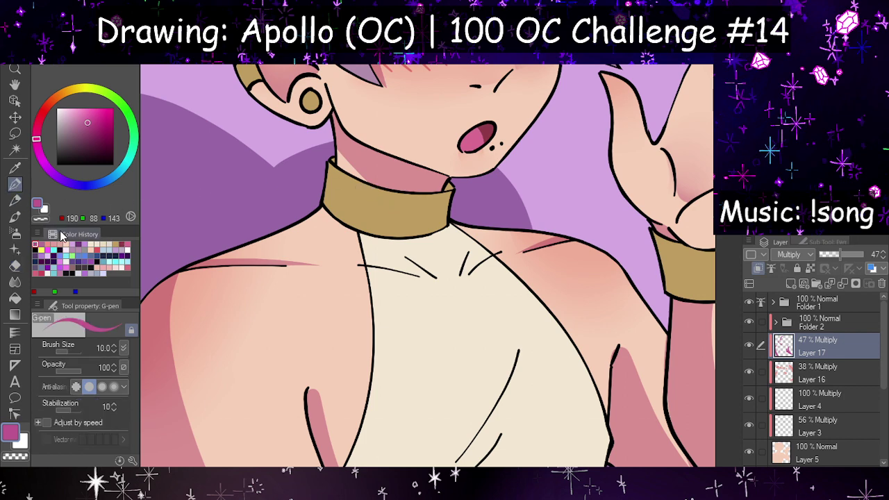
scroll(308, 273, down, 5)
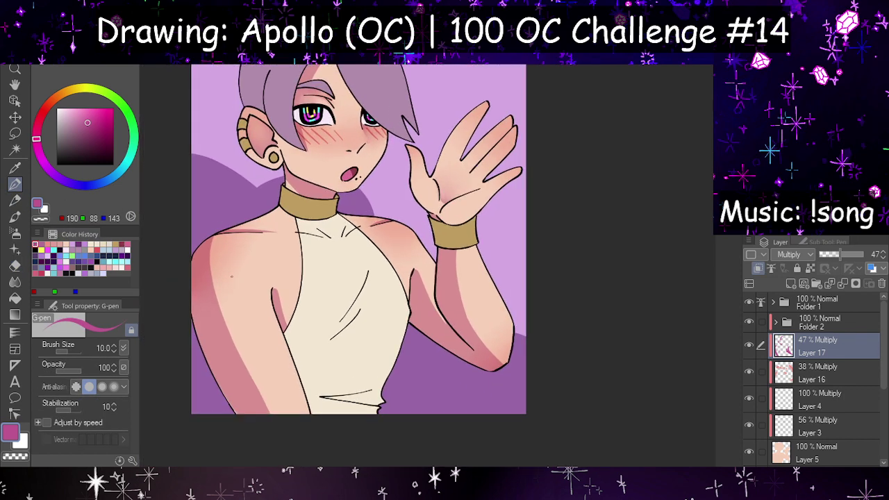
click(838, 242)
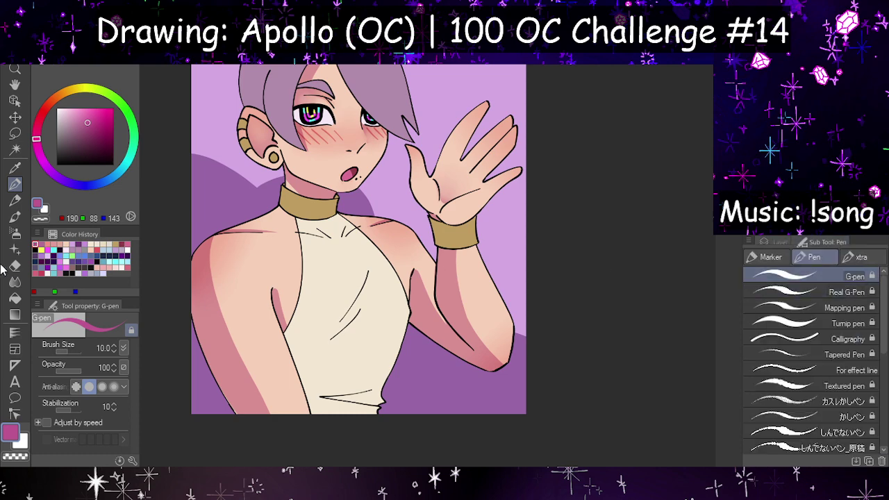
click(15, 281)
click(777, 280)
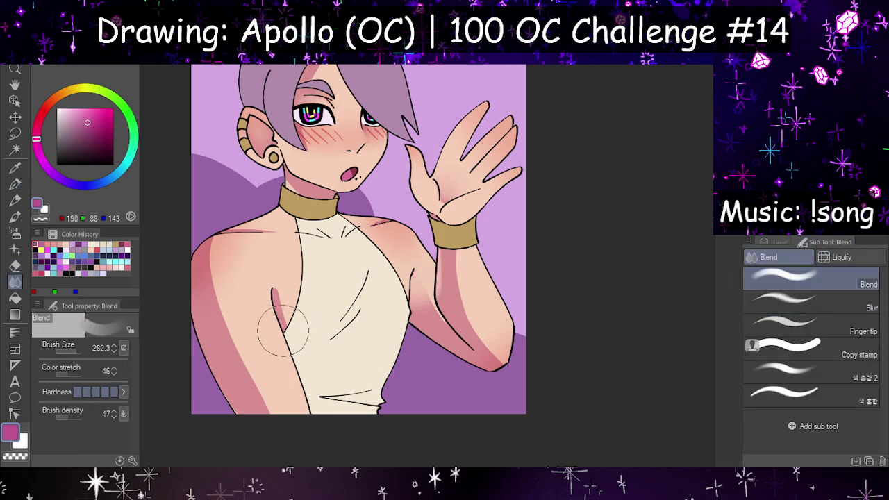
click(75, 354)
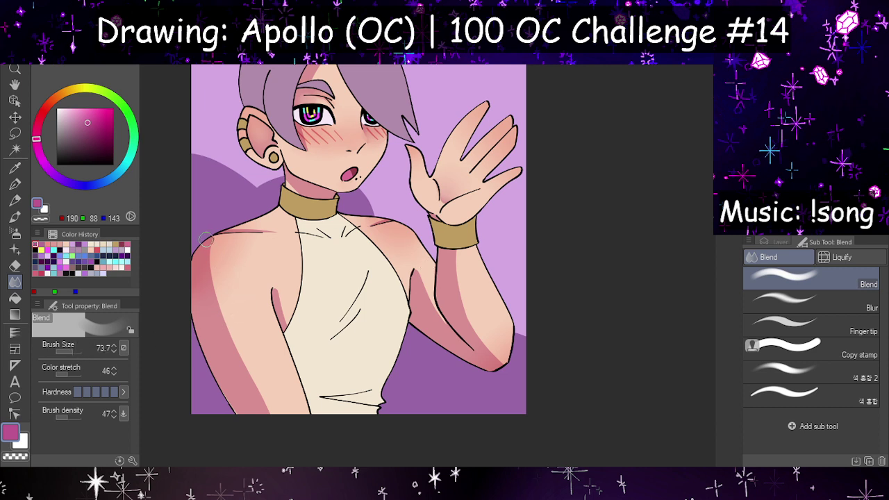
drag(254, 381, 279, 424)
drag(277, 301, 300, 355)
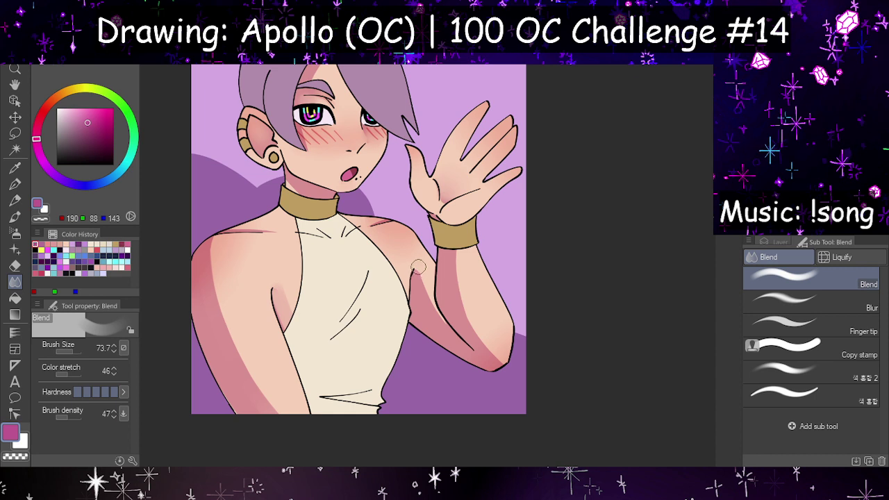
mouse_move(418, 268)
mouse_down()
mouse_move(423, 307)
mouse_move(420, 264)
mouse_move(436, 313)
mouse_move(415, 287)
mouse_move(468, 351)
mouse_move(425, 313)
mouse_move(435, 330)
mouse_move(416, 301)
mouse_move(405, 257)
mouse_move(433, 324)
mouse_move(409, 260)
mouse_up()
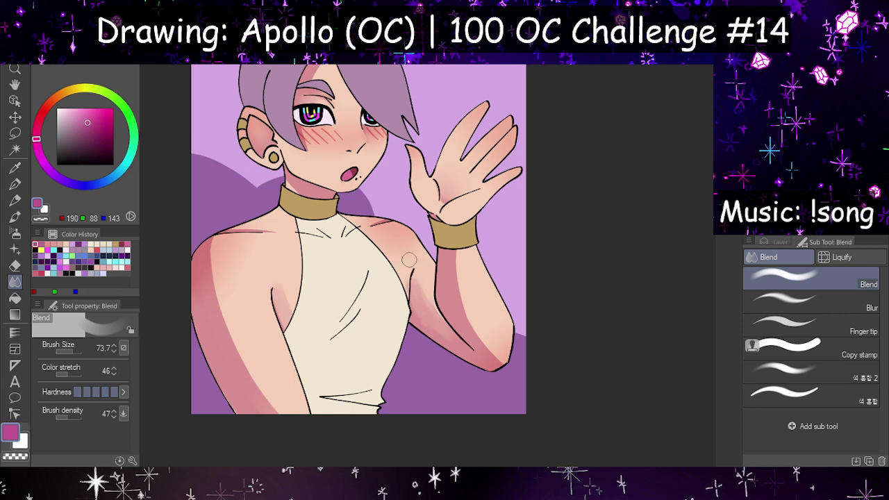
mouse_move(428, 308)
mouse_down()
mouse_move(436, 333)
mouse_move(410, 262)
mouse_up()
click(15, 266)
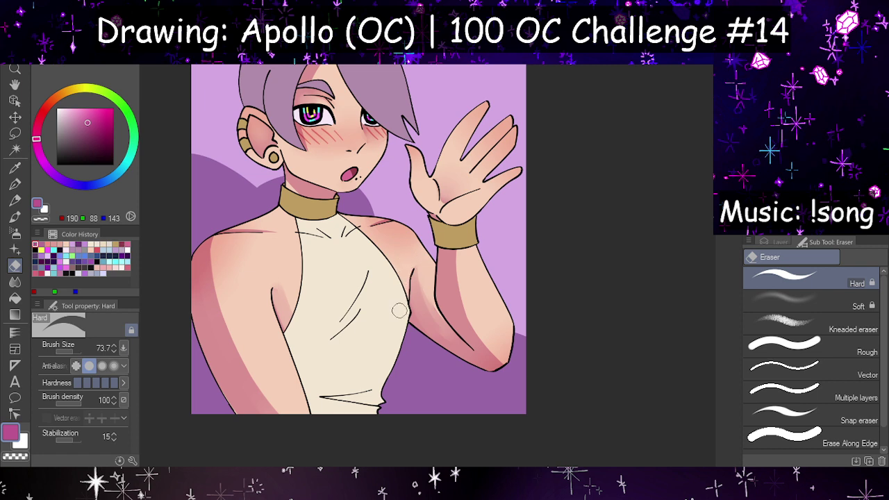
click(796, 300)
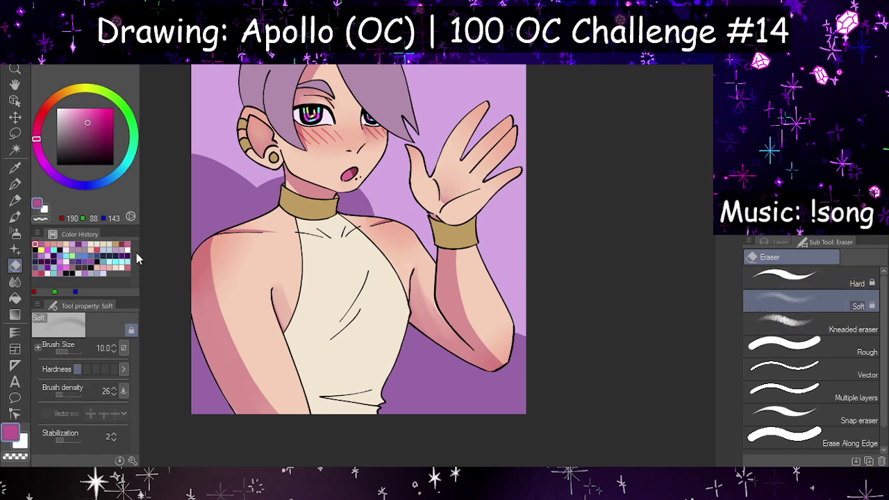
key(j)
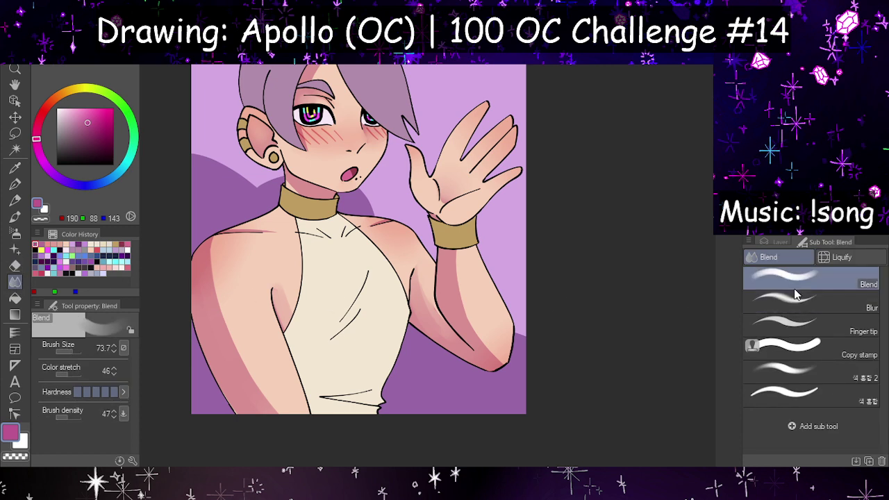
Step: Blur the raised forearm's shadow edge below the wristband using the Blur tool at size 57.2 and intensity 16.9
click(796, 306)
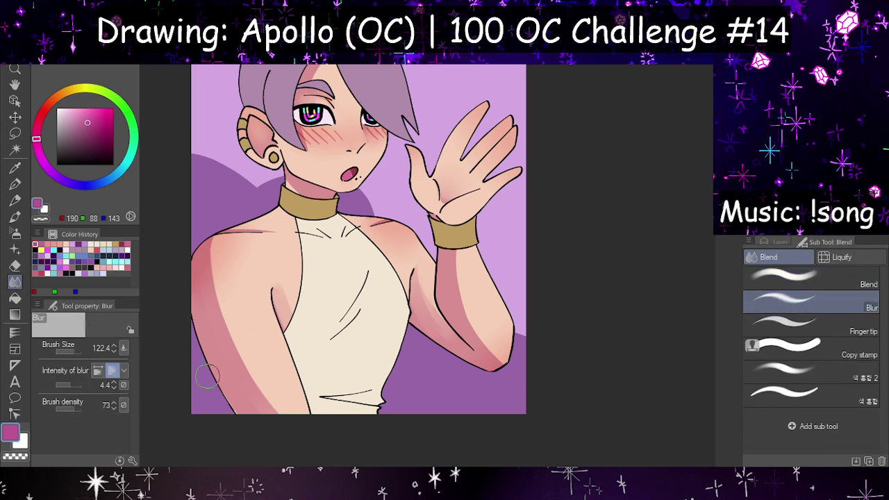
drag(74, 384, 74, 385)
click(73, 352)
drag(456, 258, 458, 244)
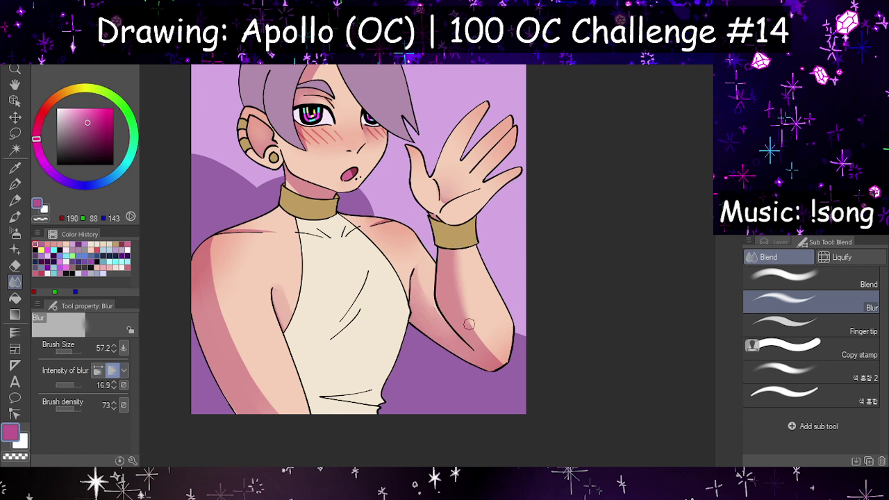
Step: Blur the shading on the lowered arm's shoulder and the raised forearm with size 338.1, raising the blur intensity to 52.0
click(76, 352)
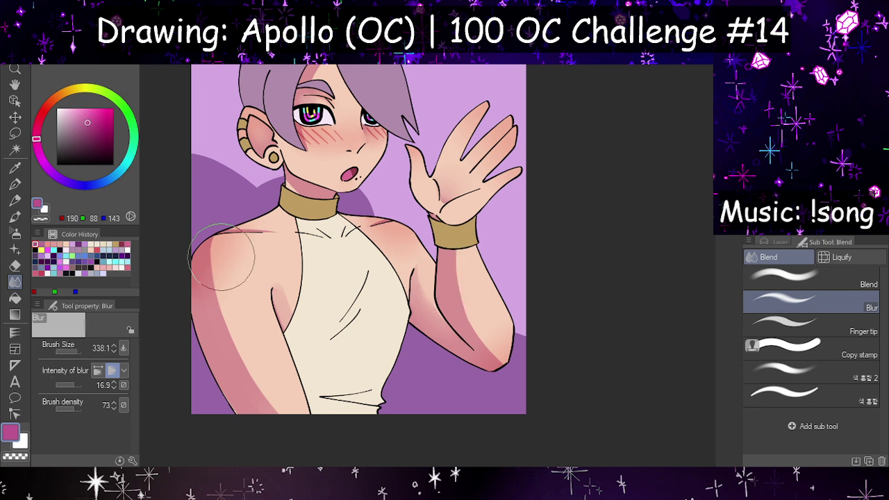
mouse_move(221, 257)
mouse_down()
mouse_move(258, 381)
mouse_move(231, 303)
mouse_up()
mouse_move(165, 319)
mouse_down()
mouse_move(198, 271)
mouse_move(251, 363)
mouse_move(225, 289)
mouse_up()
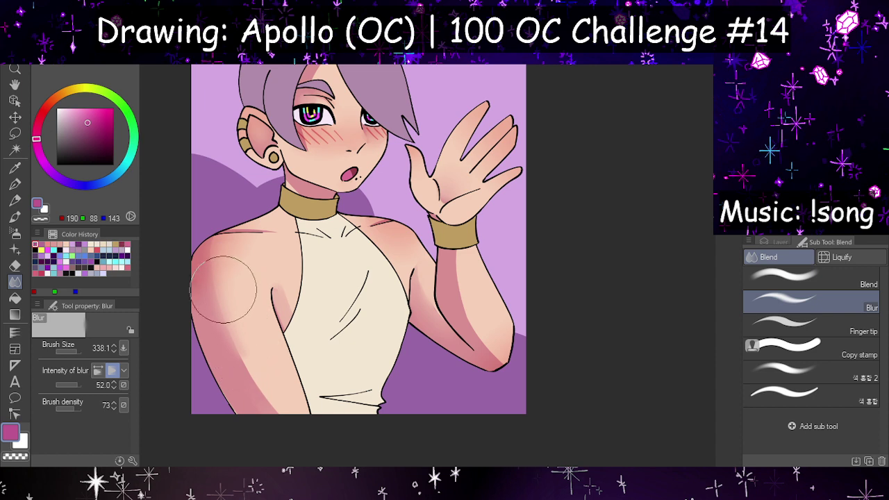
mouse_move(446, 275)
mouse_down()
mouse_move(486, 352)
mouse_move(528, 381)
mouse_up()
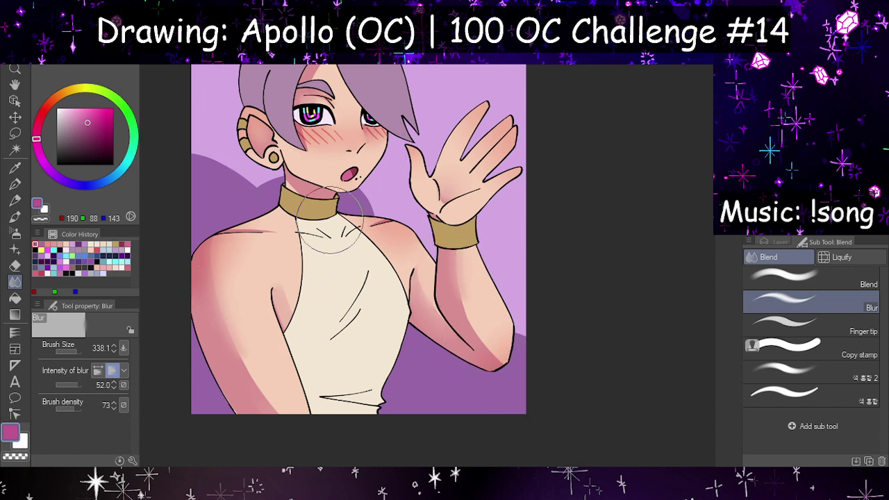
Step: Soften the shadow edges along the lowered arm and raised forearm with the Blur tool at size 157.8 and intensity 21.2
scroll(330, 226, down, 2)
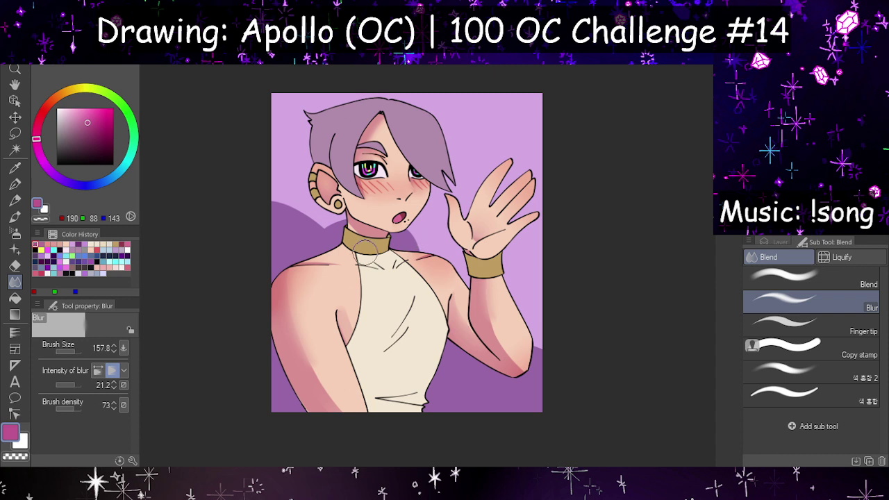
mouse_move(284, 308)
mouse_down()
mouse_move(295, 331)
mouse_move(283, 281)
mouse_move(290, 258)
mouse_move(291, 328)
mouse_move(285, 275)
mouse_move(298, 337)
mouse_move(285, 293)
mouse_move(312, 390)
mouse_up()
mouse_move(487, 300)
mouse_down()
mouse_move(511, 318)
mouse_move(484, 280)
mouse_move(492, 309)
mouse_up()
Step: Touch up the raised forearm's shadow with the G-pen at size 57.2, and soften its edge with the Blur tool at the same size
click(14, 184)
drag(71, 355, 95, 326)
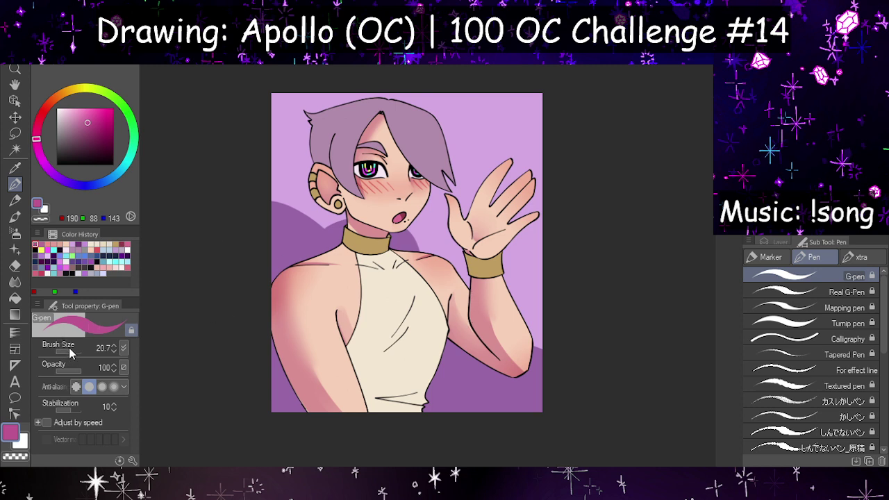
click(14, 282)
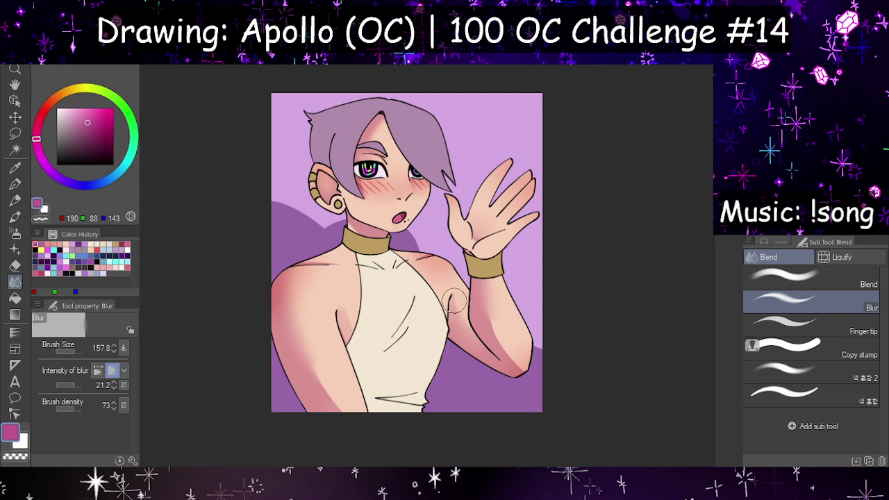
click(72, 352)
scroll(498, 351, up, 6)
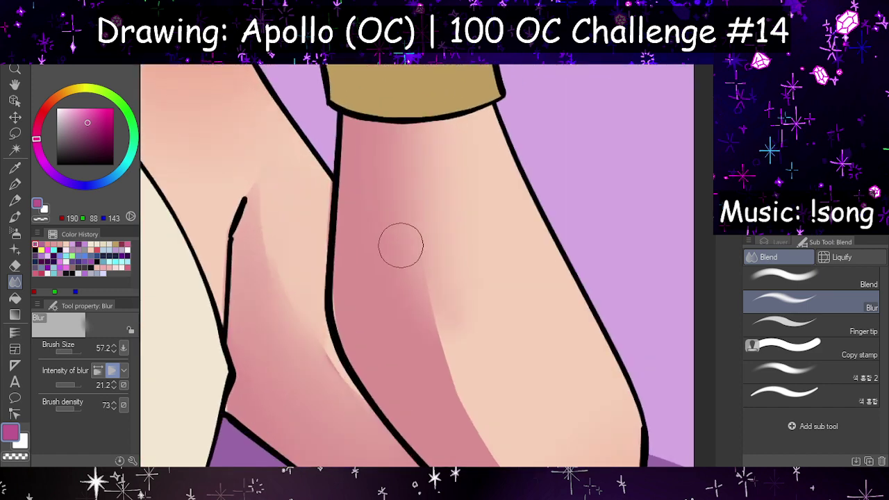
click(14, 185)
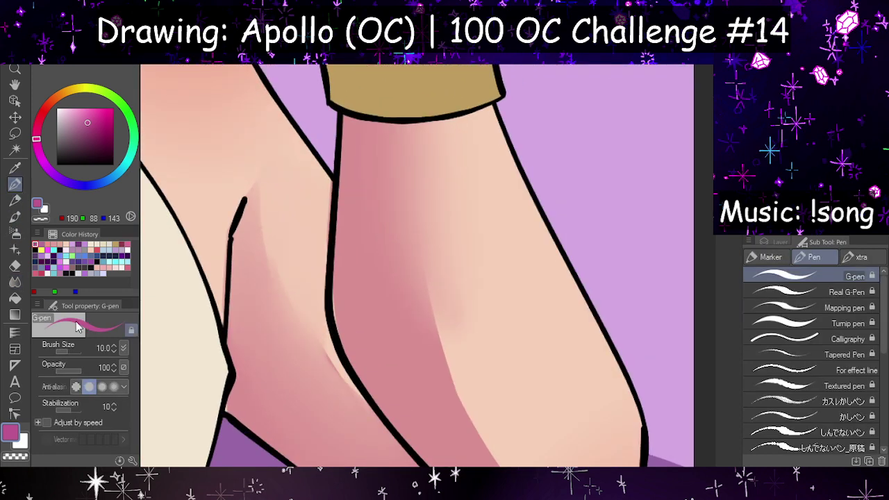
click(71, 352)
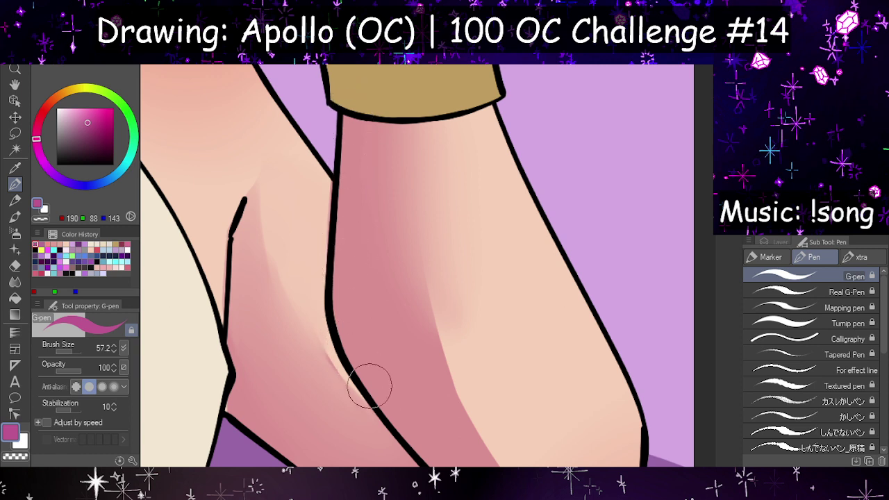
click(15, 282)
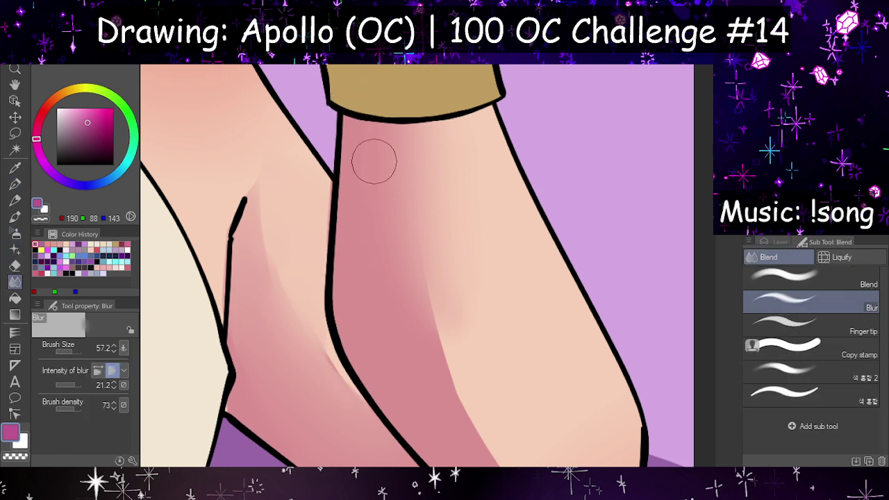
mouse_move(374, 161)
mouse_down()
mouse_move(376, 107)
mouse_move(389, 162)
mouse_move(436, 221)
mouse_move(404, 139)
mouse_move(378, 123)
mouse_move(422, 112)
mouse_move(413, 117)
mouse_move(406, 271)
mouse_move(406, 146)
mouse_move(401, 270)
mouse_move(413, 137)
mouse_move(426, 283)
mouse_move(421, 172)
mouse_move(462, 336)
mouse_move(418, 217)
mouse_move(459, 369)
mouse_move(420, 233)
mouse_move(446, 364)
mouse_move(423, 280)
mouse_move(412, 175)
mouse_move(457, 319)
mouse_move(432, 177)
mouse_move(466, 300)
mouse_move(437, 318)
mouse_up()
scroll(467, 316, down, 3)
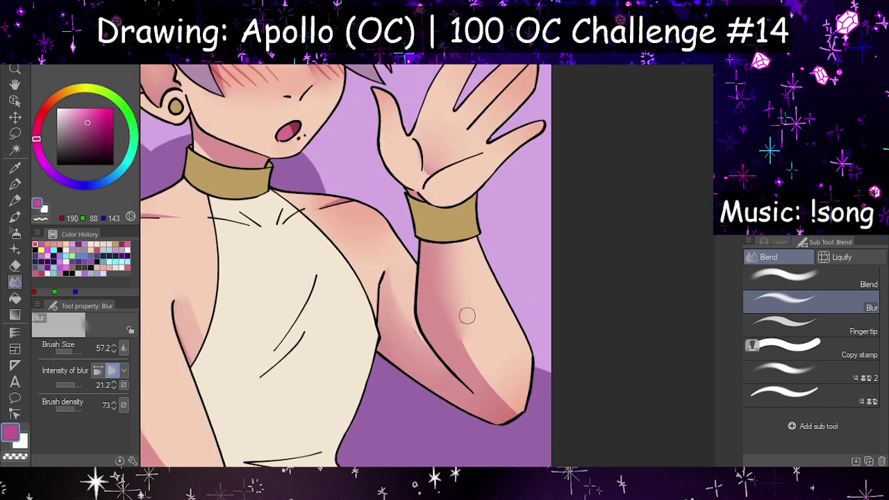
Step: Blur the raised forearm's shadow edge from the wristband toward the elbow with the Blur tool at size 157.8
scroll(467, 316, down, 4)
scroll(509, 328, up, 6)
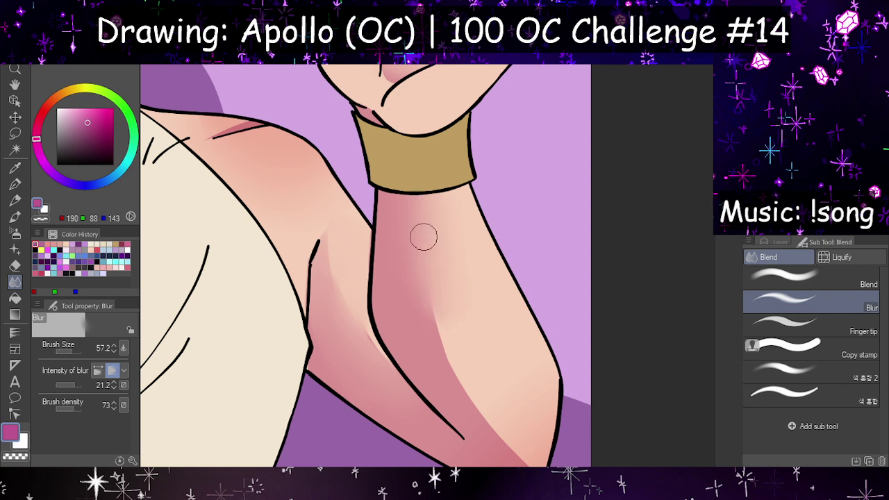
mouse_move(425, 237)
mouse_down()
mouse_move(488, 384)
mouse_move(417, 228)
mouse_up()
click(75, 352)
mouse_move(407, 266)
mouse_down()
mouse_move(435, 294)
mouse_move(469, 372)
mouse_move(476, 374)
mouse_move(460, 340)
mouse_move(467, 332)
mouse_move(499, 376)
mouse_up()
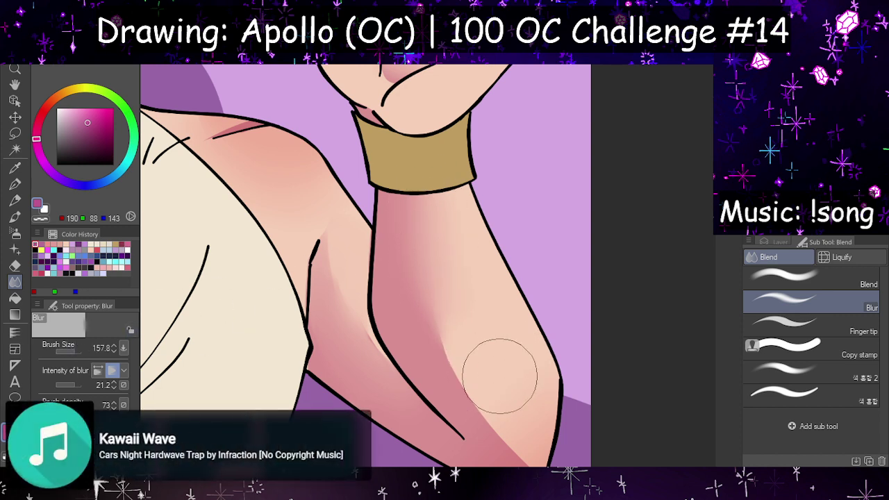
Step: Soften the palm shadow around the thumb crease of the raised hand with the Blend tool at size 73.7
scroll(499, 376, down, 5)
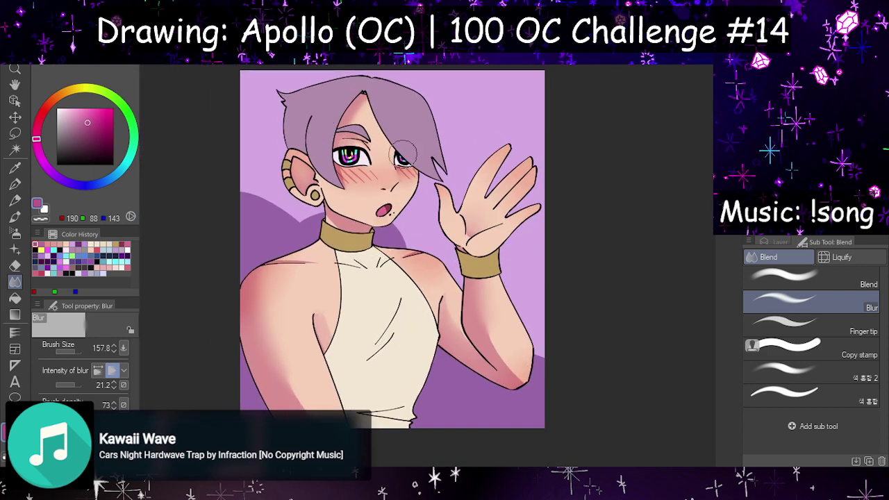
scroll(493, 215, up, 3)
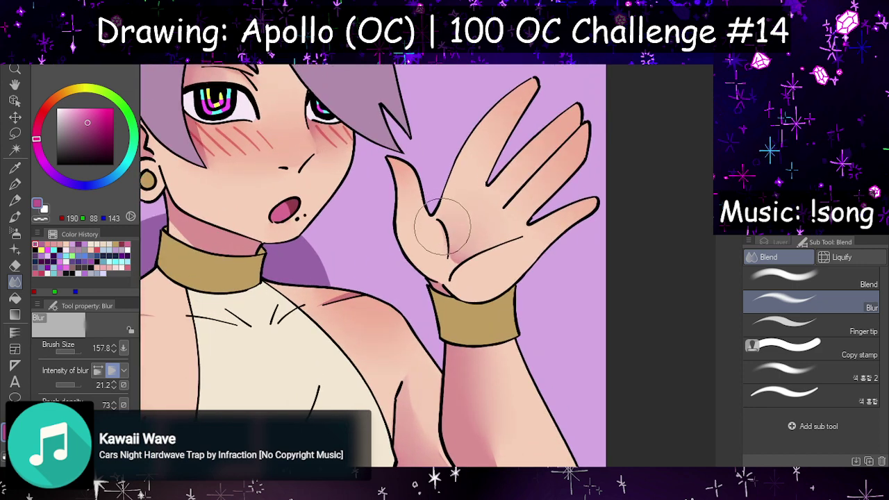
scroll(442, 226, up, 3)
click(796, 280)
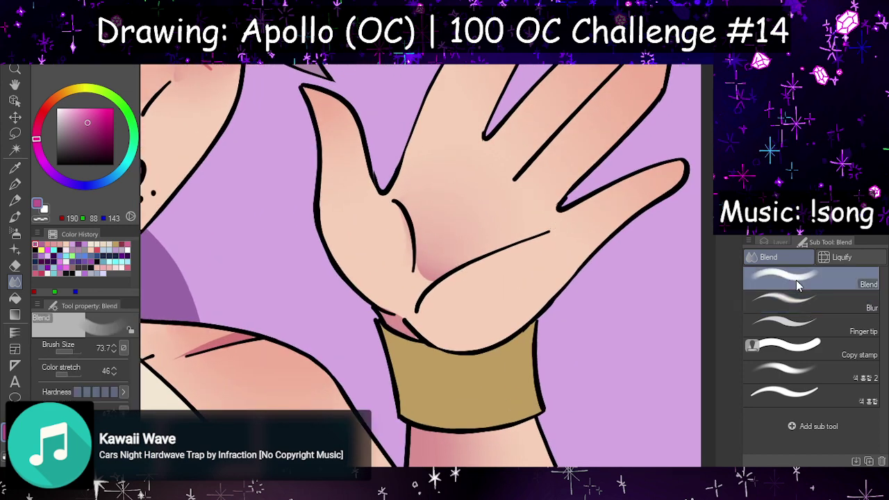
mouse_move(417, 267)
mouse_down()
mouse_move(437, 253)
mouse_move(415, 308)
mouse_up()
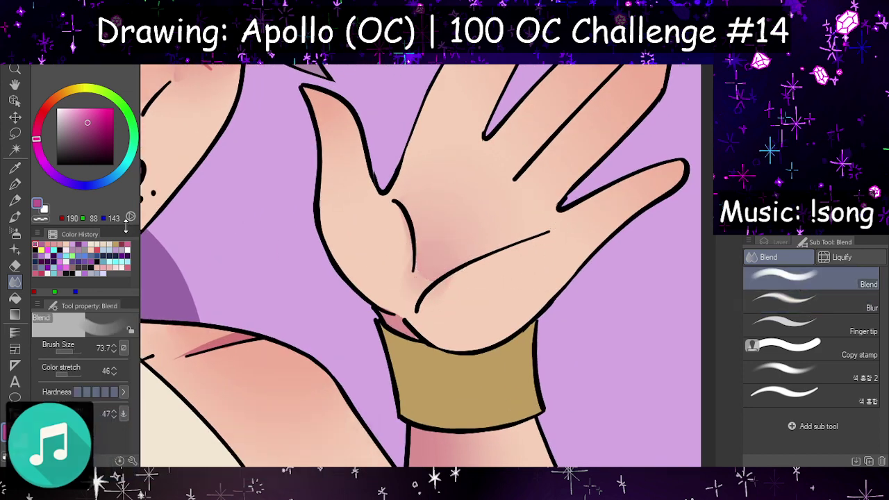
mouse_move(436, 277)
mouse_down()
mouse_move(419, 258)
mouse_move(415, 306)
mouse_up()
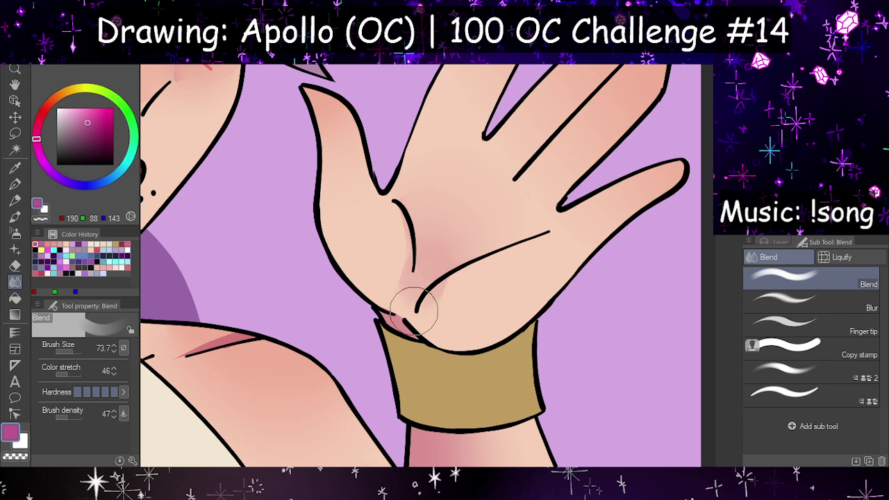
Step: Erase the stray palm shading on the thumb side of the crease with the Hard eraser at size 18.0
click(14, 265)
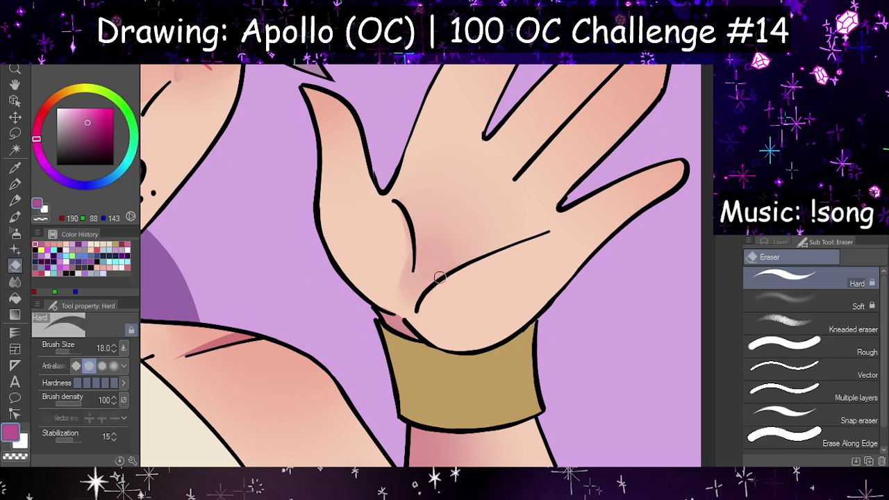
drag(400, 220, 397, 302)
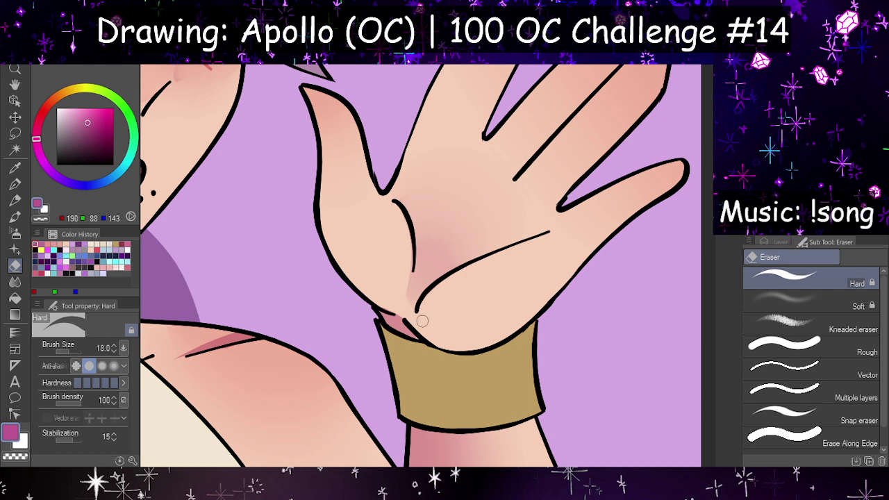
scroll(423, 320, down, 6)
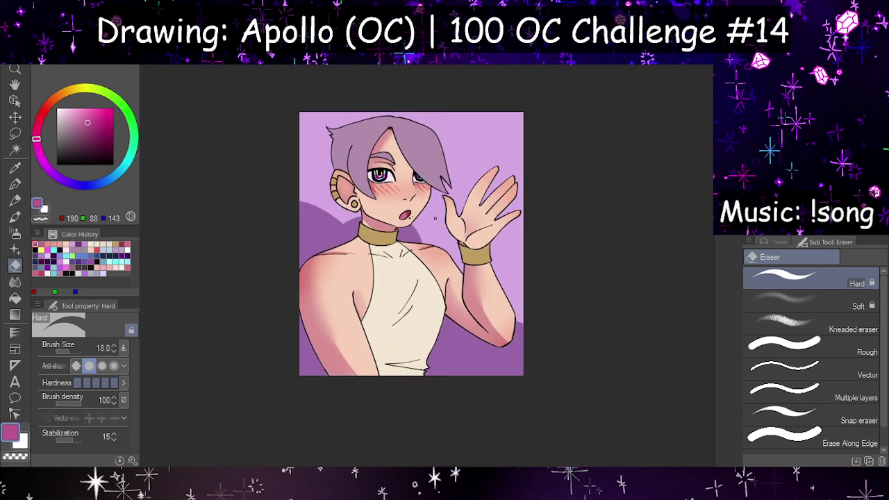
scroll(435, 218, up, 1)
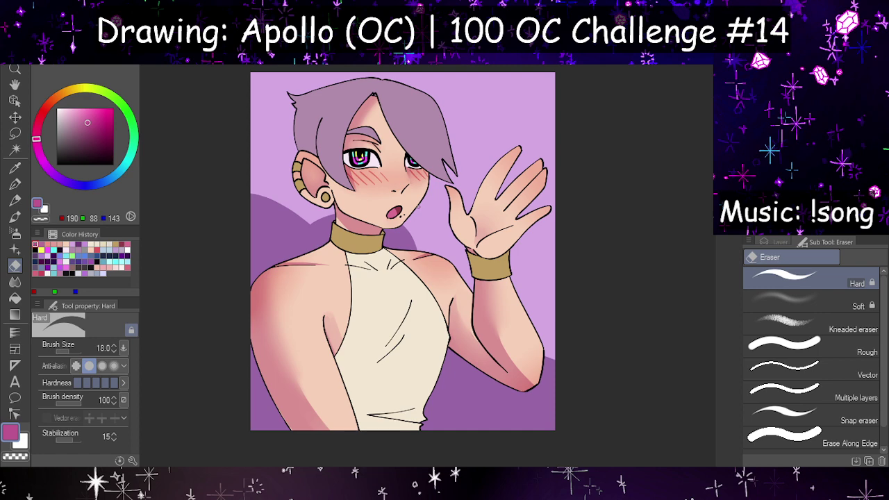
scroll(417, 214, down, 2)
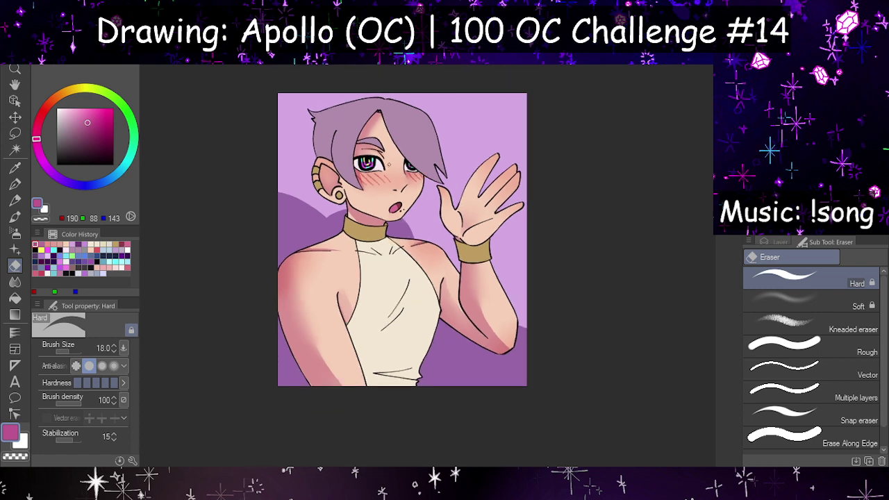
scroll(416, 216, up, 1)
Step: Lock transparent pixels on Layer 17 and recolour its shading to pink RGB 211, 82, 152 with the G-pen at size 2000.0
click(778, 243)
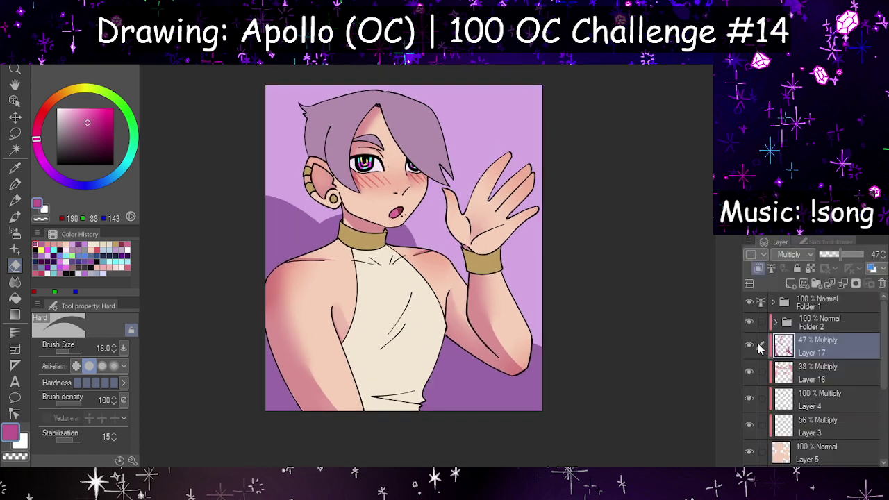
click(848, 253)
click(841, 253)
click(810, 269)
click(91, 118)
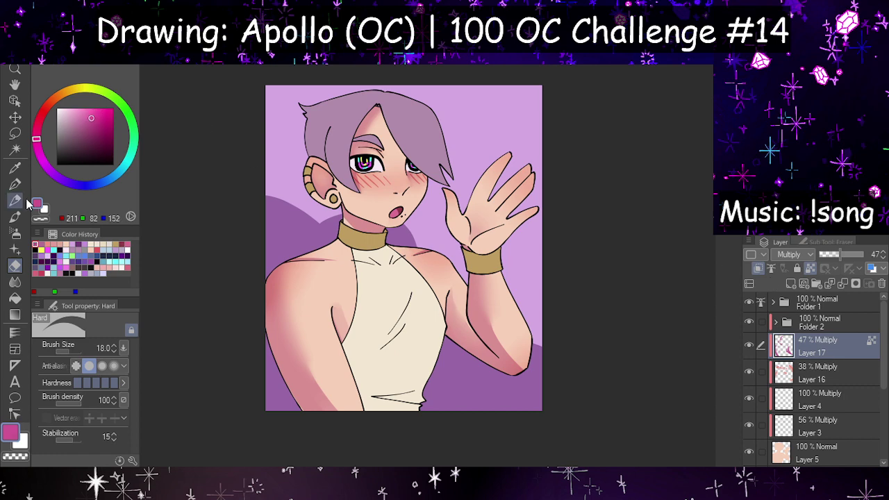
click(15, 184)
click(72, 351)
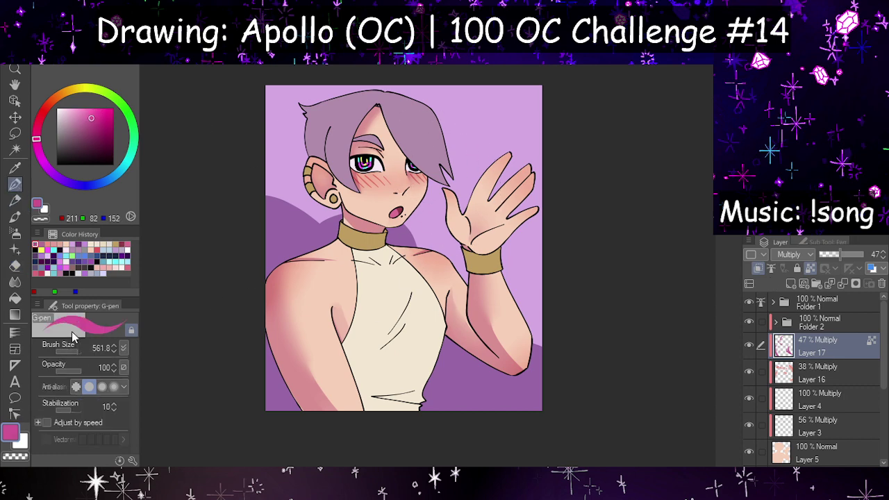
drag(74, 351, 94, 351)
mouse_move(376, 151)
mouse_down()
mouse_move(443, 199)
mouse_move(414, 161)
mouse_up()
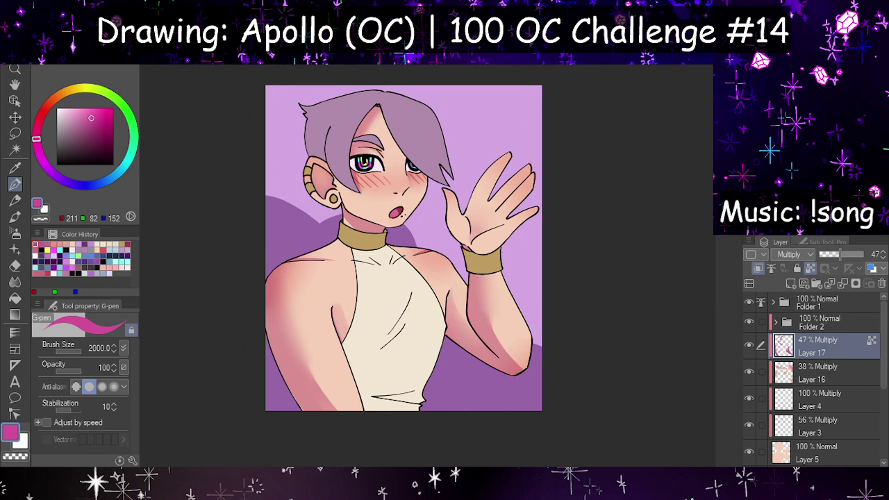
Step: Recolour Layer 17's shading to RGB 217, 107, 167, set its opacity to 51%, and repaint it in RGB 217, 107, 153
click(85, 117)
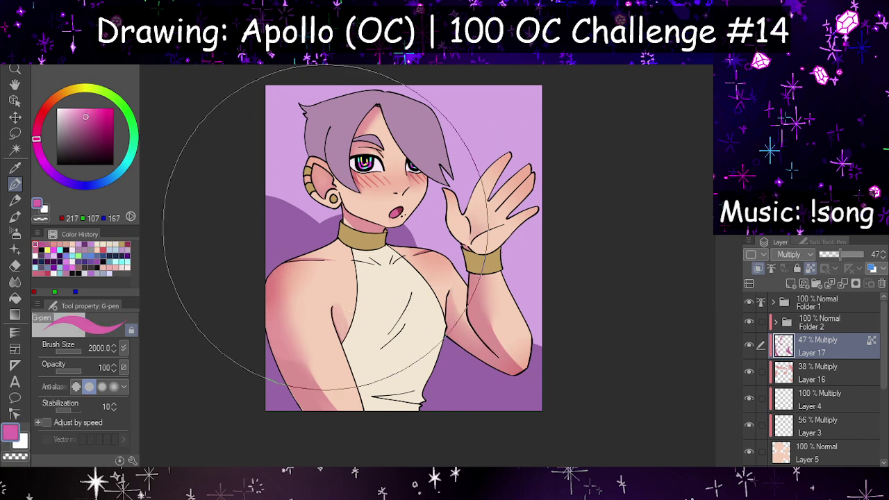
click(410, 186)
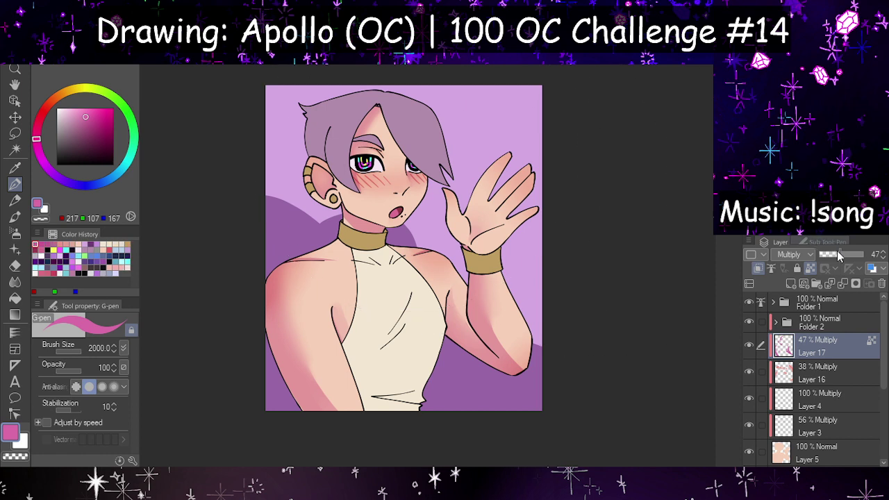
drag(842, 252, 840, 251)
drag(36, 135, 37, 132)
drag(425, 304, 409, 198)
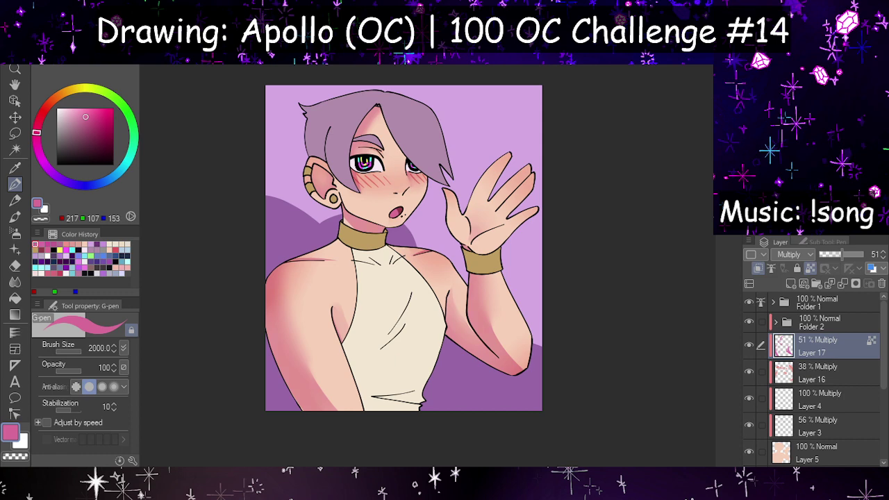
Step: Try a purple RGB 205, 107, 217 on Layer 17's shading and set the layer's opacity to 45%
click(45, 166)
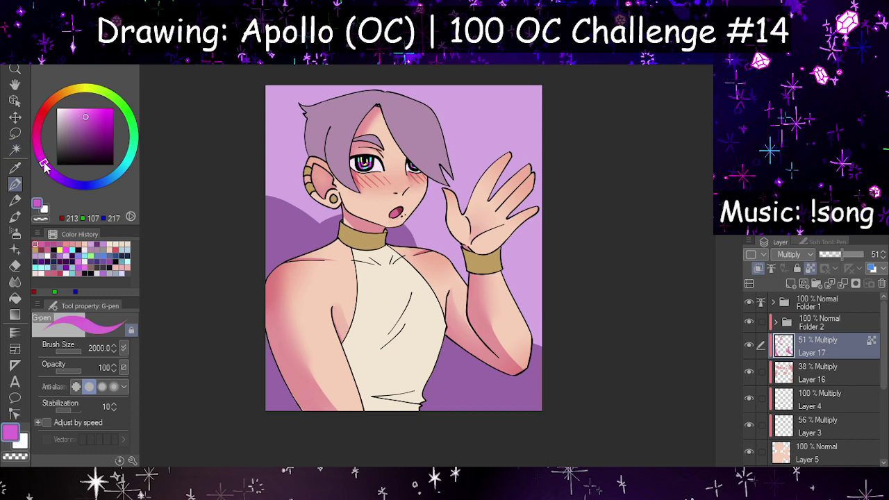
drag(317, 276, 399, 153)
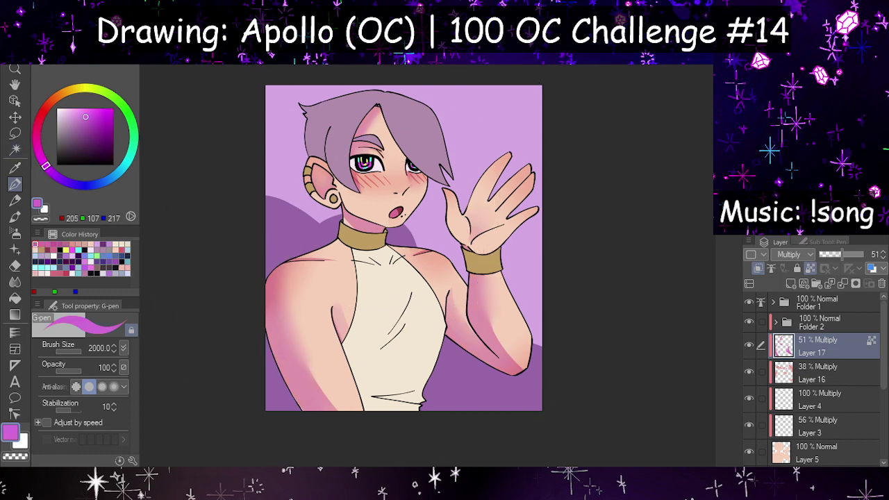
click(843, 255)
scroll(446, 298, down, 2)
scroll(344, 337, up, 7)
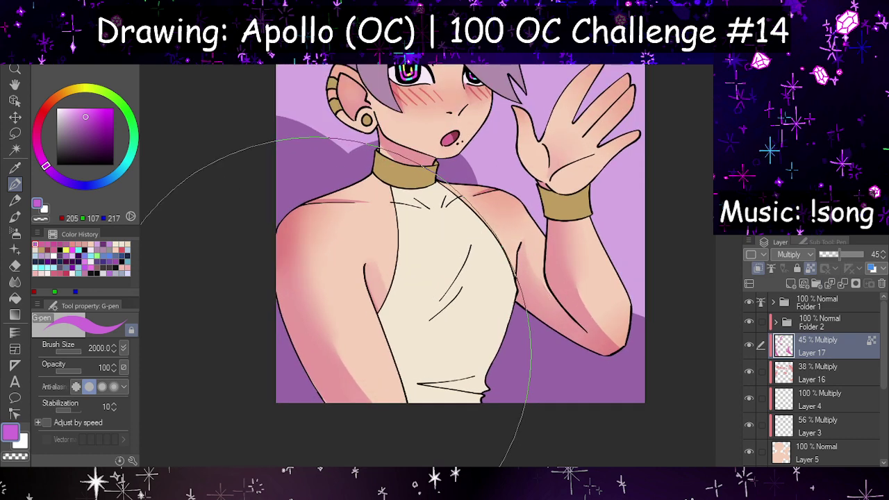
Step: Recolour Layer 17's shading back to pink RGB 217, 107, 153 with the G-pen at size 2000.0, and unlock its transparent pixels
click(14, 200)
click(15, 184)
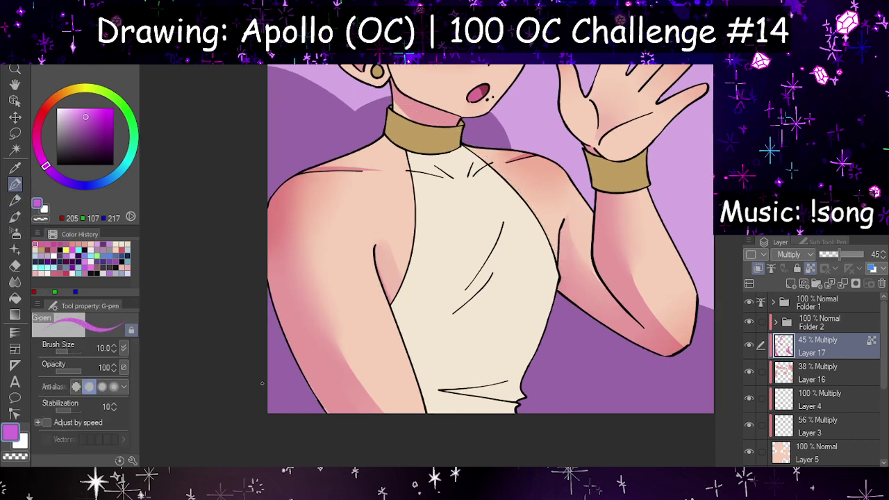
click(58, 252)
drag(74, 352, 83, 351)
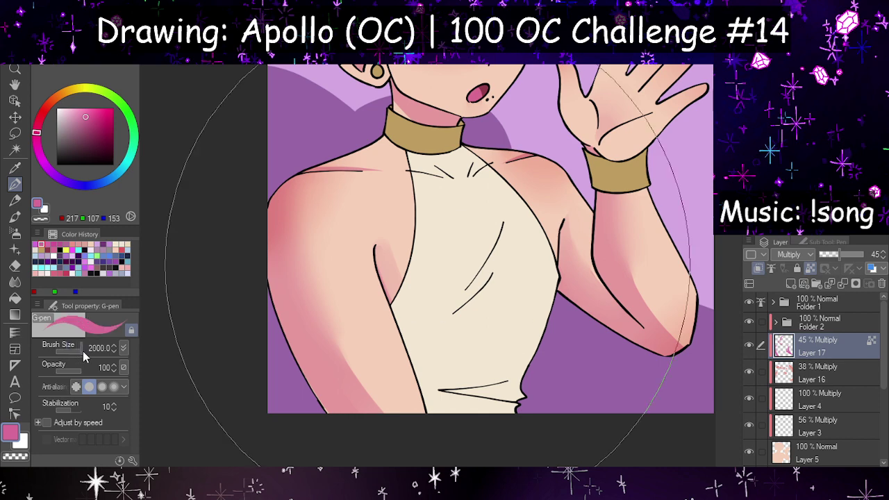
click(811, 270)
Step: Set the G-pen's brush size to 95.0, keeping pink RGB 217, 107, 153 as the colour
click(15, 201)
click(16, 184)
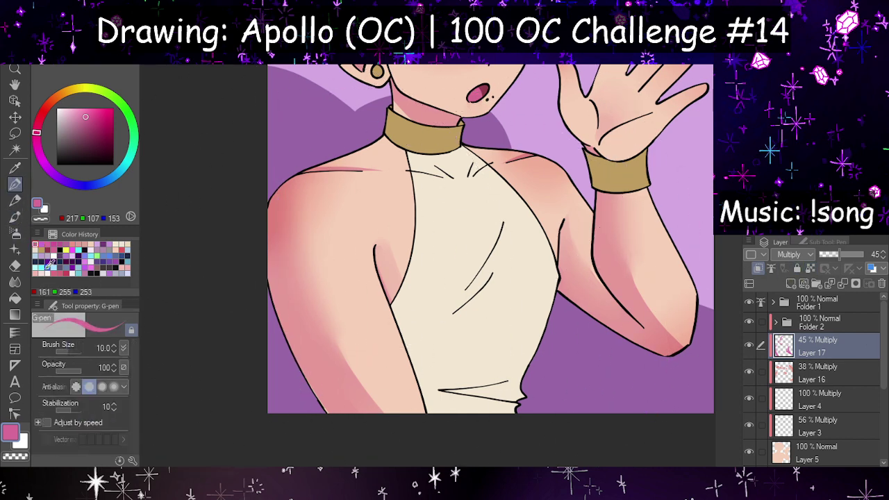
click(73, 353)
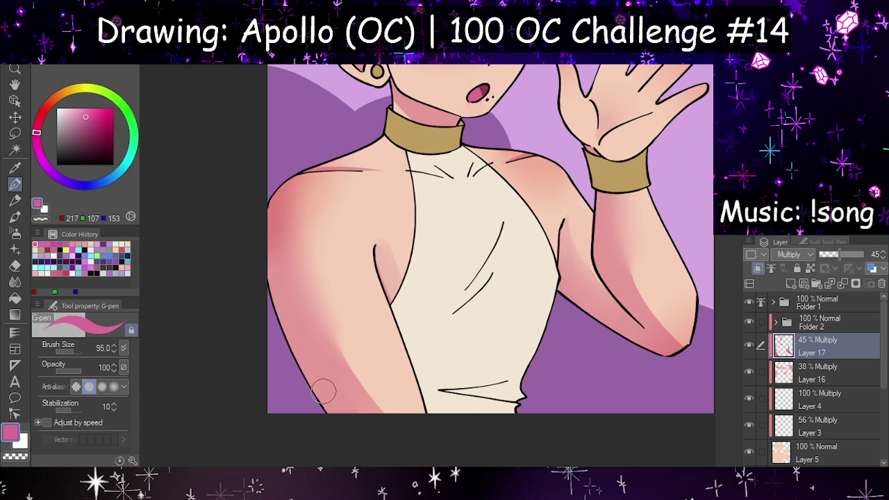
scroll(300, 376, down, 5)
scroll(497, 296, up, 1)
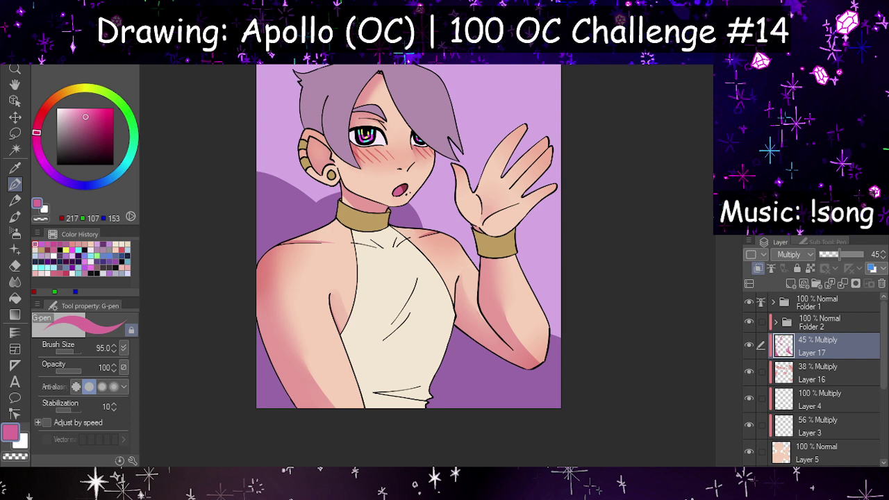
scroll(354, 307, down, 2)
scroll(394, 286, up, 1)
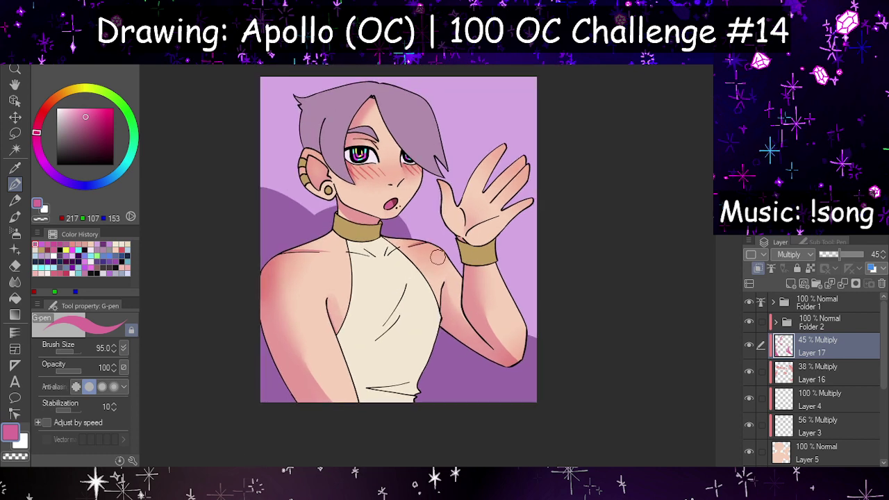
scroll(438, 256, up, 3)
scroll(425, 342, down, 2)
scroll(426, 342, up, 2)
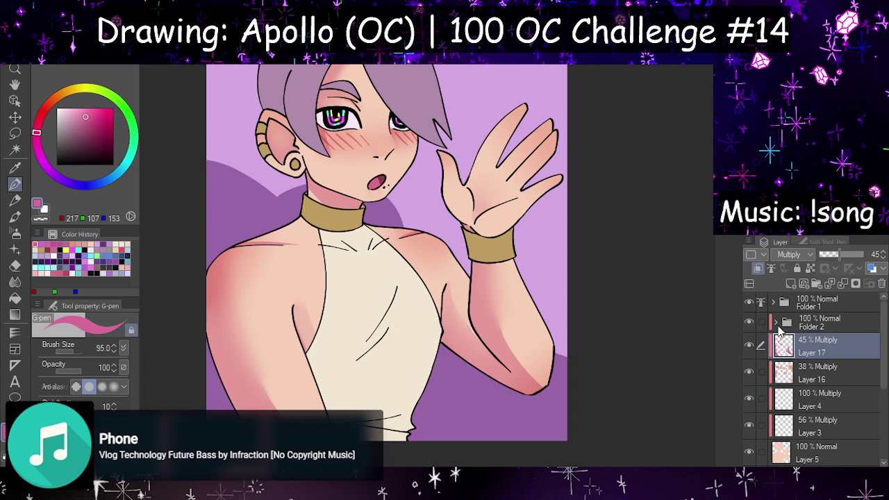
Step: Add a new layer above the hair's Layer 7 in Folder 2, clipped to it and set to Add (Glow) blending
click(777, 323)
scroll(802, 378, down, 3)
click(790, 430)
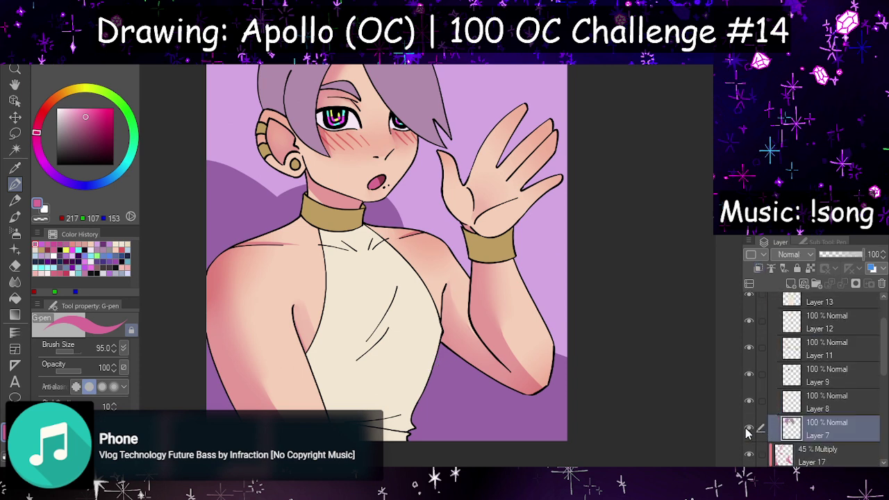
click(790, 283)
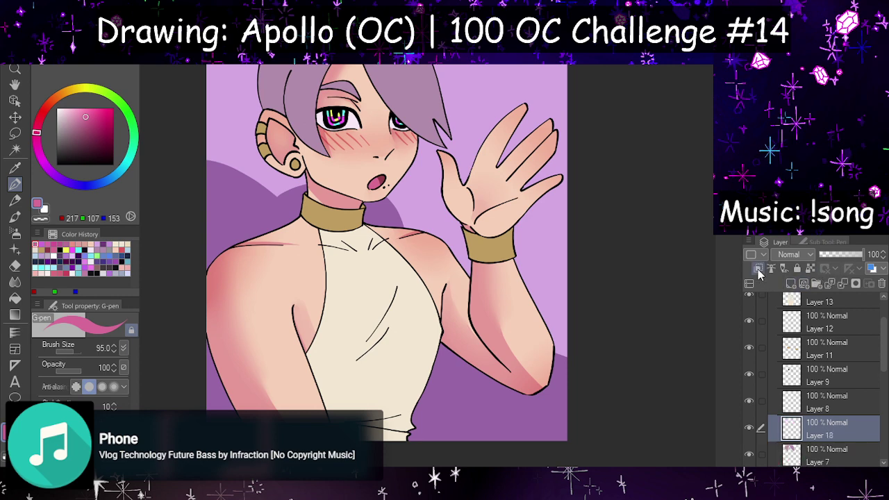
click(758, 269)
scroll(488, 353, down, 4)
scroll(394, 114, up, 2)
scroll(394, 105, up, 3)
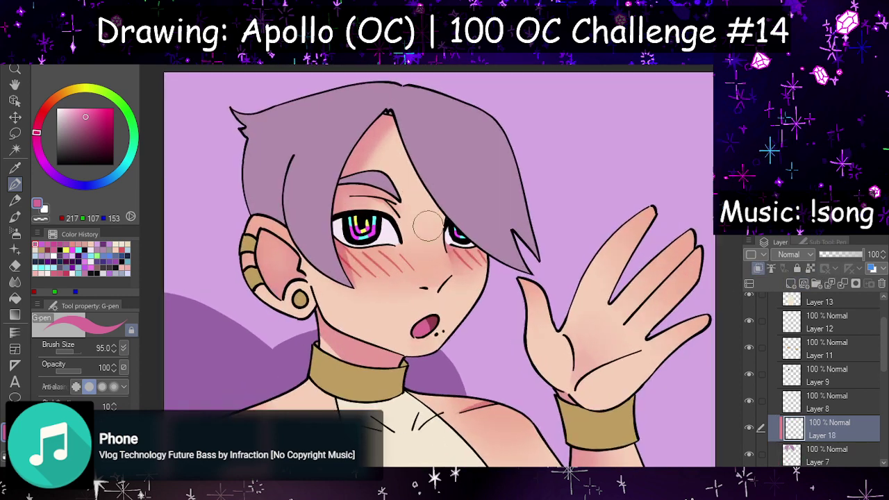
scroll(865, 348, down, 1)
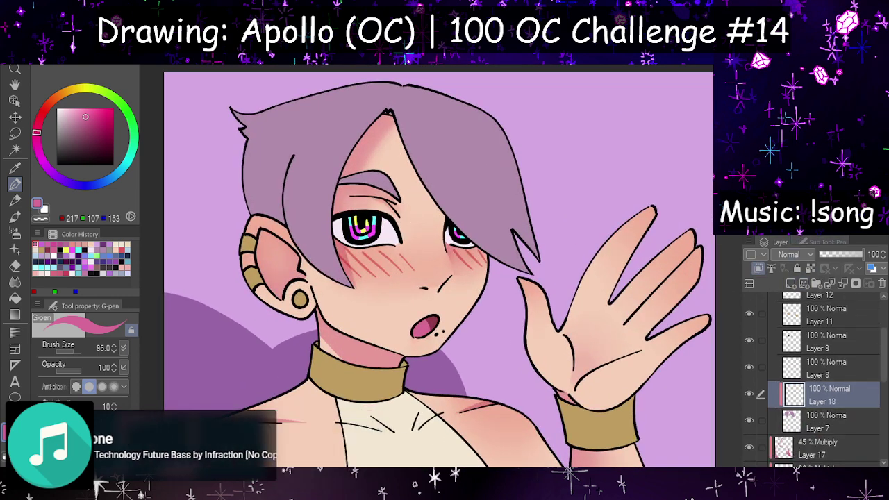
click(791, 382)
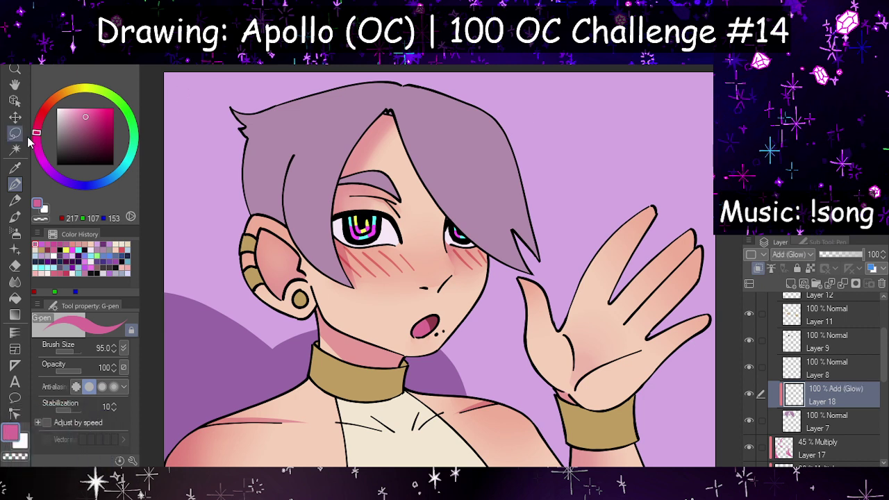
Step: Apply a light pink RGB 237, 182, 205 foreground-to-transparent gradient over the hair, fading from the chin up toward the crown
drag(85, 115, 70, 112)
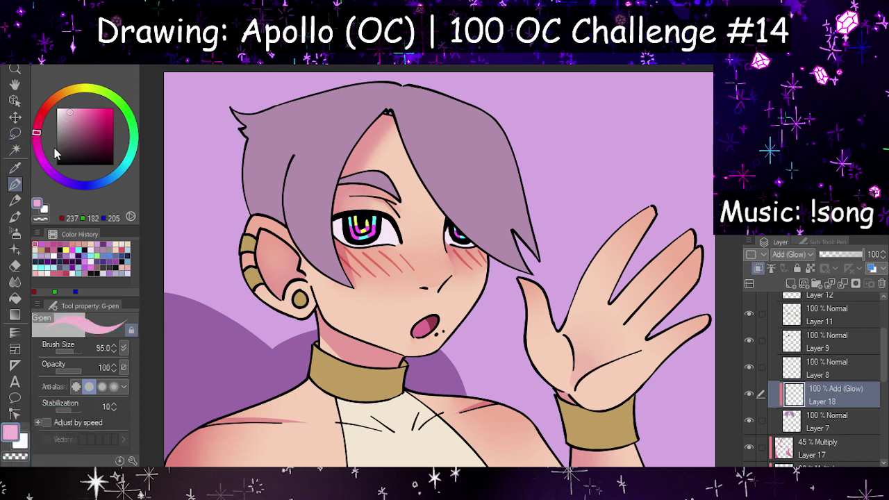
click(15, 316)
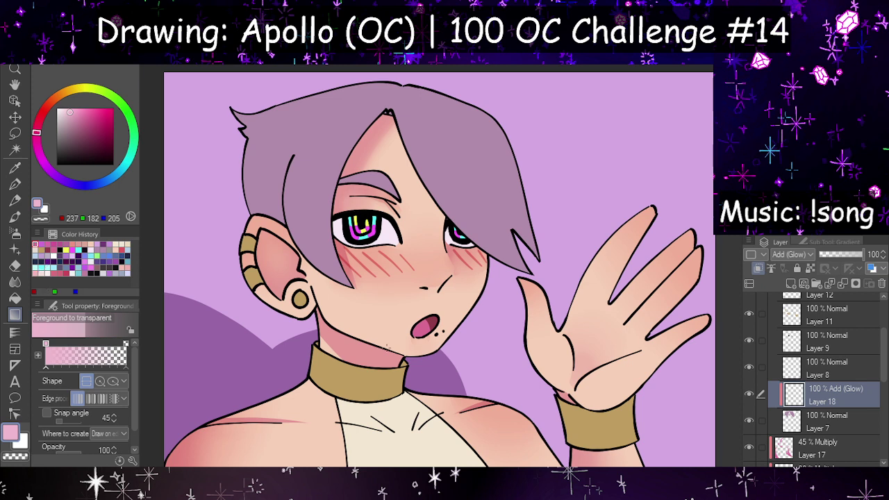
drag(385, 391, 381, 135)
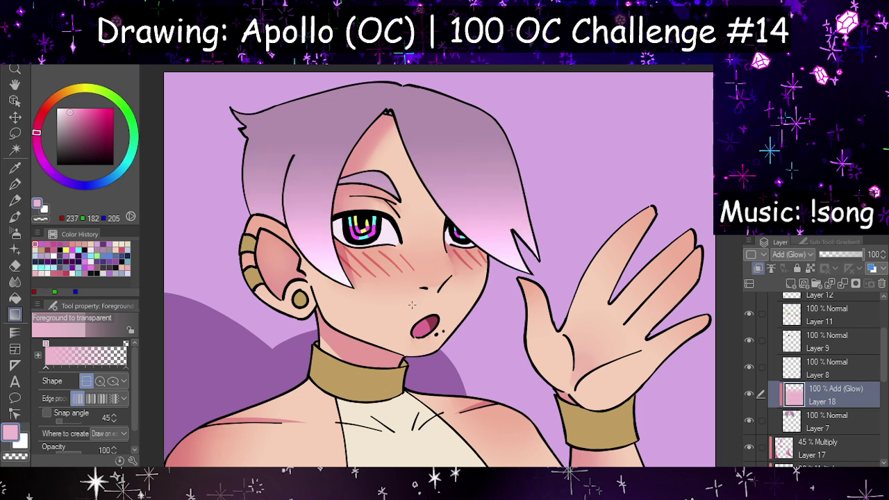
Step: Lower Layer 18's opacity to 40% and add a clipped layer above it set to Multiply blending
click(837, 260)
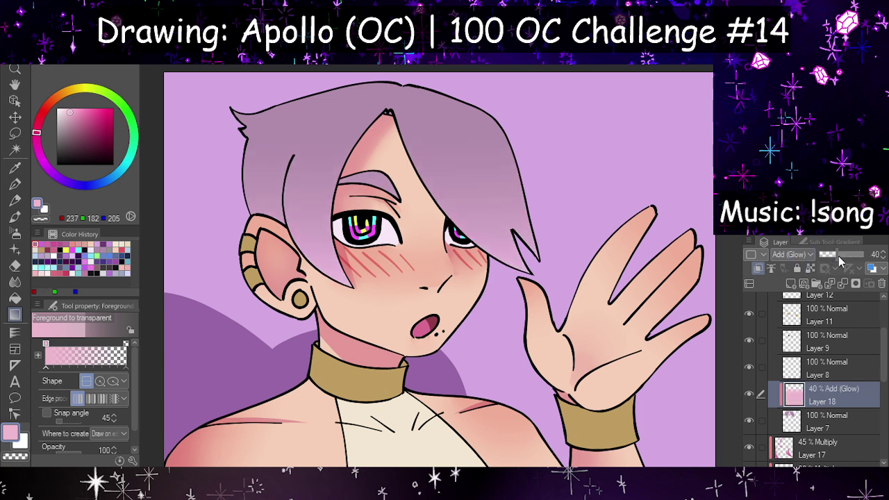
click(790, 284)
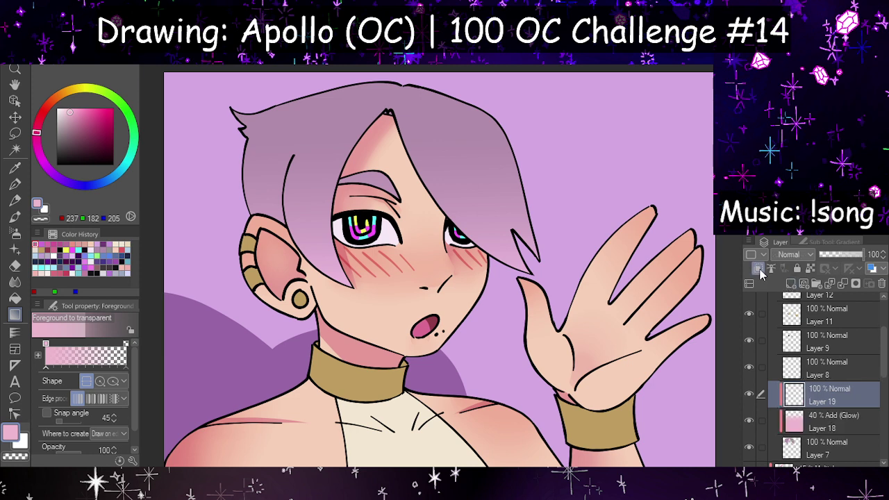
click(793, 254)
Step: Switch to the G-pen for the hair shading, with brush size 44.3 and muted purple RGB 144, 92, 140
click(50, 170)
click(77, 133)
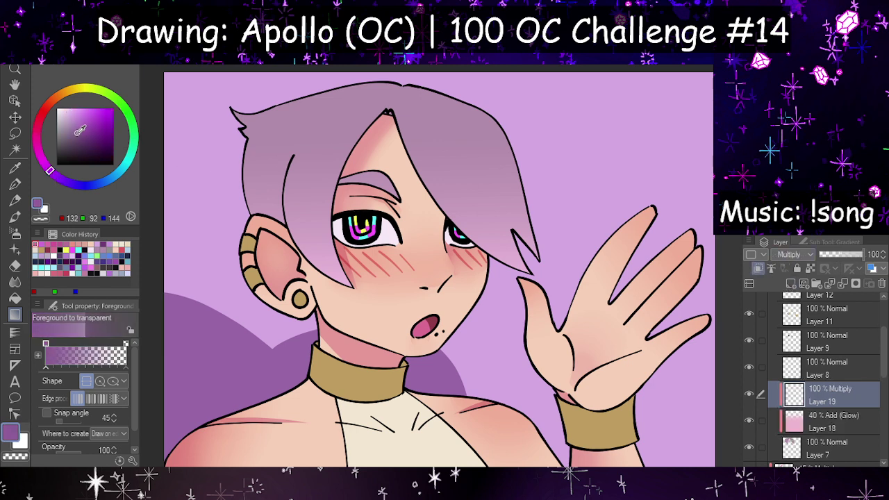
click(15, 185)
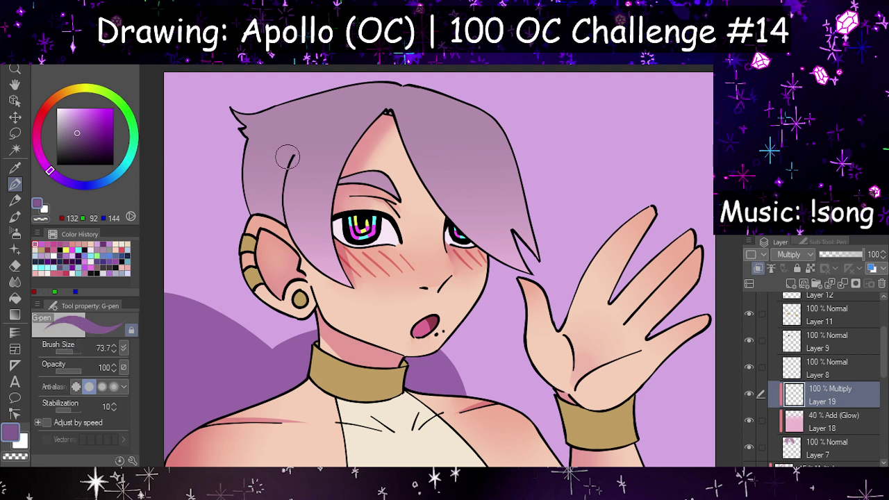
drag(287, 157, 284, 250)
key(ctrl+z)
drag(289, 152, 290, 258)
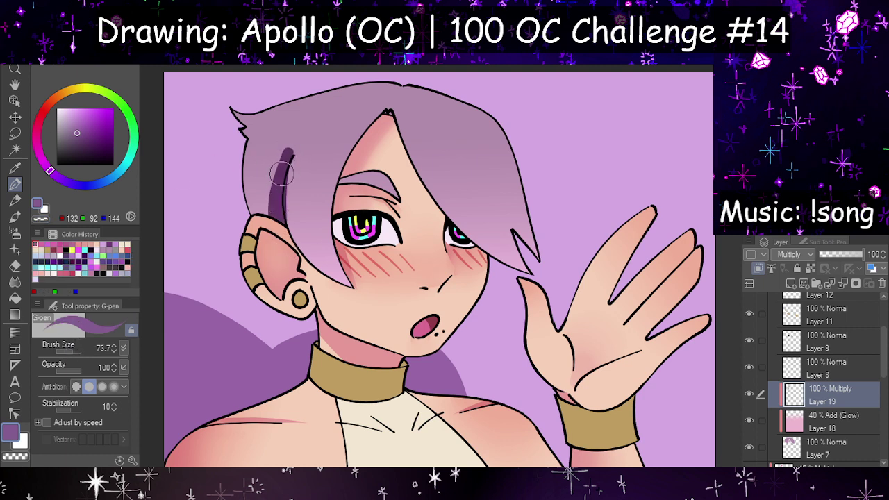
key(ctrl+z)
click(71, 353)
click(41, 159)
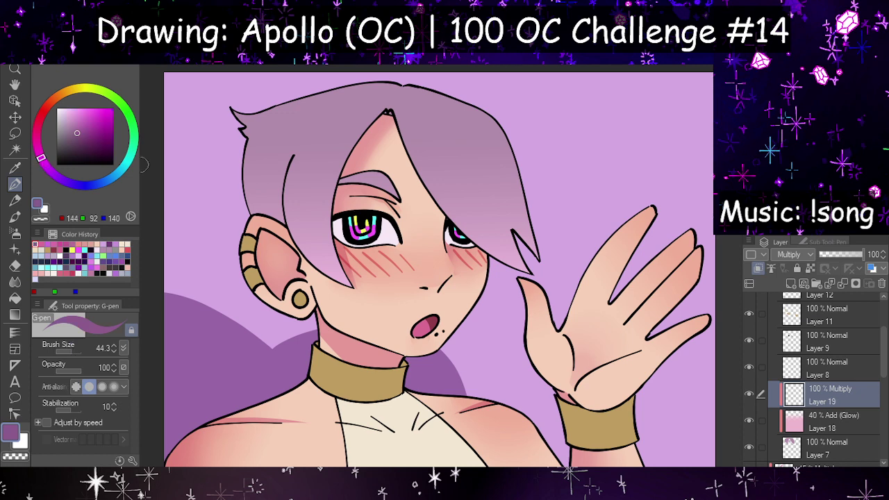
Step: Try a shading stroke along the hair strand line above the ear in RGB 144, 92, 140 and then RGB 193, 107, 187
drag(290, 155, 286, 236)
key(h)
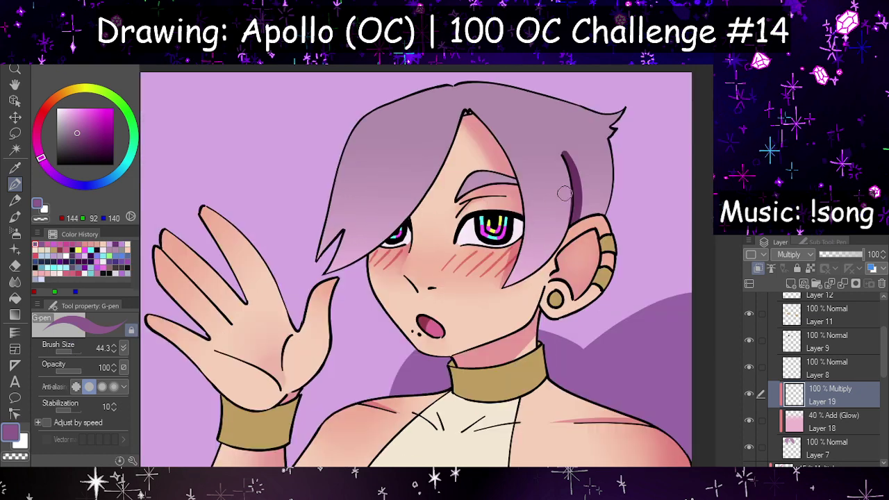
key(ctrl+z)
click(82, 122)
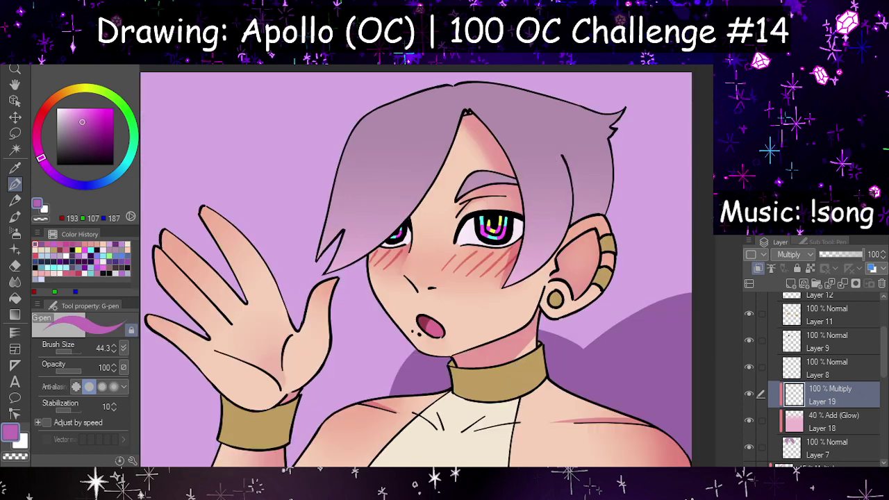
drag(566, 157, 581, 217)
key(h)
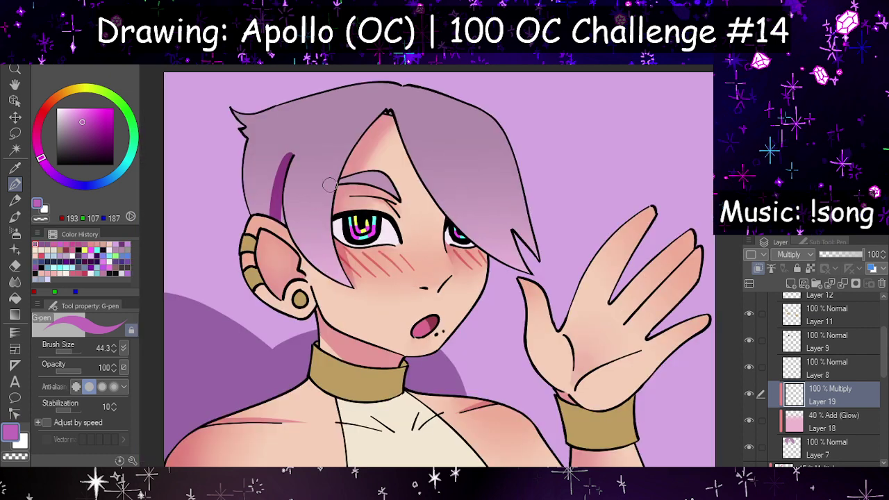
key(ctrl+z)
Step: Shade the inner edge of the side lock and the hair just above the ear in purple RGB 164, 107, 193
click(46, 175)
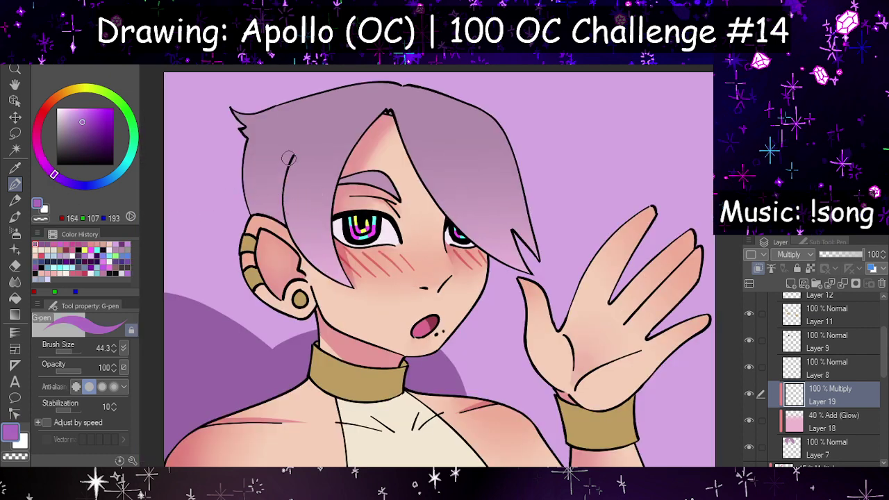
drag(295, 161, 292, 258)
key(ctrl+z)
mouse_move(295, 162)
mouse_down()
mouse_move(305, 252)
mouse_move(347, 284)
mouse_up()
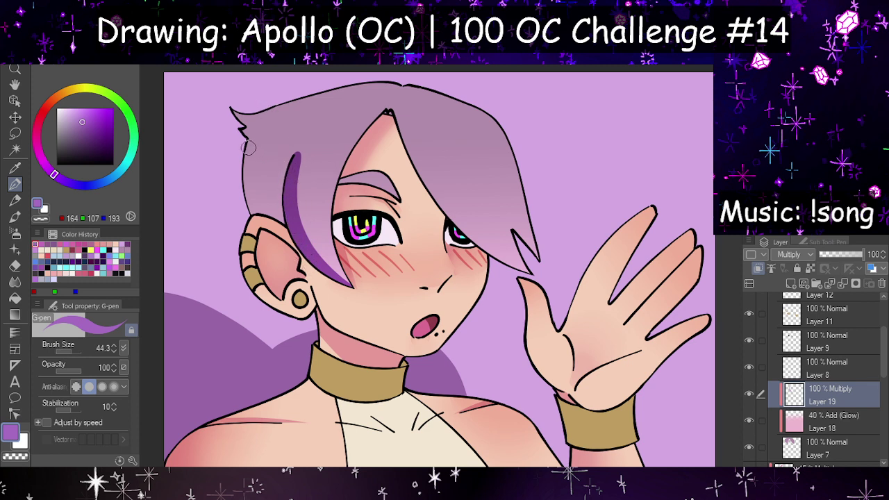
mouse_move(294, 155)
mouse_down()
mouse_move(269, 161)
mouse_move(270, 219)
mouse_up()
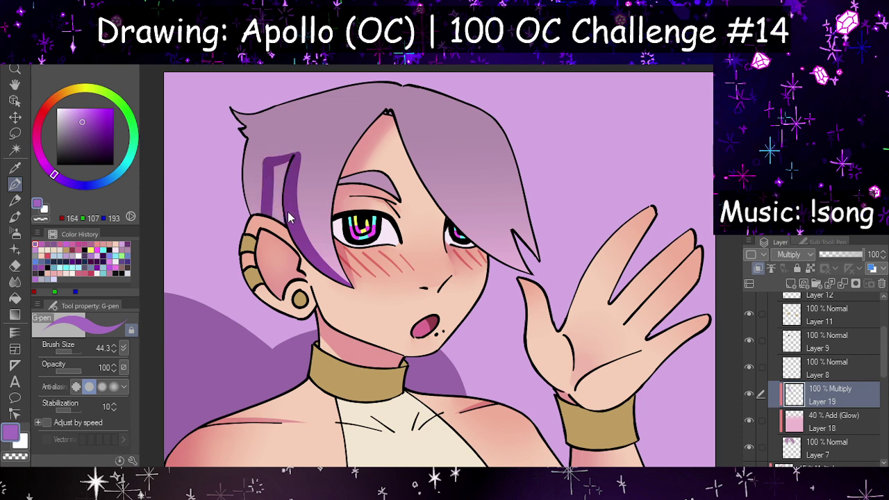
key(ctrl+z)
key(h)
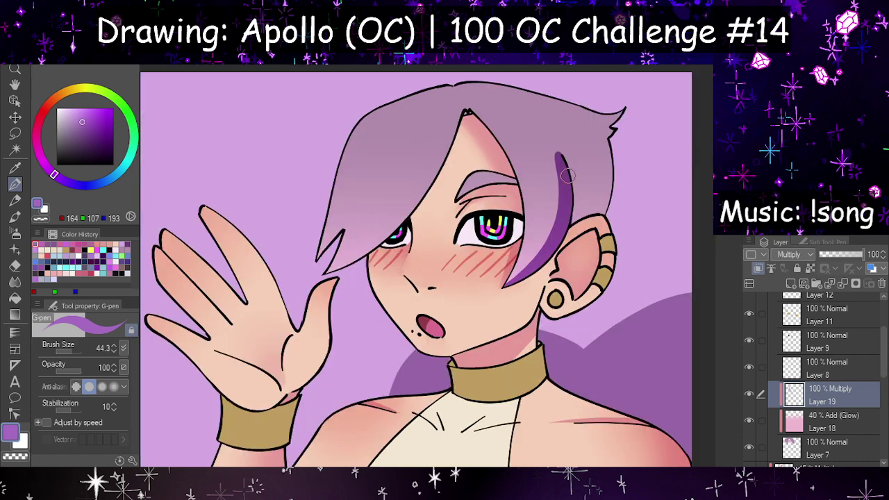
drag(569, 179, 612, 171)
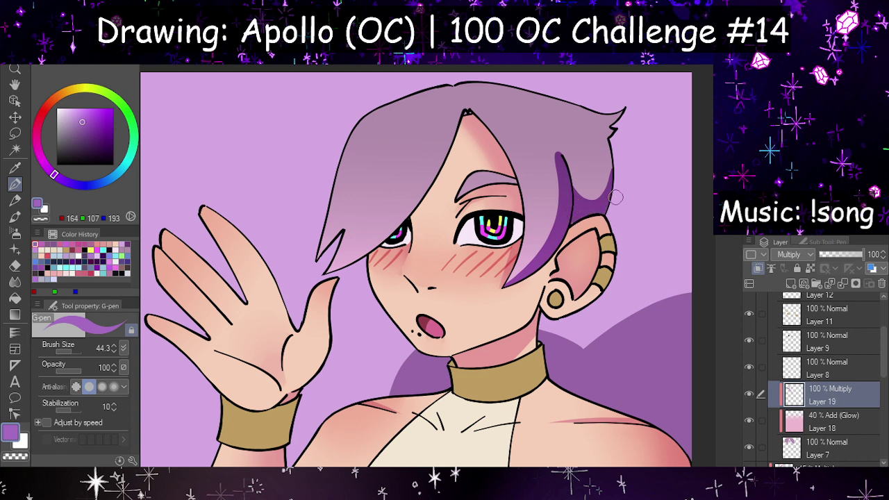
Step: Shade the long front fringe along its inner edge, from the parting down to the pointed tips
key(h)
mouse_move(396, 116)
mouse_down()
mouse_move(457, 224)
mouse_move(531, 268)
mouse_up()
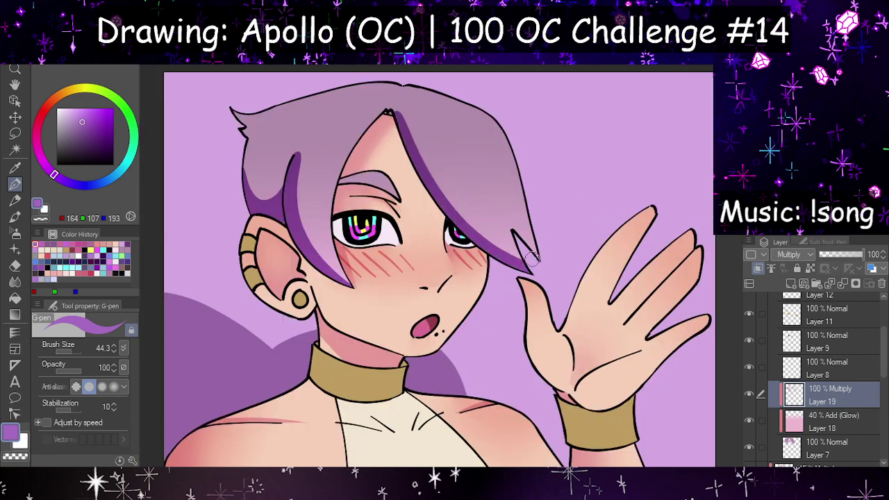
key(ctrl+z)
mouse_move(389, 111)
mouse_down()
mouse_move(463, 223)
mouse_move(537, 276)
mouse_up()
mouse_move(403, 158)
mouse_down()
mouse_move(509, 271)
mouse_move(506, 217)
mouse_move(539, 267)
mouse_up()
key(ctrl+z)
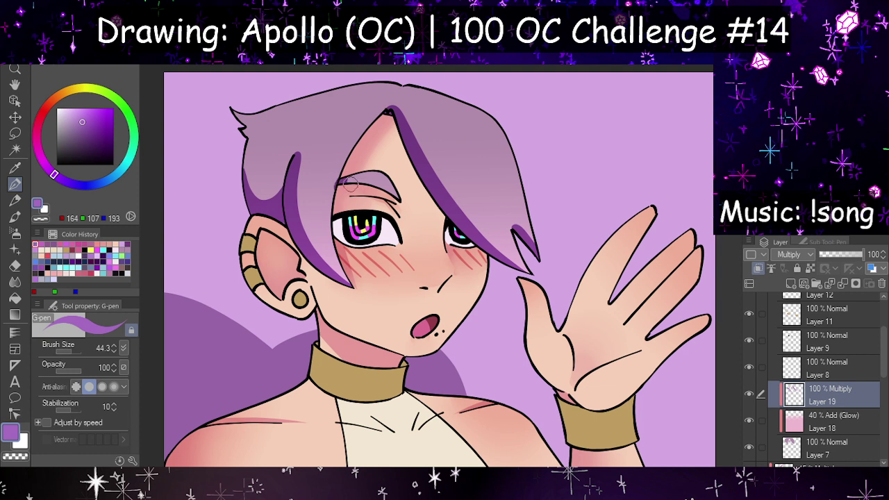
Step: Shade the eyebrow in the same purple and lower the Multiply shading layer's opacity to 53%
drag(338, 182, 399, 191)
key(ctrl+z)
drag(342, 185, 384, 198)
click(15, 264)
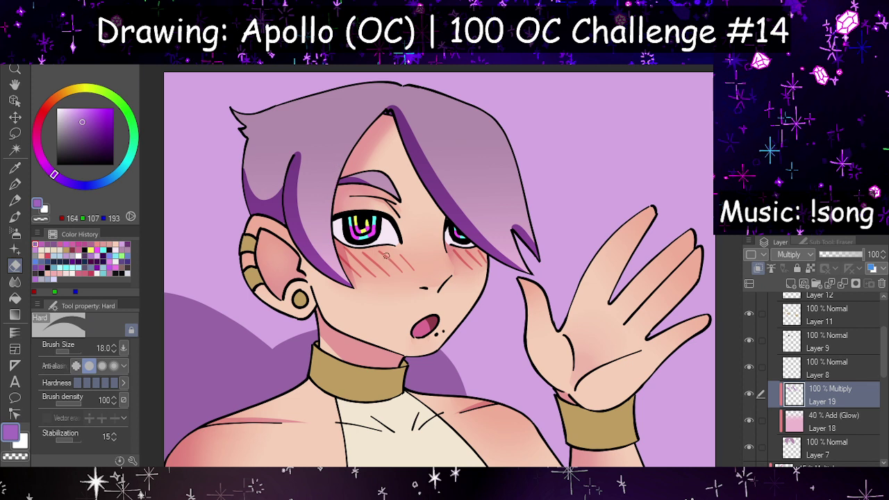
click(845, 255)
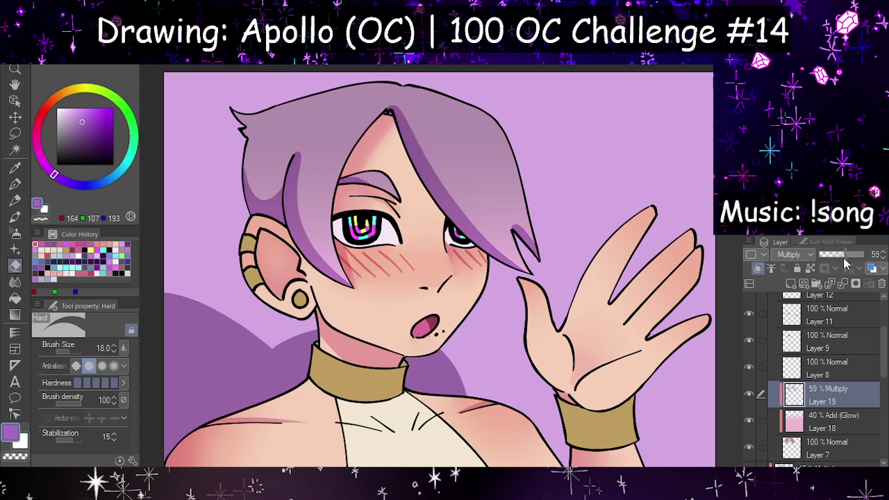
Step: Add a clipped Add (Glow) layer above Layer 19 and set up the G-pen at size 44.3 with RGB 193, 107, 187
click(792, 284)
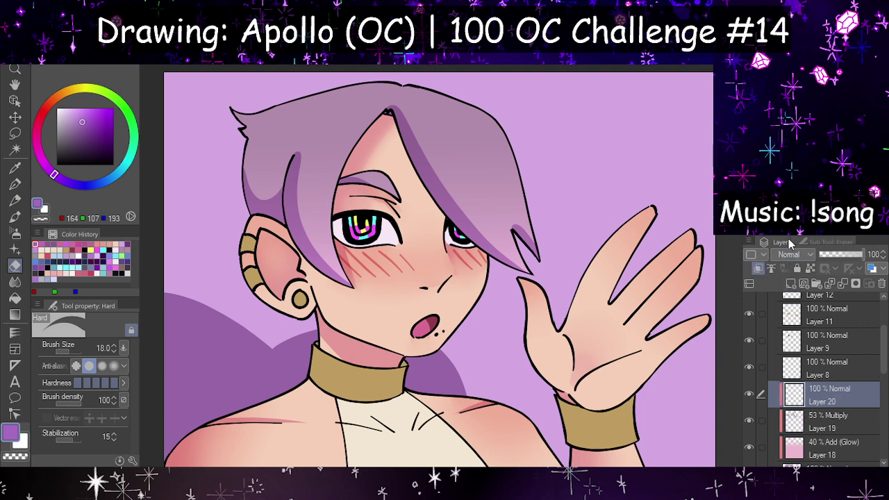
click(792, 380)
click(41, 244)
click(19, 184)
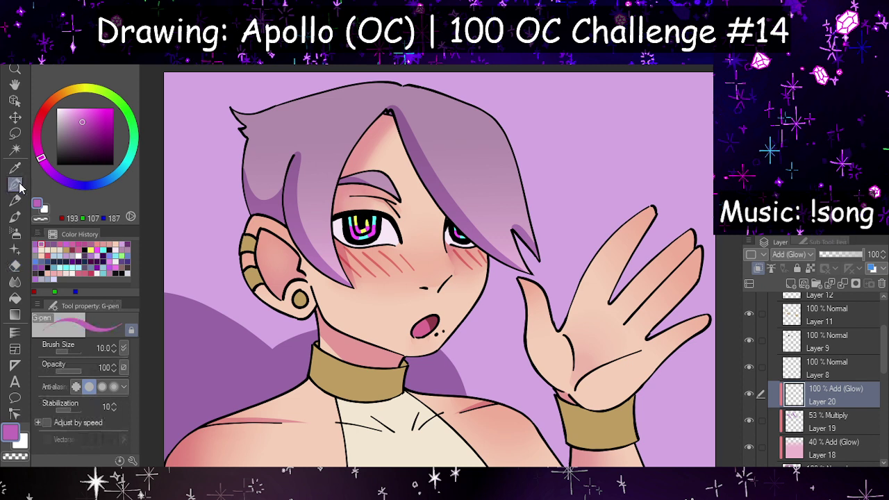
click(73, 353)
Step: Paint a glowing highlight along the side lock's edge from the parting past the eyebrow, plus a shorter streak beside it
drag(384, 110, 342, 185)
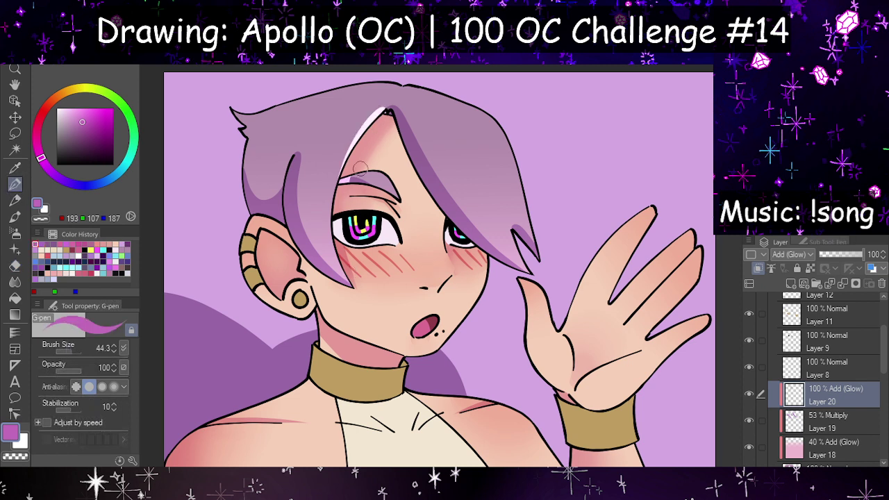
key(ctrl+z)
drag(384, 112, 334, 232)
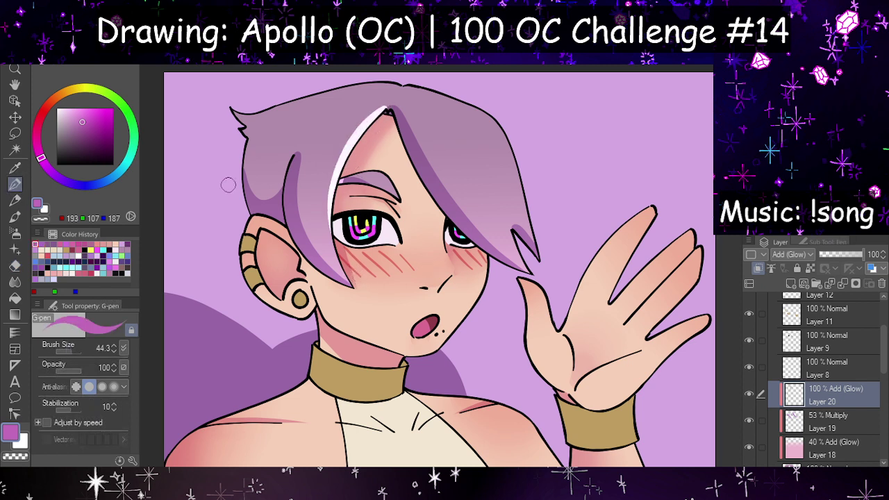
drag(331, 138, 315, 203)
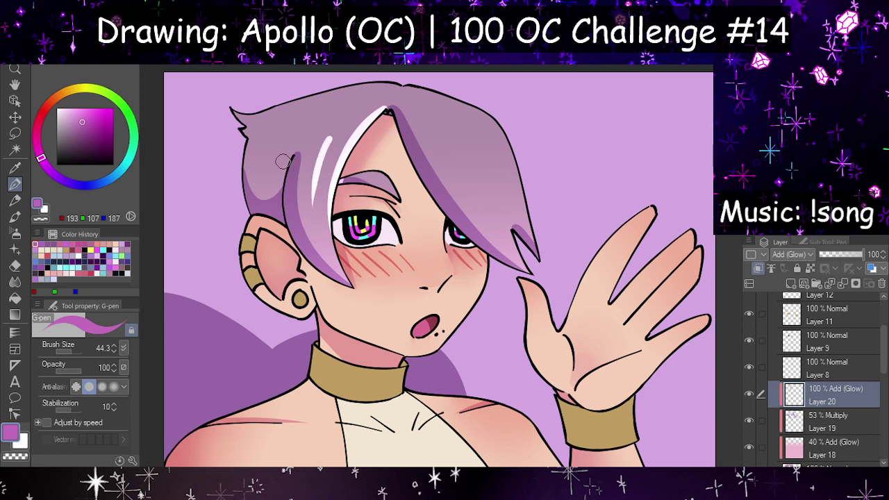
Step: Try highlight streaks on the short hair above the ear, beside the strand line and along the back edge
mouse_move(292, 153)
mouse_down()
mouse_move(283, 174)
mouse_move(280, 208)
mouse_up()
drag(267, 150, 269, 207)
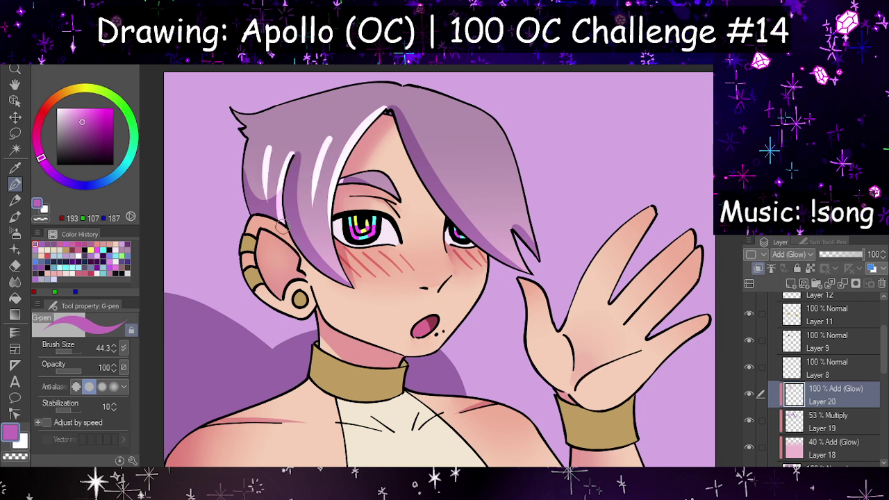
key(ctrl+z)
key(ctrl+z)
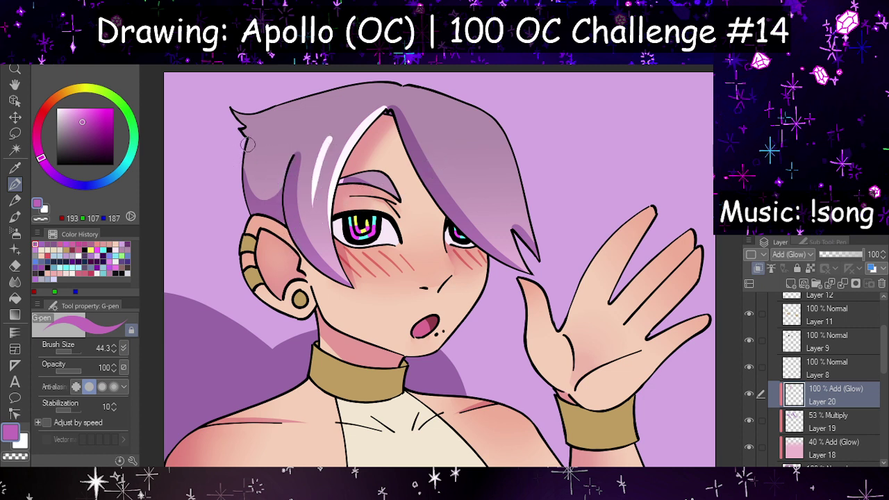
drag(249, 143, 250, 213)
drag(264, 144, 267, 200)
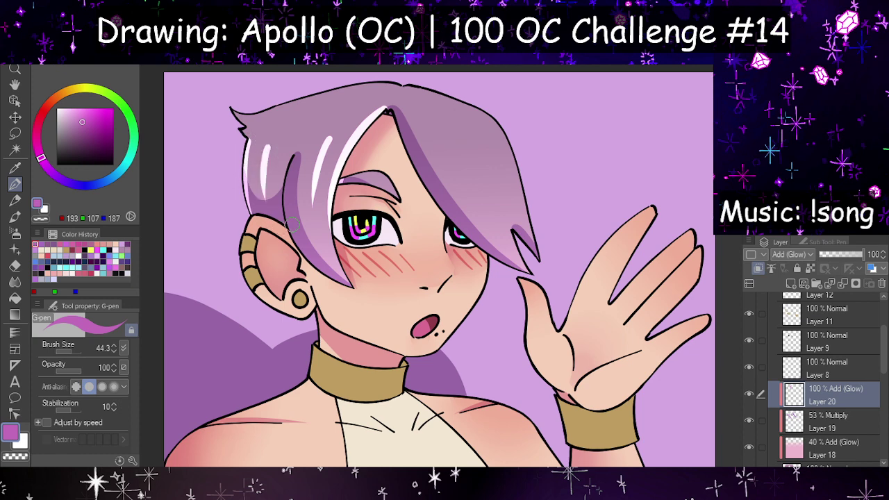
key(ctrl+z)
key(ctrl+z)
Step: Paint a tapering highlight along the outer edge of the long front fringe, from the crown downward
key(h)
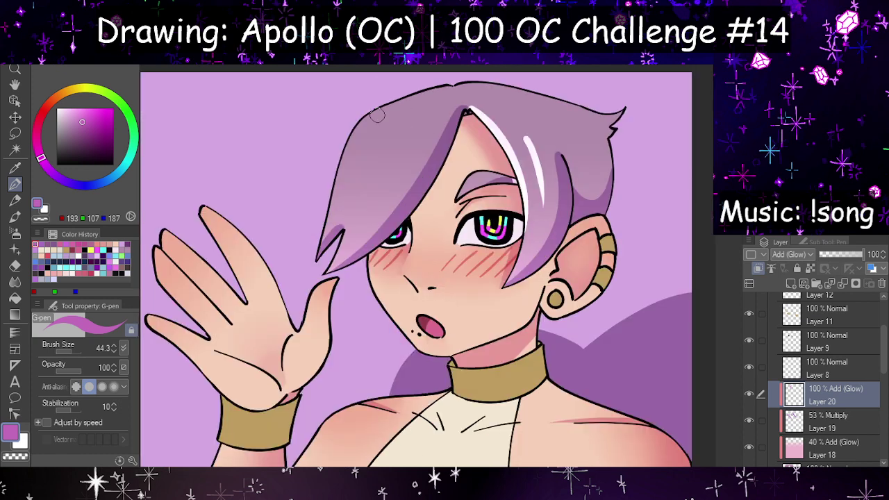
drag(443, 85, 325, 207)
key(ctrl+z)
drag(446, 83, 333, 201)
key(h)
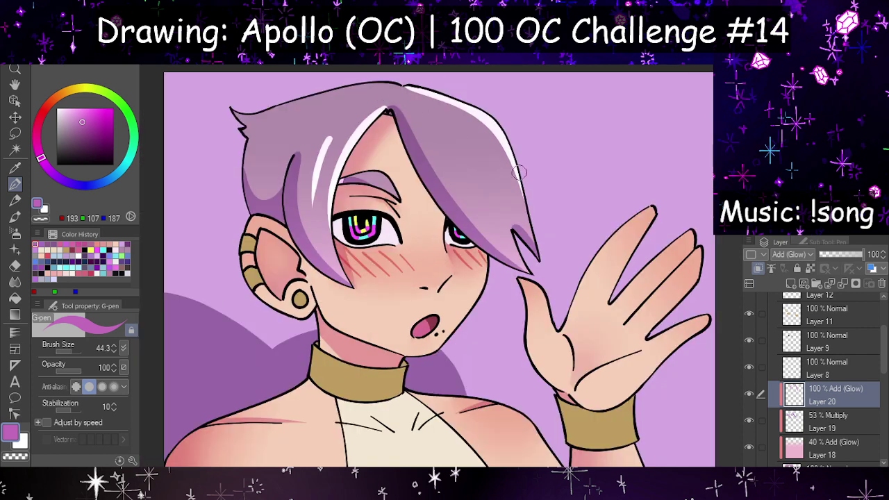
Step: Highlight the pointed tip of the long front fringe and paint a separate curved streak just inside its outer edge
key(h)
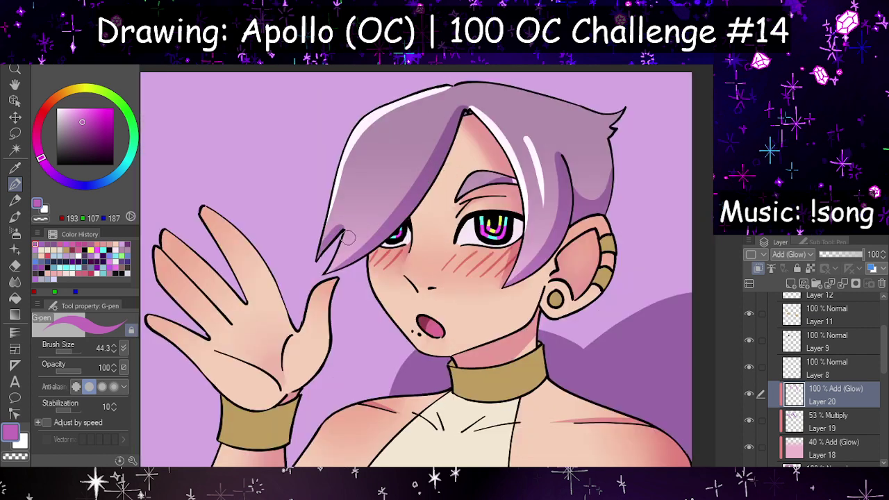
drag(325, 277, 354, 202)
key(ctrl+z)
mouse_move(326, 275)
mouse_down()
mouse_move(353, 195)
mouse_move(370, 177)
mouse_move(351, 183)
mouse_move(342, 200)
mouse_move(382, 139)
mouse_up()
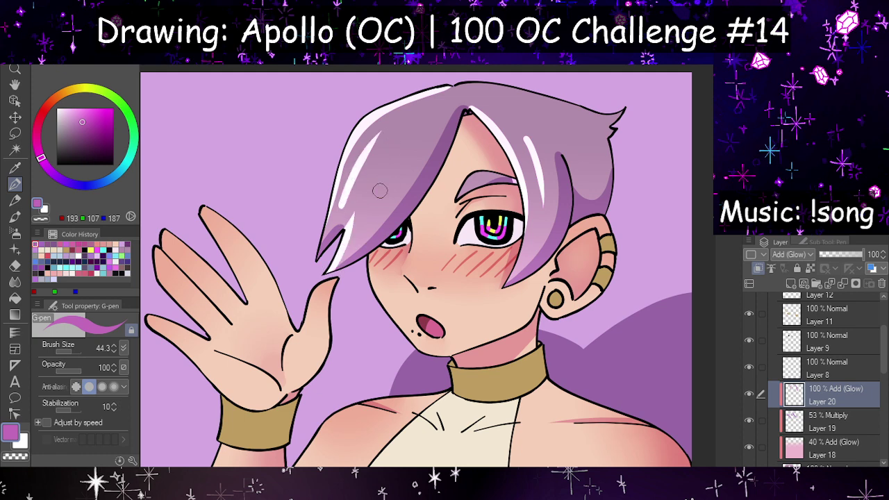
key(ctrl+z)
key(h)
drag(471, 135, 501, 202)
key(ctrl+z)
key(h)
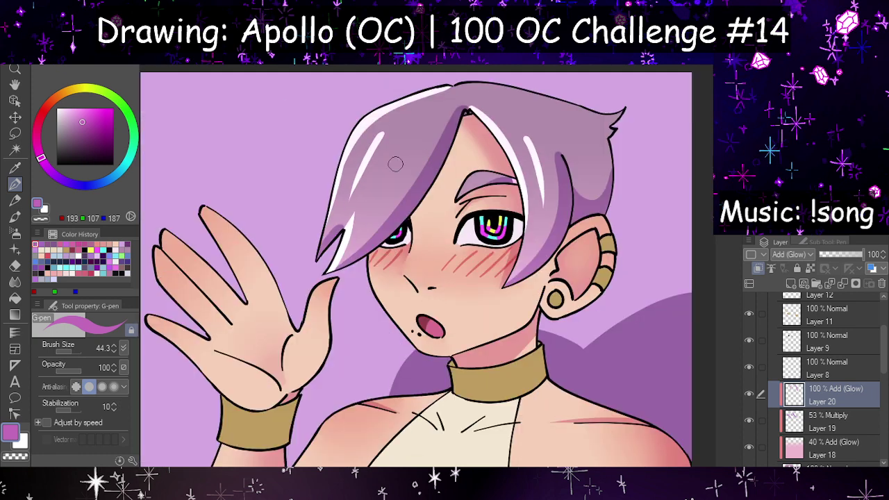
drag(392, 135, 360, 208)
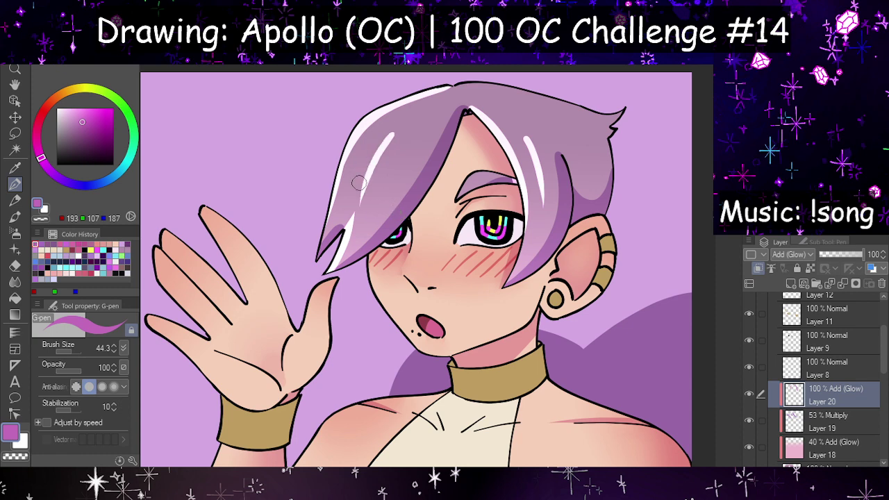
Step: Trim the lower end of the fringe's inner highlight streak with the Hard eraser at size 18.0
key(h)
key(e)
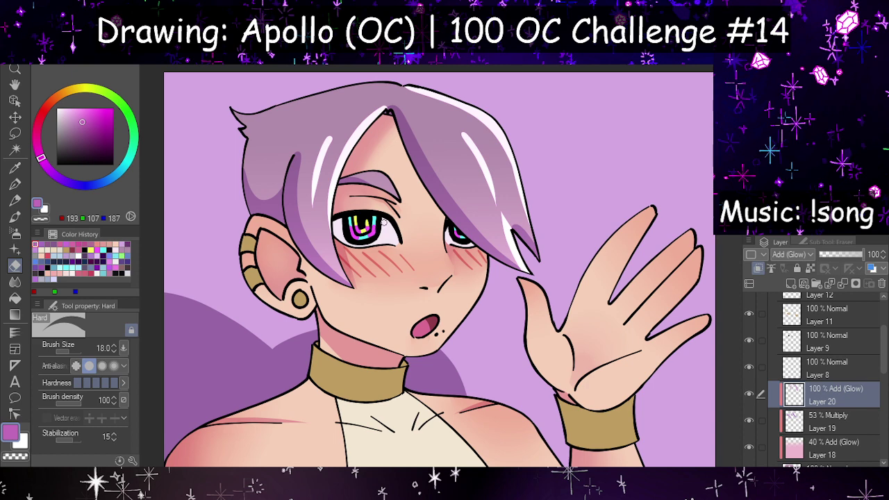
key(h)
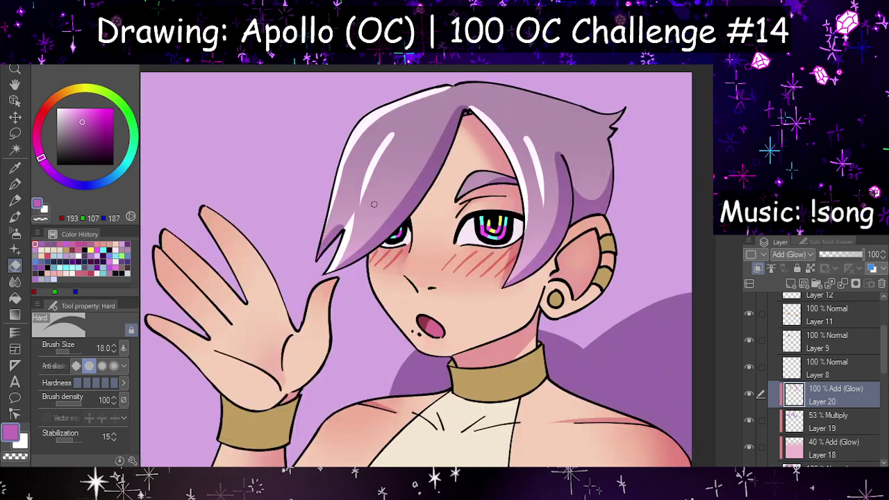
mouse_move(361, 209)
mouse_down()
mouse_move(408, 120)
mouse_move(375, 145)
mouse_move(372, 124)
mouse_move(328, 224)
mouse_move(334, 202)
mouse_up()
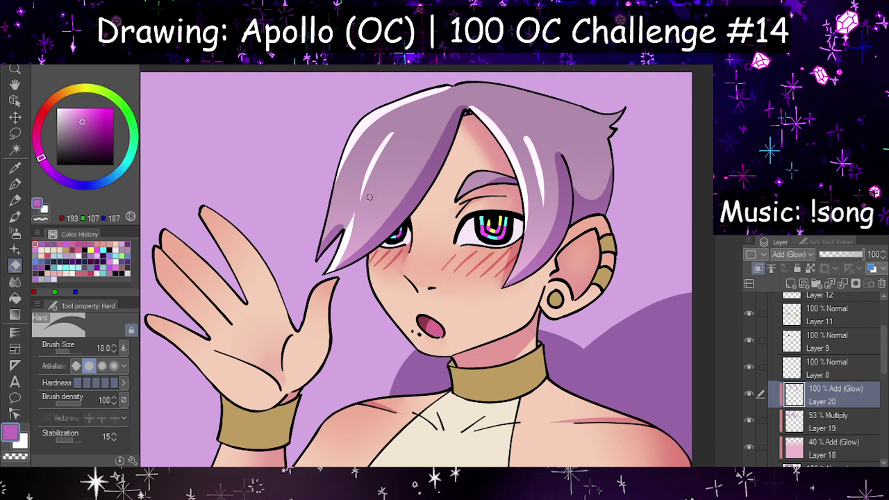
Step: Trim the white highlights on the long fringe and on the face-framing strand of hair with the hard eraser
drag(354, 219, 321, 285)
key(h)
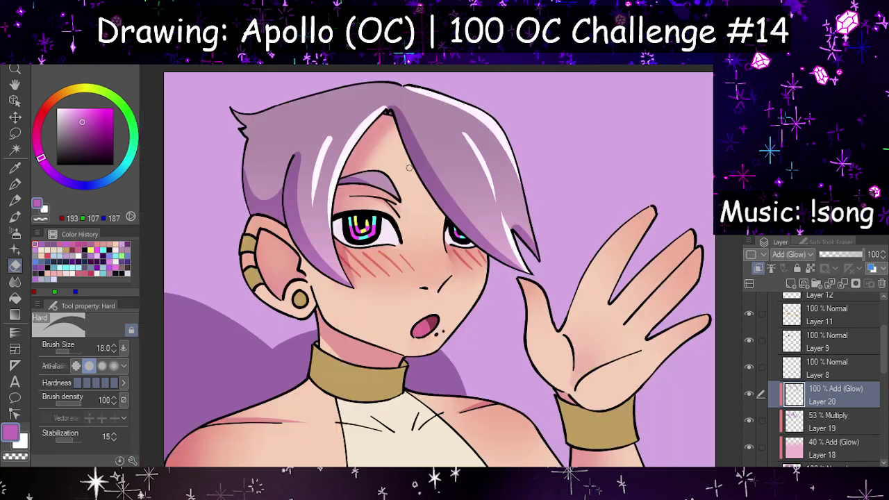
drag(335, 134, 312, 235)
key(ctrl+z)
drag(331, 148, 312, 210)
Step: Set the opacity of the Add (Glow) hair highlight layer, Layer 20, to 35%
click(836, 253)
key(h)
scroll(415, 209, down, 7)
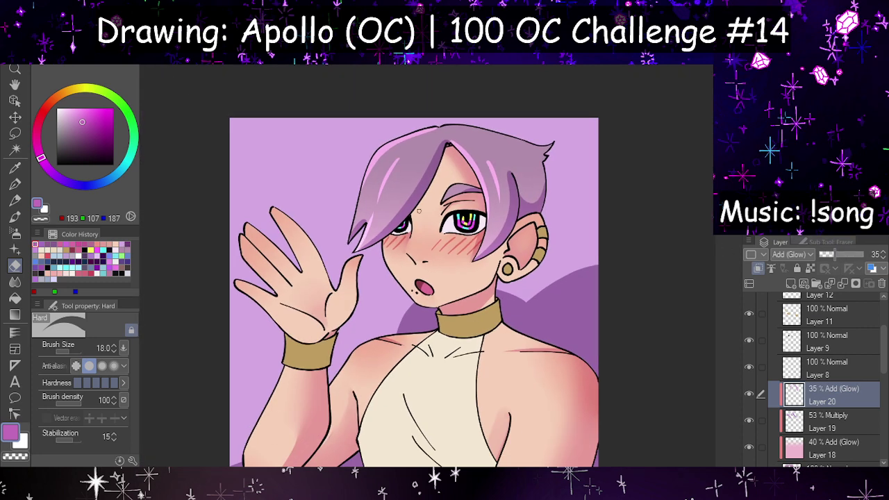
key(h)
scroll(431, 157, up, 5)
key(h)
scroll(432, 152, up, 1)
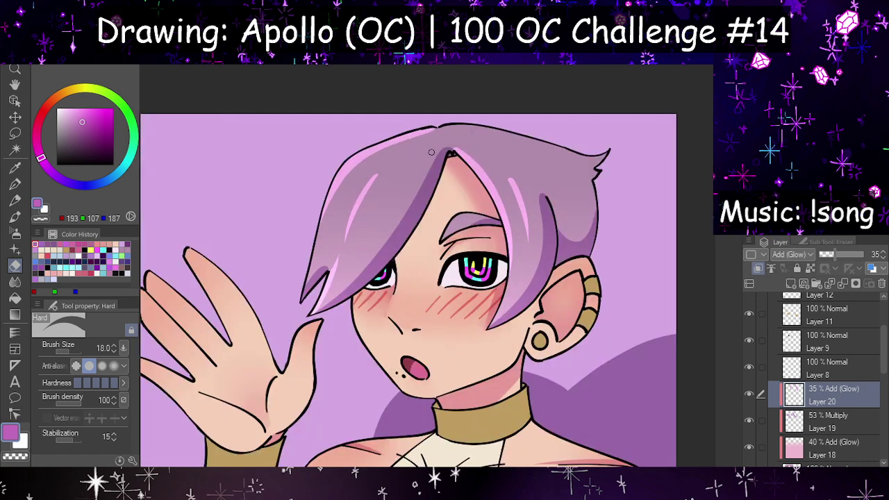
click(15, 184)
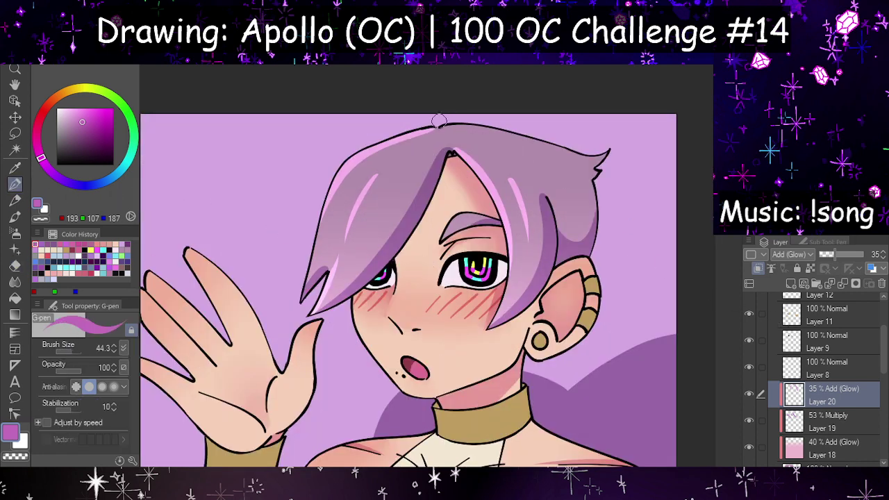
drag(441, 120, 606, 154)
key(ctrl+z)
drag(446, 119, 571, 145)
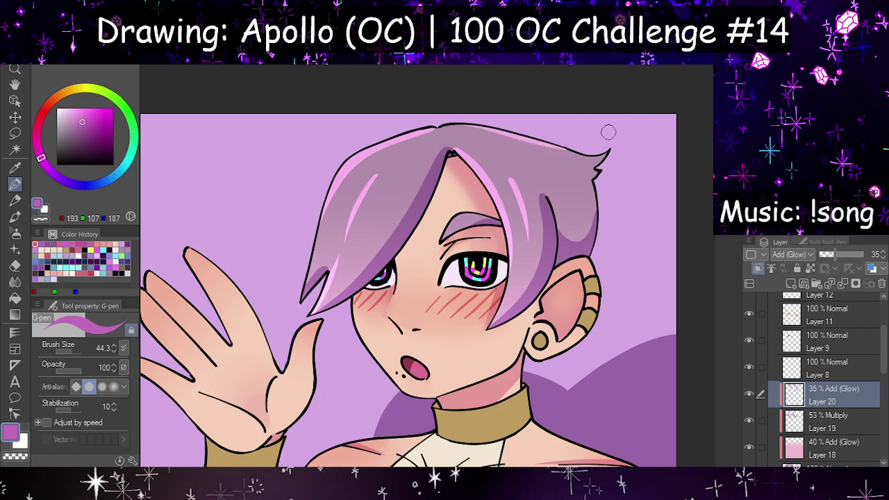
key(h)
key(h)
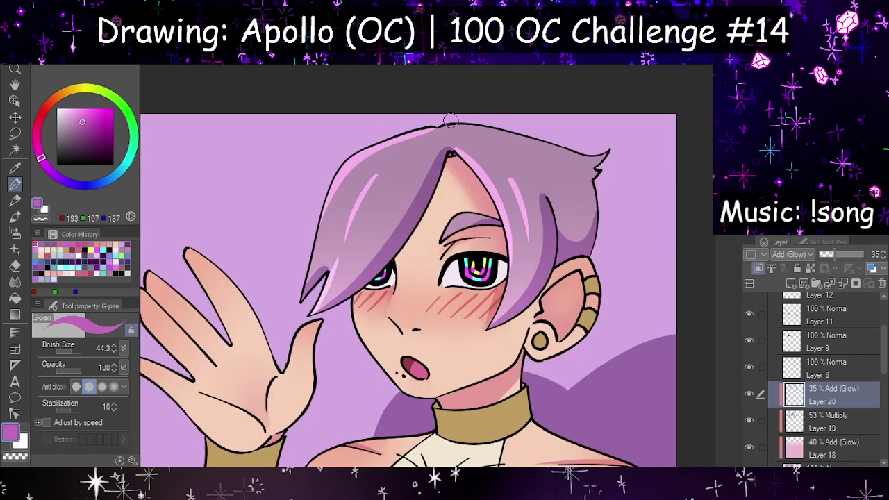
drag(451, 121, 621, 155)
key(ctrl+z)
drag(456, 119, 603, 154)
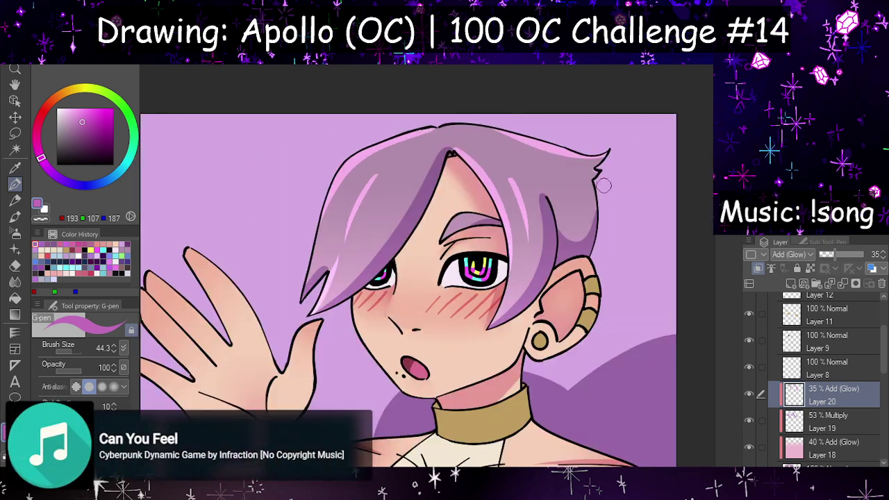
key(ctrl+z)
key(h)
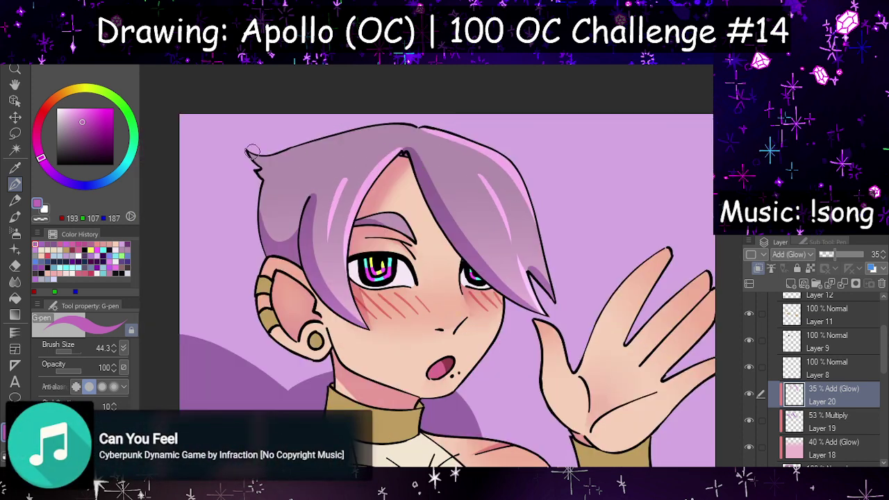
drag(252, 152, 412, 126)
key(ctrl+z)
drag(243, 150, 400, 125)
key(ctrl+z)
Step: Paint a highlight along the upper back edge of the hair, including the spiky tuft, with the G-pen at size 34.4
click(14, 201)
click(14, 184)
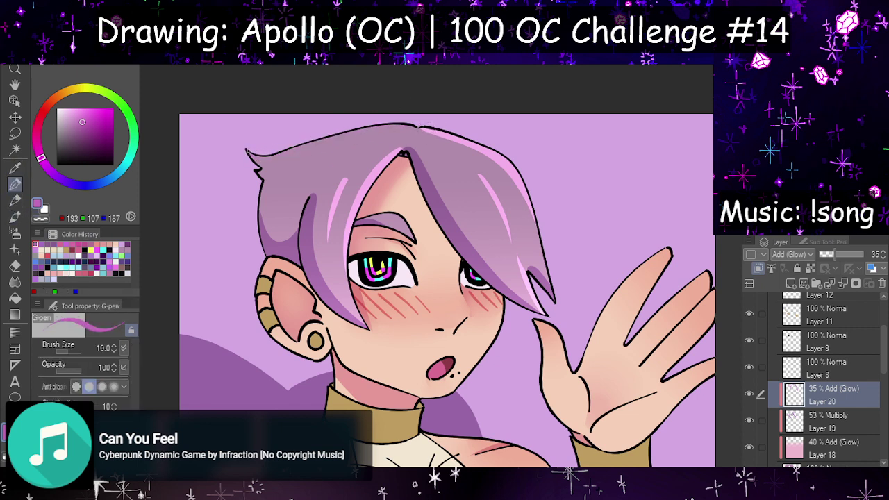
click(76, 351)
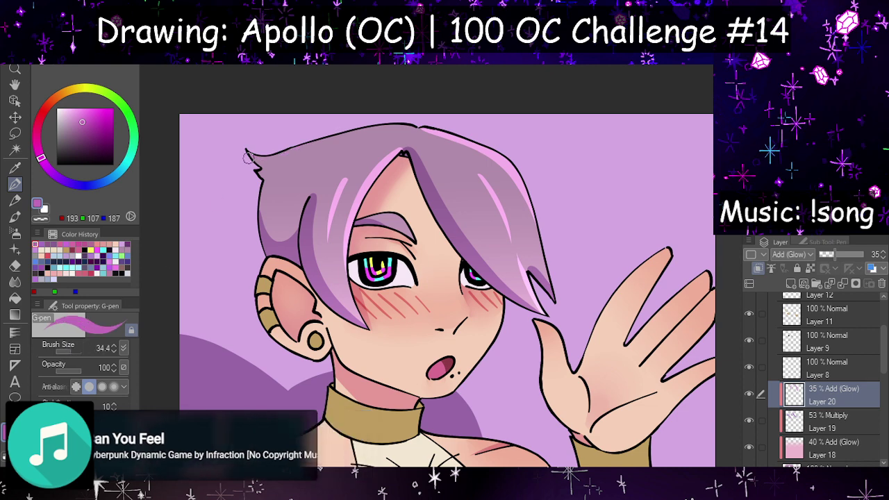
mouse_move(244, 150)
mouse_down()
mouse_move(285, 150)
mouse_move(414, 124)
mouse_up()
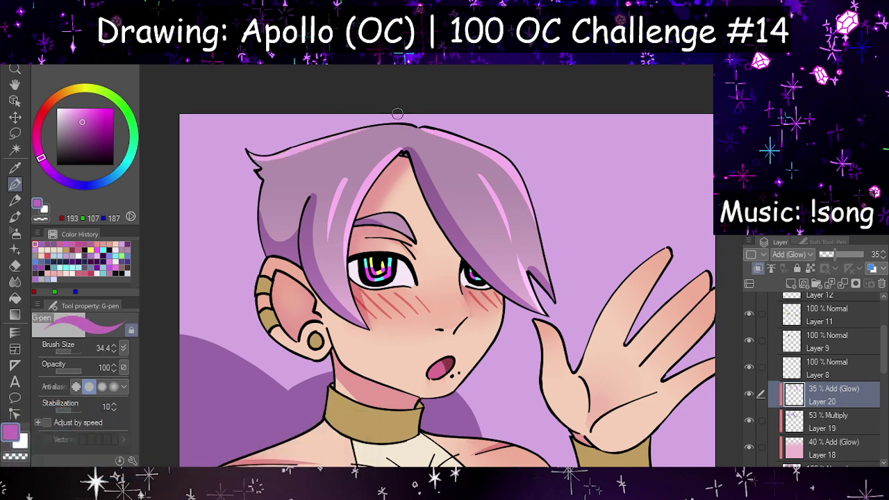
key(h)
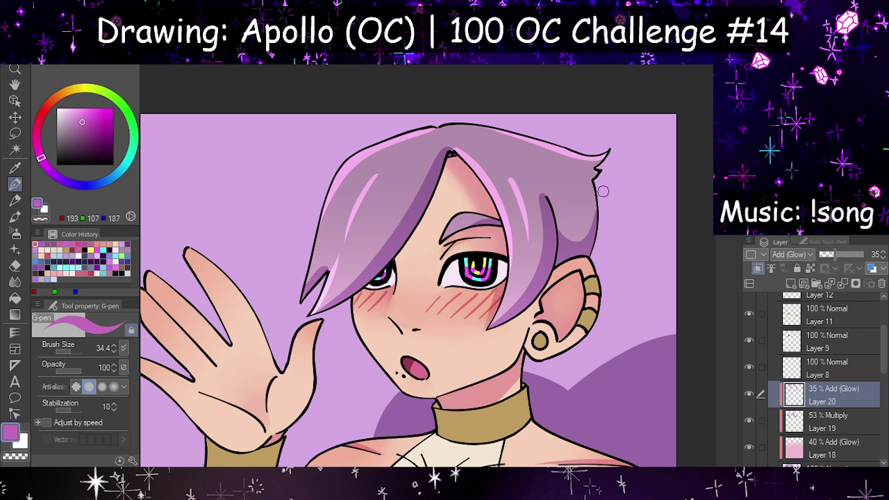
key(h)
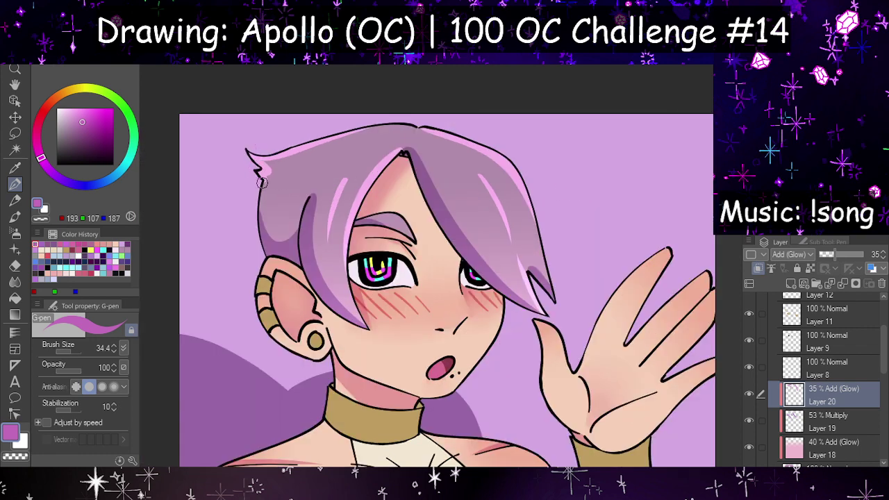
drag(262, 182, 264, 256)
key(h)
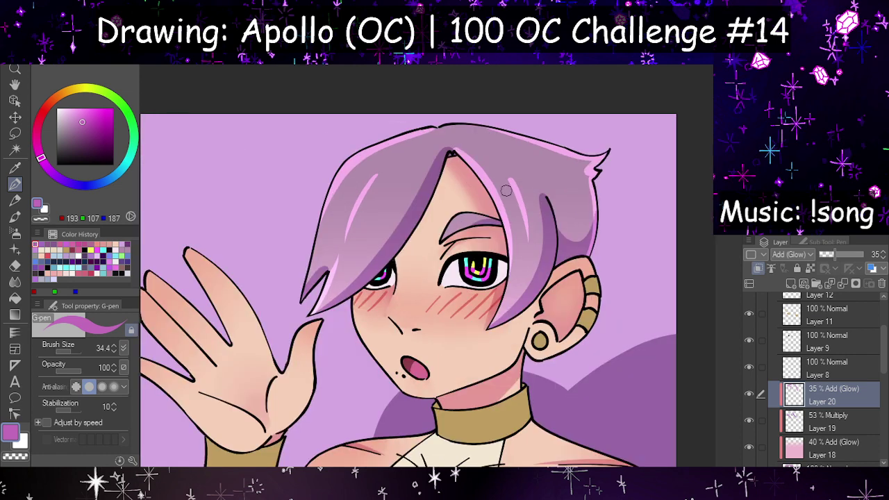
key(h)
key(ctrl+z)
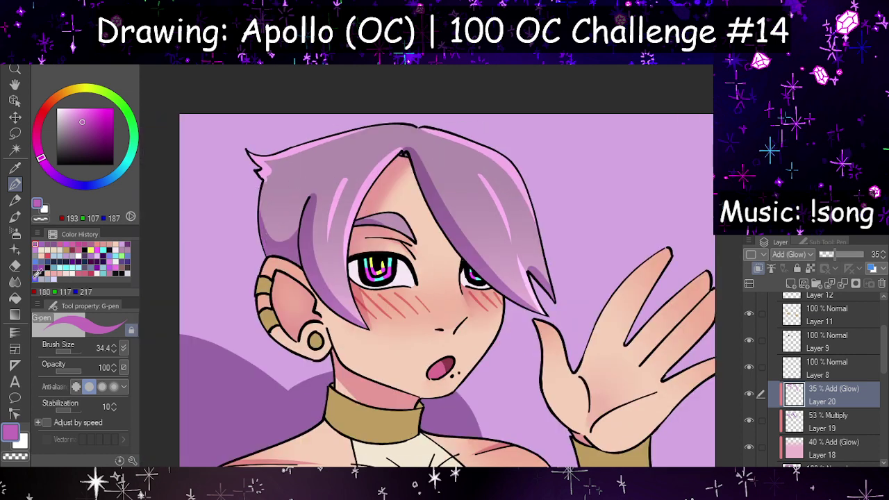
Step: Switch to the Blend tool and set its brush size to 57.2
click(15, 282)
click(69, 351)
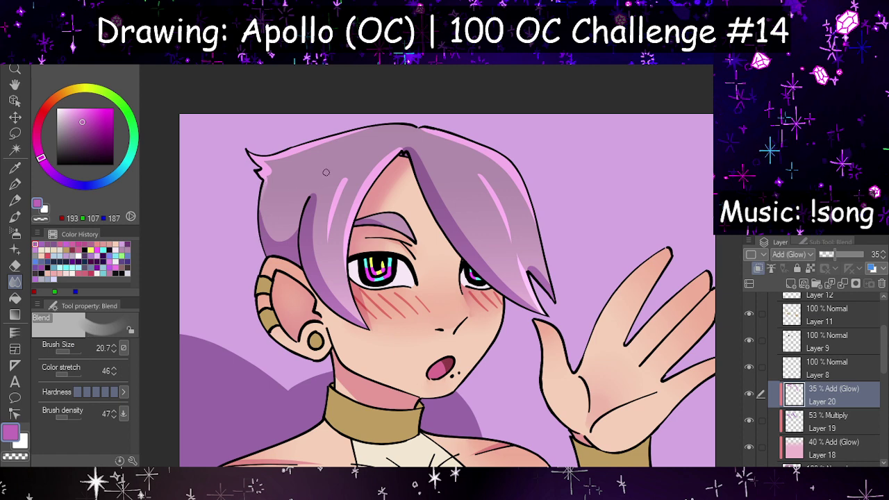
key(h)
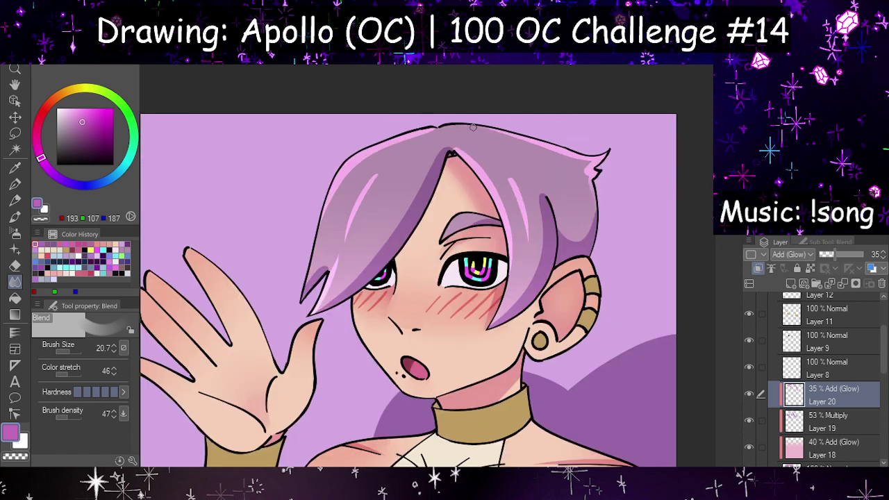
key(h)
key(h)
key(h)
drag(72, 353, 90, 352)
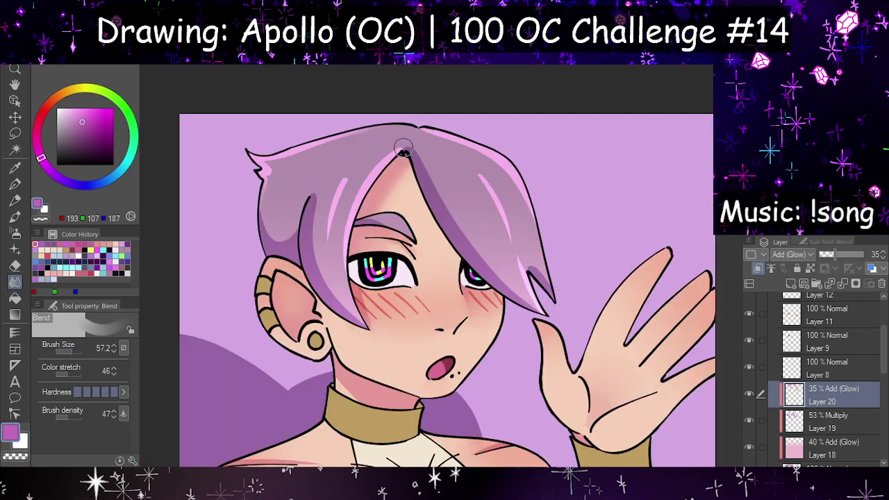
drag(409, 144, 359, 239)
key(ctrl+z)
drag(405, 148, 356, 252)
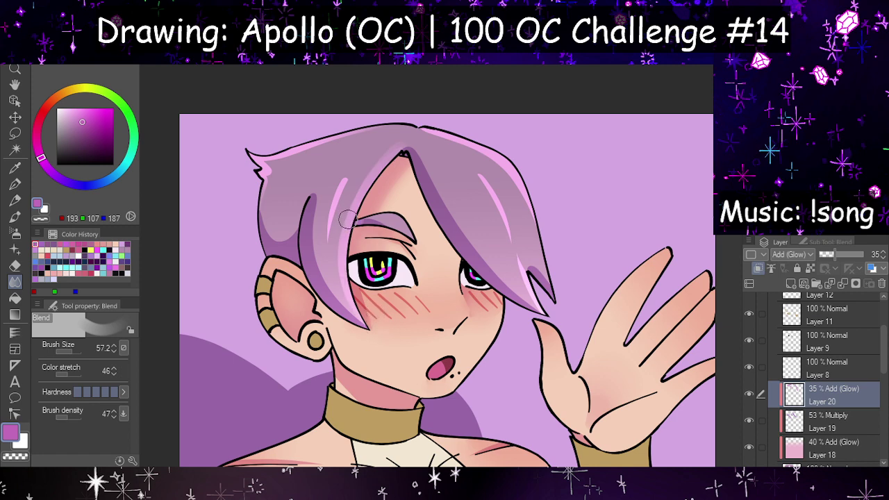
key(h)
key(h)
key(ctrl+z)
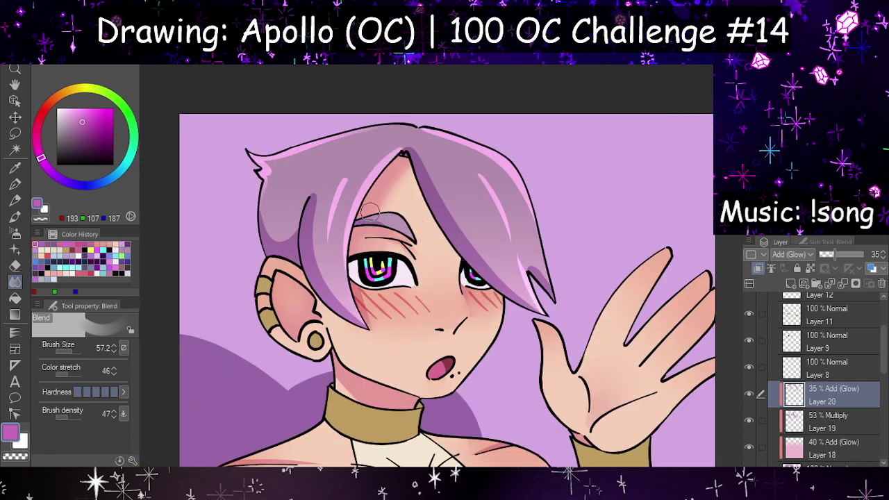
Step: Blend the lower part of the highlight on the face-framing strand beside the eye, redoing the stroke until it fits
drag(355, 214, 355, 313)
key(ctrl+z)
drag(351, 226, 355, 310)
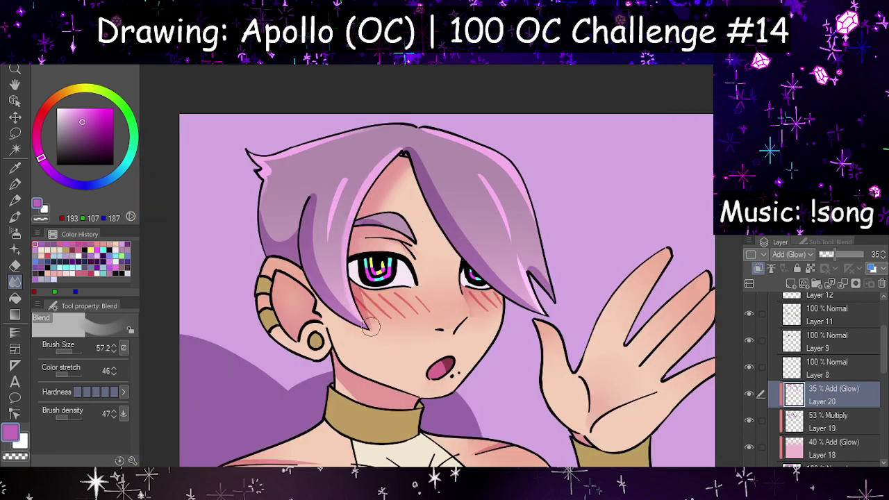
key(ctrl+z)
drag(355, 222, 355, 306)
Step: Clean up the highlight next to the spiky tuft at the back of the hair with the hard eraser
click(14, 265)
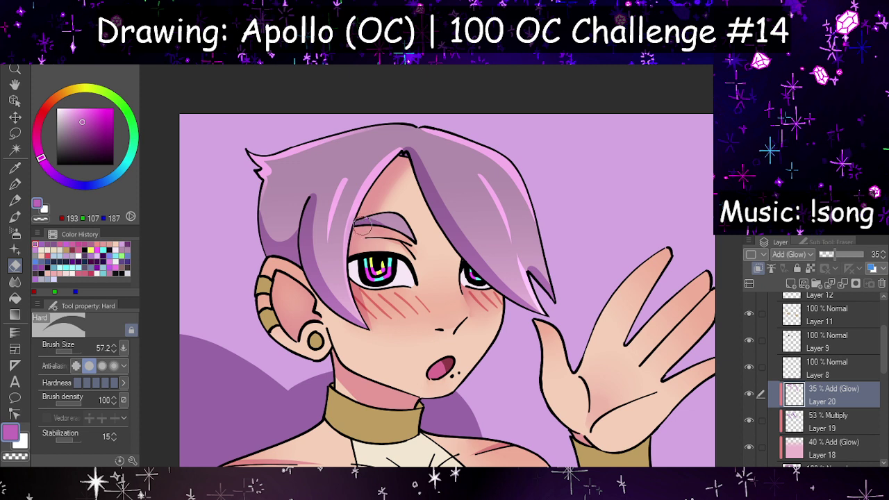
mouse_move(280, 169)
mouse_down()
mouse_move(269, 166)
mouse_move(289, 182)
mouse_up()
key(h)
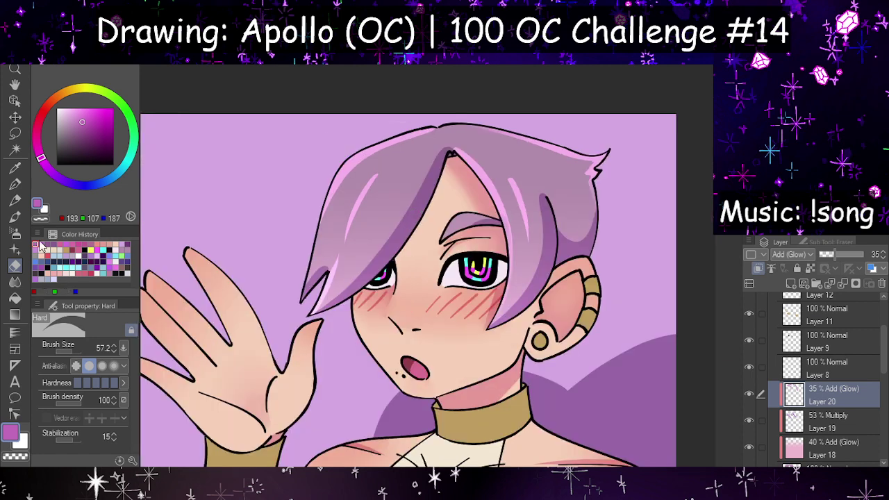
Step: Soften the highlights along the outer edge and tip of the long fringe with the Blend tool
click(15, 282)
key(h)
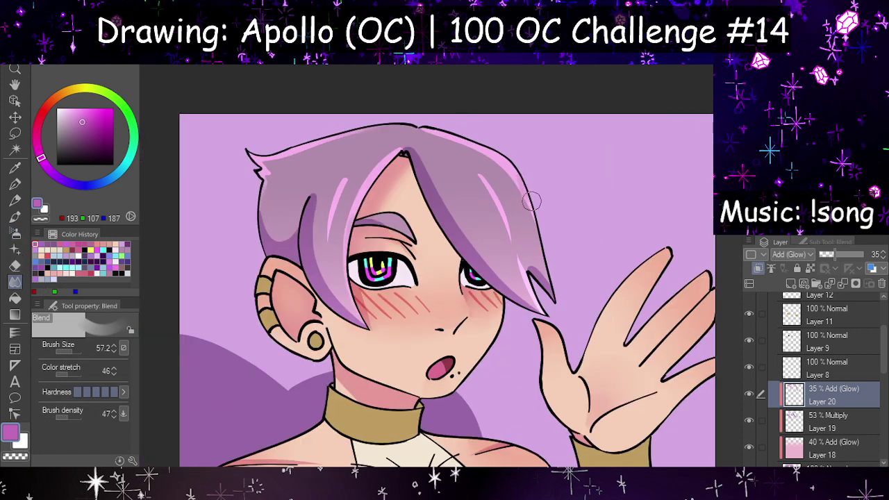
mouse_move(532, 202)
mouse_down()
mouse_move(565, 287)
mouse_move(517, 173)
mouse_move(559, 317)
mouse_move(518, 236)
mouse_up()
drag(514, 176, 551, 275)
mouse_move(531, 219)
mouse_down()
mouse_move(513, 176)
mouse_move(551, 263)
mouse_move(557, 286)
mouse_move(517, 177)
mouse_move(555, 300)
mouse_up()
mouse_move(519, 264)
mouse_down()
mouse_move(553, 324)
mouse_move(520, 268)
mouse_move(525, 286)
mouse_move(522, 269)
mouse_move(539, 310)
mouse_move(514, 234)
mouse_up()
Step: Blend the inner highlight streak of the long fringe with the brush size at 26.7
key(h)
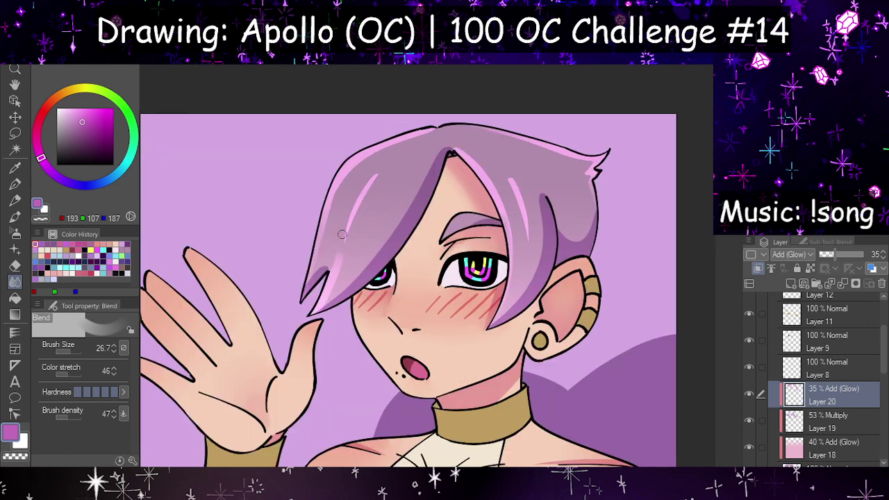
mouse_move(341, 234)
mouse_down()
mouse_move(377, 175)
mouse_move(349, 231)
mouse_move(375, 177)
mouse_move(369, 194)
mouse_up()
key(h)
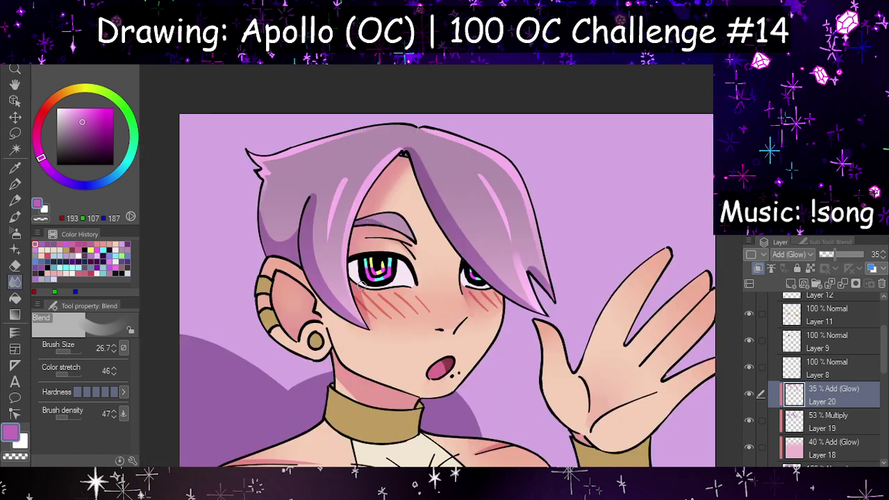
Step: Lower the opacity of the hair highlight layer to 26%
key(h)
scroll(382, 316, down, 4)
key(h)
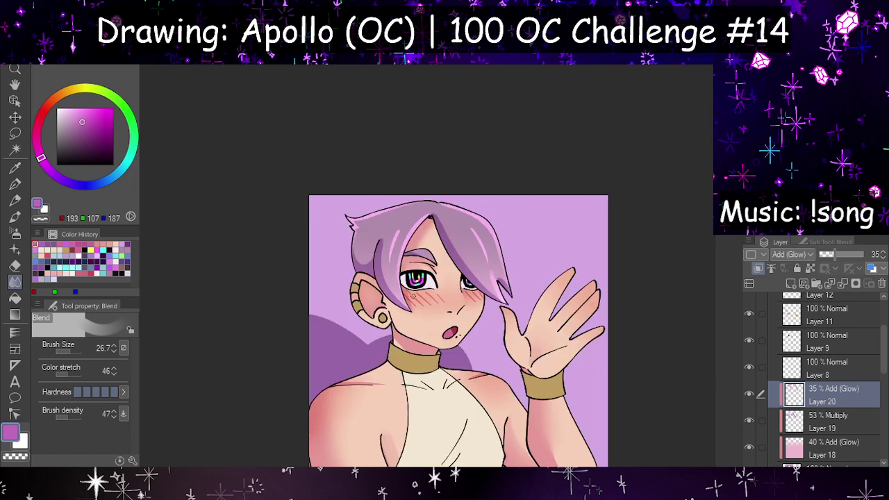
scroll(417, 295, down, 2)
scroll(471, 358, up, 1)
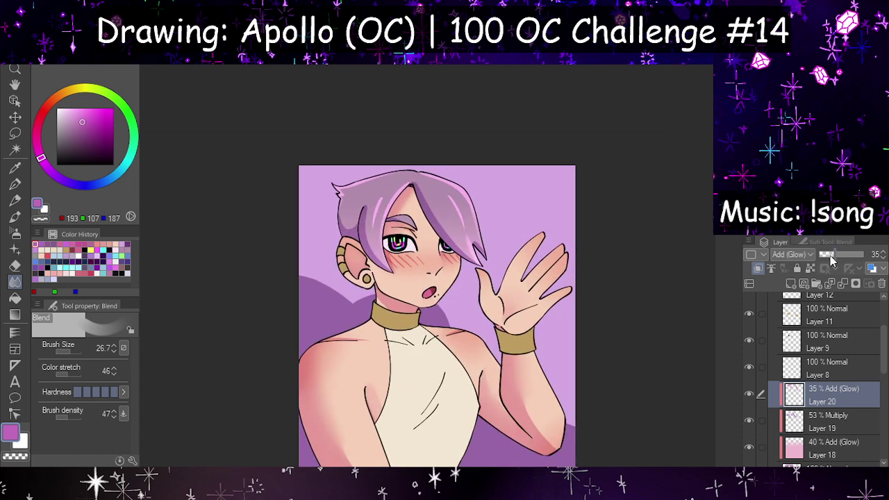
drag(830, 256, 832, 255)
Step: Examine how the softened hair highlights look across the whole illustration
scroll(300, 165, down, 2)
scroll(353, 285, up, 1)
scroll(428, 273, down, 1)
scroll(451, 282, up, 2)
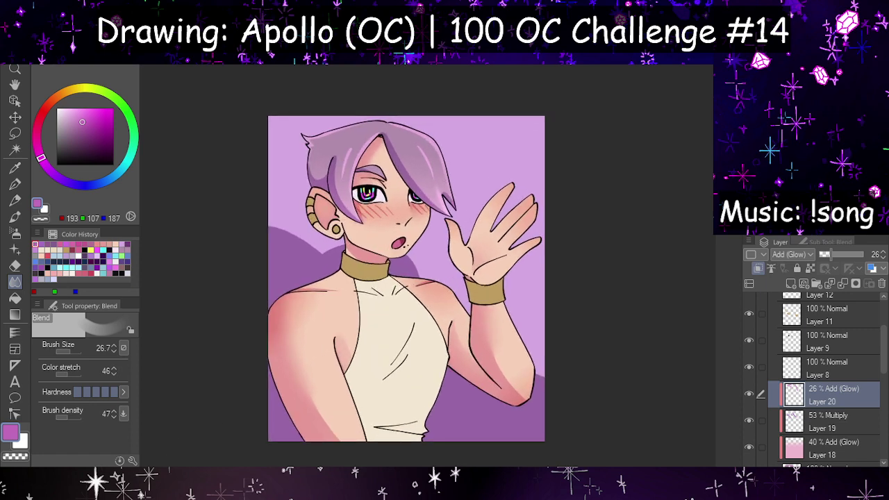
scroll(339, 331, down, 1)
scroll(375, 326, up, 1)
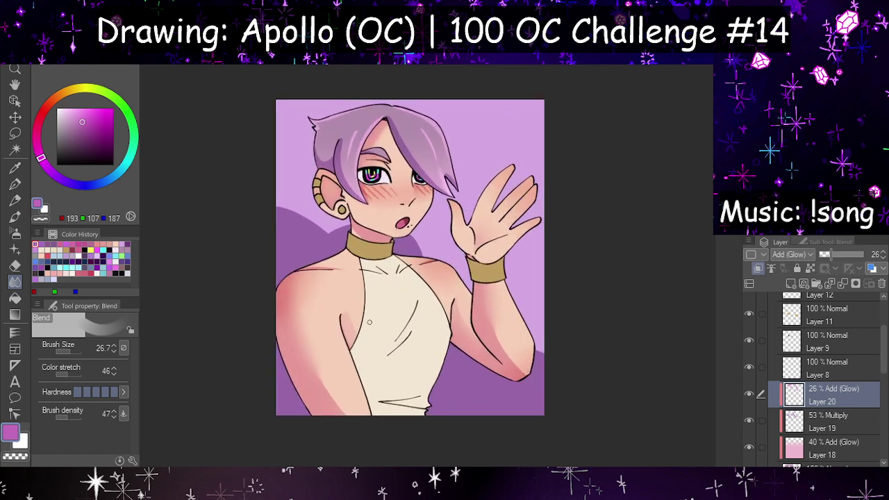
scroll(403, 320, down, 1)
scroll(386, 257, up, 1)
scroll(386, 257, up, 1)
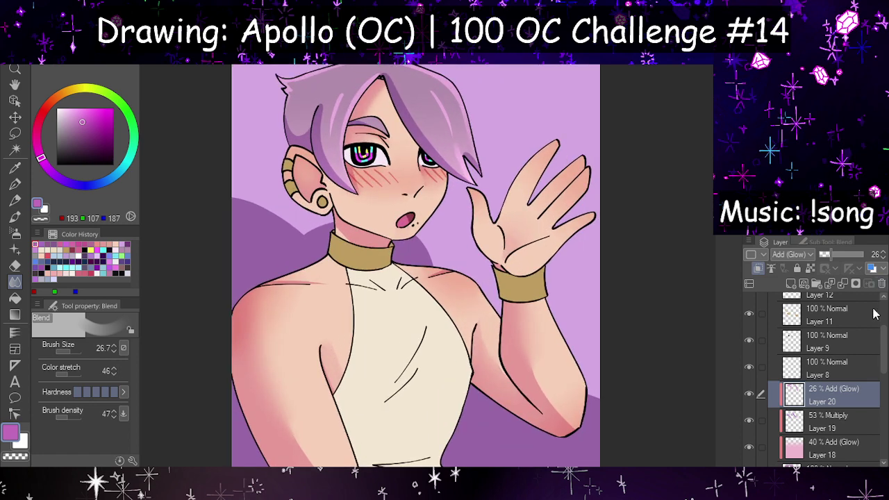
scroll(839, 366, down, 1)
scroll(839, 366, up, 1)
Step: Check the contents of Layer 8 and Layer 9 and merge Layer 9 into the layer below it
click(838, 366)
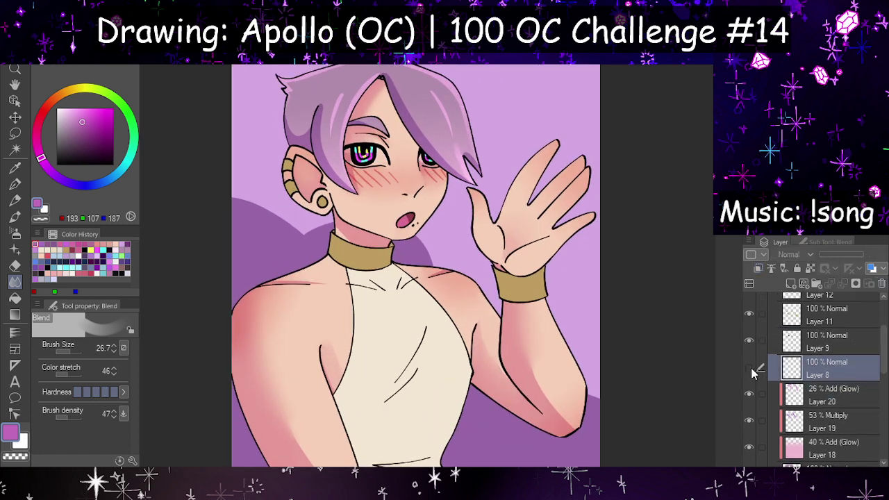
click(832, 348)
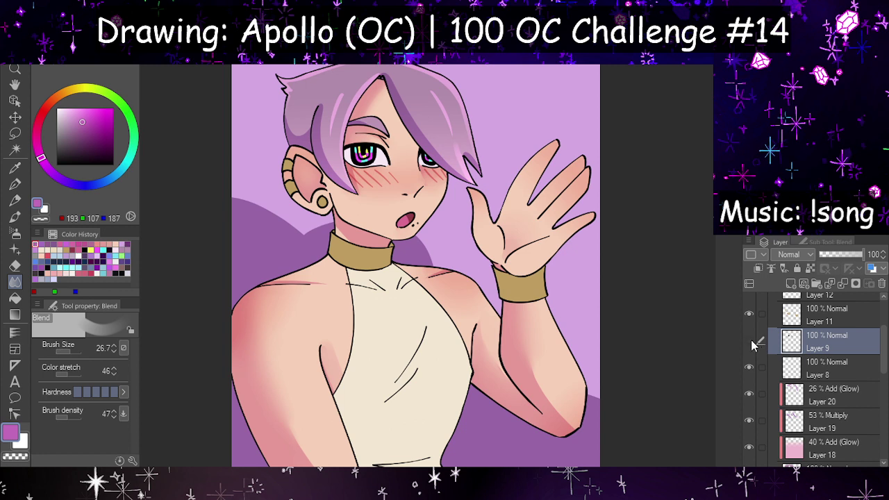
scroll(829, 337, up, 1)
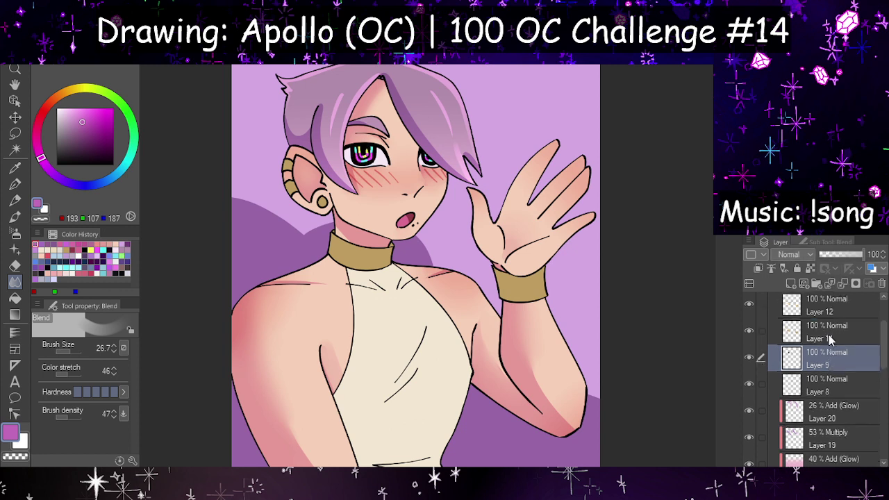
click(842, 284)
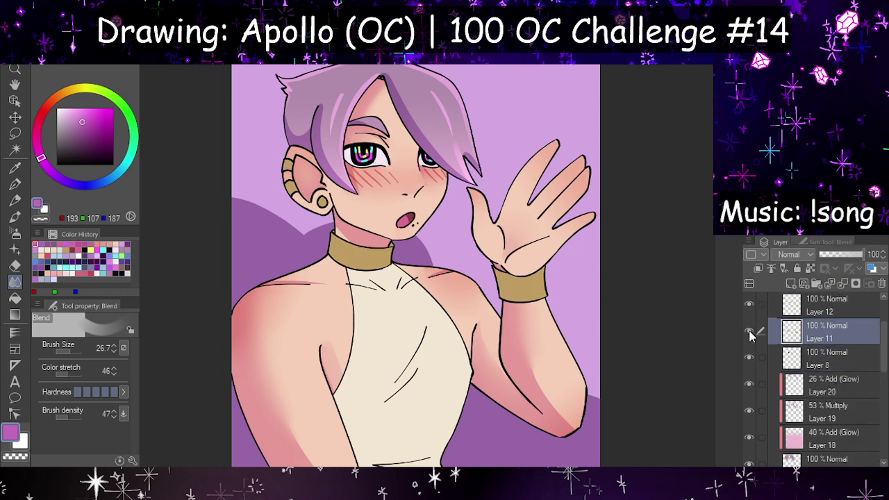
Step: Undo the last layer changes to restore Layer 9 as a separate Multiply layer, and ready the G-pen in dark pink (185, 83, 108)
key(ctrl+z)
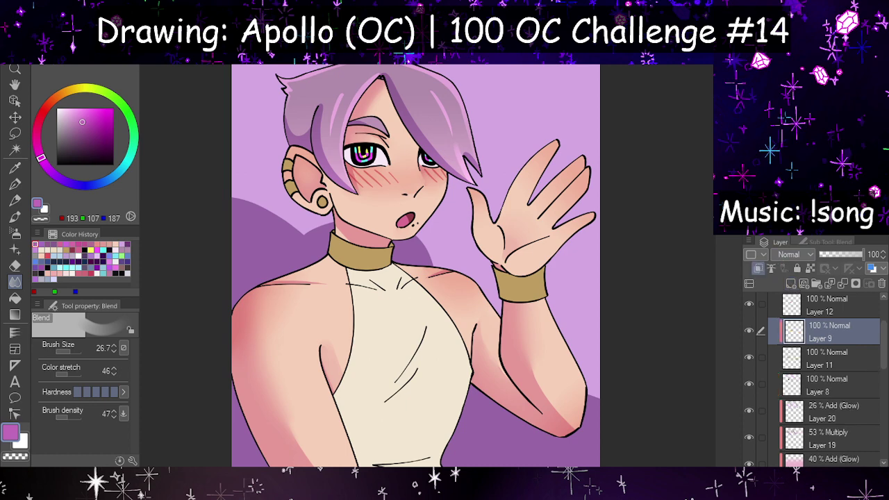
key(ctrl+z)
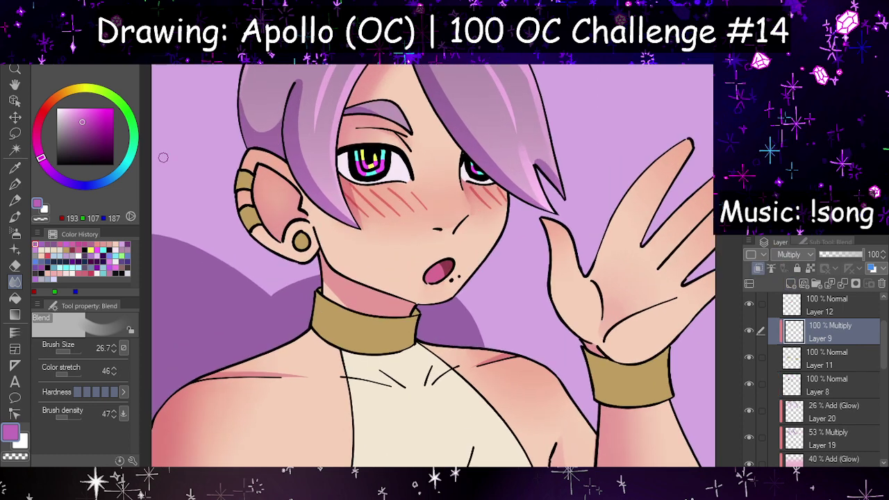
click(38, 123)
click(88, 124)
click(15, 184)
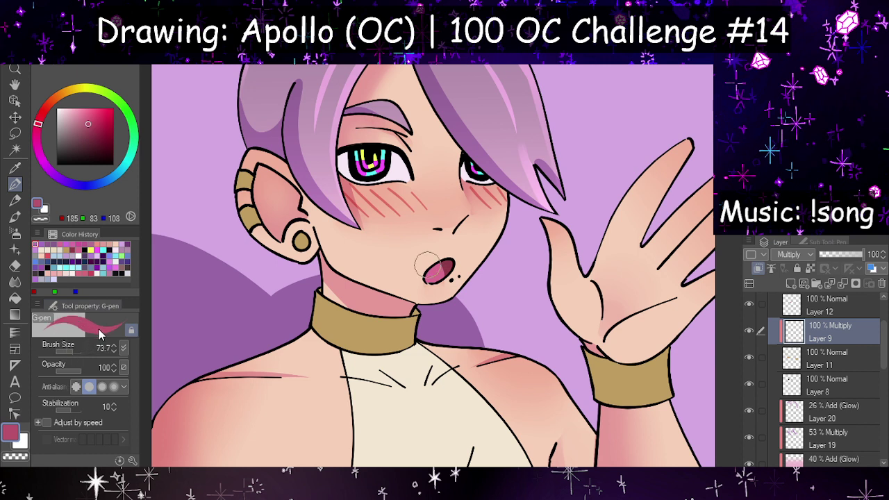
Step: Shade the gold ear cuffs and the ear stud with dark pink on Layer 9, redoing strokes until the shadow is narrow
drag(256, 161, 281, 248)
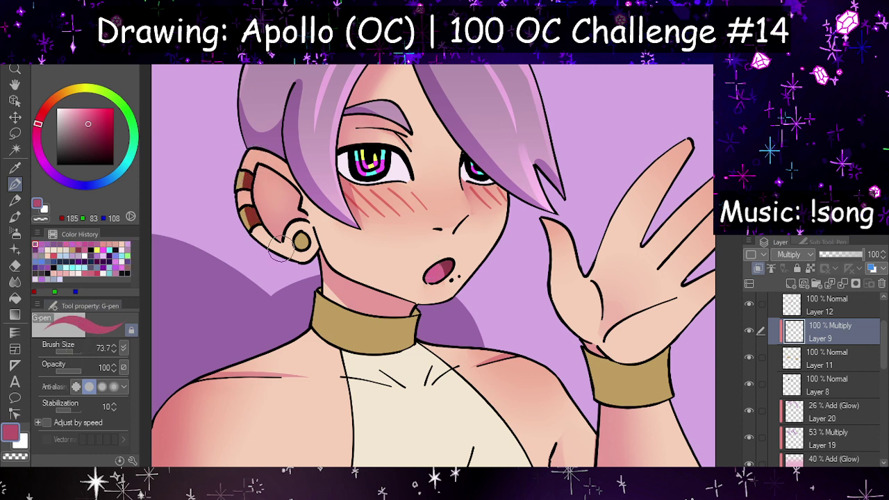
key(ctrl+z)
mouse_move(255, 166)
mouse_down()
mouse_move(249, 191)
mouse_move(280, 232)
mouse_up()
key(ctrl+z)
drag(256, 167, 280, 232)
Step: Shade the gold collar's side below the ear and a thin strip along its lower edge with dark pink
drag(322, 284, 315, 376)
drag(325, 300, 397, 308)
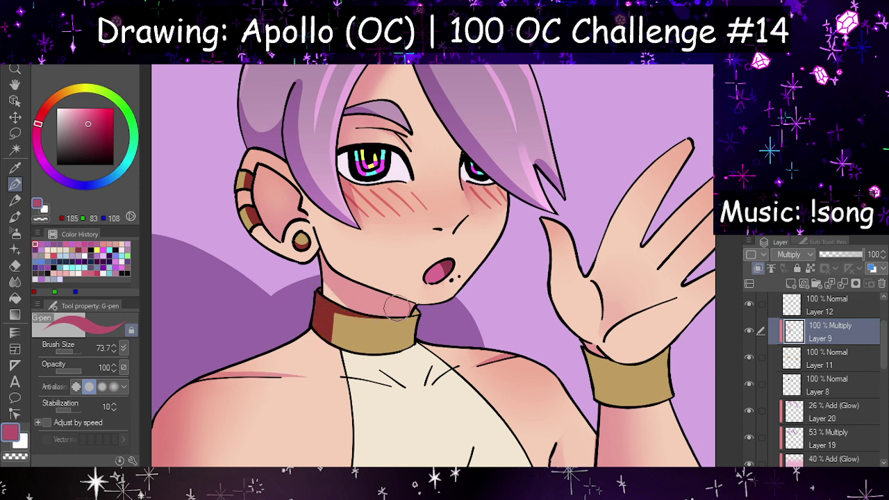
key(ctrl+z)
drag(313, 332, 414, 345)
key(ctrl+z)
drag(312, 332, 403, 348)
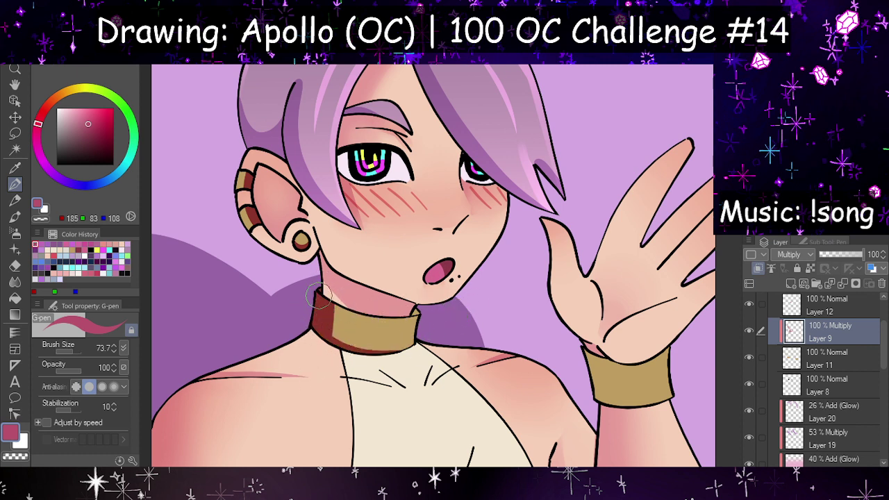
Step: Shade the gold wrist cuff along its inner side, upper rim and lower edge with dark pink
drag(590, 353, 606, 396)
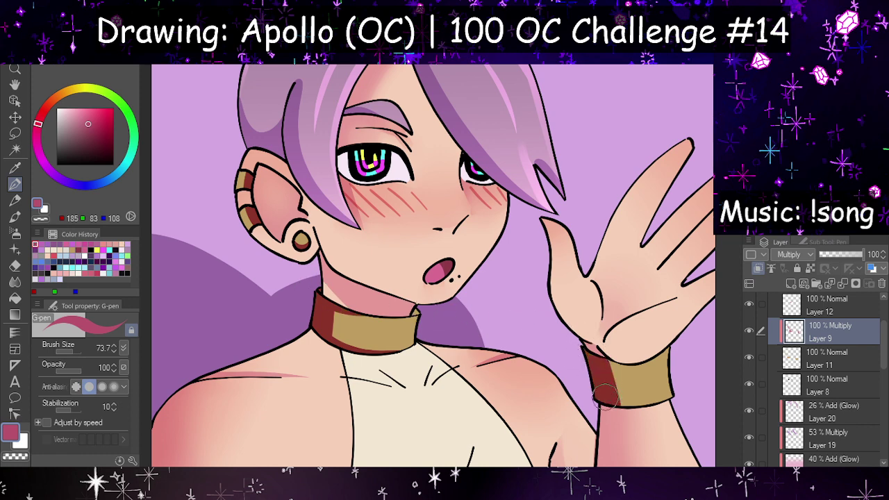
drag(594, 353, 618, 355)
drag(608, 397, 678, 397)
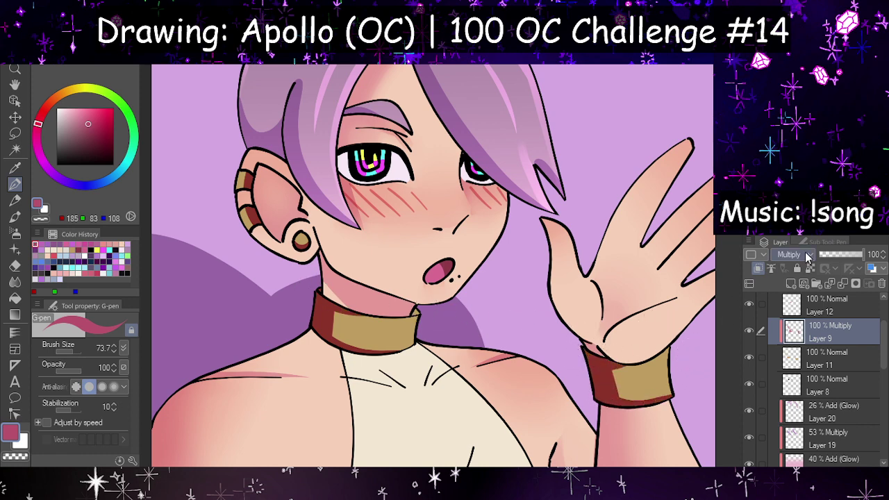
Step: Lower the opacity of the jewelry shadow layer, Layer 9, to 53%
click(824, 242)
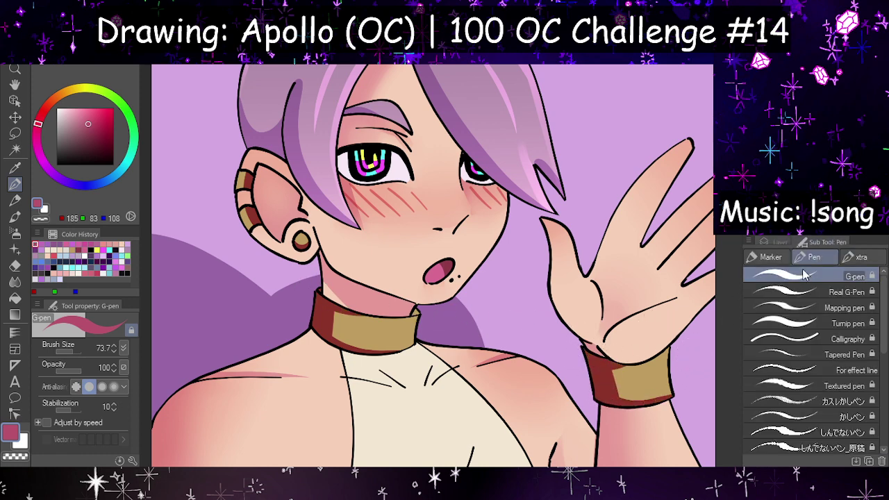
click(777, 242)
click(843, 255)
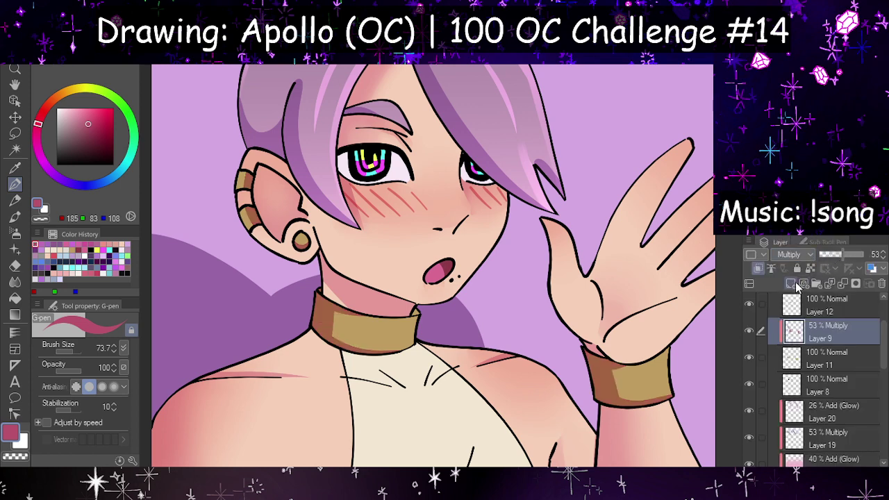
Step: Create a new clipped layer above Layer 9 and set its blending mode to Add (Glow)
click(791, 283)
click(789, 255)
click(694, 143)
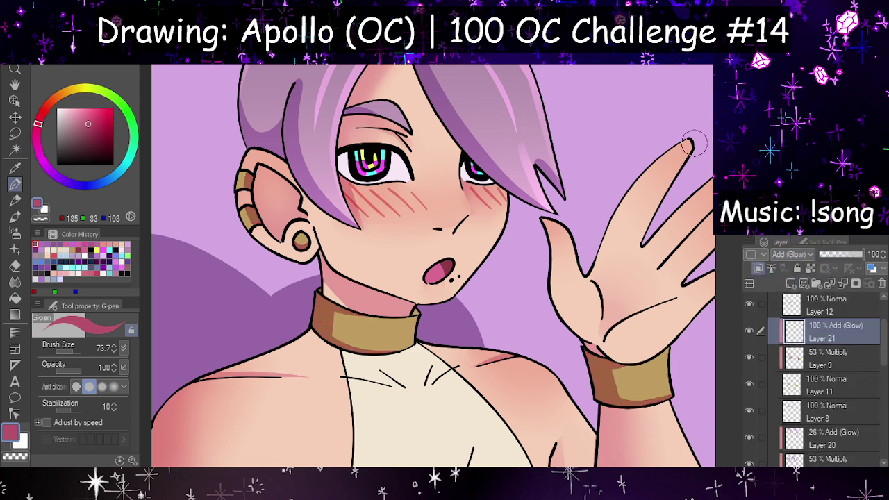
Step: Paint pale yellow (255, 237, 158) highlights on the ear cuffs and on the lit ends of the collar and wrist cuff
click(76, 89)
click(78, 111)
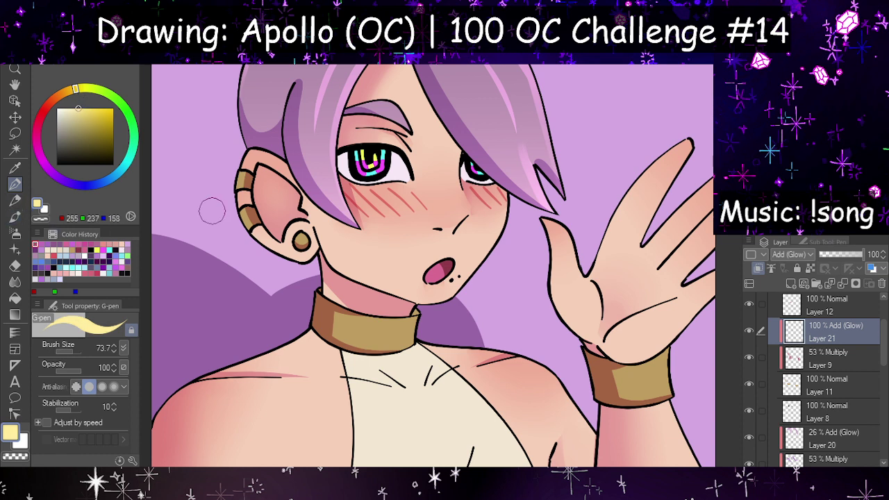
mouse_move(241, 174)
mouse_down()
mouse_move(232, 198)
mouse_move(252, 194)
mouse_move(238, 215)
mouse_move(236, 203)
mouse_move(248, 231)
mouse_up()
drag(410, 313, 403, 345)
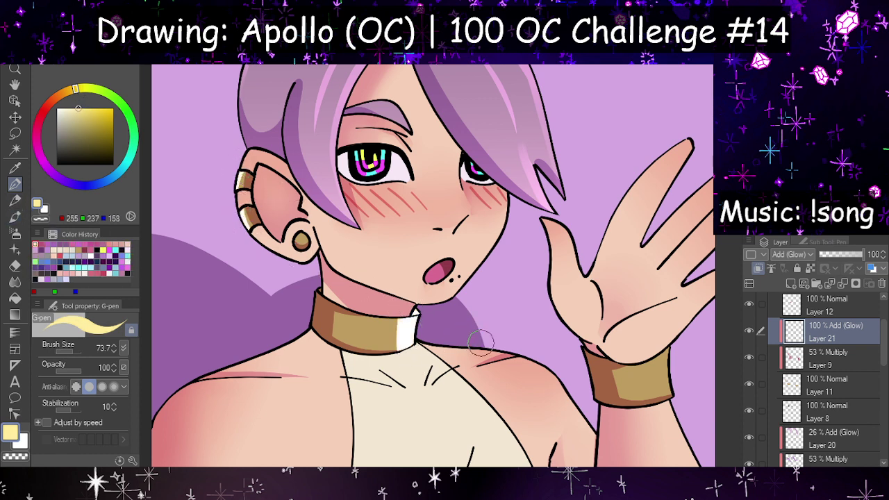
drag(657, 351, 666, 399)
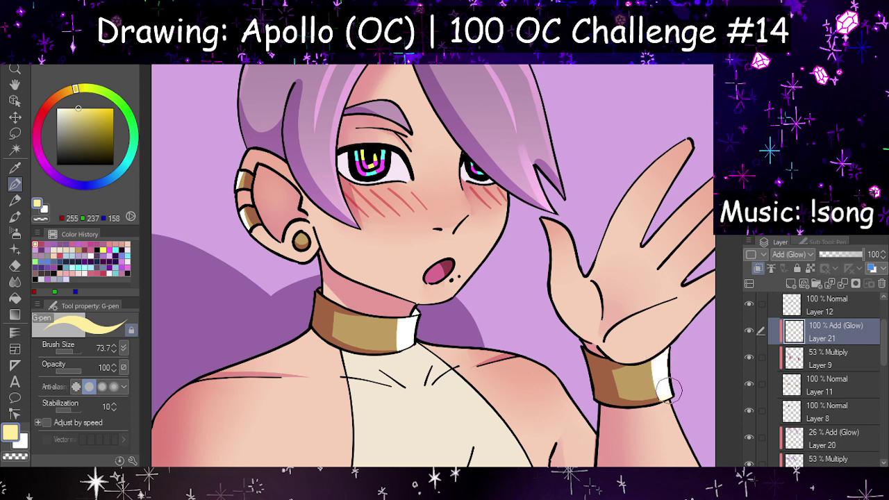
Step: Extend the highlights along the edges of the collar and wrist cuff, flipping the view to reach them
key(h)
drag(450, 321, 503, 291)
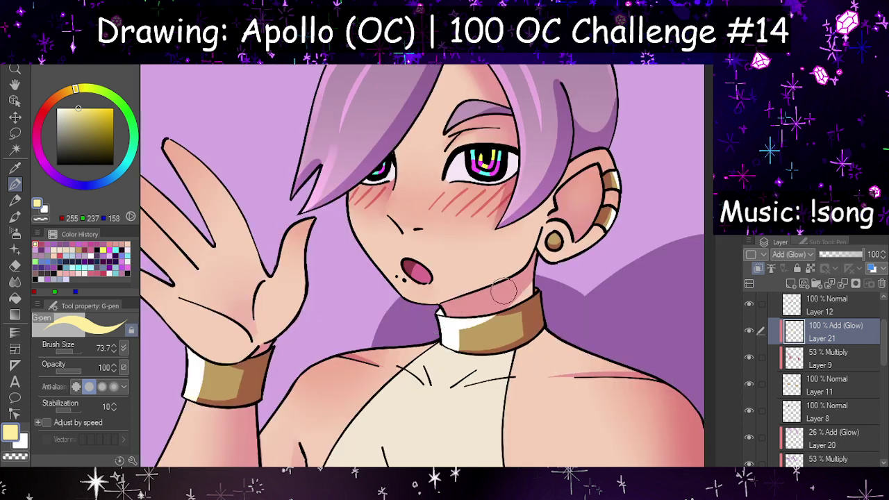
key(ctrl+z)
drag(442, 321, 502, 291)
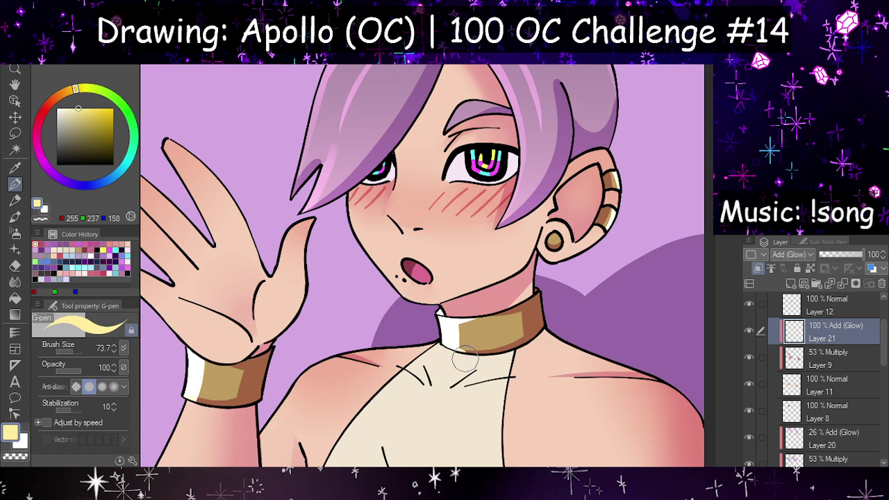
key(h)
key(h)
drag(181, 390, 254, 408)
drag(188, 356, 274, 329)
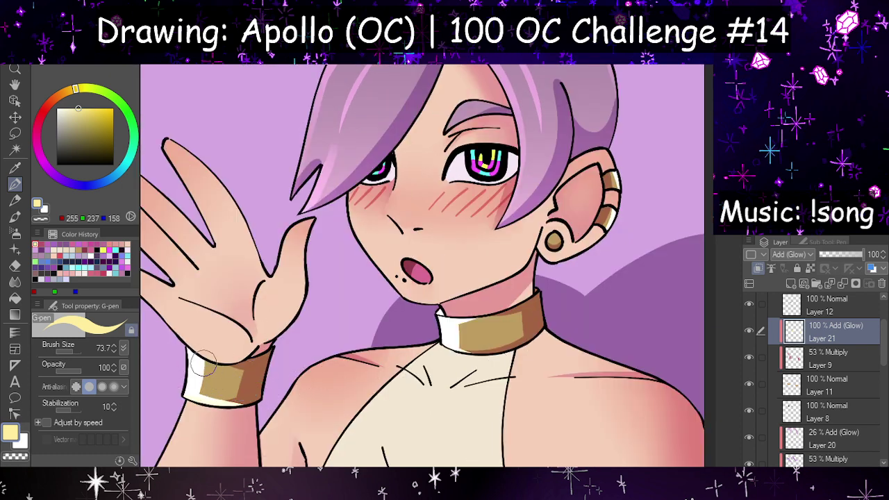
key(h)
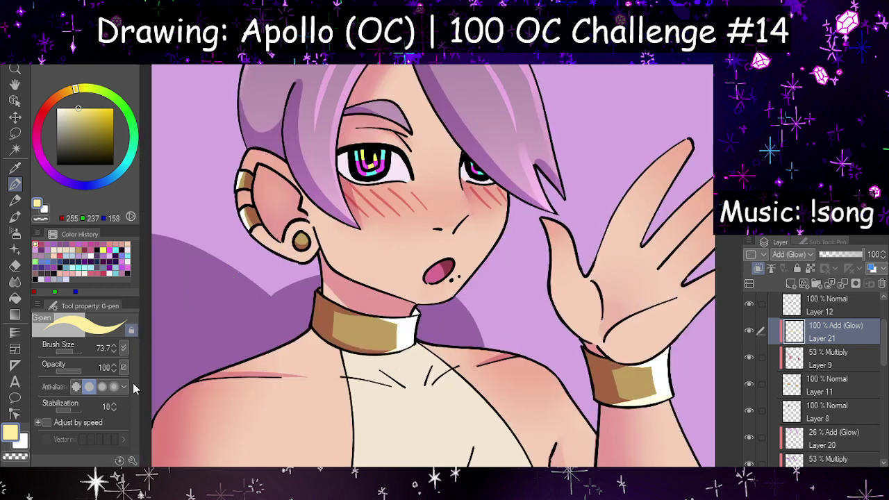
Step: Add small highlights to the ear cuffs and stud with brush size 20.7, and lower the Add (Glow) layer's opacity to 28%
drag(70, 348, 66, 348)
drag(250, 224, 262, 222)
drag(294, 240, 309, 238)
click(832, 255)
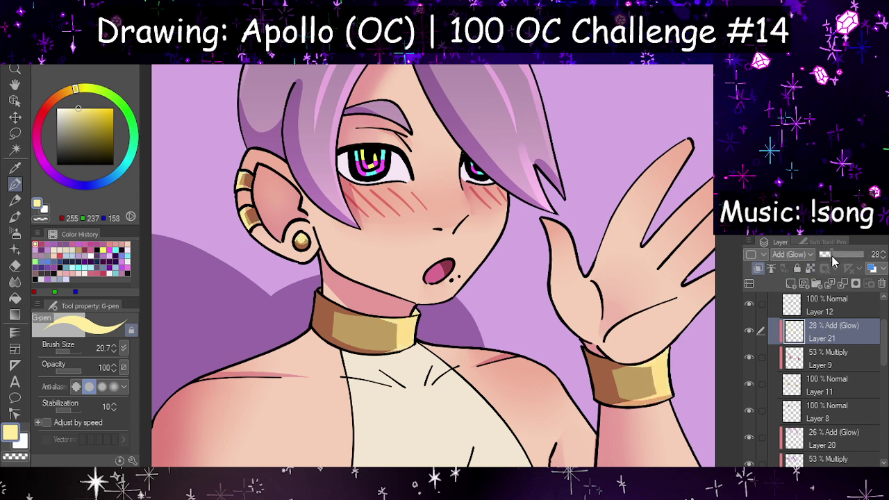
Step: Add thin highlight lines across the collar and along the shaded sides of the collar and wrist cuff
scroll(594, 240, down, 4)
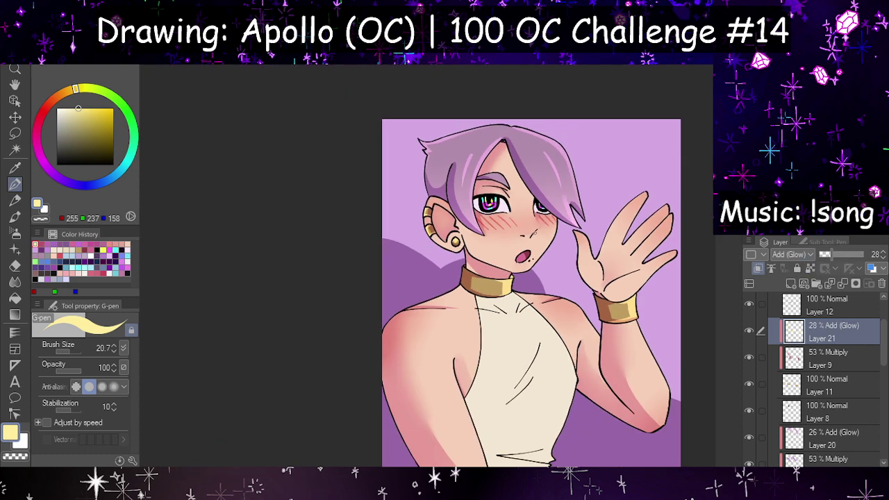
scroll(611, 268, up, 3)
key(h)
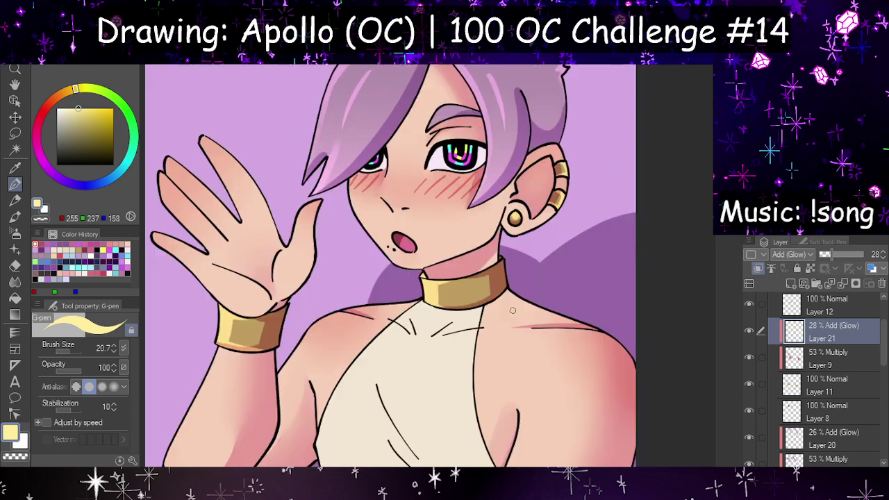
drag(451, 279, 459, 312)
drag(465, 272, 472, 305)
key(h)
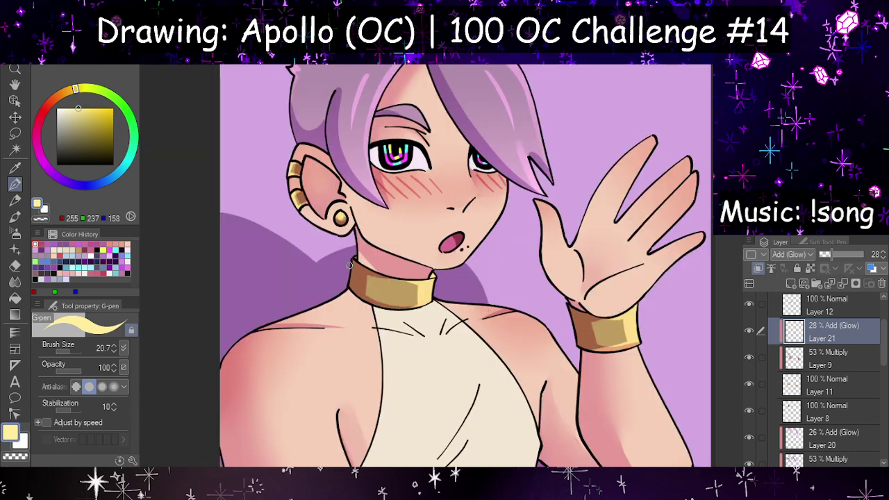
drag(351, 258, 350, 295)
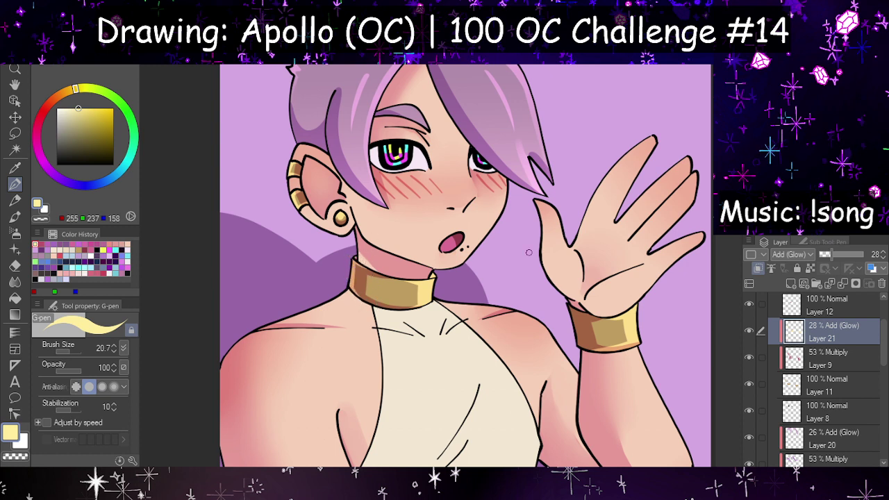
drag(571, 312, 580, 337)
scroll(391, 273, down, 5)
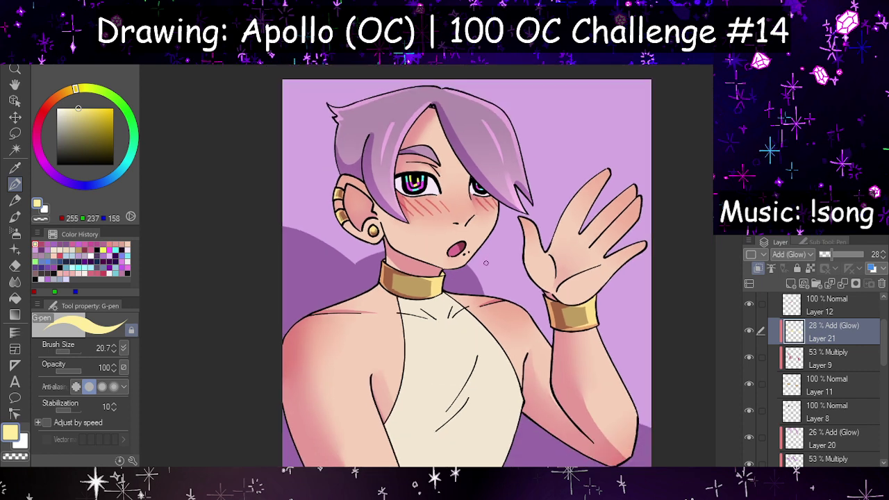
Step: Compare the jewelry with its shadow and highlight layers toggled, and lower the highlight layer's opacity to 21%
scroll(540, 274, up, 1)
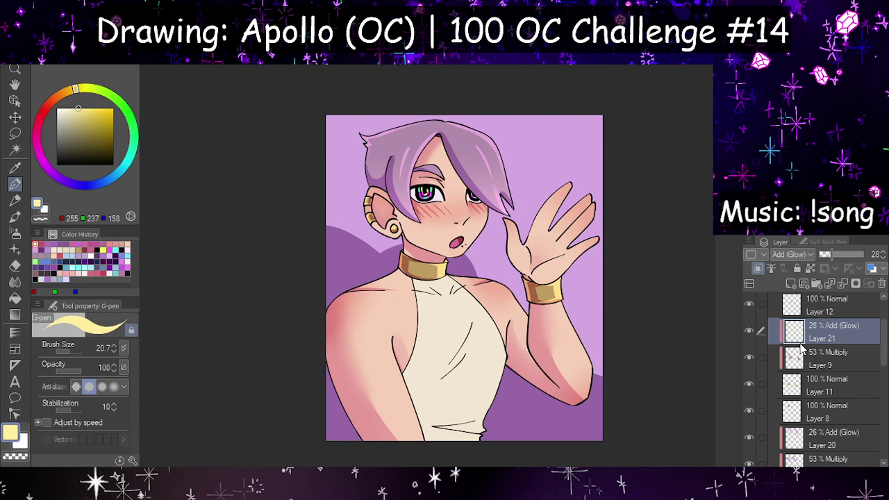
click(748, 357)
click(750, 332)
click(751, 332)
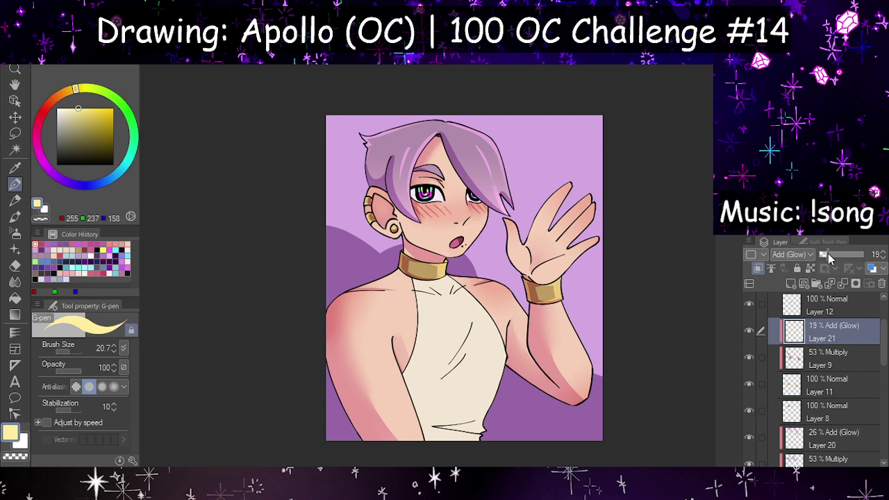
mouse_move(828, 254)
mouse_down()
mouse_move(854, 255)
mouse_move(830, 253)
mouse_up()
Step: Lock the highlight layer's transparent pixels and recolor the highlights paler yellow (255, 243, 190) with brush size 2000
click(810, 268)
click(71, 109)
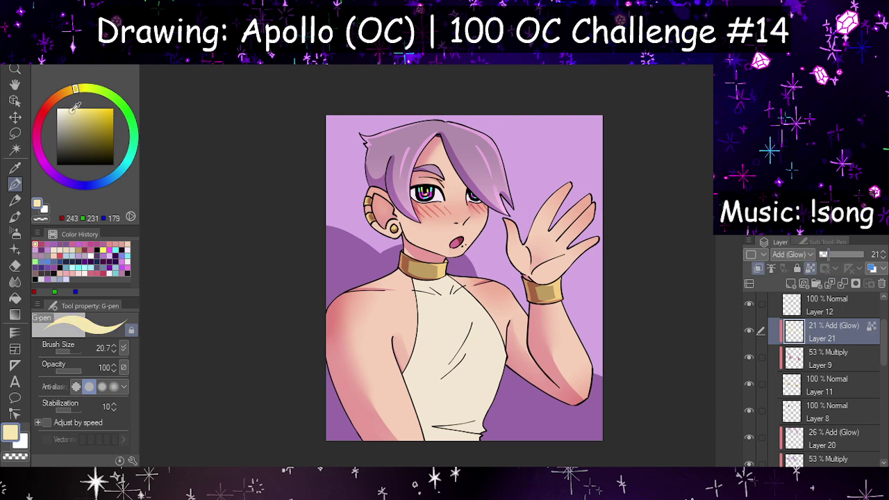
drag(76, 351, 84, 352)
drag(428, 294, 532, 255)
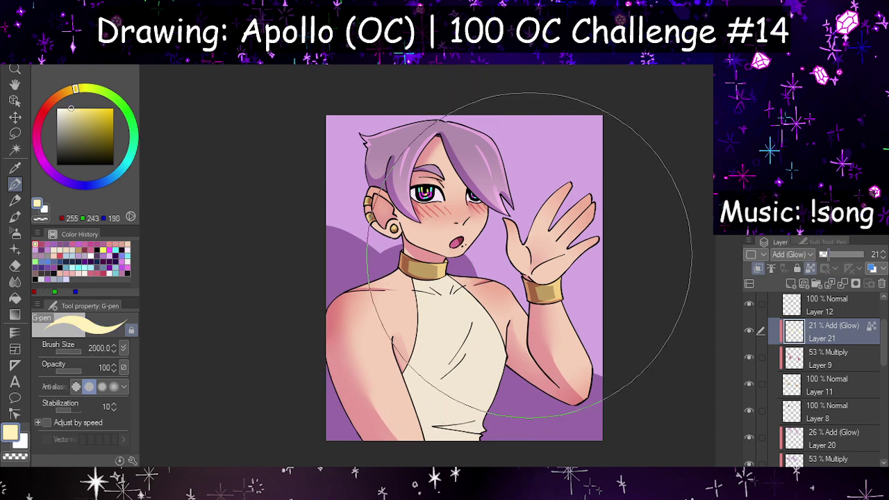
Step: Recolor the jewelry highlights to cream (255, 247, 214) and readjust the layer's opacity to 21%
click(842, 253)
drag(842, 252, 830, 253)
drag(69, 105, 66, 108)
drag(526, 241, 579, 255)
scroll(425, 226, down, 3)
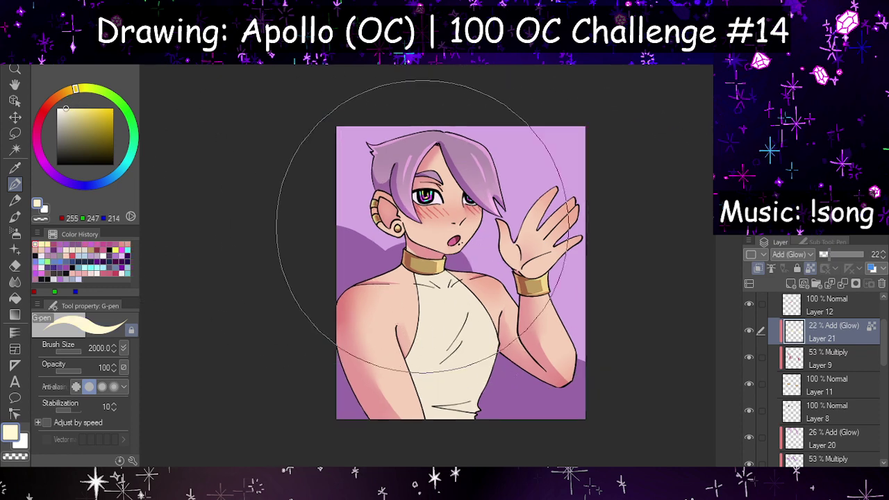
scroll(621, 259, up, 2)
drag(833, 254, 829, 256)
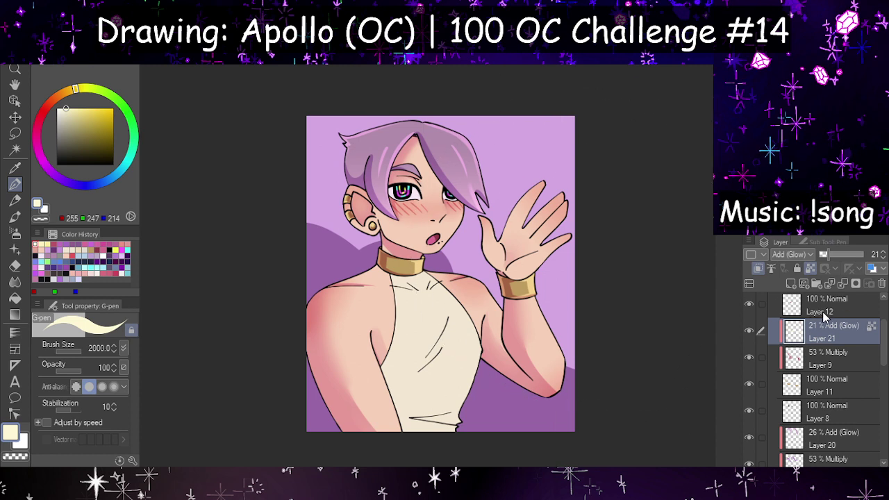
Step: Create a new clipped layer above Layer 11 and set its blending mode to Add (Glow)
click(820, 376)
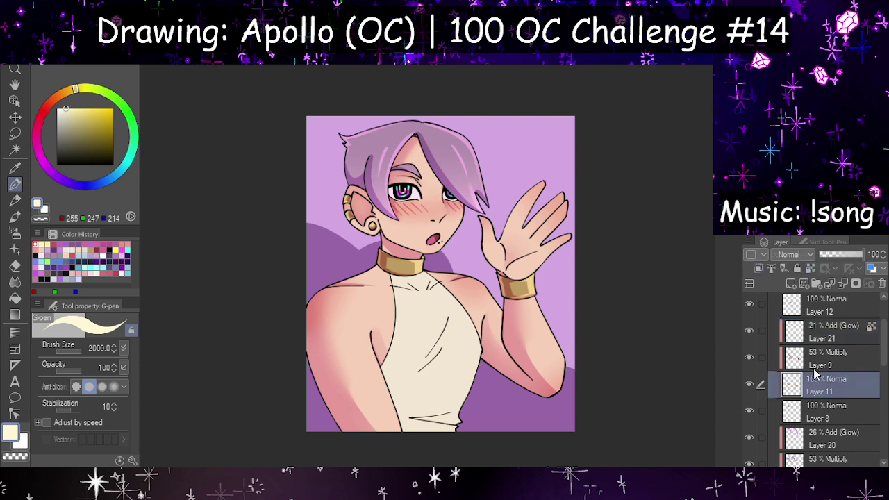
click(793, 285)
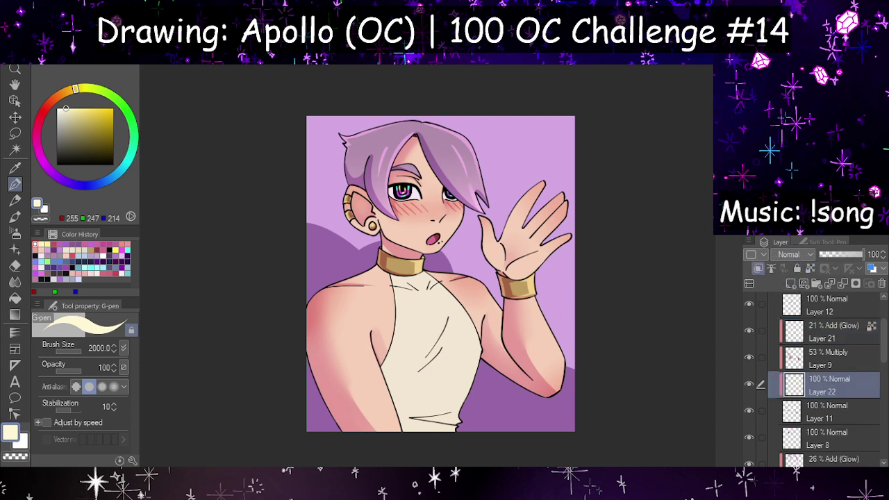
click(795, 397)
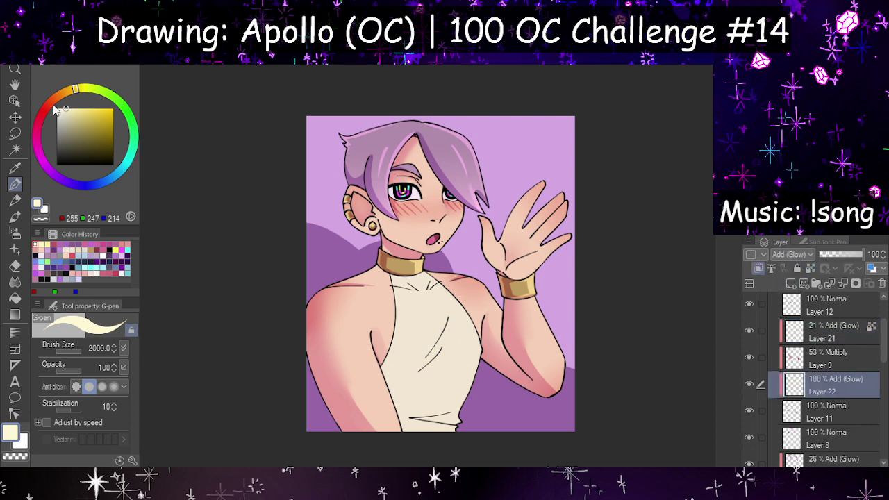
Step: Lasso around the wrist bracelet, add a cream foreground-to-transparent gradient glow, and set Layer 22's opacity to 41%
click(15, 133)
mouse_move(497, 229)
mouse_down()
mouse_move(476, 291)
mouse_move(567, 271)
mouse_move(499, 231)
mouse_up()
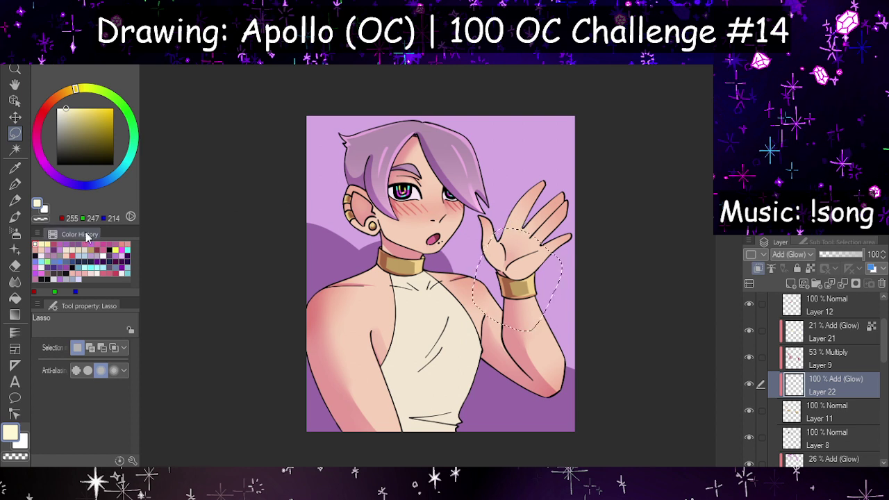
click(20, 314)
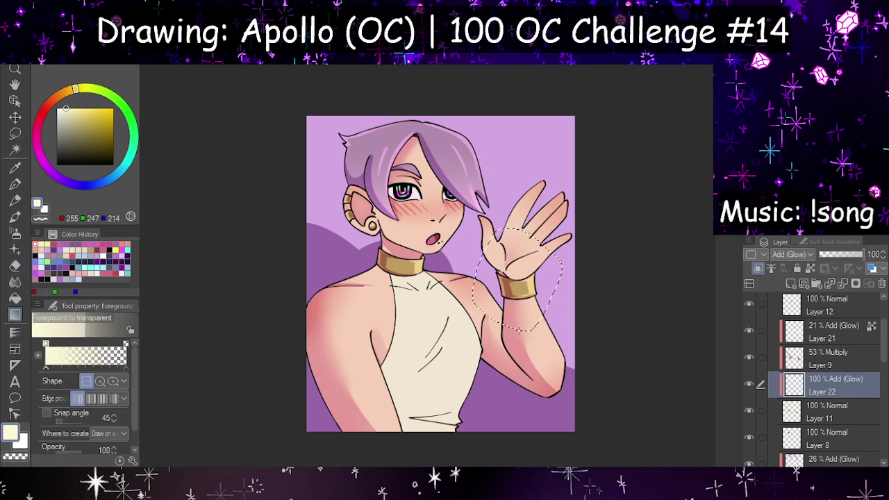
drag(520, 325, 519, 264)
key(ctrl+z)
key(ctrl+z)
drag(527, 310, 521, 276)
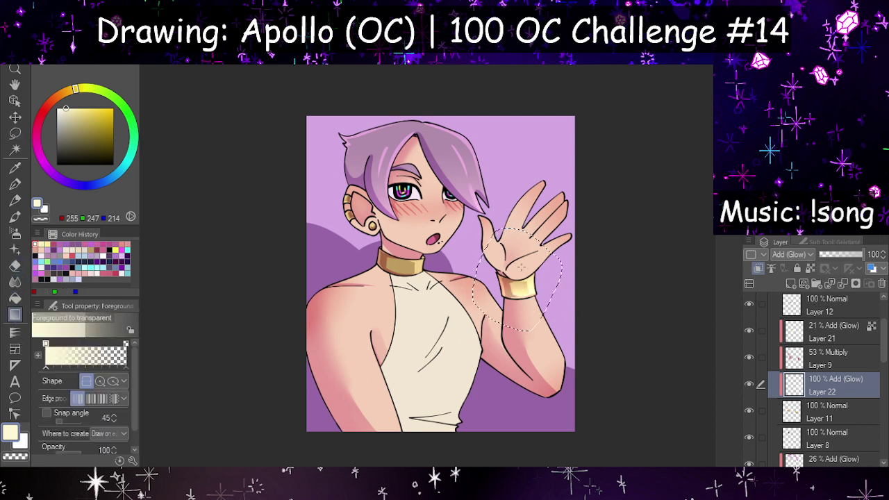
click(838, 255)
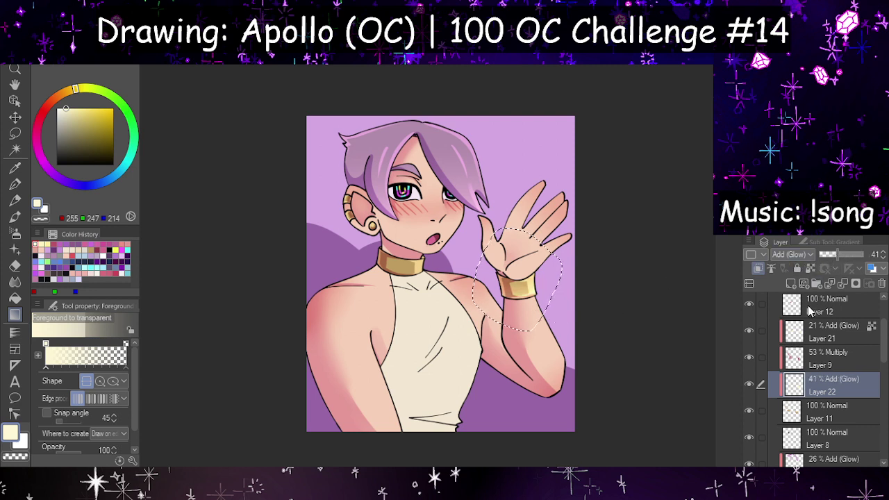
Step: Lasso around the gold choker, try a cream gradient glow from its lower edge, and lower the glow layer's opacity to 24%
click(15, 132)
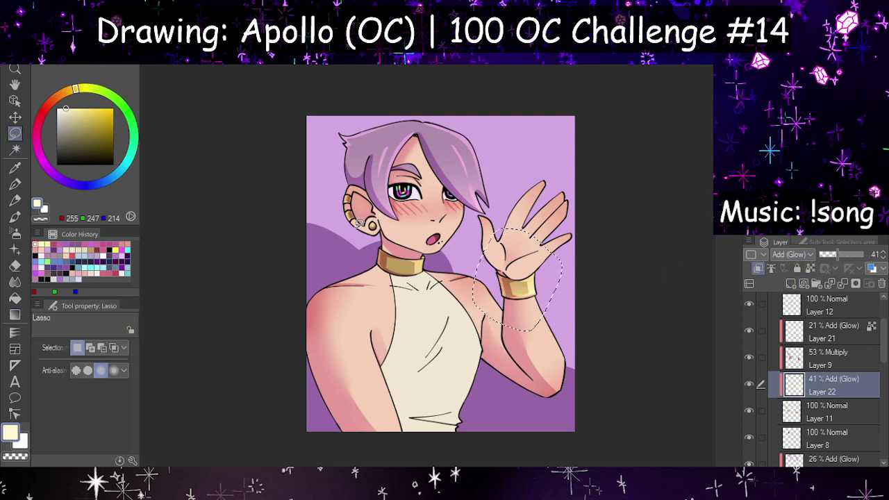
drag(392, 235, 376, 240)
click(14, 314)
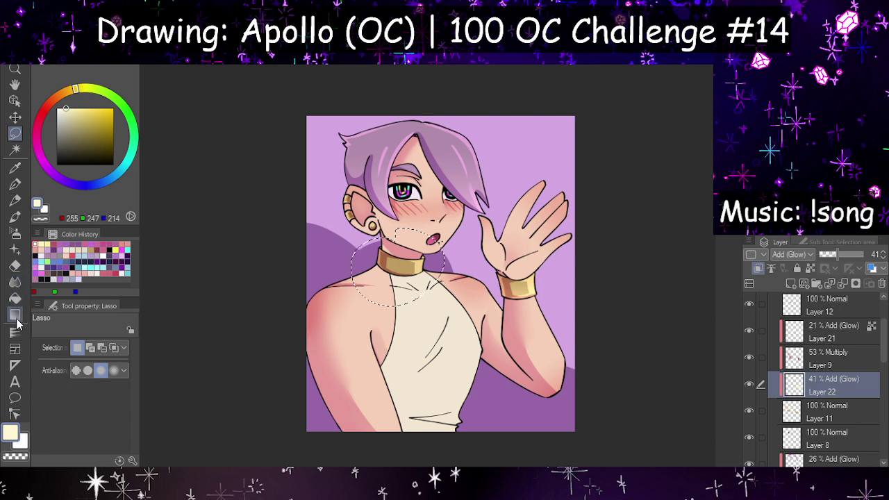
drag(383, 282, 396, 251)
key(ctrl+z)
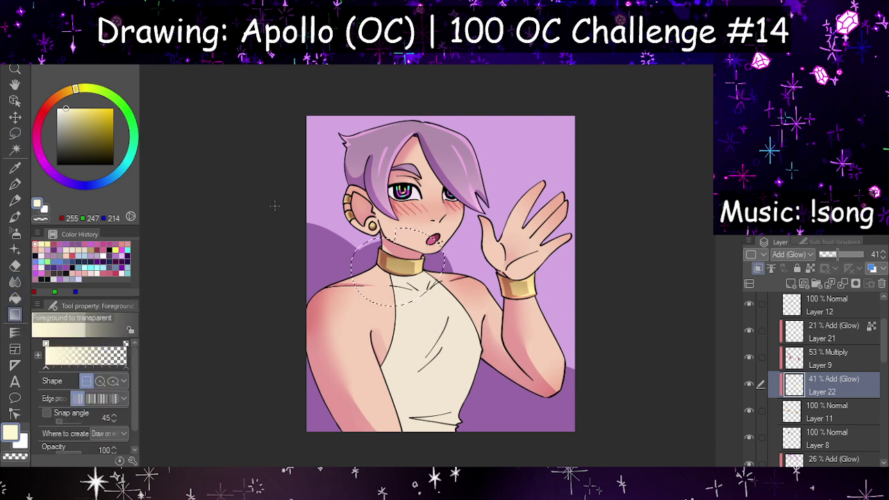
drag(836, 253, 830, 256)
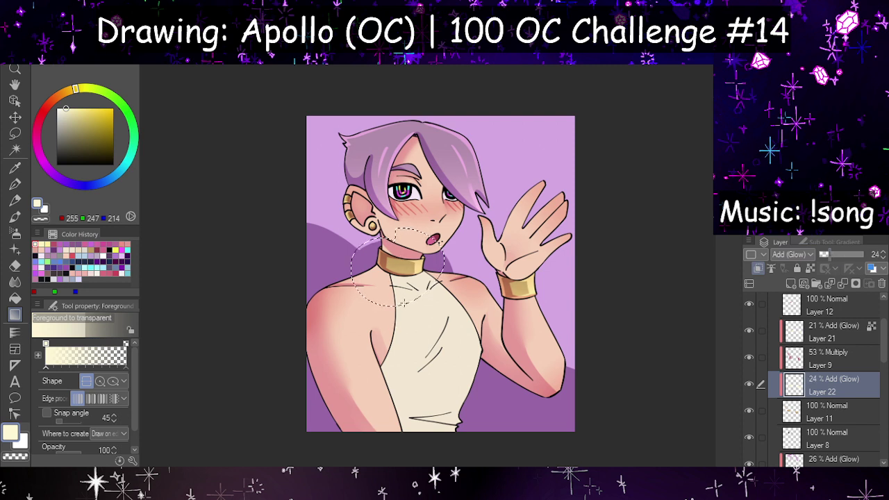
Step: Lasso around the ear jewelry and give it the same cream gradient glow
click(15, 133)
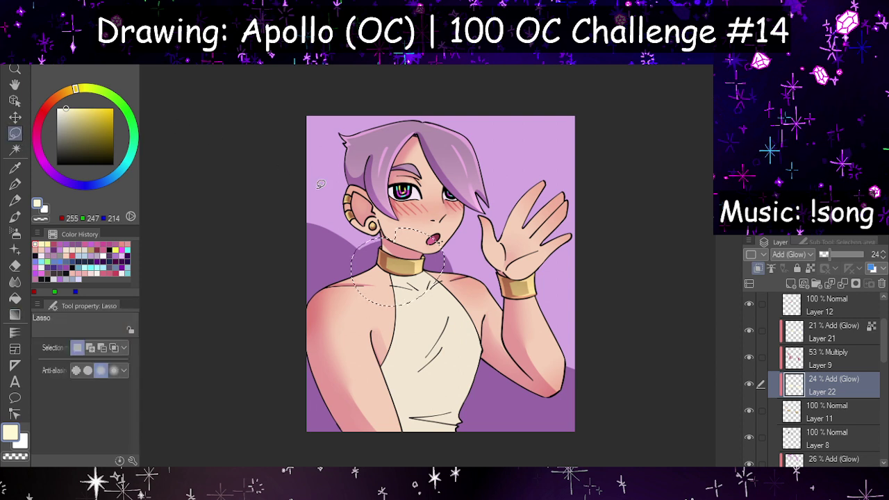
mouse_move(359, 175)
mouse_down()
mouse_move(381, 234)
mouse_move(393, 201)
mouse_up()
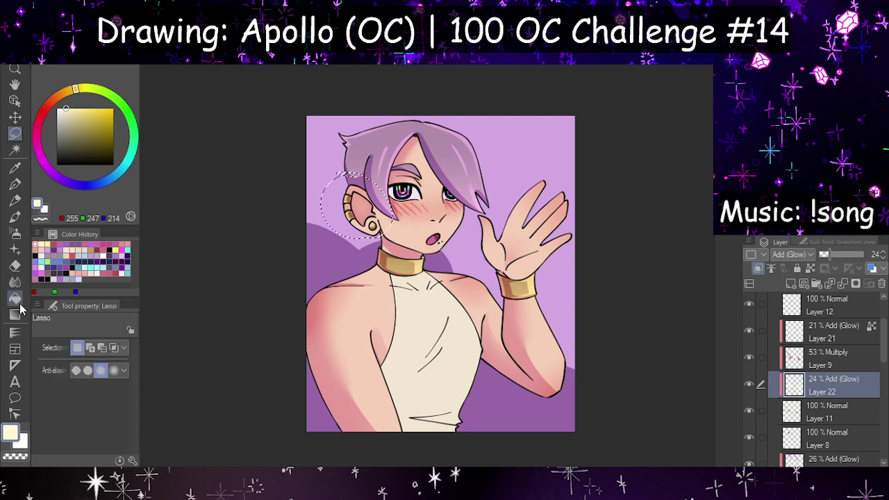
key(g)
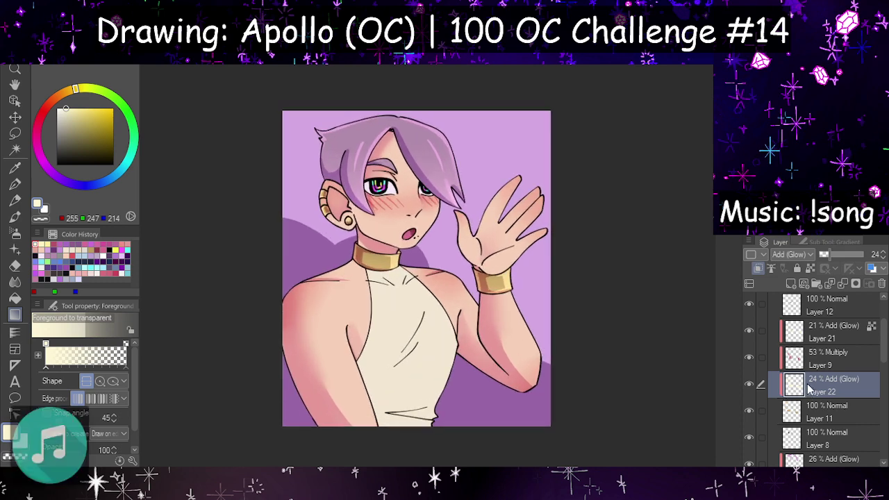
Step: Create a new layer clipped to the shirt's Layer 13 and set its blending mode to Multiply
scroll(804, 352, up, 2)
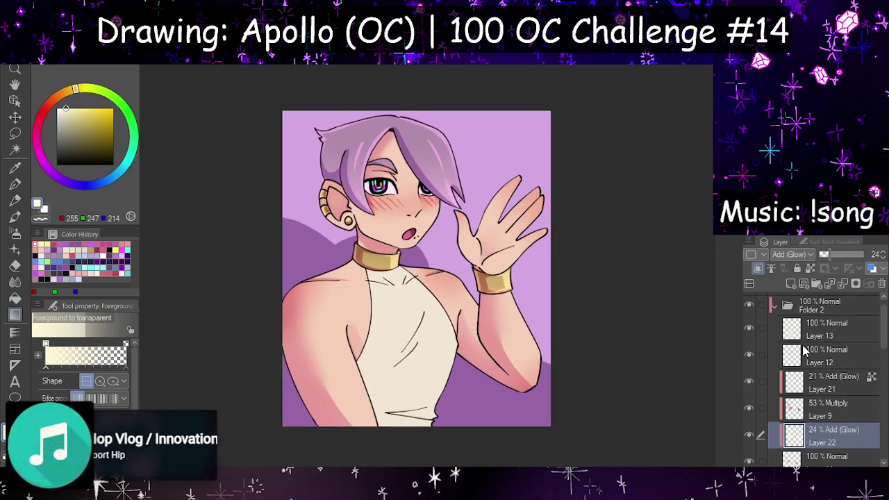
click(804, 352)
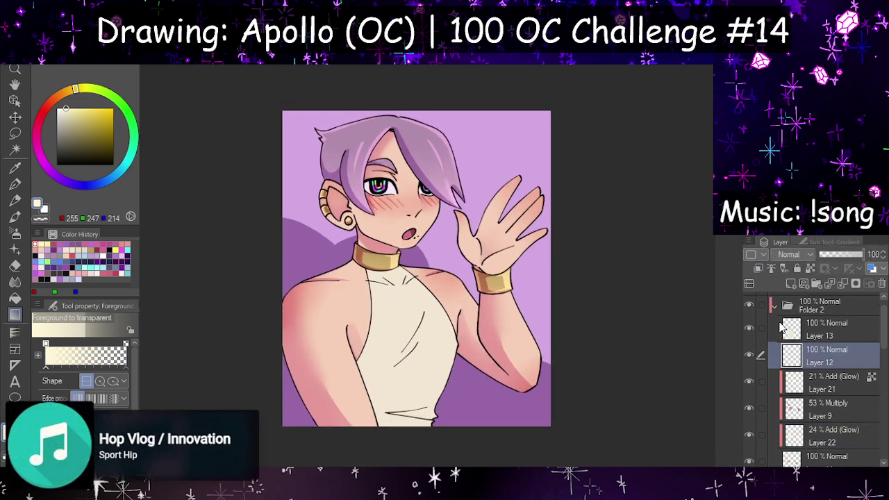
click(783, 329)
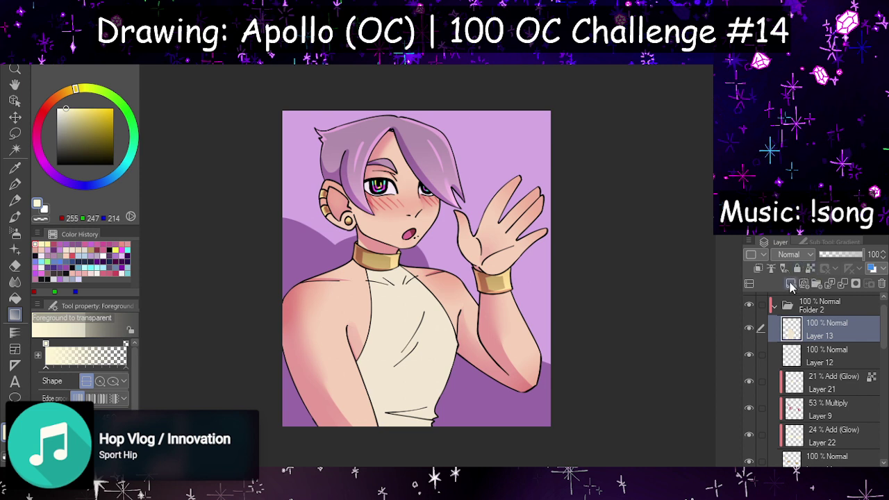
click(790, 286)
click(758, 268)
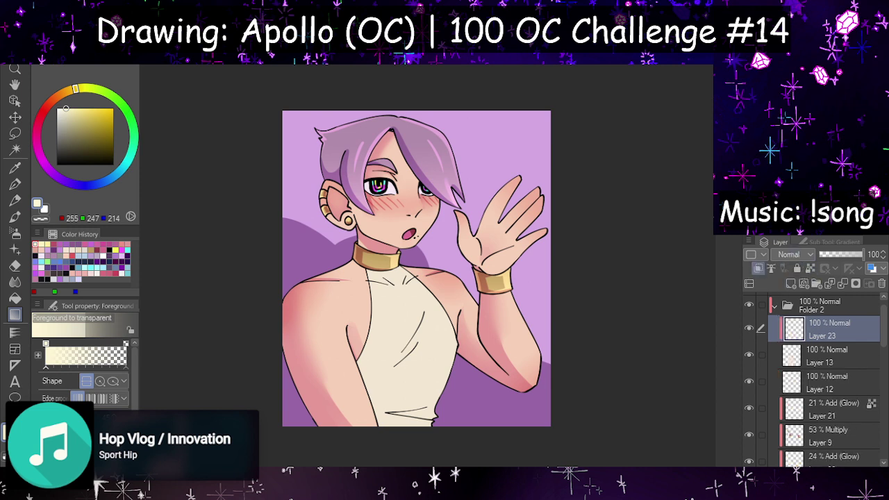
click(792, 286)
Step: Sample the gold tone (197, 163, 101) from the choker as the drawing color
scroll(489, 291, up, 1)
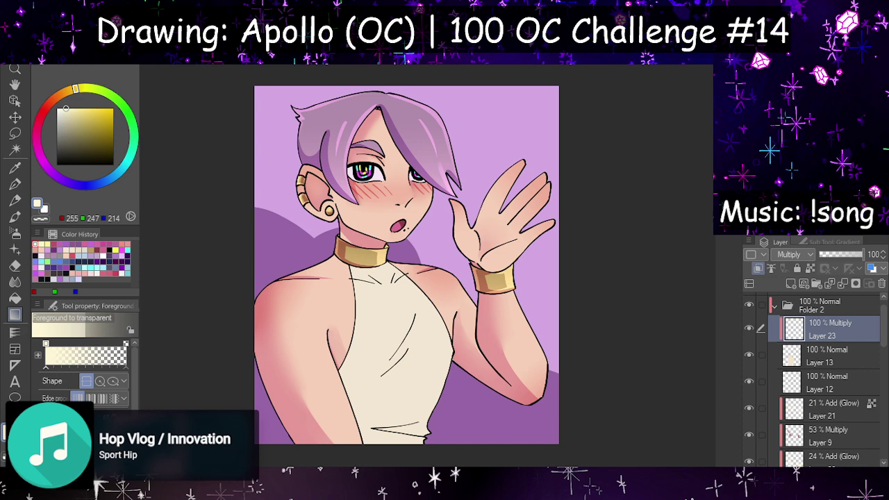
scroll(339, 402, up, 2)
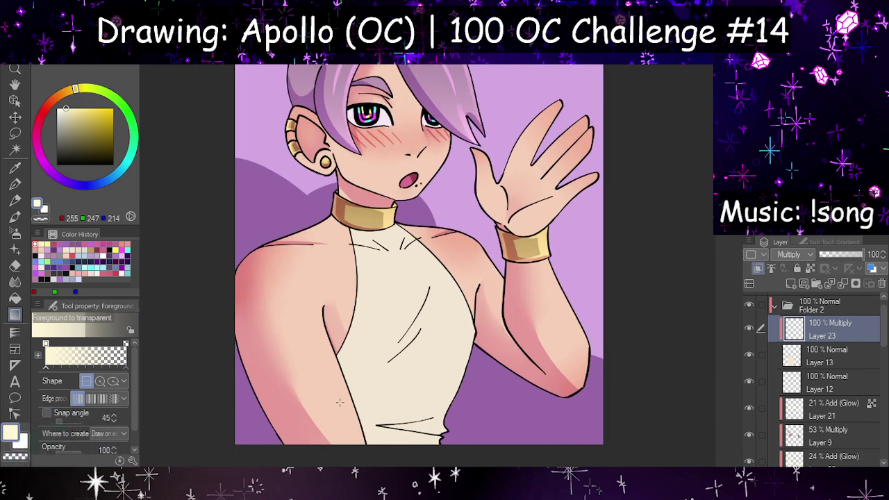
click(37, 143)
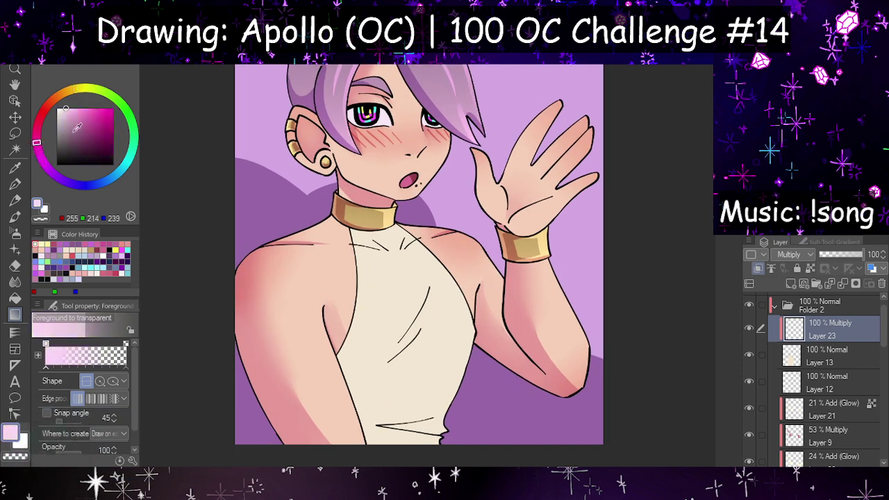
click(16, 167)
click(360, 212)
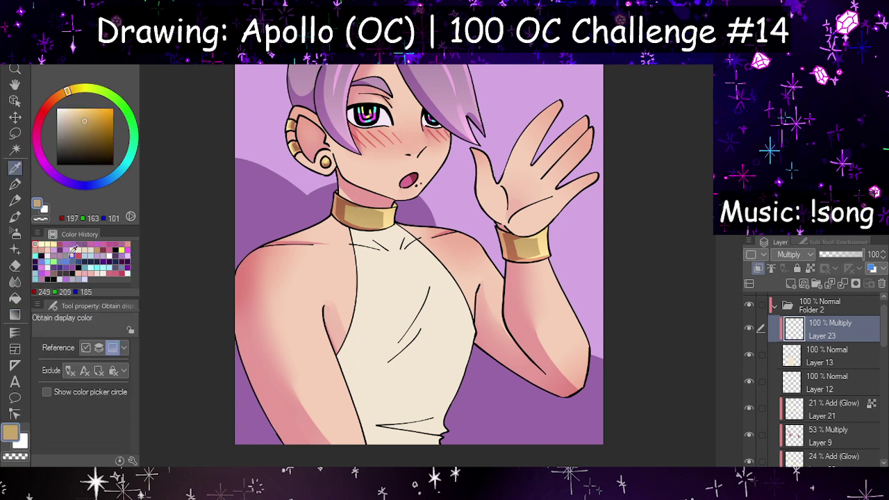
Step: Shade the shirt with a gold gradient fading upward from below its bottom edge, and set the layer's opacity to 29%
click(15, 314)
drag(404, 451, 392, 278)
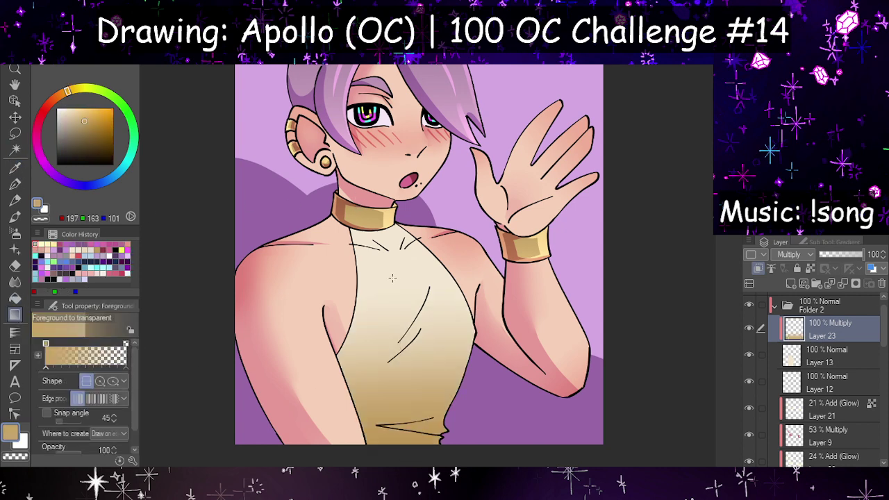
scroll(561, 146, down, 5)
key(ctrl+z)
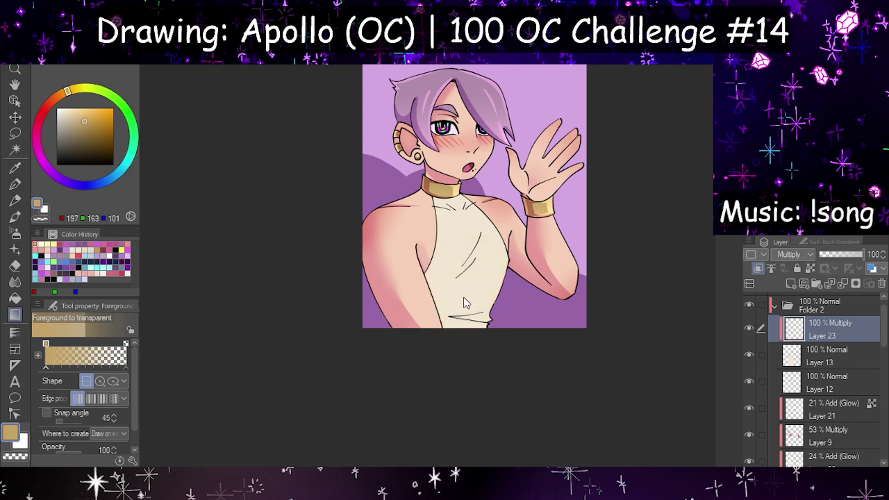
drag(474, 367, 462, 215)
drag(833, 256, 828, 255)
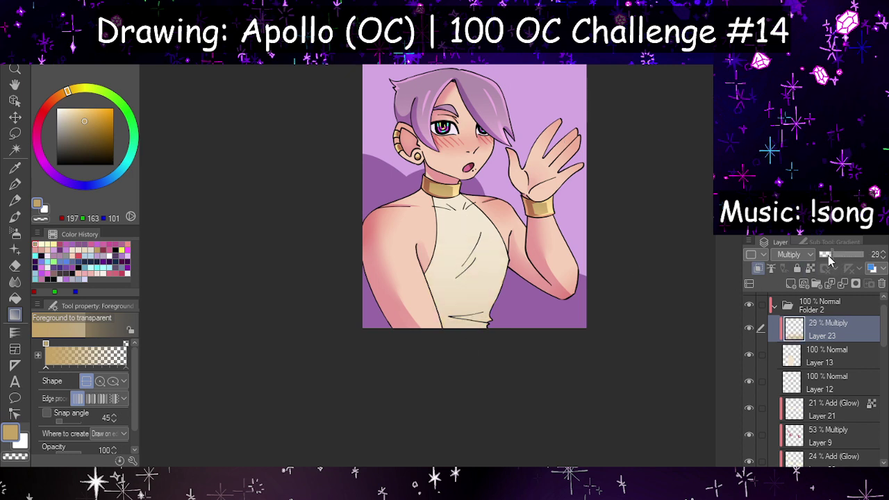
Step: Add another clipped Multiply layer above the gradient and set up the G-pen with dark pink (185, 83, 108) at brush size 34.4
click(791, 284)
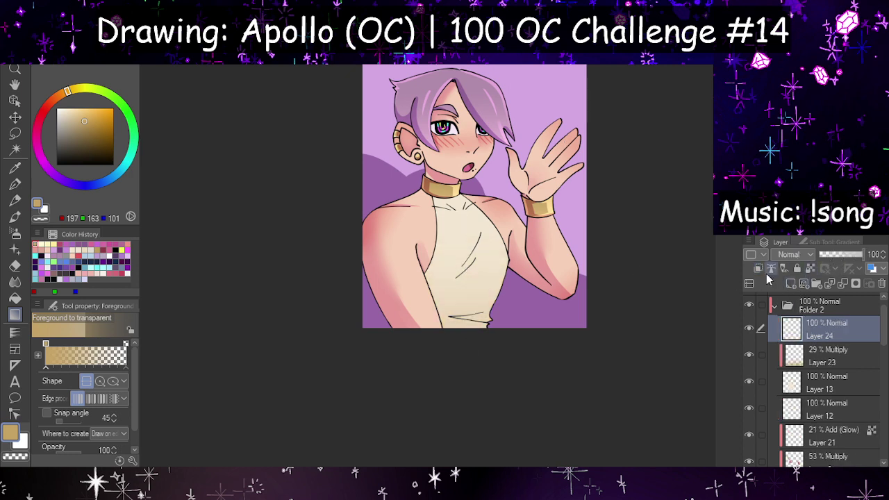
click(793, 284)
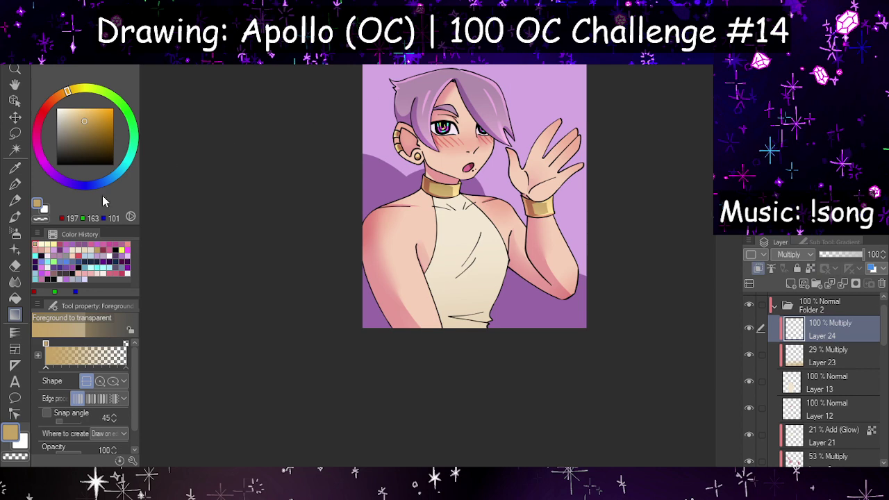
click(60, 244)
click(17, 185)
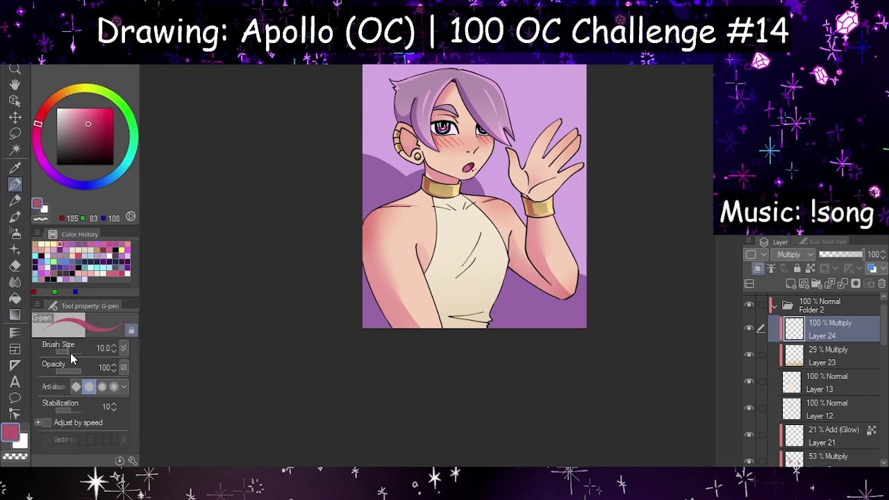
drag(72, 351, 106, 335)
Step: Paint dark pink shadows on the shirt along the arm, in the waist fold, and at both neckline creases
scroll(468, 244, up, 3)
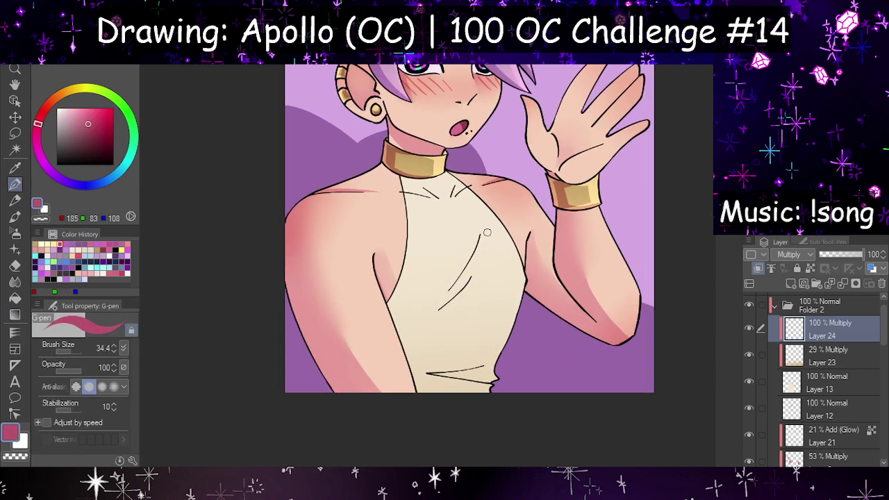
drag(390, 297, 420, 409)
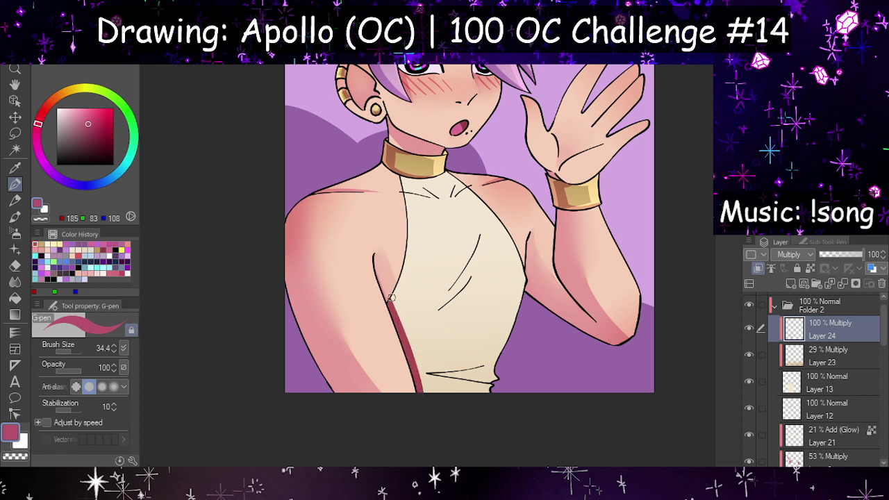
drag(389, 292, 432, 415)
drag(429, 374, 496, 381)
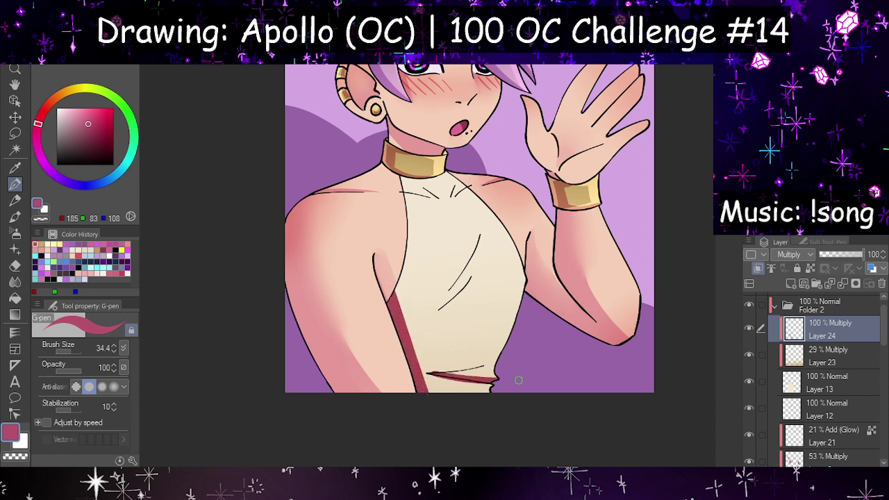
drag(436, 197, 401, 187)
drag(453, 197, 468, 186)
Step: Smear the edge of the arm-side shirt shadow with the Blend brush at size 44.3
key(j)
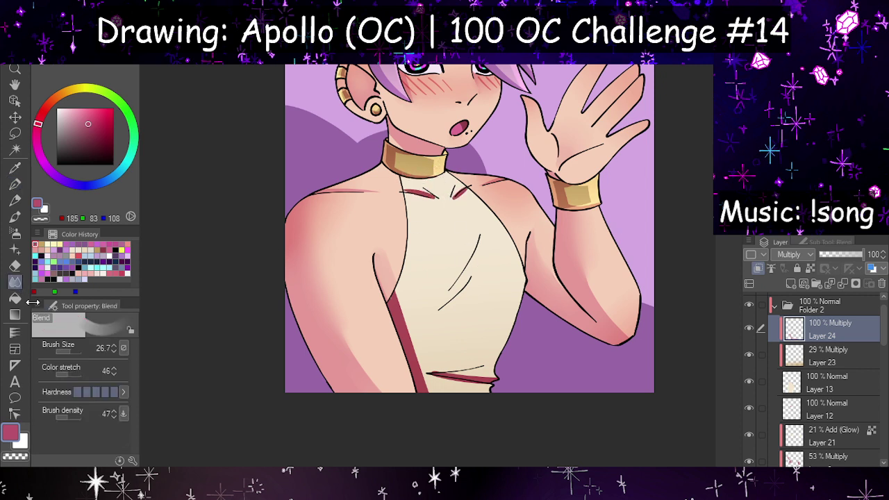
drag(71, 358, 76, 360)
drag(395, 287, 426, 380)
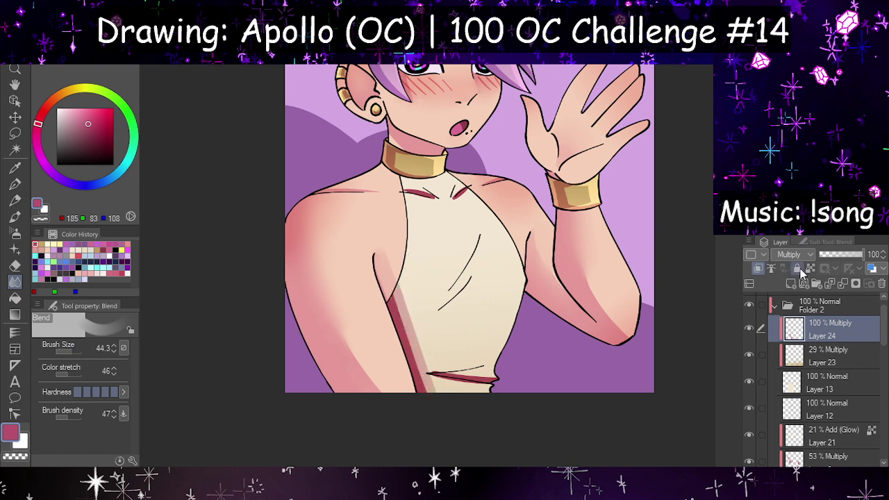
Step: Soften the arm-side shirt shadow into a smooth fade with the Blur brush at size 73.7
click(816, 241)
click(794, 301)
mouse_move(417, 317)
mouse_down()
mouse_move(396, 286)
mouse_move(437, 413)
mouse_move(398, 276)
mouse_move(434, 402)
mouse_move(403, 310)
mouse_move(420, 334)
mouse_move(408, 292)
mouse_move(440, 389)
mouse_move(410, 305)
mouse_move(426, 342)
mouse_up()
key(h)
key(h)
key(ctrl+z)
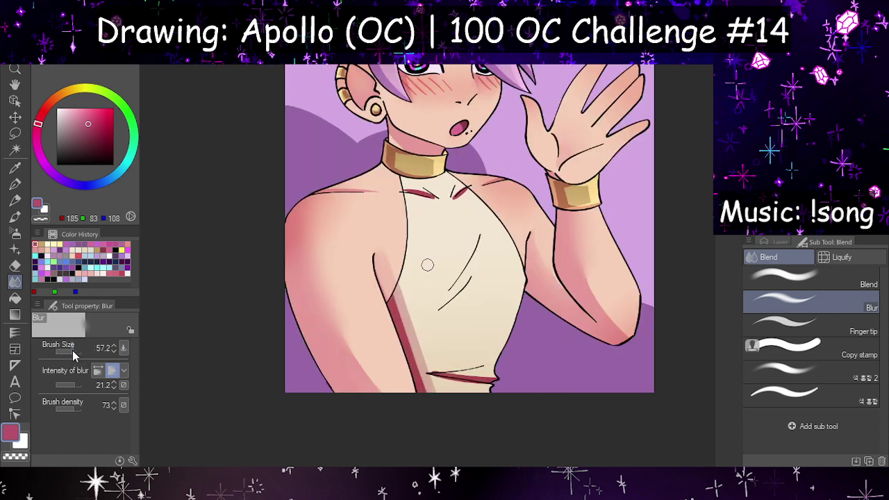
mouse_move(401, 302)
mouse_down()
mouse_move(401, 326)
mouse_move(403, 308)
mouse_move(423, 384)
mouse_move(435, 391)
mouse_up()
mouse_move(415, 327)
mouse_down()
mouse_move(434, 400)
mouse_move(413, 331)
mouse_up()
drag(428, 381, 401, 308)
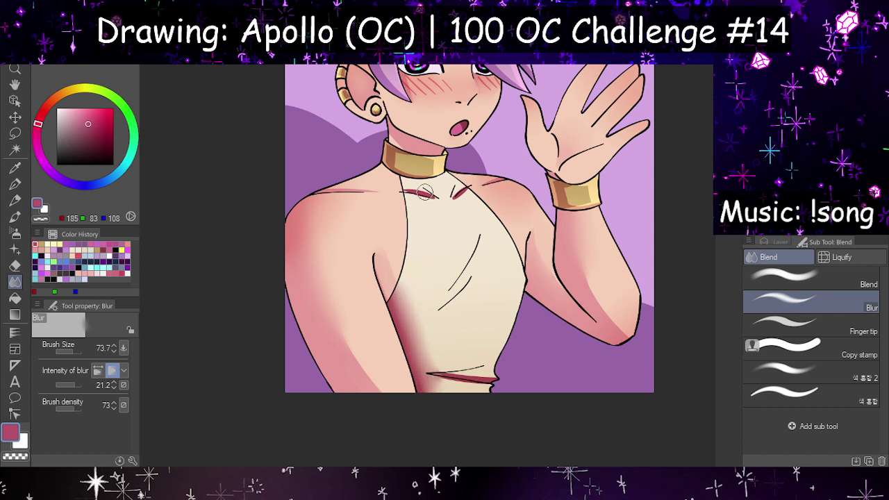
Step: Blur the neckline and waist fold shadows, and lower the shadow layer's opacity to 37%
mouse_move(426, 192)
mouse_down()
mouse_move(412, 187)
mouse_move(460, 195)
mouse_up()
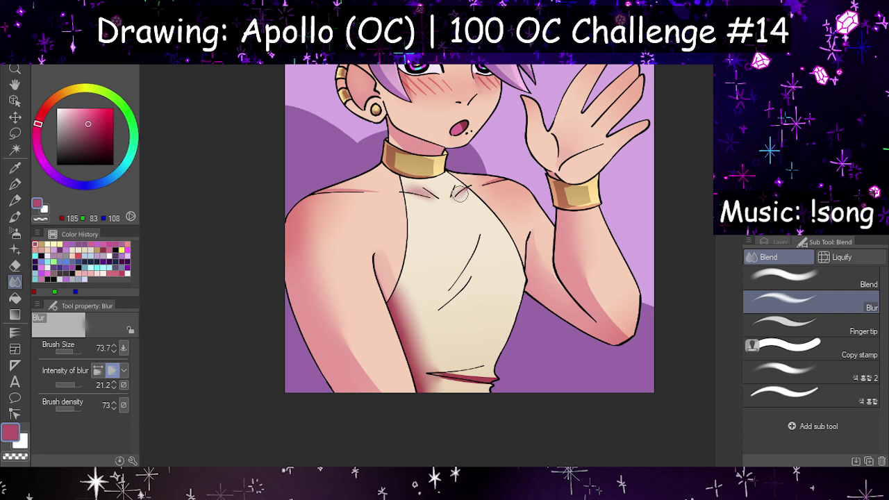
mouse_move(445, 375)
mouse_down()
mouse_move(483, 376)
mouse_move(471, 371)
mouse_up()
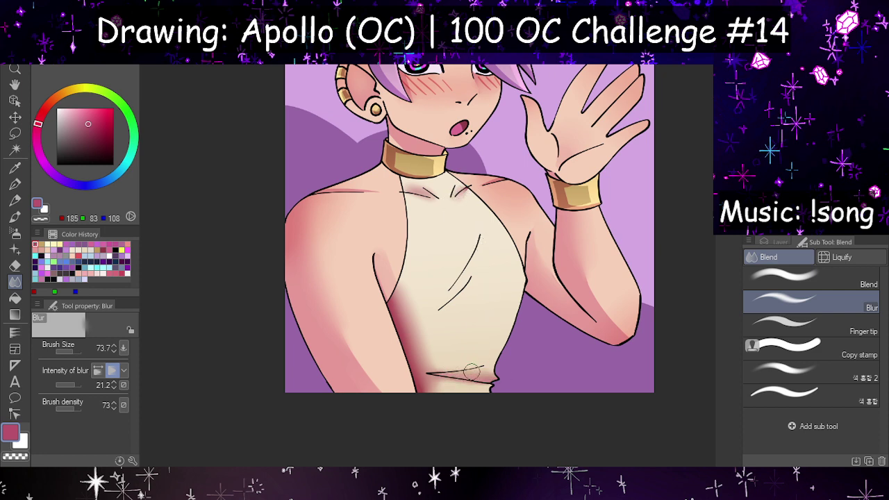
click(781, 239)
click(835, 255)
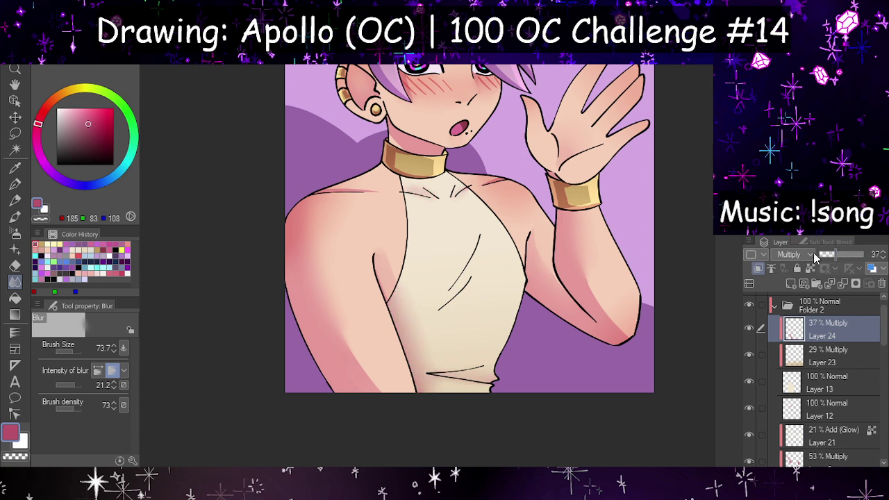
Step: Erase the shadow in the shirt's waist fold with the Hard eraser at size 435.8
click(15, 265)
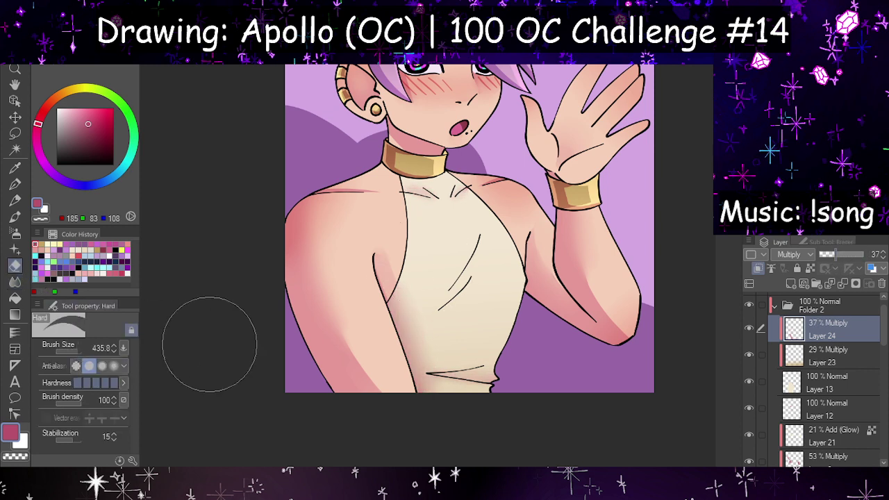
drag(482, 347, 489, 410)
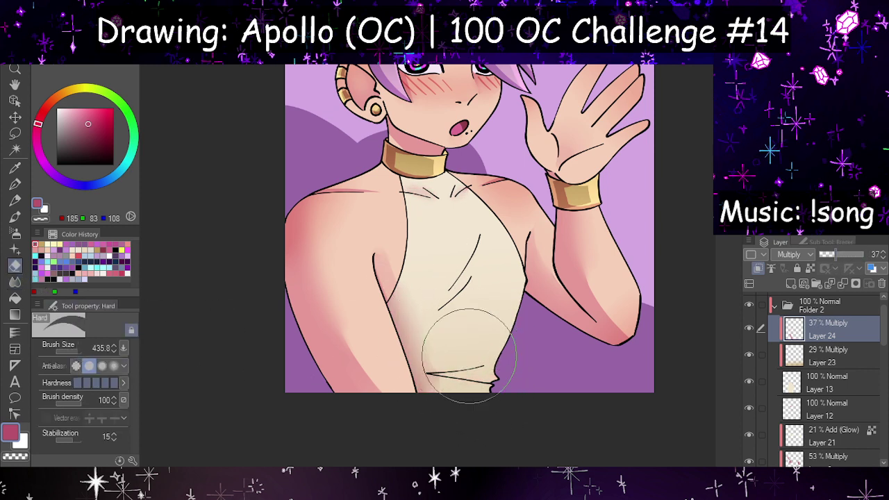
click(815, 242)
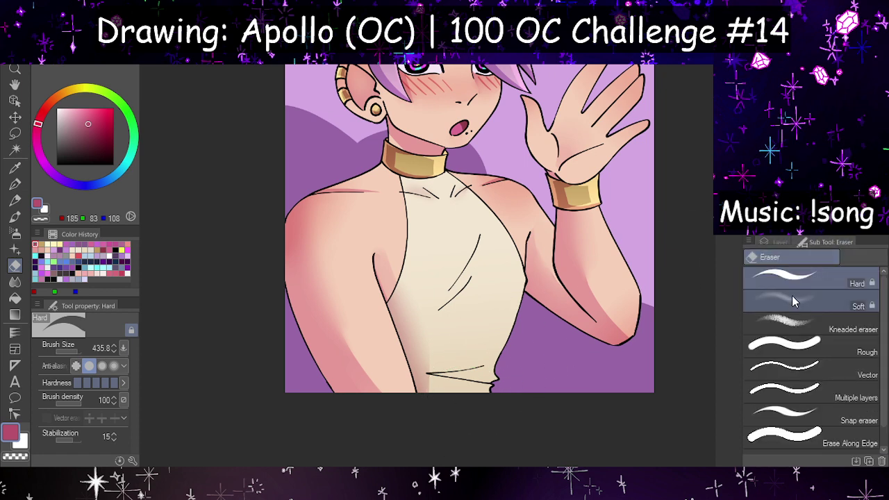
Step: Repaint the shirt shadow beside the arm and in the waist fold with the G-pen at size 57.2
click(15, 281)
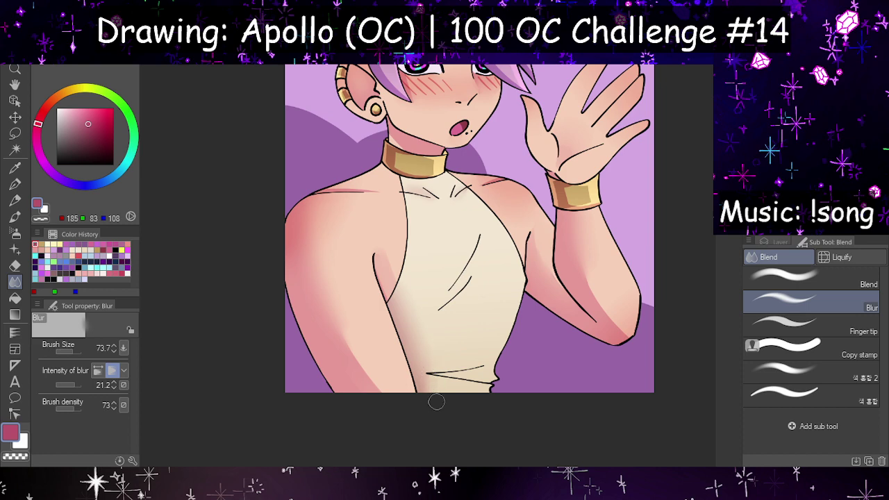
click(15, 185)
click(73, 352)
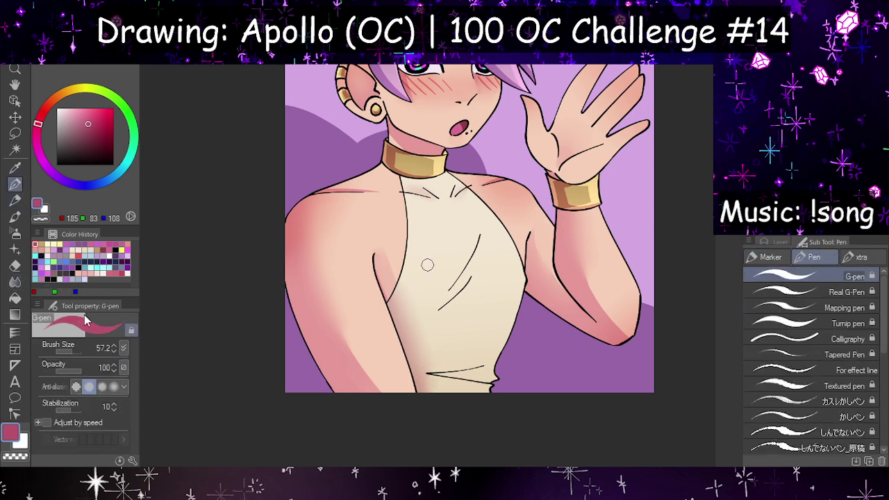
key(h)
key(h)
drag(382, 279, 407, 348)
key(h)
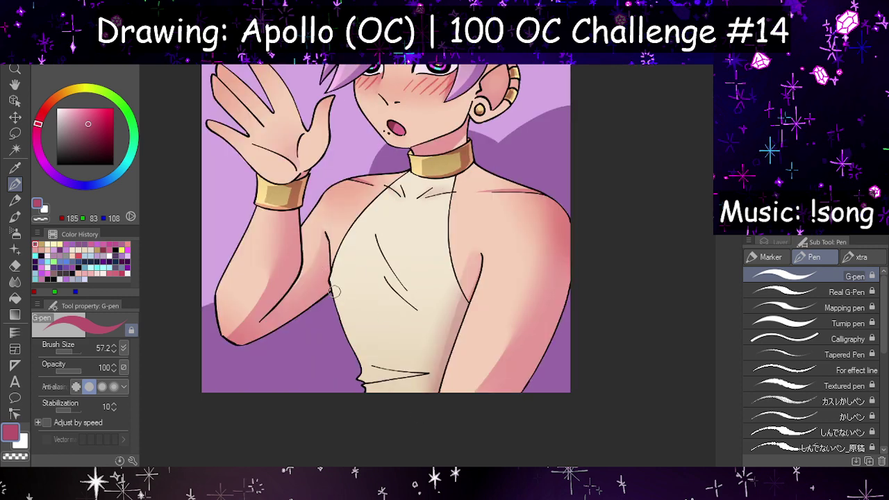
drag(360, 380, 376, 378)
Step: Smooth the repainted arm-side and waist fold shadows with the Blend brush at size 44.3
key(j)
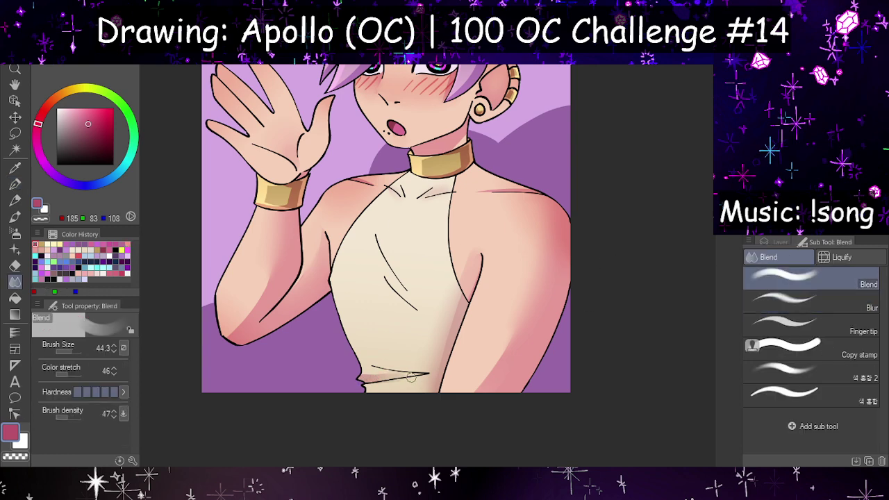
key(h)
drag(398, 316, 425, 411)
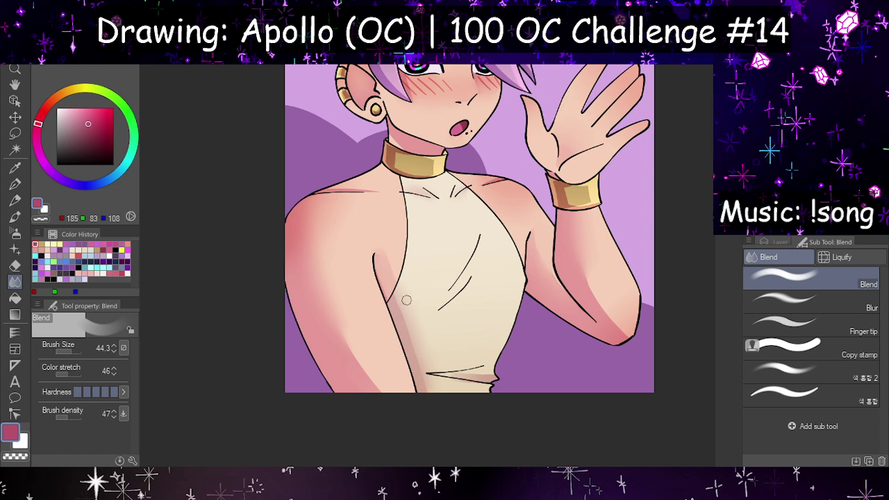
mouse_move(398, 284)
mouse_down()
mouse_move(431, 394)
mouse_move(398, 290)
mouse_up()
key(h)
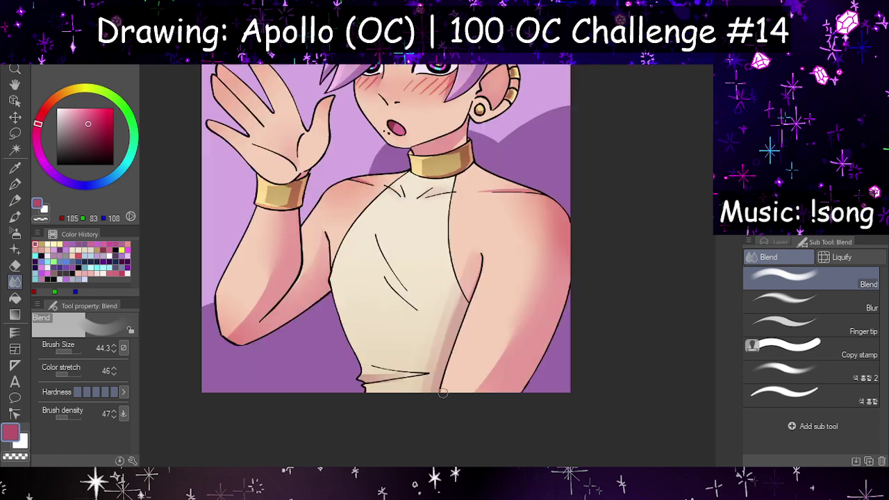
key(h)
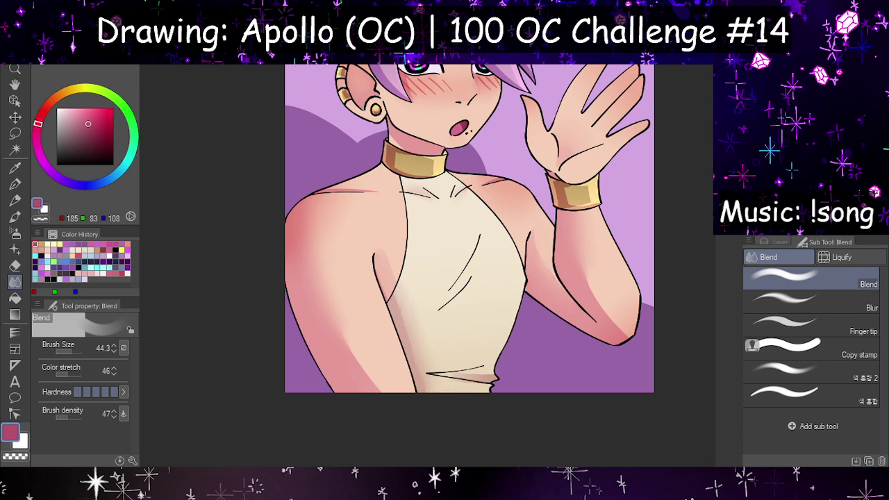
key(h)
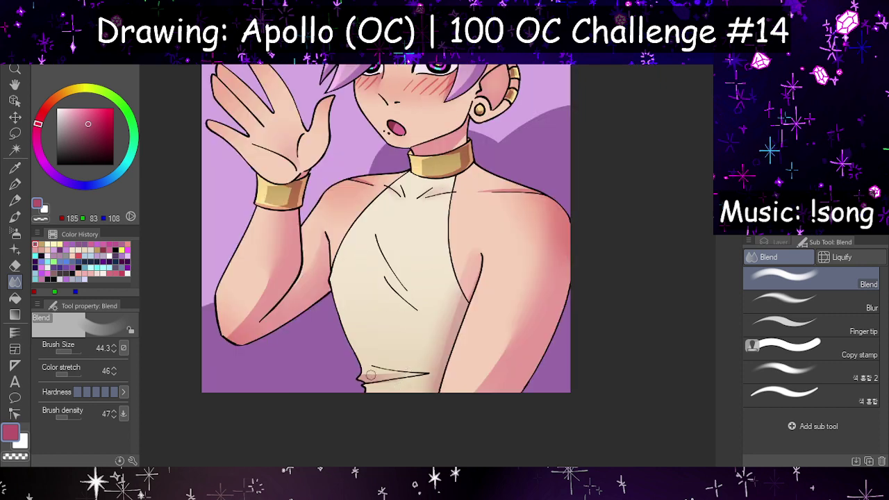
mouse_move(371, 375)
mouse_down()
mouse_move(424, 379)
mouse_move(367, 376)
mouse_move(418, 373)
mouse_up()
key(h)
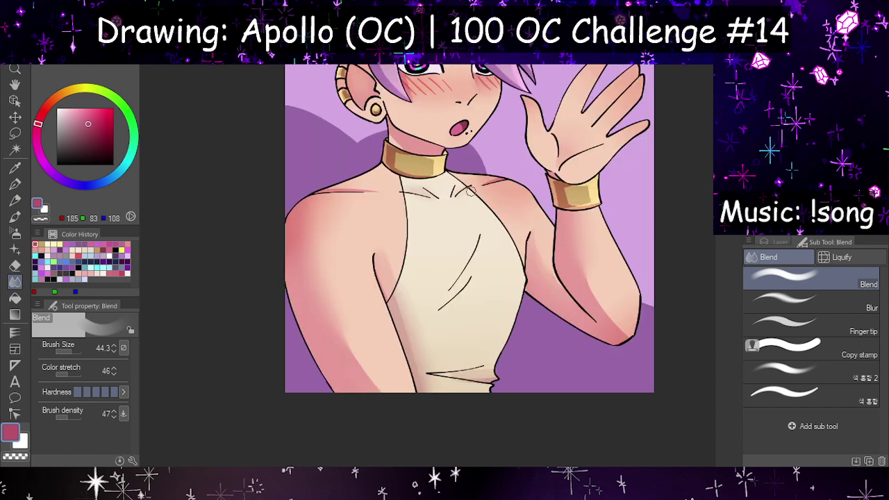
Step: Soften the shirt's arm-side shadow further with the Blend brush at size 95.0
scroll(421, 216, down, 5)
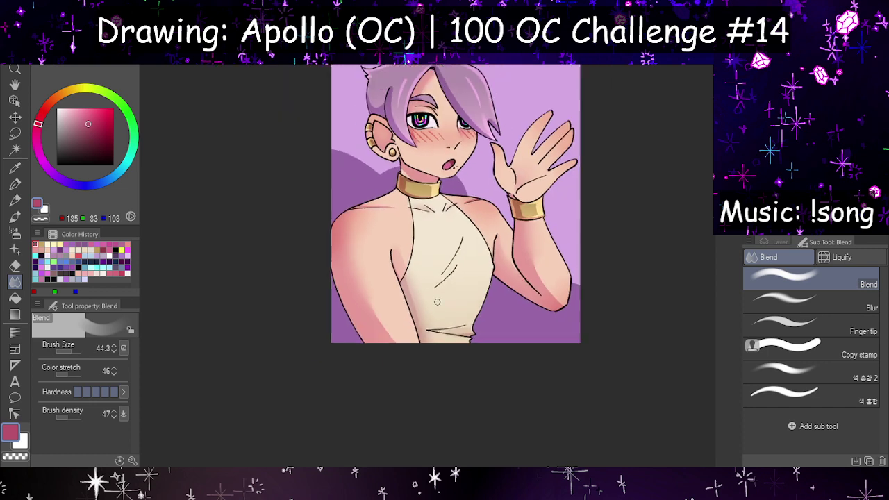
key(h)
scroll(477, 255, up, 3)
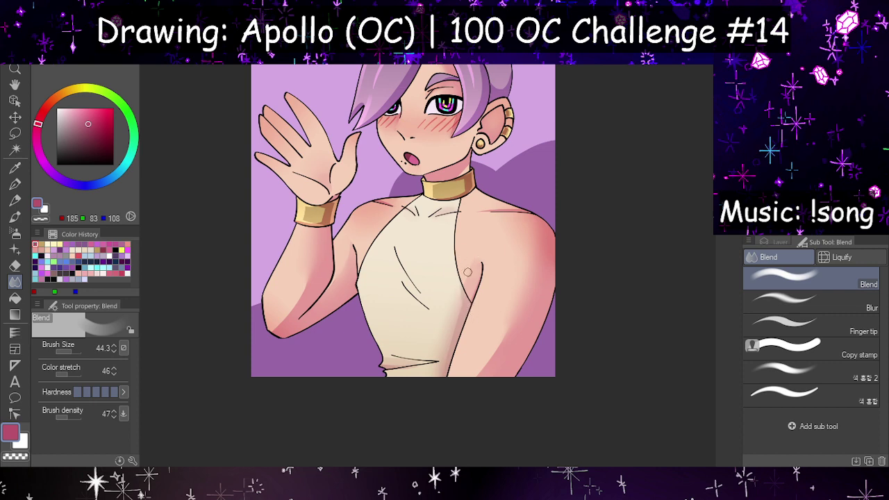
key(h)
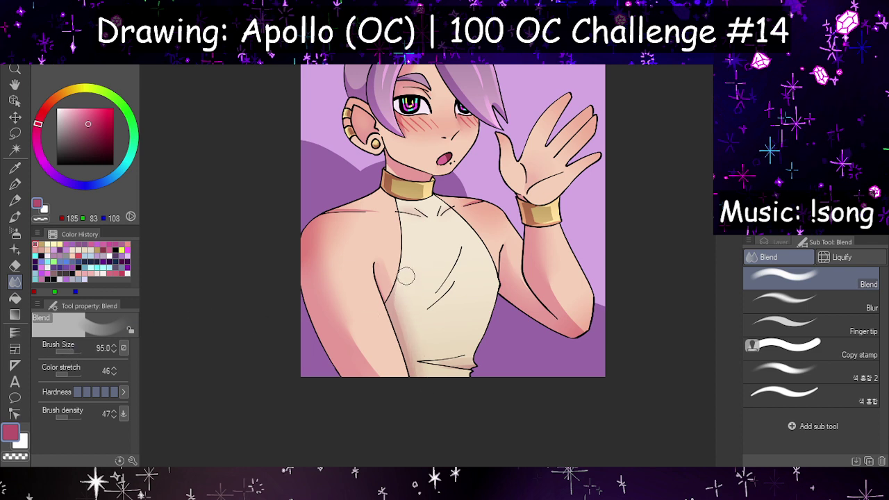
mouse_move(406, 293)
mouse_down()
mouse_move(410, 346)
mouse_move(425, 400)
mouse_up()
key(ctrl+z)
mouse_move(401, 285)
mouse_down()
mouse_move(424, 394)
mouse_move(392, 303)
mouse_move(418, 401)
mouse_move(386, 296)
mouse_move(388, 288)
mouse_move(422, 409)
mouse_up()
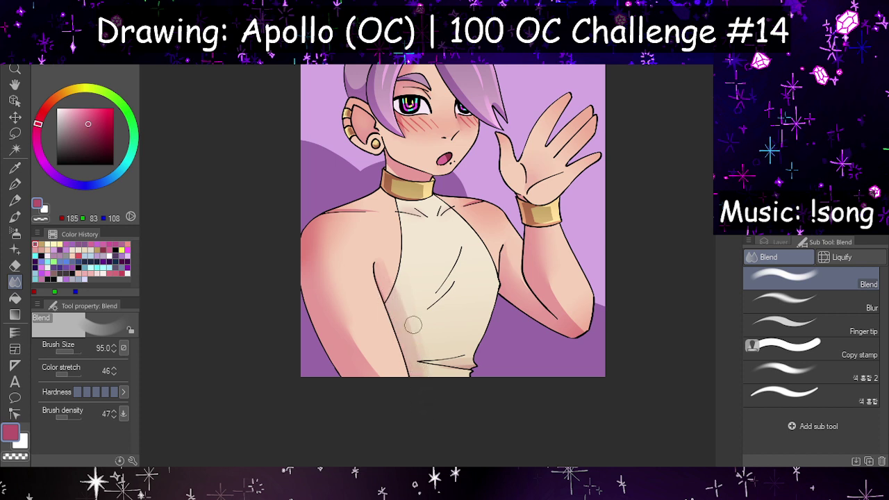
mouse_move(407, 301)
mouse_down()
mouse_move(430, 355)
mouse_move(415, 286)
mouse_move(440, 398)
mouse_up()
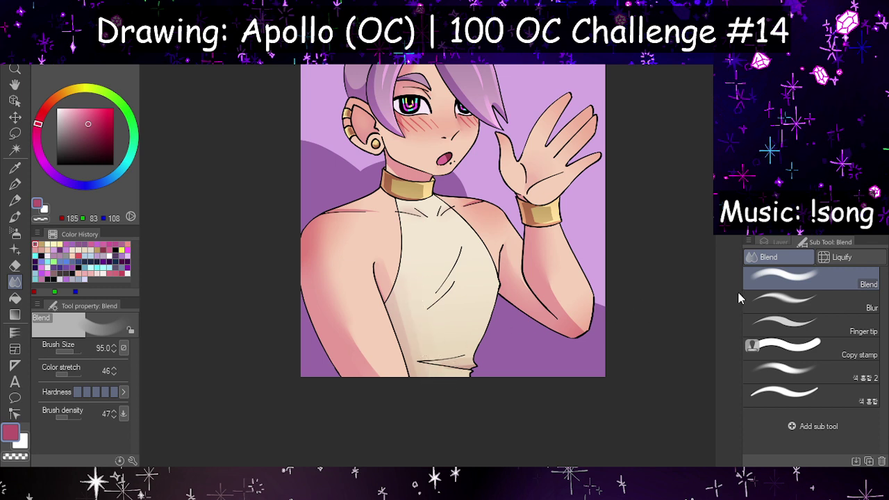
Step: Blur the waist fold shadow at size 73.7 and check the figure mirrored
click(764, 303)
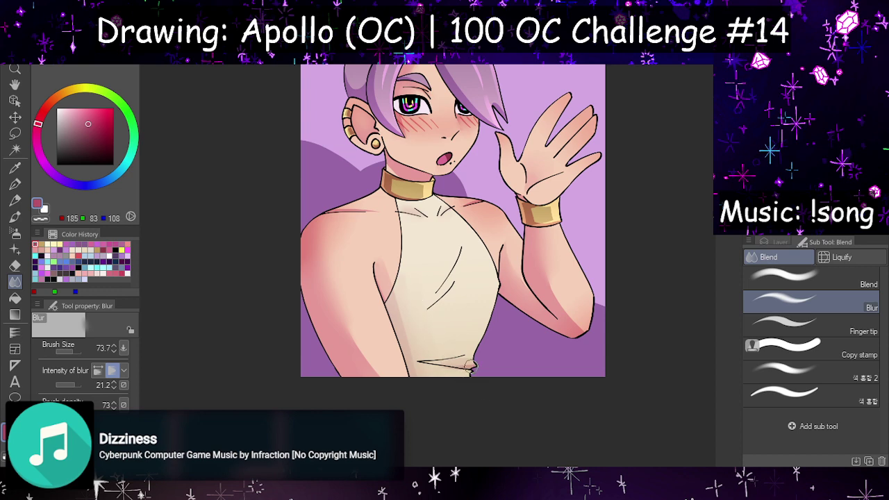
drag(471, 367, 450, 362)
key(h)
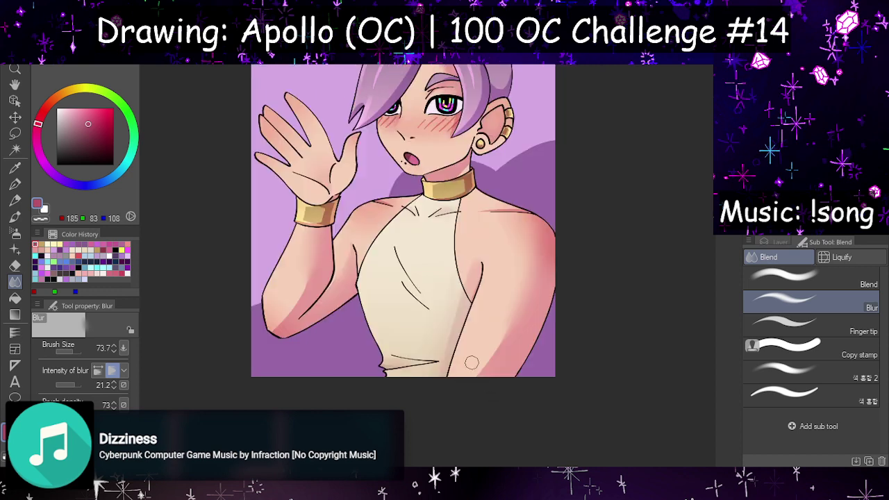
key(h)
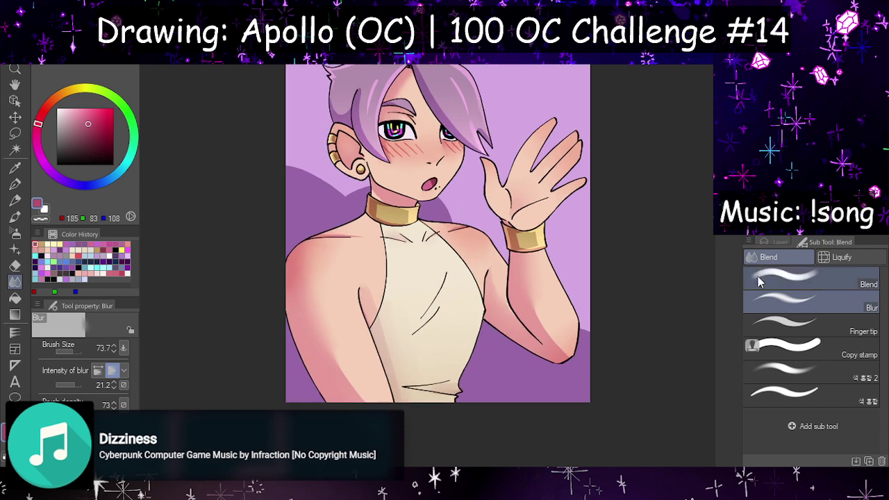
Step: Select the 45% Multiply skin shadow layer and set the Hard eraser to size 122.4
click(775, 242)
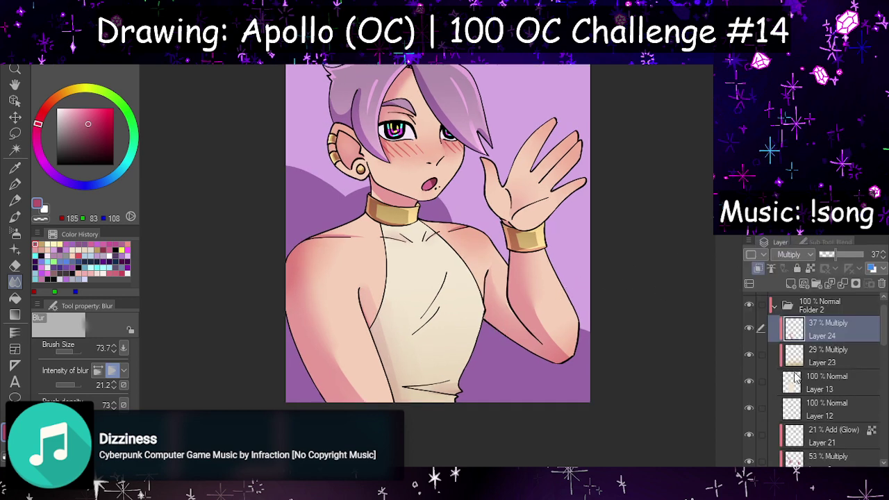
scroll(839, 407, down, 5)
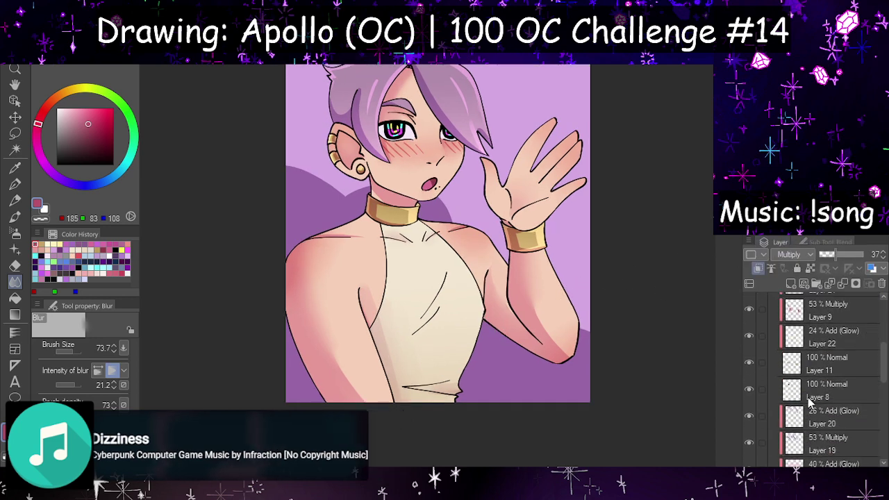
scroll(809, 403, down, 1)
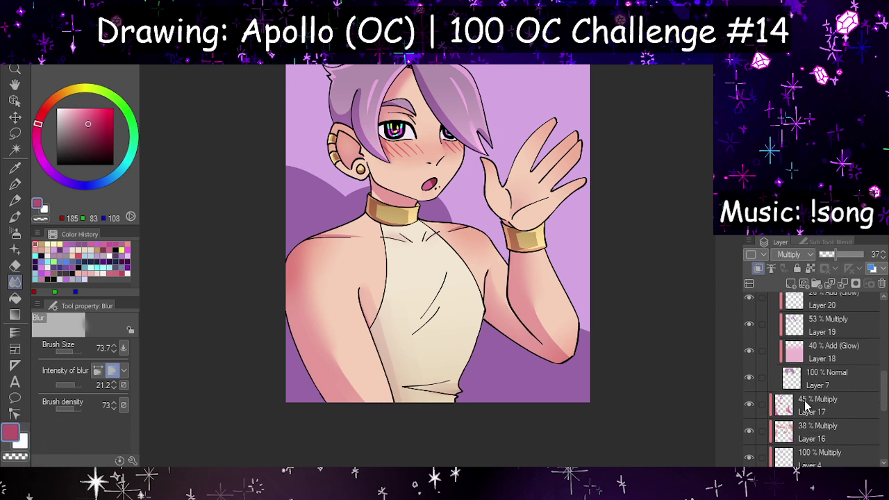
click(826, 406)
click(14, 265)
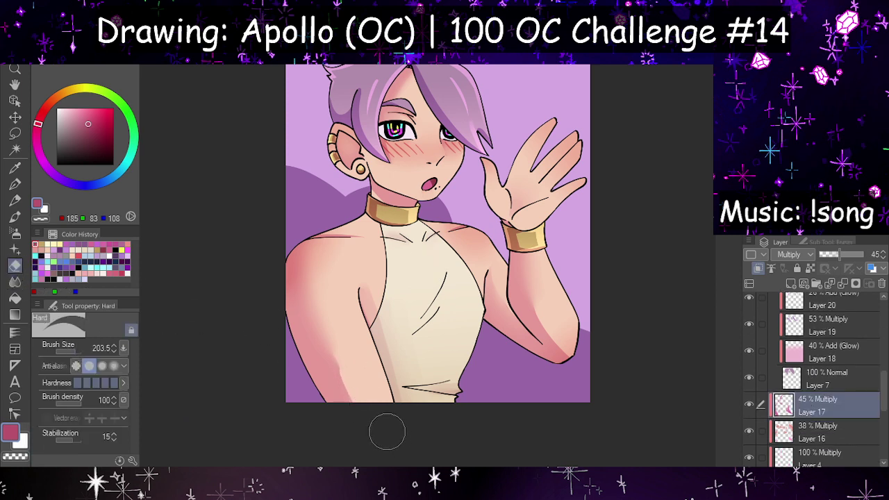
click(74, 353)
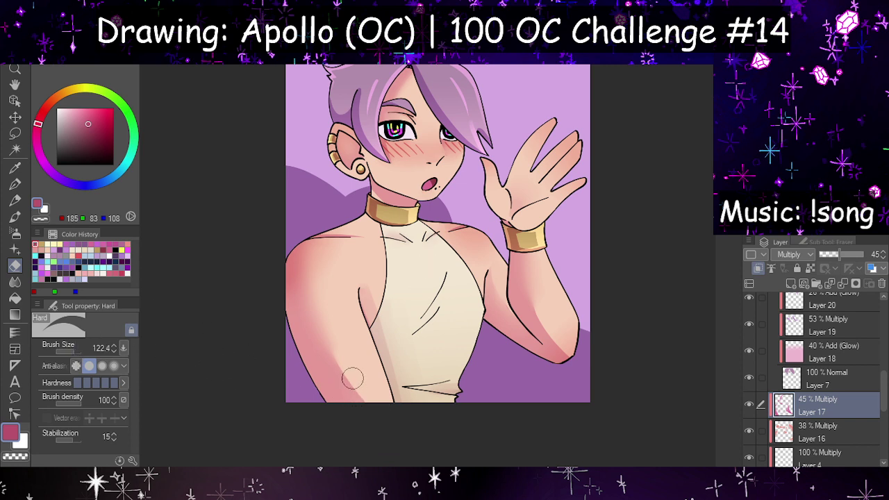
Step: Try to trim the edge of the lowered forearm's skin shadow with the Hard eraser
drag(346, 366, 384, 432)
key(ctrl+z)
drag(345, 368, 382, 435)
key(ctrl+z)
Step: Trim the skin shadow at the raised arm's elbow with the Hard eraser
mouse_move(542, 318)
mouse_down()
mouse_move(578, 358)
mouse_move(589, 354)
mouse_move(577, 345)
mouse_move(570, 366)
mouse_up()
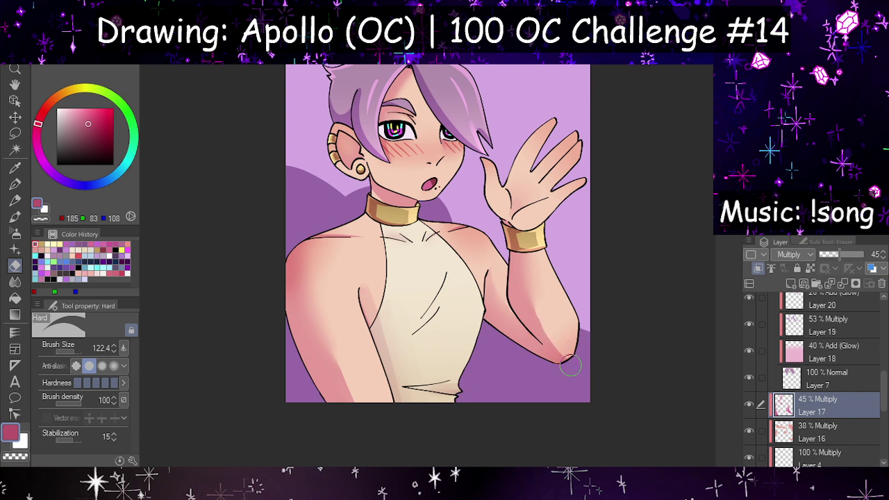
scroll(546, 382, down, 3)
scroll(480, 323, up, 2)
scroll(646, 349, up, 1)
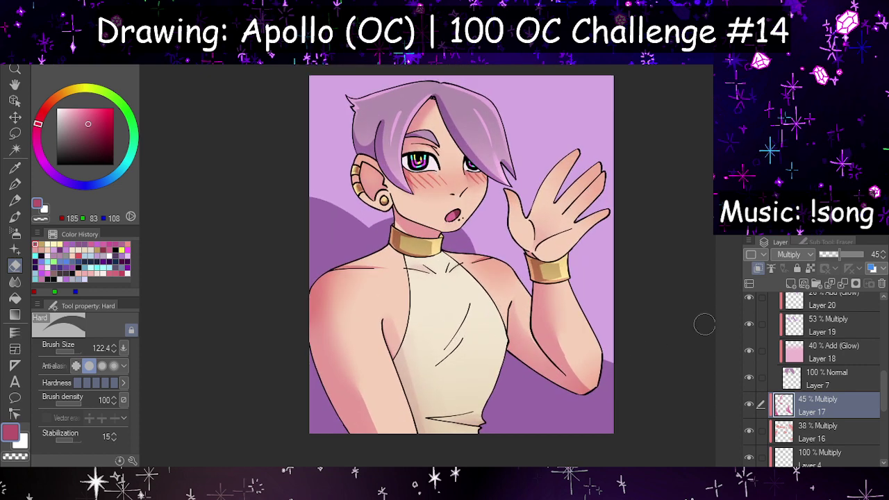
Step: Add a new layer above the eye whites layer, clip it to that layer and set it to Multiply
scroll(813, 314, up, 5)
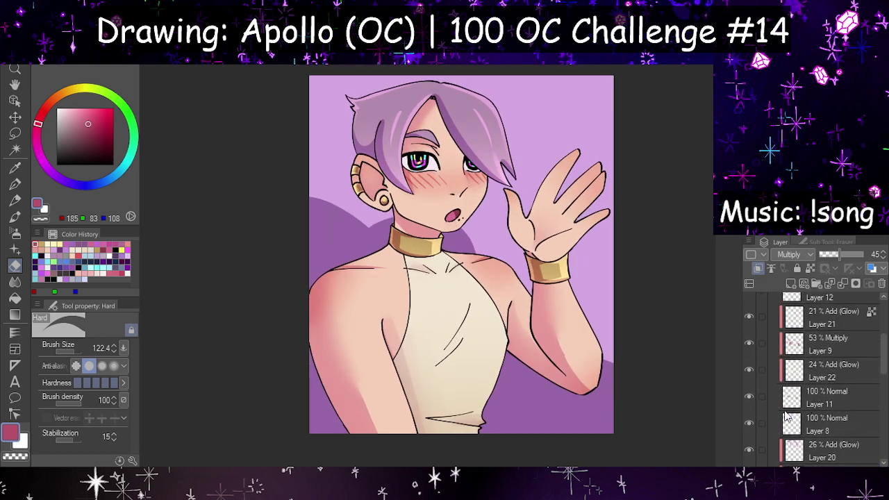
click(749, 423)
click(749, 423)
click(806, 431)
click(791, 285)
click(758, 268)
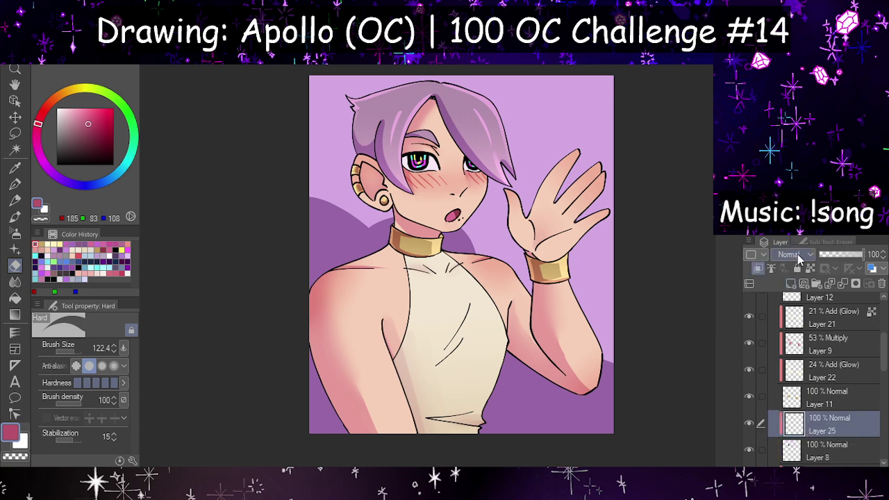
click(789, 254)
click(789, 291)
Step: Paint pinkish-purple shadows across the upper eye whites with the G-pen, and lower the shadow layer's opacity to 34%
scroll(446, 162, up, 6)
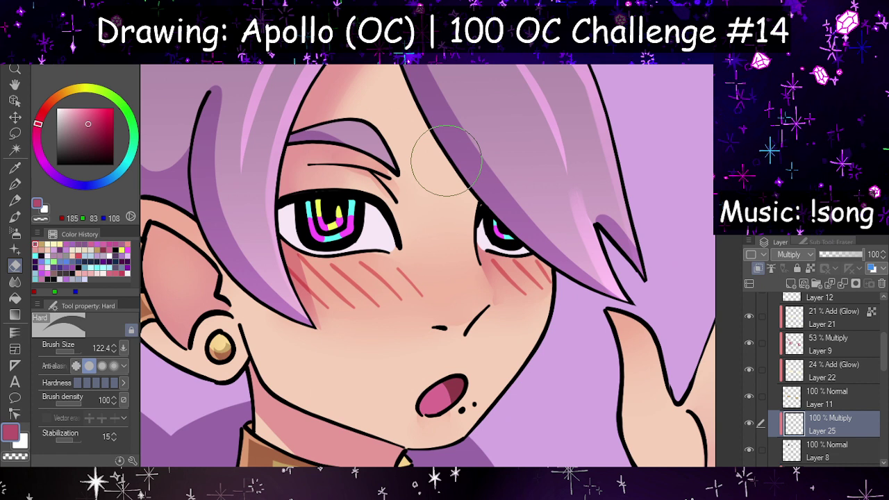
click(66, 244)
click(20, 223)
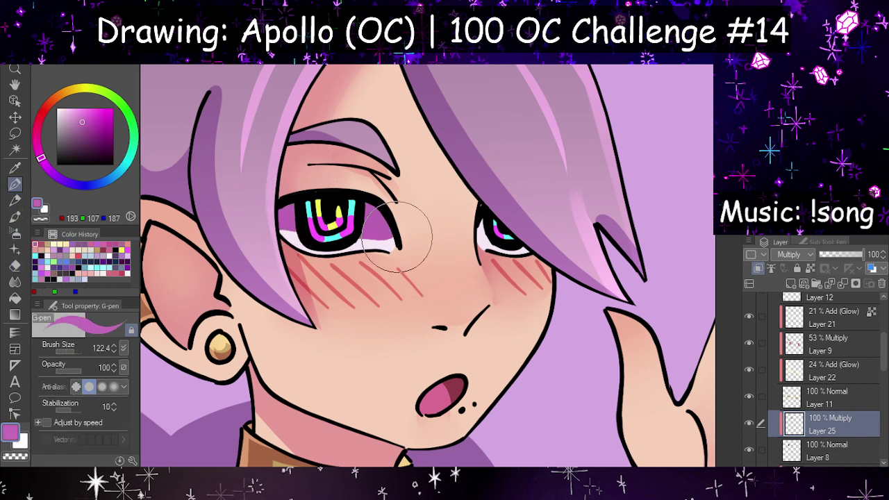
drag(73, 348, 63, 350)
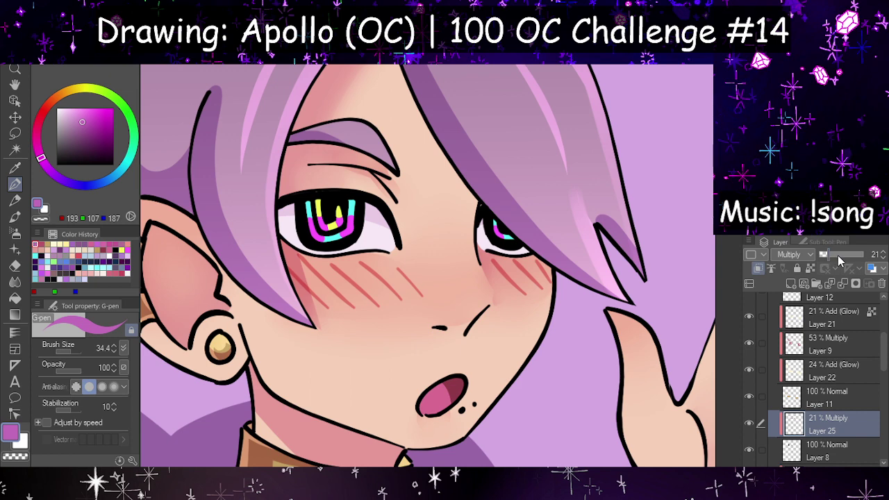
mouse_move(828, 257)
mouse_down()
mouse_move(842, 261)
mouse_move(833, 254)
mouse_up()
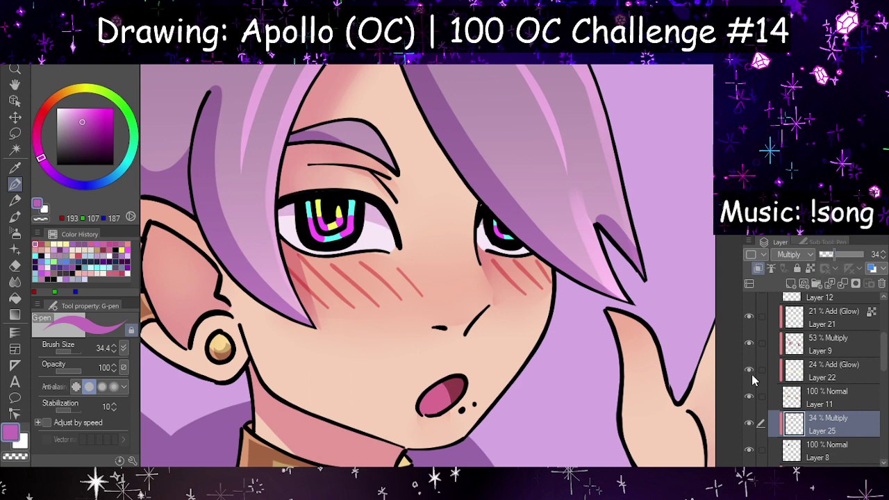
scroll(362, 241, down, 5)
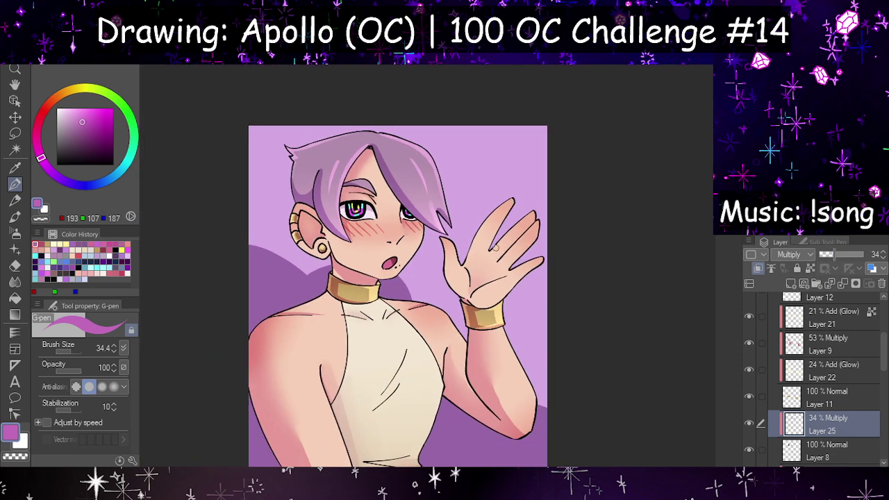
scroll(361, 241, up, 1)
scroll(361, 242, up, 2)
scroll(805, 394, up, 4)
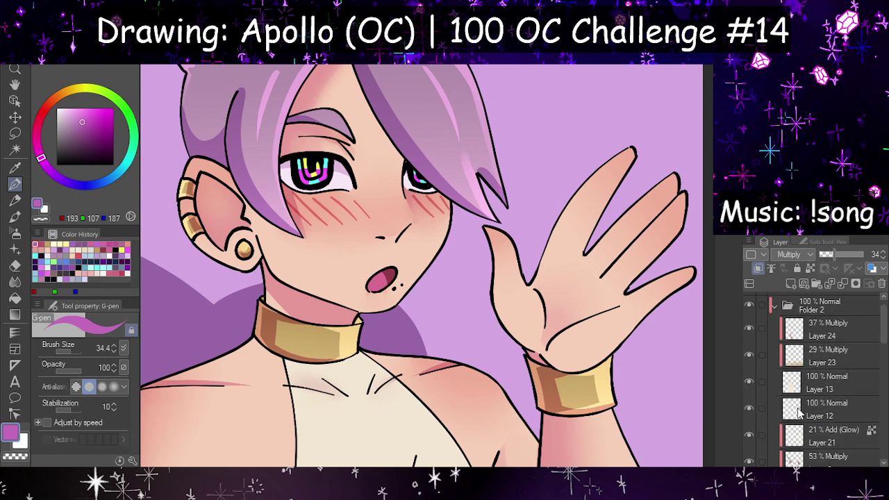
Step: Add a Multiply layer clipped to the mouth layer and paint a softened pinkish-purple shadow inside the mouth with the G-pen and Blur tool
click(804, 394)
click(791, 284)
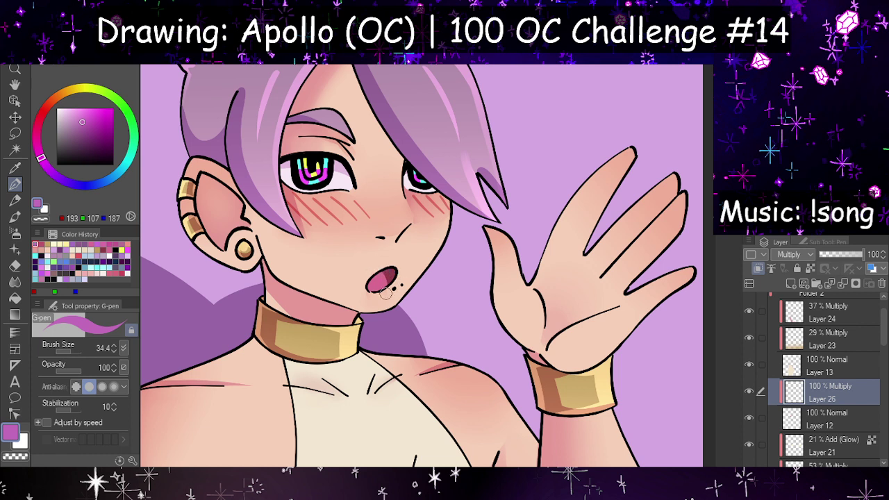
mouse_move(387, 293)
mouse_down()
mouse_move(392, 272)
mouse_move(405, 273)
mouse_move(373, 304)
mouse_move(408, 275)
mouse_up()
key(ctrl+z)
key(ctrl+z)
key(ctrl+z)
key(ctrl+z)
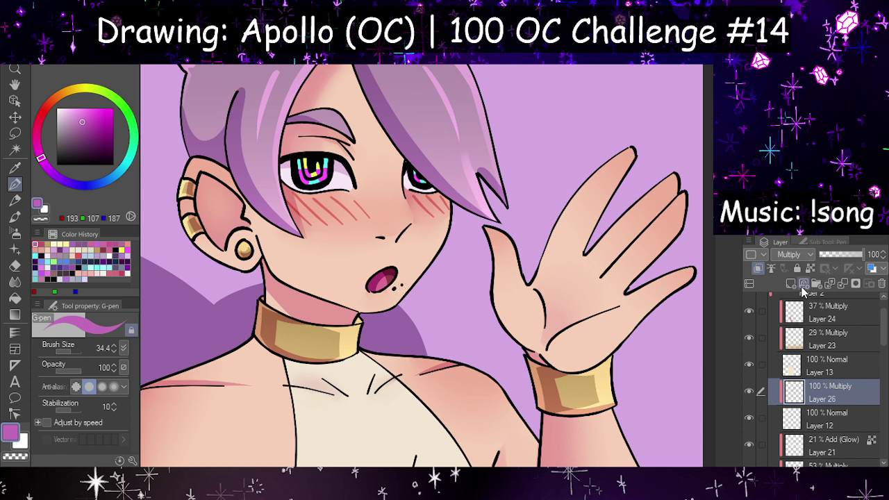
click(15, 283)
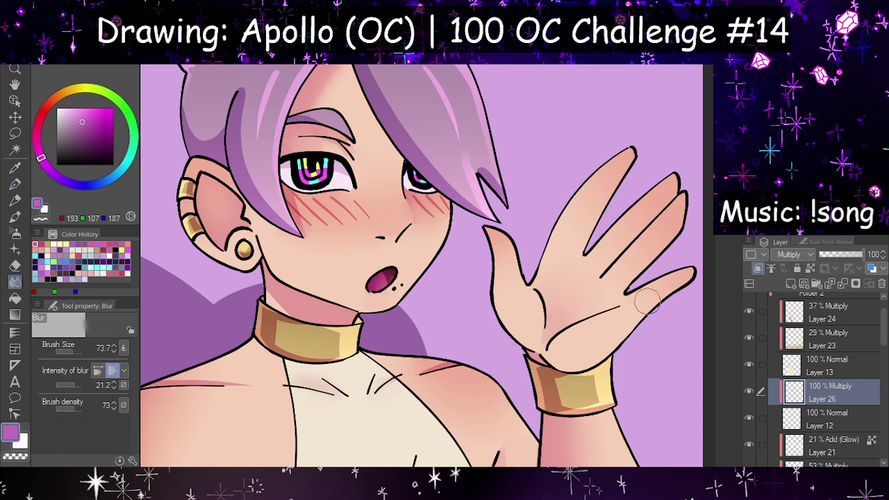
Step: Try recoloring the mouth shadow in different pink and purple tones, with its transparent pixels locked and a 262.3 G-pen
click(810, 269)
click(78, 131)
click(15, 184)
click(78, 349)
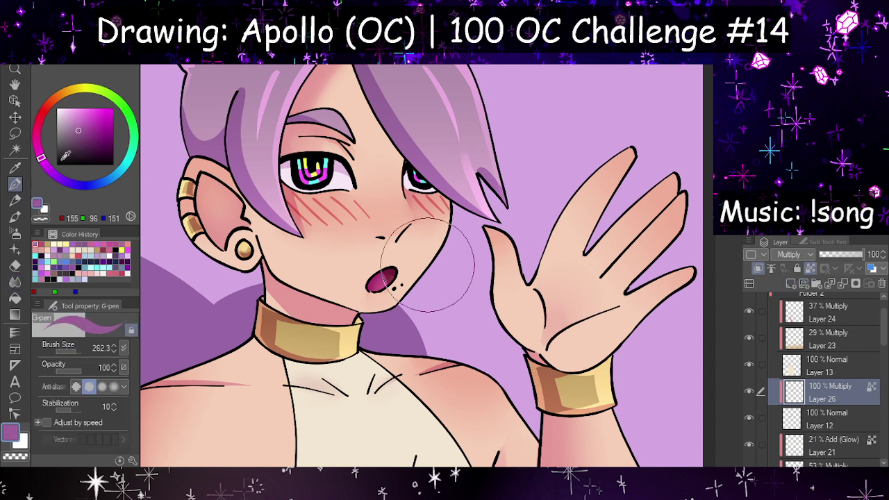
click(38, 148)
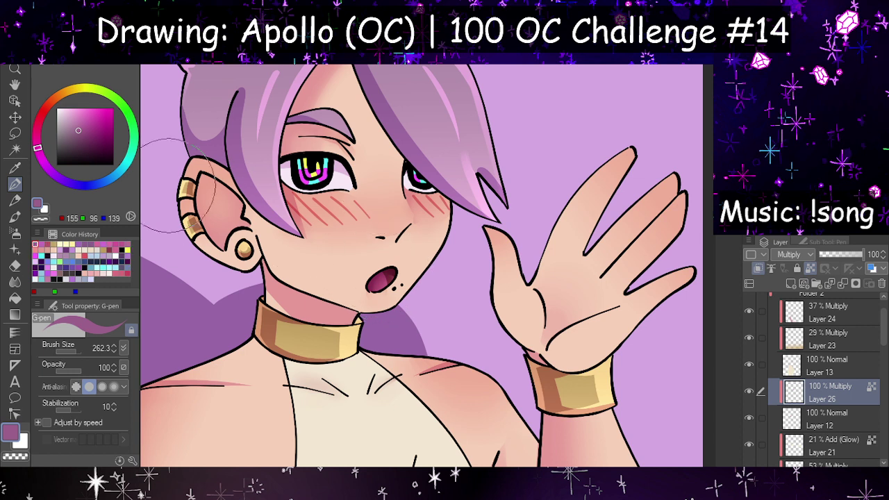
click(89, 121)
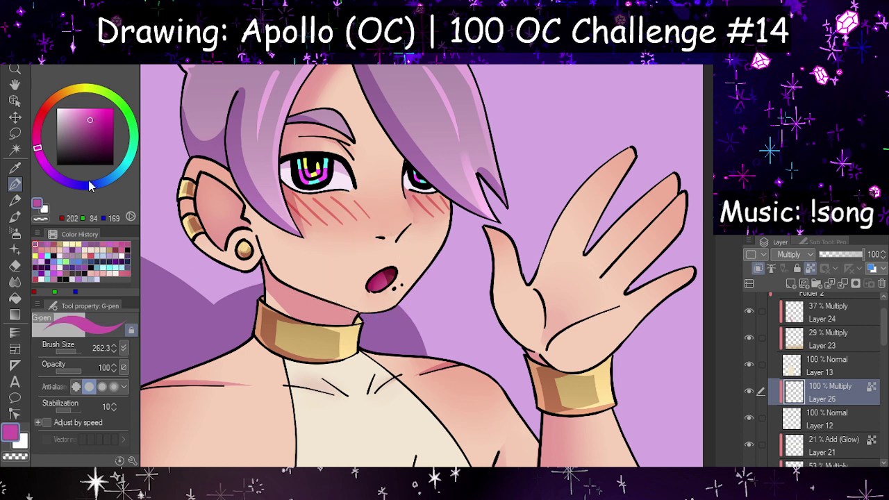
click(87, 128)
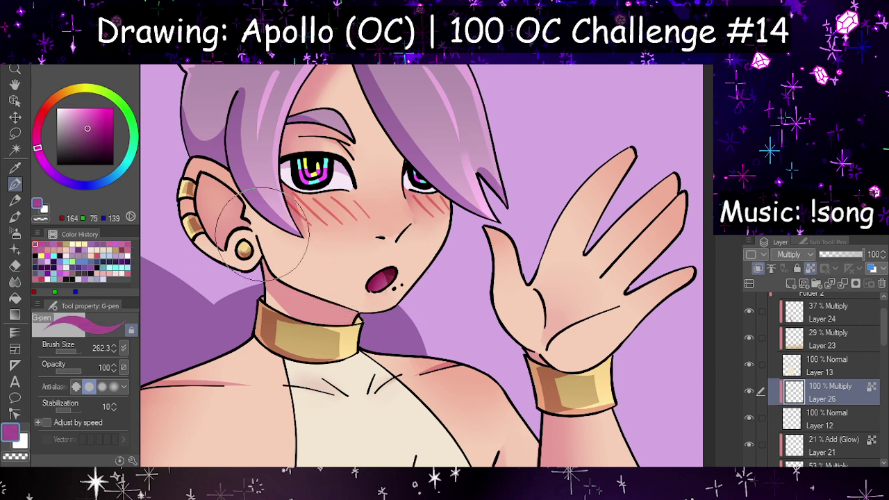
click(41, 157)
click(90, 121)
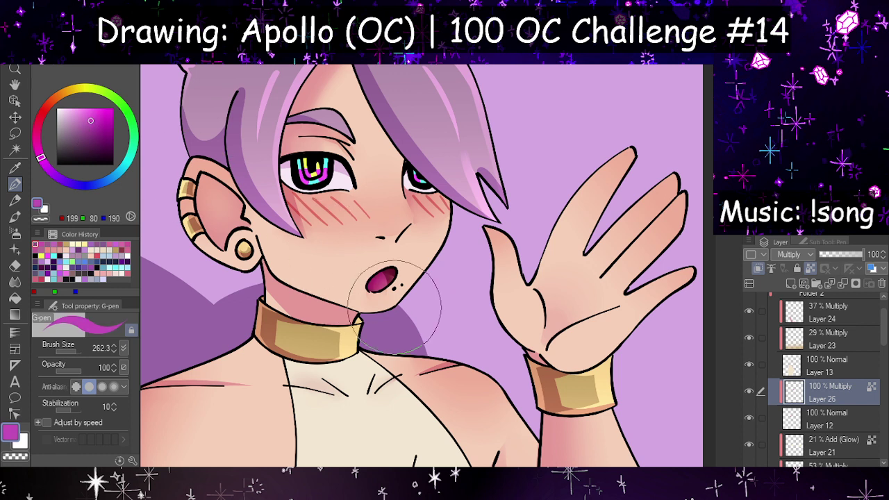
click(60, 244)
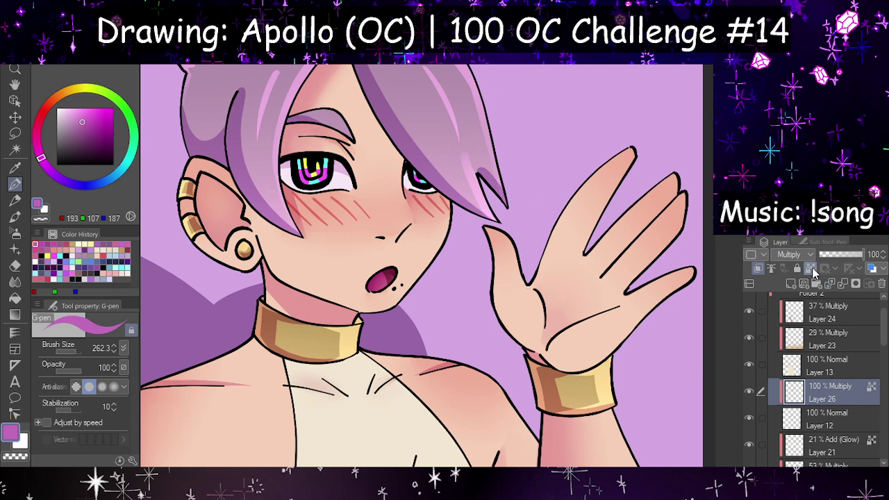
Step: Set the mouth shadow layer's opacity to 60%
click(846, 255)
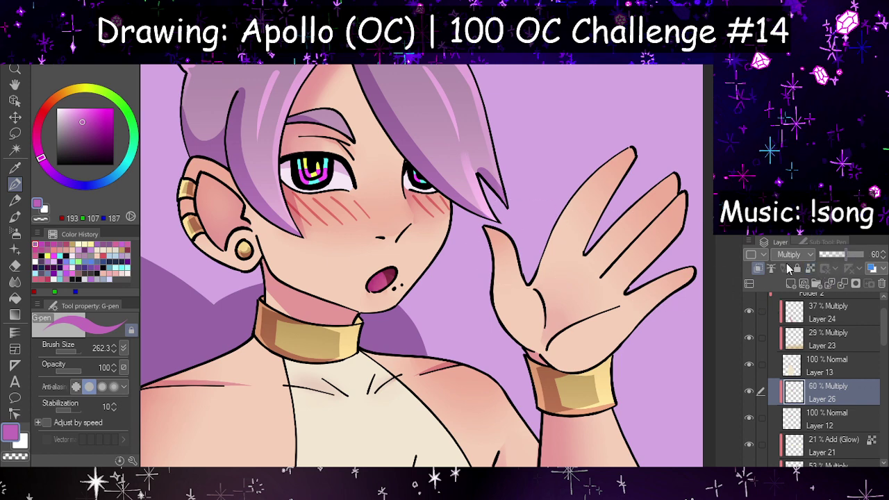
scroll(517, 209, down, 10)
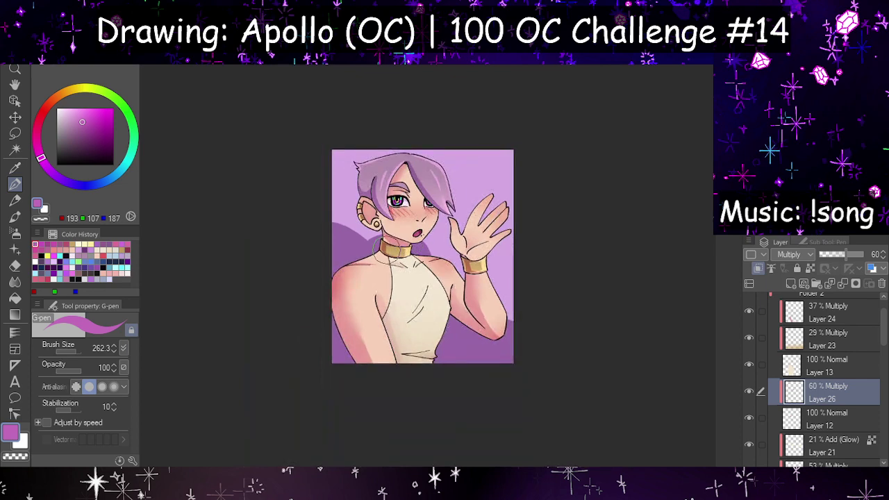
scroll(395, 257, up, 3)
scroll(405, 255, up, 2)
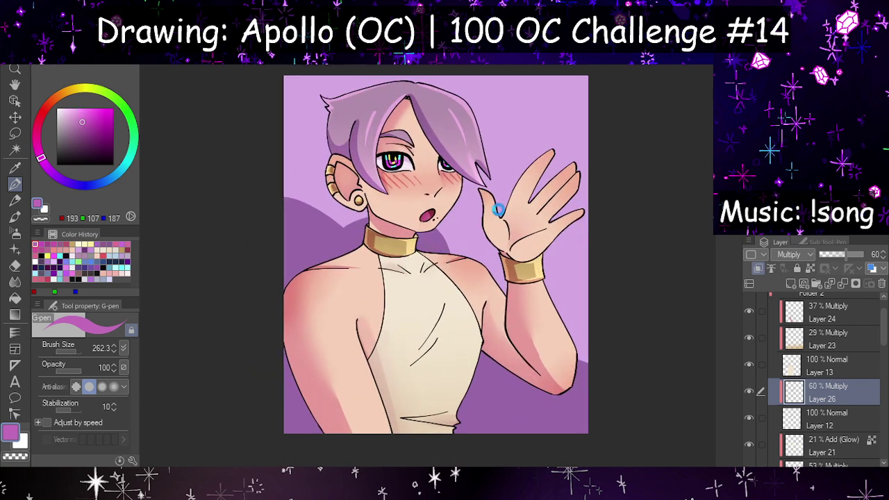
scroll(455, 209, down, 1)
scroll(455, 209, up, 1)
scroll(814, 347, up, 2)
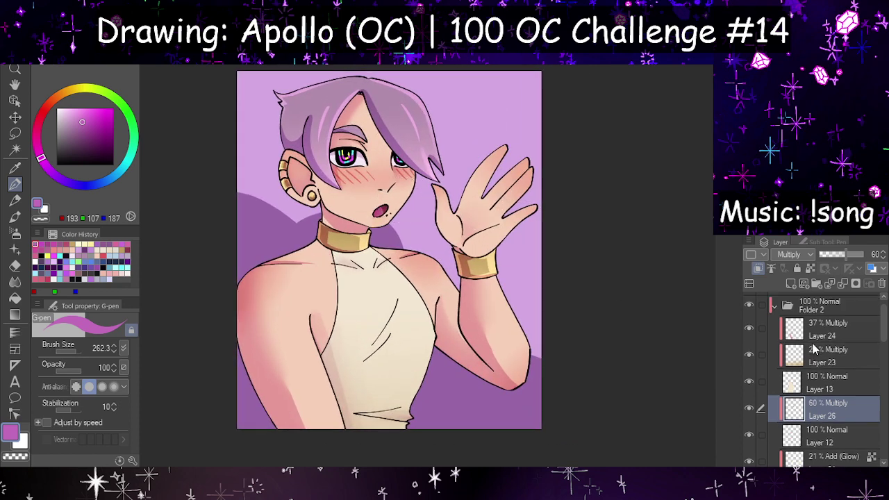
Step: Add a new layer above the line art folder and clip it to that folder
click(798, 309)
click(791, 283)
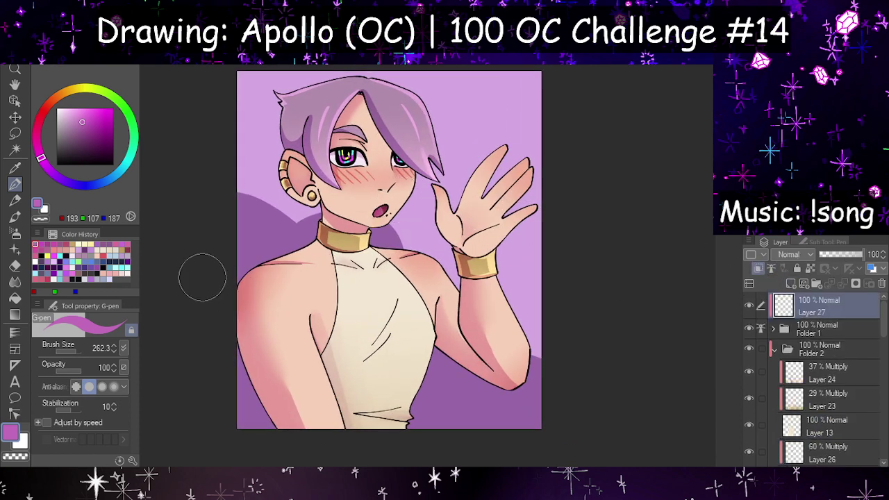
click(15, 170)
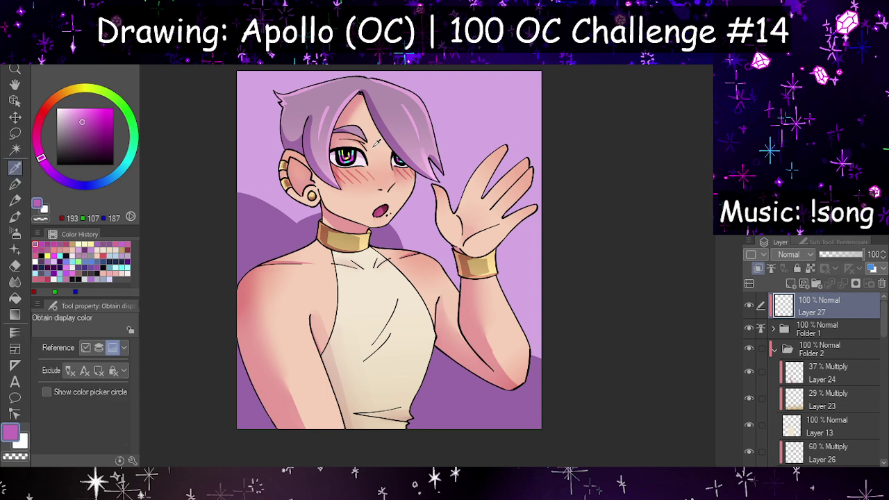
Step: Add a new layer directly above the eye layer (Layer 8), clip it to that layer and set it to Lighten
scroll(836, 394, down, 4)
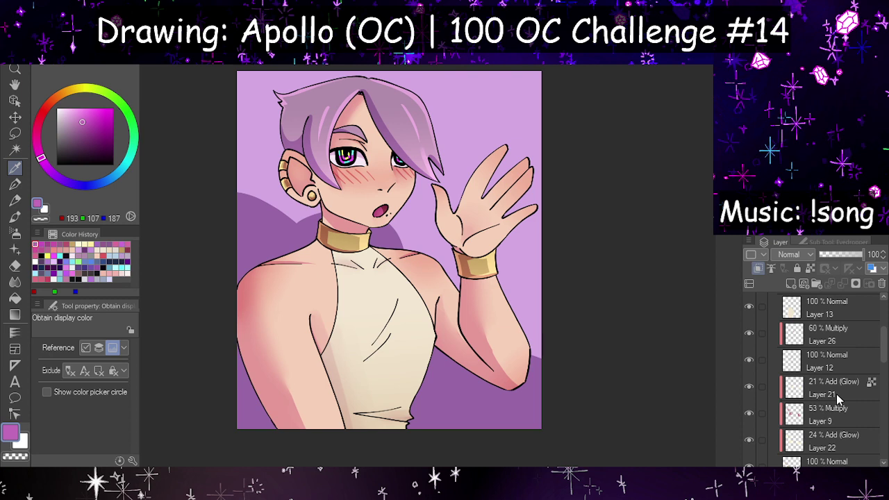
scroll(837, 394, down, 5)
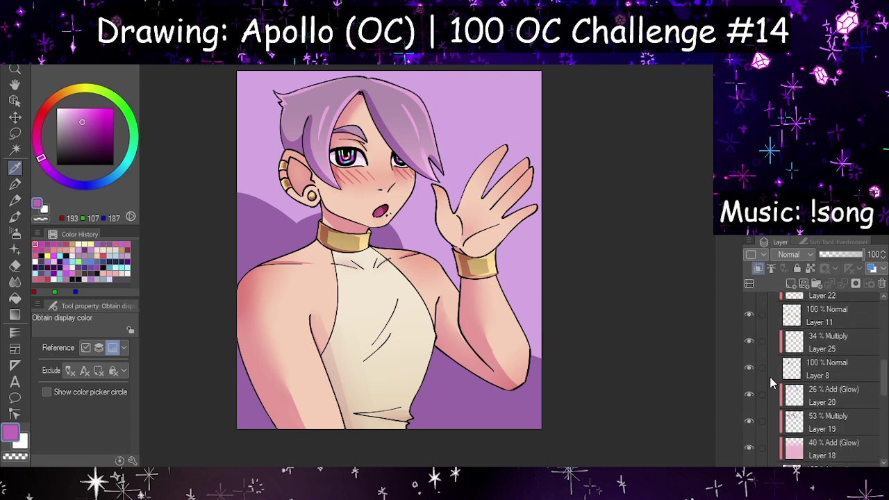
click(749, 364)
click(749, 365)
scroll(819, 386, up, 1)
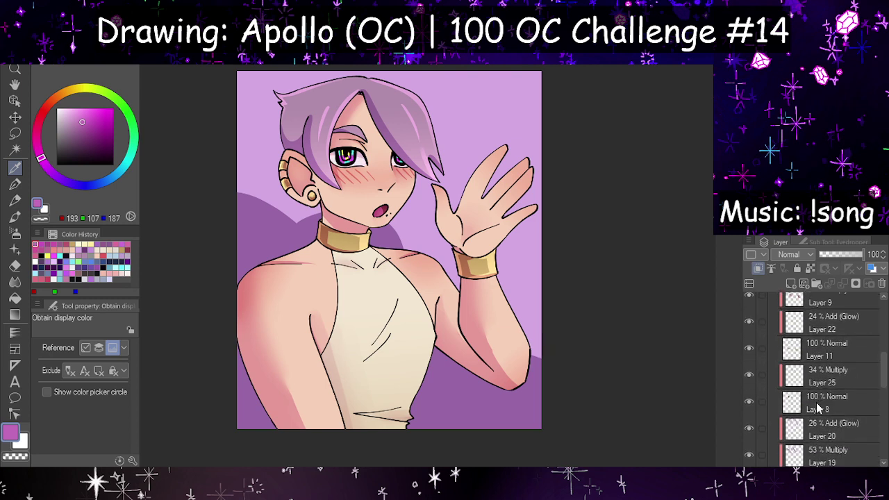
click(769, 402)
scroll(844, 395, up, 8)
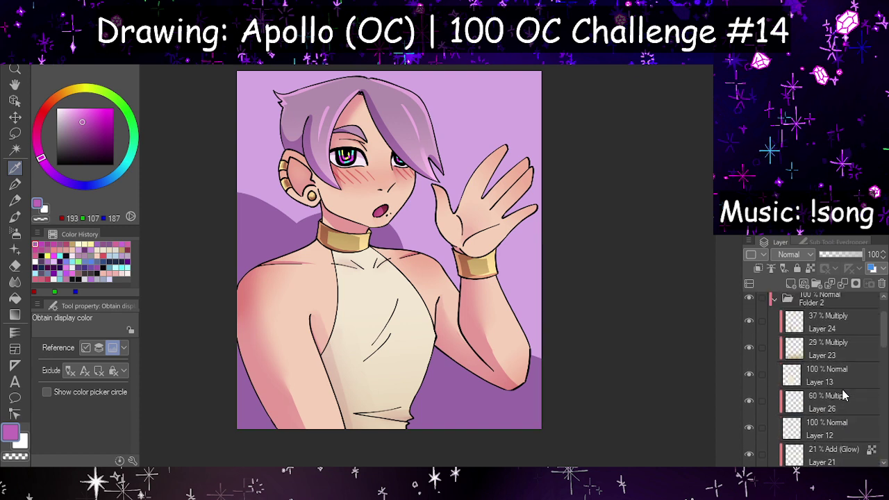
scroll(843, 394, down, 7)
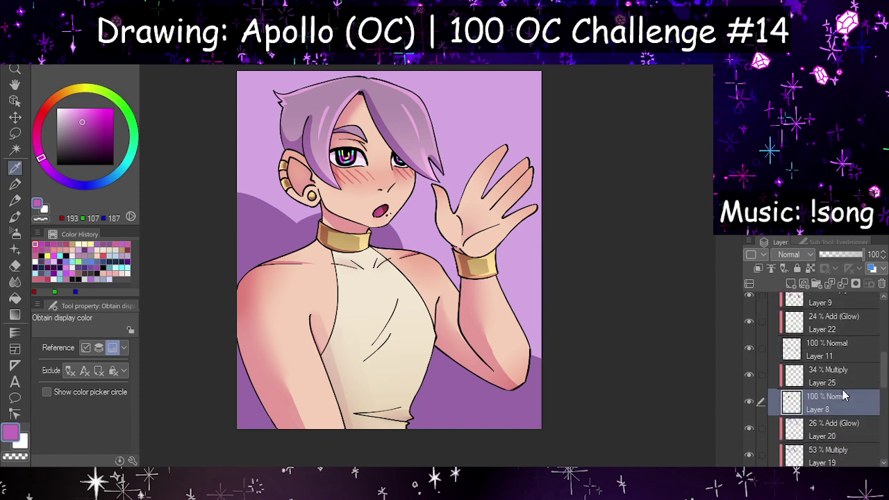
click(790, 286)
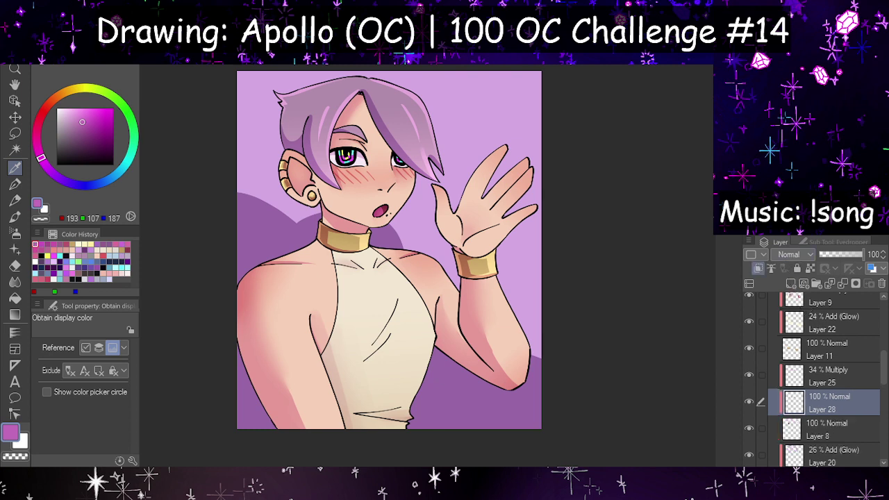
Step: Set the blending mode of the layer clipped to the line art folder to Lighten
scroll(824, 408, up, 5)
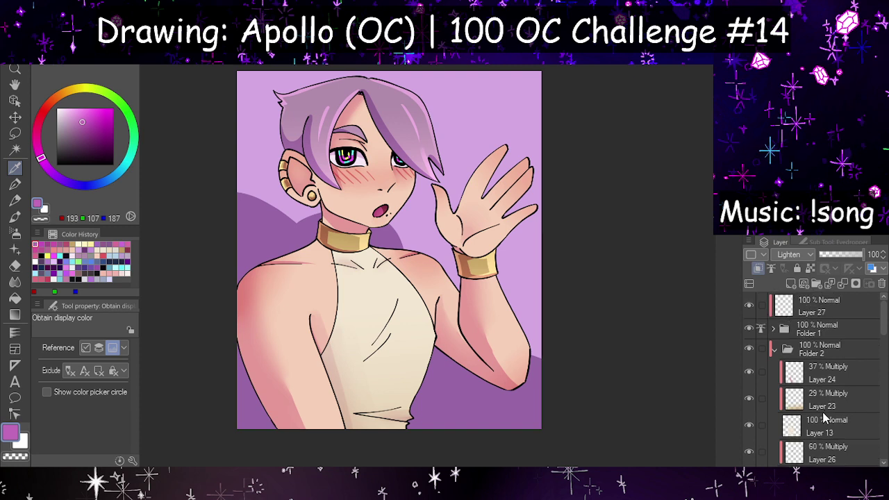
click(799, 303)
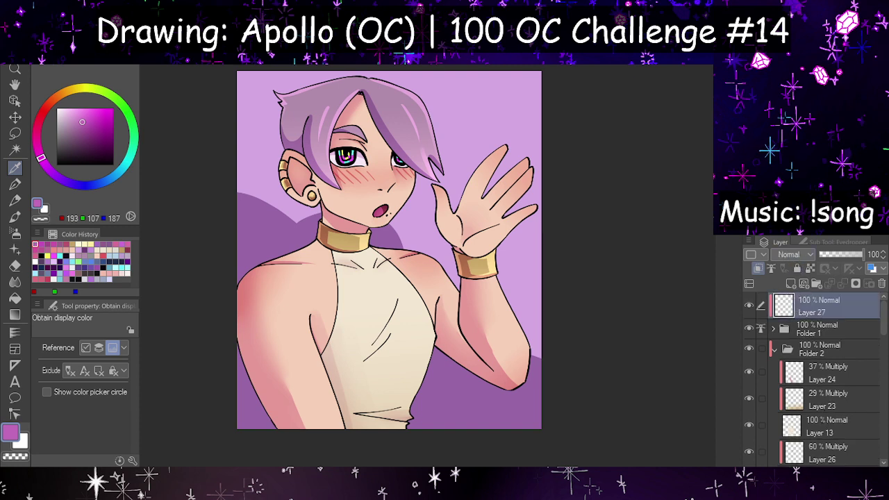
click(793, 255)
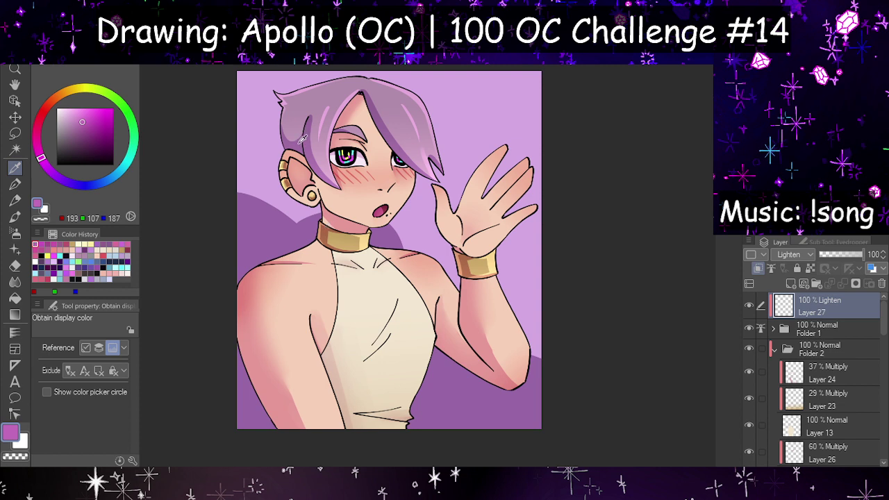
Step: Cover the line art's Lighten layer with saturated purple (RGB 133, 40, 141) using a 2000 G-pen, and lower its opacity to 43%
click(277, 100)
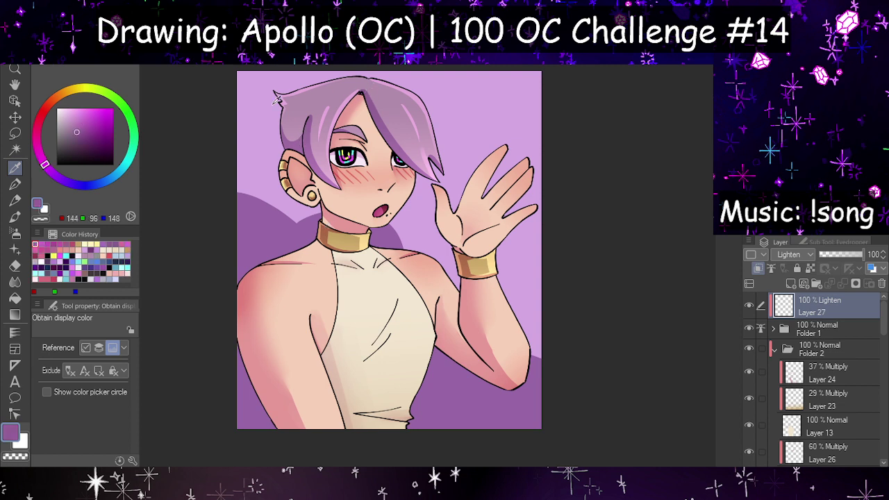
drag(76, 136, 97, 133)
click(14, 184)
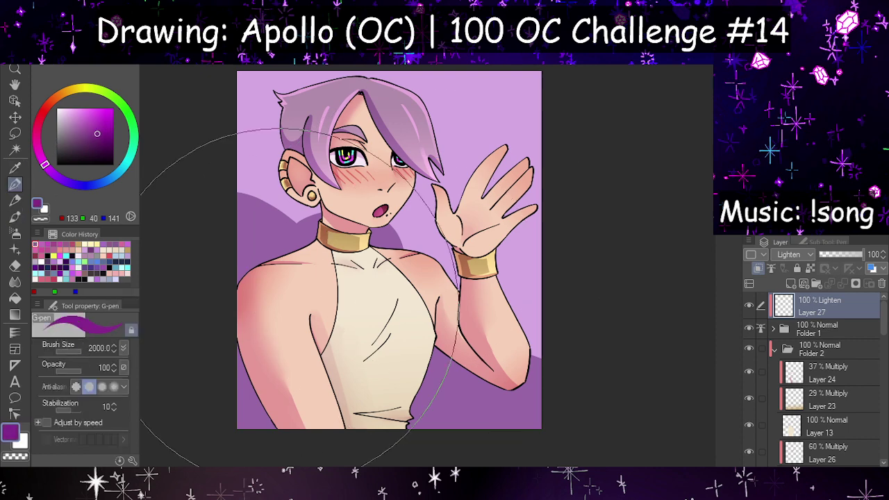
drag(292, 295, 426, 248)
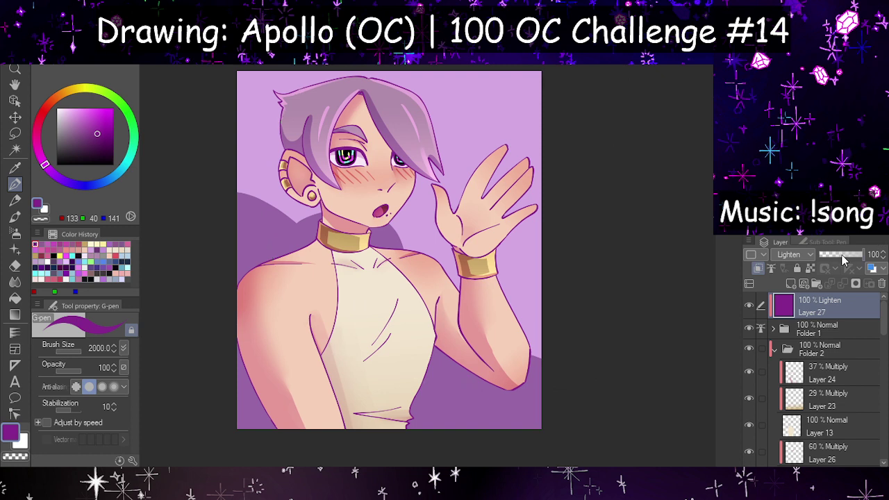
drag(843, 256, 837, 254)
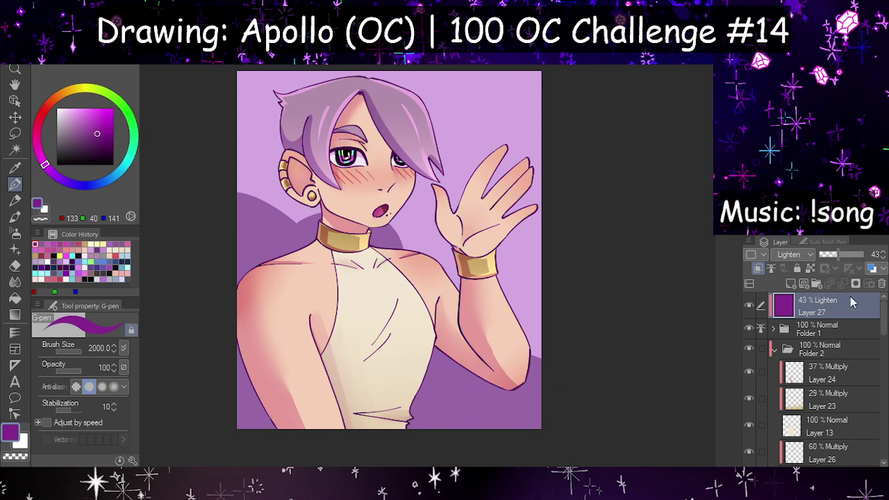
Step: Paint the same purple over the eyes on their clipped Lighten layer and lower that layer's opacity to 69%
scroll(843, 387, down, 5)
scroll(843, 386, down, 3)
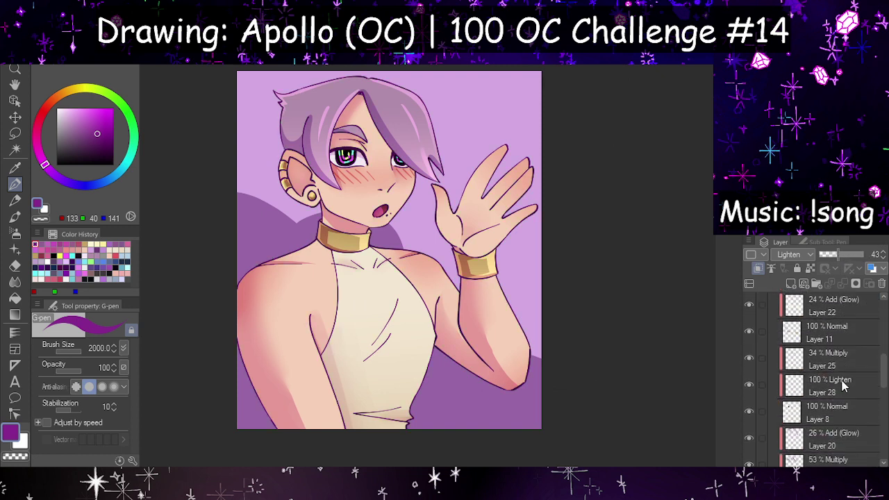
click(839, 355)
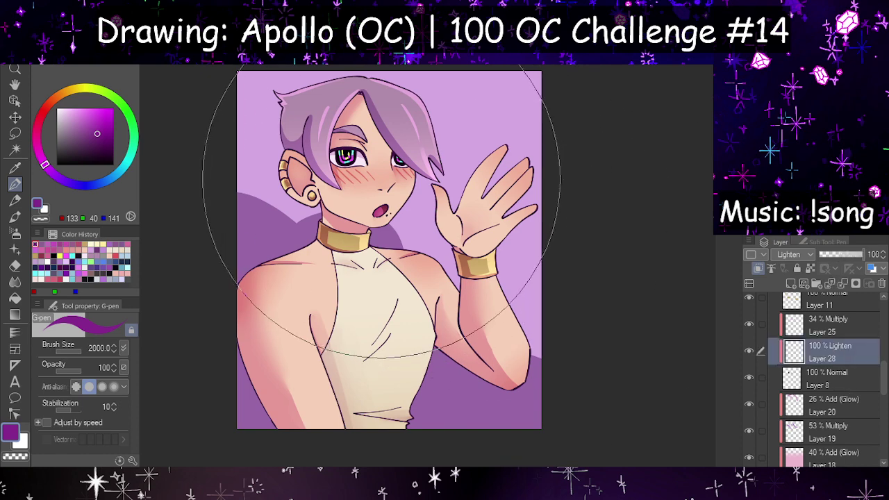
click(389, 189)
click(847, 256)
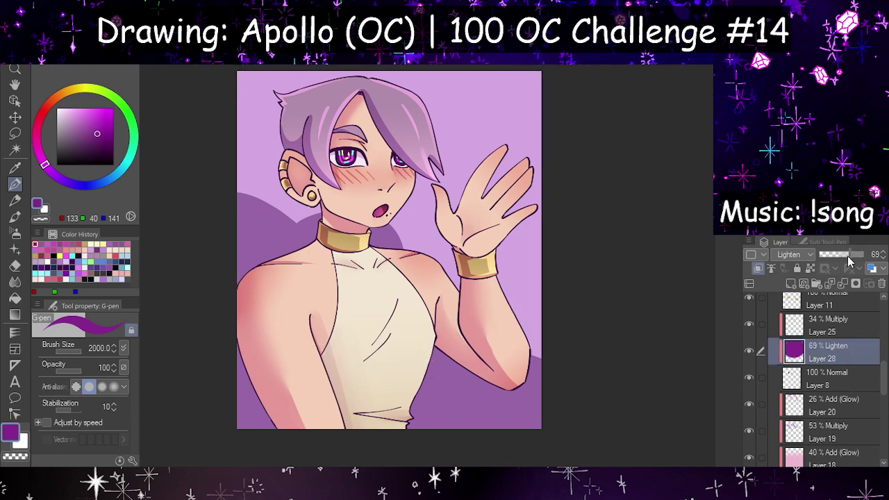
Step: Lock the transparent pixels of the line art's Lighten layer and repaint it reddish purple (RGB 141, 40, 121)
scroll(848, 256, down, 5)
scroll(848, 257, down, 1)
scroll(848, 257, down, 1)
click(810, 269)
drag(883, 385, 884, 306)
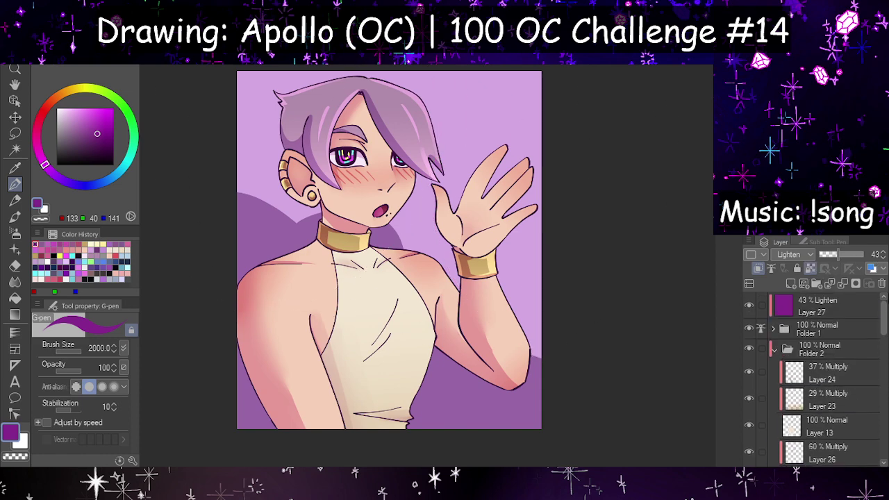
click(836, 301)
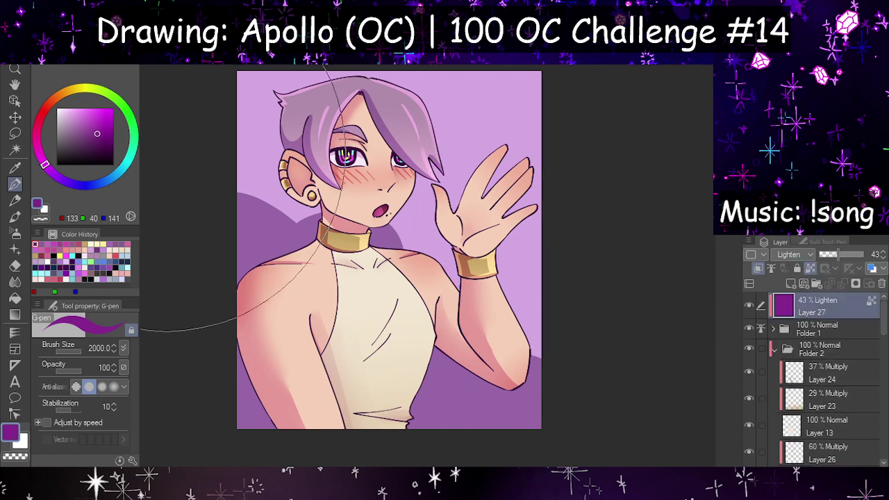
click(38, 152)
drag(352, 306, 364, 176)
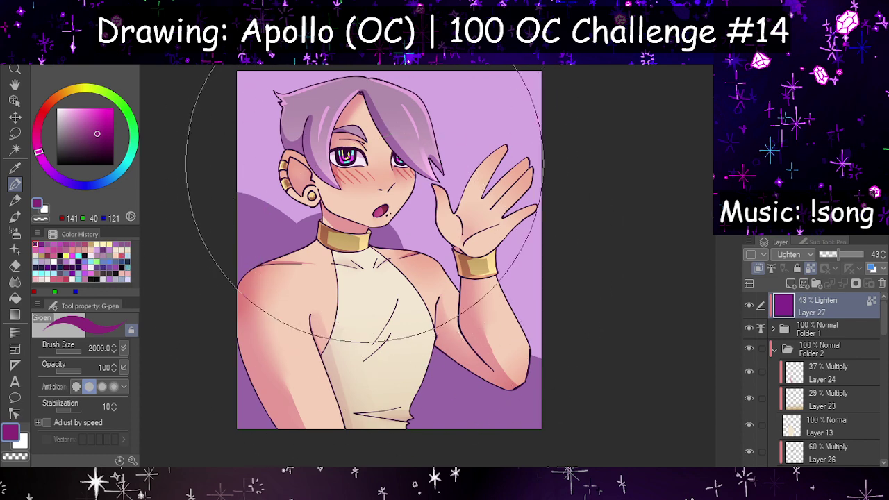
Step: Repaint the line art and eye Lighten layers wine red (RGB 141, 40, 95) and set the eye layer's opacity to 43%
click(33, 139)
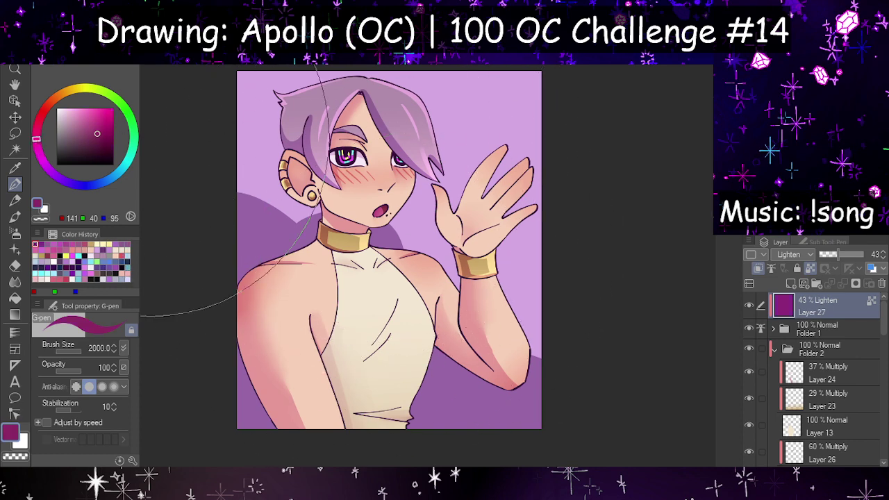
drag(414, 255, 416, 278)
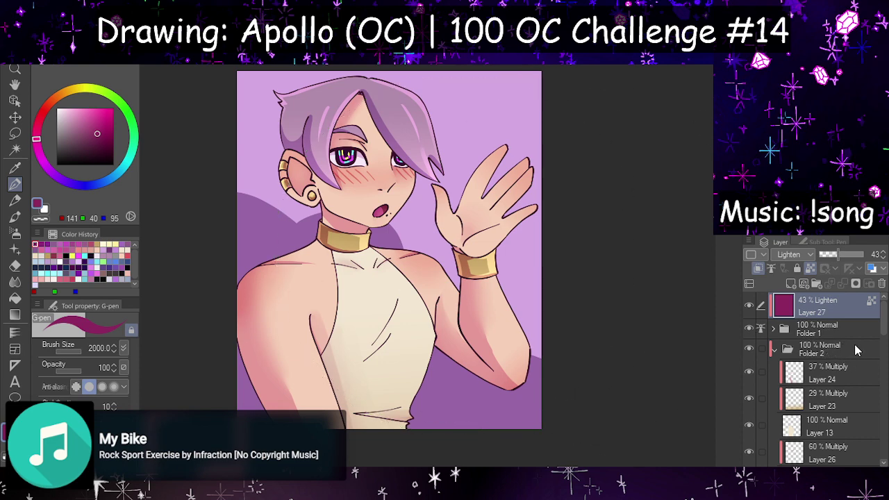
drag(885, 323, 885, 398)
scroll(819, 376, up, 4)
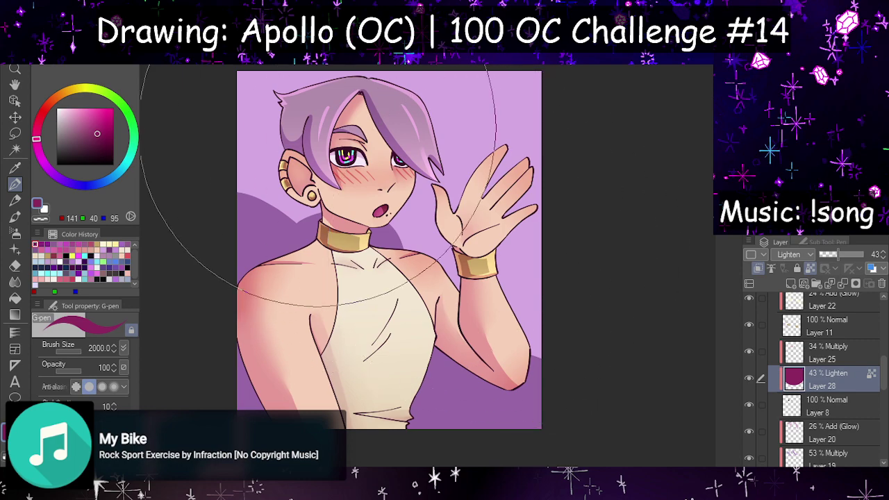
scroll(337, 129, up, 10)
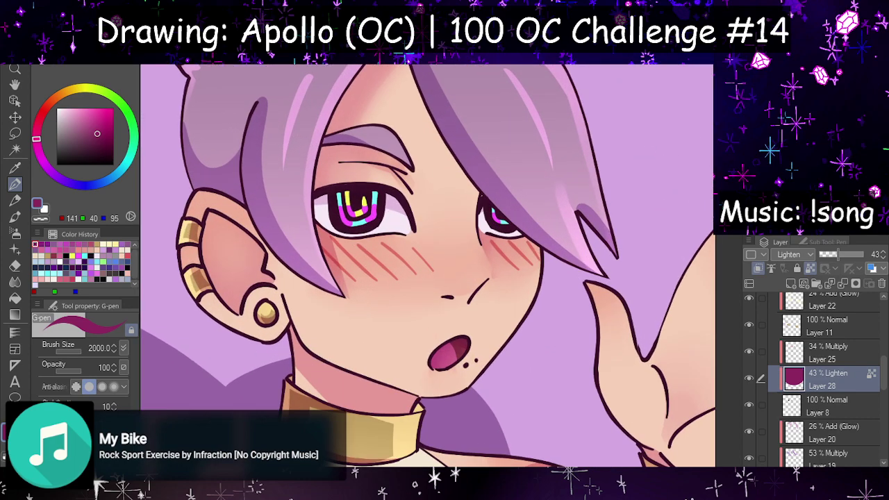
scroll(355, 115, down, 6)
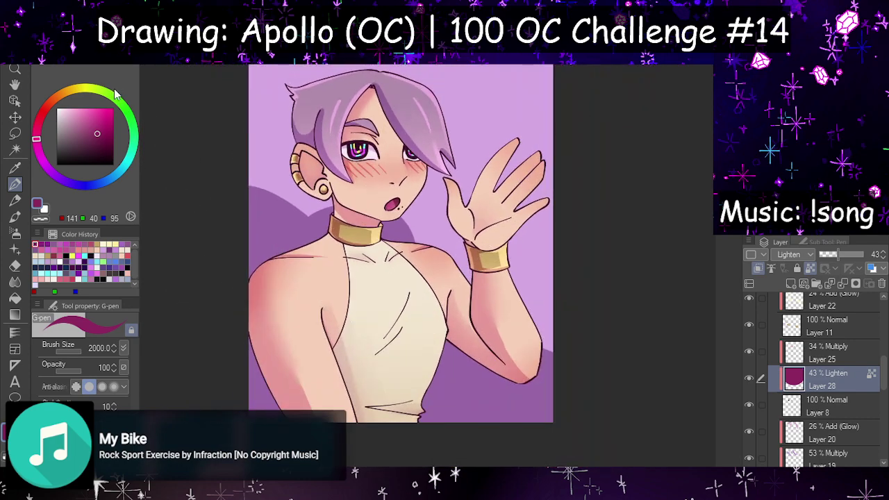
Step: Recolour the eye and line art Lighten layers with brighter magenta (RGB 185, 26, 112)
click(106, 124)
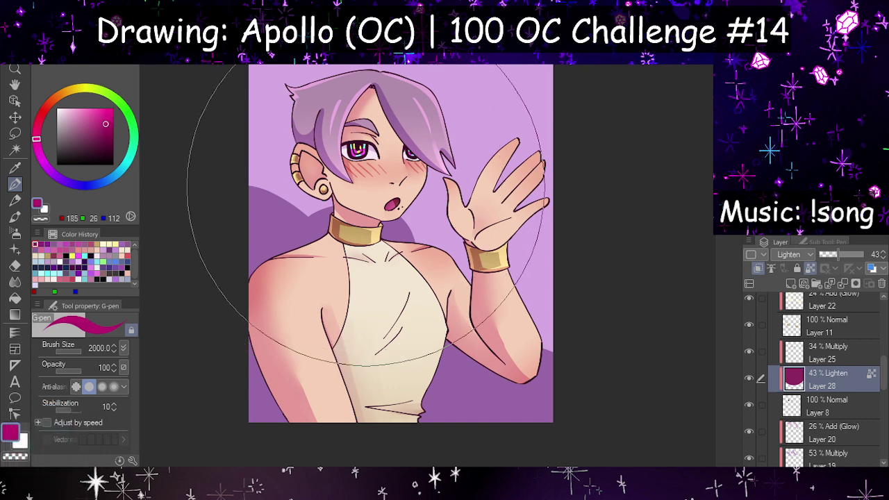
click(369, 185)
drag(885, 379, 873, 320)
click(830, 309)
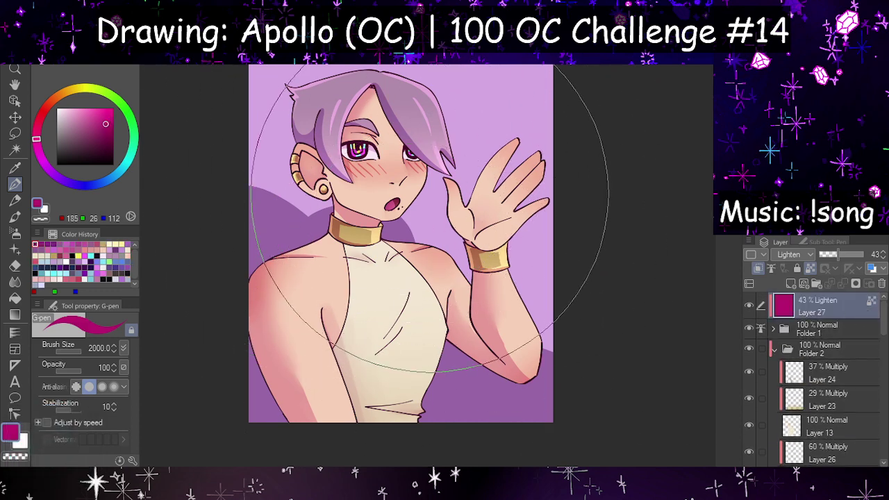
scroll(430, 210, down, 1)
scroll(411, 189, up, 2)
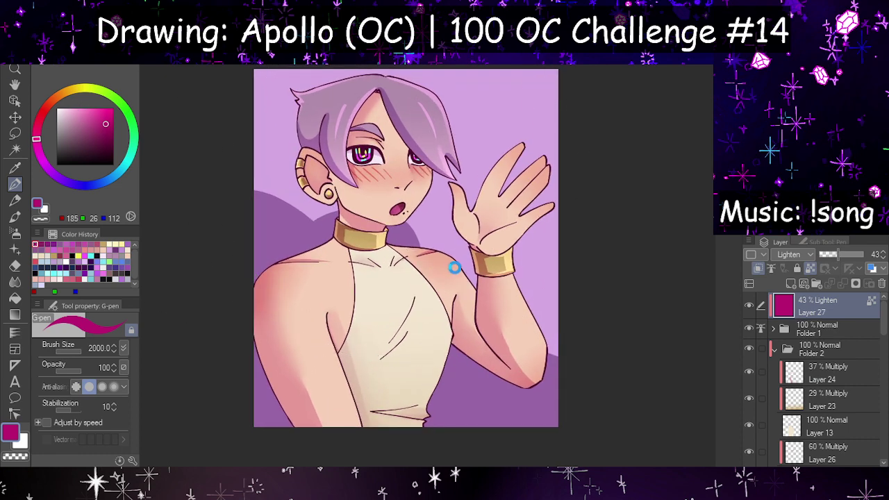
Step: Collapse Folder 2, add a new layer directly above the flat background layer (Layer 15) and set it to Add (Glow)
mouse_move(887, 312)
mouse_down()
mouse_move(887, 436)
mouse_move(886, 309)
mouse_up()
click(775, 350)
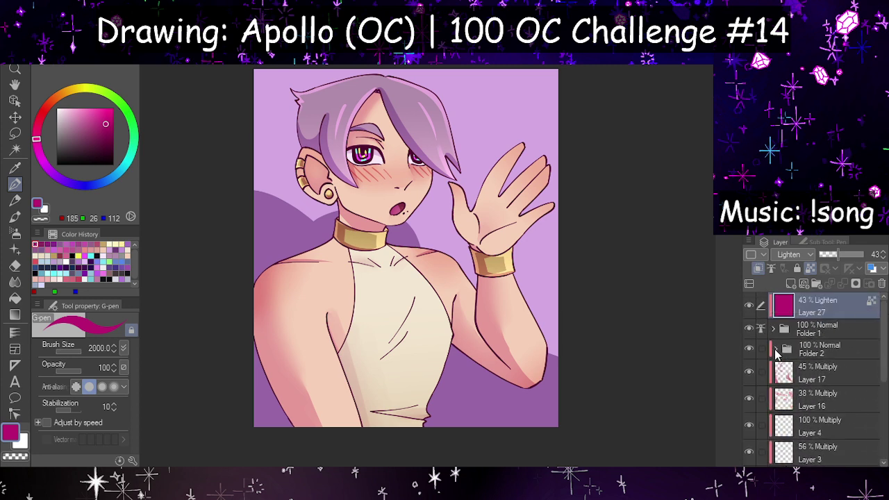
scroll(799, 379, down, 5)
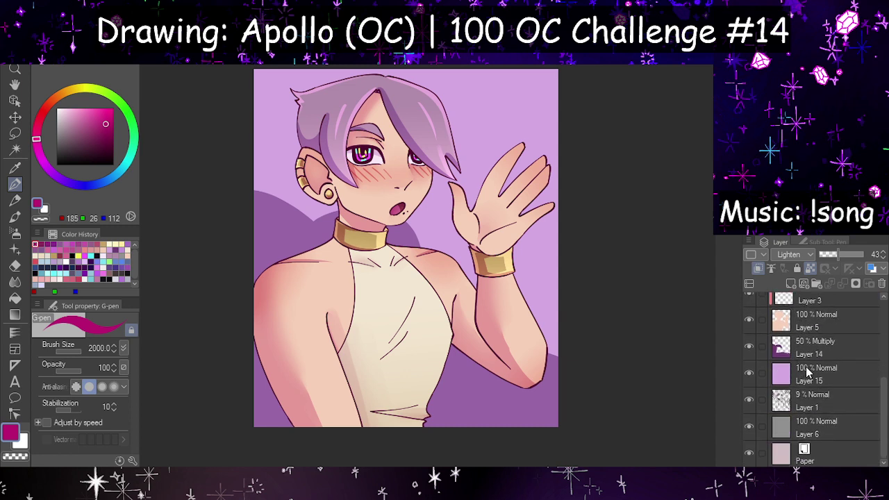
click(812, 354)
click(805, 374)
click(796, 283)
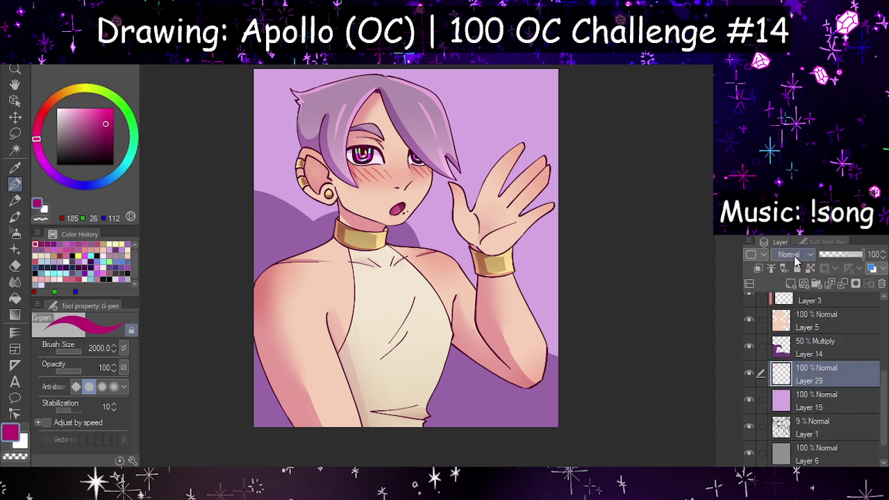
click(793, 254)
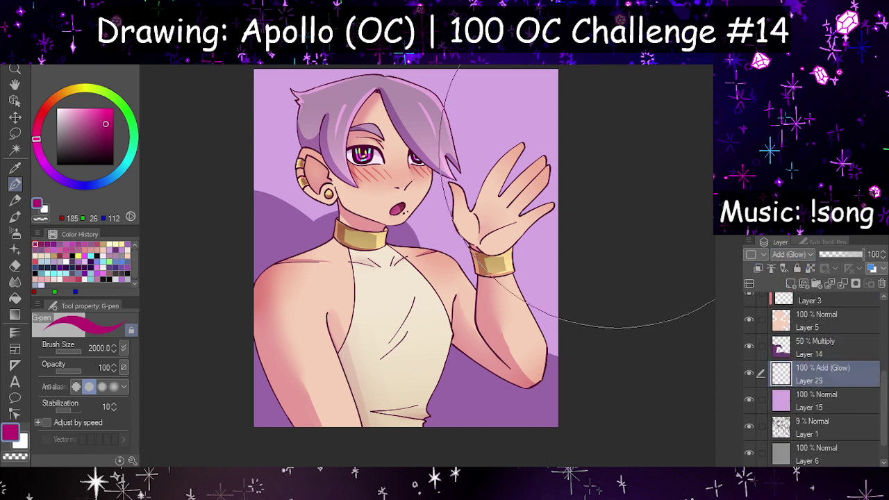
Step: Draw a light pink (RGB 236, 160, 240) foreground-to-transparent gradient down the background glow layer and lower its opacity to 24%
click(85, 186)
drag(86, 186, 43, 164)
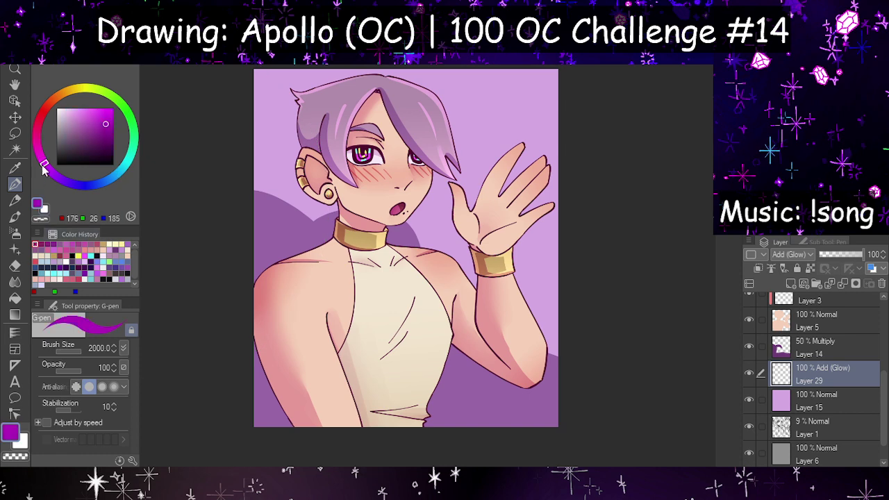
drag(82, 110, 76, 111)
click(15, 314)
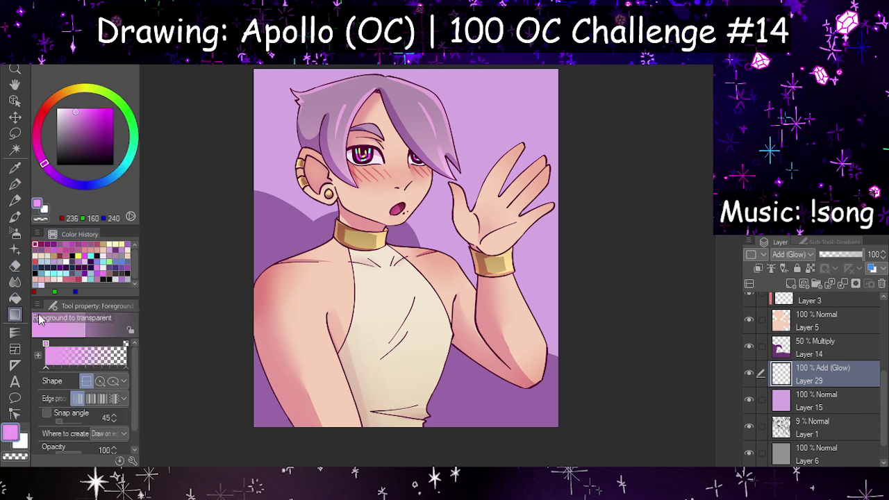
scroll(345, 327, down, 2)
drag(382, 114, 381, 380)
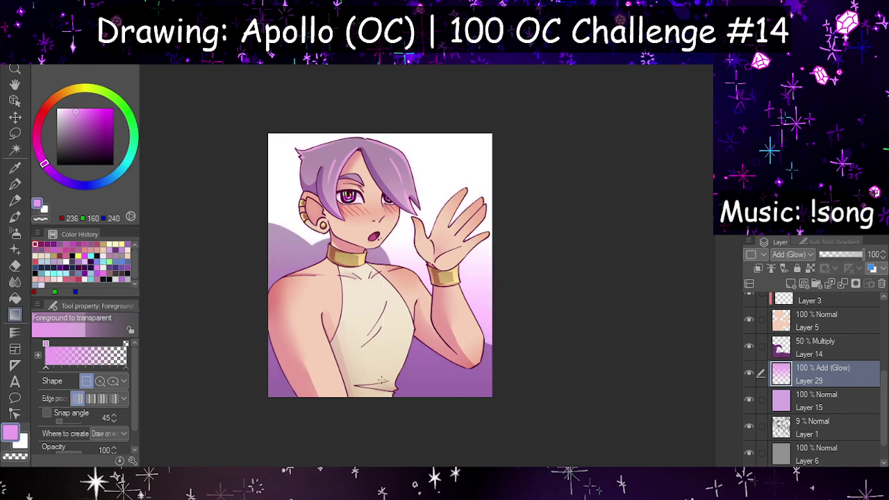
click(829, 256)
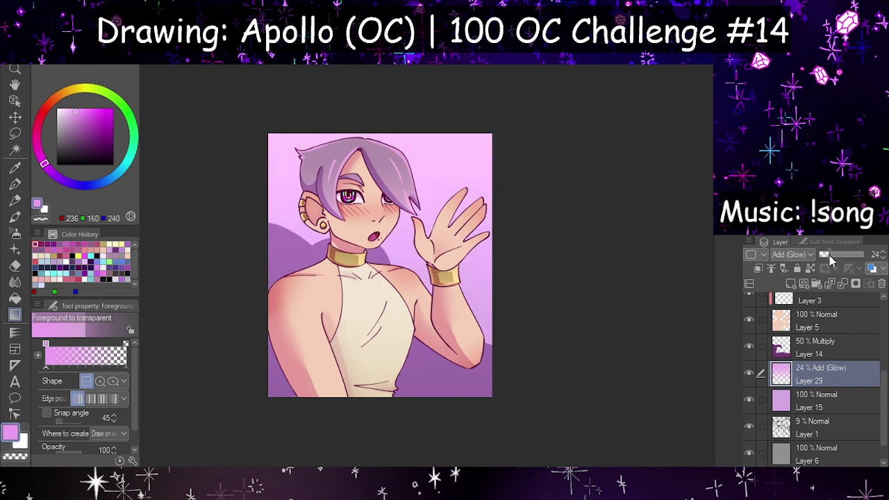
Step: Lock the glow layer's transparent pixels and try light blue (RGB 160, 230, 240) over its gradient with a 2000 G-pen
click(810, 268)
drag(125, 180, 123, 168)
click(15, 184)
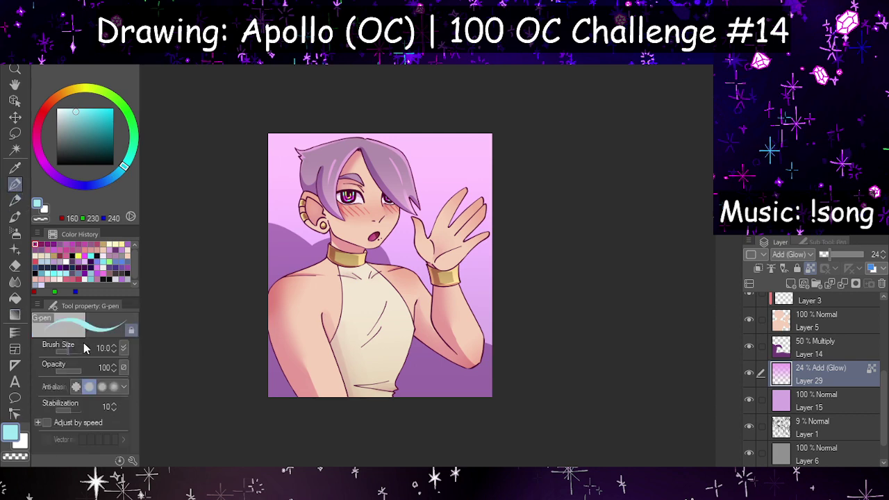
mouse_move(153, 323)
mouse_down()
mouse_move(348, 168)
mouse_move(466, 188)
mouse_move(453, 387)
mouse_up()
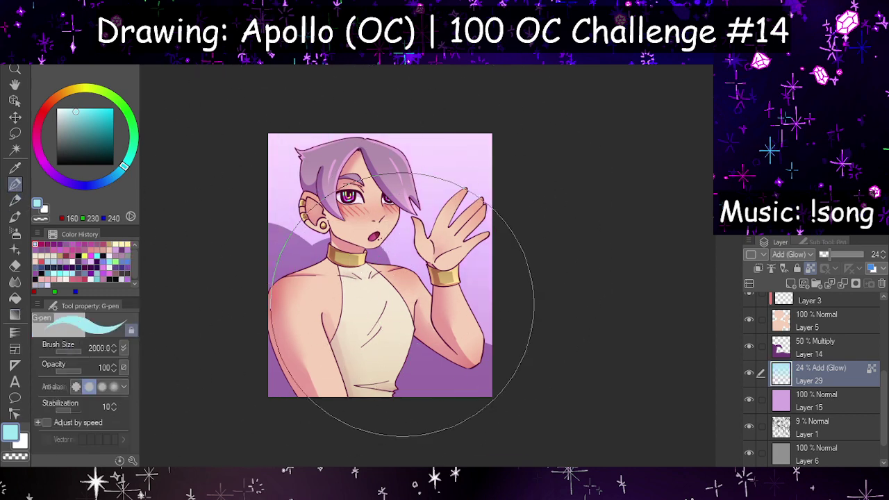
Step: Repaint the glow gradient pink (RGB 233, 160, 240), and finally light violet (RGB 201, 160, 240)
click(43, 164)
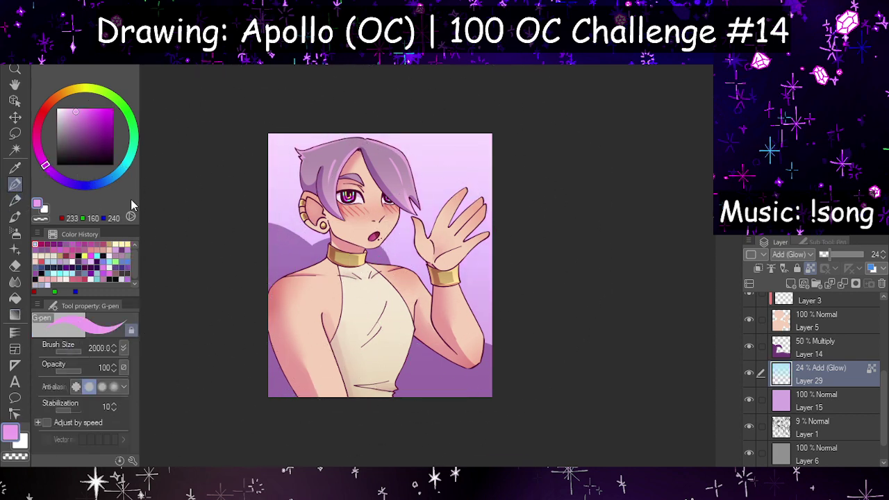
mouse_move(333, 196)
mouse_down()
mouse_move(254, 236)
mouse_move(266, 168)
mouse_up()
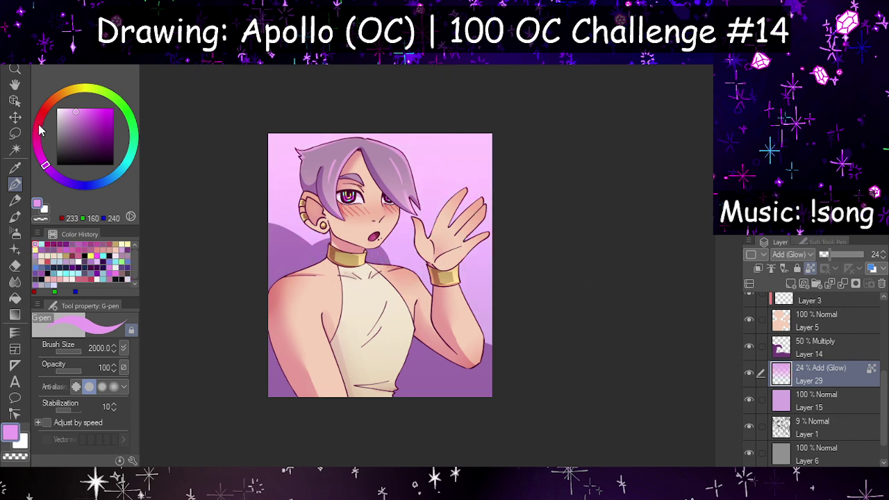
click(59, 180)
mouse_move(344, 181)
mouse_down()
mouse_move(409, 349)
mouse_move(312, 276)
mouse_up()
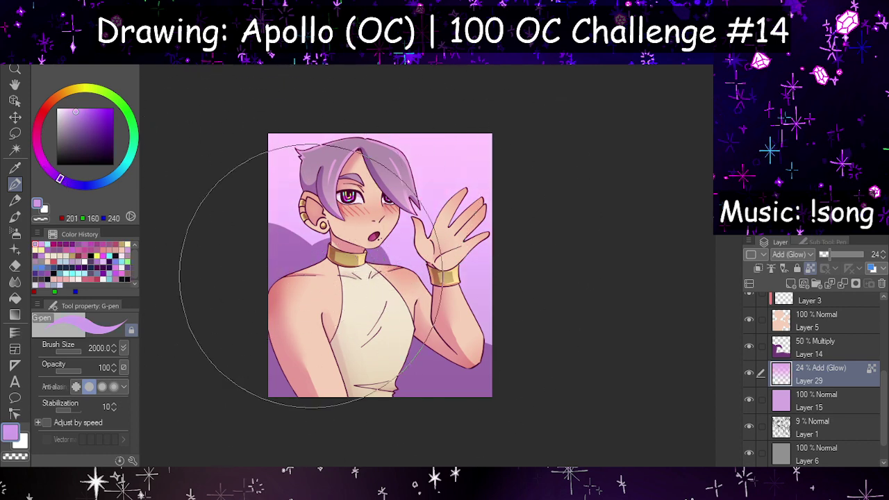
Step: Unlock the glow layer's transparent pixels, compare the background with and without it, and lower its opacity to 7%
drag(841, 254, 832, 261)
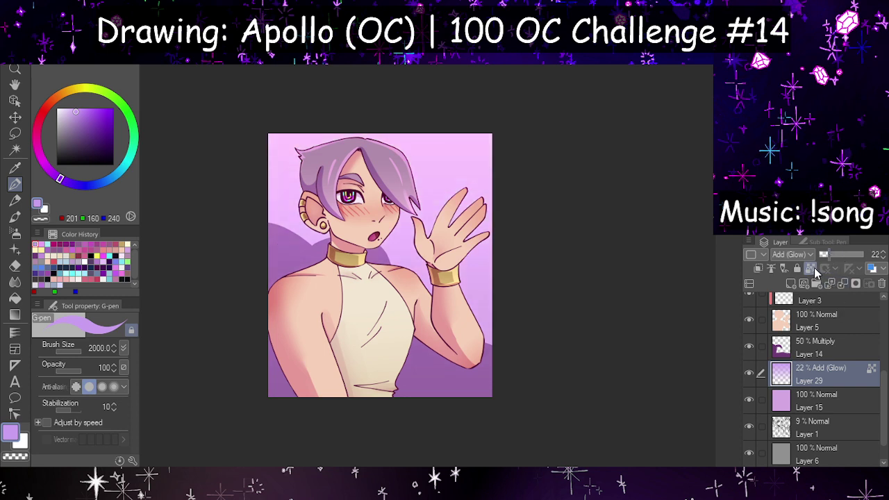
click(749, 374)
click(749, 375)
drag(825, 263, 823, 255)
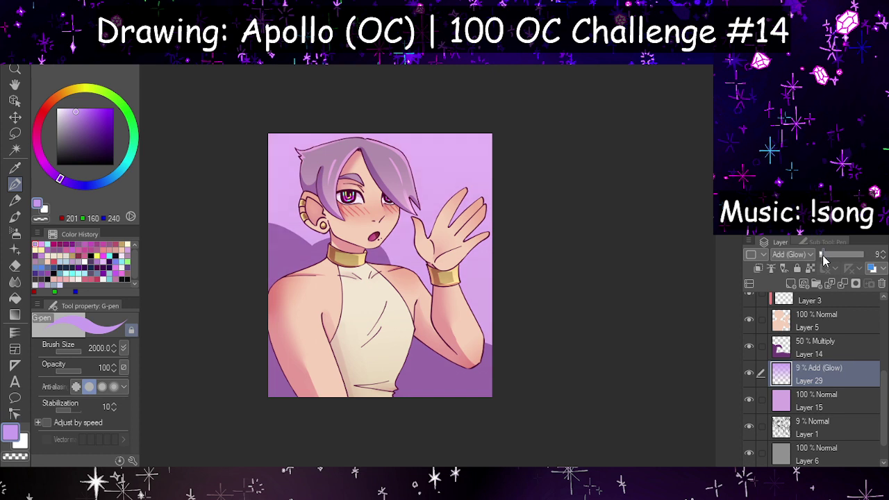
click(748, 376)
Step: Add a layer clipped to the background shapes (Layer 14), set it to Multiply and choose dark purple (RGB 39, 13, 65) for a gradient
click(806, 348)
click(791, 283)
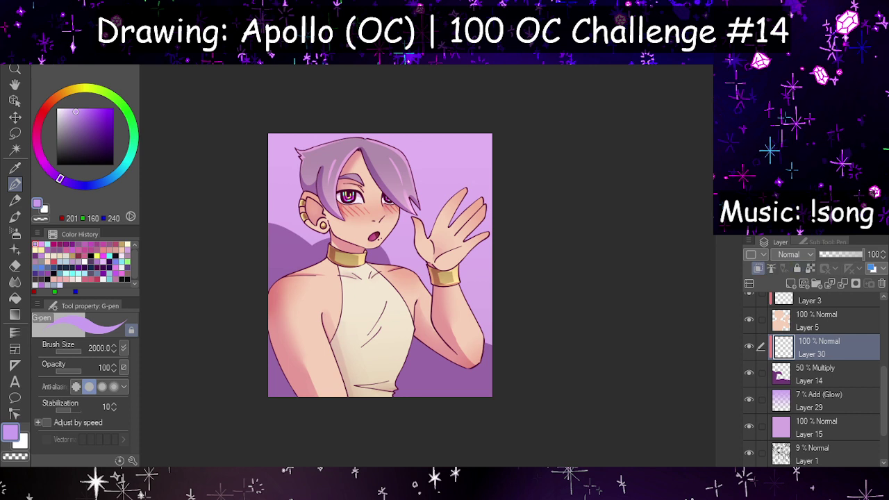
click(792, 367)
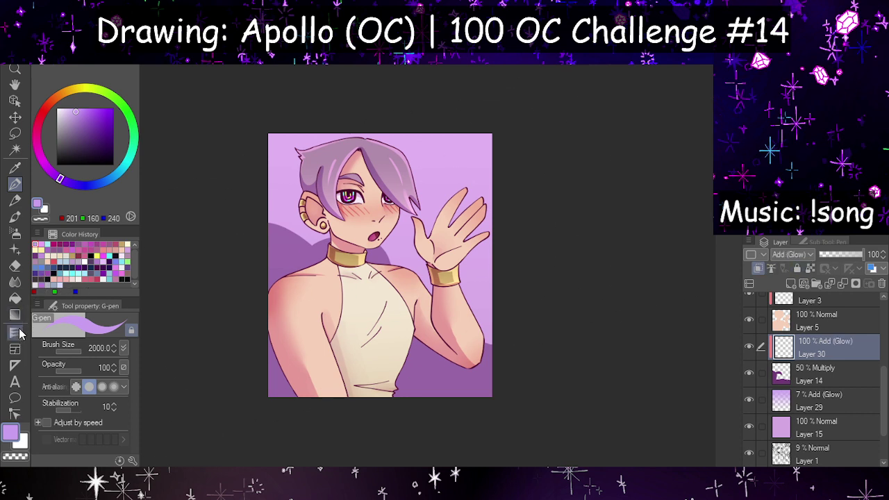
click(14, 314)
click(103, 150)
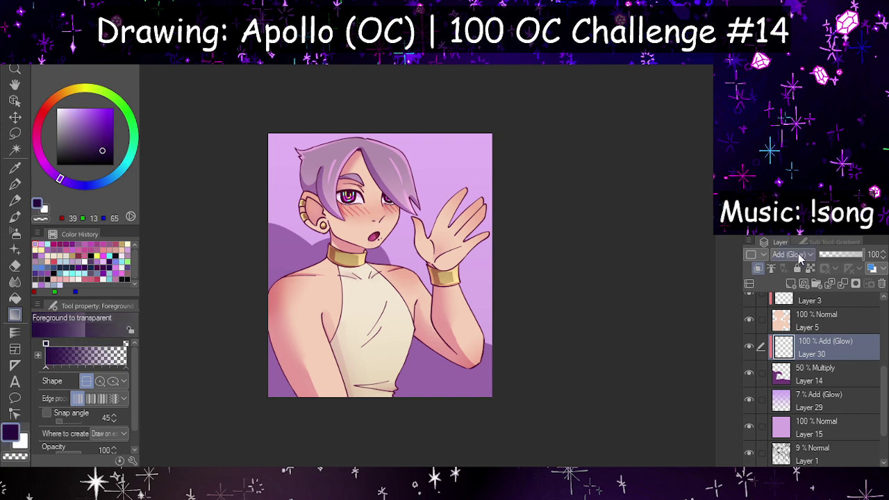
click(790, 282)
drag(389, 193, 368, 373)
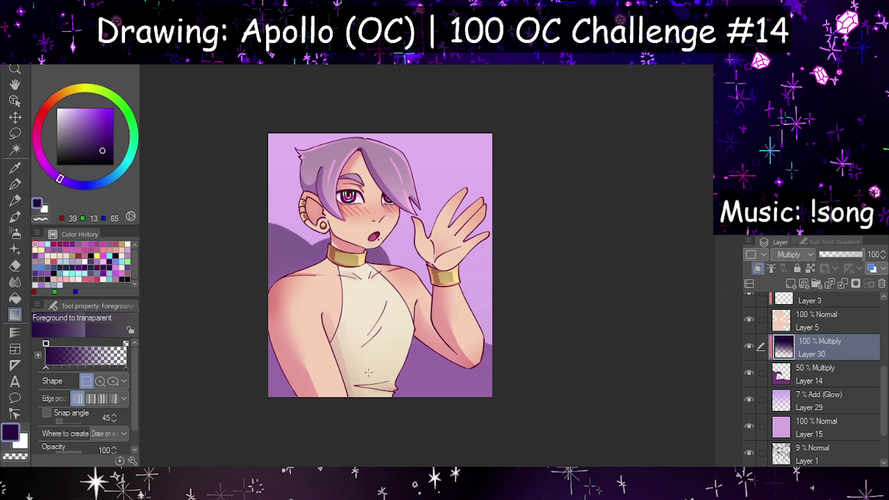
key(ctrl+z)
drag(397, 215, 408, 395)
key(ctrl+z)
Step: Draw a dark purple foreground-to-transparent gradient diagonally downward from the raised wrist on the clipped Multiply layer
drag(440, 268, 399, 381)
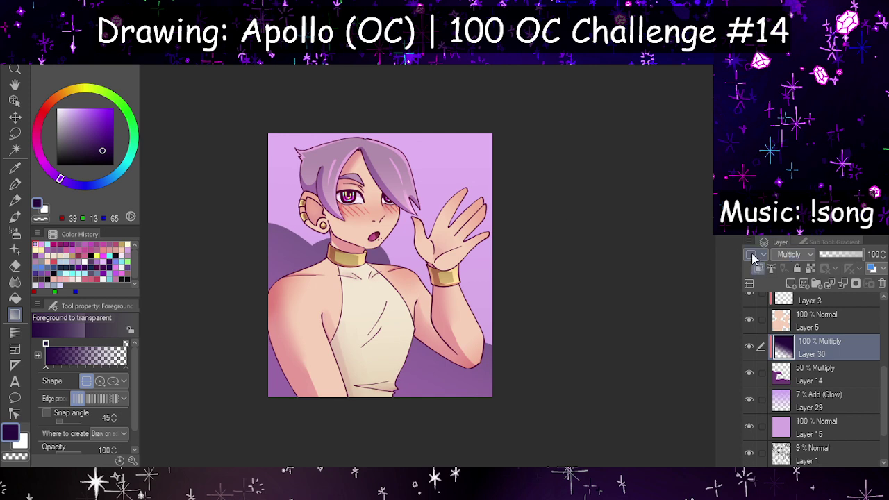
scroll(501, 216, down, 5)
scroll(468, 237, up, 6)
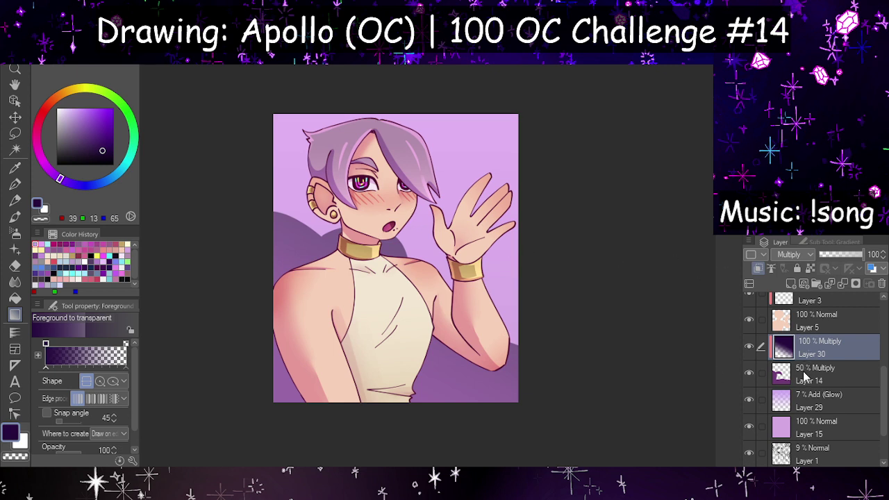
Step: Raise the background glow layer's opacity to 10% and reselect the clipped Multiply layer
click(808, 403)
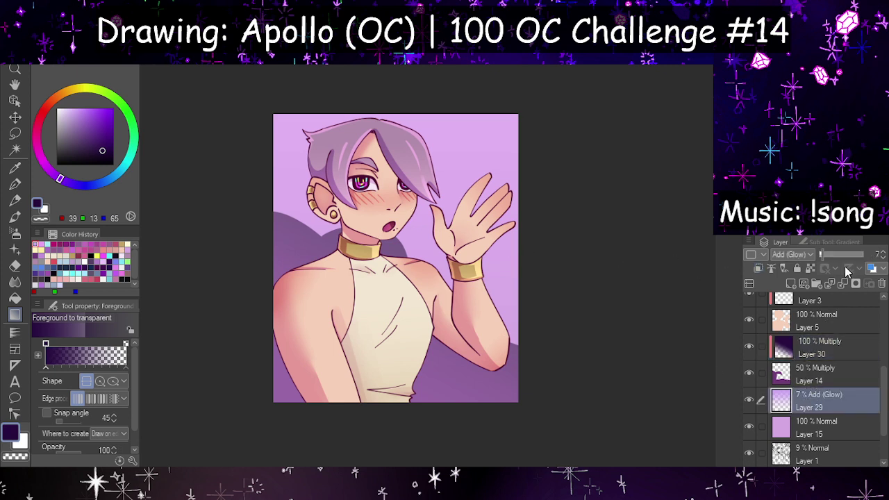
drag(834, 249, 834, 251)
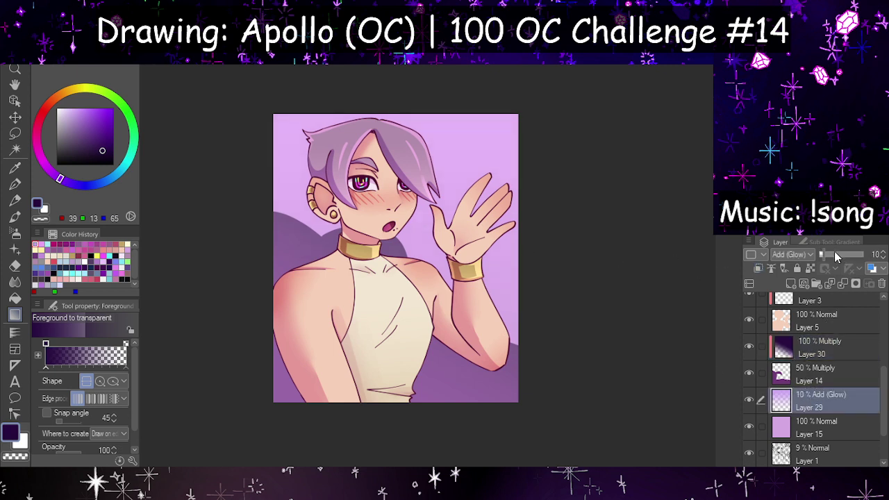
click(810, 356)
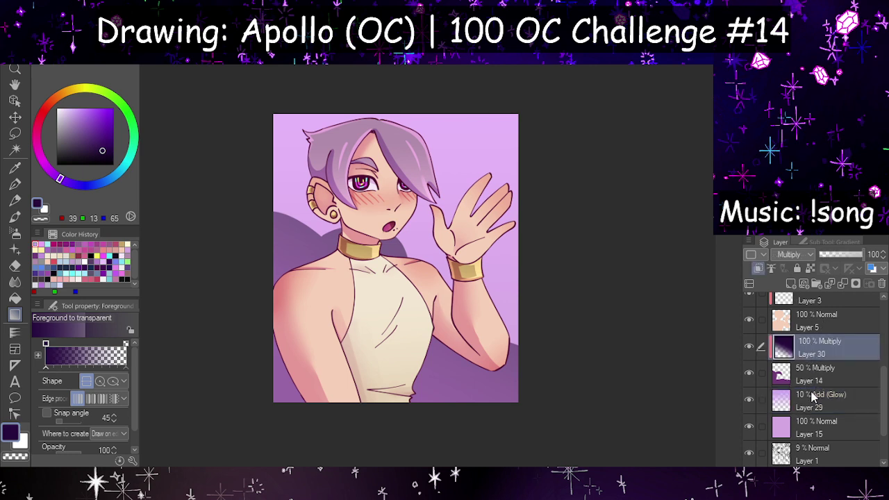
Step: Add a new layer above the background glow layer and choose white with the ruled-line decoration brushes
click(805, 401)
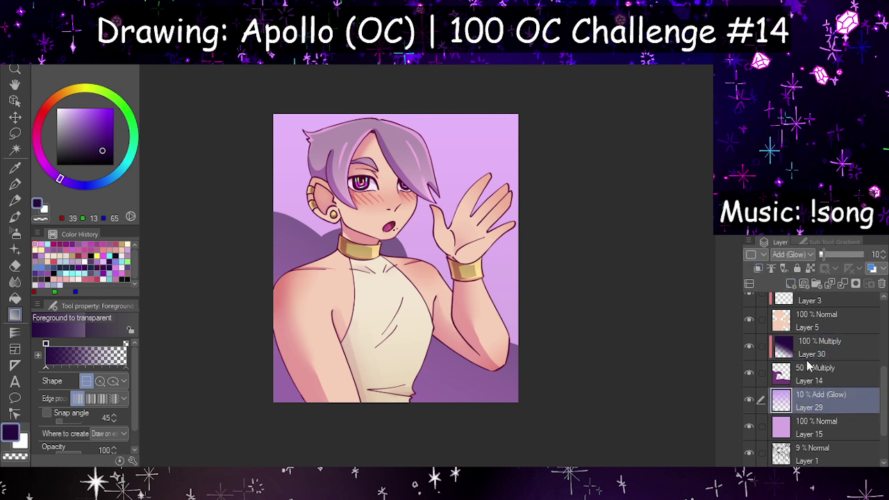
click(791, 283)
click(16, 249)
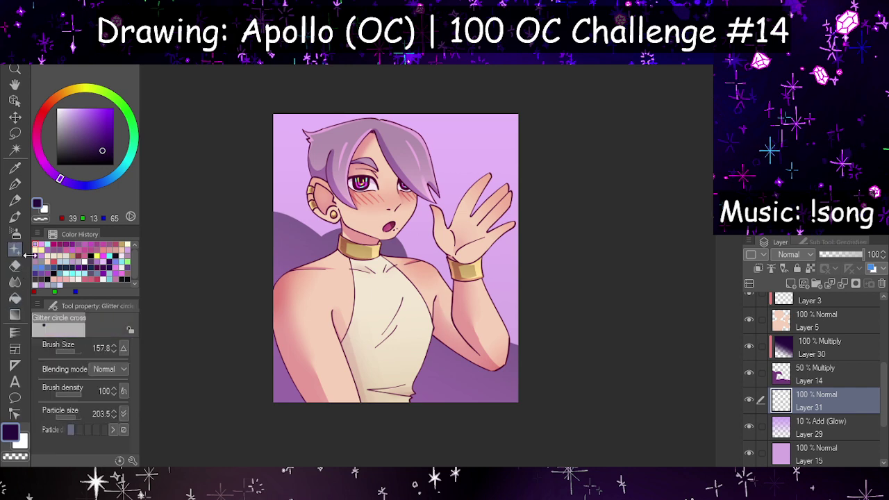
drag(105, 127, 28, 88)
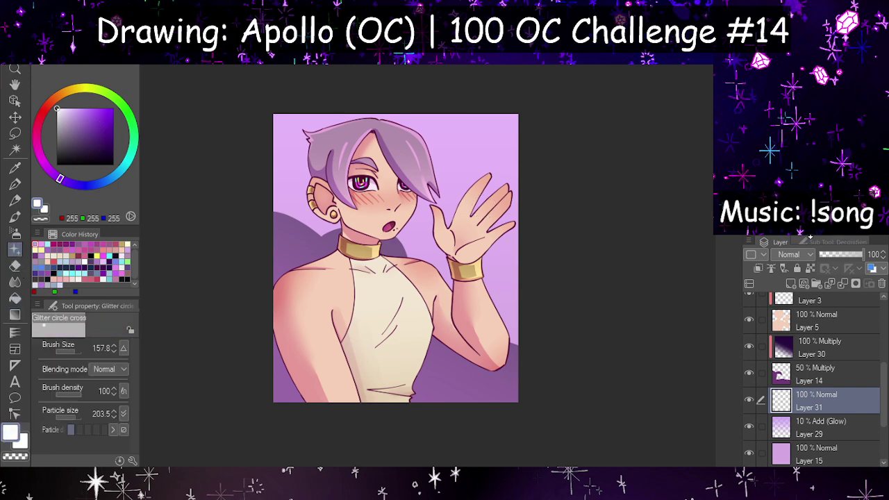
click(816, 242)
click(801, 290)
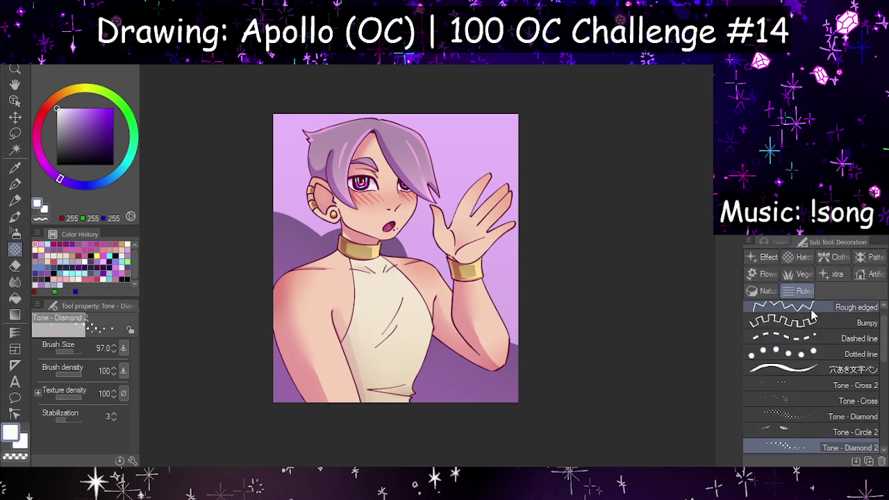
Step: Try covering the background with the white Tone - Diamond pattern at brush size 2000
scroll(813, 317, down, 3)
click(811, 353)
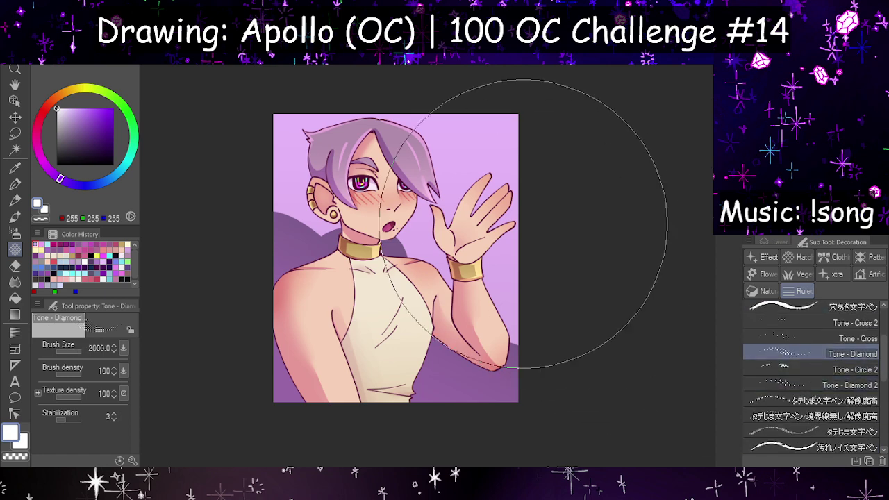
drag(524, 223, 377, 254)
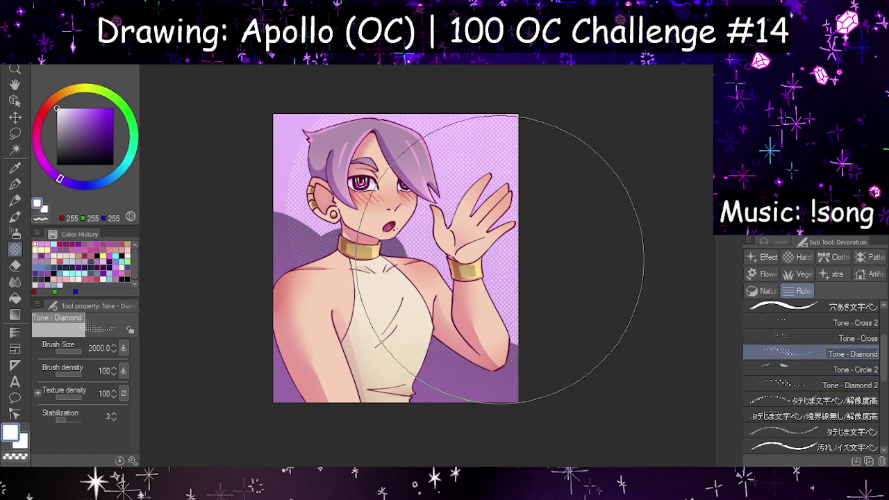
key(ctrl+z)
drag(410, 230, 473, 394)
key(ctrl+z)
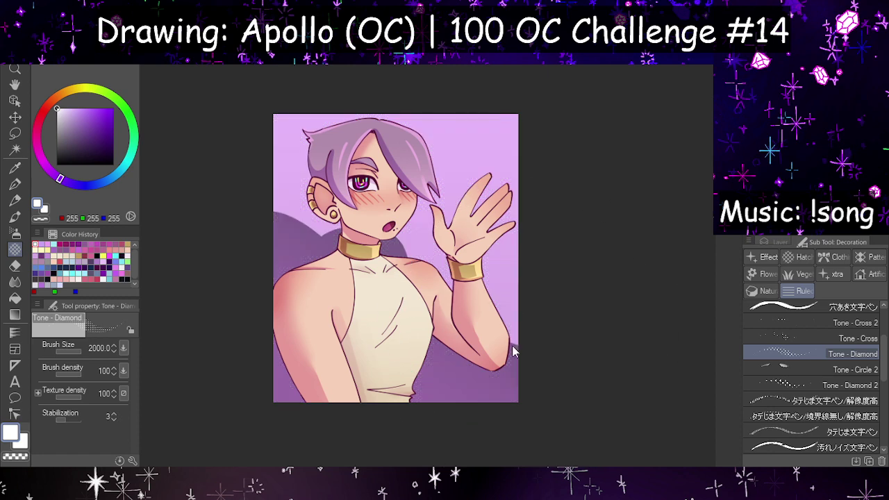
mouse_move(532, 387)
mouse_down()
mouse_move(445, 320)
mouse_move(266, 241)
mouse_move(553, 226)
mouse_up()
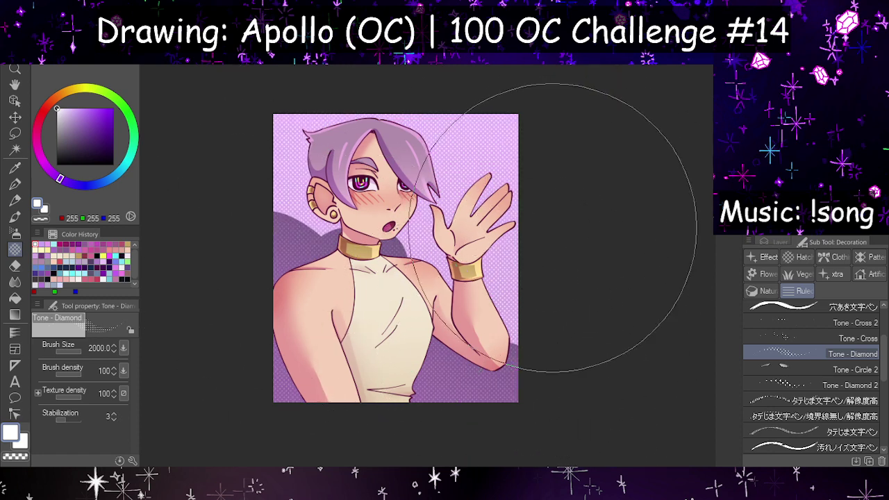
key(ctrl+z)
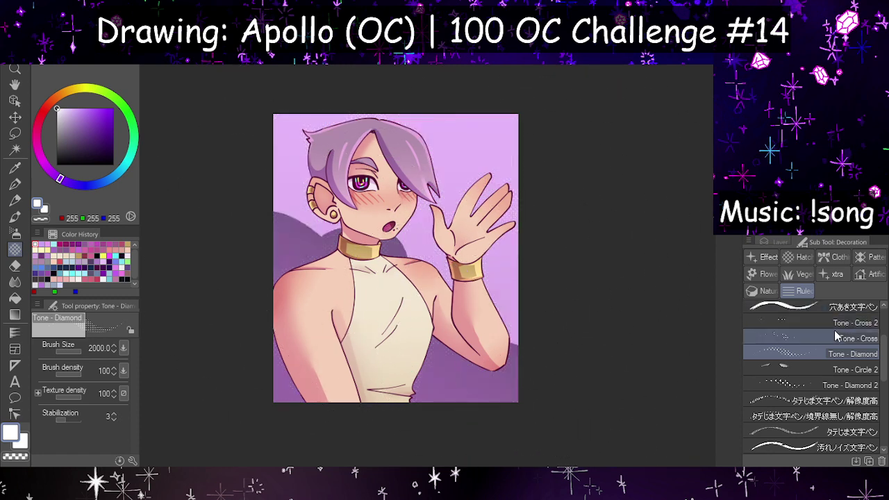
Step: Try the white Tone - Cross pattern over the background at brush size 2000 and inspect it up close
click(836, 338)
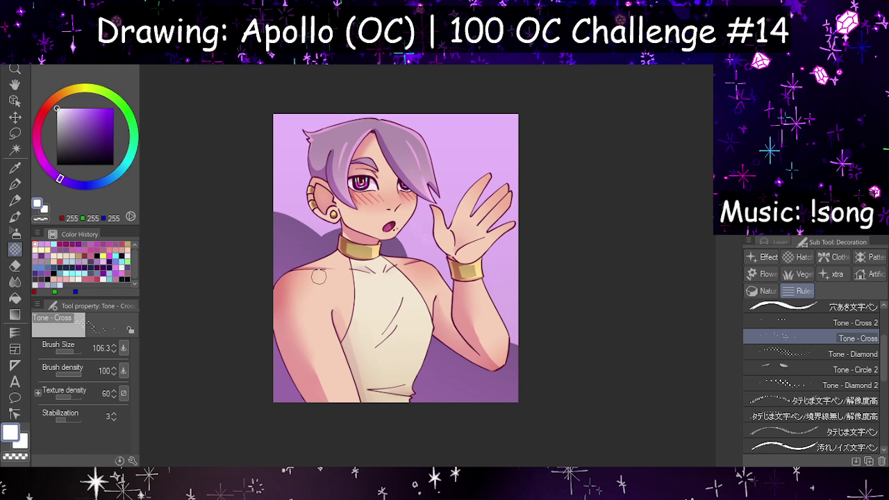
click(81, 352)
mouse_move(350, 208)
mouse_down()
mouse_move(457, 155)
mouse_move(381, 139)
mouse_move(285, 298)
mouse_move(493, 311)
mouse_move(436, 117)
mouse_up()
scroll(419, 184, up, 8)
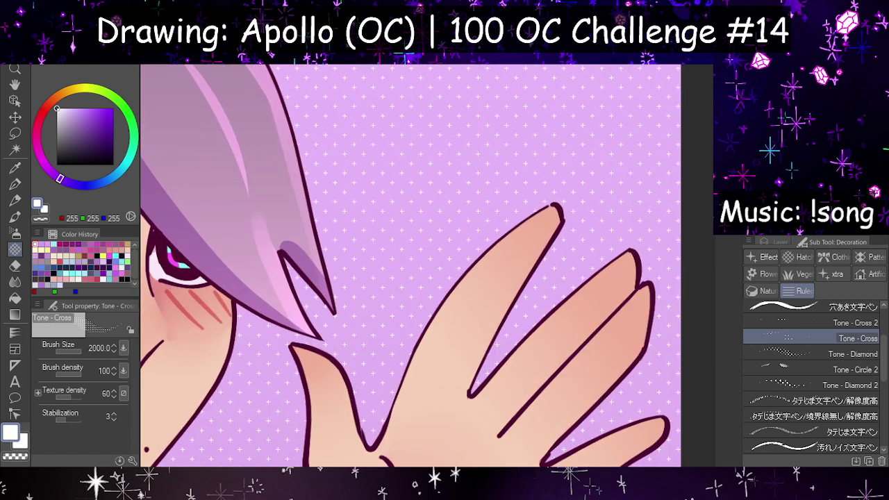
click(834, 322)
key(ctrl+z)
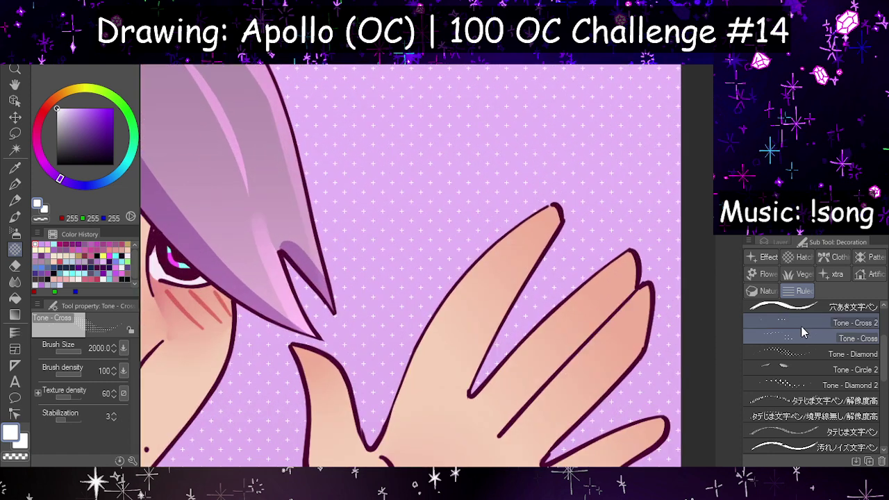
Step: Try the Tone - Cross 2 and Tone - Diamond 2 patterns in the background above the raised hand
mouse_move(616, 243)
mouse_down()
mouse_move(351, 220)
mouse_move(563, 185)
mouse_move(451, 192)
mouse_up()
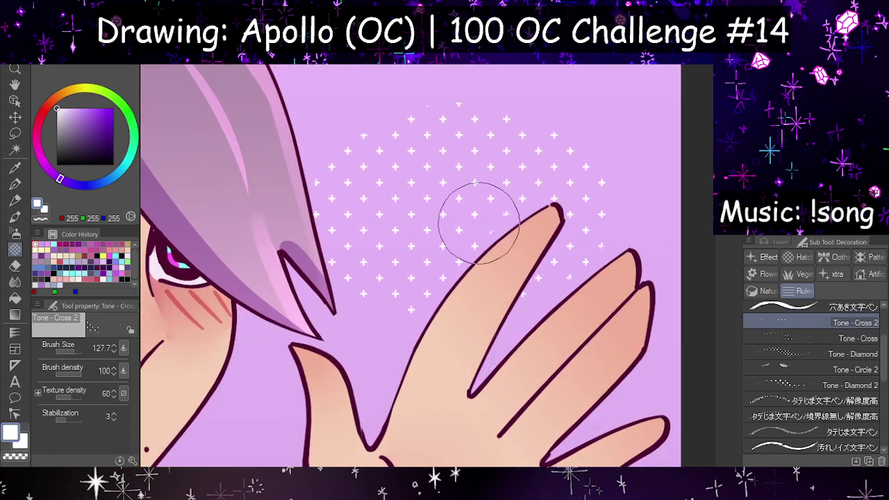
drag(458, 169, 368, 99)
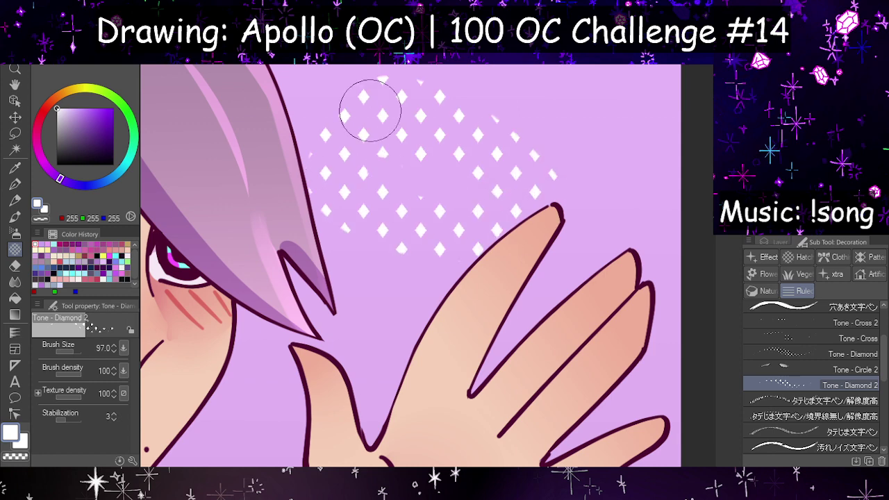
key(ctrl+z)
Step: Cover the whole background with white polka dots using the Tone - Circle 2 brush at size 2000
click(785, 370)
click(379, 221)
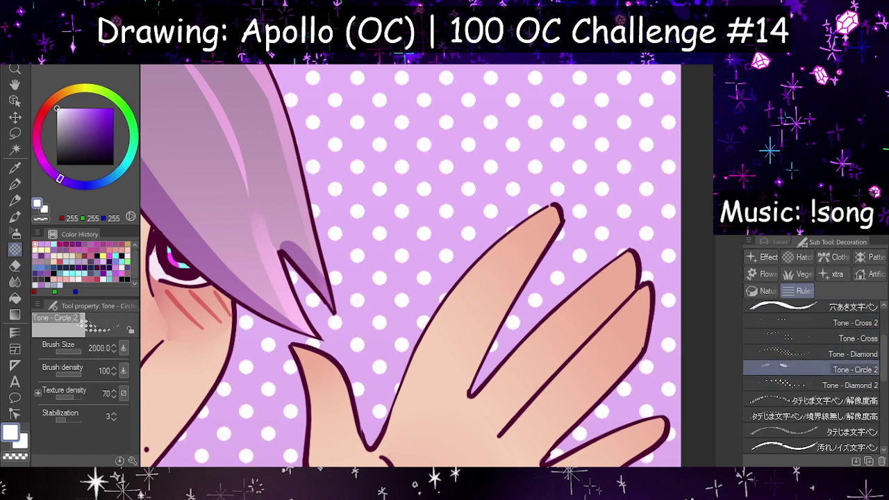
scroll(470, 154, down, 8)
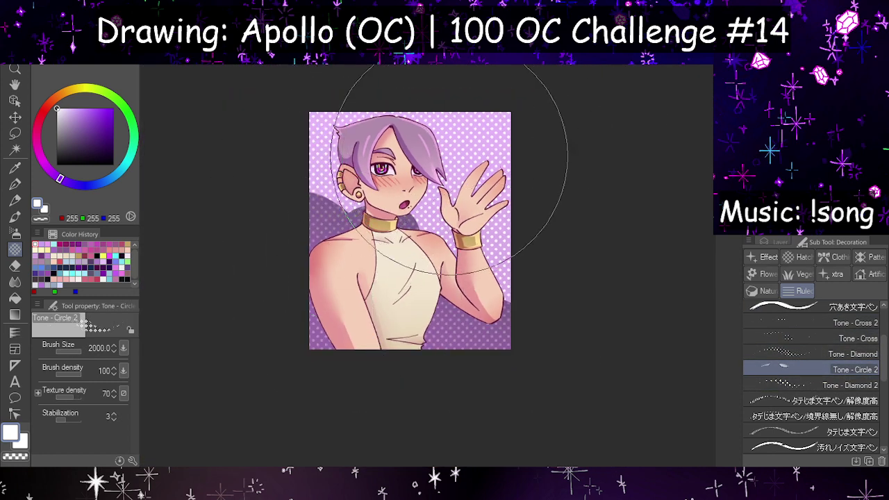
scroll(466, 170, up, 2)
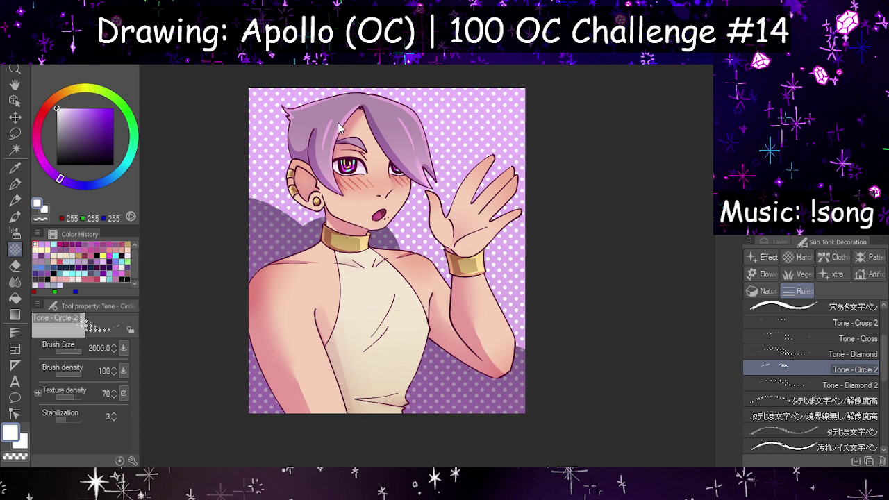
Step: Scale the polka-dot pattern up to 168% so that it extends beyond the canvas edges
key(ctrl+t)
scroll(425, 224, down, 1)
drag(303, 353, 181, 496)
drag(333, 234, 380, 183)
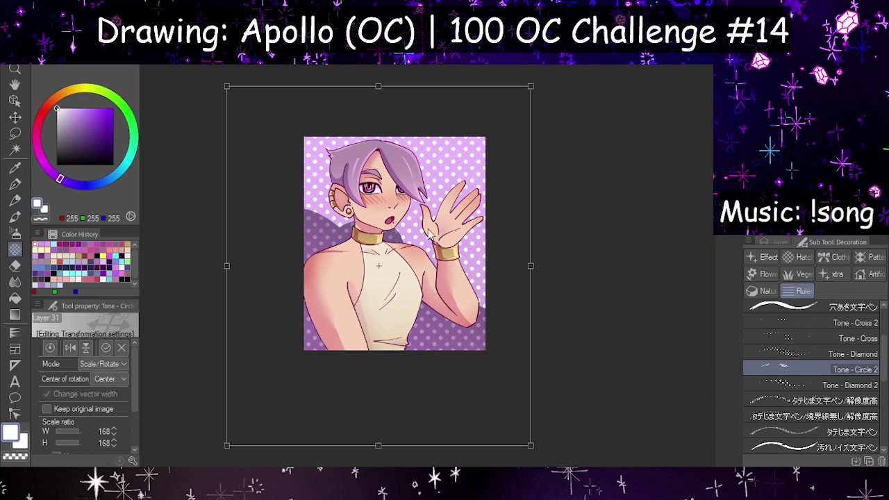
key(Return)
Step: Sample the purple of the background shapes (RGB 145, 99, 159) and raise the shapes layer (Layer 14) to 100% opacity
click(14, 169)
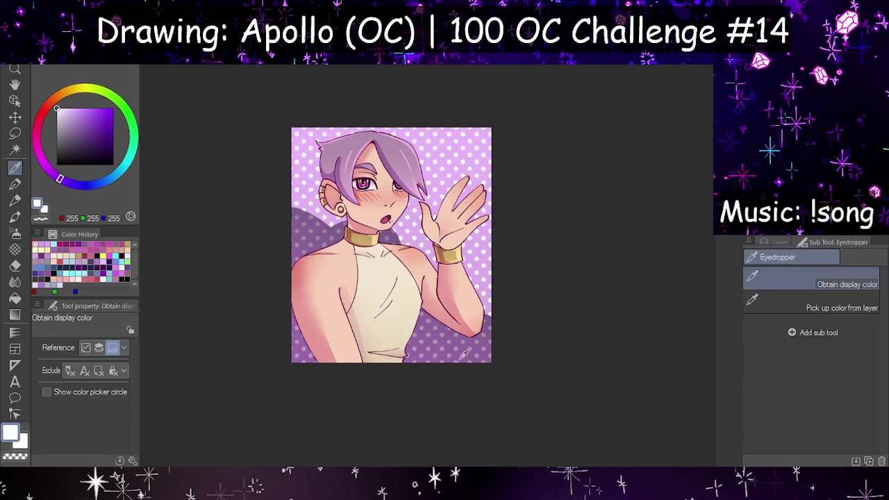
click(466, 356)
click(782, 242)
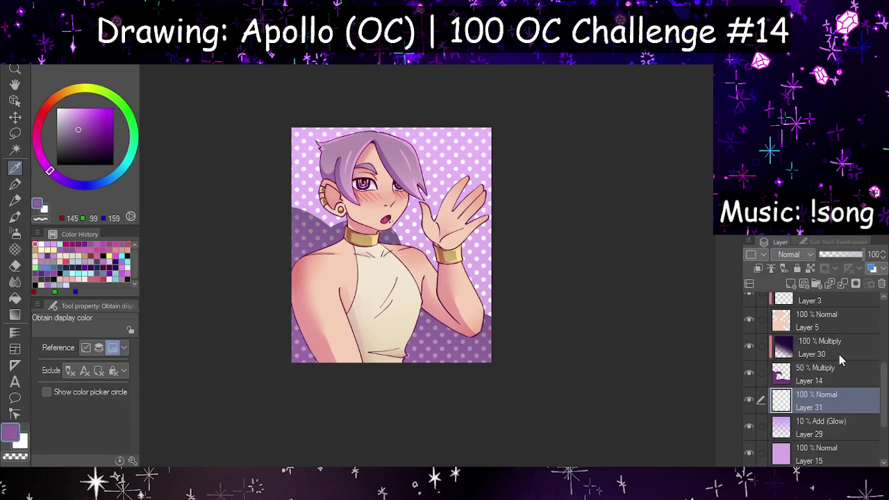
click(803, 381)
drag(852, 254, 865, 255)
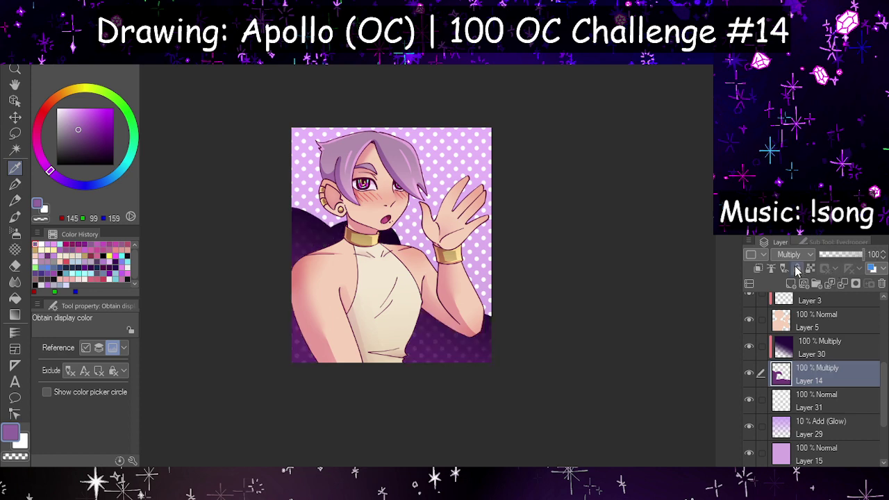
Step: Repaint the shapes with the sampled purple on locked transparent pixels in Normal mode, and lower the clipped Multiply layer to 46% opacity
click(15, 183)
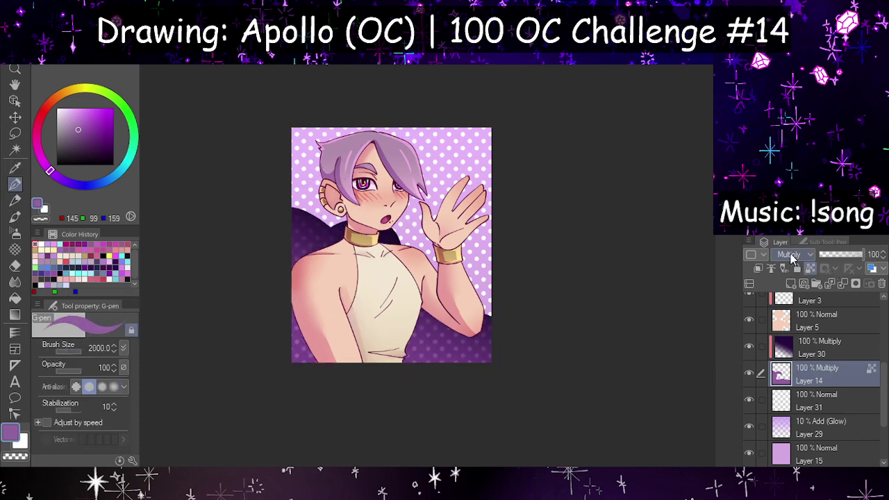
click(826, 281)
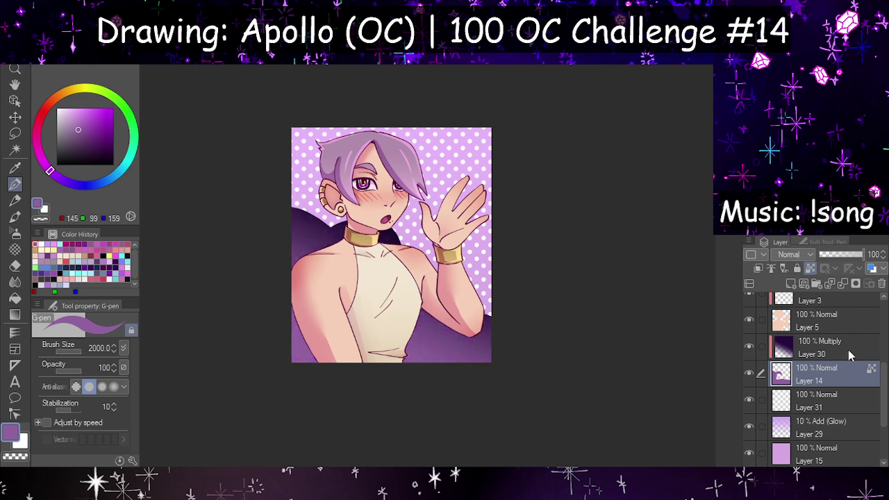
click(848, 349)
click(840, 254)
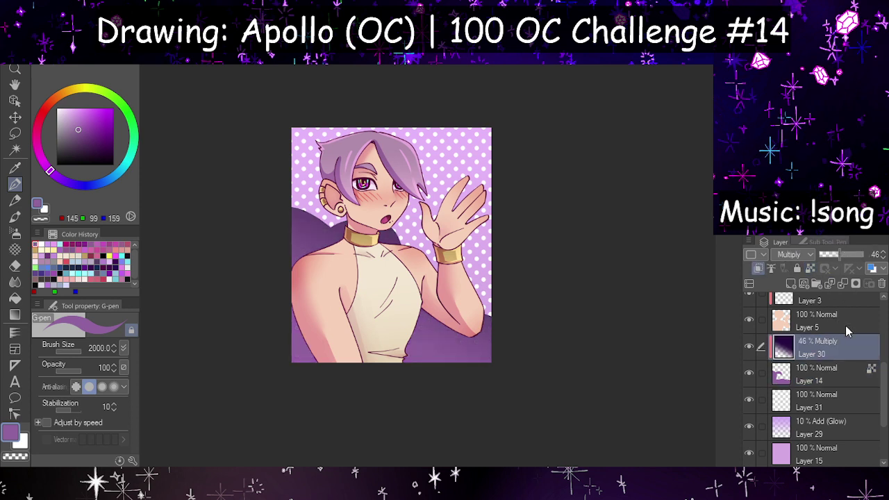
Step: Try the polka-dot layer in Add (Glow) mode, comparing opacities of 13% and 100%
scroll(862, 358, down, 2)
click(822, 356)
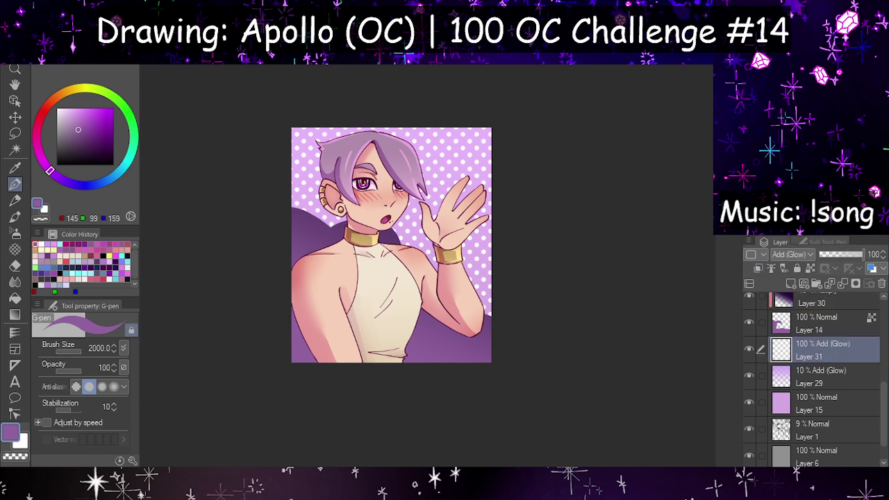
click(827, 254)
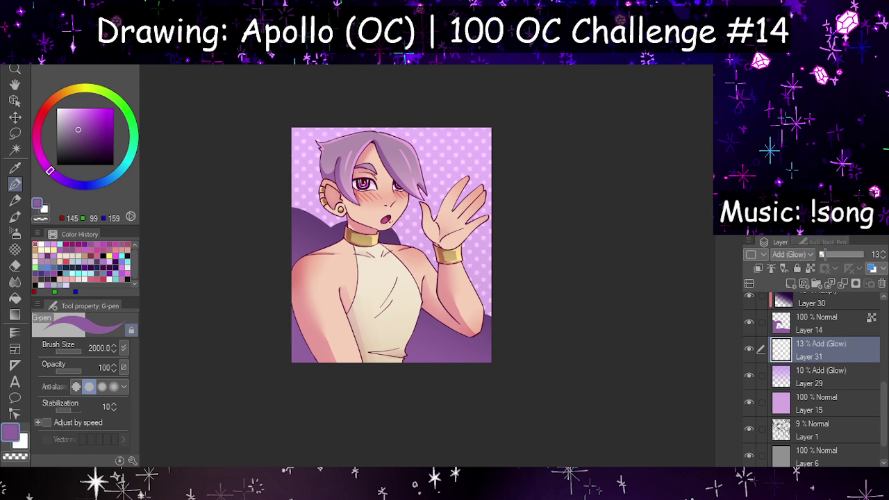
drag(834, 255, 865, 254)
scroll(493, 202, up, 1)
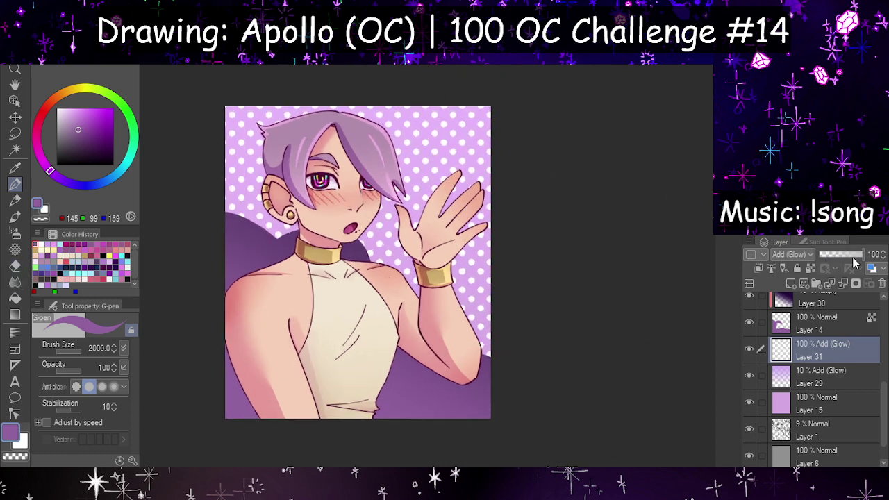
Step: Switch the polka-dot layer to Normal mode and set its opacity to 59%
drag(853, 256, 830, 258)
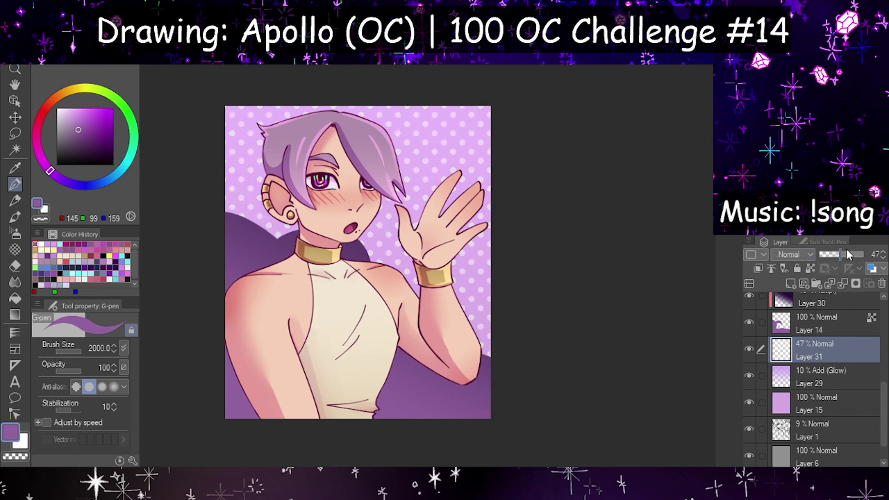
click(846, 253)
scroll(596, 195, down, 3)
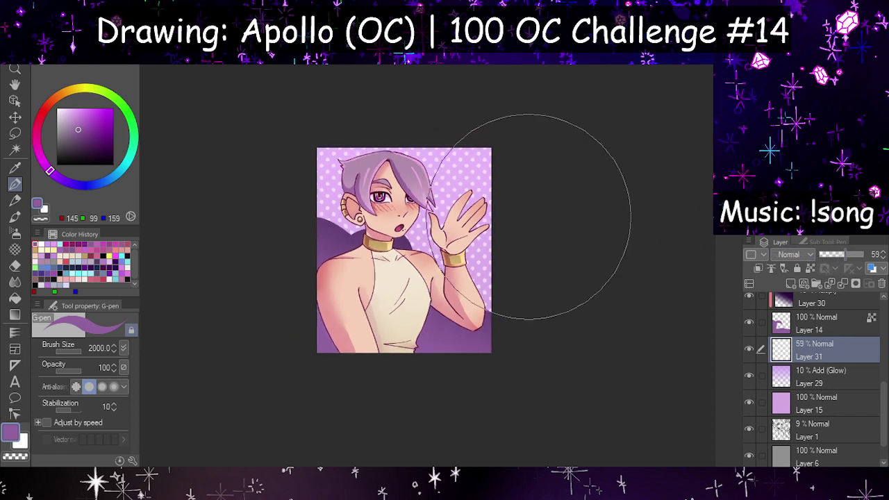
scroll(417, 250, up, 2)
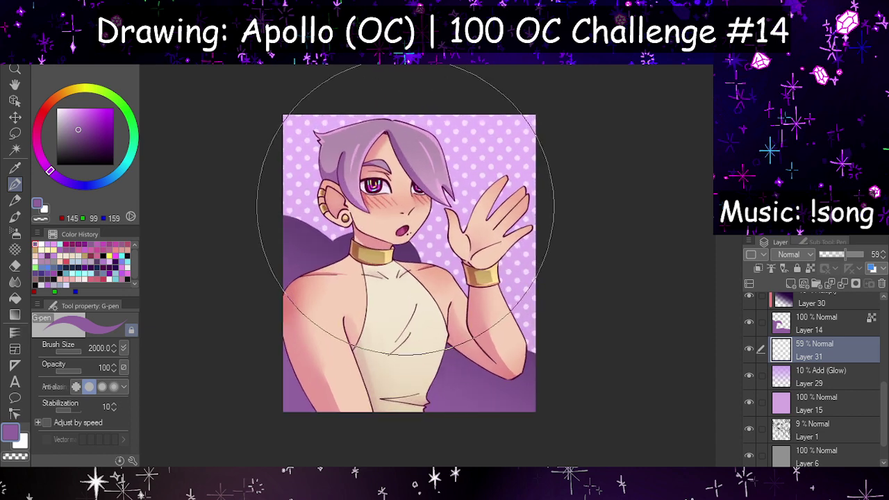
Step: Move the polka-dot layer above the clipped Multiply layer and clip it to the background shapes
scroll(816, 396, up, 2)
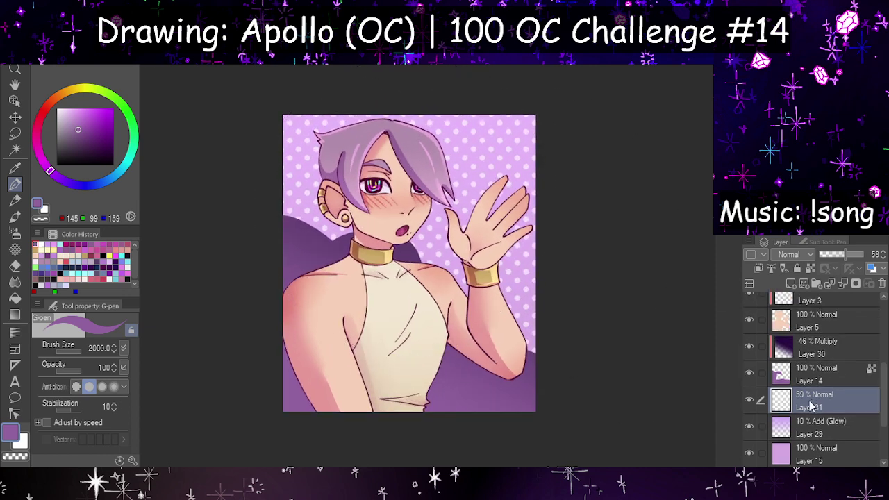
drag(822, 344, 820, 340)
click(759, 269)
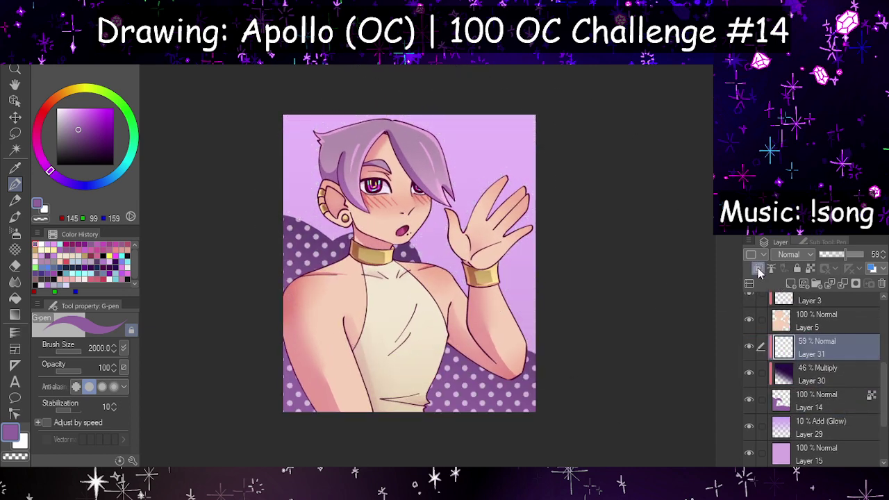
scroll(804, 345, down, 1)
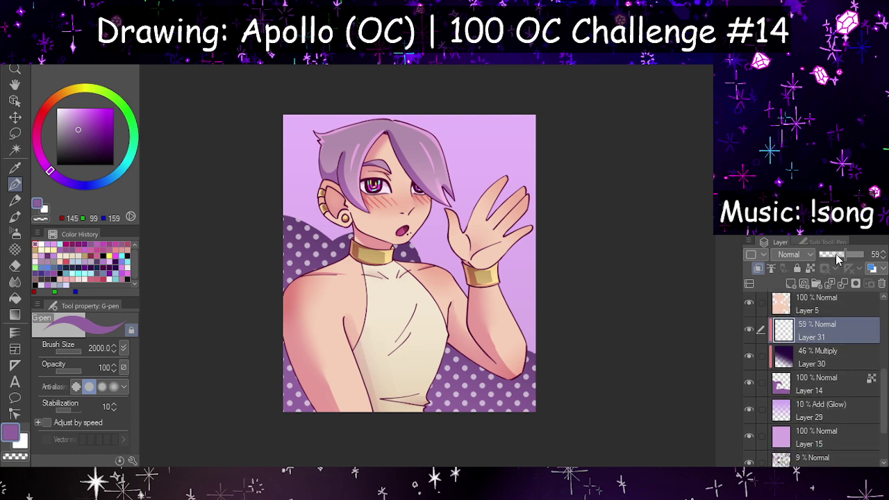
Step: Raise the polka-dot layer's opacity to 100% and move it between the background shapes layer and the glow layer
drag(838, 256, 866, 255)
scroll(490, 271, down, 3)
scroll(455, 261, up, 2)
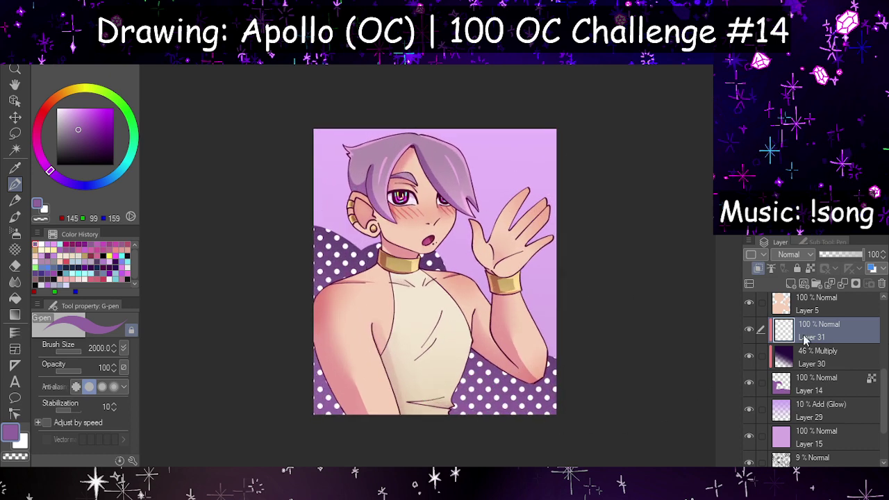
drag(804, 405, 804, 404)
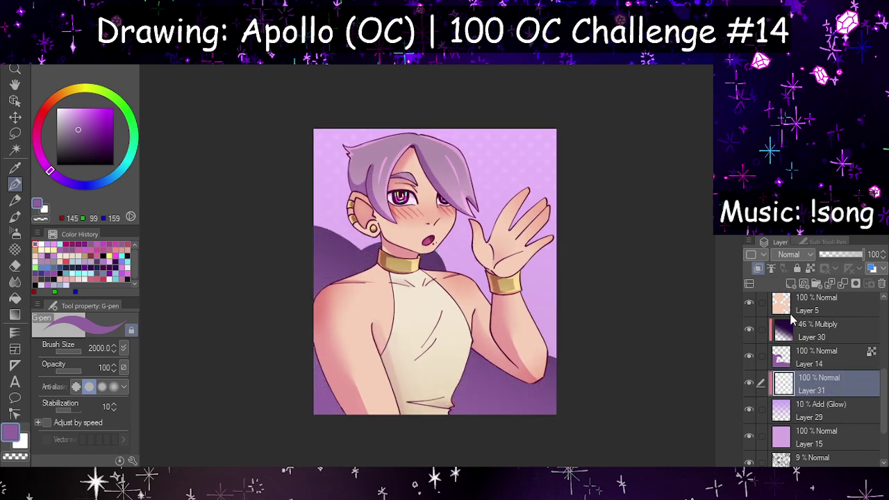
Step: Try the polka-dot layer below the glow layer, and move it directly above the background shapes layer, clipped to the shapes
drag(806, 427, 805, 429)
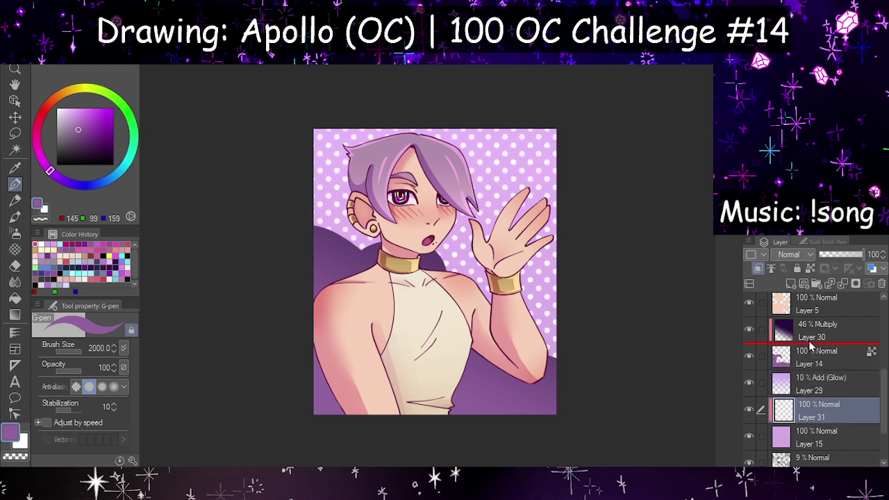
drag(810, 345, 810, 341)
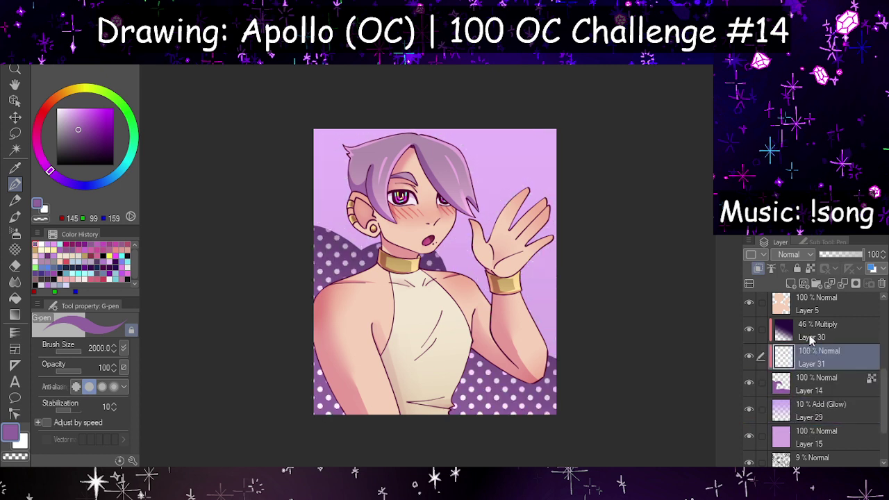
scroll(436, 267, down, 2)
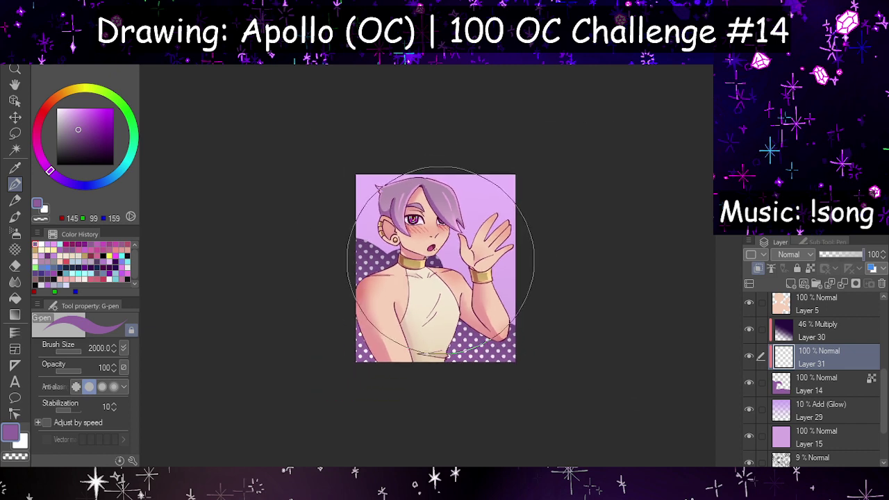
scroll(430, 268, up, 3)
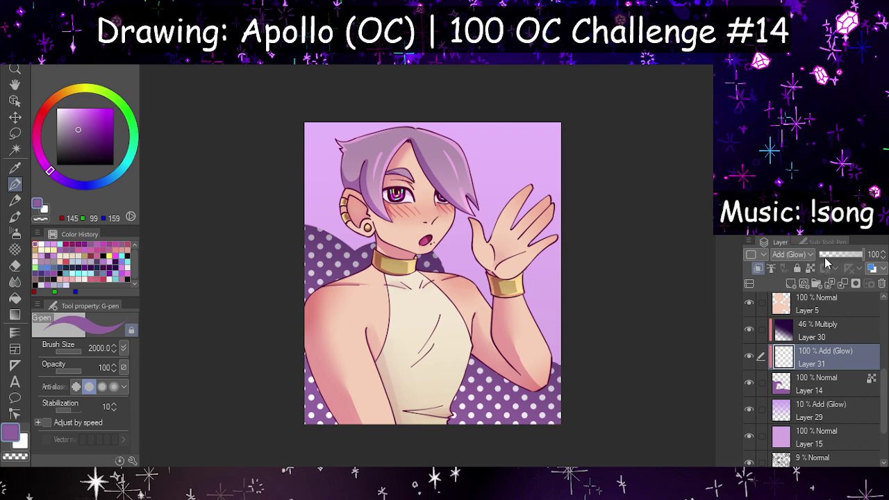
Step: Switch the polka-dot layer to Add (Glow) mode and set its opacity to 29%
drag(824, 257, 832, 254)
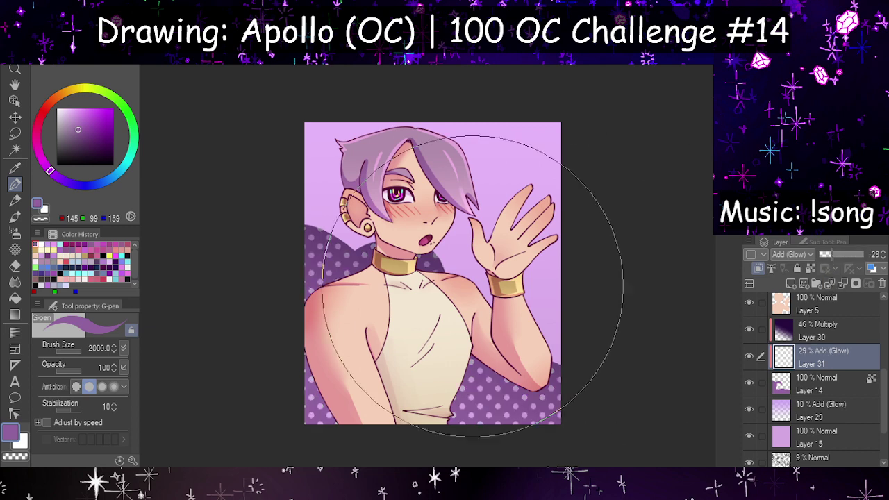
scroll(451, 278, down, 2)
scroll(444, 268, up, 2)
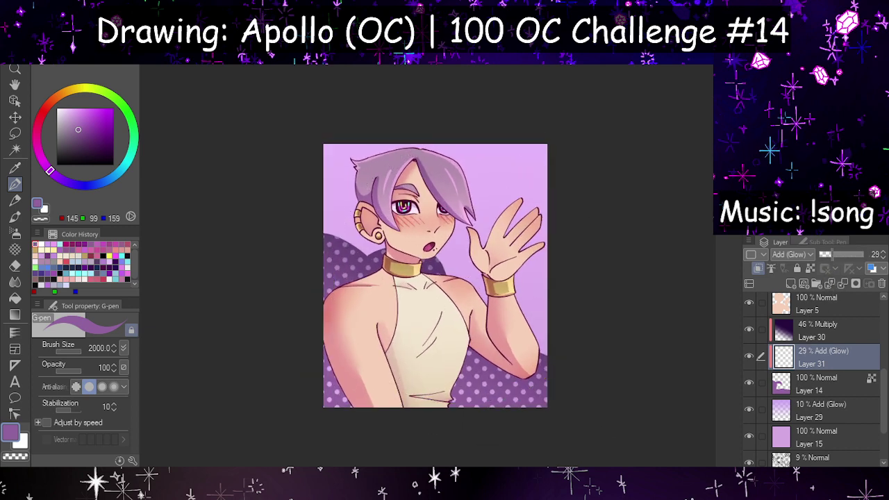
scroll(479, 326, up, 2)
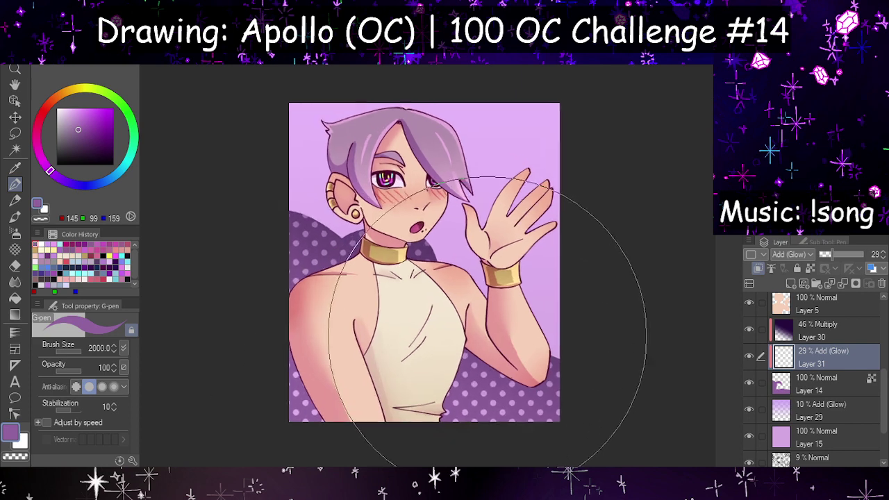
Step: Unlock transparent pixels on the background shapes layer and blur the shapes' edges with the Blur tool at size 435.8
click(816, 384)
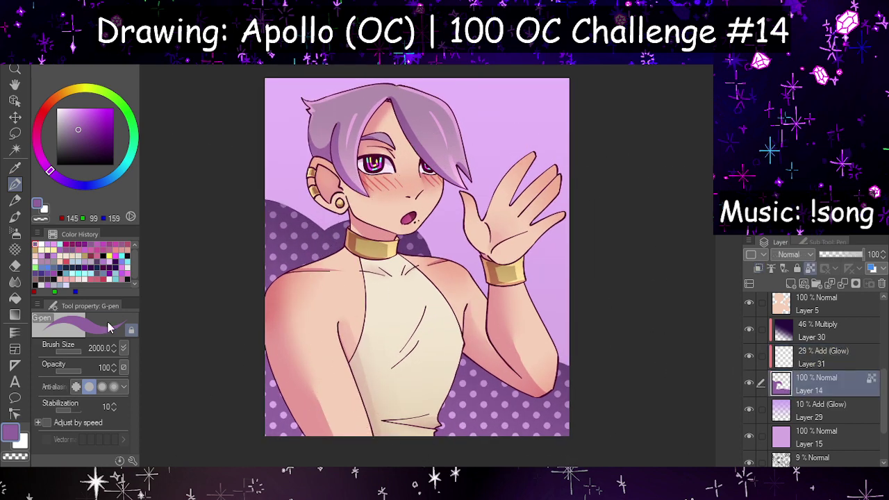
click(15, 317)
click(15, 283)
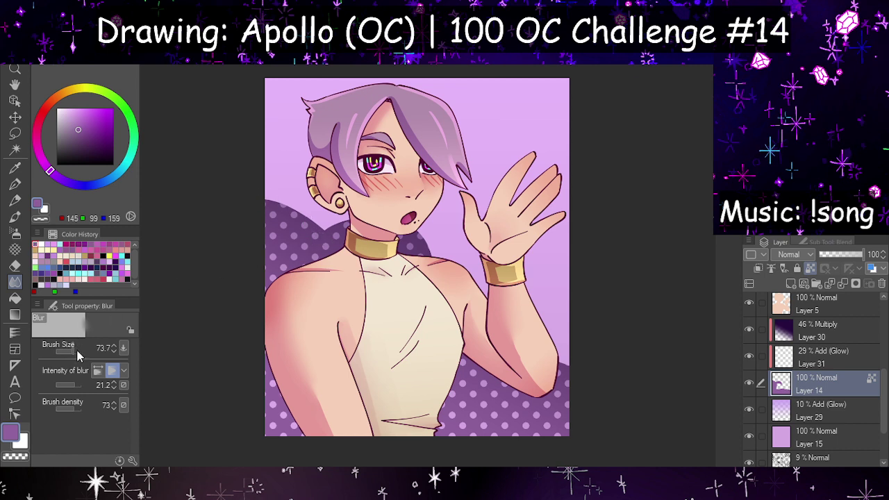
drag(78, 355, 86, 353)
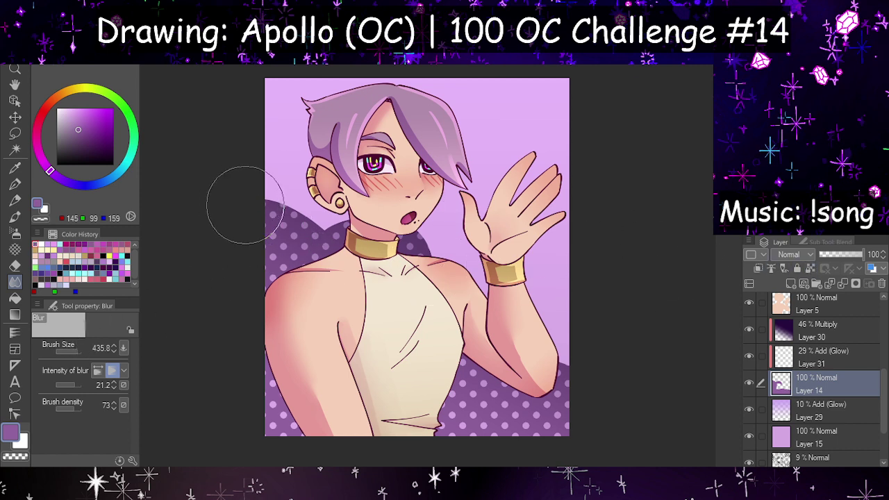
drag(248, 205, 428, 254)
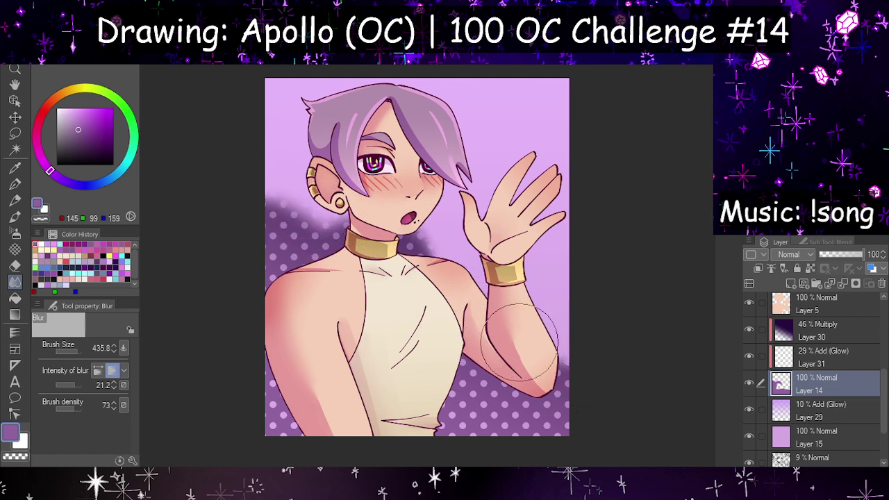
scroll(555, 254, down, 1)
scroll(646, 252, down, 2)
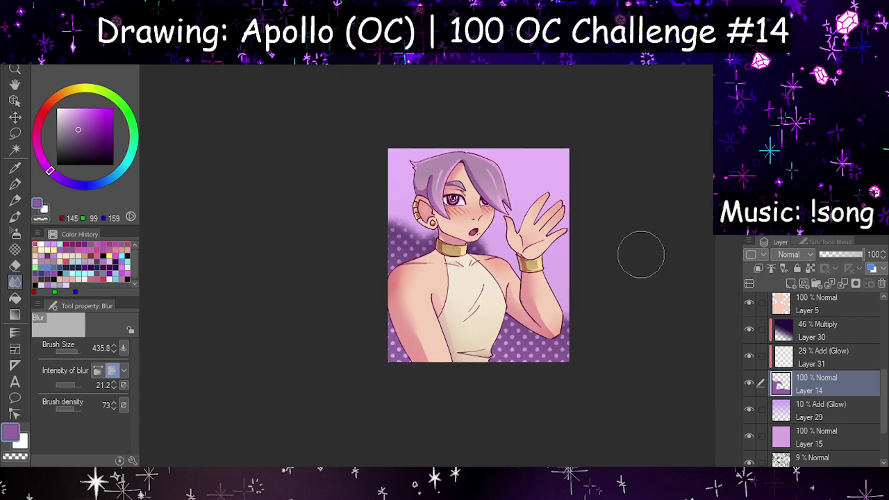
Step: Undo the last blur stroke on the background shapes and soften their edges again
scroll(626, 240, up, 2)
key(ctrl+z)
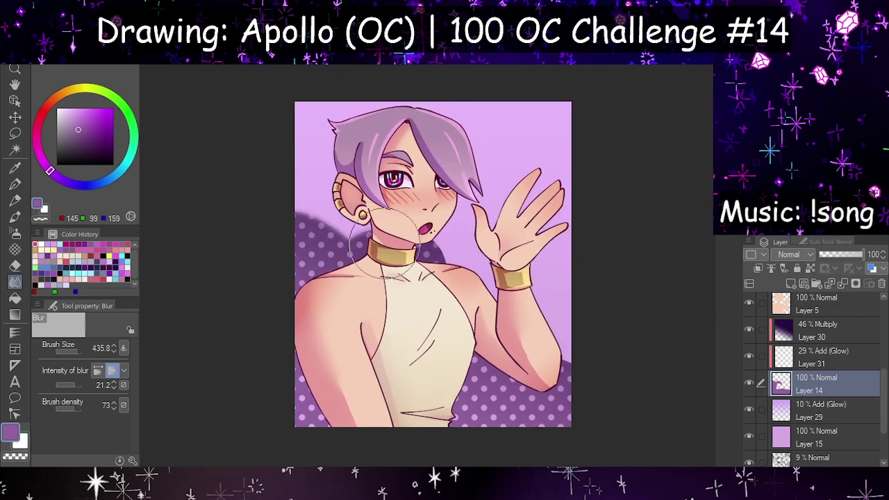
scroll(597, 354, down, 2)
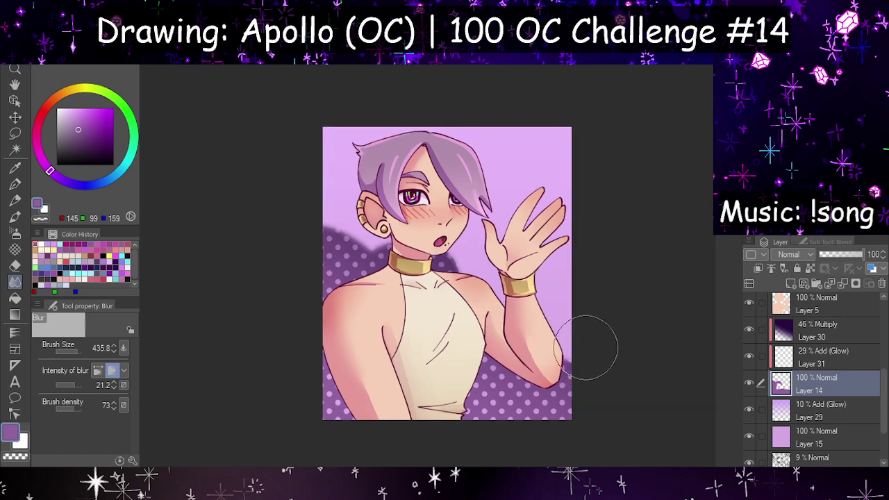
scroll(573, 351, up, 2)
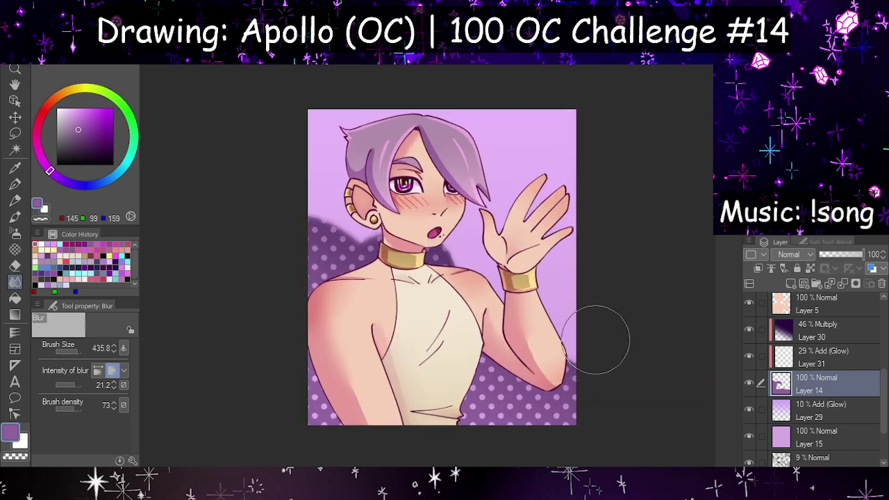
scroll(450, 309, up, 1)
Step: Set the Blur tool to size 933.6 and intensity 6.9, and undo the earlier blurring of the background shapes' edges
click(818, 348)
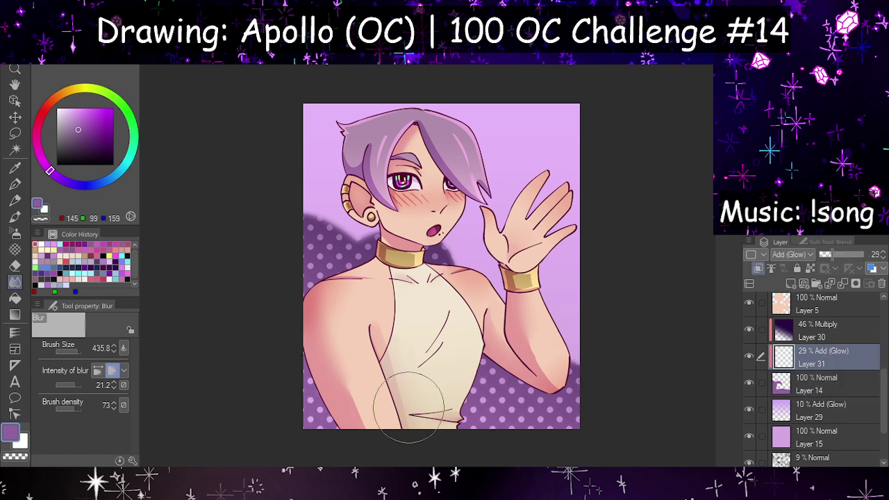
click(79, 351)
click(70, 386)
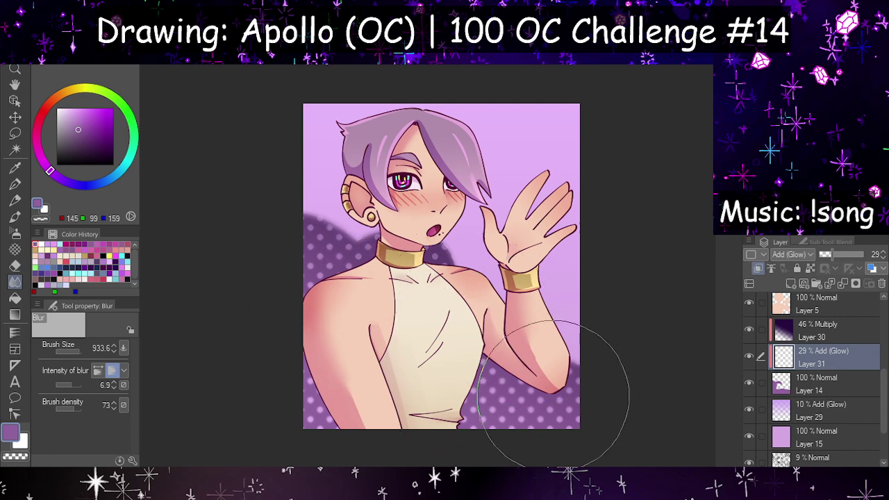
mouse_move(502, 267)
mouse_down()
mouse_move(530, 287)
mouse_move(514, 271)
mouse_up()
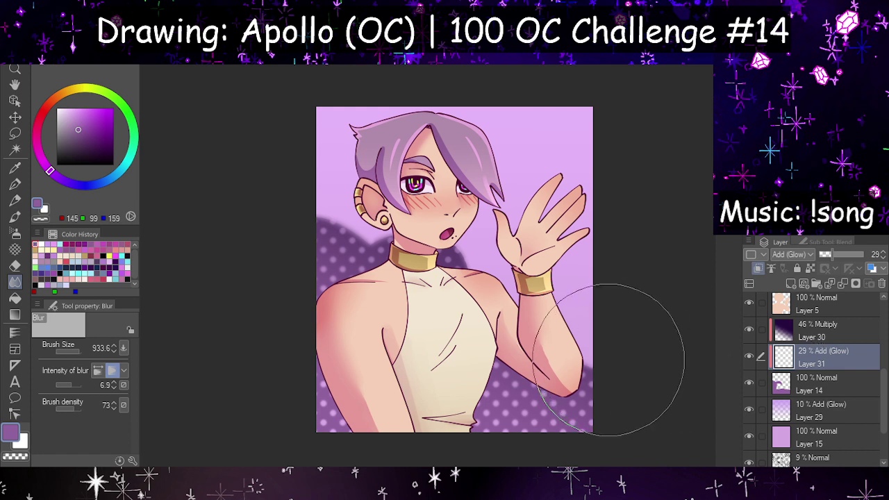
key(ctrl+z)
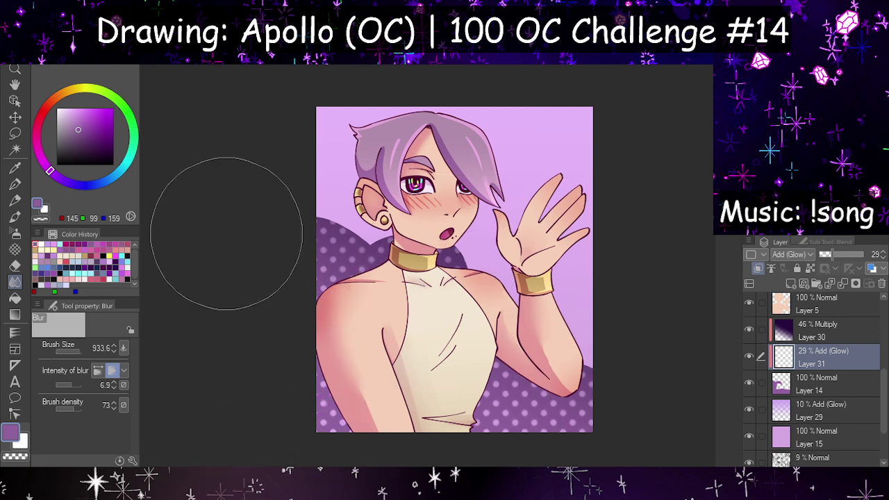
Step: Lightly blur the edges of the background shapes on their own layer with the 933.6 blur brush
click(831, 387)
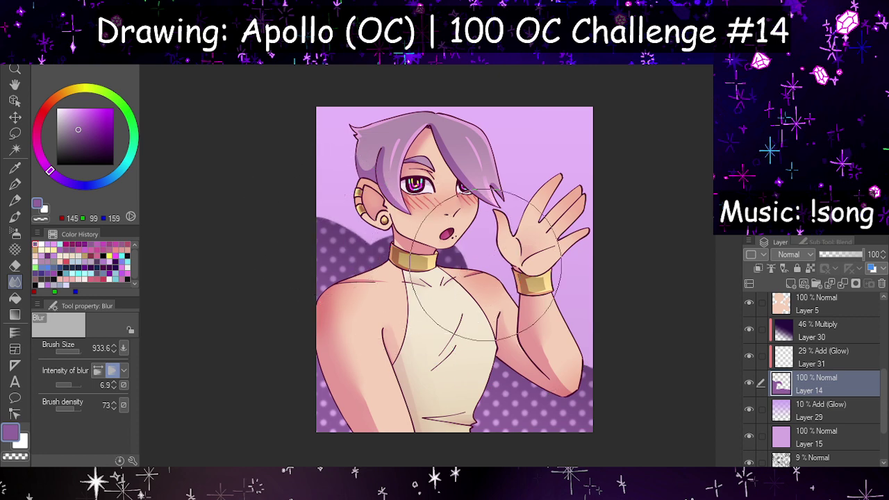
scroll(503, 310, down, 1)
scroll(504, 310, up, 1)
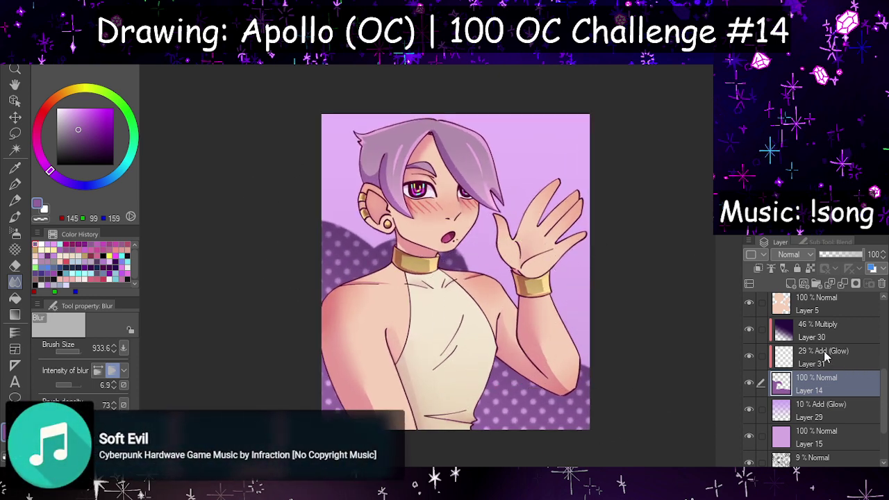
Step: Lower the background shapes layer's opacity to 62% and the polka-dot layer's opacity to 16%
drag(862, 259, 848, 257)
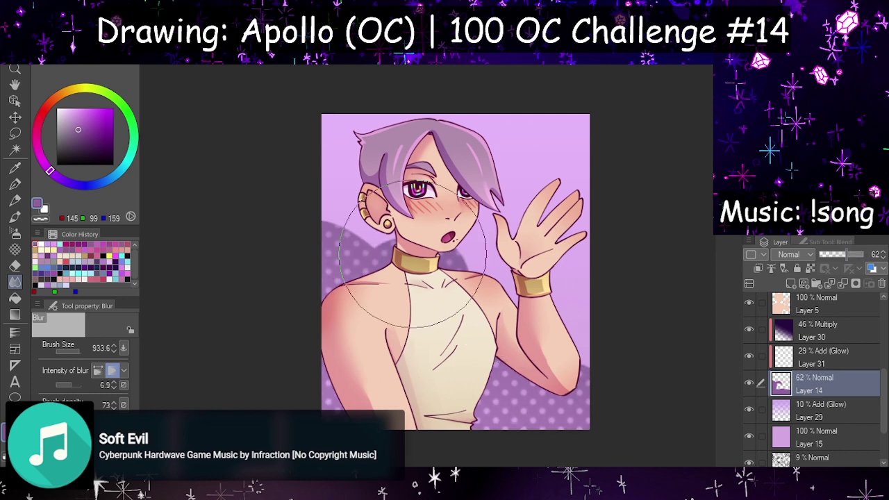
scroll(409, 202, up, 4)
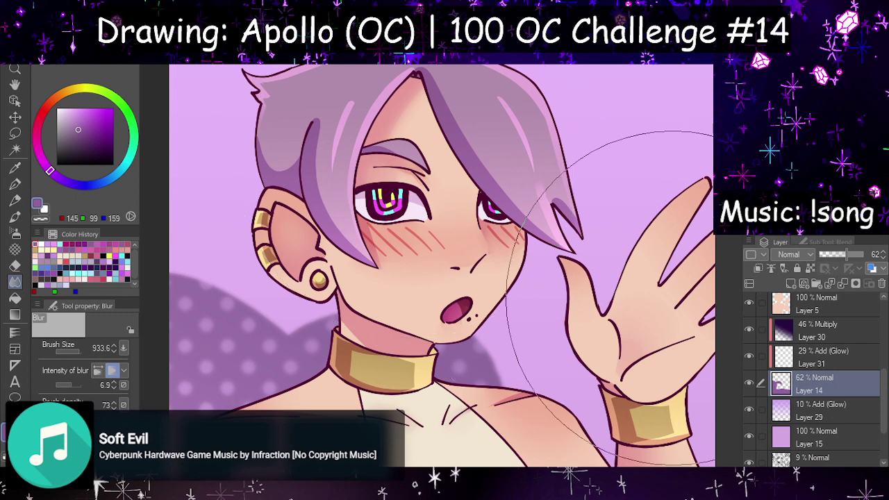
click(828, 361)
drag(829, 253, 828, 253)
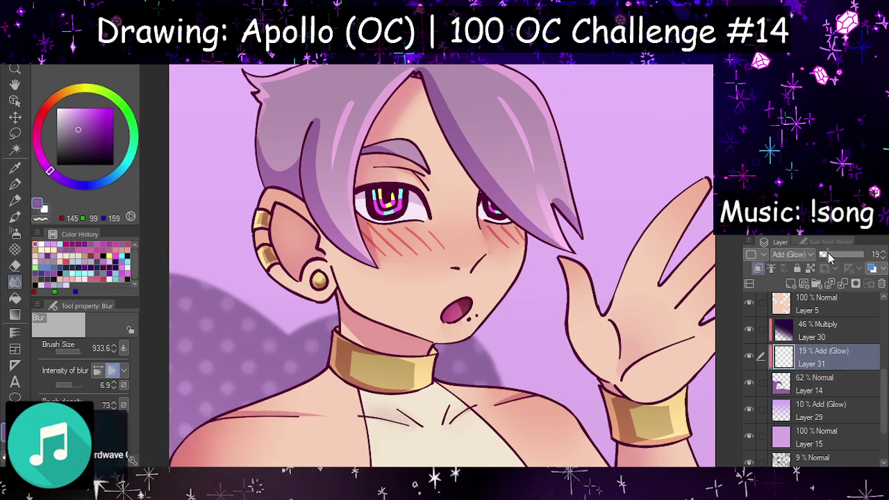
scroll(436, 223, down, 2)
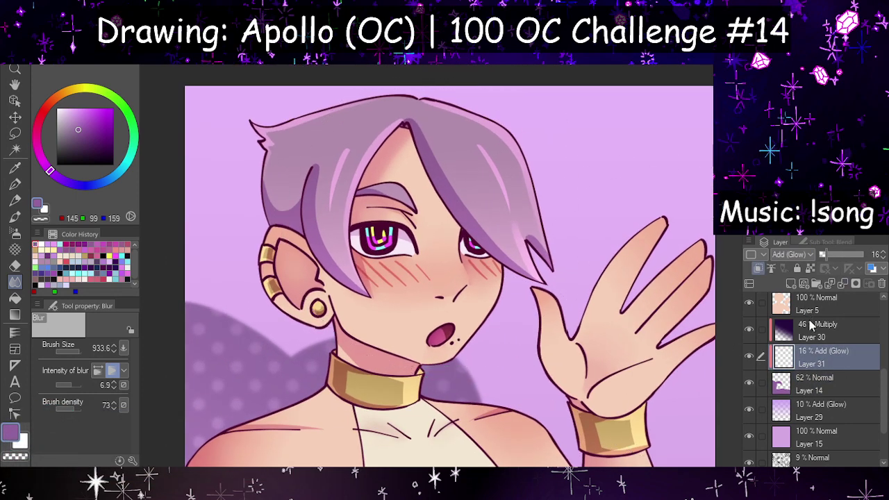
Step: Add a layer above the clipped Multiply layer, set it to Add (Glow), and pick light purple RGB 203, 169, 214
click(804, 332)
click(791, 284)
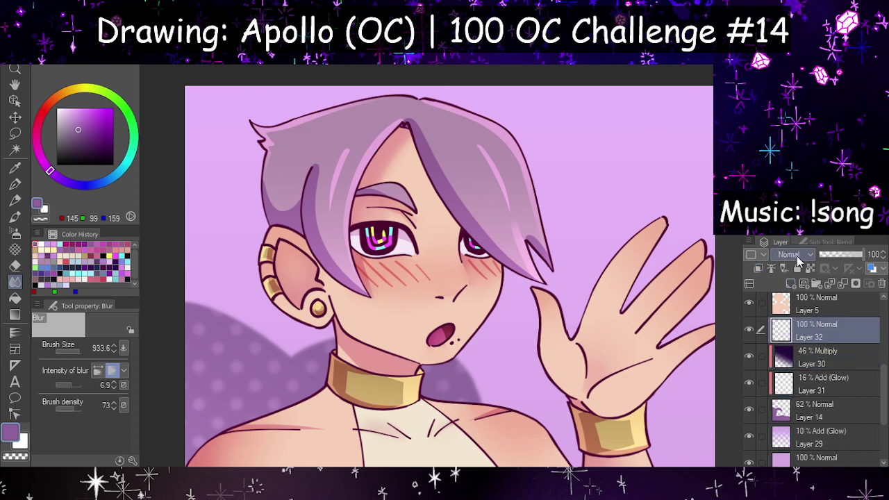
click(789, 254)
click(792, 417)
click(70, 113)
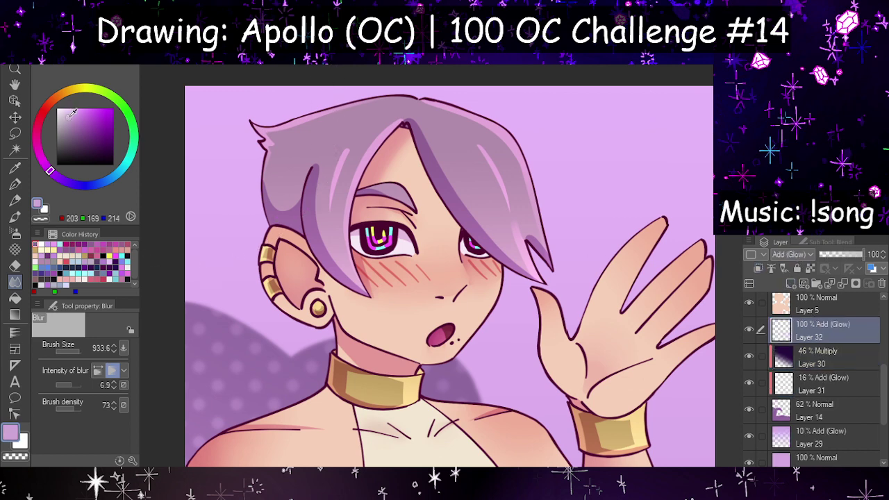
Step: Stamp a large glowing circle behind the character's head using the G-pen at brush size 1203.6
scroll(431, 201, down, 5)
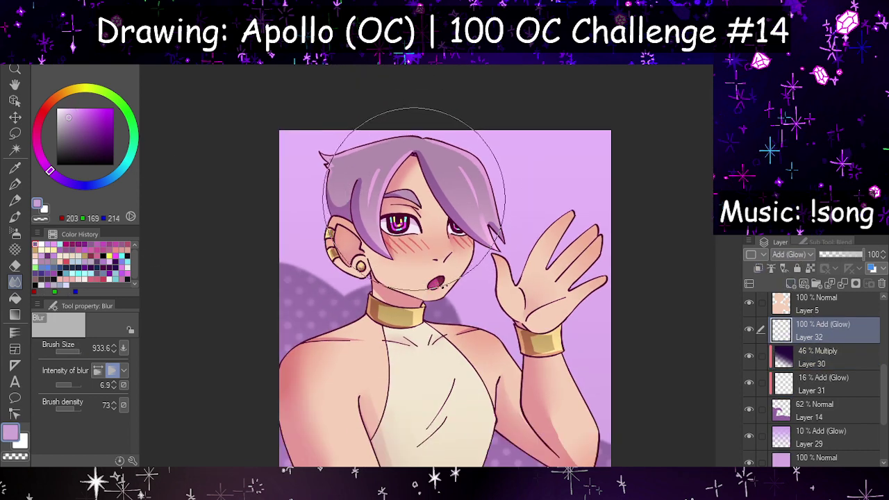
scroll(419, 194, up, 1)
click(81, 353)
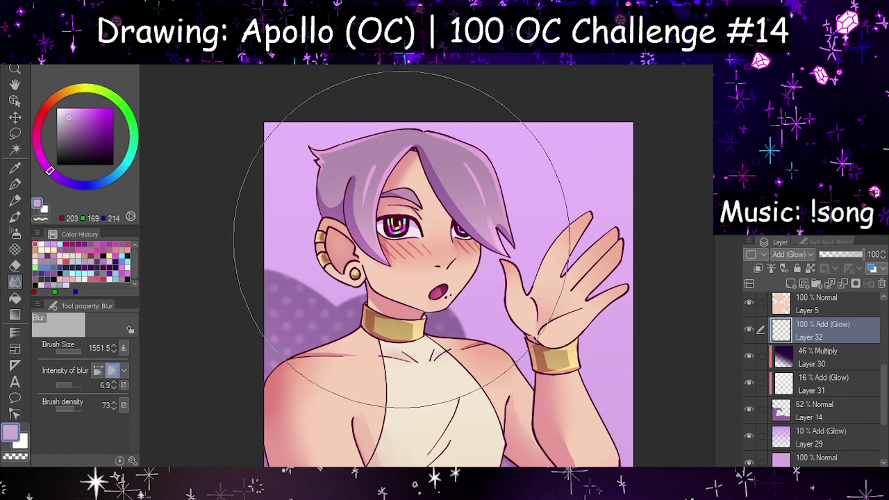
click(78, 352)
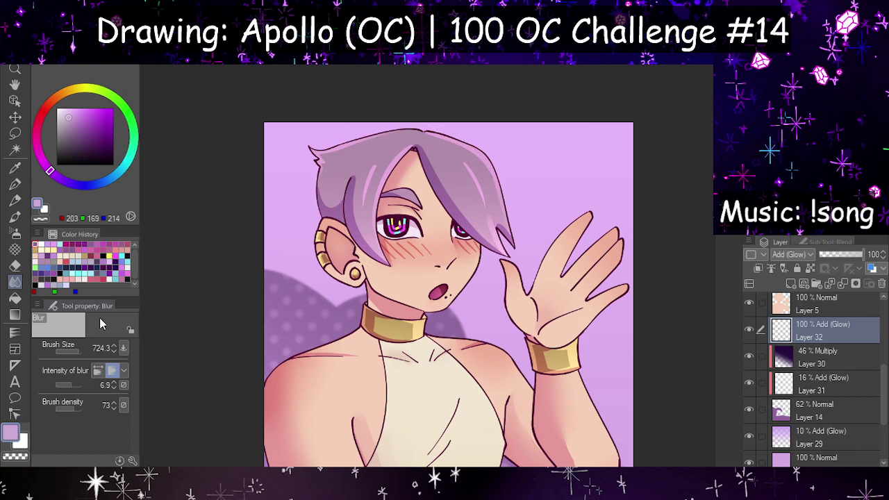
click(81, 349)
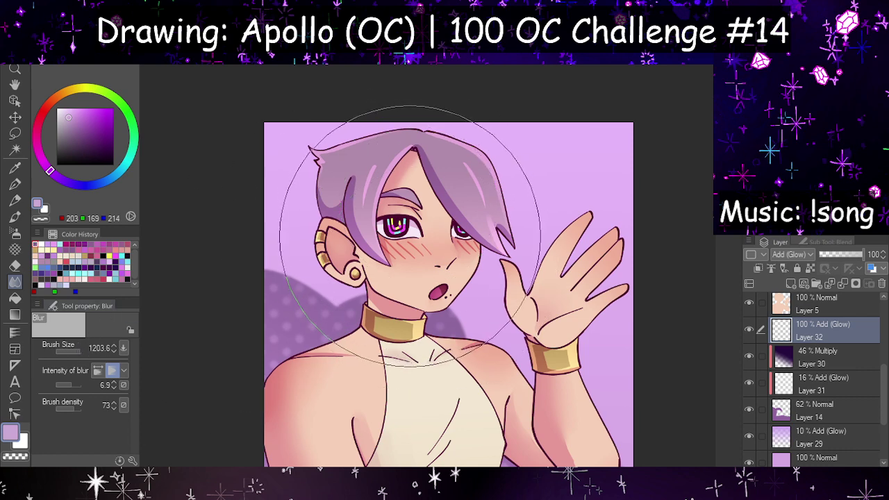
key(p)
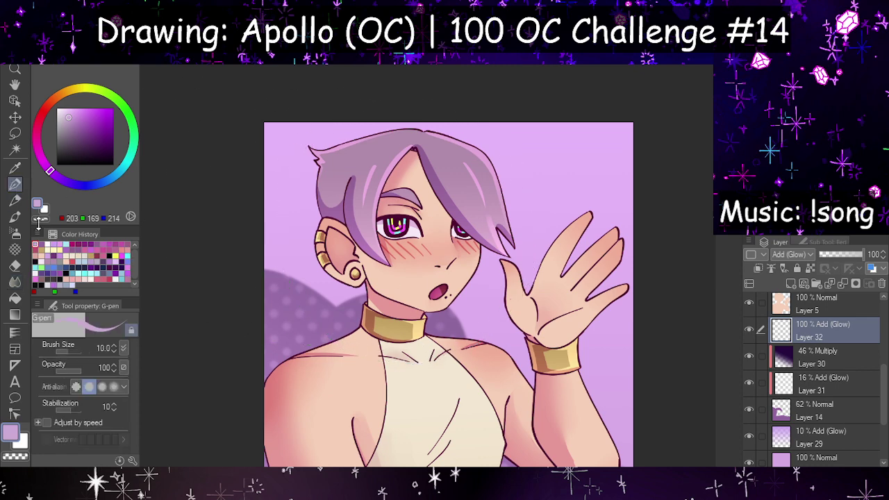
click(80, 351)
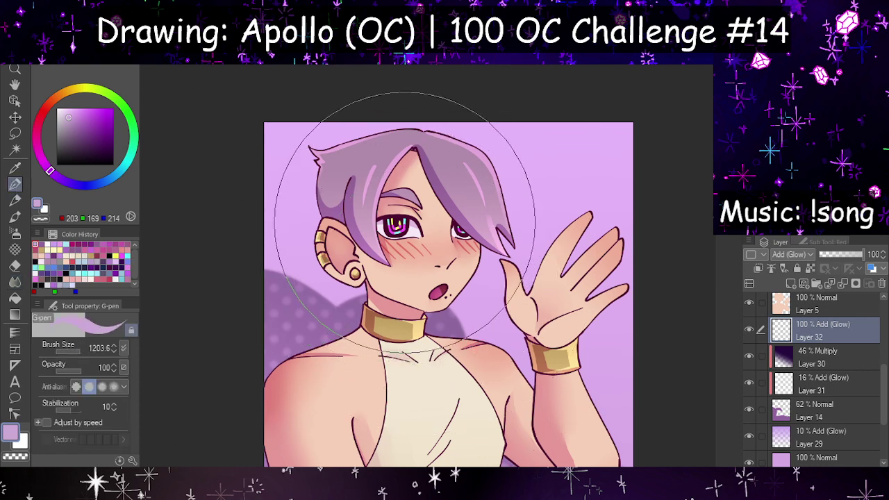
click(407, 227)
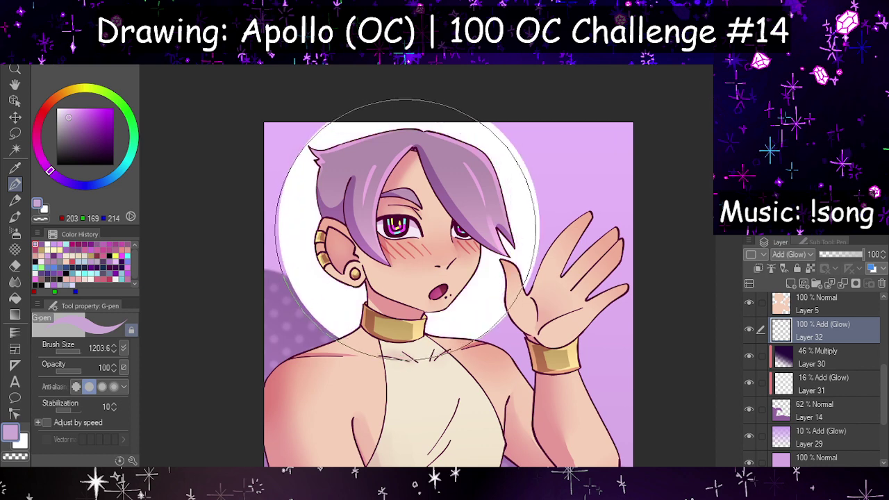
scroll(526, 226, down, 2)
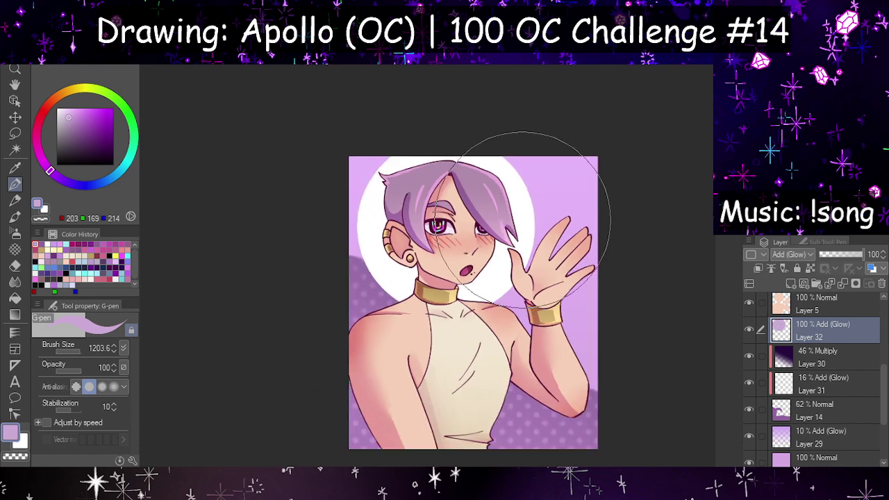
Step: Nudge the glowing circle slightly up and left behind the head and lower its layer opacity to 31%
scroll(567, 253, up, 1)
click(15, 117)
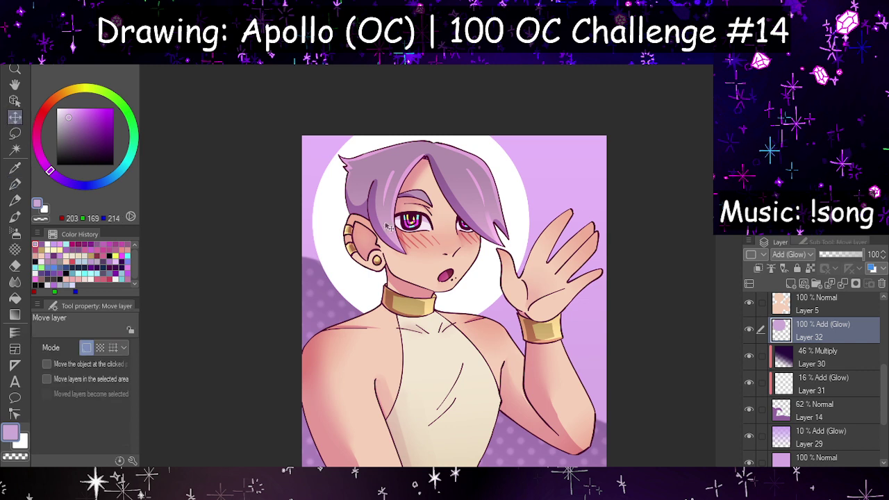
mouse_move(427, 217)
mouse_down()
mouse_move(407, 219)
mouse_move(420, 214)
mouse_up()
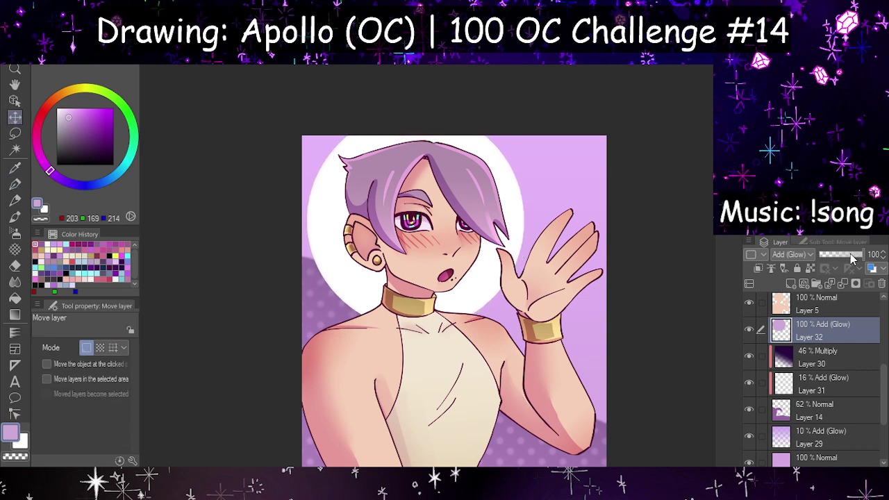
drag(850, 253, 833, 253)
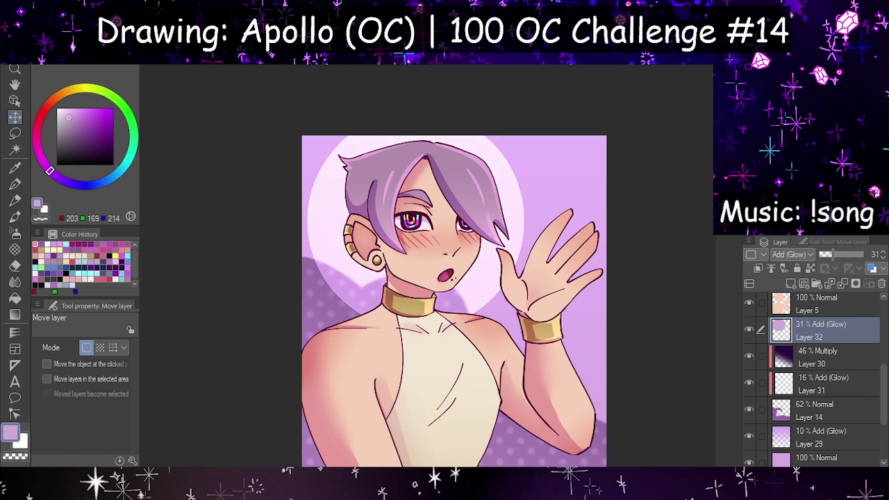
scroll(465, 171, down, 5)
scroll(476, 243, up, 4)
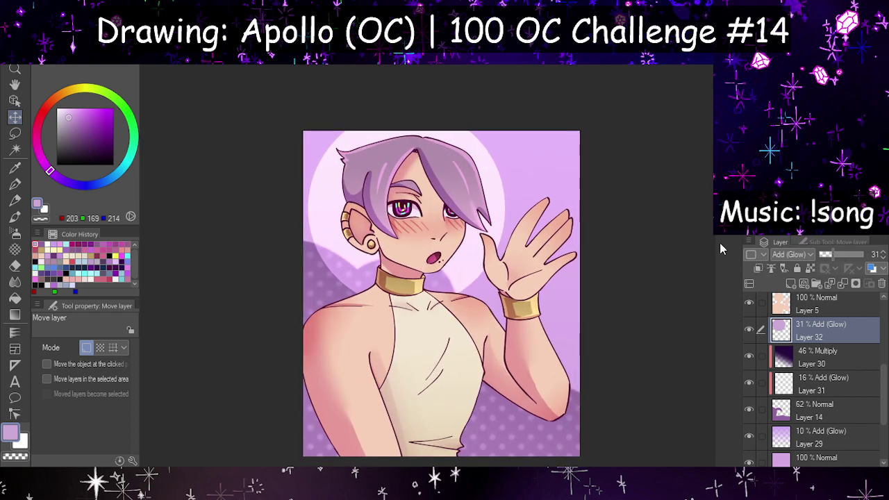
scroll(532, 198, up, 2)
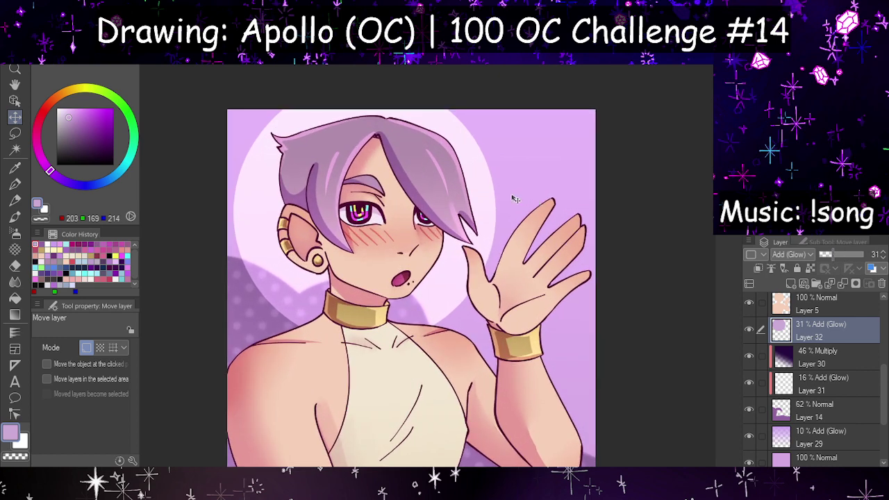
Step: Erase the inside of the glowing circle with the Hard eraser at size 1107.0 to make a thin ring
click(14, 266)
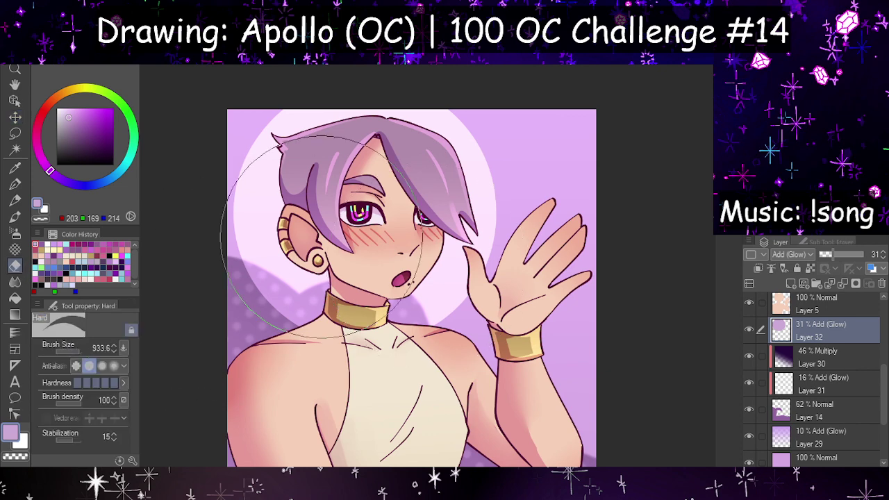
mouse_move(367, 210)
mouse_down()
mouse_move(365, 217)
mouse_move(377, 200)
mouse_move(368, 238)
mouse_move(345, 217)
mouse_up()
key(ctrl+z)
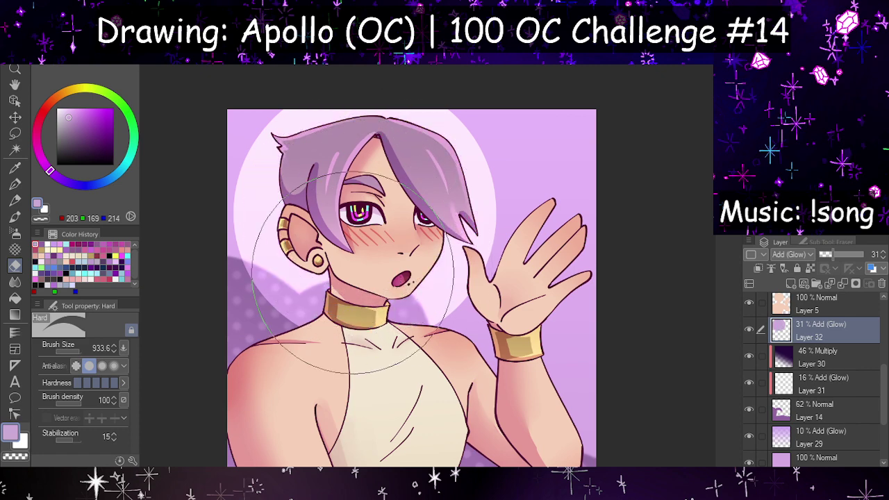
click(79, 352)
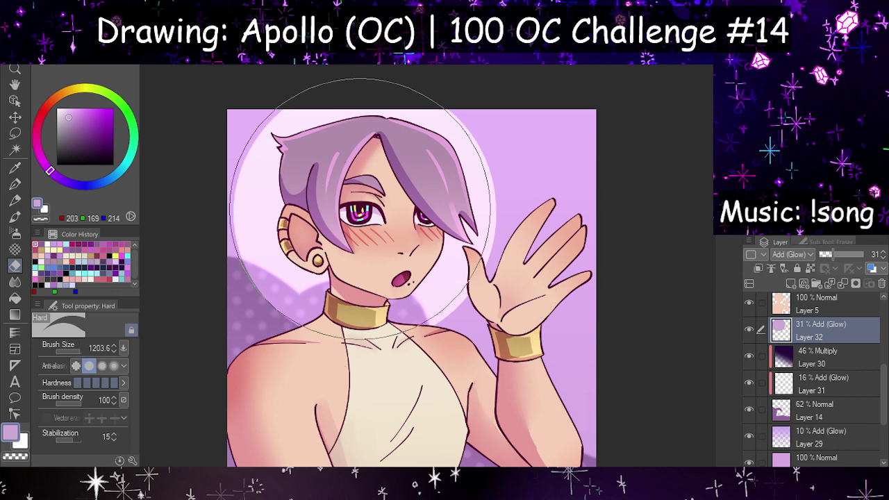
mouse_move(79, 351)
mouse_down()
mouse_move(90, 350)
mouse_move(81, 352)
mouse_up()
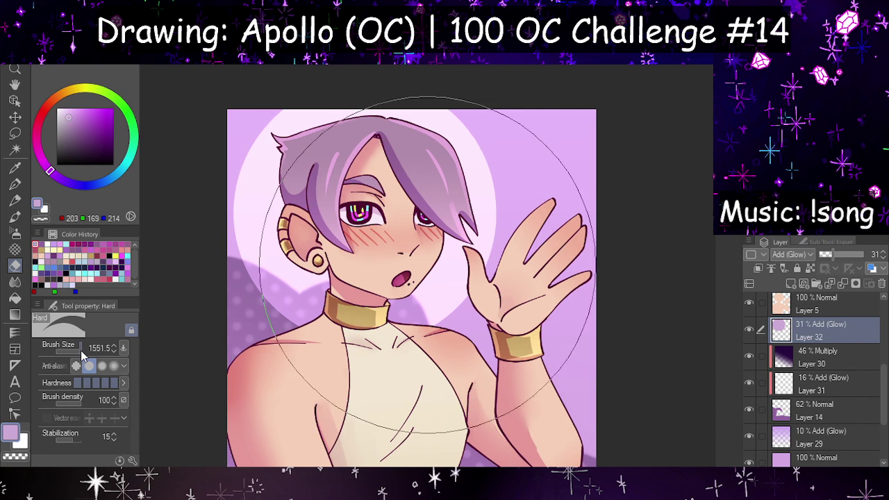
drag(79, 351, 79, 351)
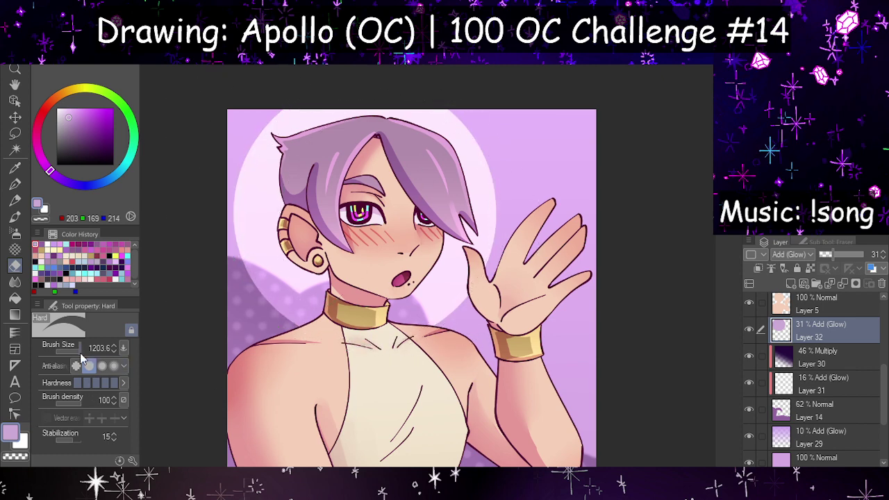
drag(79, 353, 78, 356)
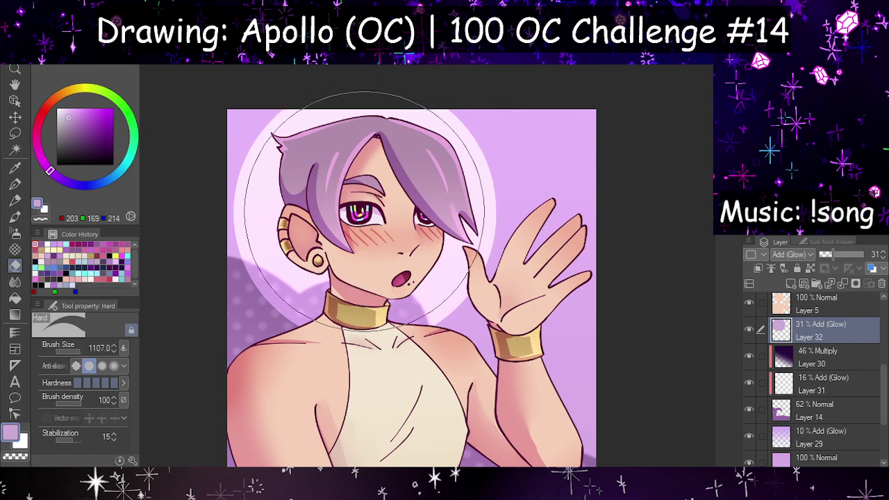
drag(365, 213, 367, 215)
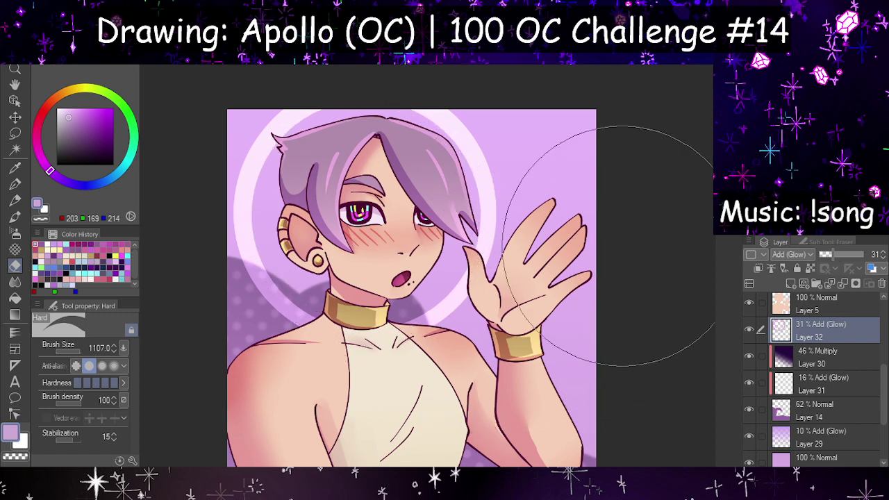
scroll(528, 212, down, 2)
scroll(476, 195, up, 1)
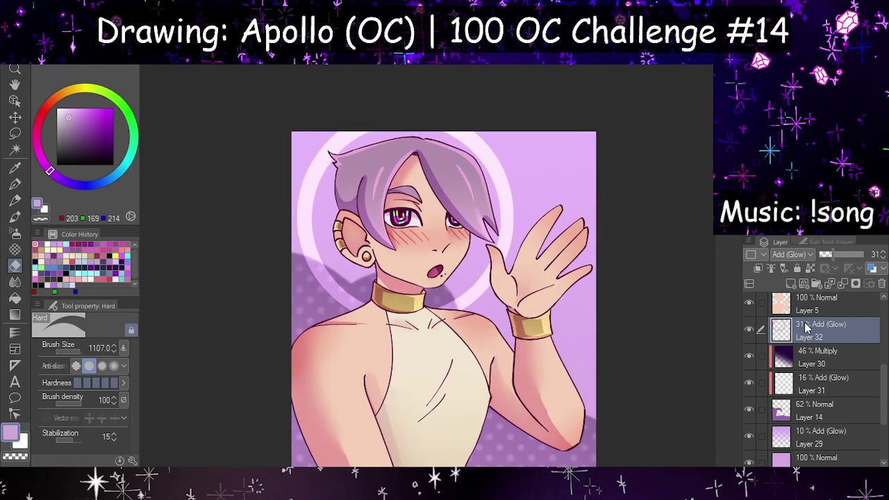
Step: Duplicate the ring layer, scale the copy down, and center it inside the original ring behind the head
key(ctrl+j)
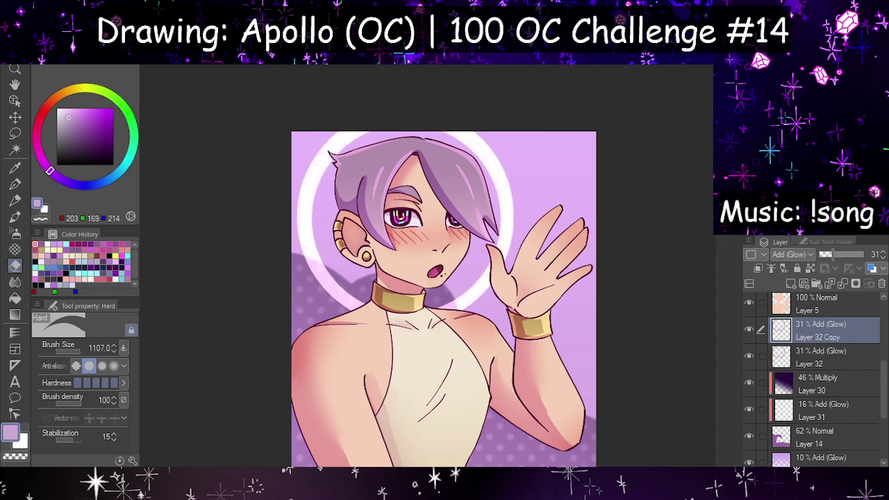
key(ctrl+t)
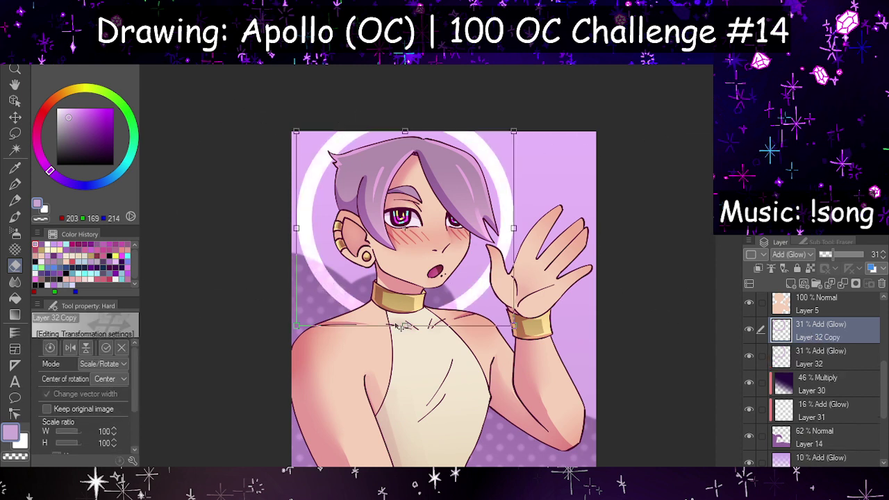
drag(405, 325, 406, 280)
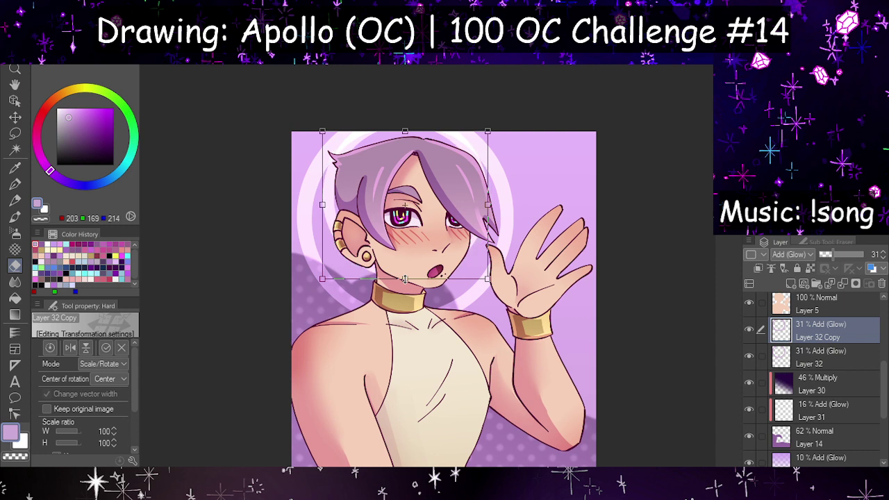
drag(428, 209, 432, 232)
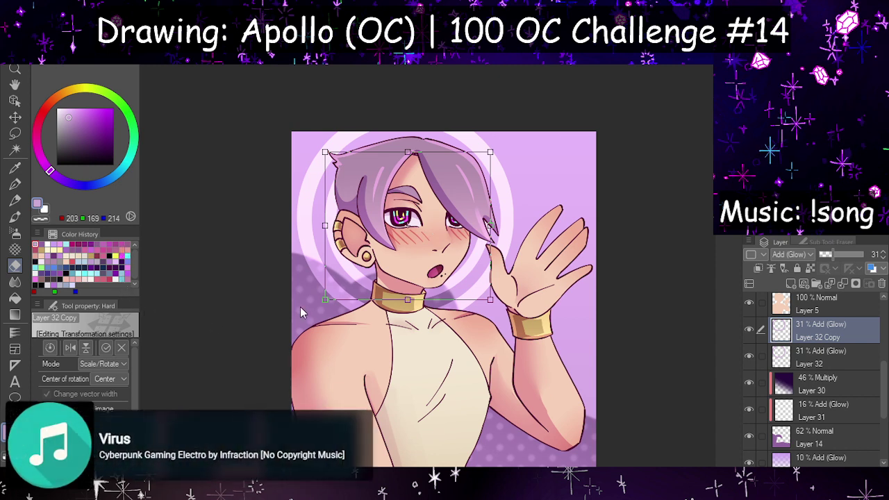
key(Return)
Step: Try different opacities for the inner ring layer and set it to 31%
drag(832, 253, 824, 253)
scroll(474, 248, down, 3)
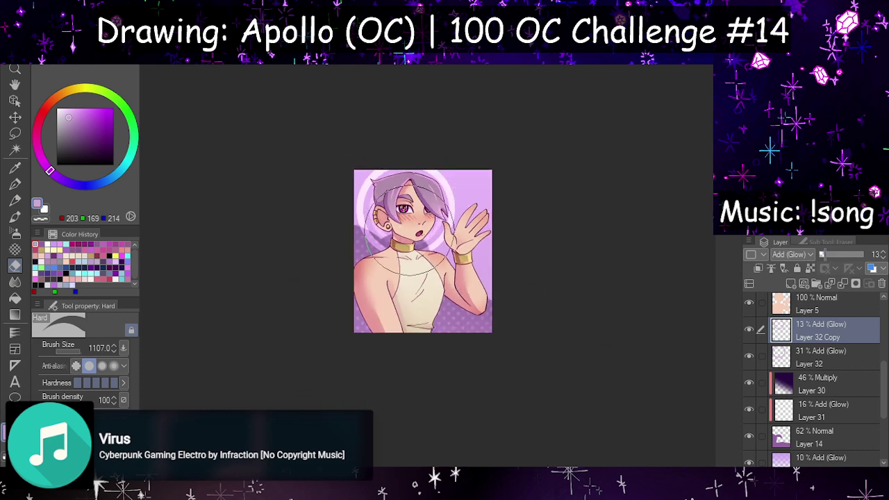
scroll(410, 229, up, 3)
scroll(439, 210, up, 1)
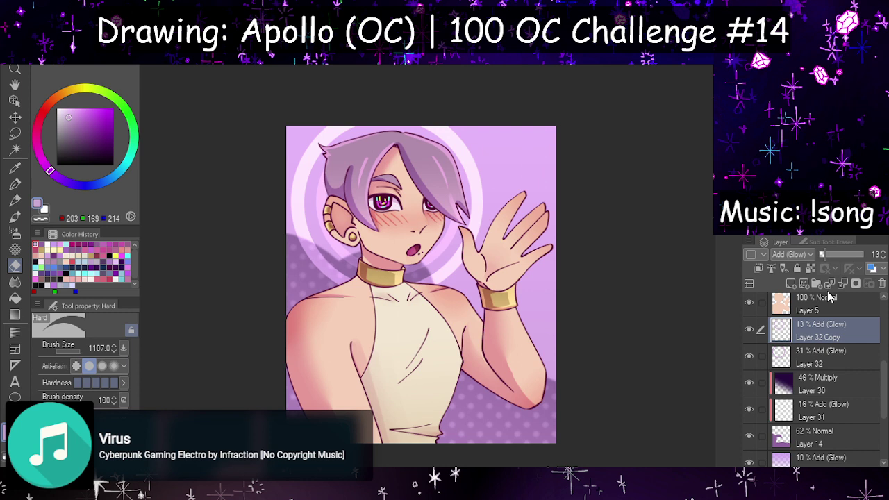
mouse_move(838, 255)
mouse_down()
mouse_move(887, 260)
mouse_move(838, 252)
mouse_up()
click(843, 253)
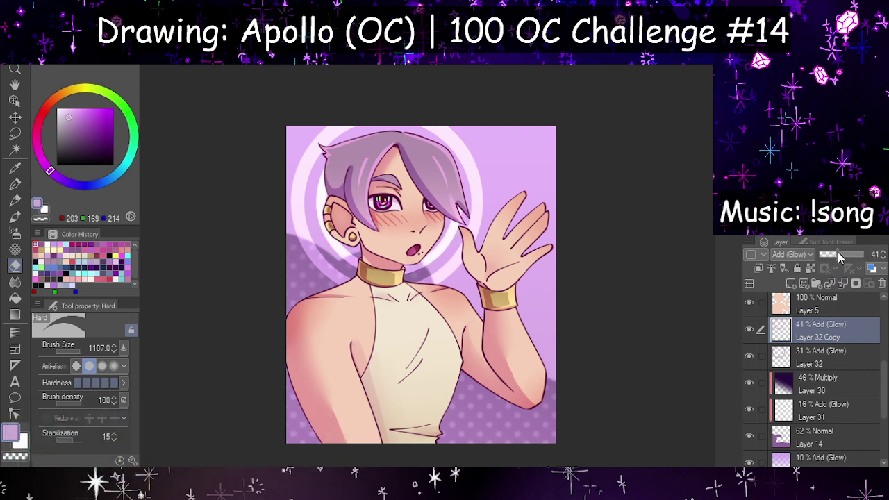
scroll(838, 252, down, 3)
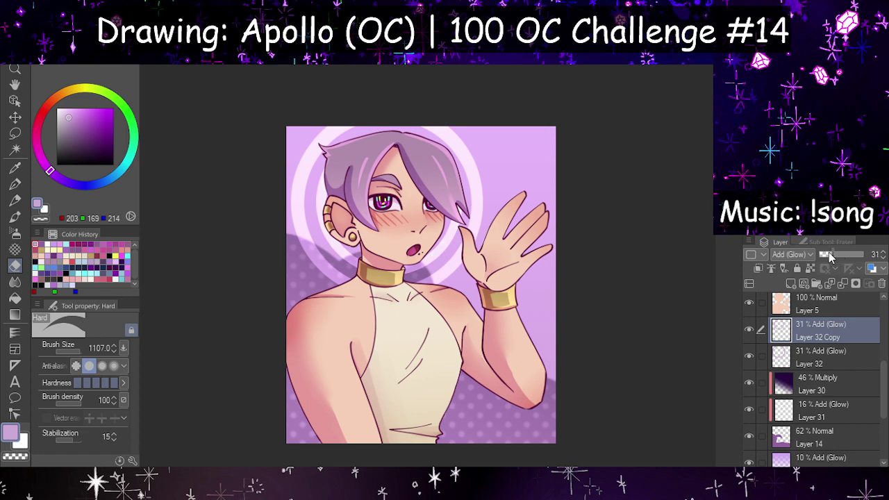
scroll(428, 187, down, 4)
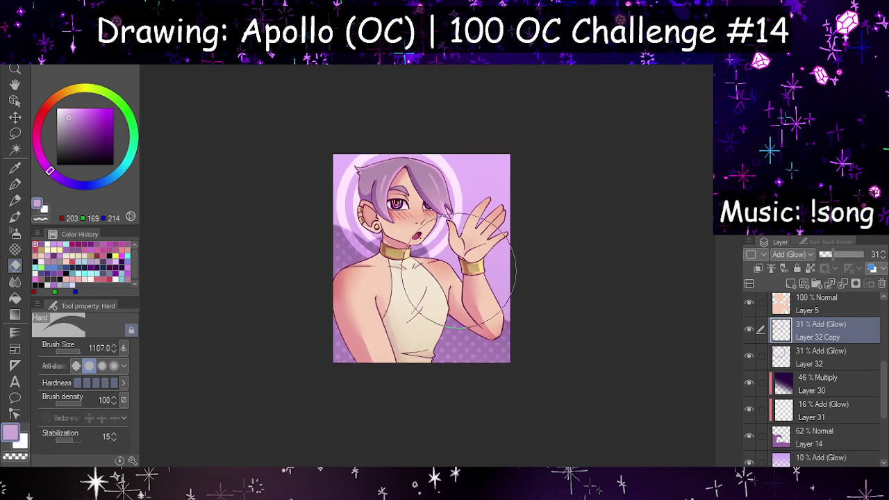
scroll(459, 270, down, 1)
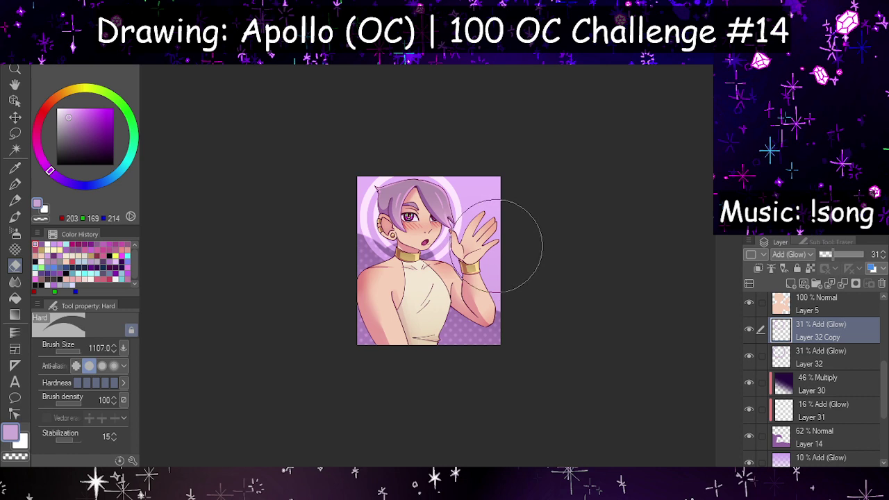
scroll(496, 246, up, 2)
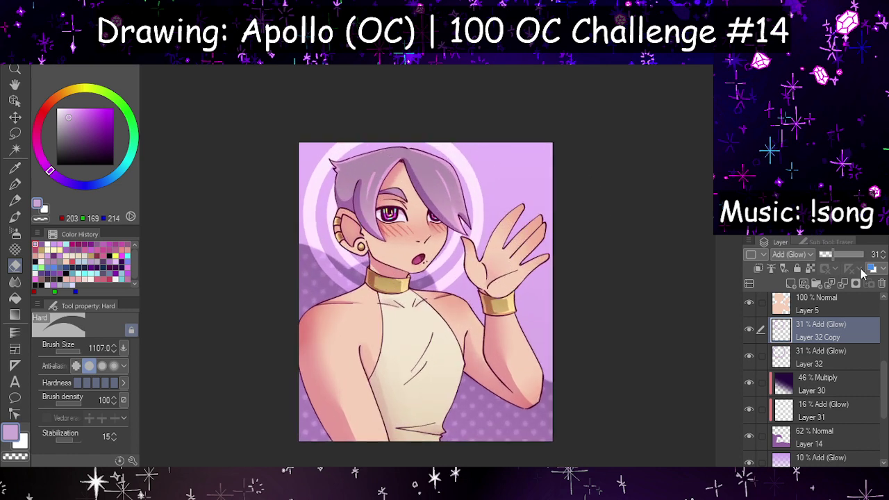
Step: Merge the two ring layers and delete the merged layer from the background
click(838, 284)
click(749, 333)
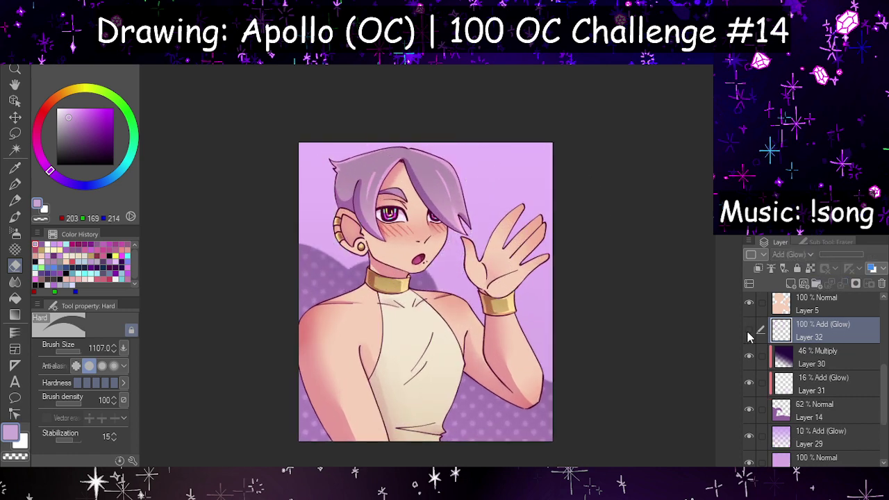
click(749, 333)
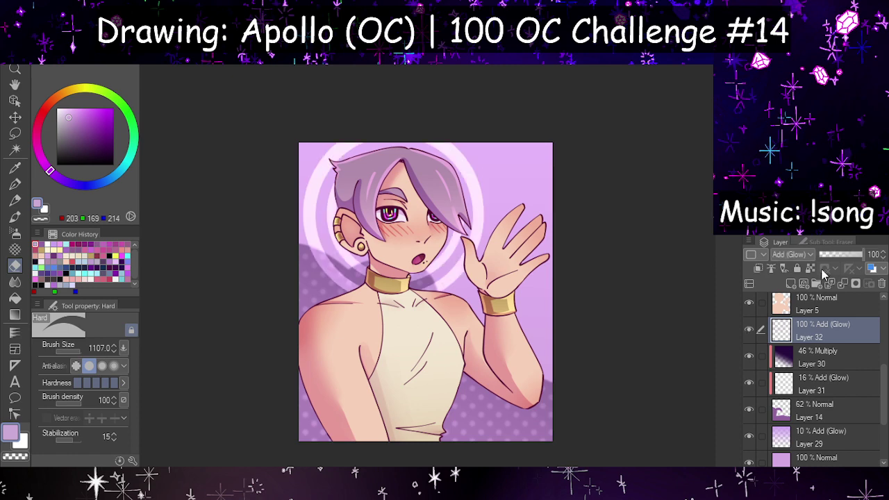
drag(831, 254, 872, 251)
click(881, 284)
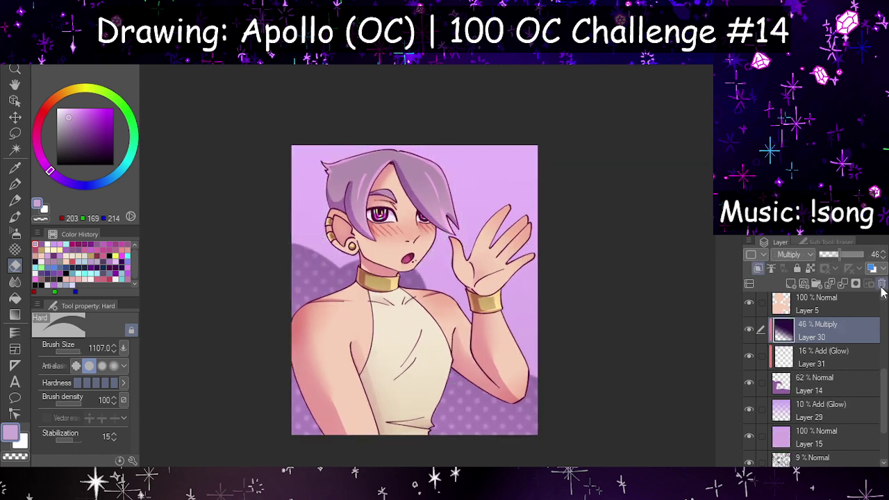
Step: Set the polka-dot layer's opacity to 13% and place it unclipped and visible directly above the base purple layer, Layer 15
click(812, 362)
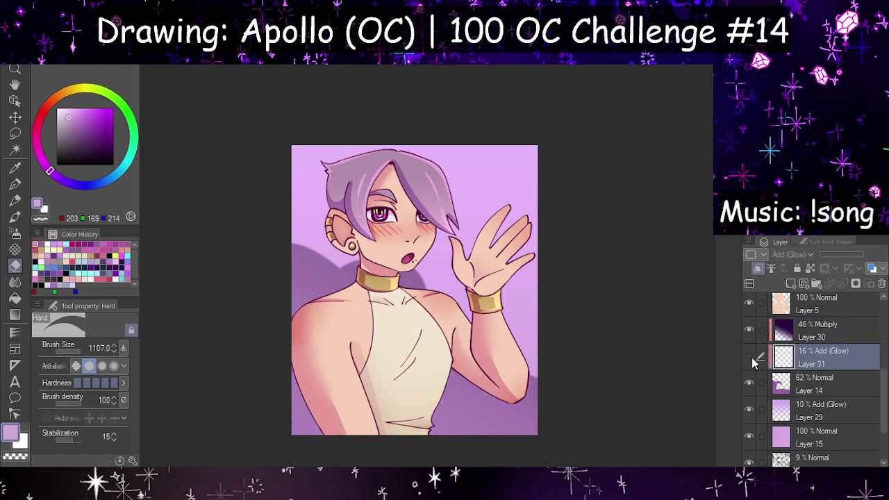
click(752, 358)
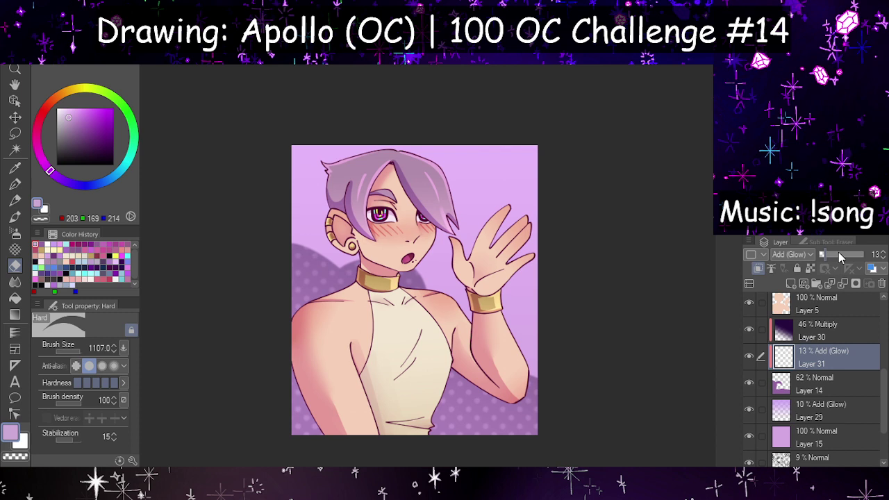
click(751, 358)
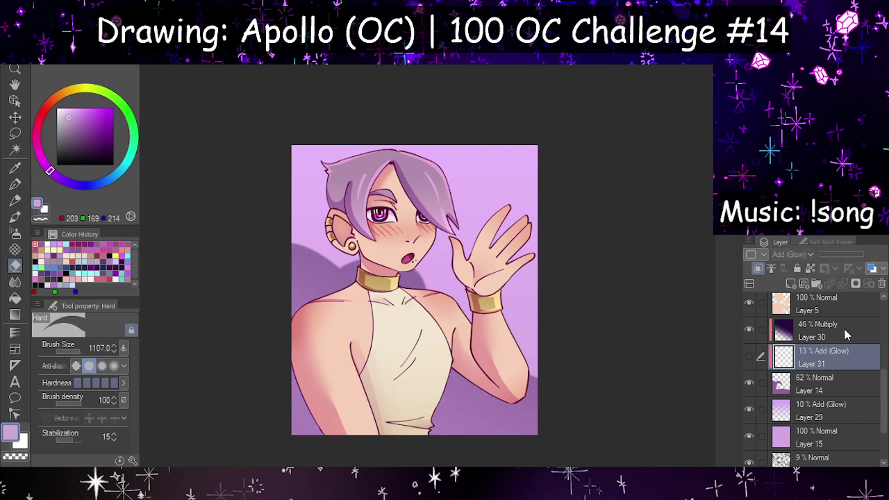
drag(800, 367, 808, 411)
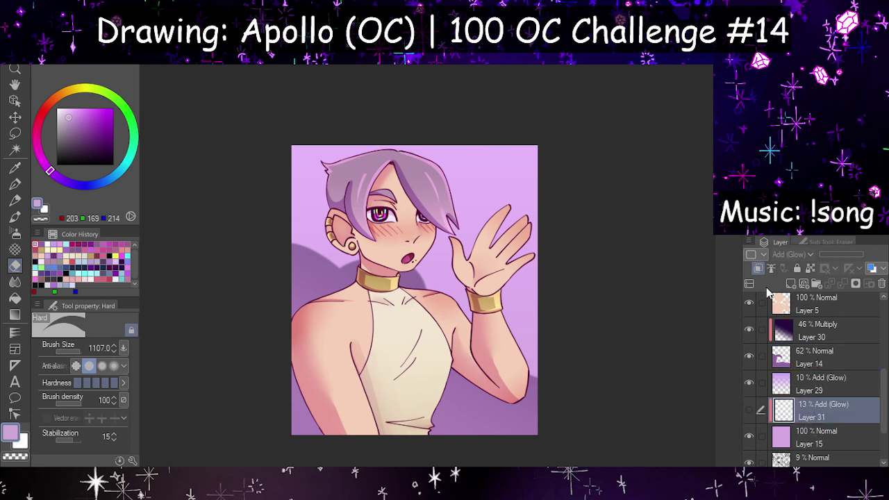
click(758, 268)
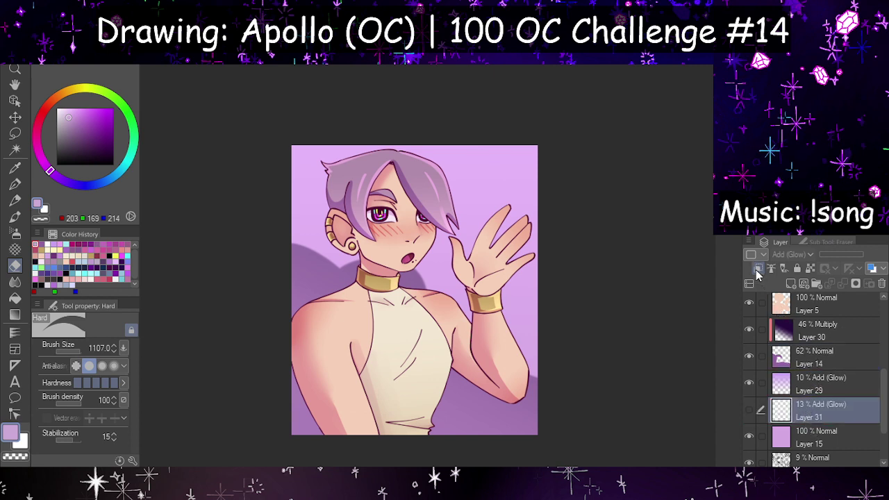
click(751, 410)
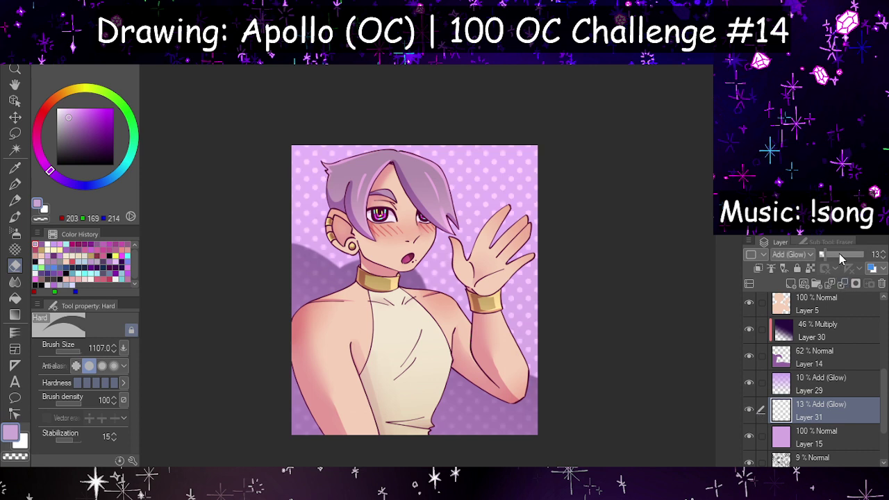
Step: Raise the opacity of the background shapes layer, Layer 14, to 100%
click(816, 359)
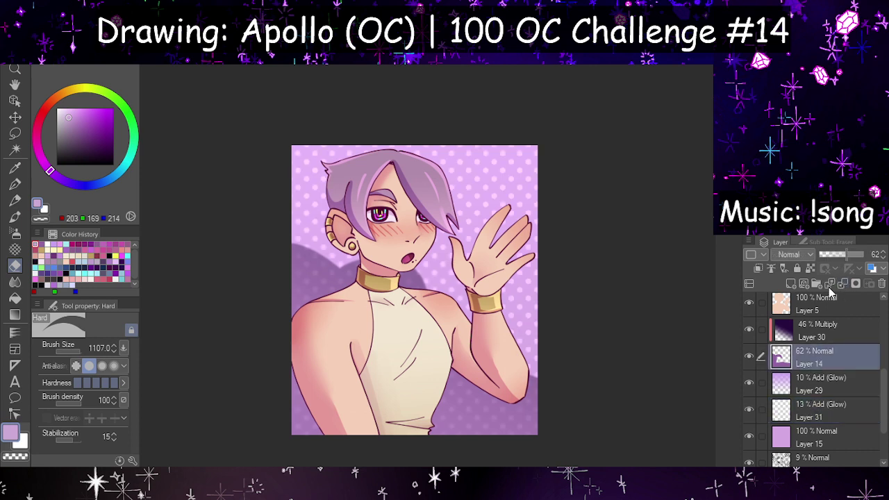
drag(848, 258, 870, 255)
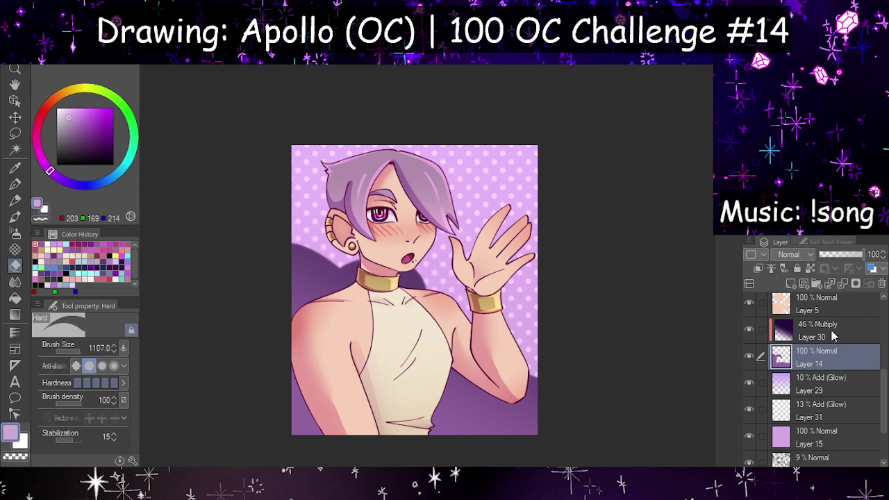
Step: Sample the background shapes' colour with Layer 14 at 59% opacity, restore the layer to 100%, and lock its transparent pixels
click(846, 257)
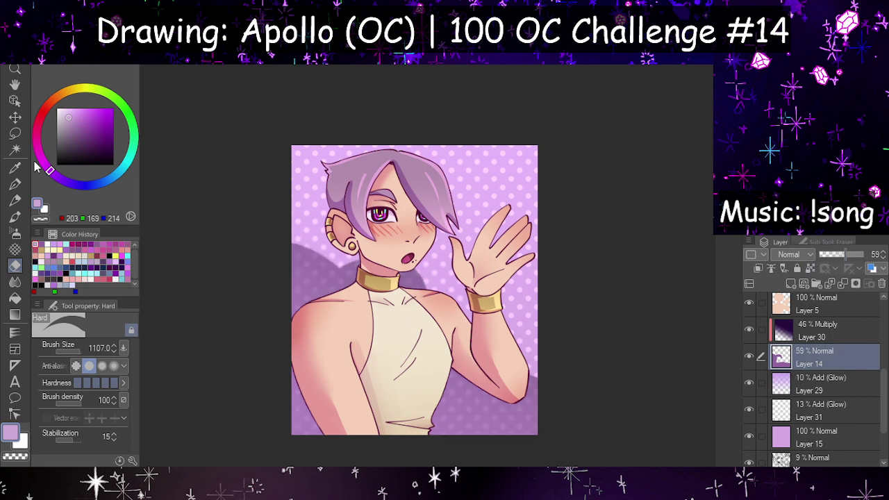
key(i)
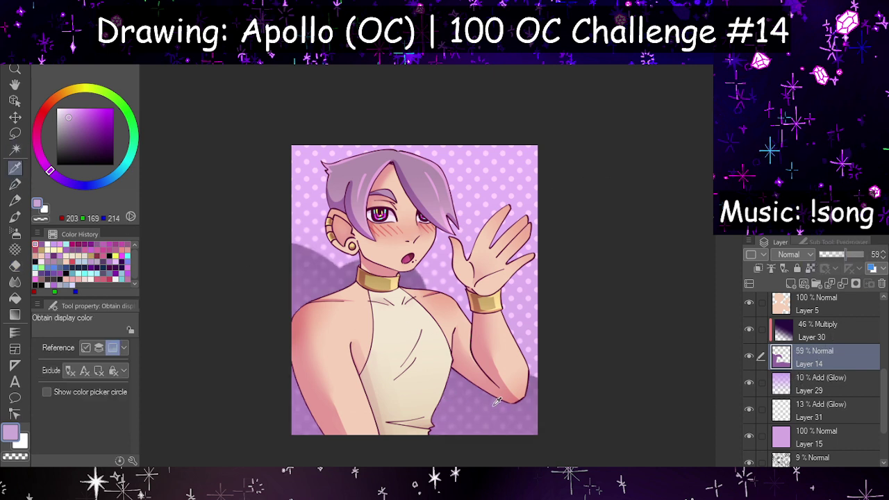
click(496, 402)
drag(837, 257, 868, 255)
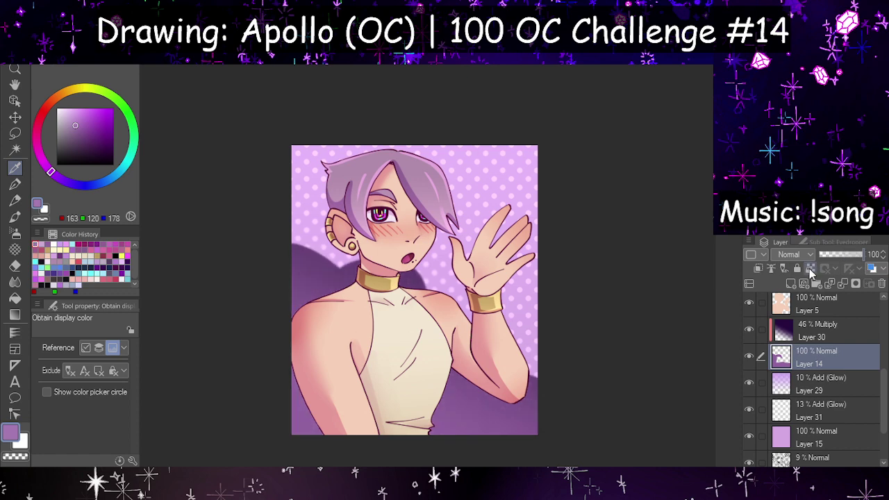
click(14, 184)
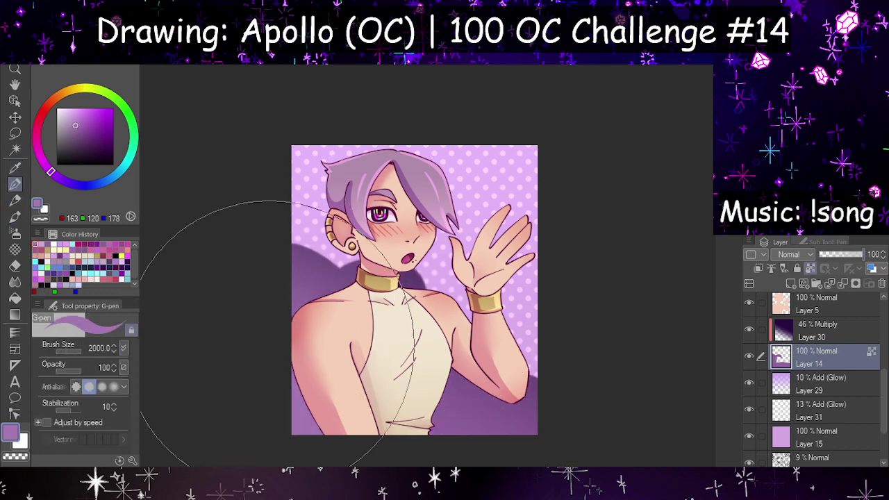
Step: Set the opacity of the Multiply gradient layer, Layer 30, to 35%
click(853, 316)
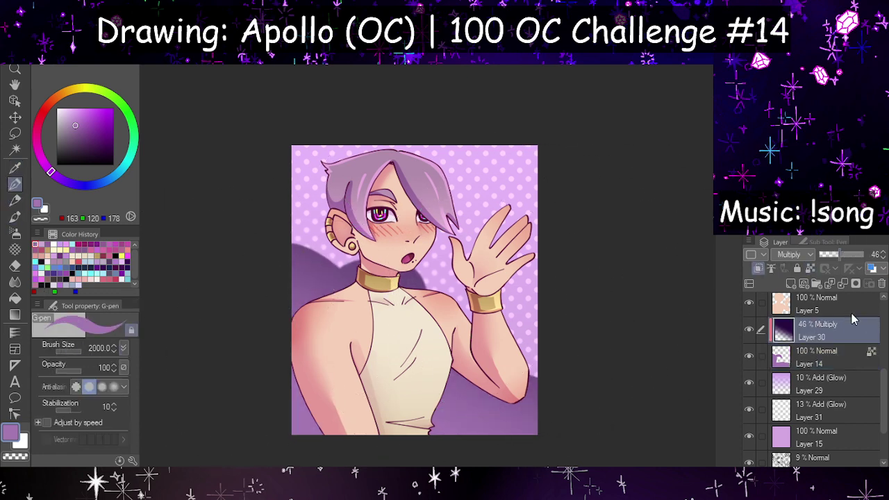
drag(837, 253, 835, 252)
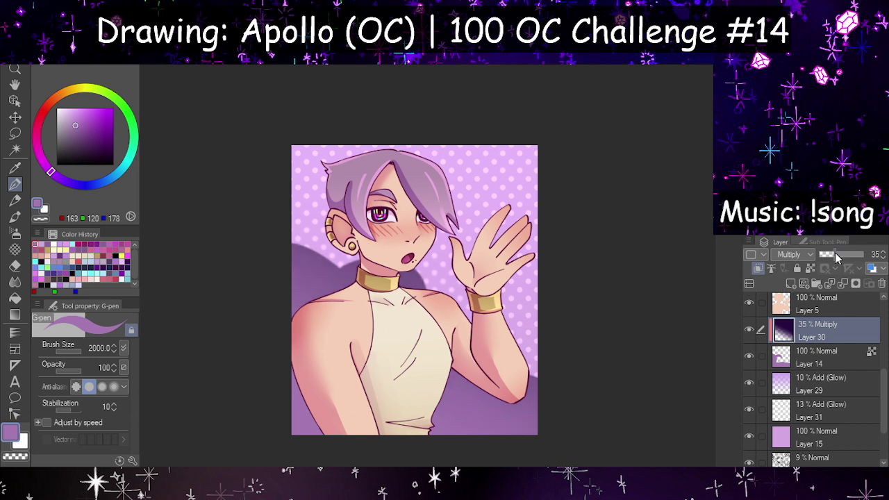
Step: Soften the polka dots on Layer 31 with the Blur tool and set the layer's opacity to 10%
click(813, 409)
click(15, 267)
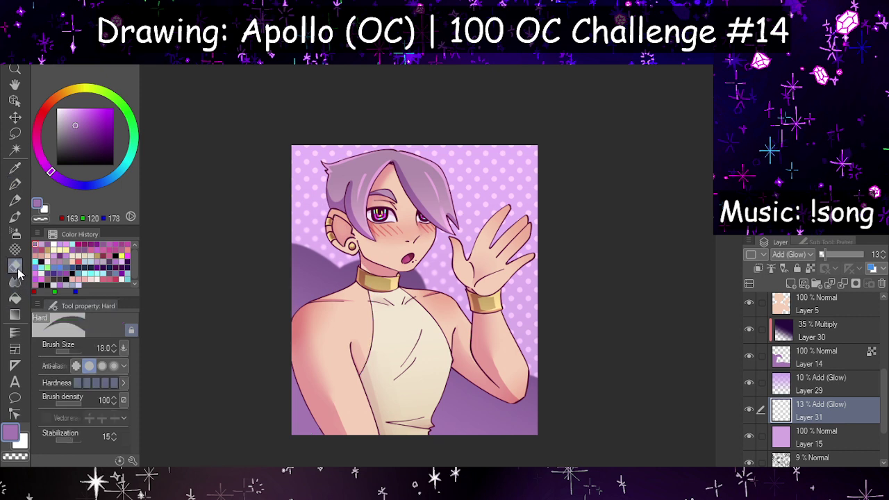
click(15, 281)
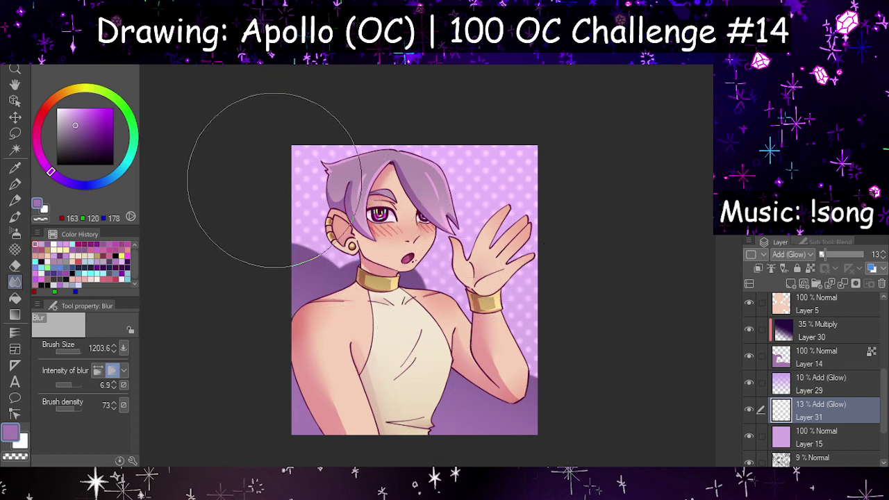
scroll(537, 287, down, 1)
scroll(536, 282, up, 1)
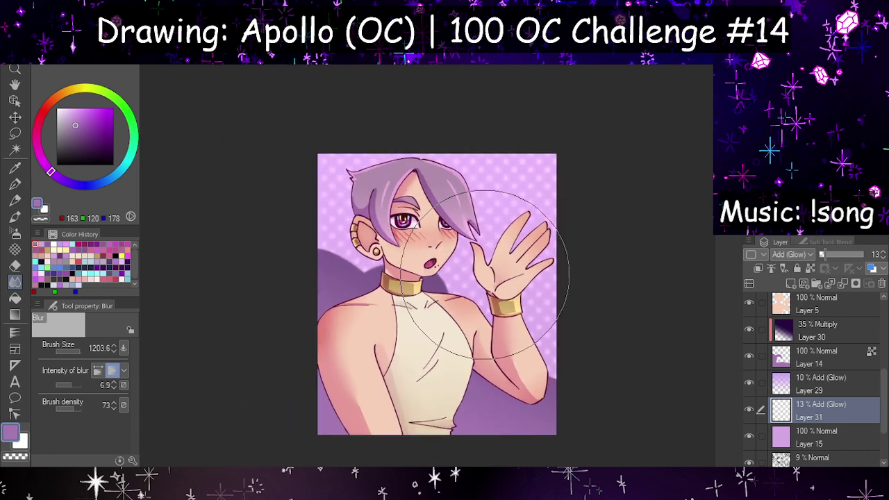
scroll(507, 250, up, 1)
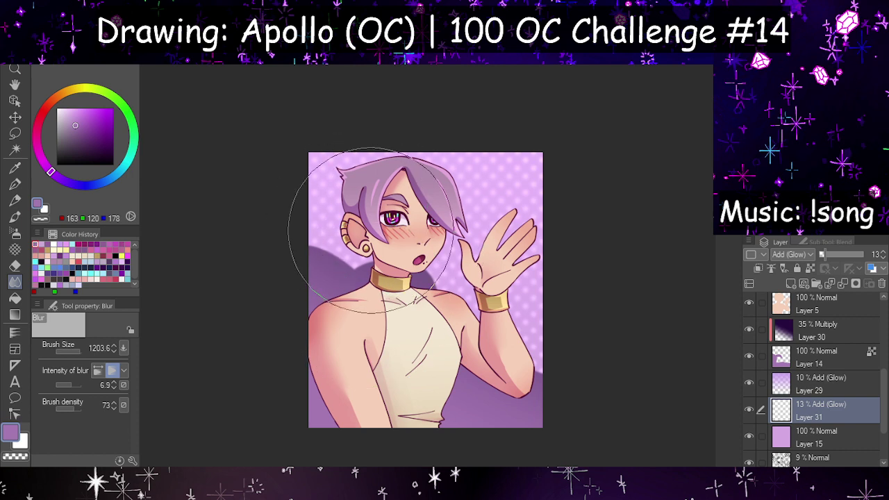
scroll(413, 249, up, 1)
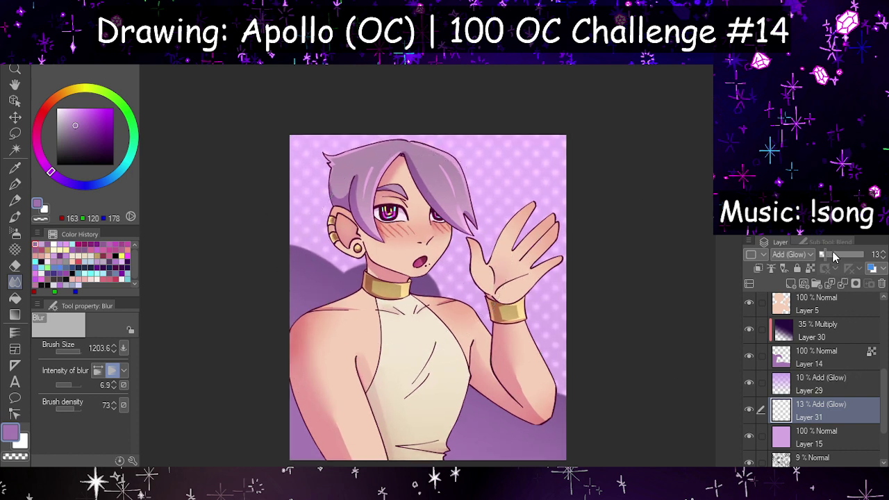
drag(832, 254, 827, 255)
Step: Add a clipped Add (Glow) layer above Layer 17 and choose a pale yellow drawing colour, RGB 255, 234, 187
scroll(808, 414, up, 5)
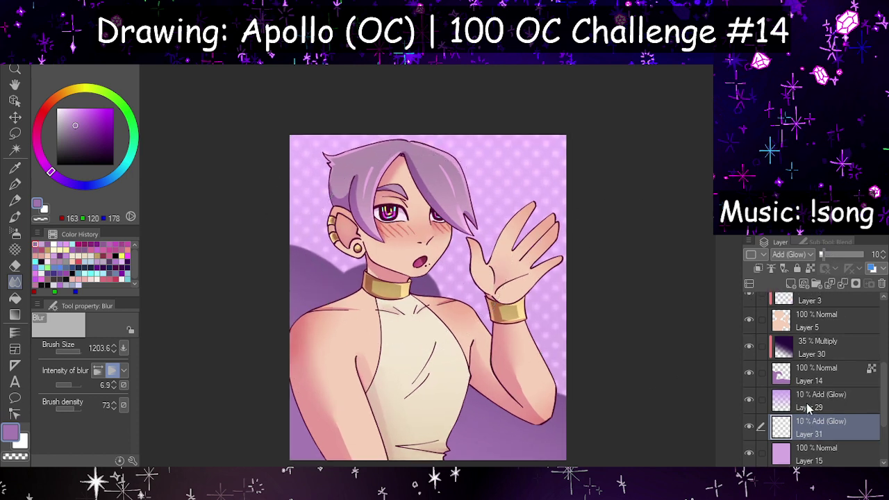
key(ctrl+shift+n)
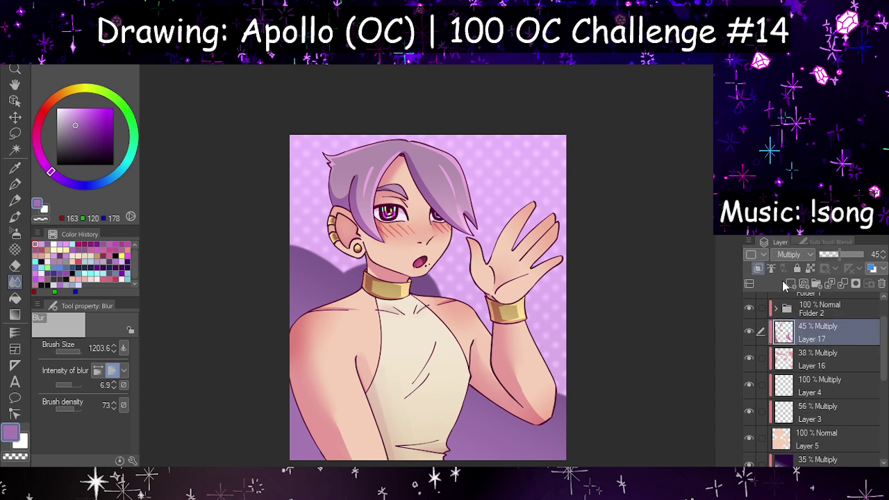
click(792, 385)
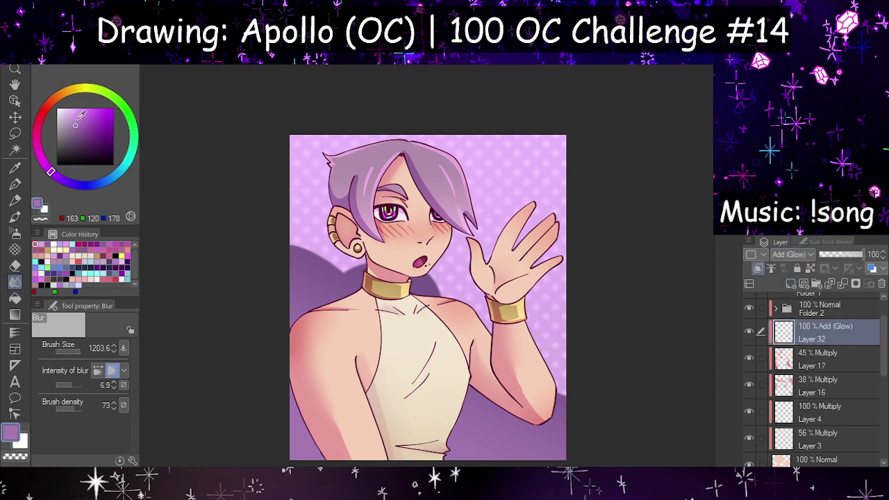
mouse_move(77, 111)
mouse_down()
mouse_move(45, 108)
mouse_move(71, 93)
mouse_up()
click(73, 106)
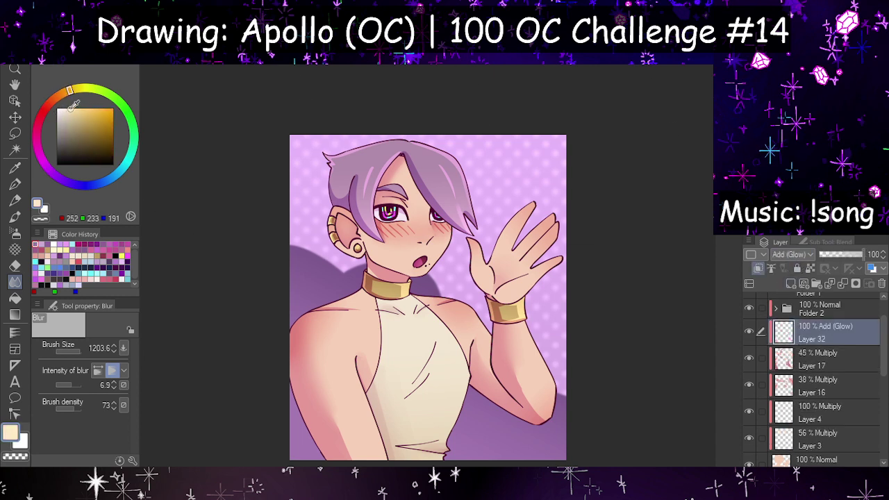
Step: Paint highlights along the jawline beside the earring and under the eyes with the G-pen at size 34.4
click(15, 184)
scroll(417, 236, up, 5)
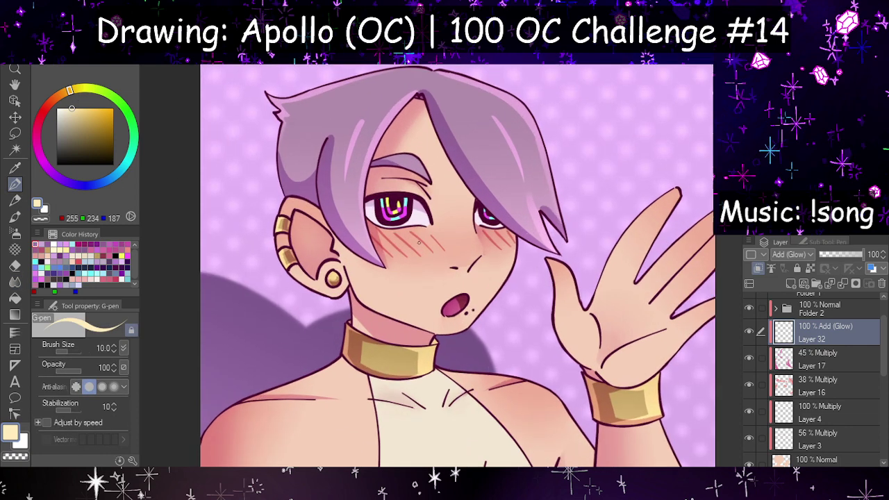
scroll(422, 239, up, 2)
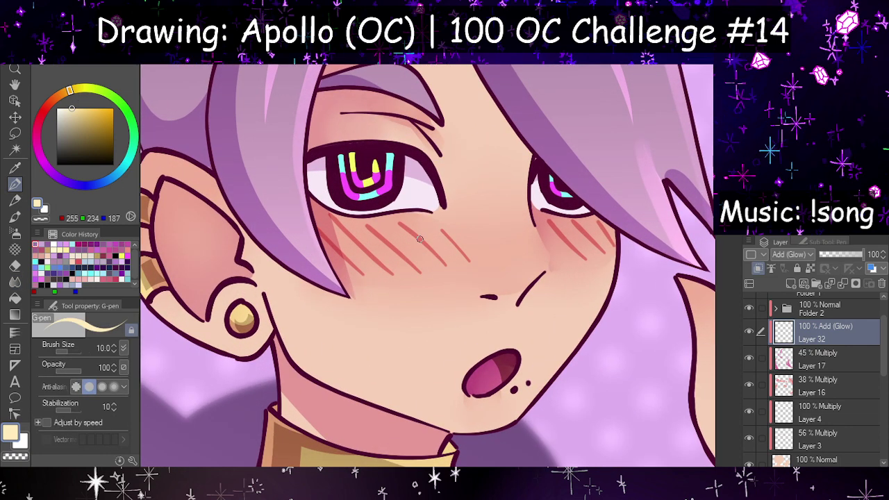
click(71, 351)
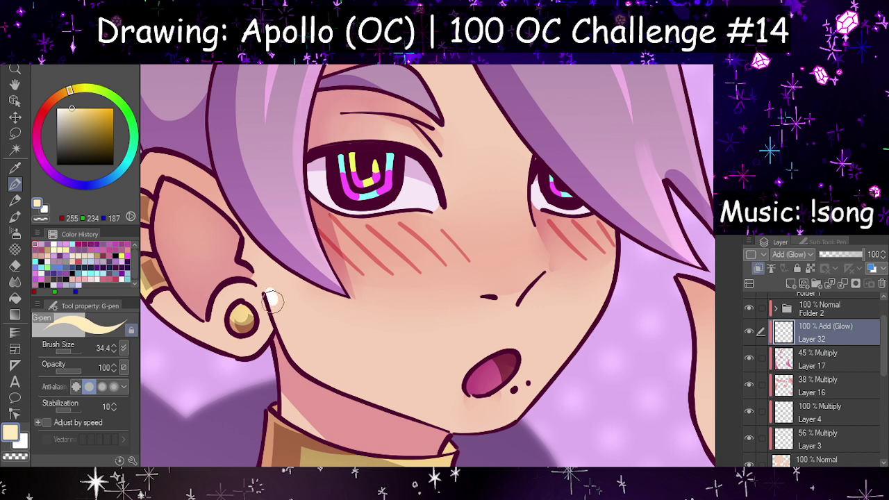
drag(272, 298, 347, 388)
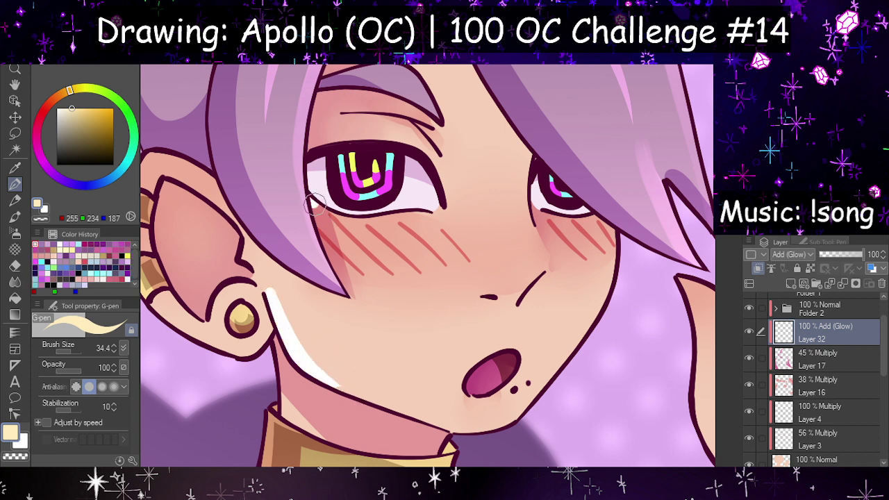
drag(315, 203, 417, 216)
key(ctrl+z)
mouse_move(311, 206)
mouse_down()
mouse_move(353, 215)
mouse_move(419, 213)
mouse_up()
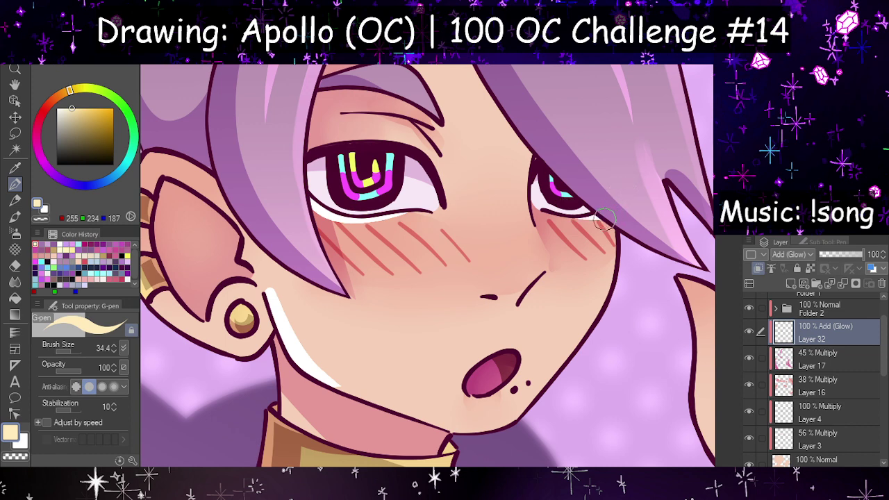
Step: Paint highlights along the far cheek's edge and down the nose bridge beside the partly covered eye
key(h)
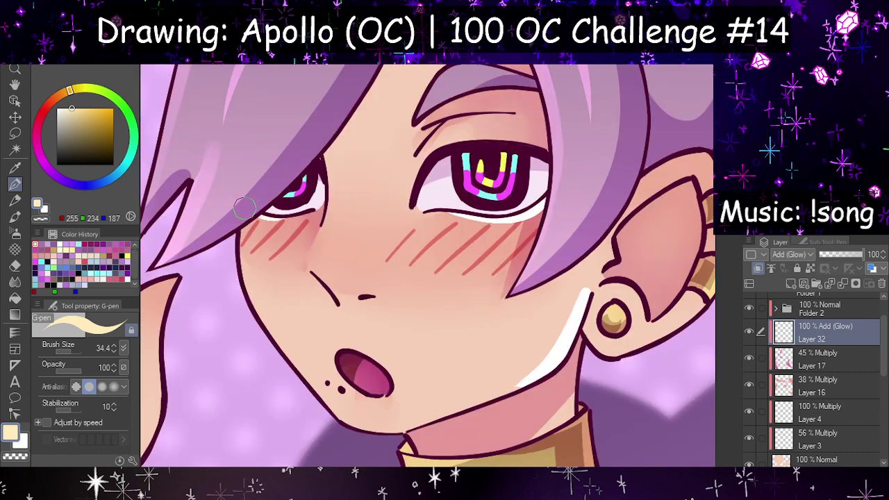
key(h)
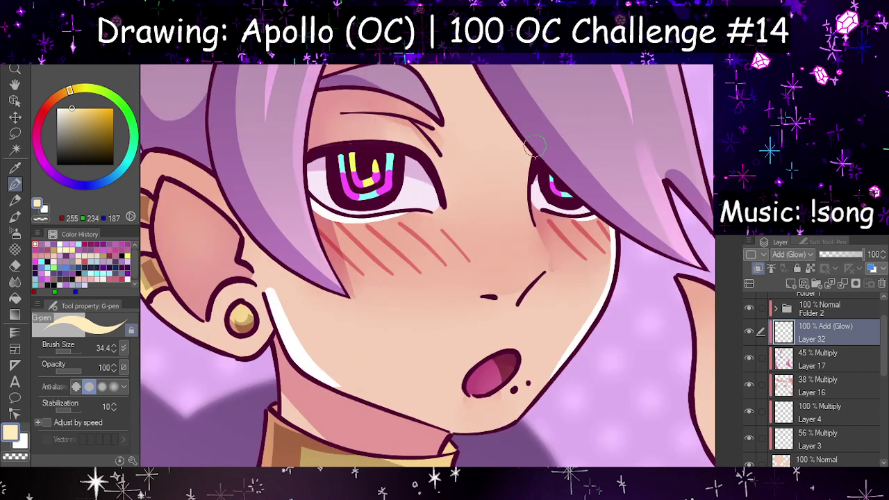
drag(528, 160, 532, 241)
key(ctrl+z)
drag(528, 154, 538, 235)
key(ctrl+z)
drag(526, 159, 536, 237)
Step: Blend the jawline highlight toward the chin with the Blend tool and erase the spill on the neck with the Hard eraser at 34.4
click(15, 266)
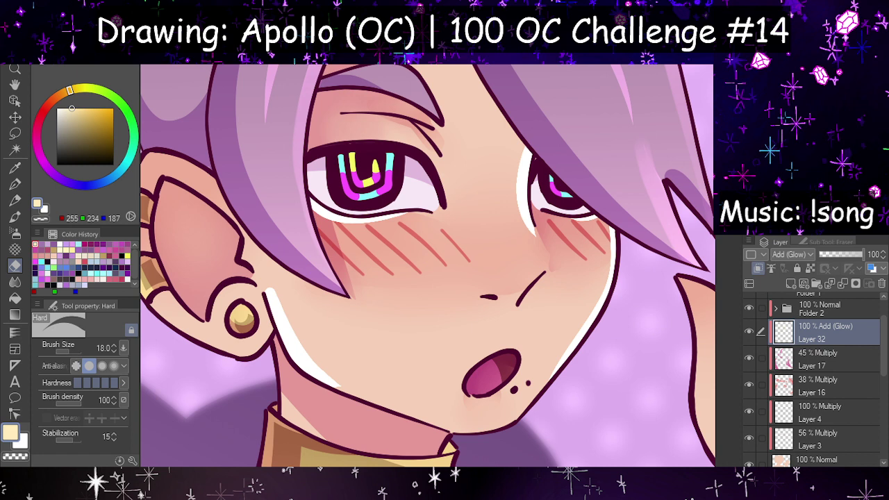
click(14, 281)
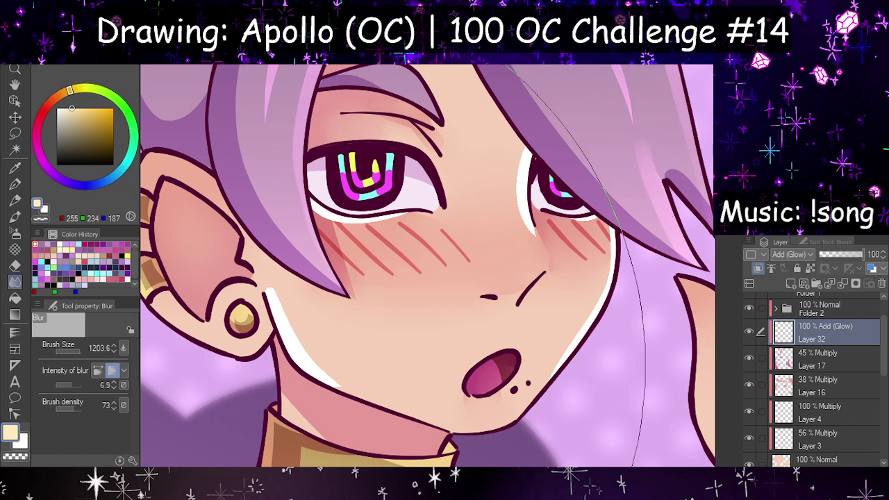
click(836, 240)
click(799, 274)
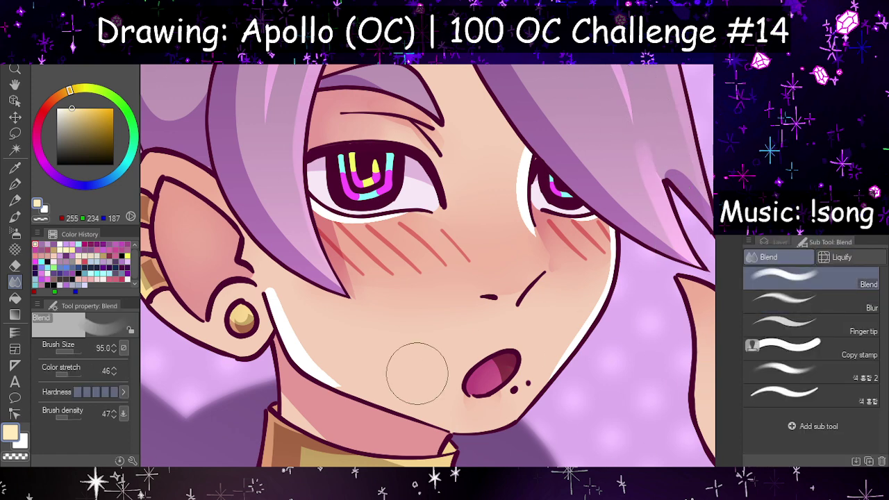
click(70, 353)
mouse_move(310, 370)
mouse_down()
mouse_move(464, 426)
mouse_move(421, 404)
mouse_move(391, 413)
mouse_move(471, 429)
mouse_up()
key(e)
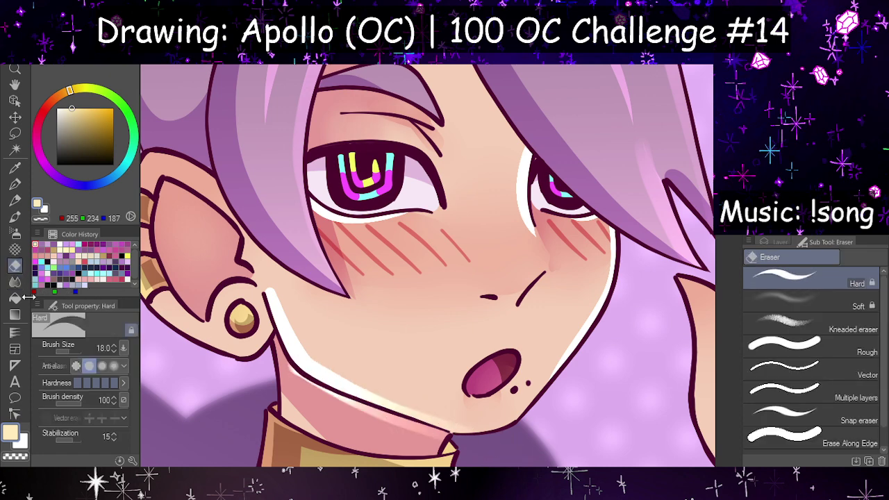
click(70, 351)
mouse_move(307, 389)
mouse_down()
mouse_move(417, 434)
mouse_move(390, 424)
mouse_move(409, 432)
mouse_up()
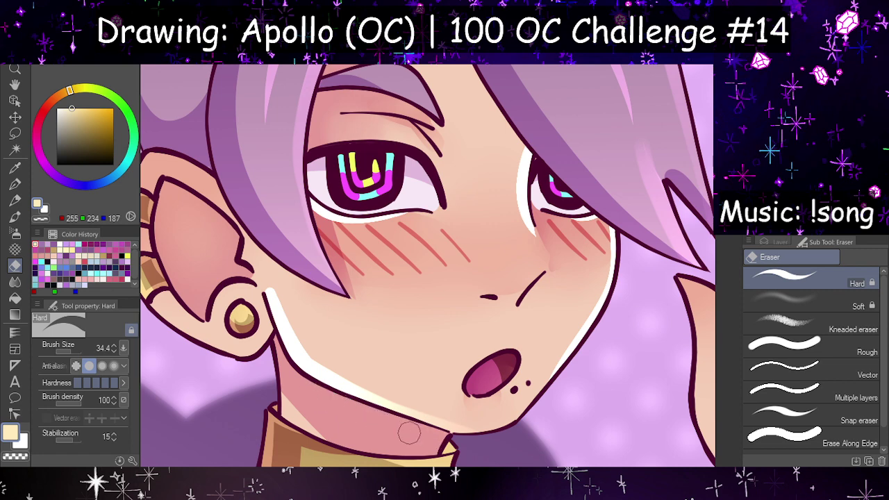
Step: Soften the highlights under both eyes with the Blend tool at size 34.4
click(15, 281)
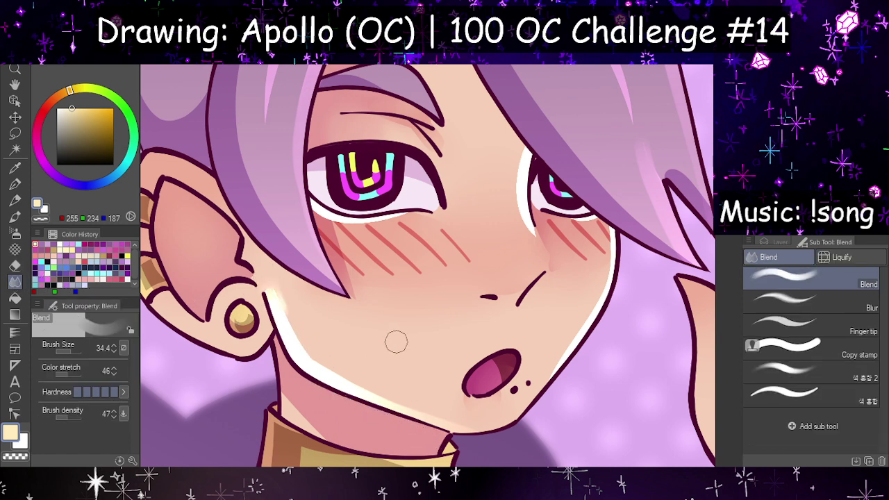
key(h)
key(h)
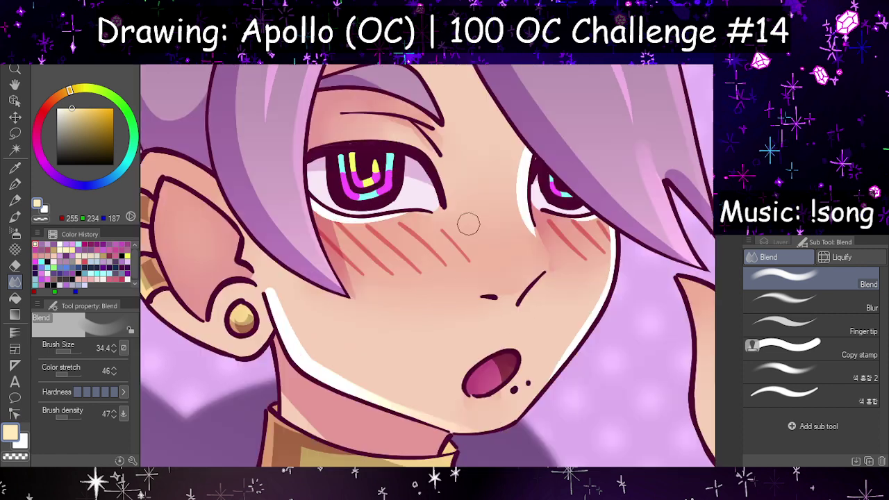
drag(332, 210, 419, 212)
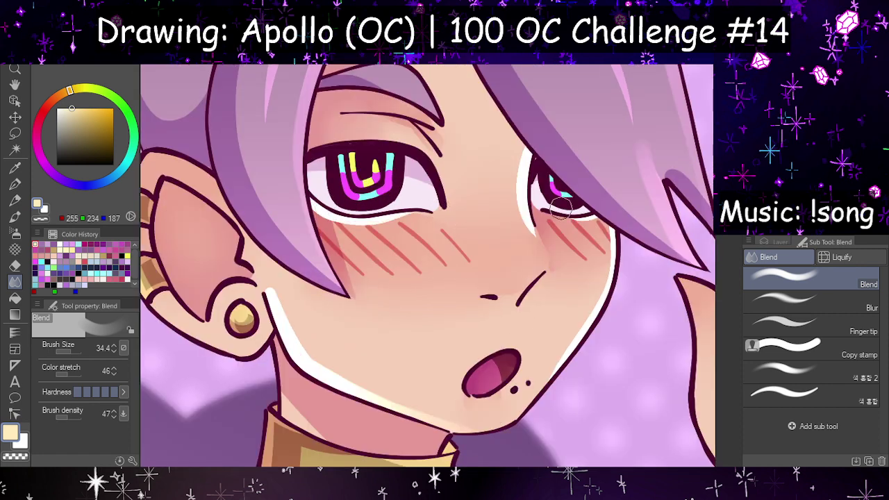
drag(568, 215, 514, 223)
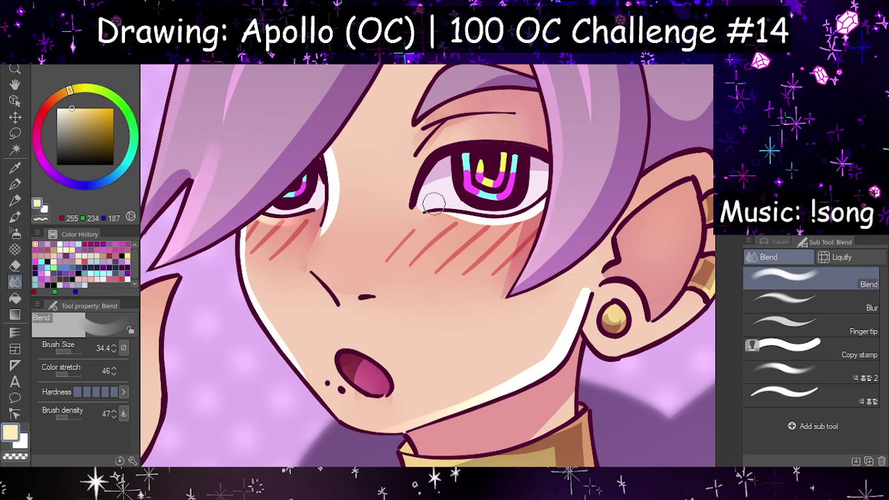
drag(436, 213, 530, 205)
key(ctrl+z)
drag(429, 215, 533, 211)
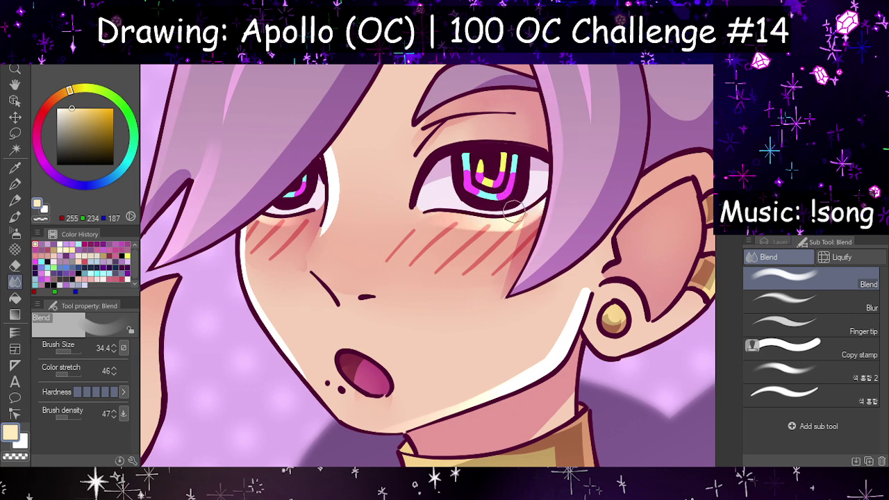
key(h)
key(h)
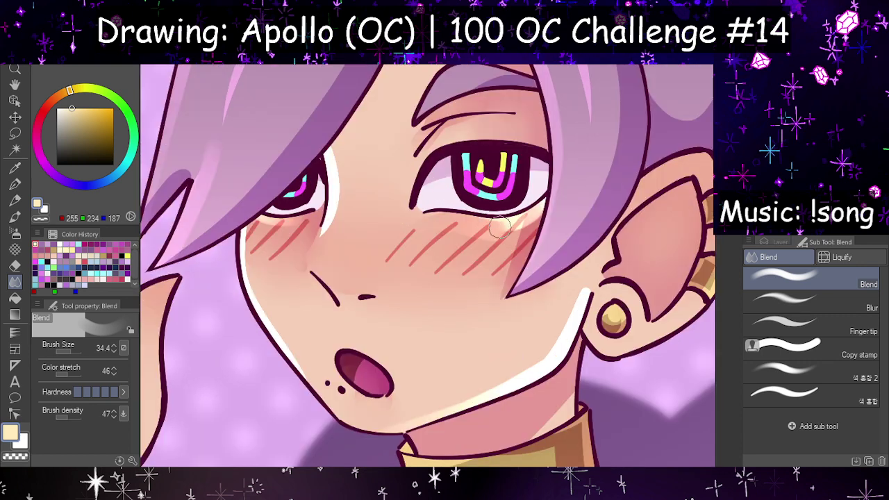
mouse_move(448, 222)
mouse_down()
mouse_move(539, 218)
mouse_move(538, 208)
mouse_up()
key(h)
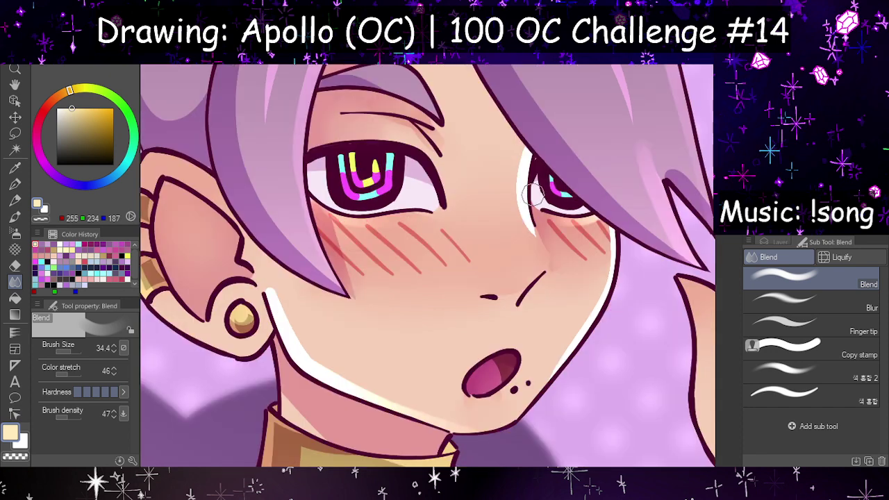
Step: Blend the highlight on the nose bridge into the surrounding skin
mouse_move(526, 151)
mouse_down()
mouse_move(535, 245)
mouse_move(518, 160)
mouse_move(531, 247)
mouse_move(534, 138)
mouse_move(527, 245)
mouse_move(514, 209)
mouse_move(550, 136)
mouse_move(523, 208)
mouse_move(529, 242)
mouse_move(513, 174)
mouse_move(544, 116)
mouse_move(527, 232)
mouse_move(534, 251)
mouse_move(517, 208)
mouse_move(545, 121)
mouse_move(526, 159)
mouse_up()
key(ctrl+z)
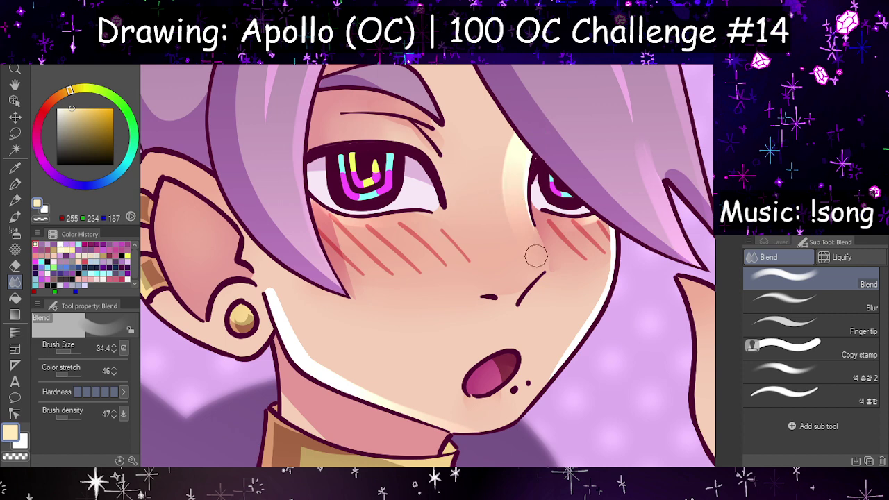
Step: Smooth the nose-bridge highlight upward to the hair's edge with the Blend tool at size 34.4
drag(537, 256, 553, 114)
key(ctrl+z)
drag(532, 250, 564, 114)
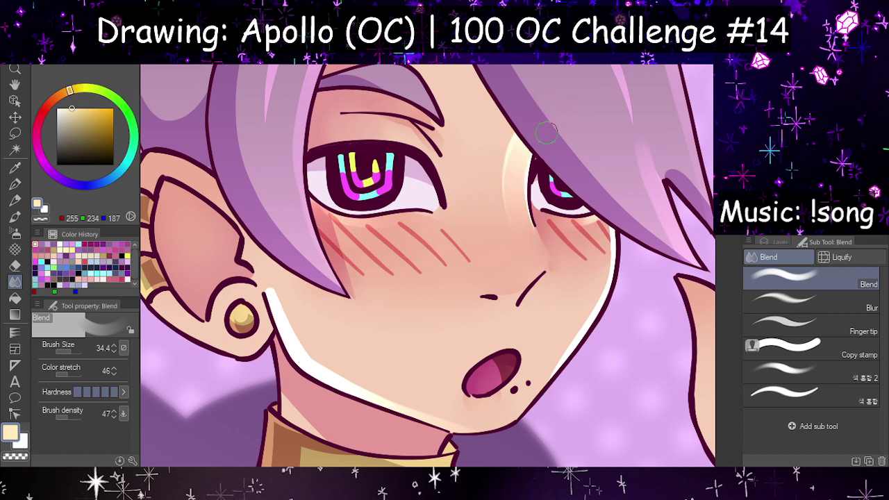
Step: Soften the nose-bridge highlight beside the partly covered eye with the Blur tool at size 73.7
key(h)
click(792, 301)
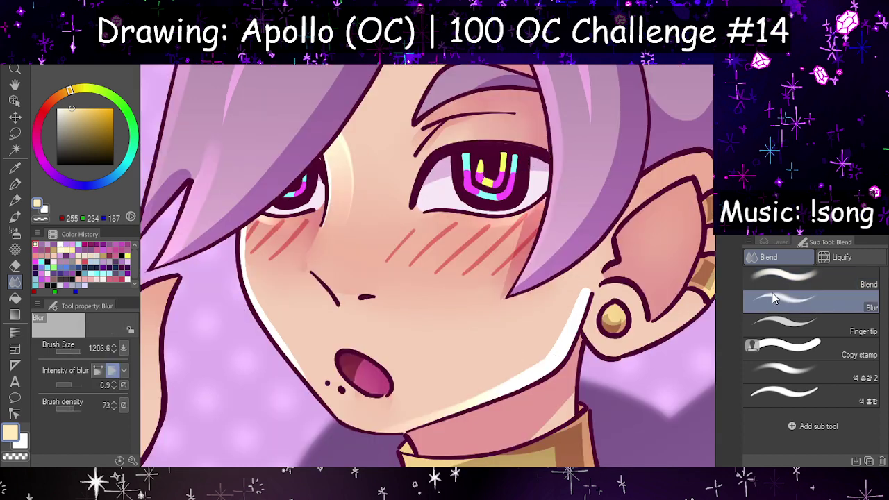
click(72, 353)
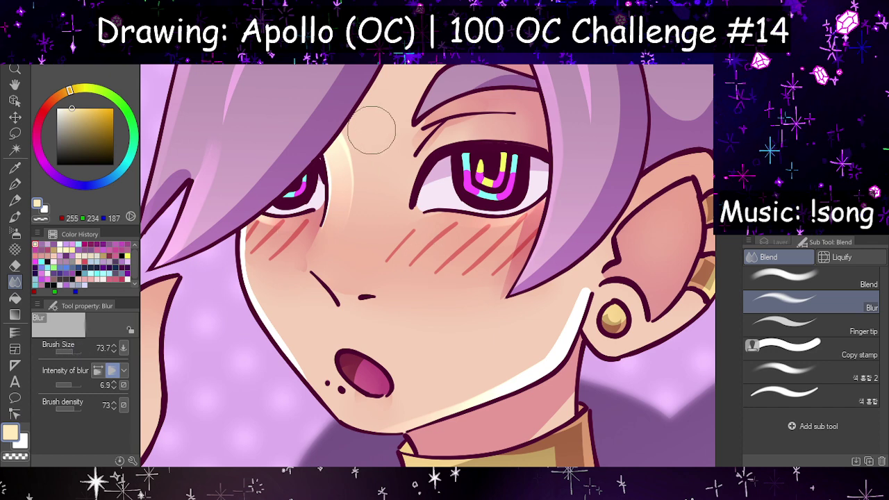
mouse_move(357, 223)
mouse_down()
mouse_move(255, 245)
mouse_move(280, 225)
mouse_move(318, 235)
mouse_up()
key(h)
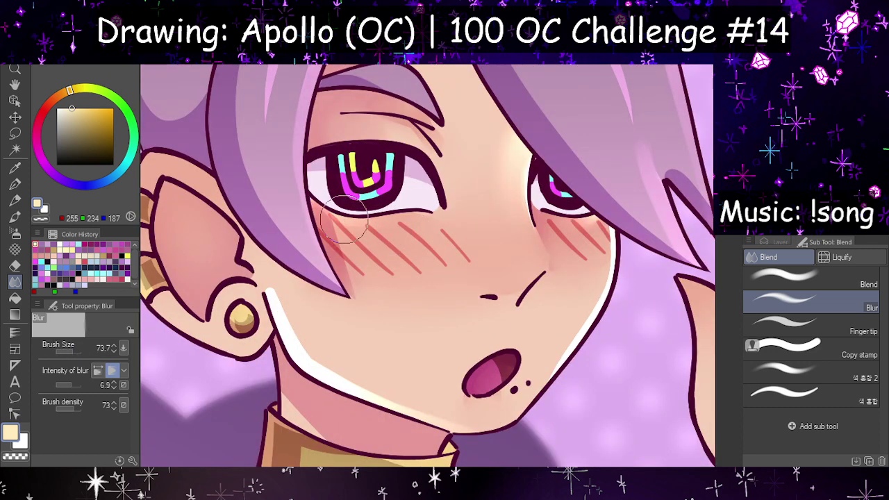
Step: Blur the chin end of the jawline highlight with the Blur tool at size 73.7
mouse_move(280, 305)
mouse_down()
mouse_move(313, 350)
mouse_move(272, 282)
mouse_move(298, 305)
mouse_move(277, 281)
mouse_move(425, 394)
mouse_move(391, 379)
mouse_up()
key(ctrl+z)
mouse_move(469, 417)
mouse_down()
mouse_move(415, 400)
mouse_move(465, 423)
mouse_move(536, 410)
mouse_move(519, 412)
mouse_up()
key(h)
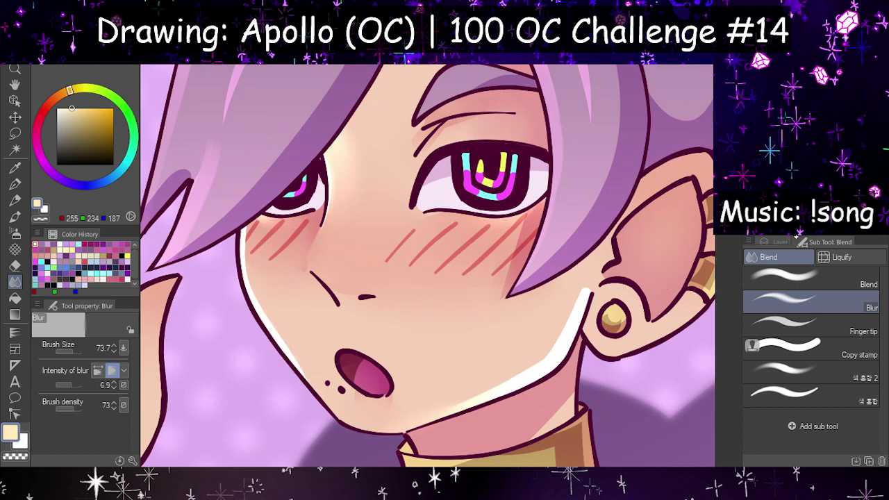
Step: Set the Add (Glow) highlight layer's opacity to 15%
key(h)
click(777, 242)
mouse_move(824, 259)
mouse_down()
mouse_move(835, 260)
mouse_move(822, 258)
mouse_up()
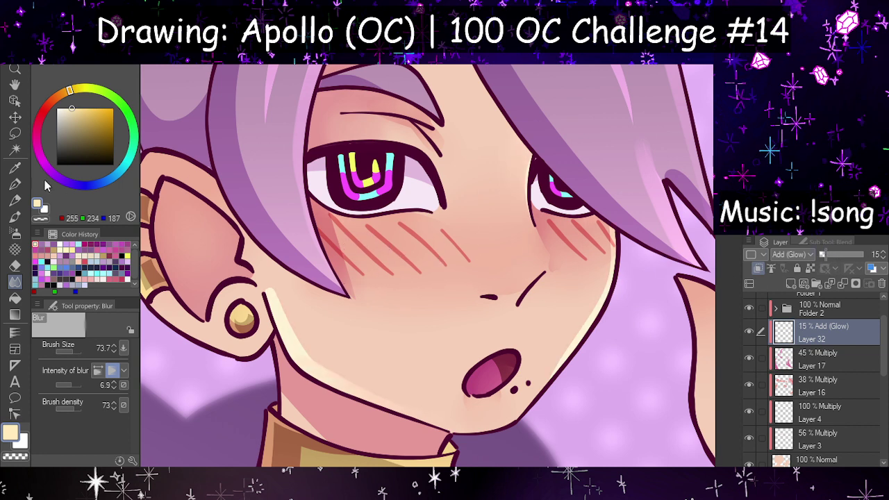
Step: Paint glow highlight strokes beneath both eyes with the G-pen at size 34.4
click(14, 184)
drag(70, 352, 78, 350)
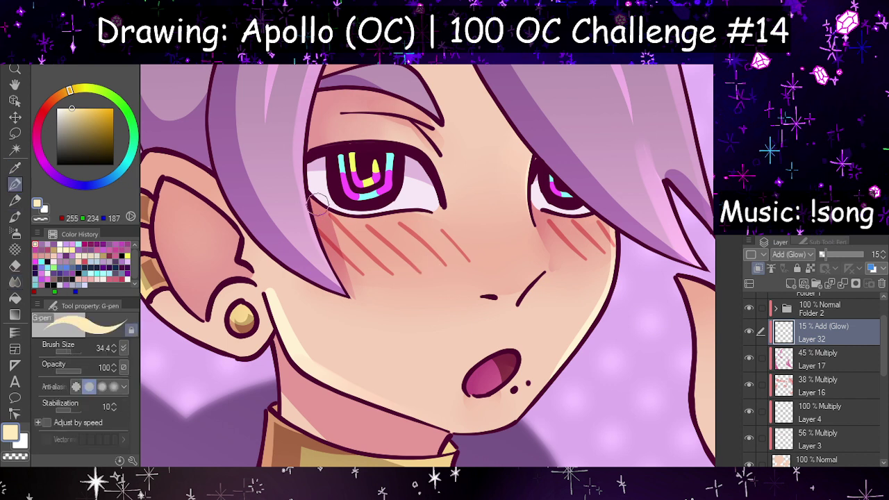
drag(318, 197, 384, 214)
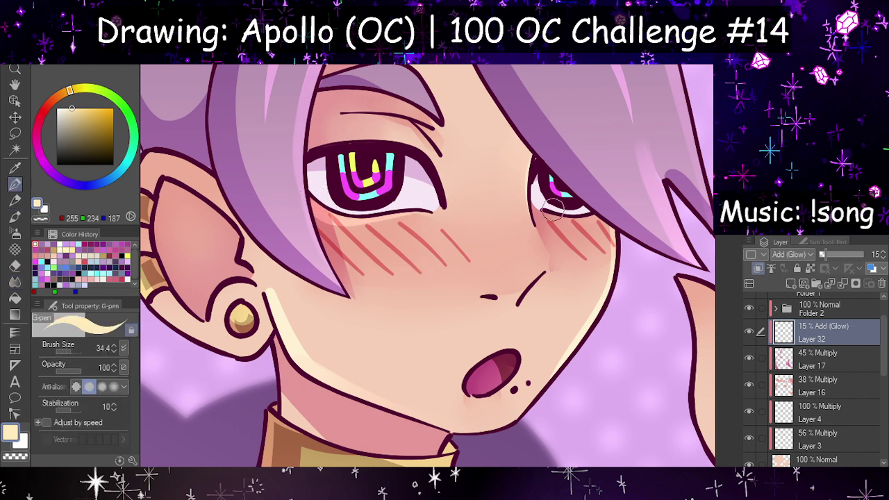
Step: Blur the under-eye highlights and the jawline highlight with the Blur tool at size 73.7
click(15, 282)
mouse_move(306, 214)
mouse_down()
mouse_move(391, 226)
mouse_move(380, 234)
mouse_move(429, 227)
mouse_up()
drag(582, 220, 615, 213)
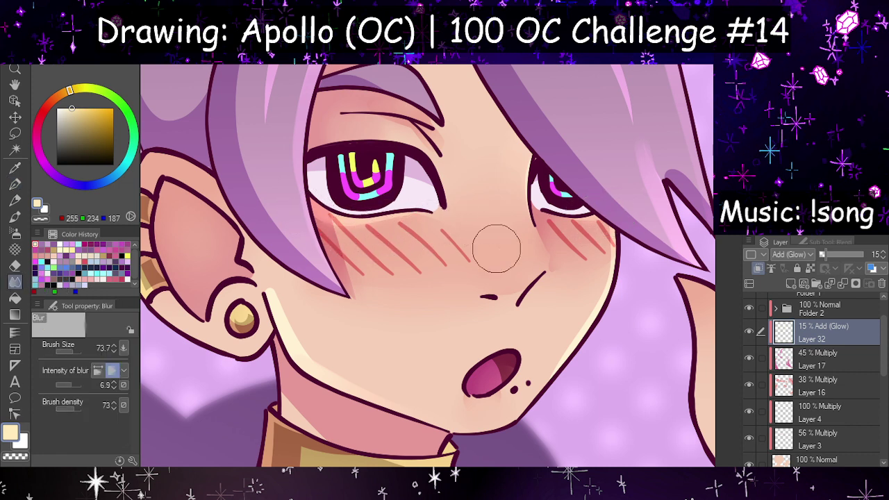
mouse_move(276, 283)
mouse_down()
mouse_move(373, 371)
mouse_move(319, 355)
mouse_move(420, 390)
mouse_move(423, 345)
mouse_up()
Step: Reduce the opacity of the Add (Glow) highlight layer to 7%
scroll(424, 345, down, 4)
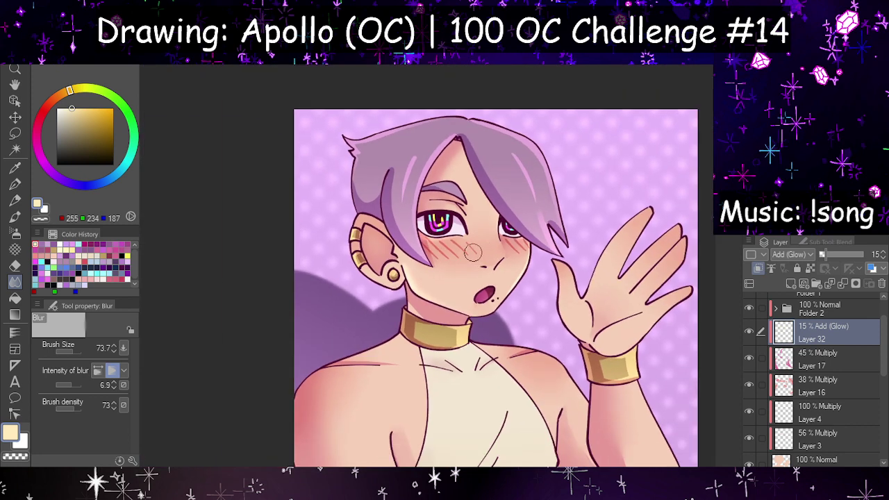
scroll(465, 257, up, 3)
scroll(464, 257, up, 2)
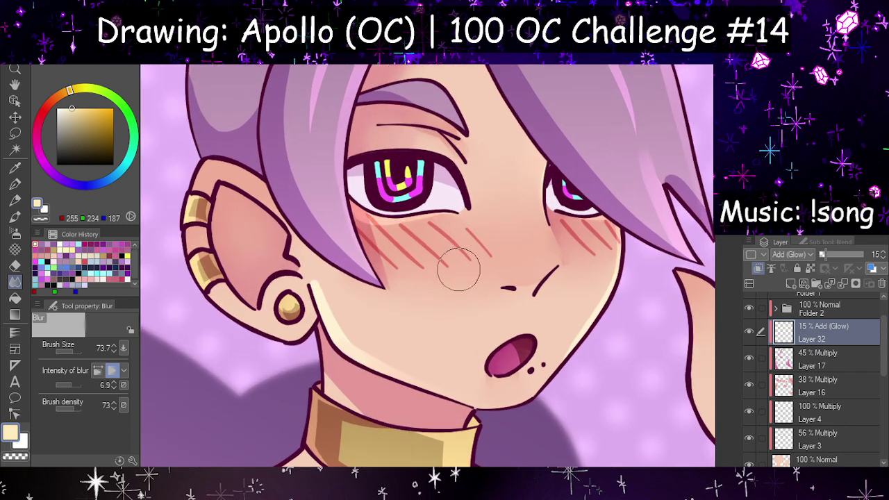
drag(861, 256, 852, 258)
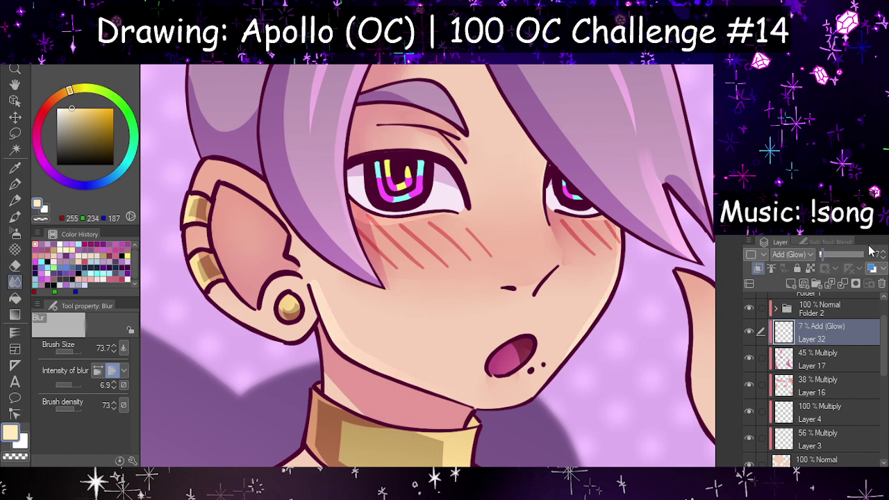
Step: Erase the excess highlight beneath the fully visible eye and around its brow with the Hard eraser at size 95.0
scroll(407, 236, down, 3)
scroll(407, 236, down, 2)
scroll(410, 240, up, 4)
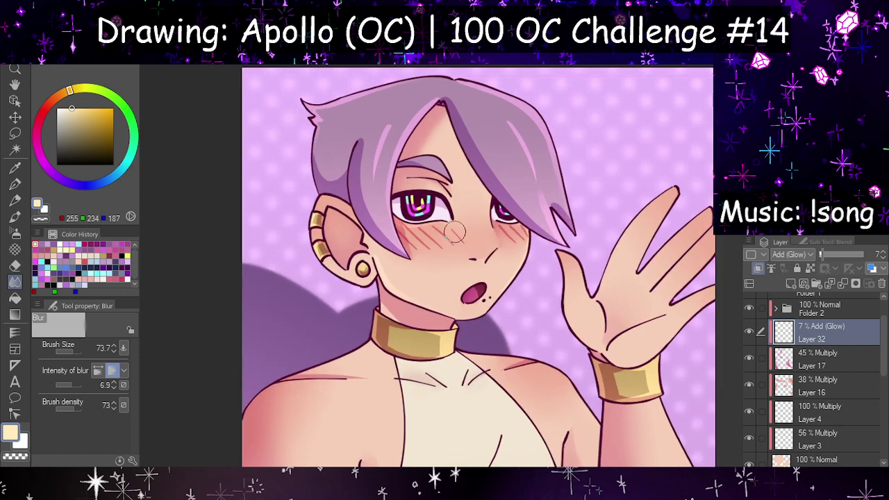
click(15, 265)
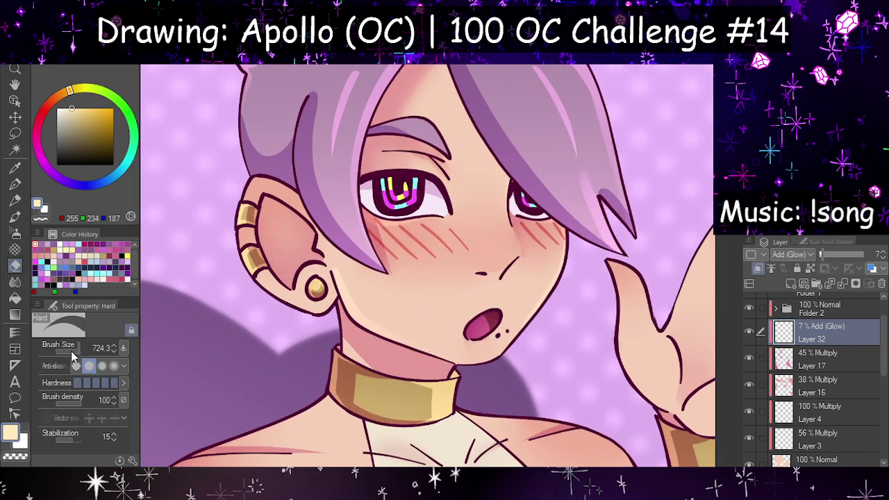
click(73, 353)
drag(359, 190, 384, 242)
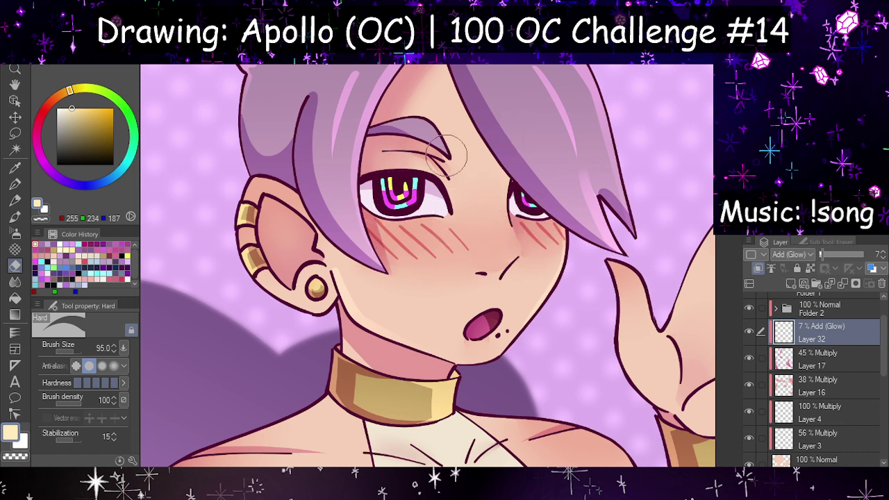
drag(446, 157, 421, 143)
Step: Set the Add (Glow) layer's opacity to 13% and blend the jawline highlight below the ear with the Blend tool at size 34.4
click(824, 253)
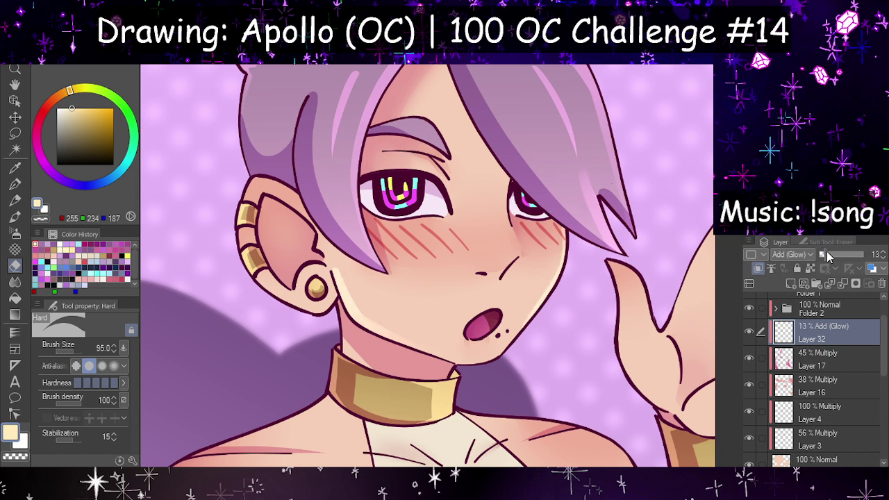
click(15, 282)
key(h)
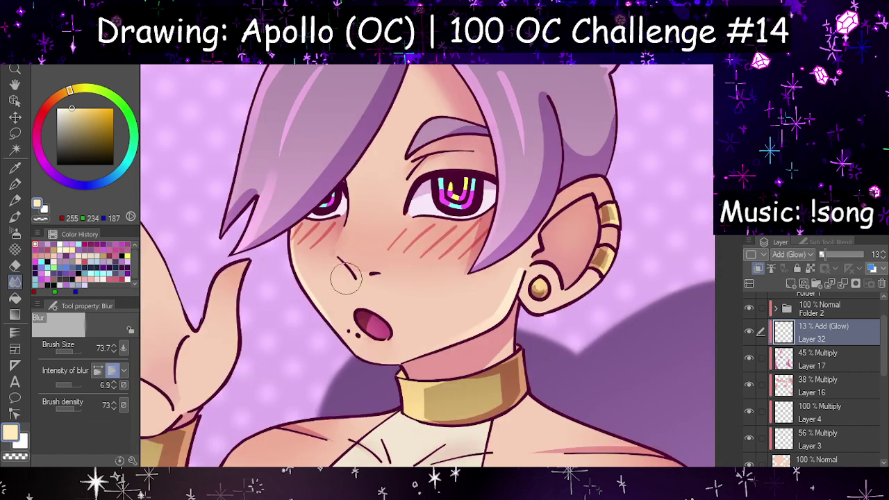
click(827, 242)
click(785, 278)
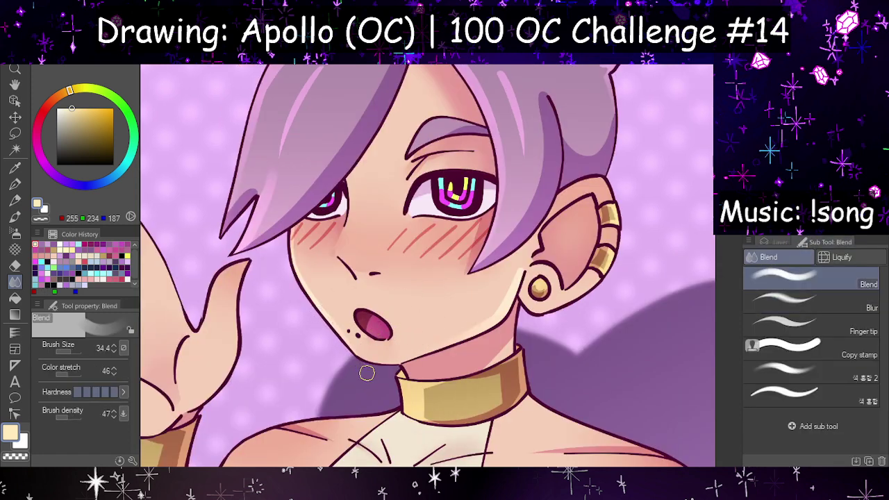
key(h)
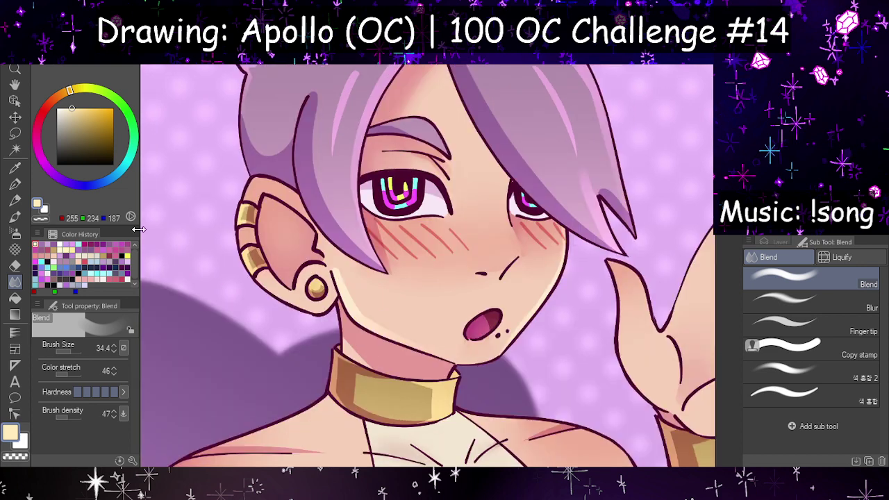
drag(335, 262, 371, 328)
Step: Paint highlights along the edges of the raised hand's index, middle and ring fingers with the G-pen at size 73.7
click(14, 184)
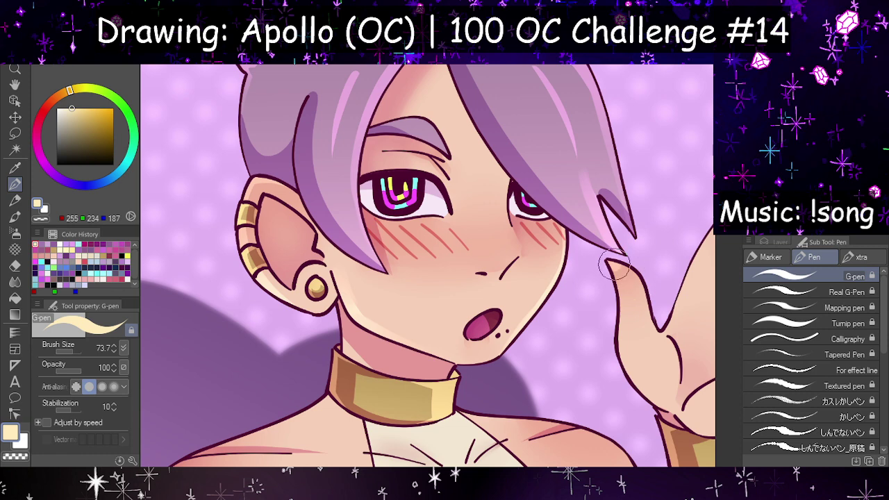
drag(614, 265, 667, 342)
key(ctrl+z)
scroll(338, 224, down, 3)
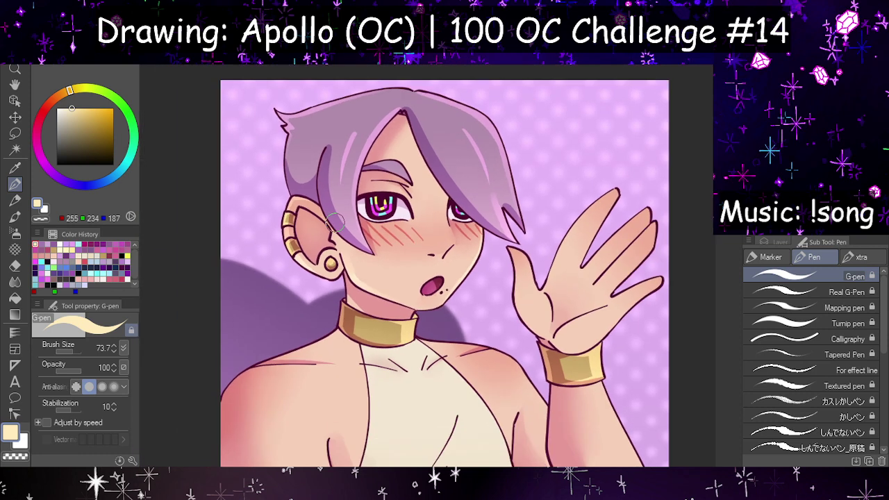
scroll(618, 199, up, 3)
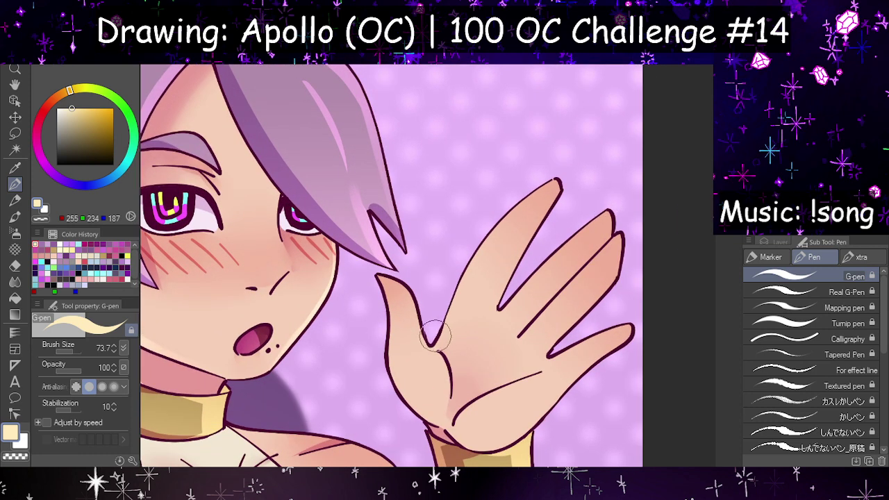
mouse_move(436, 337)
mouse_down()
mouse_move(456, 293)
mouse_move(556, 187)
mouse_up()
drag(512, 301, 609, 217)
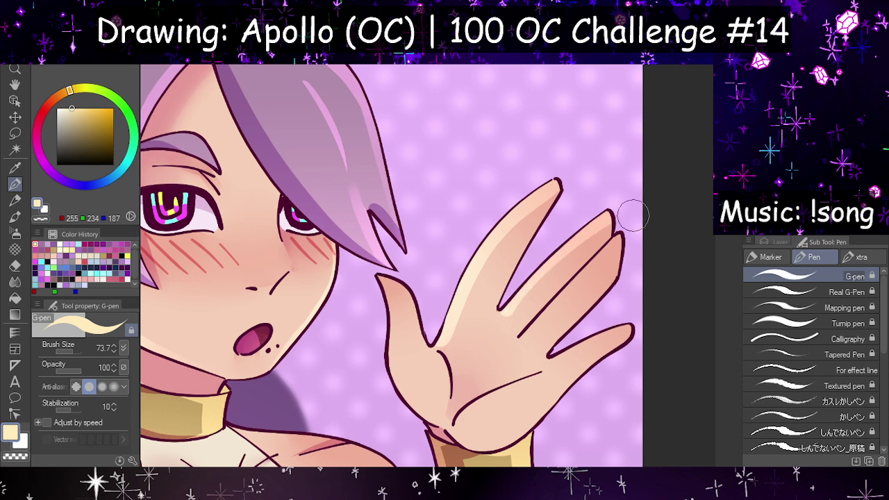
drag(530, 332, 610, 231)
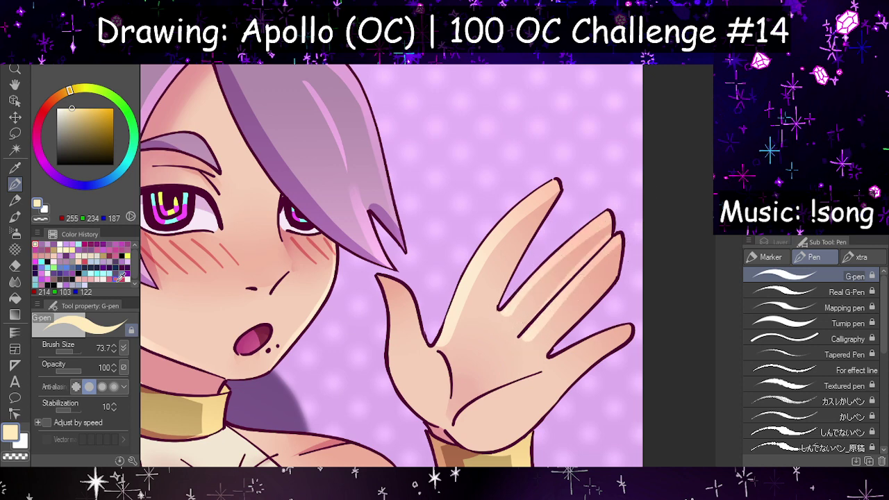
Step: Erase the highlight spill between the middle and ring fingertips with the Hard eraser at size 18.0
click(16, 266)
key(h)
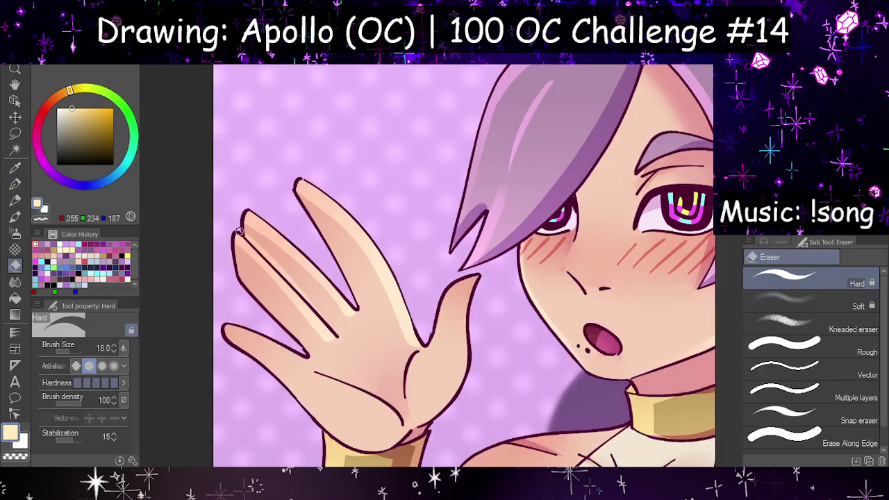
drag(239, 232, 286, 273)
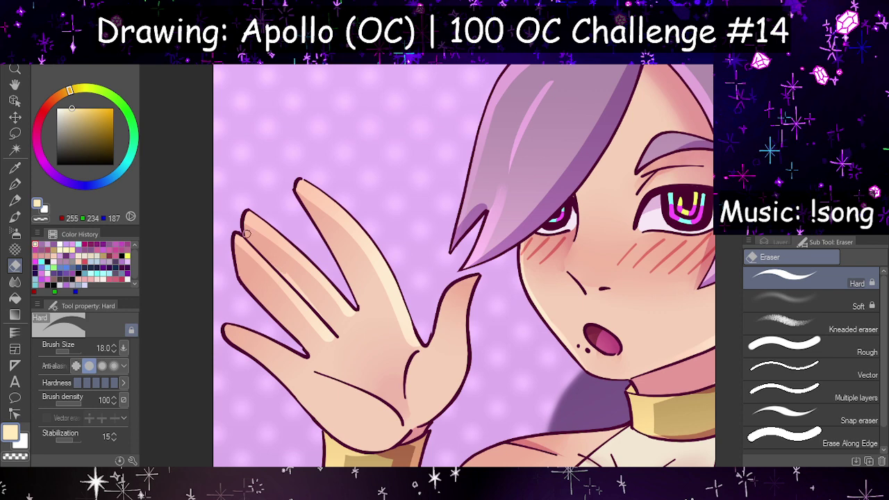
Step: Paint a highlight along the little finger's upper edge with the G-pen at size 26.7
click(15, 184)
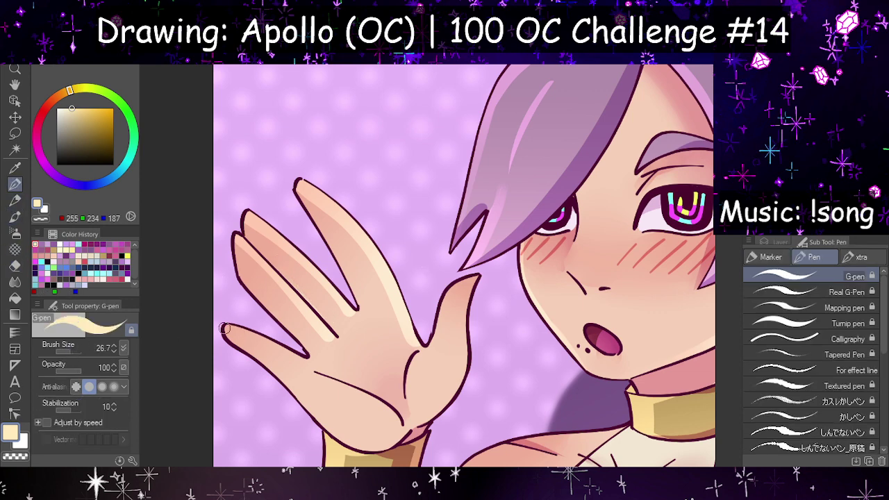
drag(224, 328, 303, 373)
key(ctrl+z)
drag(225, 329, 304, 364)
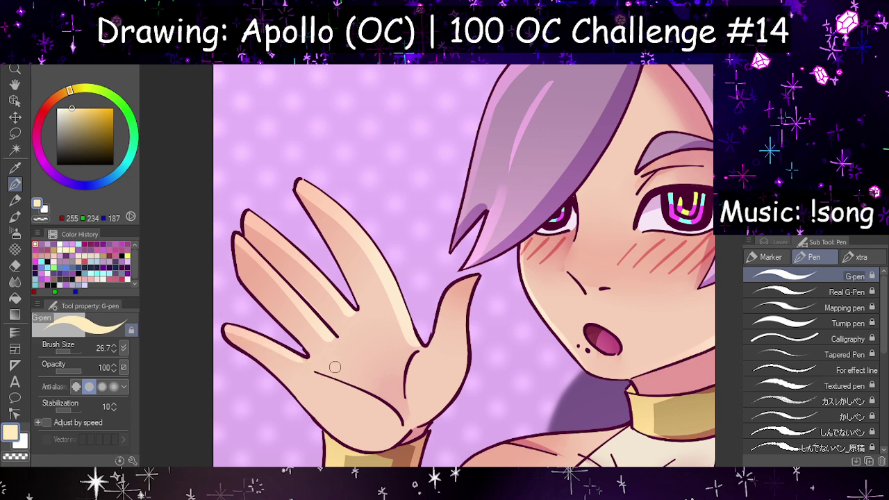
Step: Paint highlights along the thumb's inner edge down to its base and beneath the palm crease with the G-pen at size 26.7
key(h)
drag(385, 276, 428, 346)
key(ctrl+z)
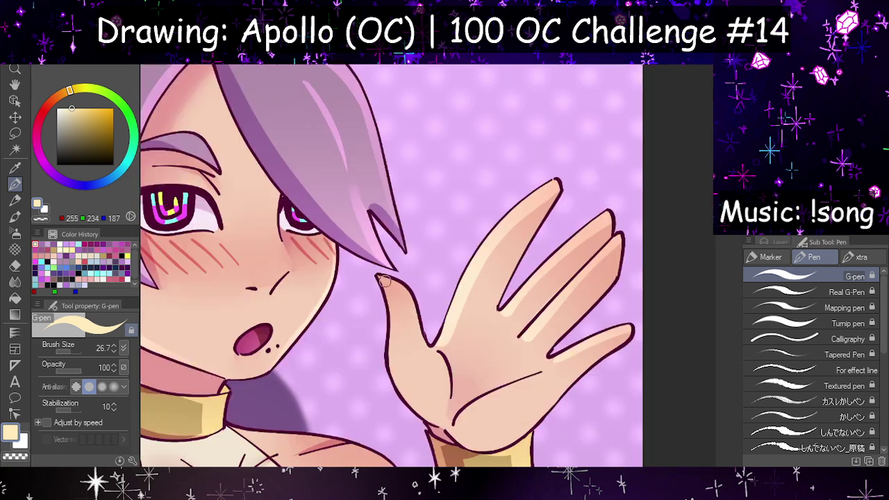
mouse_move(382, 278)
mouse_down()
mouse_move(425, 344)
mouse_move(442, 397)
mouse_up()
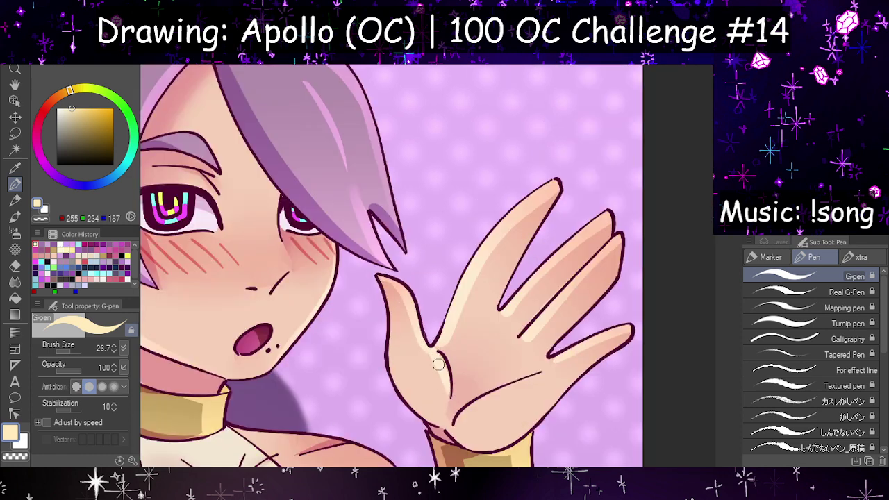
key(ctrl+z)
drag(430, 351, 446, 395)
key(h)
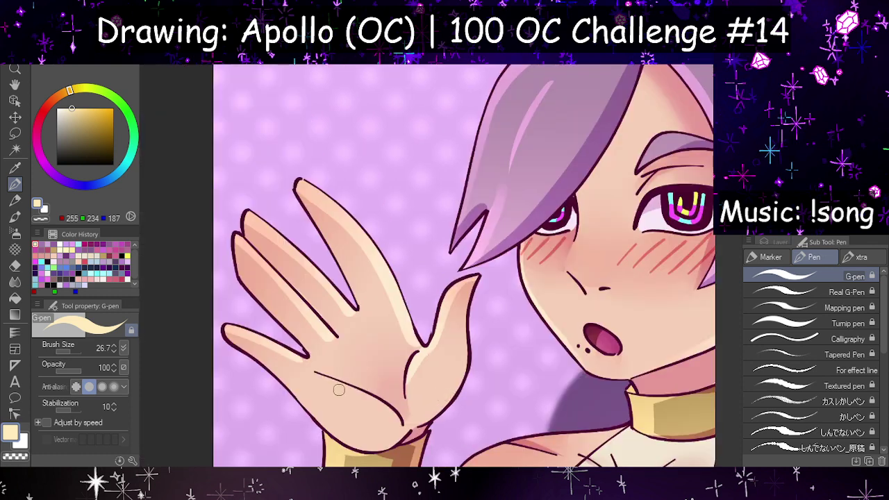
drag(314, 373, 408, 422)
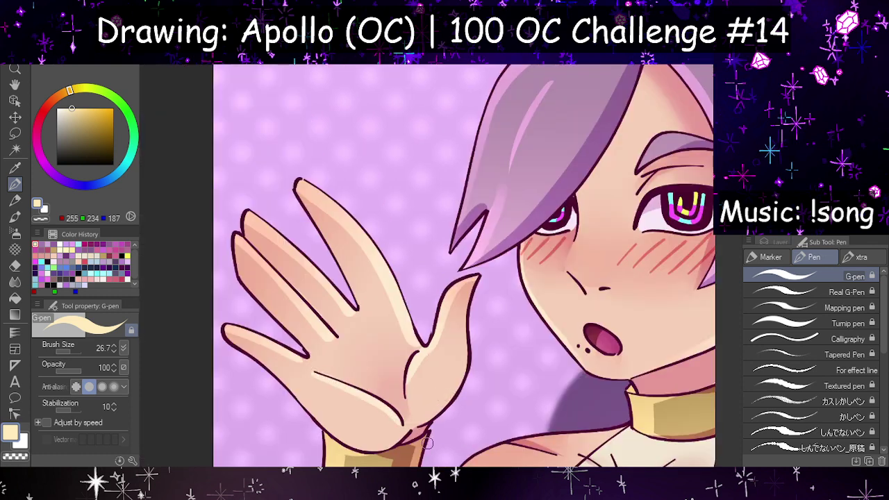
Step: Try to paint a highlight along the raised forearm's outer edge at the elbow, and undo it
key(h)
scroll(542, 251, down, 5)
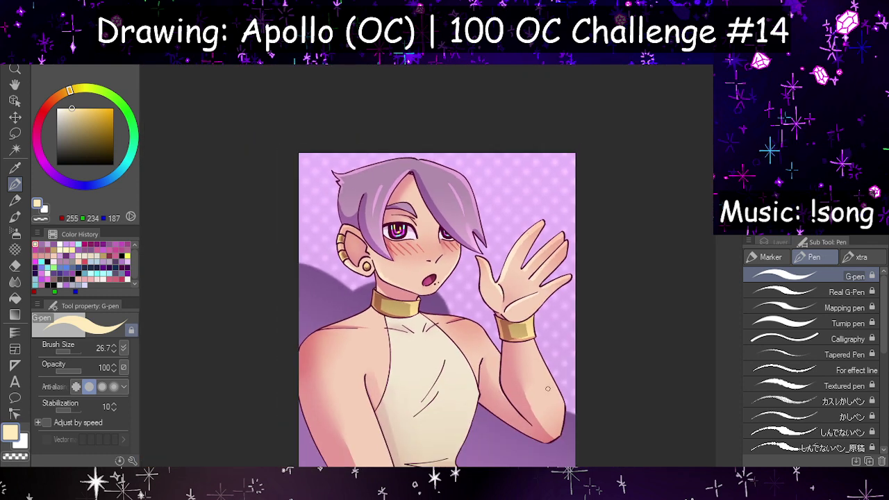
scroll(552, 390, up, 2)
scroll(534, 354, down, 1)
scroll(534, 354, up, 1)
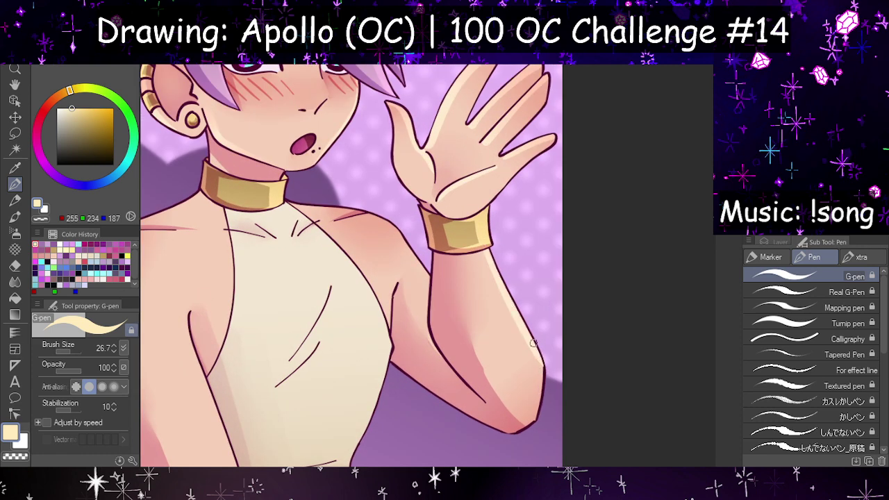
drag(533, 343, 532, 417)
key(ctrl+z)
scroll(448, 364, down, 3)
scroll(373, 310, up, 1)
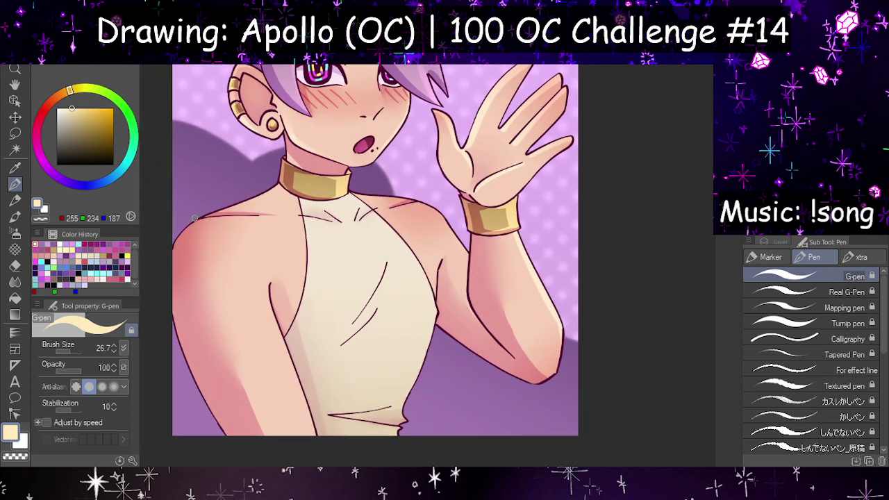
Step: Paint a pale yellow highlight along the outer edge of the lowered shoulder and arm with the G-pen at size 73.7
mouse_move(198, 218)
mouse_down()
mouse_move(172, 301)
mouse_move(187, 370)
mouse_up()
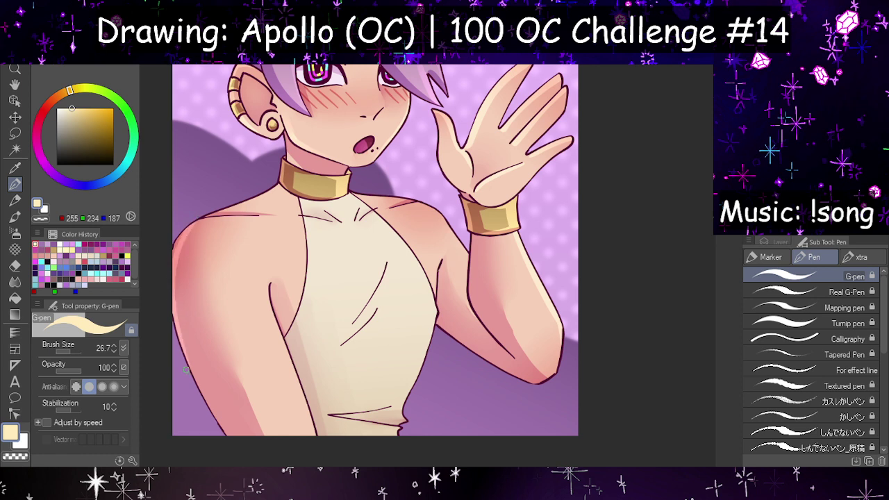
key(ctrl+z)
click(73, 352)
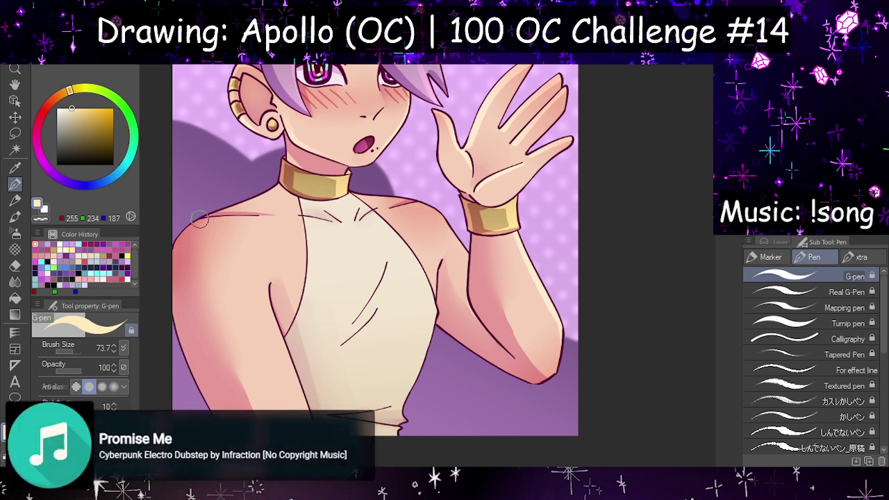
drag(200, 217, 186, 389)
mouse_move(189, 228)
mouse_down()
mouse_move(182, 278)
mouse_move(202, 387)
mouse_up()
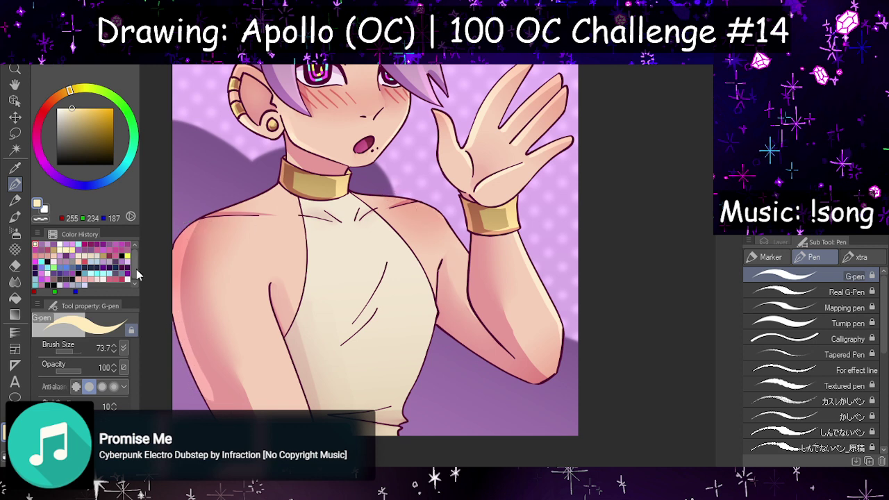
Step: Blend the glow strokes along the lowered arm, its shoulder and the raised forearm
click(15, 282)
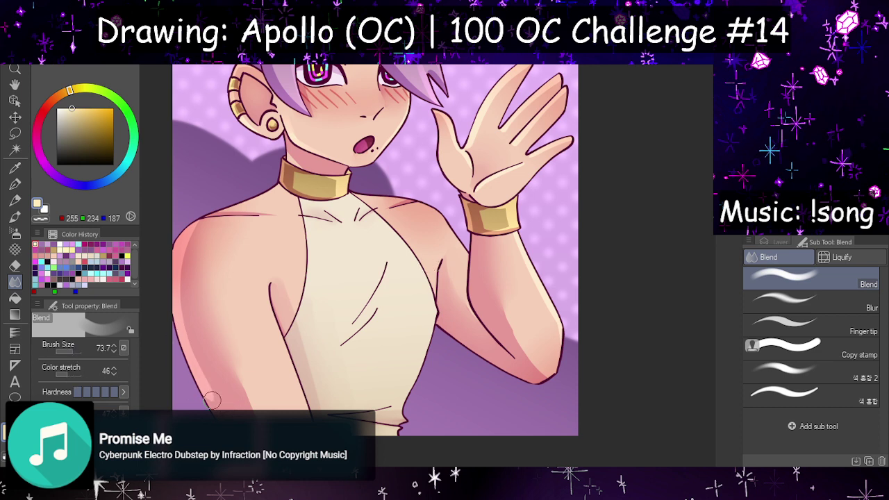
mouse_move(211, 400)
mouse_down()
mouse_move(164, 287)
mouse_move(229, 424)
mouse_move(195, 219)
mouse_up()
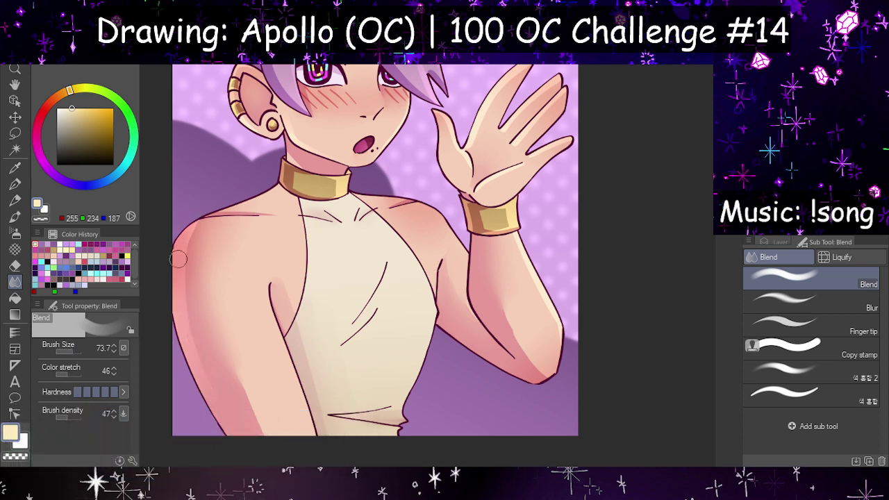
drag(192, 252, 206, 221)
drag(526, 253, 554, 339)
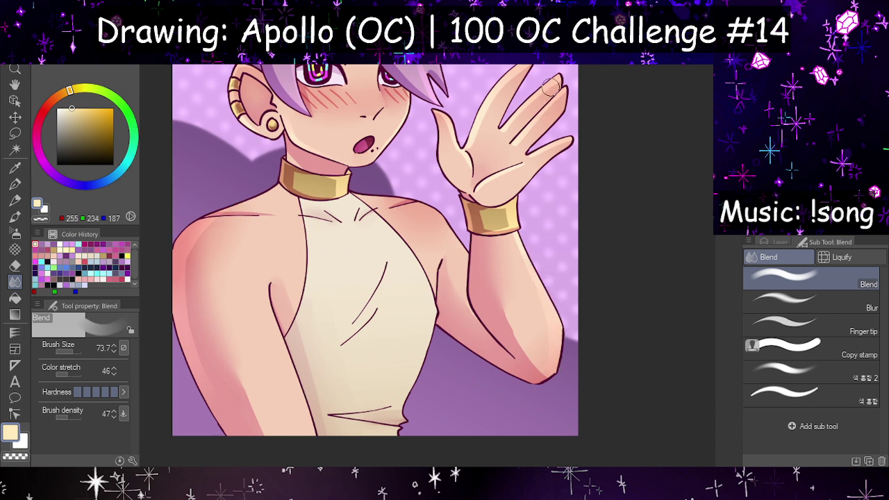
Step: Blend the glow shading on the fingers, palm and thumb of the raised hand
mouse_move(551, 88)
mouse_down()
mouse_move(504, 141)
mouse_move(553, 85)
mouse_up()
drag(518, 145, 535, 109)
drag(476, 156, 518, 89)
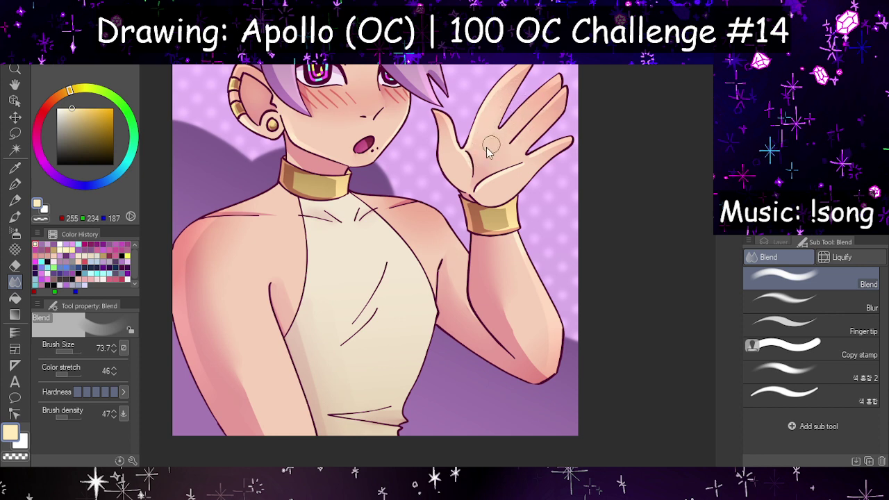
mouse_move(491, 144)
mouse_down()
mouse_move(477, 149)
mouse_move(480, 125)
mouse_up()
drag(464, 181, 454, 139)
drag(484, 187, 460, 168)
scroll(488, 233, down, 3)
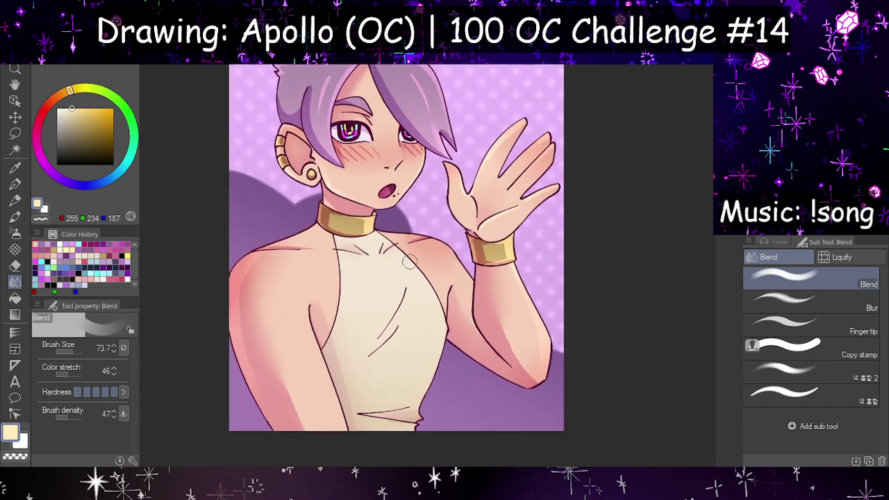
scroll(370, 265, up, 1)
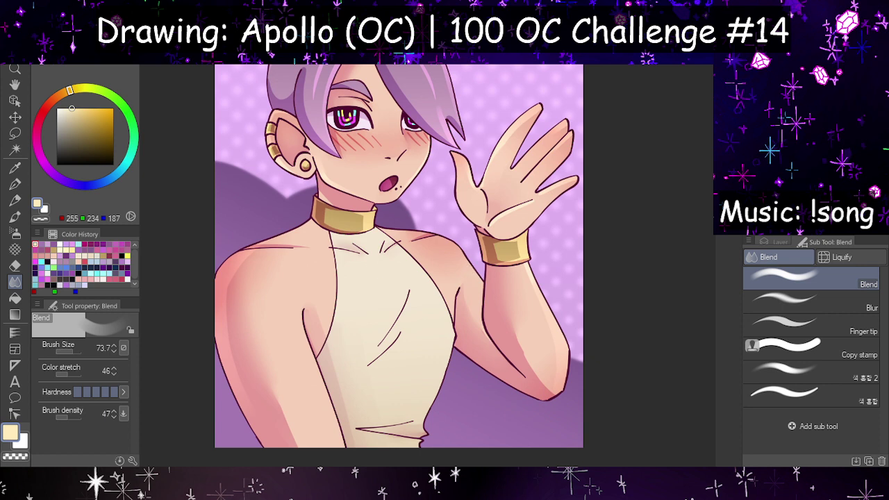
Step: Blur the highlights over both shoulders, the arms and the raised hand with brush size 262.3 and blur intensity 26.5
click(790, 306)
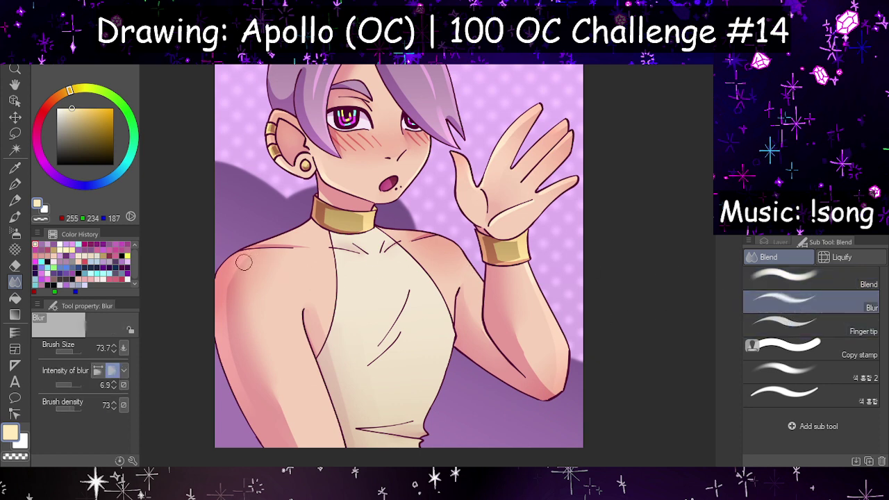
click(77, 352)
mouse_move(260, 268)
mouse_down()
mouse_move(244, 371)
mouse_move(269, 239)
mouse_move(258, 389)
mouse_up()
mouse_move(264, 253)
mouse_down()
mouse_move(232, 284)
mouse_move(257, 414)
mouse_up()
drag(287, 230, 255, 265)
mouse_move(410, 281)
mouse_down()
mouse_move(456, 261)
mouse_move(461, 301)
mouse_up()
drag(540, 323, 520, 253)
drag(520, 190, 594, 160)
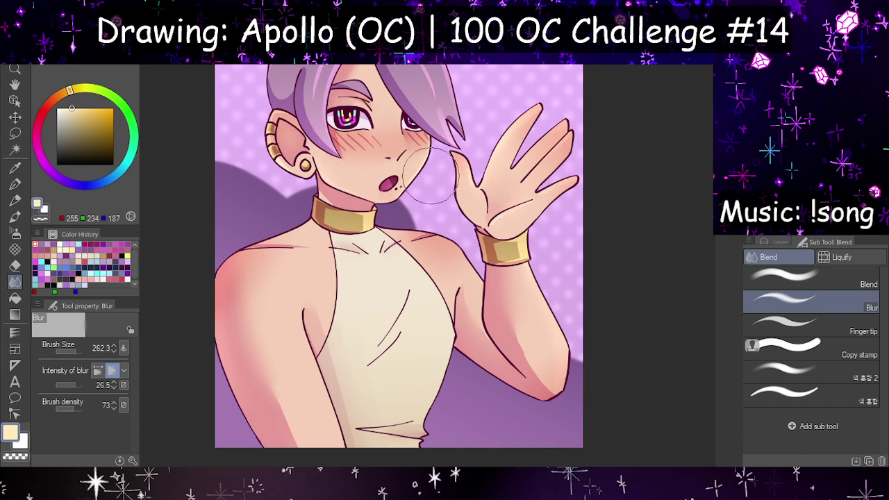
scroll(459, 350, down, 5)
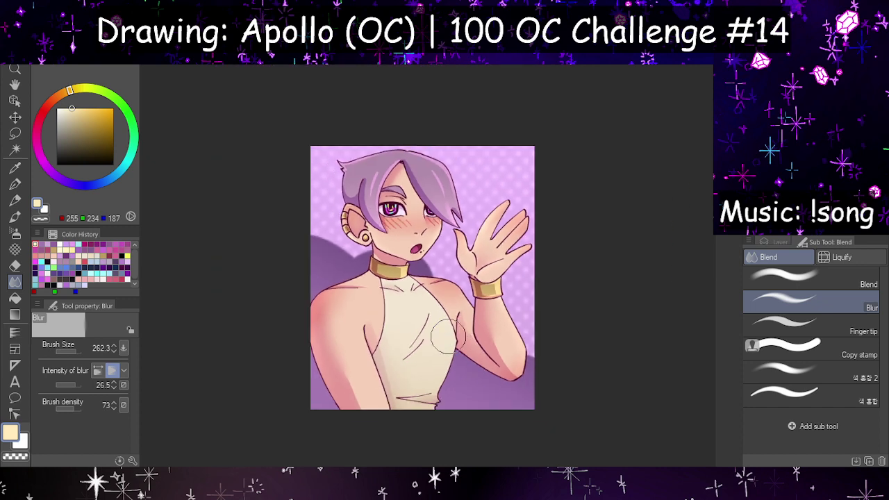
scroll(447, 337, up, 3)
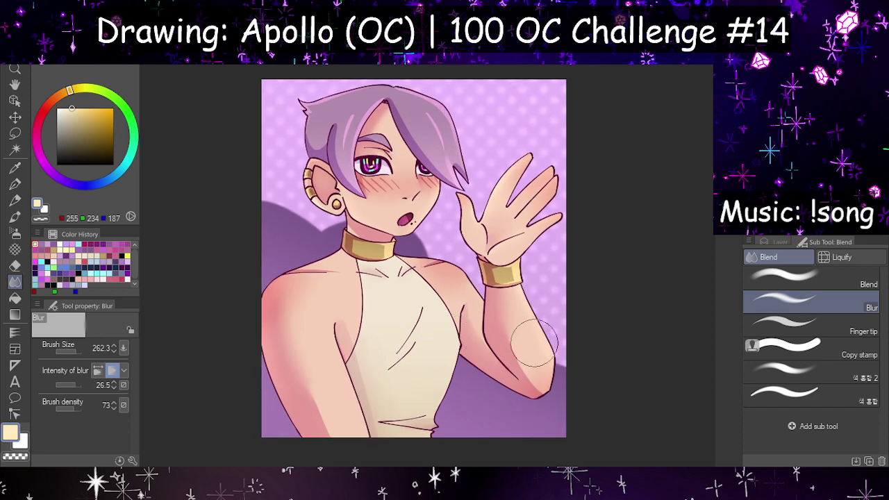
Step: Examine the softened skin highlights with the canvas view mirrored and unmirrored
click(15, 183)
drag(68, 355, 72, 356)
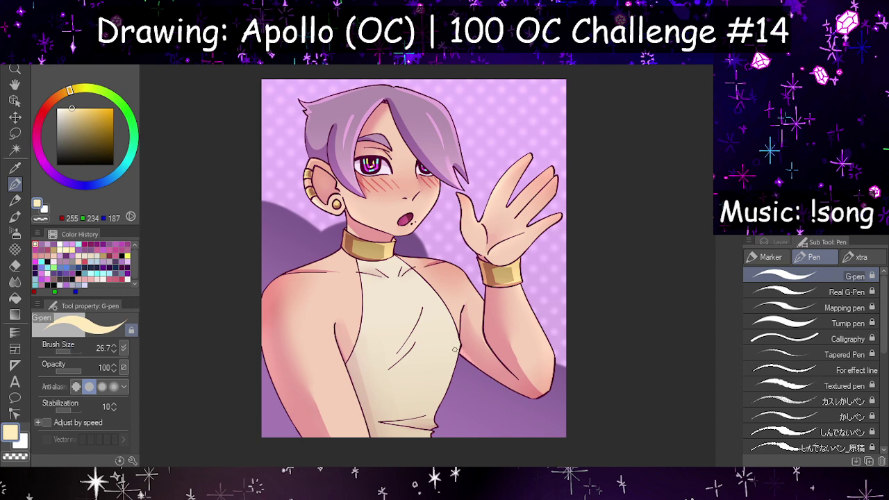
click(15, 282)
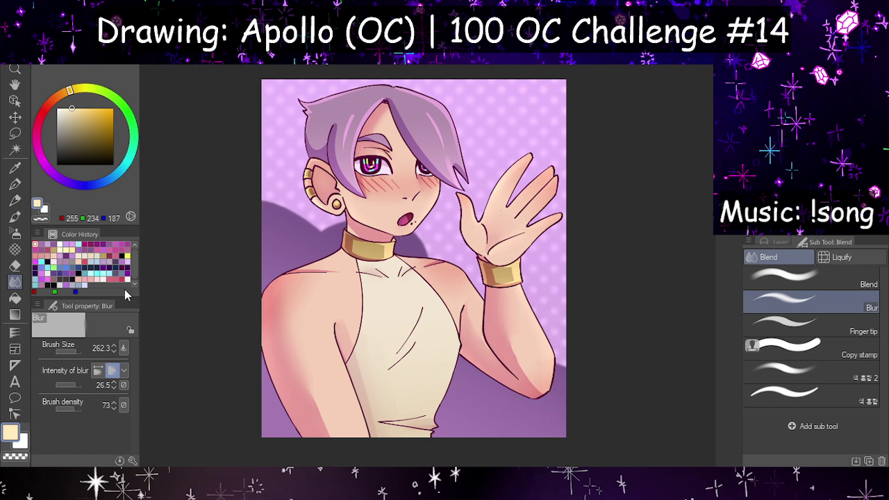
click(15, 266)
key(h)
click(73, 351)
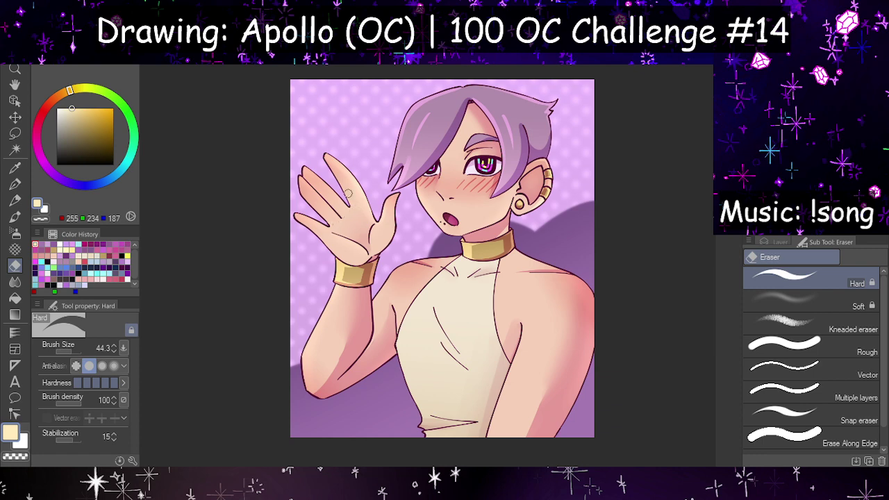
click(15, 282)
key(h)
key(h)
key(h)
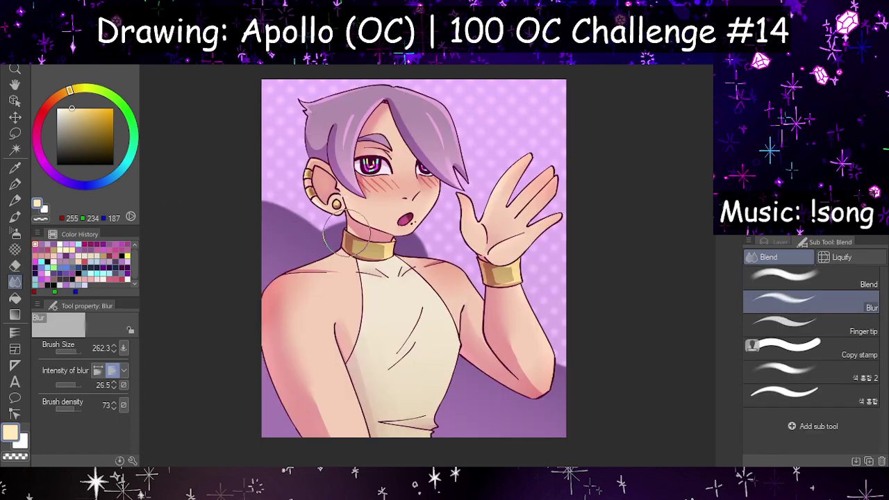
click(798, 277)
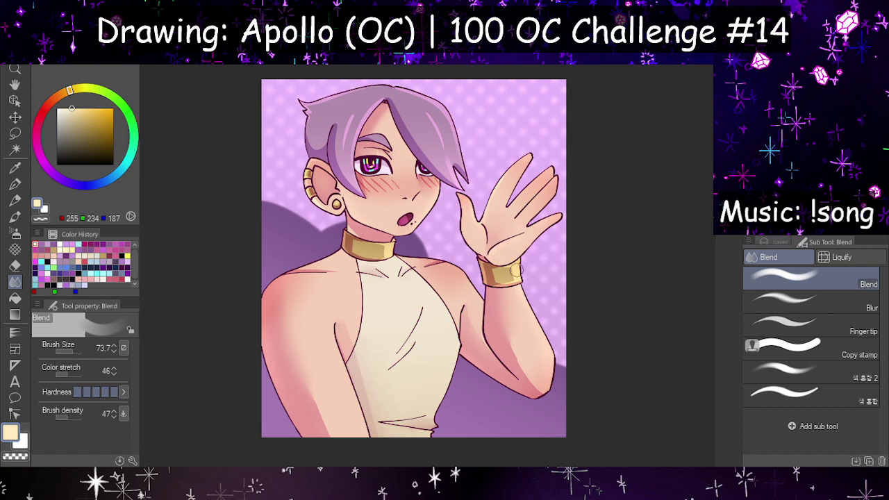
key(h)
key(h)
Step: Compare the skin with the Add (Glow) Layer 32 shown and hidden, and set that layer's opacity to 10%
scroll(517, 230, up, 1)
click(780, 242)
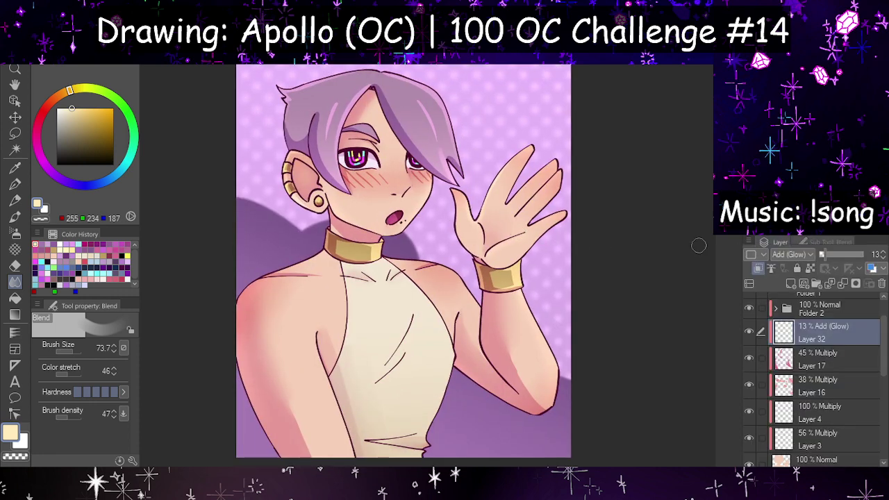
scroll(463, 297, down, 2)
scroll(463, 297, up, 1)
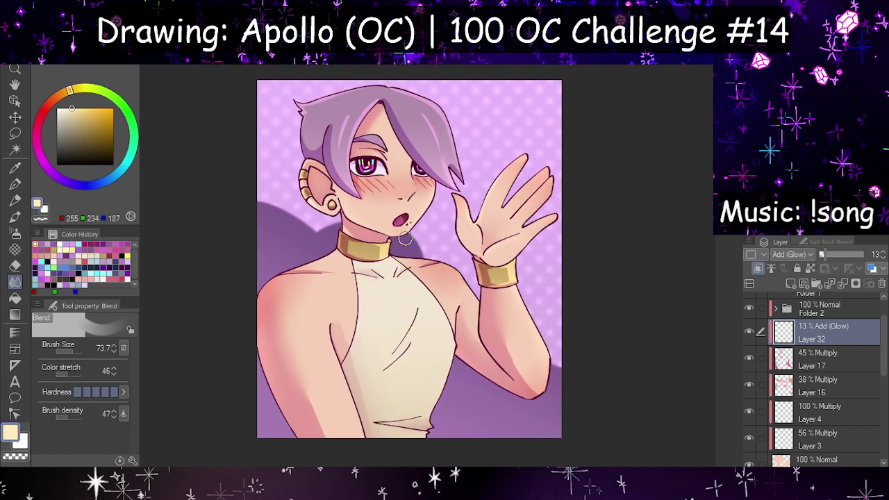
click(753, 332)
click(753, 332)
click(753, 331)
click(753, 331)
click(754, 331)
click(750, 333)
scroll(505, 270, down, 1)
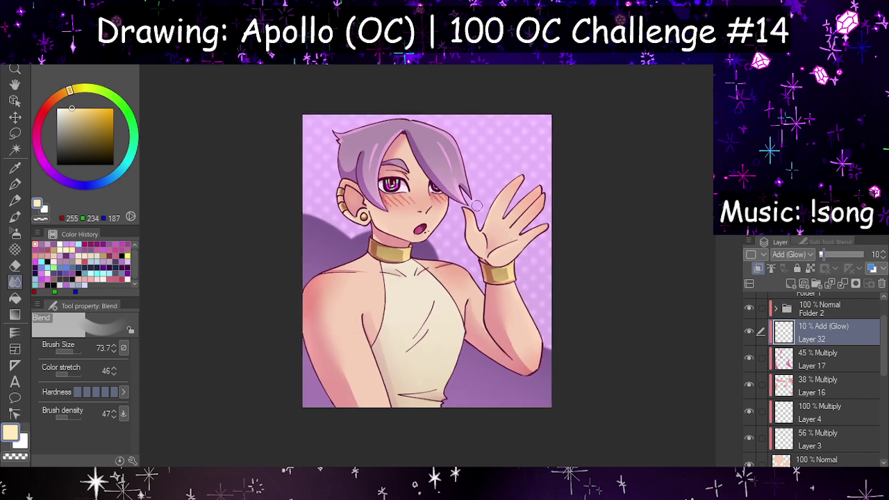
scroll(476, 205, down, 1)
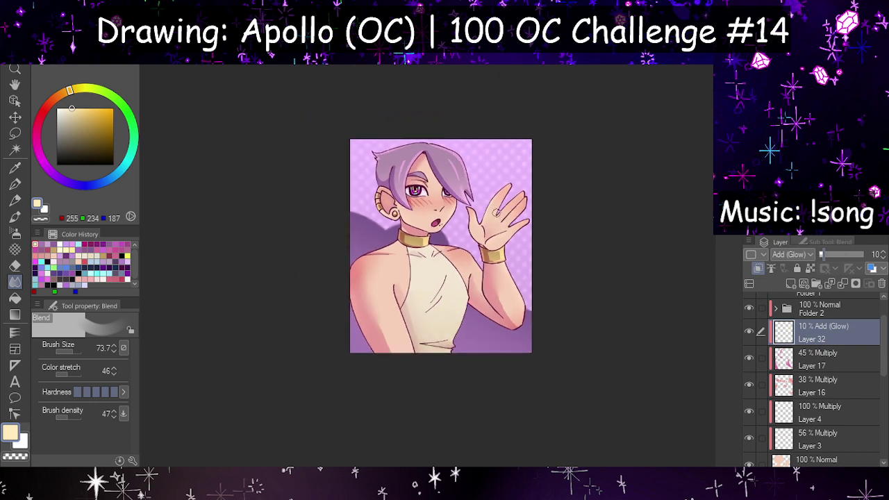
scroll(476, 205, up, 2)
scroll(803, 375, down, 2)
scroll(783, 332, up, 2)
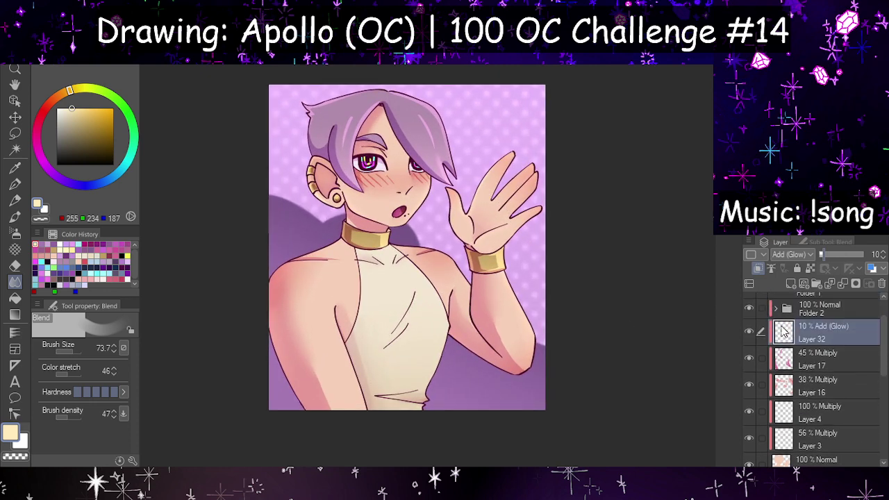
Step: Add a new clipped layer directly above Layer 13 in Folder 2 and set its blending mode to Add (Glow)
click(779, 311)
scroll(794, 347, down, 2)
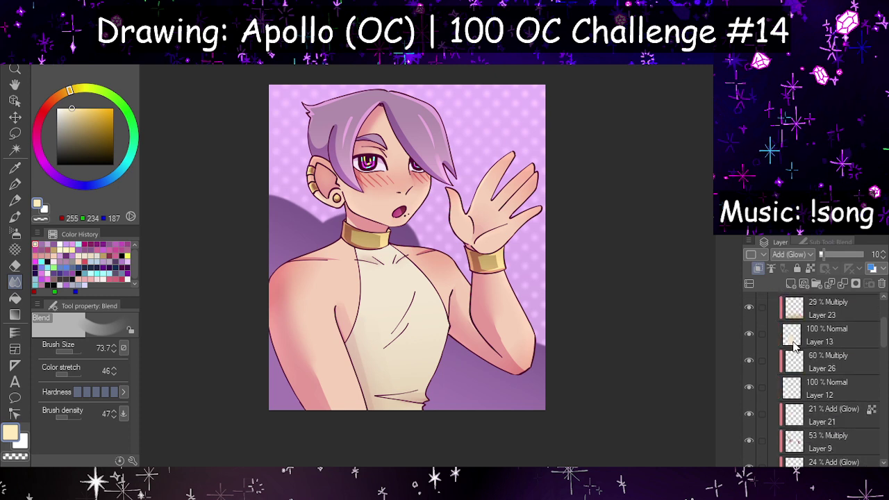
click(754, 336)
click(754, 336)
click(806, 337)
scroll(808, 374, up, 1)
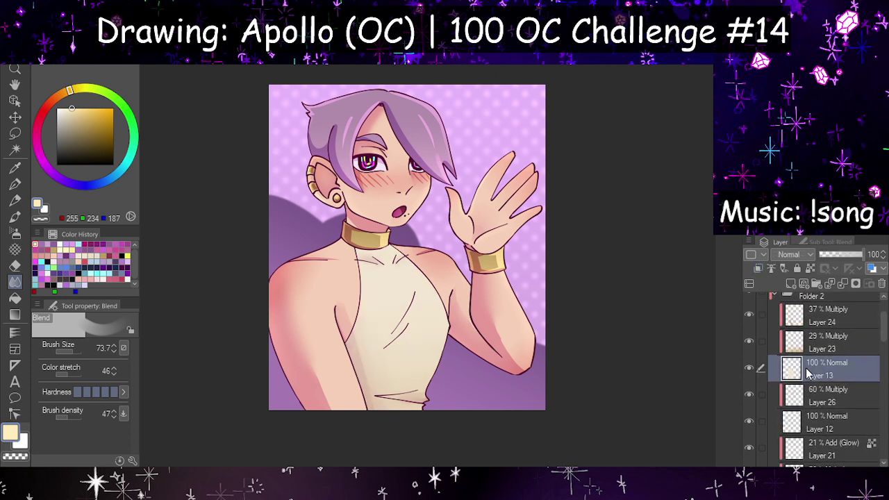
click(791, 284)
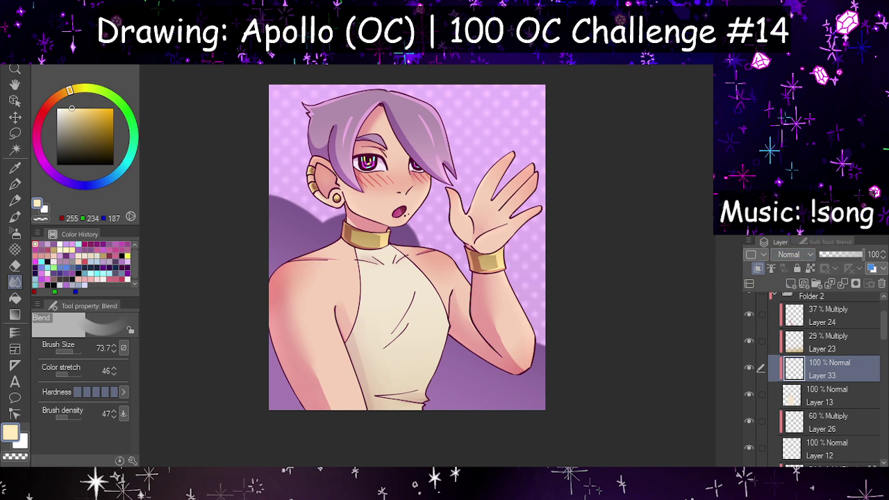
click(793, 255)
Step: Apply a foreground-to-transparent gradient in cream (RGB 255, 244, 220) down the shirt from the neck area
click(65, 109)
click(15, 316)
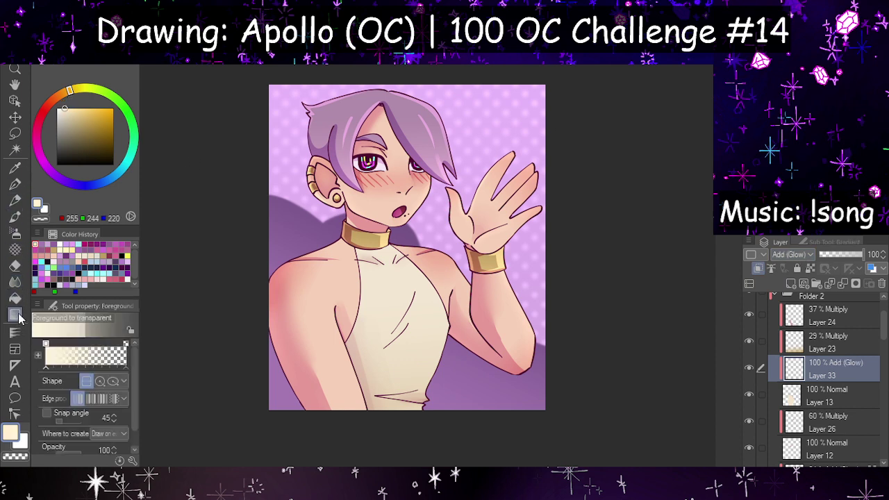
drag(378, 199, 415, 371)
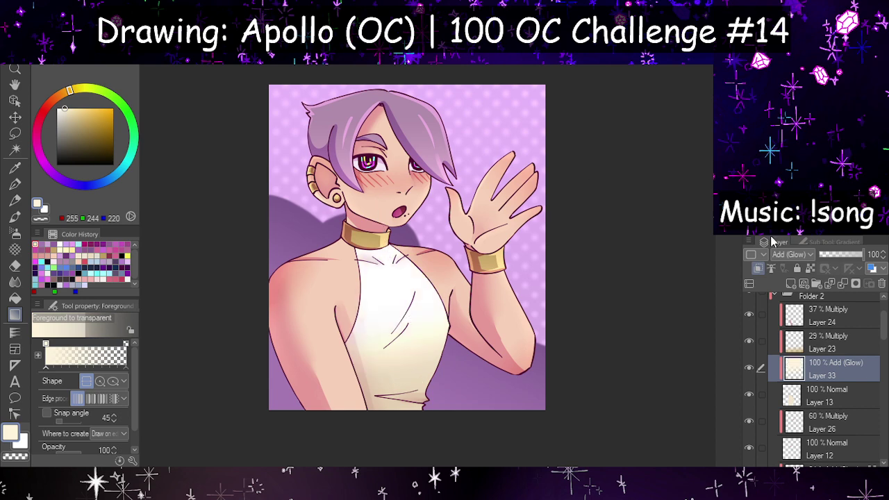
Step: Lower the opacity of the shirt's gradient glow layer to 9%
drag(830, 257, 825, 254)
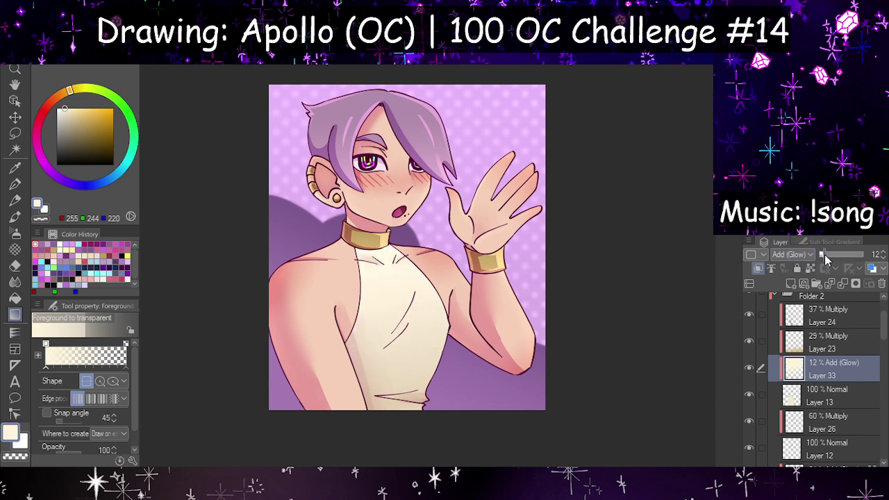
scroll(334, 292, down, 2)
scroll(417, 270, up, 3)
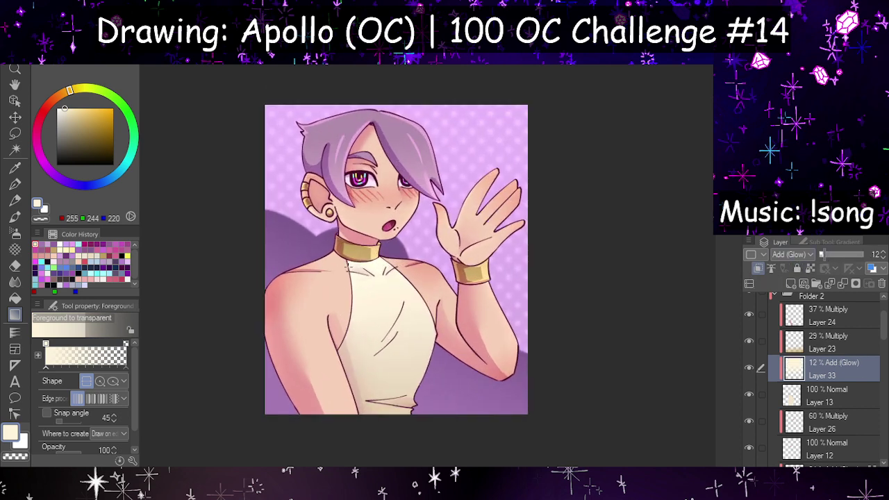
drag(841, 252, 838, 253)
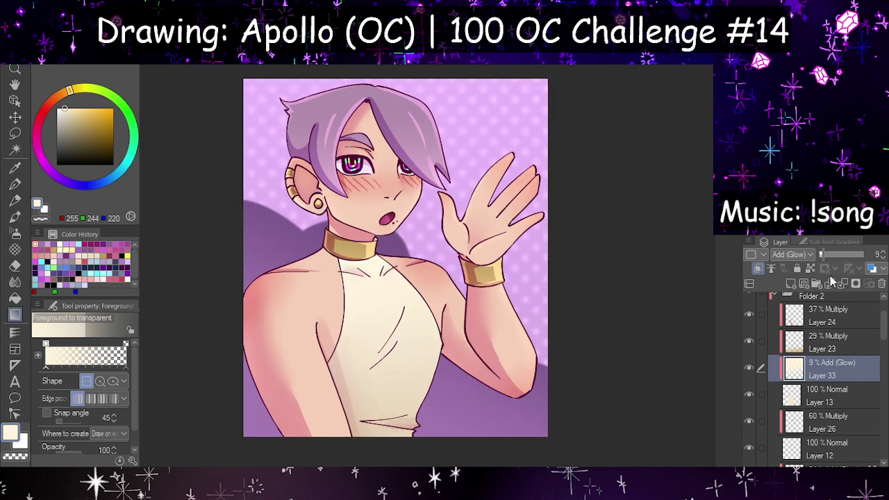
Step: Collapse Folder 2 and compare the artwork with the magenta Lighten layer shown and hidden
scroll(757, 357, up, 2)
click(784, 349)
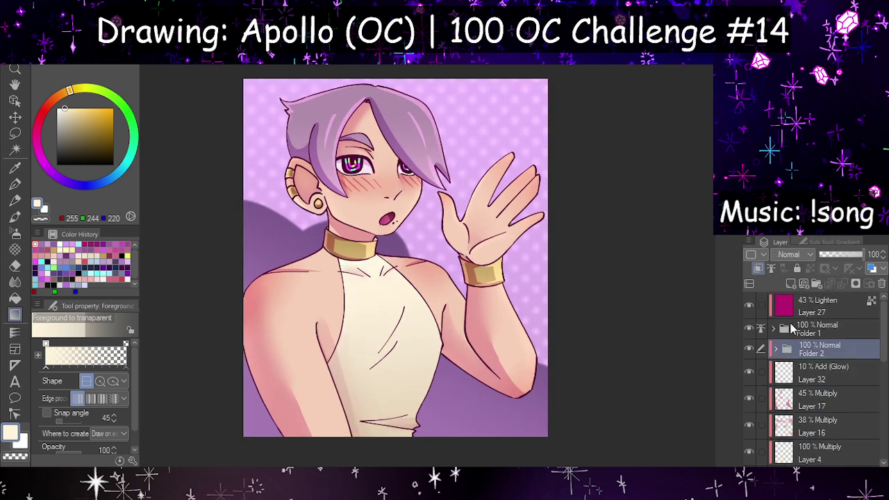
click(750, 305)
click(750, 306)
click(750, 306)
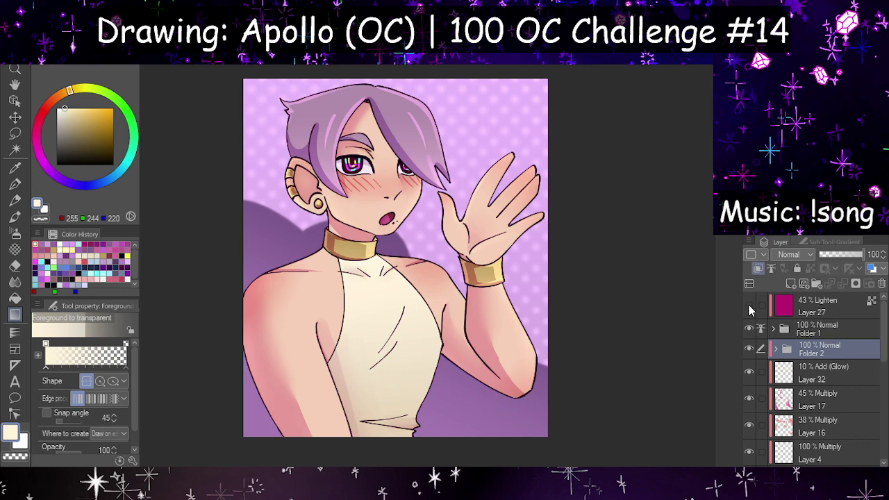
click(750, 307)
scroll(404, 126, up, 2)
scroll(383, 144, down, 1)
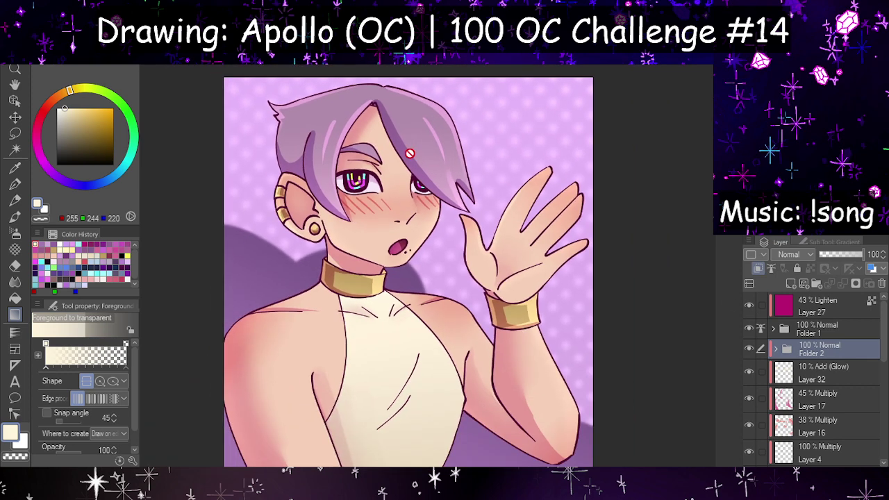
scroll(411, 159, down, 2)
scroll(411, 162, up, 1)
scroll(412, 163, up, 1)
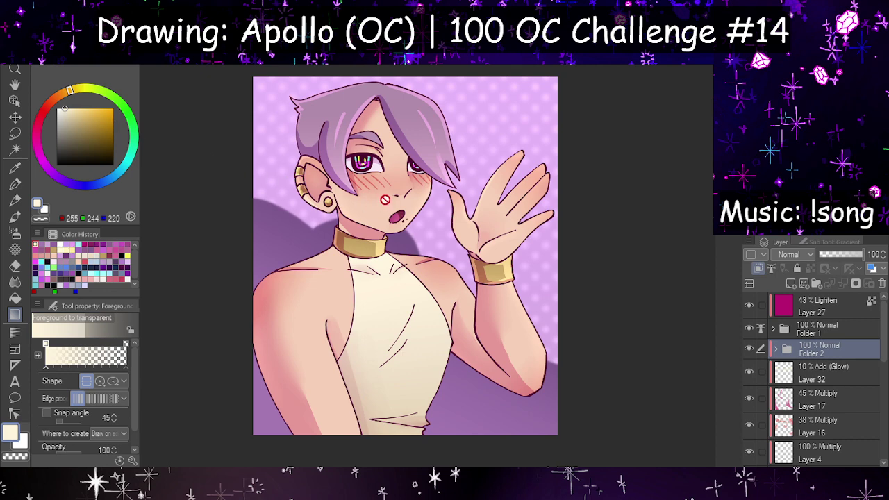
scroll(386, 204, down, 1)
scroll(400, 222, up, 1)
scroll(399, 221, down, 1)
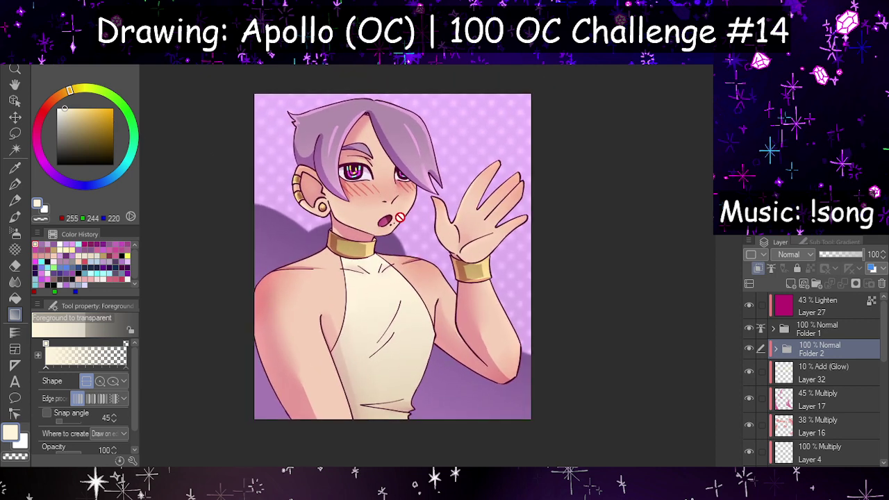
scroll(390, 219, up, 2)
scroll(385, 233, down, 1)
scroll(357, 196, up, 1)
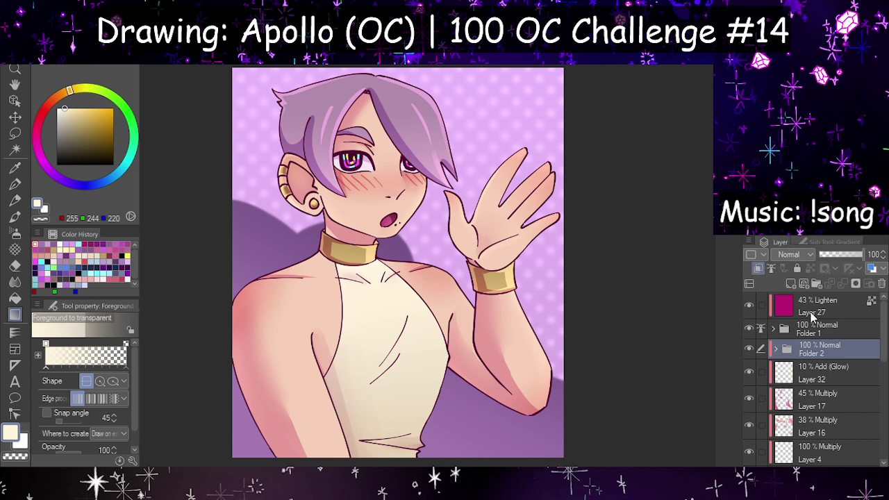
Step: Add a new layer above the magenta Lighten layer and sample light purple (RGB 222, 176, 239) from the background
click(812, 308)
click(791, 283)
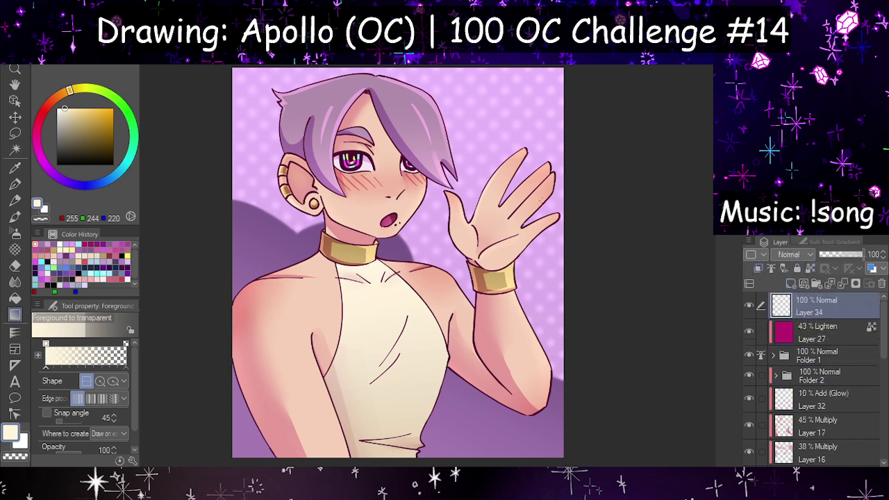
click(15, 185)
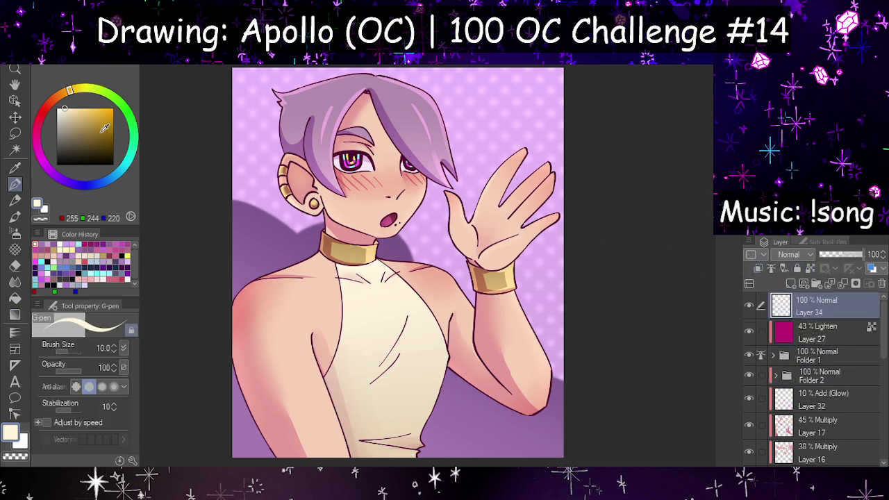
click(15, 168)
click(428, 220)
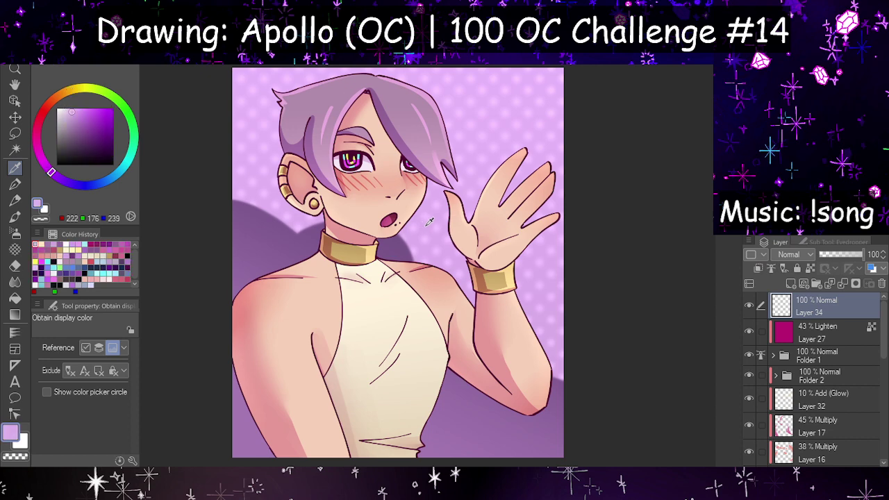
Step: Choose the BEANS PEN and set the new top layer to Add (Glow) at 57% opacity
click(827, 243)
click(16, 184)
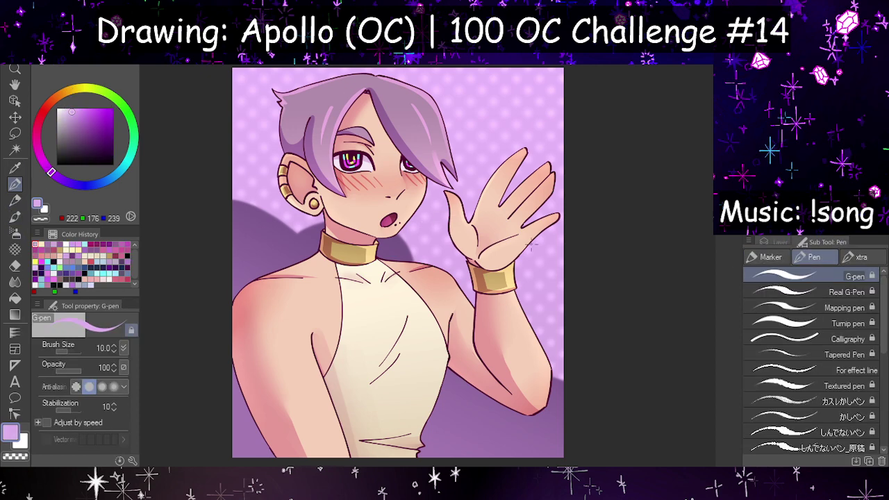
click(776, 243)
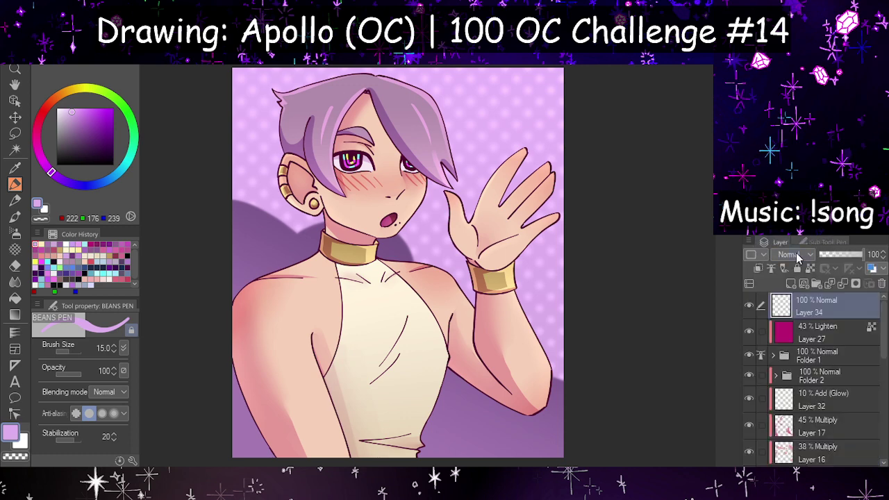
click(860, 242)
drag(847, 259, 834, 258)
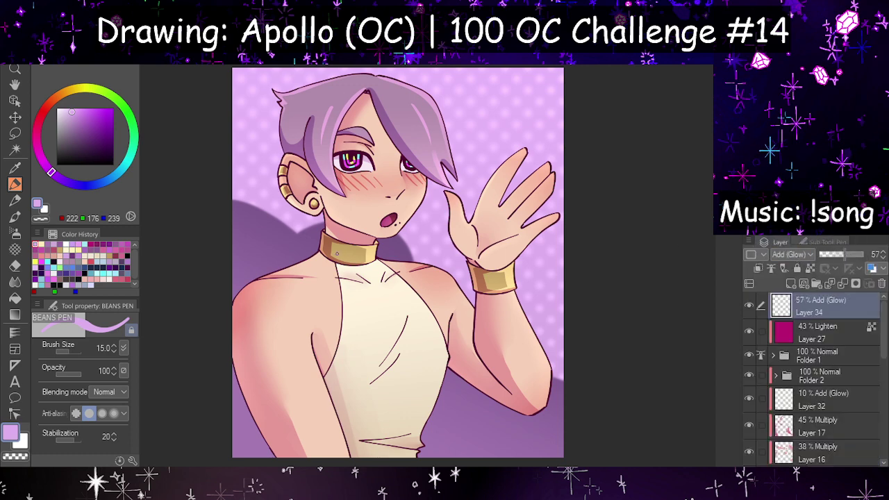
Step: Handwrite the first word of the artist's signature on the dark purple background shape beside the neck
scroll(431, 218, up, 6)
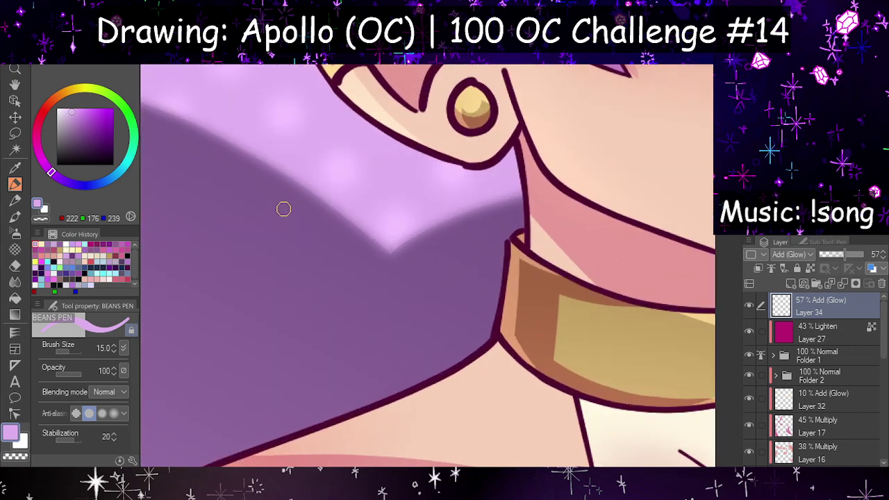
mouse_move(283, 210)
mouse_down()
mouse_move(301, 291)
mouse_move(290, 236)
mouse_move(303, 284)
mouse_up()
key(ctrl+z)
mouse_move(304, 204)
mouse_down()
mouse_move(301, 234)
mouse_move(328, 277)
mouse_up()
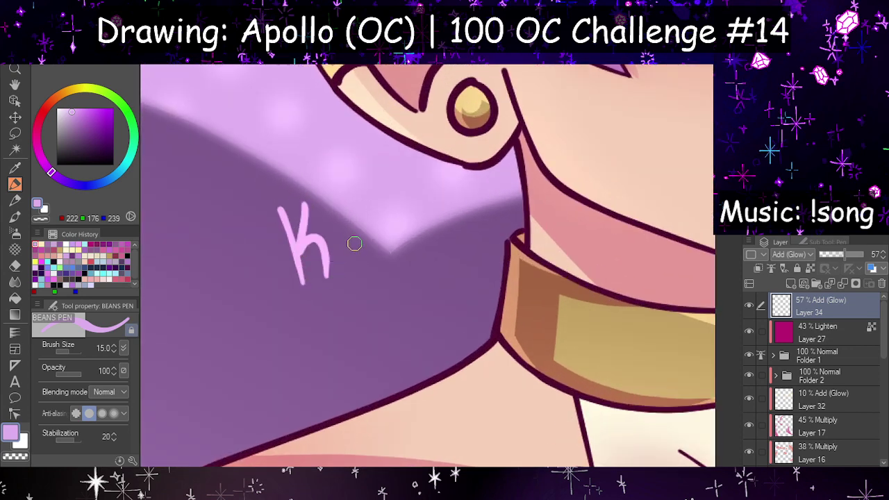
key(ctrl+z)
key(ctrl+z)
drag(308, 202, 333, 272)
drag(346, 232, 378, 256)
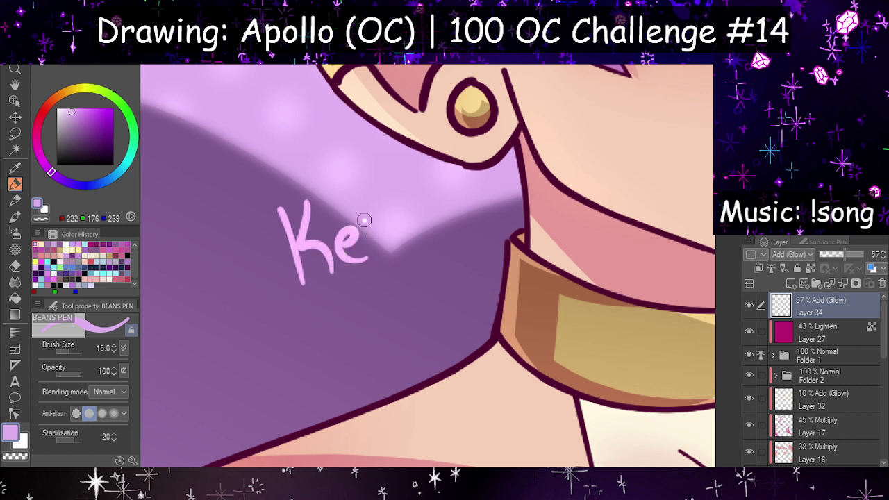
mouse_move(369, 223)
mouse_down()
mouse_move(376, 250)
mouse_move(430, 236)
mouse_move(459, 200)
mouse_move(460, 228)
mouse_up()
drag(474, 150, 480, 233)
Step: Handwrite the second word of the artist's signature on a line below the first word
drag(309, 304, 321, 349)
mouse_move(314, 332)
mouse_down()
mouse_move(341, 314)
mouse_move(360, 347)
mouse_up()
drag(383, 305, 407, 323)
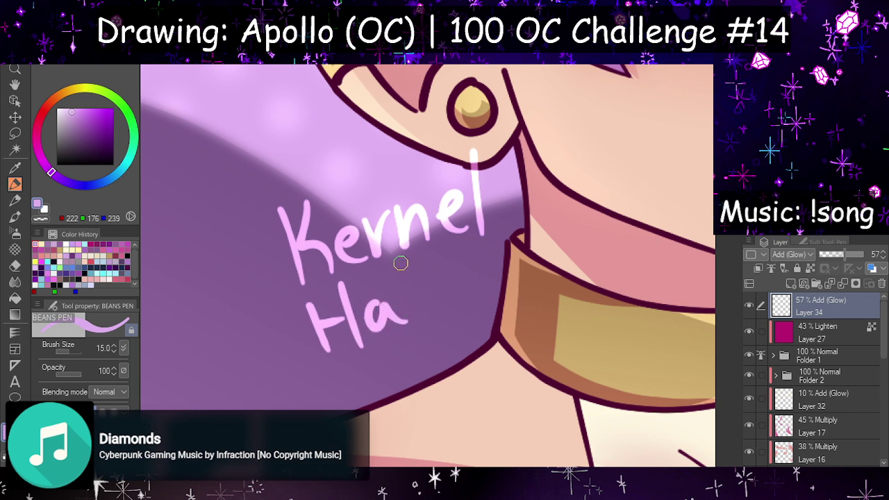
drag(402, 259, 410, 328)
mouse_move(412, 310)
mouse_down()
mouse_move(426, 306)
mouse_move(418, 326)
mouse_up()
drag(450, 278, 456, 299)
click(443, 262)
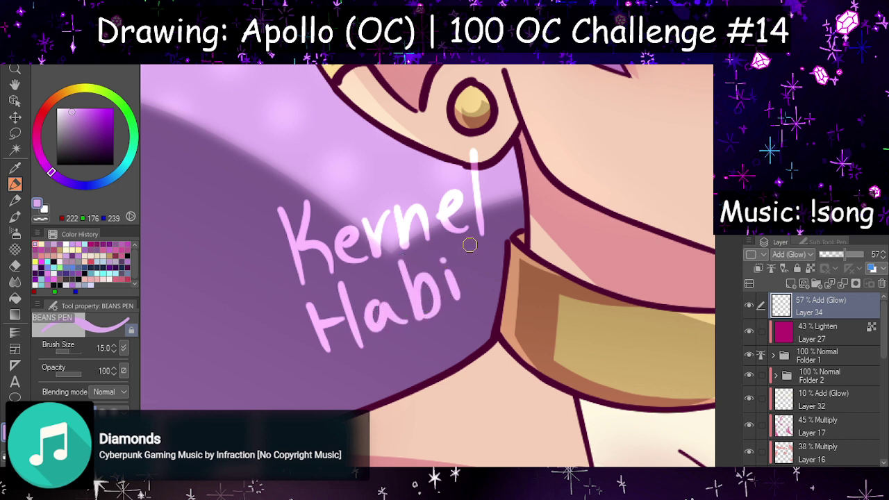
mouse_move(476, 241)
mouse_down()
mouse_move(478, 270)
mouse_move(502, 245)
mouse_up()
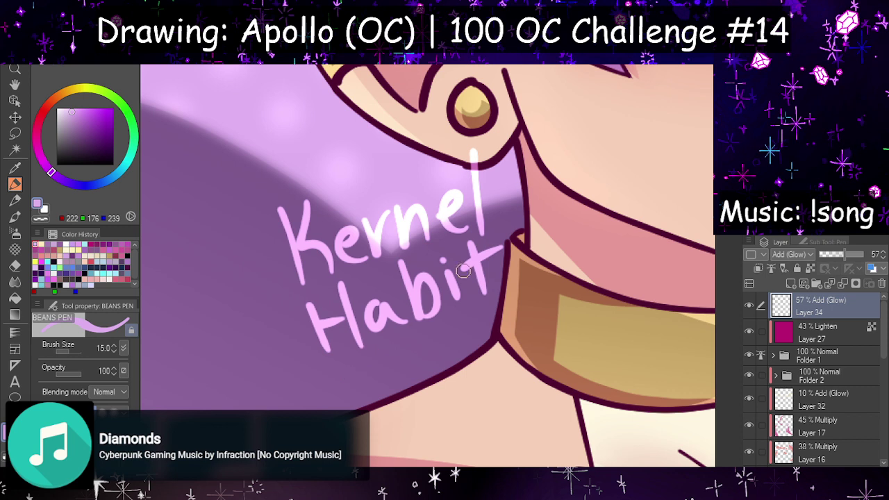
key(ctrl+z)
drag(464, 269, 496, 251)
Step: Handwrite "(Tumblr)" as the third line of the signature, sloping upward toward the gold choker
drag(348, 358, 373, 416)
key(ctrl+z)
mouse_move(351, 363)
mouse_down()
mouse_move(373, 410)
mouse_move(389, 364)
mouse_move(382, 397)
mouse_up()
mouse_move(391, 367)
mouse_down()
mouse_move(403, 349)
mouse_move(429, 371)
mouse_move(461, 366)
mouse_up()
mouse_move(457, 319)
mouse_down()
mouse_move(463, 365)
mouse_move(478, 356)
mouse_up()
drag(491, 314, 487, 351)
drag(505, 304, 508, 330)
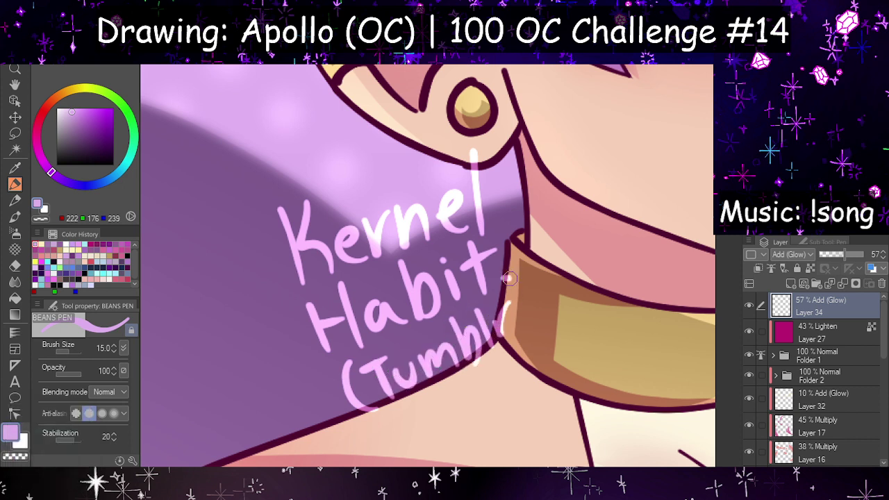
drag(511, 280, 517, 334)
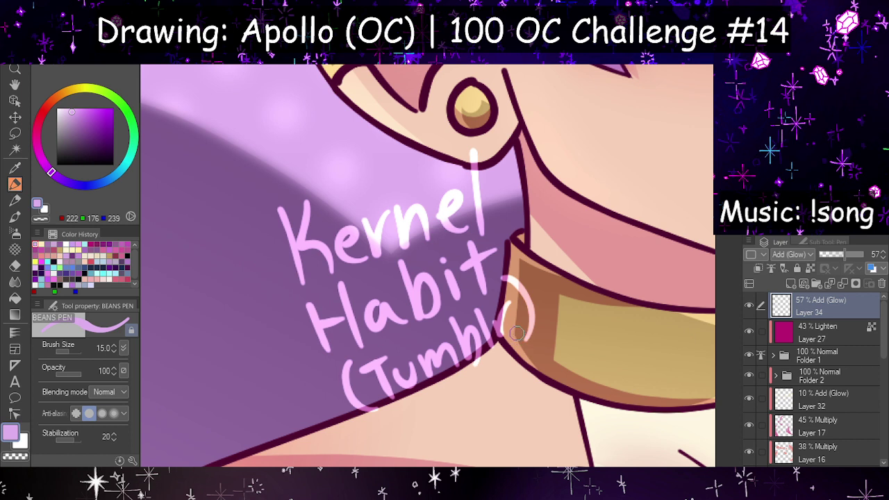
Step: Move the signature away from the choker onto the background and lower its layer opacity to 28%
click(15, 117)
drag(411, 307, 352, 312)
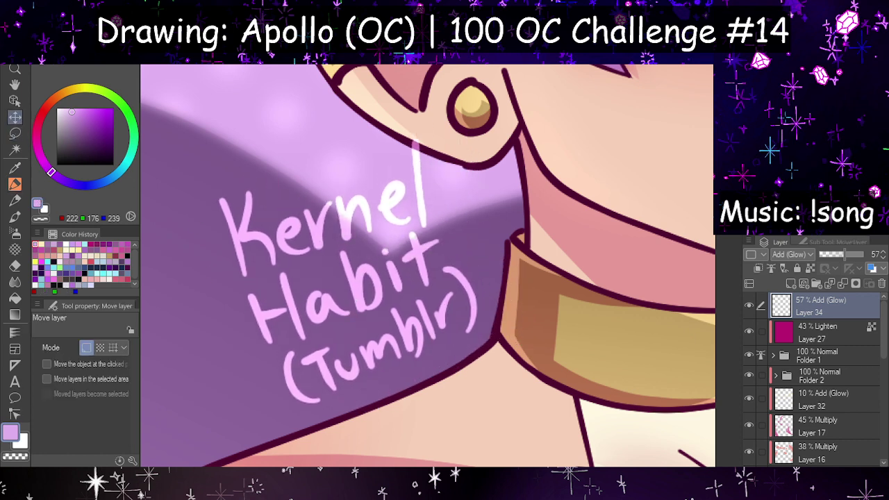
drag(845, 255, 833, 254)
scroll(341, 326, down, 5)
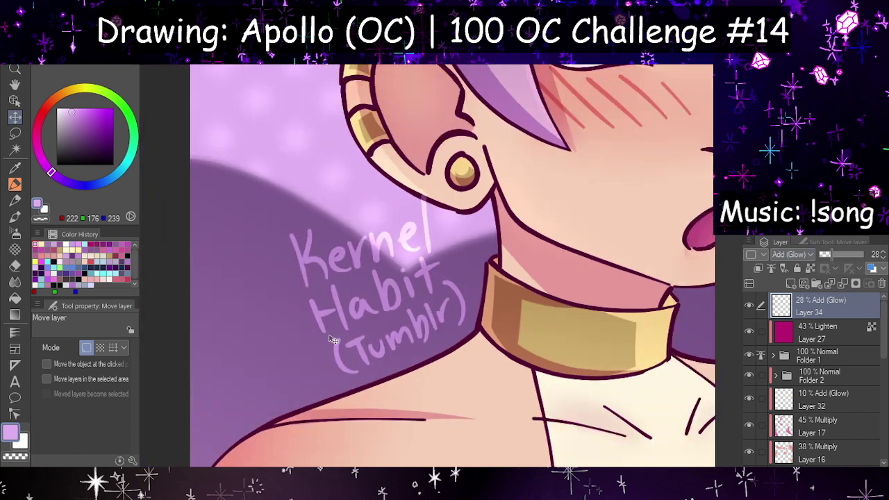
Step: Reposition the signature beside the neck so it overlaps the gold choker, and hide its layer
scroll(341, 326, down, 1)
drag(343, 326, 375, 334)
scroll(381, 222, down, 1)
scroll(381, 222, down, 1)
scroll(431, 237, up, 3)
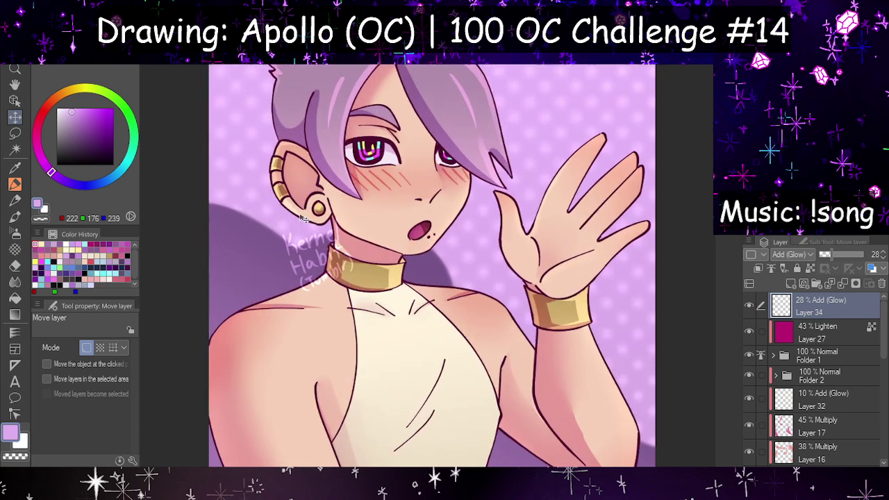
scroll(464, 243, down, 1)
scroll(463, 243, down, 3)
scroll(399, 257, up, 2)
drag(398, 251, 401, 254)
scroll(382, 271, down, 2)
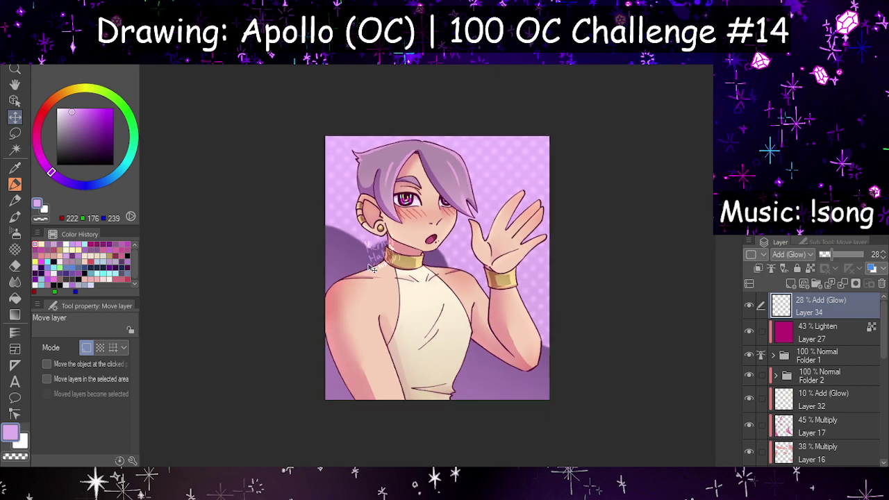
scroll(431, 271, up, 2)
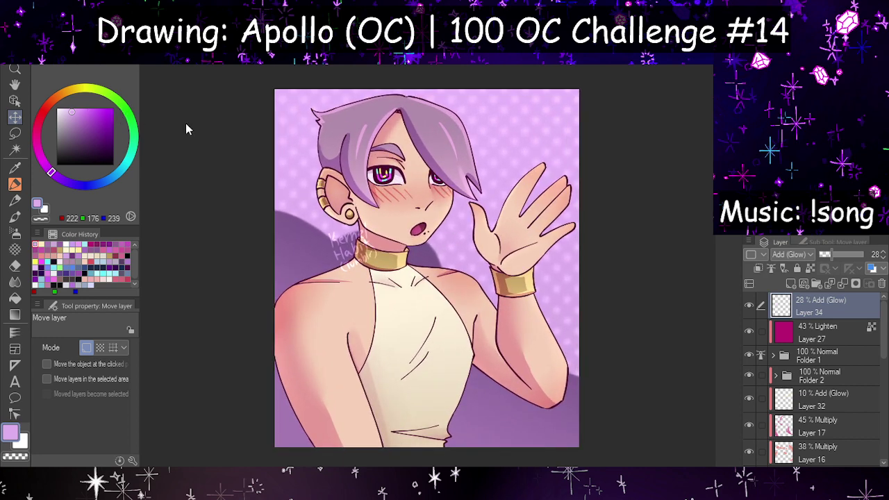
click(749, 307)
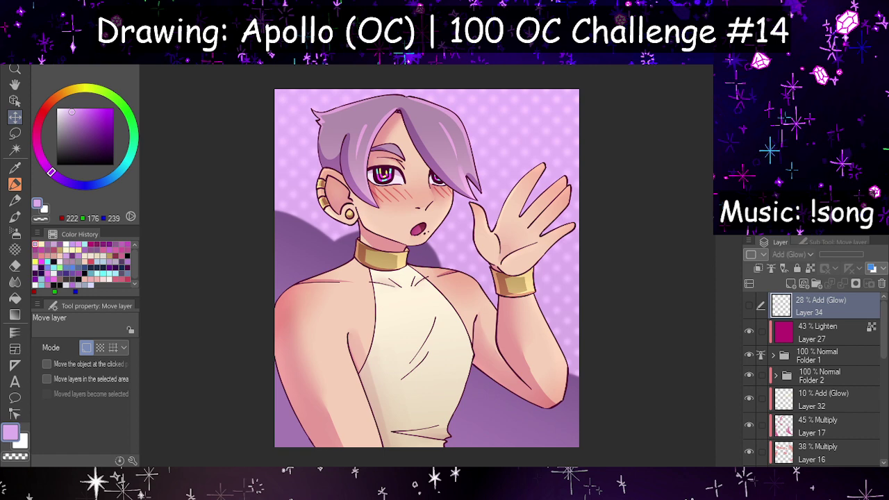
Step: In the other sketch document, lower the opacity of Layer 2 to 10% and hide the black Layer 3
scroll(484, 255, up, 1)
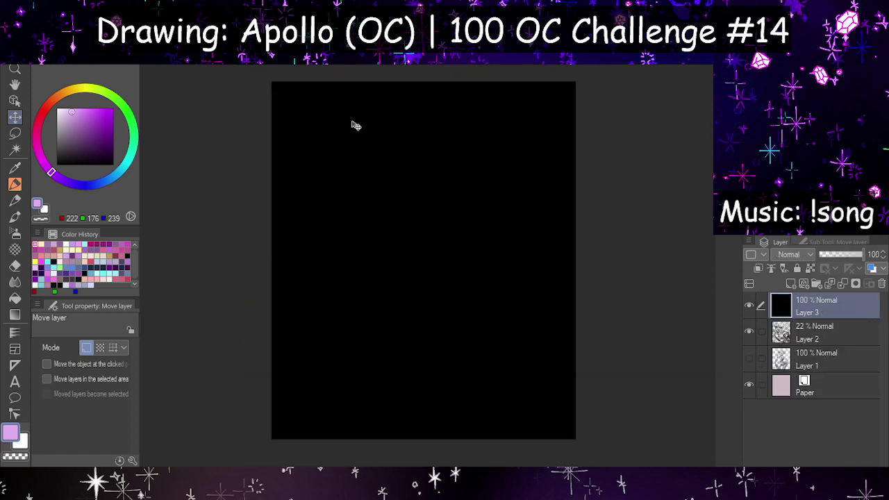
scroll(486, 243, down, 1)
scroll(491, 202, up, 1)
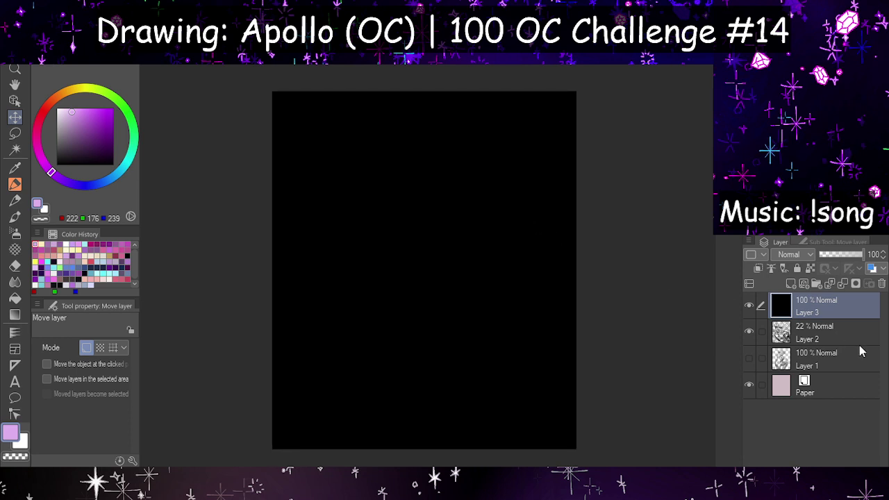
click(816, 334)
drag(827, 257, 823, 263)
click(801, 307)
click(749, 306)
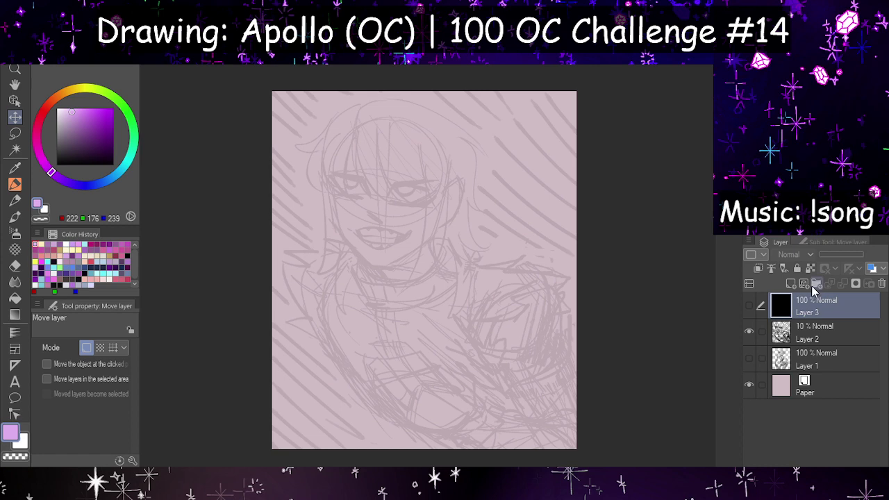
Step: Add a new vector layer on top and set black as the drawing colour for the BEANS PEN
click(806, 285)
click(57, 165)
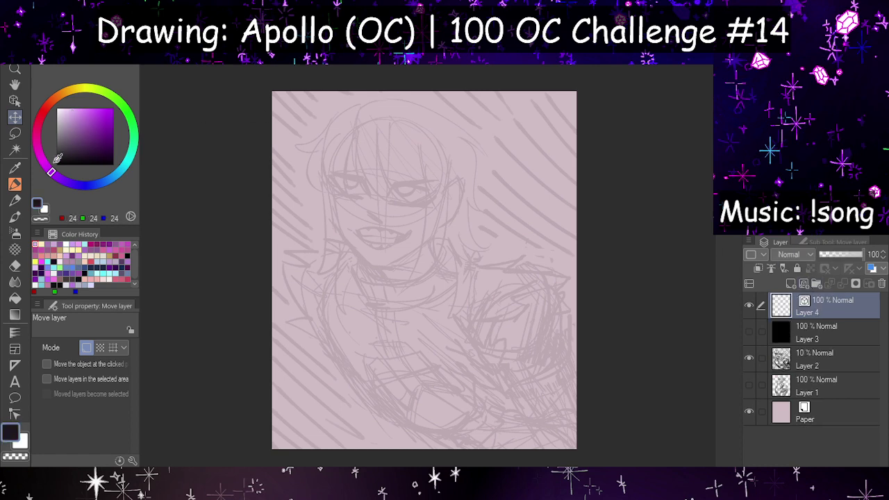
click(13, 185)
scroll(390, 204, up, 3)
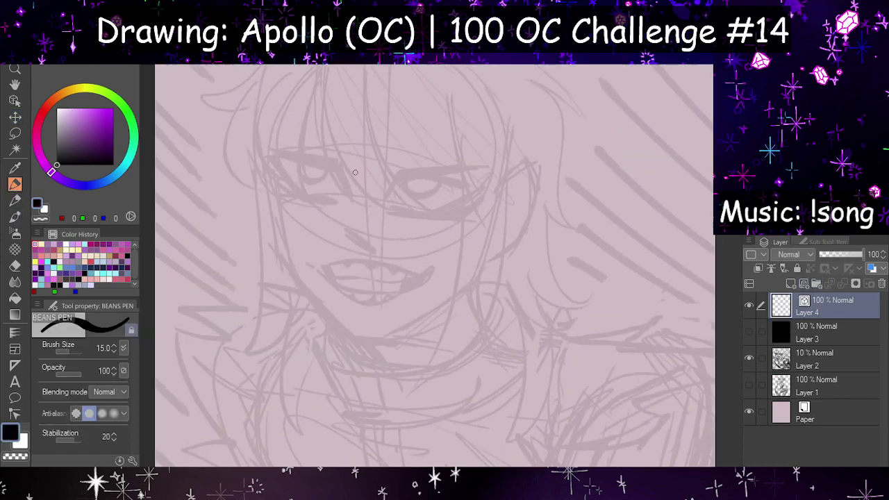
Step: Try the ざかざかペン brush with a test stroke across the sketched face and undo it
click(827, 242)
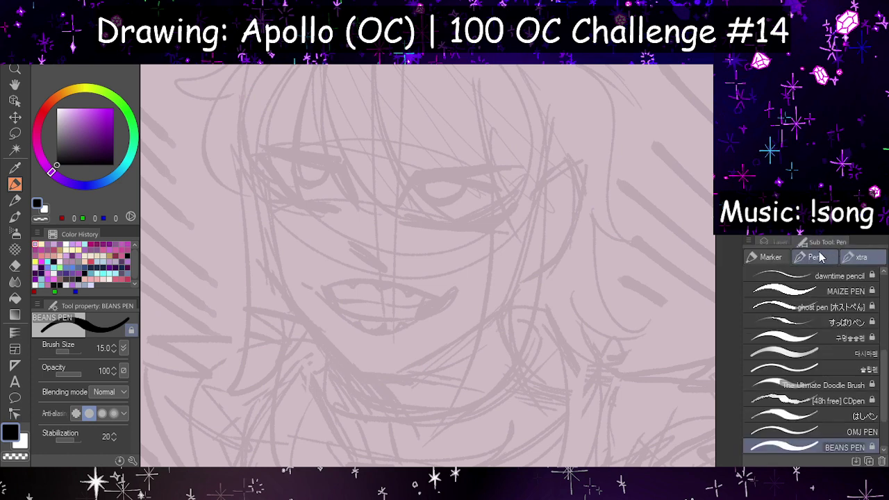
scroll(806, 417, down, 2)
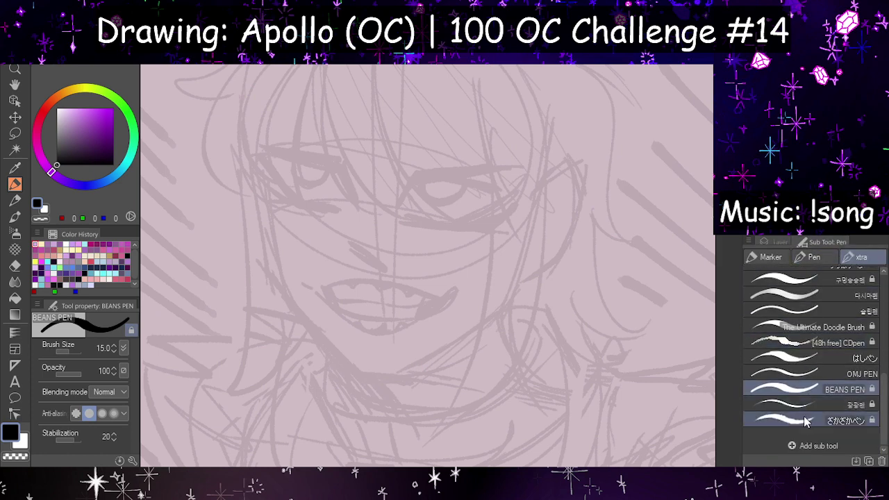
click(806, 420)
scroll(360, 178, up, 1)
mouse_move(326, 138)
mouse_down()
mouse_move(343, 173)
mouse_move(469, 287)
mouse_move(434, 198)
mouse_move(574, 310)
mouse_up()
key(ctrl+z)
Step: Try the BEANS PEN with test strokes over the sketched face, undoing each one
click(778, 390)
mouse_move(407, 200)
mouse_down()
mouse_move(367, 317)
mouse_move(562, 321)
mouse_up()
key(ctrl+z)
key(period)
mouse_move(397, 189)
mouse_down()
mouse_move(366, 254)
mouse_move(535, 316)
mouse_move(528, 380)
mouse_up()
key(ctrl+z)
Step: Try the はしペン brush with two test strokes across the face sketch and undo both
click(804, 360)
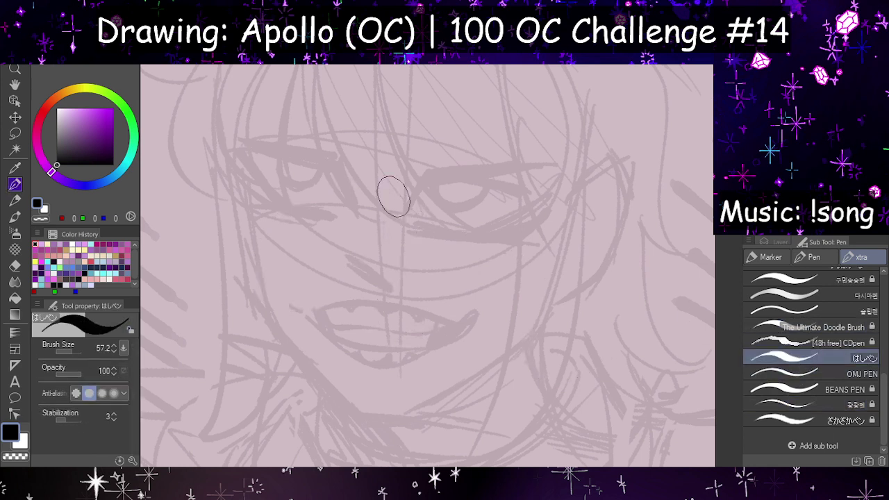
mouse_move(351, 182)
mouse_down()
mouse_move(373, 239)
mouse_move(528, 307)
mouse_move(663, 351)
mouse_up()
key(ctrl+z)
mouse_move(345, 175)
mouse_down()
mouse_move(237, 312)
mouse_move(417, 177)
mouse_move(424, 314)
mouse_move(523, 220)
mouse_move(595, 212)
mouse_move(626, 374)
mouse_move(649, 396)
mouse_up()
key(ctrl+z)
Step: Try the [48h free] CDpen and The Ultimate Doodle Brush with one test stroke each, undoing both
click(819, 343)
mouse_move(300, 176)
mouse_down()
mouse_move(375, 189)
mouse_move(460, 314)
mouse_move(559, 327)
mouse_up()
key(ctrl+z)
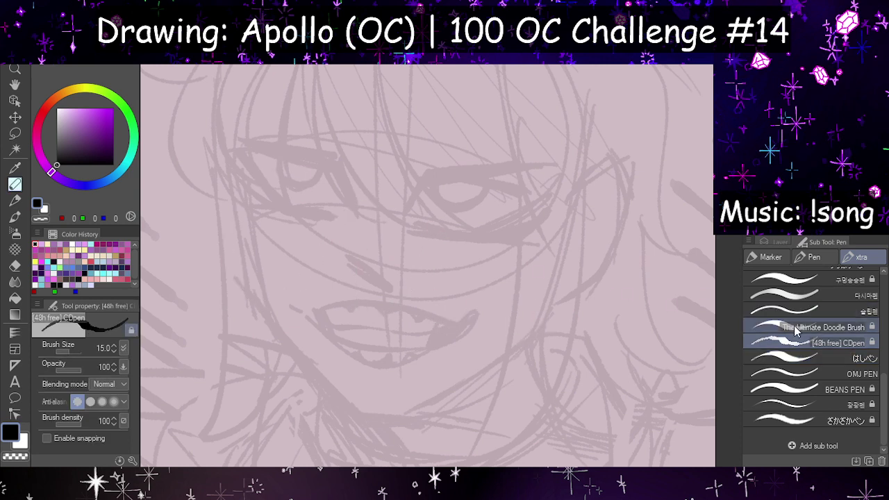
click(794, 326)
mouse_move(306, 201)
mouse_down()
mouse_move(345, 230)
mouse_move(520, 272)
mouse_up()
key(ctrl+z)
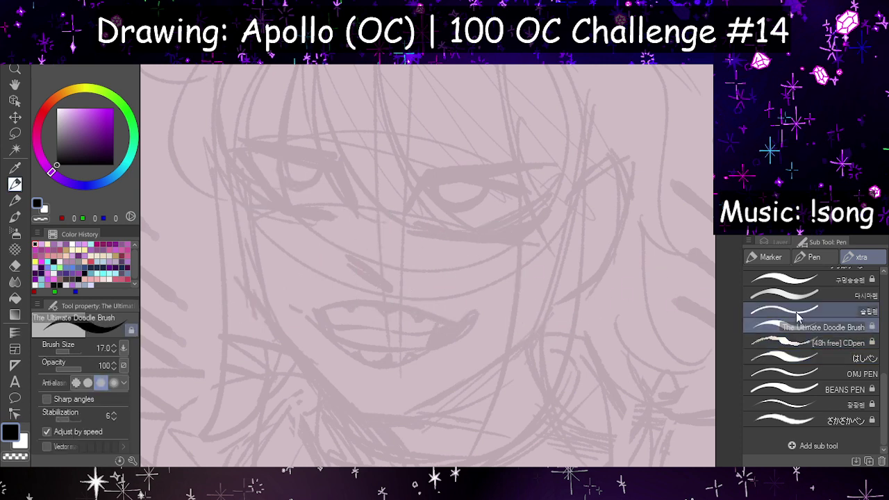
Step: Select the 슬립펜 brush, set its size to 9.7, and draw a wavy test stroke across the face sketch
click(799, 311)
mouse_move(326, 187)
mouse_down()
mouse_move(341, 254)
mouse_move(554, 314)
mouse_up()
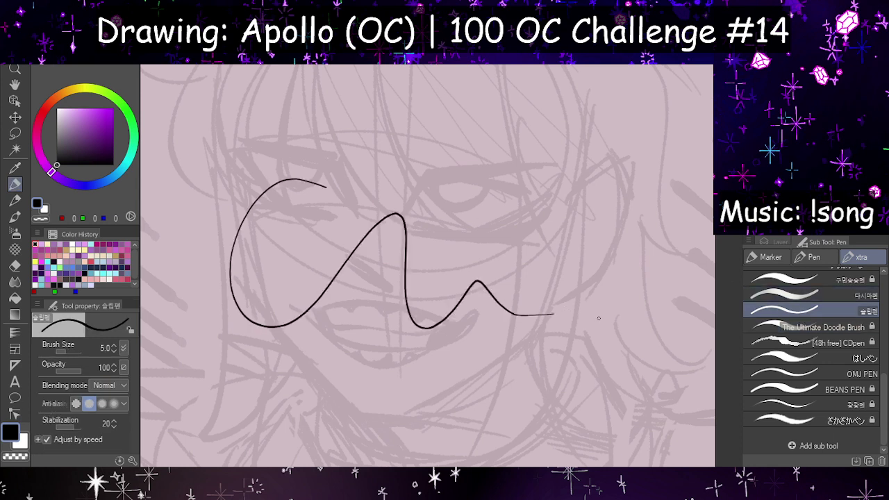
key(ctrl+z)
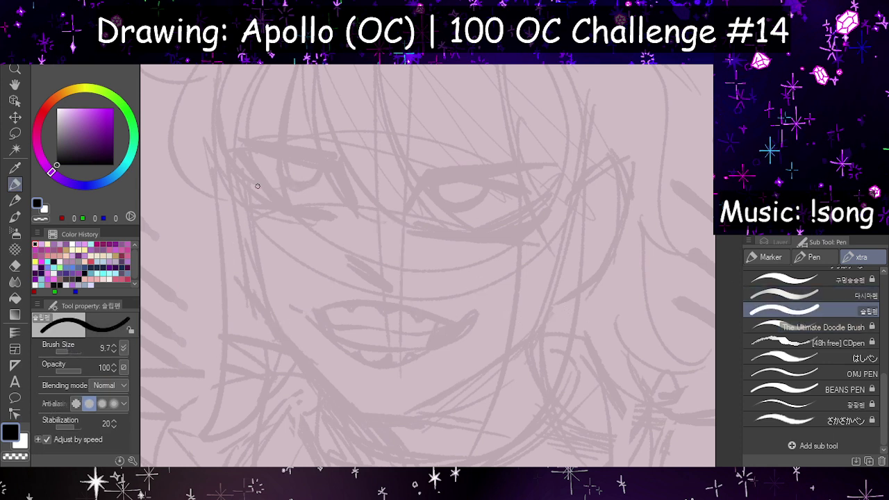
mouse_move(278, 154)
mouse_down()
mouse_move(355, 212)
mouse_move(571, 308)
mouse_up()
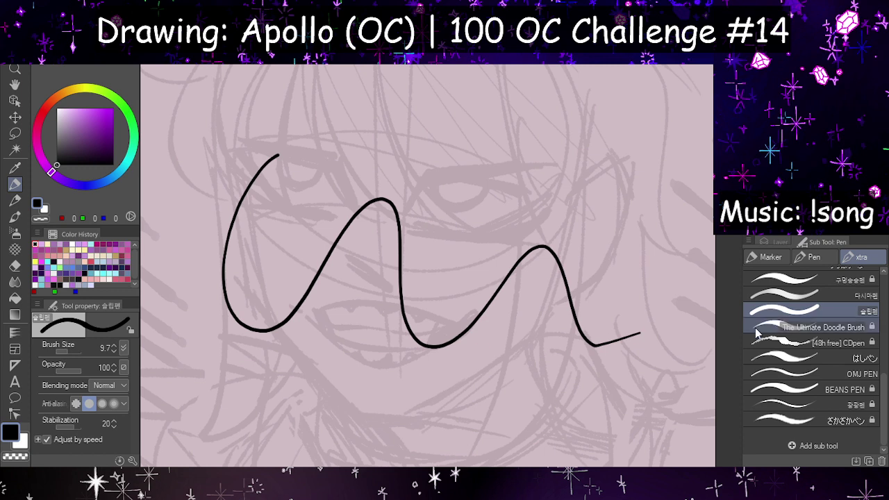
Step: Undo the last test stroke, then try the 다시마펜 and 구멍숭숭펜 brushes with one stroke each, undoing both
key(ctrl+z)
click(806, 295)
mouse_move(242, 312)
mouse_down()
mouse_move(377, 363)
mouse_move(580, 351)
mouse_up()
key(ctrl+z)
click(797, 280)
mouse_move(200, 371)
mouse_down()
mouse_move(373, 371)
mouse_move(542, 351)
mouse_up()
key(ctrl+z)
Step: Try the すっぱりペン brush with one test stroke across the face sketch and undo it
scroll(887, 370, up, 2)
scroll(888, 370, up, 3)
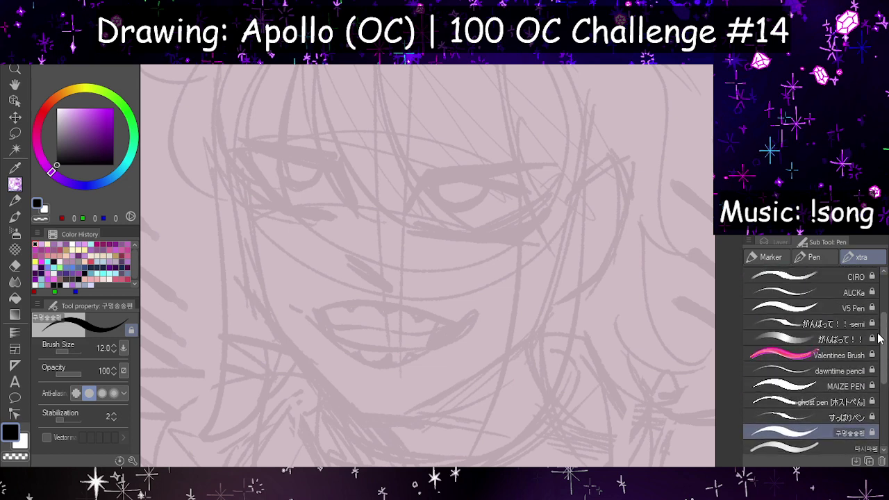
click(786, 418)
drag(283, 253, 512, 292)
key(ctrl+z)
Step: Try the ghost pen [ホストぺん] with a wavy stroke and another at closer zoom near the eye, undoing each
click(799, 402)
mouse_move(297, 177)
mouse_down()
mouse_move(396, 217)
mouse_move(441, 344)
mouse_up()
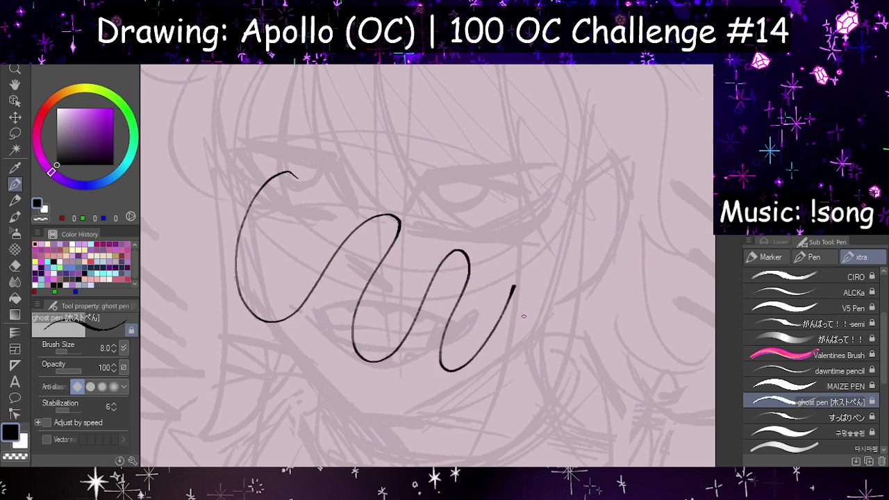
key(ctrl+z)
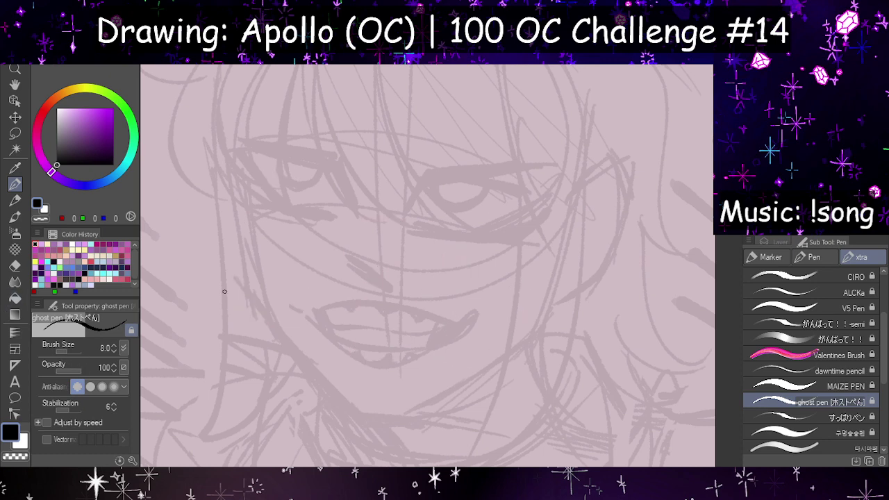
scroll(448, 154, up, 6)
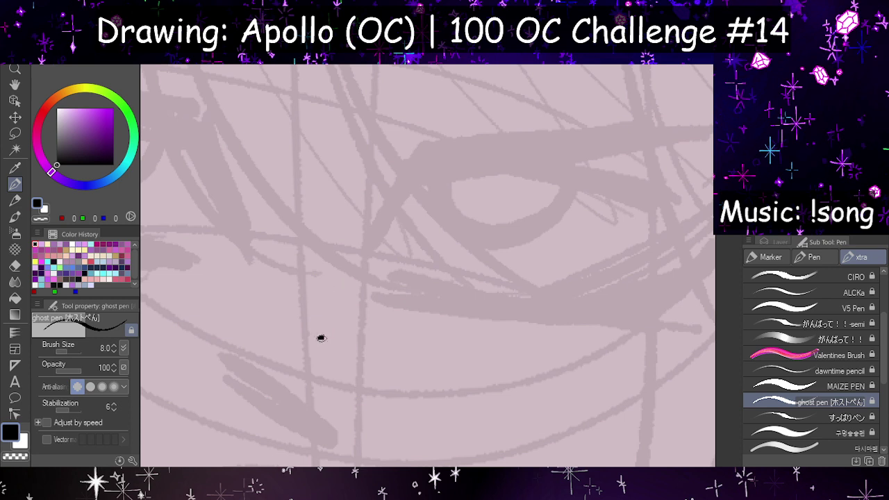
mouse_move(321, 338)
mouse_down()
mouse_move(347, 357)
mouse_move(552, 312)
mouse_up()
key(ctrl+z)
Step: Try the MAIZE PEN with two wavy test strokes over the sketched eye, undoing each one
click(788, 387)
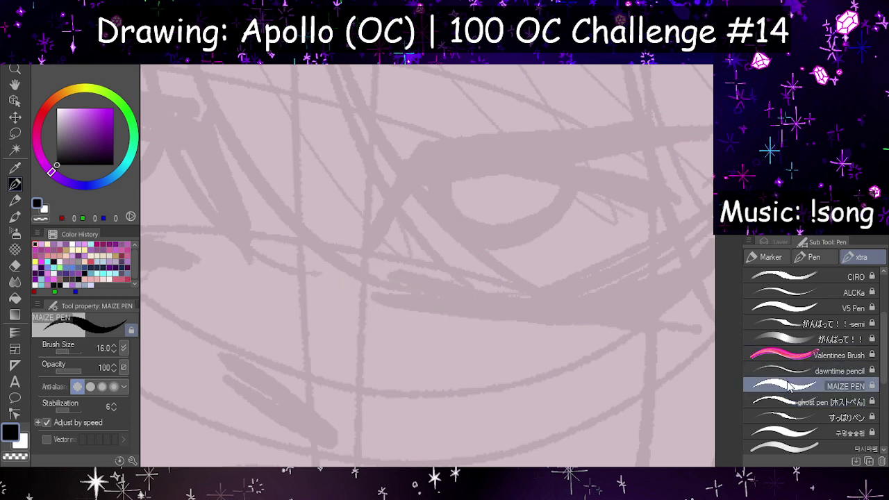
mouse_move(364, 183)
mouse_down()
mouse_move(297, 193)
mouse_move(484, 249)
mouse_move(619, 350)
mouse_move(656, 403)
mouse_up()
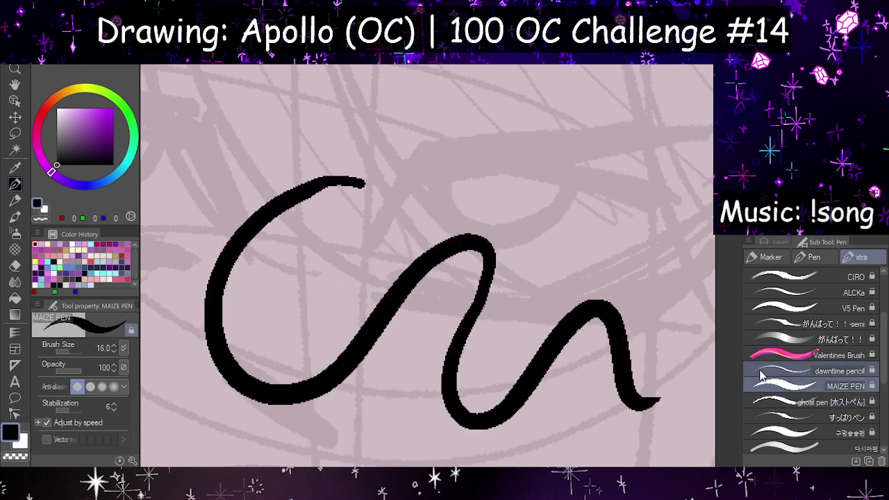
key(ctrl+z)
mouse_move(304, 198)
mouse_down()
mouse_move(259, 232)
mouse_move(481, 388)
mouse_move(629, 369)
mouse_up()
key(ctrl+z)
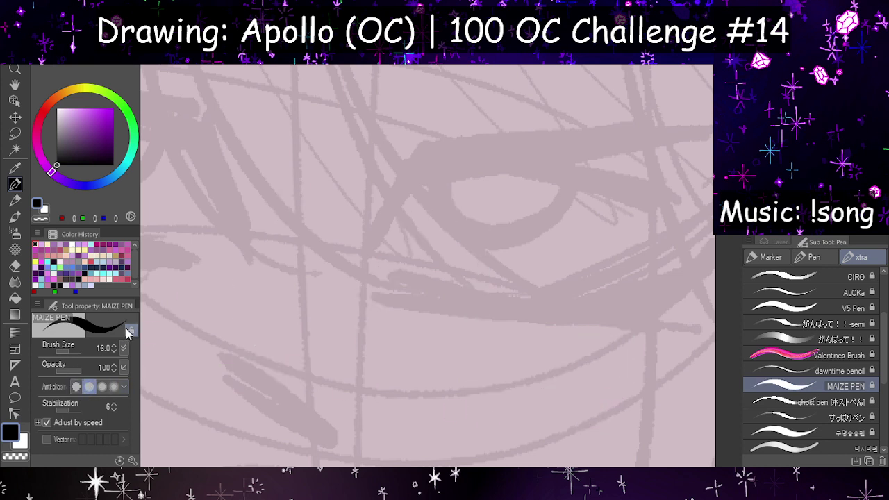
Step: Try the dawntime pencil and the Valentines Brush with one test stroke each, undoing both
click(792, 372)
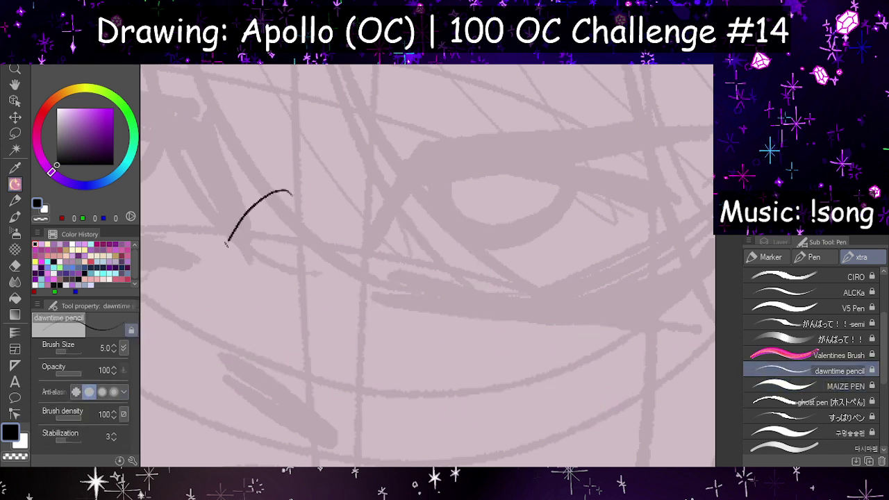
mouse_move(226, 243)
mouse_down()
mouse_move(377, 368)
mouse_move(570, 389)
mouse_up()
key(ctrl+z)
click(792, 355)
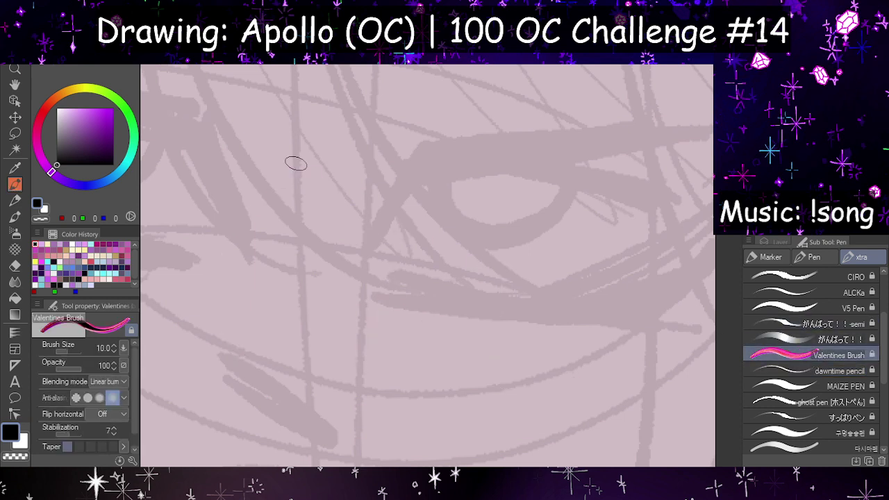
mouse_move(218, 161)
mouse_down()
mouse_move(373, 243)
mouse_move(560, 379)
mouse_up()
key(ctrl+z)
Step: Try the がんばって！！ and がんばって！！-semi brushes with one test stroke each, undoing both
click(792, 339)
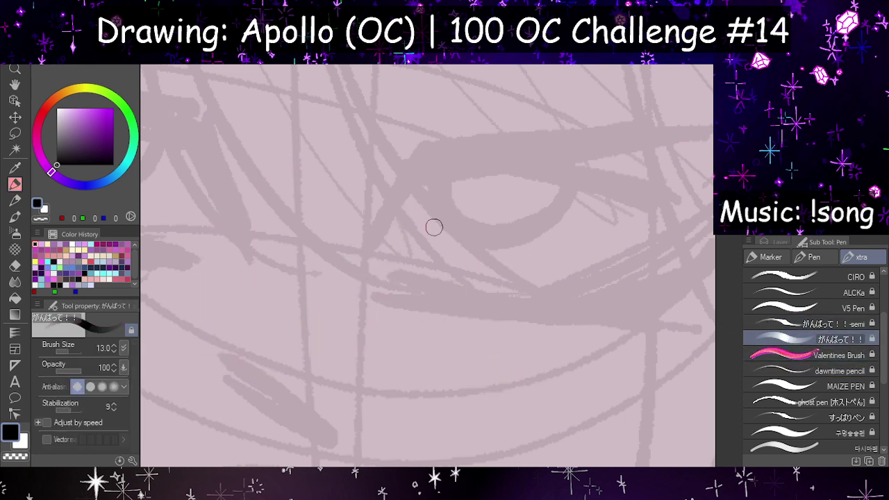
mouse_move(330, 164)
mouse_down()
mouse_move(407, 225)
mouse_move(526, 386)
mouse_up()
key(ctrl+z)
click(792, 324)
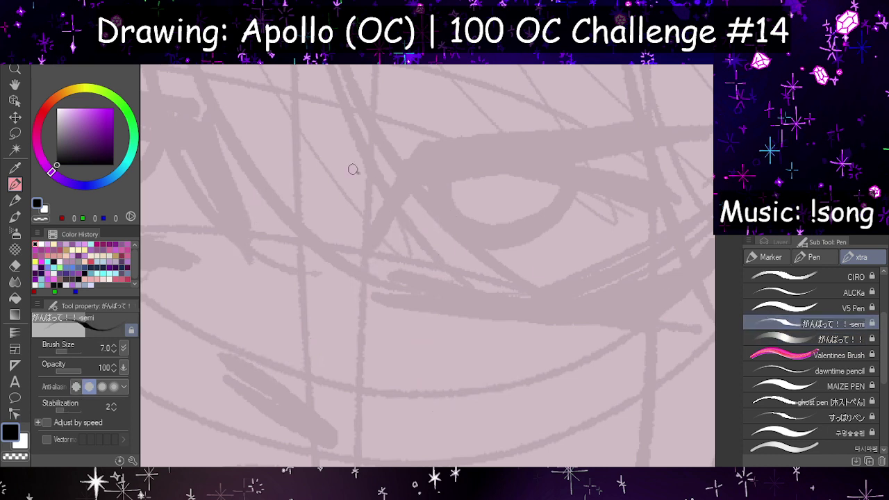
mouse_move(353, 169)
mouse_down()
mouse_move(430, 280)
mouse_move(526, 357)
mouse_up()
key(ctrl+z)
Step: Try the V5 Pen and ALCKa brushes with one test stroke each over the sketch, undoing both
click(792, 308)
mouse_move(402, 198)
mouse_down()
mouse_move(345, 385)
mouse_move(625, 336)
mouse_up()
key(ctrl+z)
click(792, 293)
mouse_move(365, 181)
mouse_down()
mouse_move(350, 334)
mouse_move(579, 284)
mouse_move(632, 361)
mouse_up()
key(ctrl+z)
Step: Try the CIRO and Pou's G-Pen brushes with one test stroke each over the sketch, undoing both
click(827, 276)
mouse_move(400, 178)
mouse_down()
mouse_move(265, 296)
mouse_move(656, 409)
mouse_up()
key(ctrl+z)
scroll(885, 318, up, 3)
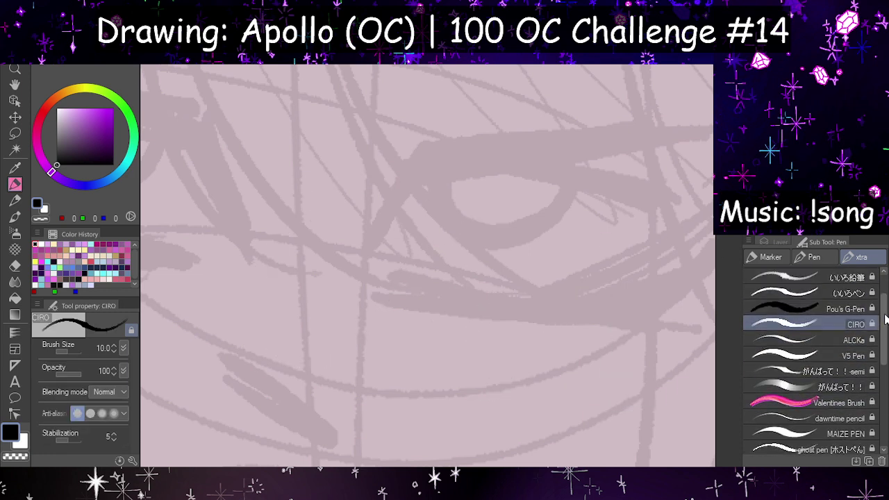
scroll(886, 318, up, 3)
click(785, 353)
mouse_move(348, 173)
mouse_down()
mouse_move(252, 262)
mouse_move(469, 402)
mouse_move(605, 410)
mouse_up()
key(ctrl+z)
Step: Try the いいろペン and いいろ鉛筆 brushes with one test stroke each, undoing both
click(785, 338)
mouse_move(322, 205)
mouse_down()
mouse_move(269, 198)
mouse_move(416, 372)
mouse_move(632, 429)
mouse_up()
key(ctrl+z)
click(785, 323)
mouse_move(365, 179)
mouse_down()
mouse_move(362, 360)
mouse_move(584, 415)
mouse_up()
key(ctrl+z)
Step: Try the crabopen 3 and BORENII BRUSH with one test stroke each over the sketch, undoing both
click(809, 309)
mouse_move(394, 199)
mouse_down()
mouse_move(245, 305)
mouse_move(460, 382)
mouse_move(640, 417)
mouse_up()
key(ctrl+z)
click(785, 292)
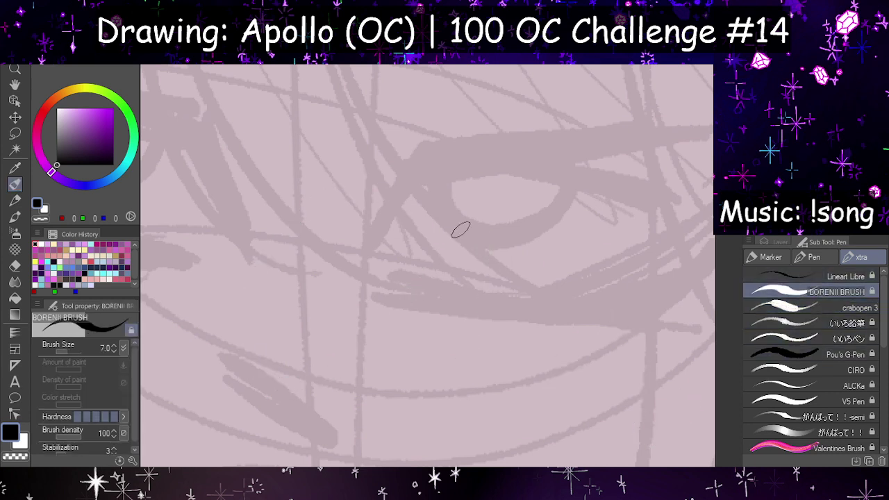
mouse_move(338, 175)
mouse_down()
mouse_move(422, 248)
mouse_move(597, 357)
mouse_move(602, 381)
mouse_up()
key(ctrl+z)
Step: Try the Lineart Libre brush with one test stroke over the sketched eye and undo it
click(785, 277)
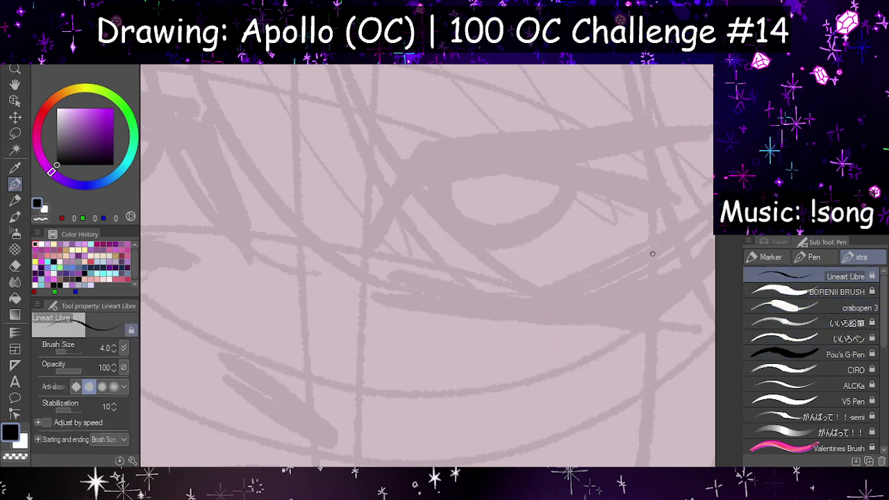
mouse_move(381, 199)
mouse_down()
mouse_move(318, 366)
mouse_move(488, 275)
mouse_move(560, 295)
mouse_move(632, 382)
mouse_move(618, 403)
mouse_up()
key(ctrl+z)
Step: Try the Smooth and Crunchy brush and the Chisel Pen from the Pen group with one stroke each, undoing both
scroll(844, 347, down, 5)
click(843, 421)
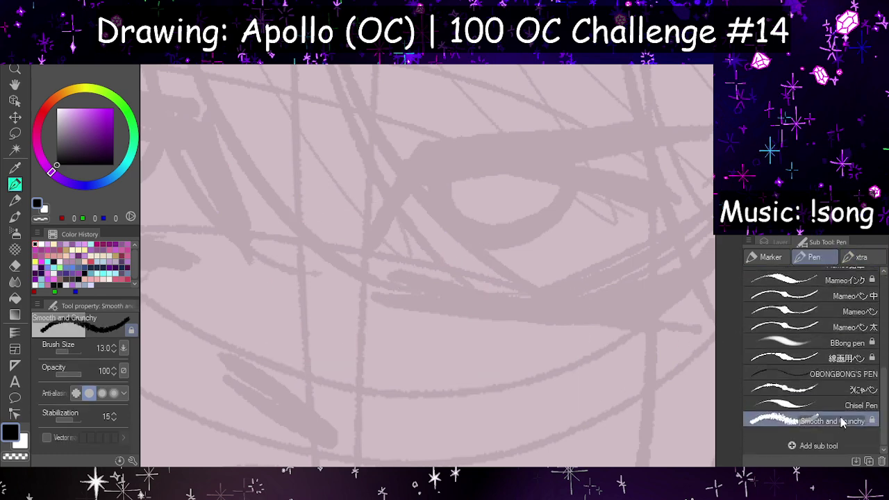
mouse_move(284, 179)
mouse_down()
mouse_move(235, 310)
mouse_move(450, 232)
mouse_move(479, 371)
mouse_move(609, 395)
mouse_up()
key(ctrl+z)
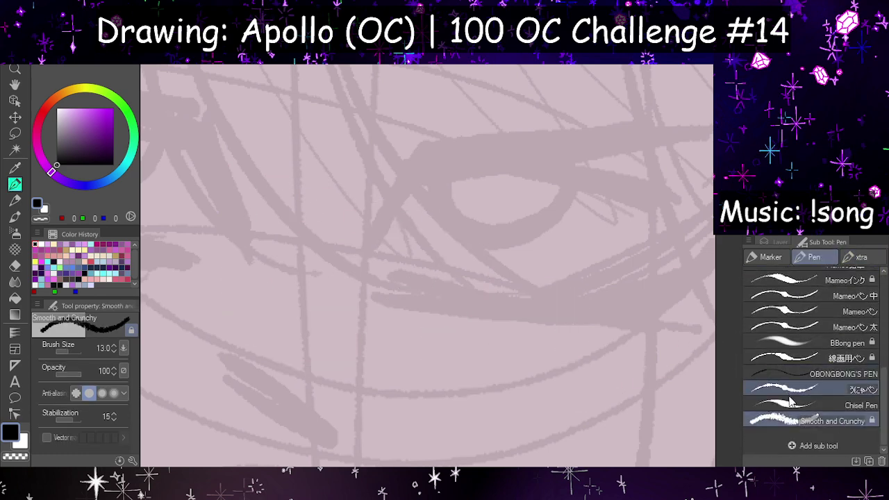
click(790, 403)
mouse_move(292, 188)
mouse_down()
mouse_move(447, 248)
mouse_move(611, 372)
mouse_up()
key(ctrl+z)
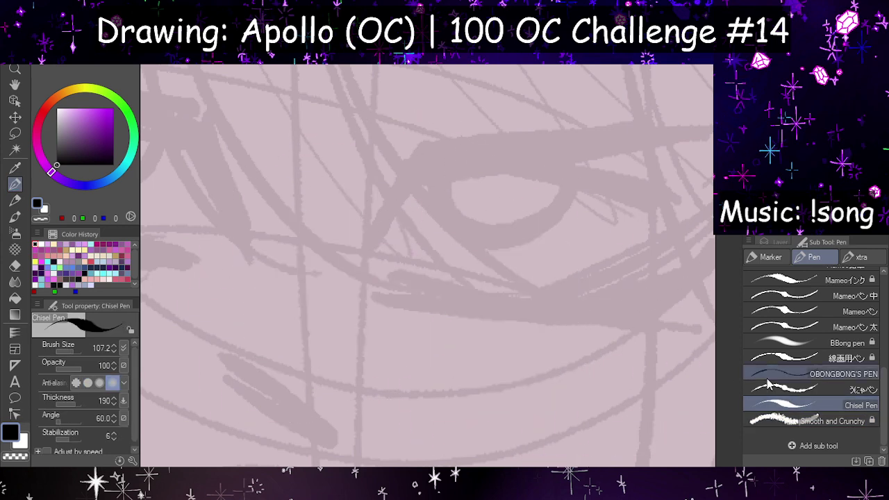
Step: Try the うにゃペン brush and OBONGBONG'S PEN with one wavy test stroke each, undoing both
click(769, 387)
mouse_move(284, 179)
mouse_down()
mouse_move(294, 377)
mouse_move(507, 327)
mouse_move(617, 412)
mouse_up()
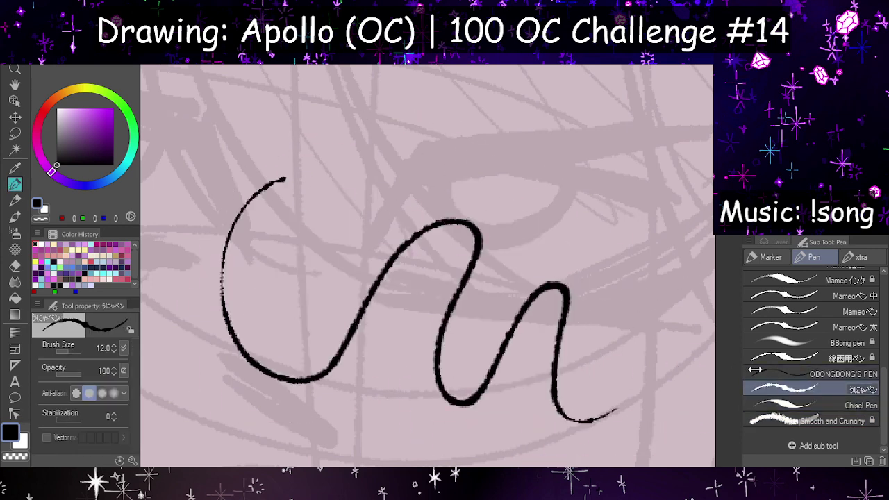
key(ctrl+z)
click(755, 371)
mouse_move(327, 182)
mouse_down()
mouse_move(234, 234)
mouse_move(510, 396)
mouse_move(604, 382)
mouse_up()
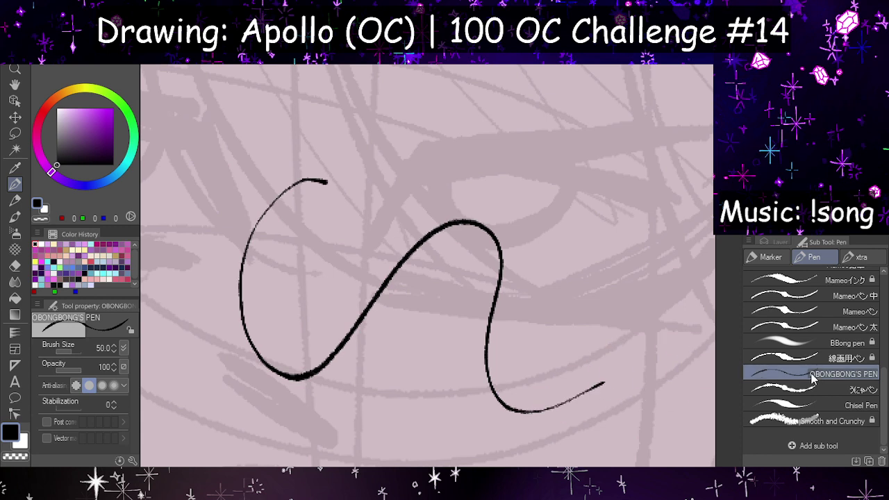
key(ctrl+z)
Step: Try the 線画用ペン and BBong pen brushes with one test stroke each, undoing both
click(799, 357)
mouse_move(306, 182)
mouse_down()
mouse_move(318, 377)
mouse_move(586, 354)
mouse_up()
key(ctrl+z)
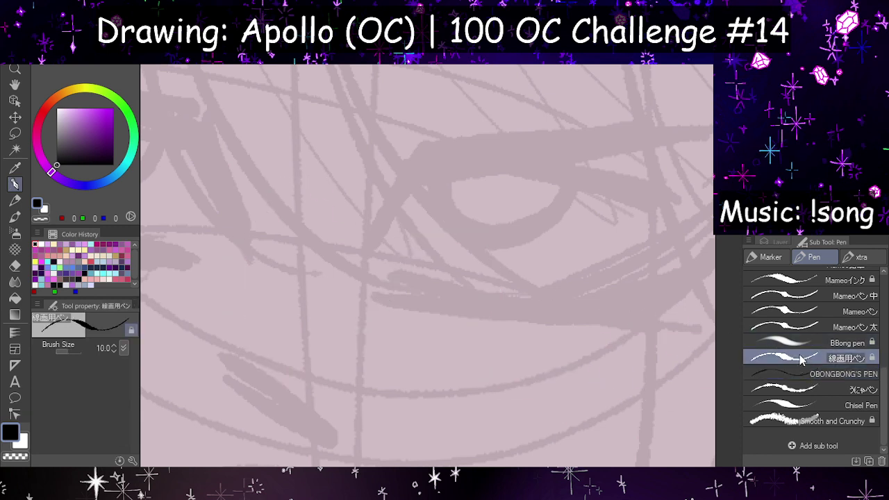
click(799, 343)
mouse_move(334, 196)
mouse_down()
mouse_move(383, 341)
mouse_move(560, 397)
mouse_up()
key(ctrl+z)
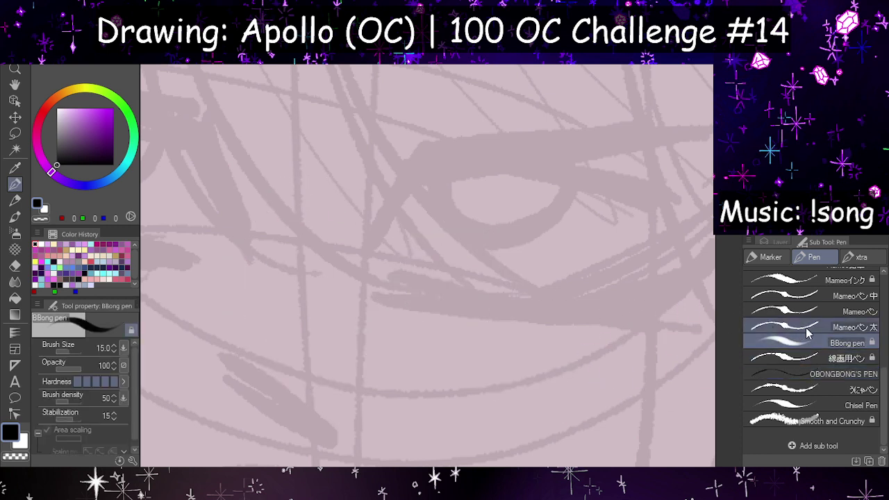
Step: Try the Mameoペン 太 and Mameoペン brushes with one test stroke each, undoing both
click(808, 329)
mouse_move(309, 181)
mouse_down()
mouse_move(281, 179)
mouse_move(499, 200)
mouse_move(616, 367)
mouse_up()
key(ctrl+z)
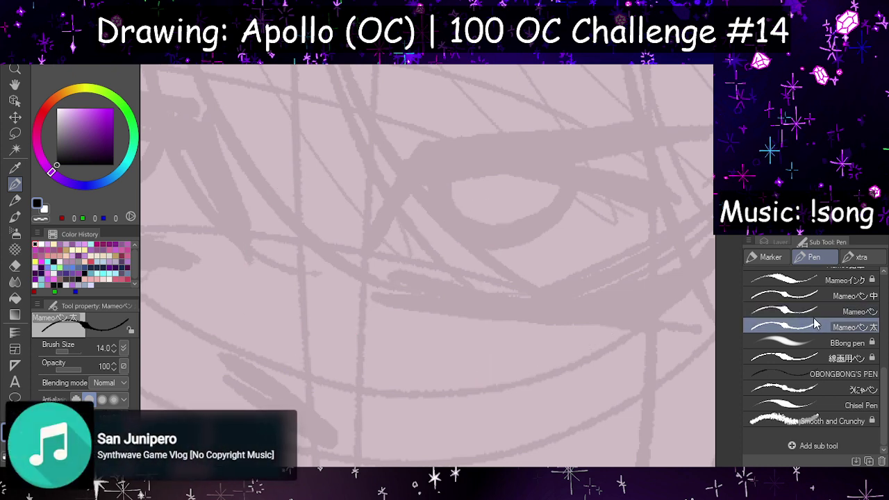
click(813, 311)
mouse_move(338, 199)
mouse_down()
mouse_move(394, 310)
mouse_move(583, 403)
mouse_up()
key(ctrl+z)
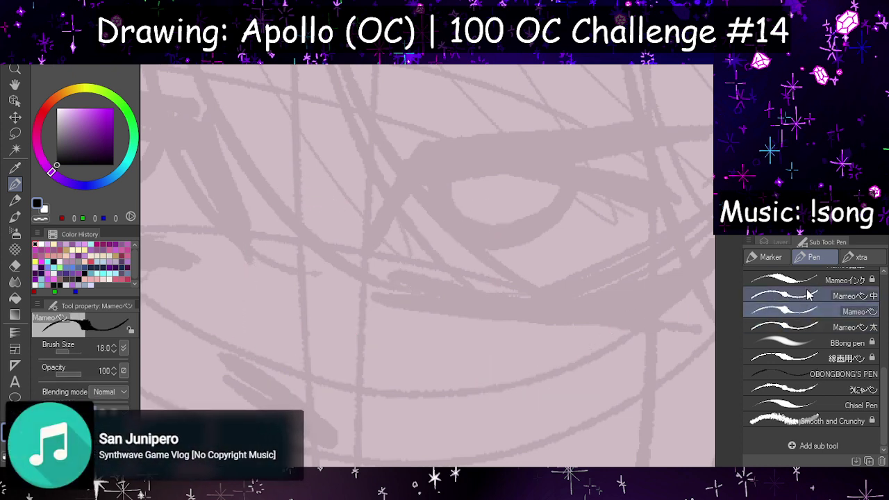
Step: Try the Mameoペン 中 and Mameoインク brushes with one test stroke each, undoing both
click(807, 295)
mouse_move(333, 189)
mouse_down()
mouse_move(471, 232)
mouse_move(588, 377)
mouse_up()
key(ctrl+z)
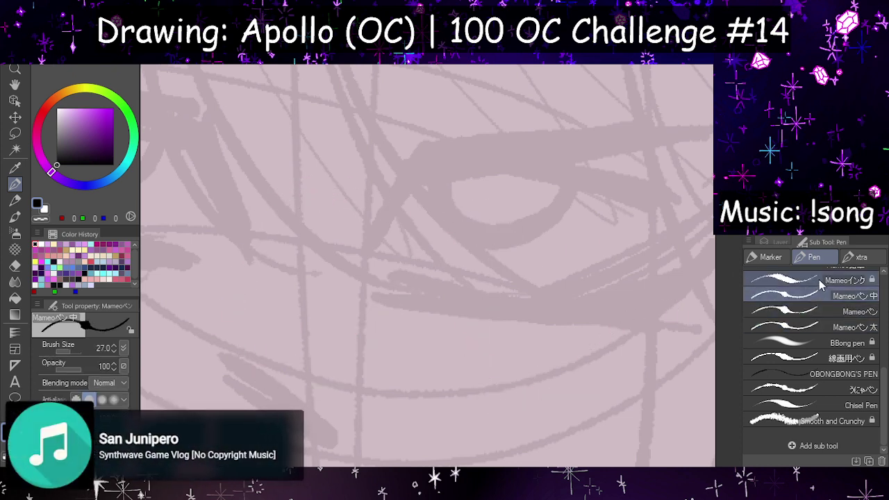
click(820, 281)
mouse_move(318, 187)
mouse_down()
mouse_move(467, 259)
mouse_move(580, 406)
mouse_up()
key(ctrl+z)
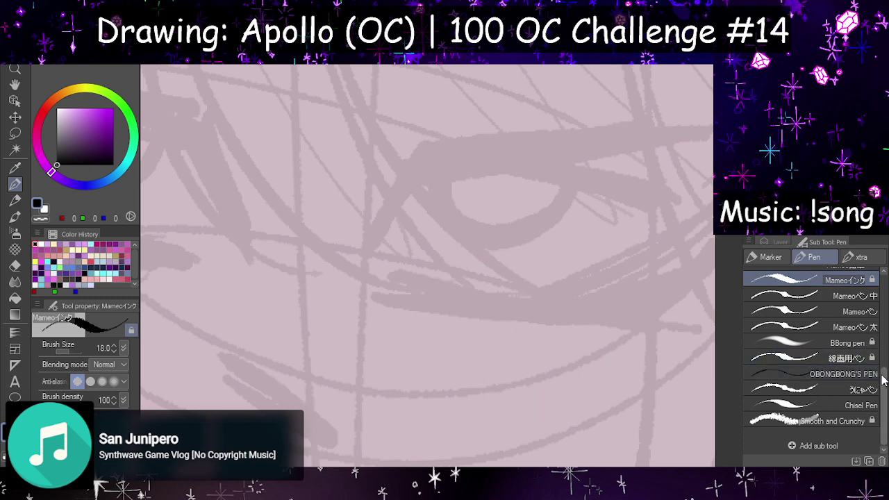
Step: Try the Mameo鉛筆 and SOIPEN brushes with one test stroke each over the sketch, undoing both
drag(884, 379, 884, 328)
click(813, 406)
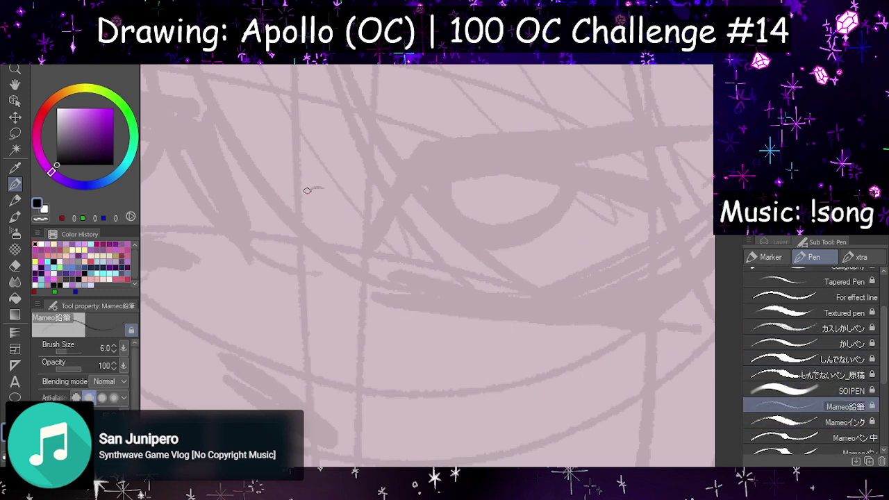
mouse_move(307, 190)
mouse_down()
mouse_move(314, 346)
mouse_move(443, 317)
mouse_move(596, 317)
mouse_up()
key(ctrl+z)
click(819, 391)
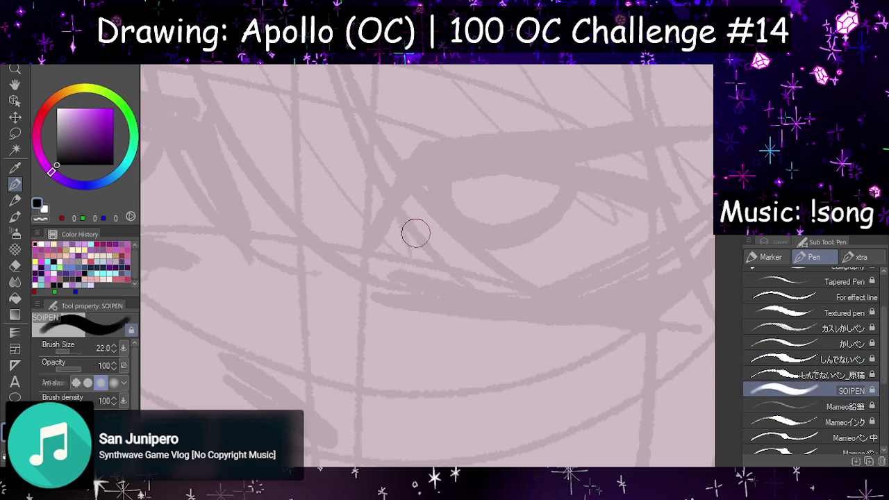
mouse_move(391, 204)
mouse_down()
mouse_move(350, 298)
mouse_move(490, 240)
mouse_move(591, 349)
mouse_up()
key(ctrl+z)
Step: Try the しんでないペン_原稿 and しんでないペン brushes with one test stroke each, undoing both
click(834, 375)
mouse_move(270, 185)
mouse_down()
mouse_move(412, 252)
mouse_move(546, 397)
mouse_up()
key(ctrl+z)
click(781, 359)
mouse_move(284, 203)
mouse_down()
mouse_move(272, 198)
mouse_move(486, 292)
mouse_move(583, 351)
mouse_up()
key(ctrl+z)
Step: Try the かしペン brush with one wavy test stroke over the sketched eye and undo it
click(782, 343)
mouse_move(316, 202)
mouse_down()
mouse_move(341, 373)
mouse_move(596, 341)
mouse_up()
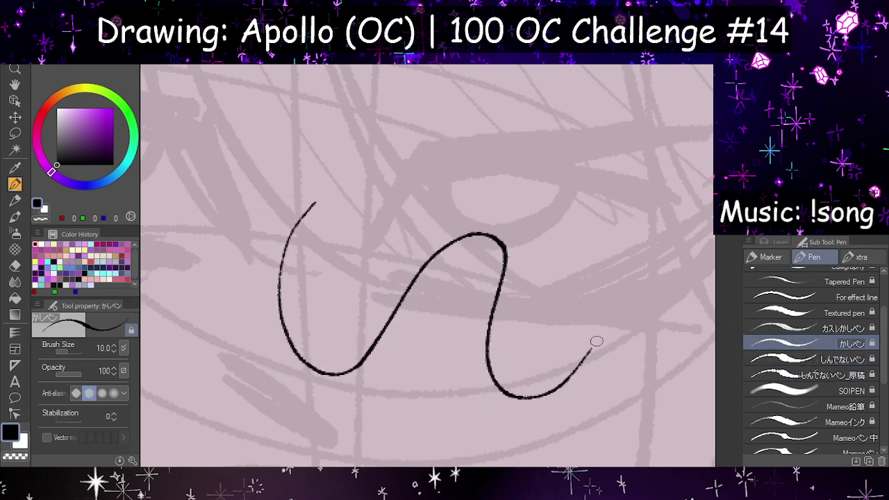
key(ctrl+z)
Step: Try the カスレかしペン brush with wavy strokes and two strokes along the sketched eye, undoing them all
click(781, 328)
mouse_move(336, 223)
mouse_down()
mouse_move(504, 260)
mouse_move(616, 346)
mouse_up()
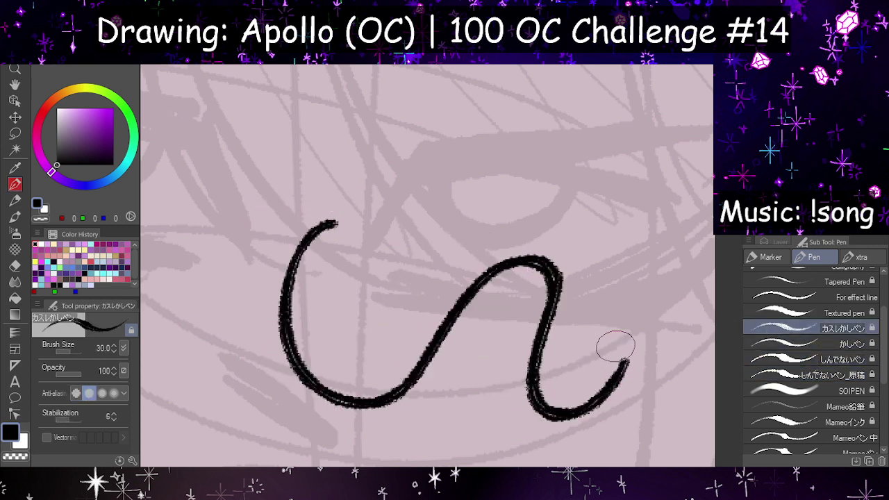
key(ctrl+z)
mouse_move(267, 188)
mouse_down()
mouse_move(397, 192)
mouse_move(590, 268)
mouse_move(637, 339)
mouse_up()
key(ctrl+z)
key(p)
key(p)
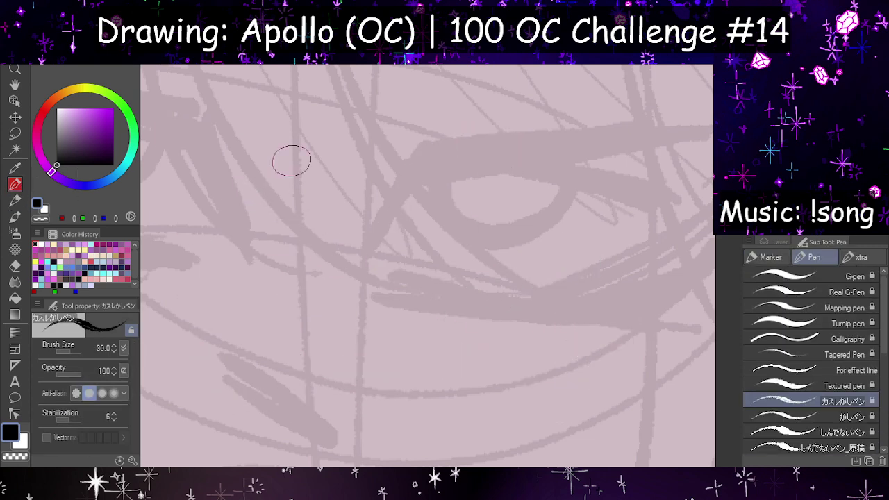
drag(367, 254, 649, 161)
mouse_move(403, 285)
mouse_down()
mouse_move(512, 308)
mouse_move(659, 215)
mouse_up()
key(ctrl+z)
key(ctrl+z)
Step: Try the Textured pen and For effect line brushes with one test stroke each, undoing both
click(799, 385)
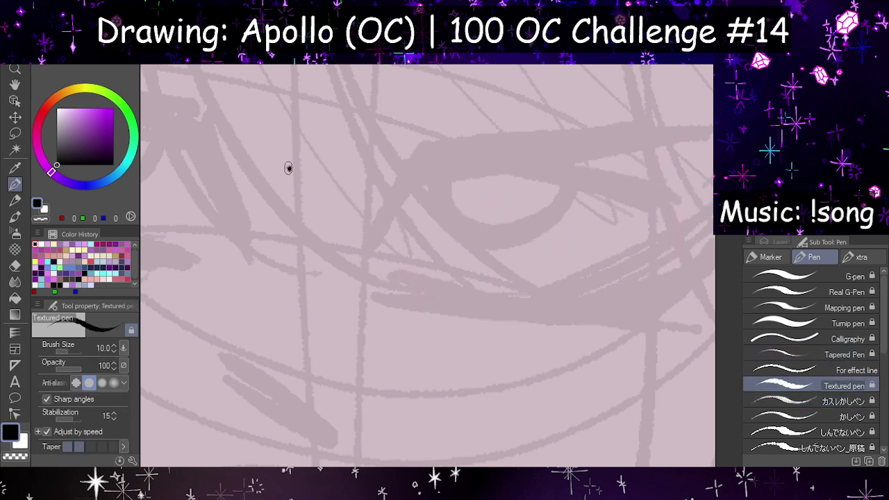
mouse_move(290, 167)
mouse_down()
mouse_move(508, 202)
mouse_move(589, 409)
mouse_up()
key(ctrl+z)
click(799, 370)
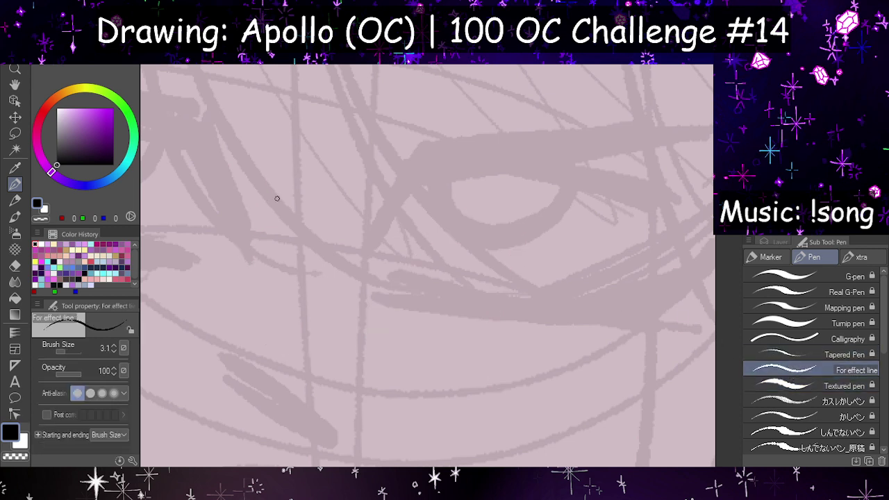
mouse_move(266, 200)
mouse_down()
mouse_move(493, 237)
mouse_move(581, 410)
mouse_up()
key(ctrl+z)
Step: Try the Tapered Pen and Real G-Pen with one test stroke each over the sketch, undoing both
click(799, 354)
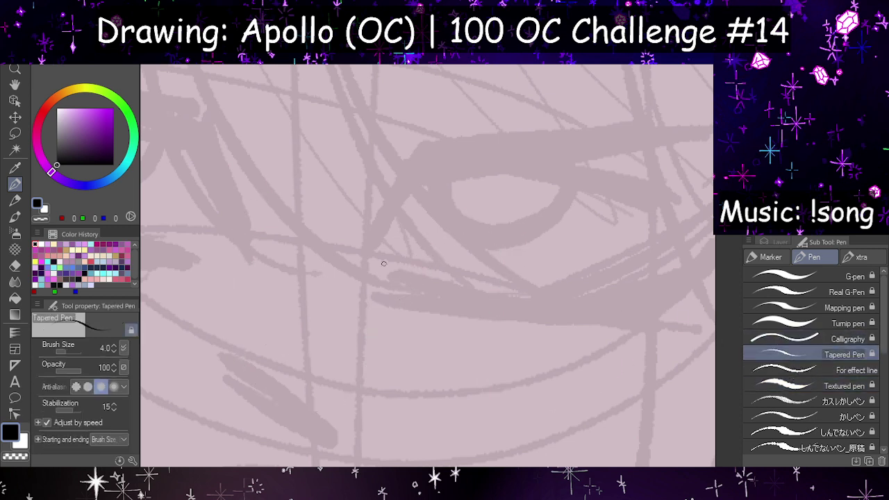
drag(297, 198, 532, 350)
key(ctrl+z)
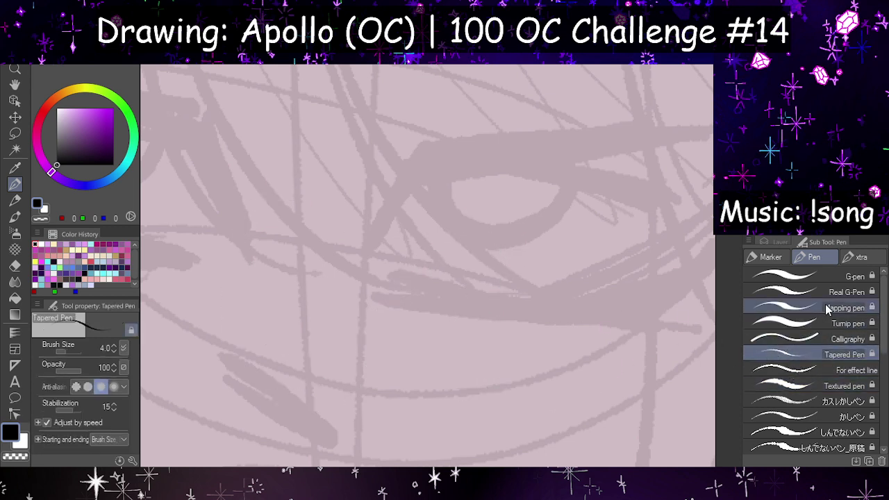
click(847, 292)
mouse_move(338, 201)
mouse_down()
mouse_move(271, 244)
mouse_move(494, 284)
mouse_move(628, 369)
mouse_up()
key(ctrl+z)
Step: Try the HOP3 marker with one wavy stroke and the ざかペン brush with two strokes over the sketch, undoing all
click(766, 257)
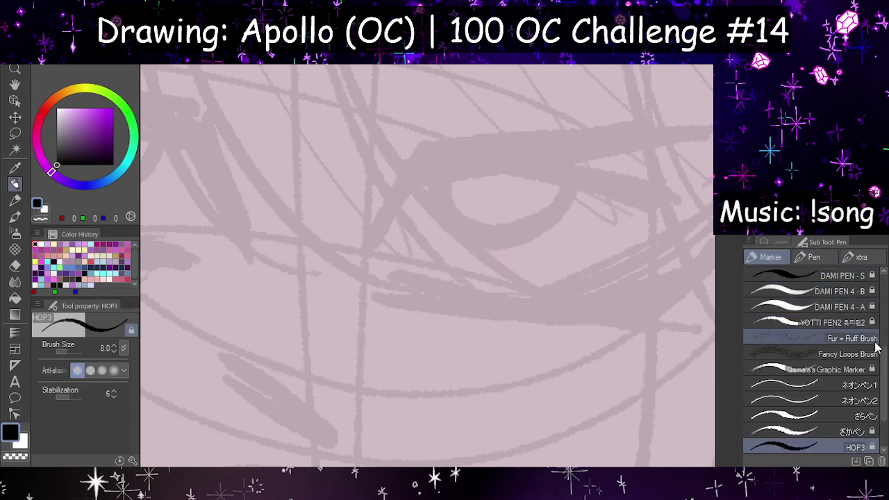
mouse_move(257, 179)
mouse_down()
mouse_move(334, 304)
mouse_move(556, 268)
mouse_move(619, 392)
mouse_up()
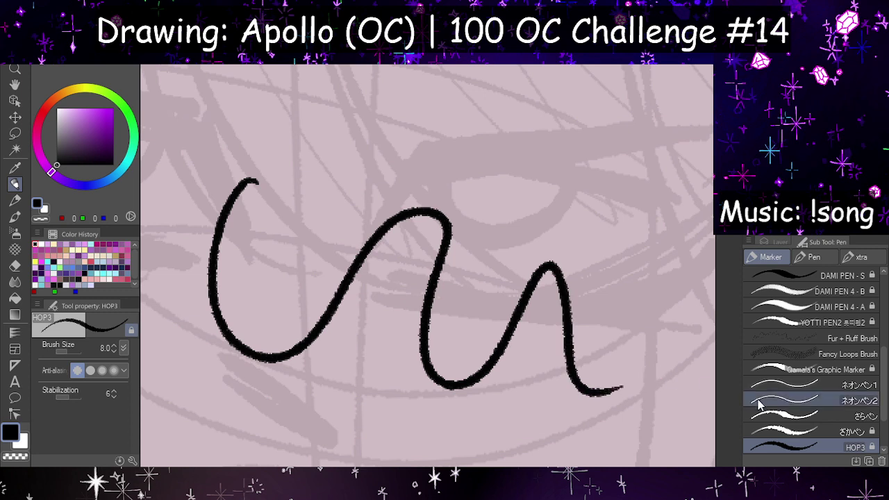
key(ctrl+z)
click(789, 432)
mouse_move(262, 161)
mouse_down()
mouse_move(486, 213)
mouse_move(612, 348)
mouse_up()
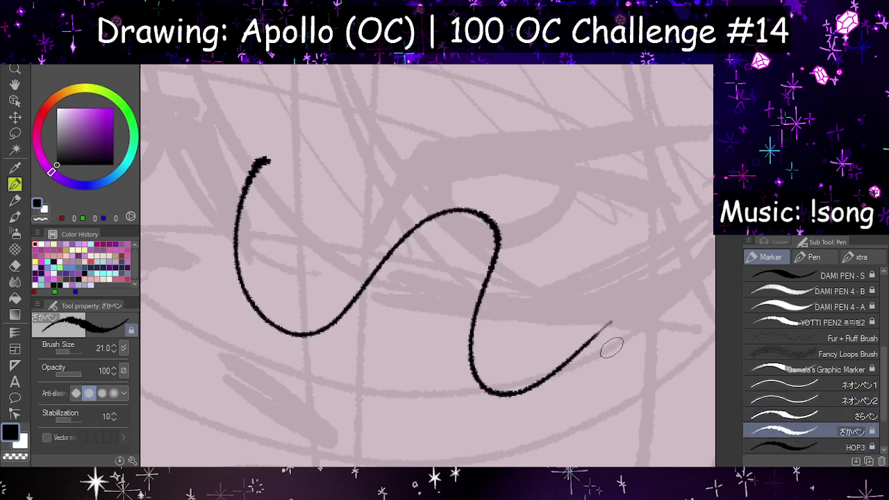
key(ctrl+z)
mouse_move(290, 239)
mouse_down()
mouse_move(355, 336)
mouse_move(378, 264)
mouse_move(470, 350)
mouse_up()
key(ctrl+z)
Step: Switch to the さらペン brush and try it with three test strokes over the eye and bangs, undoing each
click(789, 415)
mouse_move(262, 266)
mouse_down()
mouse_move(455, 230)
mouse_move(480, 243)
mouse_up()
key(ctrl+z)
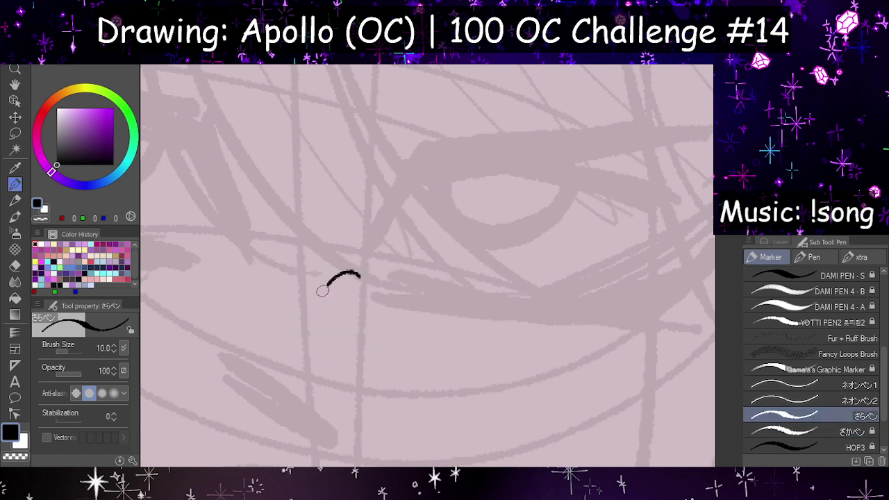
mouse_move(322, 291)
mouse_down()
mouse_move(441, 361)
mouse_move(567, 359)
mouse_up()
key(ctrl+z)
scroll(437, 244, down, 5)
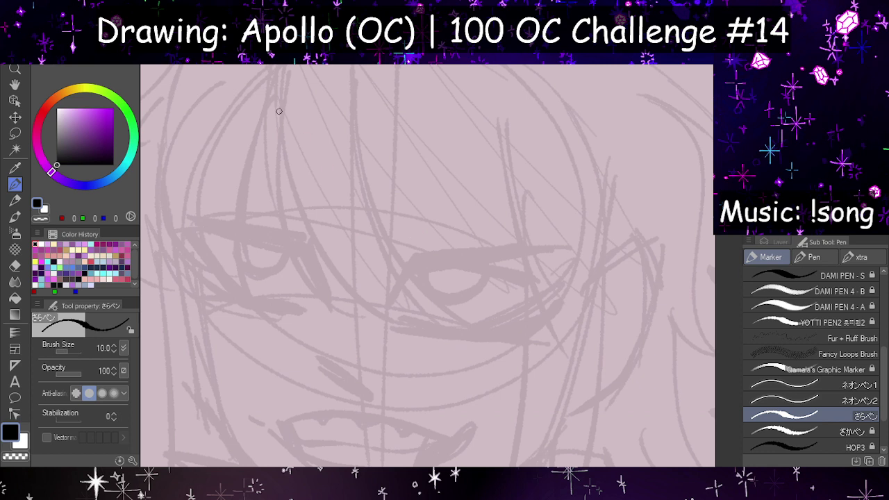
drag(271, 77, 348, 339)
key(ctrl+z)
Step: Set the さらペン brush size to 23 and try curved strokes along the sketched bangs beside the character's left-side eye, undoing the poor ones
drag(81, 352, 83, 353)
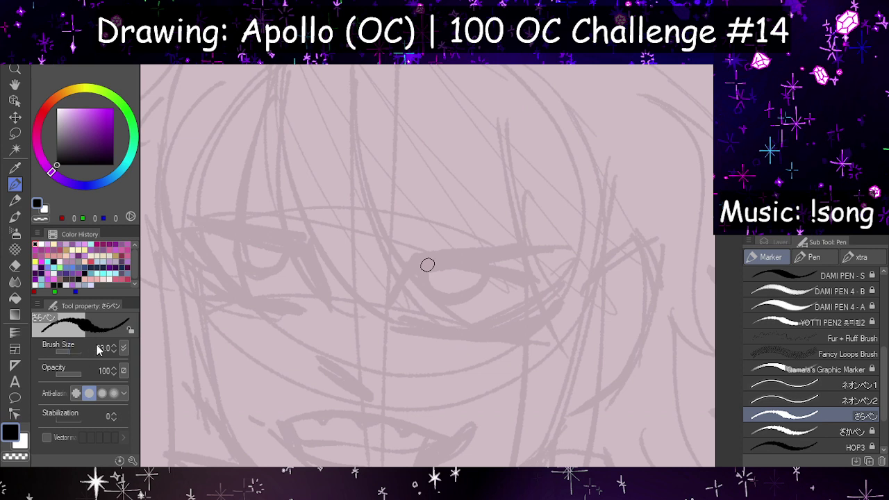
drag(261, 107, 399, 335)
key(ctrl+z)
drag(268, 84, 335, 313)
drag(285, 122, 389, 325)
key(ctrl+z)
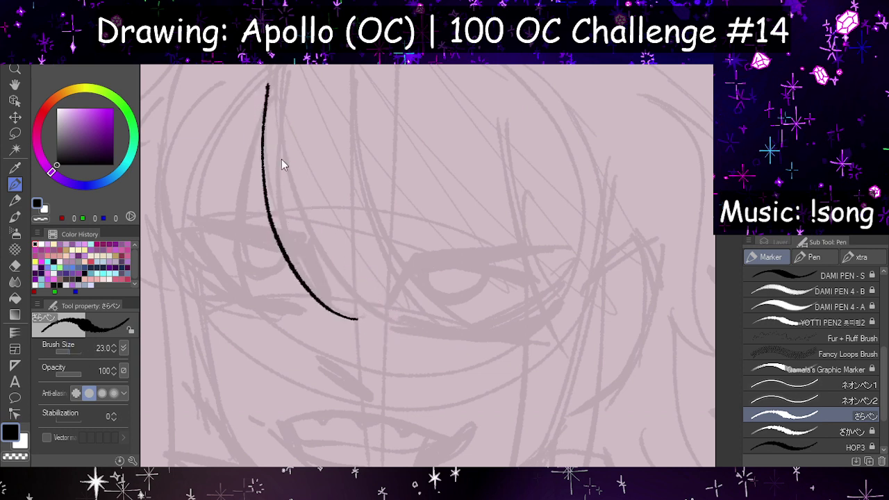
key(ctrl+z)
drag(284, 127, 331, 303)
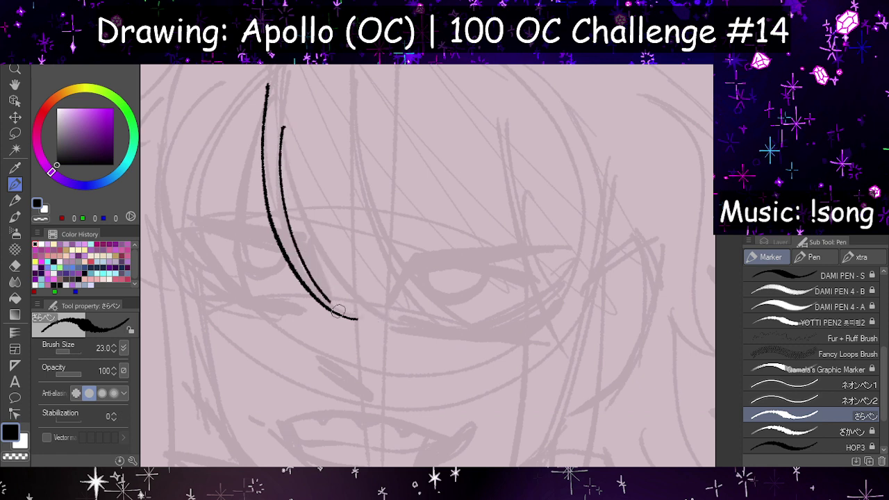
drag(282, 128, 437, 331)
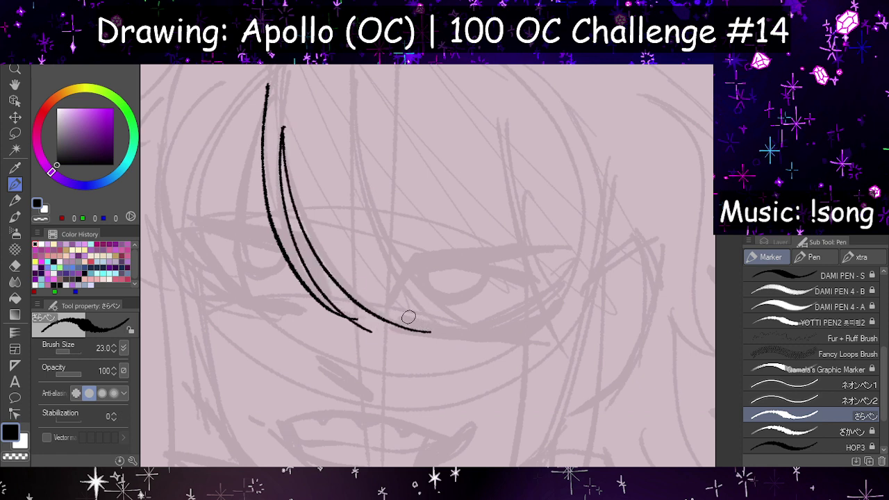
Step: Try paired tapering strokes along the middle and right-side bangs, then undo all the hair test strokes
drag(357, 139, 455, 346)
drag(360, 141, 491, 339)
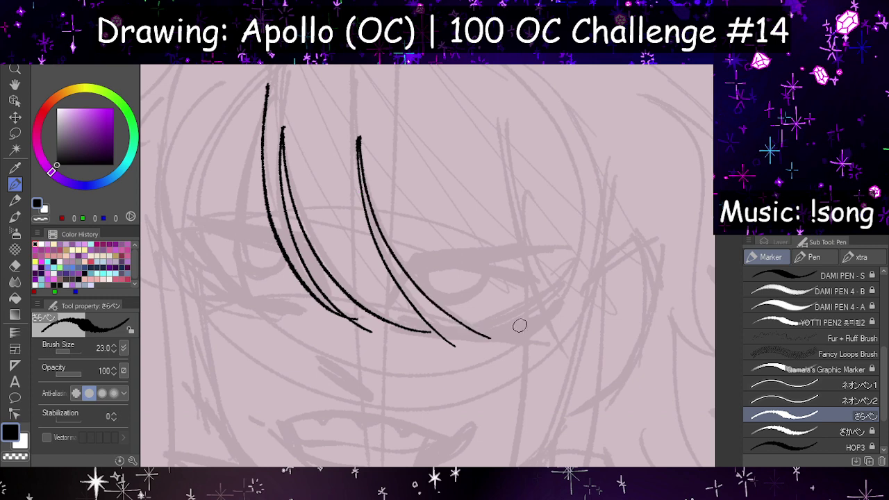
key(ctrl+z)
drag(358, 132, 512, 335)
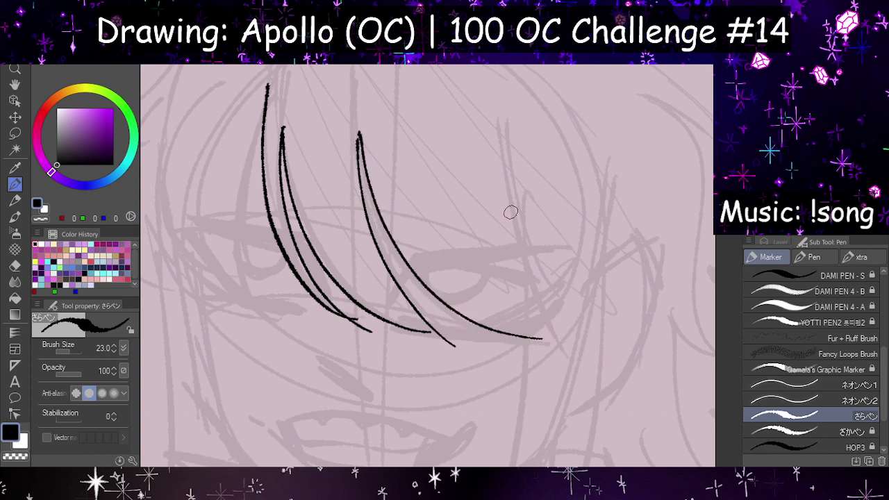
drag(510, 139, 571, 357)
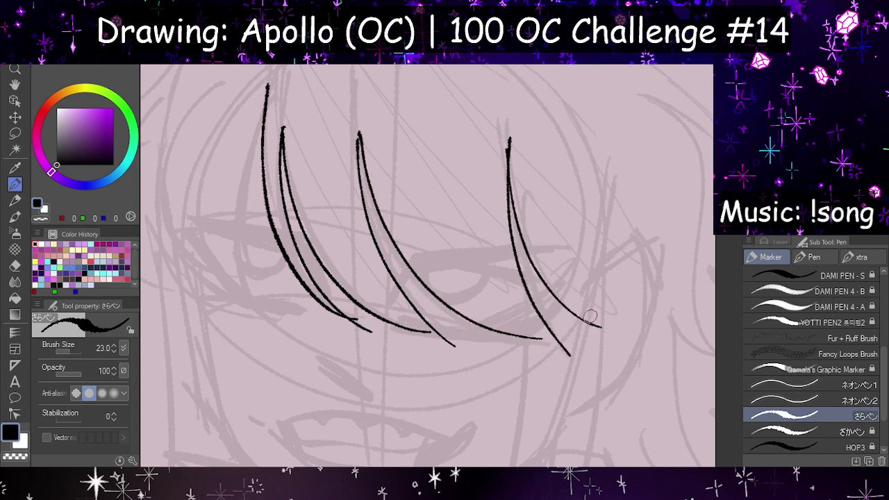
scroll(530, 254, down, 5)
scroll(506, 274, up, 7)
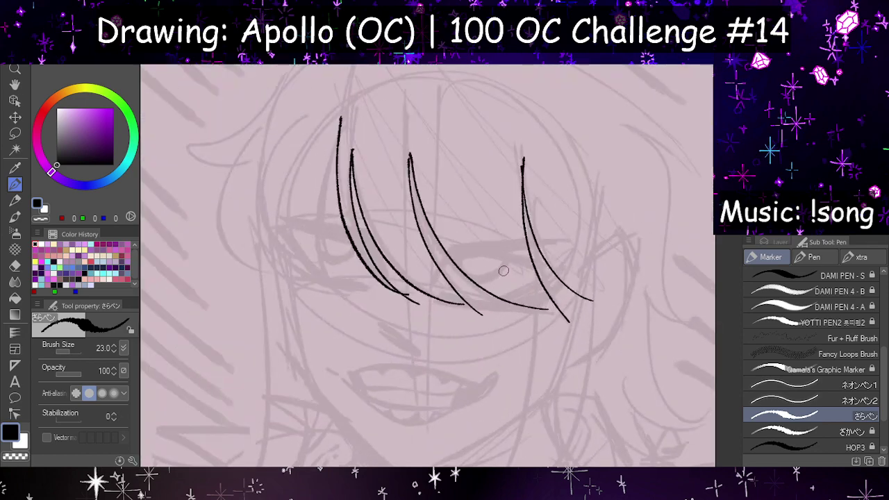
scroll(370, 296, up, 2)
scroll(397, 264, down, 4)
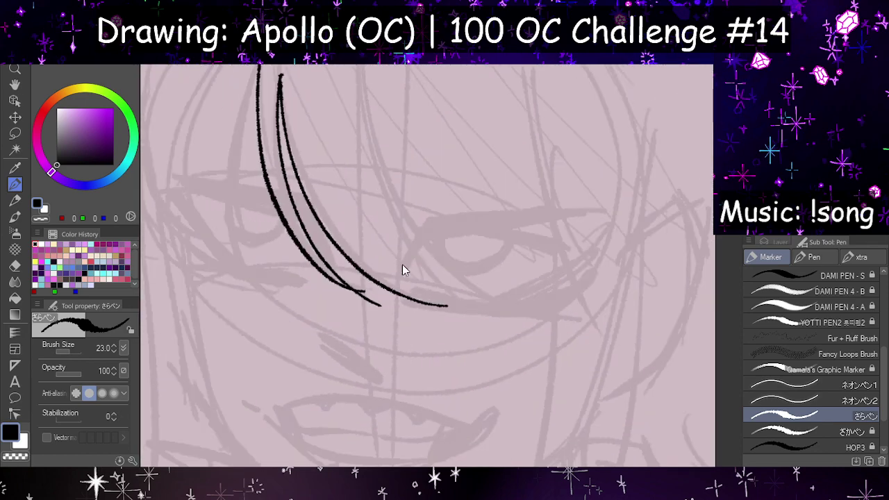
key(ctrl+z)
key(ctrl+z)
Step: Set the さらペン brush to size 18 and stabilization 10, and lock its settings
click(70, 419)
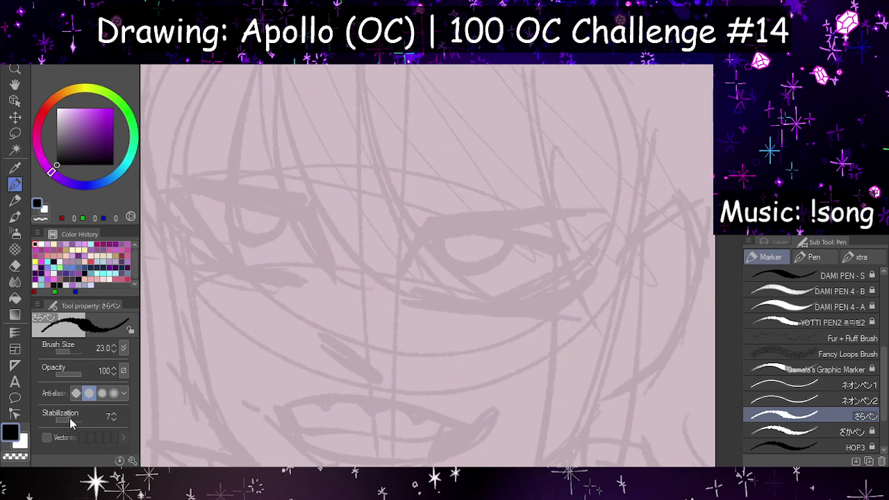
click(133, 332)
scroll(257, 310, down, 3)
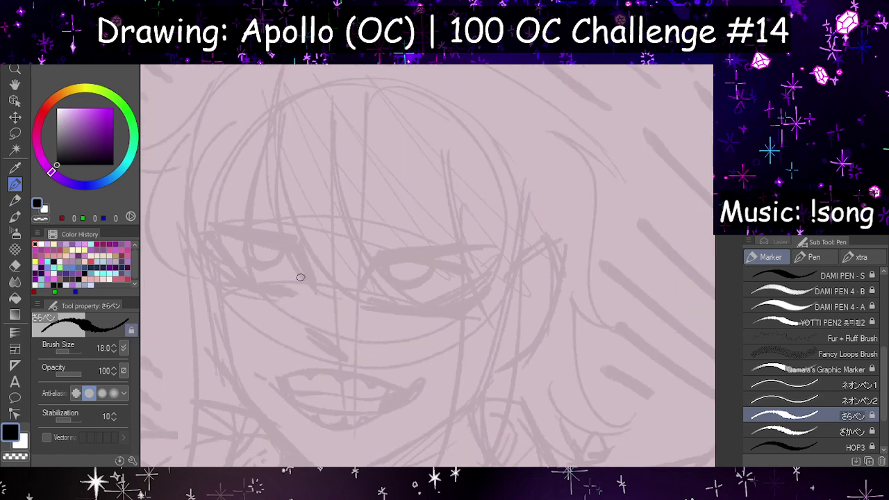
scroll(300, 275, up, 3)
Step: Undo a first test stroke and handwrite the note "Switching Text (Drawing)" over the sketch
mouse_move(320, 189)
mouse_down()
mouse_move(425, 380)
mouse_move(625, 330)
mouse_move(605, 371)
mouse_up()
key(ctrl+z)
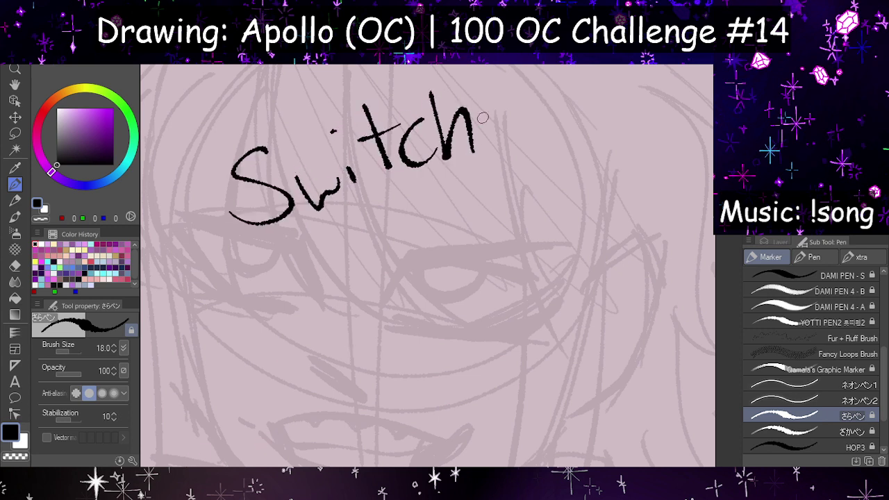
drag(546, 117, 497, 171)
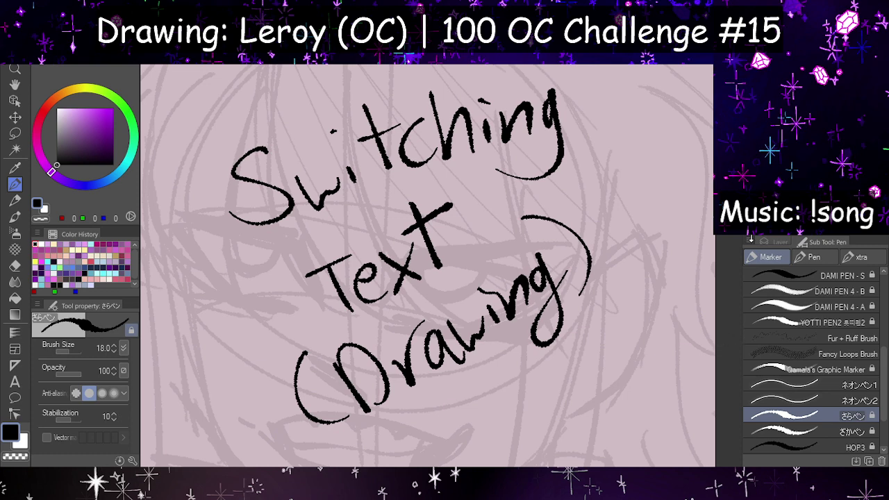
Step: Delete the layer holding the handwritten note, add a new vector layer in its place, and delete the hidden black Layer 3
click(775, 242)
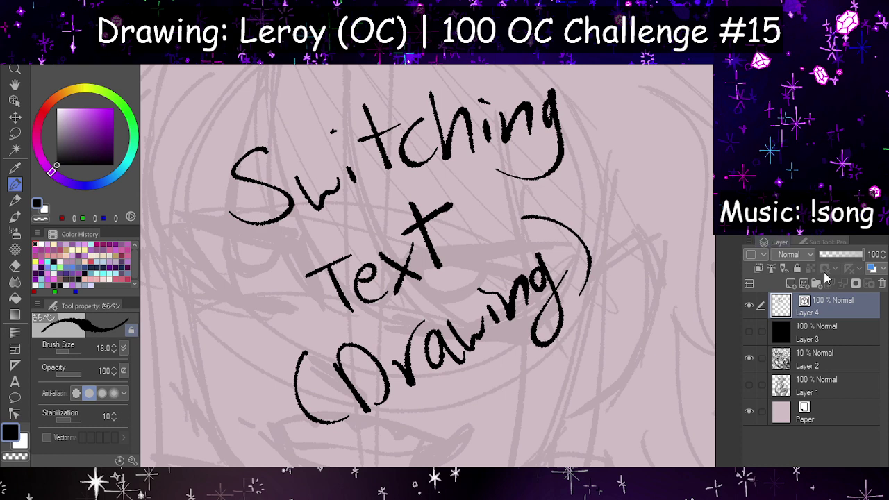
click(881, 283)
click(804, 284)
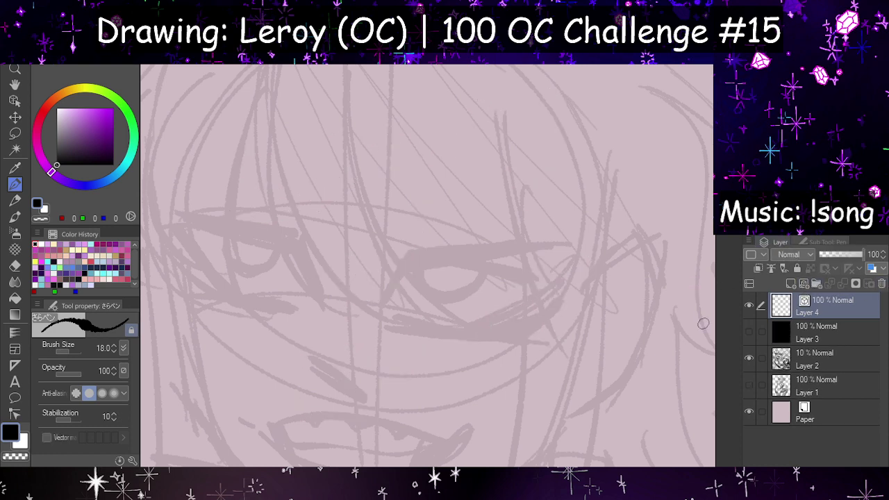
click(809, 336)
click(880, 284)
Step: Set the opacity of the sketch on Layer 2 to 38%
scroll(486, 231, down, 6)
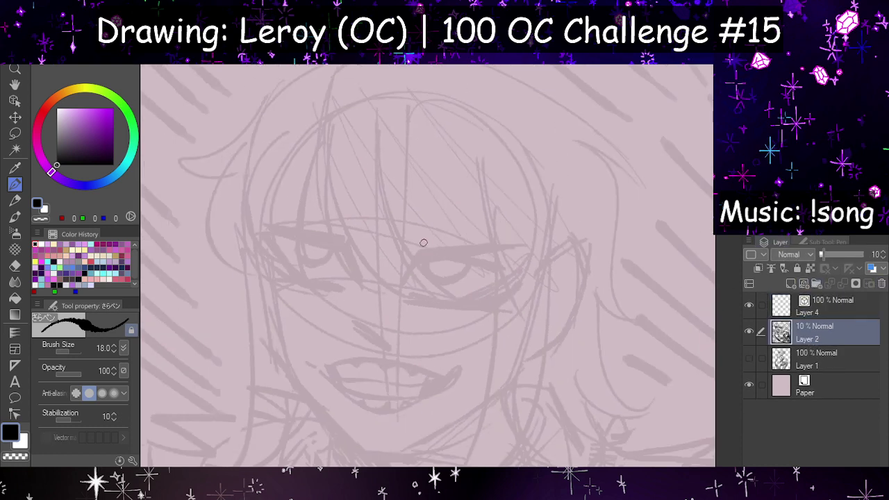
scroll(400, 204, up, 1)
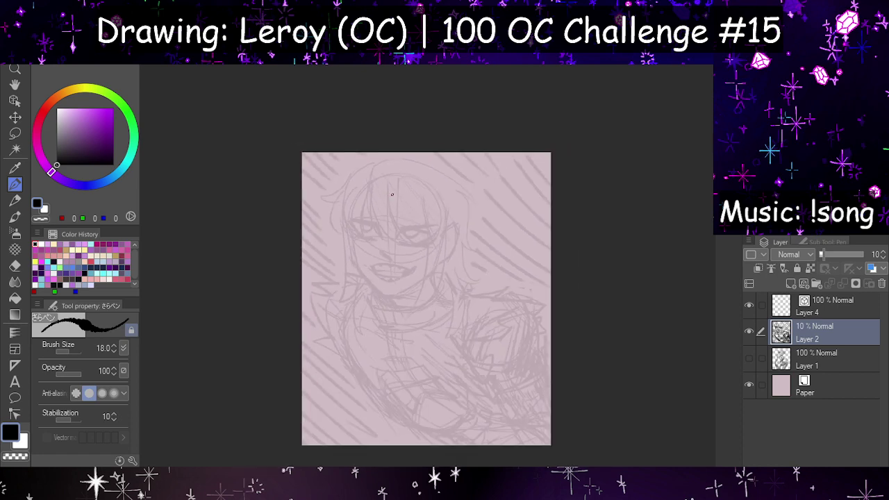
scroll(401, 203, down, 2)
scroll(401, 204, up, 2)
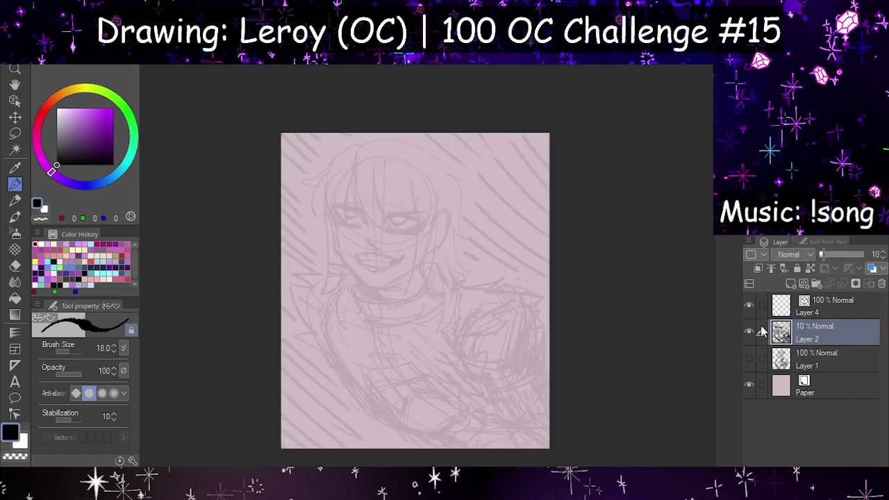
click(837, 255)
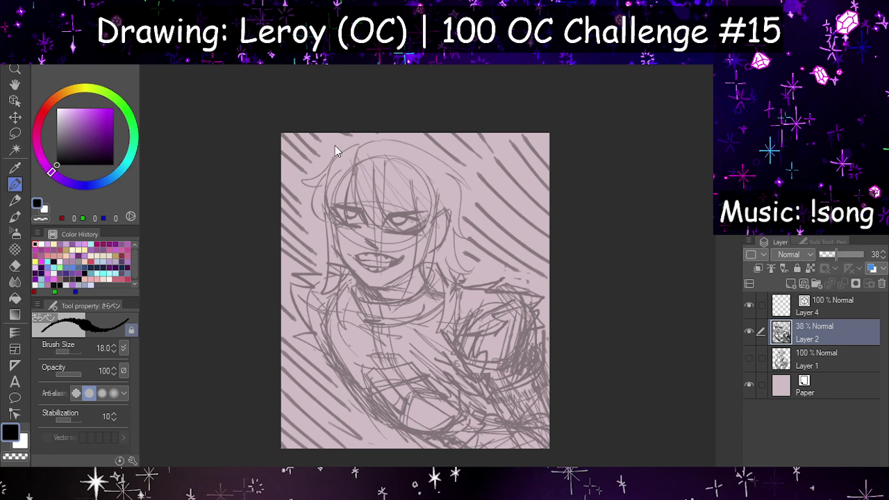
Step: Transform the Layer 2 sketch: rotate it slightly counterclockwise, nudge it into place and scale it to 101%
key(ctrl+t)
drag(208, 199, 207, 202)
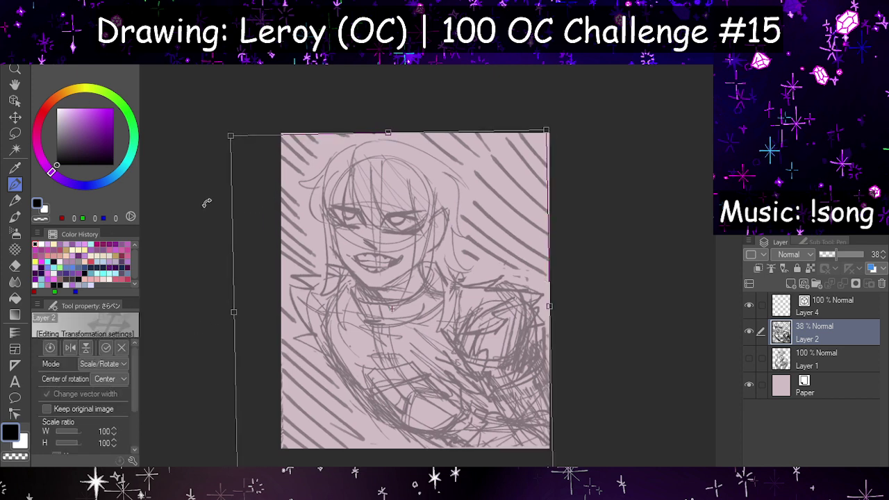
drag(347, 258, 352, 261)
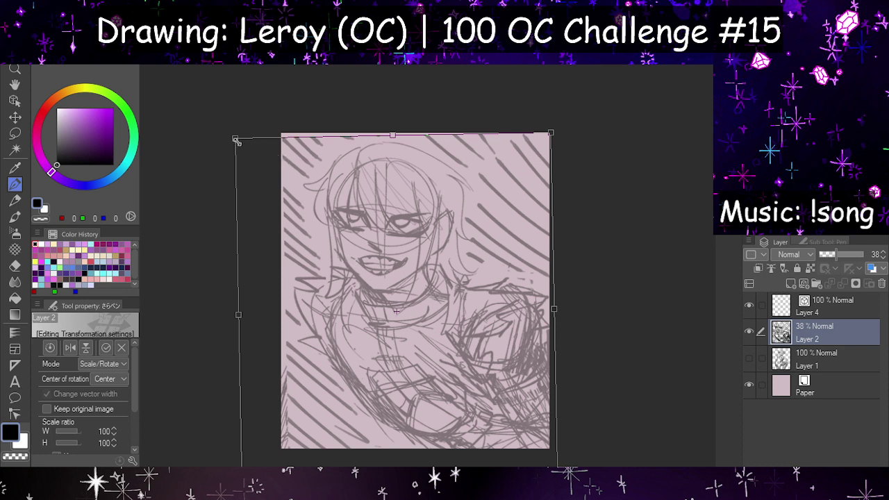
drag(234, 138, 231, 134)
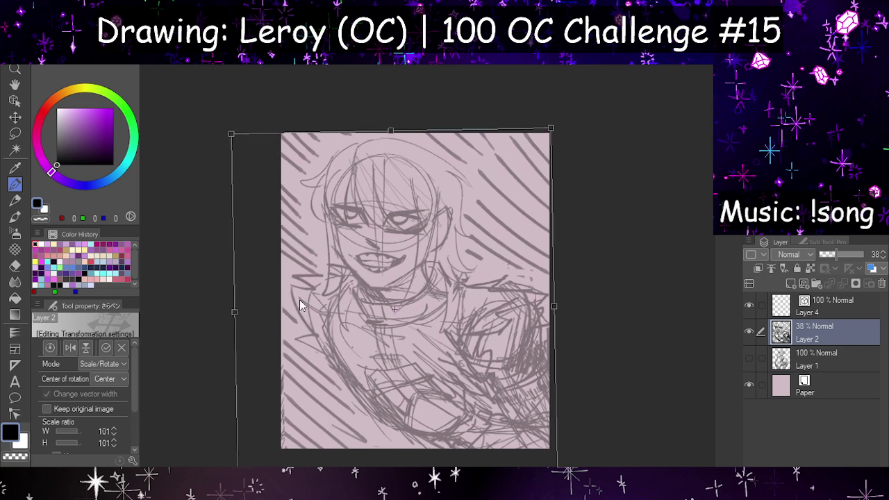
key(Return)
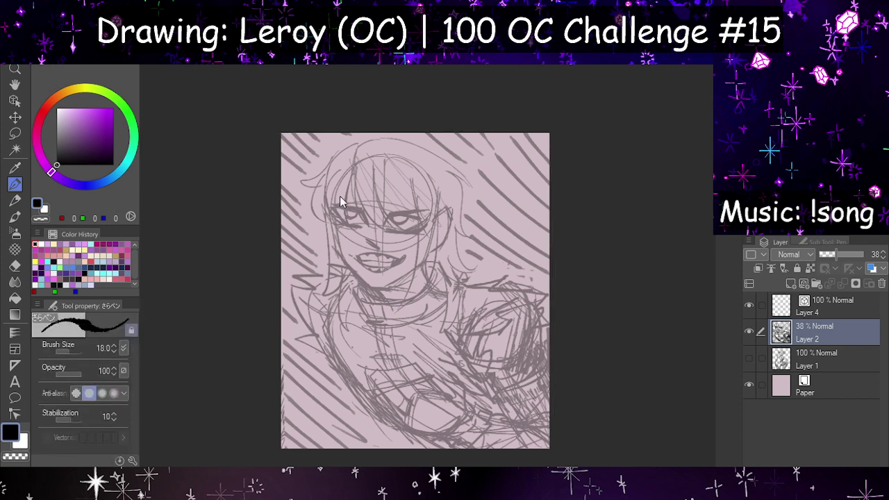
Step: Transform the Layer 2 sketch again: reposition it, scale it to 107% and rotate it a few degrees counterclockwise
key(ctrl+t)
drag(407, 274, 426, 294)
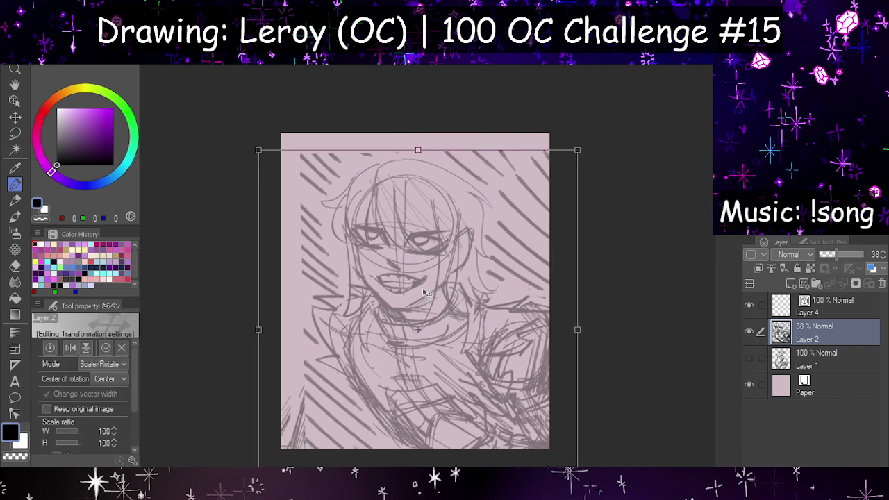
drag(255, 147, 236, 122)
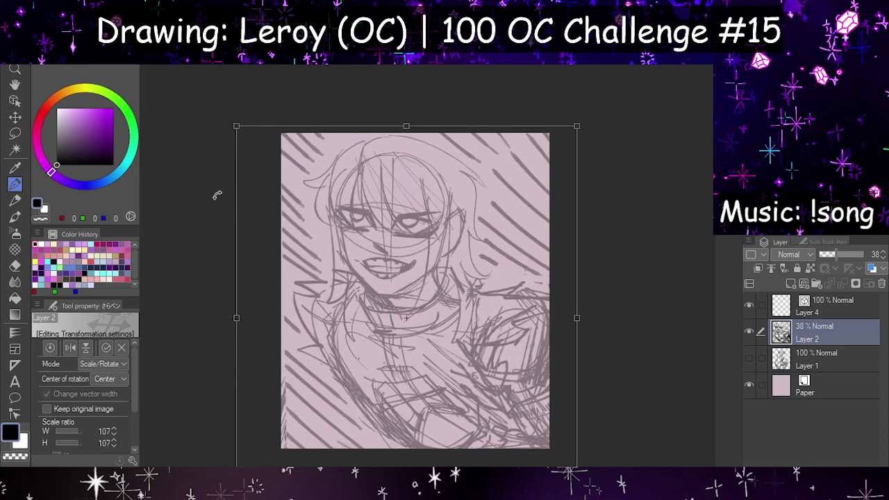
drag(216, 196, 203, 214)
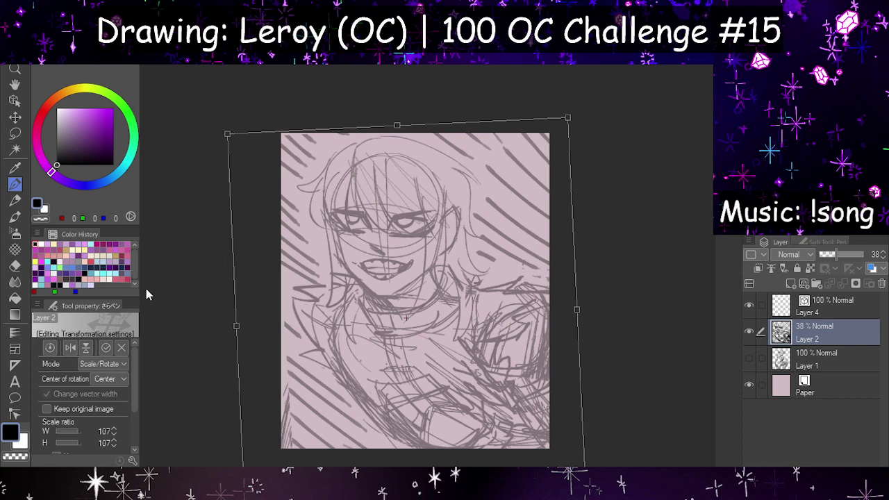
Step: Lasso the eyes on the Layer 2 sketch, rotate them slightly counterclockwise, apply the transformation and clear the selection
click(14, 132)
scroll(306, 203, up, 2)
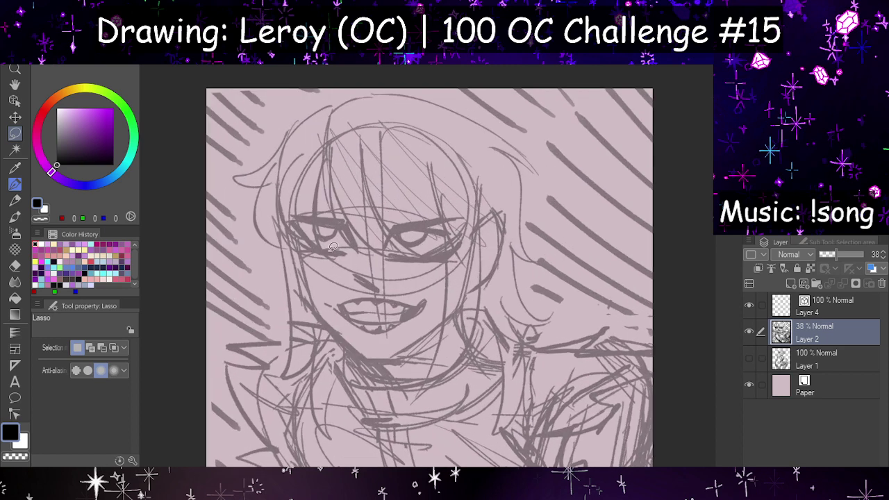
mouse_move(355, 251)
mouse_down()
mouse_move(302, 237)
mouse_move(302, 208)
mouse_move(442, 206)
mouse_move(465, 214)
mouse_move(476, 241)
mouse_move(434, 263)
mouse_move(358, 257)
mouse_up()
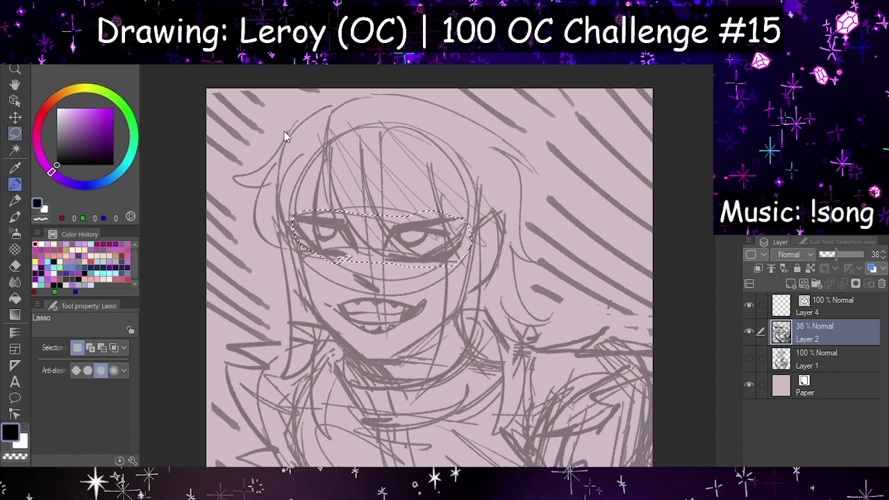
key(ctrl+t)
drag(487, 258, 487, 245)
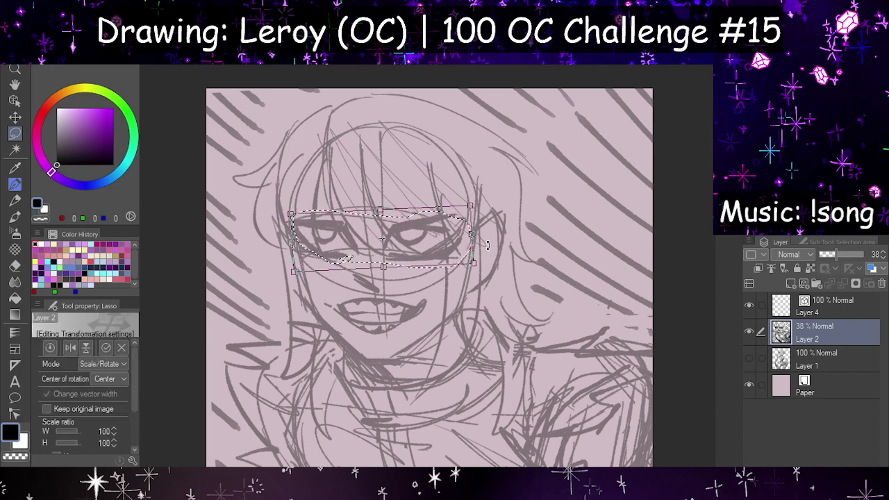
scroll(378, 225, down, 3)
scroll(410, 268, up, 1)
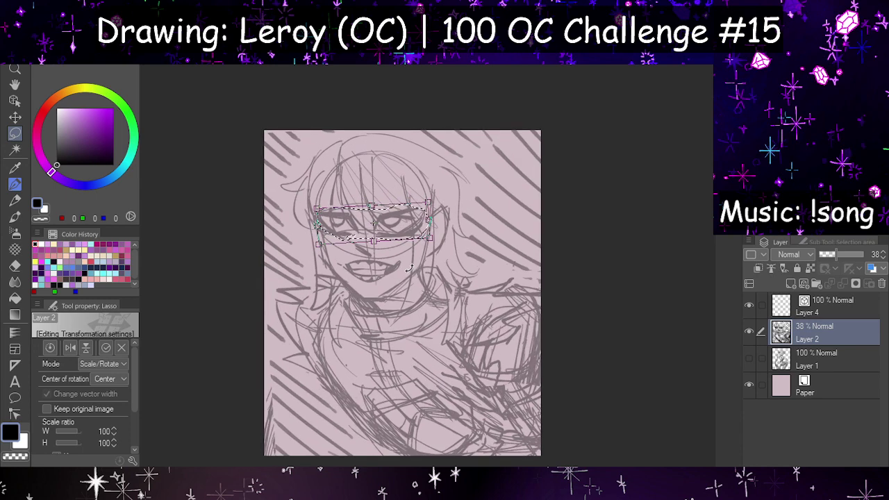
key(h)
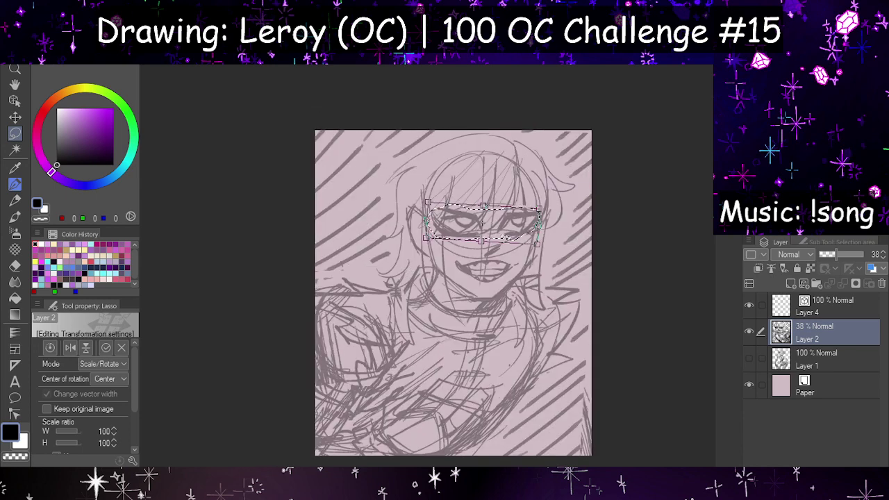
key(h)
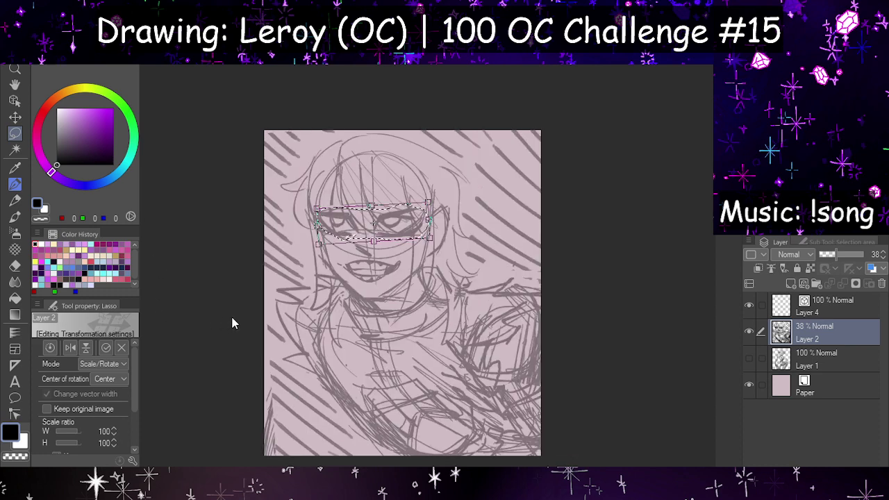
key(Return)
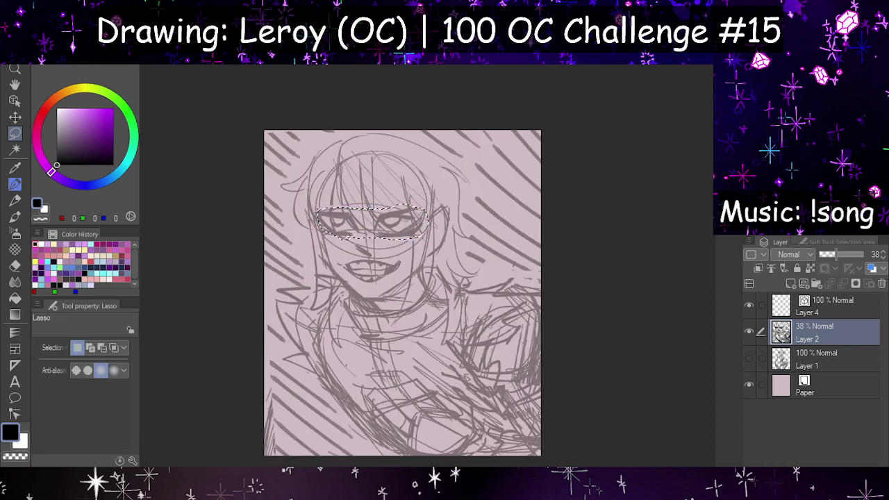
key(ctrl+d)
Step: Set the Layer 2 sketch's opacity to 26% and make vector Layer 4 active with the inking pen
scroll(324, 206, down, 2)
scroll(355, 248, up, 3)
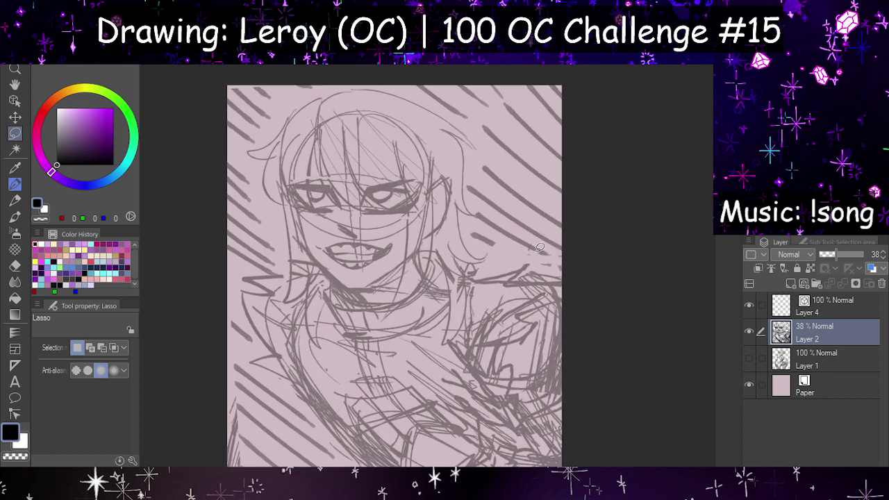
drag(832, 254, 828, 255)
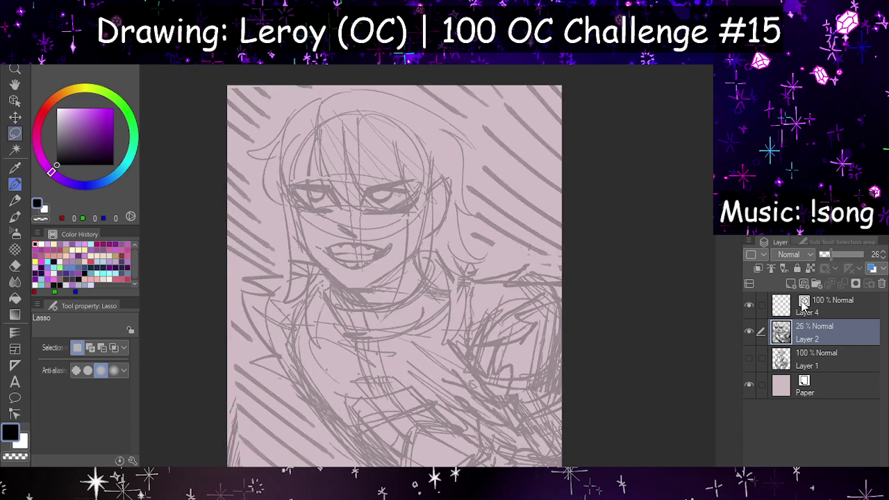
click(805, 308)
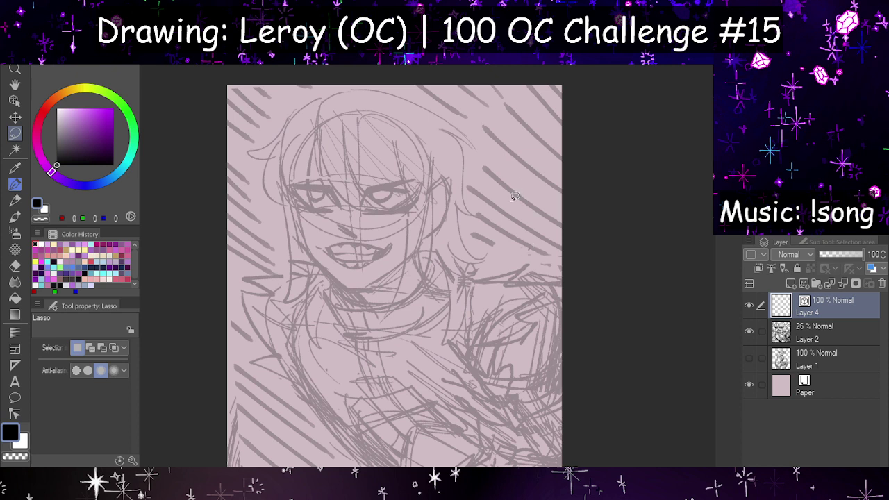
click(15, 183)
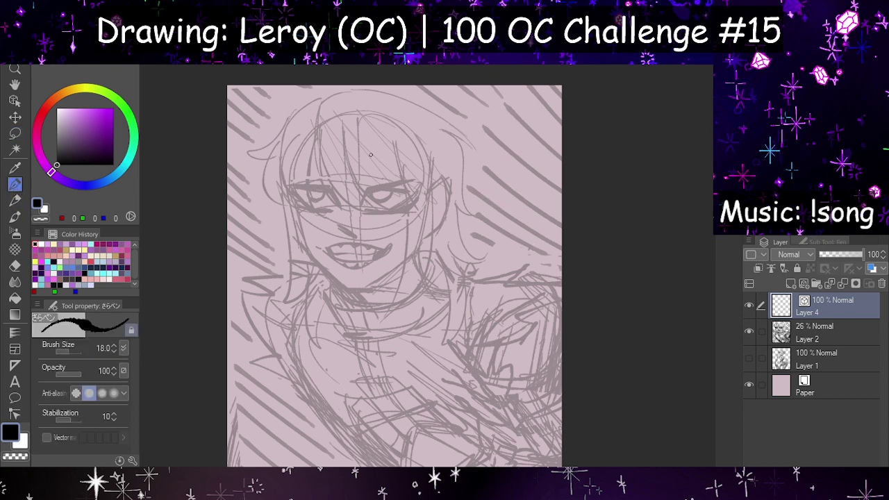
mouse_move(424, 137)
mouse_down()
mouse_move(444, 156)
mouse_move(432, 201)
mouse_up()
mouse_move(434, 195)
mouse_down()
mouse_move(476, 185)
mouse_move(483, 149)
mouse_move(510, 152)
mouse_up()
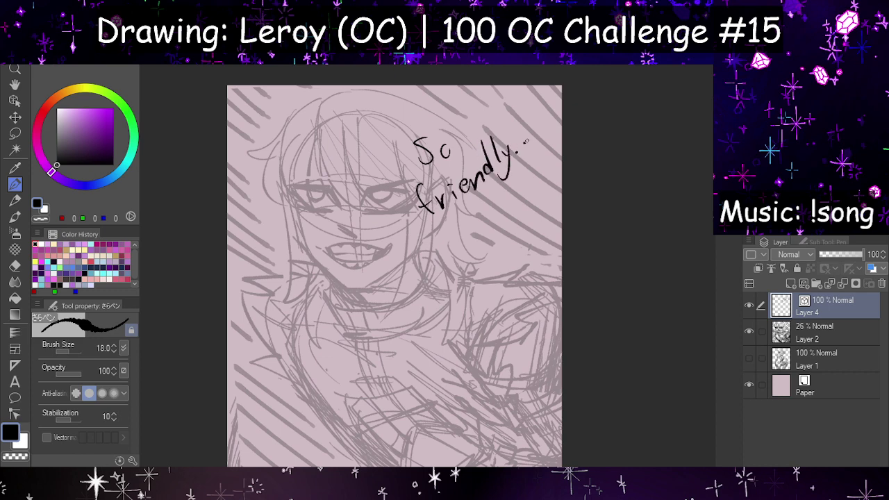
key(ctrl+z)
key(ctrl+z)
key(ctrl+z)
key(ctrl+z)
key(ctrl+z)
key(ctrl+z)
key(ctrl+z)
key(ctrl+z)
key(ctrl+z)
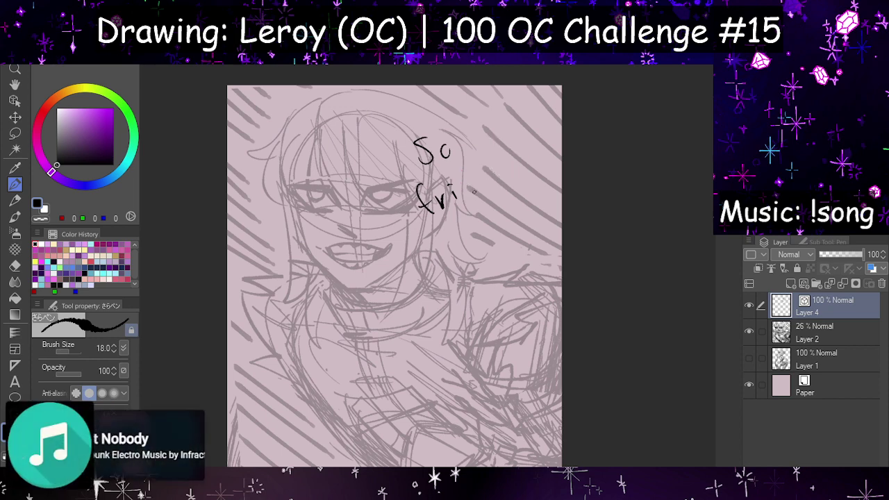
key(ctrl+z)
scroll(327, 157, up, 5)
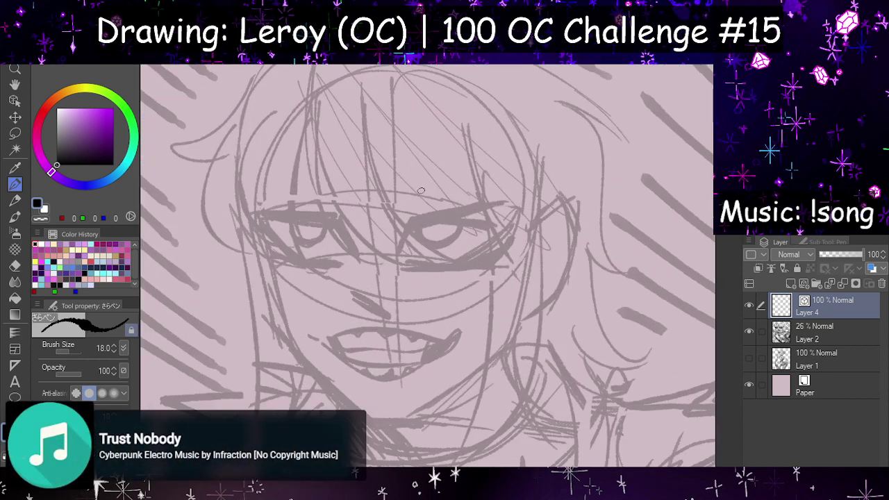
mouse_move(311, 77)
mouse_down()
mouse_move(333, 208)
mouse_move(437, 257)
mouse_up()
key(ctrl+z)
mouse_move(310, 96)
mouse_down()
mouse_move(366, 245)
mouse_move(465, 269)
mouse_up()
key(ctrl+z)
Step: Set the Layer 2 sketch's opacity to 10% and make Layer 4 active again
click(809, 337)
drag(831, 255, 825, 255)
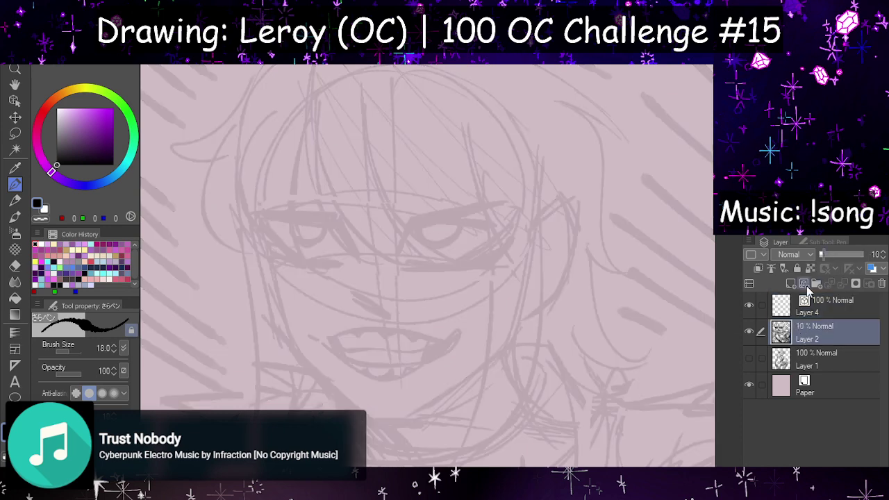
click(823, 306)
mouse_move(314, 92)
mouse_down()
mouse_move(447, 264)
mouse_move(478, 273)
mouse_up()
key(ctrl+z)
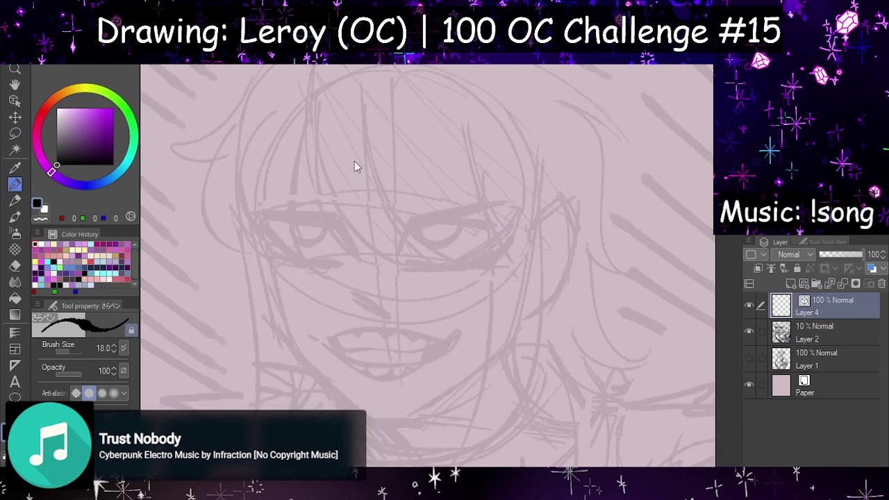
mouse_move(310, 93)
mouse_down()
mouse_move(388, 259)
mouse_move(437, 262)
mouse_up()
drag(360, 103, 447, 261)
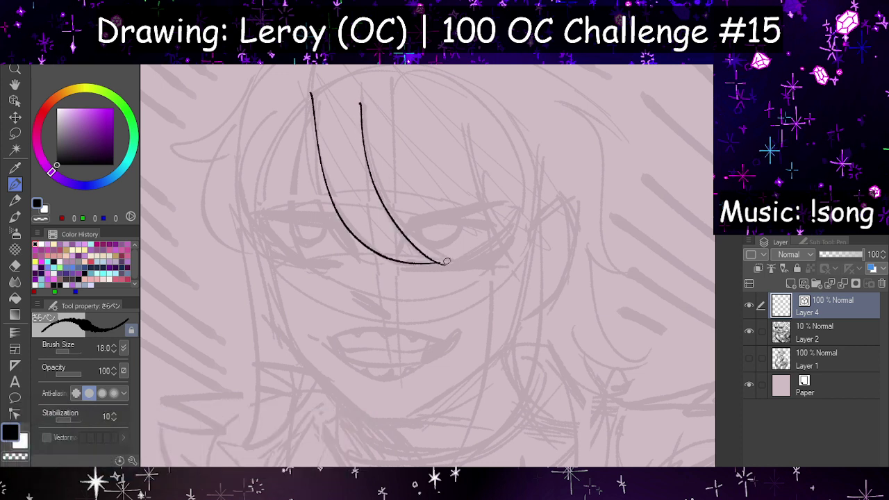
key(ctrl+z)
key(ctrl+z)
Step: Ink the first bangs strands on Layer 4 as long curves sweeping from the hairline down to just below eye level
drag(310, 70, 371, 252)
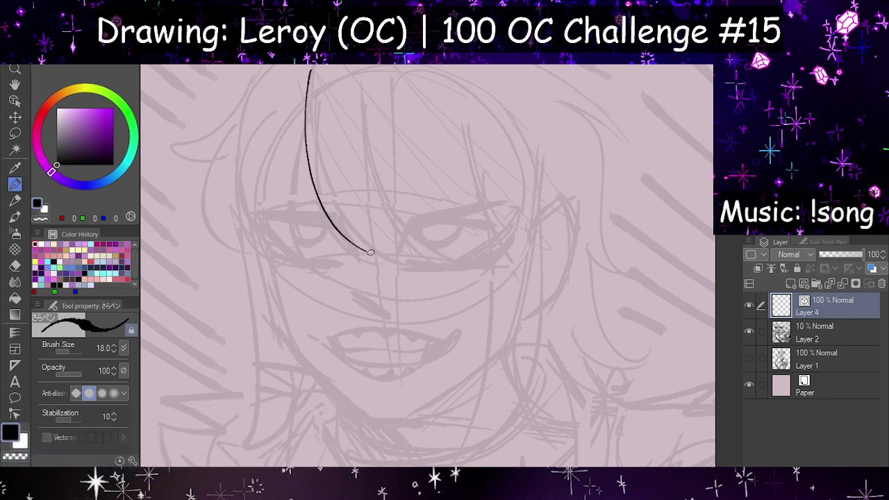
drag(318, 103, 380, 262)
drag(317, 104, 430, 271)
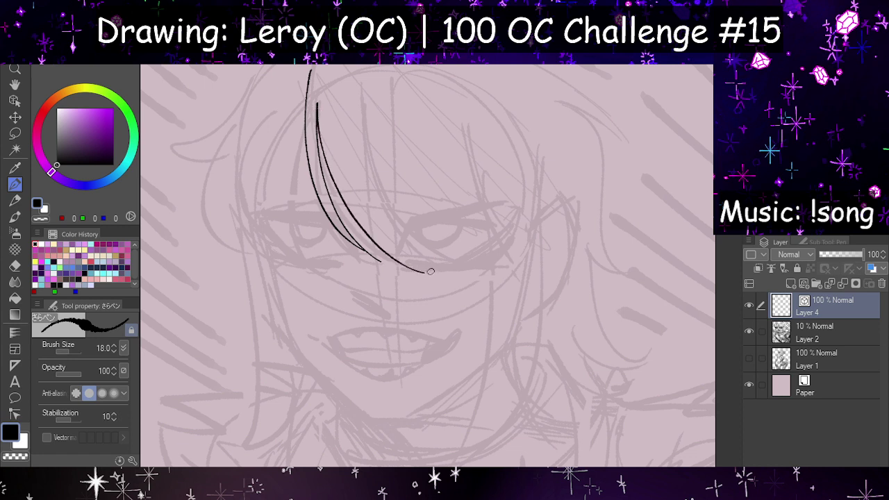
key(ctrl+z)
drag(320, 102, 413, 263)
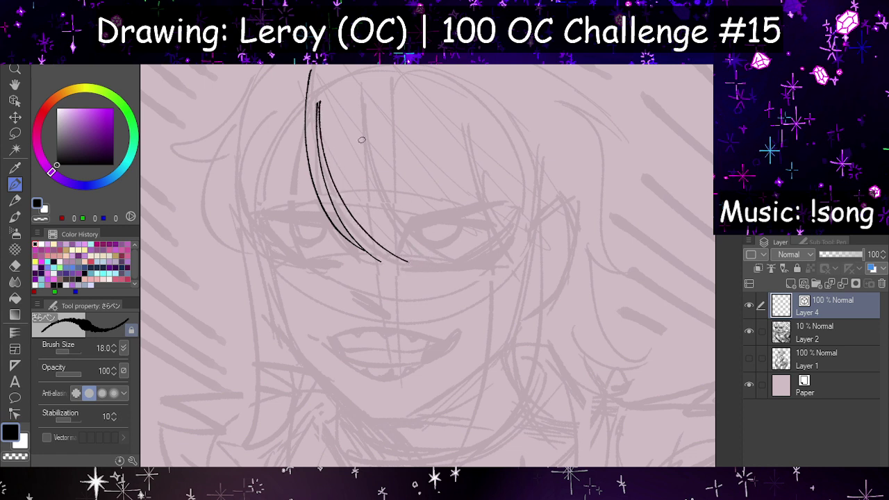
mouse_move(363, 99)
mouse_down()
mouse_move(398, 220)
mouse_move(451, 263)
mouse_up()
drag(363, 96, 475, 263)
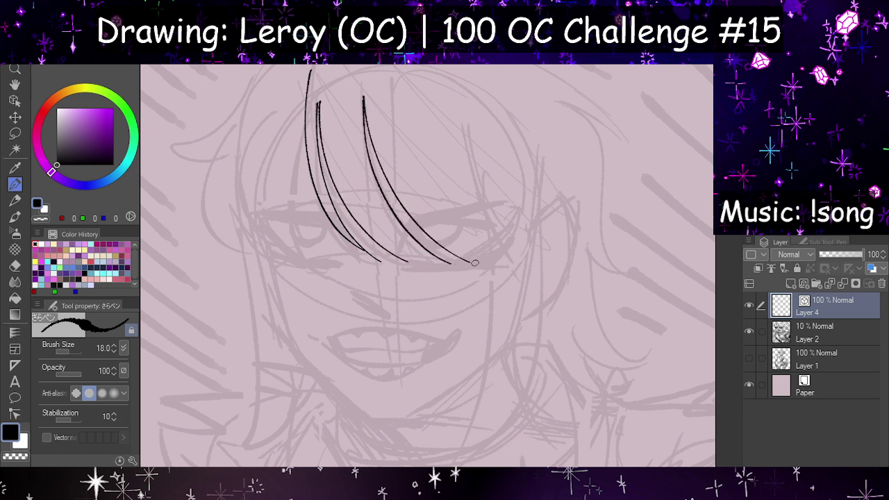
mouse_move(467, 123)
mouse_down()
mouse_move(481, 188)
mouse_move(527, 262)
mouse_up()
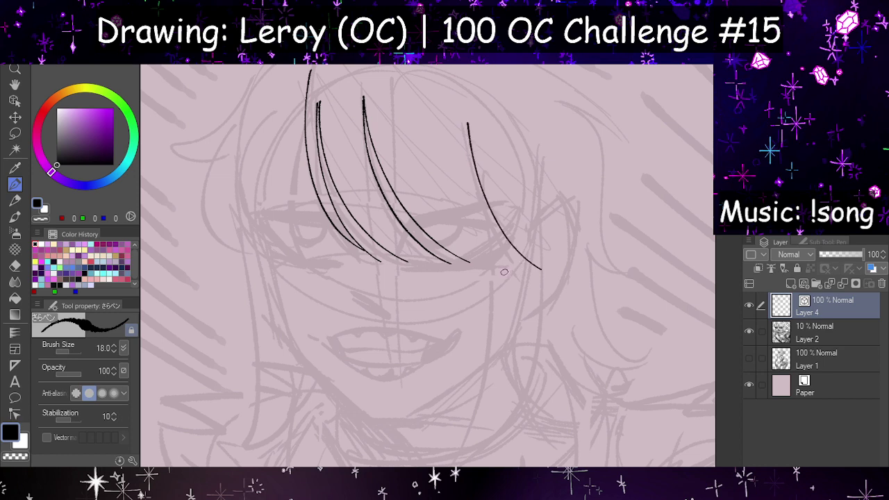
drag(485, 154, 474, 406)
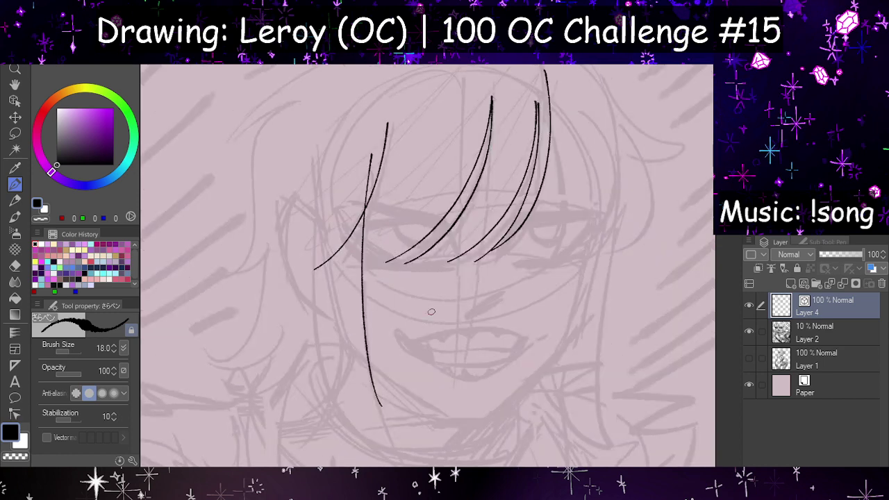
key(ctrl+z)
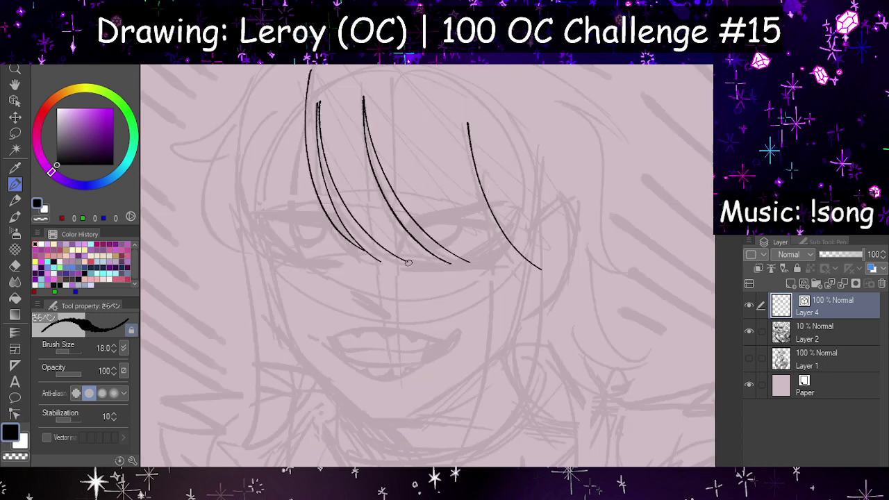
drag(401, 261, 547, 275)
key(ctrl+z)
drag(403, 261, 554, 266)
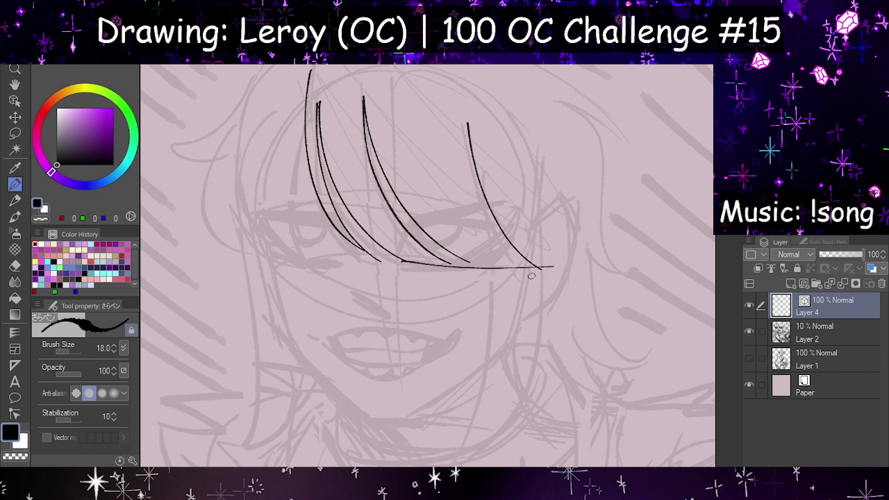
key(ctrl+z)
drag(396, 258, 572, 271)
key(ctrl+z)
key(ctrl+z)
key(ctrl+z)
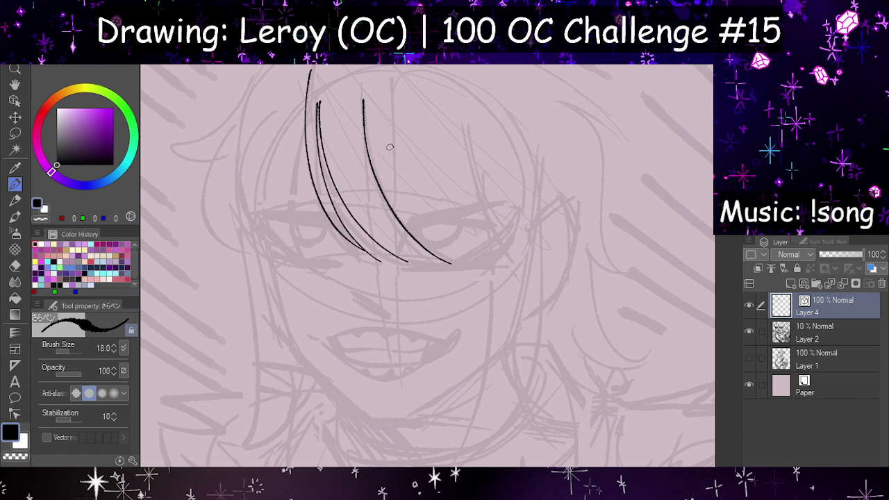
Step: Ink the central bangs strand's second edge, sweeping outward beneath the eye, and a short line joining it to the neighbouring strand
drag(364, 101, 485, 269)
key(ctrl+z)
drag(364, 100, 486, 271)
key(ctrl+z)
mouse_move(364, 99)
mouse_down()
mouse_move(367, 119)
mouse_move(479, 274)
mouse_move(527, 275)
mouse_up()
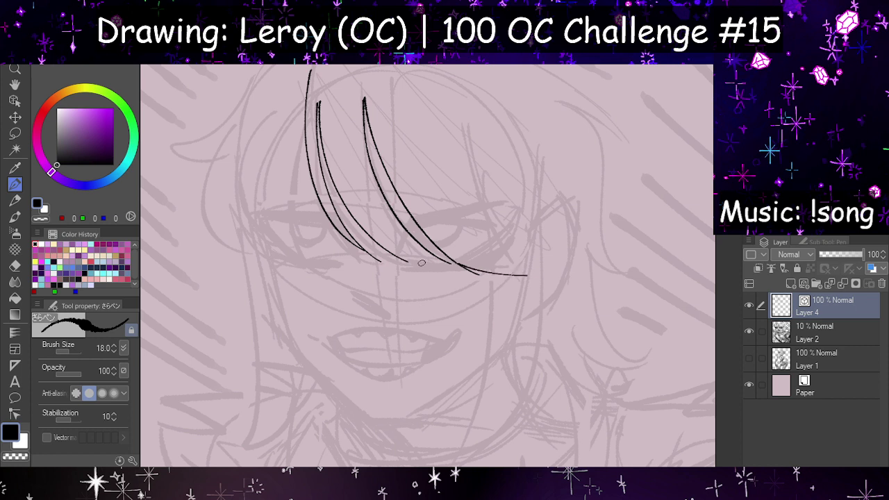
drag(408, 262, 463, 267)
key(ctrl+z)
drag(402, 261, 455, 266)
key(ctrl+z)
Step: Turn on vector erasing for the Hard eraser and try trimming the overshooting end of the central bangs strand
click(14, 266)
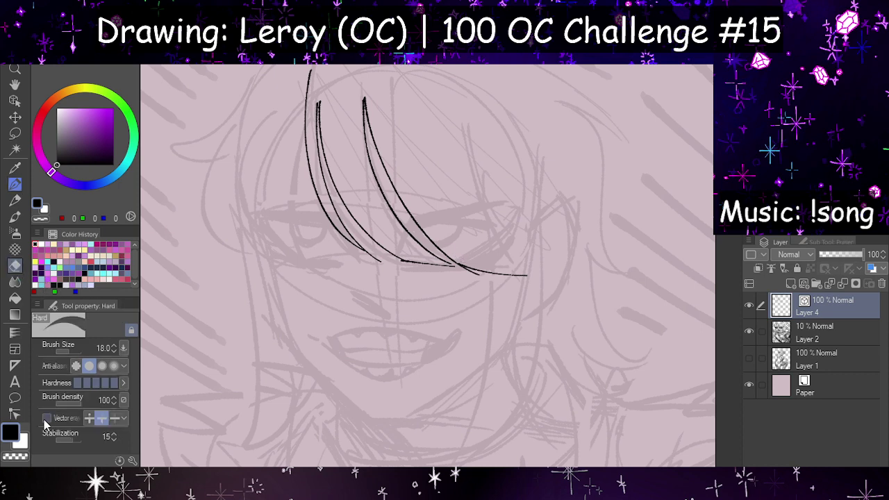
click(475, 274)
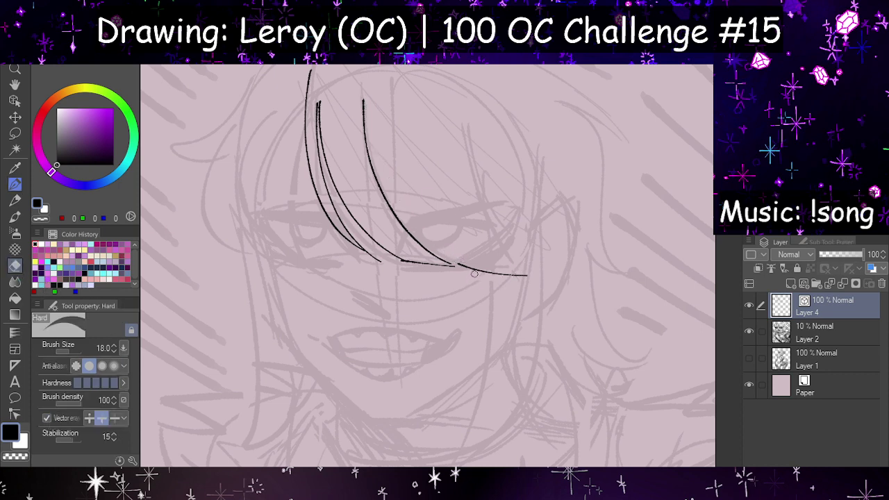
key(ctrl+z)
scroll(469, 282, down, 5)
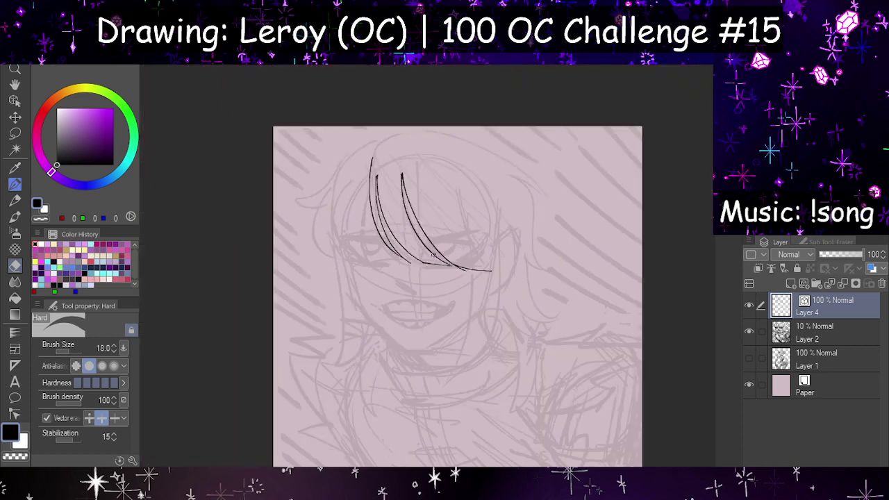
scroll(457, 305, up, 5)
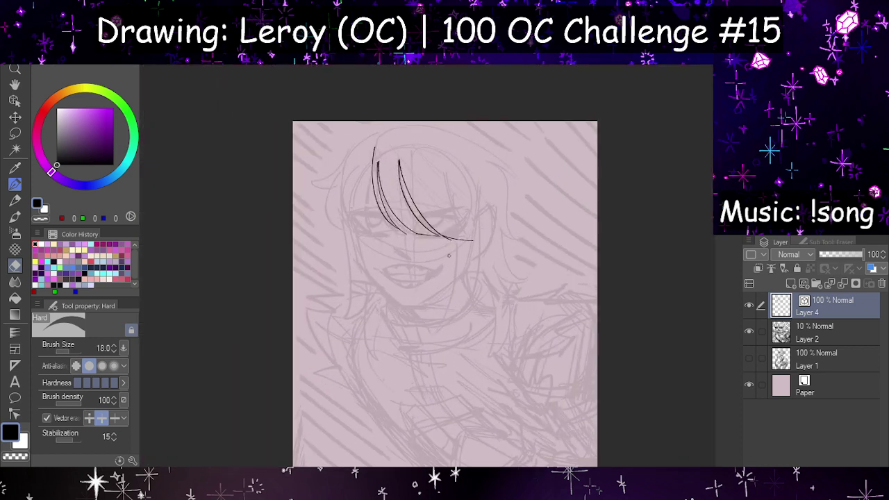
Step: With the inking pen, draw the long pointed side lock beside the ear and one edge of the lock on the face's opposite side
click(15, 185)
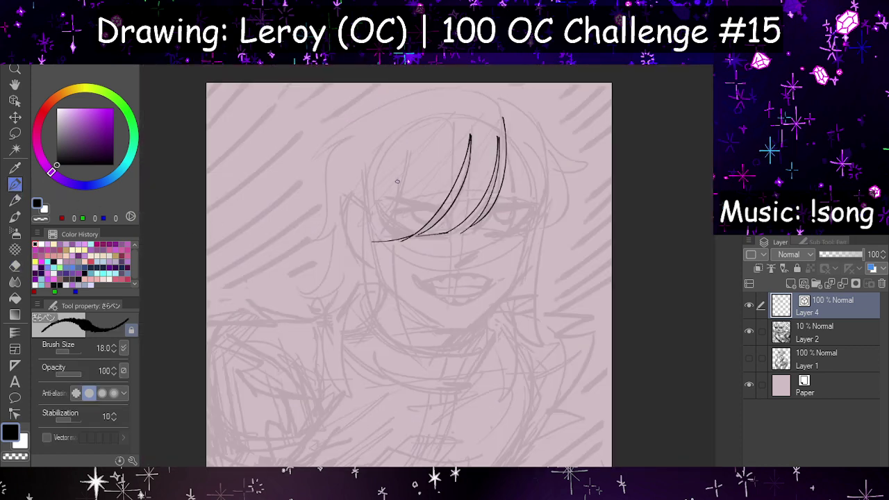
mouse_move(407, 161)
mouse_down()
mouse_move(396, 253)
mouse_move(442, 393)
mouse_up()
drag(365, 183, 442, 393)
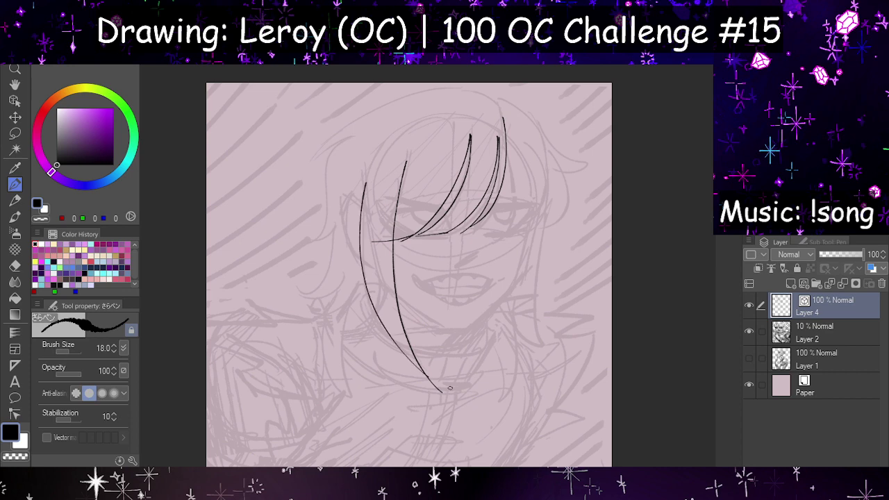
key(ctrl+z)
drag(366, 182, 441, 392)
key(h)
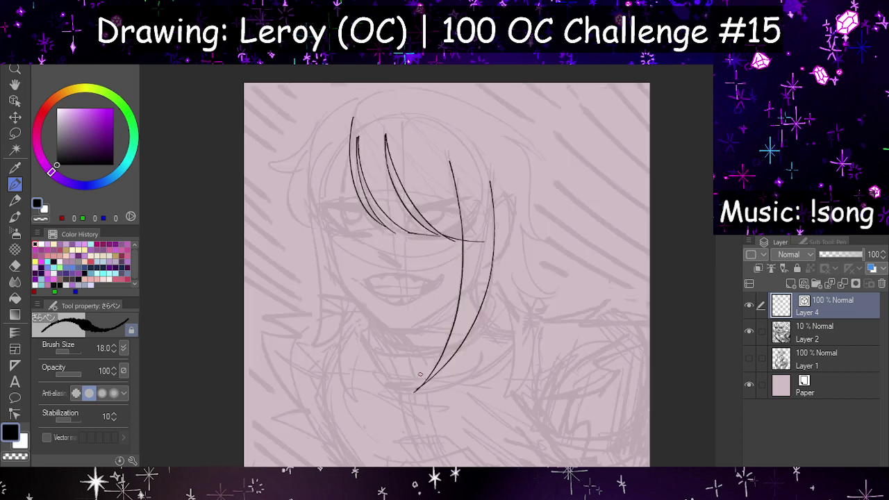
key(h)
drag(553, 186, 566, 386)
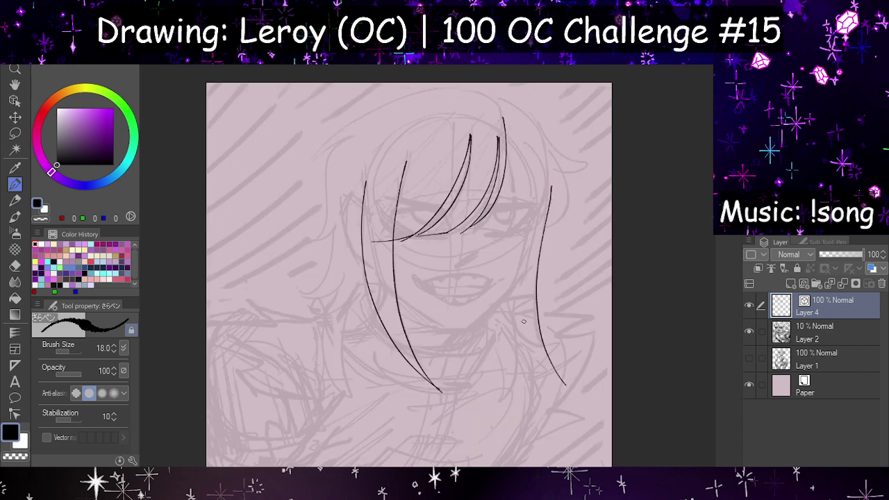
Step: Redraw the side lock on the face's side opposite the ear as two long curves converging to a point below the jaw
mouse_move(506, 294)
mouse_down()
mouse_move(524, 348)
mouse_move(571, 393)
mouse_up()
key(h)
key(h)
key(ctrl+z)
key(ctrl+z)
drag(549, 197, 540, 369)
drag(508, 295, 555, 383)
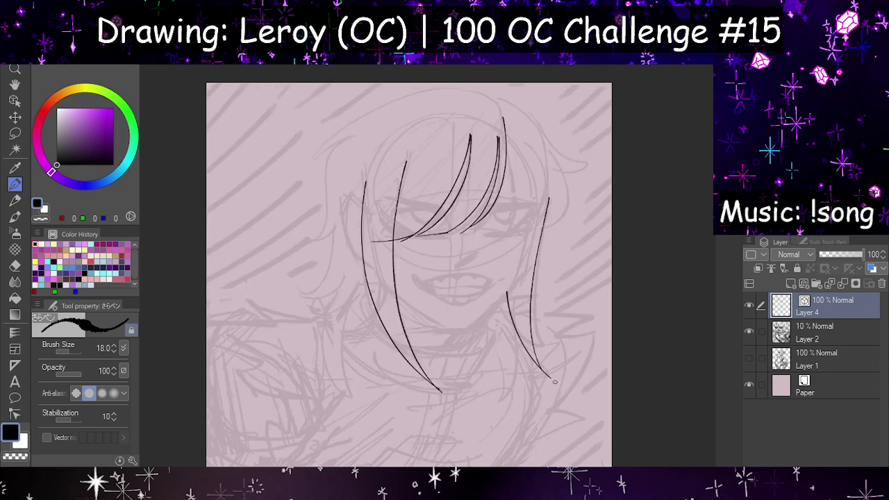
Step: Ink the inner edge of the outermost bangs strand opposite the ear, curving from the parting down across the eye
key(h)
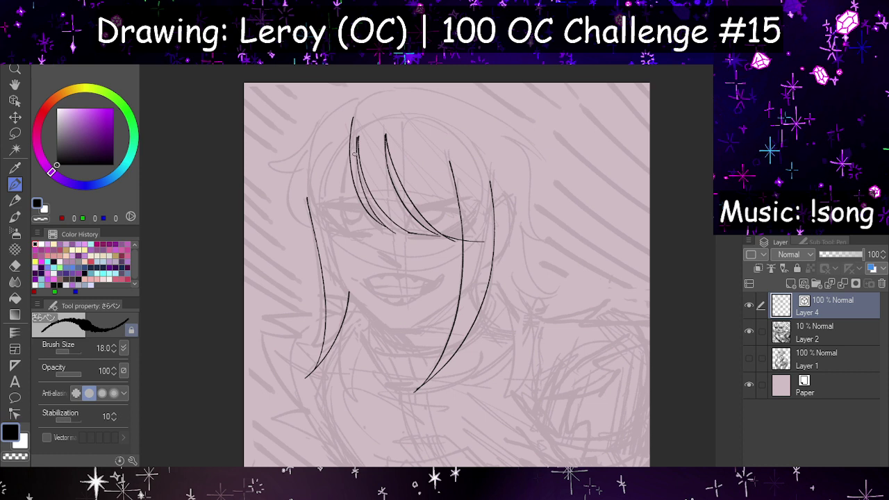
drag(351, 118, 354, 243)
key(ctrl+z)
drag(353, 116, 356, 235)
key(ctrl+z)
drag(353, 116, 349, 235)
key(ctrl+z)
mouse_move(353, 116)
mouse_down()
mouse_move(341, 164)
mouse_move(353, 238)
mouse_up()
mouse_move(318, 151)
mouse_down()
mouse_move(341, 240)
mouse_move(372, 254)
mouse_up()
key(ctrl+z)
key(ctrl+z)
drag(352, 123, 357, 244)
mouse_move(319, 153)
mouse_down()
mouse_move(335, 237)
mouse_move(363, 248)
mouse_up()
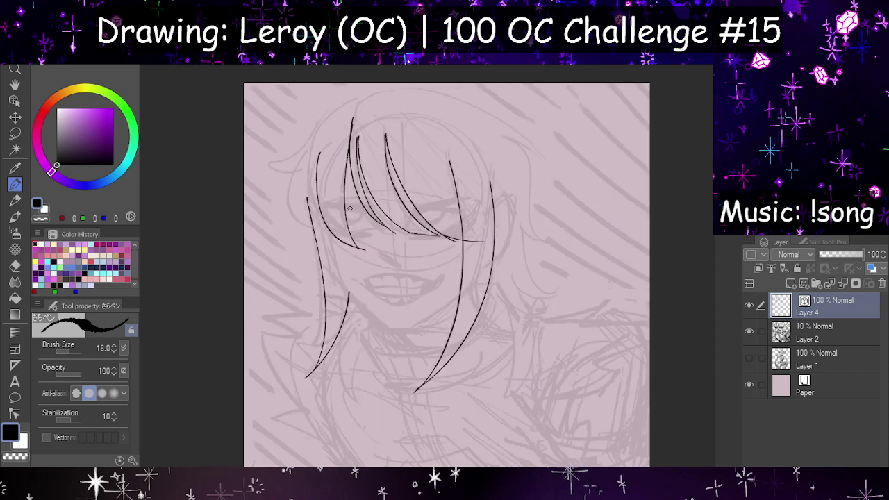
key(ctrl+z)
key(ctrl+z)
drag(352, 123, 356, 236)
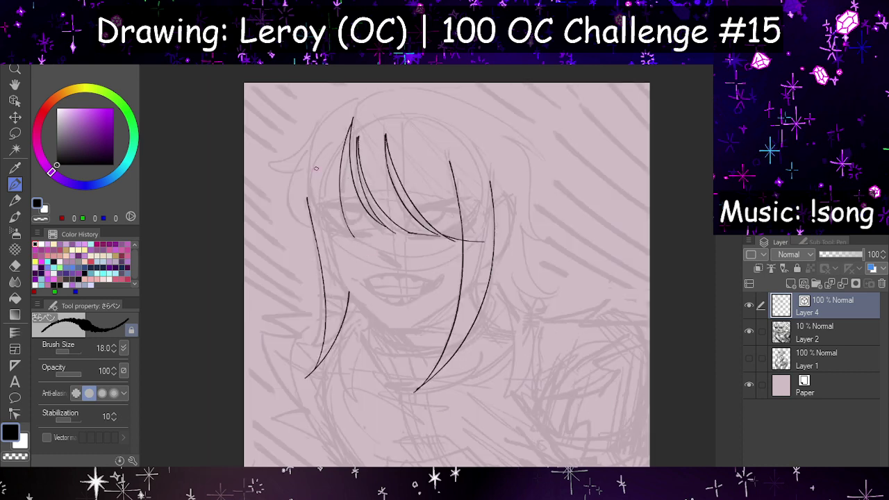
Step: Ink the outer edge of that bangs strand, sweeping from the side of the head inward to its tip beneath the eye
drag(313, 146, 355, 236)
key(ctrl+z)
drag(308, 158, 367, 244)
key(ctrl+z)
mouse_move(313, 137)
mouse_down()
mouse_move(332, 224)
mouse_move(358, 234)
mouse_up()
key(ctrl+z)
drag(312, 142, 372, 245)
key(ctrl+z)
drag(312, 140, 368, 241)
key(ctrl+z)
drag(317, 139, 361, 243)
key(ctrl+z)
drag(310, 142, 360, 244)
key(ctrl+z)
mouse_move(314, 135)
mouse_down()
mouse_move(310, 180)
mouse_move(360, 240)
mouse_up()
key(h)
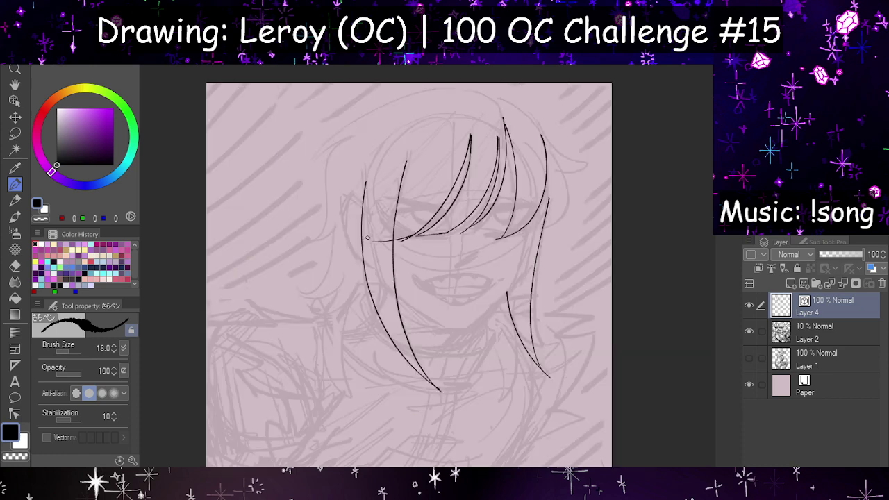
key(h)
Step: Ink the cheek line from under the outermost bangs strand down to the top of the short side lock's inner edge
scroll(370, 175, up, 2)
scroll(369, 175, up, 2)
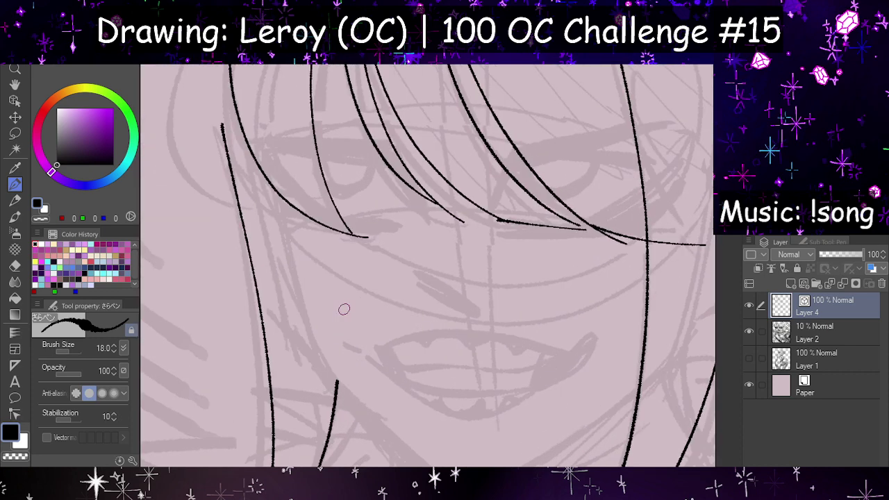
drag(278, 196, 336, 408)
key(ctrl+z)
key(ctrl+z)
drag(275, 196, 327, 388)
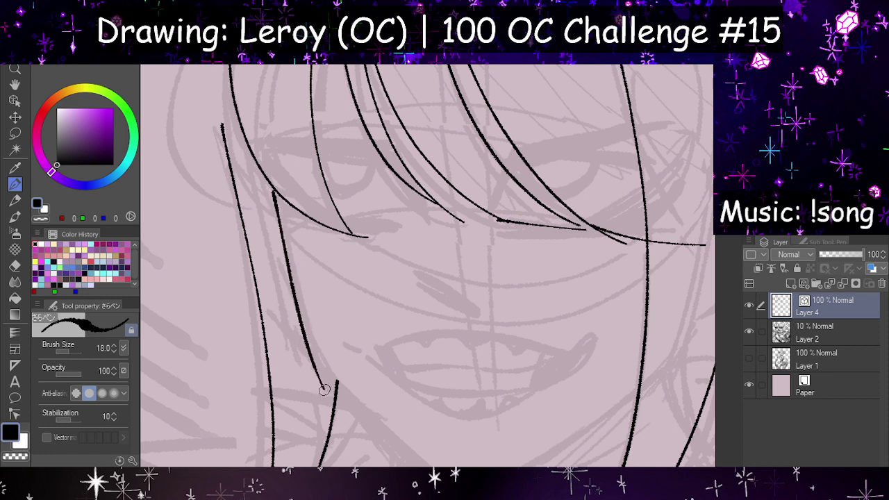
key(ctrl+z)
drag(271, 185, 330, 377)
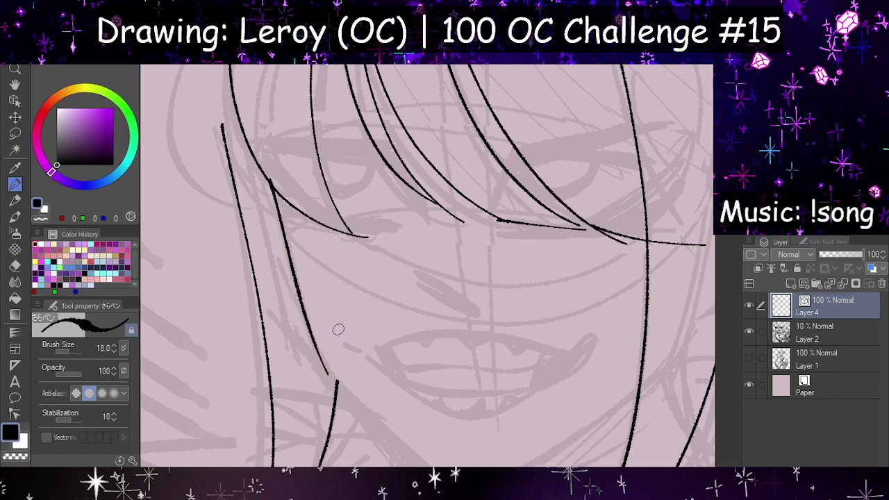
Step: Continue the cheek into a smooth jawline running down to the chin and add the short, flat chin line
scroll(487, 344, down, 2)
scroll(418, 289, up, 2)
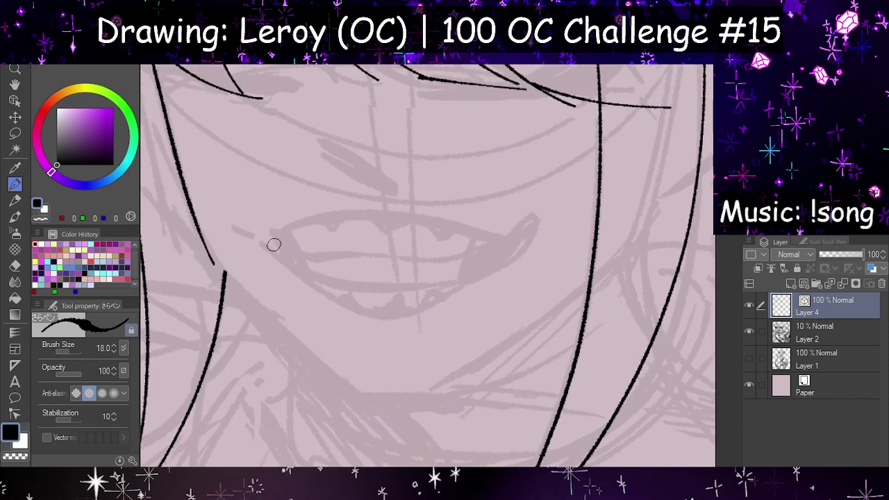
drag(201, 231, 376, 423)
key(ctrl+z)
drag(200, 228, 345, 376)
key(ctrl+z)
mouse_move(199, 218)
mouse_down()
mouse_move(383, 408)
mouse_move(439, 392)
mouse_up()
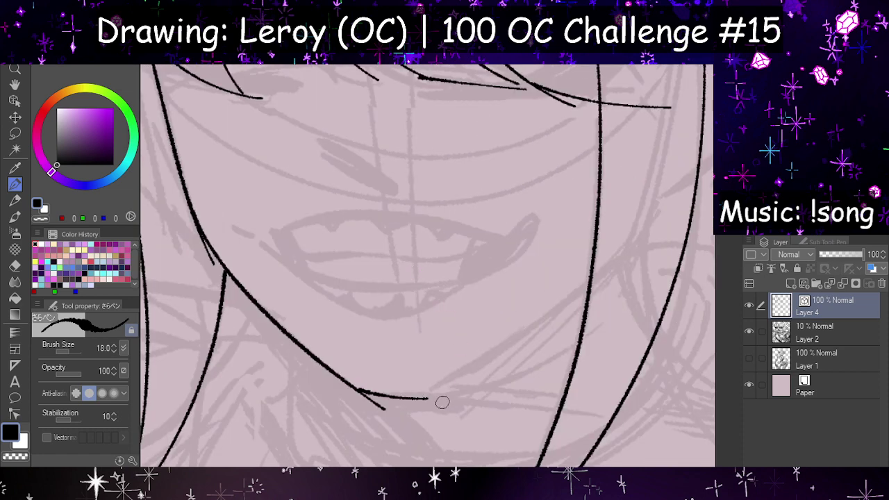
key(ctrl+z)
drag(349, 386, 440, 392)
Step: Ink the other jawline from the long side lock to the chin and erase the overshooting line ends at chin and cheek
key(h)
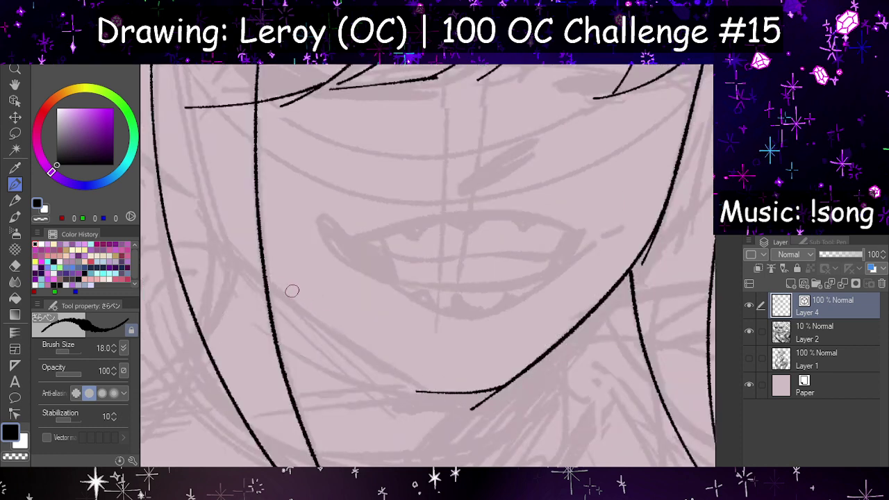
mouse_move(264, 276)
mouse_down()
mouse_move(452, 414)
mouse_move(272, 285)
mouse_move(469, 404)
mouse_up()
key(ctrl+z)
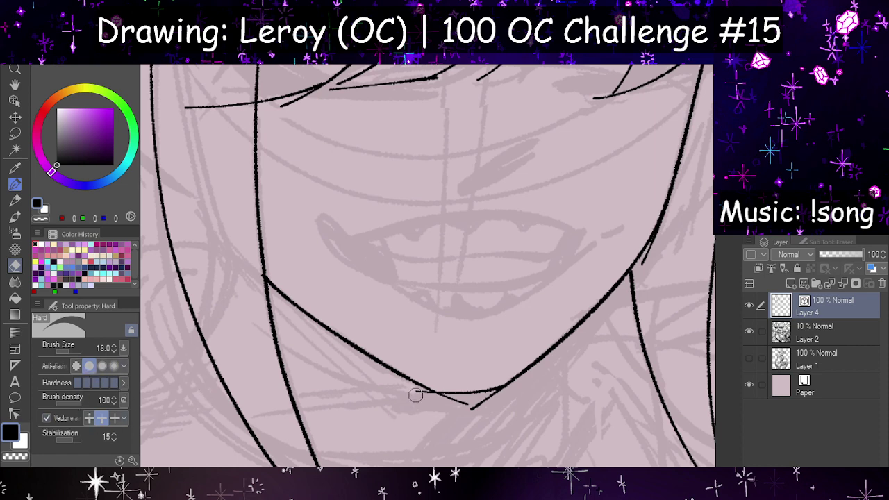
drag(454, 408, 500, 410)
key(h)
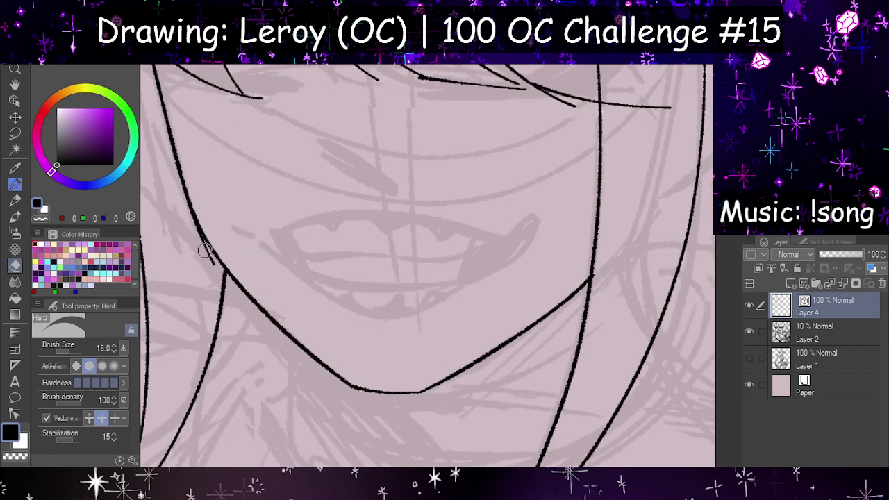
drag(206, 251, 216, 265)
Step: Trim the overshooting bangs ends near the long side lock and, with vector erasing off, clean the join beside the central strand
scroll(246, 313, up, 5)
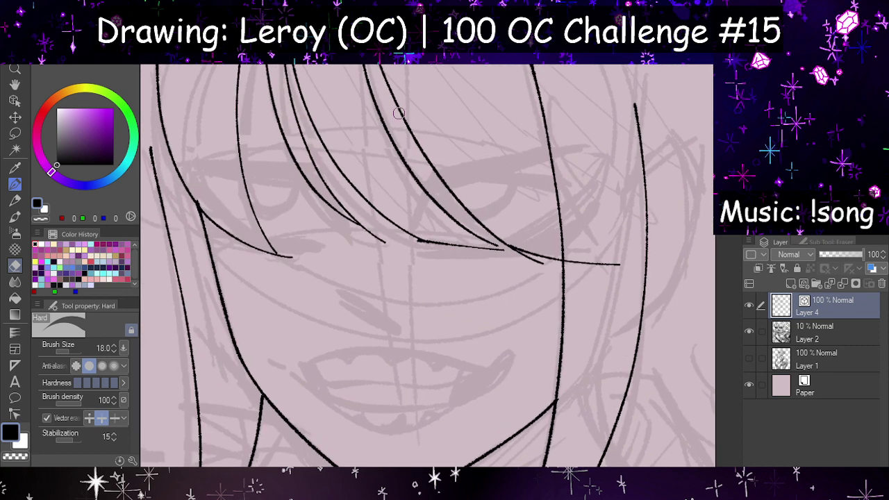
click(579, 262)
drag(510, 251, 524, 259)
scroll(523, 259, up, 5)
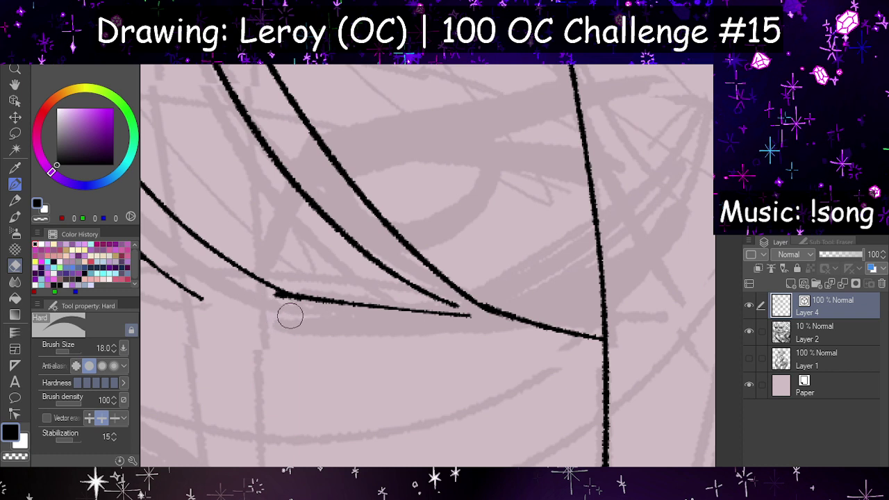
drag(260, 294, 302, 315)
Step: With the inking pen, close the gap at the central bangs strand's tip so its edges meet in a point
click(15, 185)
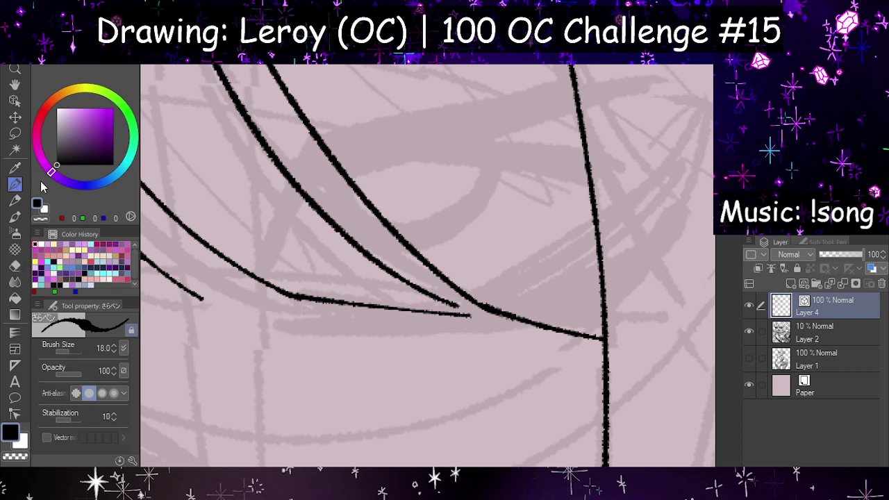
mouse_move(453, 305)
mouse_down()
mouse_move(491, 319)
mouse_move(480, 315)
mouse_up()
key(ctrl+z)
key(ctrl+z)
scroll(508, 313, down, 5)
scroll(398, 281, up, 2)
scroll(458, 287, up, 3)
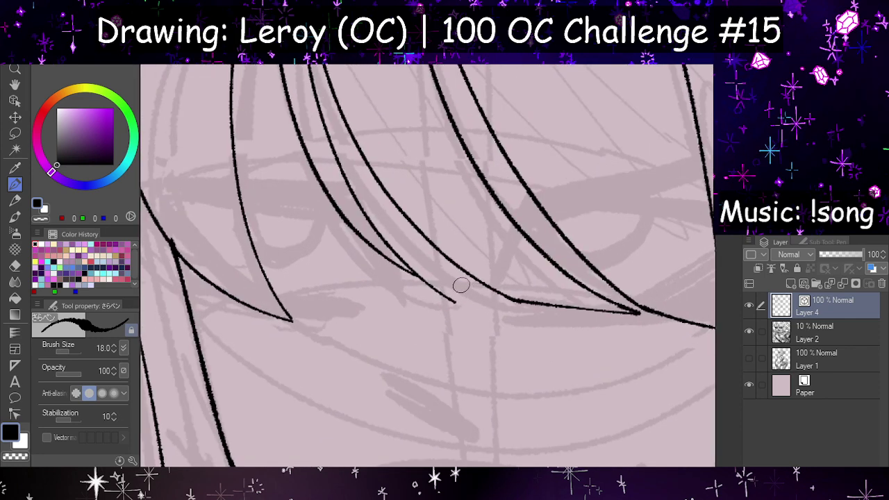
Step: Ink a new lower edge for the narrow bangs strand beside the nose bridge, curving down to its pointed tip
mouse_move(320, 201)
mouse_down()
mouse_move(407, 292)
mouse_move(479, 316)
mouse_up()
key(ctrl+z)
mouse_move(303, 193)
mouse_down()
mouse_move(434, 295)
mouse_move(474, 309)
mouse_up()
key(ctrl+z)
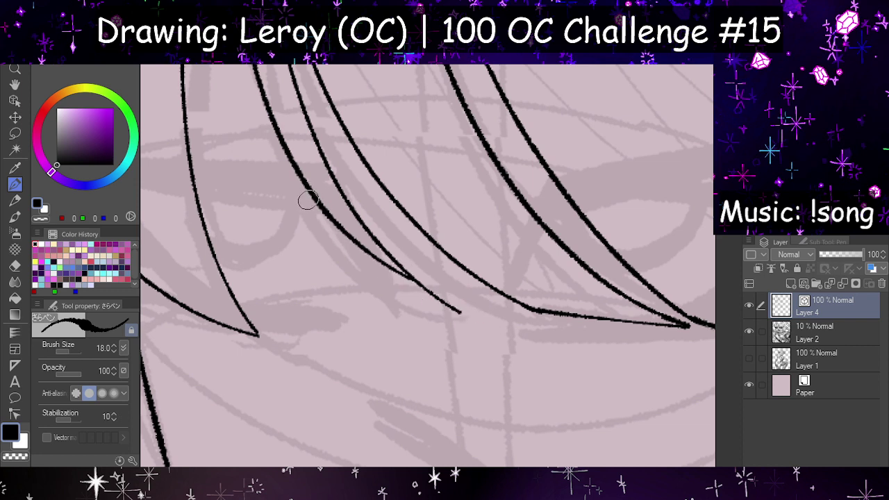
drag(308, 198, 473, 316)
Step: Erase the old doubled edge and overshooting tip of the narrow bangs strand, and return to the inking pen
click(15, 264)
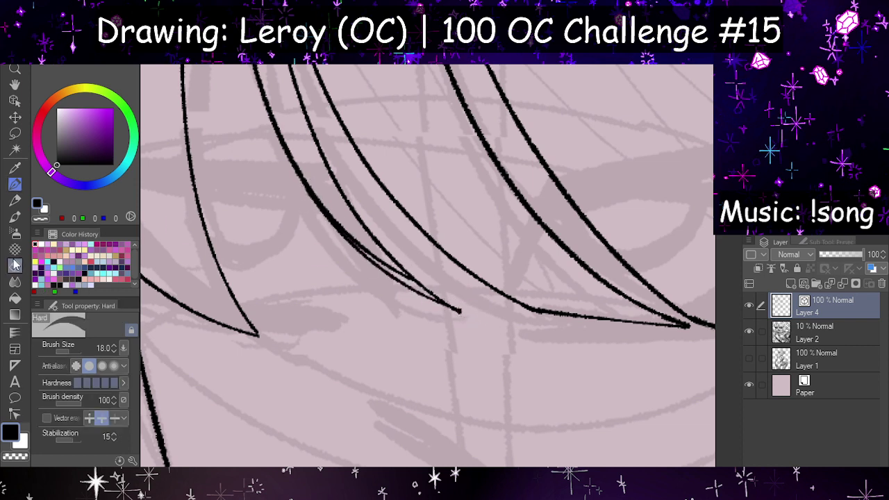
drag(314, 189, 410, 275)
key(ctrl+z)
drag(320, 194, 410, 276)
drag(331, 209, 430, 298)
drag(363, 239, 425, 292)
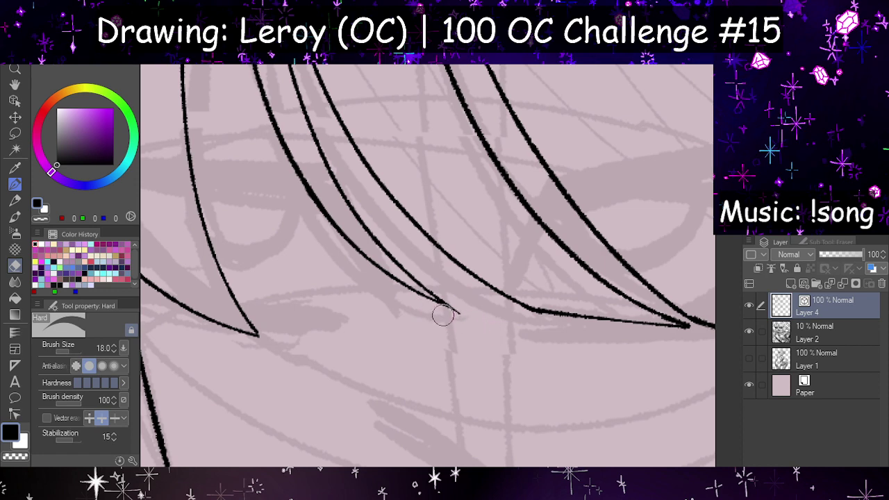
drag(443, 316, 492, 327)
scroll(464, 315, down, 6)
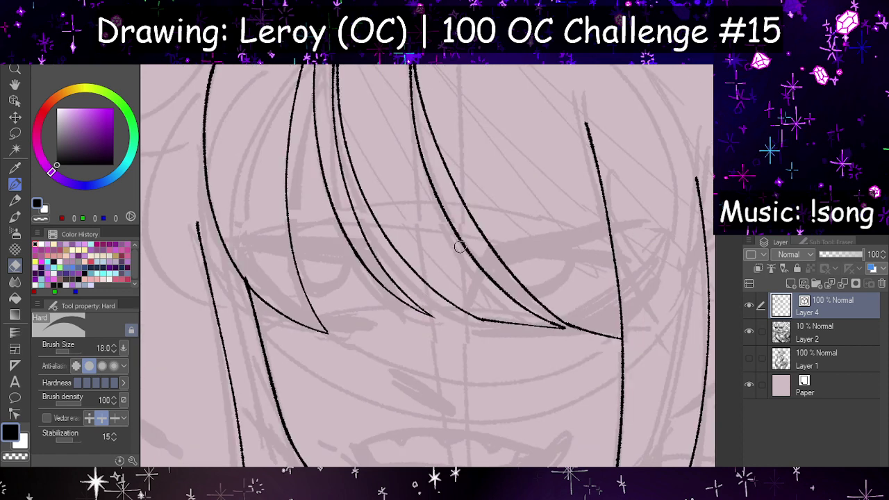
scroll(471, 164, up, 2)
scroll(420, 365, up, 4)
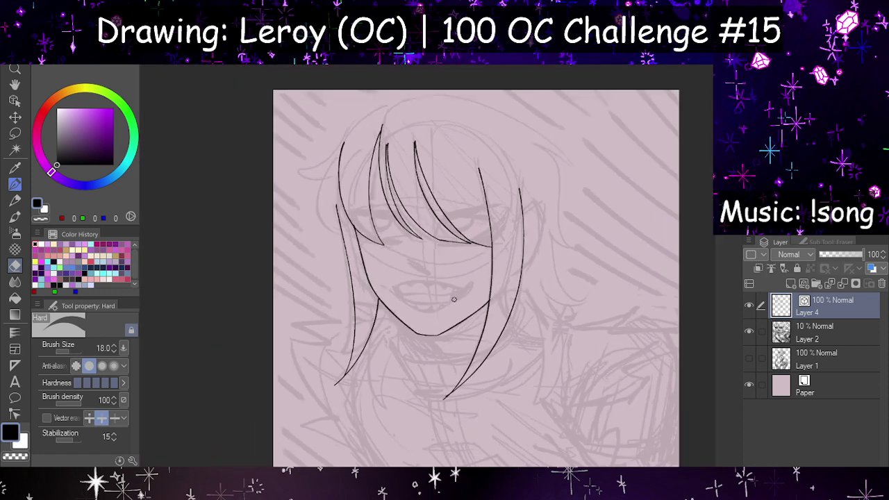
click(15, 185)
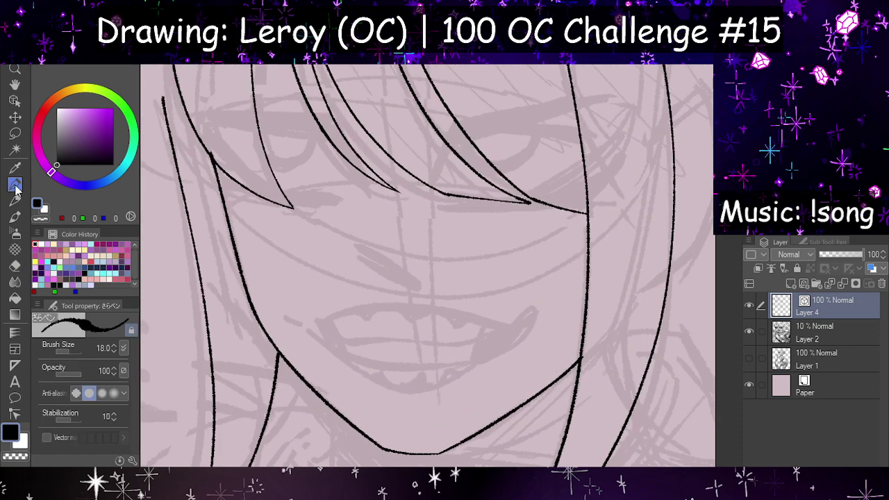
key(ctrl+z)
drag(286, 313, 516, 323)
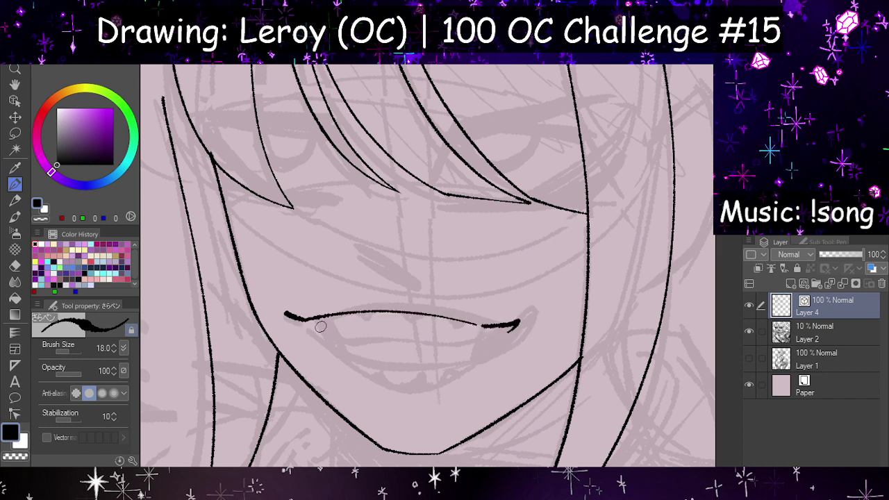
drag(303, 318, 390, 383)
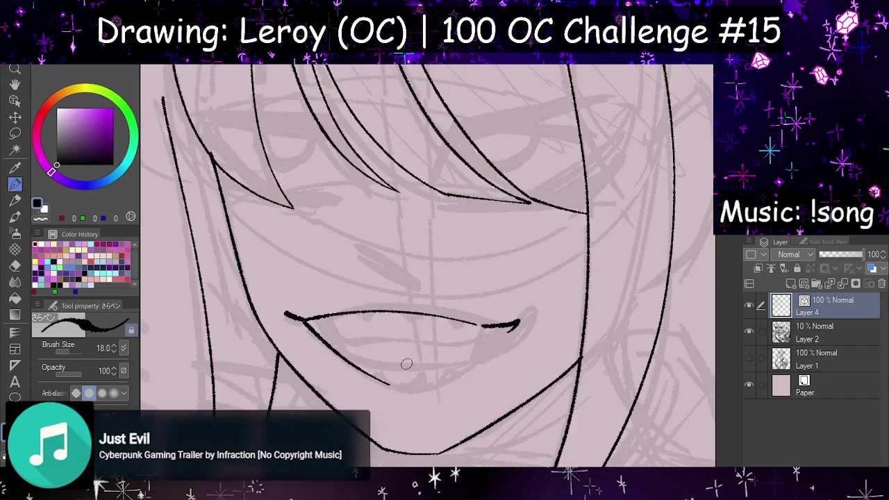
key(ctrl+z)
drag(298, 320, 417, 395)
key(ctrl+z)
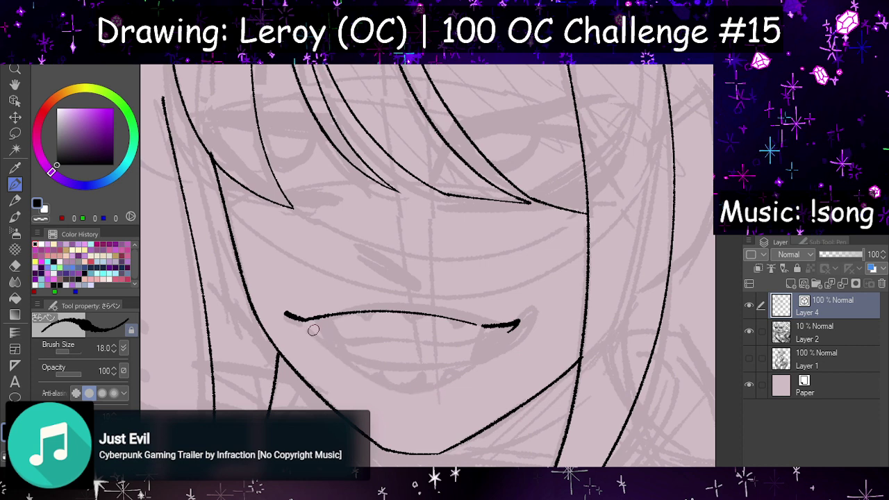
mouse_move(305, 323)
mouse_down()
mouse_move(338, 353)
mouse_move(399, 393)
mouse_up()
key(h)
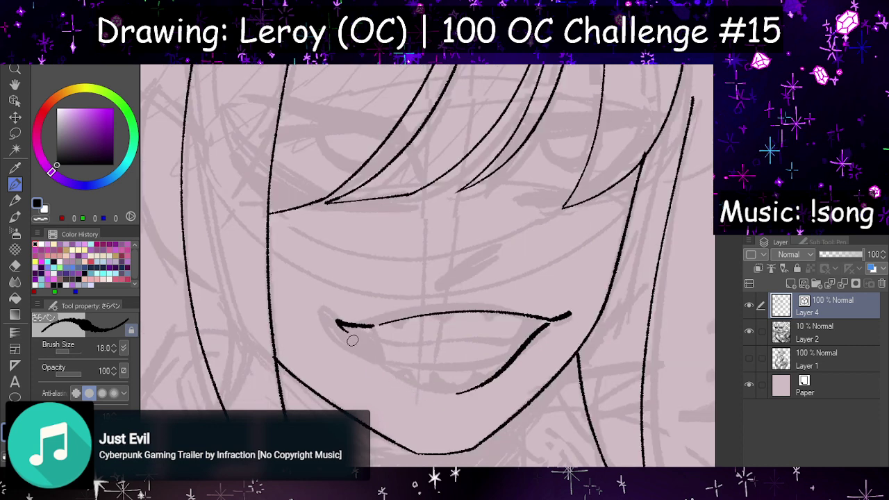
drag(341, 329, 439, 390)
key(ctrl+z)
drag(338, 324, 467, 391)
key(h)
key(h)
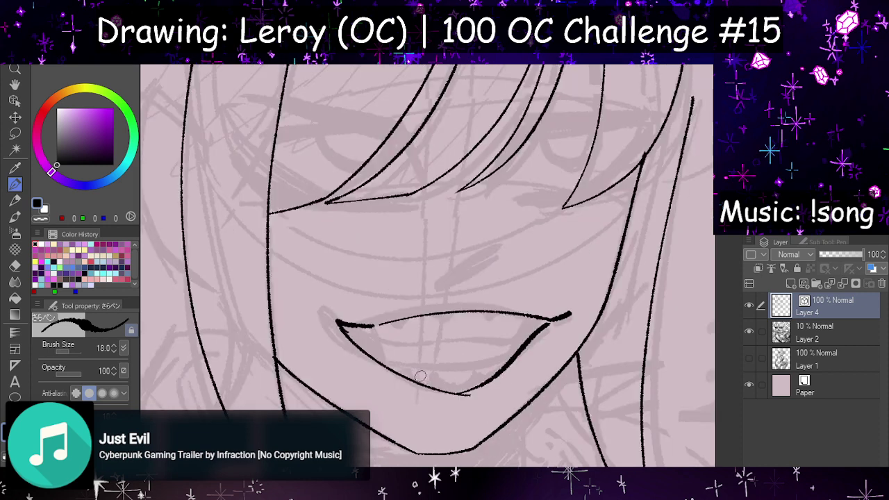
key(h)
key(ctrl+z)
key(ctrl+z)
key(ctrl+z)
key(ctrl+z)
key(ctrl+z)
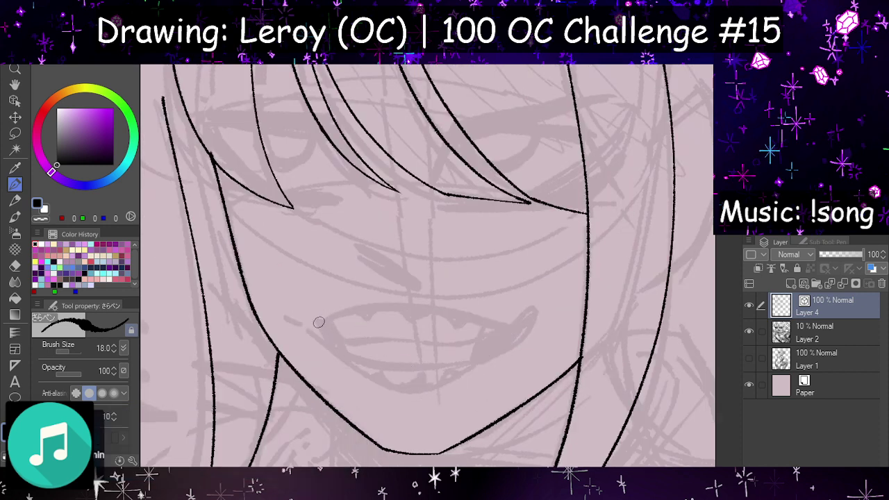
Step: Ink the mouth's upper lip line as one long arched curve between the two sketched corners
drag(314, 320, 505, 321)
key(ctrl+z)
mouse_move(318, 321)
mouse_down()
mouse_move(353, 314)
mouse_move(529, 333)
mouse_up()
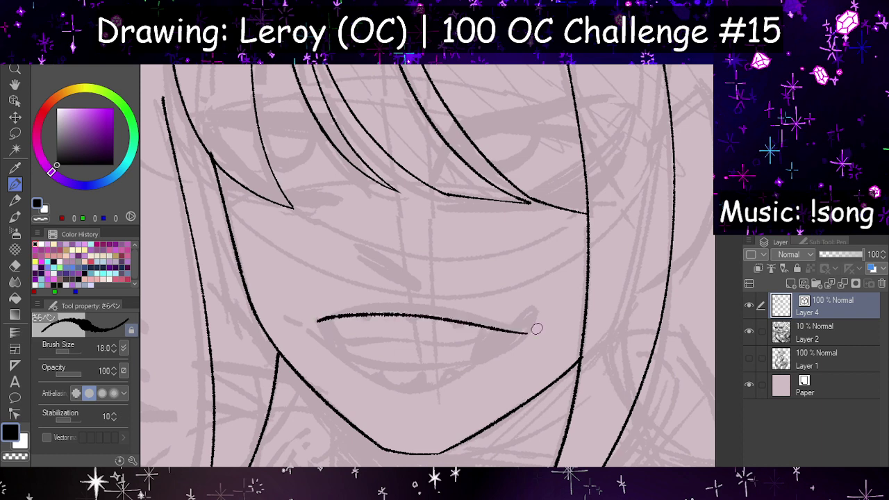
key(h)
key(ctrl+z)
mouse_move(357, 320)
mouse_down()
mouse_move(415, 317)
mouse_move(532, 326)
mouse_up()
key(ctrl+z)
mouse_move(351, 324)
mouse_down()
mouse_move(502, 312)
mouse_move(538, 332)
mouse_up()
key(h)
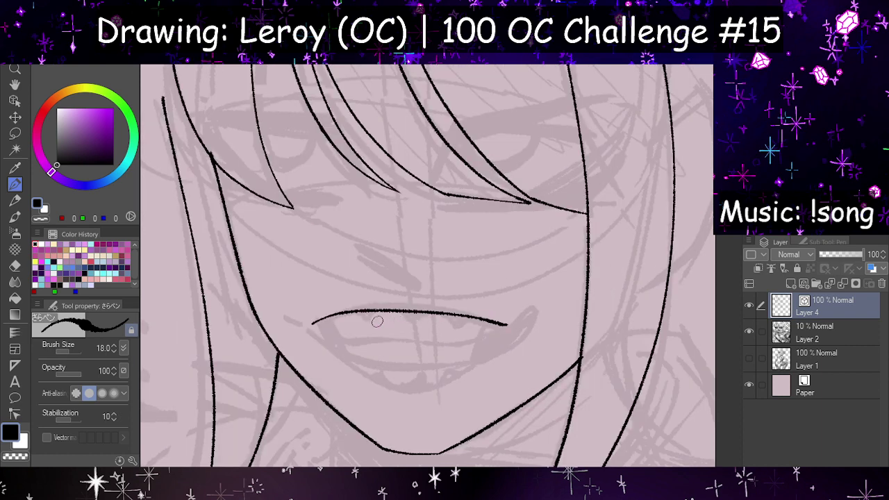
key(ctrl+z)
mouse_move(316, 320)
mouse_down()
mouse_move(390, 306)
mouse_move(515, 340)
mouse_up()
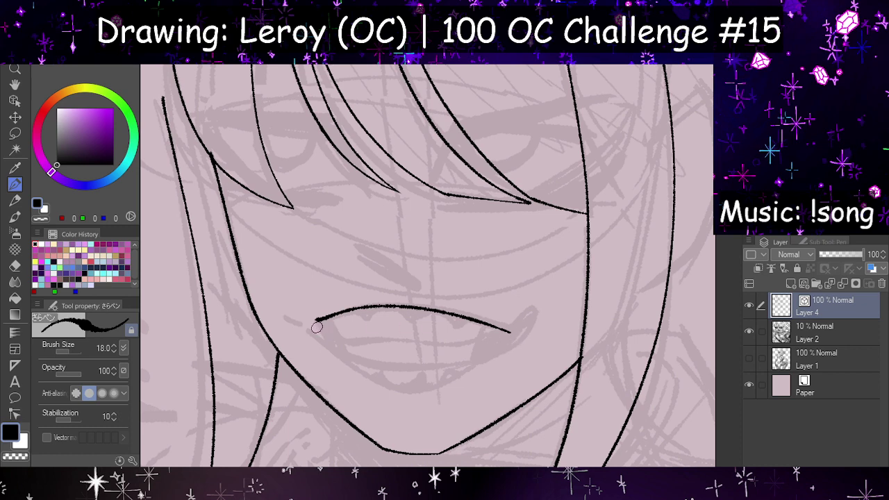
Step: Ink the first mouth corner with half of the lower lip line, and a hooked curve around the opposite corner
drag(304, 318, 397, 385)
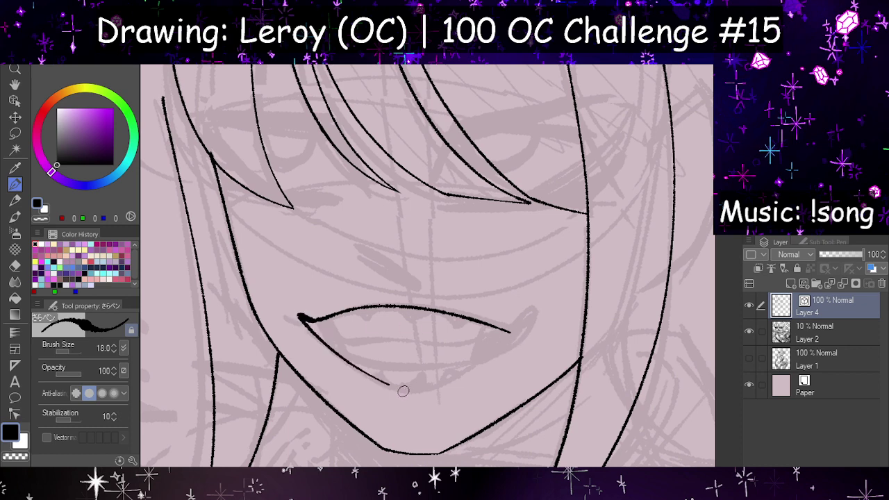
key(h)
drag(368, 327, 323, 317)
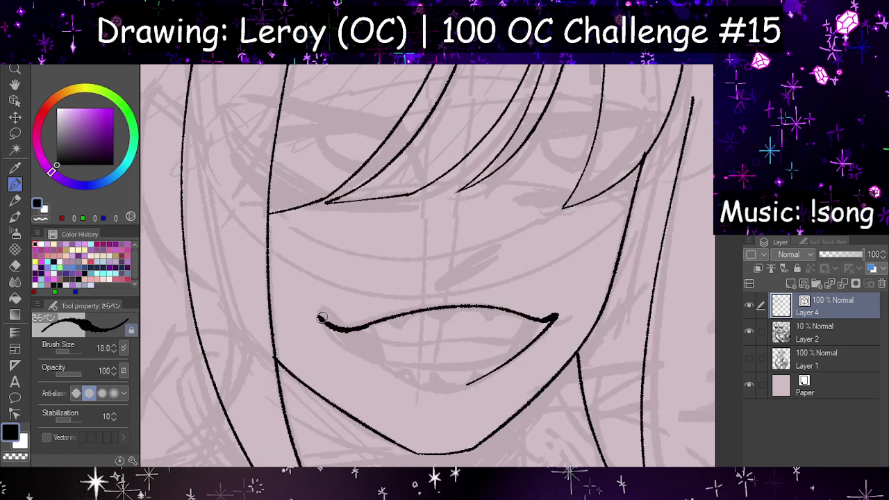
key(h)
key(ctrl+z)
mouse_move(504, 329)
mouse_down()
mouse_move(532, 327)
mouse_move(512, 340)
mouse_up()
key(h)
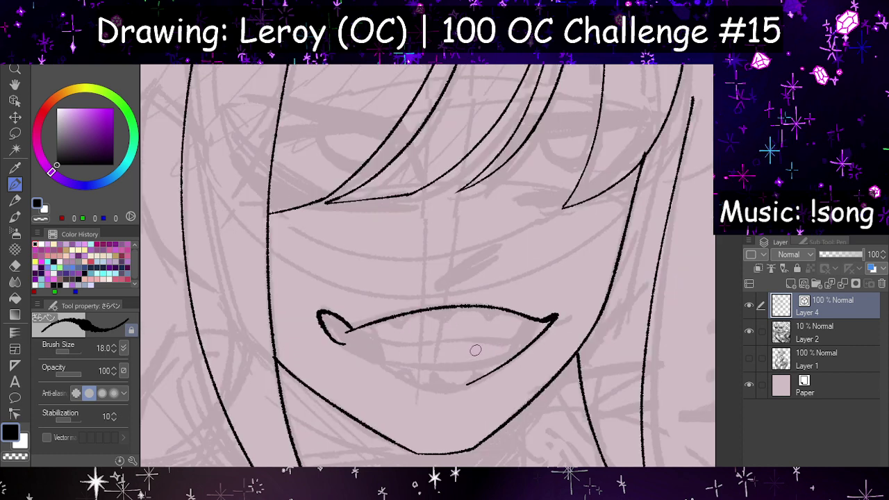
Step: Close the outline of the hooked mouth corner and join the two halves of the lower lip line into one curve
mouse_move(343, 325)
mouse_down()
mouse_move(355, 354)
mouse_move(347, 350)
mouse_move(367, 358)
mouse_move(335, 330)
mouse_move(351, 328)
mouse_move(444, 396)
mouse_up()
key(ctrl+z)
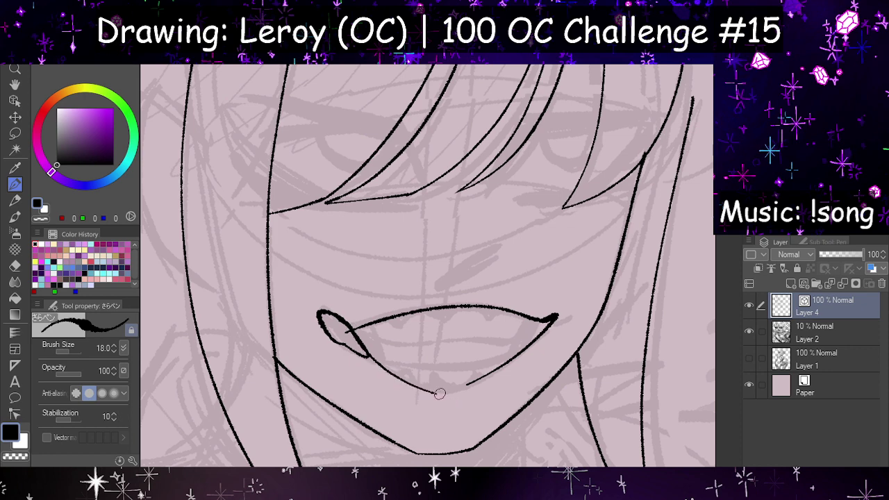
key(ctrl+z)
drag(335, 338, 454, 395)
key(ctrl+z)
mouse_move(335, 340)
mouse_down()
mouse_move(381, 373)
mouse_move(457, 398)
mouse_up()
key(h)
key(ctrl+z)
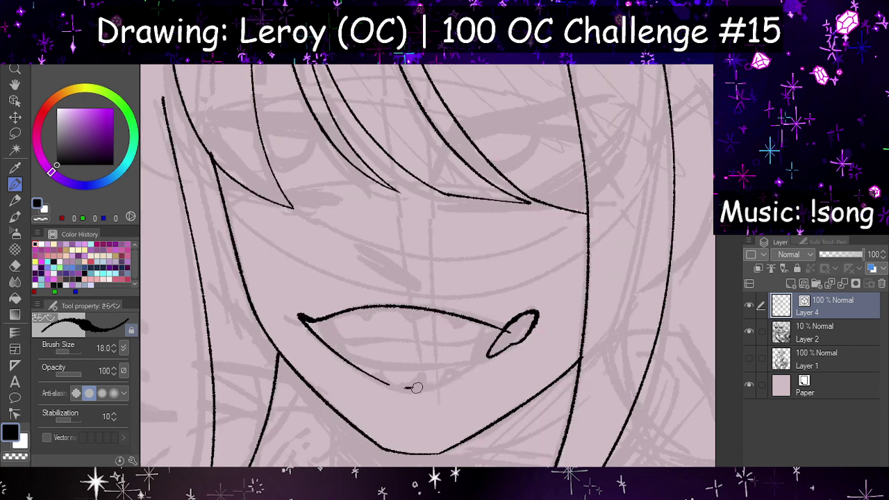
key(ctrl+z)
drag(379, 379, 419, 384)
key(h)
drag(367, 358, 440, 387)
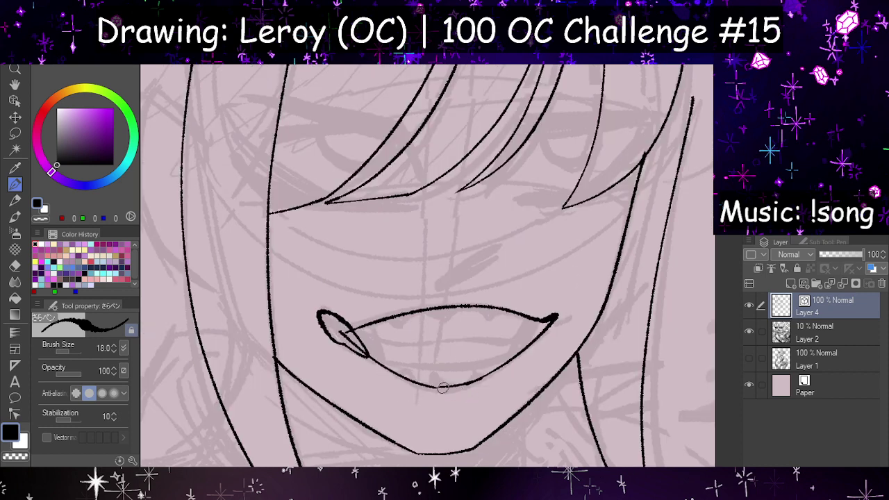
Step: Ink the inner edge of the narrower mouth corner, and fill both mouth corners solid black
key(h)
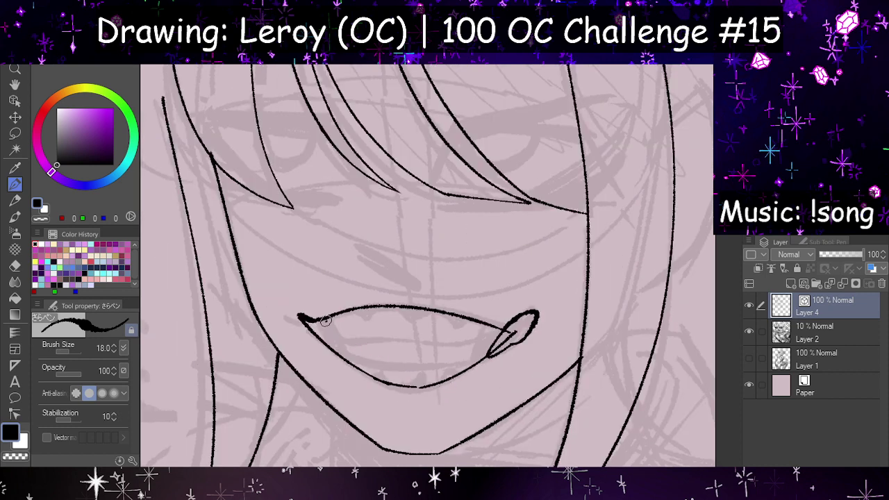
drag(325, 321, 341, 354)
key(h)
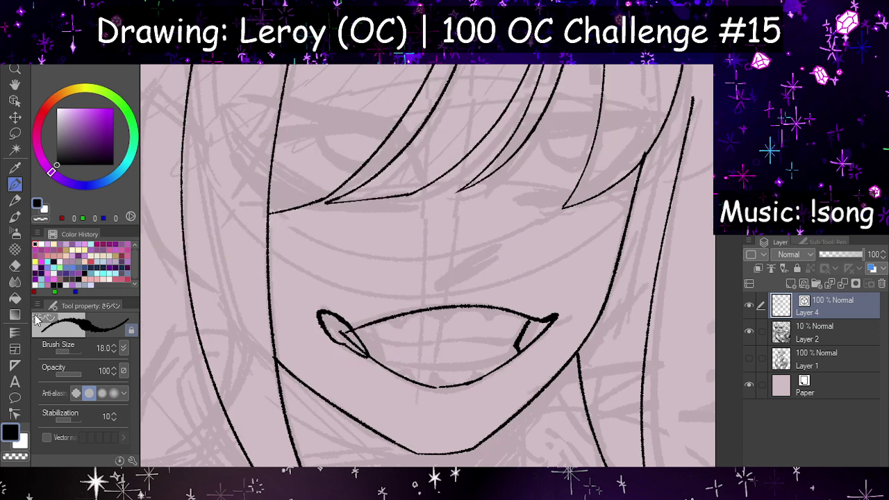
key(g)
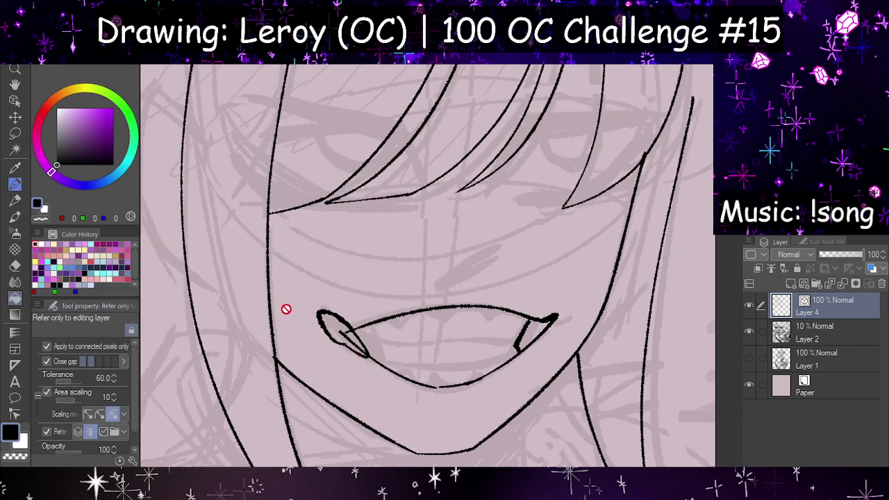
click(16, 185)
mouse_move(325, 319)
mouse_down()
mouse_move(359, 350)
mouse_move(330, 329)
mouse_move(336, 335)
mouse_move(368, 346)
mouse_up()
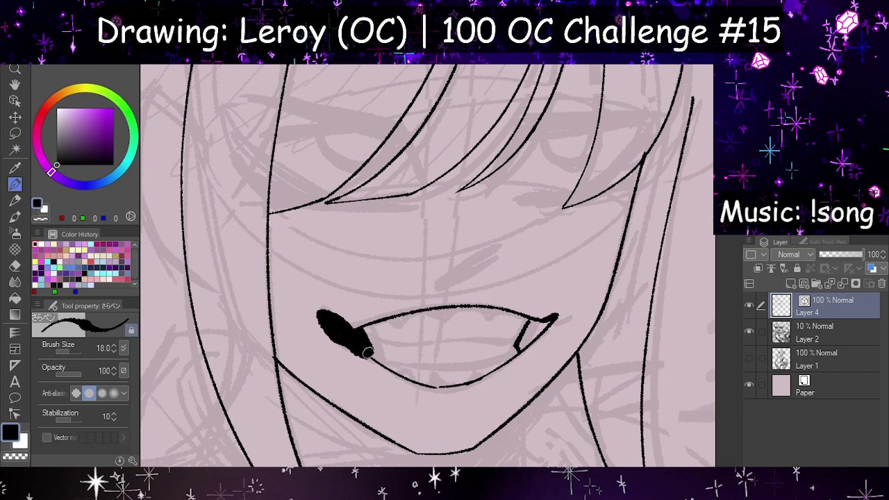
key(h)
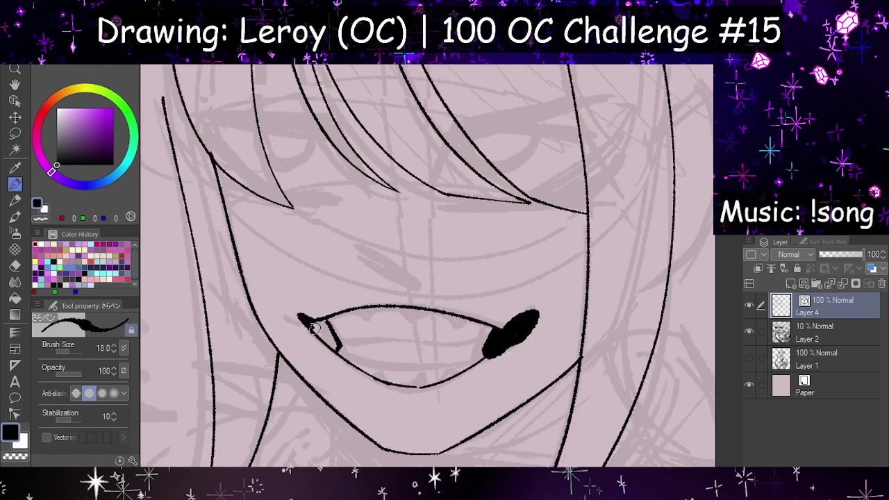
drag(331, 337, 318, 327)
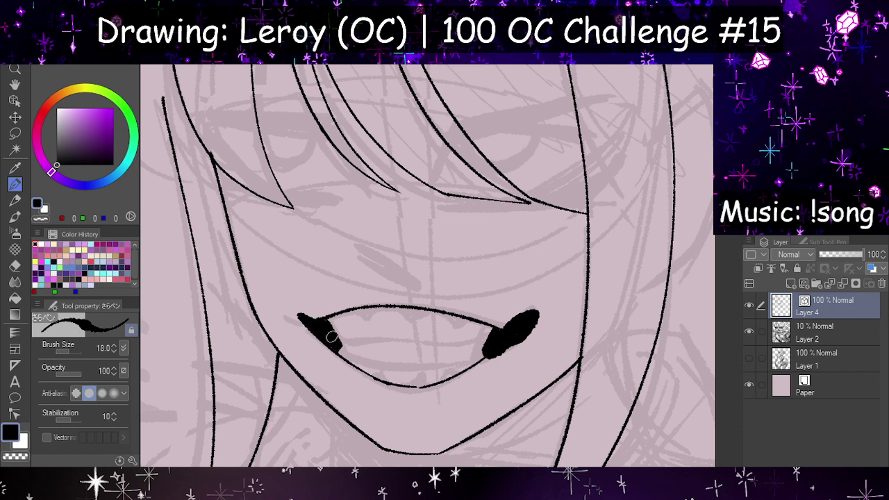
Step: Erase the rounded outer part of the hooked mouth corner with the Hard eraser, back to the ends of the lip lines
key(h)
click(15, 265)
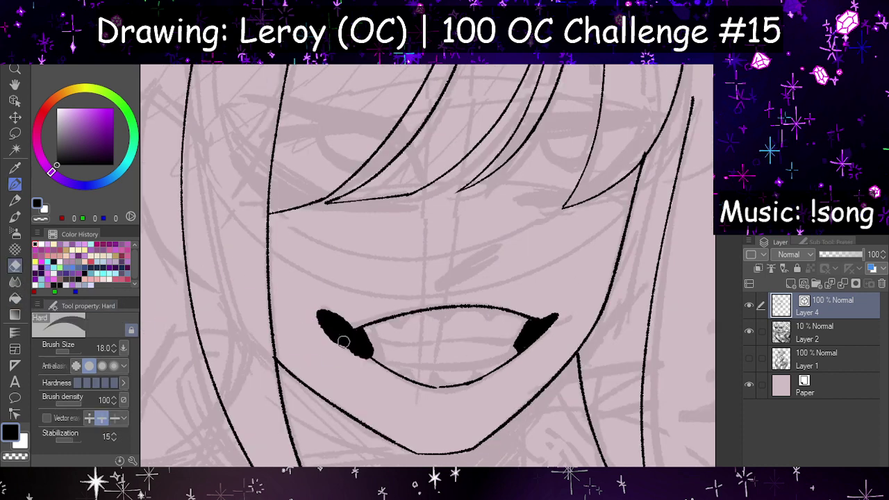
drag(304, 305, 371, 369)
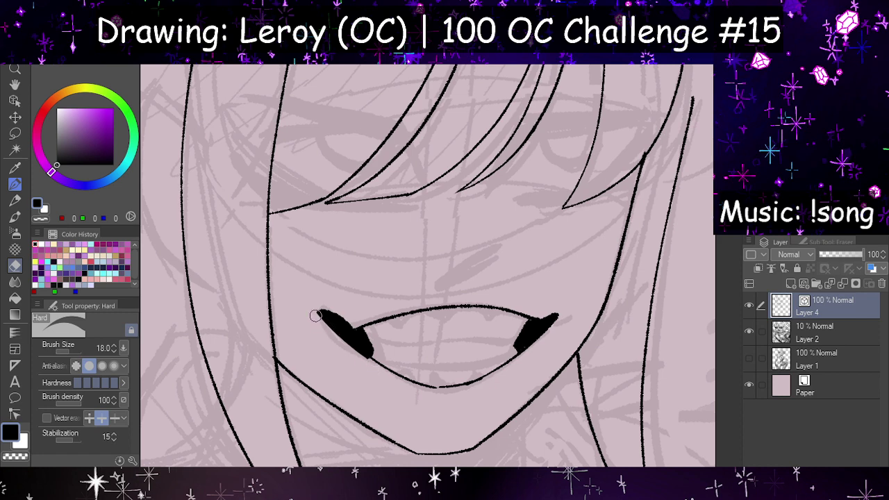
drag(316, 316, 378, 374)
mouse_move(320, 312)
mouse_down()
mouse_move(348, 324)
mouse_move(369, 367)
mouse_up()
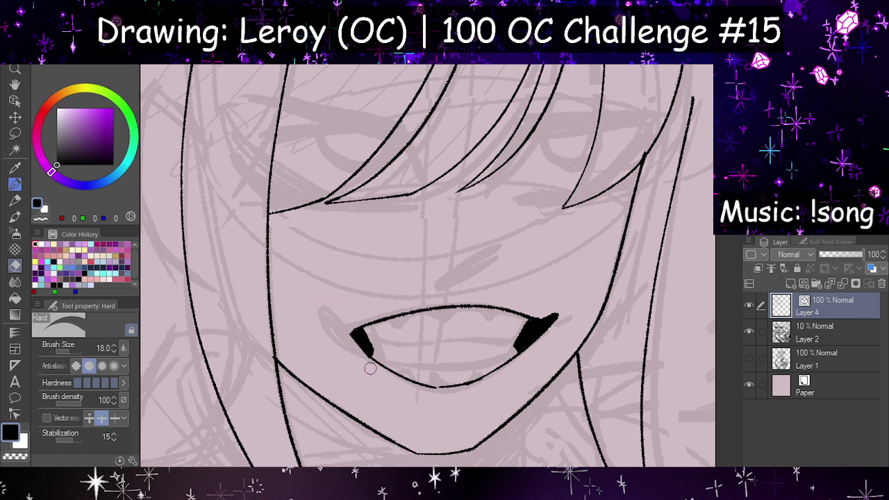
key(h)
key(p)
key(h)
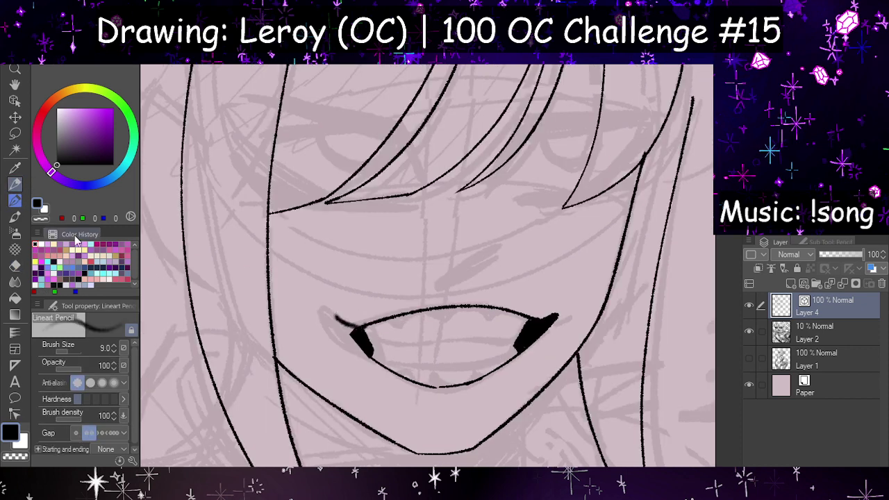
key(ctrl+z)
Step: Return to the inking pen and redraw the erased mouth corner as a sharp upturned point filled solid black
key(p)
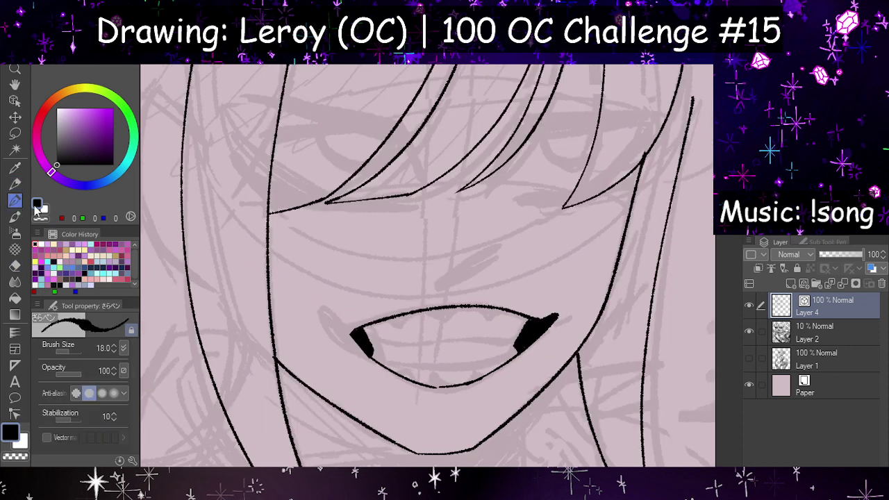
drag(18, 185, 17, 182)
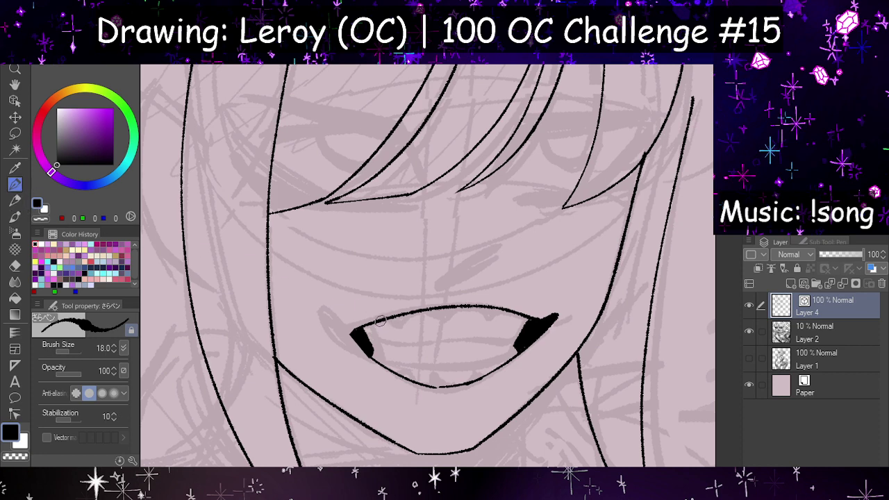
key(h)
key(ctrl+z)
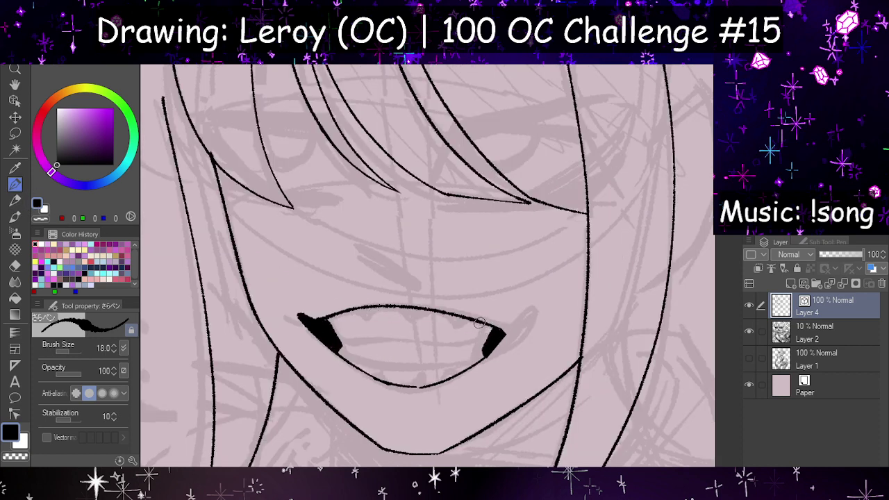
mouse_move(483, 323)
mouse_down()
mouse_move(529, 313)
mouse_move(517, 322)
mouse_move(524, 307)
mouse_move(526, 319)
mouse_move(491, 352)
mouse_up()
key(ctrl+z)
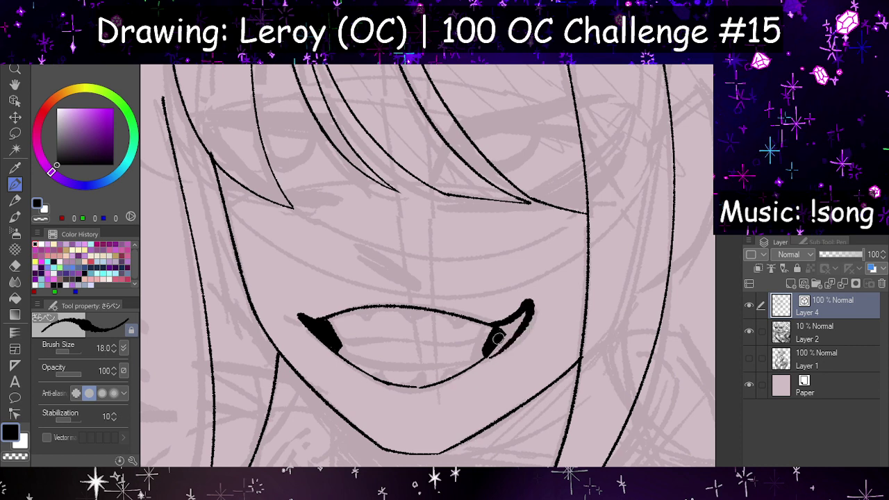
key(h)
key(ctrl+z)
mouse_move(367, 320)
mouse_down()
mouse_move(338, 313)
mouse_move(340, 330)
mouse_move(368, 349)
mouse_up()
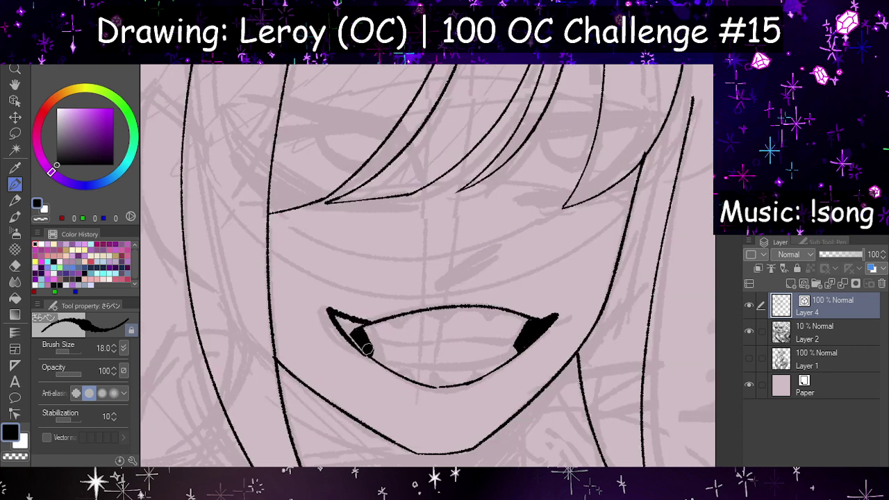
drag(330, 314, 346, 324)
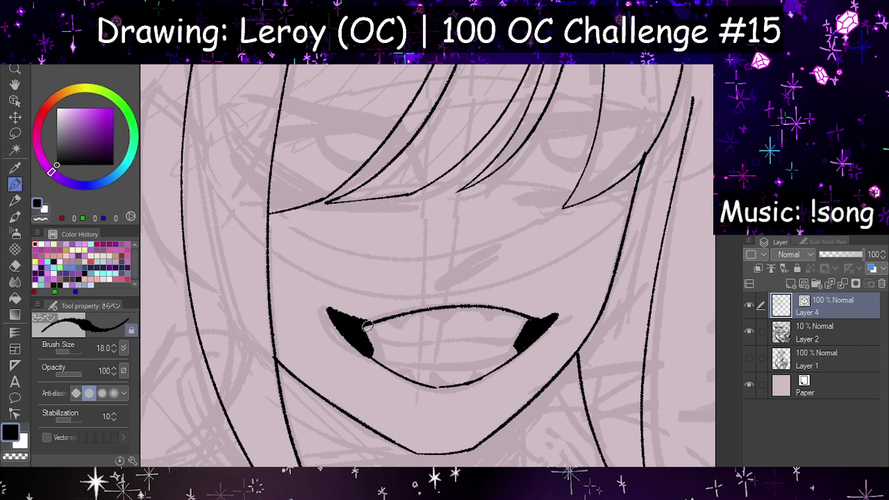
Step: Ink the line between the upper and lower teeth as broken dashes running from one filled mouth corner to the other
key(h)
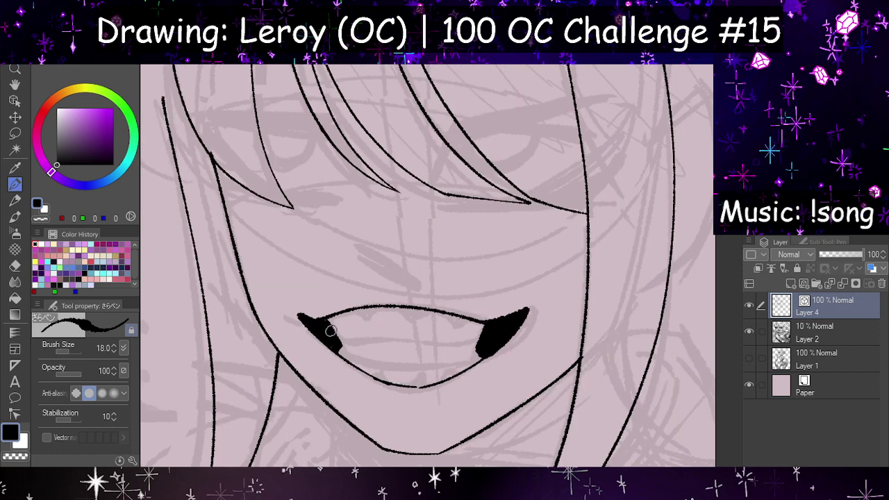
drag(341, 346, 377, 350)
key(h)
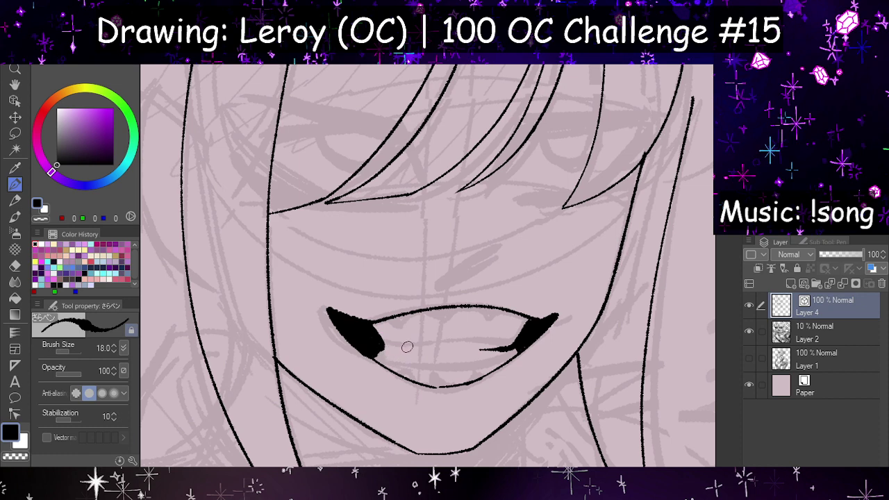
key(h)
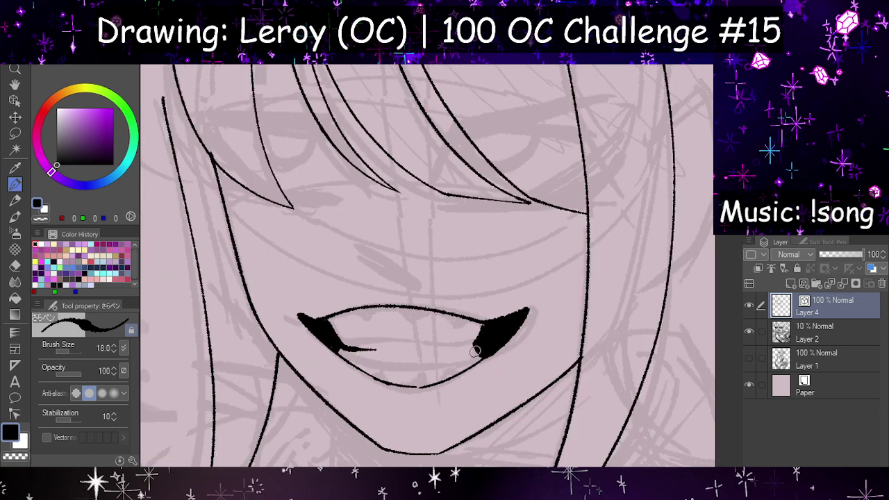
key(h)
key(h)
drag(418, 349, 437, 348)
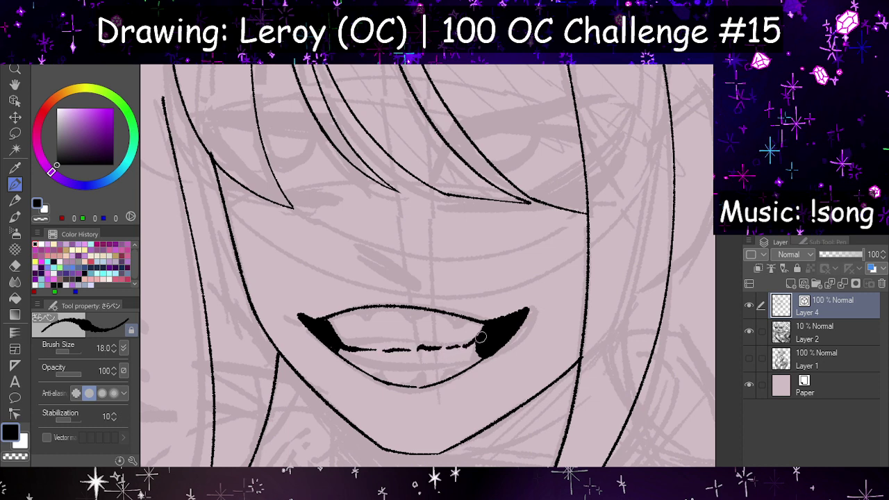
Step: Thicken the lower edge of the narrower filled mouth corner and erase the uneven half of the lower lip line adjoining it
scroll(488, 316, down, 5)
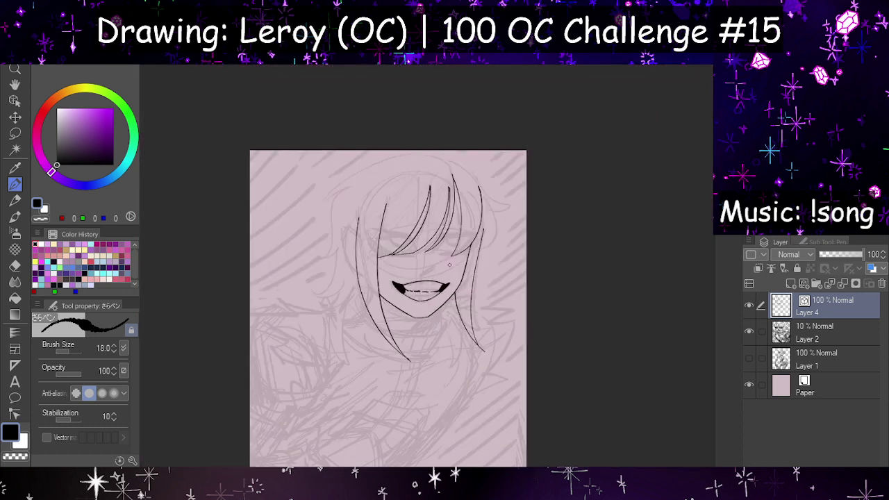
scroll(450, 266, up, 6)
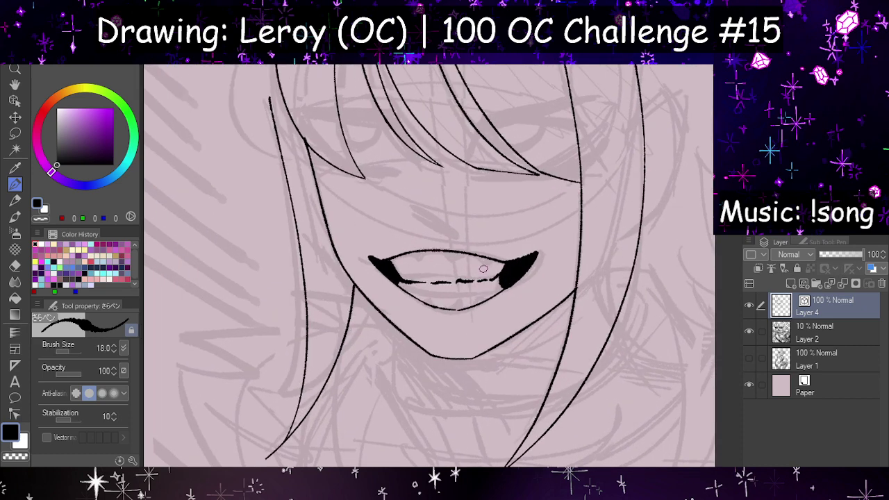
scroll(438, 297, up, 2)
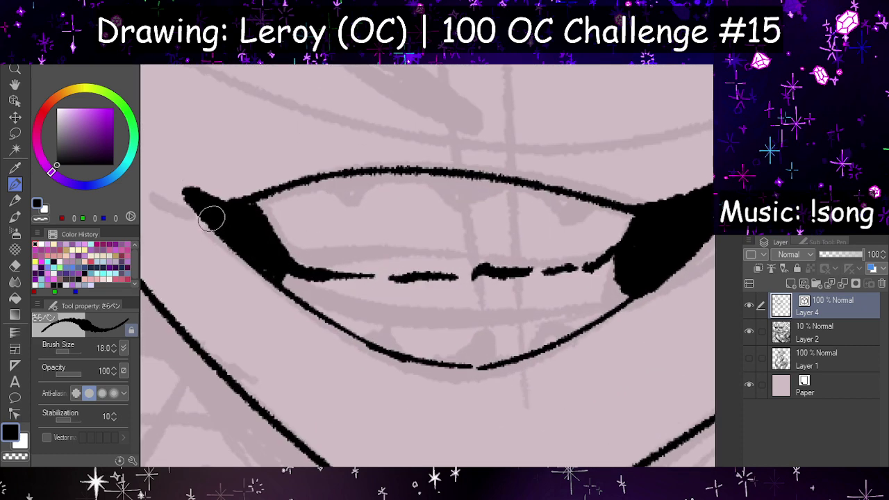
mouse_move(212, 215)
mouse_down()
mouse_move(327, 333)
mouse_move(446, 362)
mouse_up()
key(ctrl+z)
mouse_move(220, 232)
mouse_down()
mouse_move(313, 326)
mouse_move(427, 363)
mouse_up()
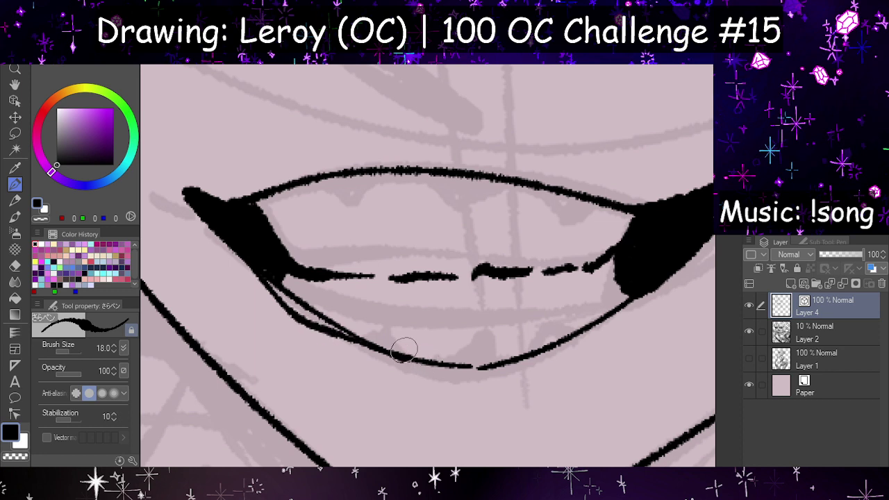
mouse_move(268, 273)
mouse_down()
mouse_move(291, 284)
mouse_move(290, 296)
mouse_move(371, 333)
mouse_move(299, 305)
mouse_move(421, 357)
mouse_move(441, 363)
mouse_up()
click(14, 265)
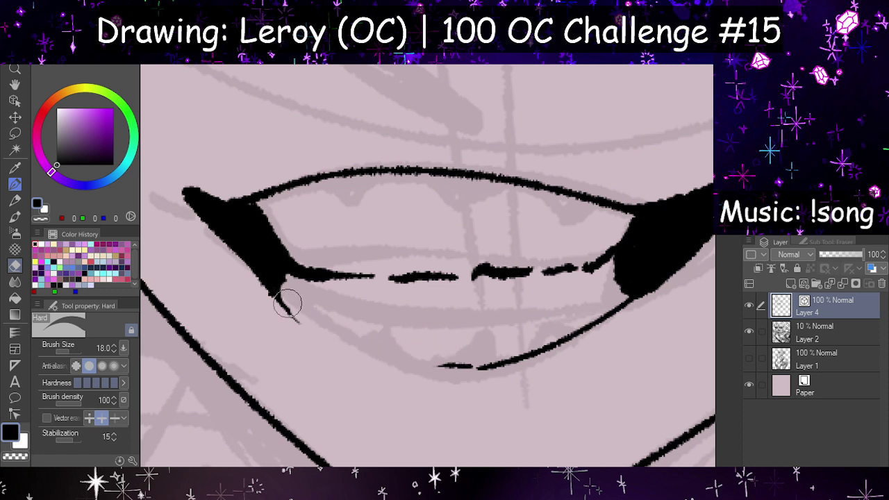
Step: Extend the filled corner downward to a point and re-ink the erased half of the lower lip as one smooth curve
click(14, 184)
drag(282, 293, 299, 321)
drag(285, 275, 298, 314)
key(ctrl+z)
mouse_move(282, 278)
mouse_down()
mouse_move(294, 314)
mouse_move(436, 376)
mouse_up()
key(ctrl+z)
drag(283, 308, 430, 361)
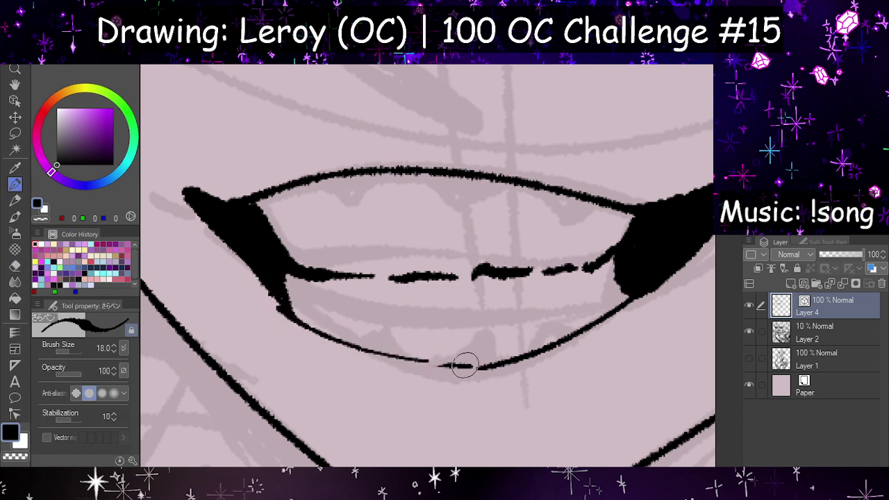
key(ctrl+z)
drag(298, 317, 472, 369)
key(ctrl+z)
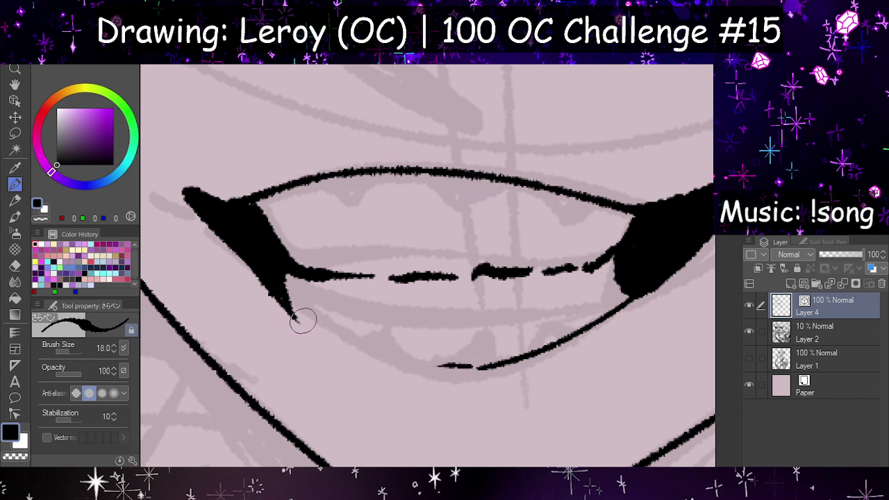
drag(298, 318, 464, 370)
Step: Ink three small downward-pointing gum triangles between the teeth along the upper lip line
mouse_move(317, 178)
mouse_down()
mouse_move(340, 194)
mouse_move(373, 176)
mouse_up()
mouse_move(433, 175)
mouse_down()
mouse_move(464, 201)
mouse_move(494, 185)
mouse_up()
drag(548, 192, 585, 201)
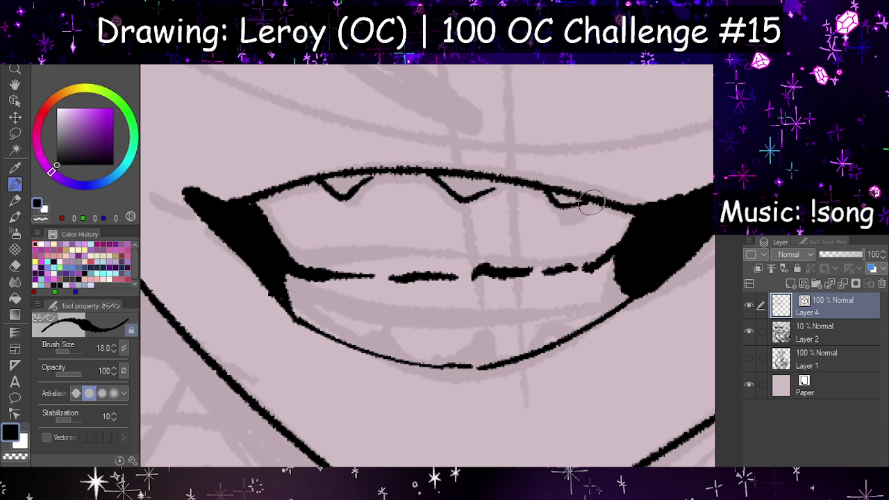
drag(475, 200, 482, 194)
drag(371, 175, 356, 190)
Step: Ink three small upward-pointing gum triangles between the teeth along the lower lip line
drag(352, 339, 393, 365)
mouse_move(430, 366)
mouse_down()
mouse_move(468, 350)
mouse_move(478, 365)
mouse_up()
drag(534, 346, 560, 321)
drag(561, 322, 578, 333)
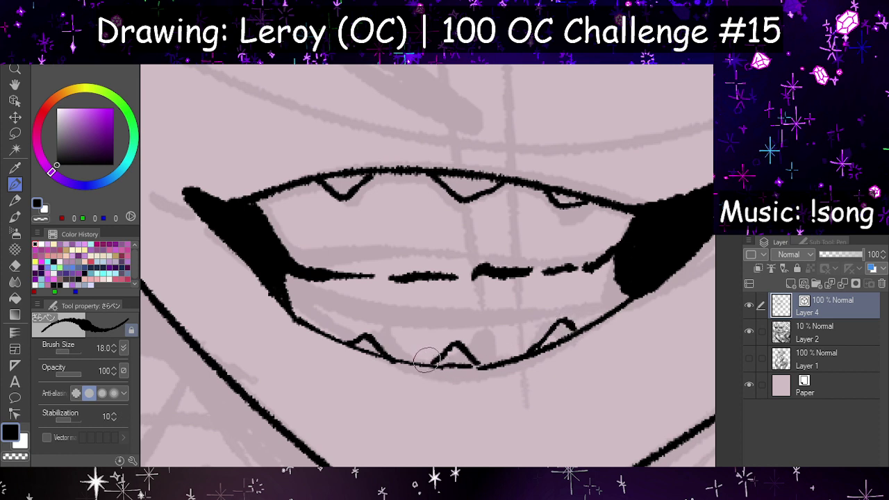
Step: Fill the upper and lower gum triangles solid black, and add a small extra gum wedge at the corner end of the lower lip
mouse_move(344, 197)
mouse_down()
mouse_move(327, 182)
mouse_move(339, 191)
mouse_move(363, 179)
mouse_up()
mouse_move(451, 181)
mouse_down()
mouse_move(440, 175)
mouse_move(459, 191)
mouse_move(490, 182)
mouse_move(448, 173)
mouse_move(480, 186)
mouse_up()
mouse_move(575, 192)
mouse_down()
mouse_move(574, 201)
mouse_move(556, 193)
mouse_up()
mouse_move(367, 332)
mouse_down()
mouse_move(360, 344)
mouse_move(375, 350)
mouse_move(364, 341)
mouse_move(390, 337)
mouse_up()
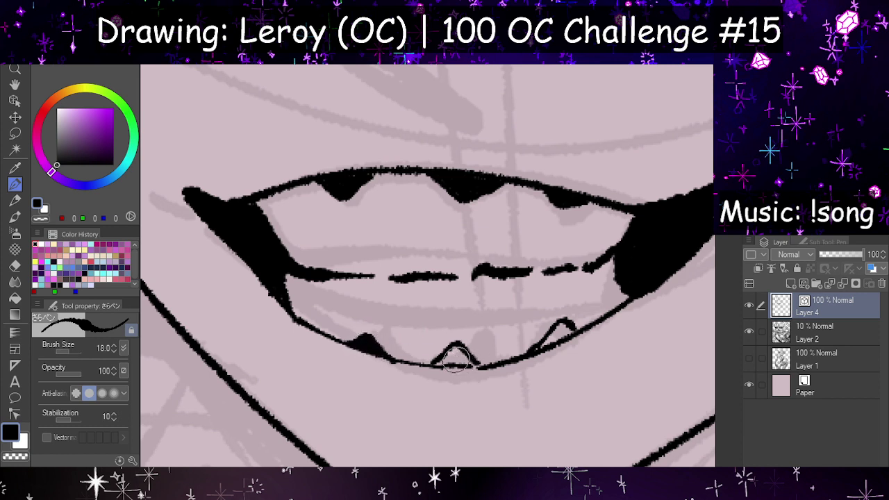
mouse_move(456, 351)
mouse_down()
mouse_move(438, 359)
mouse_move(460, 351)
mouse_move(474, 363)
mouse_up()
mouse_move(552, 334)
mouse_down()
mouse_move(560, 325)
mouse_move(538, 347)
mouse_move(560, 321)
mouse_move(566, 329)
mouse_up()
drag(559, 333, 571, 331)
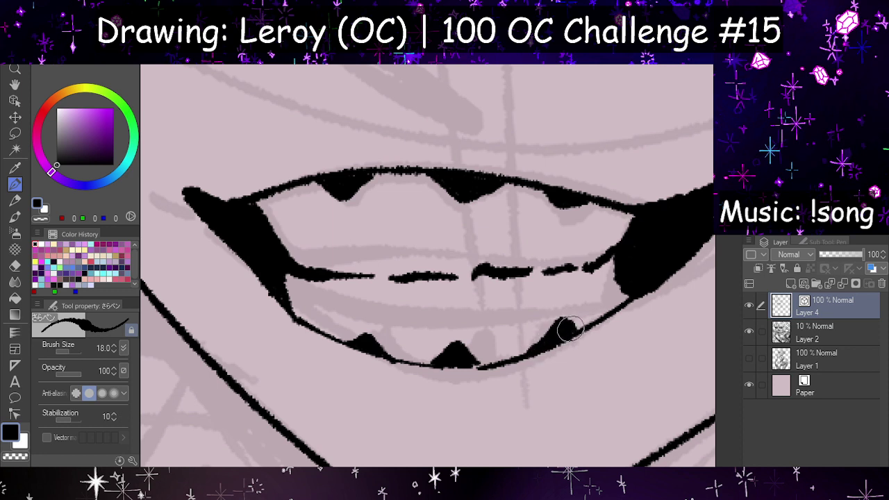
drag(303, 319, 326, 334)
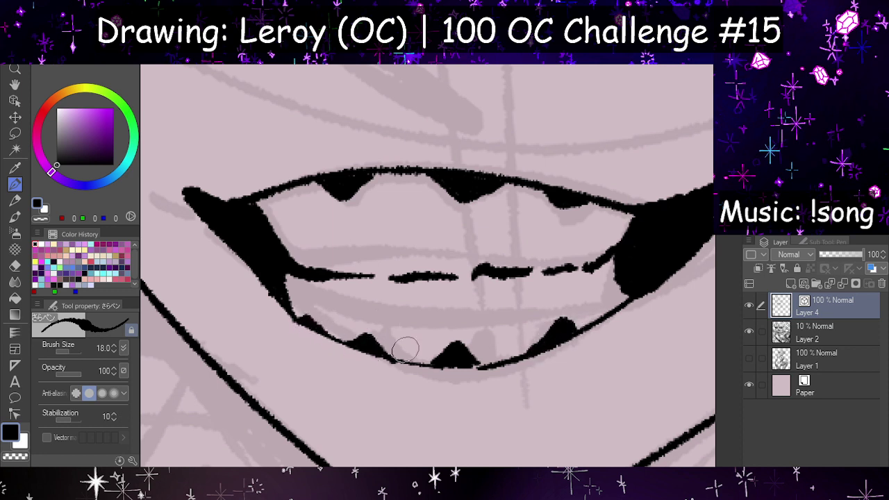
Step: Ink the nose as one short diagonal stroke above the mouth, following the sketch
scroll(287, 198, down, 8)
scroll(421, 226, up, 5)
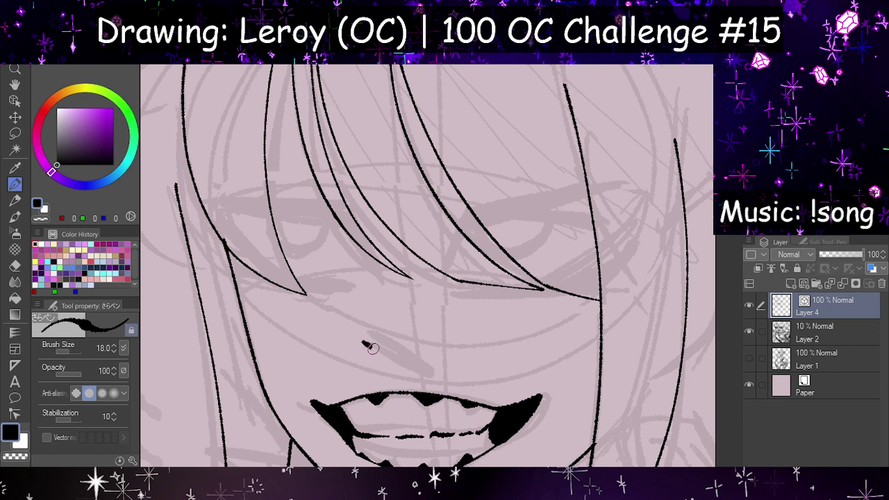
drag(363, 341, 412, 376)
mouse_move(444, 263)
mouse_down()
mouse_move(461, 231)
mouse_move(617, 220)
mouse_up()
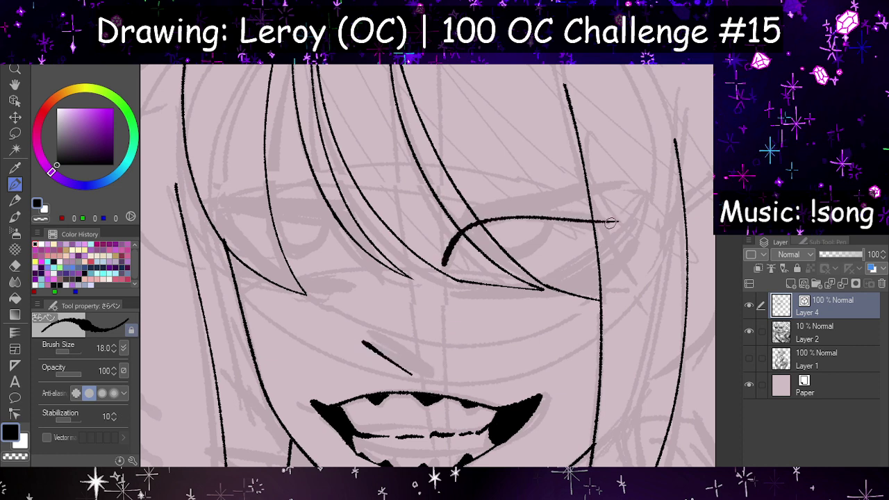
key(h)
key(ctrl+z)
drag(223, 223, 391, 215)
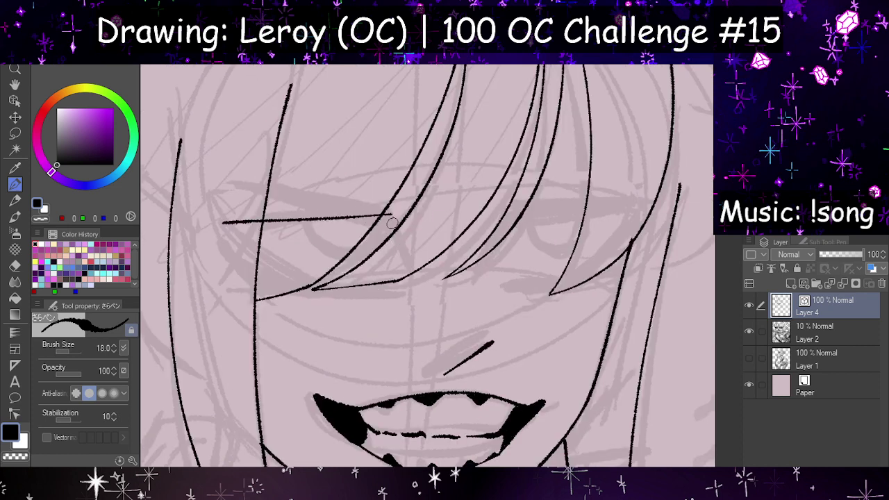
key(ctrl+z)
mouse_move(226, 221)
mouse_down()
mouse_move(273, 212)
mouse_move(411, 264)
mouse_up()
key(ctrl+z)
drag(396, 227, 411, 266)
key(h)
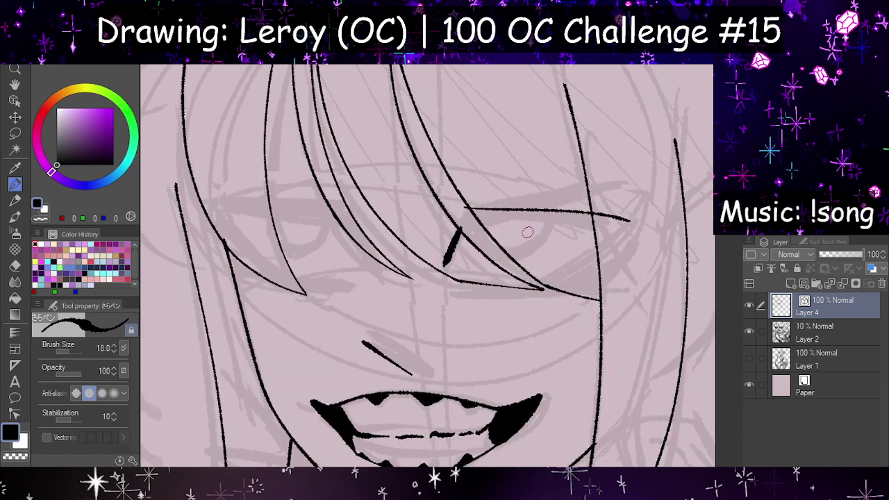
key(ctrl+z)
key(ctrl+z)
drag(453, 238, 604, 190)
key(ctrl+z)
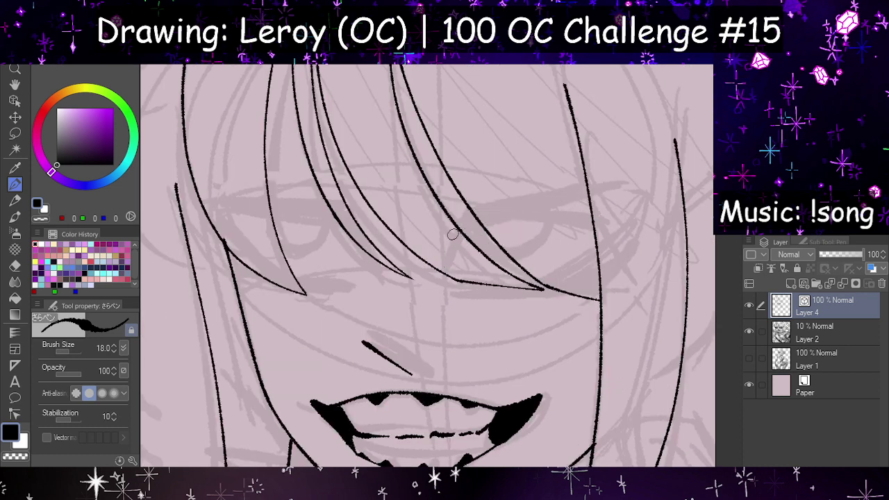
drag(452, 235, 602, 211)
key(ctrl+z)
Step: Ink the open eye's upper eyelid as a thin, slightly arched line with a thick slanted stroke at the inner corner
drag(458, 225, 609, 220)
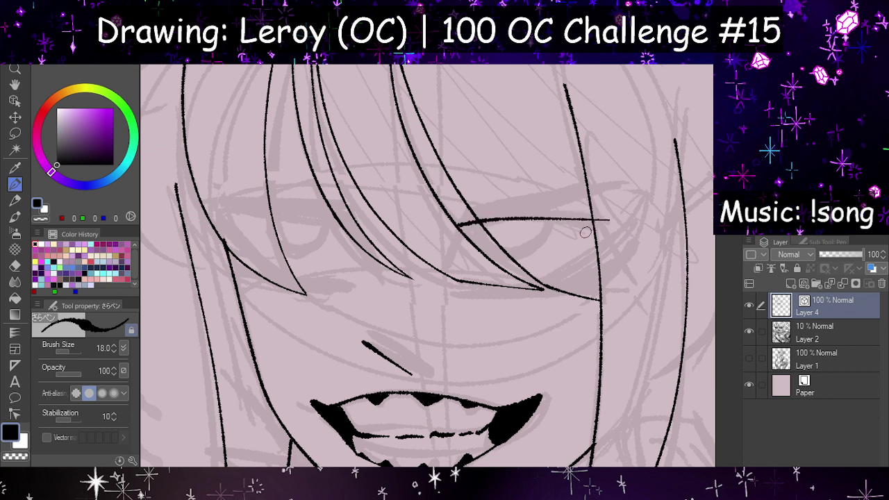
drag(459, 224, 443, 256)
key(h)
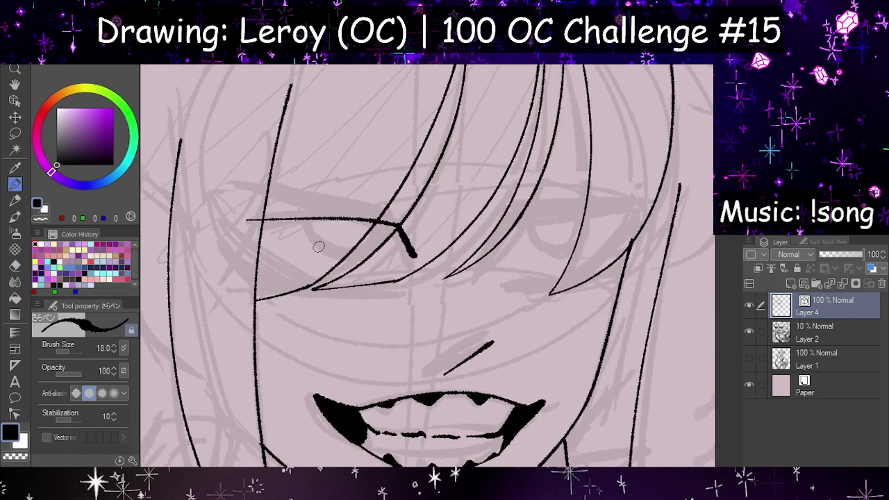
Step: Ink the open eye's lower eyelid as a shallow curve that rises toward the outer corner
mouse_move(237, 234)
mouse_down()
mouse_move(297, 276)
mouse_move(423, 269)
mouse_up()
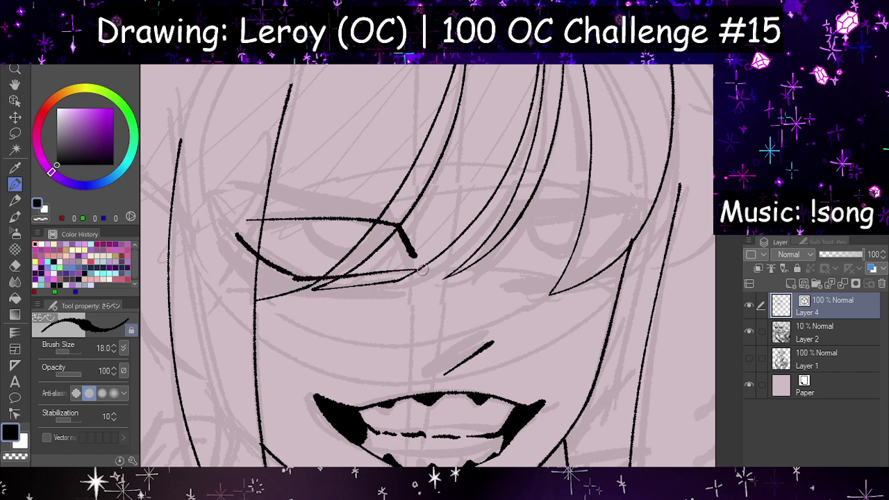
key(ctrl+z)
mouse_move(300, 276)
mouse_down()
mouse_move(352, 268)
mouse_move(400, 268)
mouse_up()
key(h)
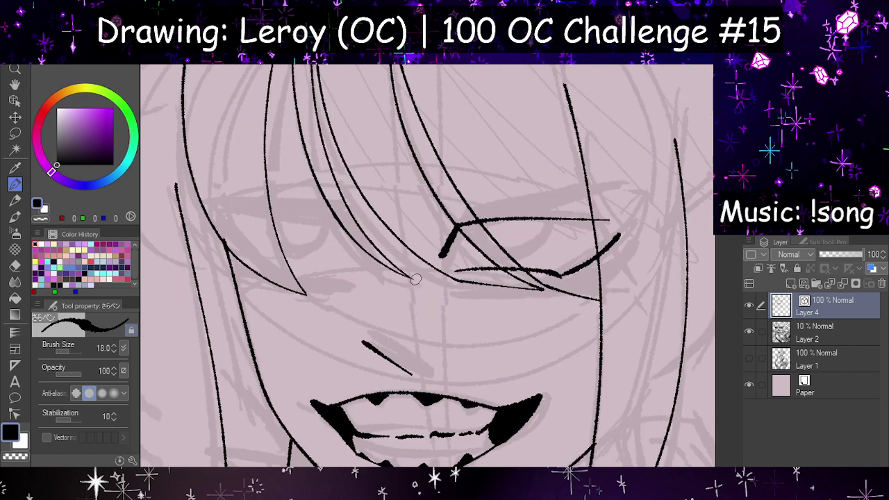
key(ctrl+z)
drag(457, 268, 579, 267)
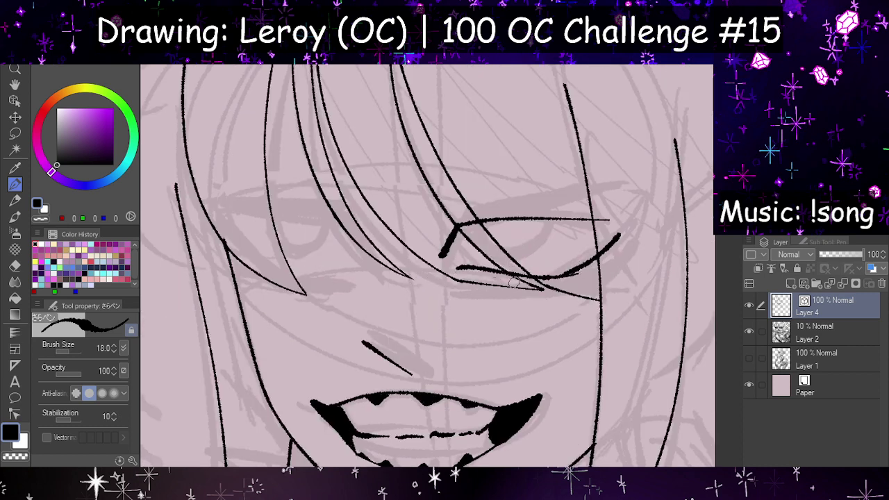
key(h)
key(h)
Step: Add thin overlapping hatch strokes beneath the inner and outer halves of the lower eyelid
mouse_move(458, 272)
mouse_down()
mouse_move(546, 281)
mouse_move(549, 287)
mouse_move(534, 292)
mouse_up()
key(h)
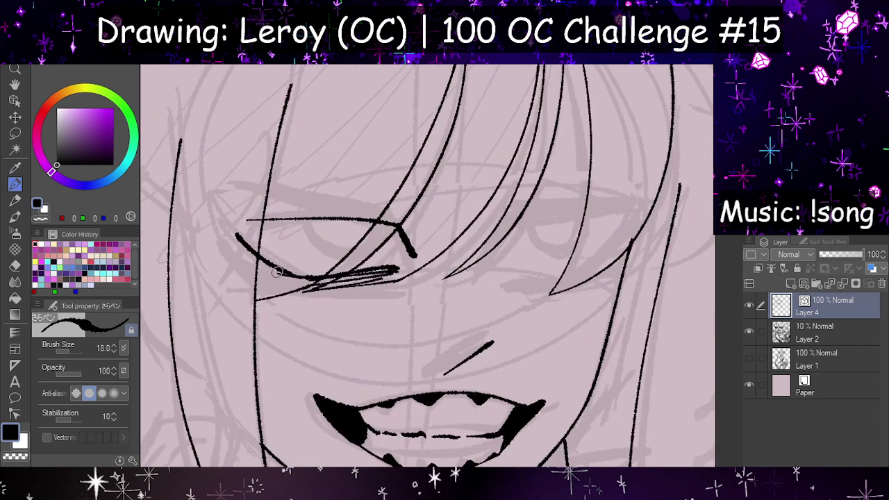
mouse_move(238, 241)
mouse_down()
mouse_move(280, 276)
mouse_move(249, 265)
mouse_move(251, 273)
mouse_move(301, 297)
mouse_up()
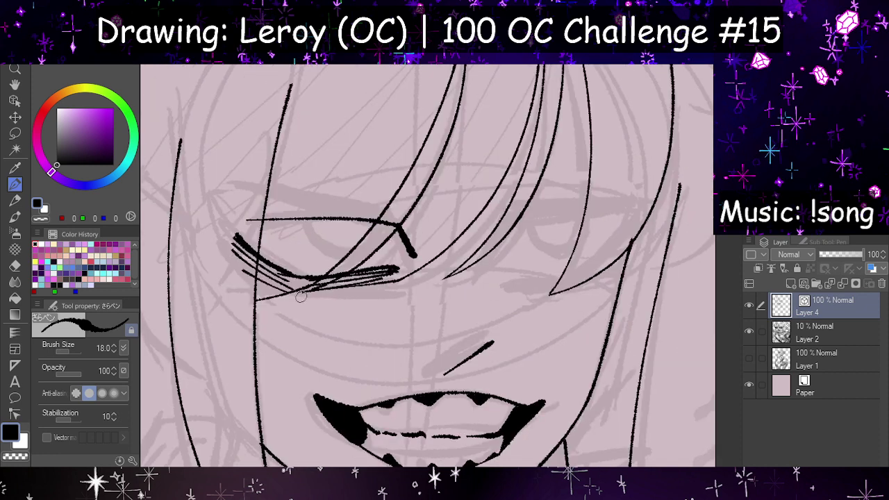
drag(271, 270, 308, 285)
drag(270, 278, 321, 300)
key(h)
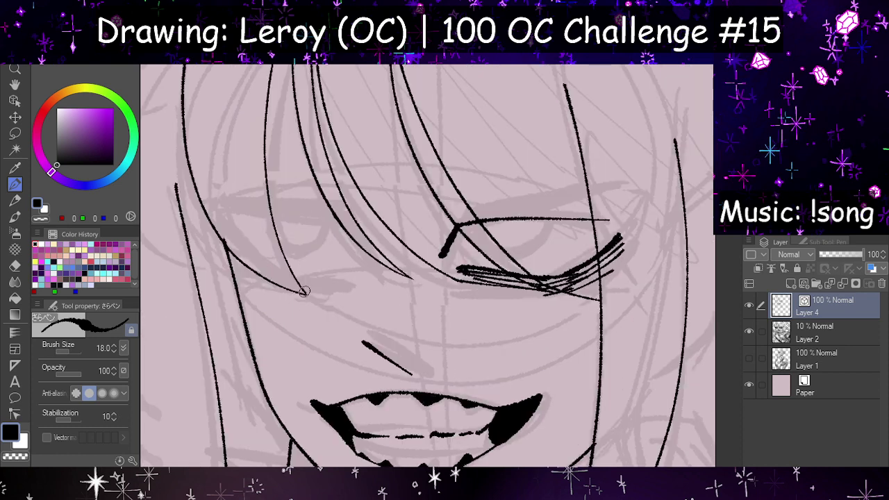
scroll(522, 246, down, 3)
scroll(526, 242, down, 1)
scroll(549, 264, up, 1)
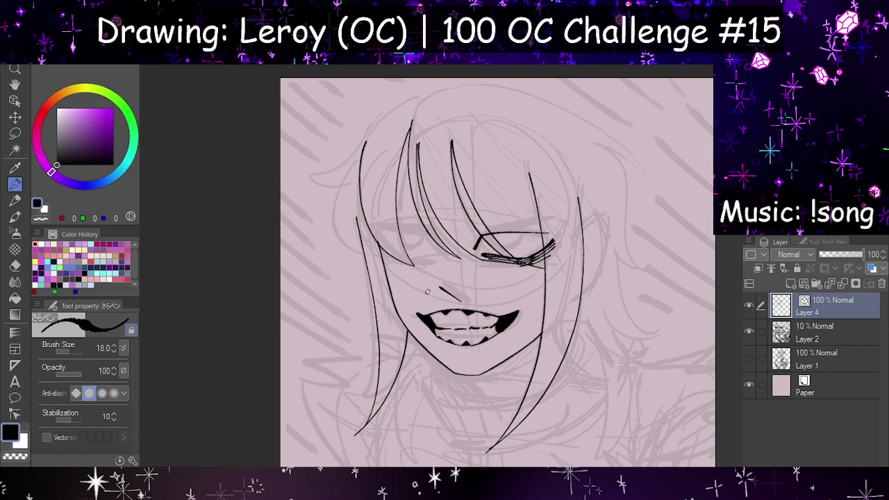
scroll(514, 252, up, 8)
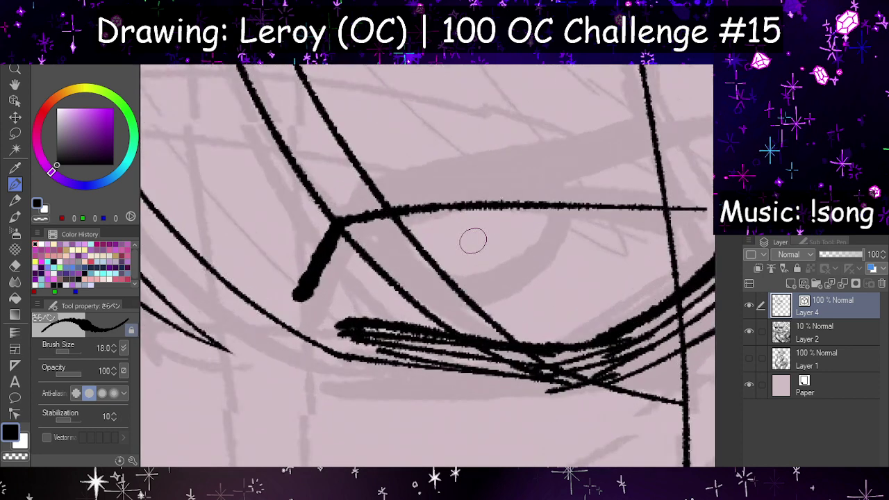
drag(409, 293, 548, 210)
key(ctrl+z)
drag(415, 307, 532, 214)
key(h)
key(ctrl+z)
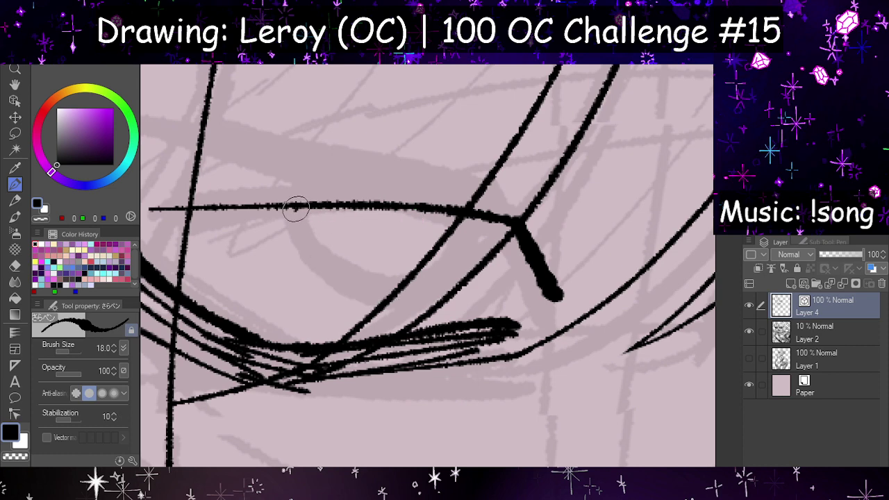
mouse_move(296, 208)
mouse_down()
mouse_move(373, 297)
mouse_move(489, 221)
mouse_up()
key(ctrl+z)
mouse_move(298, 207)
mouse_down()
mouse_move(317, 246)
mouse_move(481, 221)
mouse_up()
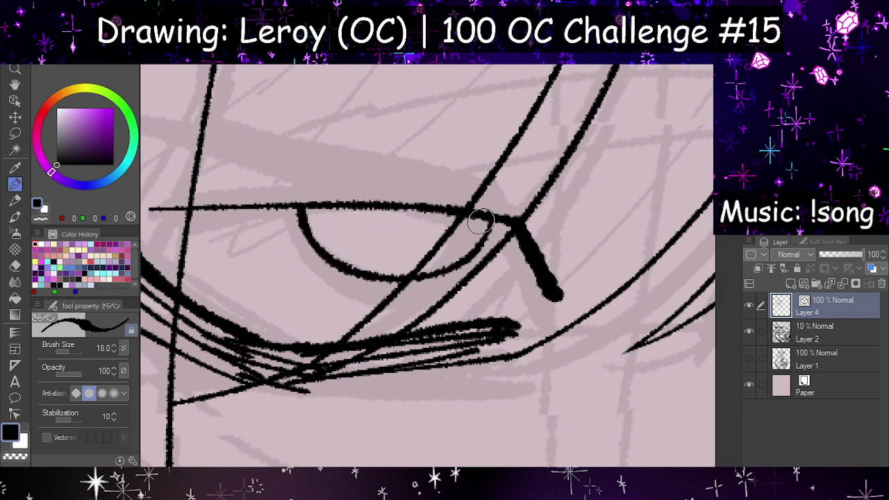
key(ctrl+z)
mouse_move(299, 206)
mouse_down()
mouse_move(330, 262)
mouse_move(458, 276)
mouse_move(486, 221)
mouse_up()
key(h)
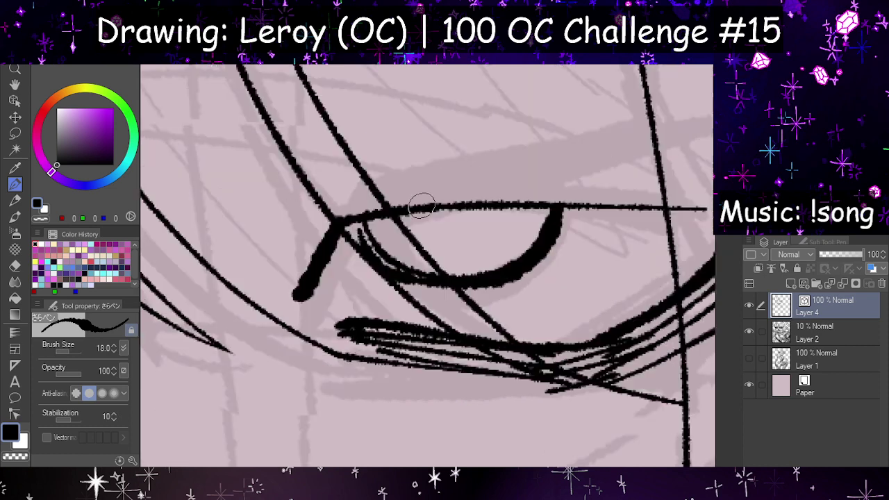
key(ctrl+z)
mouse_move(357, 228)
mouse_down()
mouse_move(410, 272)
mouse_move(540, 238)
mouse_move(553, 209)
mouse_up()
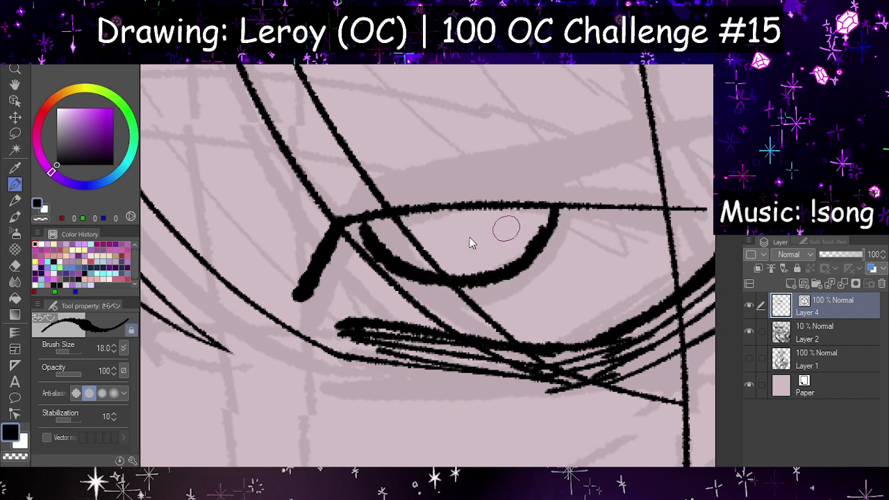
key(ctrl+z)
mouse_move(363, 228)
mouse_down()
mouse_move(393, 264)
mouse_move(546, 235)
mouse_up()
key(ctrl+z)
Step: Ink the iris outline as a thick half-circle hanging from the upper eyelid, and check it in the mirrored view
mouse_move(362, 227)
mouse_down()
mouse_move(482, 280)
mouse_move(553, 210)
mouse_up()
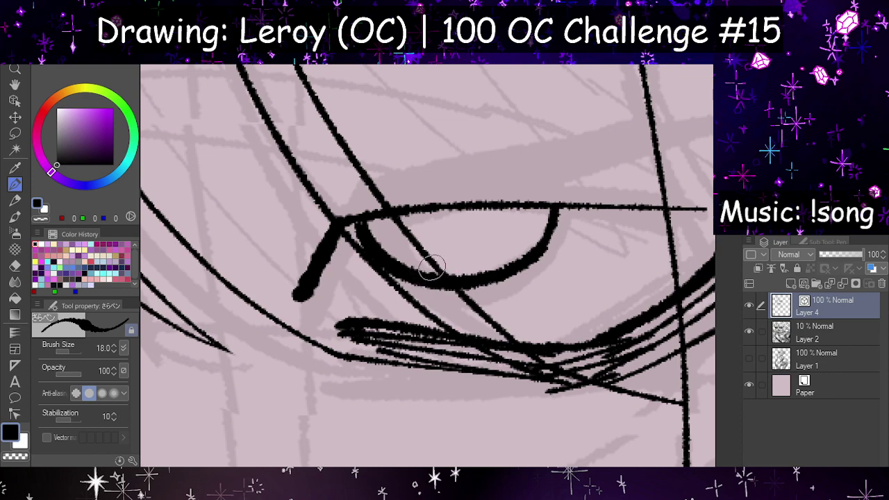
key(h)
key(h)
scroll(513, 239, down, 4)
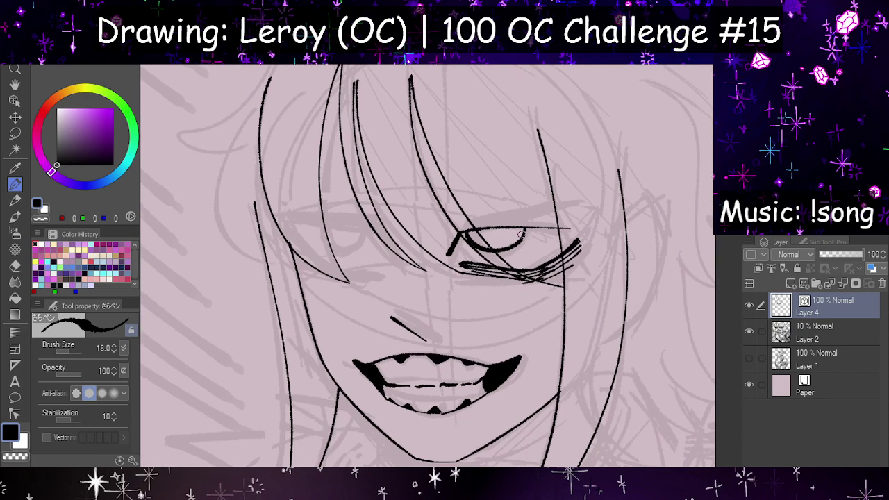
key(h)
scroll(450, 226, up, 1)
key(h)
scroll(432, 227, down, 2)
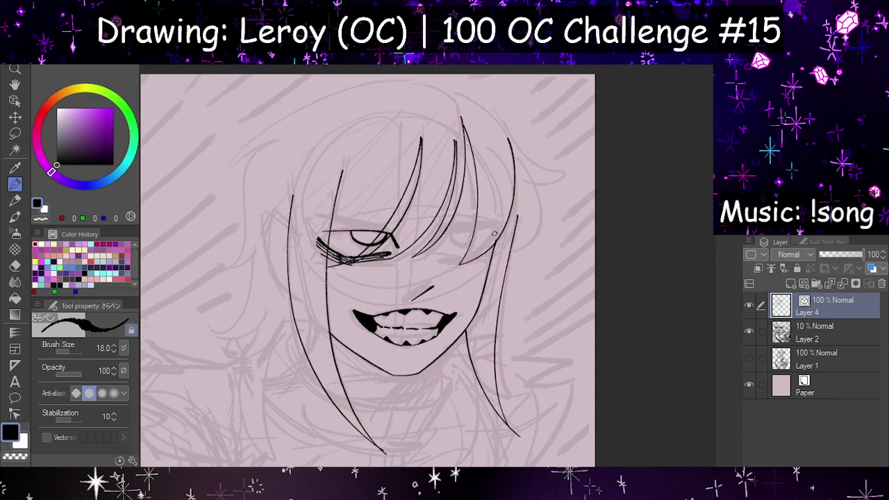
Step: Thicken the upper eyelid into a heavy black lash line and extend its outer end to a tapered point
scroll(567, 223, up, 5)
scroll(567, 223, up, 2)
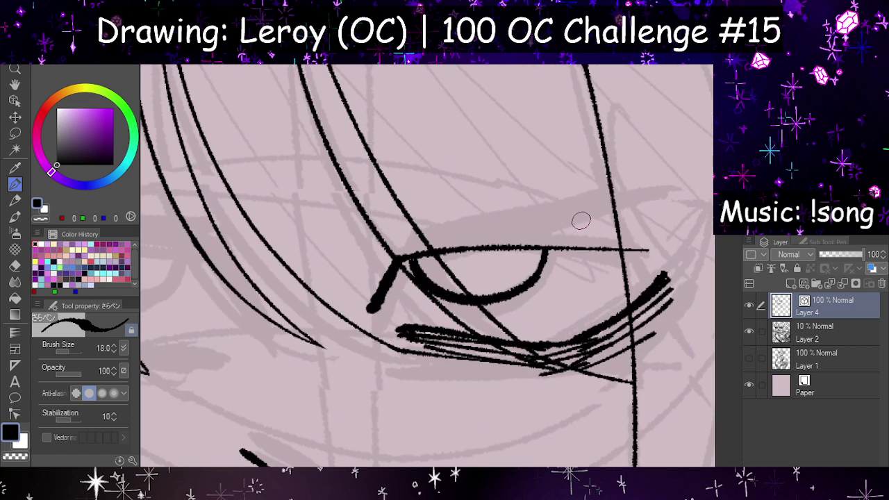
mouse_move(372, 309)
mouse_down()
mouse_move(384, 265)
mouse_move(515, 234)
mouse_move(611, 234)
mouse_up()
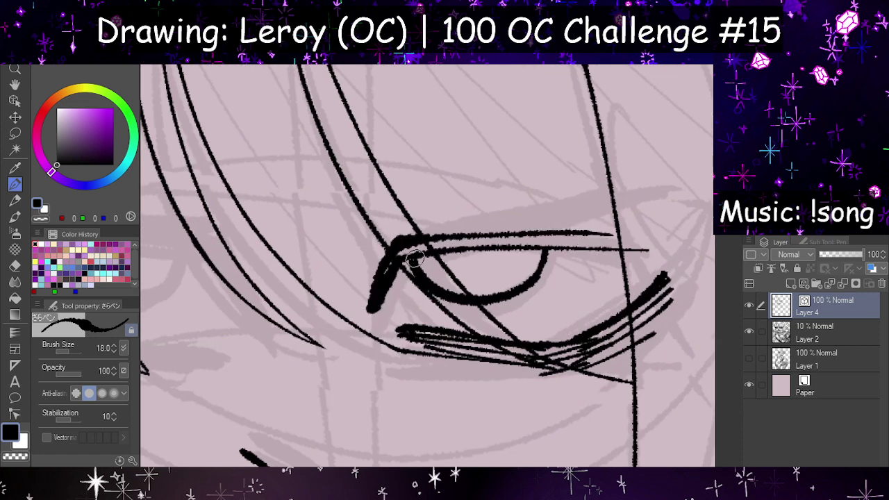
mouse_move(398, 254)
mouse_down()
mouse_move(554, 247)
mouse_move(591, 235)
mouse_up()
key(ctrl+z)
drag(397, 252, 635, 244)
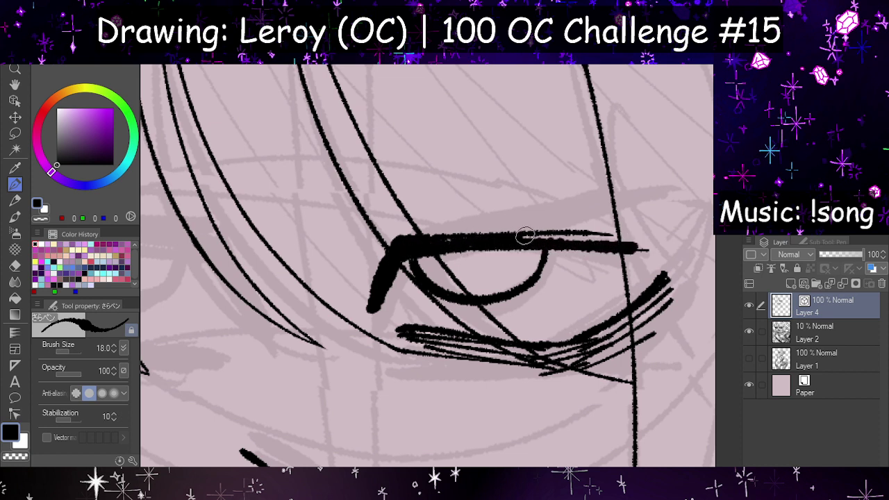
drag(514, 240, 638, 240)
drag(526, 237, 644, 242)
key(h)
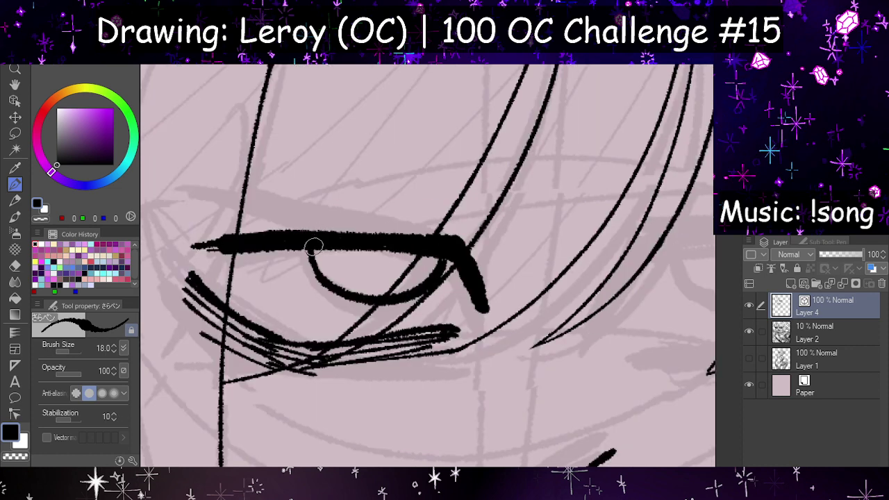
drag(225, 248, 179, 248)
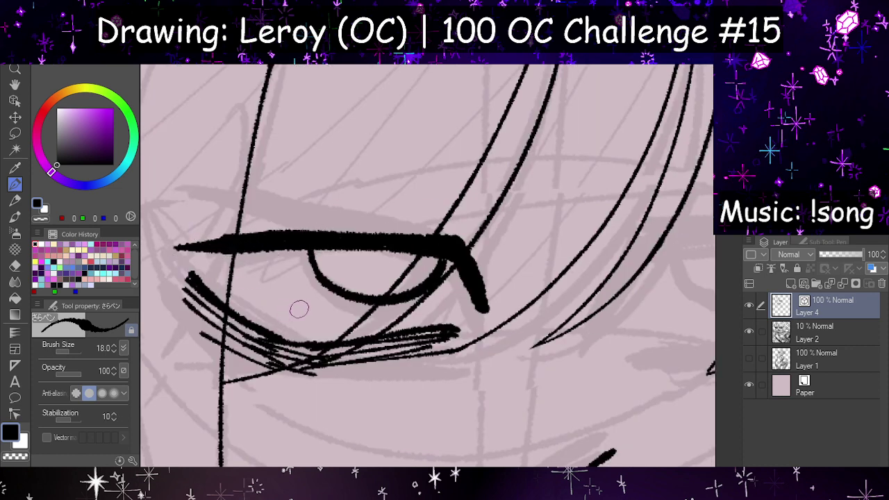
scroll(299, 310, down, 8)
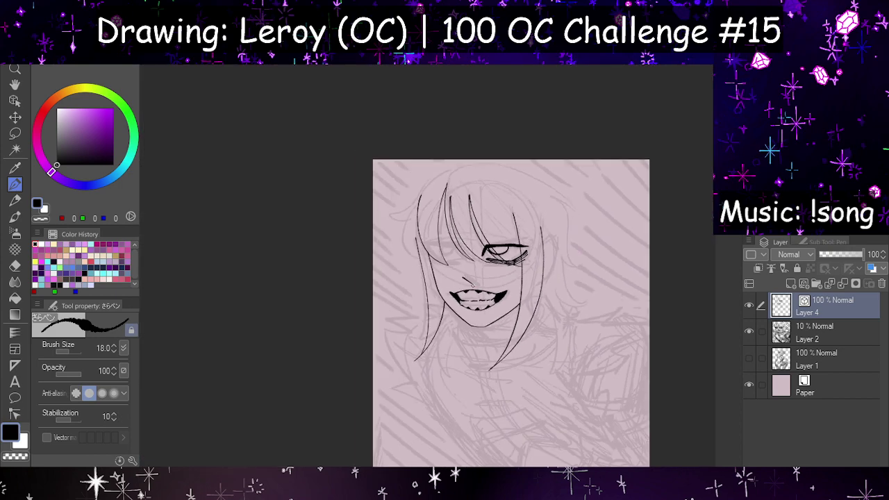
scroll(511, 271, up, 5)
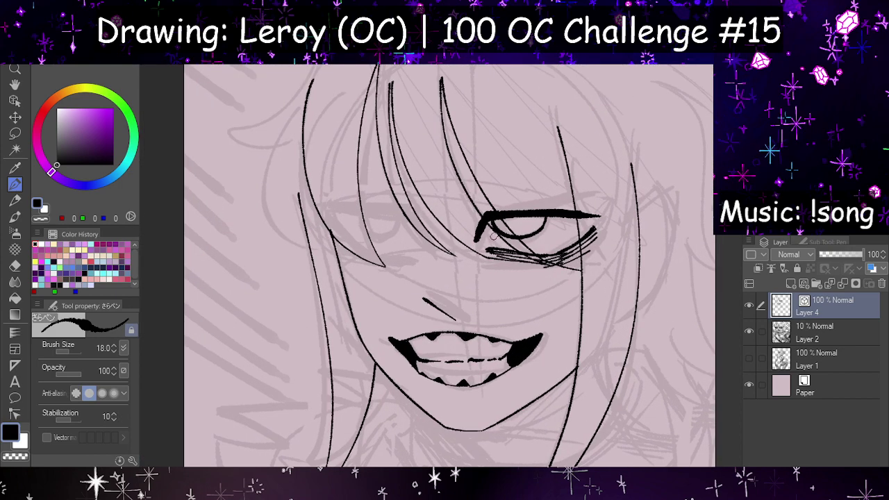
scroll(520, 230, down, 6)
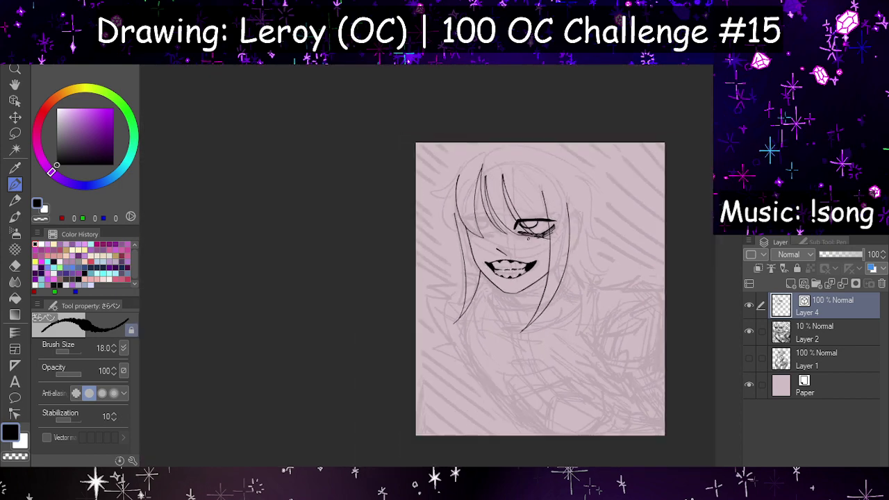
scroll(529, 238, up, 6)
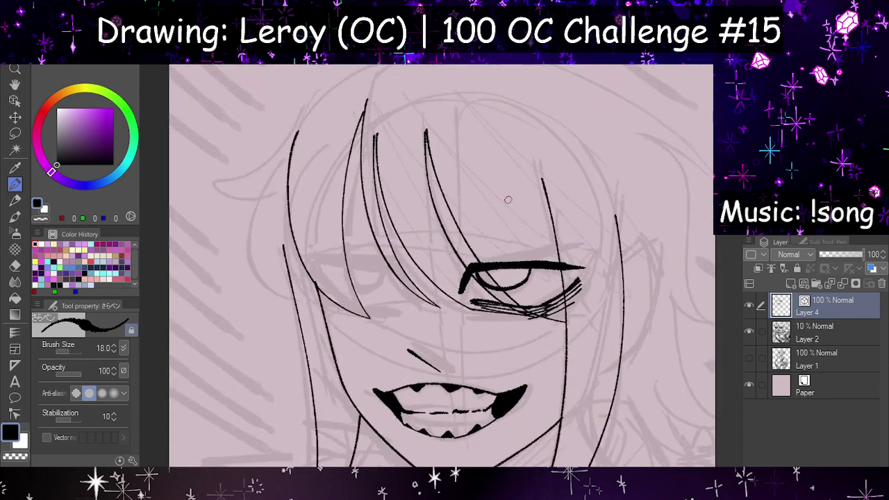
mouse_move(624, 273)
mouse_down()
mouse_move(644, 250)
mouse_move(634, 337)
mouse_up()
key(h)
key(ctrl+z)
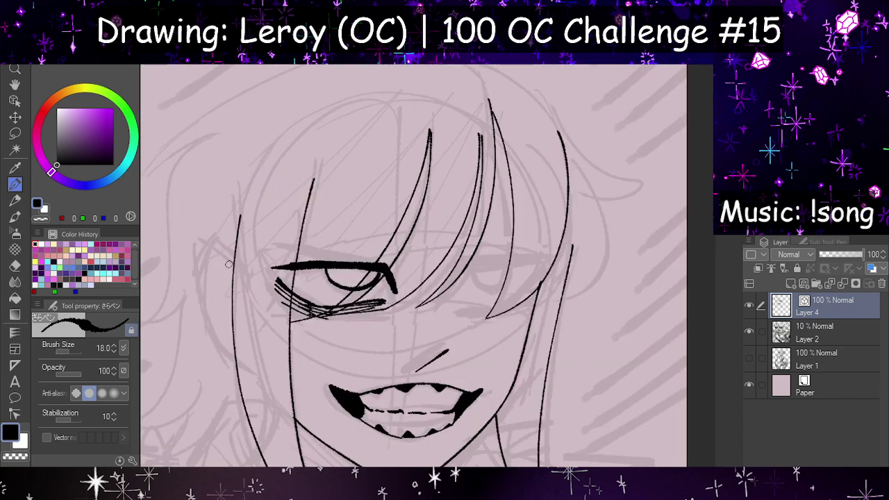
Step: Ink the ear outline outside the side hair strand on the open-eye side, with a pointed upper tip and a tapering lower edge
mouse_move(201, 240)
mouse_down()
mouse_move(234, 260)
mouse_move(197, 241)
mouse_move(224, 362)
mouse_up()
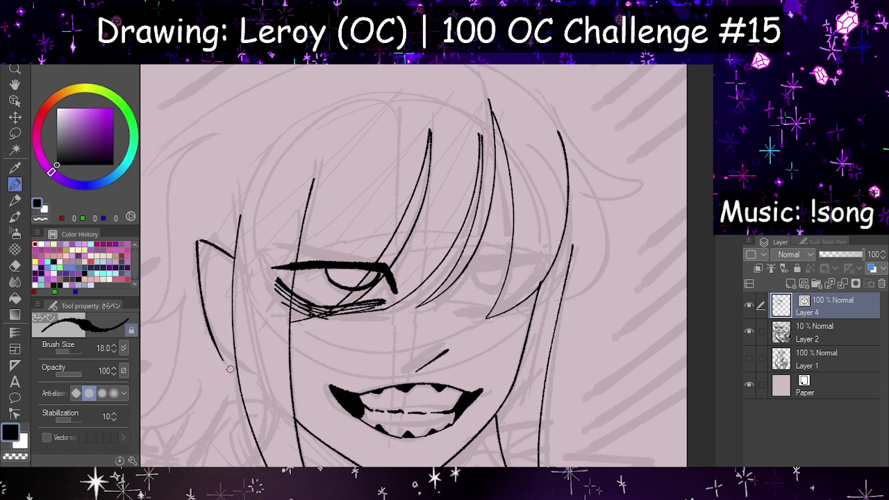
key(ctrl+z)
mouse_move(199, 241)
mouse_down()
mouse_move(223, 355)
mouse_move(237, 371)
mouse_up()
key(ctrl+z)
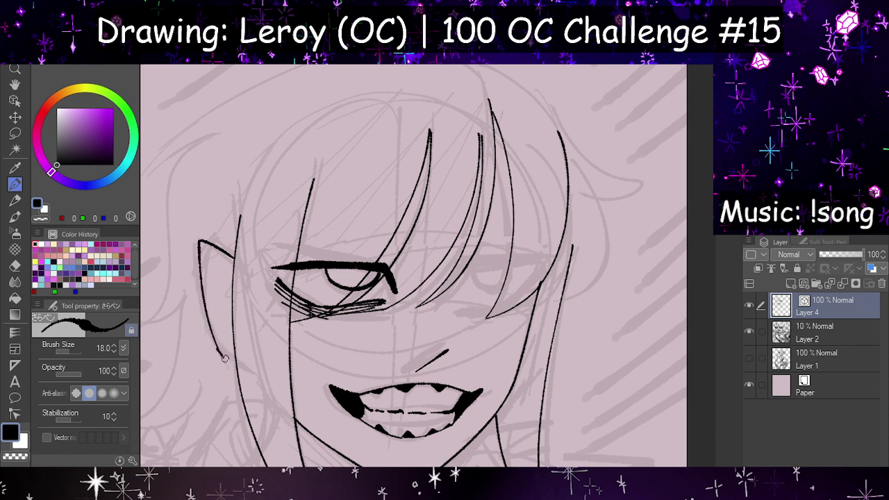
key(h)
scroll(347, 366, down, 3)
scroll(434, 357, up, 1)
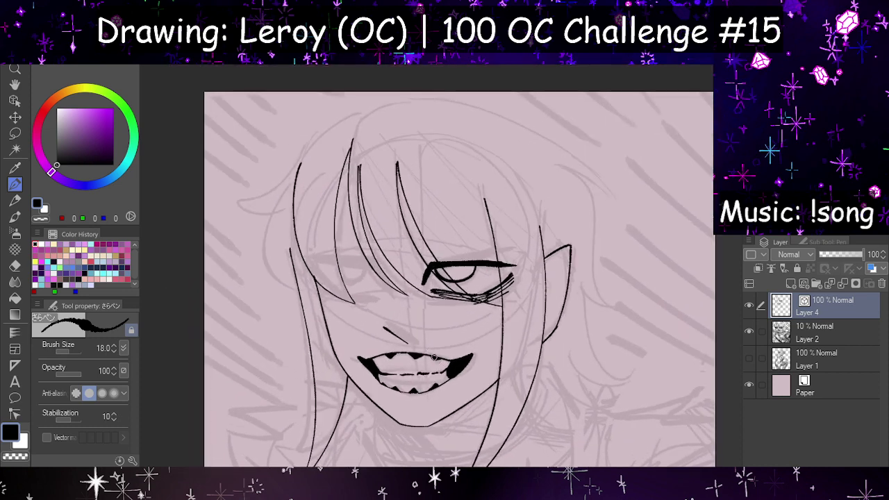
Step: Try to ink the crown outline as a long curve rising from the fringe parting and sweeping down toward the open-eye side
key(h)
key(h)
drag(353, 133, 536, 127)
key(ctrl+z)
drag(355, 132, 624, 160)
key(ctrl+z)
drag(356, 127, 613, 169)
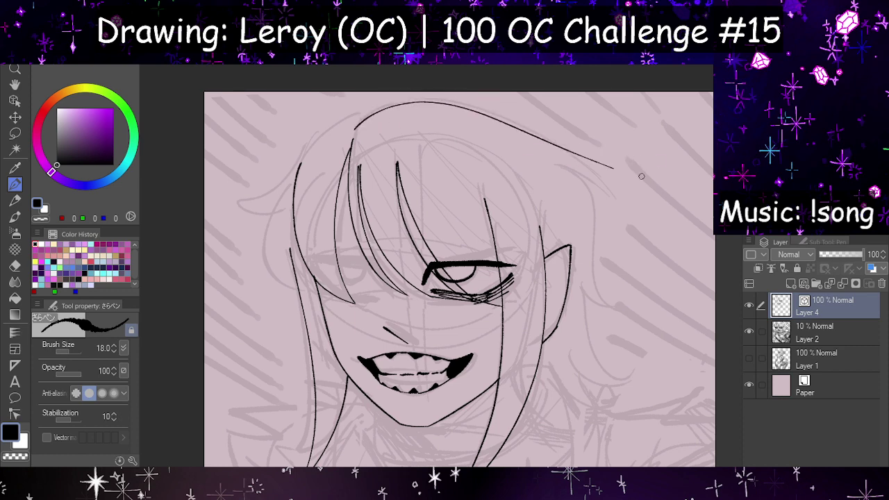
key(ctrl+z)
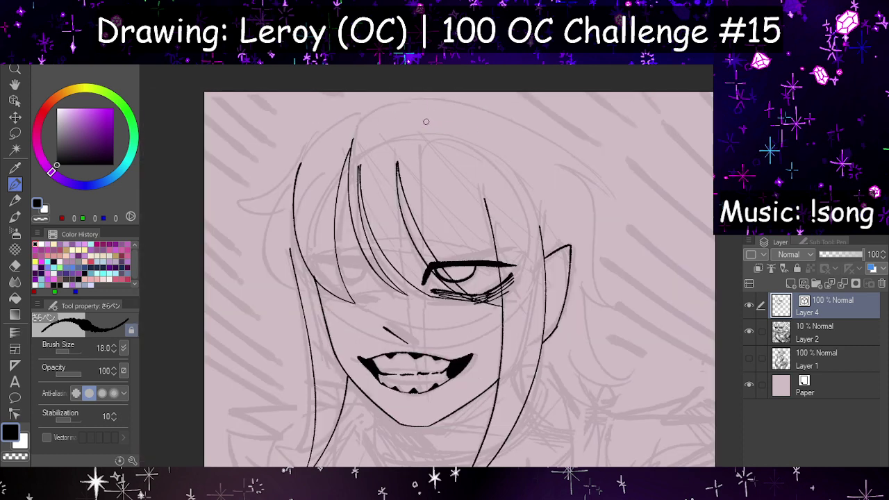
mouse_move(358, 132)
mouse_down()
mouse_move(428, 103)
mouse_move(603, 171)
mouse_up()
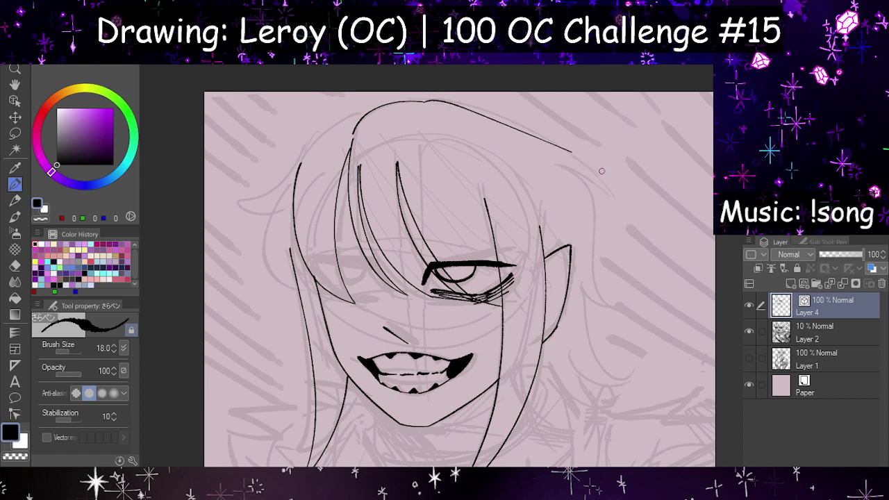
key(ctrl+z)
Step: Try to ink the outer half of the crown curve separately, working in the mirrored view
drag(428, 101, 587, 174)
key(h)
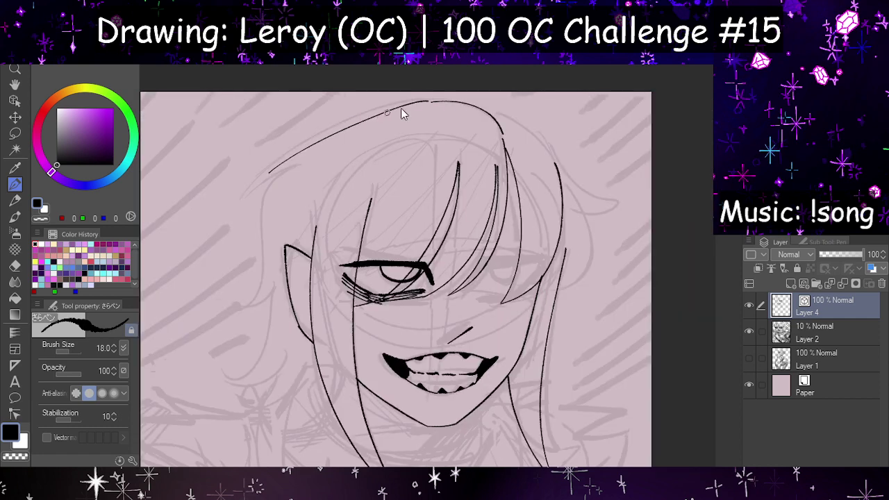
key(ctrl+z)
drag(422, 102, 225, 203)
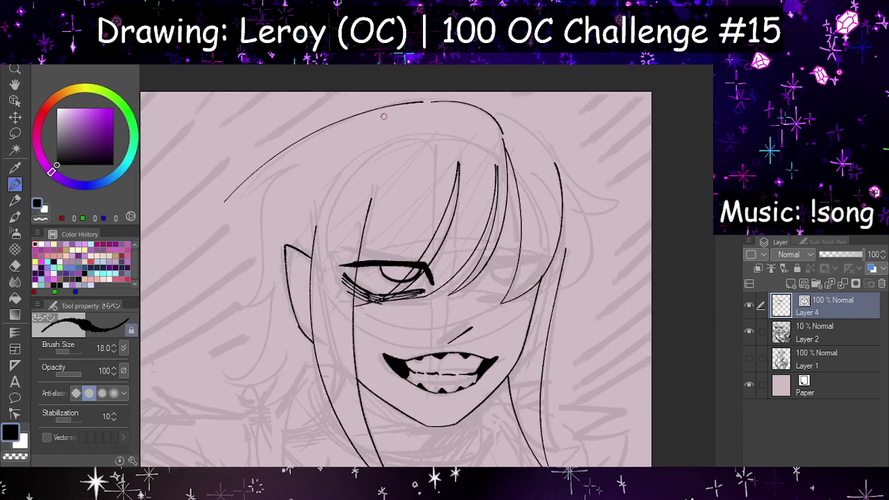
key(ctrl+z)
drag(428, 100, 255, 218)
key(h)
key(ctrl+z)
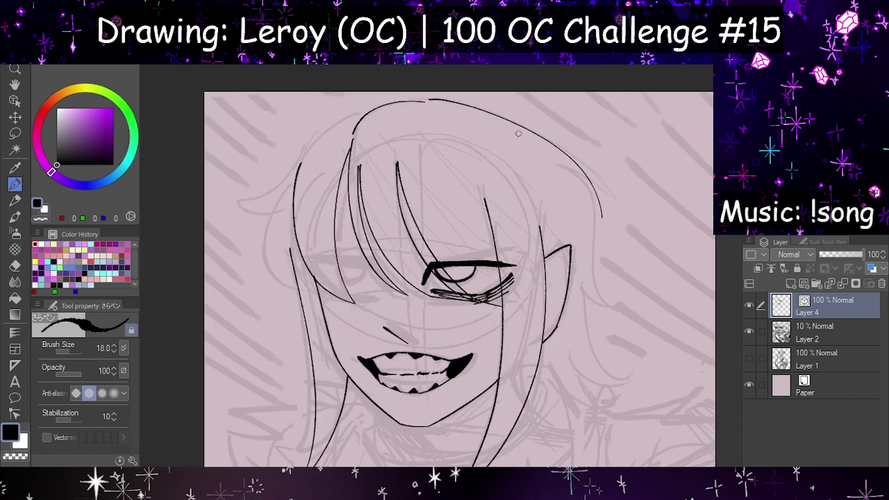
Step: Try to redraw the whole crown outline as one continuous sweep over the sketch
drag(352, 133, 592, 179)
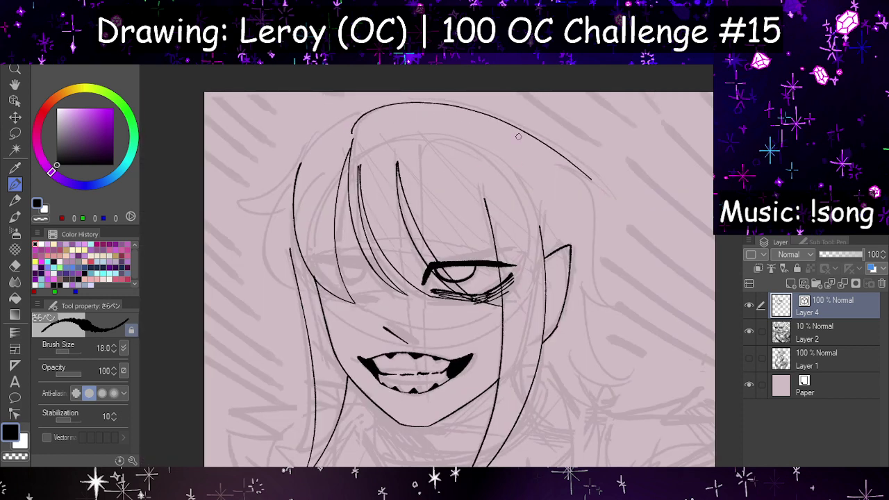
key(ctrl+z)
drag(354, 130, 633, 190)
key(ctrl+z)
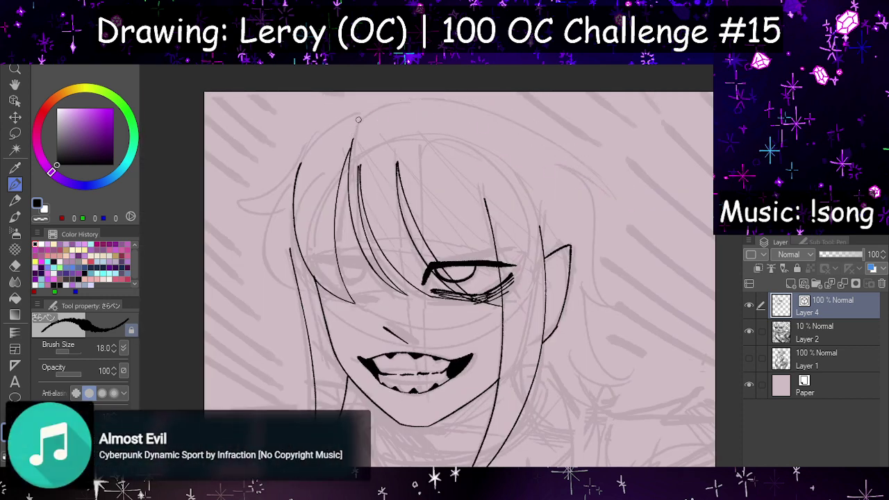
drag(359, 119, 590, 184)
key(ctrl+z)
Step: Try to ink the crown outline with flicked strand tips at its outer end and a curved side edge below them
drag(354, 134, 602, 172)
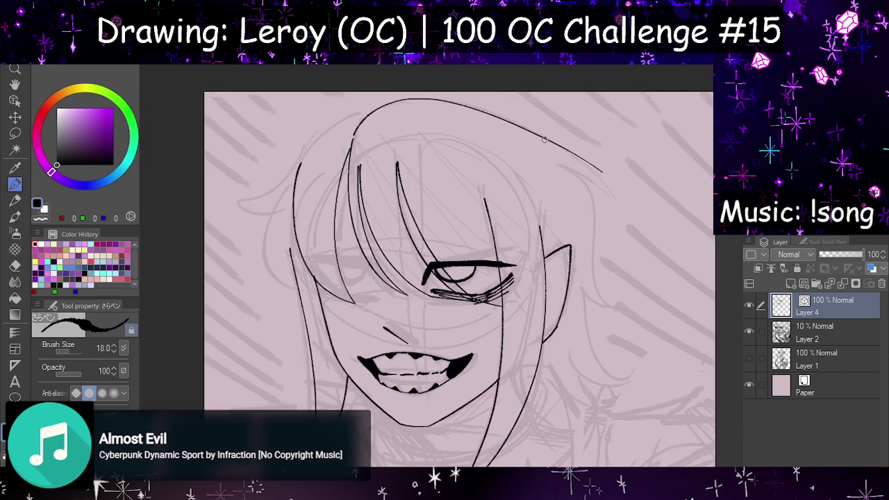
drag(545, 141, 617, 210)
key(ctrl+z)
drag(558, 166, 626, 210)
drag(549, 139, 619, 214)
key(h)
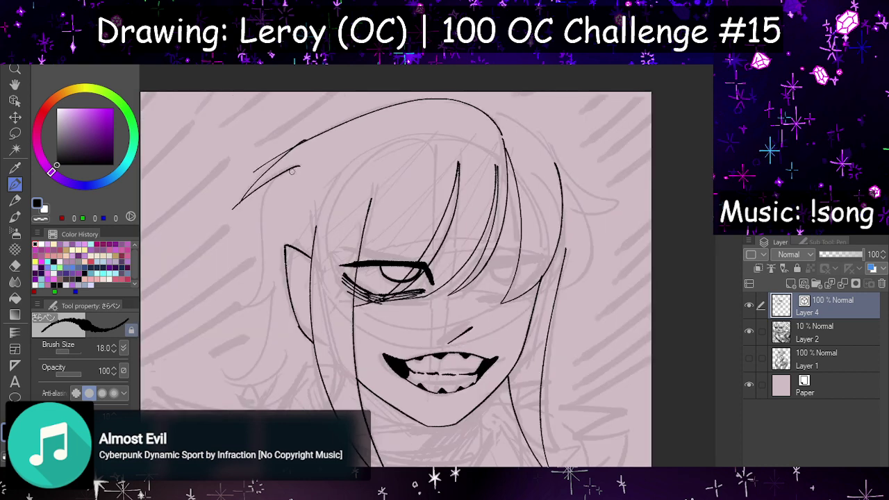
mouse_move(301, 164)
mouse_down()
mouse_move(260, 270)
mouse_move(225, 319)
mouse_up()
key(h)
key(h)
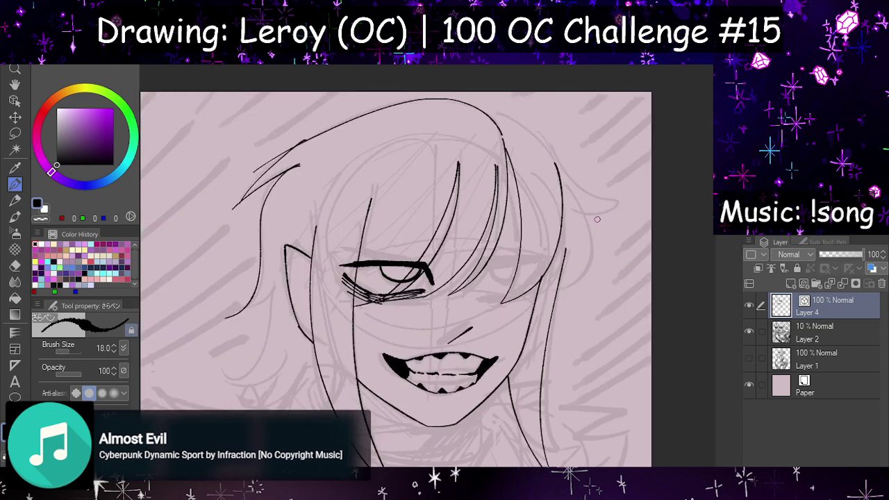
key(h)
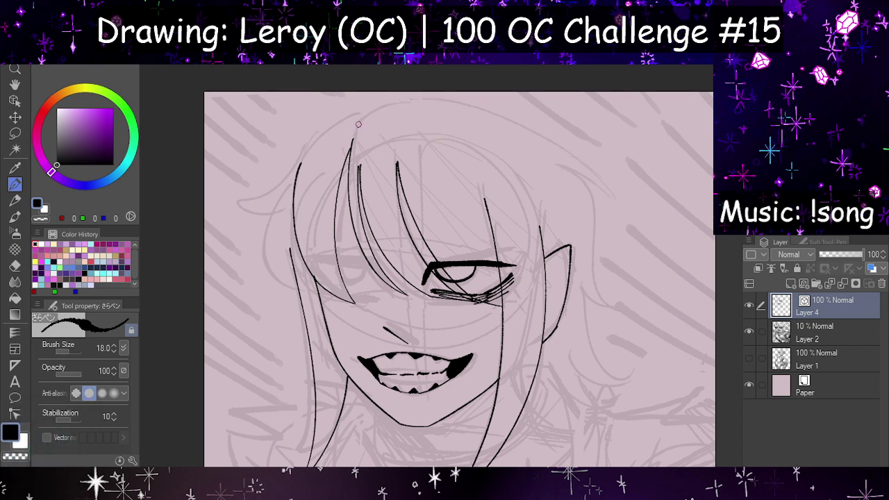
Step: Try to ink a fresh one-stroke crown outline from the parting past the outer side of the head
drag(361, 118, 574, 163)
key(ctrl+z)
drag(357, 125, 627, 189)
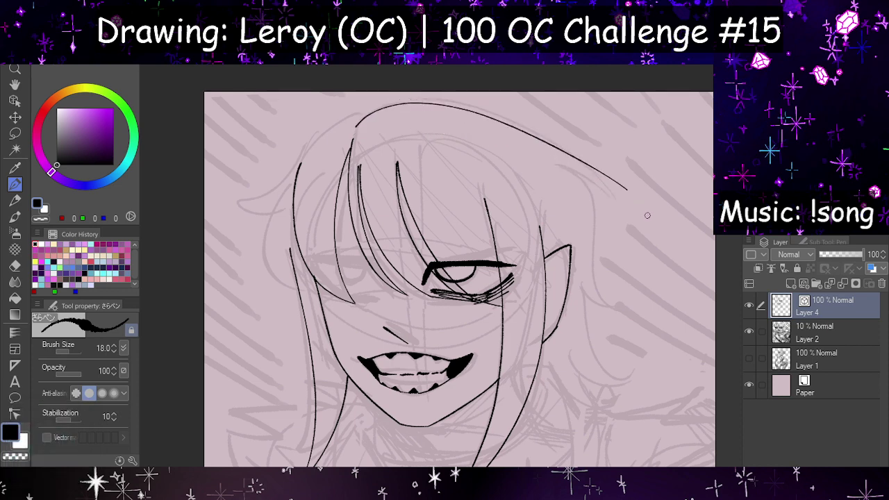
key(h)
key(h)
key(ctrl+z)
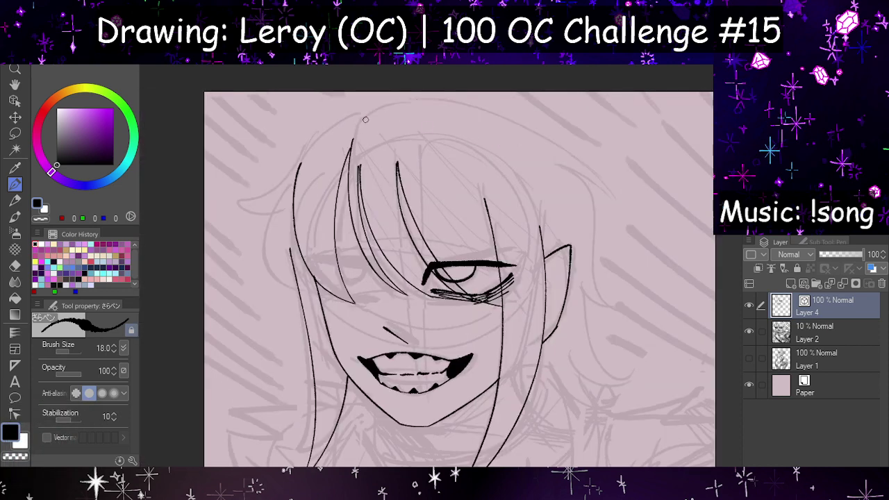
mouse_move(360, 131)
mouse_down()
mouse_move(563, 151)
mouse_move(602, 194)
mouse_up()
key(ctrl+z)
mouse_move(354, 131)
mouse_down()
mouse_move(559, 149)
mouse_move(622, 190)
mouse_up()
key(ctrl+z)
Step: Try to ink the crown's long outer curve from the top of the head, in normal and mirrored view
drag(412, 105, 624, 182)
key(ctrl+z)
drag(406, 102, 614, 184)
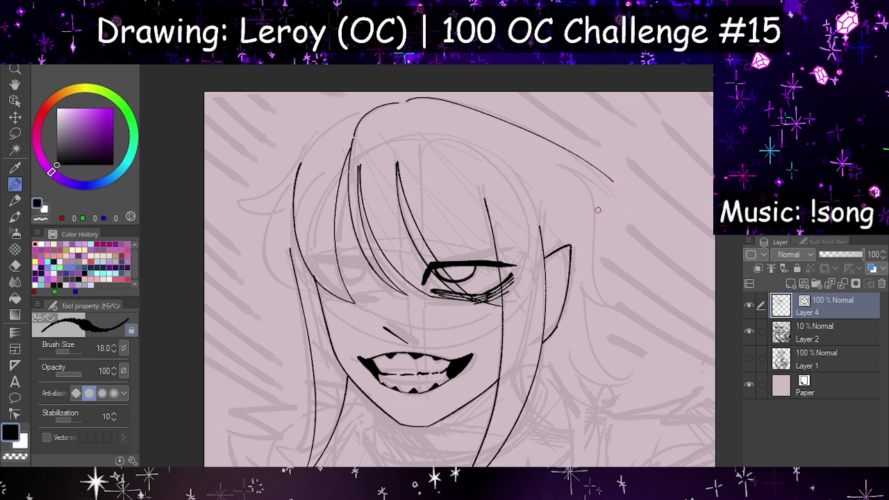
key(h)
key(ctrl+z)
drag(424, 101, 222, 218)
key(ctrl+z)
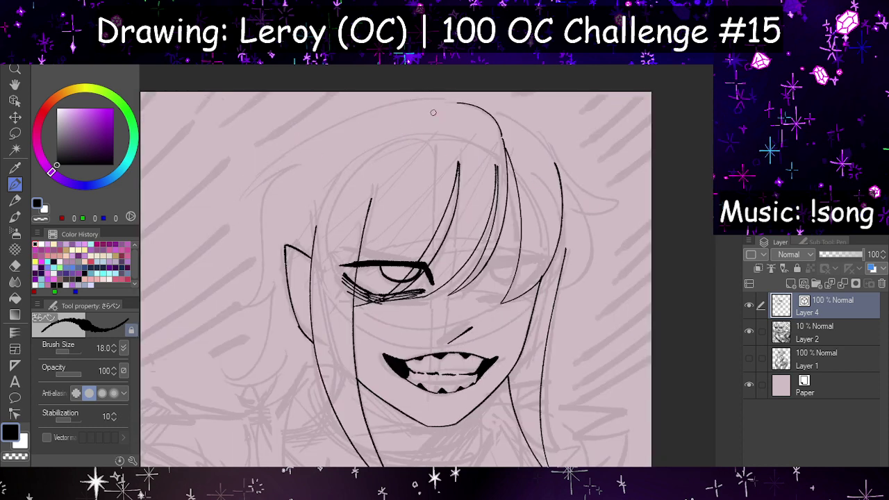
mouse_move(442, 98)
mouse_down()
mouse_move(393, 100)
mouse_move(250, 212)
mouse_up()
key(h)
key(ctrl+z)
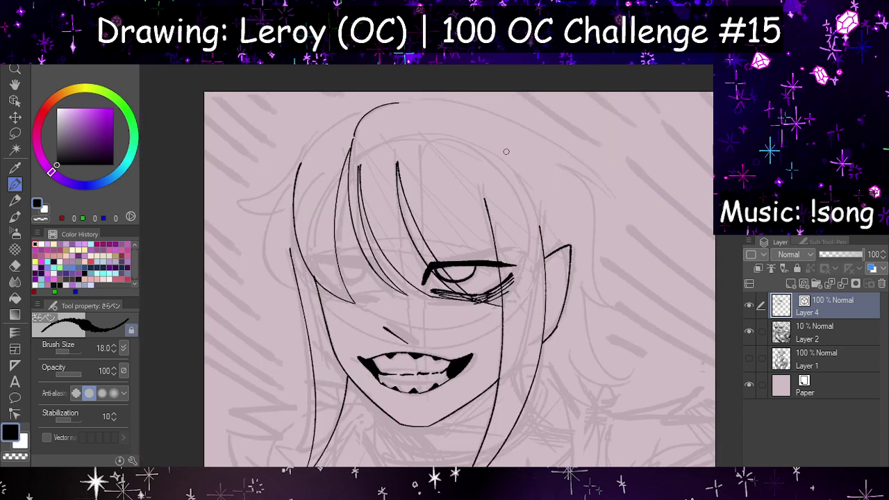
Step: Redraw the short front curve of the crown, rising from the fringe parting to the top of the head
key(ctrl+z)
drag(352, 140, 421, 104)
key(ctrl+z)
key(h)
key(h)
Step: Try to ink the long outer crown curve with short strand lines forming a pointed flick at its end
drag(403, 100, 610, 166)
key(ctrl+z)
drag(408, 98, 599, 185)
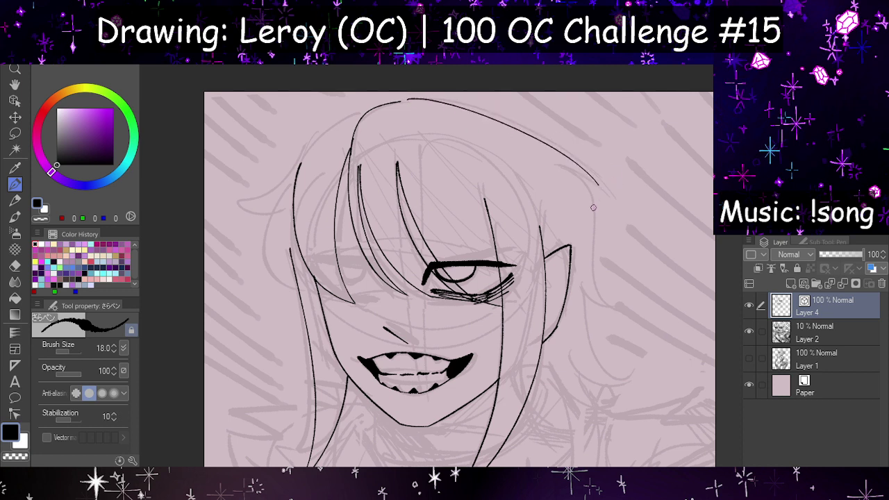
key(ctrl+z)
mouse_move(406, 100)
mouse_down()
mouse_move(504, 120)
mouse_move(633, 203)
mouse_up()
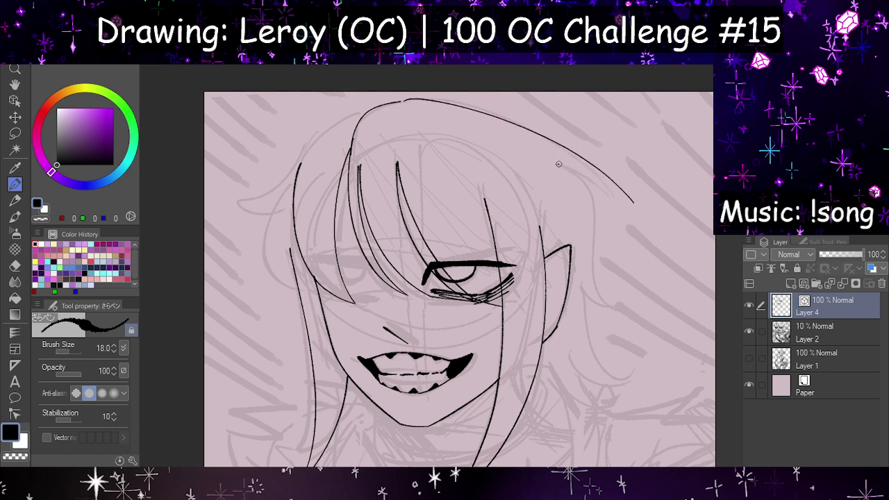
drag(558, 164, 639, 218)
key(ctrl+z)
drag(560, 144, 618, 207)
drag(560, 165, 605, 194)
key(ctrl+z)
key(ctrl+z)
key(ctrl+z)
Step: Ink the long crown curve toward the open-eye side and close its end into a pointed flick with a lower line
mouse_move(405, 98)
mouse_down()
mouse_move(452, 100)
mouse_move(618, 192)
mouse_up()
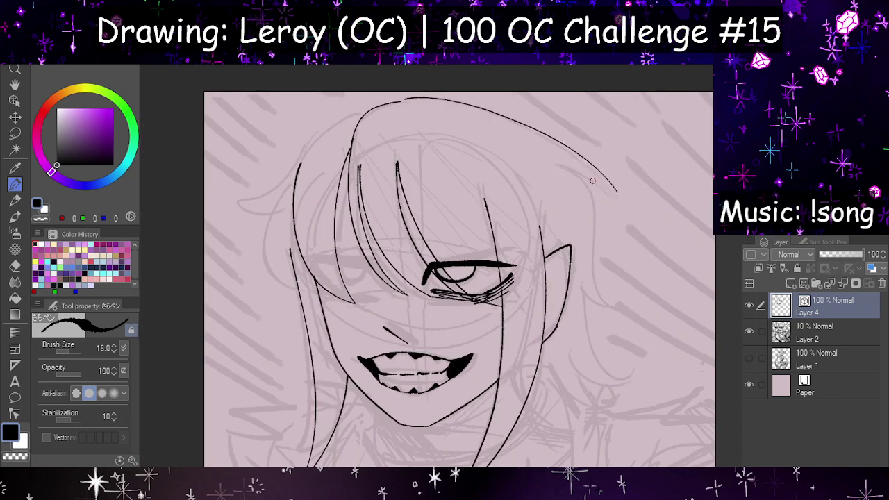
key(h)
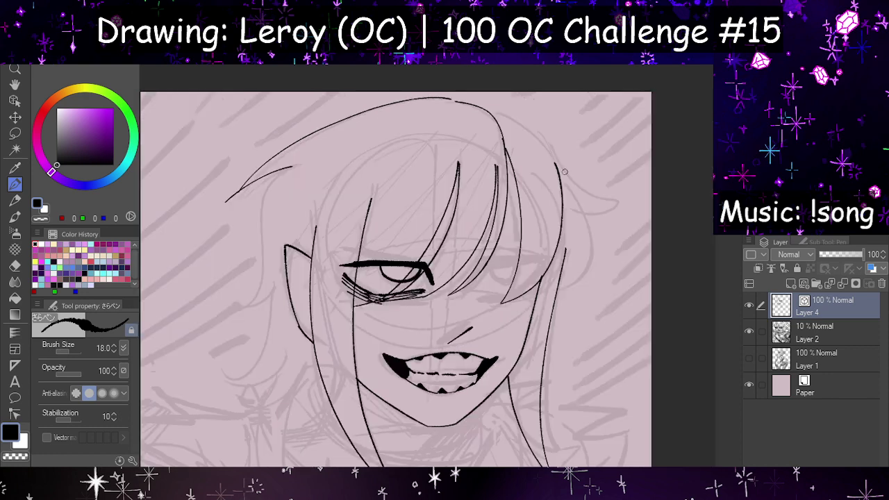
key(h)
Step: Ink the outer hair edge down the open-eye side as layered, outward-flicked points, continuing with a curve down toward the shoulder
drag(586, 173, 626, 325)
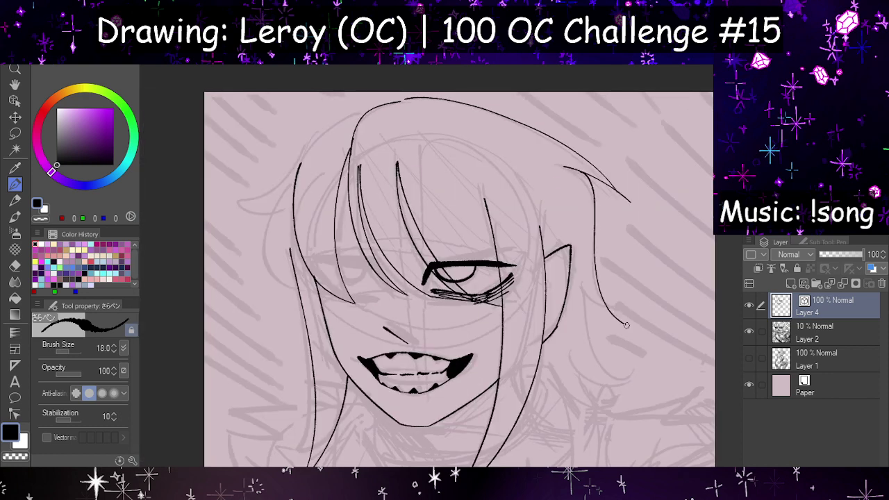
mouse_move(582, 285)
mouse_down()
mouse_move(602, 313)
mouse_move(629, 324)
mouse_move(599, 360)
mouse_move(632, 383)
mouse_up()
key(h)
drag(226, 384, 277, 461)
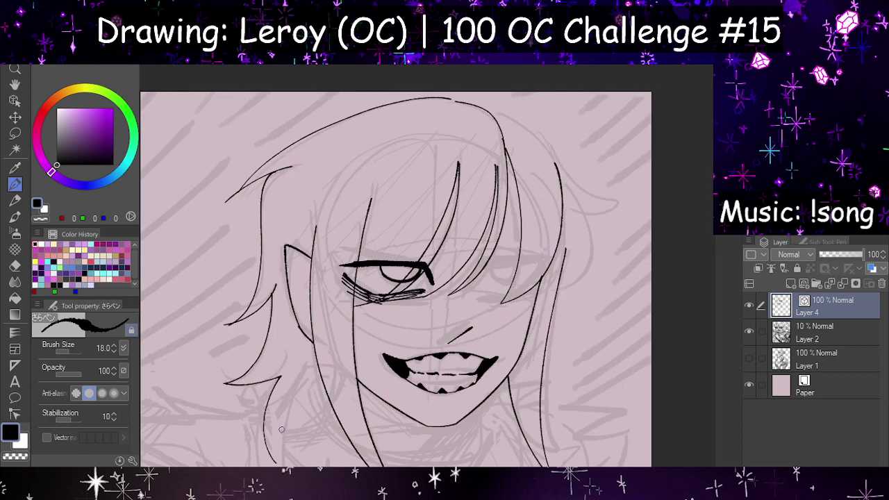
Step: Ink a long pointed hair lock beneath the flicked points, closing its two curved edges at the tip over the shoulder
scroll(532, 287, down, 6)
key(h)
scroll(417, 403, up, 7)
key(h)
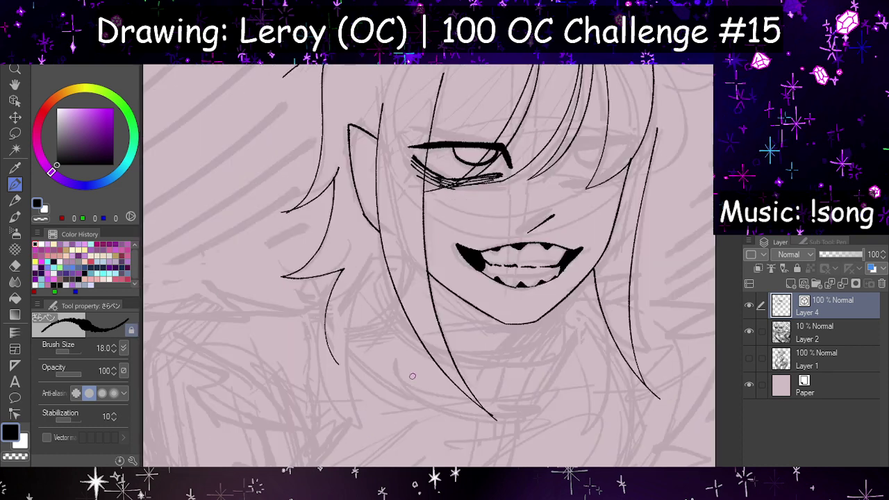
drag(367, 271, 380, 429)
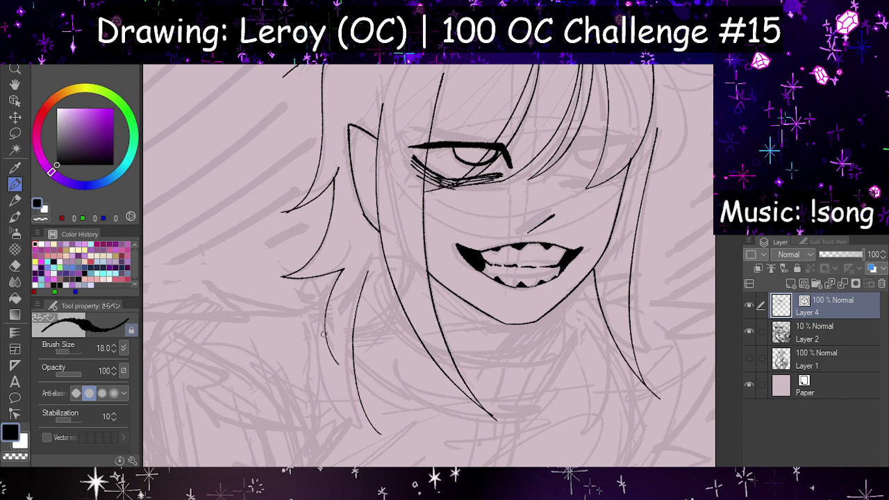
drag(335, 311, 380, 431)
key(h)
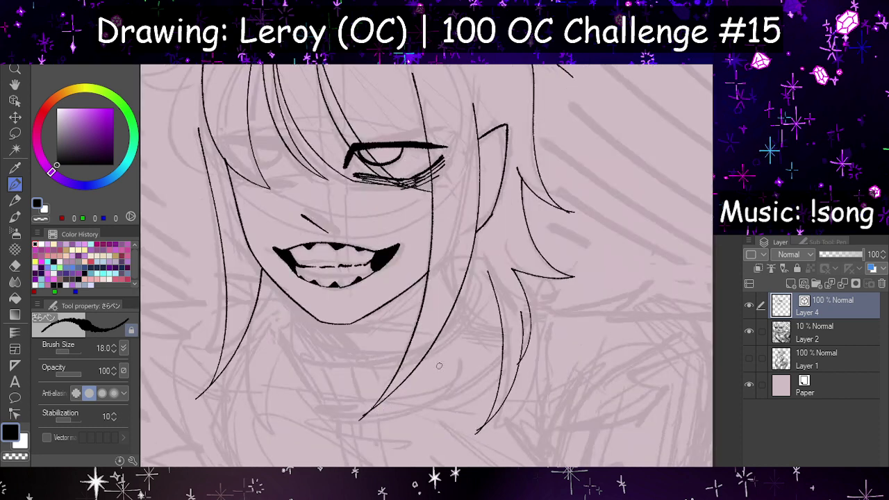
key(h)
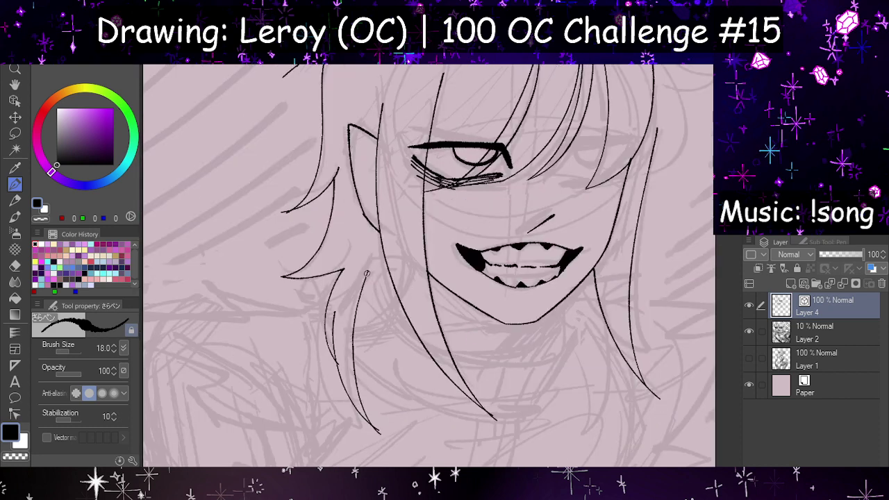
Step: Ink a thinner pointed lock between the long side strand and the shoulder lock on the open-eye side
drag(367, 273, 426, 403)
drag(381, 304, 423, 400)
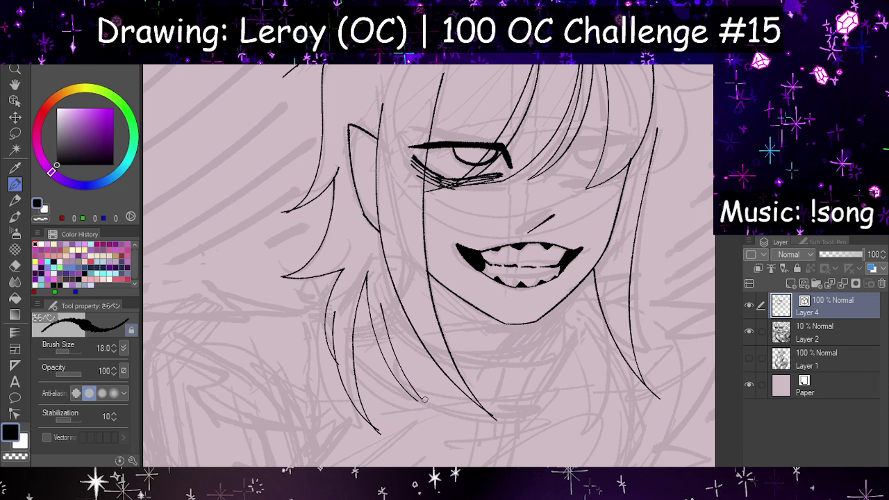
key(ctrl+z)
drag(393, 342, 438, 415)
key(ctrl+z)
key(h)
drag(467, 288, 421, 420)
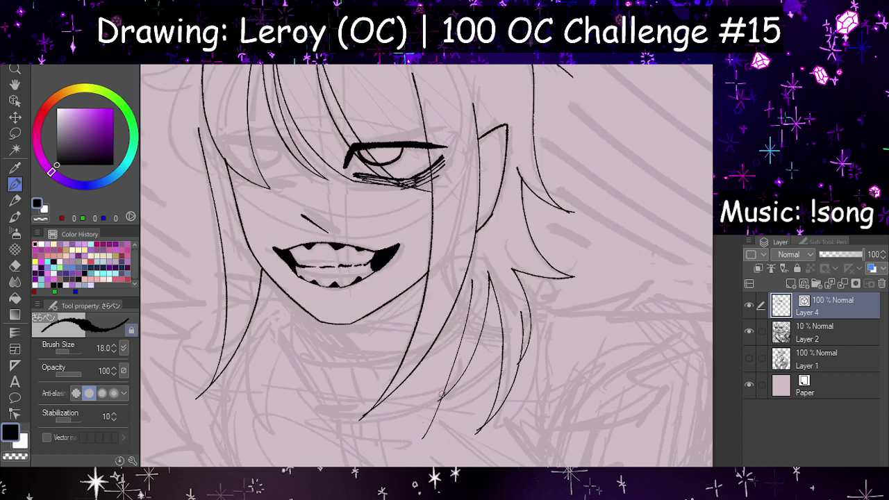
key(ctrl+z)
drag(476, 274, 423, 418)
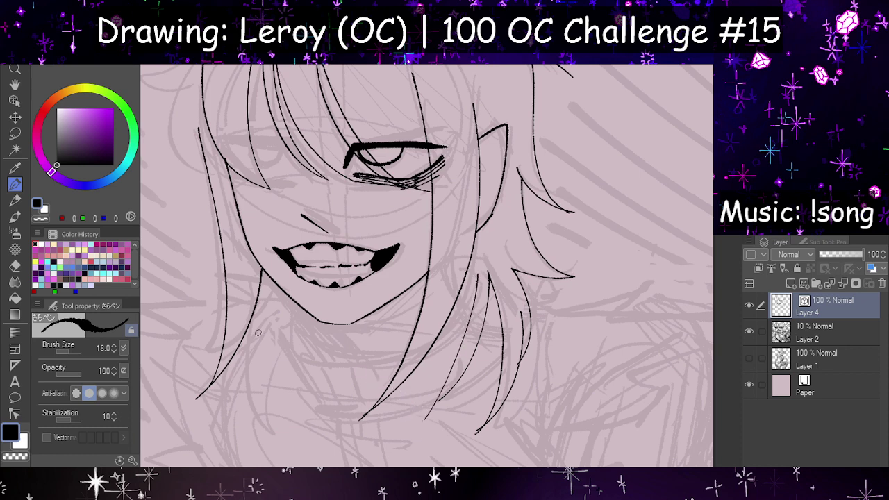
Step: Ink one long curved strand below the jaw on the covered-eye side, and undo the shorter strands tried beside it
drag(254, 314, 280, 444)
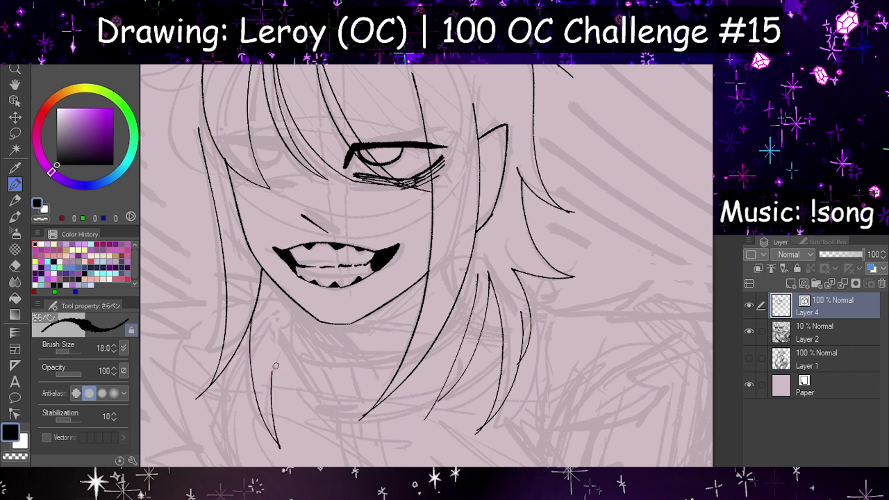
drag(268, 327, 310, 426)
drag(290, 358, 310, 427)
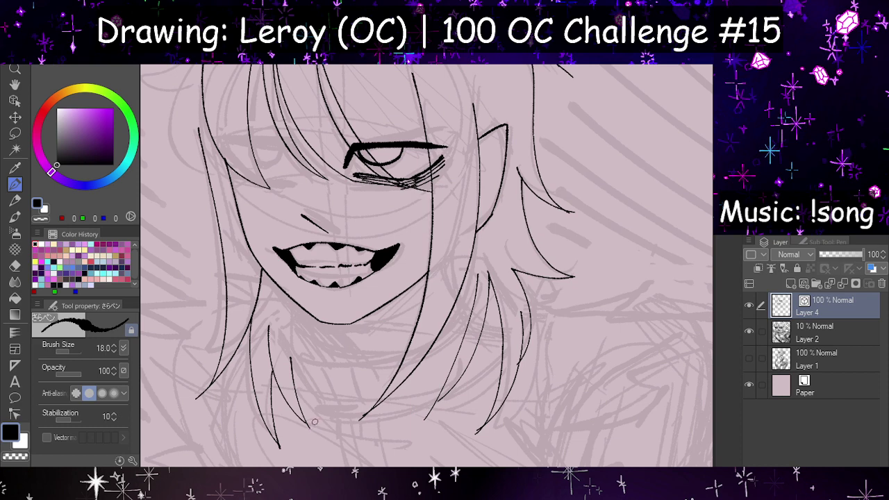
key(ctrl+z)
drag(296, 321, 311, 439)
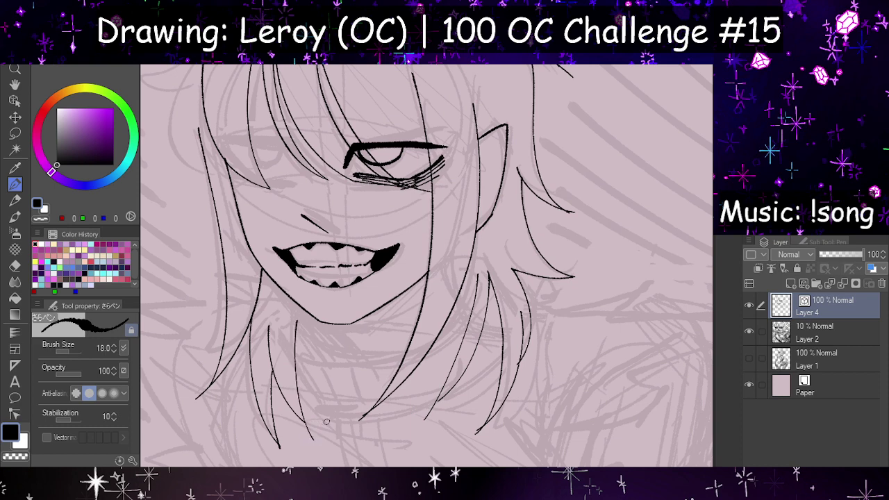
scroll(327, 422, down, 4)
scroll(393, 365, up, 1)
key(h)
key(h)
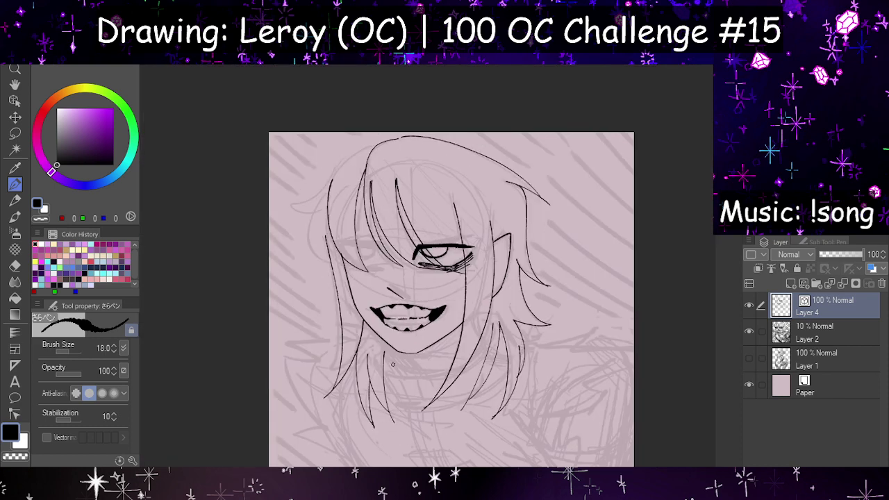
key(ctrl+z)
scroll(368, 415, up, 4)
key(ctrl+z)
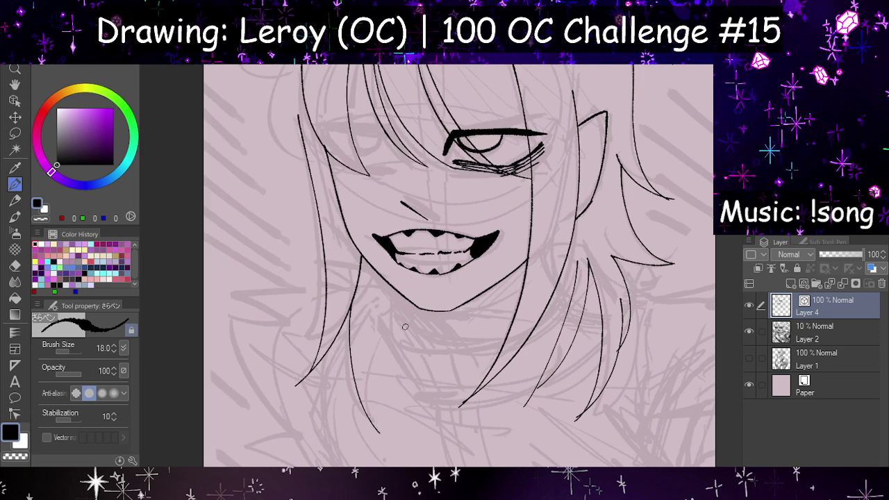
Step: Ink the crown hair edge as one curve from the parting down toward the temple on the covered-eye side
mouse_move(382, 304)
mouse_down()
mouse_move(392, 426)
mouse_move(382, 295)
mouse_up()
key(ctrl+z)
key(h)
scroll(378, 369, down, 3)
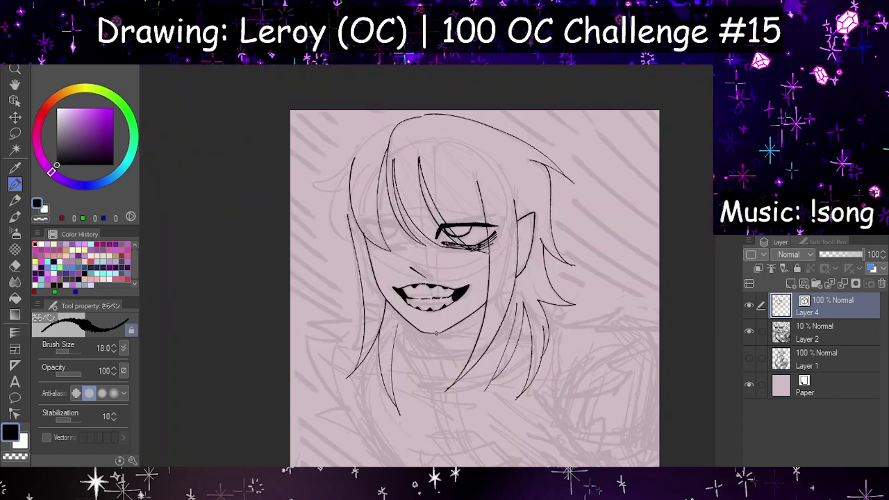
scroll(574, 138, up, 3)
scroll(574, 138, up, 1)
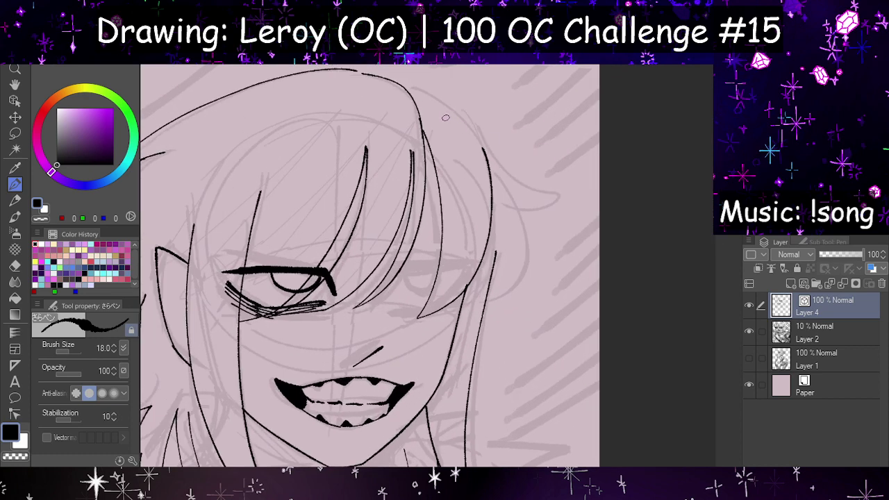
drag(408, 87, 493, 142)
key(ctrl+z)
drag(403, 86, 485, 132)
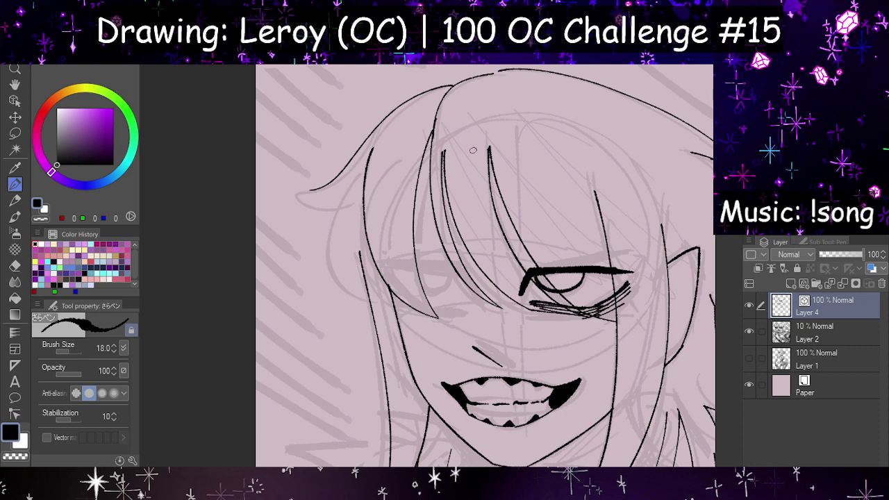
key(h)
key(ctrl+z)
mouse_move(405, 84)
mouse_down()
mouse_move(482, 141)
mouse_move(536, 198)
mouse_move(568, 202)
mouse_up()
key(h)
key(ctrl+z)
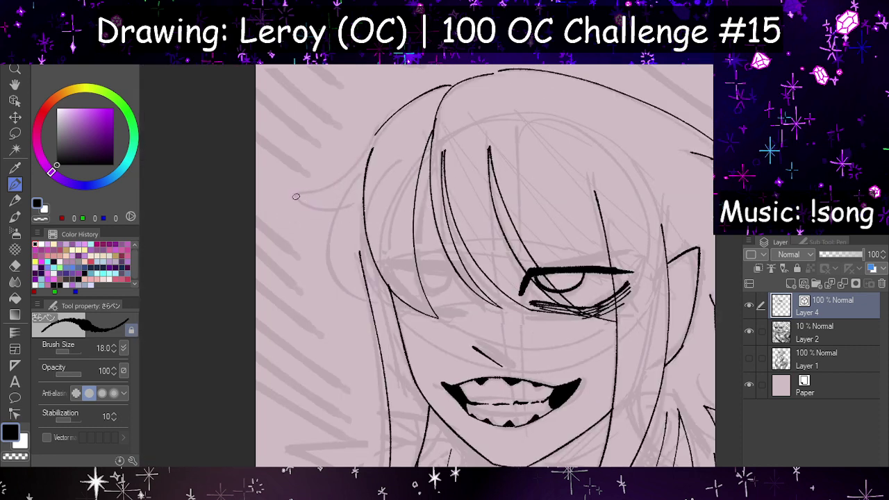
Step: Ink an outward-flicked hair point at the covered-eye temple, with a rounded curve beneath it reaching the long side strand
key(h)
mouse_move(487, 140)
mouse_down()
mouse_move(576, 189)
mouse_move(519, 207)
mouse_up()
drag(532, 216, 512, 277)
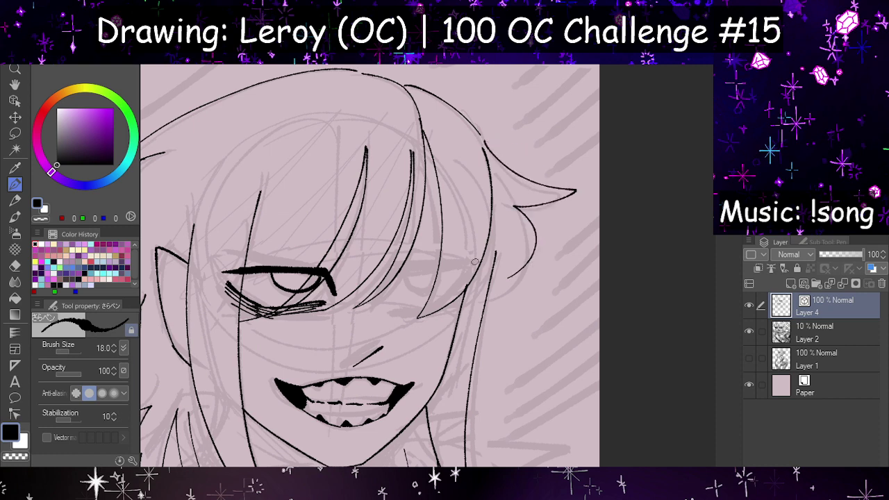
key(h)
key(ctrl+z)
key(ctrl+z)
mouse_move(370, 143)
mouse_down()
mouse_move(277, 201)
mouse_move(347, 209)
mouse_up()
key(ctrl+z)
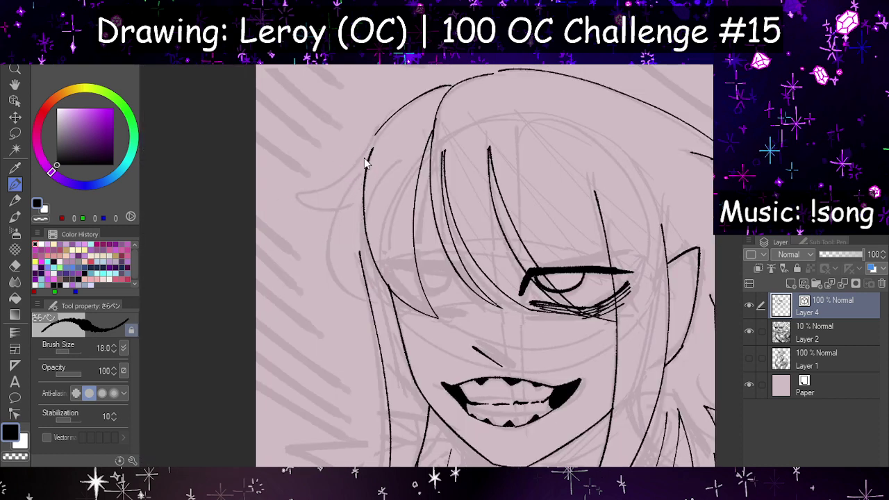
mouse_move(363, 148)
mouse_down()
mouse_move(287, 188)
mouse_move(318, 205)
mouse_move(373, 305)
mouse_up()
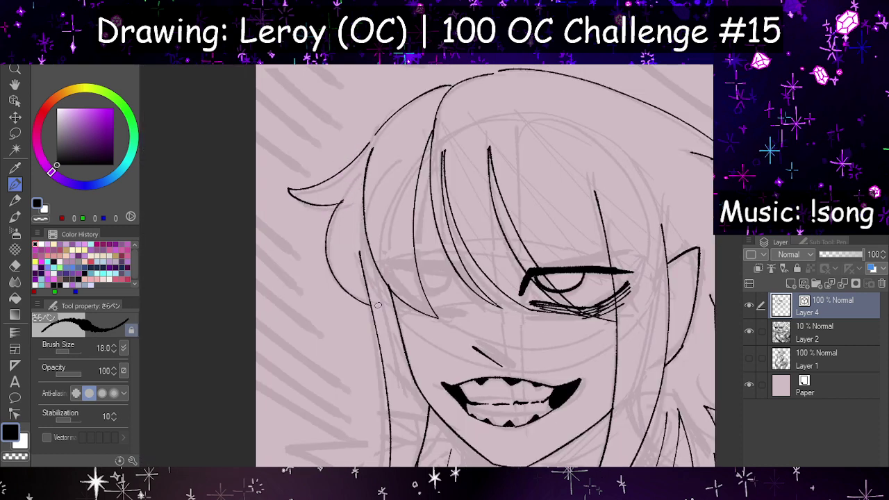
key(h)
key(h)
Step: Ink a short slanted neck line below the chin and the curved inner edge of the collar across it
scroll(452, 210, down, 5)
scroll(500, 245, up, 1)
scroll(490, 347, up, 5)
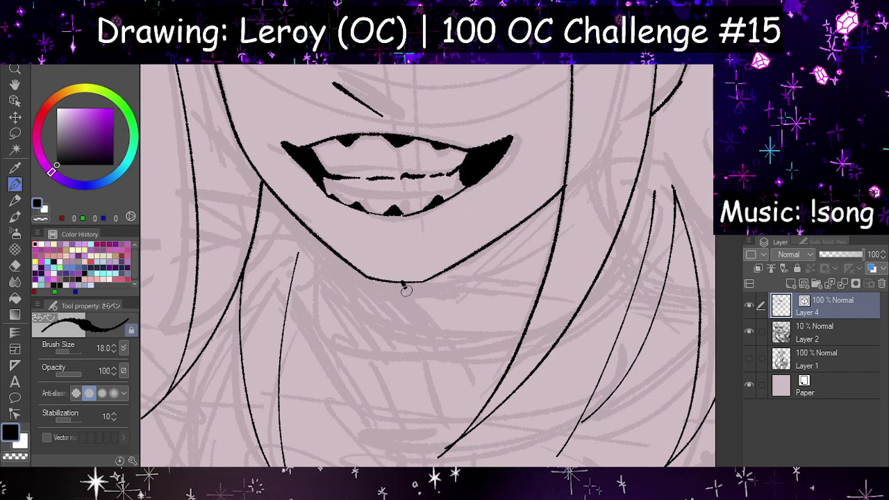
drag(407, 290, 424, 332)
key(h)
key(ctrl+z)
drag(452, 282, 420, 328)
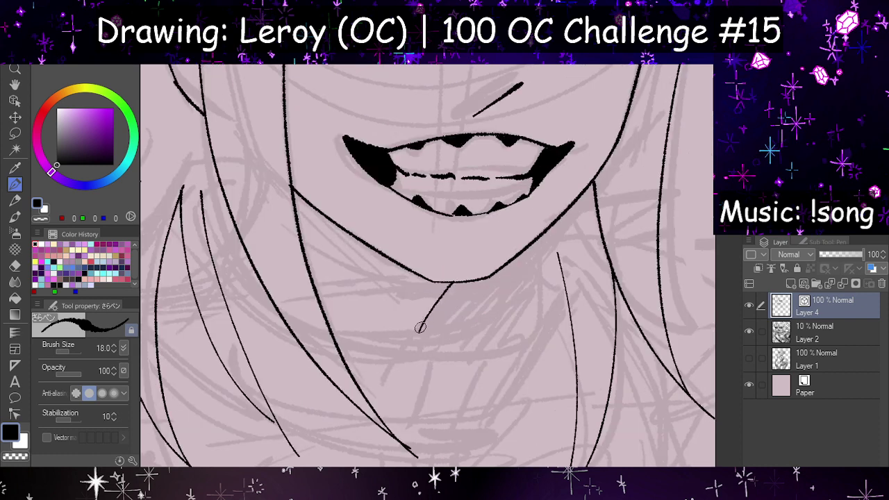
key(h)
mouse_move(353, 270)
mouse_down()
mouse_move(412, 326)
mouse_move(529, 304)
mouse_up()
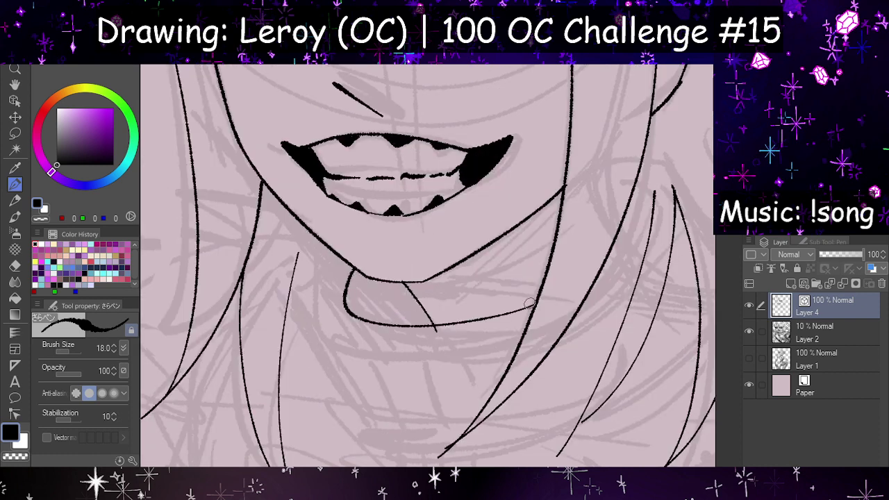
Step: Ink the collar's outer edge from the covered-eye jawline down and around in a wide curve toward the open-eye side
drag(323, 253, 337, 384)
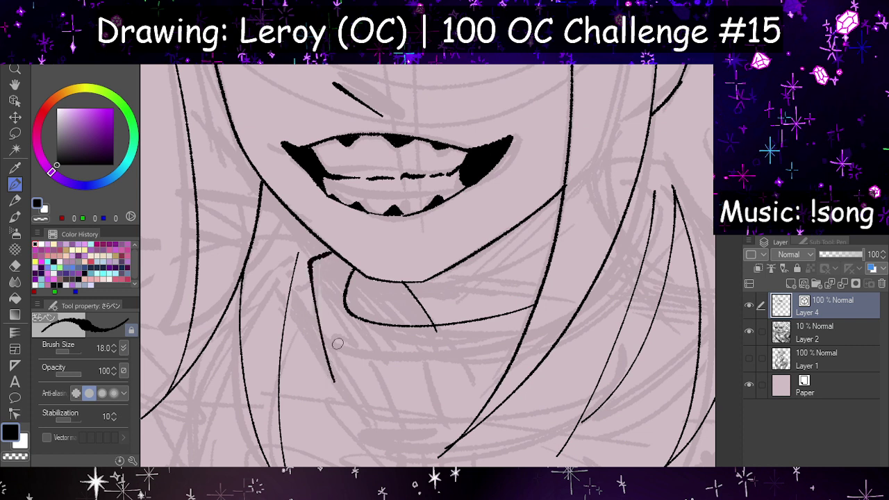
key(ctrl+z)
drag(324, 247, 326, 339)
key(ctrl+z)
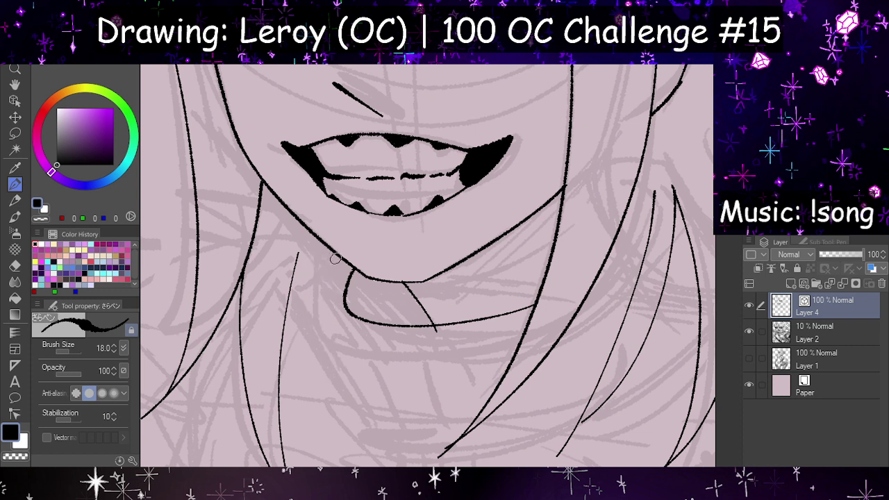
mouse_move(338, 256)
mouse_down()
mouse_move(314, 302)
mouse_move(366, 415)
mouse_move(361, 398)
mouse_move(582, 380)
mouse_up()
Step: Try to ink the remaining collar edges behind the hair locks on the open-eye side, and undo the strokes
scroll(570, 283, down, 5)
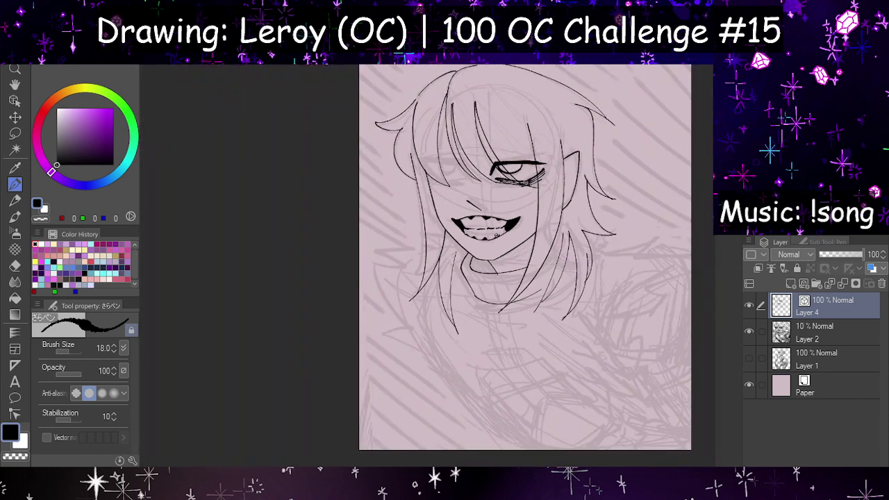
key(h)
scroll(310, 272, up, 6)
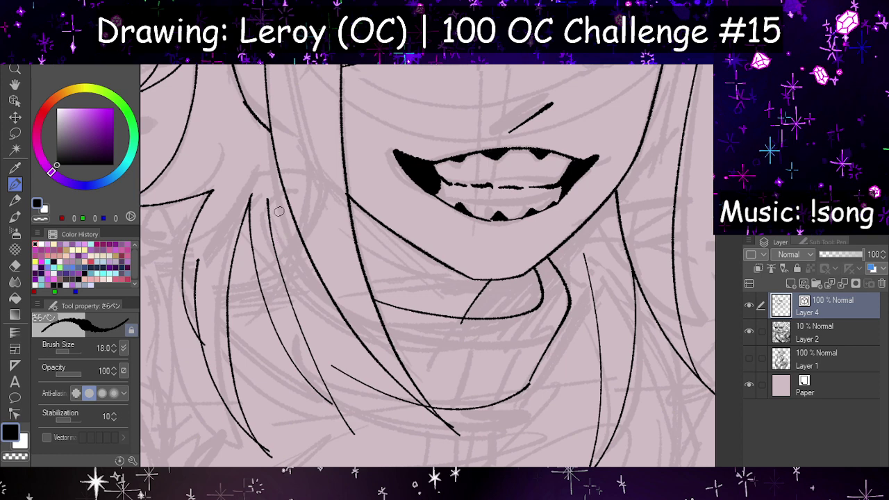
drag(279, 204, 337, 307)
key(ctrl+z)
mouse_move(284, 184)
mouse_down()
mouse_move(318, 267)
mouse_move(353, 303)
mouse_up()
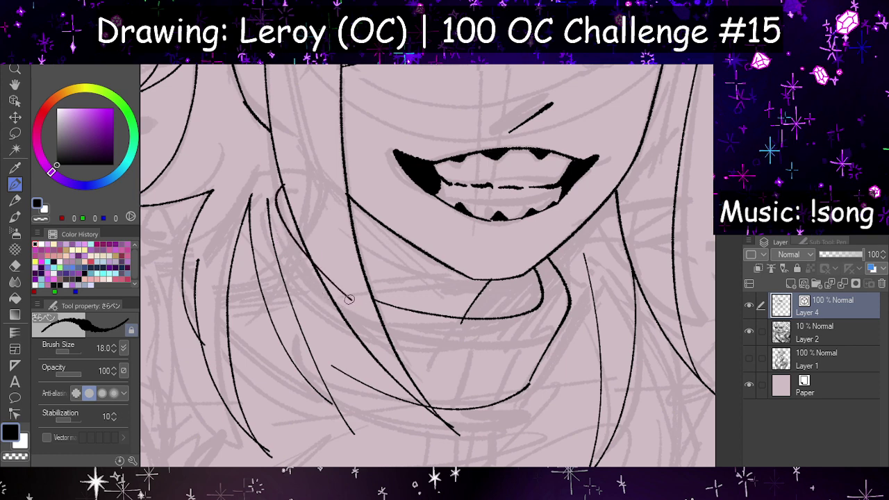
key(ctrl+z)
drag(284, 200, 346, 296)
key(ctrl+z)
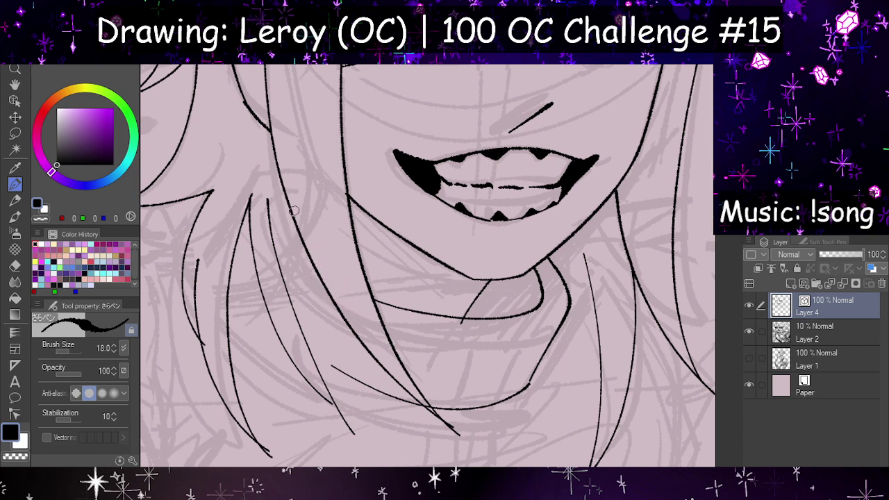
drag(285, 200, 342, 287)
drag(250, 258, 346, 364)
key(ctrl+z)
mouse_move(247, 262)
mouse_down()
mouse_move(273, 310)
mouse_move(340, 366)
mouse_up()
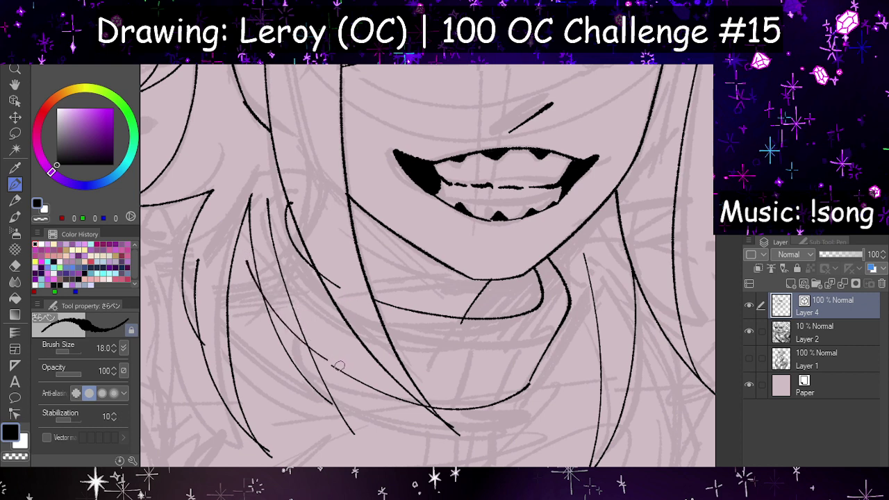
key(h)
key(h)
key(h)
key(ctrl+z)
drag(572, 196, 597, 270)
key(ctrl+z)
key(ctrl+z)
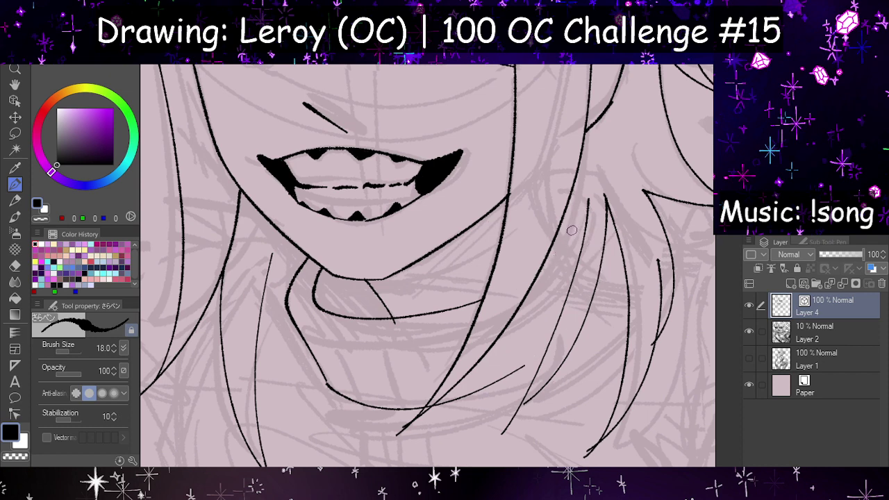
Step: Ink a long curved strand on the open-eye side, running from beside the jaw down past the thin lock's tip
key(h)
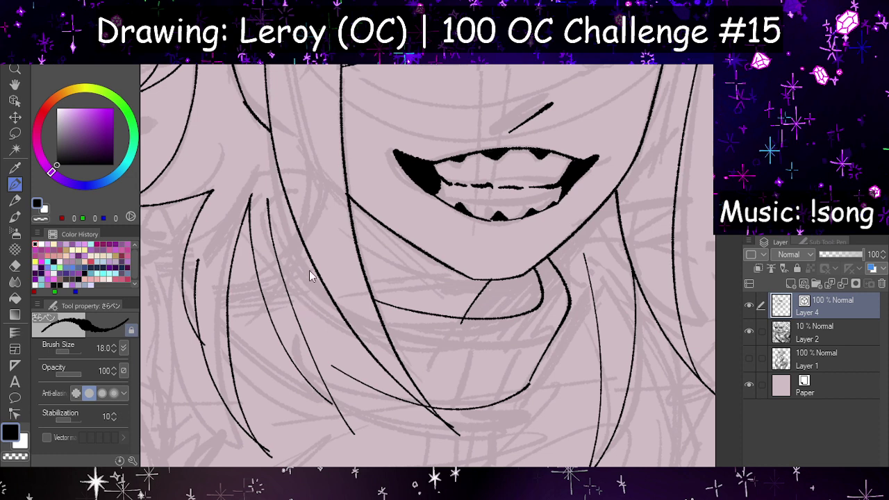
drag(294, 227, 356, 414)
key(ctrl+z)
drag(301, 237, 363, 449)
key(ctrl+z)
mouse_move(308, 238)
mouse_down()
mouse_move(315, 339)
mouse_move(360, 444)
mouse_up()
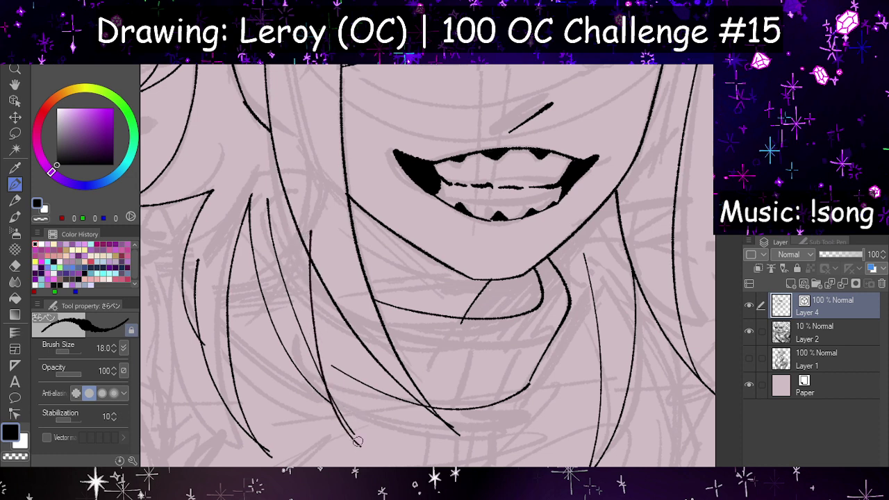
key(ctrl+z)
drag(308, 240, 364, 437)
key(ctrl+z)
mouse_move(317, 250)
mouse_down()
mouse_move(339, 393)
mouse_move(374, 450)
mouse_up()
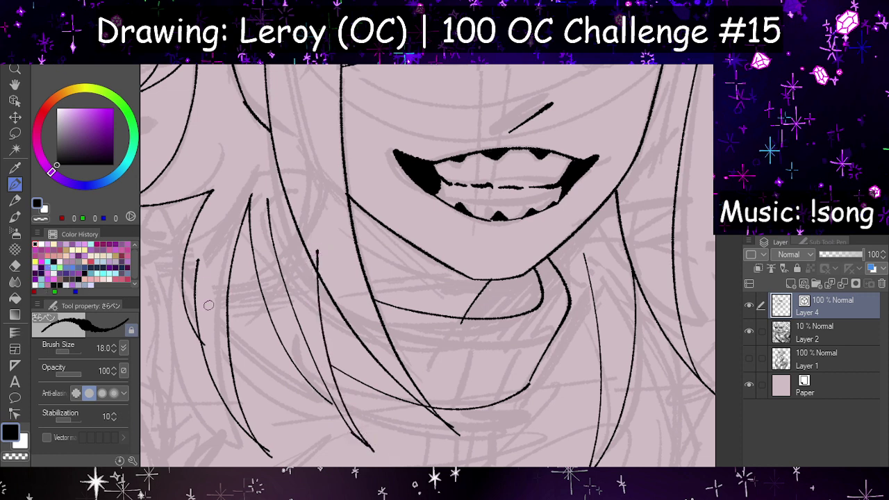
Step: Ink the covered eye's upper lid line with its angled inner corner, and the curved lower lid beneath it
scroll(455, 264, down, 5)
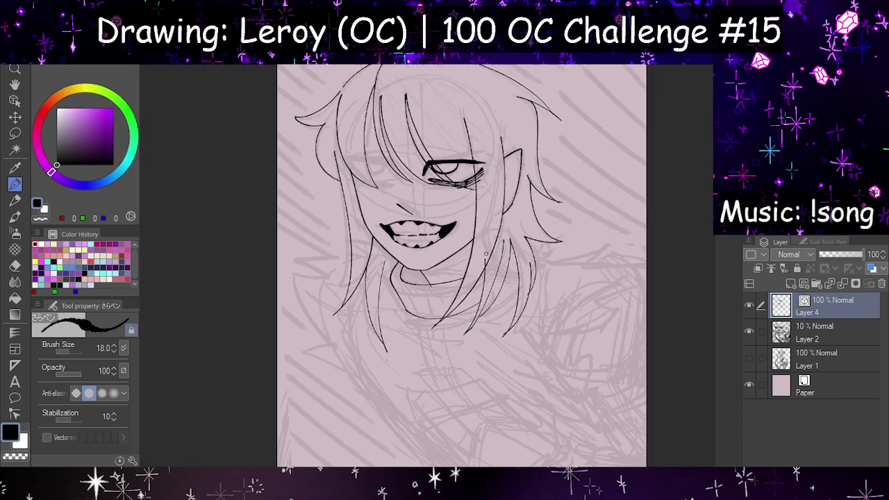
scroll(478, 220, up, 6)
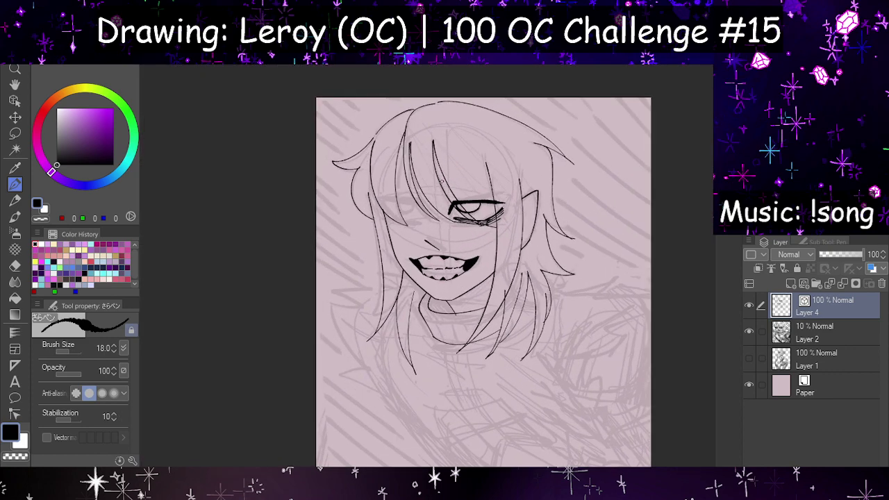
scroll(457, 189, up, 2)
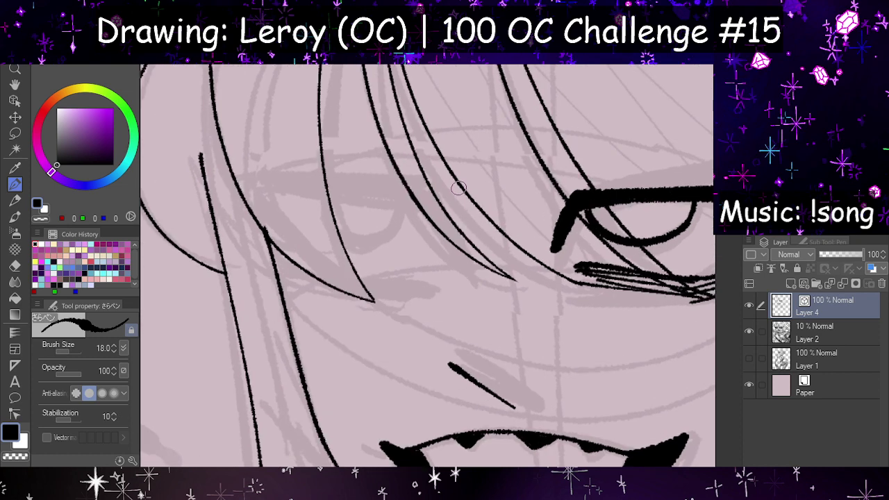
key(h)
key(h)
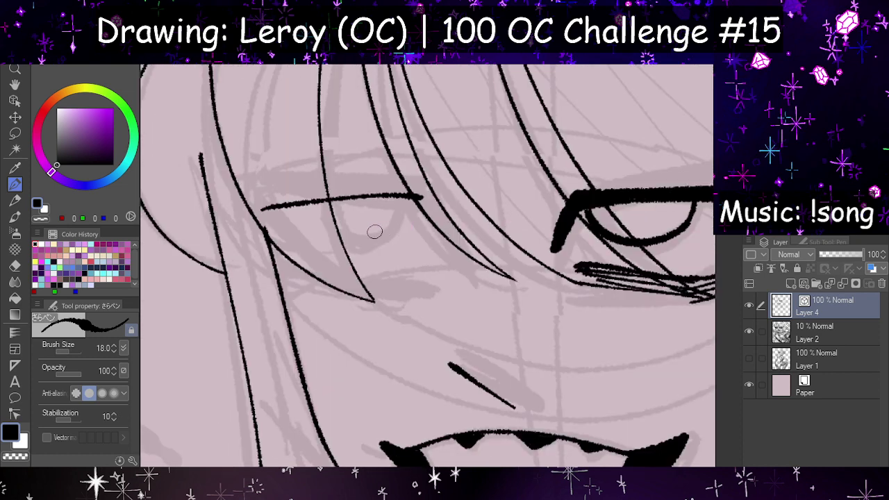
drag(421, 198, 465, 254)
key(ctrl+z)
drag(421, 198, 468, 264)
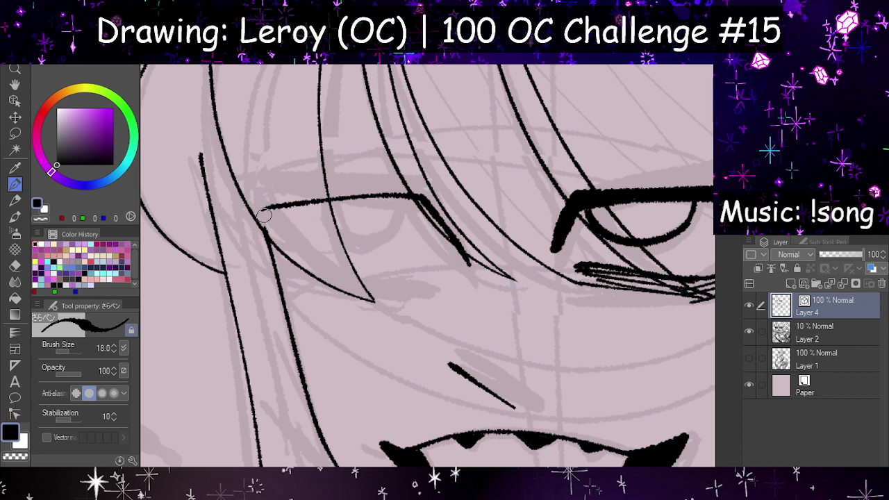
drag(258, 217, 340, 274)
key(ctrl+z)
drag(257, 228, 441, 273)
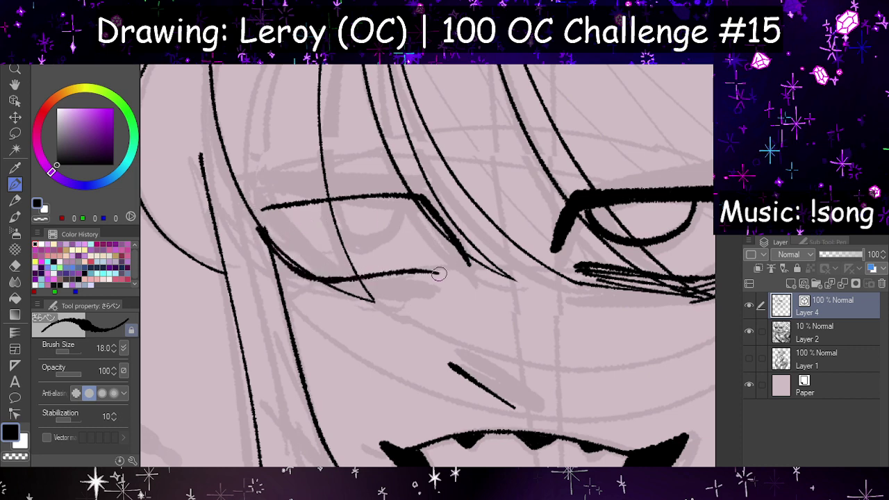
Step: Thicken the covered eye's upper lid line and its inner corner into a heavy lash line matching the open eye
key(h)
scroll(490, 235, down, 3)
key(h)
scroll(492, 233, down, 2)
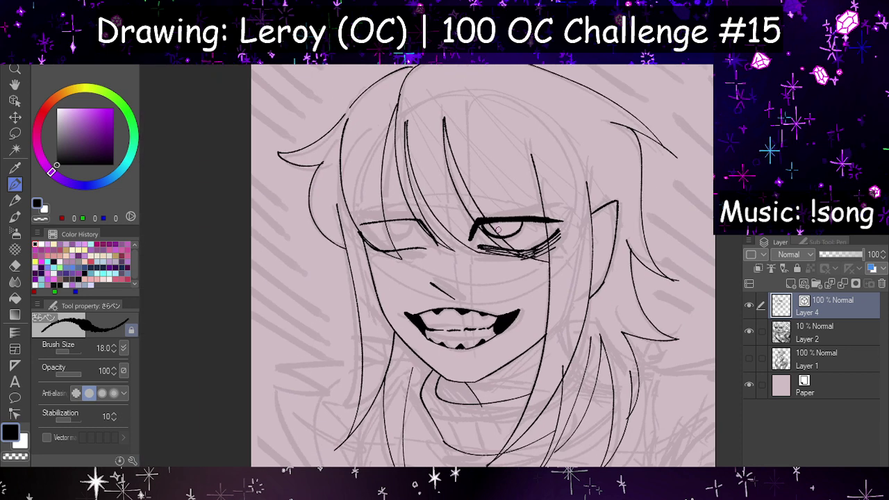
scroll(498, 230, down, 2)
key(h)
scroll(487, 233, up, 6)
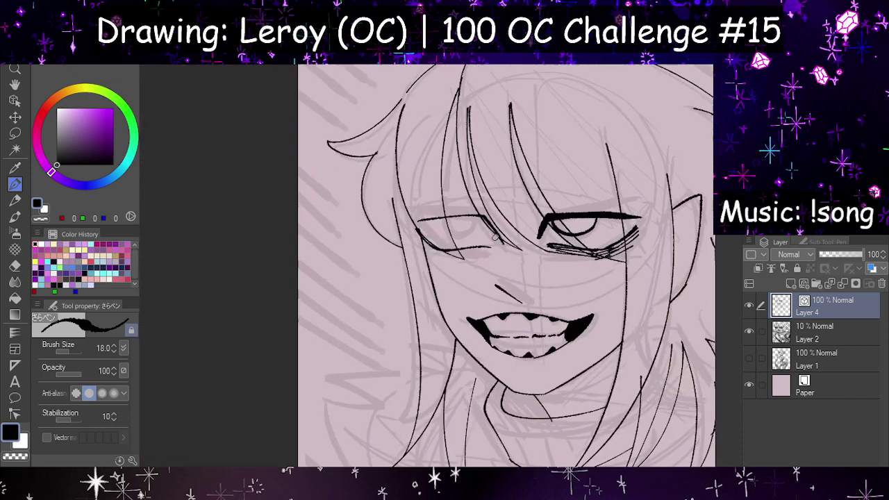
key(h)
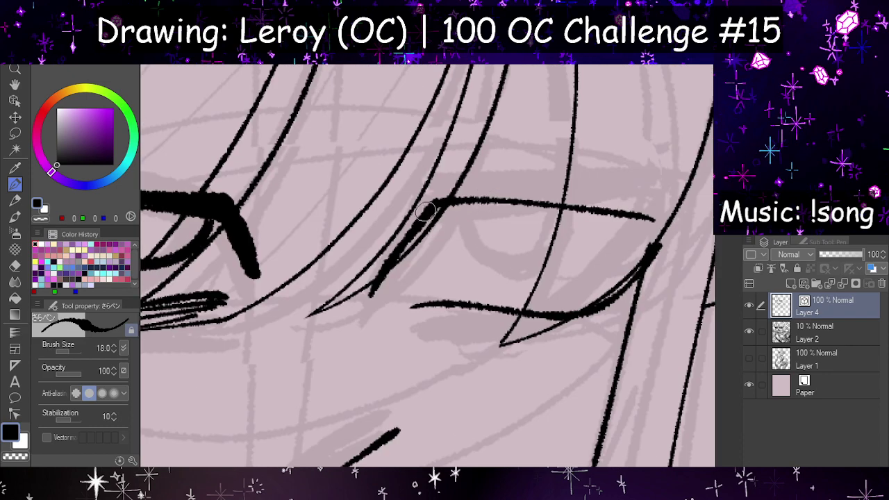
drag(445, 203, 376, 291)
key(h)
key(ctrl+z)
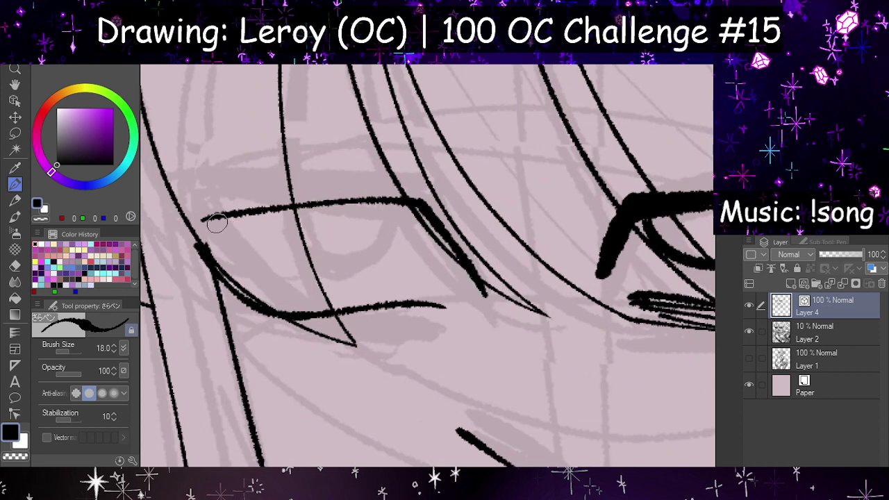
drag(188, 225, 417, 202)
key(ctrl+z)
drag(186, 225, 425, 202)
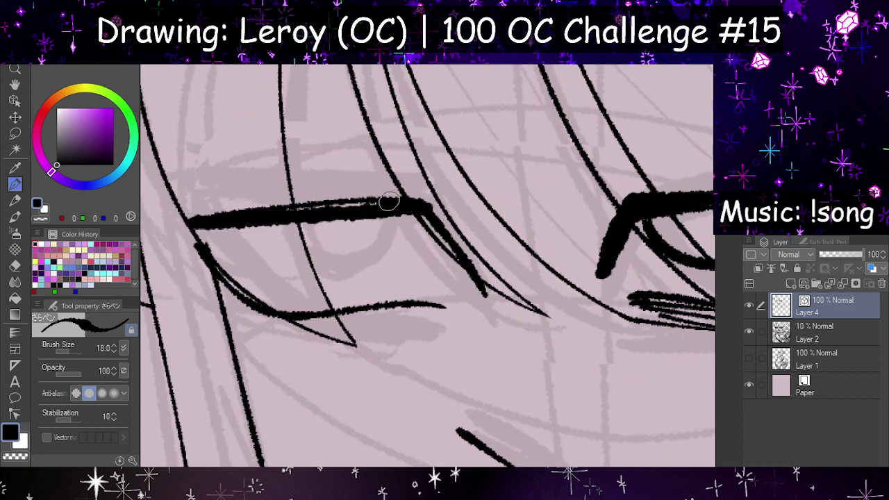
mouse_move(280, 212)
mouse_down()
mouse_move(407, 204)
mouse_move(485, 287)
mouse_up()
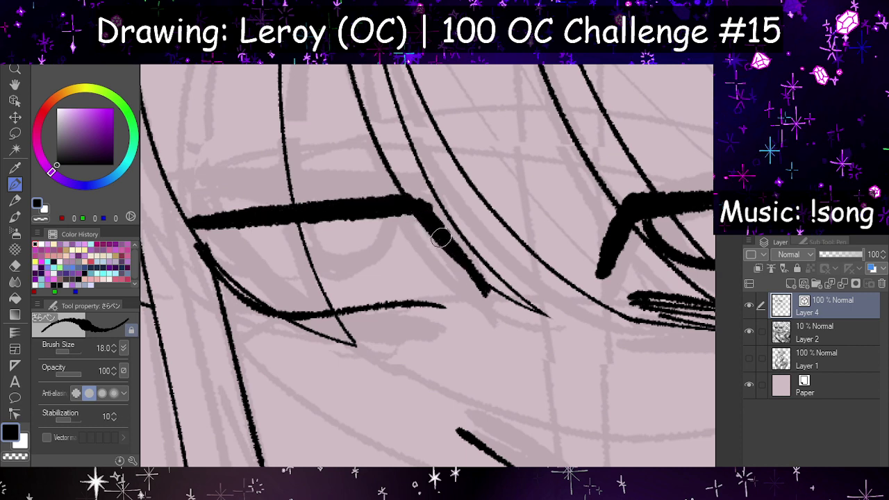
key(h)
scroll(546, 248, down, 5)
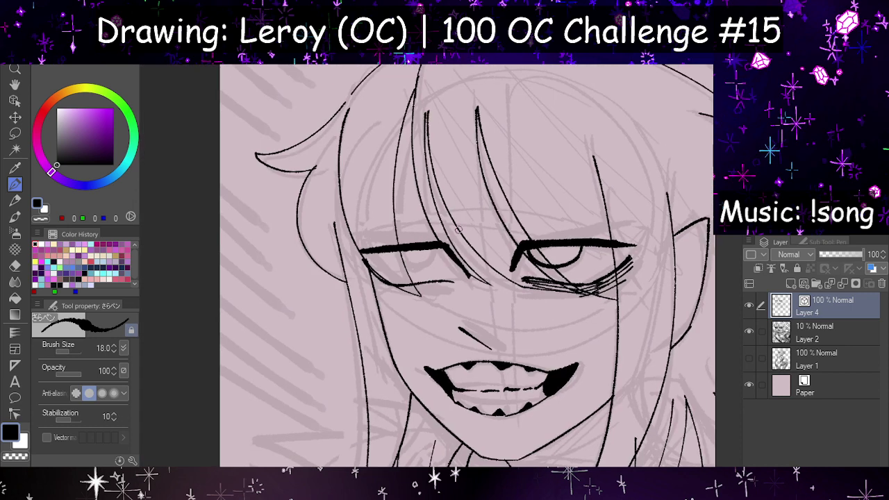
key(h)
scroll(425, 278, down, 2)
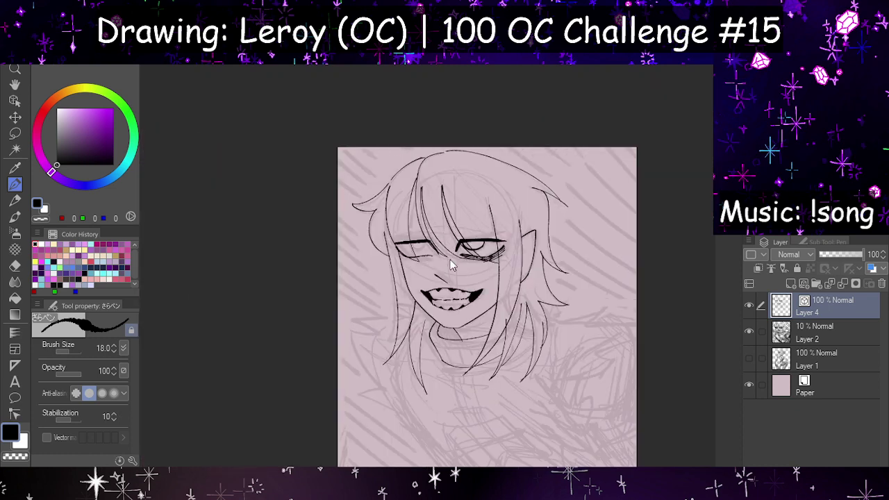
Step: Undo the covered eye's inked strokes, then try a single straight upper lid line in their place and undo it
key(ctrl+z)
scroll(433, 234, up, 8)
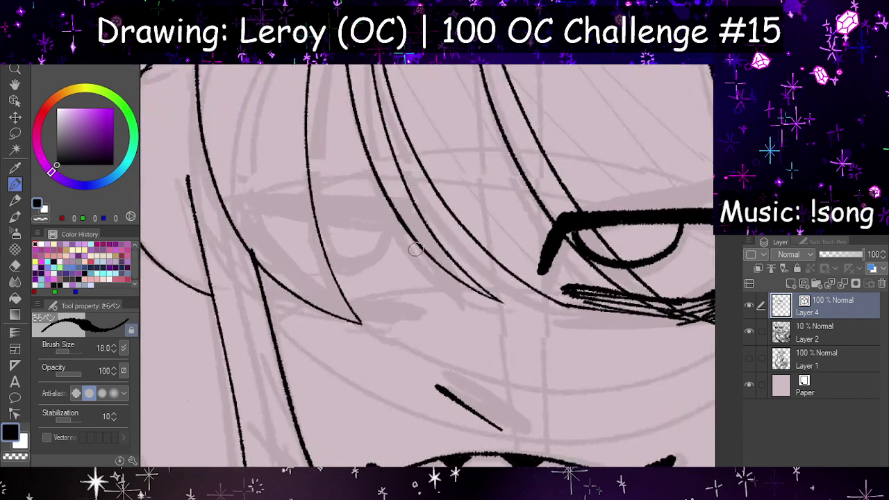
drag(234, 203, 410, 224)
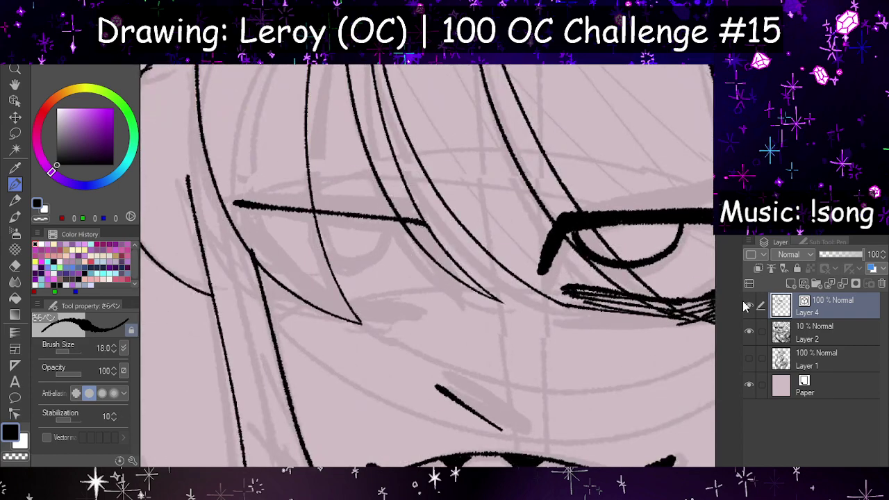
key(ctrl+z)
Step: Lower Layer 4's opacity to 26% and add a new raster layer directly above Layer 2
click(831, 256)
click(801, 339)
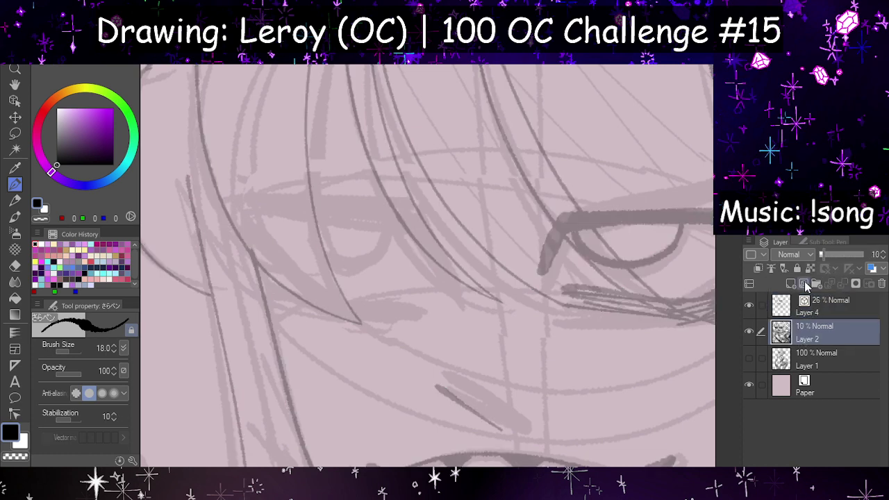
click(791, 283)
Step: On the flipped canvas, trace the open eye's upper lid outline, pointed inner corner and iris curve on Layer 3
key(h)
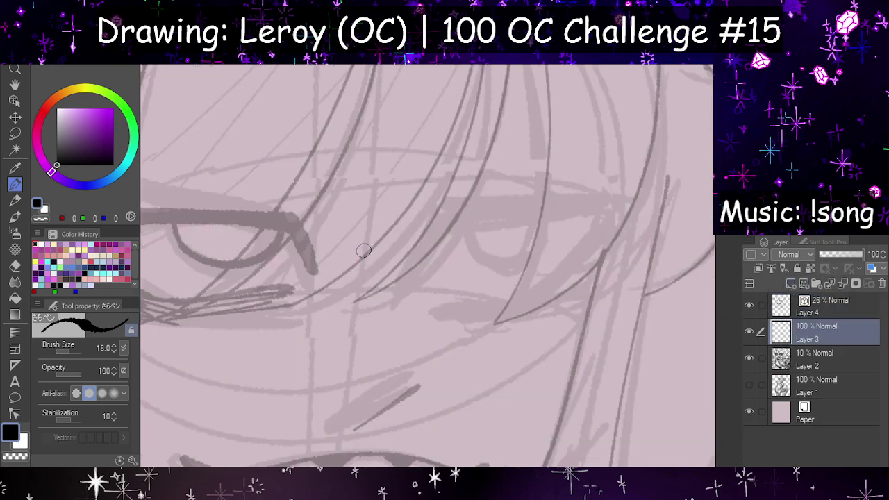
scroll(515, 287, down, 3)
scroll(364, 262, up, 3)
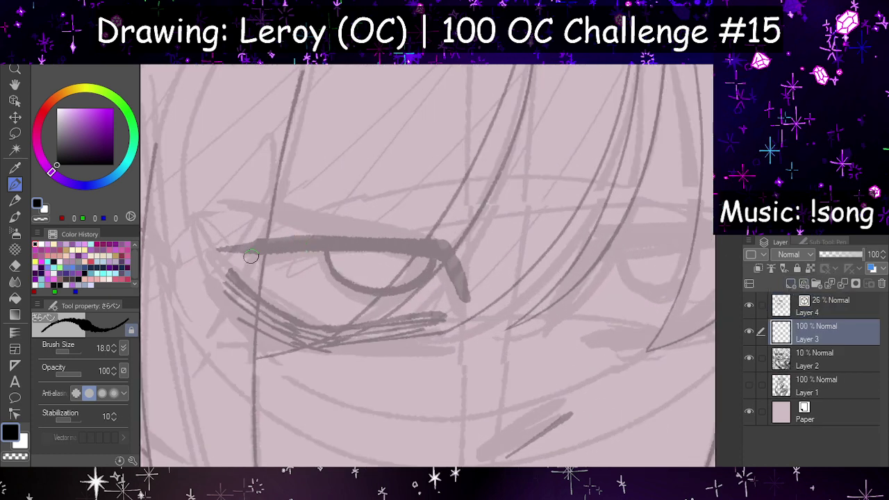
mouse_move(230, 248)
mouse_down()
mouse_move(442, 238)
mouse_move(470, 300)
mouse_move(437, 249)
mouse_move(467, 299)
mouse_up()
key(ctrl+z)
drag(325, 251, 434, 254)
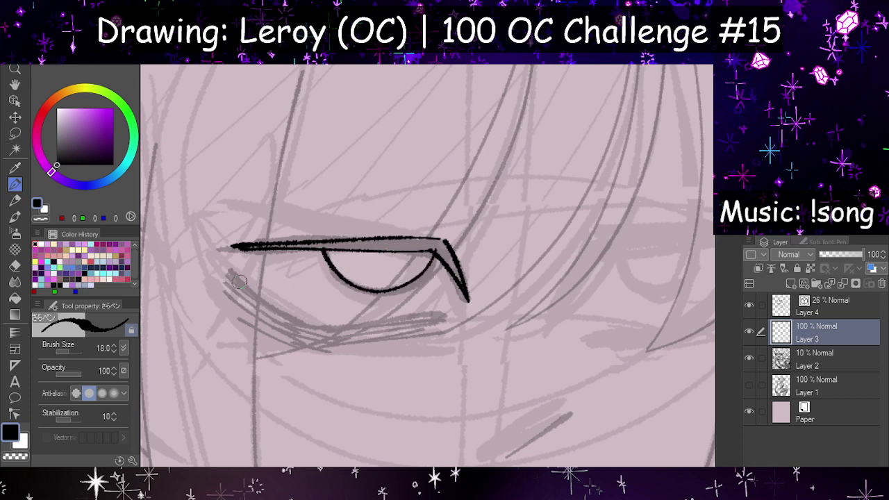
Step: Trace the open eye's lower lid with several overlapping strokes from the outer corner toward the inner corner
drag(230, 271, 318, 336)
drag(232, 285, 309, 338)
mouse_move(248, 319)
mouse_down()
mouse_move(313, 346)
mouse_move(449, 320)
mouse_up()
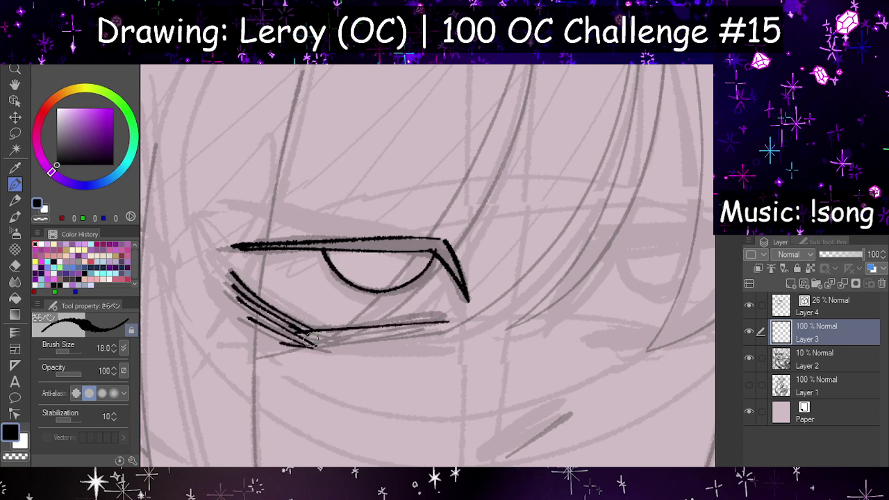
drag(311, 344, 421, 328)
mouse_move(360, 342)
mouse_down()
mouse_move(416, 317)
mouse_move(447, 320)
mouse_up()
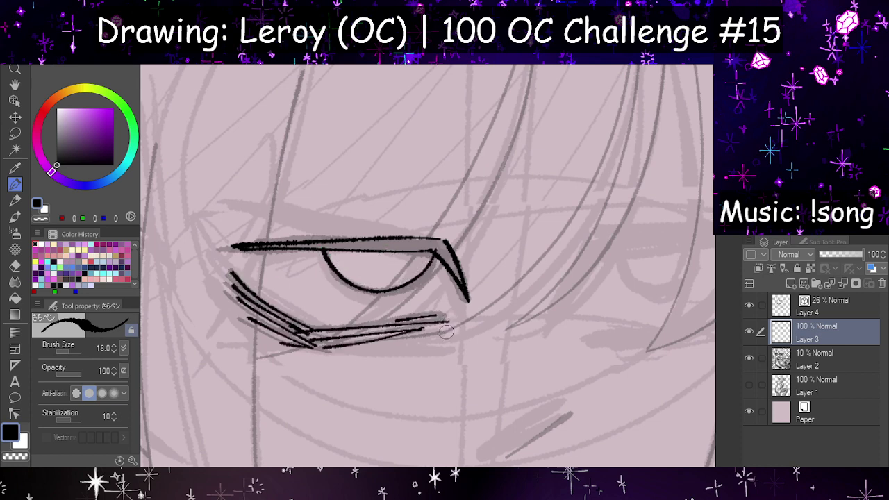
Step: Go over the traced iris beneath the upper lid with an extra stroke, redoing it once
scroll(389, 289, down, 3)
scroll(458, 305, up, 2)
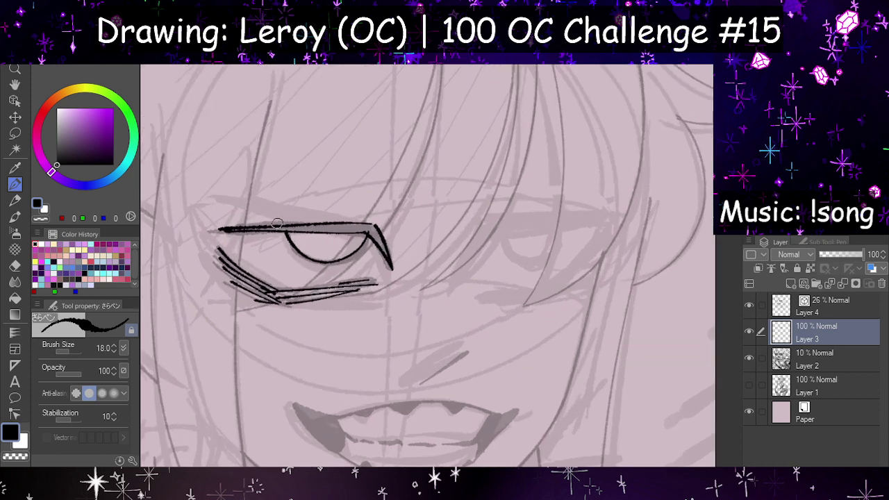
drag(290, 236, 363, 242)
key(ctrl+z)
mouse_move(285, 236)
mouse_down()
mouse_move(335, 267)
mouse_move(364, 230)
mouse_up()
Step: Mirror the traced eye horizontally, move it over the covered eye's sketch and rotate it to match the face's tilt
key(ctrl+t)
mouse_move(312, 244)
mouse_down()
mouse_move(562, 237)
mouse_move(550, 233)
mouse_up()
drag(375, 196, 369, 222)
drag(532, 255, 544, 262)
drag(405, 259, 405, 253)
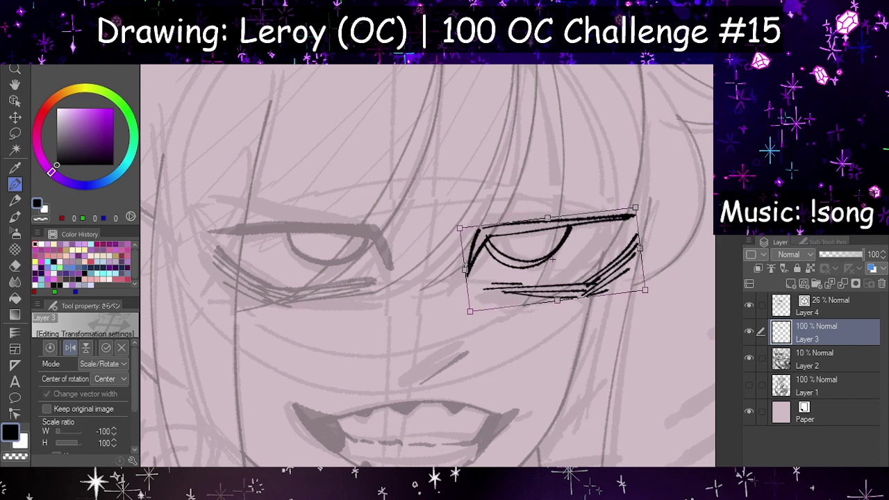
key(Return)
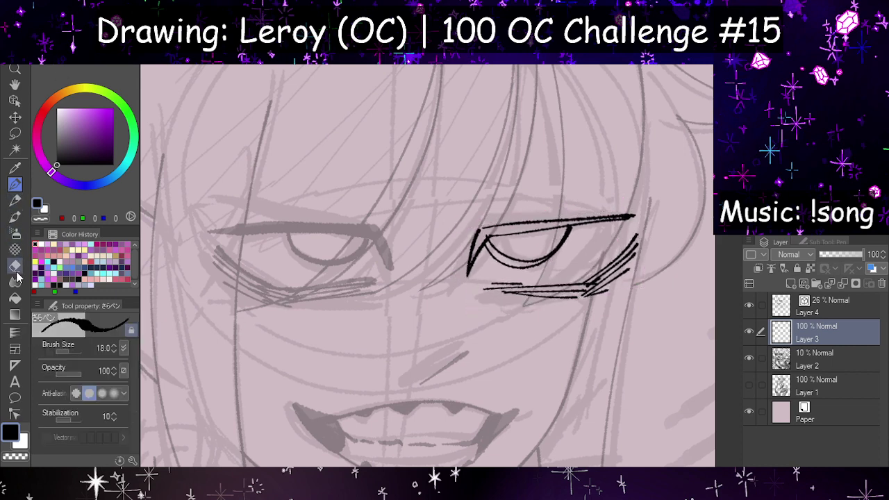
Step: Lasso the mirrored eye's iris and move it to a better position within the eye, checking it on the flipped canvas
click(14, 134)
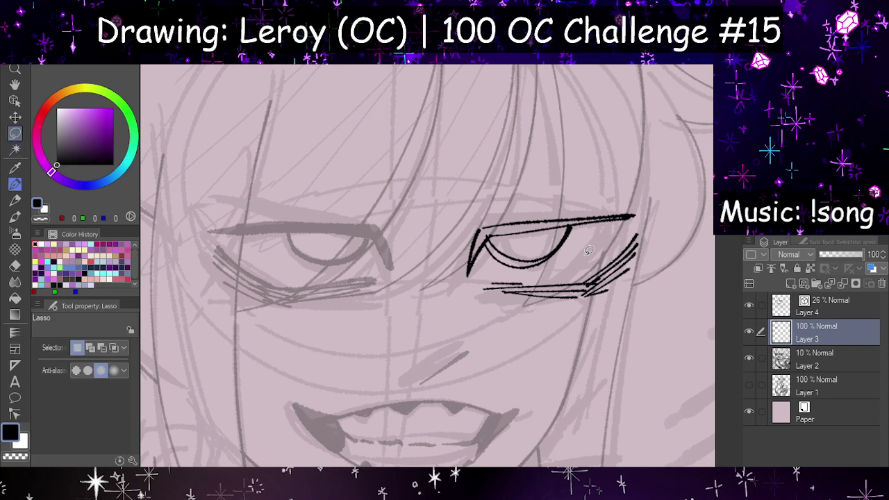
mouse_move(589, 251)
mouse_down()
mouse_move(520, 266)
mouse_move(532, 234)
mouse_move(594, 231)
mouse_move(582, 253)
mouse_up()
click(15, 117)
drag(528, 265, 547, 260)
scroll(546, 259, down, 4)
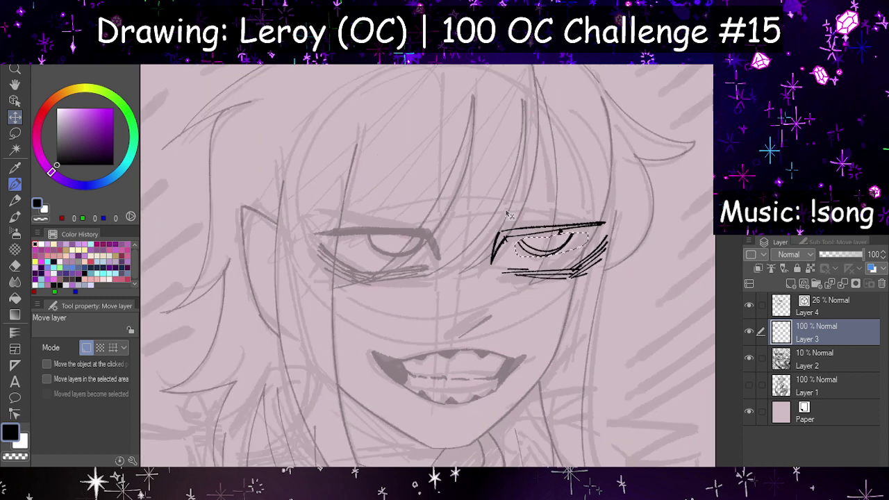
key(h)
scroll(369, 246, up, 2)
scroll(368, 247, up, 1)
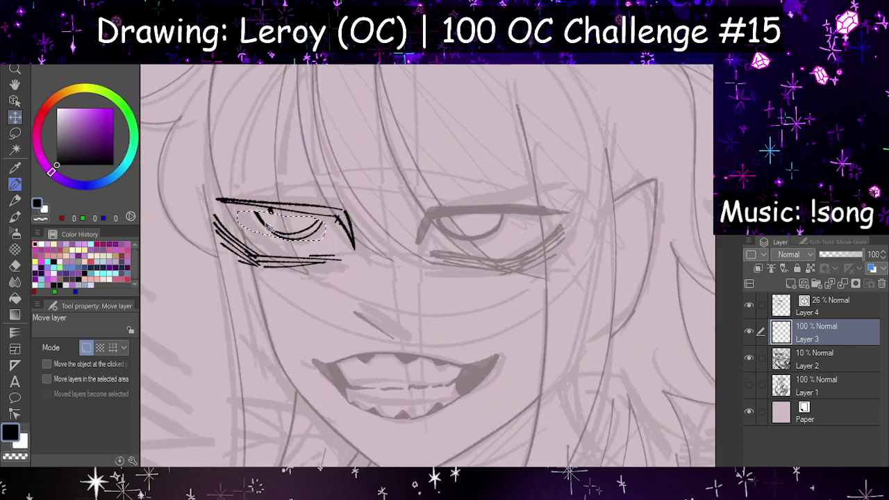
drag(267, 225, 261, 227)
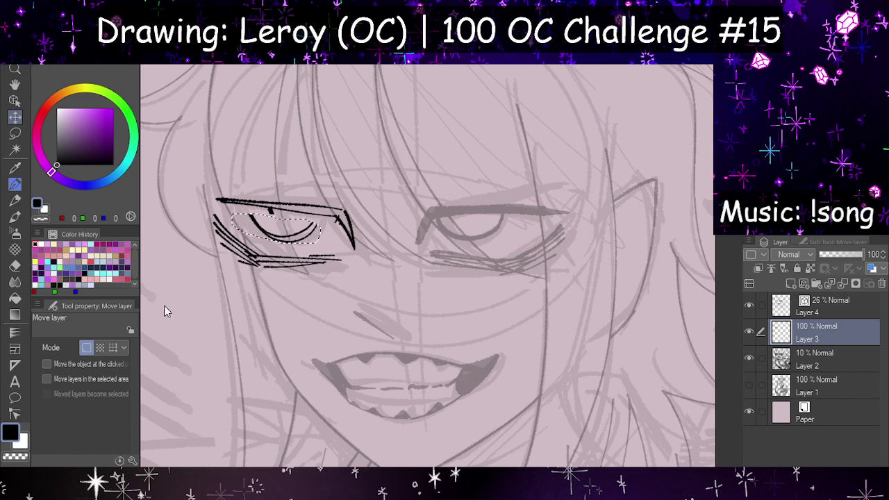
Step: Transform the selected iris to nudge it slightly upward toward the upper lid
key(ctrl+t)
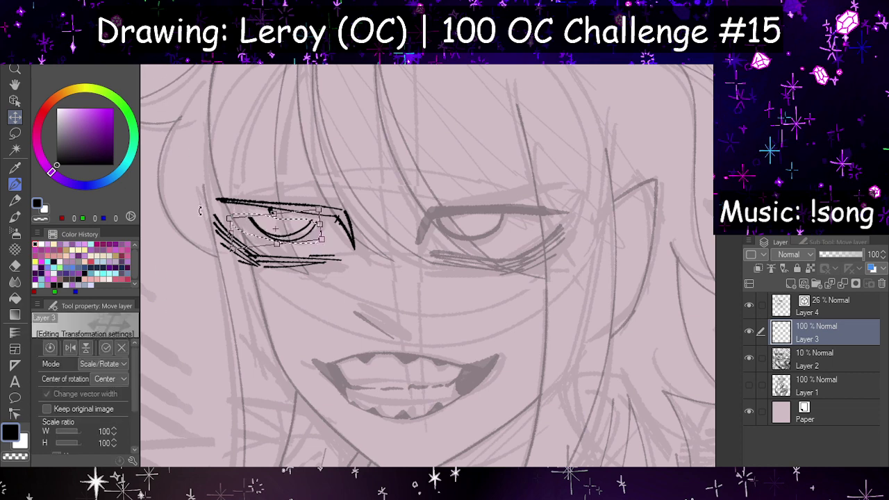
mouse_move(302, 238)
mouse_down()
mouse_move(309, 238)
mouse_move(302, 235)
mouse_up()
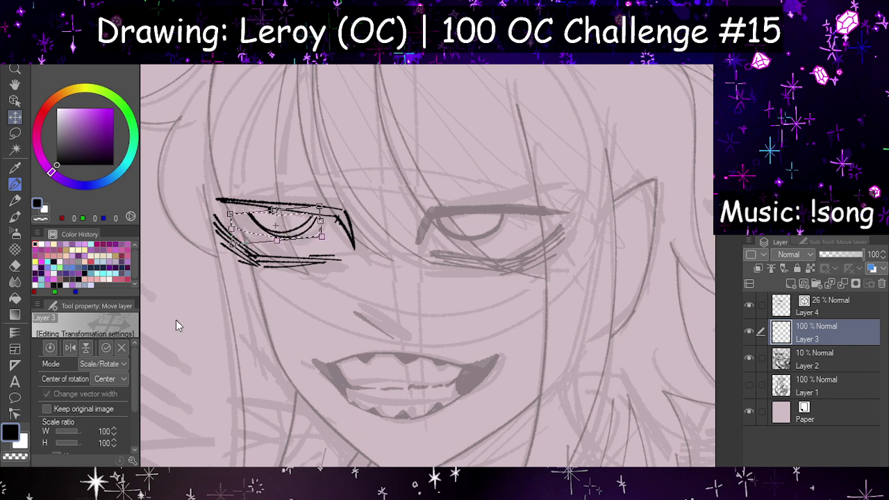
key(Return)
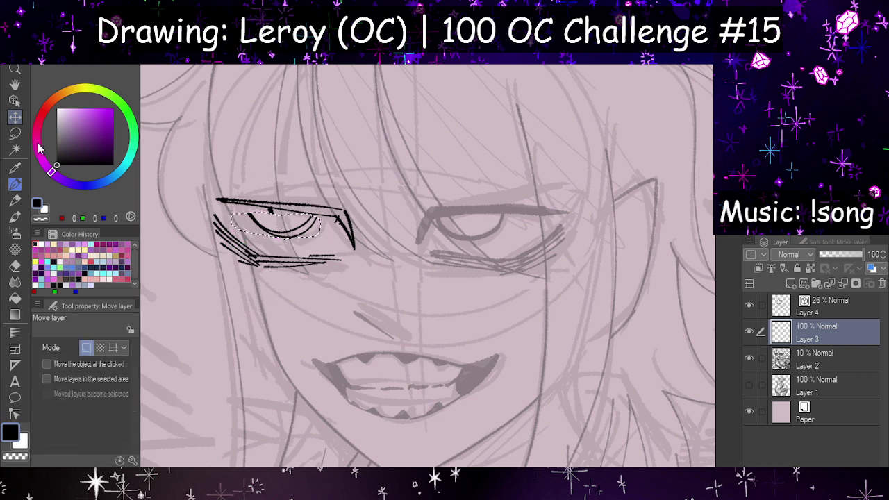
Step: Lasso the whole mirrored eye, rotate it slightly and shift it down toward the nose
click(14, 133)
mouse_move(245, 147)
mouse_down()
mouse_move(184, 181)
mouse_move(185, 274)
mouse_move(286, 323)
mouse_move(369, 297)
mouse_move(380, 229)
mouse_move(244, 148)
mouse_up()
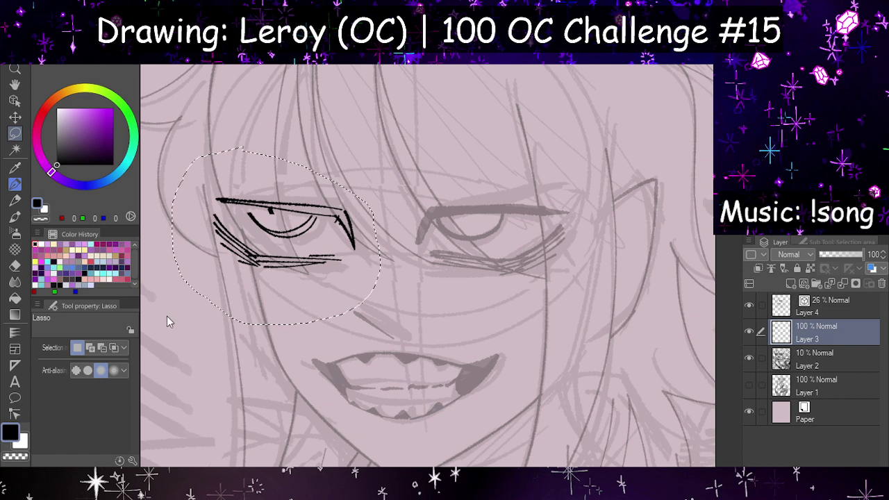
key(ctrl+t)
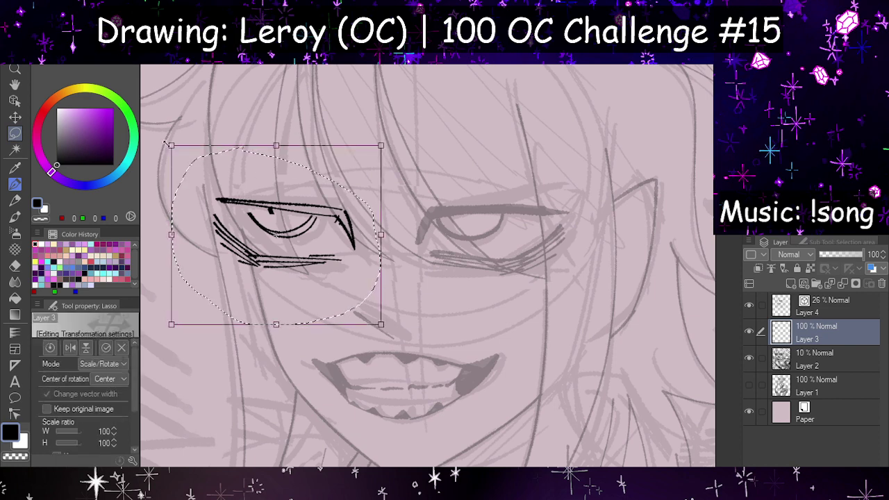
drag(159, 184, 157, 192)
drag(268, 202, 278, 207)
drag(165, 233, 166, 238)
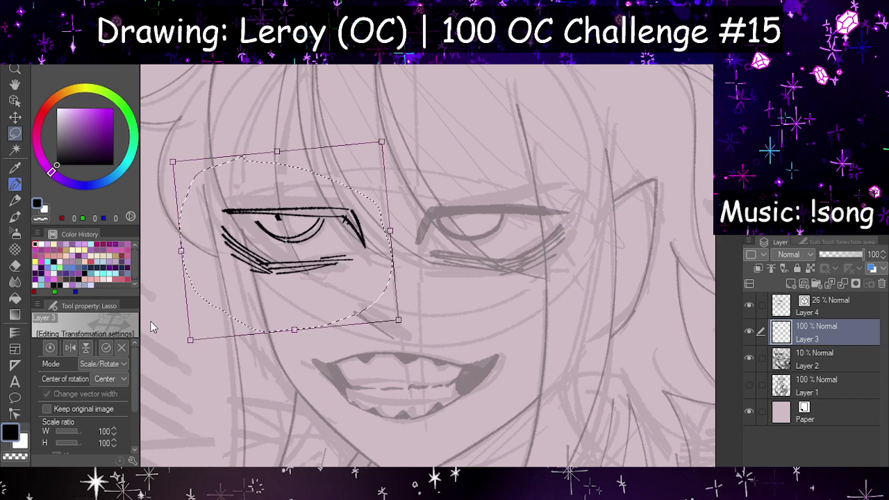
Step: Narrow the eye to 91% width with Free Transform and tilt it slightly further on the flipped canvas
key(ctrl+shift+t)
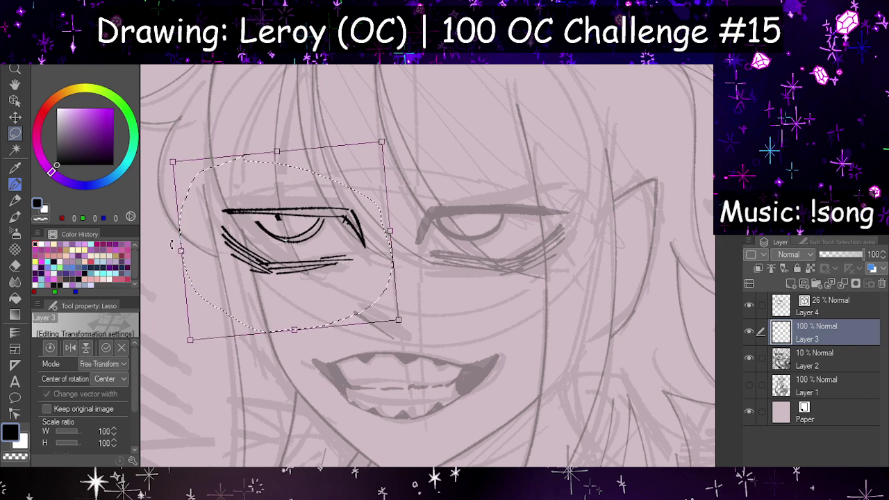
drag(172, 245, 191, 246)
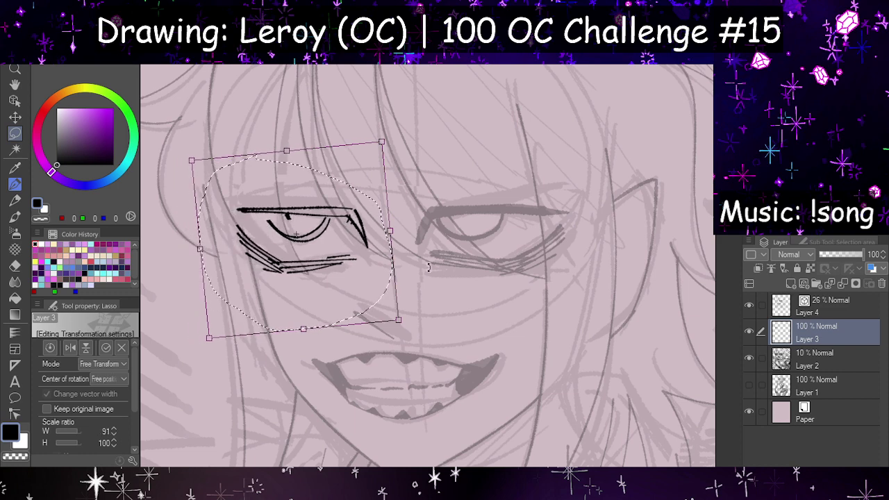
key(h)
scroll(419, 229, down, 2)
scroll(497, 251, up, 1)
drag(644, 238, 649, 241)
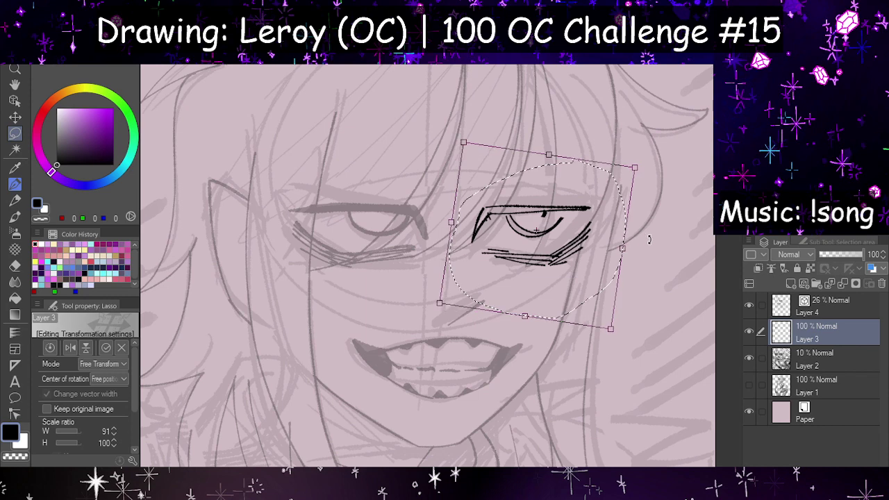
Step: Adjust the transformed eye's position against the whole face in both canvas orientations, apply the transformation and clear the selection
drag(523, 229, 533, 230)
key(h)
scroll(401, 221, down, 2)
scroll(428, 214, down, 1)
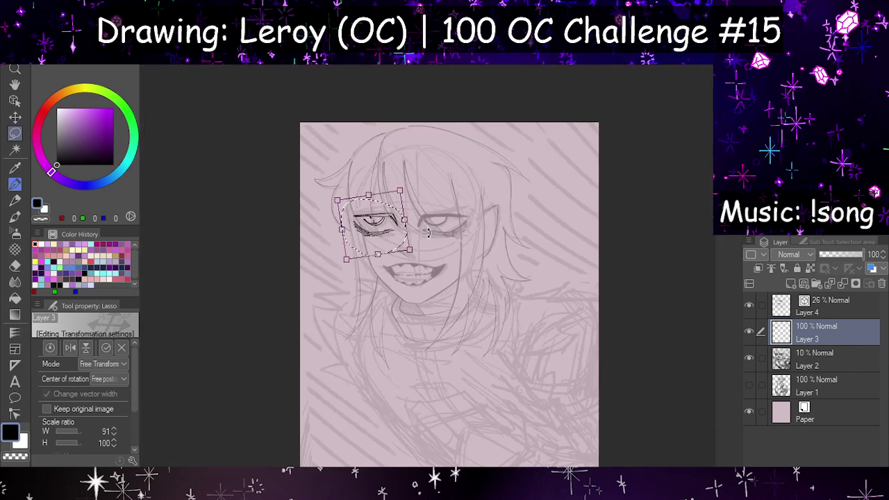
scroll(410, 227, up, 2)
drag(369, 215, 374, 218)
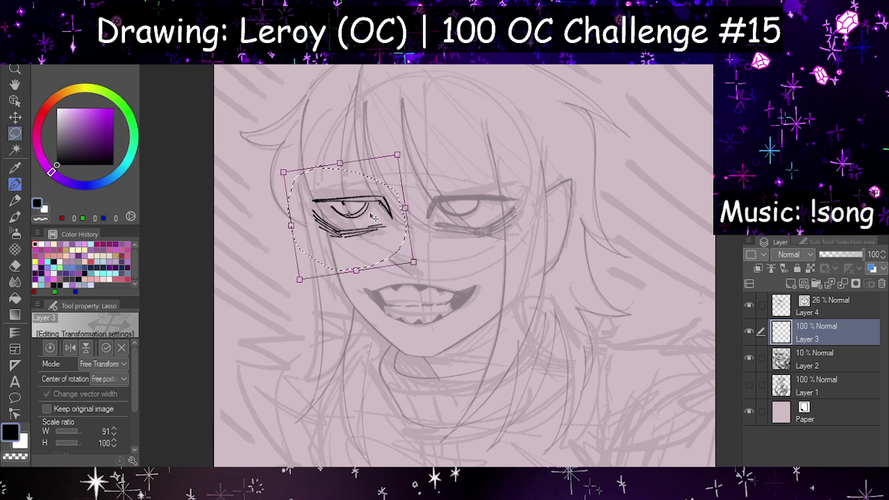
scroll(373, 217, up, 3)
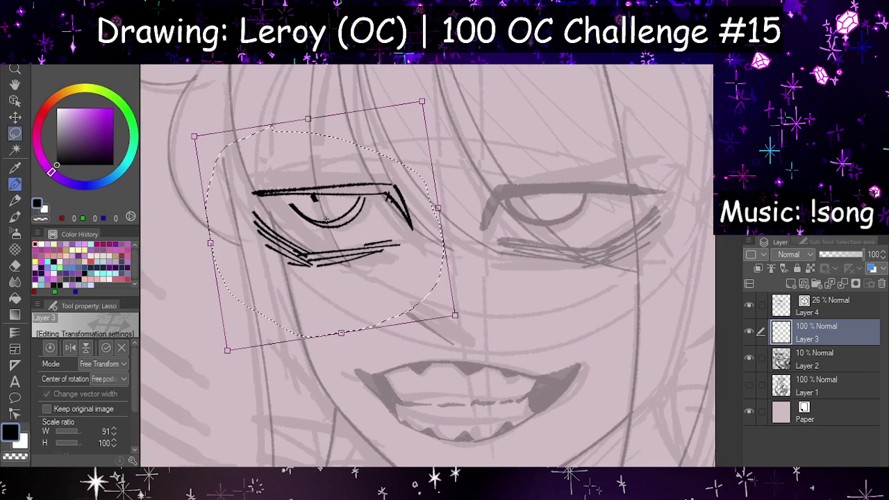
key(Return)
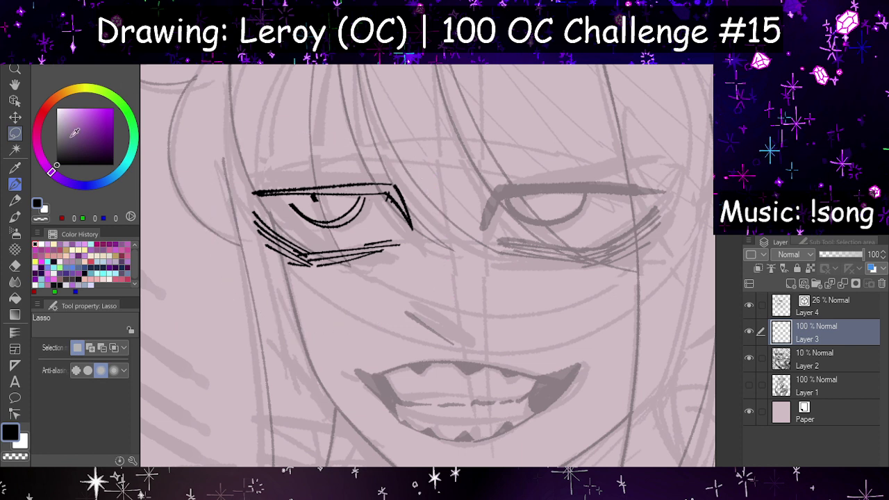
key(ctrl+d)
Step: Add extra pen strokes to the covered eye's lower lid and shade its iris with dense hatching
click(15, 184)
mouse_move(252, 207)
mouse_down()
mouse_move(323, 250)
mouse_move(380, 240)
mouse_up()
key(ctrl+z)
drag(305, 245, 392, 240)
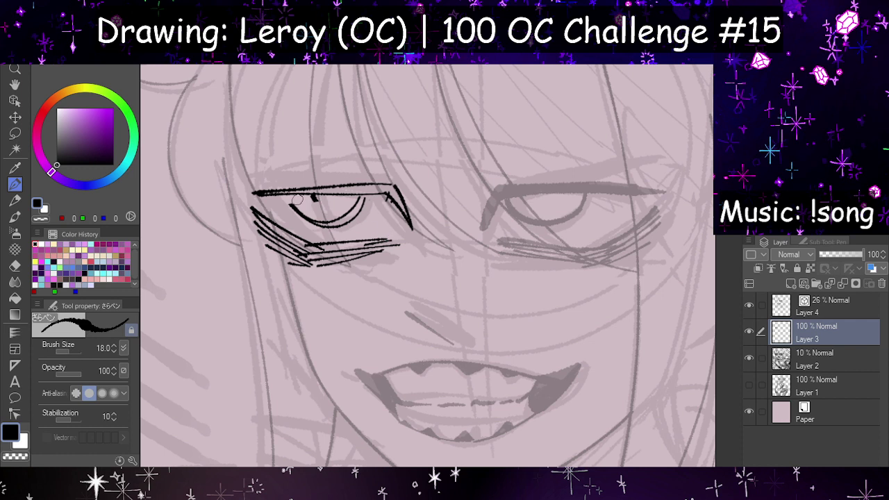
mouse_move(285, 198)
mouse_down()
mouse_move(318, 221)
mouse_move(349, 217)
mouse_up()
drag(327, 196, 356, 208)
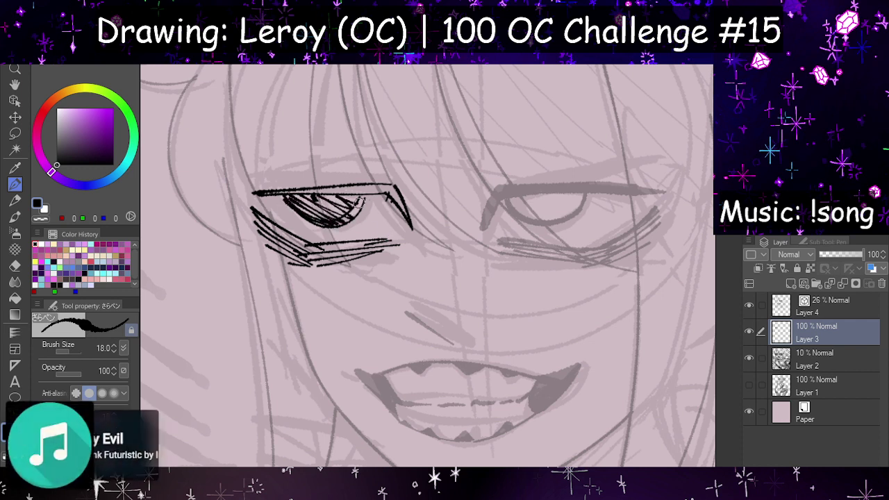
Step: Try an angled eyebrow sloping down toward the nose above the covered eye, and undo the strokes
drag(258, 139, 409, 186)
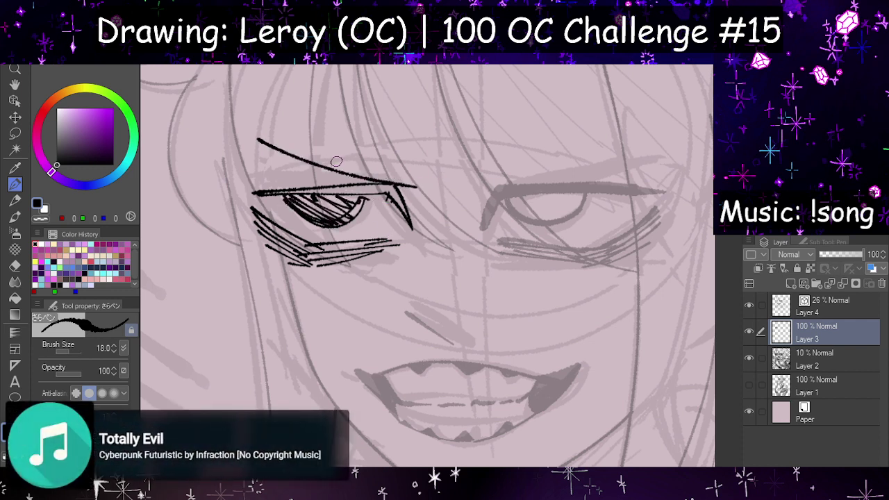
mouse_move(258, 139)
mouse_down()
mouse_move(412, 189)
mouse_move(607, 129)
mouse_up()
key(h)
key(ctrl+z)
key(ctrl+z)
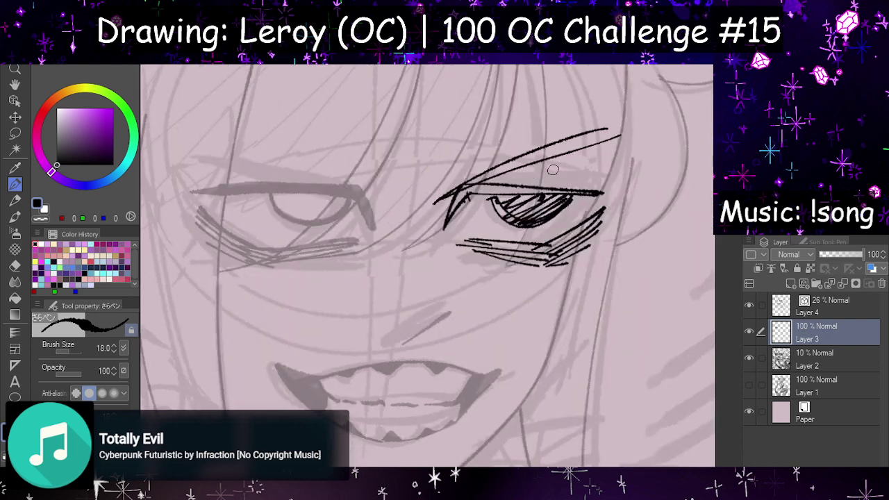
key(ctrl+z)
key(ctrl+z)
mouse_move(438, 203)
mouse_down()
mouse_move(538, 156)
mouse_move(521, 168)
mouse_move(598, 129)
mouse_up()
scroll(567, 142, down, 5)
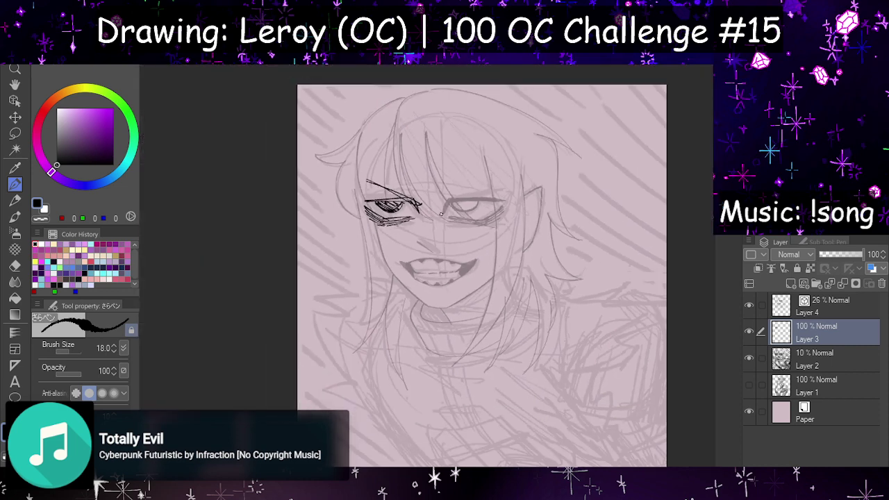
scroll(473, 212, down, 3)
scroll(490, 209, up, 4)
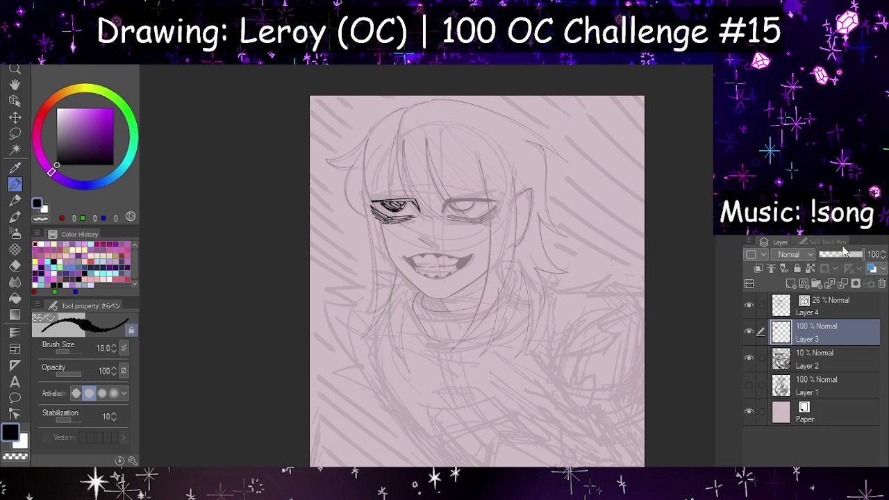
Step: Lower Layer 3's opacity to 22% and make Layer 4 the active layer at 100% opacity
mouse_move(844, 254)
mouse_down()
mouse_move(830, 254)
mouse_move(863, 255)
mouse_up()
click(827, 307)
Step: Ink the upper lid line and slanted inner corner of the unfinished eye over the faint sketch
scroll(451, 189, up, 4)
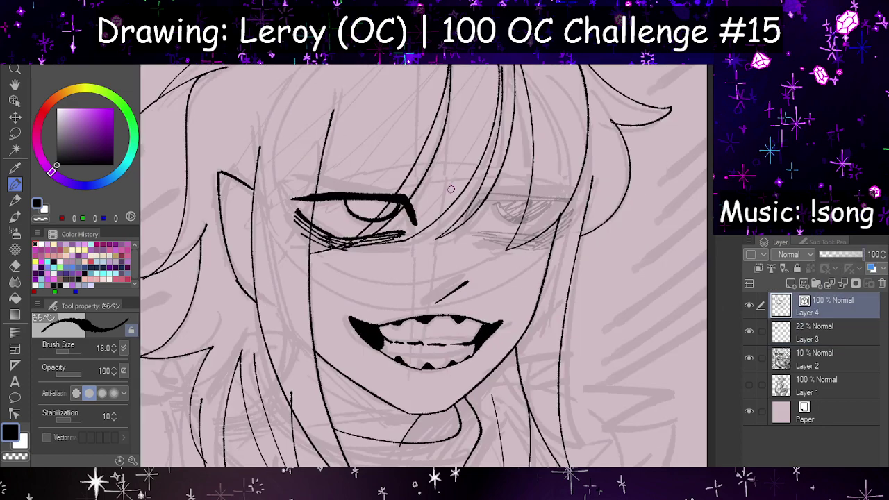
scroll(451, 189, down, 4)
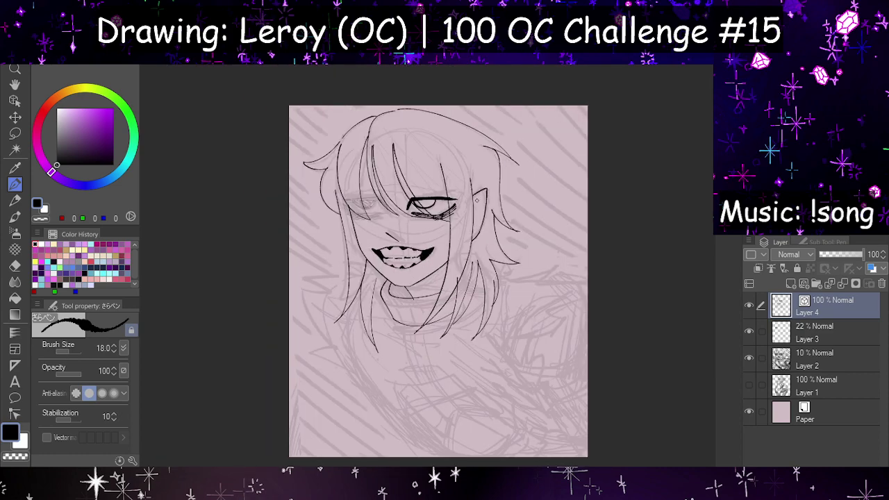
scroll(477, 200, up, 6)
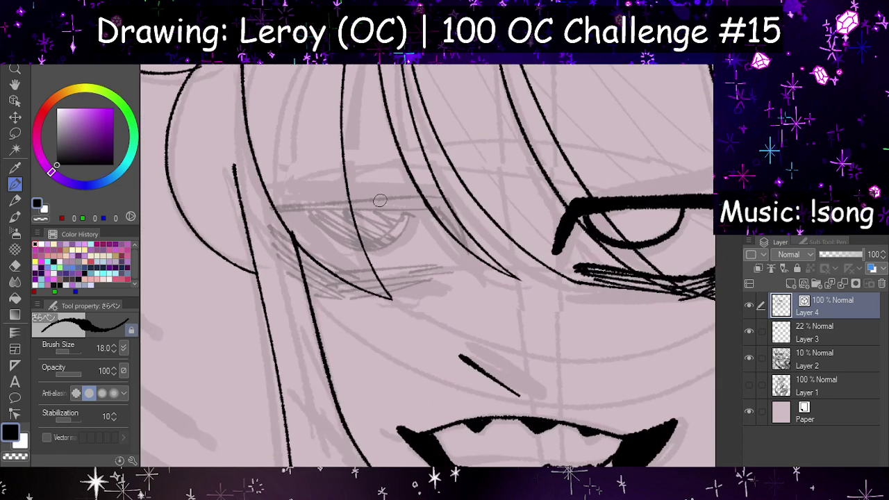
scroll(380, 200, up, 1)
mouse_move(218, 204)
mouse_down()
mouse_move(370, 202)
mouse_move(424, 214)
mouse_move(222, 203)
mouse_move(439, 202)
mouse_move(490, 278)
mouse_up()
key(ctrl+z)
key(ctrl+z)
drag(432, 194, 483, 268)
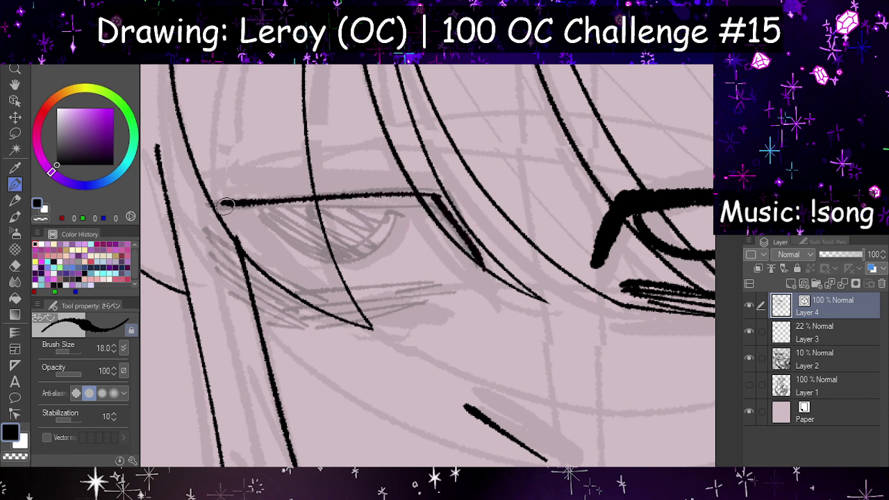
Step: Thicken the unfinished eye's upper lid into a bold, nearly straight lash line, checking it on the mirrored canvas
drag(223, 206, 604, 201)
key(h)
key(ctrl+z)
drag(434, 198, 616, 198)
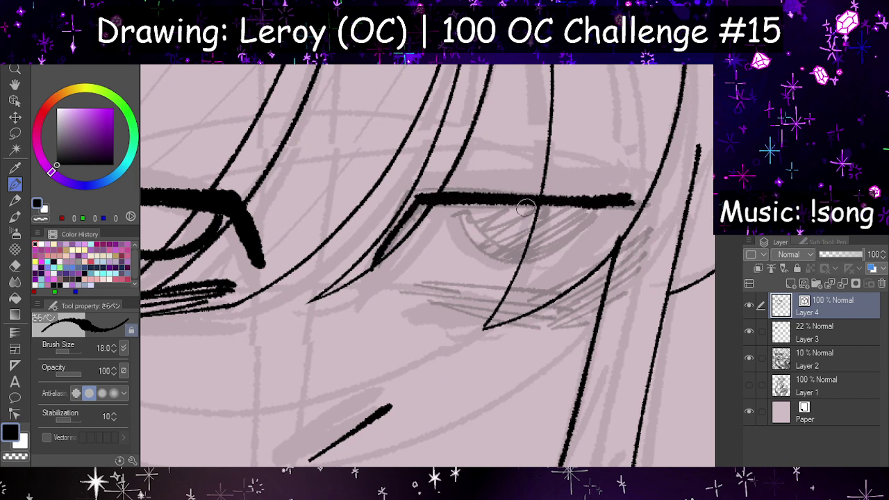
key(h)
drag(224, 202, 438, 198)
key(ctrl+z)
drag(210, 204, 444, 199)
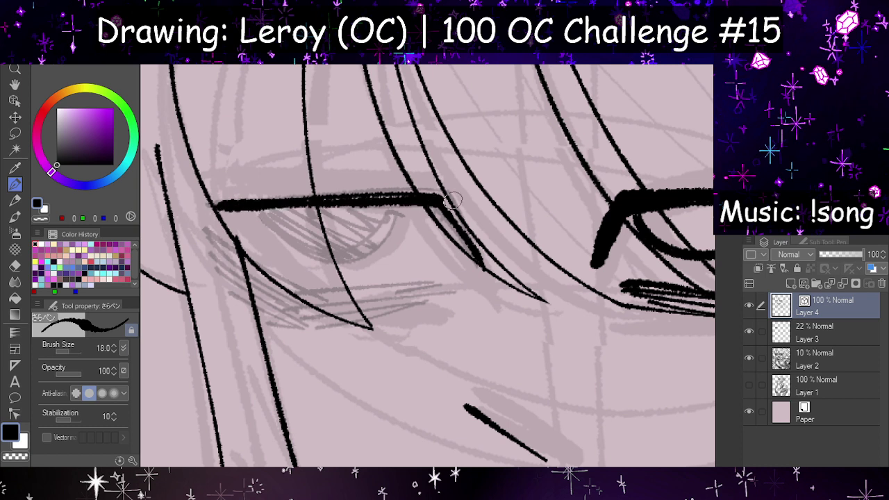
Step: Hide the Layer 2 sketch and thicken the slanted stroke at the eye's inner corner
click(749, 358)
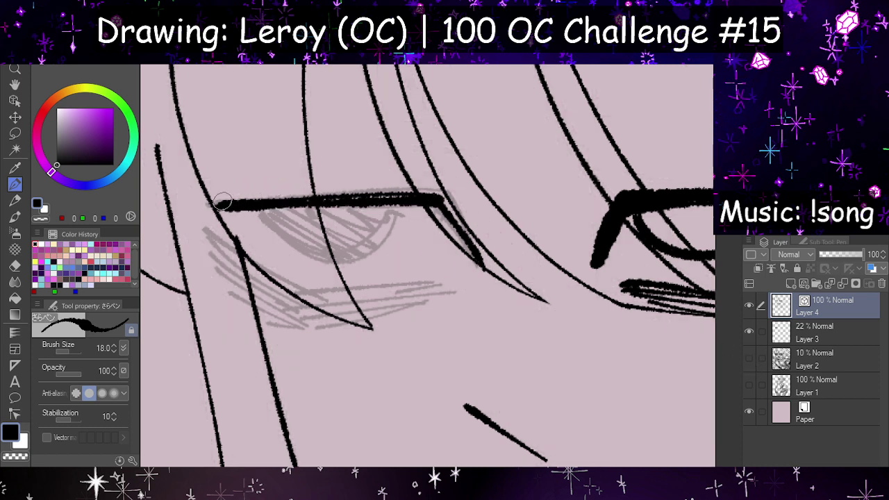
drag(204, 206, 457, 194)
key(ctrl+z)
mouse_move(313, 200)
mouse_down()
mouse_move(428, 199)
mouse_move(477, 248)
mouse_up()
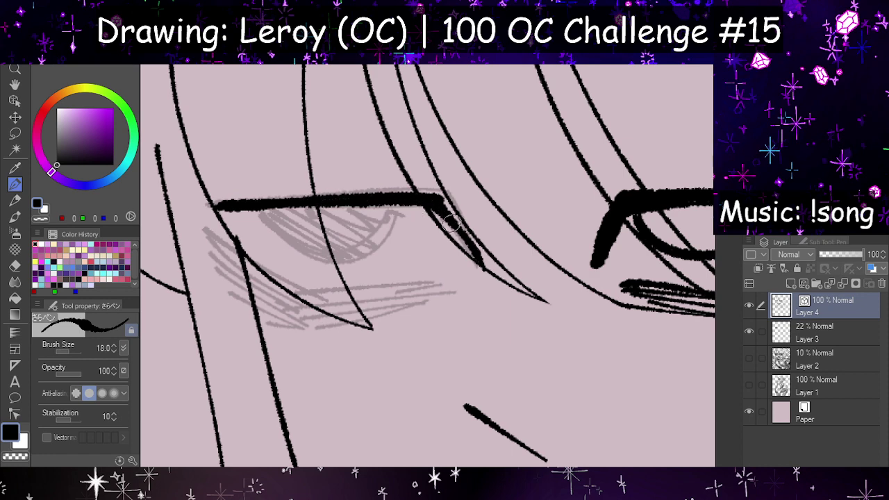
key(ctrl+z)
drag(435, 199, 494, 266)
key(ctrl+z)
drag(432, 203, 483, 266)
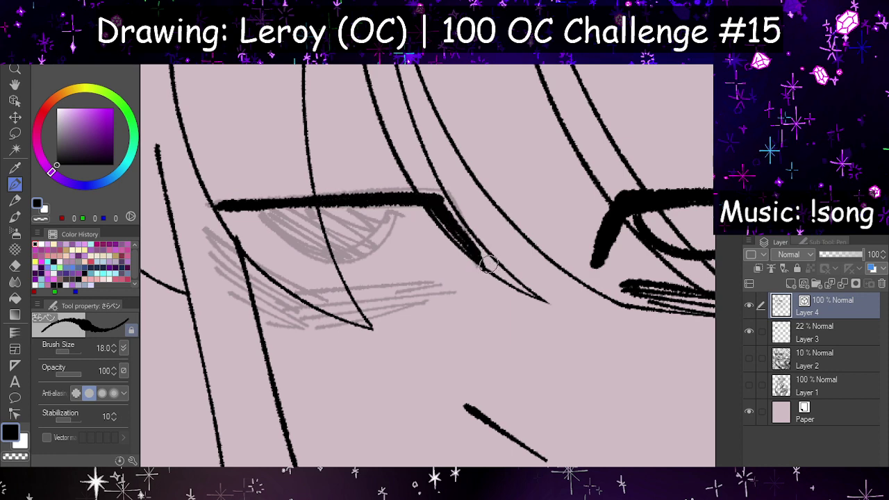
Step: Try to ink the eye's lower lid line with dense hatching under the outer corner
key(h)
key(h)
mouse_move(208, 233)
mouse_down()
mouse_move(319, 294)
mouse_move(435, 283)
mouse_up()
key(h)
key(h)
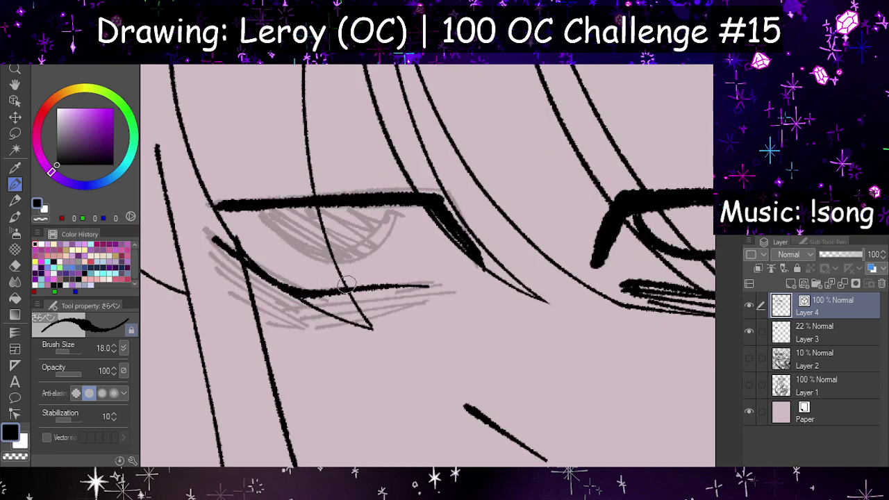
mouse_move(226, 260)
mouse_down()
mouse_move(289, 303)
mouse_move(280, 313)
mouse_up()
key(h)
mouse_move(432, 285)
mouse_down()
mouse_move(451, 296)
mouse_move(551, 310)
mouse_up()
key(h)
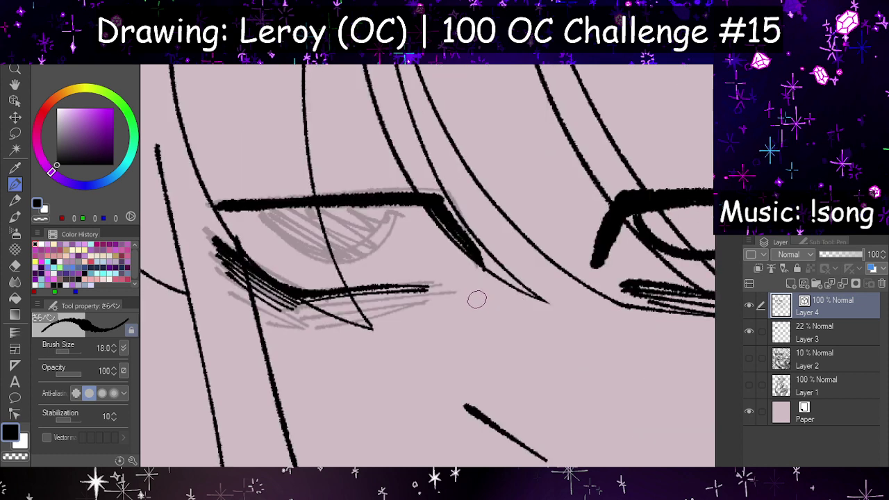
Step: Try to add thin parallel crease lines beneath the inner half of the eye's lower lid
key(h)
key(ctrl+z)
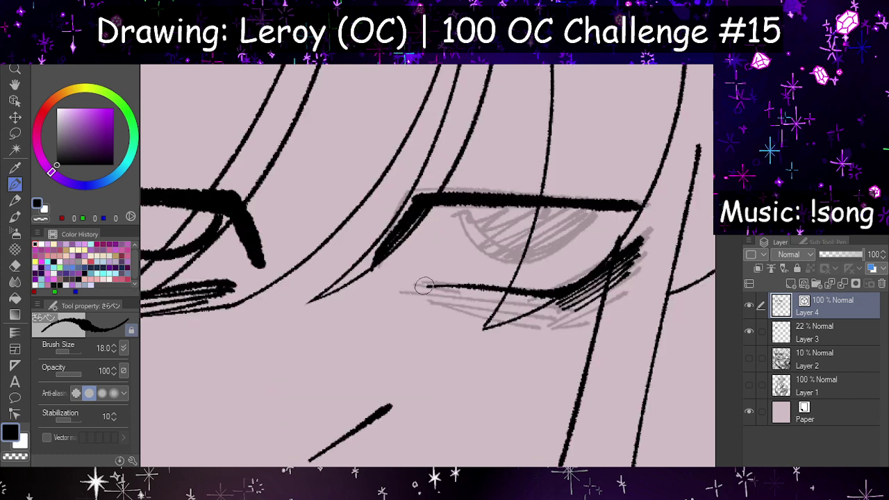
drag(420, 286, 537, 306)
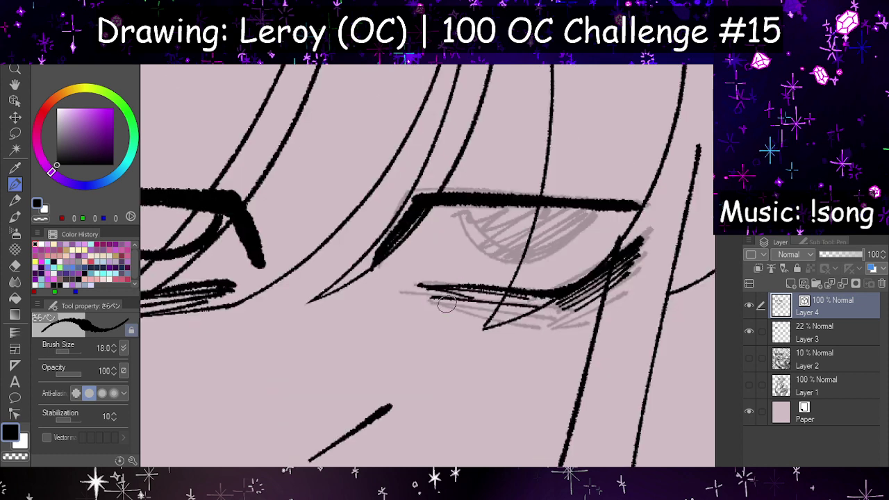
key(ctrl+z)
key(ctrl+z)
key(ctrl+z)
key(ctrl+z)
drag(422, 288, 546, 300)
mouse_move(455, 297)
mouse_down()
mouse_move(558, 312)
mouse_move(543, 321)
mouse_up()
Step: Try to extend the hatching below the middle of the lower lid and compare both eyes
key(h)
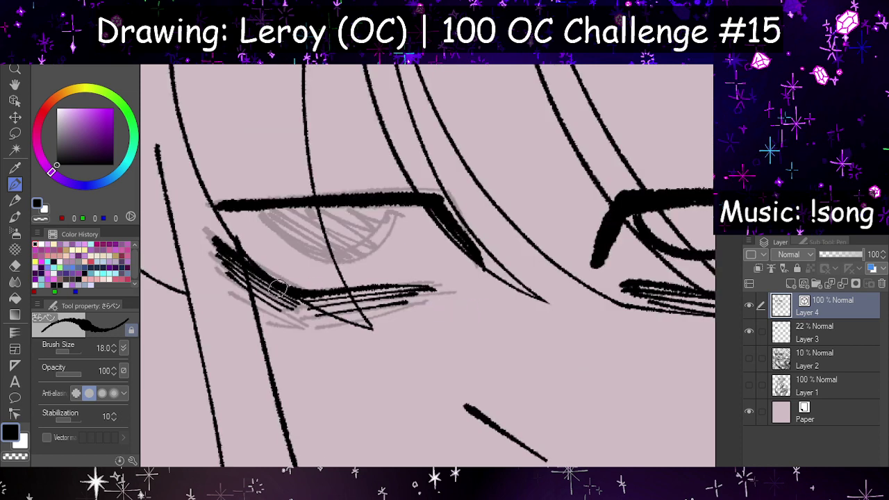
drag(277, 288, 320, 305)
drag(271, 289, 322, 320)
drag(283, 314, 303, 321)
scroll(312, 300, down, 5)
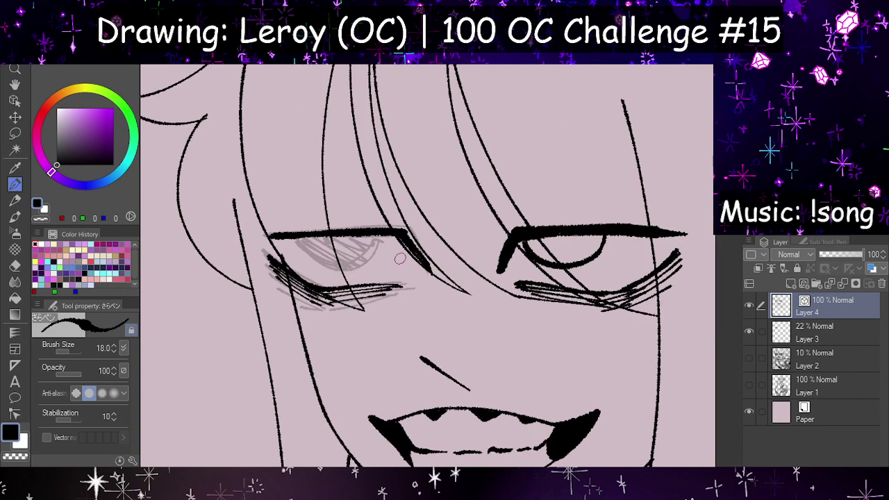
scroll(498, 241, up, 4)
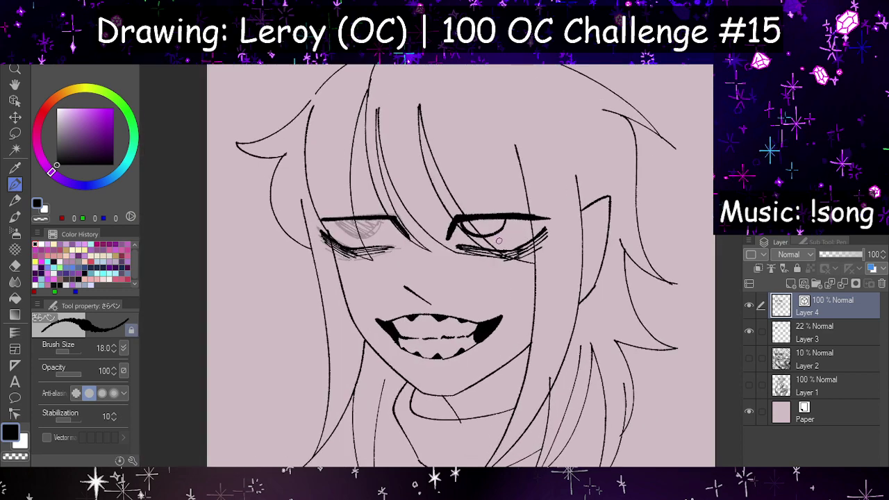
Step: Undo the lower lid line and all the hatching beneath the unfinished eye
key(ctrl+z)
key(ctrl+z)
key(ctrl+z)
key(ctrl+z)
key(ctrl+z)
key(ctrl+z)
key(ctrl+z)
key(ctrl+z)
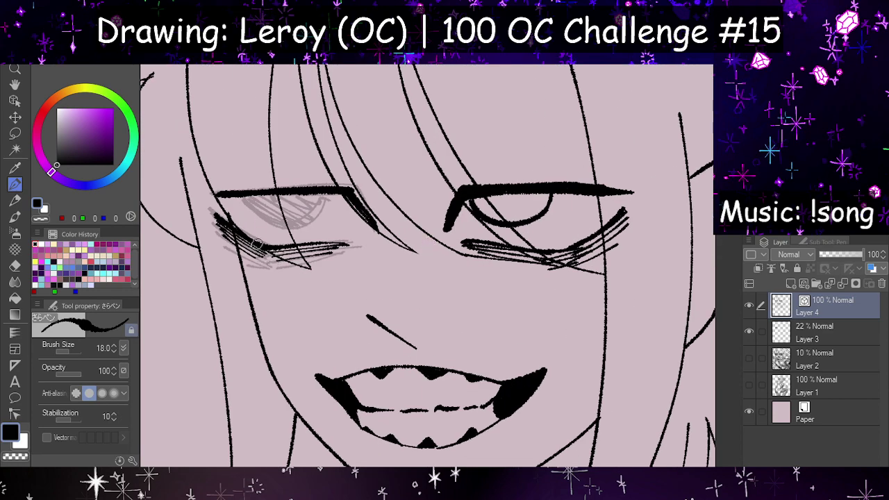
key(ctrl+z)
key(ctrl+z)
key(ctrl+z)
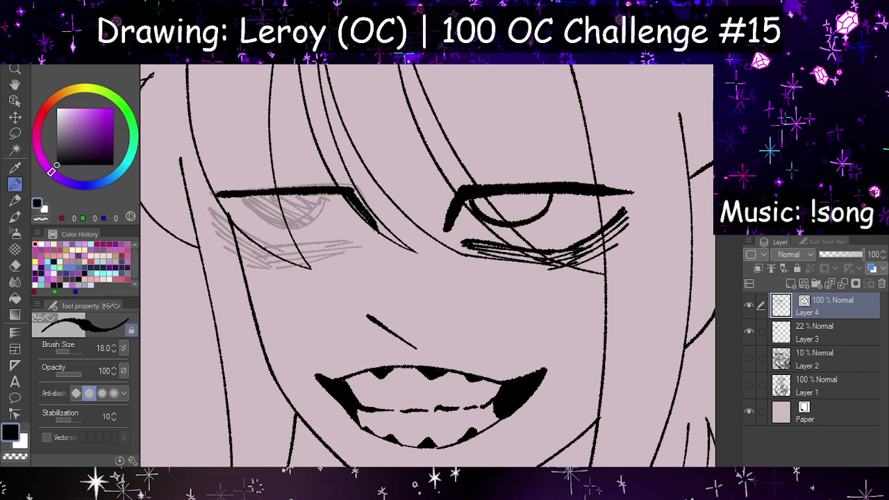
Step: Redraw the lower lid as one curved line following the sketch and strengthen its inner end
drag(212, 212, 345, 243)
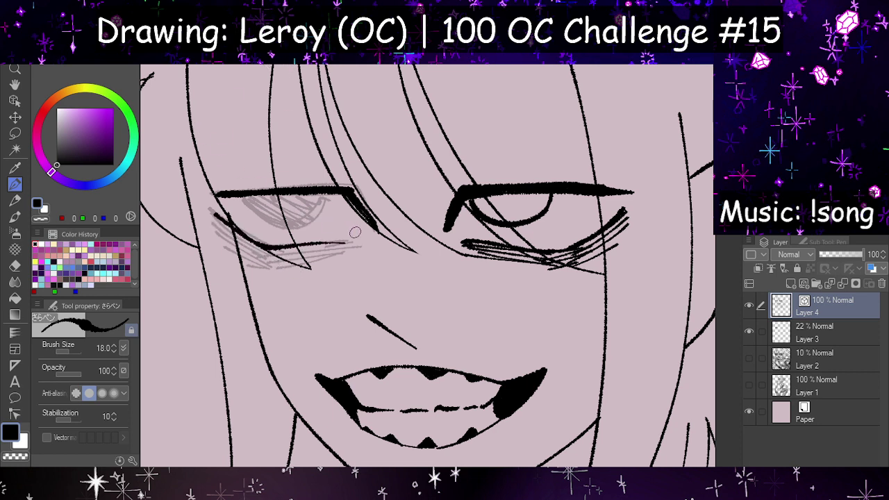
key(h)
drag(503, 242, 580, 244)
key(ctrl+z)
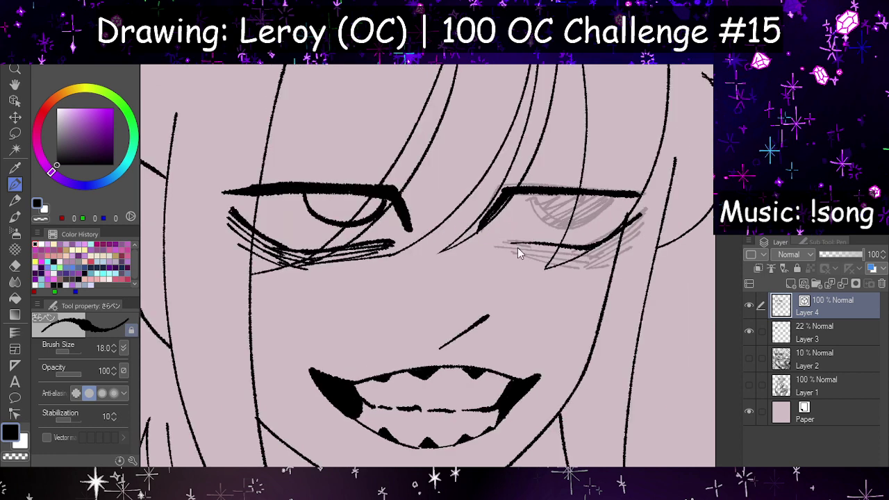
drag(501, 241, 571, 247)
key(h)
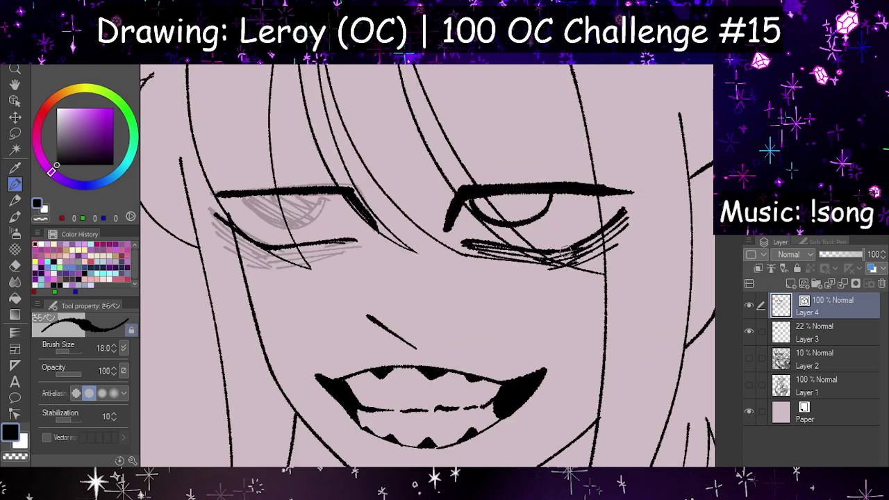
Step: Add separate eye-bag strokes below the lower lid, starting with the creases at the outer corner
mouse_move(234, 238)
mouse_down()
mouse_move(259, 252)
mouse_move(226, 242)
mouse_move(271, 263)
mouse_move(228, 251)
mouse_move(268, 263)
mouse_move(289, 250)
mouse_move(272, 260)
mouse_move(354, 252)
mouse_up()
drag(270, 257, 345, 244)
key(ctrl+z)
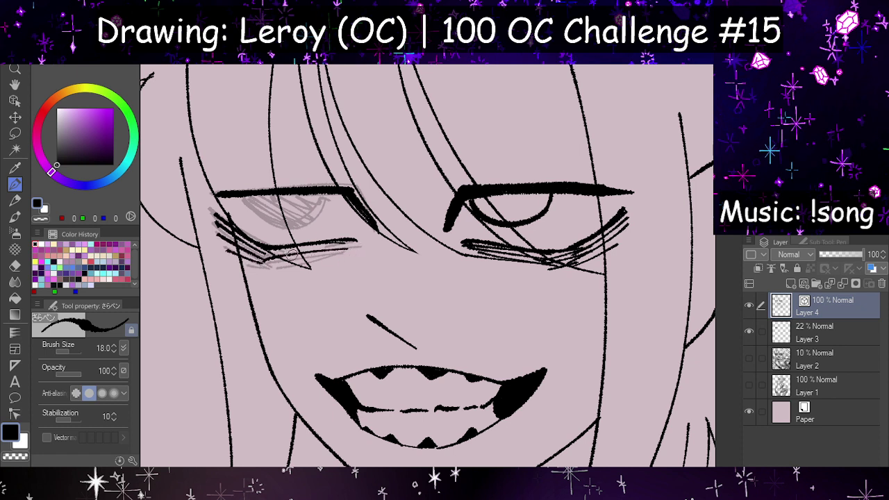
key(ctrl+z)
mouse_move(261, 261)
mouse_down()
mouse_move(341, 243)
mouse_move(347, 256)
mouse_up()
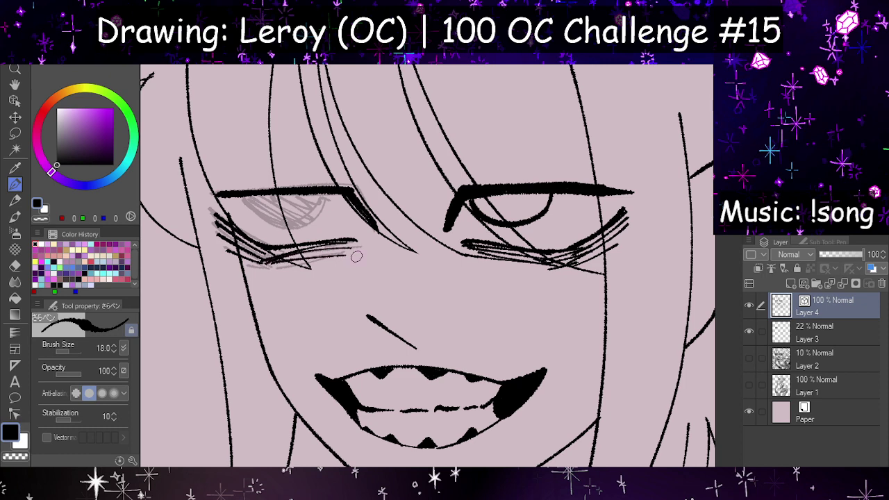
key(ctrl+z)
key(ctrl+z)
key(ctrl+z)
mouse_move(268, 256)
mouse_down()
mouse_move(352, 249)
mouse_move(337, 260)
mouse_up()
key(h)
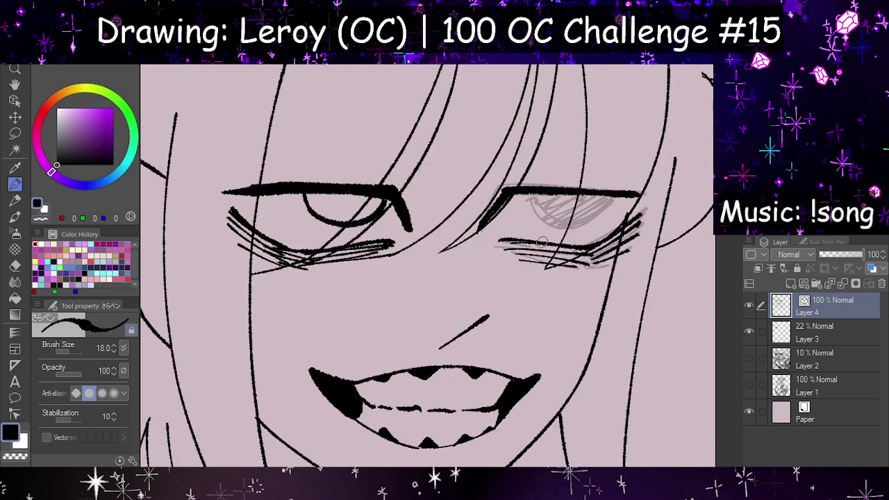
Step: Redraw the parallel eye-bag lines under the inner half of the lower lid and join them to the outer creases
key(ctrl+z)
key(ctrl+z)
key(ctrl+z)
key(ctrl+z)
drag(507, 246, 591, 260)
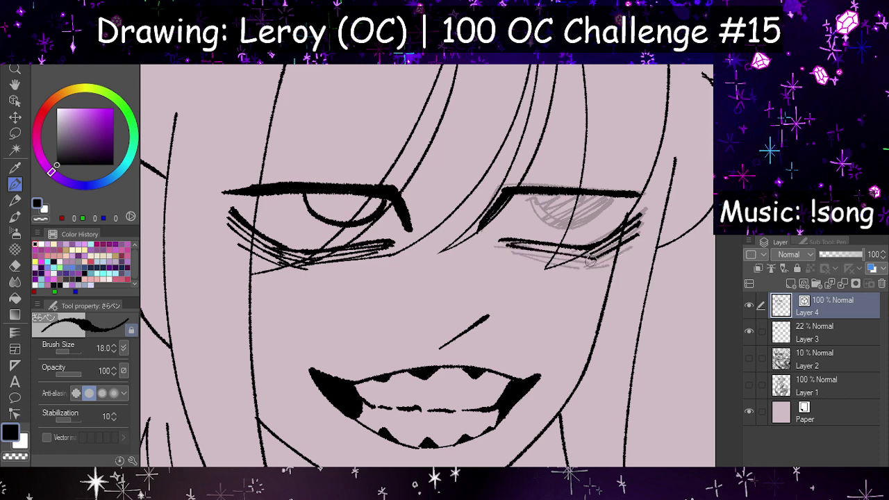
key(ctrl+z)
drag(514, 244, 585, 257)
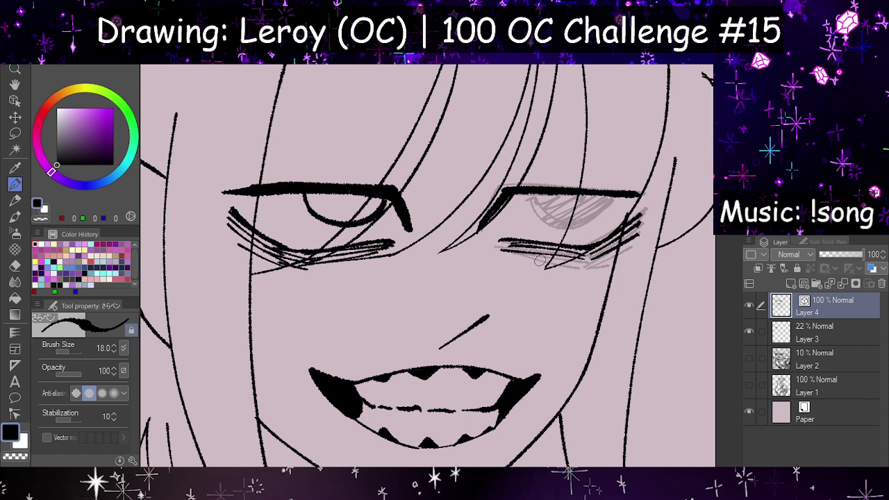
drag(524, 261, 589, 264)
key(h)
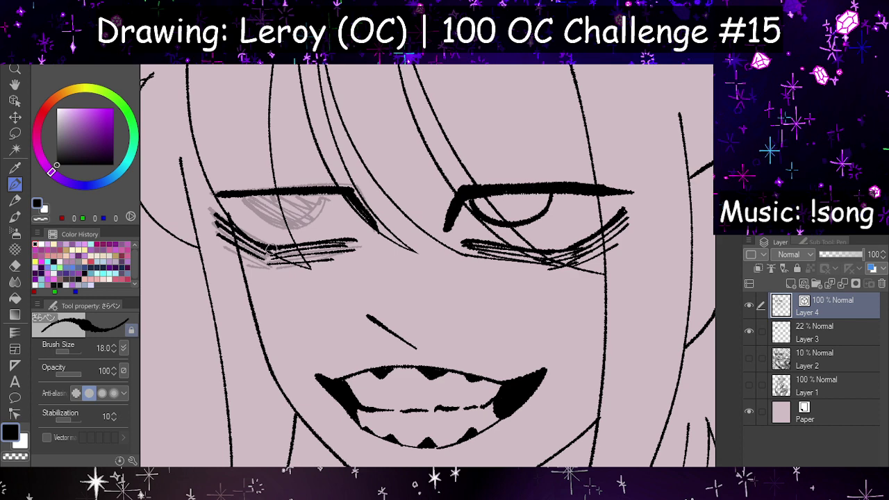
drag(262, 250, 298, 268)
Step: Try to outline the iris as a half circle hanging from the upper lid and compare it with the finished eye
drag(248, 197, 321, 185)
key(ctrl+z)
mouse_move(245, 198)
mouse_down()
mouse_move(274, 224)
mouse_move(318, 185)
mouse_up()
key(h)
key(ctrl+z)
drag(532, 192, 609, 203)
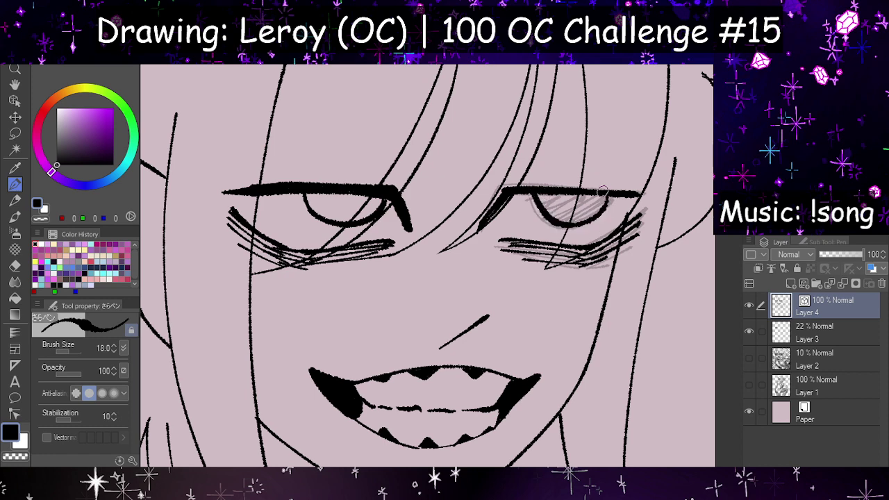
key(ctrl+z)
mouse_move(536, 195)
mouse_down()
mouse_move(606, 210)
mouse_move(612, 199)
mouse_up()
key(ctrl+z)
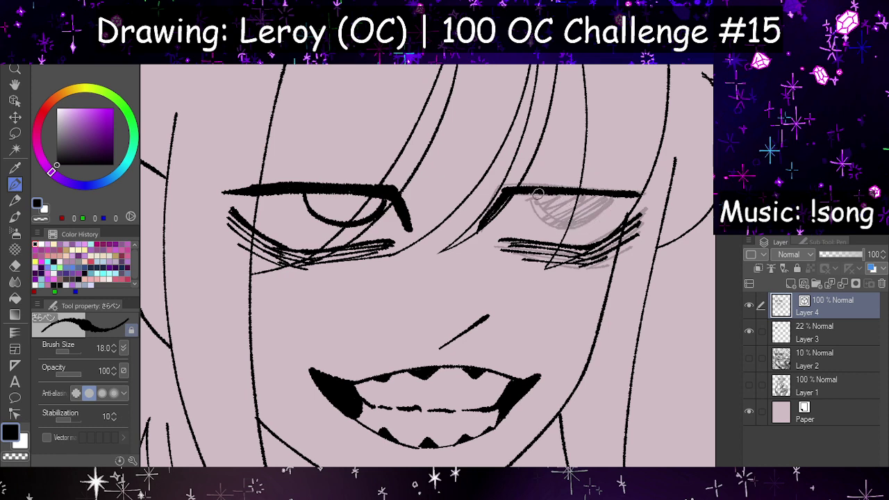
drag(532, 191, 612, 200)
key(h)
scroll(597, 190, down, 4)
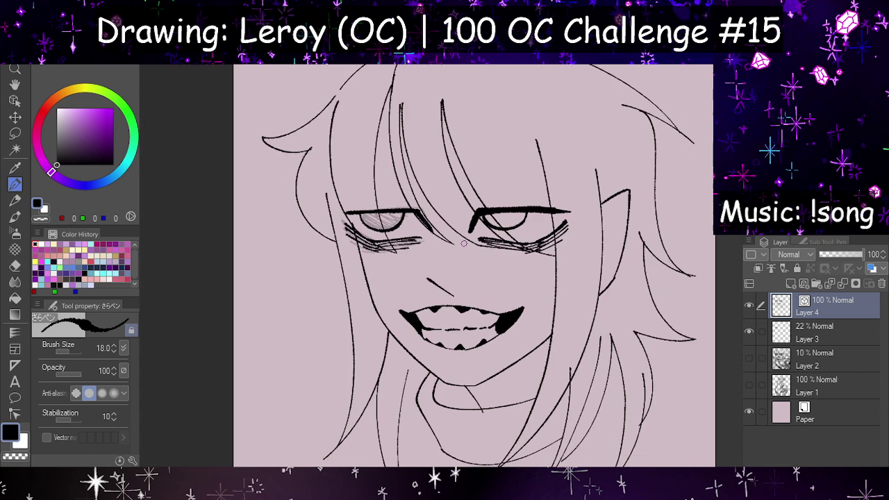
scroll(418, 239, up, 4)
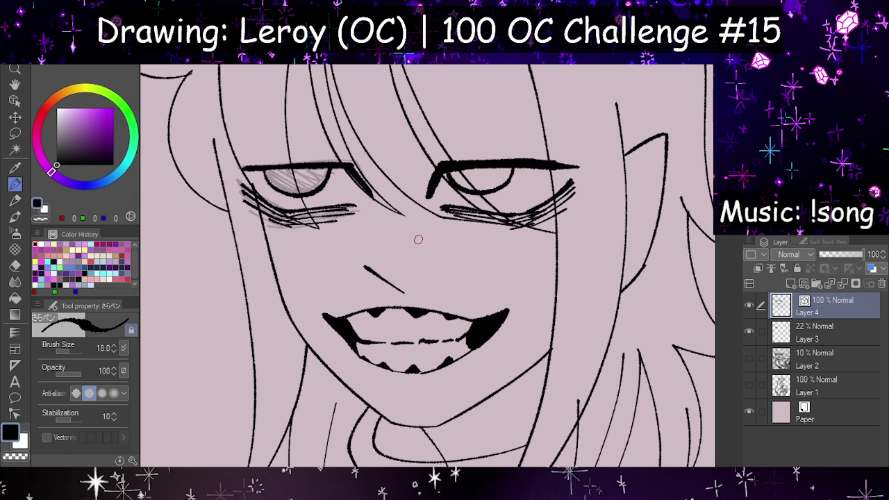
Step: Thicken the upper lash line toward its outer end with one heavy stroke on the mirrored canvas
key(h)
drag(500, 167, 616, 174)
key(ctrl+z)
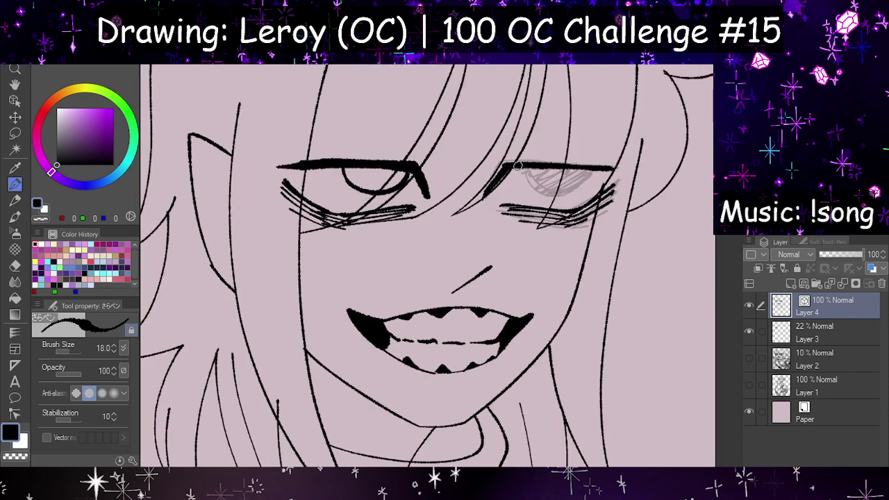
drag(517, 166, 610, 174)
key(h)
key(h)
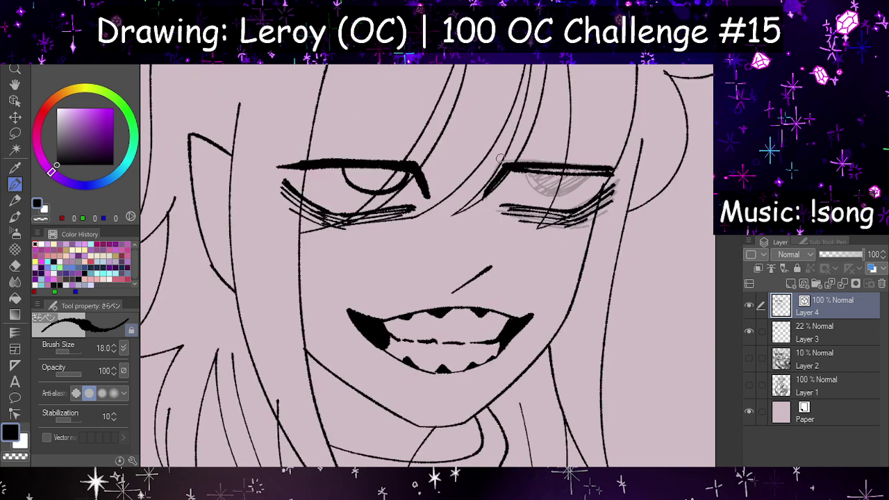
key(ctrl+z)
drag(506, 167, 611, 173)
key(ctrl+z)
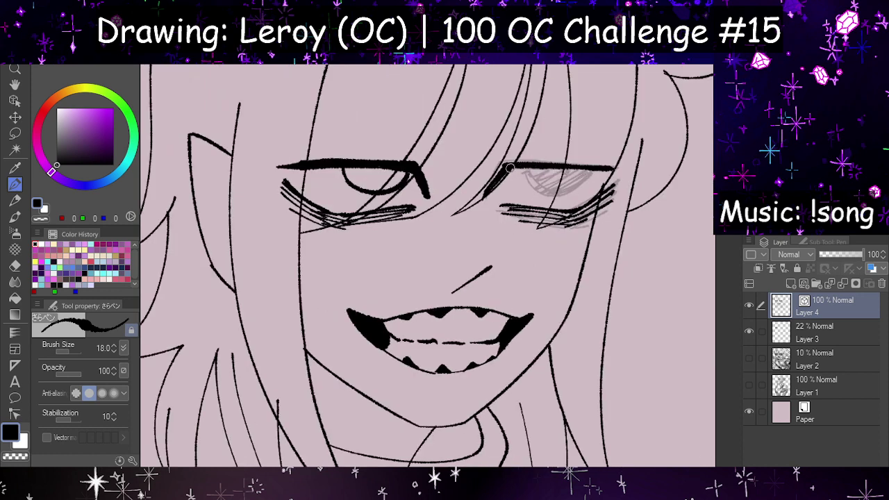
drag(509, 168, 610, 174)
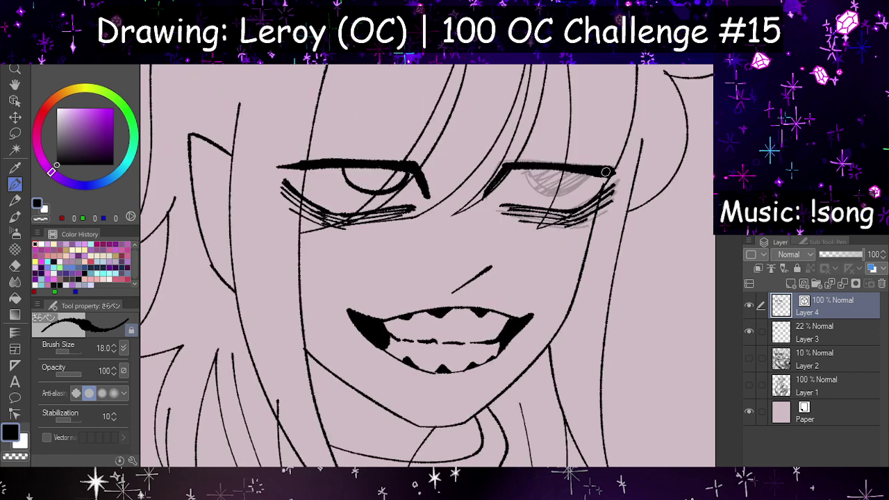
Step: Compare both eyes on the mirrored canvas and redraw the second eye's upper lash line thicker toward its outer end
key(h)
key(h)
key(h)
key(ctrl+z)
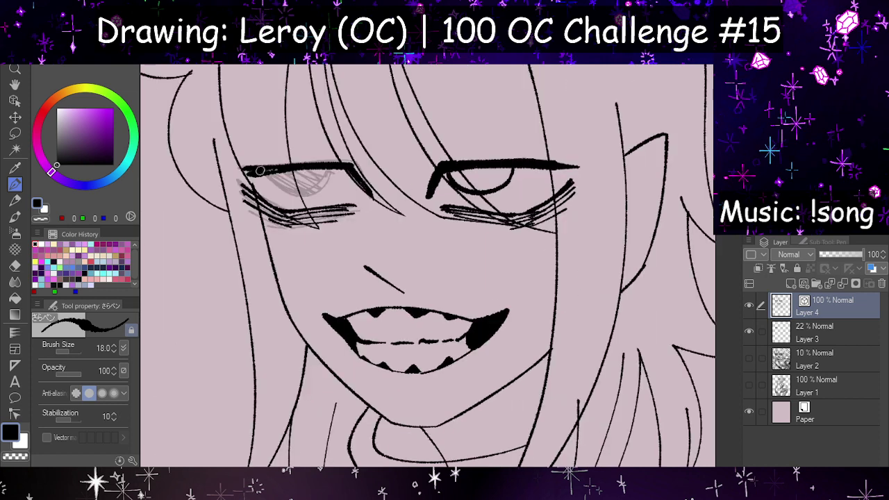
drag(242, 168, 350, 163)
key(ctrl+z)
drag(244, 173, 322, 166)
mouse_move(252, 170)
mouse_down()
mouse_move(344, 171)
mouse_move(301, 170)
mouse_move(339, 171)
mouse_move(353, 183)
mouse_move(343, 168)
mouse_move(365, 191)
mouse_up()
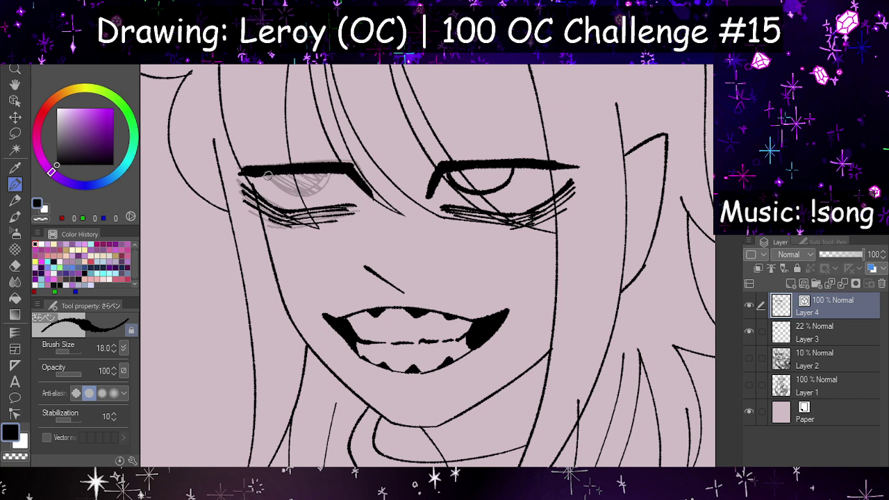
Step: Outline the second eye's iris as a half circle hanging from the upper lash line, retrying on the mirrored canvas
drag(267, 175, 332, 179)
key(ctrl+z)
drag(267, 175, 334, 174)
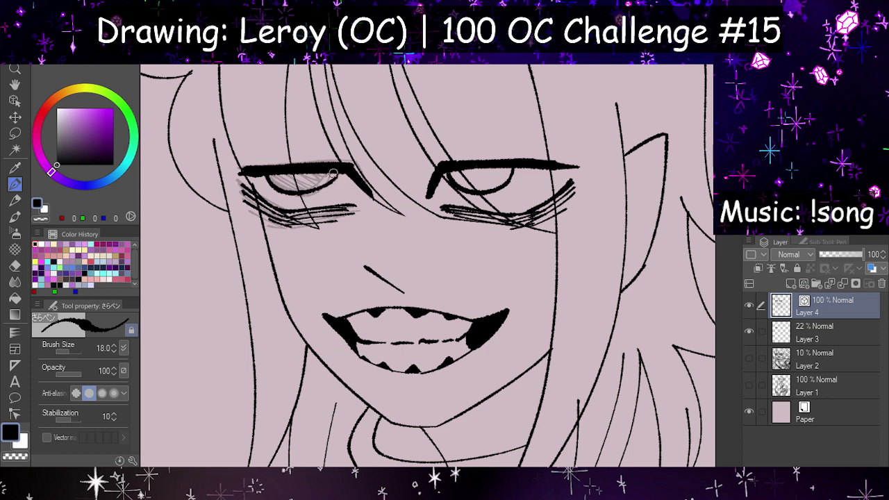
key(h)
key(ctrl+z)
drag(530, 173, 588, 169)
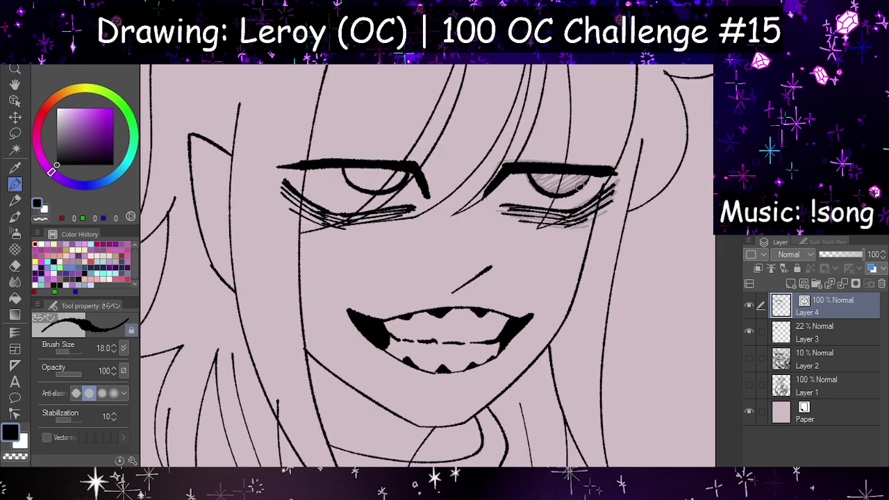
Step: Examine how the two inked eyes match each other and sit in the whole head
key(h)
scroll(548, 189, down, 5)
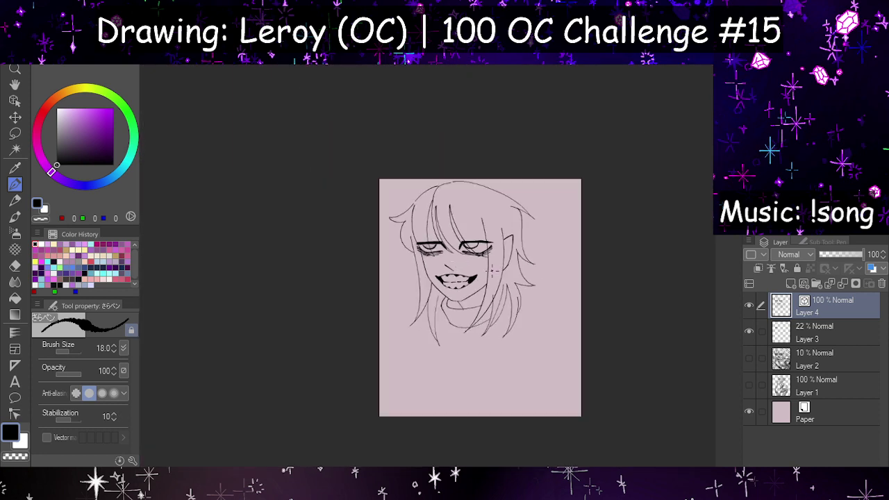
scroll(497, 232, up, 2)
scroll(497, 233, up, 2)
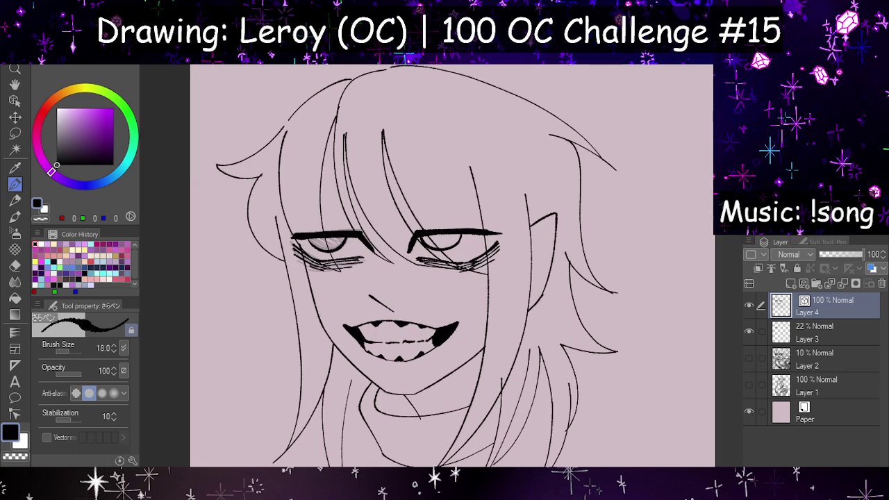
scroll(392, 260, up, 3)
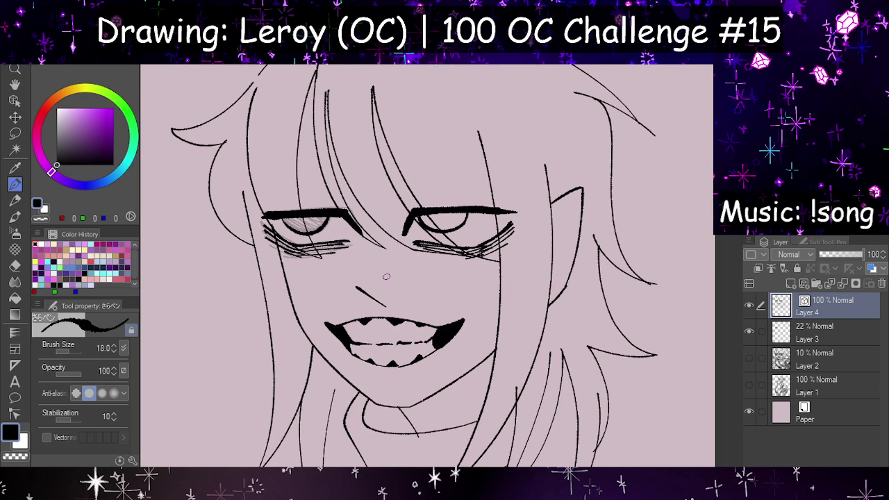
scroll(392, 260, down, 4)
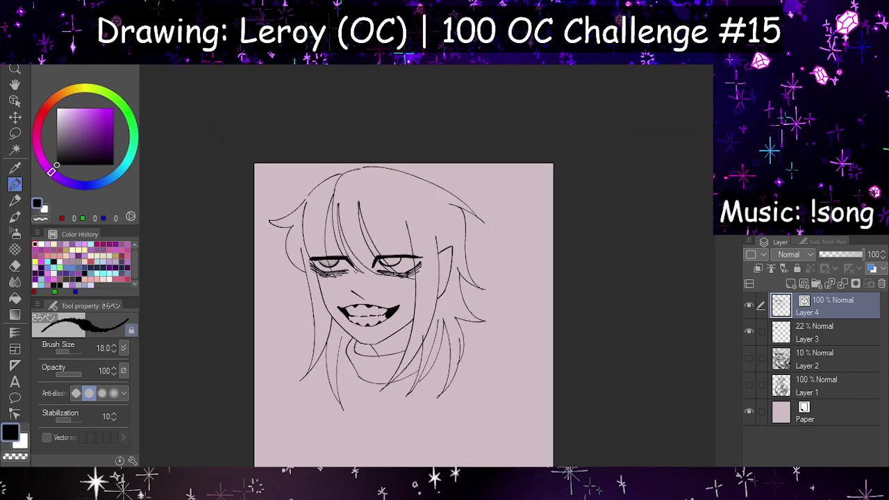
scroll(357, 284, up, 3)
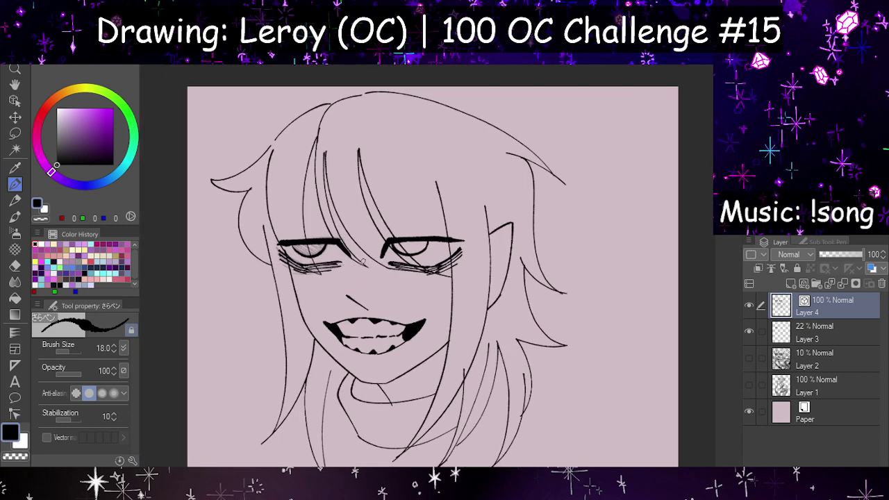
scroll(362, 260, up, 2)
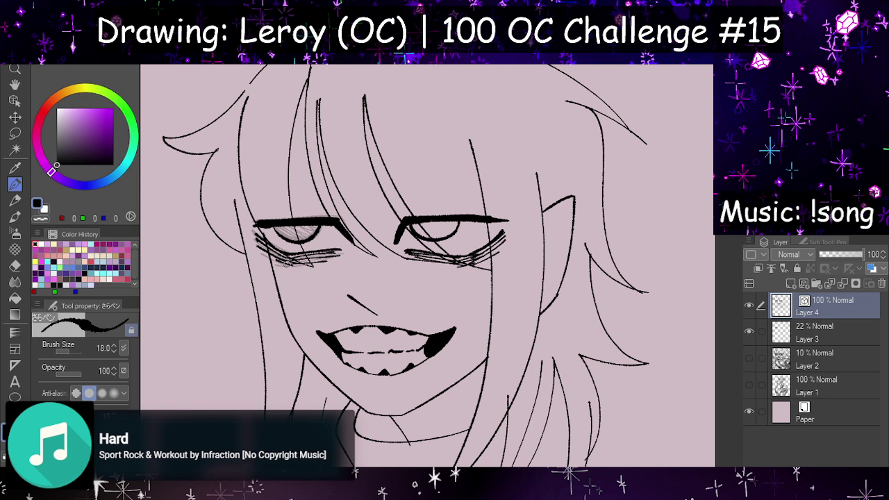
Step: Try to draw a short hair strand running past the second eye's outer corner onto the cheek
drag(281, 256, 301, 375)
key(ctrl+z)
drag(280, 255, 304, 316)
drag(247, 217, 310, 311)
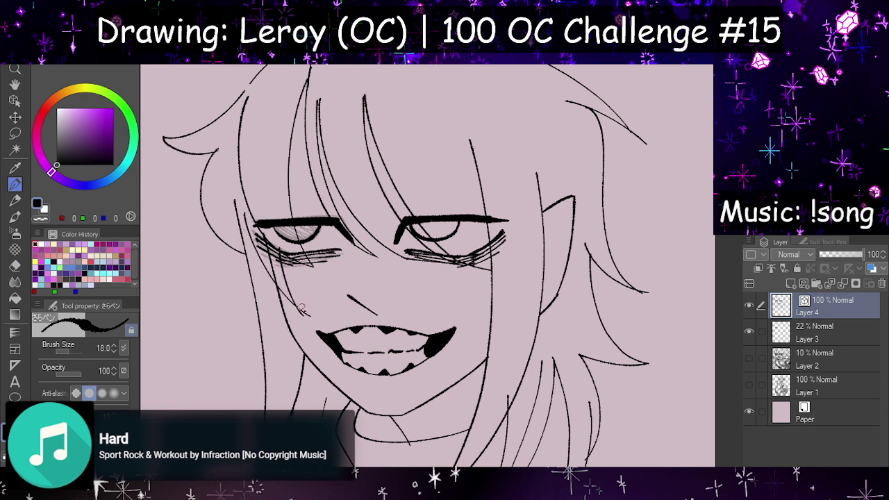
key(ctrl+z)
key(ctrl+z)
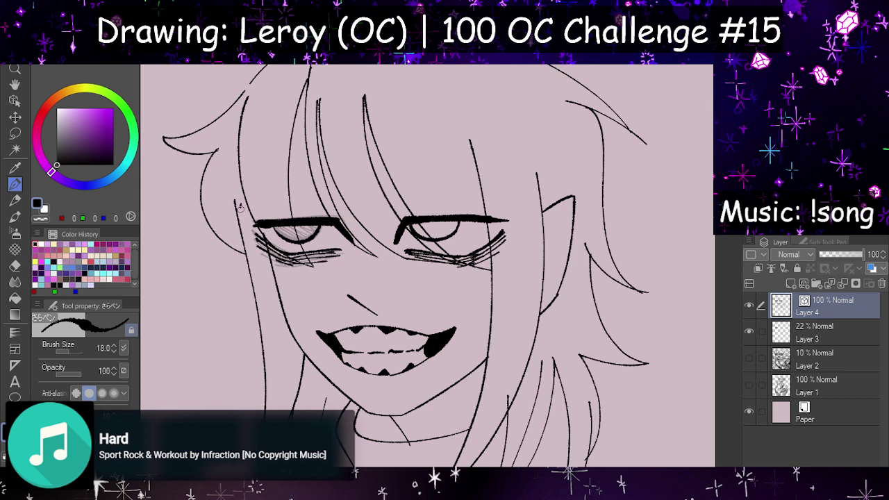
Step: Draw a short pointed hair strand from beside the second eye's outer corner down onto the cheek
drag(240, 209, 283, 295)
drag(274, 249, 299, 311)
key(ctrl+z)
drag(269, 243, 299, 307)
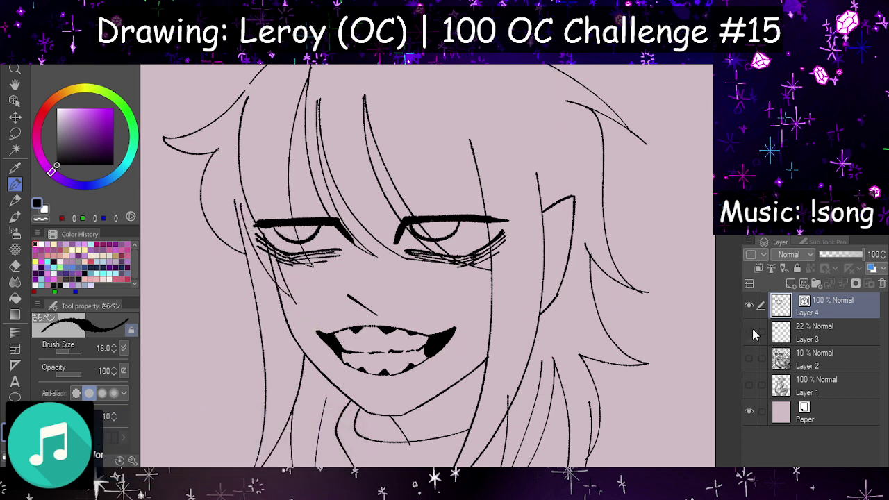
Step: Show the Layer 2 sketch at 4% opacity and return to Layer 4 with the Hard eraser
click(749, 358)
click(806, 359)
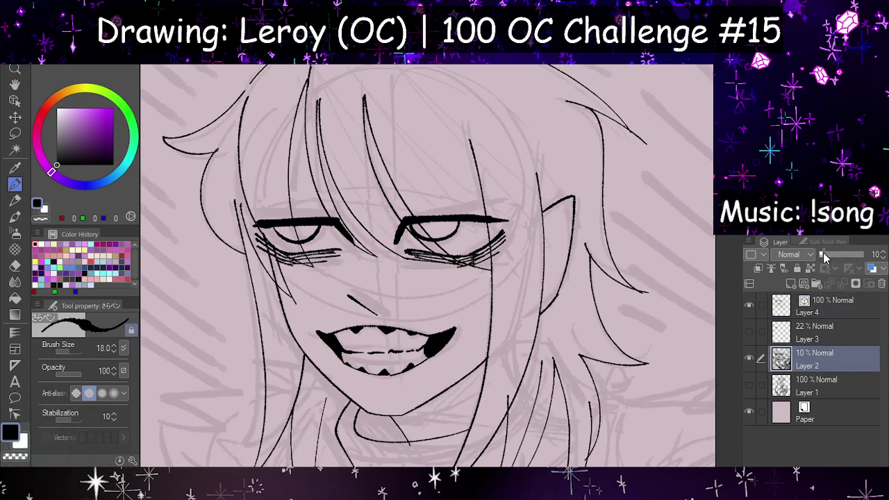
drag(822, 254, 821, 254)
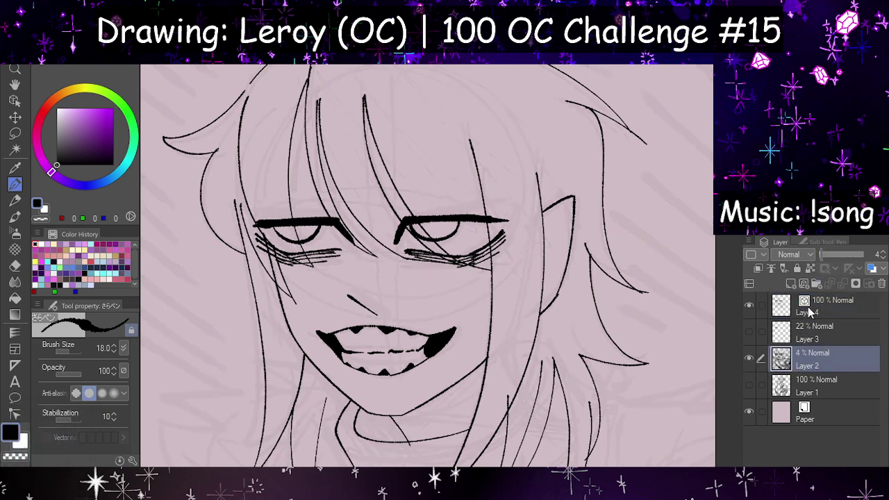
click(812, 313)
click(15, 266)
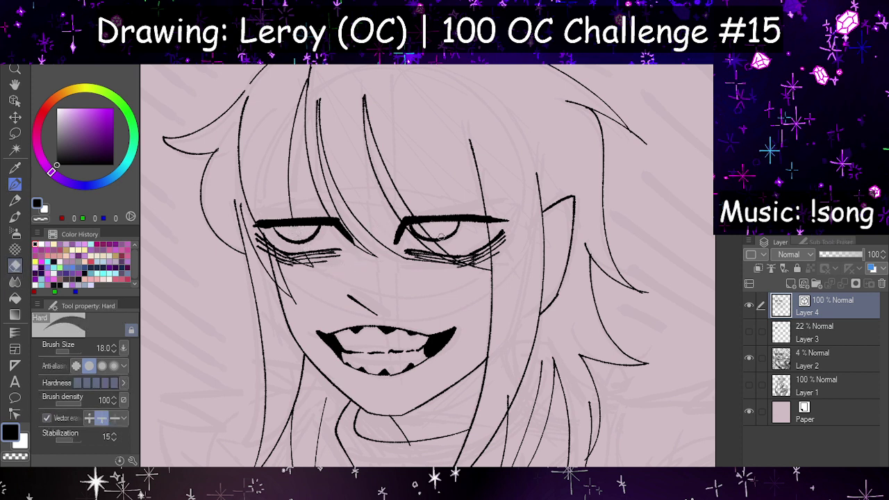
Step: Try to vector-erase the hair lines crossing the eyes and the lash and eye-bag ends beyond the side strands
drag(417, 246, 422, 233)
mouse_move(253, 230)
mouse_down()
mouse_move(275, 260)
mouse_move(274, 249)
mouse_up()
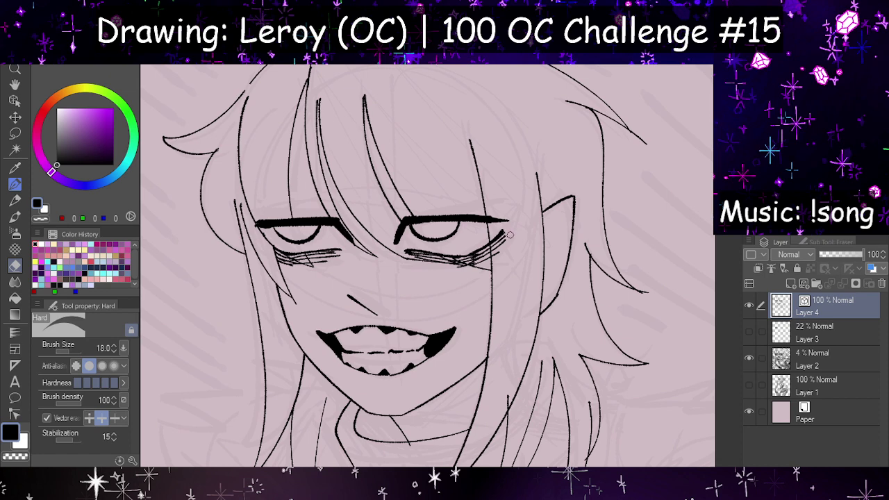
drag(501, 223, 500, 271)
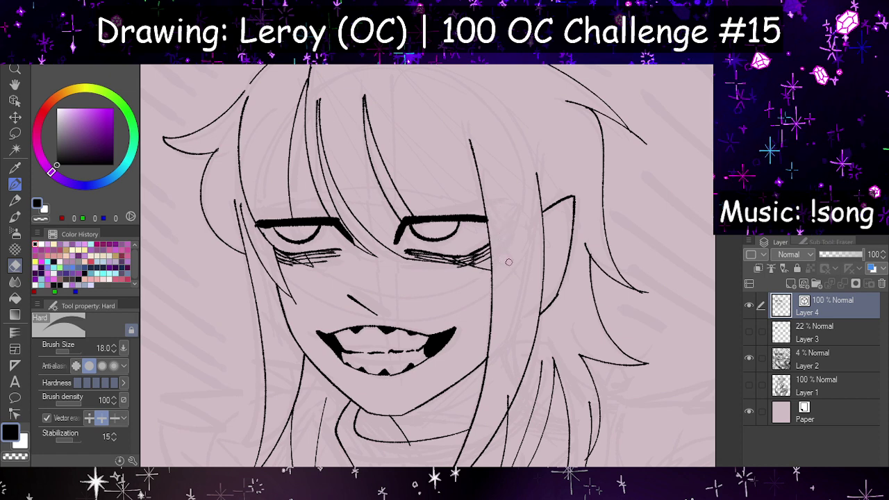
key(h)
key(h)
key(ctrl+z)
scroll(375, 249, up, 1)
key(ctrl+z)
key(ctrl+z)
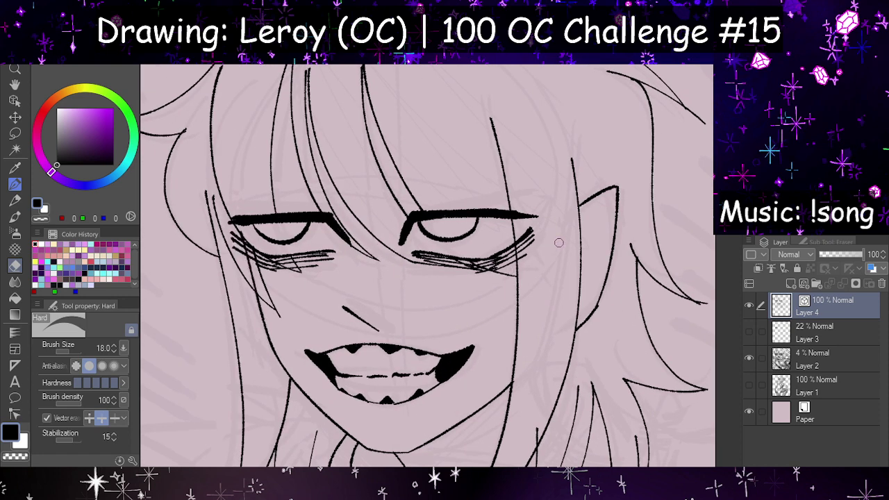
Step: Try again to trim the outer eye-bag and lash ends at the side hair strands and judge it on the whole head
drag(232, 233, 250, 266)
mouse_move(253, 264)
mouse_down()
mouse_move(261, 276)
mouse_move(250, 248)
mouse_up()
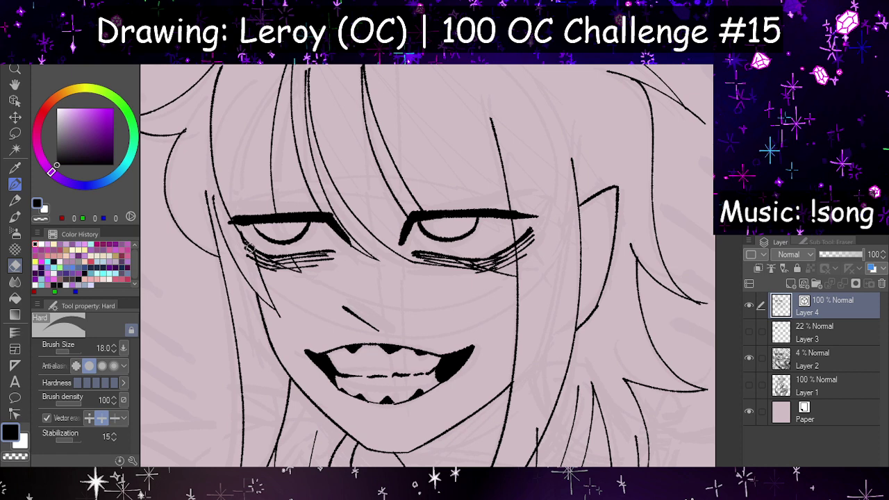
drag(522, 207, 528, 286)
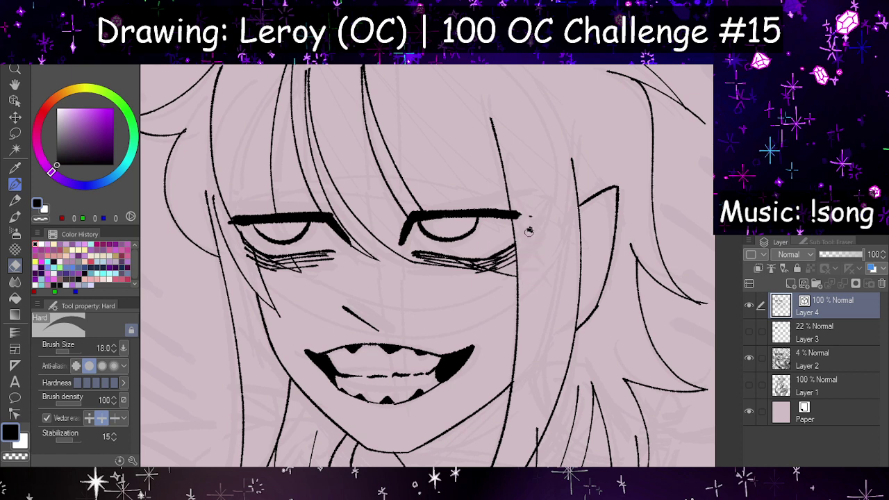
drag(528, 212, 535, 268)
scroll(468, 247, down, 5)
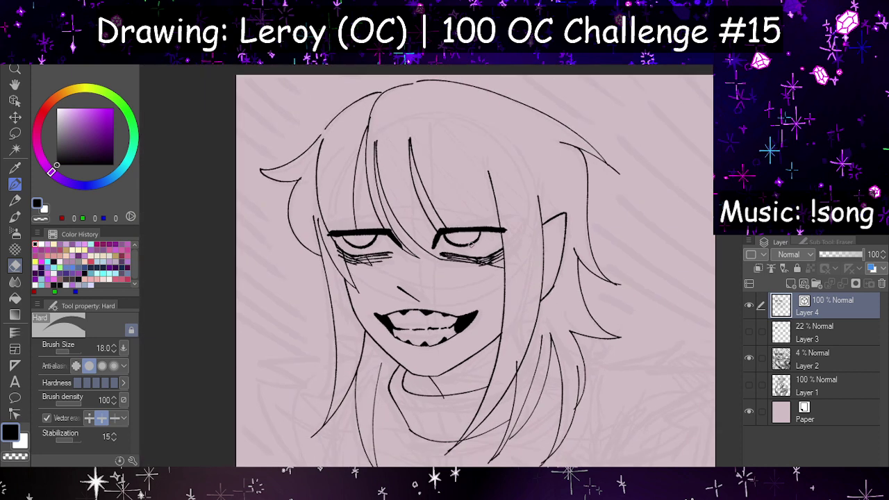
scroll(442, 232, up, 1)
scroll(427, 217, up, 3)
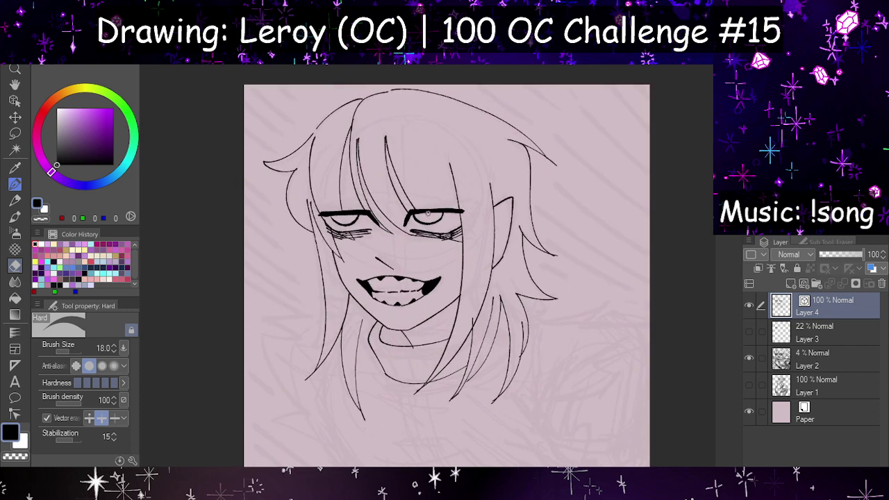
key(ctrl+z)
key(ctrl+z)
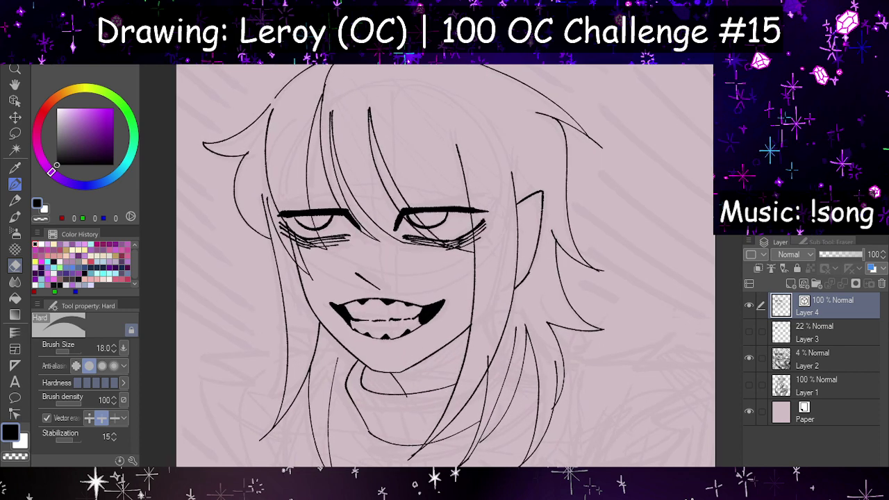
Step: Set the Hard eraser's brush size to 5.0 and turn off its vector erasing
scroll(326, 202, up, 4)
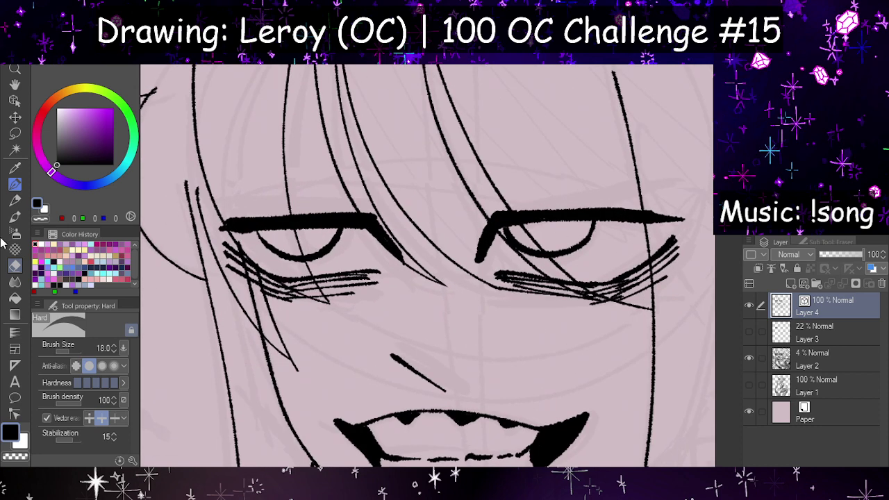
click(70, 352)
drag(70, 351, 68, 351)
scroll(245, 229, up, 1)
scroll(245, 228, up, 1)
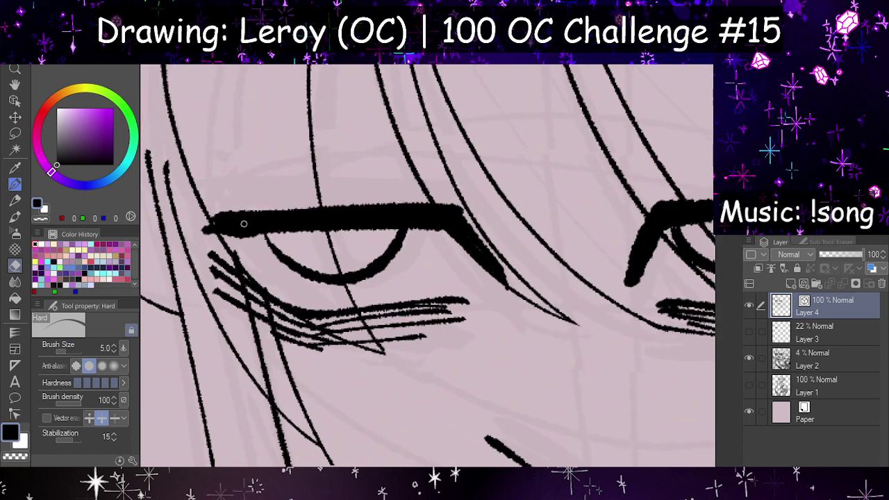
Step: Turn off the eraser's anti-aliasing and cut a thin gap along the hair strand crossing the second eye's outer eye-bag lines
drag(226, 254, 263, 302)
key(ctrl+z)
drag(226, 254, 262, 300)
key(ctrl+z)
click(78, 368)
drag(230, 260, 270, 301)
key(ctrl+z)
mouse_move(226, 256)
mouse_down()
mouse_move(261, 303)
mouse_move(260, 285)
mouse_move(269, 325)
mouse_up()
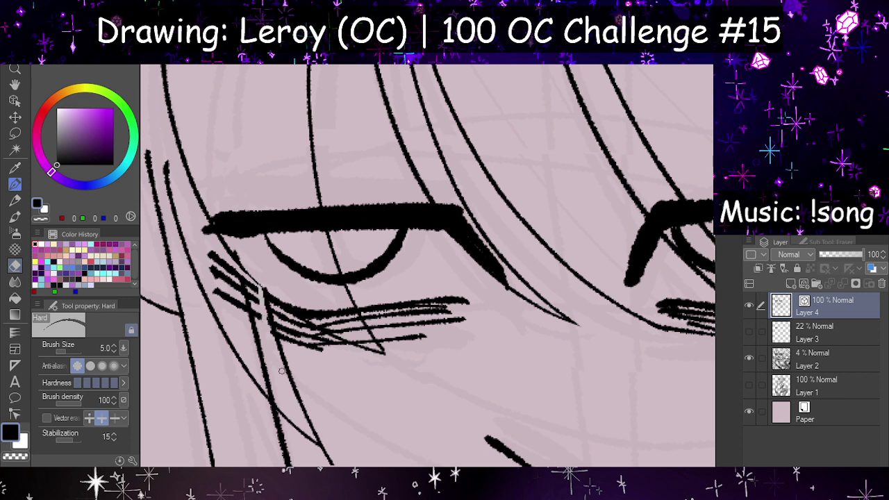
Step: Erase thin gaps along the strands where they cross the second eye's lash tip, upper lid, iris and eye-bag lines
mouse_move(212, 214)
mouse_down()
mouse_move(263, 278)
mouse_move(203, 219)
mouse_move(217, 236)
mouse_up()
drag(271, 296, 365, 345)
mouse_move(314, 202)
mouse_down()
mouse_move(361, 317)
mouse_move(337, 281)
mouse_move(376, 343)
mouse_up()
key(ctrl+z)
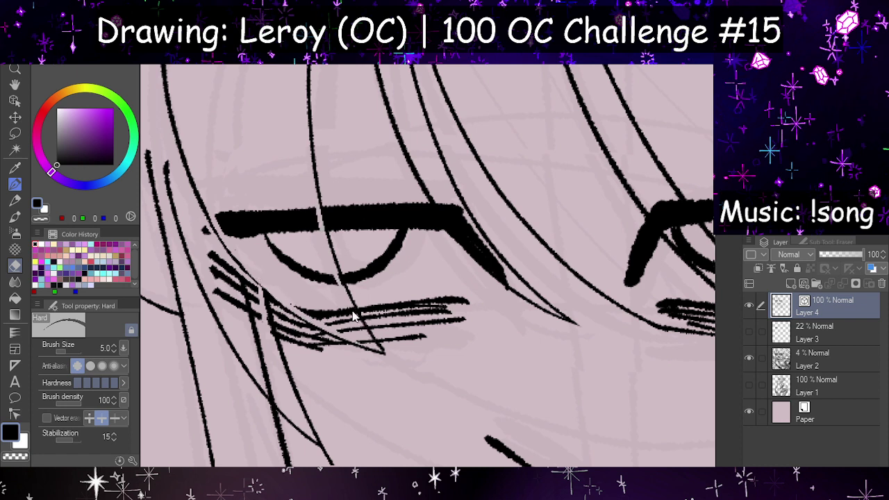
drag(348, 303, 376, 352)
Step: Erase a thin gap along the hair strand where it crosses the second eye's inner lash corner
drag(433, 194, 533, 297)
key(ctrl+z)
drag(434, 197, 533, 297)
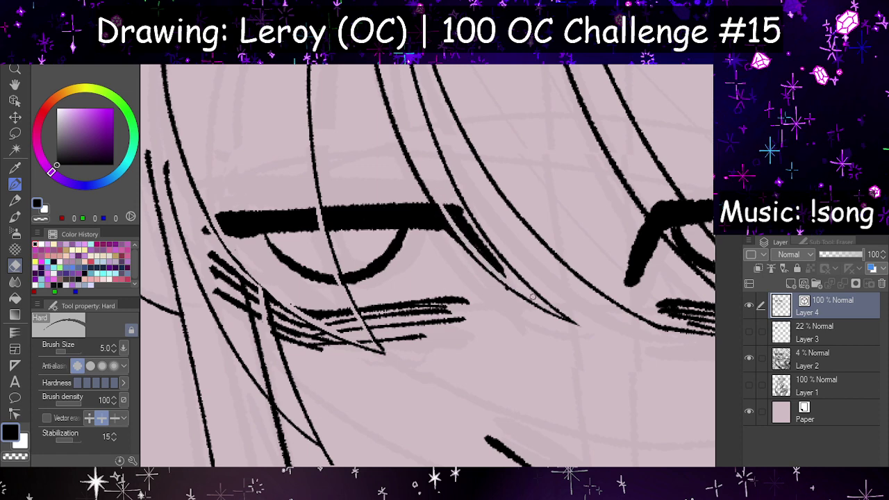
Step: Erase a thin gap along the bang strand crossing the other eye, from the upper lash line through iris and eye-bag lines
scroll(445, 279, down, 5)
scroll(473, 275, up, 4)
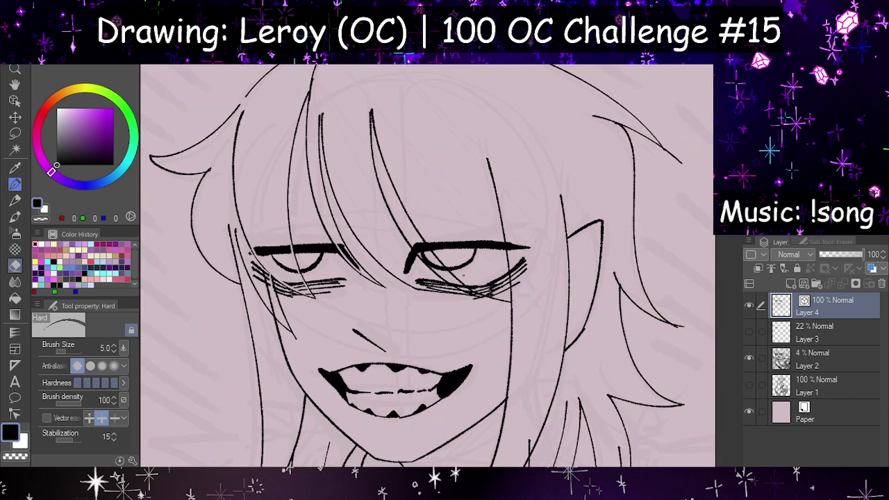
scroll(468, 273, up, 2)
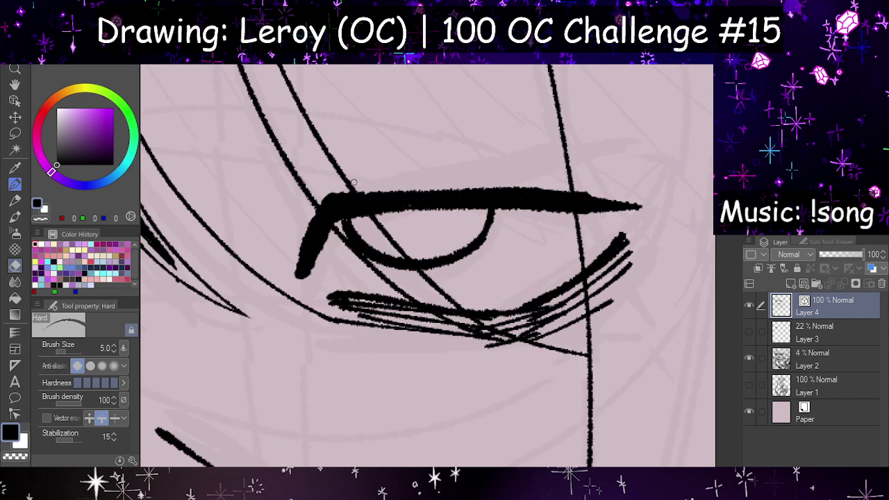
drag(354, 182, 484, 301)
key(ctrl+z)
drag(356, 177, 469, 301)
key(ctrl+z)
mouse_move(354, 189)
mouse_down()
mouse_move(491, 313)
mouse_move(466, 305)
mouse_move(560, 346)
mouse_up()
Step: Erase a thin gap along the side hair strand across that eye's outer lash and eye-bag lines on the mirrored canvas
key(h)
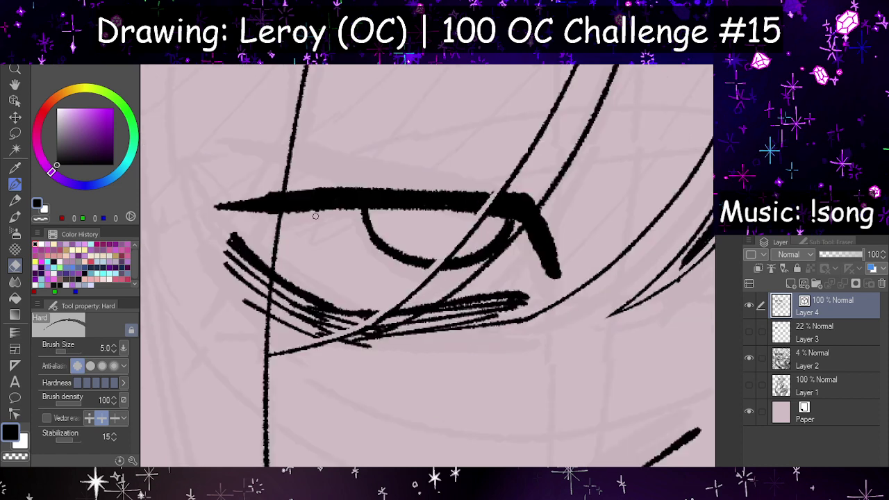
key(h)
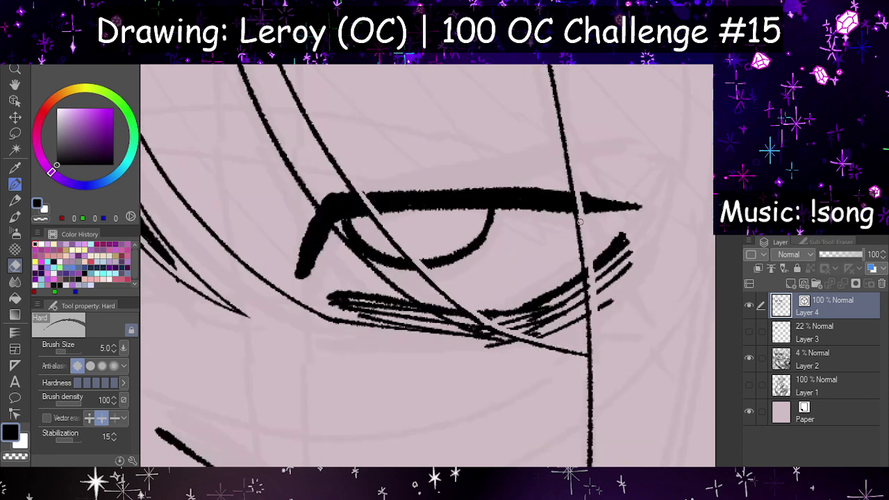
key(h)
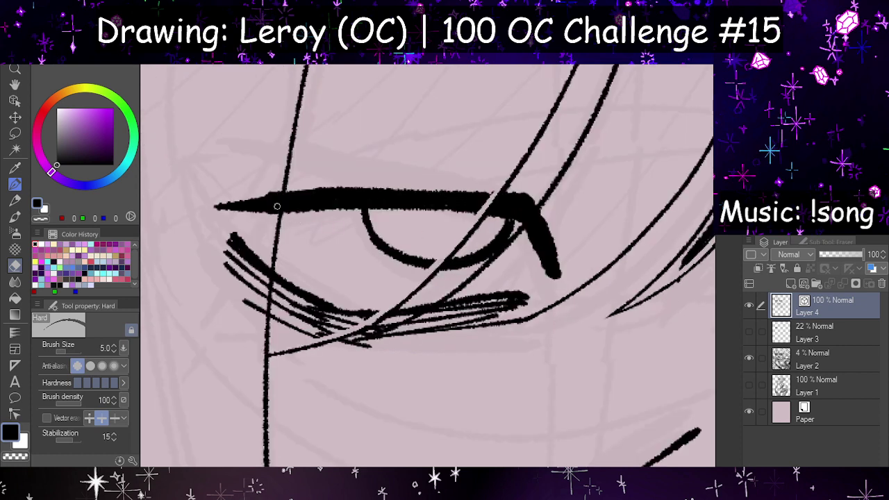
drag(281, 181, 257, 376)
key(ctrl+z)
key(ctrl+z)
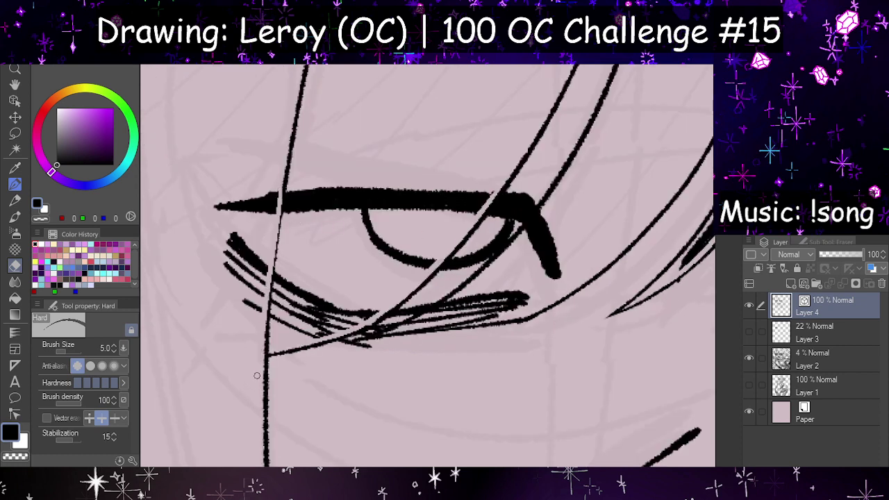
Step: Redo the thin gaps on both sides of the side hair strand where it crosses the outer upper lash and eye-bag lines
key(ctrl+z)
drag(273, 323, 302, 141)
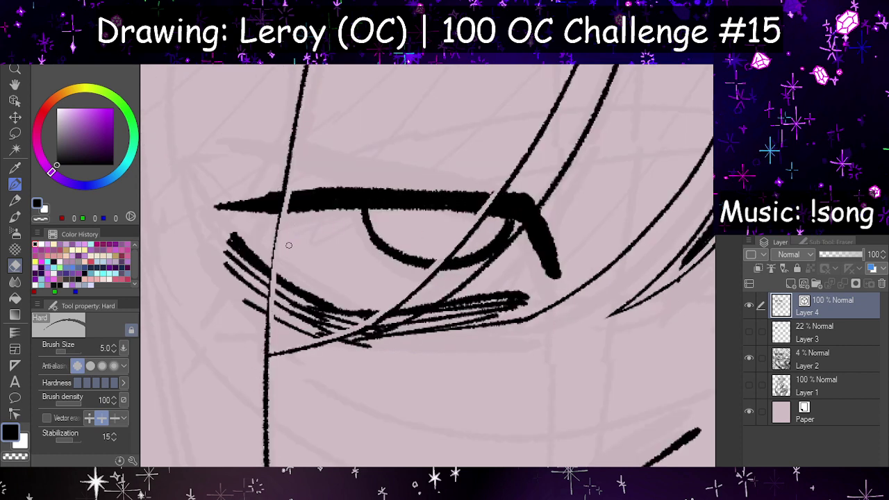
key(ctrl+z)
drag(288, 181, 275, 348)
key(ctrl+z)
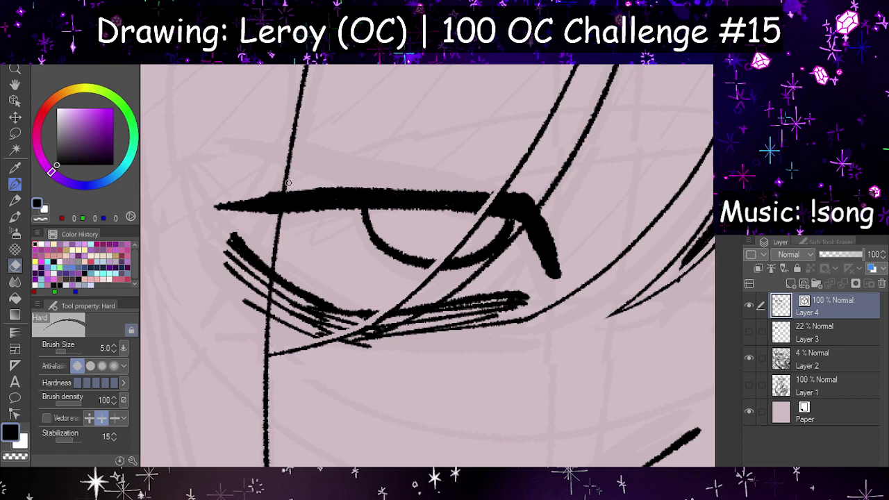
drag(288, 183, 271, 320)
drag(280, 185, 264, 349)
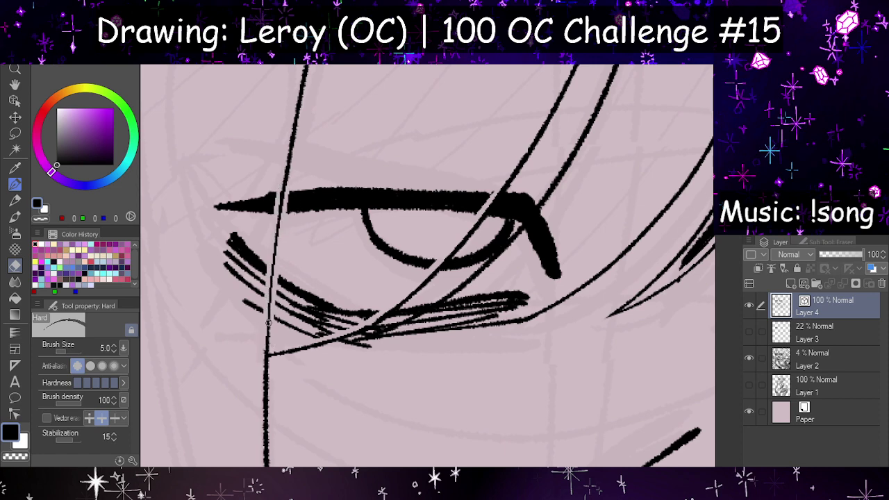
Step: Erase a thin gap along the inner bang strand where it crosses the same eye's inner lash corner
key(h)
scroll(426, 266, down, 3)
key(ctrl+minus)
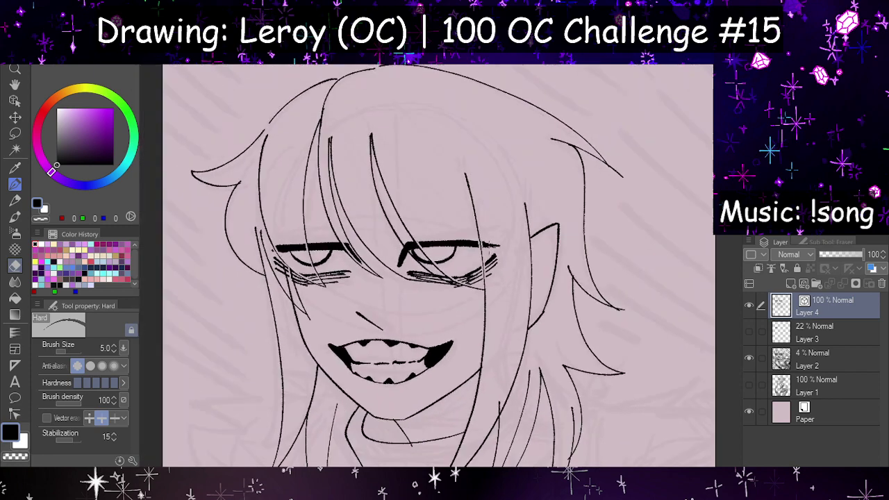
key(ctrl+minus)
key(ctrl+minus)
scroll(474, 270, up, 9)
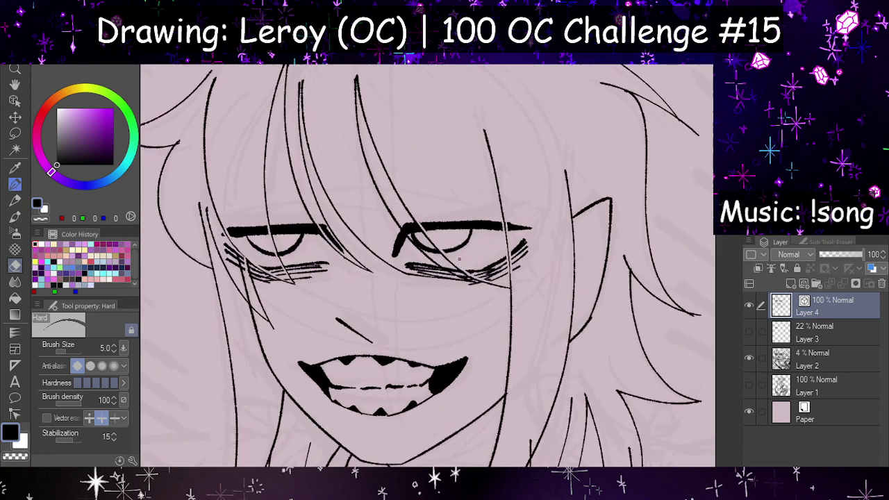
key(ctrl+plus)
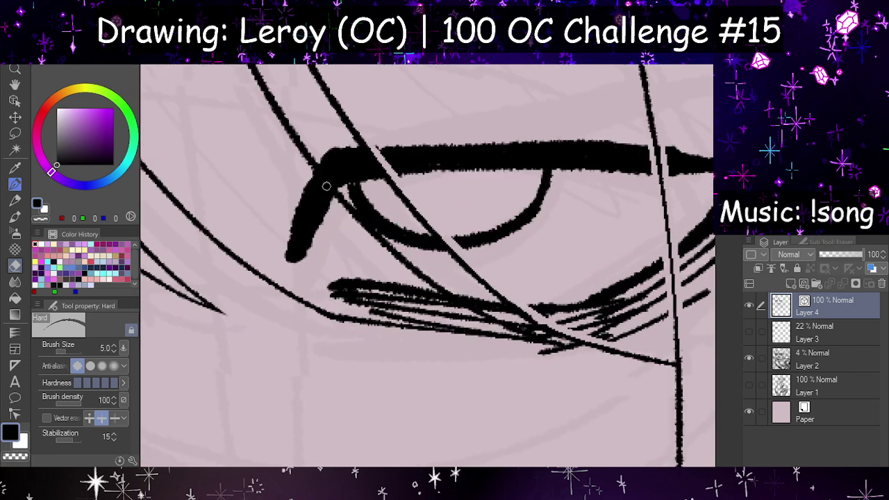
key(ctrl+z)
drag(308, 168, 348, 211)
key(h)
key(h)
key(ctrl+z)
Step: Erase thin gaps along the inner bang strand and the long strand below it where they overlap the eye-bag lines
drag(417, 275, 500, 328)
drag(416, 324, 534, 343)
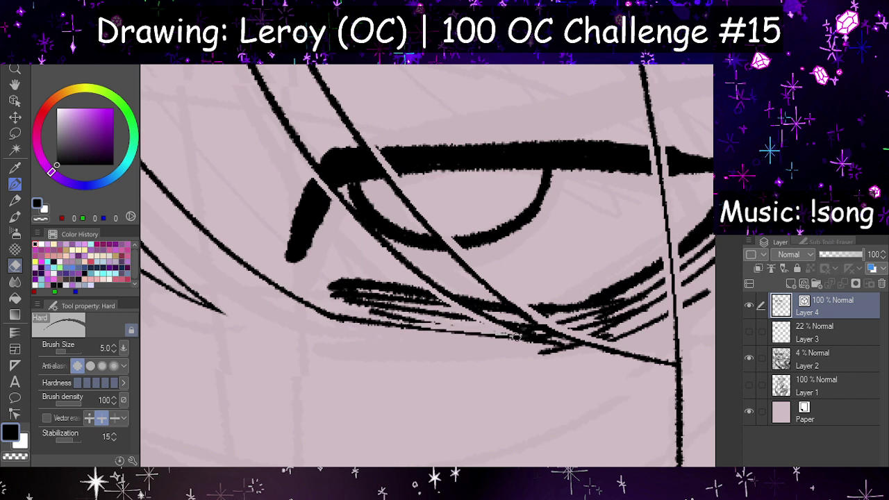
key(ctrl+z)
drag(418, 325, 524, 341)
scroll(532, 338, down, 6)
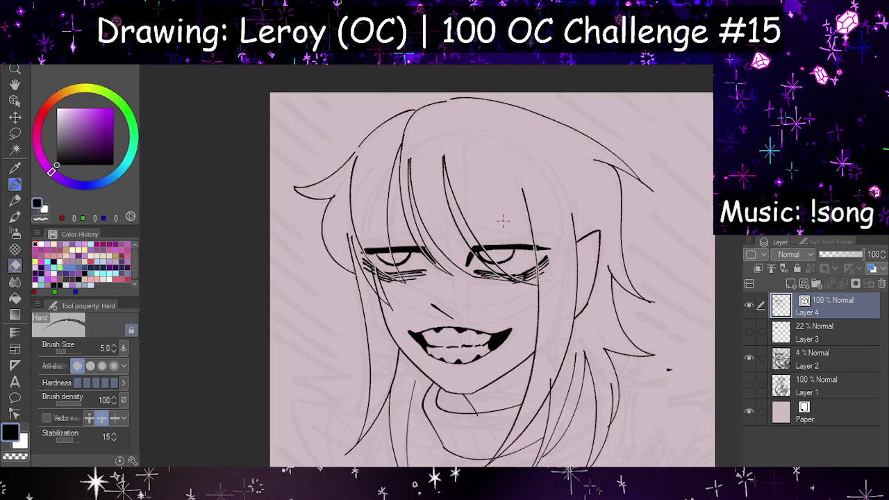
Step: Set the eraser size to 16 and erase the upper part of the face contour overlapping the hair strands beneath the other eye
scroll(421, 275, up, 6)
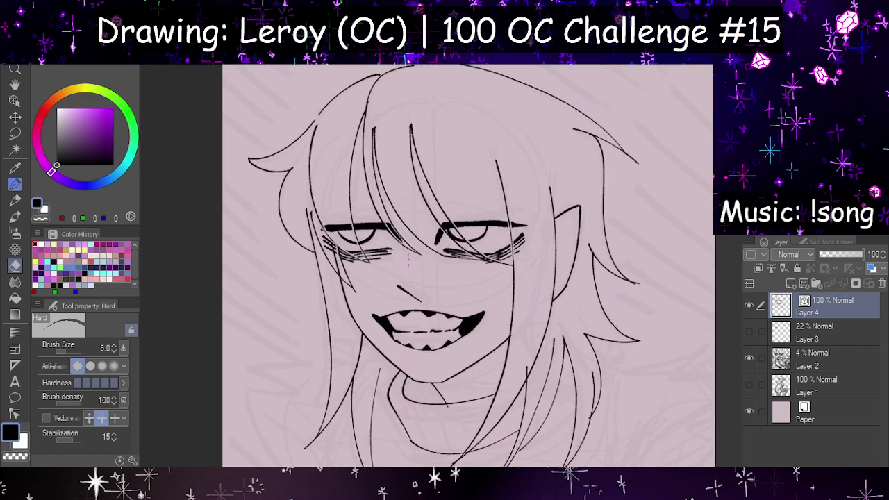
scroll(312, 238, up, 2)
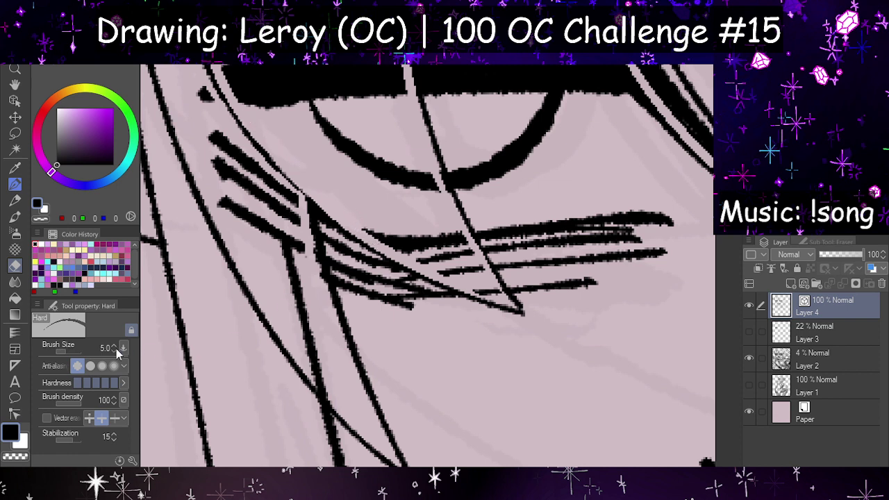
click(78, 352)
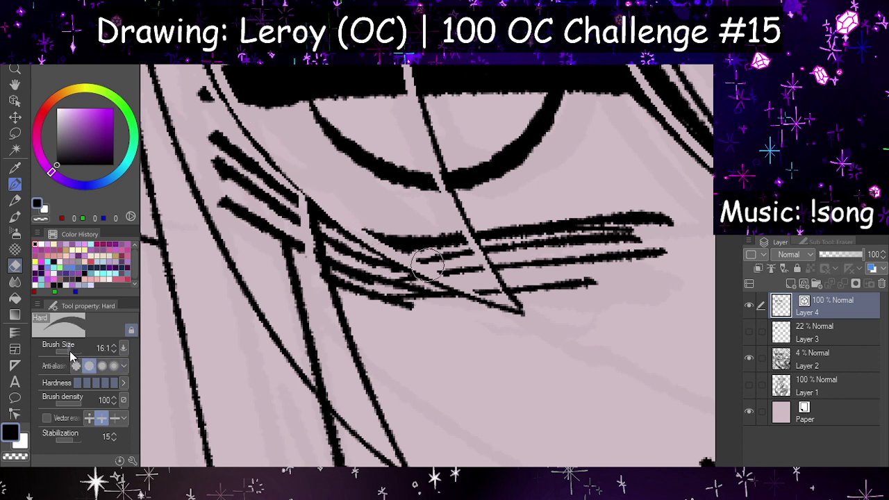
drag(67, 354, 72, 356)
click(69, 353)
click(68, 353)
mouse_move(297, 248)
mouse_down()
mouse_move(275, 256)
mouse_move(295, 262)
mouse_up()
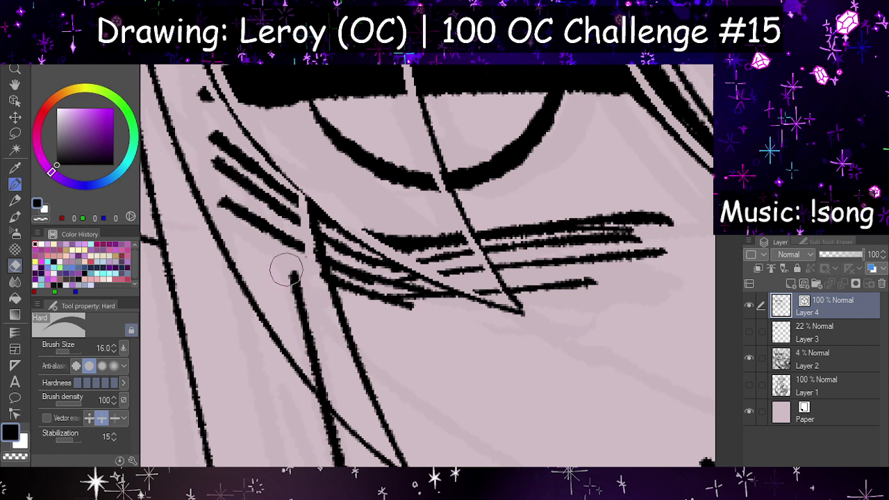
mouse_move(284, 266)
mouse_down()
mouse_move(331, 373)
mouse_move(293, 324)
mouse_move(337, 393)
mouse_move(313, 369)
mouse_up()
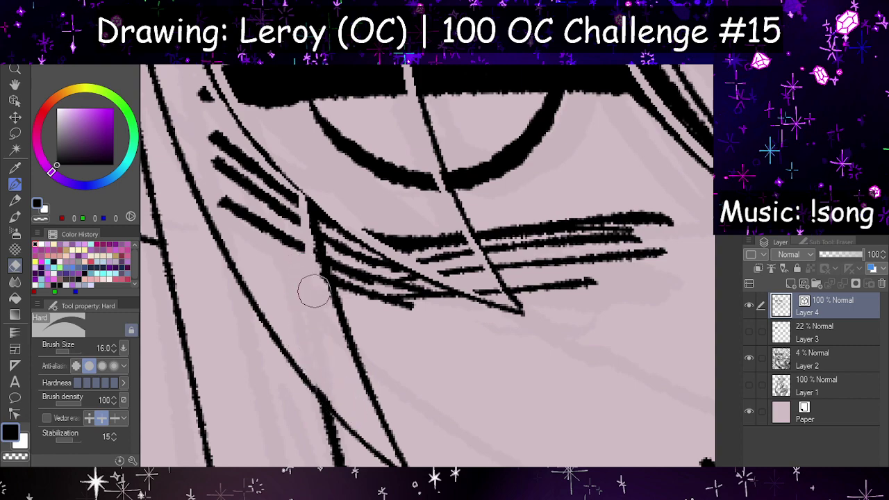
scroll(320, 303, down, 3)
scroll(437, 280, down, 6)
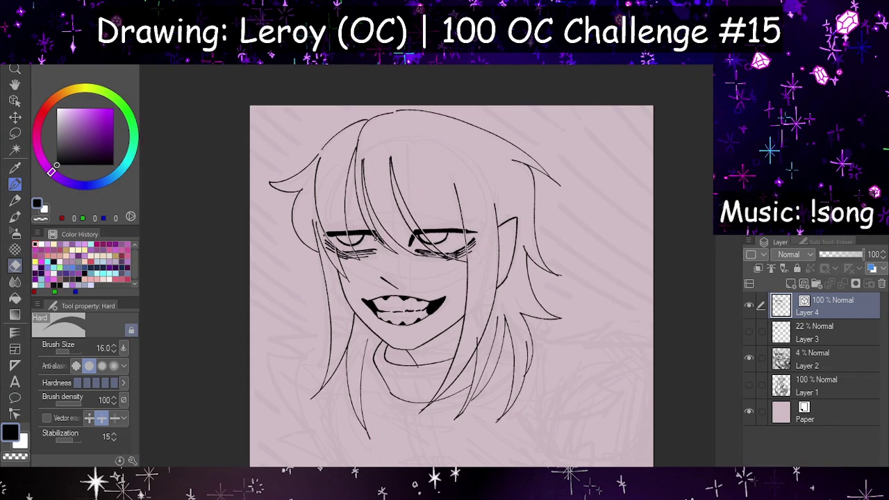
Step: Enable vector erasing at brush size 7.5 and trim the overshooting line ends at the lower hair tips beside the neck
scroll(422, 301, up, 4)
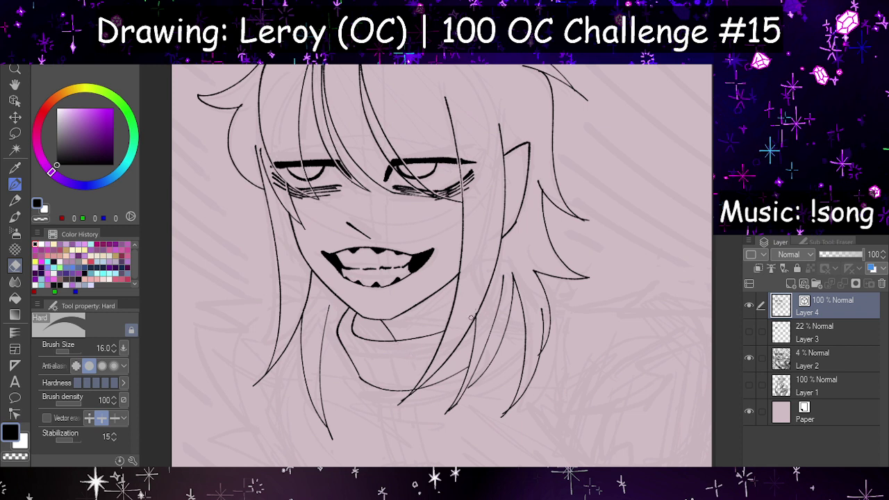
click(46, 417)
key(h)
scroll(381, 368, up, 3)
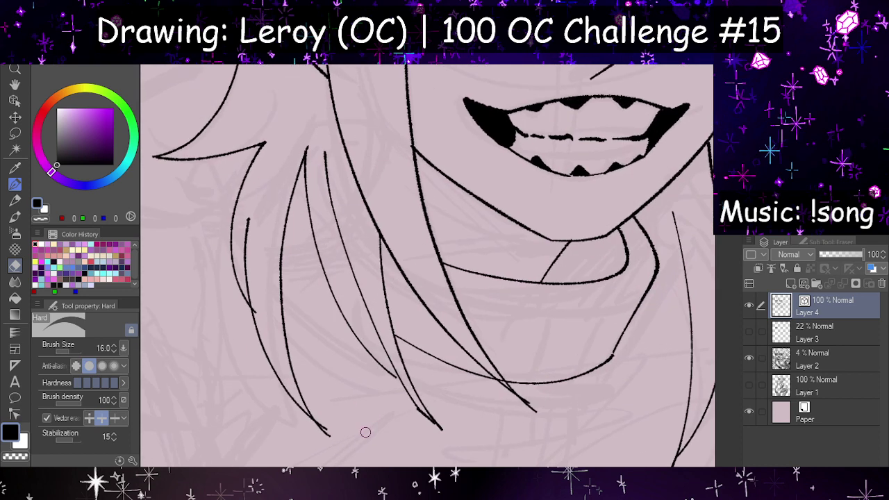
click(72, 351)
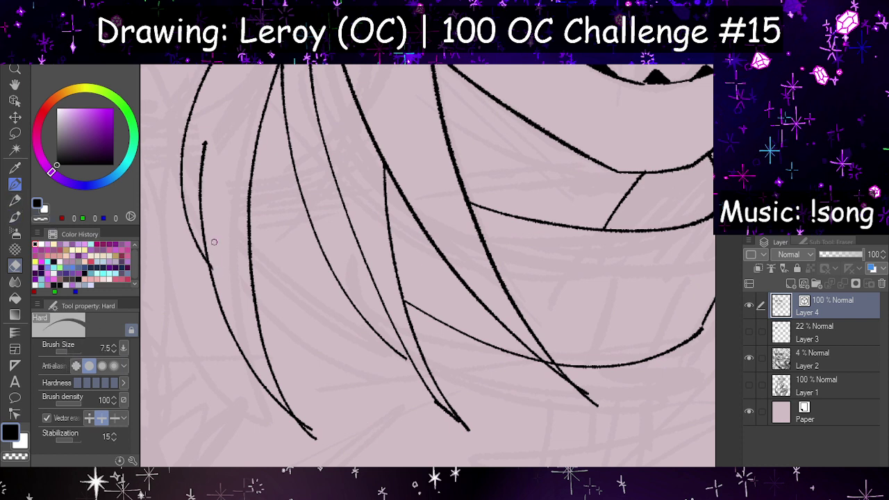
drag(310, 418, 314, 436)
drag(462, 425, 470, 425)
key(ctrl+z)
drag(548, 359, 554, 366)
drag(585, 399, 603, 409)
drag(459, 423, 471, 432)
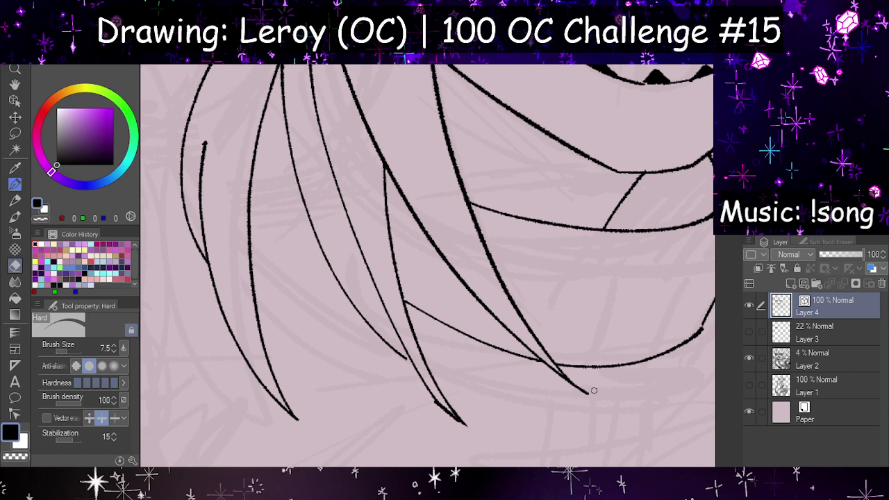
drag(569, 376, 604, 412)
Step: Trim the crossed ends of the hair tip beside the ear with vector erasing, disable it, and thin the ear outline's thick spot
scroll(504, 385, down, 3)
scroll(386, 146, up, 2)
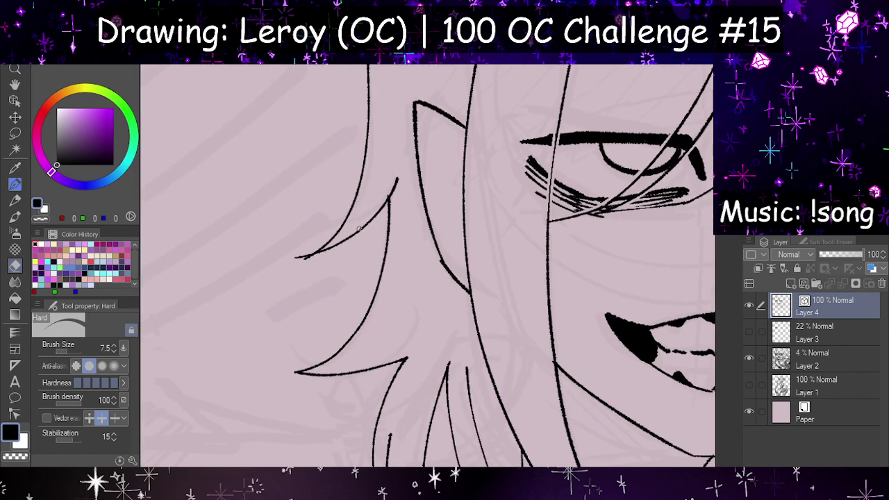
key(h)
scroll(417, 249, up, 3)
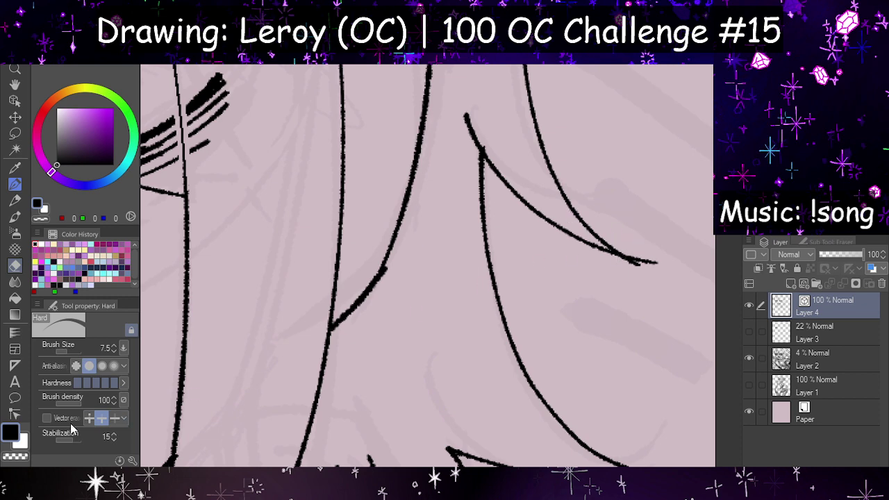
click(46, 417)
drag(621, 267, 662, 234)
click(47, 419)
key(h)
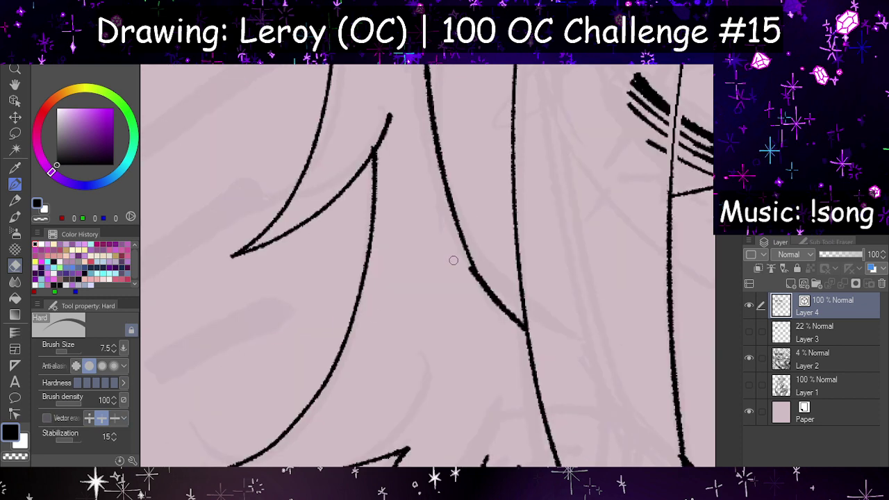
key(h)
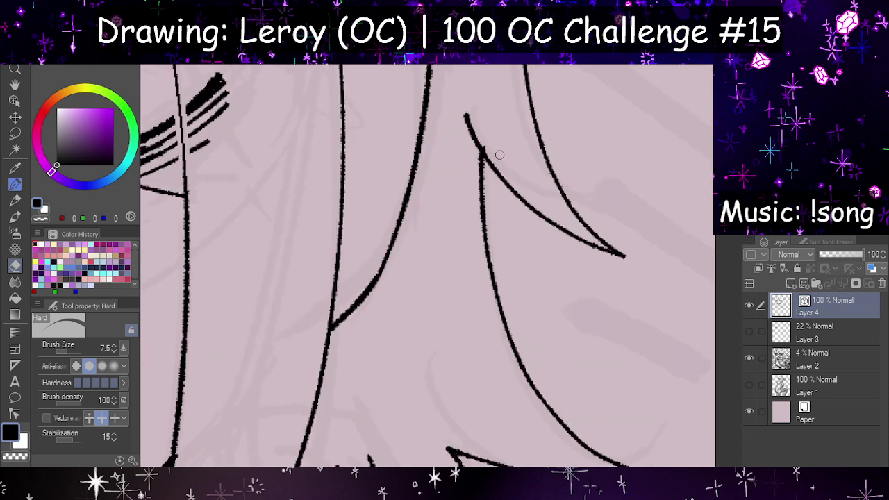
Step: Erase the line end overshooting the pointed hair tuft above the ear
scroll(611, 284, down, 5)
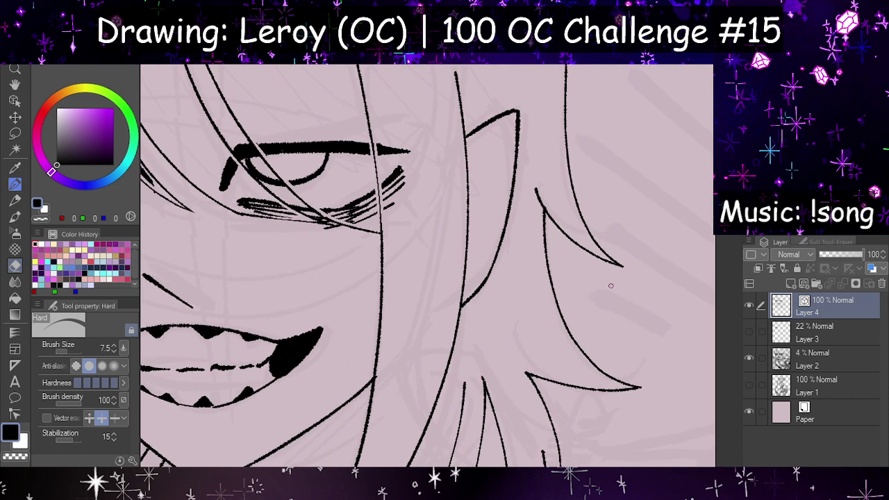
scroll(530, 173, up, 1)
key(h)
scroll(316, 199, up, 6)
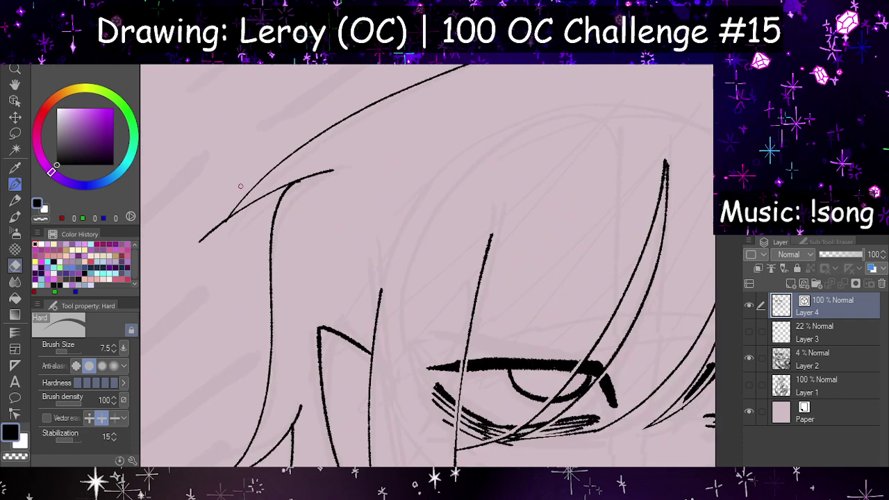
scroll(491, 262, up, 1)
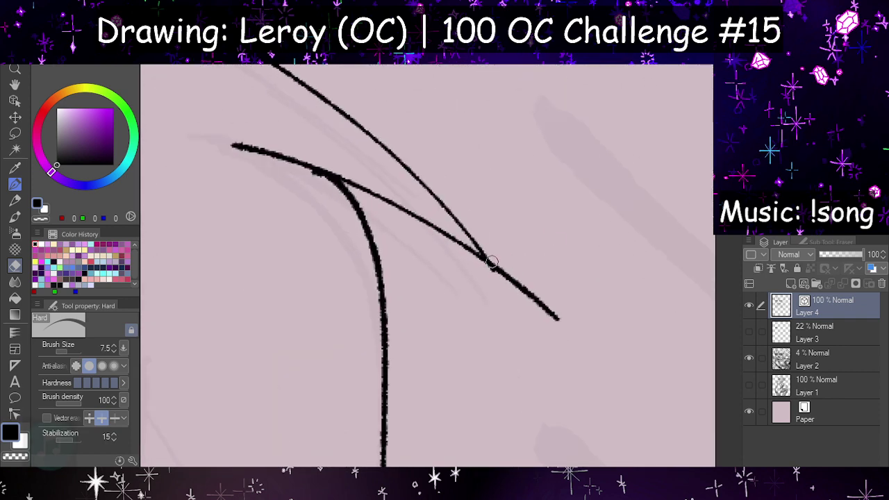
drag(510, 278, 563, 320)
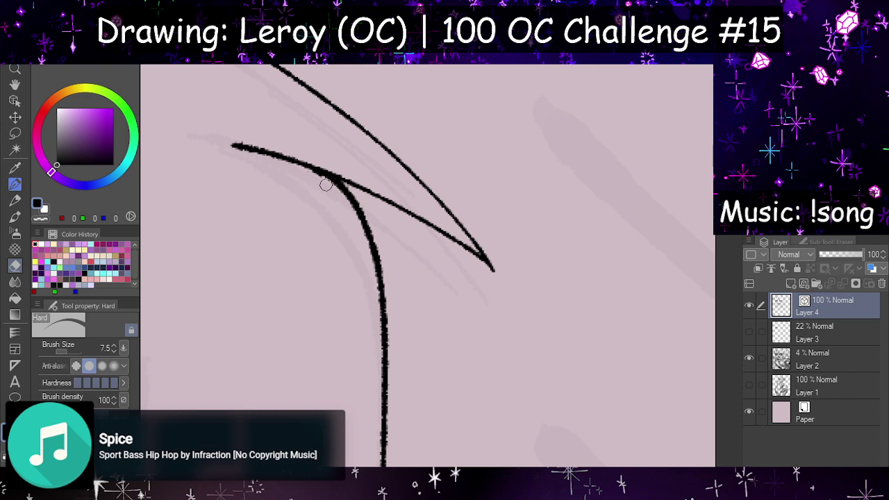
scroll(323, 181, down, 6)
key(h)
key(h)
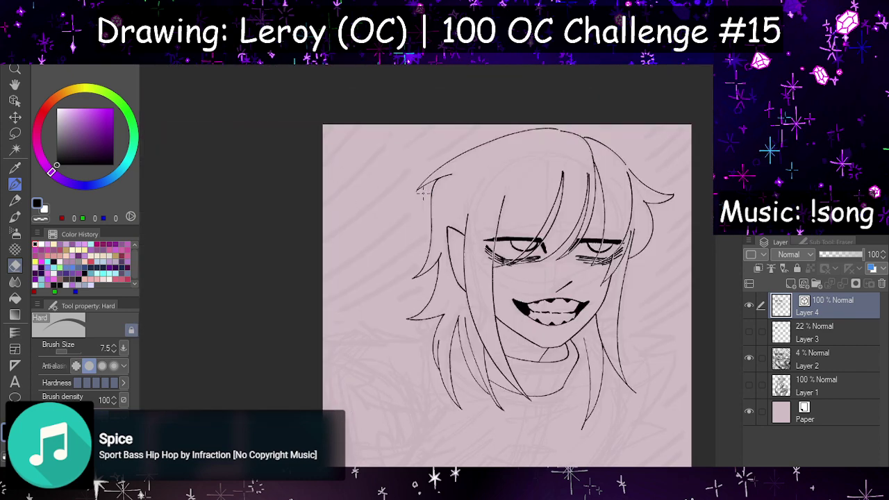
Step: Ink a curved strand with the size 18 pen from the inner end of the upper hair tuft down past the outer hair outline
scroll(416, 194, up, 6)
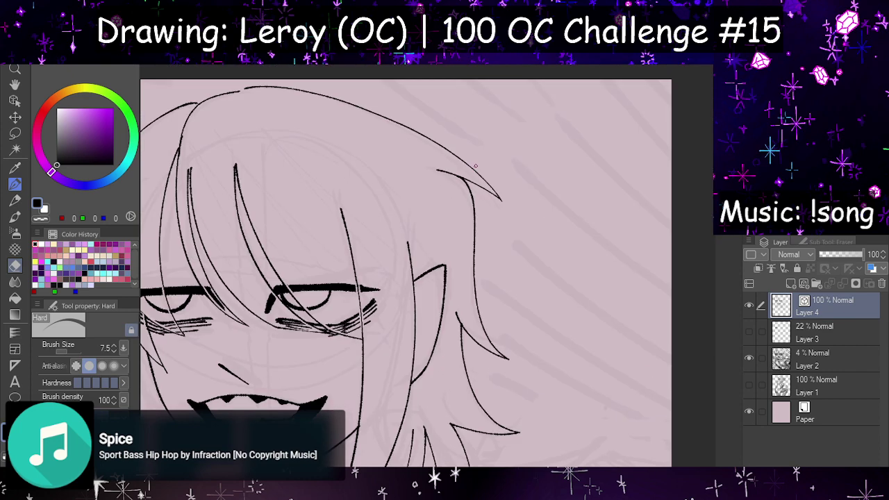
key(p)
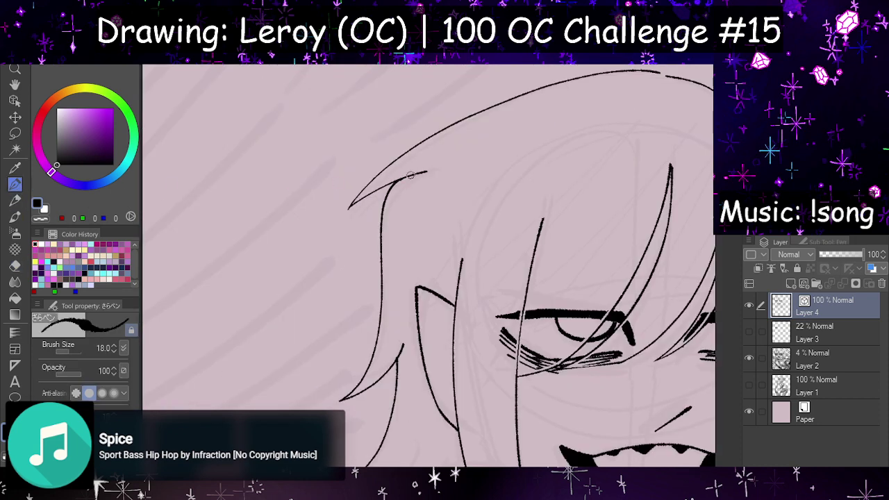
drag(423, 173, 356, 281)
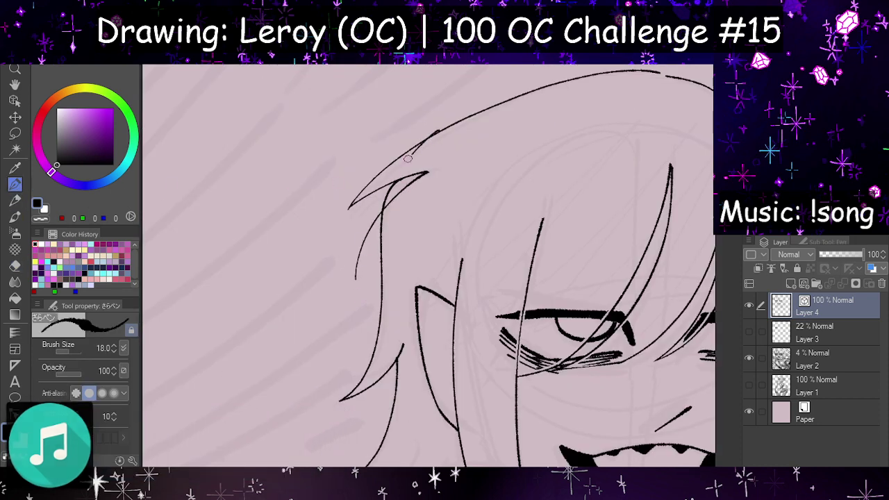
mouse_move(435, 133)
mouse_down()
mouse_move(362, 285)
mouse_move(464, 114)
mouse_up()
key(ctrl+z)
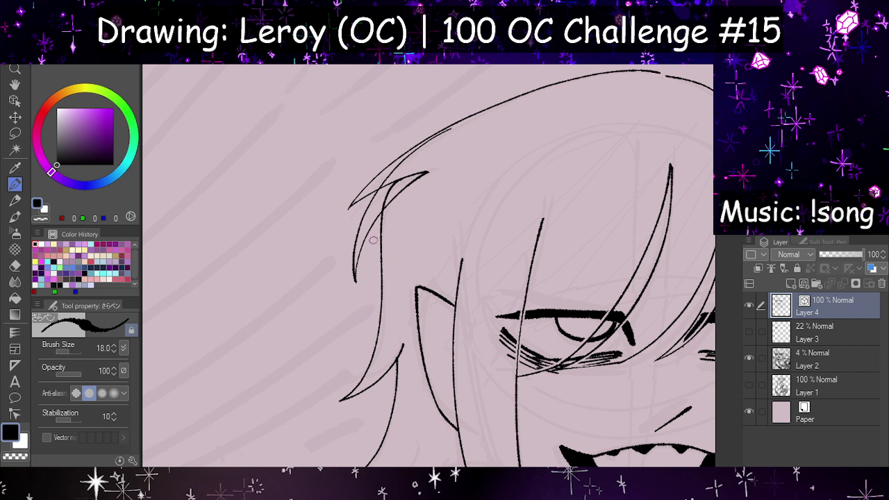
key(ctrl+z)
drag(355, 279, 477, 89)
key(ctrl+z)
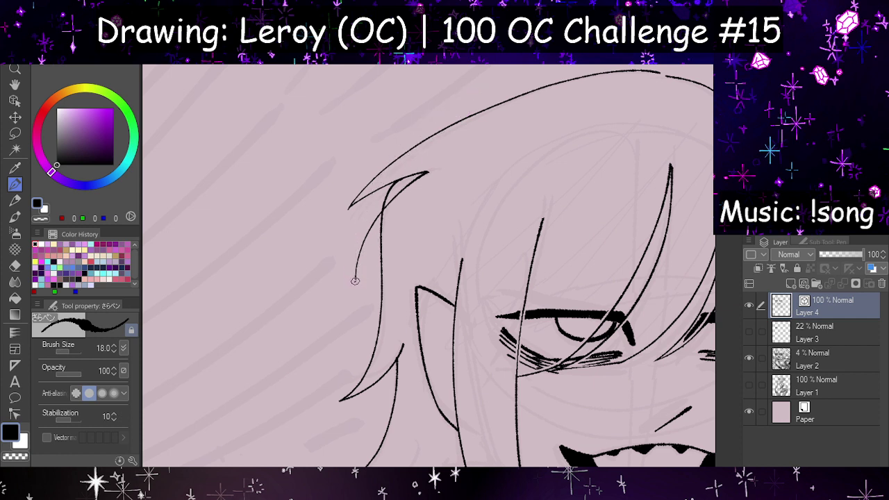
drag(355, 281, 546, 71)
key(ctrl+z)
mouse_move(357, 281)
mouse_down()
mouse_move(493, 92)
mouse_move(623, 66)
mouse_move(473, 112)
mouse_move(380, 277)
mouse_move(603, 67)
mouse_up()
key(ctrl+z)
key(ctrl+z)
key(ctrl+z)
mouse_move(354, 282)
mouse_down()
mouse_move(463, 109)
mouse_move(629, 70)
mouse_up()
key(ctrl+z)
mouse_move(355, 280)
mouse_down()
mouse_move(359, 237)
mouse_move(553, 77)
mouse_up()
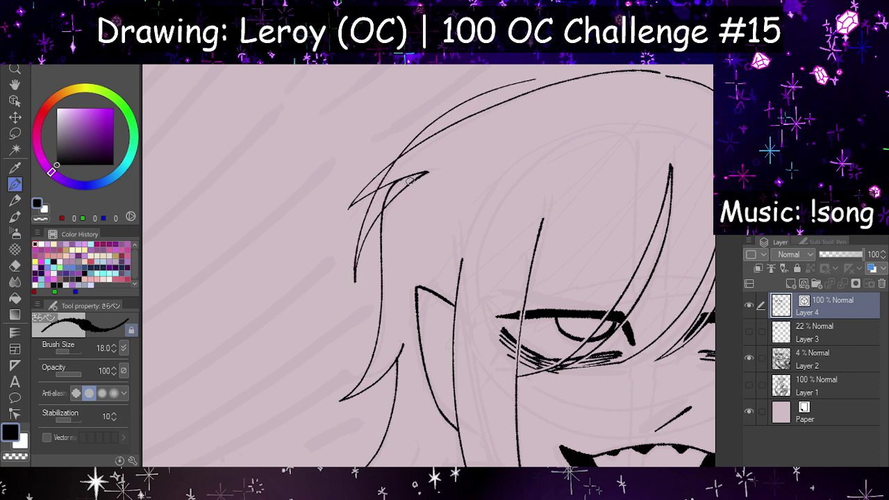
key(ctrl+z)
drag(355, 280, 600, 86)
key(ctrl+z)
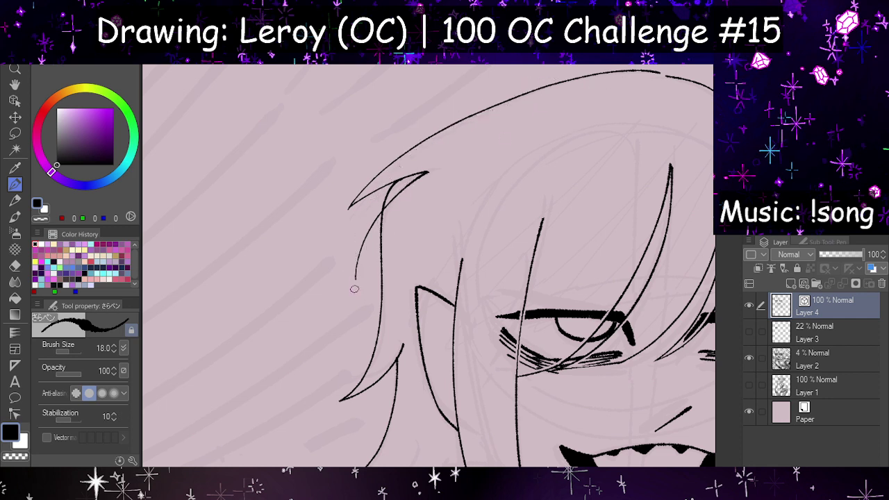
mouse_move(354, 289)
mouse_down()
mouse_move(371, 207)
mouse_move(616, 84)
mouse_up()
key(ctrl+z)
mouse_move(354, 291)
mouse_down()
mouse_move(572, 93)
mouse_move(409, 138)
mouse_move(360, 296)
mouse_up()
key(ctrl+z)
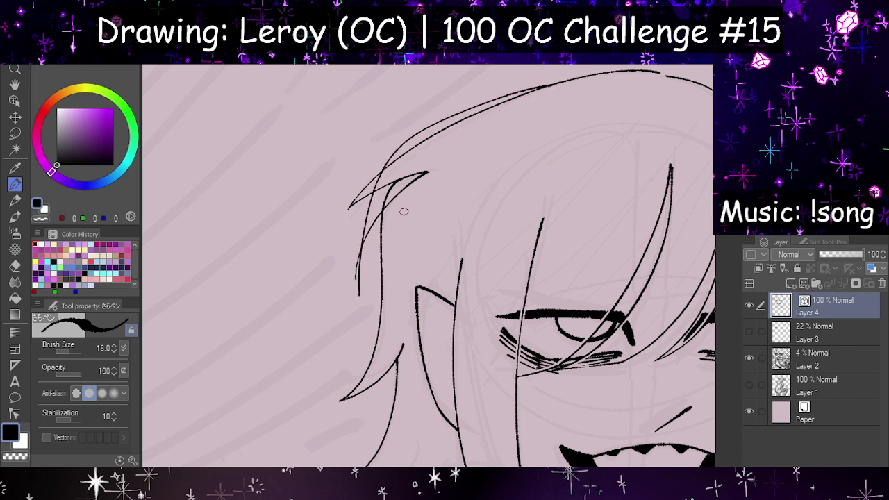
key(h)
key(ctrl+z)
key(h)
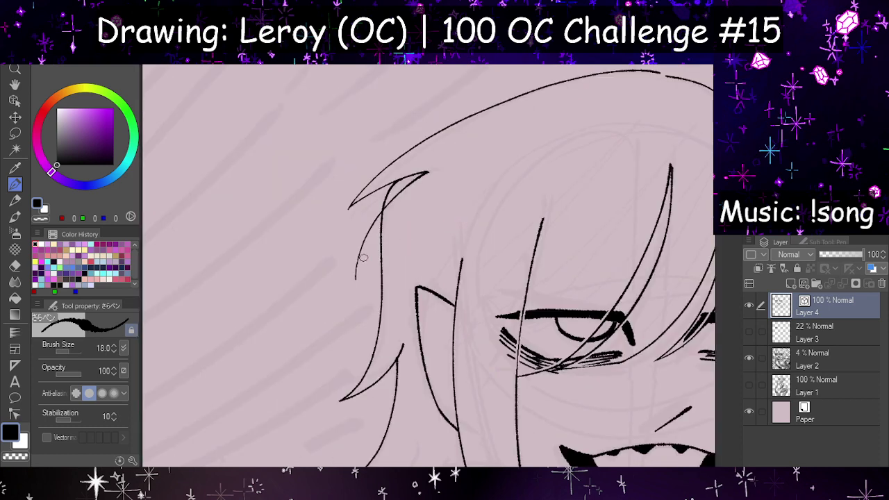
drag(357, 280, 464, 110)
key(ctrl+z)
Step: Ink the outer strand's outer edge from its tip up into the crown outline, and remove the old crossing tuft lines with vector erasing
drag(353, 278, 483, 106)
key(e)
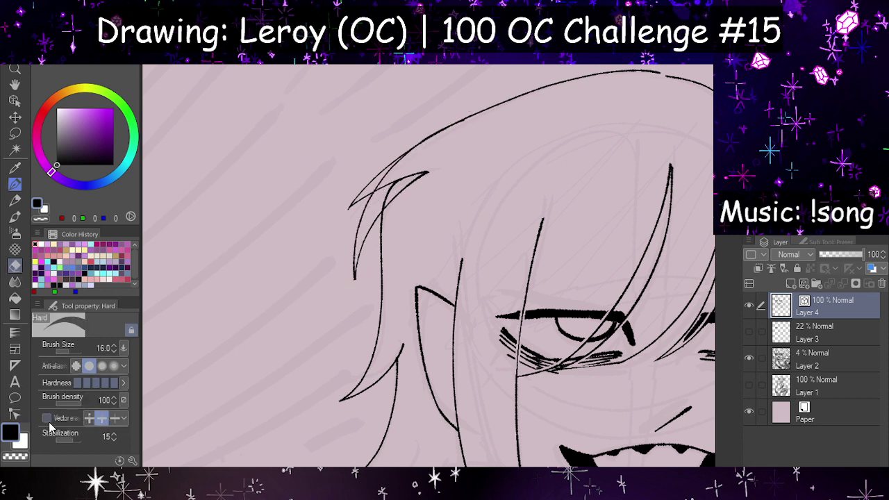
mouse_move(370, 183)
mouse_down()
mouse_move(353, 201)
mouse_move(401, 183)
mouse_move(378, 204)
mouse_up()
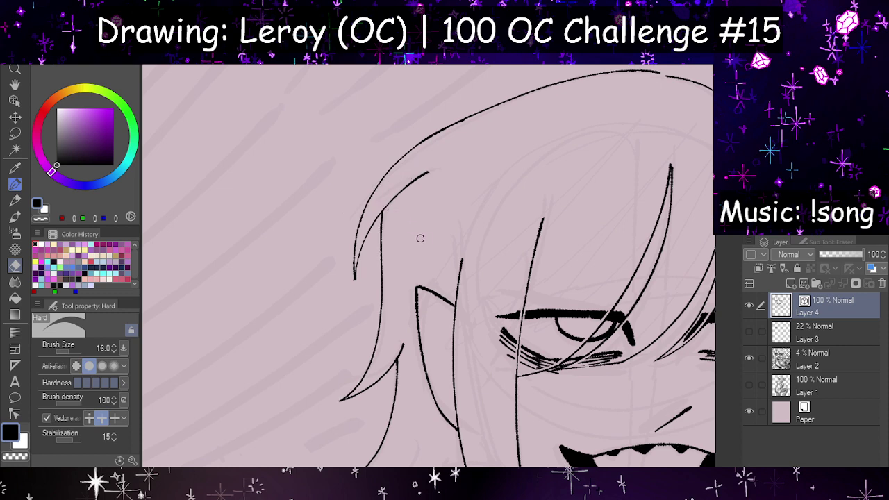
scroll(420, 238, down, 5)
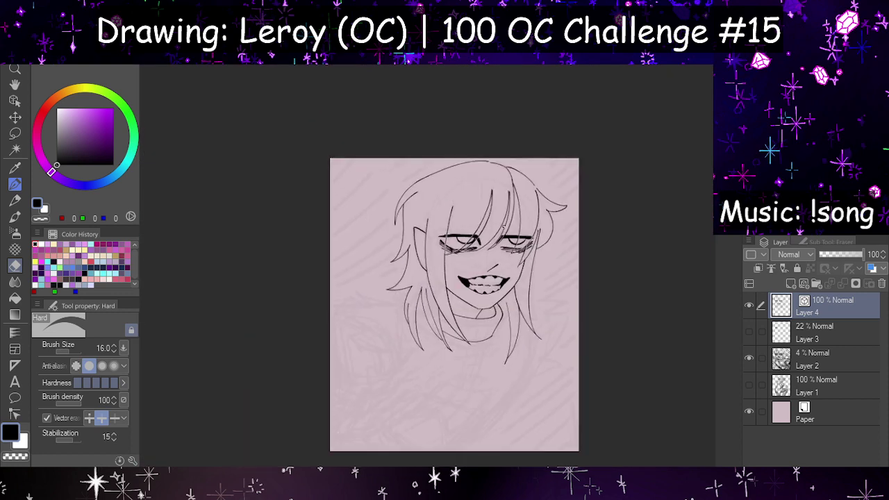
scroll(504, 227, up, 4)
scroll(440, 227, down, 1)
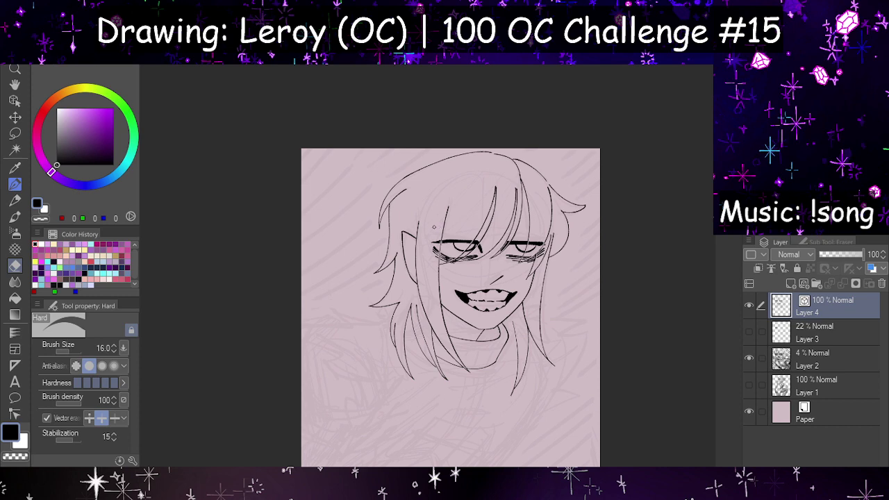
Step: Lengthen the outer strand with the size 18 pen by inking a longer inner edge and extending its outer edge down to a shared tip
scroll(435, 226, up, 6)
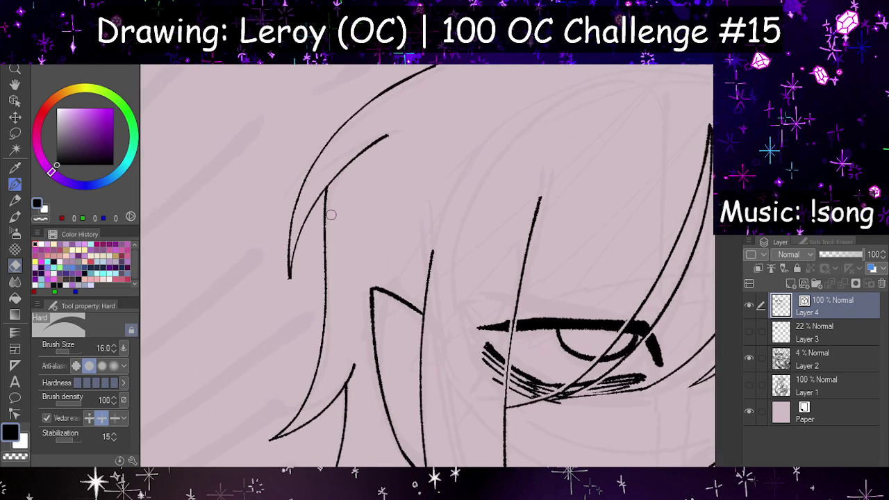
scroll(330, 214, up, 2)
key(p)
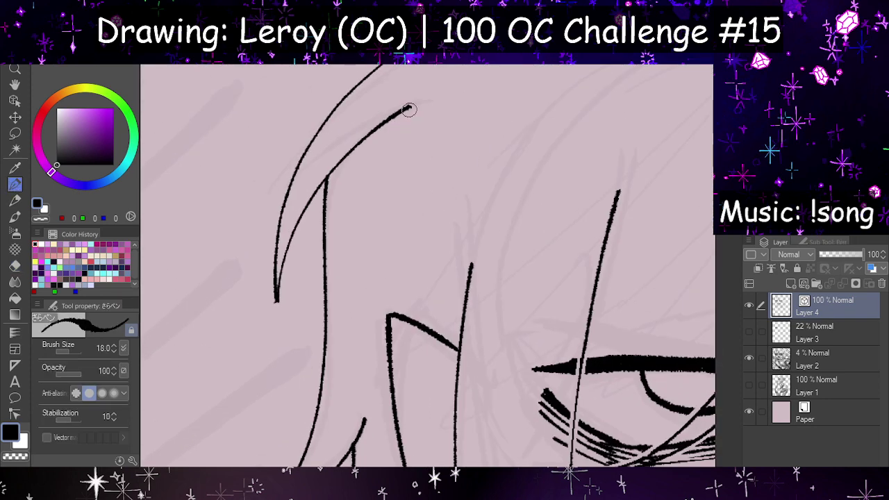
drag(410, 108, 292, 358)
key(ctrl+z)
mouse_move(412, 106)
mouse_down()
mouse_move(280, 347)
mouse_move(278, 386)
mouse_up()
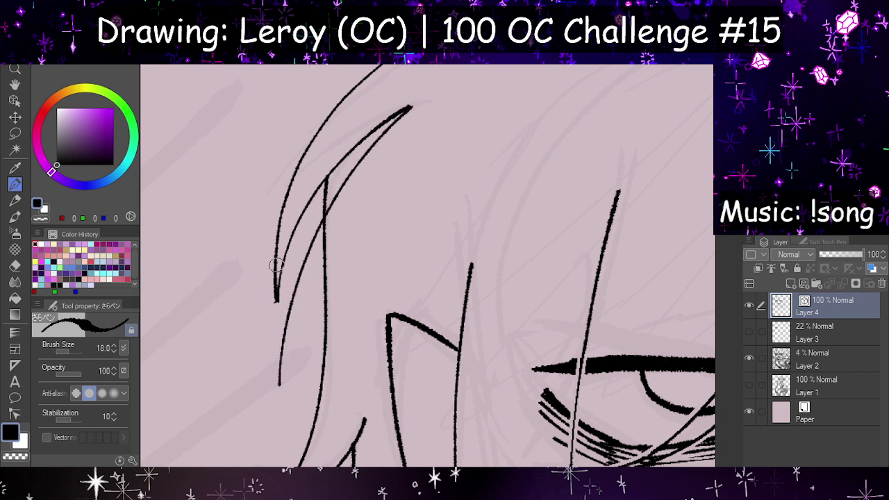
drag(275, 296, 281, 396)
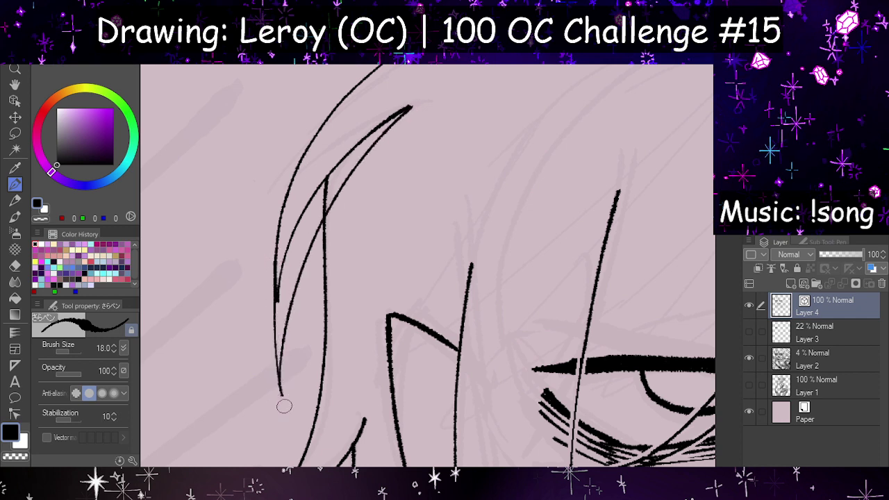
Step: Remove the strand's old inner edge and the hair line crossing into it with vector erasing at size 16, and disable vector erasing
click(15, 266)
click(47, 417)
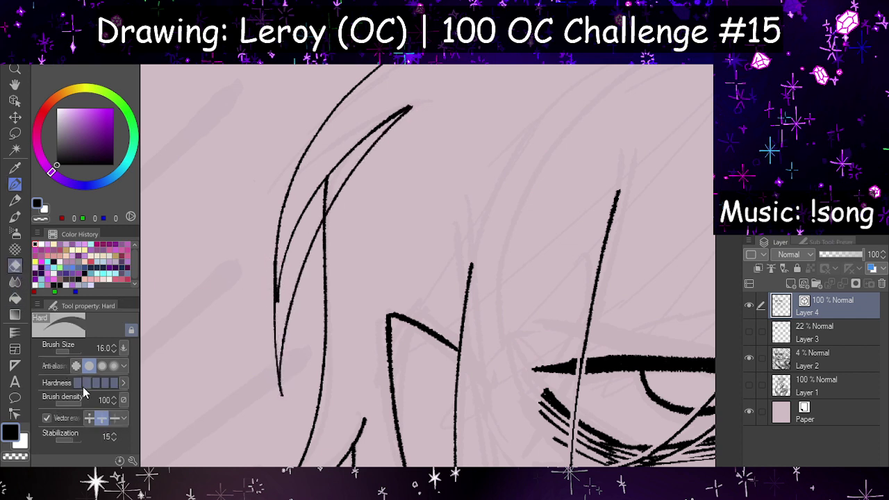
click(343, 147)
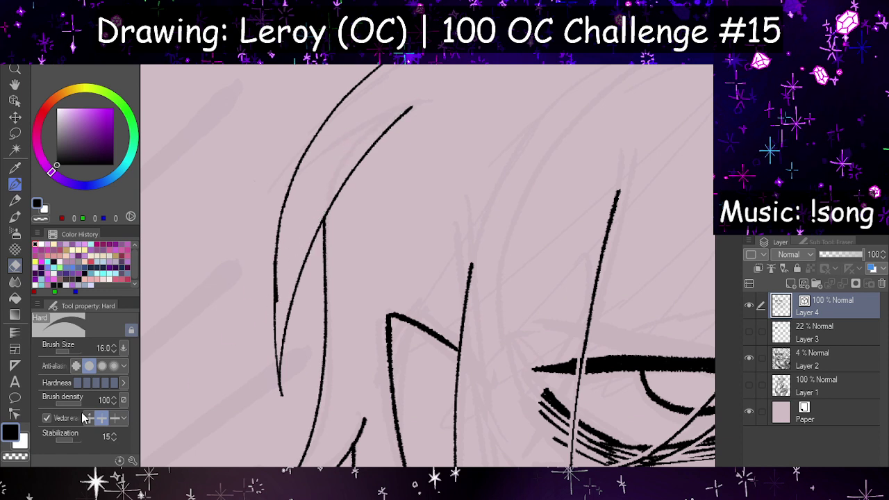
click(47, 418)
mouse_move(279, 314)
mouse_down()
mouse_move(280, 267)
mouse_move(279, 323)
mouse_up()
key(ctrl+z)
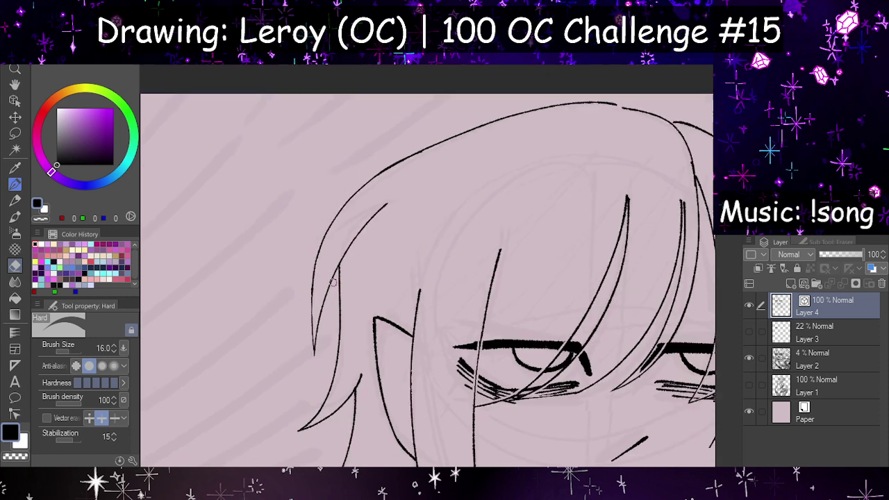
scroll(335, 287, down, 1)
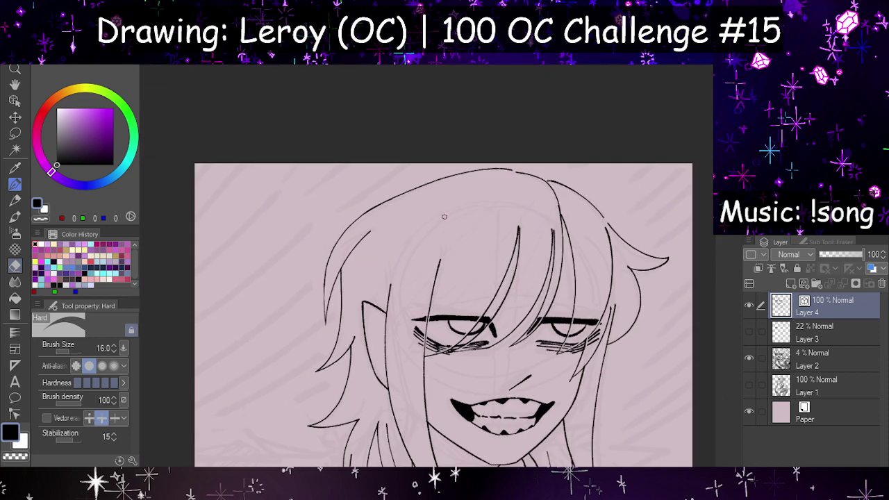
scroll(443, 218, down, 1)
Step: Close the gaps in the hair outline at the crown and above the flicked tuft on the side without the ear using the pen
key(h)
scroll(440, 230, up, 5)
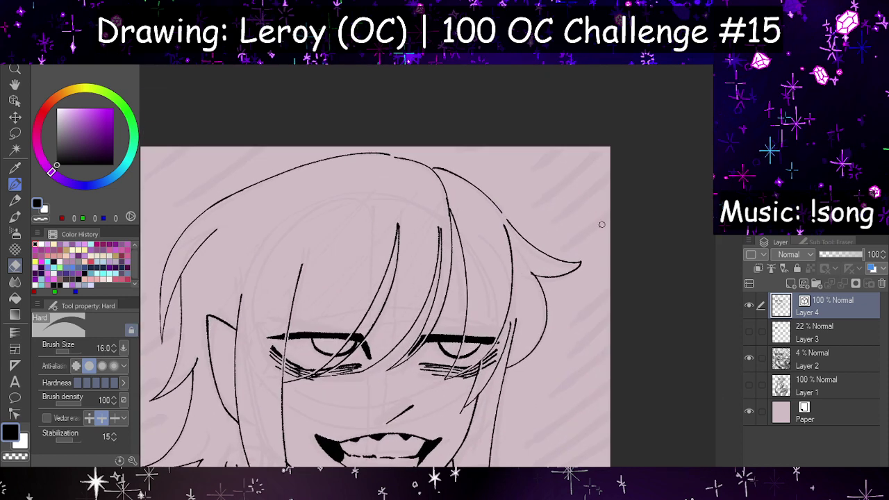
click(15, 184)
drag(266, 119, 280, 123)
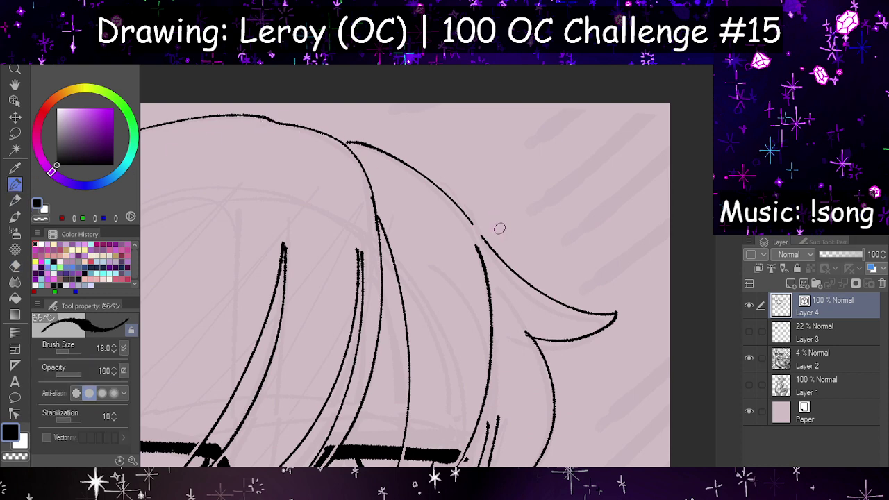
drag(473, 223, 488, 247)
Step: Erase the line end overshooting the inner corner of the flicked hair tuft
key(h)
key(e)
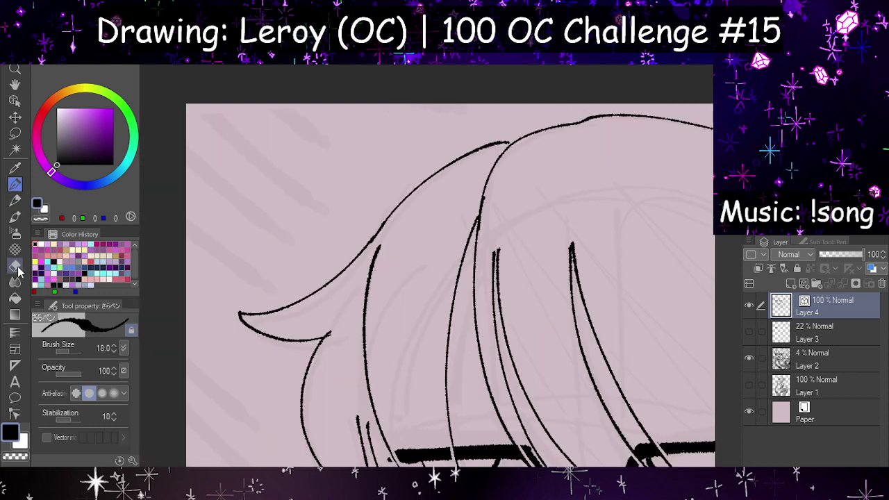
mouse_move(337, 335)
mouse_down()
mouse_move(328, 340)
mouse_move(340, 331)
mouse_up()
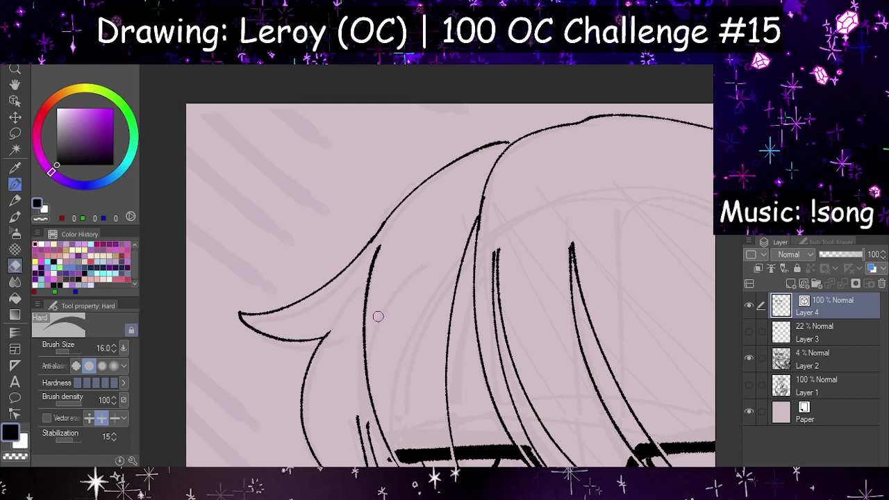
scroll(331, 268, down, 6)
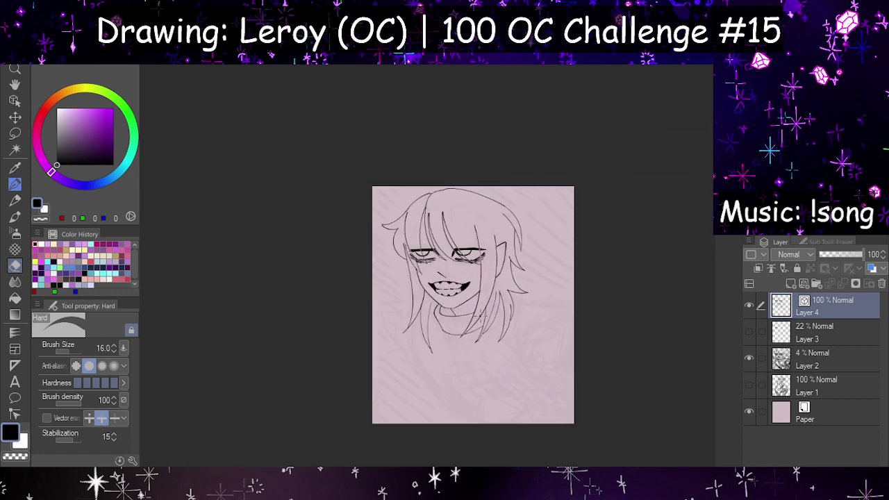
scroll(489, 360, up, 2)
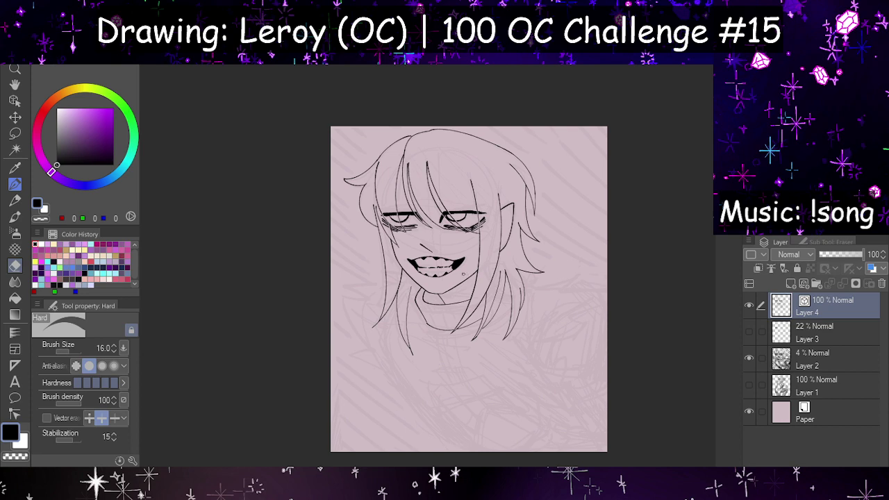
Step: Ink the inner fold of the pointed ear with the size 18 pen, following the ear's outline down to its lower part
scroll(475, 220, up, 4)
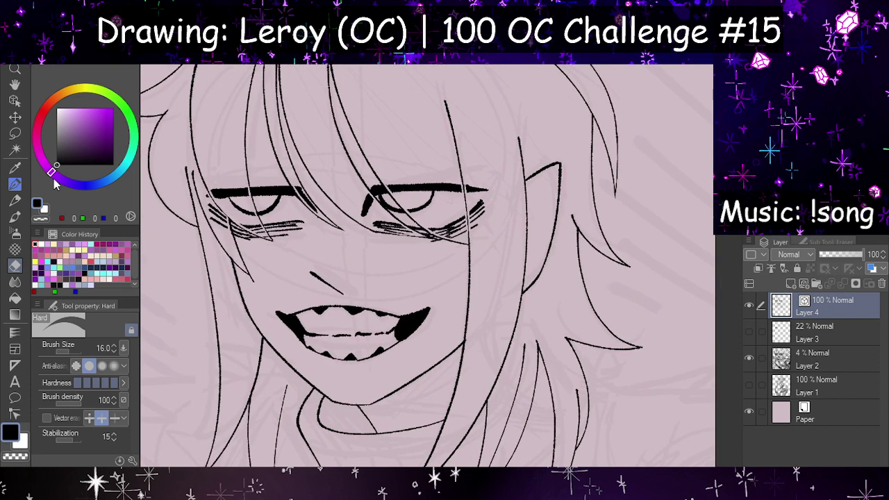
click(15, 185)
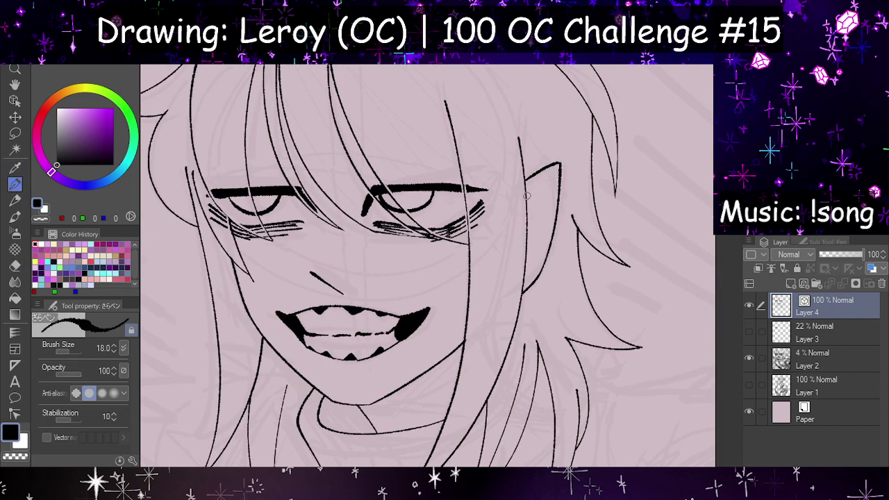
drag(547, 182, 528, 250)
key(h)
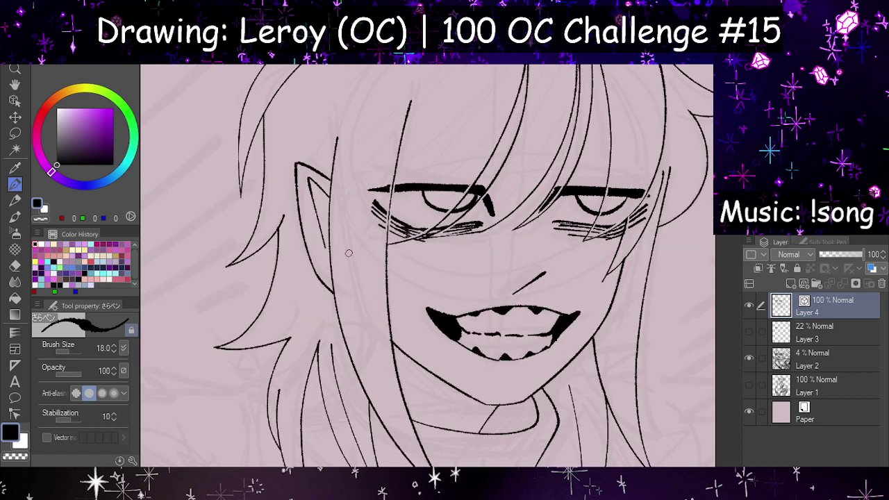
key(ctrl+z)
drag(306, 179, 329, 270)
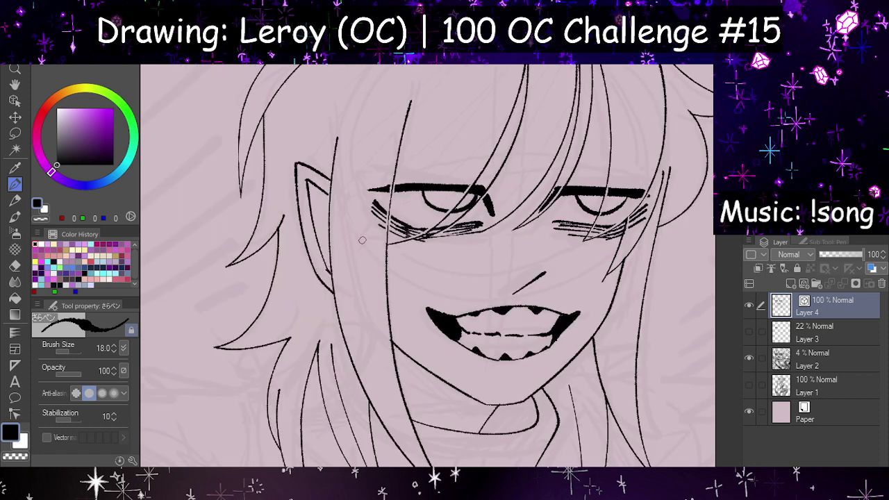
Step: Ink the upper edge of the eyebrow over the eye nearest the ear, curving up and outward from its inner corner
scroll(410, 230, down, 5)
key(h)
scroll(464, 207, up, 1)
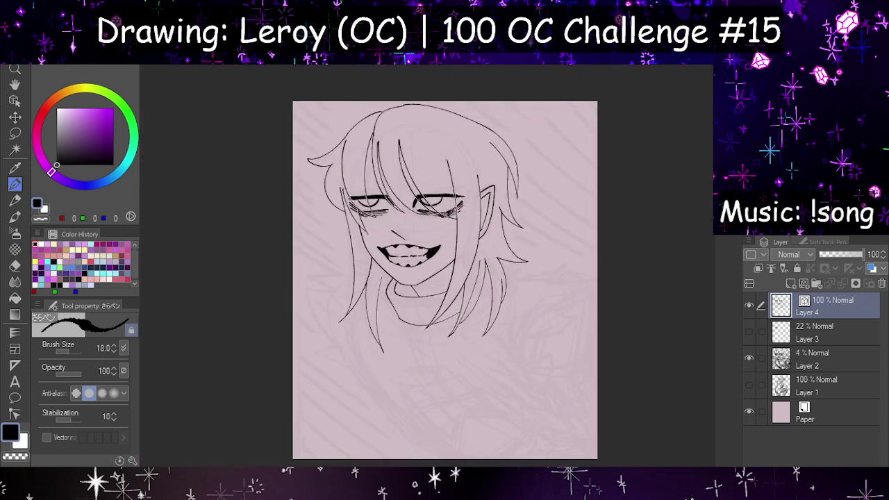
scroll(417, 189, up, 3)
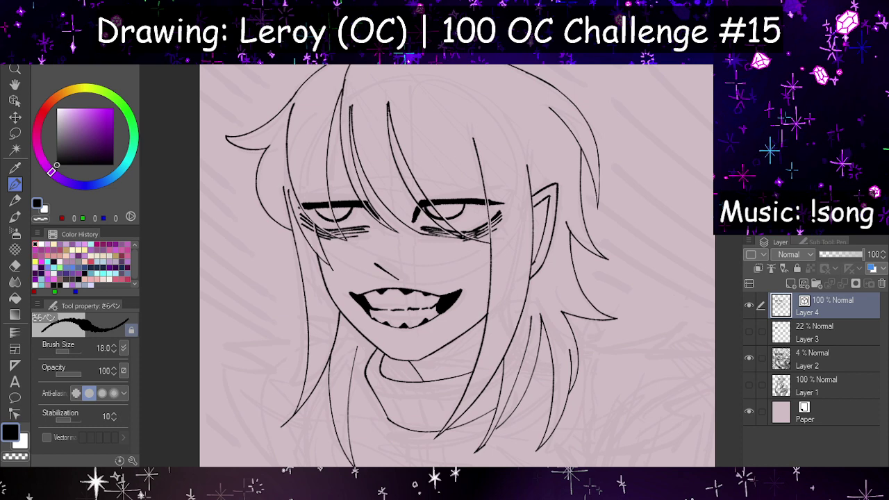
scroll(417, 159, up, 3)
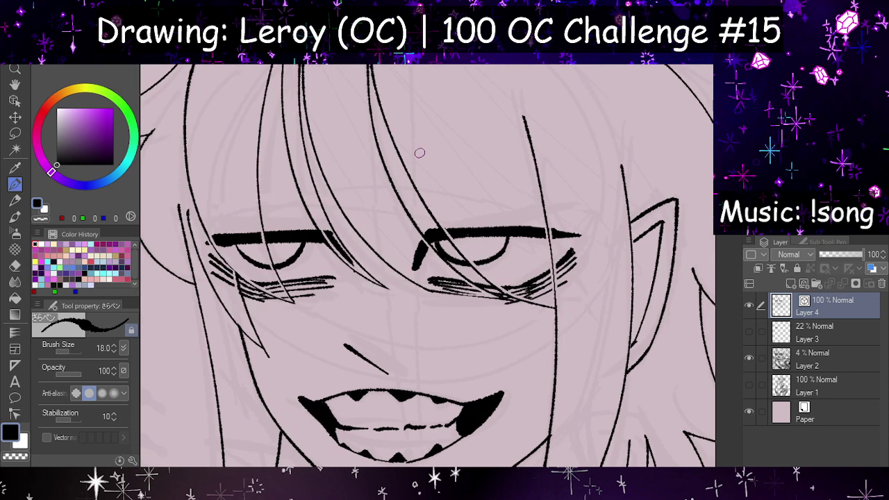
mouse_move(407, 234)
mouse_down()
mouse_move(494, 199)
mouse_move(570, 195)
mouse_up()
key(ctrl+z)
drag(402, 229, 578, 186)
Step: Ink the lower edge of the same eyebrow from its inner corner outward, and check the shape with the canvas flipped
drag(402, 230, 602, 190)
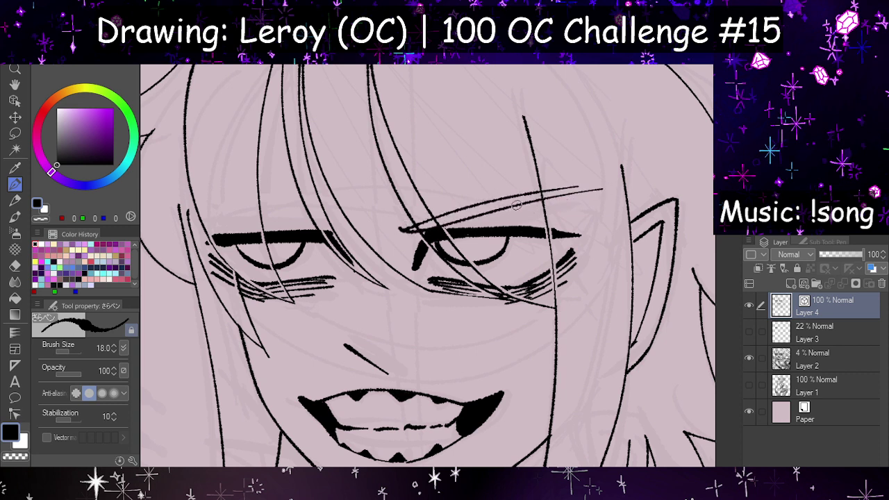
key(ctrl+z)
drag(404, 228, 587, 184)
key(ctrl+z)
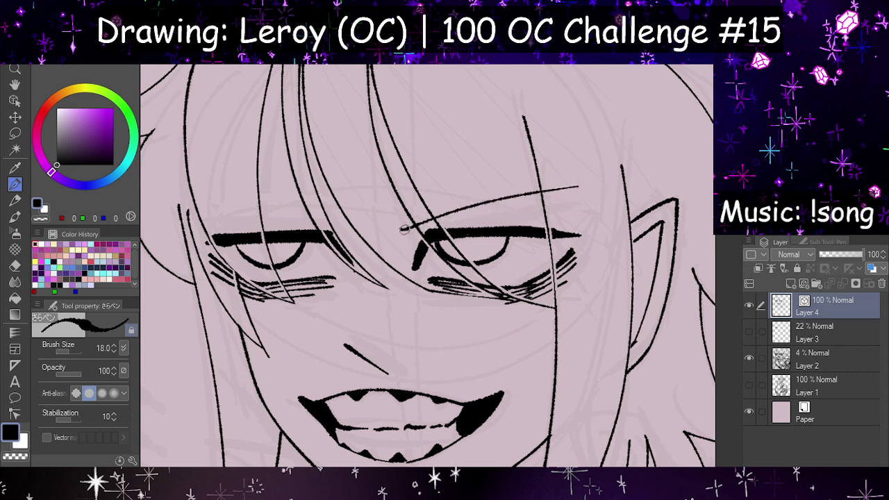
drag(404, 231, 593, 194)
key(h)
key(h)
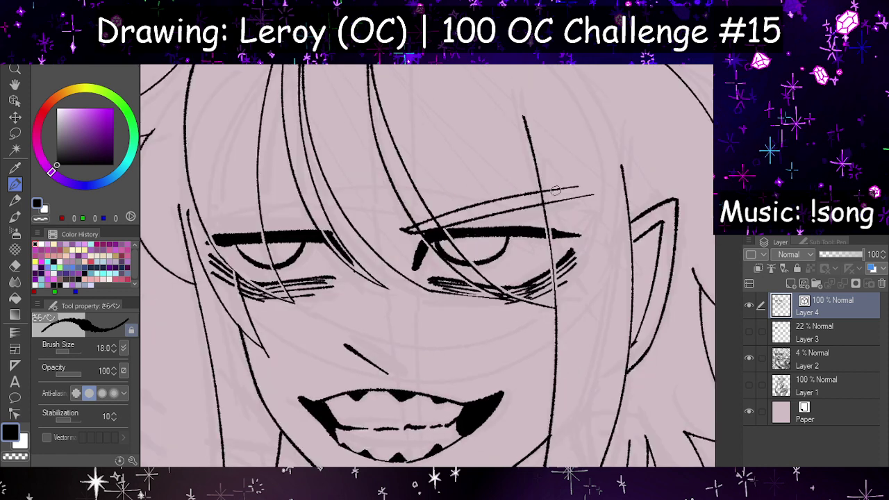
key(h)
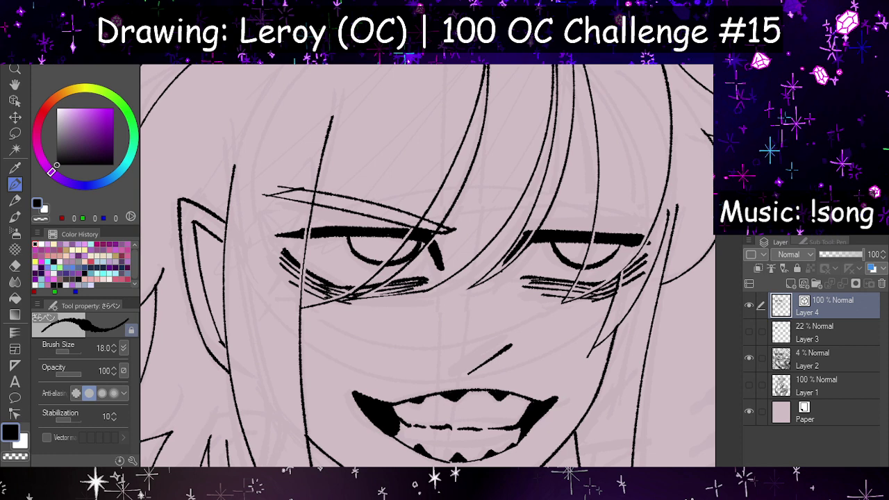
key(h)
key(h)
mouse_move(517, 220)
mouse_down()
mouse_move(587, 223)
mouse_move(646, 207)
mouse_up()
key(h)
key(ctrl+z)
drag(200, 205, 351, 227)
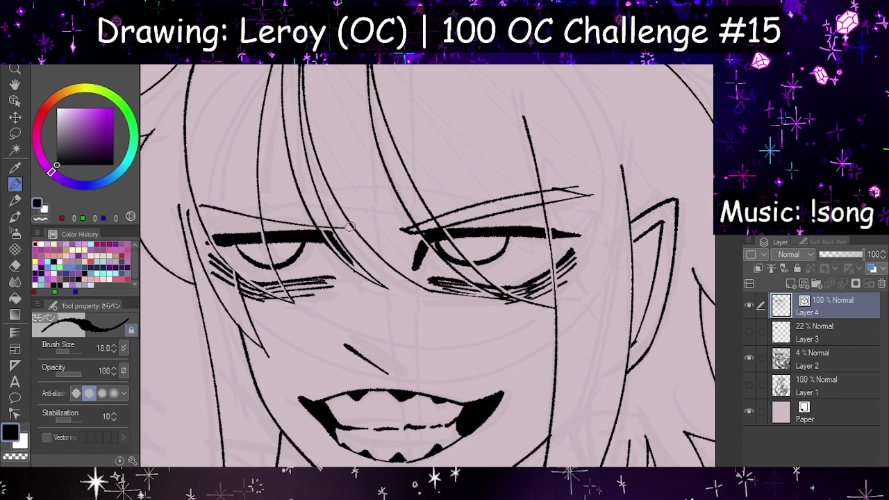
key(ctrl+z)
drag(211, 205, 335, 233)
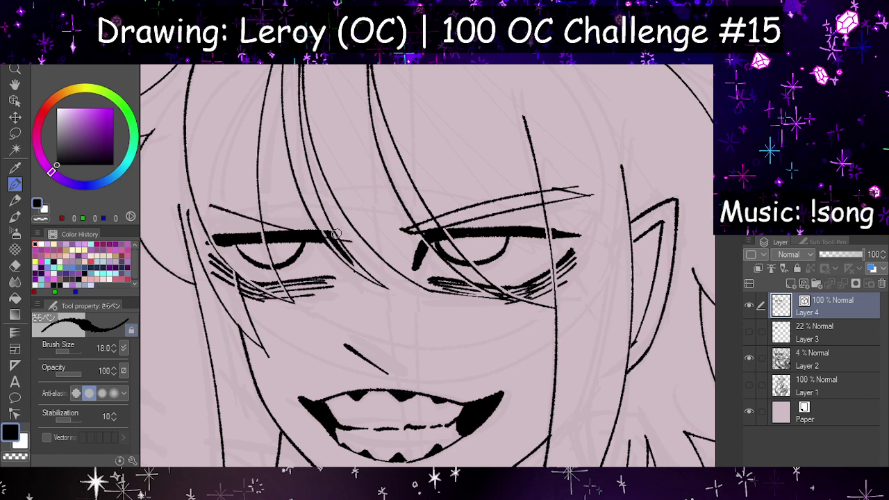
key(ctrl+z)
drag(206, 203, 343, 235)
key(h)
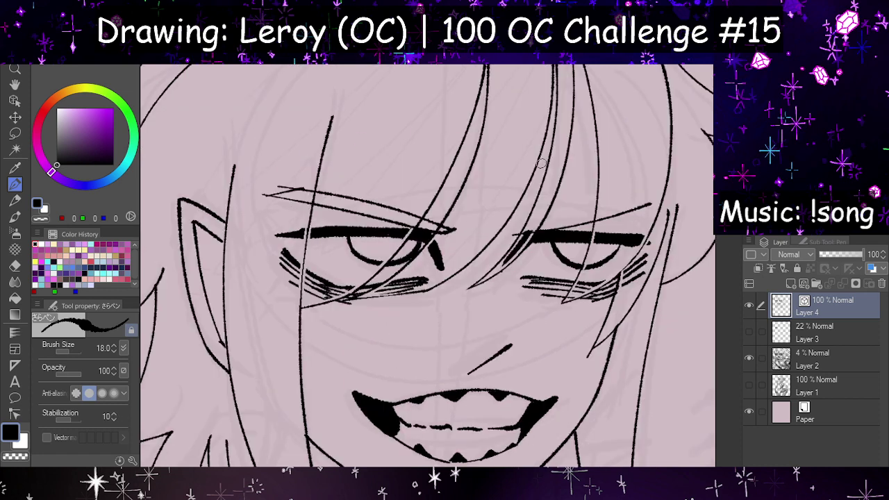
key(ctrl+z)
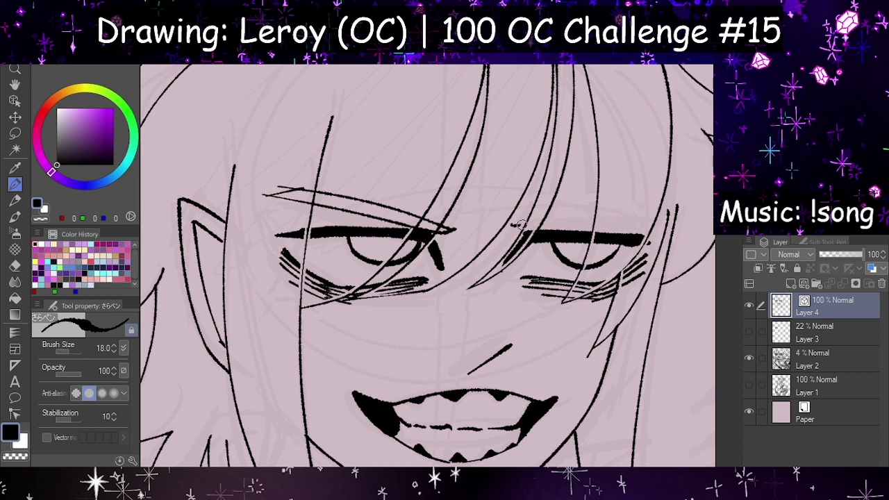
Step: Ink both edges of the eyebrow over the eye farther from the ear, slanting upward from its inner corner to a closed outer end
drag(516, 226, 648, 195)
drag(511, 227, 644, 195)
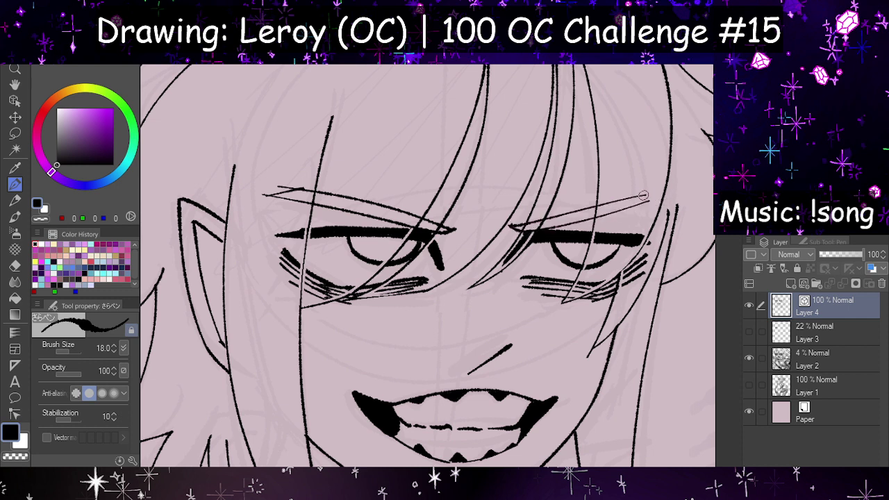
Step: Erase the line end overshooting the outer corner of the eyebrow nearest the ear, using the Hard eraser with vector erasing enabled
click(15, 265)
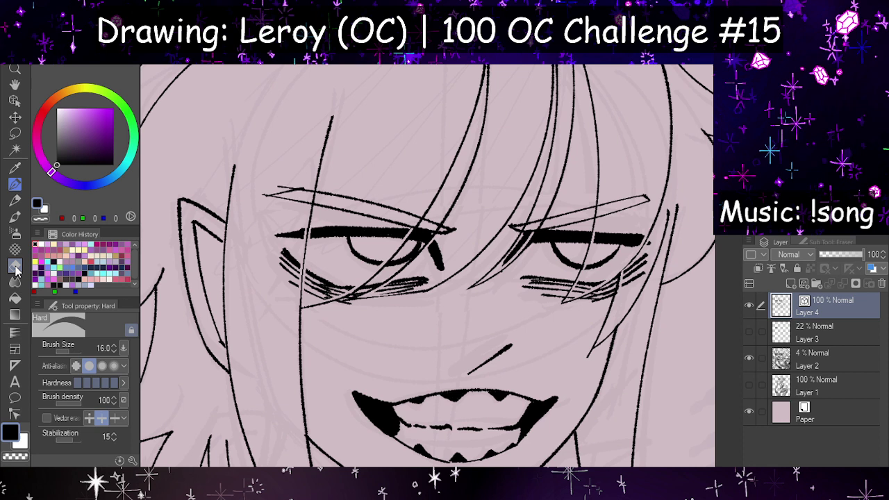
click(47, 418)
click(284, 186)
Step: With the eraser at size 5, no anti-aliasing and vector erasing off, cut gaps in the eyebrow edges on both sides of the outer hair strand
click(76, 366)
click(70, 351)
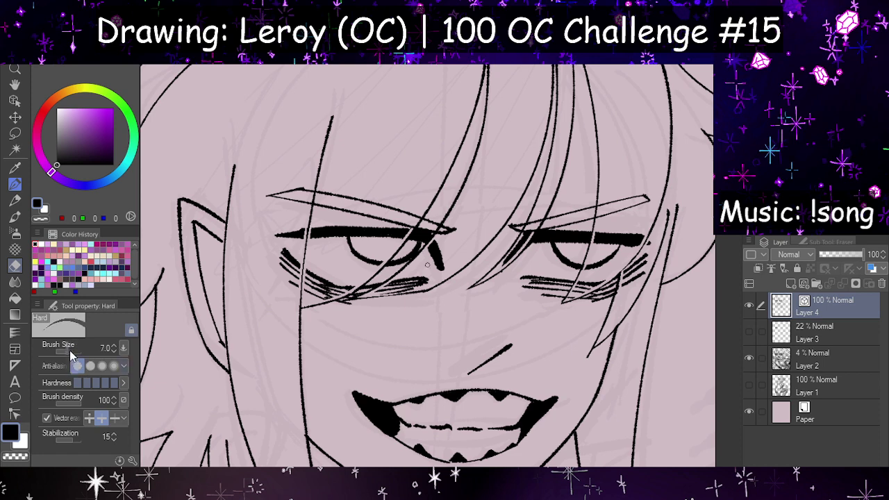
scroll(331, 193, up, 6)
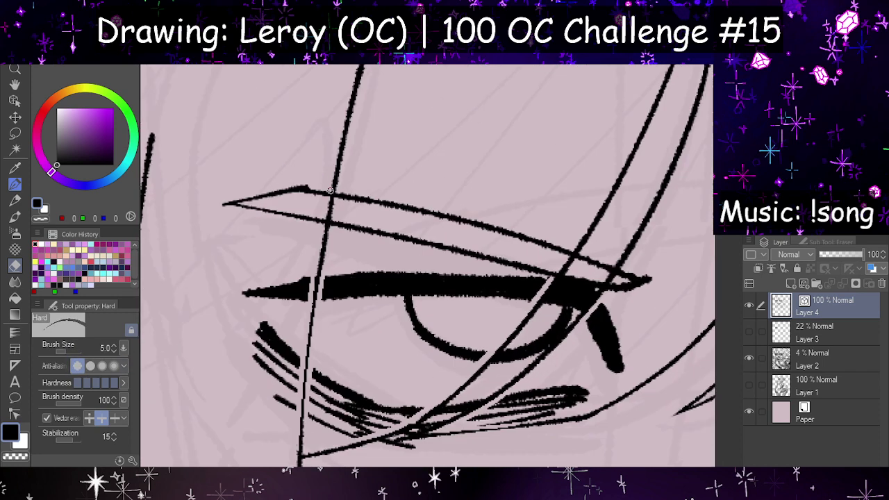
drag(325, 186, 314, 244)
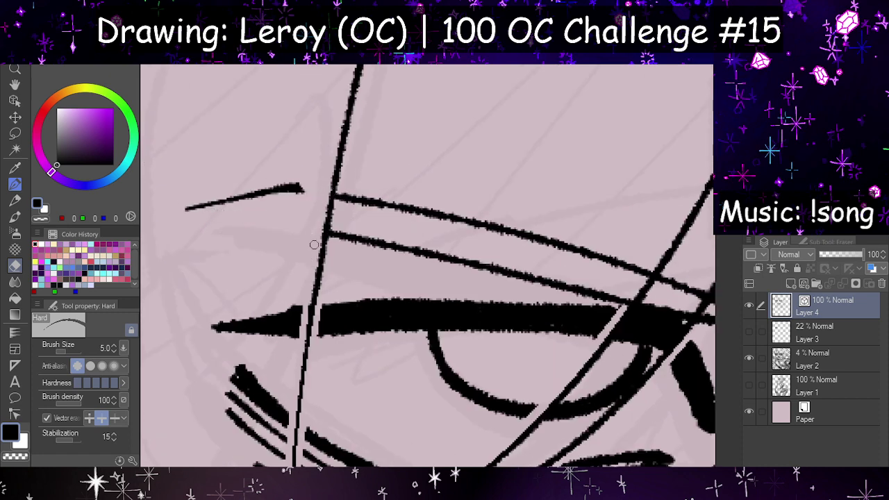
key(ctrl+z)
click(48, 418)
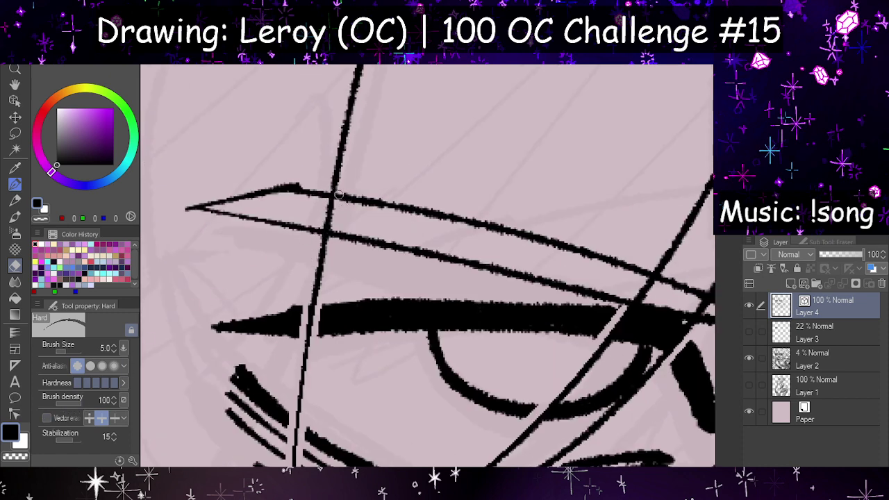
drag(328, 184, 314, 268)
drag(347, 189, 328, 255)
key(ctrl+z)
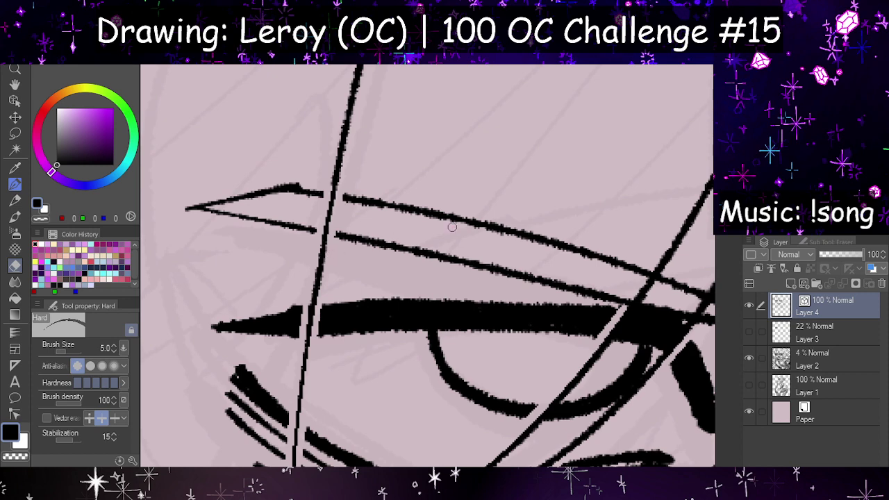
Step: Erase gaps in the same eyebrow's edges where the two inner hair strands cross it near its inner corner
drag(623, 306, 656, 244)
key(h)
scroll(508, 167, down, 6)
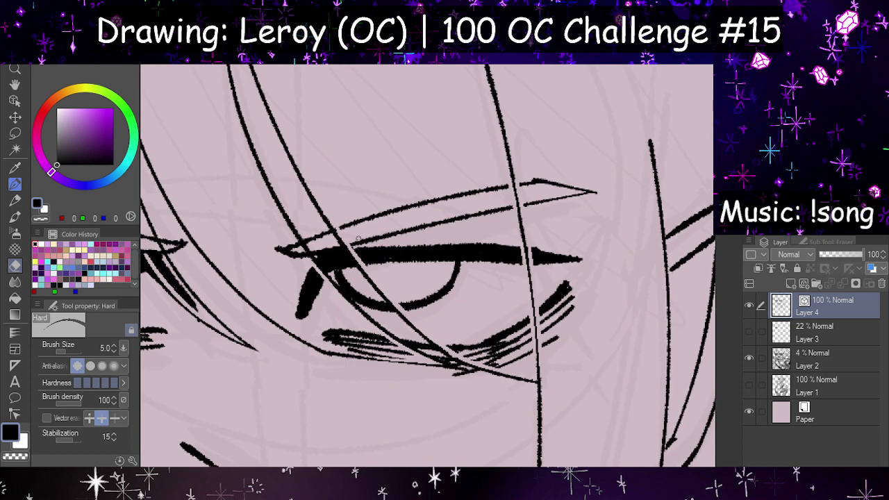
scroll(358, 239, up, 3)
drag(275, 240, 292, 268)
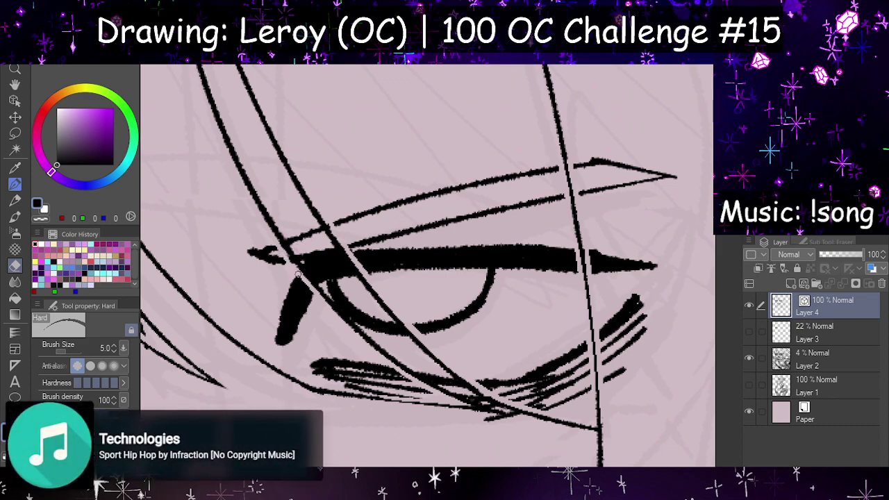
key(ctrl+z)
drag(274, 237, 300, 273)
scroll(304, 265, down, 5)
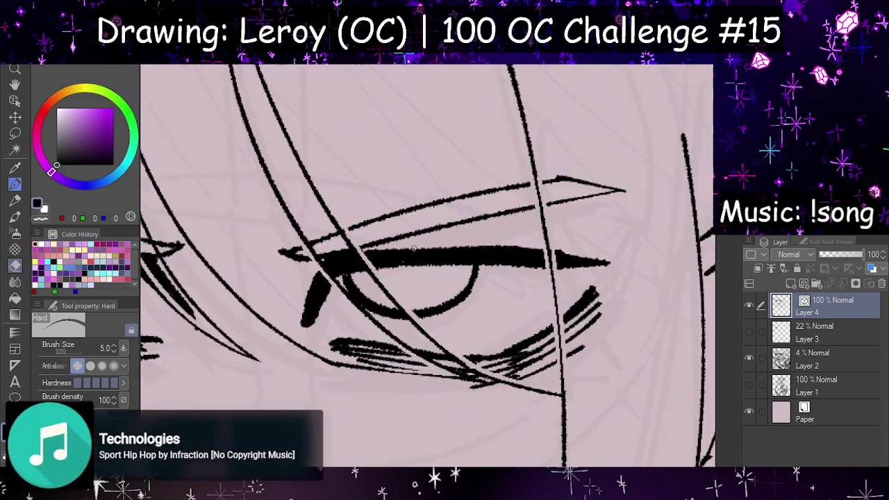
Step: Erase gaps around the hair strands crossing the other eyebrow, and trim the corner of its outer end
scroll(408, 224, up, 5)
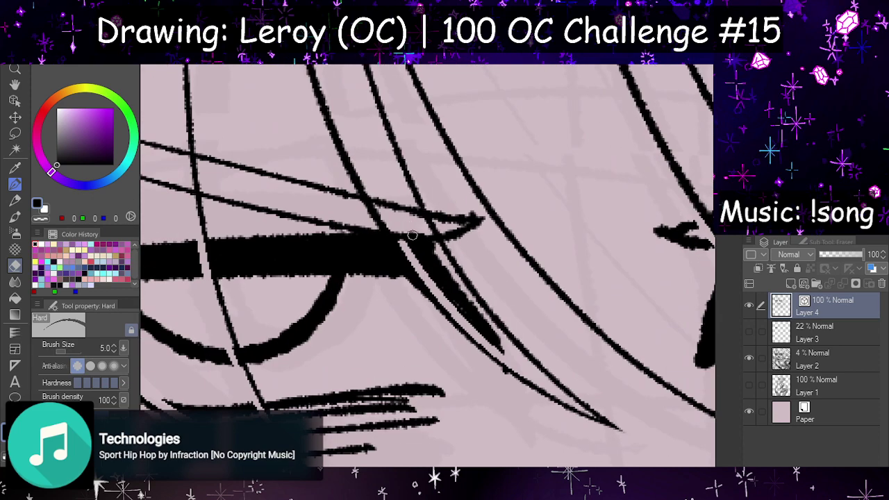
mouse_move(372, 195)
mouse_down()
mouse_move(413, 258)
mouse_move(426, 230)
mouse_move(414, 212)
mouse_move(450, 270)
mouse_up()
scroll(467, 272, down, 3)
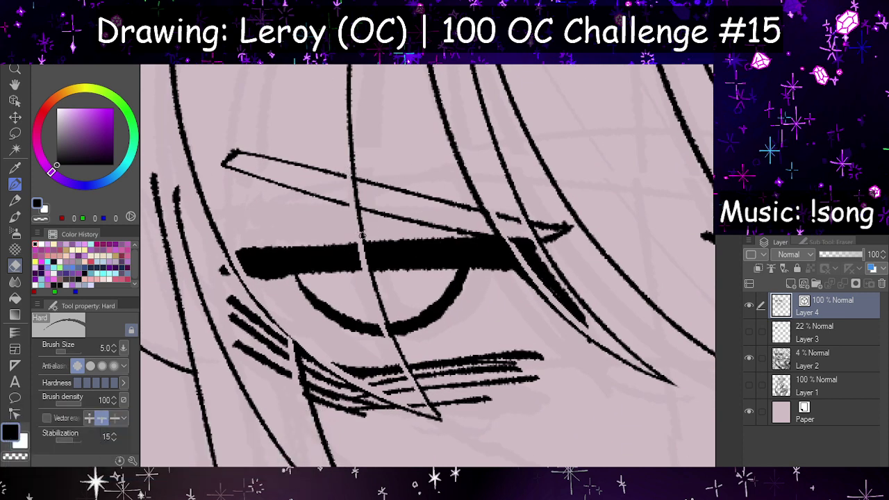
key(h)
drag(630, 146, 637, 162)
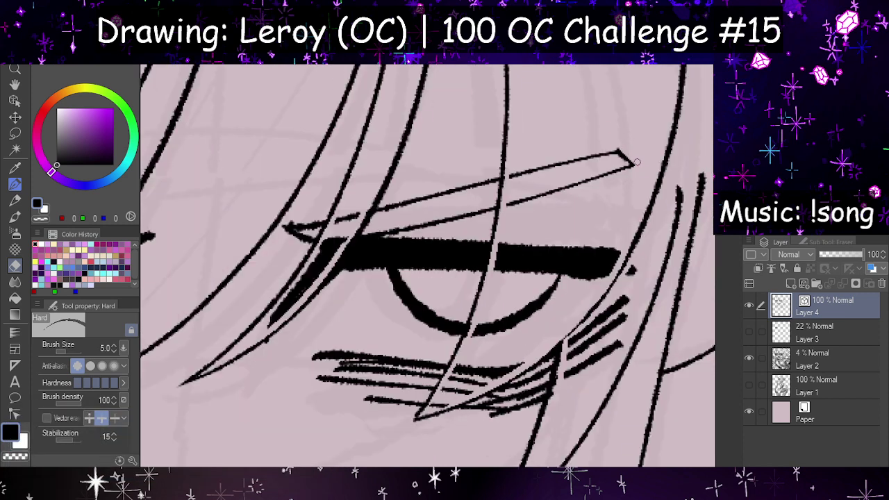
Step: Clean up the gaps between the hair strands and the inner ends of both eyebrows and lash lines, checking the face with the canvas flipped
scroll(645, 171, down, 10)
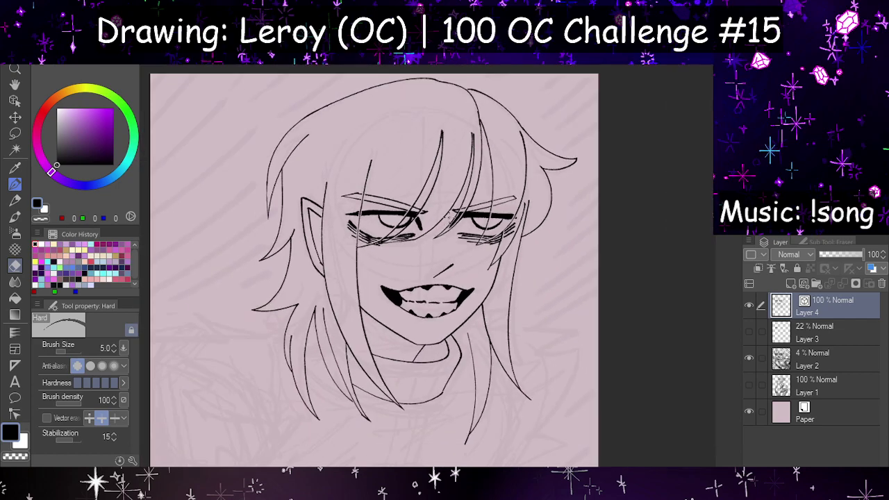
key(h)
scroll(442, 234, up, 4)
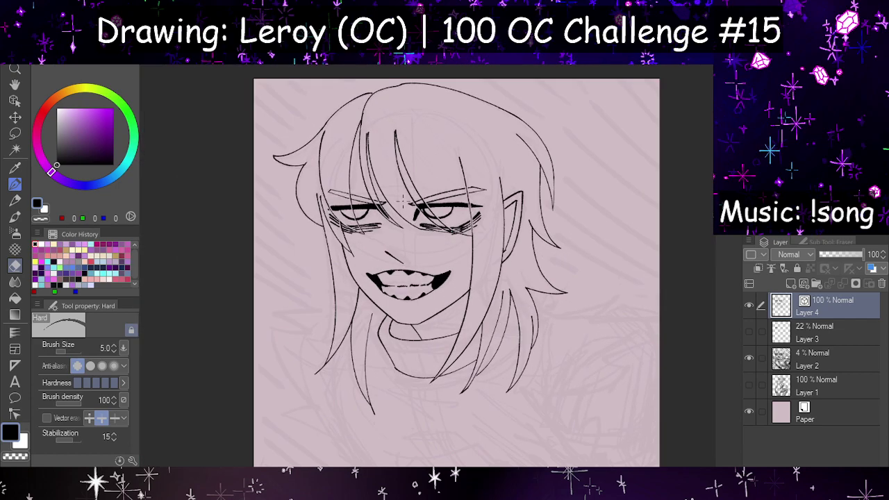
scroll(401, 202, up, 8)
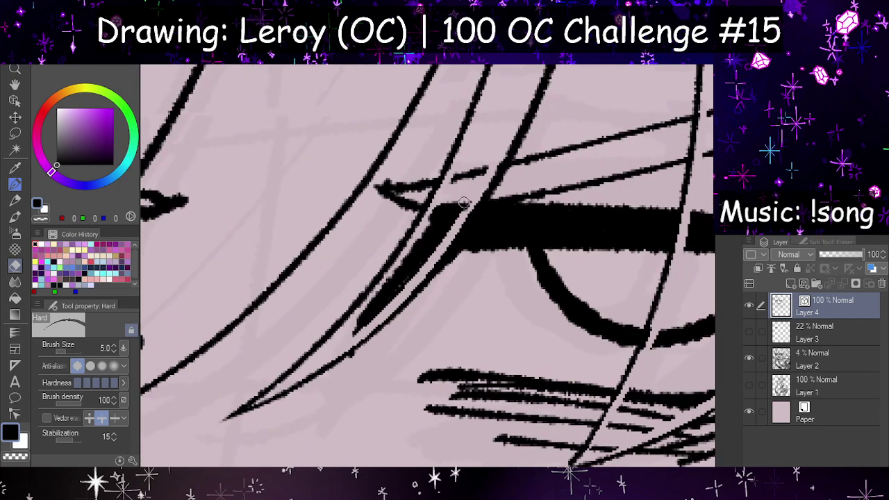
key(h)
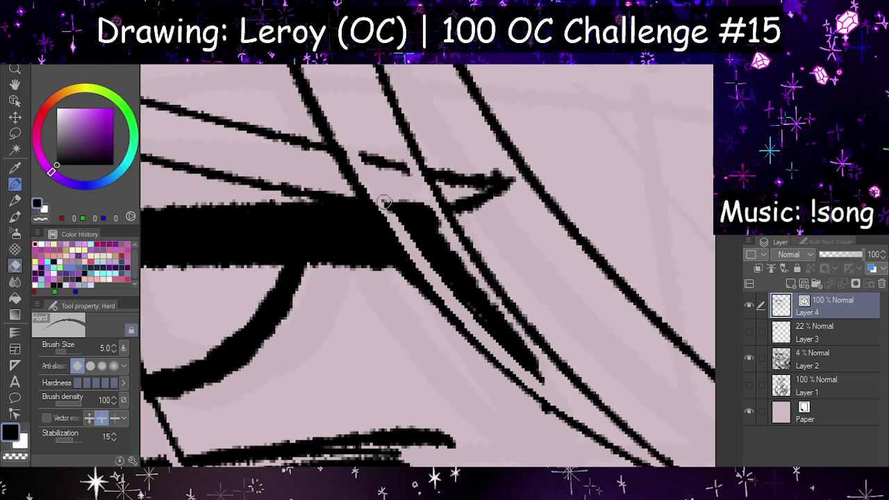
key(h)
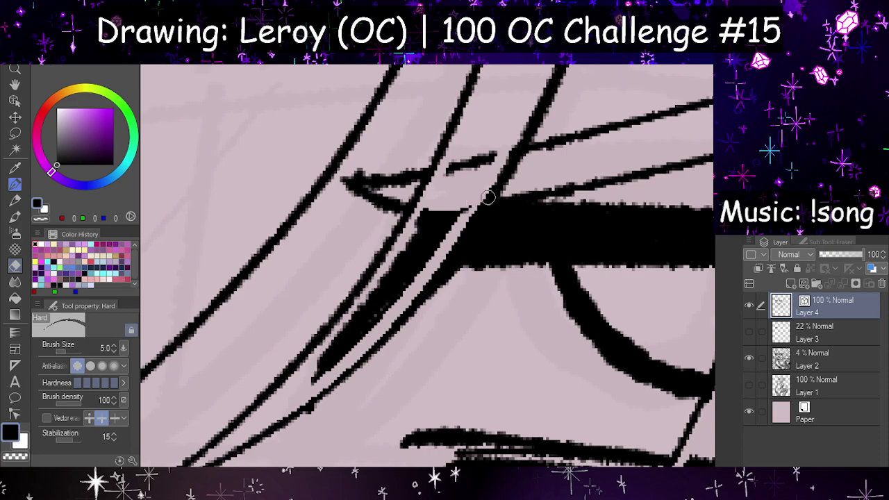
scroll(486, 199, down, 8)
scroll(359, 210, down, 2)
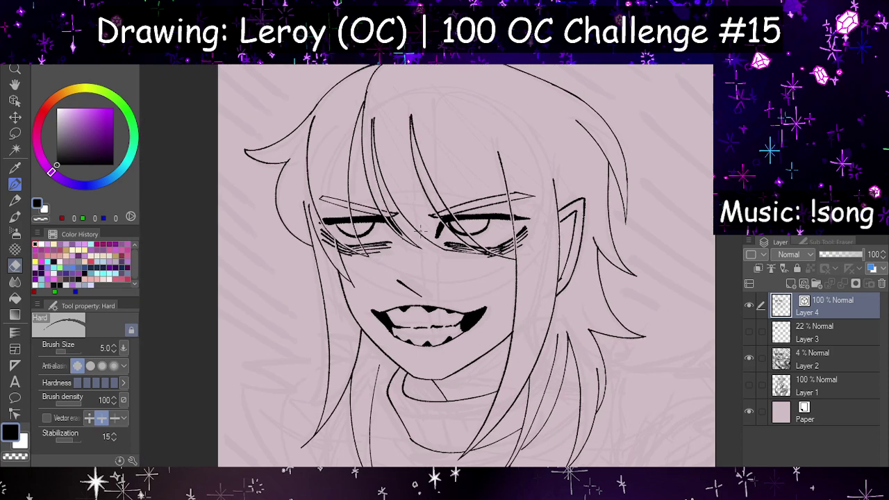
scroll(469, 206, up, 6)
key(h)
scroll(479, 201, up, 3)
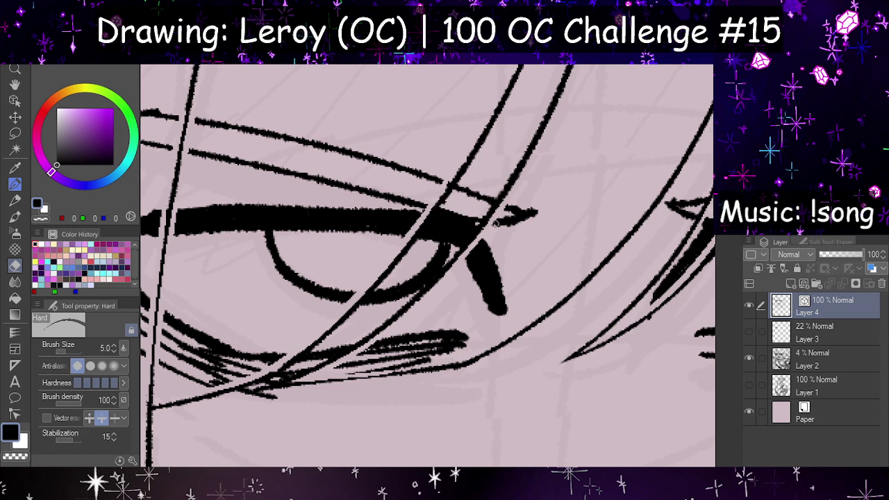
scroll(495, 223, down, 8)
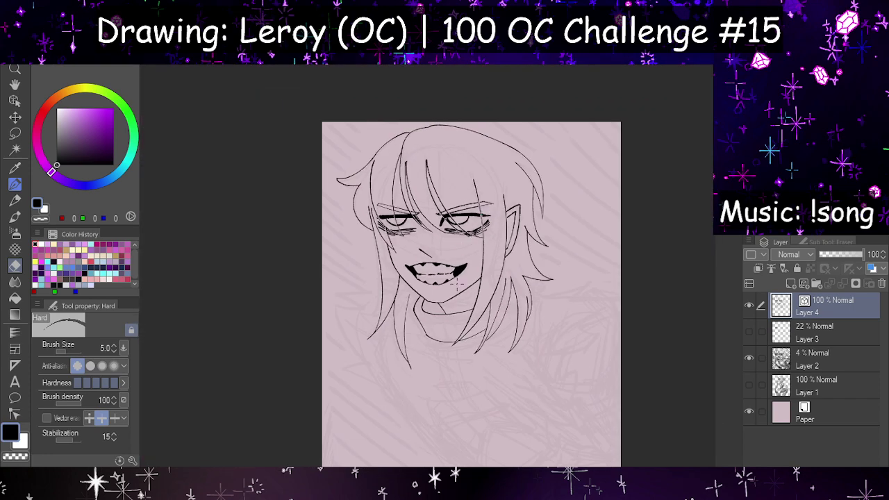
Step: Ink short zigzag wrinkle lines between the two eyebrows with the size 18 pen
scroll(457, 285, up, 6)
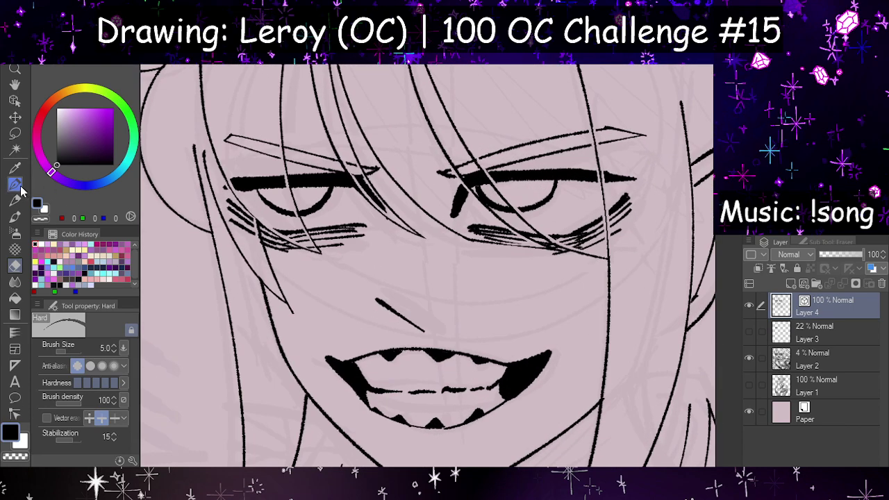
click(14, 184)
mouse_move(381, 185)
mouse_down()
mouse_move(399, 174)
mouse_move(421, 191)
mouse_up()
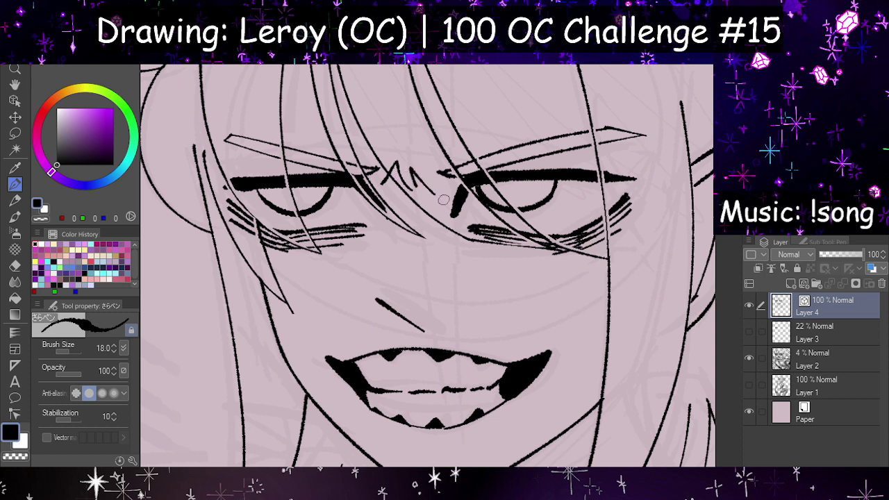
Step: Clean up the wrinkle lines where they meet the hair strands, using the Hard eraser at size 5 without anti-aliasing
click(39, 269)
key(e)
drag(85, 349, 66, 358)
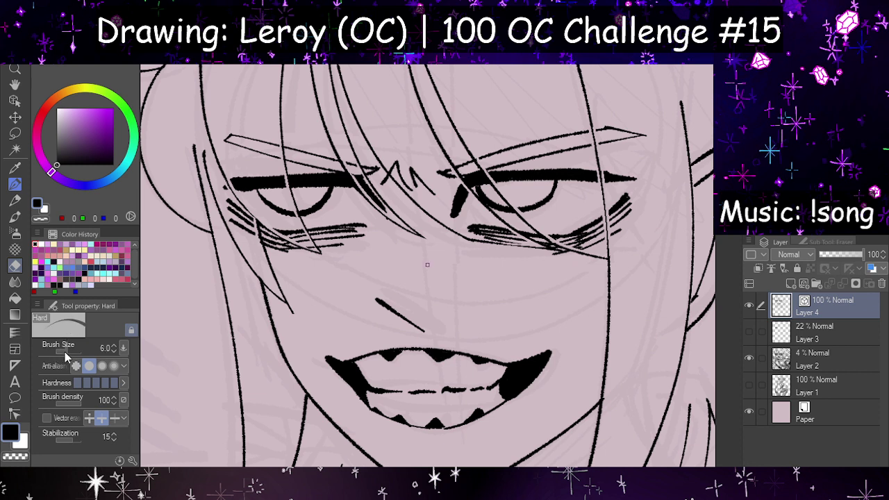
click(77, 365)
key(h)
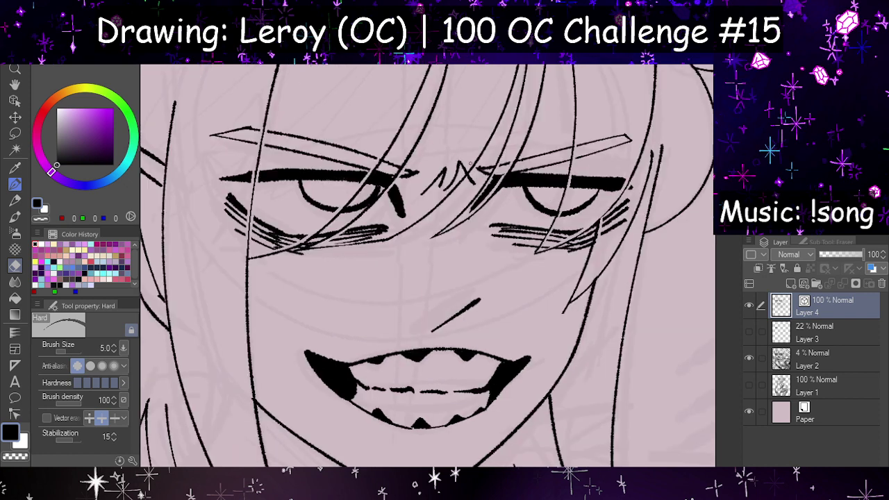
scroll(466, 188, down, 5)
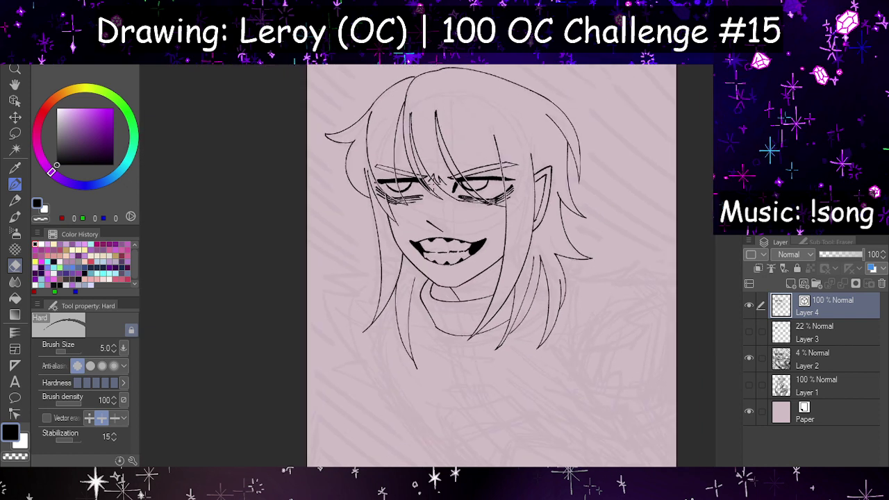
scroll(467, 155, up, 5)
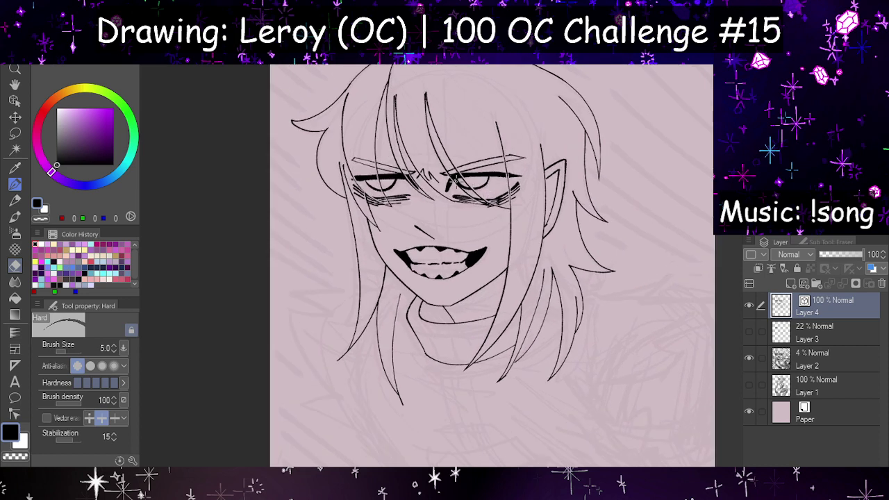
click(15, 184)
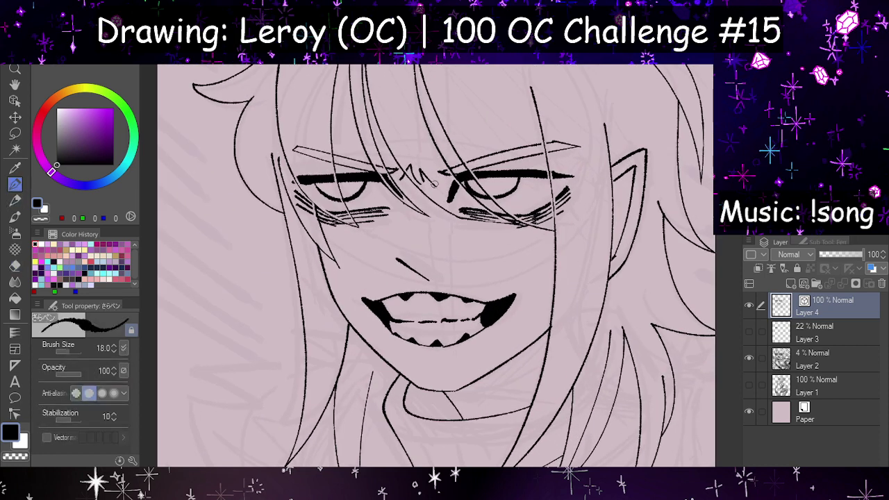
mouse_move(443, 185)
mouse_down()
mouse_move(426, 160)
mouse_move(450, 183)
mouse_up()
key(ctrl+z)
Step: Examine the finished facial line art with the canvas flipped and at full-page view
key(h)
key(h)
scroll(603, 241, down, 2)
scroll(603, 242, down, 3)
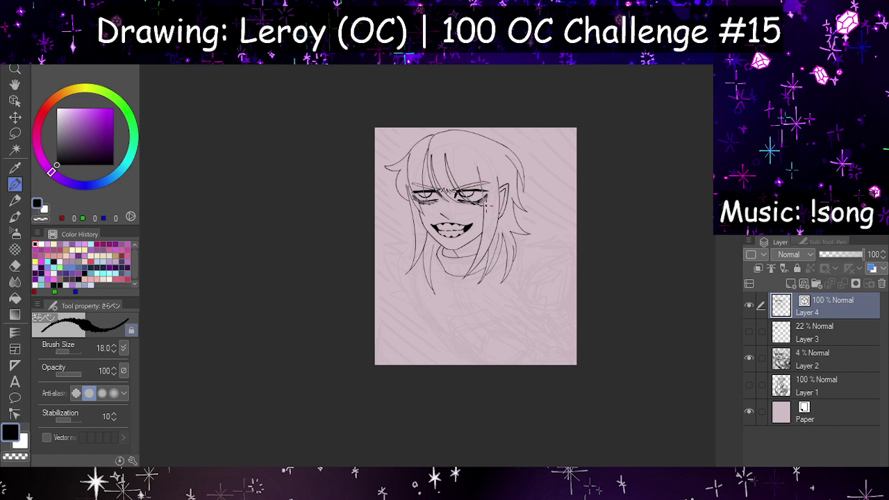
scroll(492, 207, down, 3)
scroll(487, 264, up, 4)
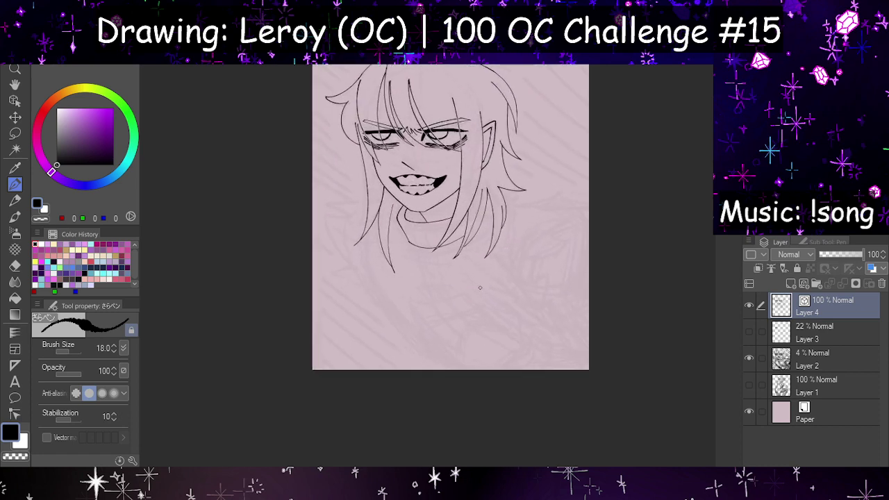
scroll(497, 242, up, 1)
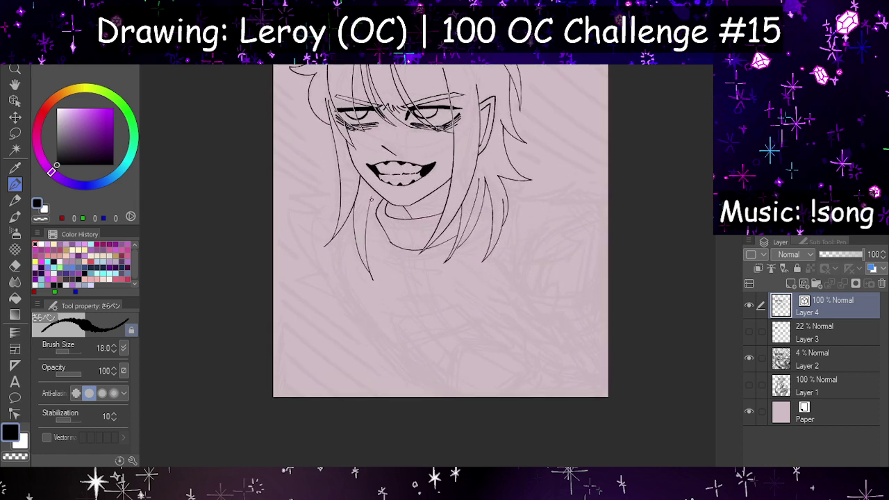
Step: Try to ink the inner edge of the hair lock hanging beside the turtleneck collar, checking it with the canvas flipped
drag(371, 200, 383, 267)
key(ctrl+z)
drag(370, 199, 376, 248)
key(h)
key(ctrl+z)
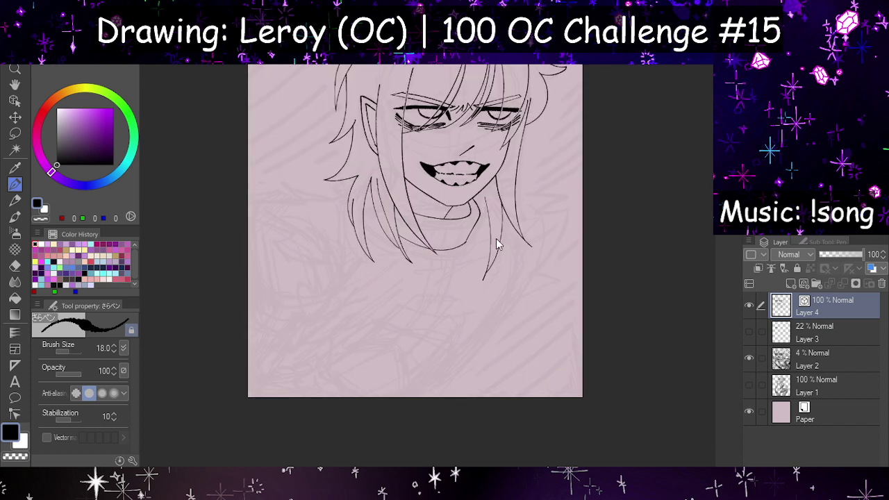
key(h)
drag(370, 197, 379, 248)
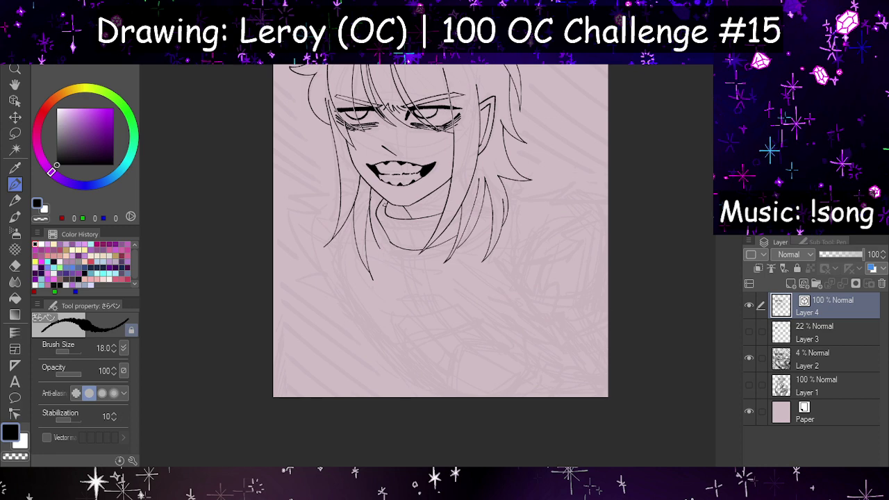
key(h)
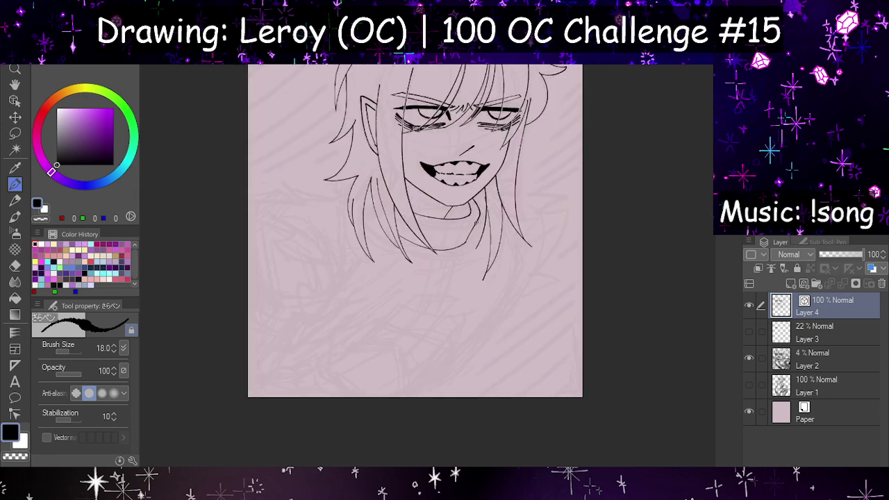
drag(477, 218, 473, 272)
key(h)
scroll(216, 133, up, 8)
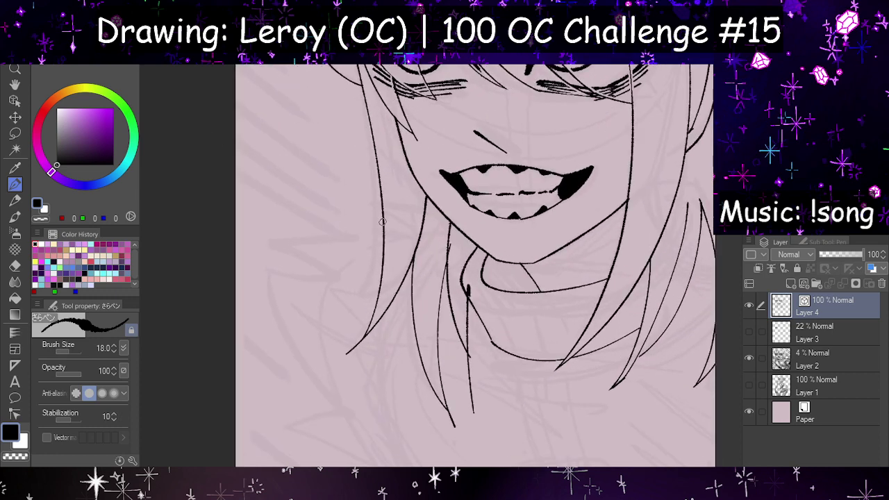
key(h)
key(ctrl+z)
key(h)
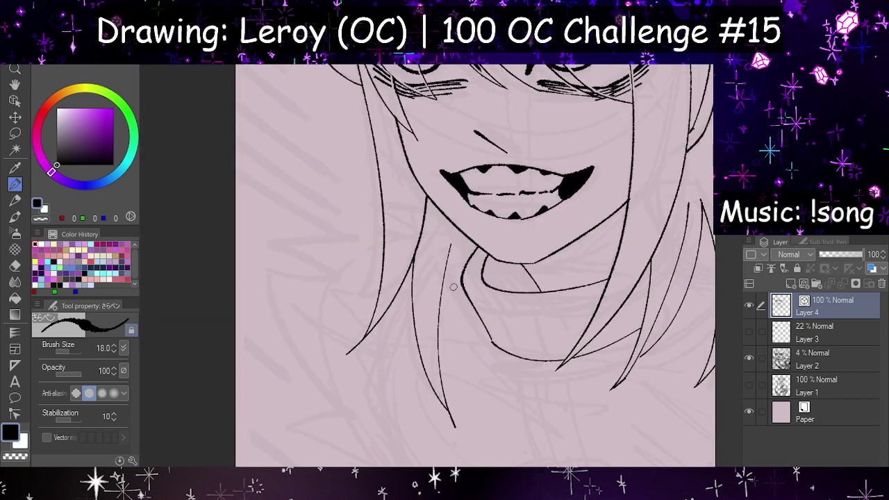
drag(449, 254, 442, 372)
drag(475, 282, 479, 393)
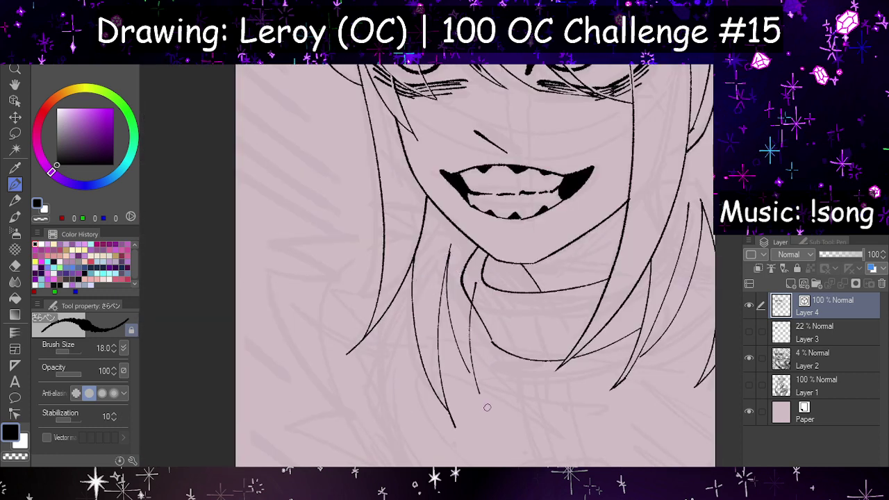
key(ctrl+z)
key(ctrl+z)
Step: Ink a pointed hair strand beside the turtleneck collar and trim its overlap using the size 16 Hard eraser with vector erasing enabled
drag(450, 254, 484, 413)
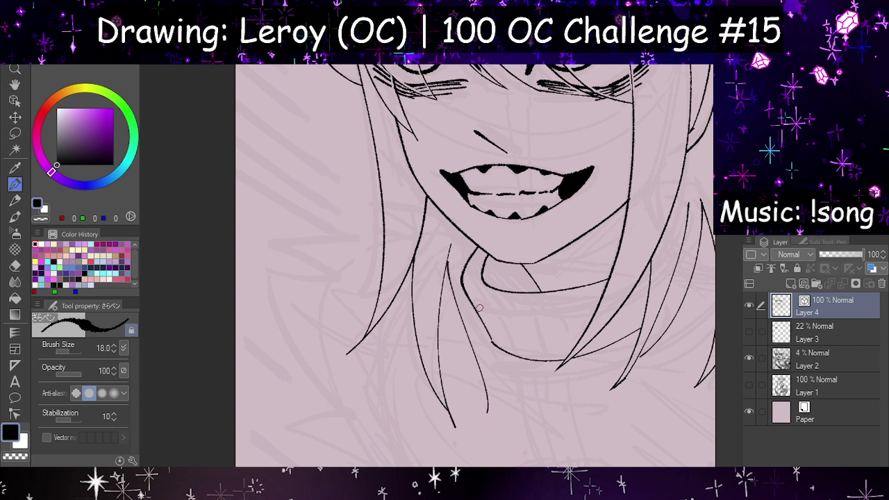
mouse_move(478, 303)
mouse_down()
mouse_move(489, 374)
mouse_move(484, 417)
mouse_up()
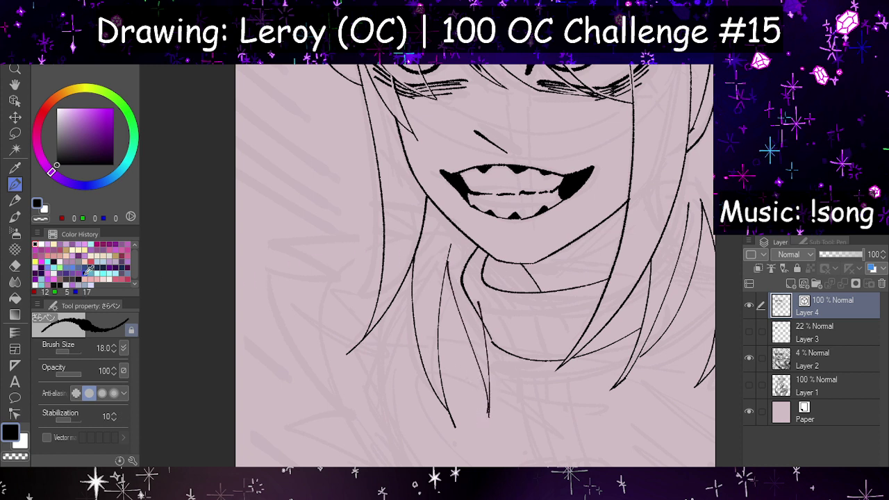
key(e)
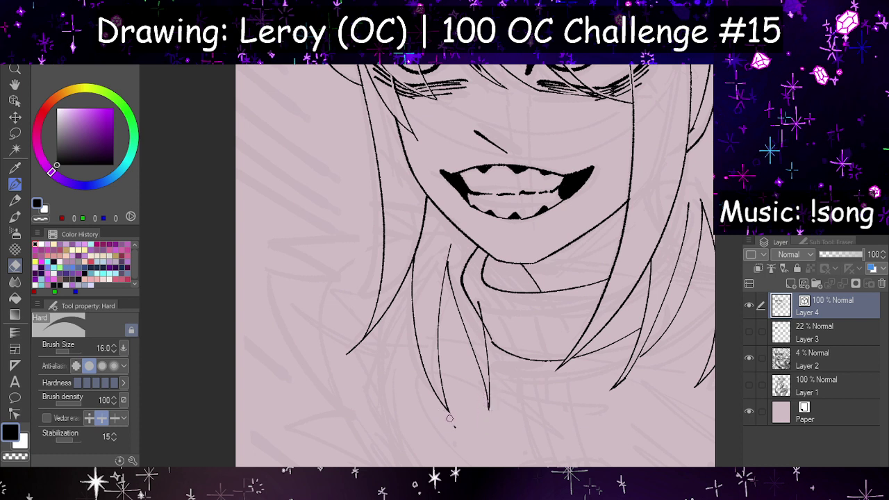
drag(480, 304, 482, 314)
key(ctrl+z)
click(46, 418)
drag(476, 300, 482, 310)
key(h)
scroll(410, 271, down, 6)
key(h)
scroll(434, 270, down, 6)
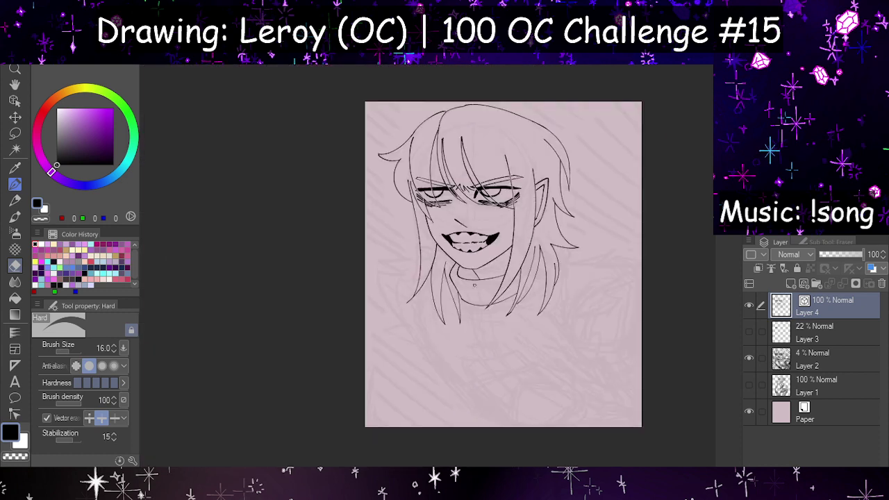
Step: Ink the curved outline with pointed spikes behind the hair at the shoulder, using the size 18 pen
scroll(557, 346, up, 5)
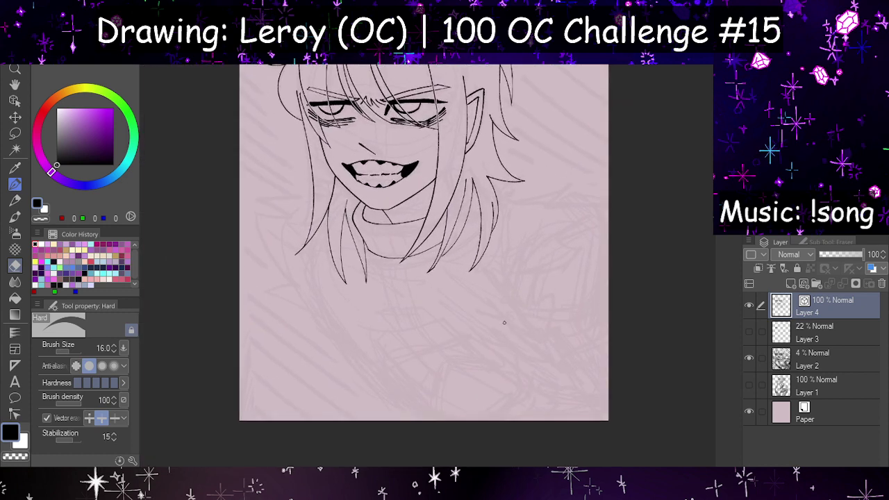
click(15, 182)
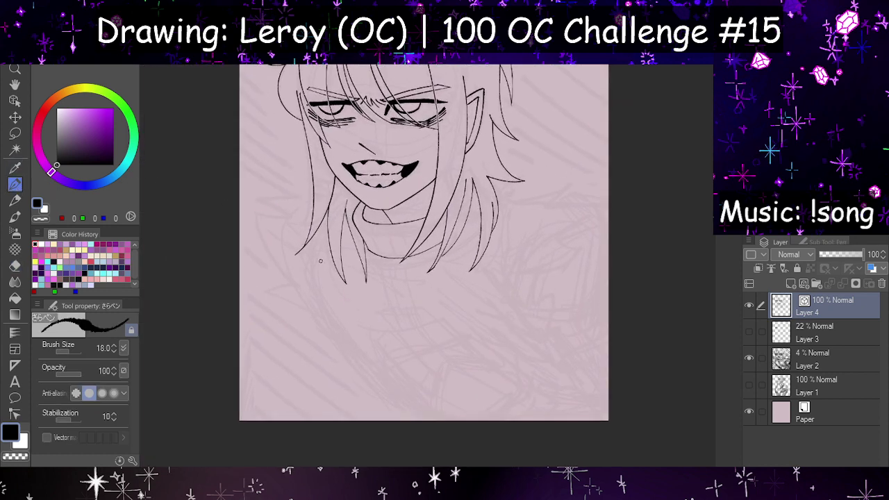
drag(323, 231, 385, 387)
key(ctrl+z)
key(h)
key(h)
mouse_move(287, 216)
mouse_down()
mouse_move(253, 219)
mouse_move(282, 235)
mouse_move(254, 213)
mouse_move(307, 276)
mouse_move(302, 288)
mouse_move(266, 290)
mouse_up()
key(ctrl+z)
mouse_move(267, 290)
mouse_down()
mouse_move(306, 307)
mouse_move(327, 331)
mouse_up()
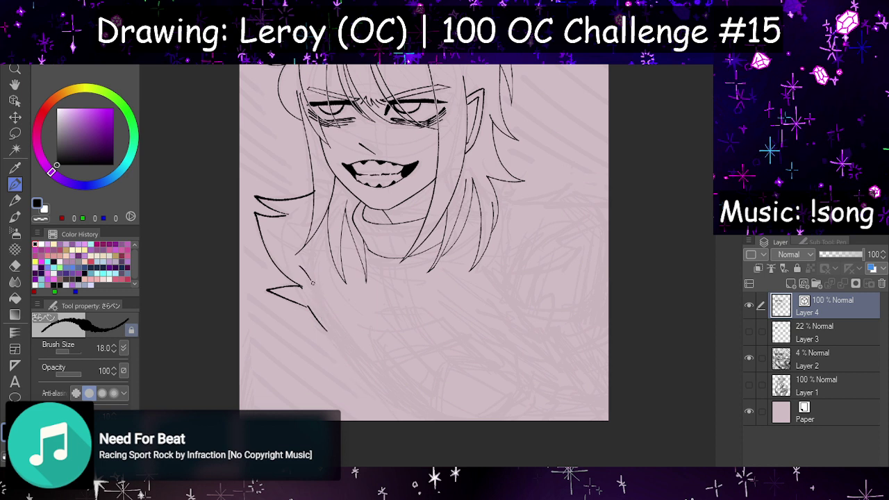
Step: Ink the torso's side contour from the lower spike to the canvas's bottom edge, adding a small jagged break near its end
mouse_move(306, 281)
mouse_down()
mouse_move(331, 328)
mouse_move(388, 392)
mouse_up()
key(ctrl+z)
key(ctrl+z)
drag(303, 265, 389, 397)
key(h)
key(ctrl+z)
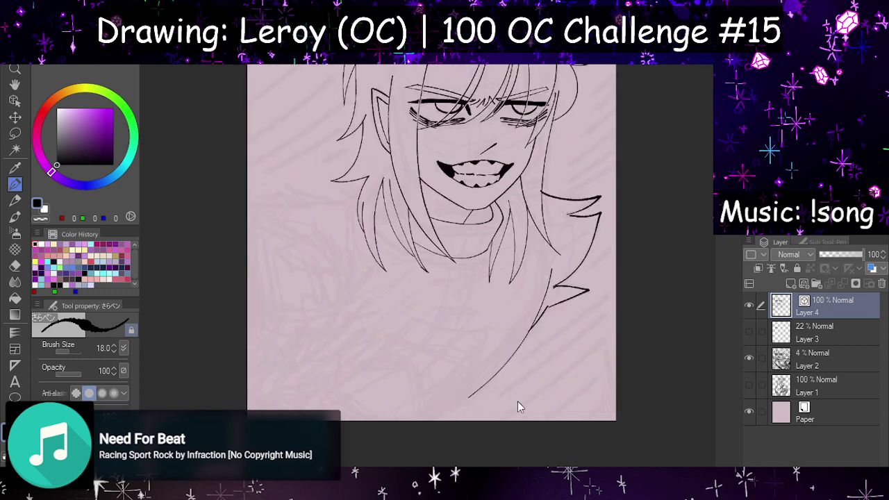
drag(470, 397, 460, 415)
key(h)
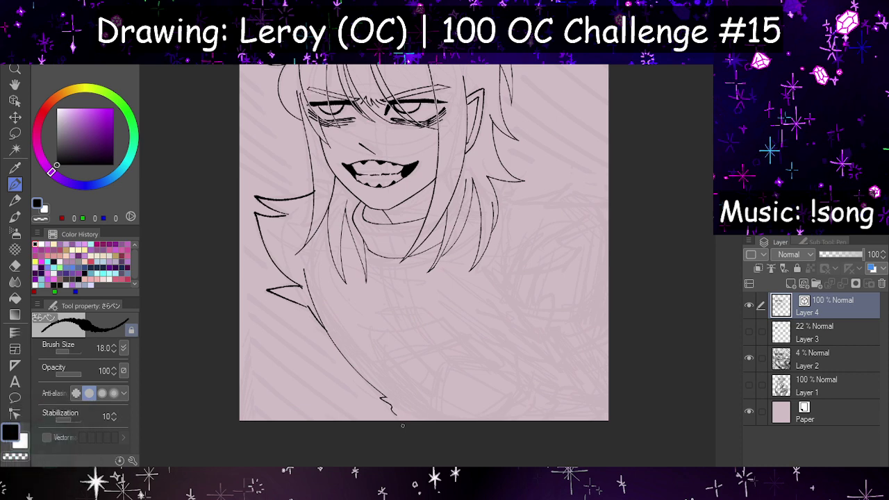
key(ctrl+z)
key(h)
drag(469, 398, 431, 420)
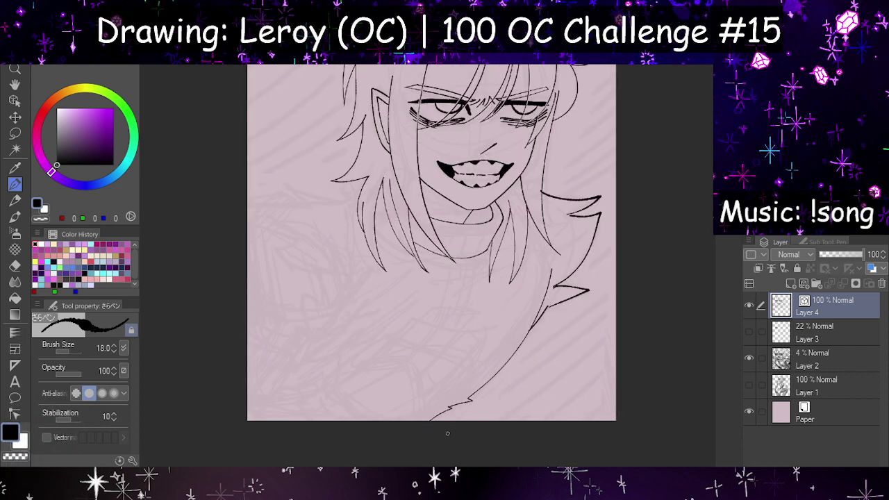
key(h)
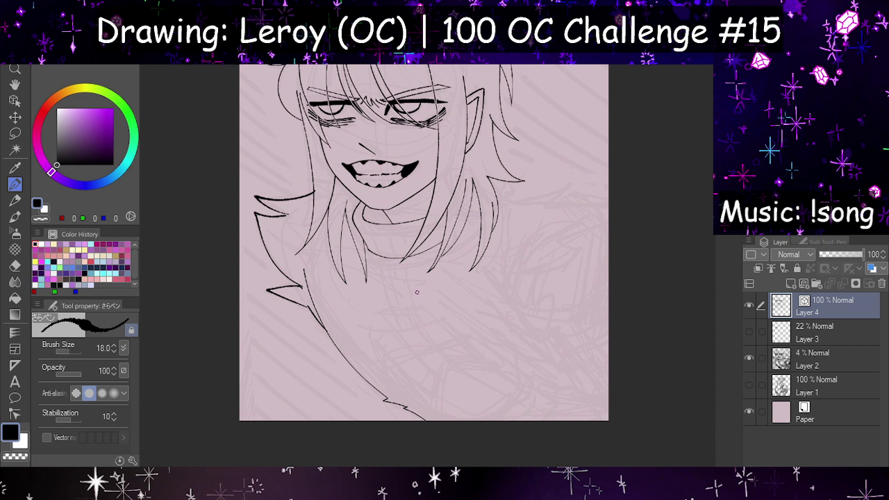
Step: Try to ink the first long finger of the hand in front of the chest, checking it with the canvas flipped
mouse_move(419, 290)
mouse_down()
mouse_move(414, 319)
mouse_move(422, 302)
mouse_move(462, 362)
mouse_up()
key(ctrl+z)
mouse_move(415, 296)
mouse_down()
mouse_move(428, 341)
mouse_move(435, 349)
mouse_move(424, 334)
mouse_move(460, 376)
mouse_up()
key(ctrl+z)
key(ctrl+z)
mouse_move(416, 294)
mouse_down()
mouse_move(446, 371)
mouse_move(466, 386)
mouse_move(463, 363)
mouse_move(507, 387)
mouse_up()
key(h)
key(h)
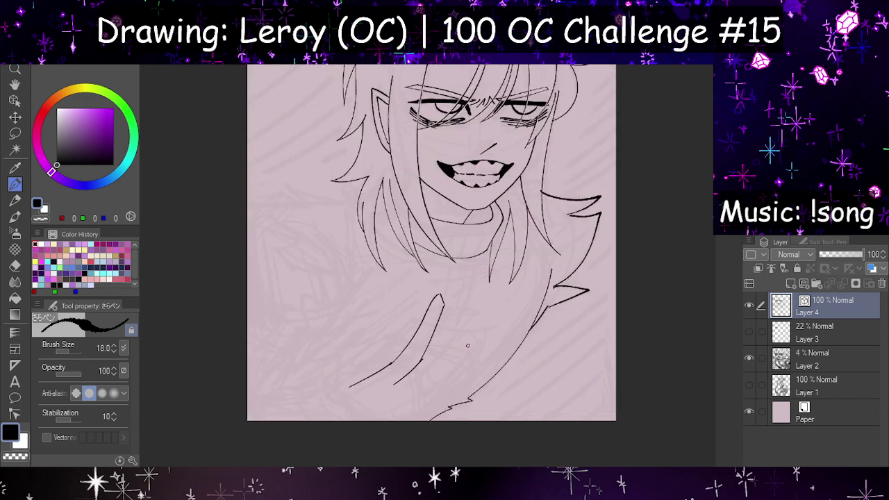
Step: Try to ink the remaining fingers and the hand's outline beside the first finger
mouse_move(406, 316)
mouse_down()
mouse_move(435, 369)
mouse_move(427, 358)
mouse_move(467, 389)
mouse_up()
mouse_move(403, 317)
mouse_down()
mouse_move(399, 331)
mouse_move(447, 403)
mouse_up()
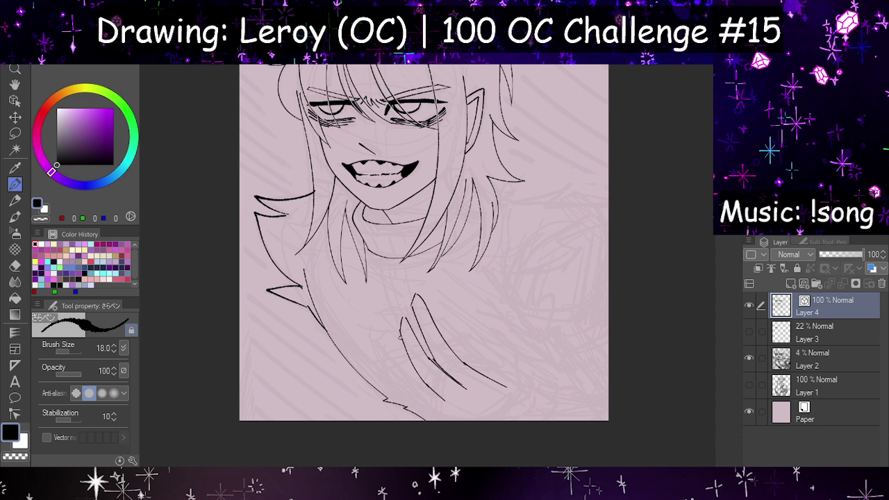
mouse_move(399, 338)
mouse_down()
mouse_move(399, 363)
mouse_move(396, 352)
mouse_move(430, 405)
mouse_up()
key(ctrl+z)
mouse_move(398, 360)
mouse_down()
mouse_move(436, 405)
mouse_move(404, 382)
mouse_up()
key(ctrl+z)
drag(405, 382, 434, 419)
key(ctrl+z)
drag(403, 383, 466, 430)
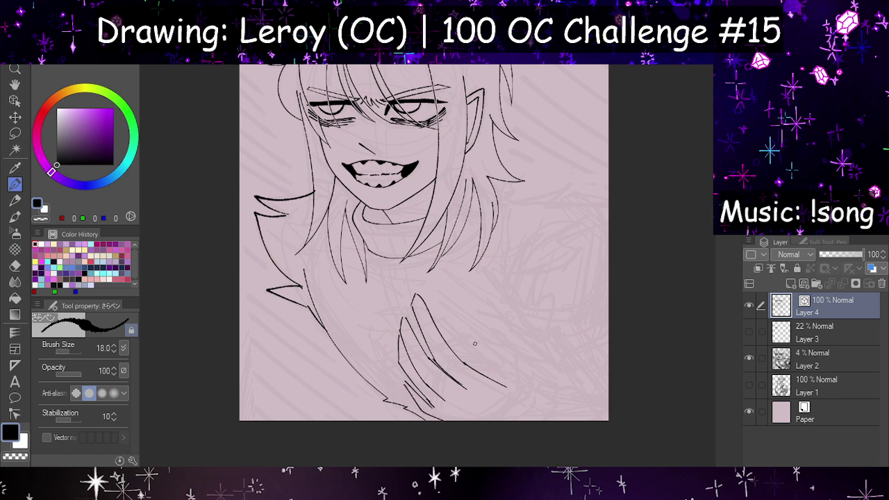
mouse_move(470, 334)
mouse_down()
mouse_move(483, 357)
mouse_move(471, 338)
mouse_move(510, 359)
mouse_move(527, 394)
mouse_up()
drag(479, 352, 506, 386)
Step: Undo all the finger and hand strokes drawn over the chest
key(ctrl+z)
key(ctrl+z)
key(ctrl+z)
key(ctrl+z)
key(ctrl+z)
key(ctrl+z)
key(ctrl+z)
key(ctrl+z)
key(ctrl+z)
key(ctrl+z)
key(ctrl+z)
key(ctrl+z)
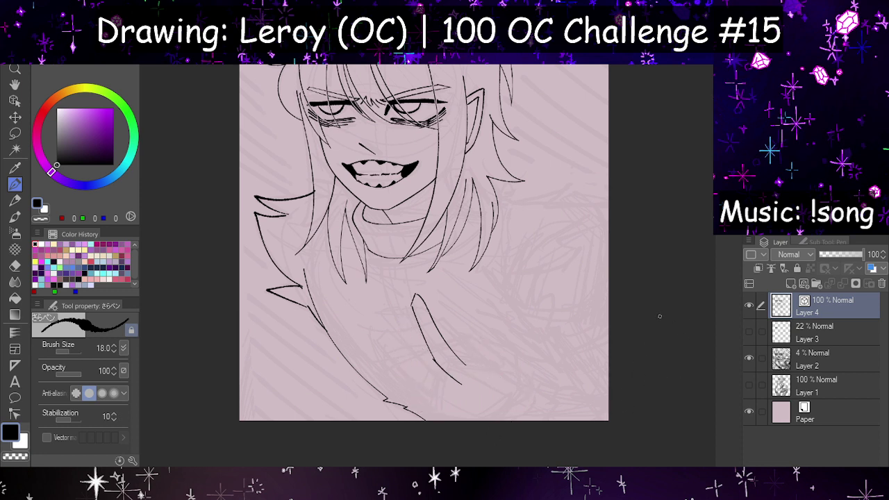
key(ctrl+z)
key(ctrl+z)
key(ctrl+z)
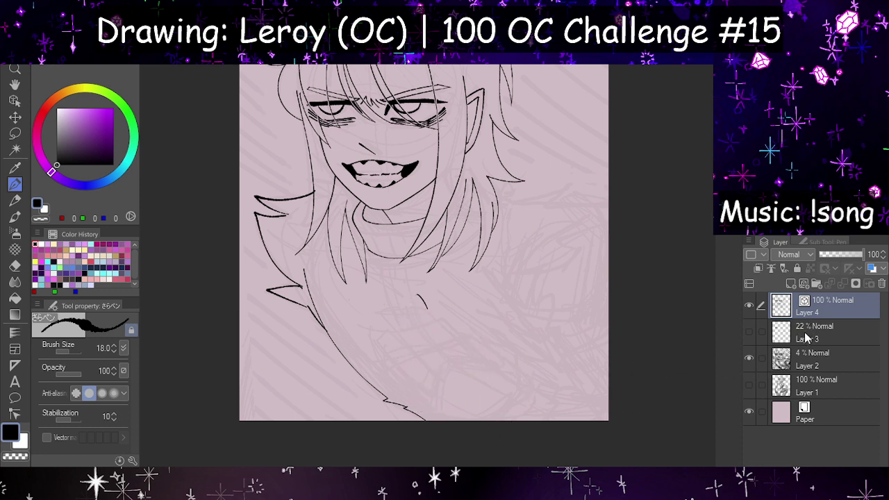
Step: Set the opacity of the sketch on Layer 2 to 16%
click(809, 332)
click(788, 362)
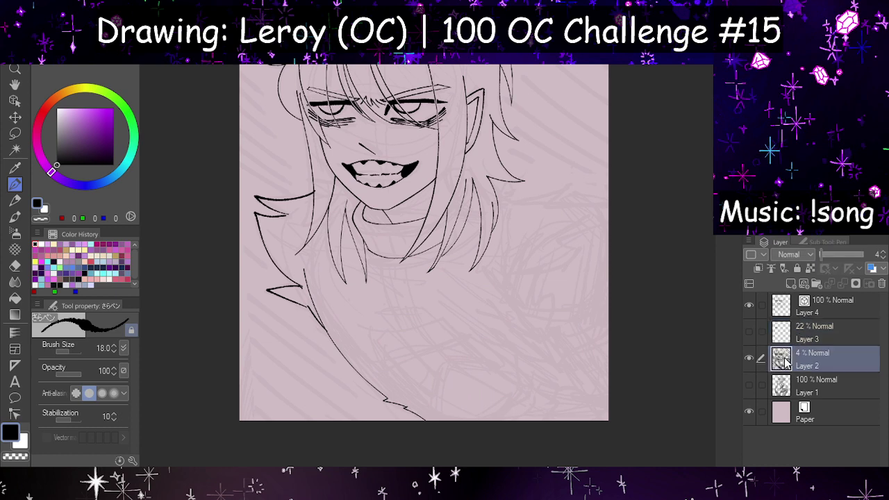
click(830, 256)
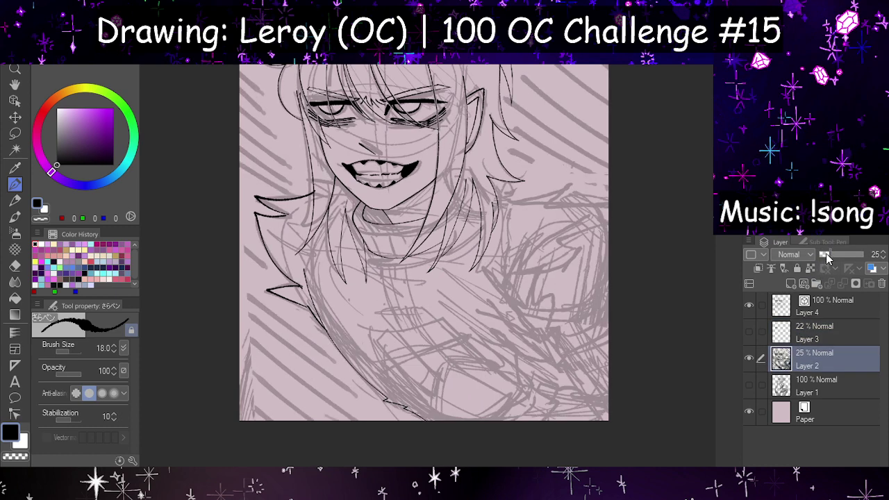
click(827, 255)
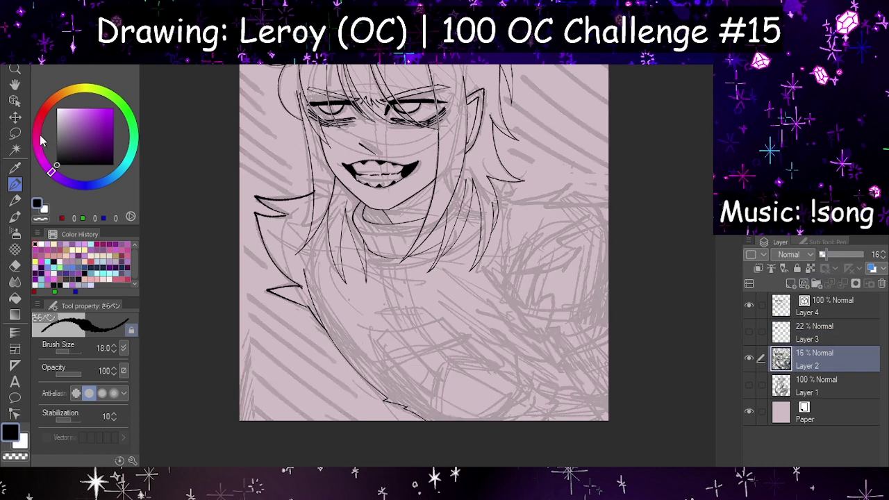
Step: Lasso the hand sketch over the chest on Layer 2, skew it and stretch its height to 110% with Free Transform, and deselect it
click(15, 135)
mouse_move(437, 286)
mouse_down()
mouse_move(368, 293)
mouse_move(358, 313)
mouse_move(366, 345)
mouse_move(396, 380)
mouse_move(418, 397)
mouse_move(461, 399)
mouse_move(517, 382)
mouse_move(526, 346)
mouse_move(440, 288)
mouse_up()
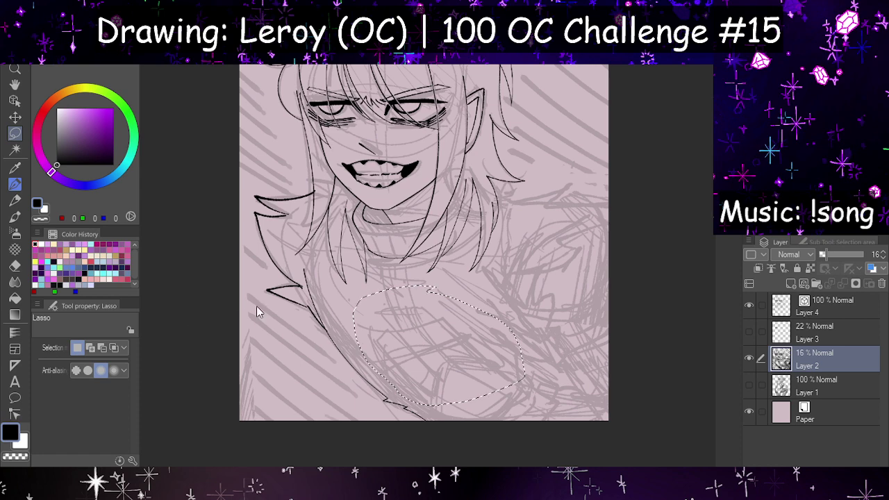
key(ctrl+shift+t)
mouse_move(439, 285)
mouse_down()
mouse_move(435, 249)
mouse_move(424, 242)
mouse_move(430, 249)
mouse_move(411, 275)
mouse_up()
key(h)
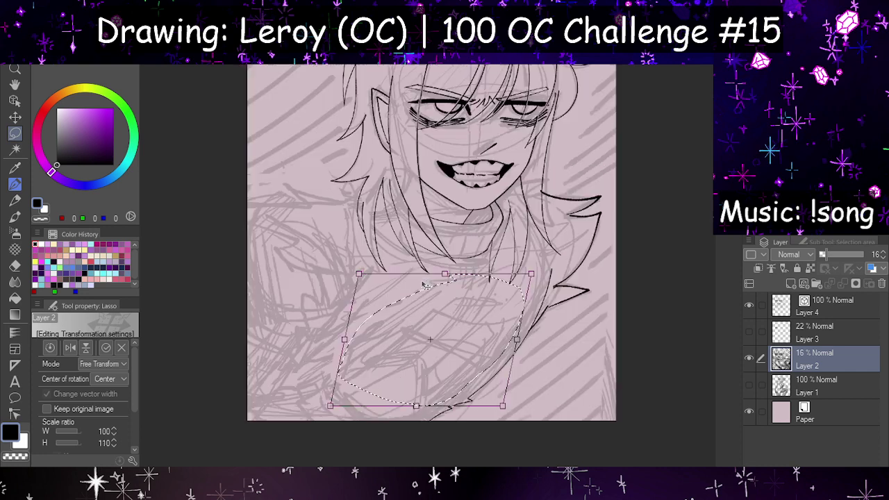
key(h)
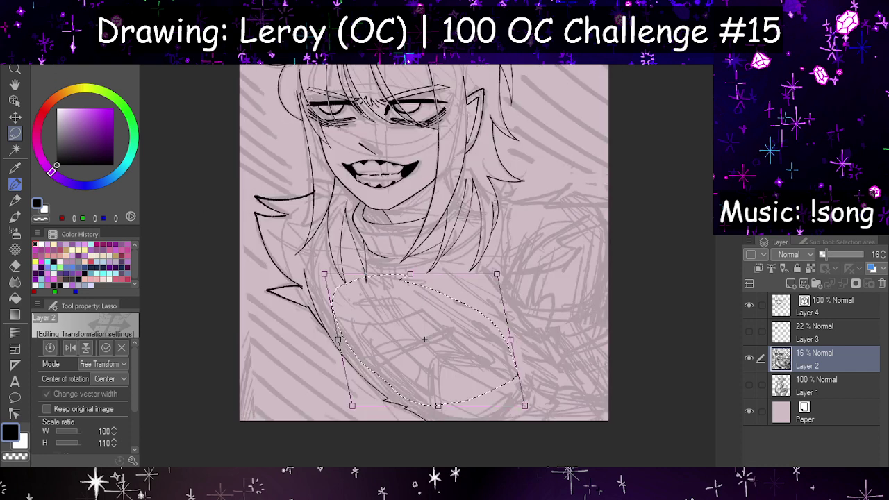
key(Return)
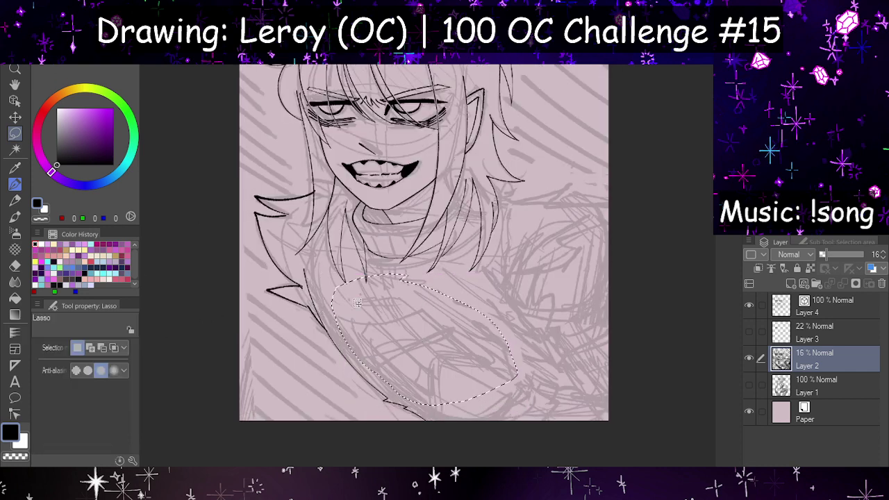
scroll(542, 272, down, 5)
scroll(578, 239, up, 3)
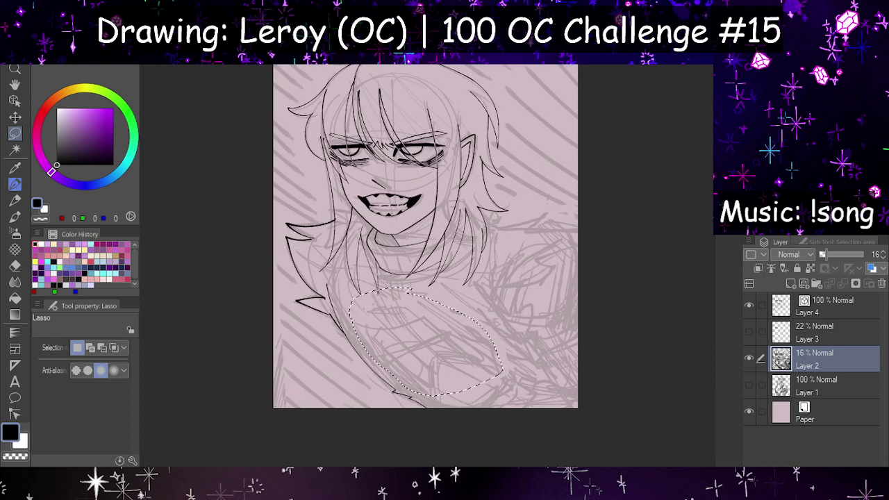
click(426, 294)
Step: Delete Layer 3, set the opacity of the sketch on Layer 2 to 6% and make Layer 4 active for inking
scroll(436, 287, up, 3)
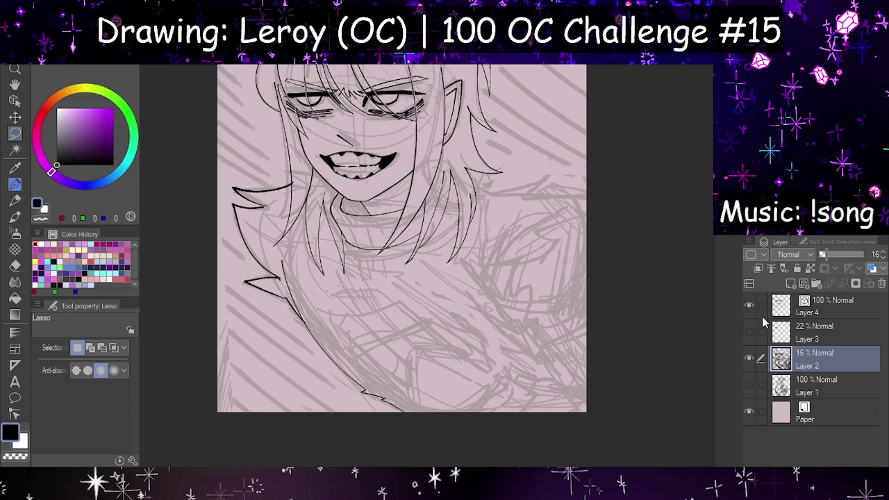
click(795, 313)
scroll(479, 347, up, 1)
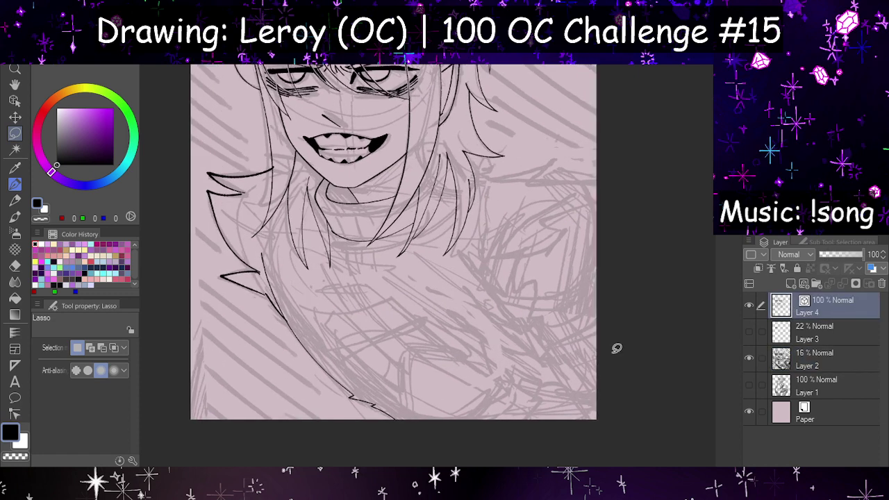
click(826, 337)
drag(815, 345, 817, 373)
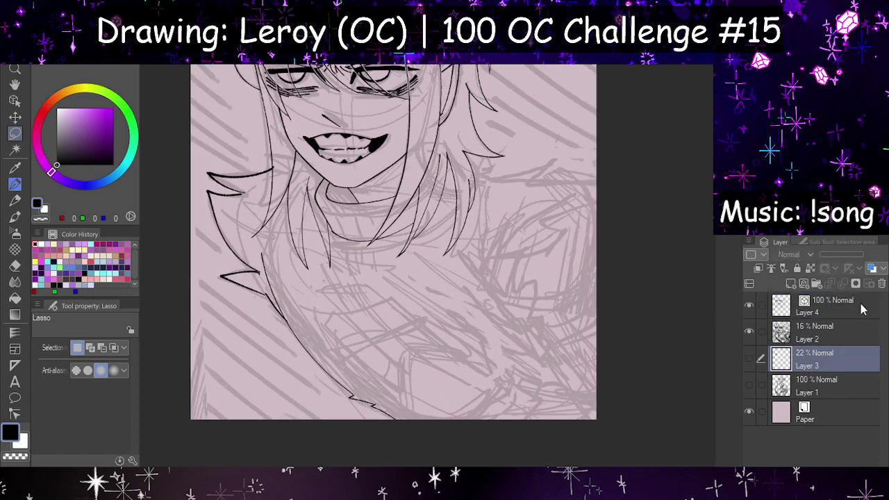
click(881, 284)
scroll(835, 255, down, 10)
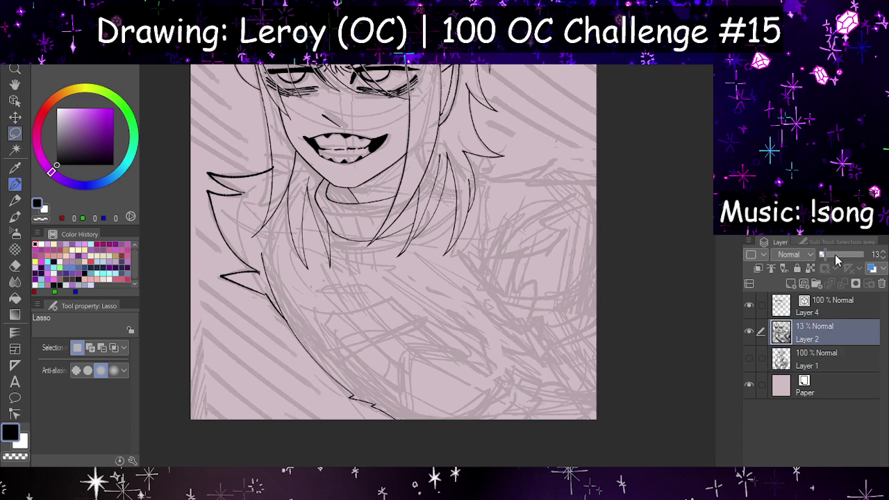
click(794, 312)
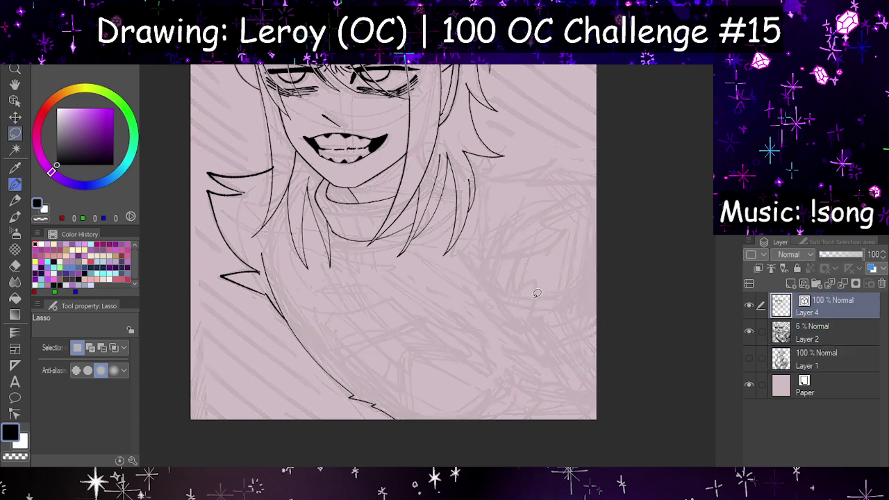
Step: Ink the shoulder line running outward from the hair with the さらペン pen and add an upward fur spike above it
click(15, 183)
scroll(455, 219, up, 1)
key(h)
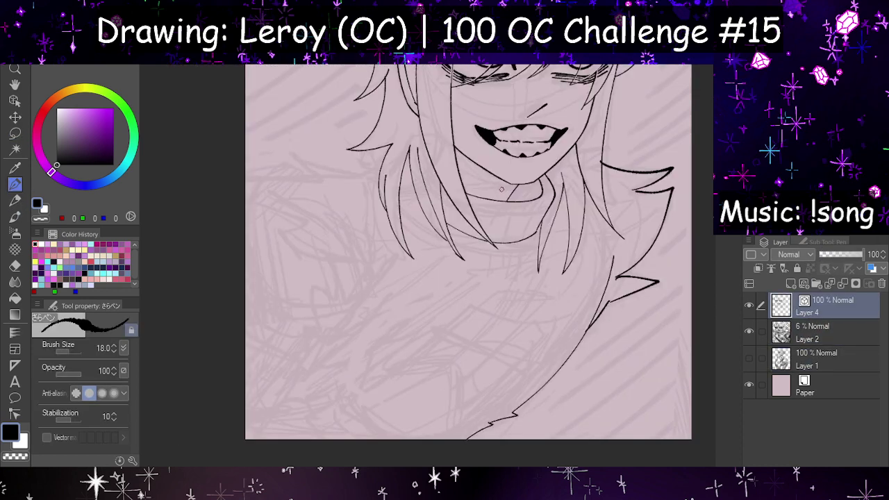
key(h)
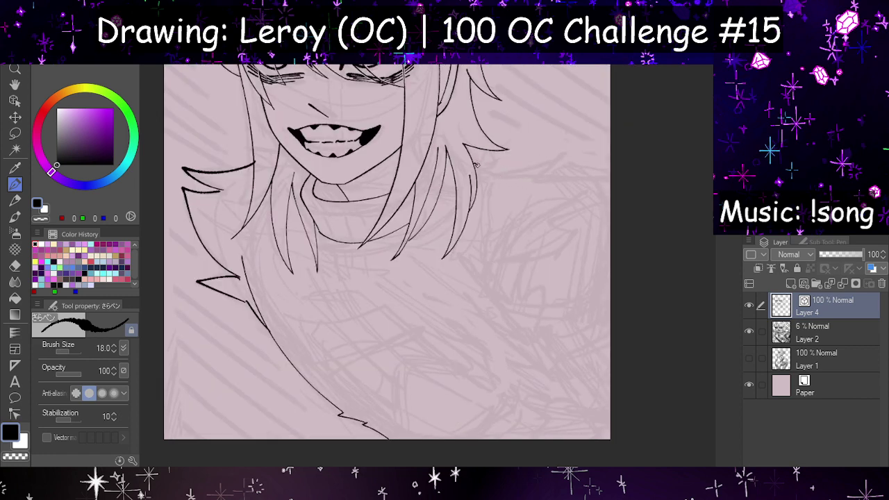
key(h)
key(h)
key(ctrl+z)
mouse_move(477, 167)
mouse_down()
mouse_move(596, 189)
mouse_move(564, 207)
mouse_up()
key(h)
key(h)
key(h)
key(ctrl+z)
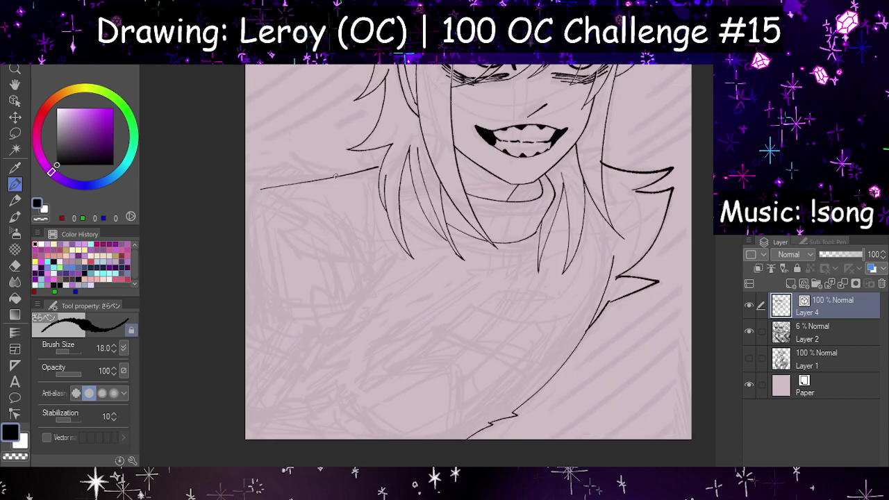
drag(286, 158, 358, 169)
key(h)
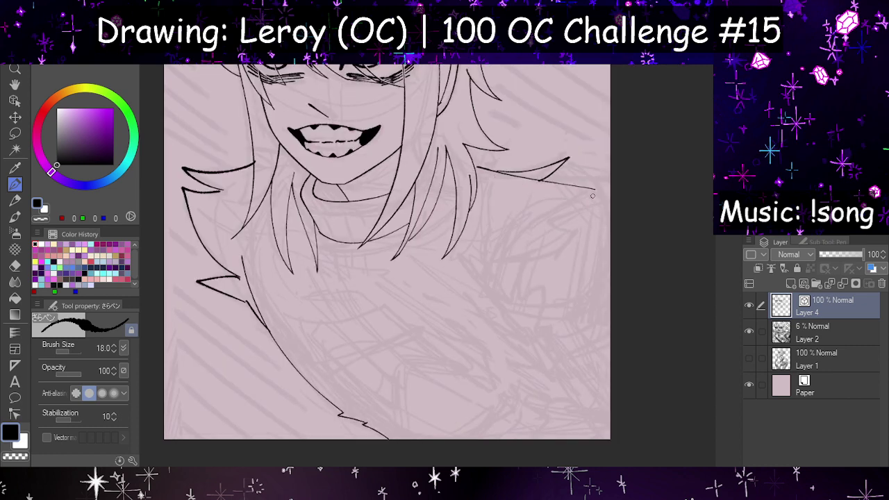
Step: Ink a zigzag fur trim from the shoulder tip inward and down over the upper arm, ending in long crossing spikes
drag(596, 188, 554, 214)
key(h)
mouse_move(296, 219)
mouse_down()
mouse_move(334, 246)
mouse_move(333, 266)
mouse_move(372, 274)
mouse_up()
key(h)
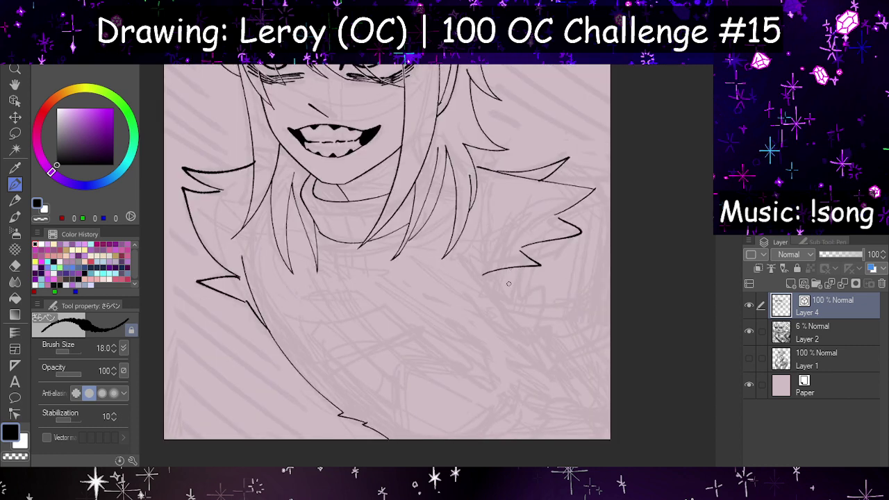
mouse_move(484, 275)
mouse_down()
mouse_move(511, 320)
mouse_move(480, 315)
mouse_up()
key(ctrl+z)
key(ctrl+z)
mouse_move(484, 275)
mouse_down()
mouse_move(498, 275)
mouse_move(506, 310)
mouse_move(538, 348)
mouse_move(506, 324)
mouse_move(485, 341)
mouse_up()
key(h)
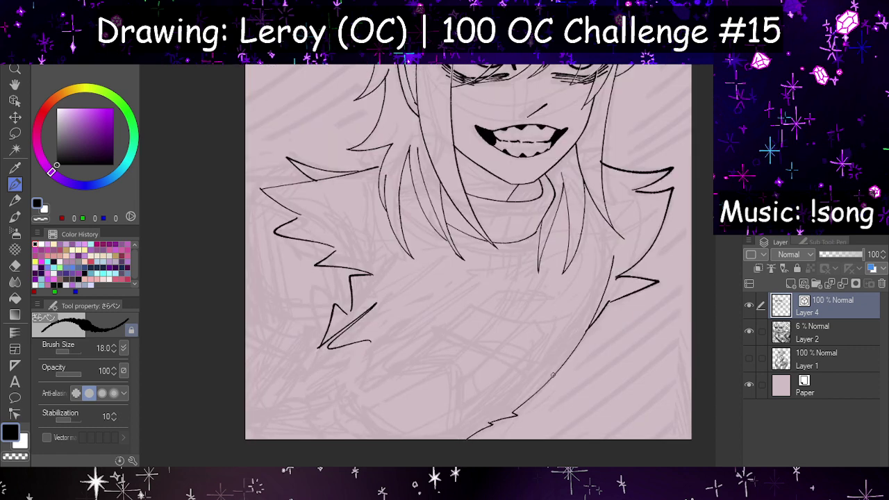
key(h)
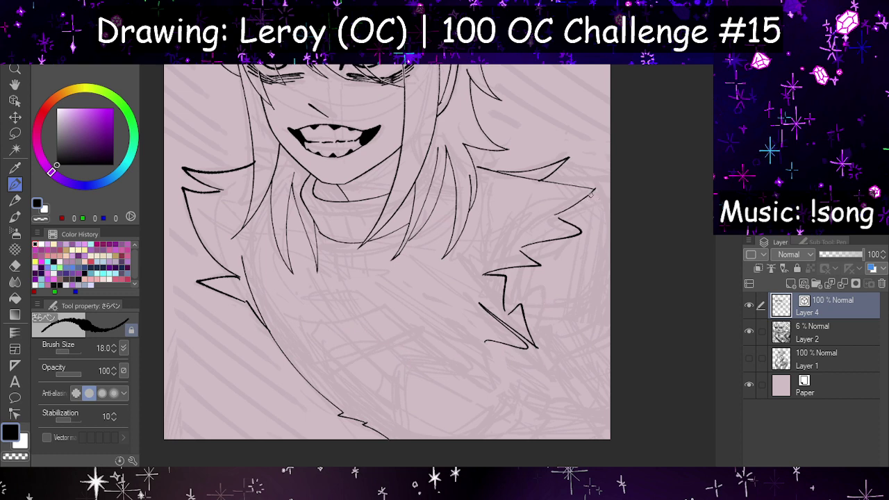
Step: Ink the curved outer line of the upper arm from behind the fur trim to the canvas edge
mouse_move(591, 194)
mouse_down()
mouse_move(608, 232)
mouse_move(593, 201)
mouse_up()
key(h)
key(h)
key(ctrl+z)
key(h)
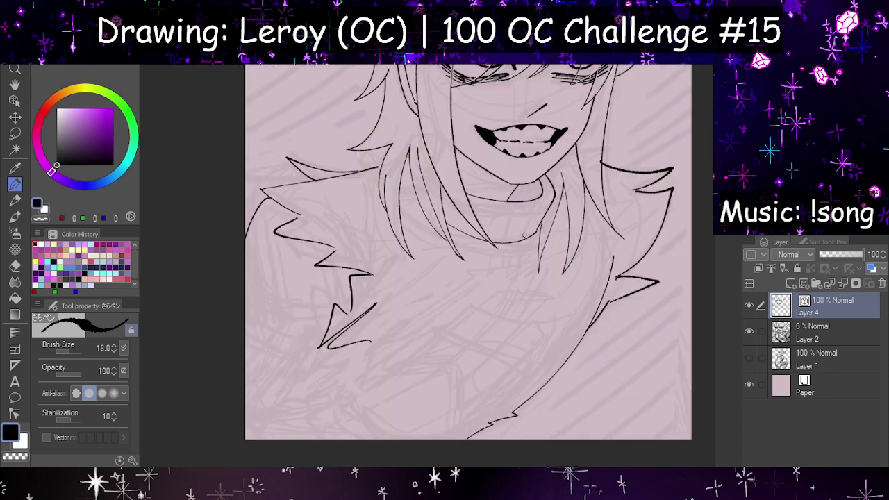
key(h)
drag(596, 196, 610, 259)
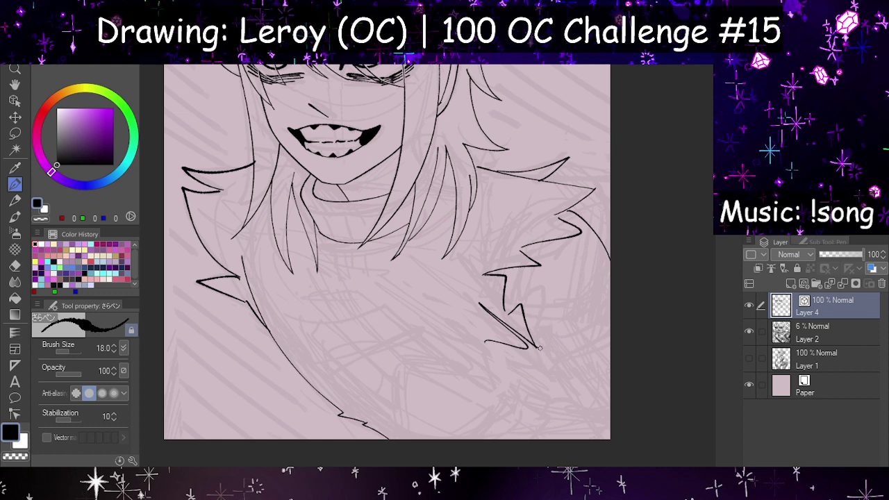
Step: Ink a straight line down from the lowest fur spike and a curved lower arm line crossing it to the canvas edge
drag(536, 341, 568, 424)
key(h)
key(h)
drag(501, 394, 612, 420)
key(h)
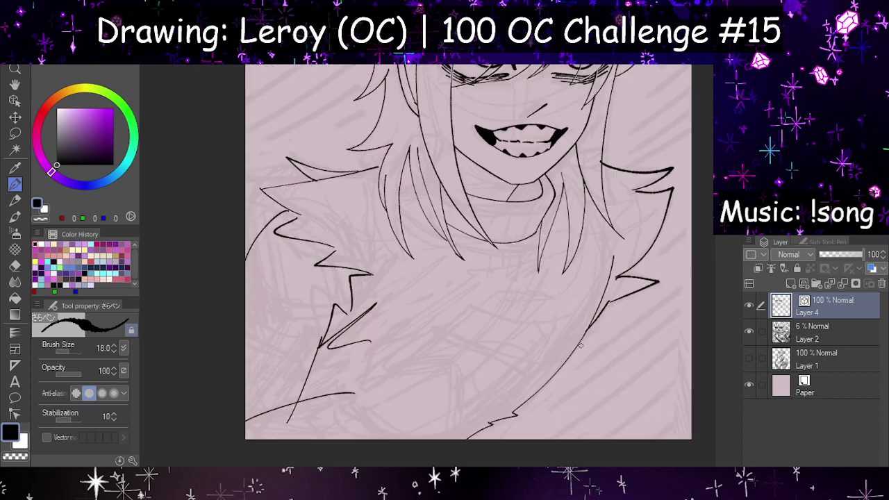
drag(275, 207, 243, 234)
key(h)
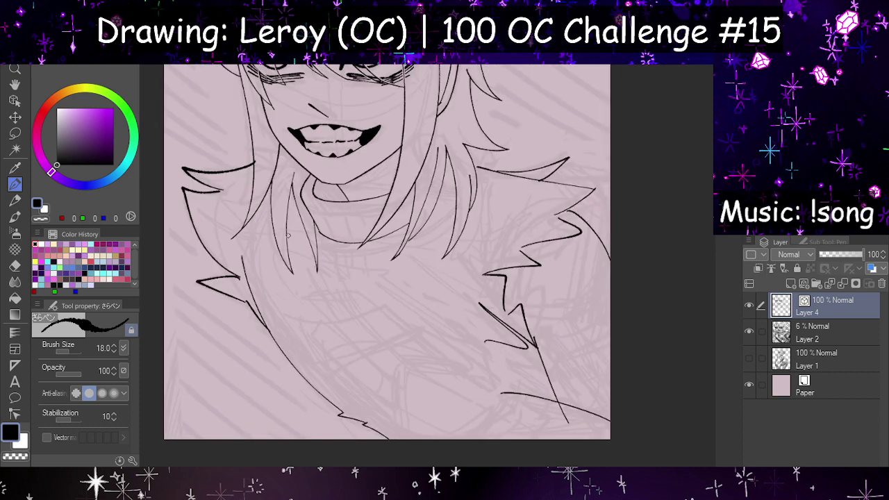
Step: Erase the shoulder spike, the outer shoulder line, the first fur tip and the upper arm curve with the Hard eraser
click(15, 265)
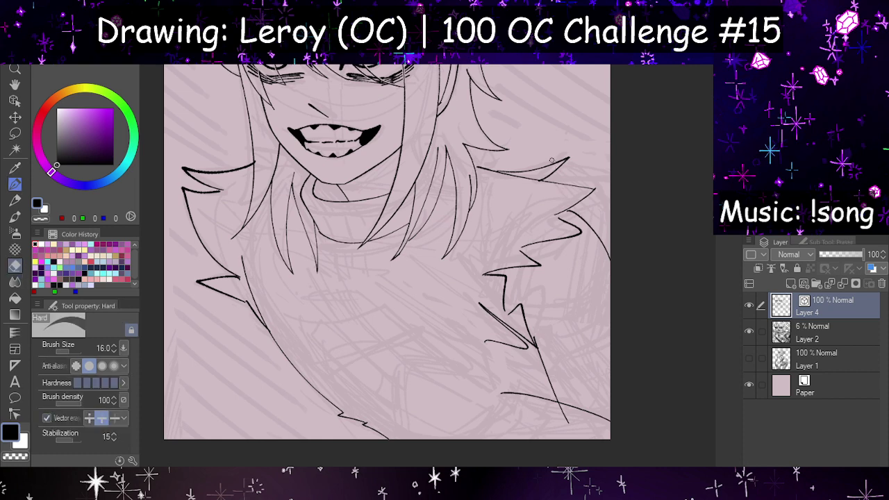
drag(552, 160, 596, 218)
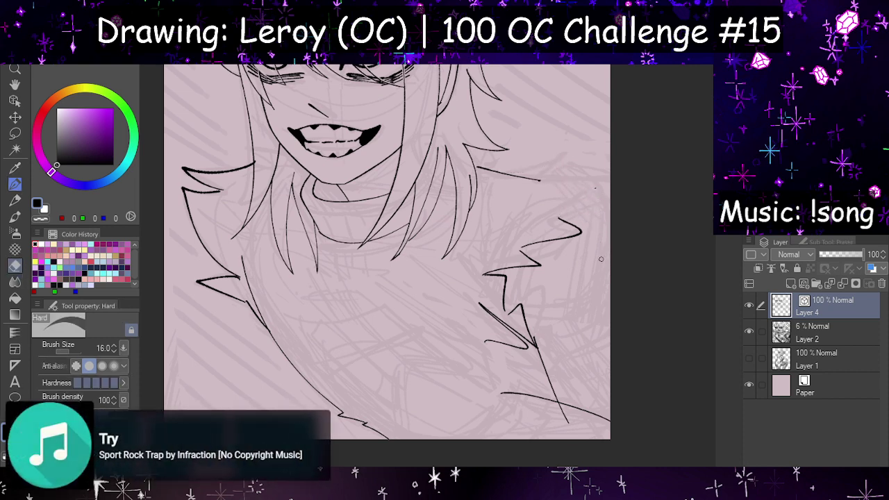
key(h)
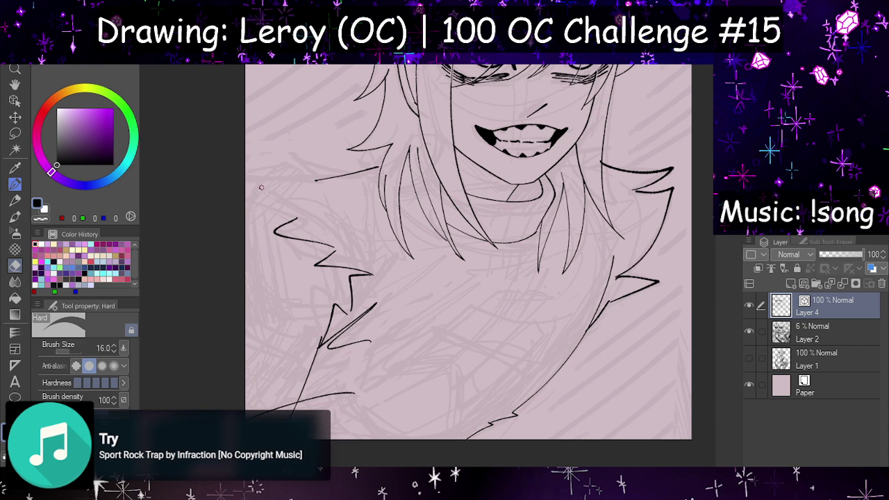
key(h)
Step: Re-ink the fur spike on top of the shoulder with a flatter curve starting at the hair
click(14, 183)
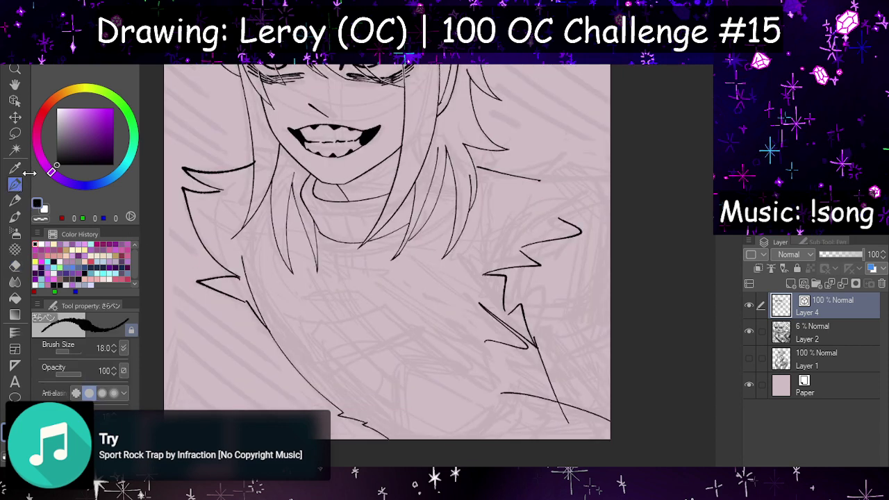
mouse_move(476, 164)
mouse_down()
mouse_move(573, 148)
mouse_move(549, 179)
mouse_move(610, 176)
mouse_up()
key(h)
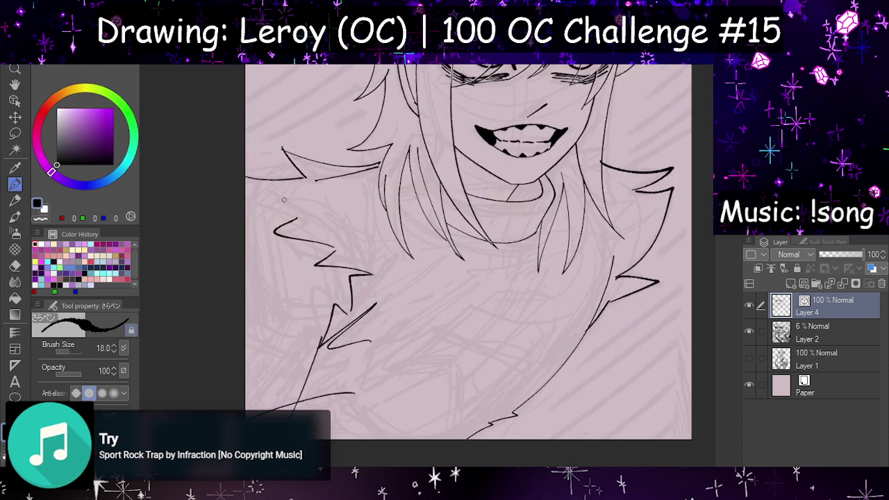
key(h)
key(ctrl+z)
key(ctrl+z)
key(ctrl+z)
drag(478, 165, 588, 164)
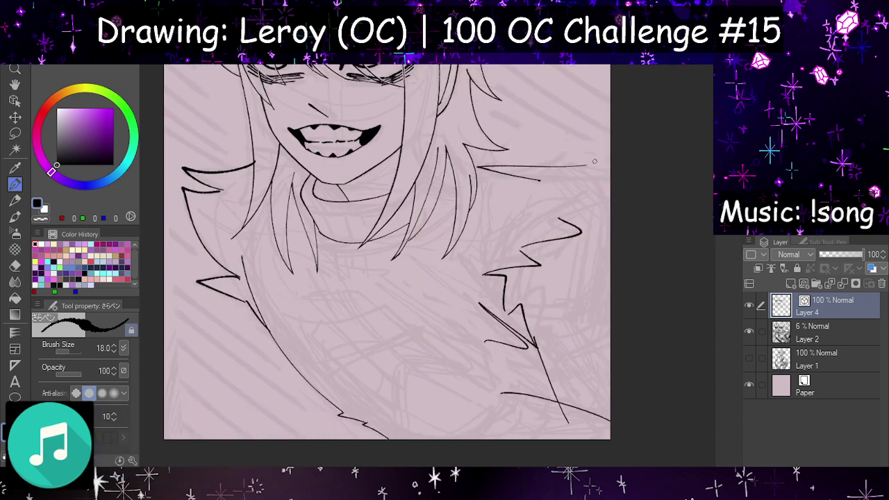
key(ctrl+z)
drag(476, 167, 565, 155)
key(h)
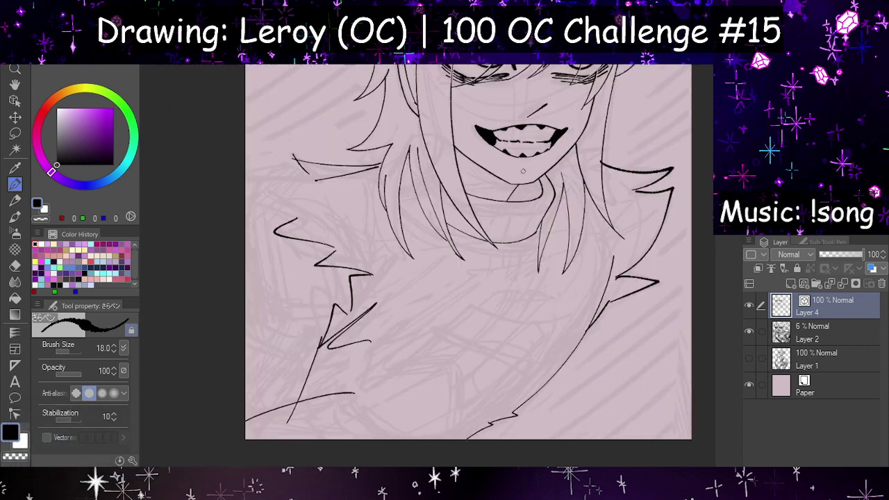
Step: Extend the shoulder line to the canvas edge, redraw the arm curve beneath it and connect the fur zigzag
mouse_move(308, 174)
mouse_down()
mouse_move(225, 193)
mouse_move(278, 213)
mouse_up()
key(h)
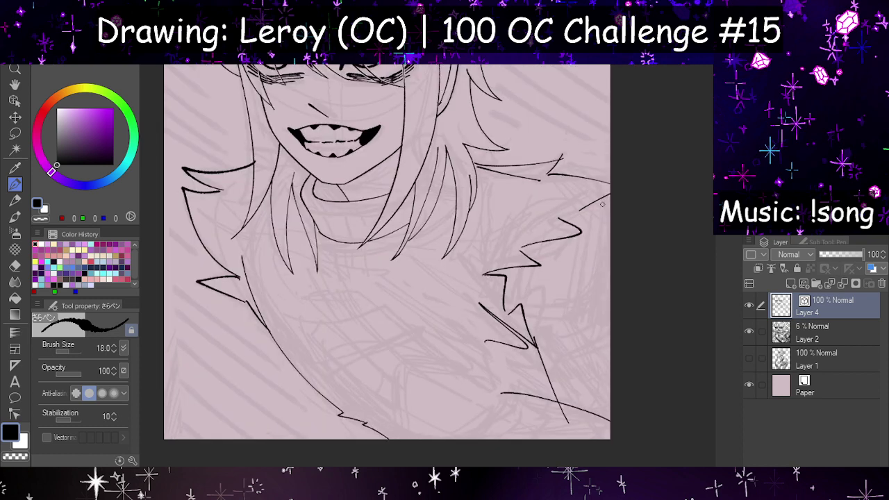
key(h)
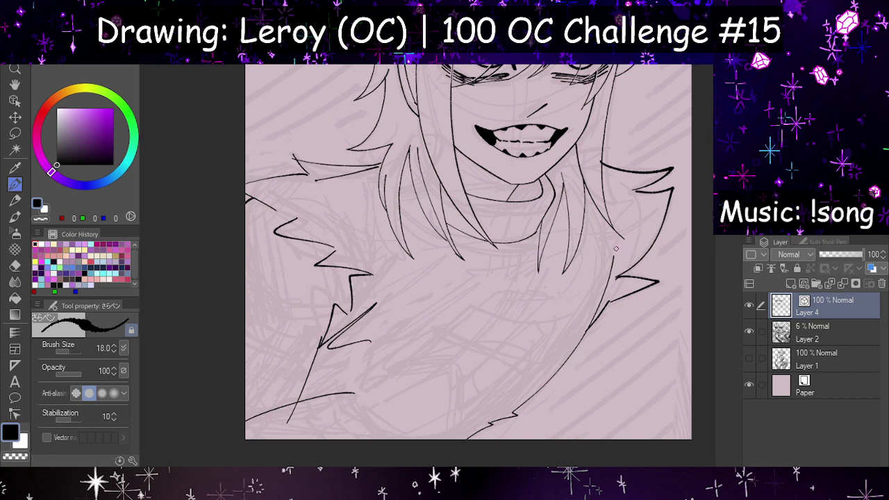
key(h)
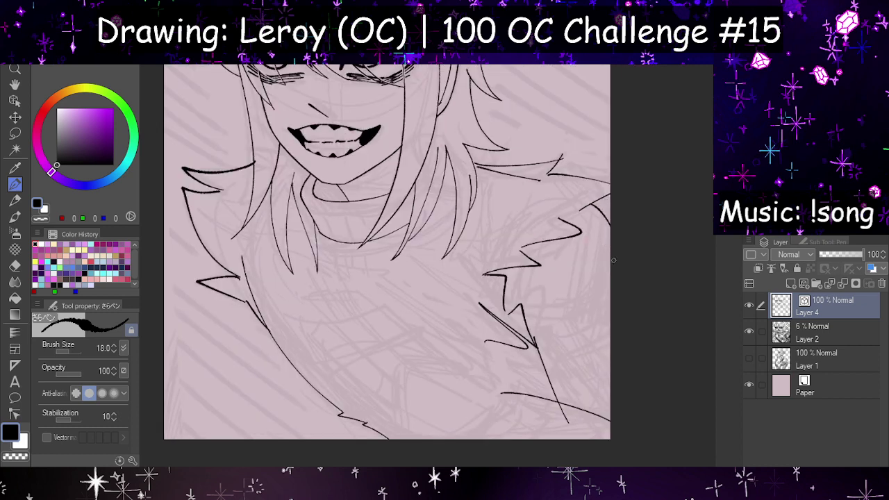
key(h)
drag(268, 209, 298, 220)
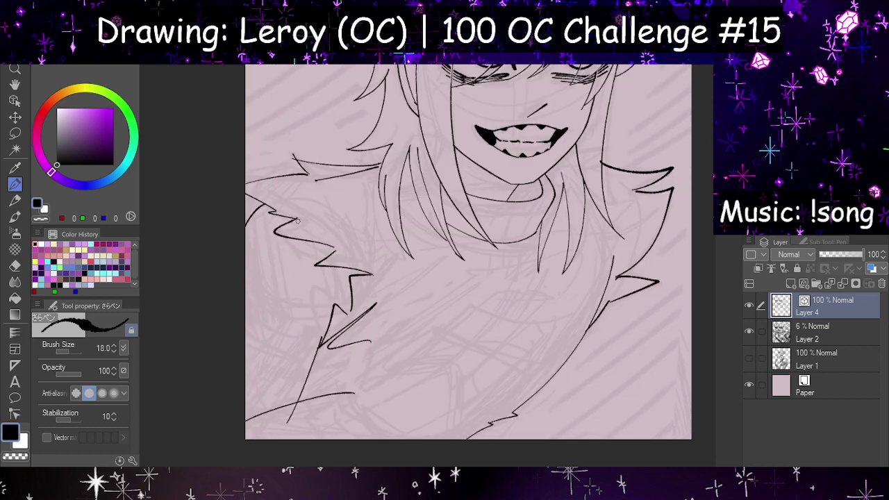
key(h)
key(ctrl+z)
mouse_move(579, 211)
mouse_down()
mouse_move(592, 222)
mouse_move(559, 219)
mouse_up()
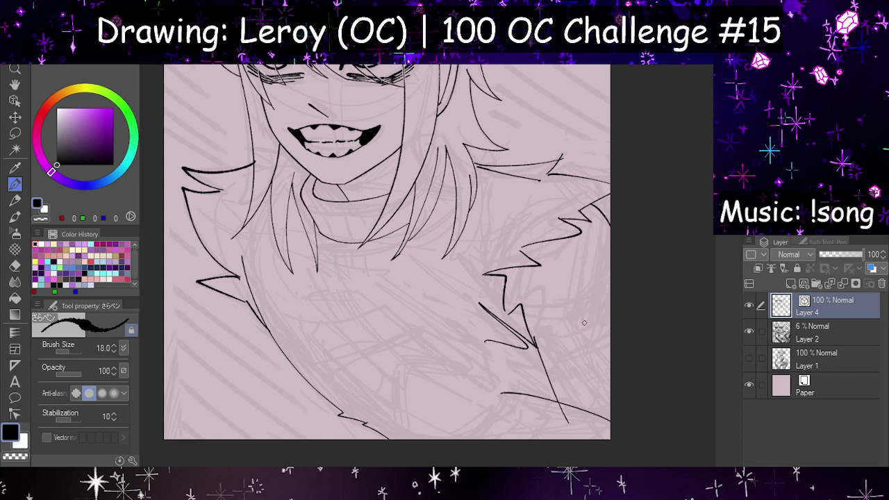
Step: Ink the banded sleeve folds below the fur with a jagged inner edge, and redraw the lower arm curve
drag(537, 344, 606, 326)
drag(534, 342, 612, 362)
key(ctrl+z)
drag(534, 342, 606, 377)
key(ctrl+z)
mouse_move(534, 340)
mouse_down()
mouse_move(545, 373)
mouse_move(589, 381)
mouse_move(611, 374)
mouse_up()
mouse_move(545, 366)
mouse_down()
mouse_move(614, 349)
mouse_move(566, 350)
mouse_up()
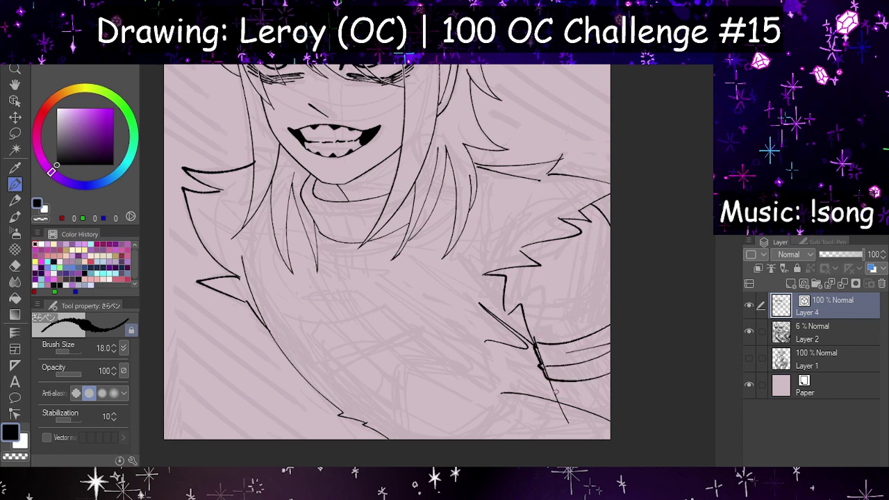
drag(547, 382, 556, 396)
drag(493, 384, 637, 439)
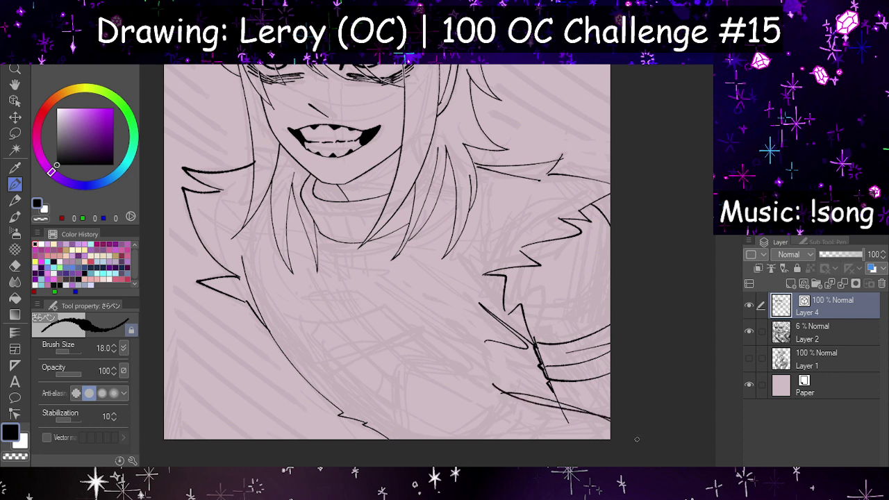
Step: Erase the overlapping lines around the sleeve folds and the lower fur zigzag on the arm
click(14, 265)
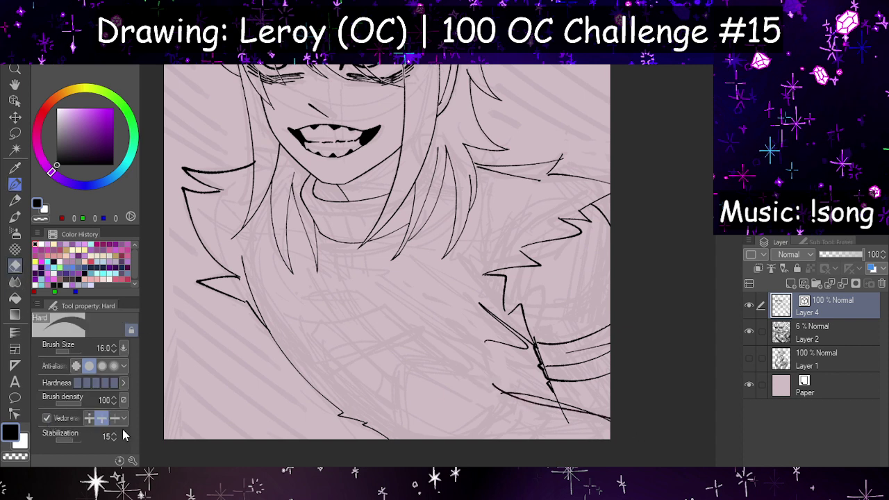
drag(539, 393, 581, 418)
drag(547, 373, 545, 358)
mouse_move(501, 264)
mouse_down()
mouse_move(528, 323)
mouse_move(516, 360)
mouse_move(539, 366)
mouse_move(533, 340)
mouse_up()
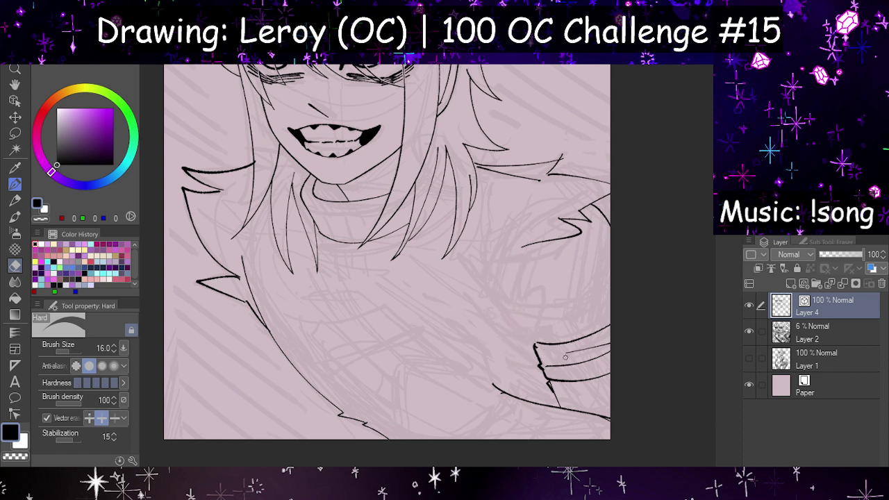
Step: Erase the old shoulder line and remaining upper fur zigzag, and turn off the eraser's Vector option to clear leftover specks
click(534, 177)
key(h)
key(h)
mouse_move(603, 179)
mouse_down()
mouse_move(618, 204)
mouse_move(539, 243)
mouse_up()
click(47, 418)
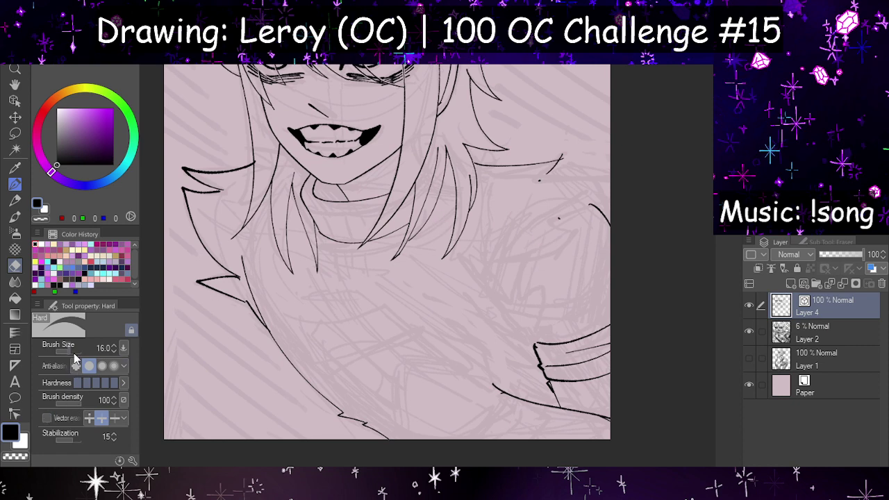
drag(535, 187, 565, 227)
key(h)
key(h)
Step: Re-ink the shoulder line from the fur spike to the canvas edge and add a small fur tip below it
click(15, 183)
key(h)
key(h)
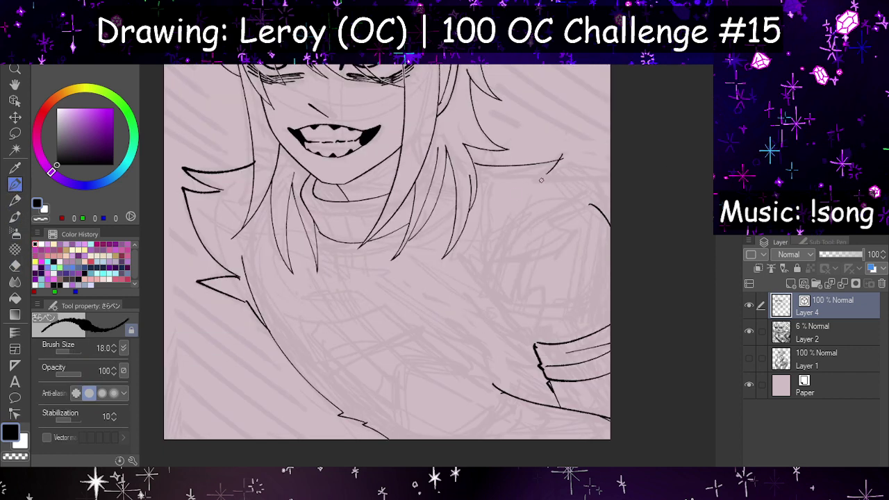
drag(550, 169, 610, 180)
key(h)
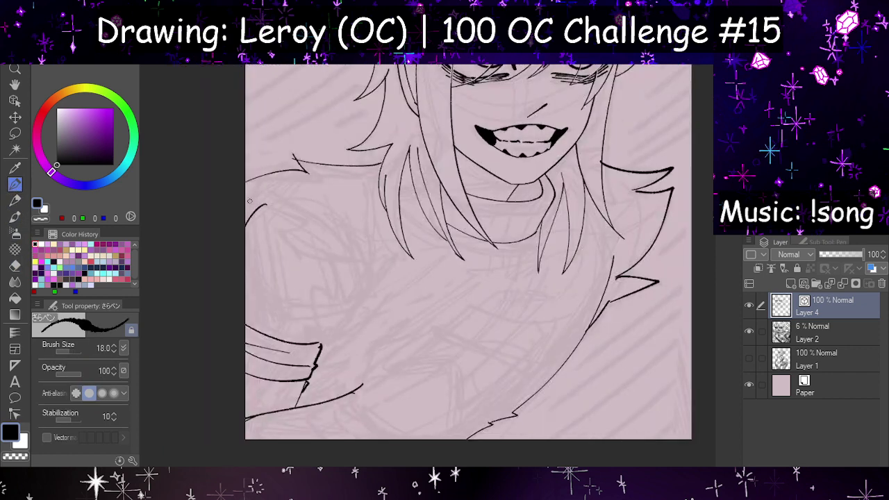
key(h)
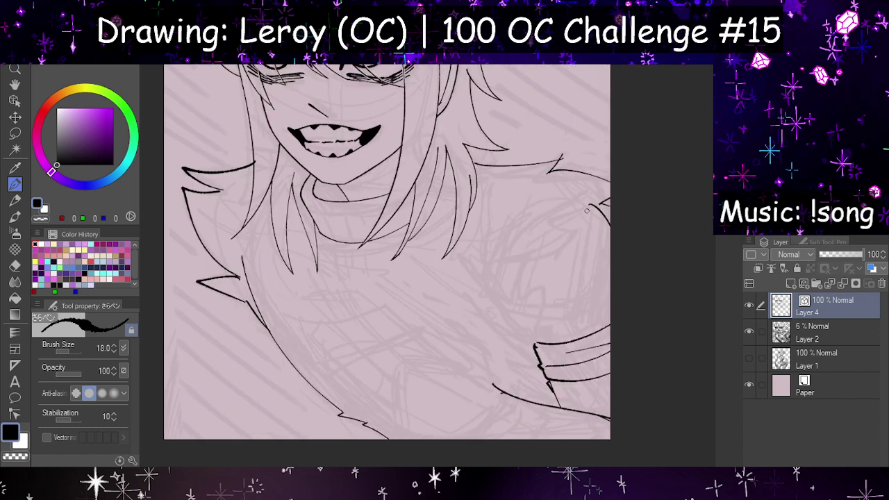
key(h)
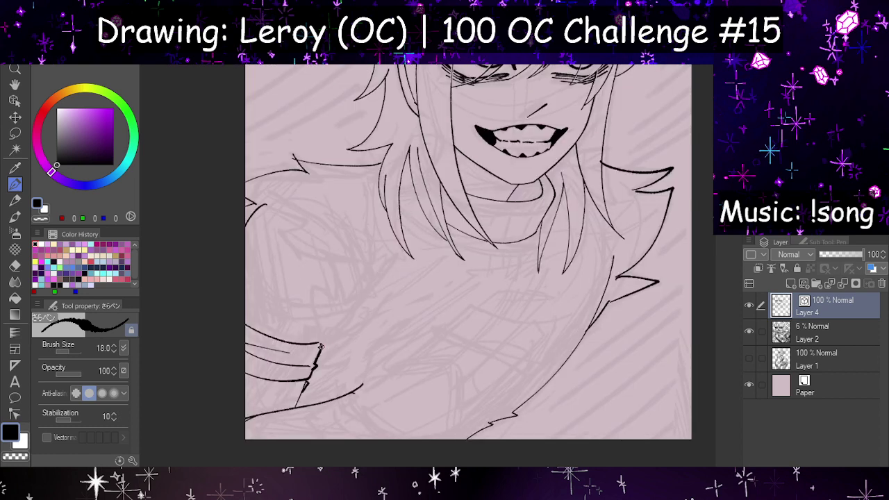
Step: Ink new large zigzag fur spikes from the top of the sleeve folds upward along the arm
mouse_move(321, 346)
mouse_down()
mouse_move(304, 303)
mouse_move(355, 314)
mouse_up()
key(ctrl+z)
key(ctrl+z)
mouse_move(317, 361)
mouse_down()
mouse_move(298, 305)
mouse_move(326, 330)
mouse_move(294, 279)
mouse_up()
drag(295, 279, 353, 276)
drag(350, 244, 285, 241)
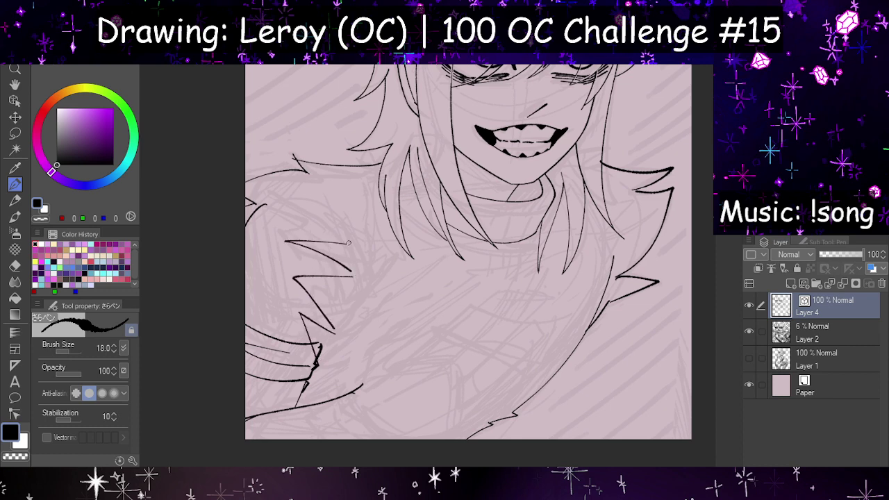
Step: Continue the fur zigzag up to the shoulder and add spikes reaching the canvas edge
key(h)
mouse_move(542, 248)
mouse_down()
mouse_move(601, 247)
mouse_move(555, 219)
mouse_move(603, 261)
mouse_move(562, 214)
mouse_move(612, 188)
mouse_up()
key(ctrl+z)
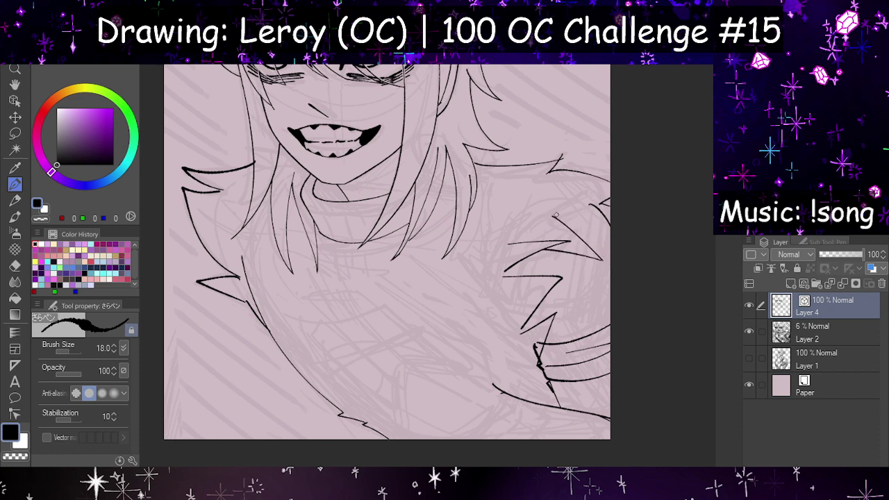
drag(553, 217, 640, 195)
drag(567, 186, 640, 207)
key(h)
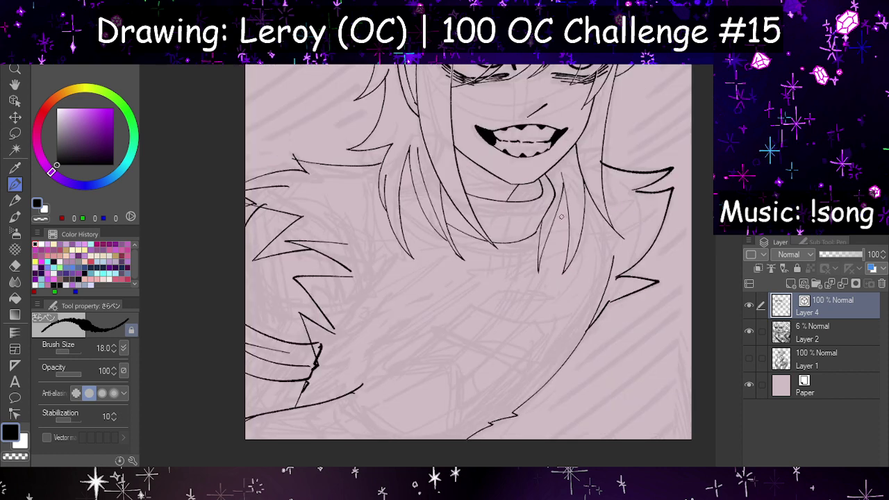
Step: Erase the stray line bits at the upper fur spike and along the fur edge beside the sleeve folds
key(h)
click(15, 265)
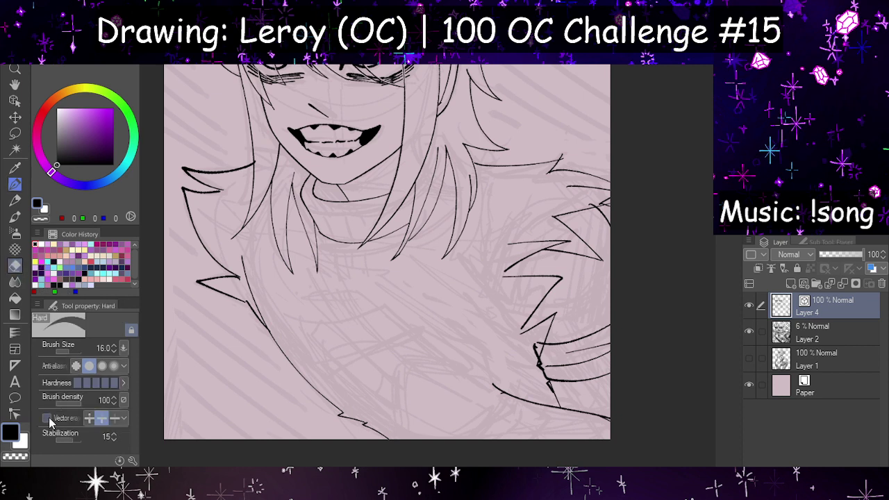
click(48, 418)
click(593, 202)
click(594, 204)
drag(541, 338, 534, 369)
key(h)
Step: Ink short closing strokes on the two inner fur spike tips and erase the overshoot at the shoulder spike's tip
click(15, 184)
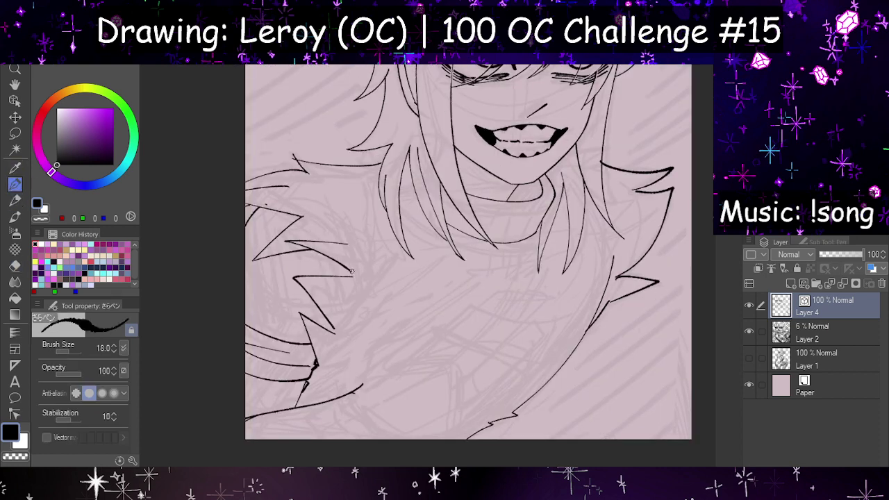
drag(349, 273, 352, 277)
drag(332, 331, 335, 335)
key(ctrl+z)
click(14, 266)
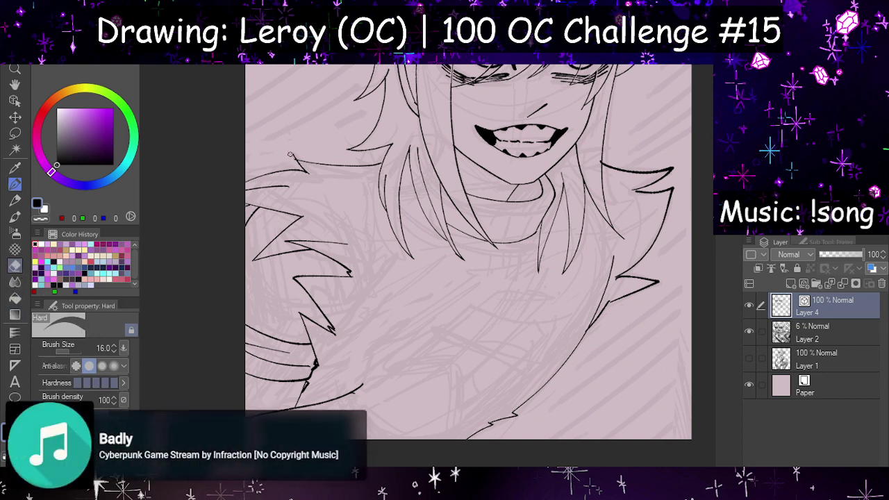
key(h)
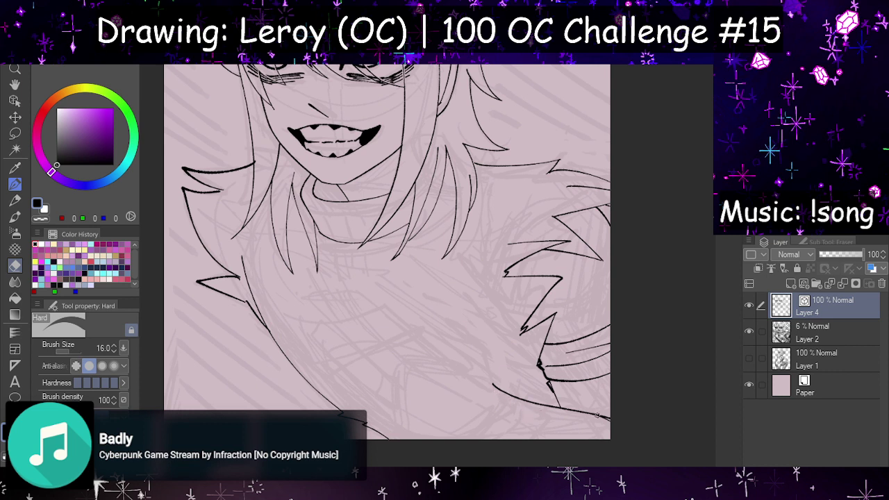
click(15, 184)
click(15, 265)
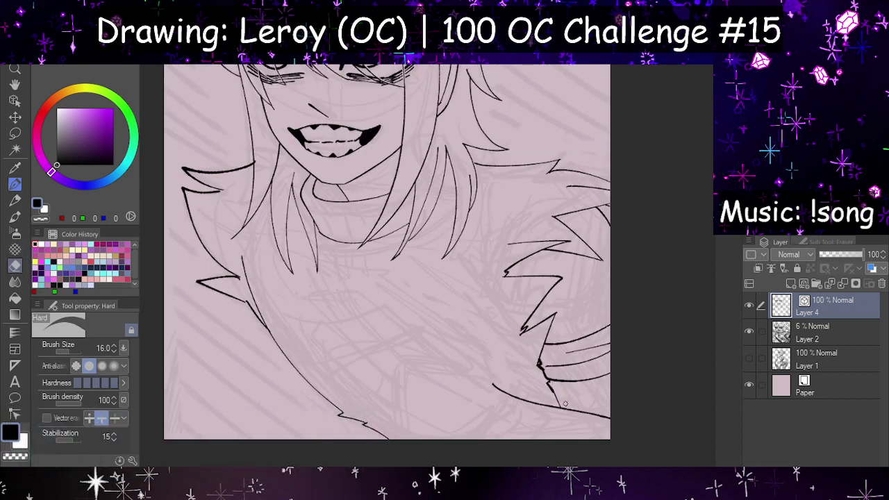
click(14, 183)
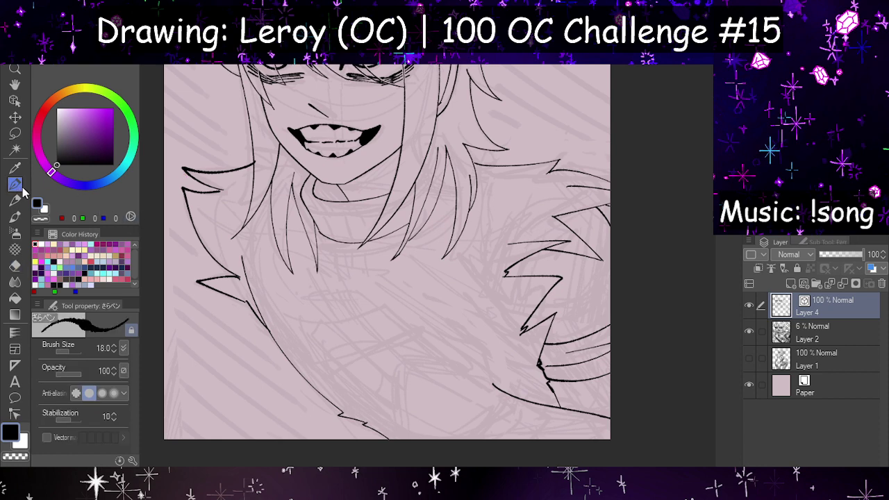
drag(493, 387, 425, 359)
key(h)
key(h)
key(ctrl+z)
Step: Add a new raster layer above Layer 2, lower Layer 4's opacity to 38%, and make the new layer active
click(799, 333)
click(805, 285)
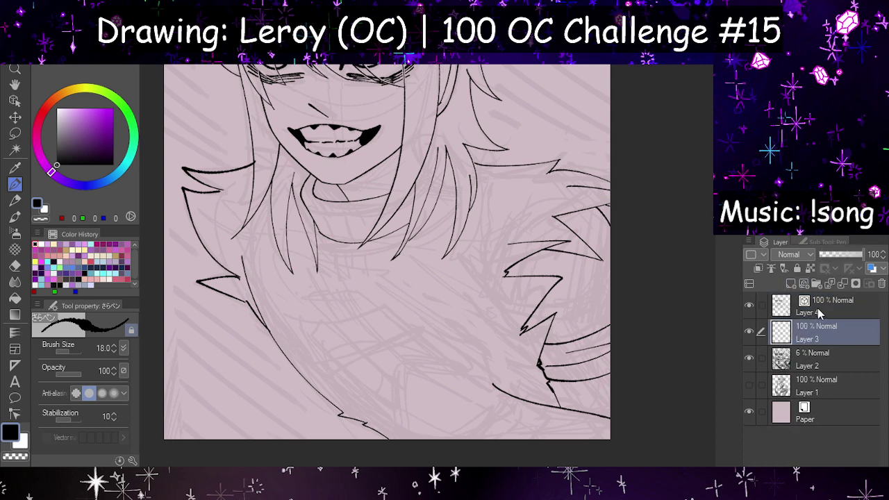
click(817, 308)
click(836, 257)
click(776, 331)
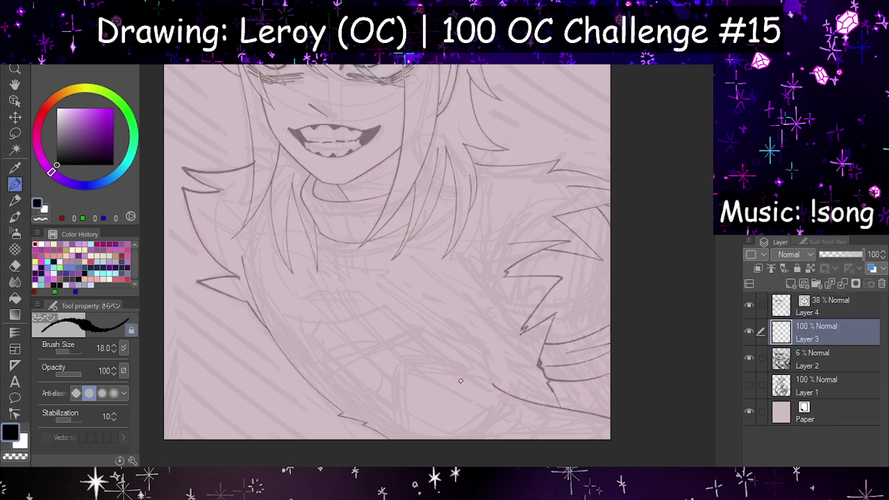
key(h)
key(h)
mouse_move(495, 384)
mouse_down()
mouse_move(610, 418)
mouse_move(621, 435)
mouse_up()
key(ctrl+z)
drag(493, 384, 539, 403)
key(ctrl+z)
drag(493, 384, 633, 428)
drag(486, 388, 431, 442)
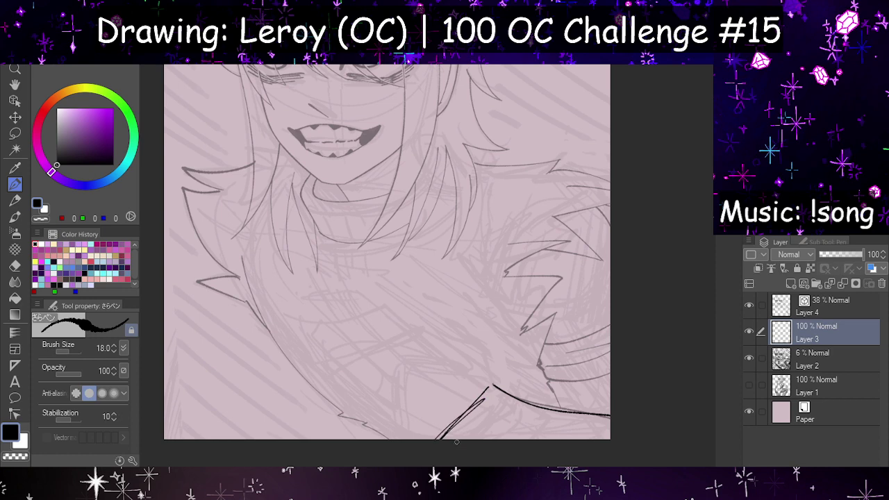
key(ctrl+z)
key(ctrl+z)
Step: Sketch the palm as overlapping circles below the chest and rough in the hand's outer edge down to the canvas edge
mouse_move(441, 364)
mouse_down()
mouse_move(468, 425)
mouse_move(408, 373)
mouse_move(477, 426)
mouse_move(418, 379)
mouse_up()
key(h)
key(h)
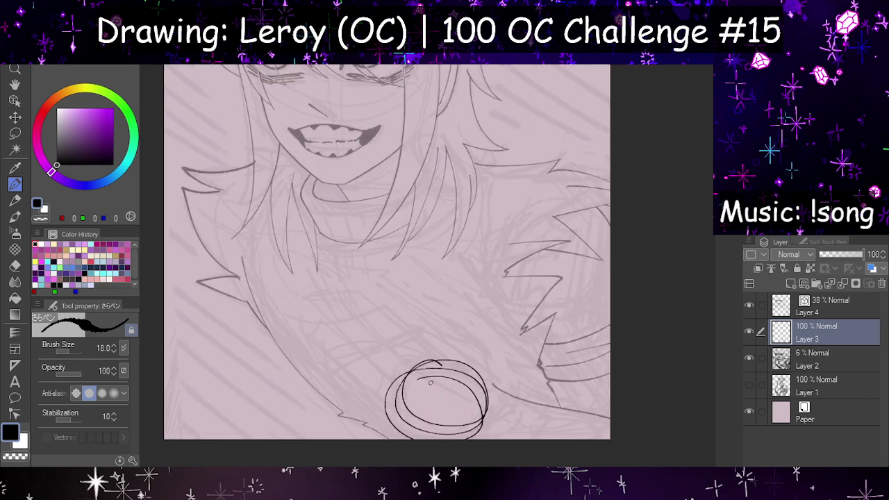
mouse_move(309, 328)
mouse_down()
mouse_move(329, 382)
mouse_move(412, 440)
mouse_up()
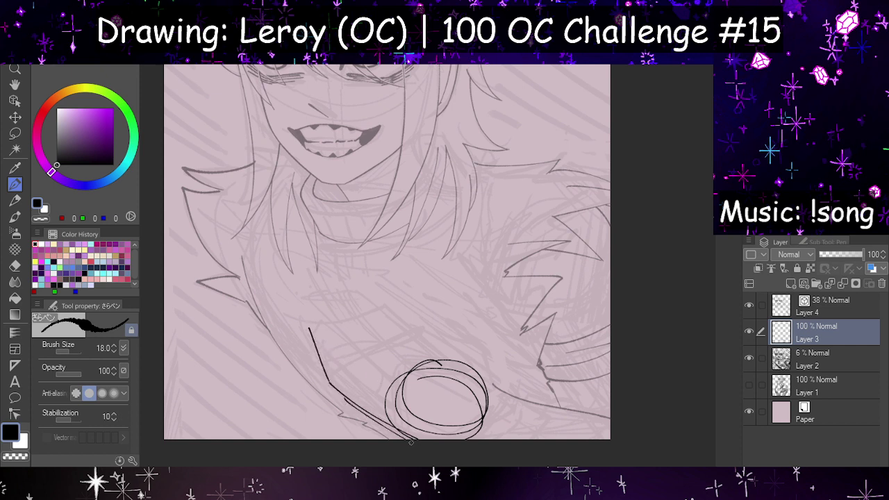
drag(310, 328, 362, 284)
key(ctrl+z)
mouse_move(327, 363)
mouse_down()
mouse_move(347, 396)
mouse_move(363, 281)
mouse_up()
key(ctrl+z)
drag(326, 359, 383, 397)
drag(317, 326, 383, 397)
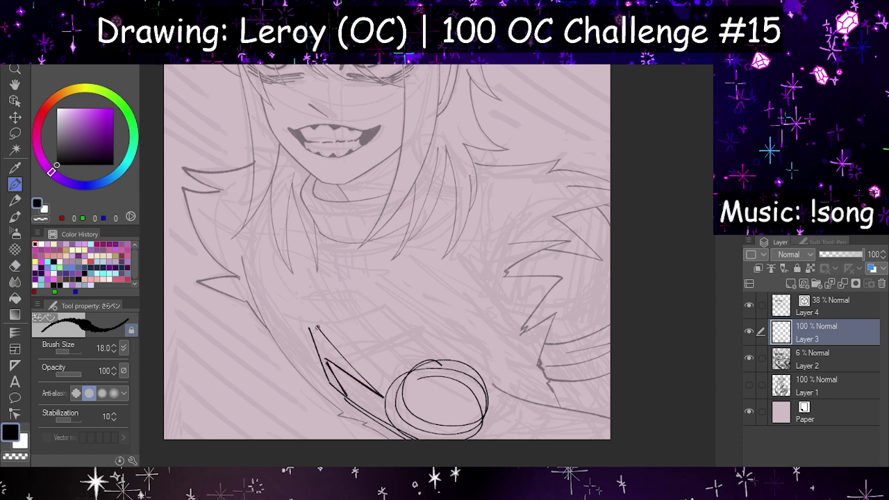
key(ctrl+z)
key(ctrl+z)
Step: Sketch the long pointed fingers reaching from the palm circles up across the chest
drag(311, 310, 375, 393)
mouse_move(309, 310)
mouse_down()
mouse_move(351, 373)
mouse_move(320, 336)
mouse_move(330, 325)
mouse_move(313, 300)
mouse_move(386, 380)
mouse_up()
drag(315, 292, 393, 385)
mouse_move(316, 293)
mouse_down()
mouse_move(388, 348)
mouse_move(336, 302)
mouse_move(409, 331)
mouse_move(404, 365)
mouse_move(343, 293)
mouse_move(438, 351)
mouse_up()
drag(343, 285, 453, 362)
drag(411, 328, 450, 361)
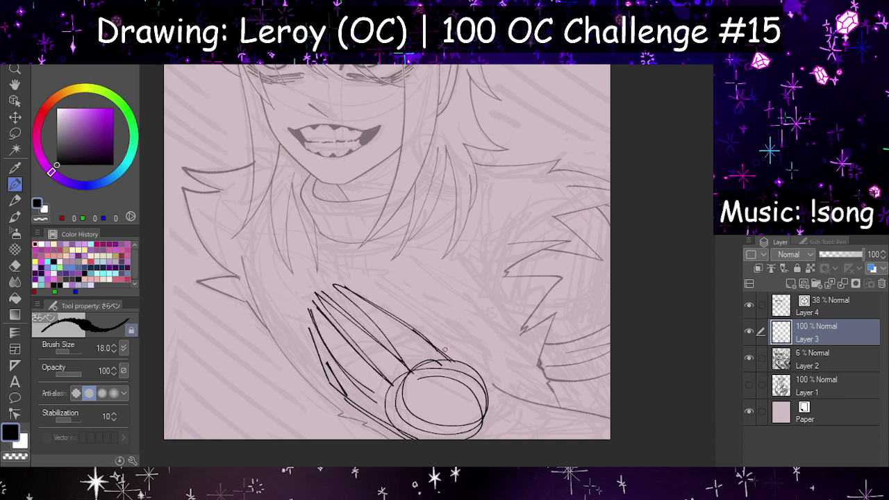
Step: Sketch the thumb along the upper side of the palm and angle its base down toward the wrist
drag(428, 326, 487, 365)
key(ctrl+z)
mouse_move(425, 323)
mouse_down()
mouse_move(452, 362)
mouse_move(474, 355)
mouse_up()
key(ctrl+z)
key(ctrl+z)
mouse_move(417, 327)
mouse_down()
mouse_move(478, 352)
mouse_move(469, 347)
mouse_move(491, 384)
mouse_up()
mouse_move(469, 346)
mouse_down()
mouse_move(499, 387)
mouse_move(484, 422)
mouse_up()
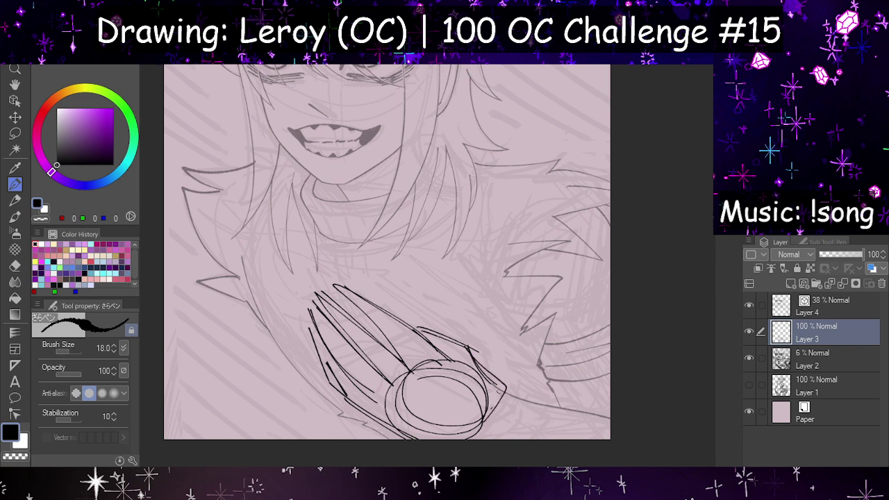
drag(500, 391, 482, 433)
key(ctrl+z)
key(ctrl+z)
mouse_move(473, 360)
mouse_down()
mouse_move(502, 381)
mouse_move(508, 414)
mouse_up()
key(ctrl+z)
drag(475, 362, 507, 394)
Step: Move the rough hand sketch slightly away from the sleeve and return to the pen
click(14, 117)
drag(412, 367, 396, 361)
click(15, 185)
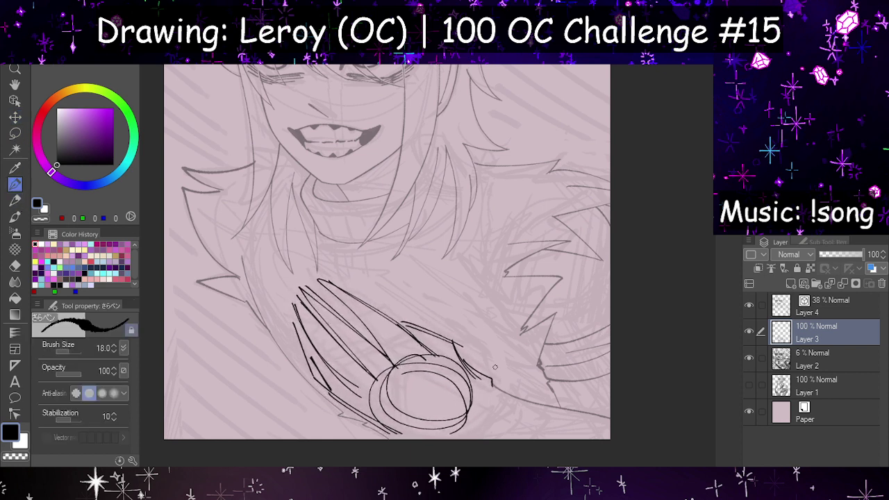
Step: Build up the thumb base and the wrist side of the palm with short overlapping sketch strokes
drag(491, 380, 492, 396)
drag(452, 338, 496, 396)
mouse_move(470, 365)
mouse_down()
mouse_move(490, 400)
mouse_move(481, 393)
mouse_up()
mouse_move(419, 339)
mouse_down()
mouse_move(455, 373)
mouse_move(490, 383)
mouse_up()
mouse_move(461, 355)
mouse_down()
mouse_move(488, 392)
mouse_move(558, 401)
mouse_up()
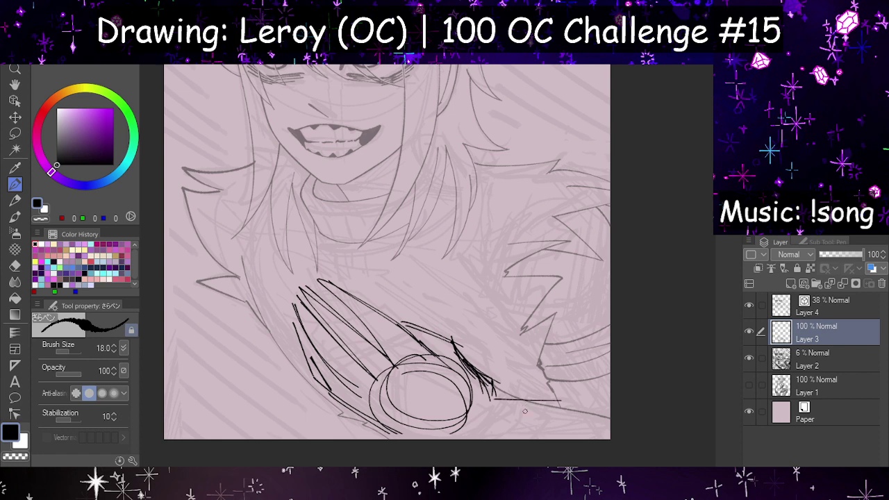
key(ctrl+z)
key(h)
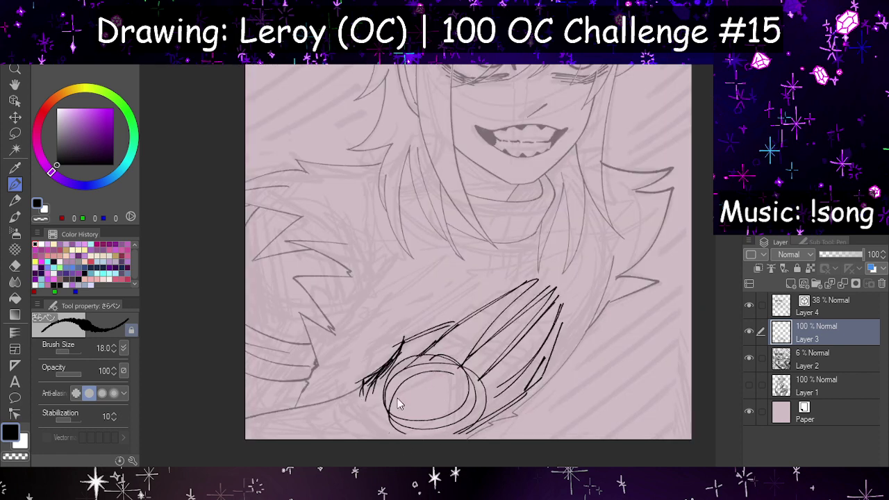
drag(374, 397, 372, 417)
drag(384, 371, 375, 393)
key(h)
Step: Sketch the upper forearm line from the thumb base out to the canvas edge
drag(493, 398, 618, 422)
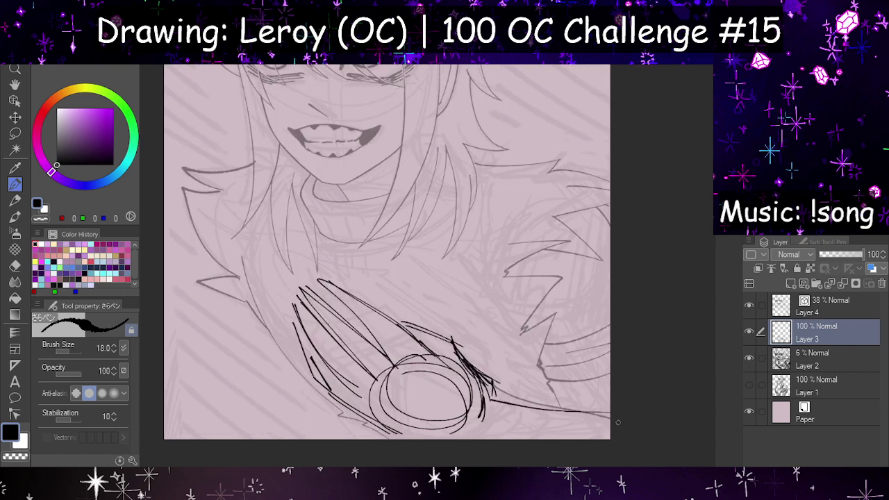
key(ctrl+z)
drag(493, 402, 641, 453)
key(ctrl+z)
drag(491, 398, 610, 418)
key(h)
key(h)
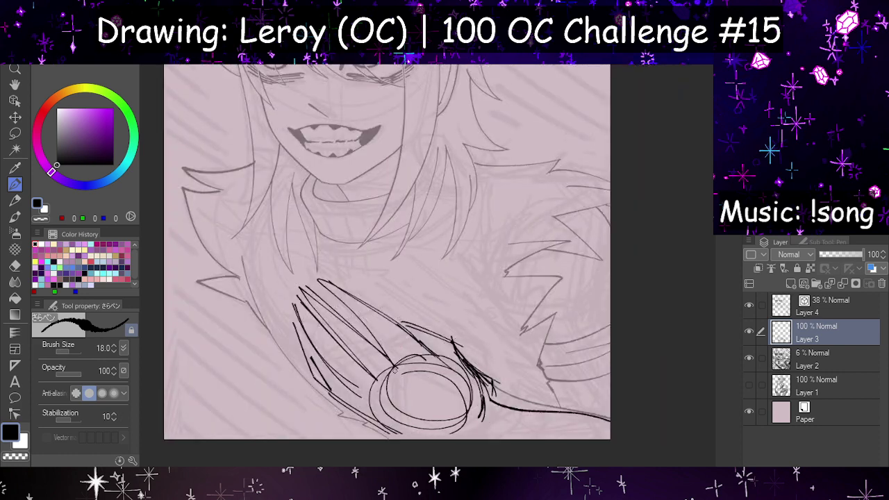
Step: Sketch crease lines across the palm and small hatch marks at the base of the lower finger
key(h)
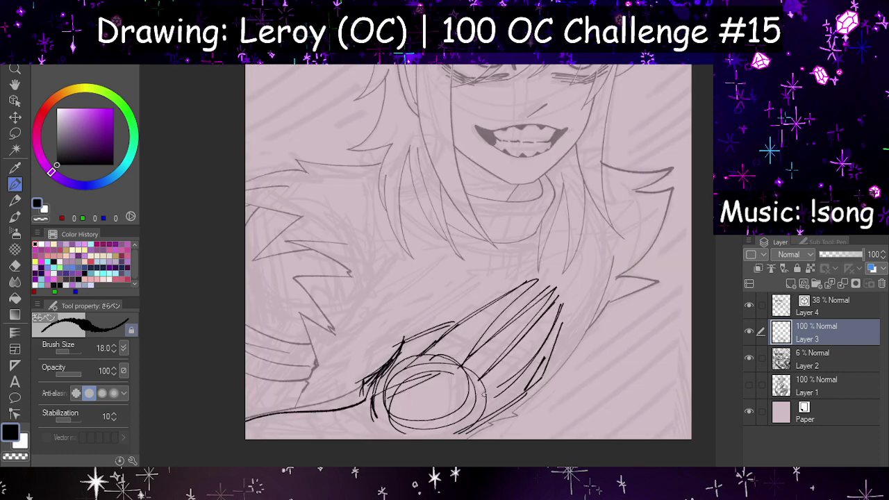
mouse_move(369, 395)
mouse_down()
mouse_move(428, 384)
mouse_move(447, 399)
mouse_up()
key(ctrl+z)
mouse_move(402, 376)
mouse_down()
mouse_move(445, 398)
mouse_move(425, 386)
mouse_move(386, 422)
mouse_up()
key(h)
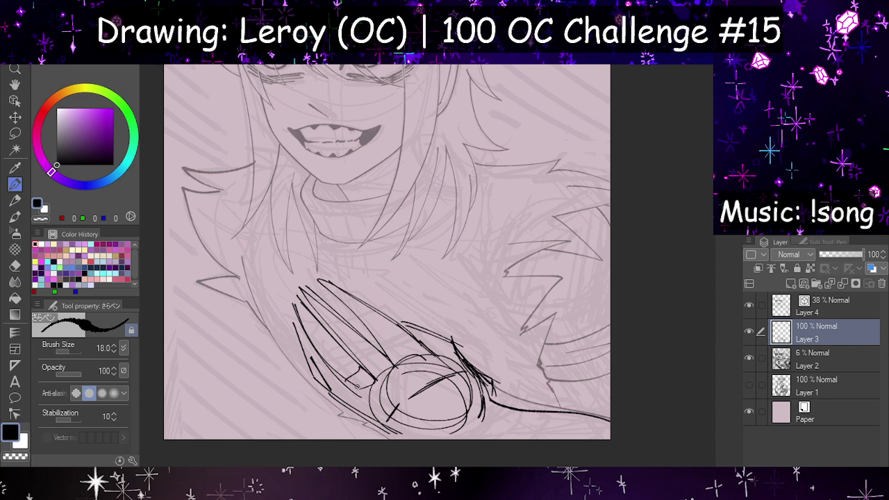
drag(344, 379, 351, 386)
drag(348, 374, 358, 379)
drag(355, 367, 362, 396)
mouse_move(359, 387)
mouse_down()
mouse_move(367, 398)
mouse_move(364, 372)
mouse_up()
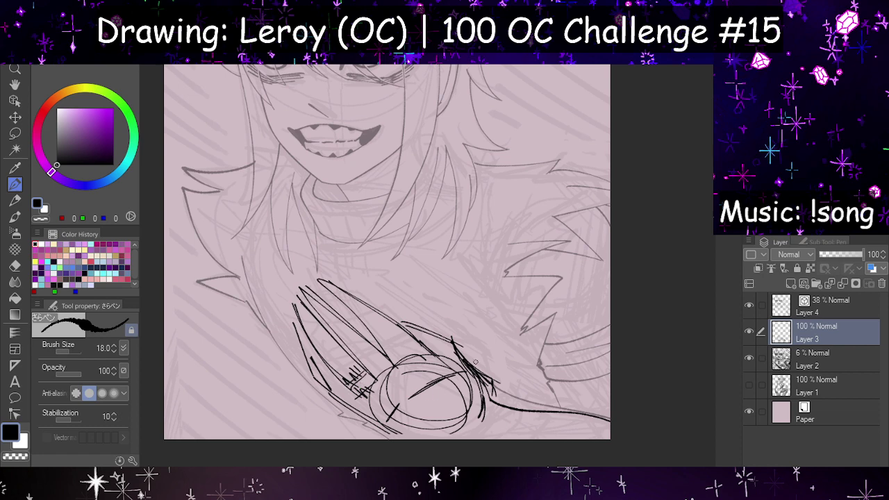
Step: Reinforce the outlines of the thumb, the upper finger and the outermost finger in the hand sketch
scroll(476, 362, down, 3)
scroll(486, 368, up, 2)
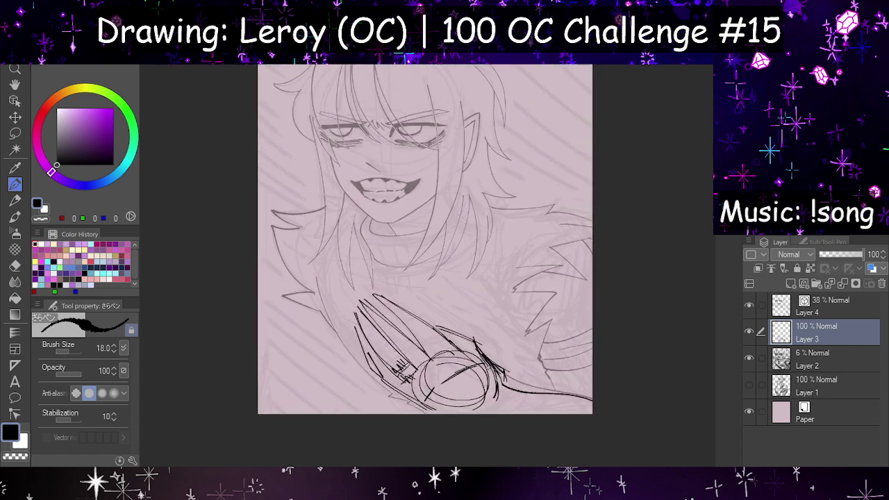
scroll(486, 364, up, 3)
scroll(487, 364, down, 2)
scroll(505, 343, up, 1)
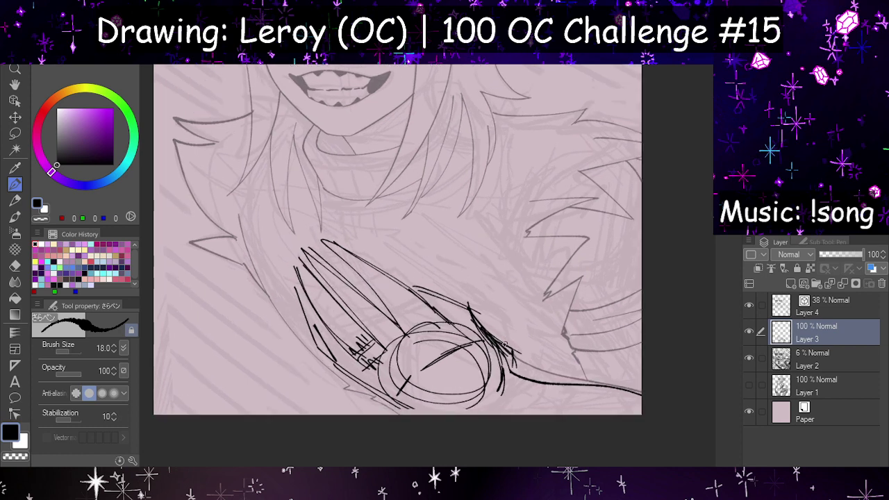
mouse_move(476, 306)
mouse_down()
mouse_move(515, 343)
mouse_move(509, 384)
mouse_up()
drag(421, 294, 472, 304)
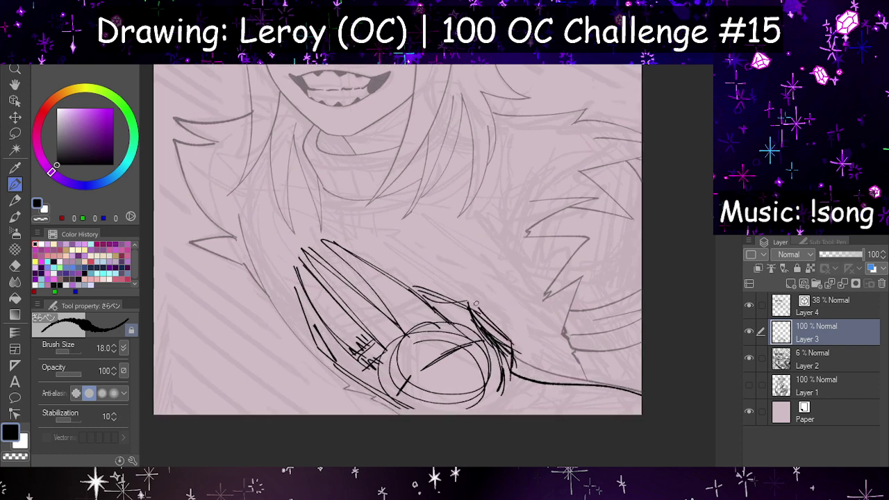
drag(324, 246, 397, 322)
scroll(372, 295, down, 5)
scroll(369, 322, up, 3)
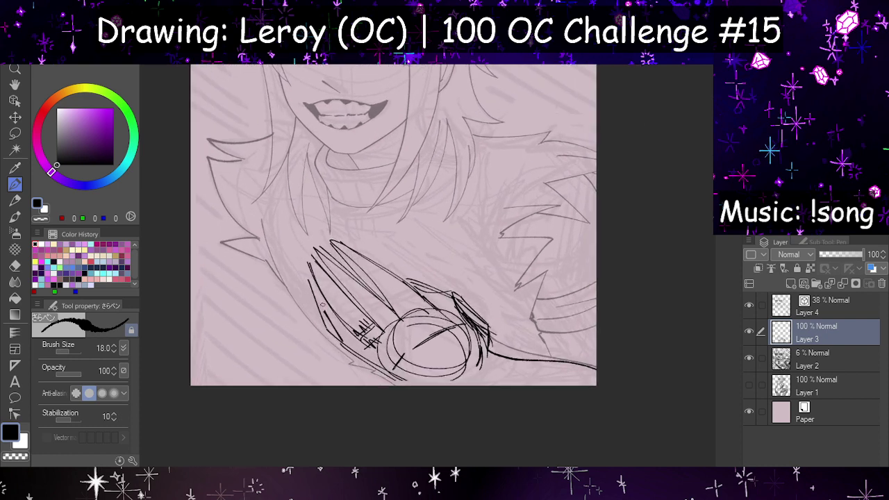
drag(321, 289, 341, 344)
scroll(456, 370, down, 4)
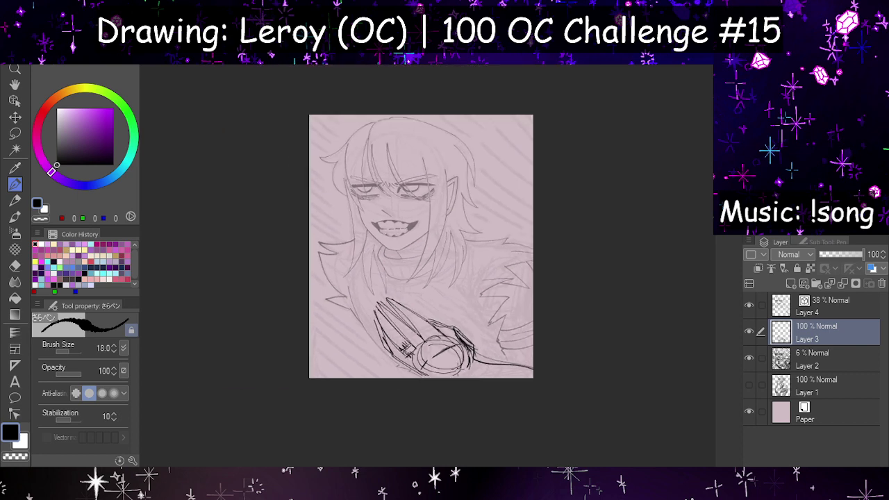
scroll(459, 360, up, 3)
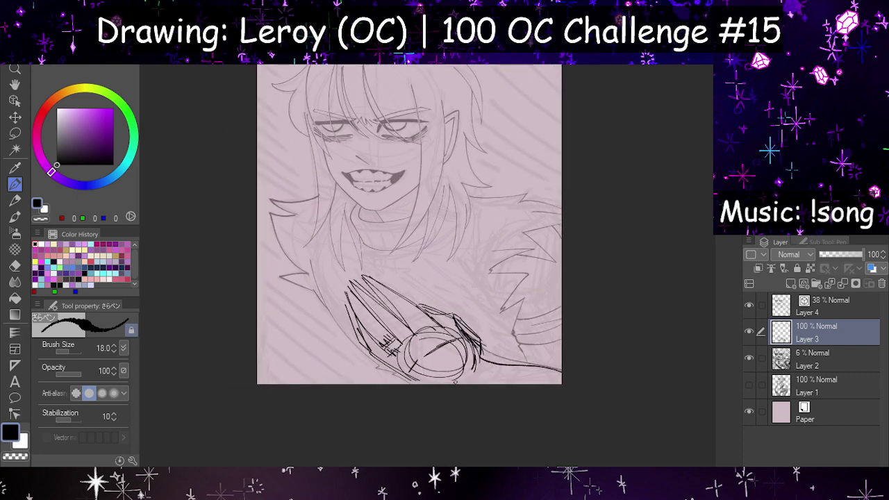
scroll(459, 360, up, 1)
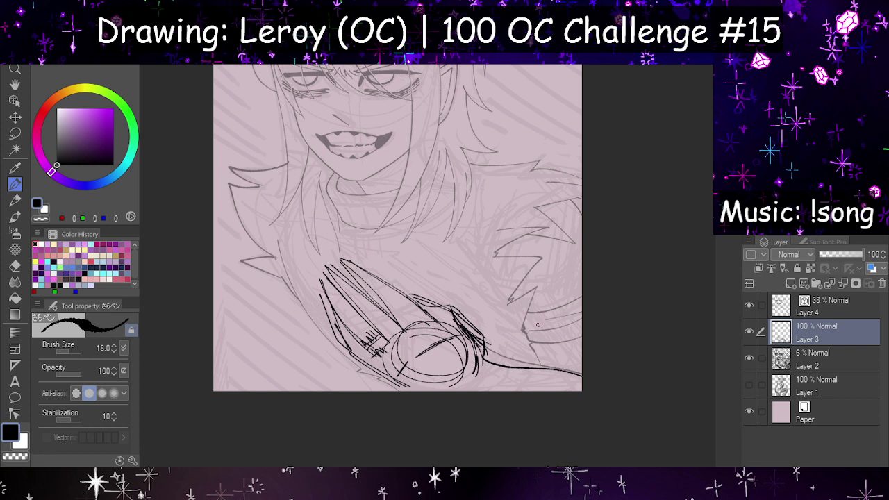
Step: Sketch a short cuff line, the lower forearm edge down to the canvas border, and extra thumb lines over the palm
drag(546, 345, 555, 366)
drag(483, 373, 538, 393)
drag(444, 343, 468, 337)
scroll(403, 366, down, 6)
scroll(381, 370, up, 5)
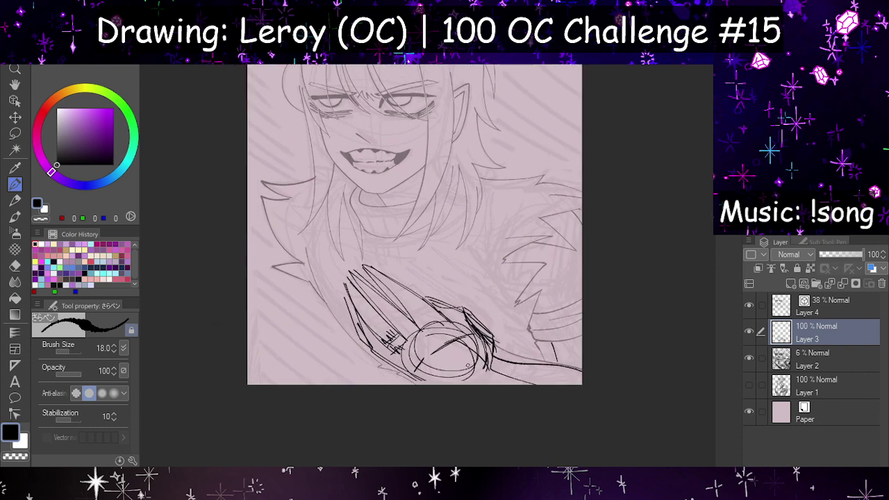
scroll(464, 364, up, 1)
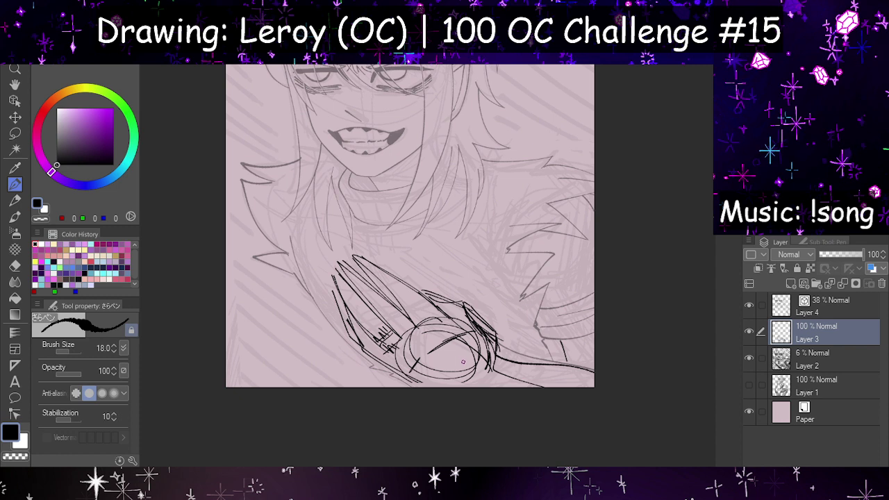
mouse_move(459, 320)
mouse_down()
mouse_move(440, 349)
mouse_move(494, 360)
mouse_up()
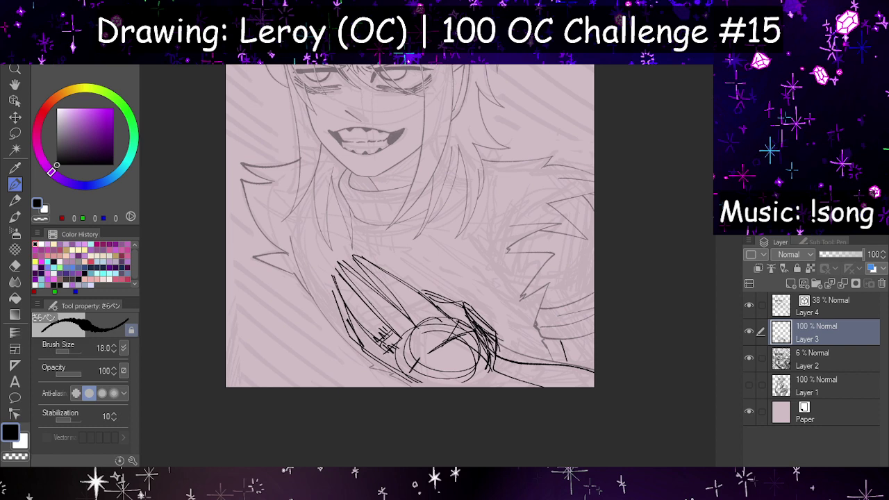
scroll(364, 376, down, 7)
scroll(332, 350, up, 5)
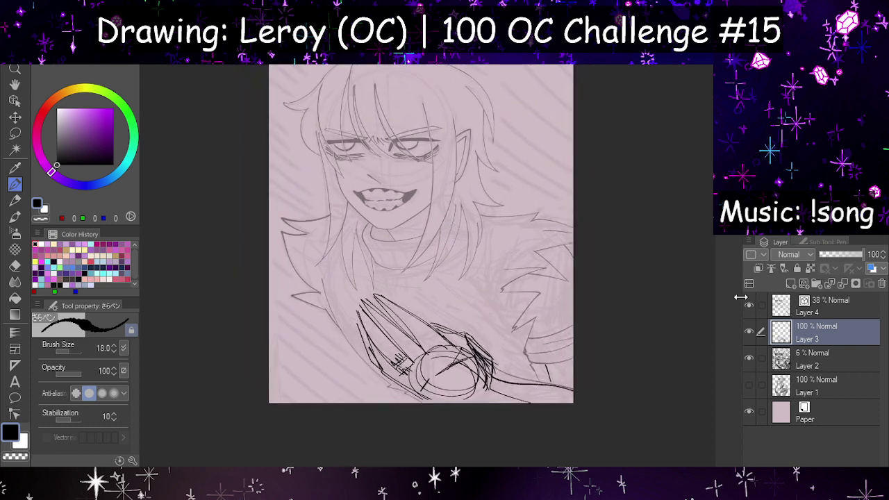
Step: Set Layer 3 to 25% opacity, restore Layer 4 to 100%, hide Layer 2, and make Layer 4 active
mouse_move(839, 255)
mouse_down()
mouse_move(831, 255)
mouse_move(869, 256)
mouse_up()
click(749, 359)
click(827, 309)
scroll(493, 393, up, 3)
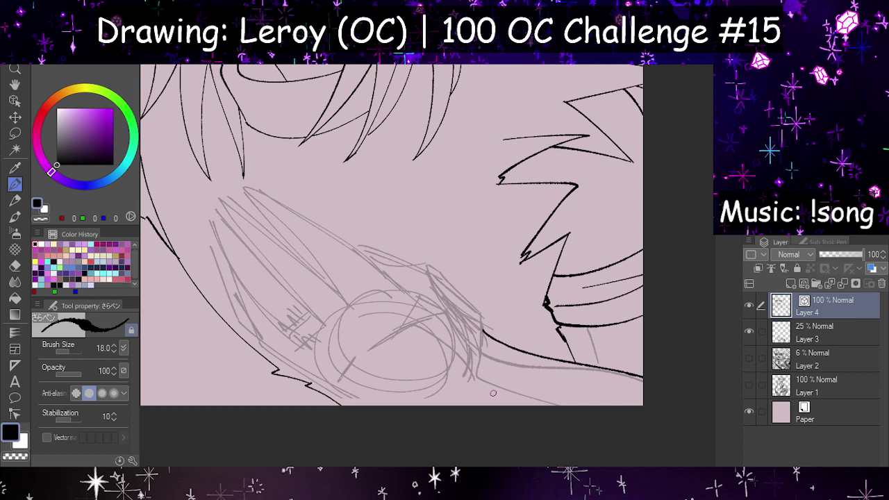
Step: Erase the old inked upper forearm line and ink two short lines running down from the sleeve opening to the forearm
key(e)
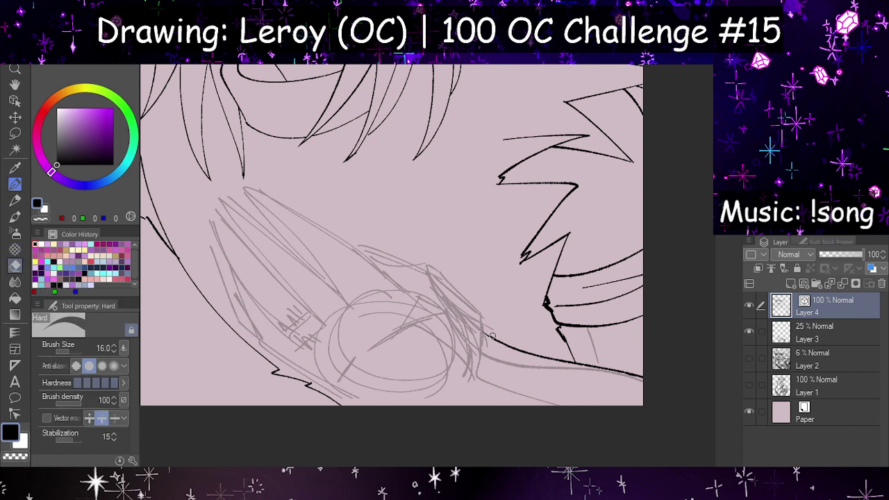
drag(492, 337, 640, 377)
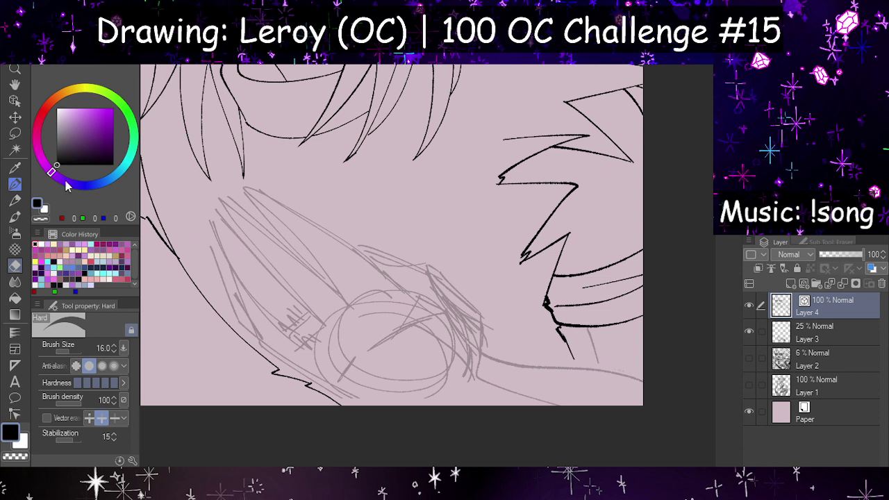
click(15, 184)
drag(588, 328, 598, 378)
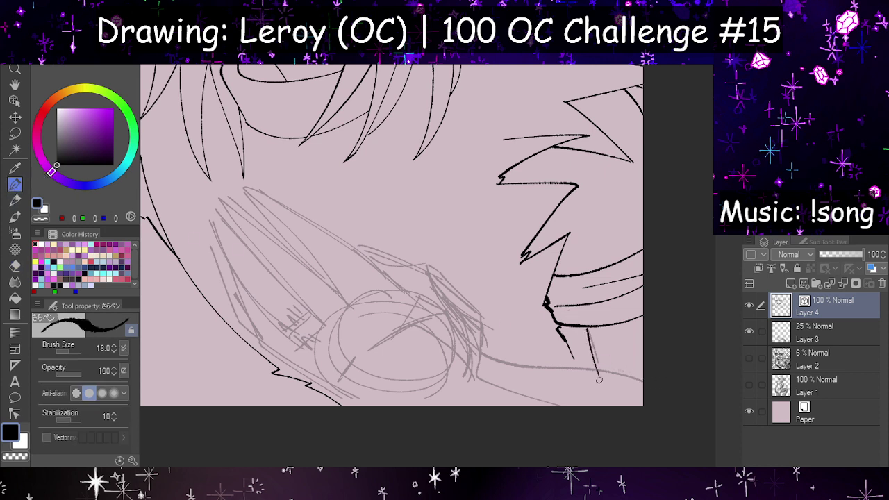
key(ctrl+z)
drag(559, 329, 578, 370)
drag(587, 327, 603, 375)
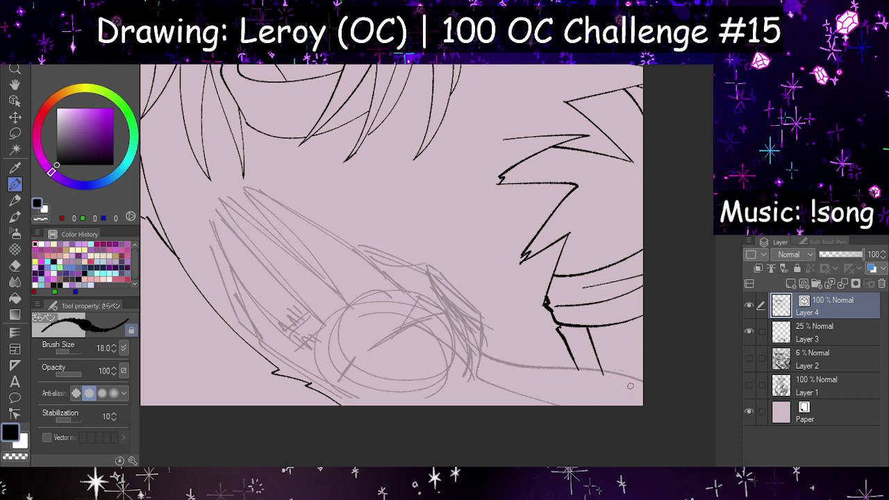
Step: Set Layer 3 to 10% opacity and ink the forearm's upper edge from the wrist rightward on Layer 4
click(818, 338)
drag(827, 256, 824, 256)
click(810, 307)
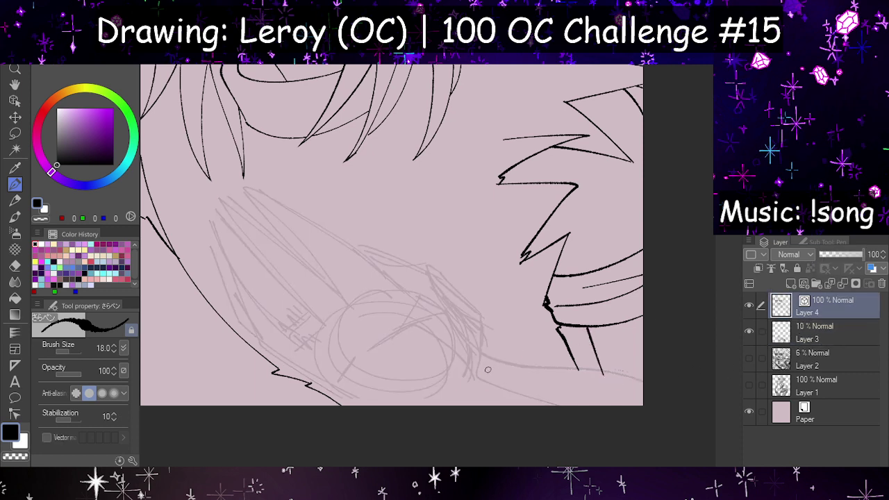
drag(482, 354, 631, 394)
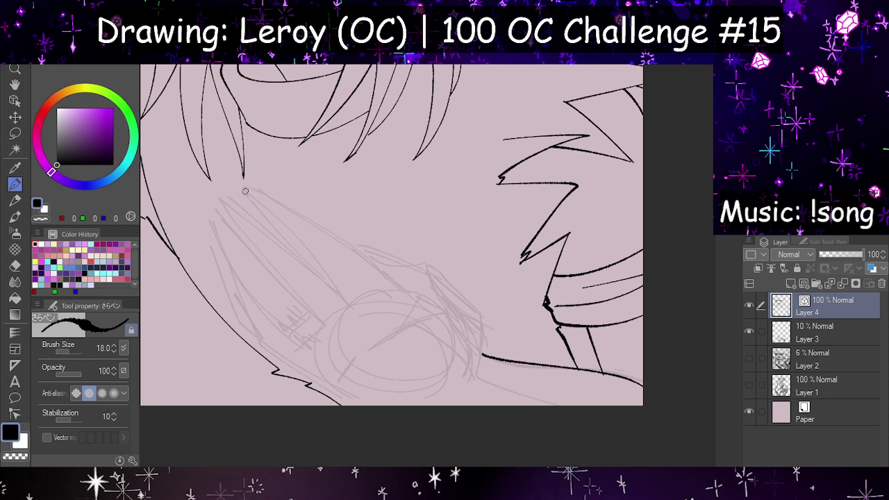
Step: Ink both long edges of the uppermost finger from its rounded tip down to the palm
mouse_move(246, 191)
mouse_down()
mouse_move(268, 199)
mouse_move(257, 189)
mouse_move(401, 281)
mouse_up()
key(ctrl+z)
drag(264, 190, 405, 298)
drag(243, 189, 351, 309)
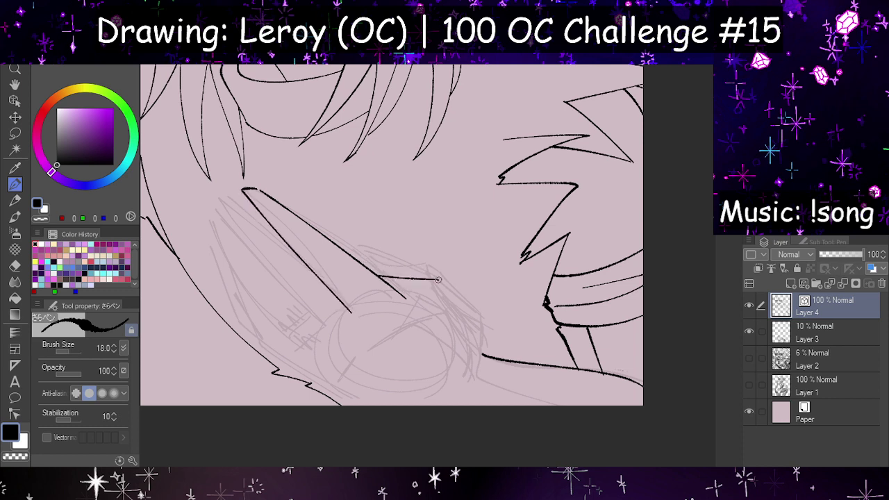
key(ctrl+z)
key(ctrl+z)
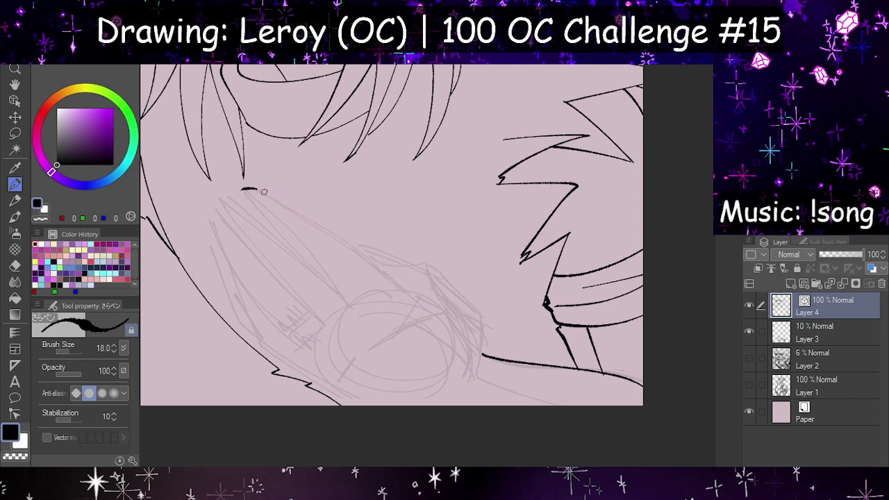
drag(264, 192, 410, 288)
key(ctrl+z)
drag(261, 191, 394, 290)
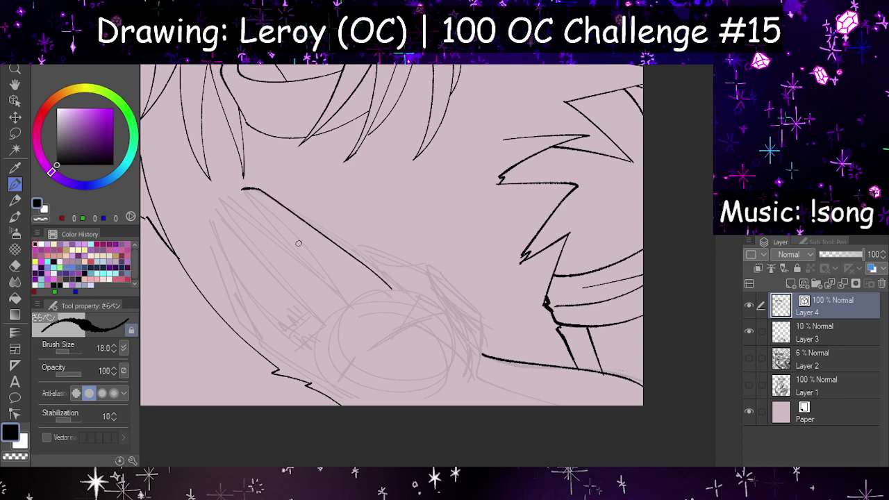
drag(241, 195, 358, 303)
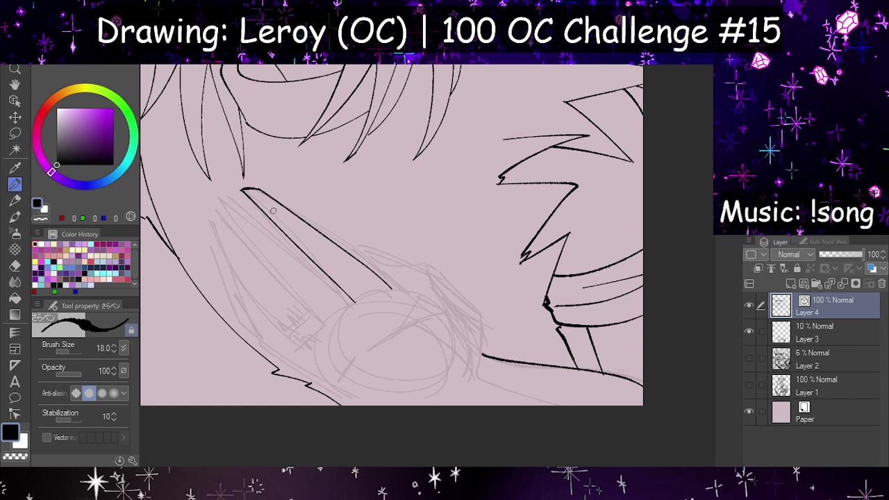
Step: Ink the outer hand contour from the base of the uppermost finger over the thumb side and down the wrist
drag(406, 323, 508, 392)
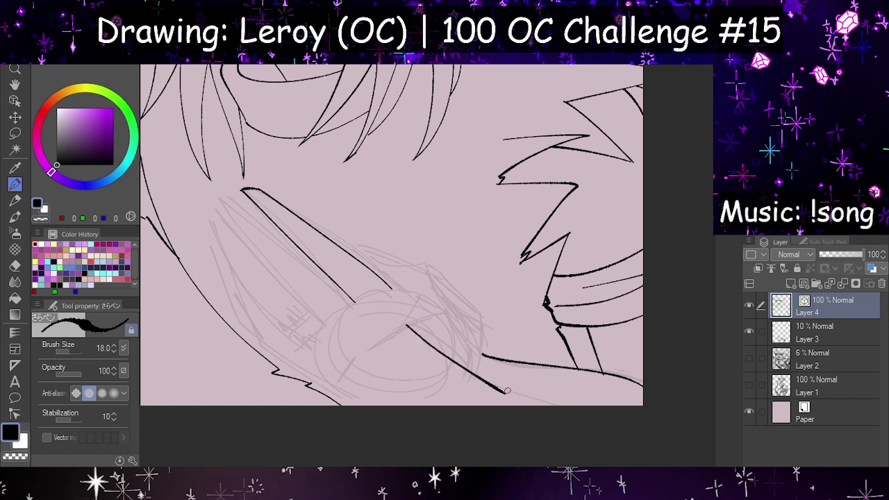
key(ctrl+z)
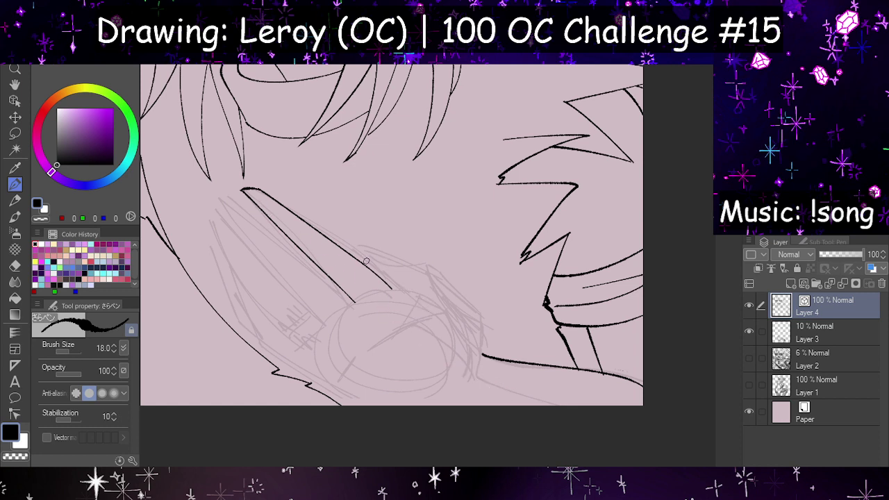
drag(365, 260, 423, 281)
key(ctrl+z)
mouse_move(372, 270)
mouse_down()
mouse_move(426, 284)
mouse_move(481, 375)
mouse_up()
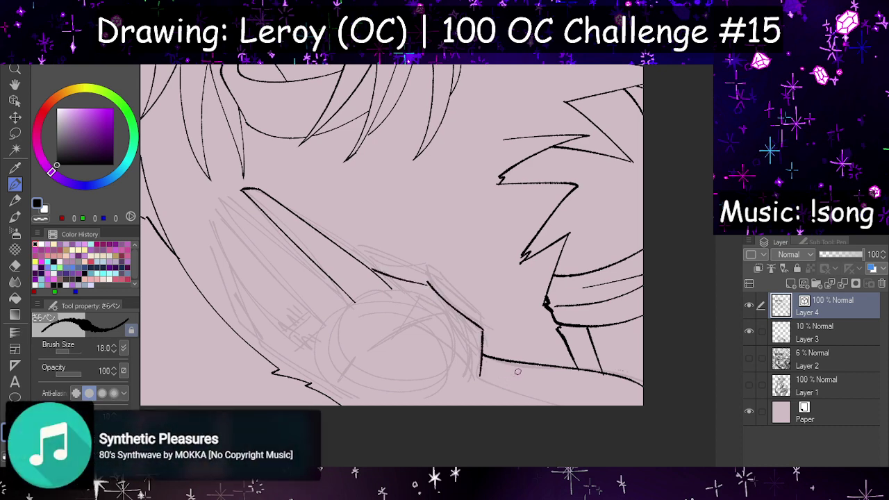
Step: Ink the thumb's inner line across the palm and the forearm's lower edge down to the canvas border
scroll(526, 367, down, 5)
scroll(312, 339, up, 6)
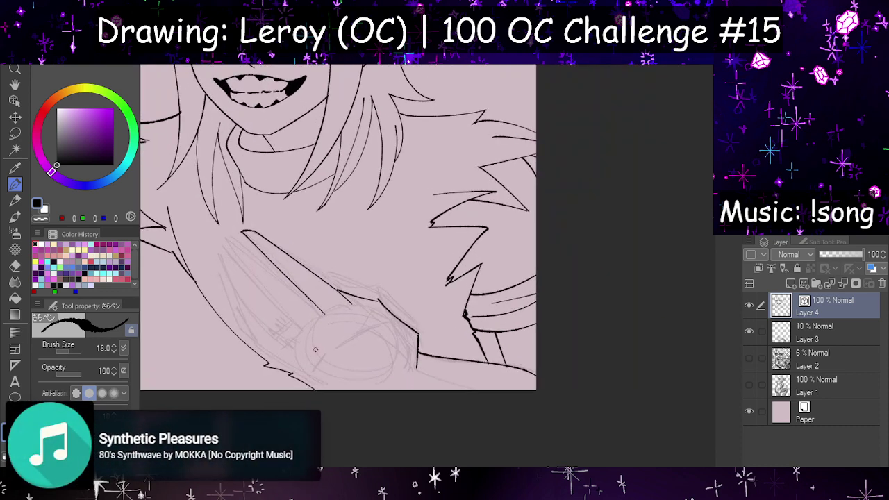
drag(361, 249, 433, 303)
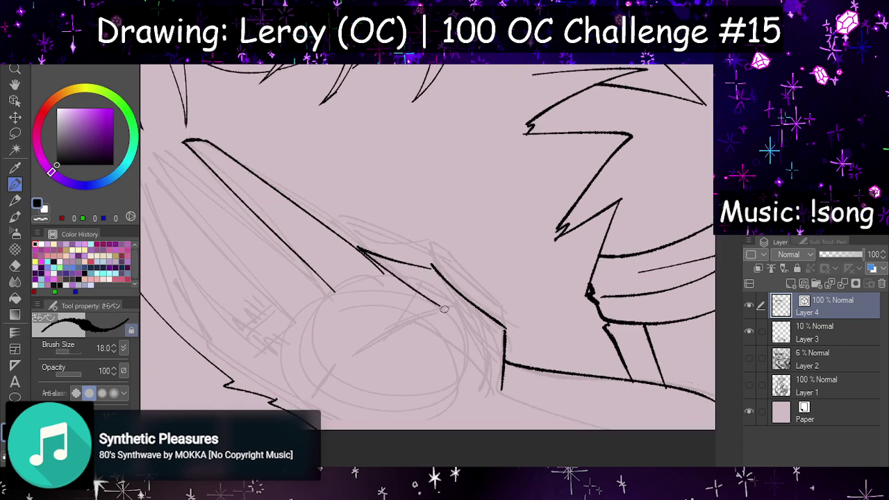
key(ctrl+z)
drag(359, 248, 442, 310)
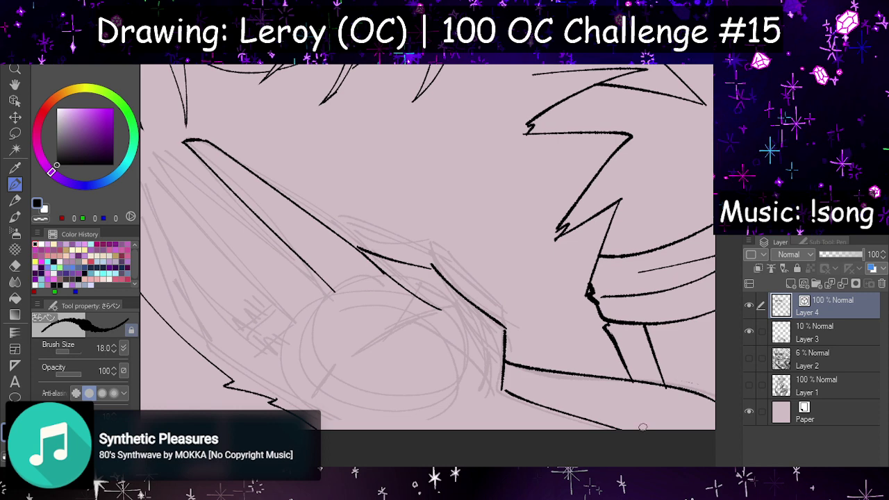
scroll(476, 328, down, 2)
scroll(477, 328, down, 2)
scroll(480, 325, up, 6)
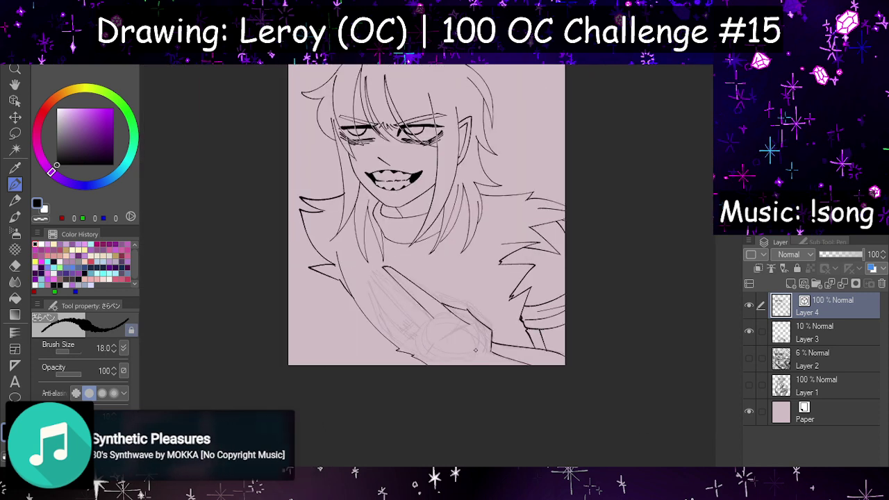
scroll(534, 348, up, 1)
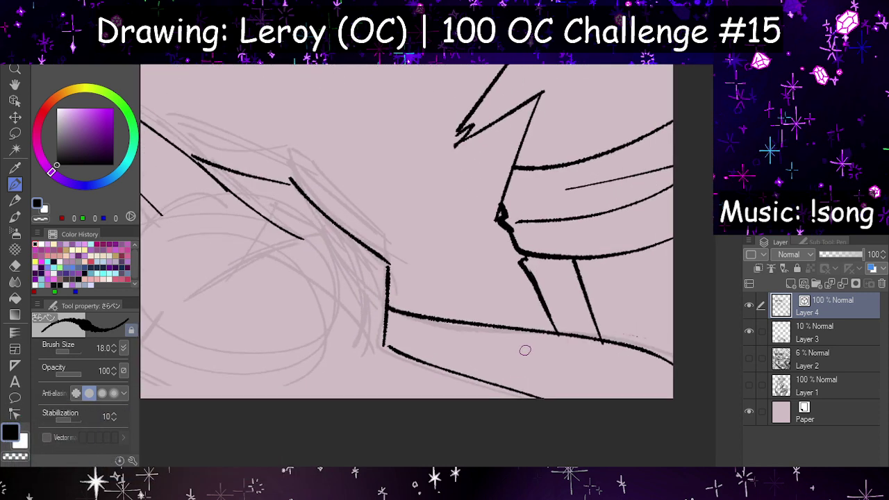
drag(426, 328, 609, 349)
key(ctrl+z)
drag(407, 327, 519, 321)
key(ctrl+z)
drag(387, 321, 490, 325)
key(h)
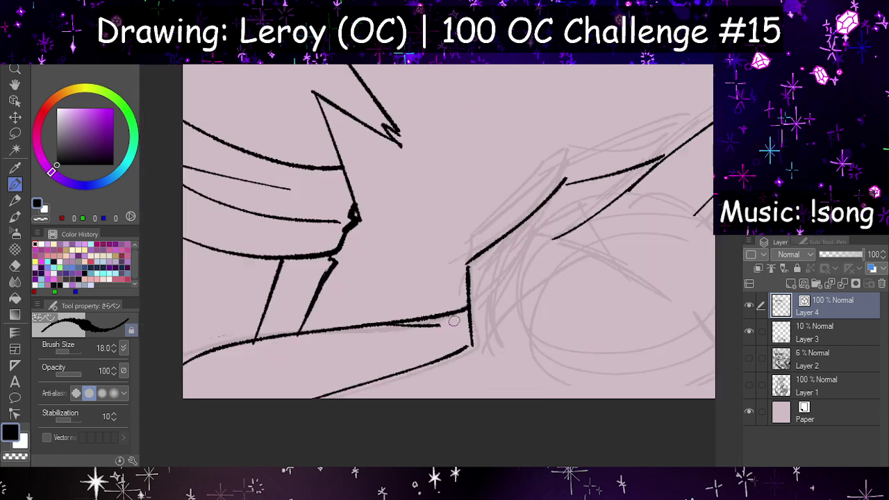
key(ctrl+z)
Step: Redraw the forearm's upper edge lower where it meets the wrist and erase the old line above it
drag(323, 331, 485, 323)
key(ctrl+z)
drag(324, 331, 503, 315)
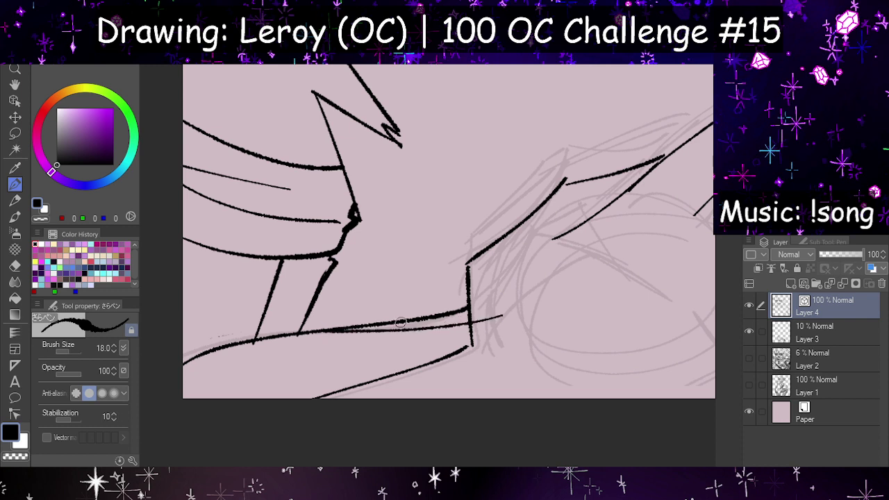
click(14, 265)
mouse_move(248, 348)
mouse_down()
mouse_move(350, 323)
mouse_move(326, 327)
mouse_move(413, 320)
mouse_move(424, 307)
mouse_move(489, 321)
mouse_move(476, 313)
mouse_move(478, 328)
mouse_move(503, 319)
mouse_move(464, 309)
mouse_up()
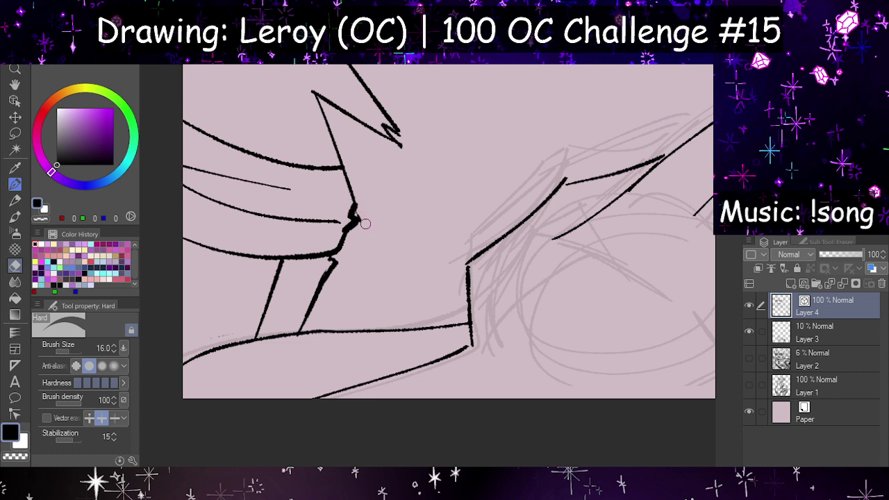
Step: Erase the thick bump on the sleeve's edge and ink a thin pointed corner extending past the lower sleeve opening
drag(365, 223, 359, 205)
click(14, 184)
drag(353, 201, 367, 244)
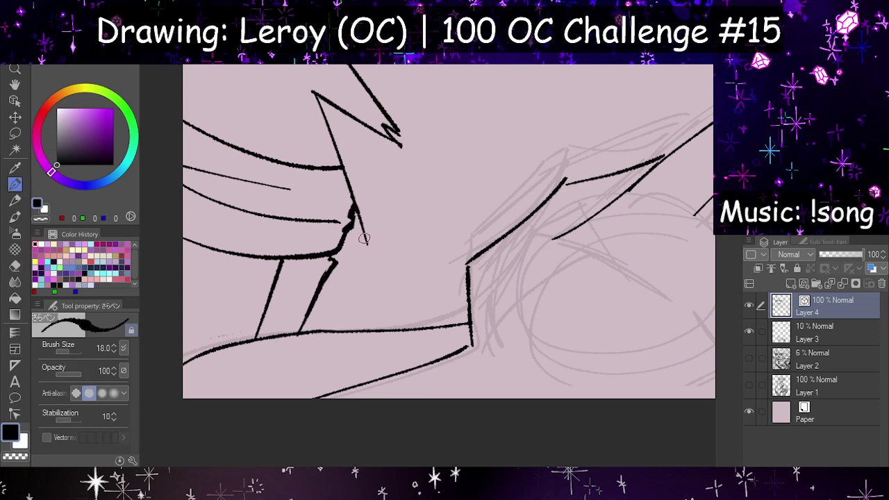
key(h)
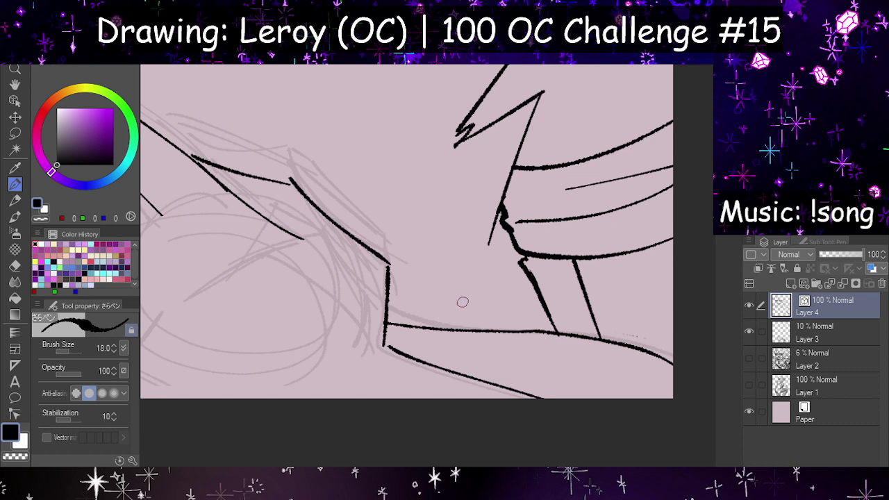
scroll(461, 298, down, 4)
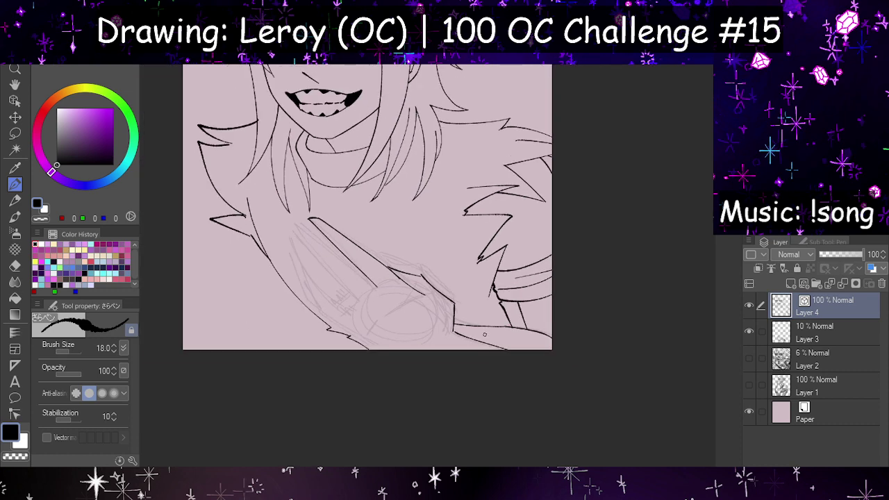
scroll(484, 334, up, 4)
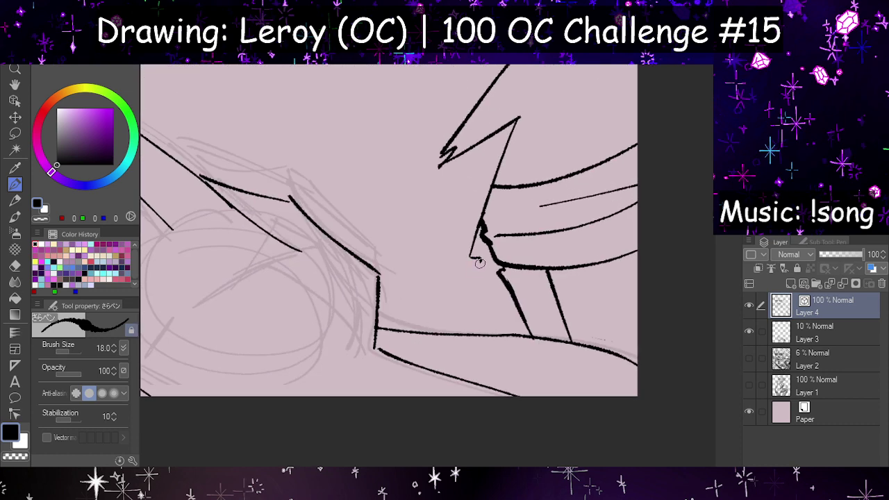
mouse_move(480, 263)
mouse_down()
mouse_move(485, 280)
mouse_move(502, 269)
mouse_up()
key(ctrl+z)
key(ctrl+z)
key(ctrl+z)
key(ctrl+z)
Step: Ink both edges of the second finger from its tip beside the uppermost finger down toward the palm
scroll(516, 304, down, 3)
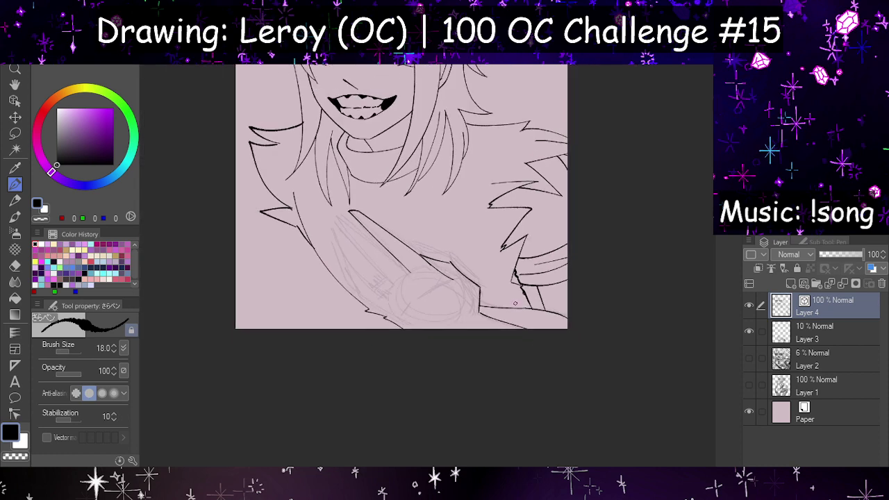
scroll(515, 303, down, 4)
scroll(498, 293, up, 7)
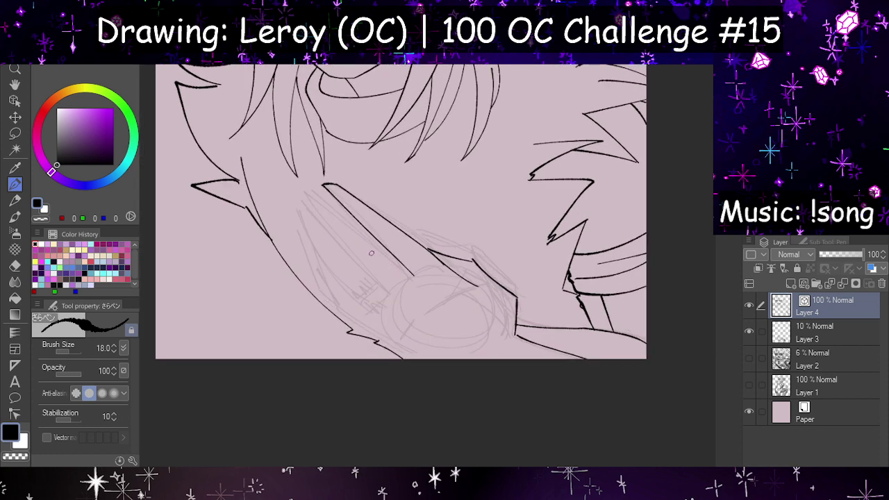
scroll(371, 253, up, 1)
drag(311, 181, 386, 246)
key(ctrl+z)
key(ctrl+z)
drag(311, 181, 387, 234)
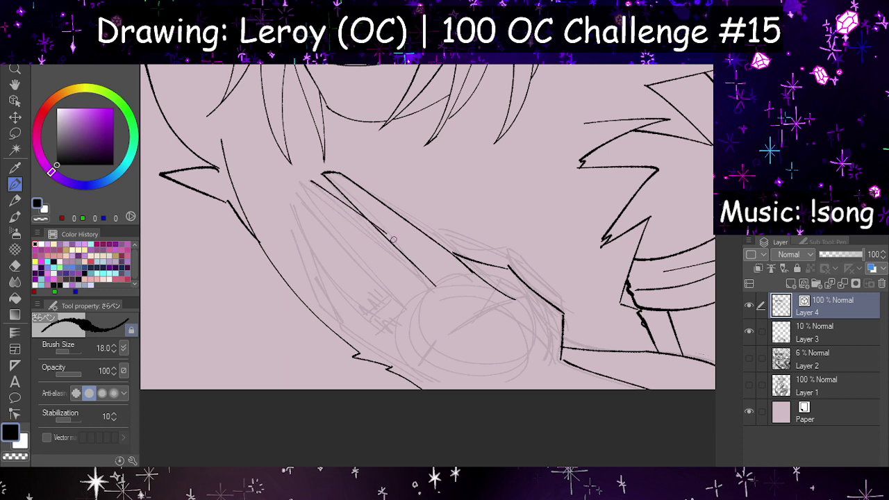
drag(307, 187, 393, 310)
key(ctrl+z)
drag(308, 184, 402, 314)
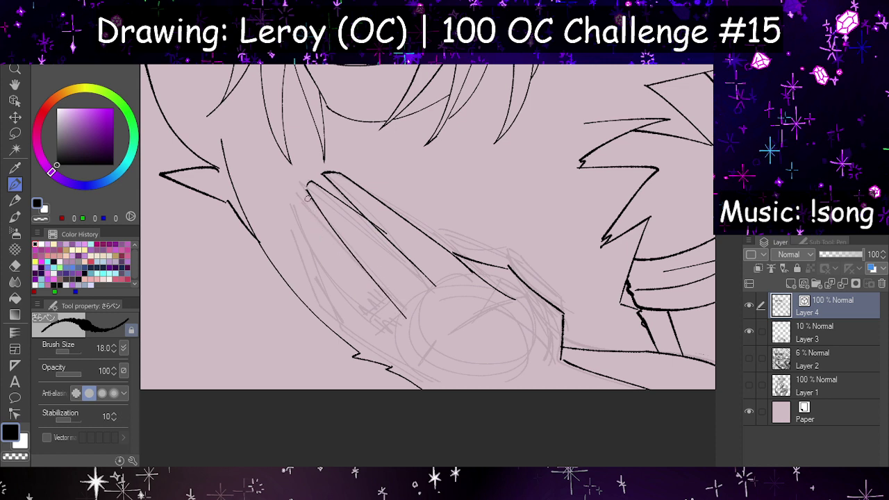
Step: Ink the third finger's outer edge, then the outermost finger and the palm's outer edge down to the canvas border
drag(306, 189, 368, 330)
key(ctrl+z)
mouse_move(306, 192)
mouse_down()
mouse_move(355, 304)
mouse_move(383, 349)
mouse_up()
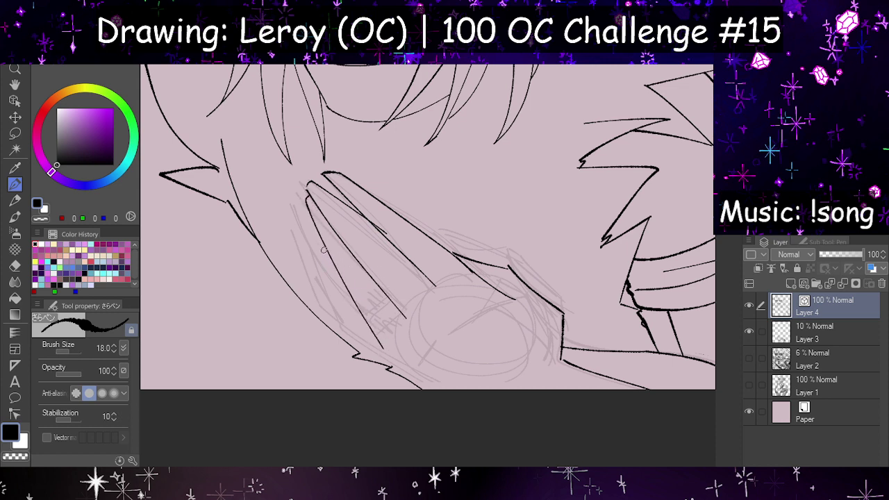
mouse_move(324, 249)
mouse_down()
mouse_move(328, 292)
mouse_move(372, 359)
mouse_move(414, 383)
mouse_up()
key(ctrl+z)
drag(369, 352, 415, 386)
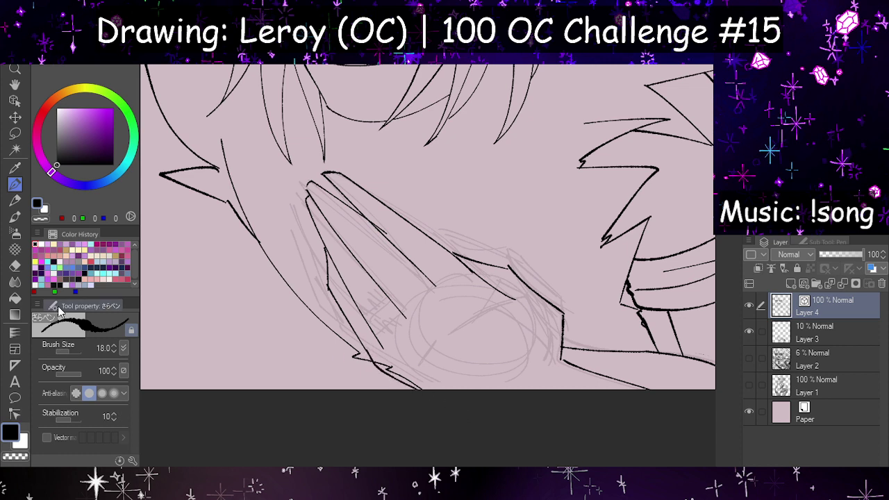
Step: Erase the jagged clothing outline where it overlaps the palm's outer edge near the canvas border, and return to the pen
click(14, 265)
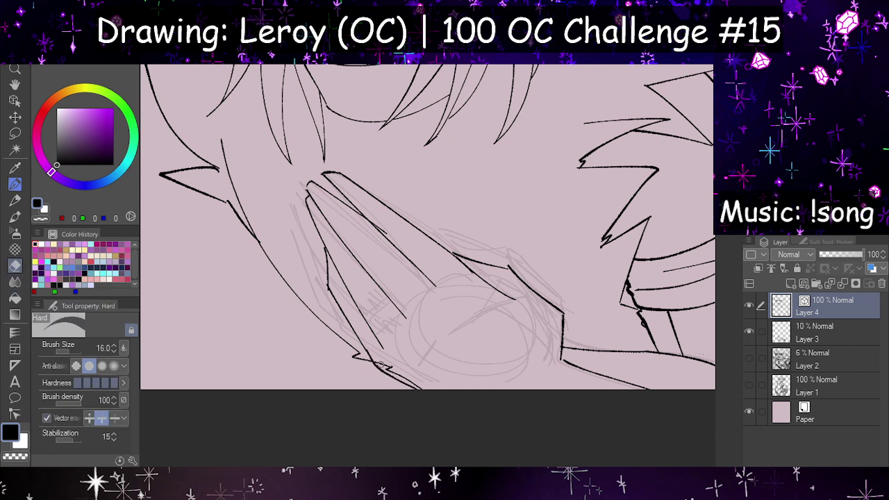
drag(418, 387, 408, 376)
key(h)
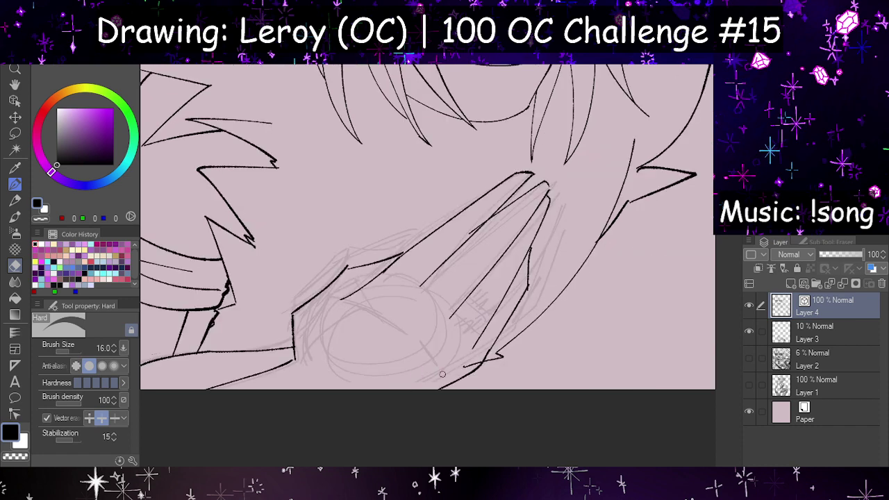
drag(472, 362, 477, 357)
key(h)
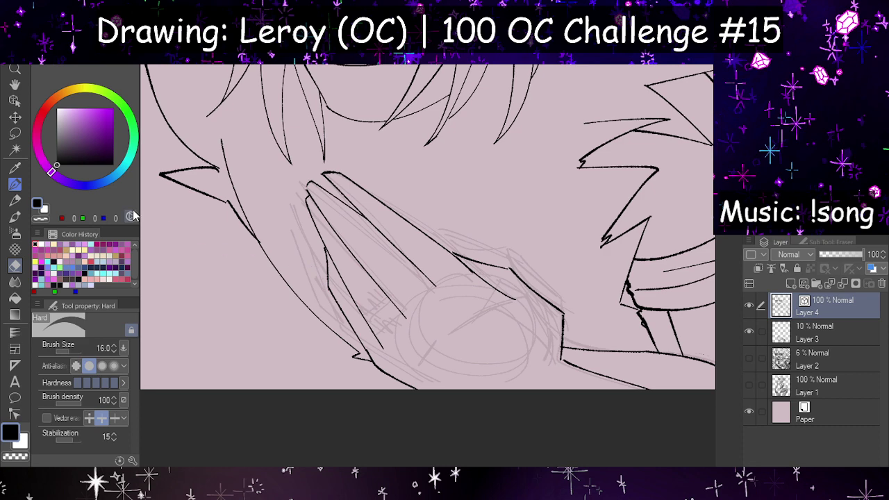
key(p)
key(h)
key(h)
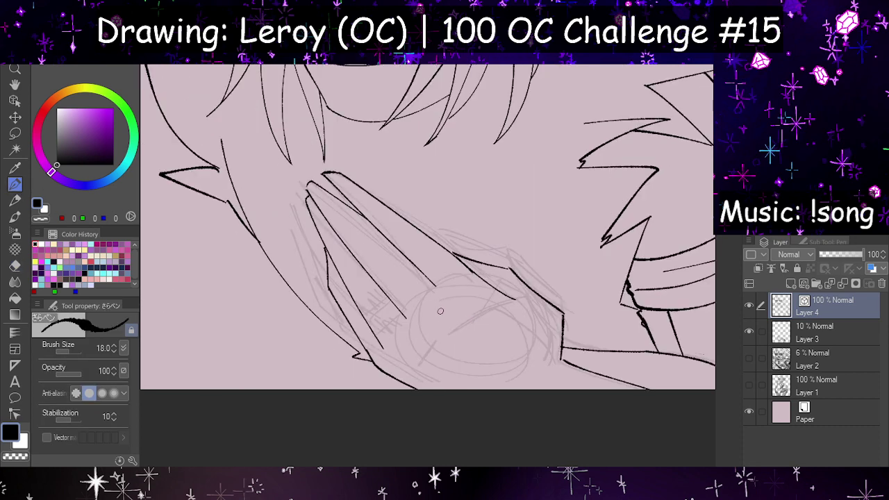
Step: Ink a second line parallel to the back of the hand, running from the thumb's base down to the wrist
key(h)
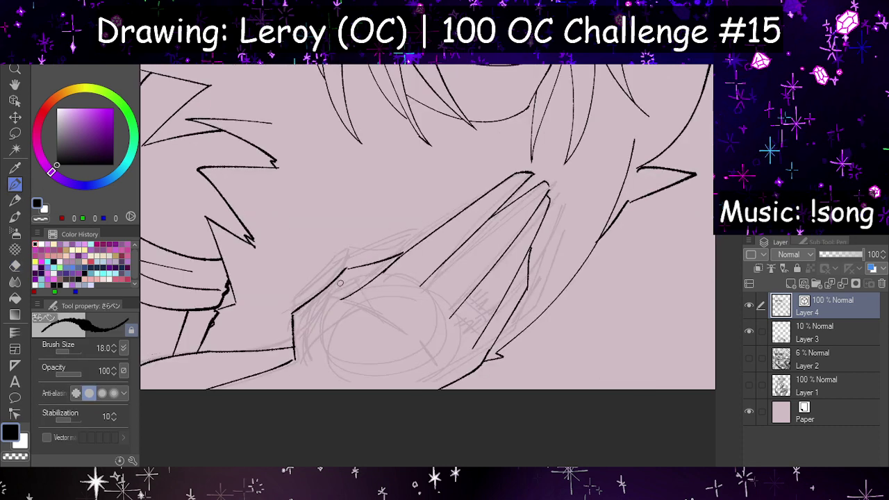
key(h)
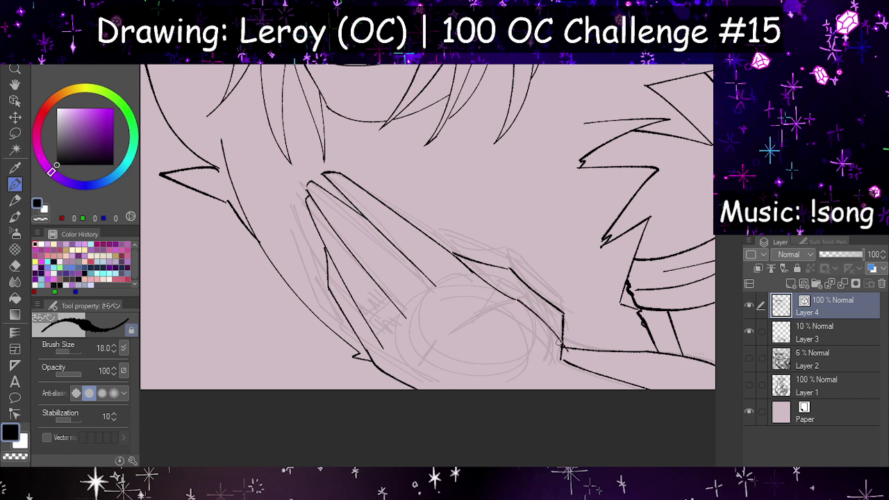
key(ctrl+z)
drag(513, 293, 563, 327)
key(h)
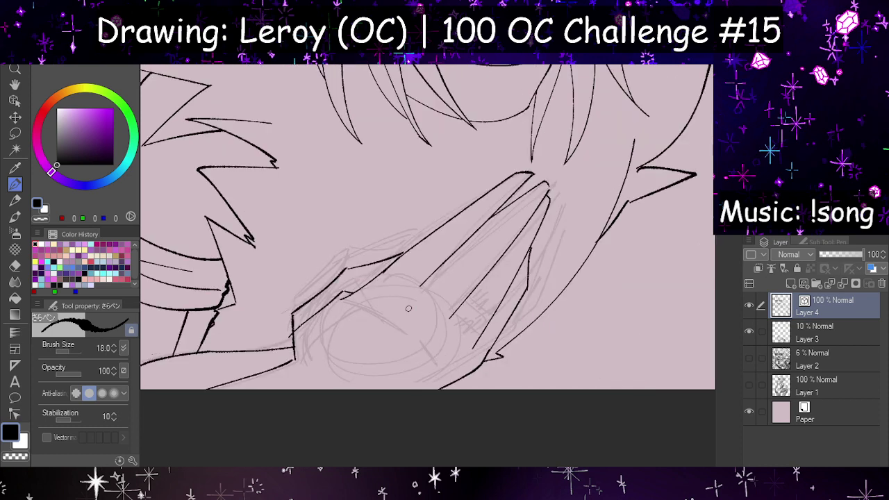
drag(341, 292, 298, 353)
key(h)
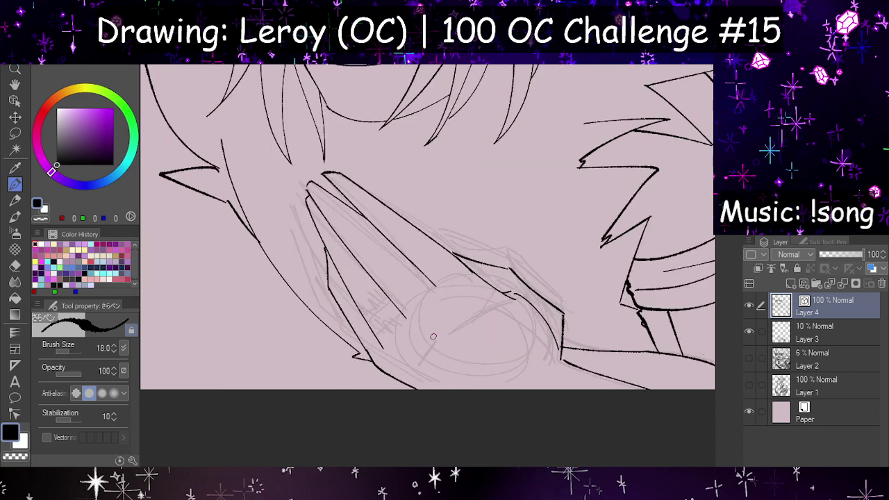
key(ctrl+z)
drag(513, 288, 562, 327)
key(ctrl+z)
drag(518, 295, 567, 339)
key(h)
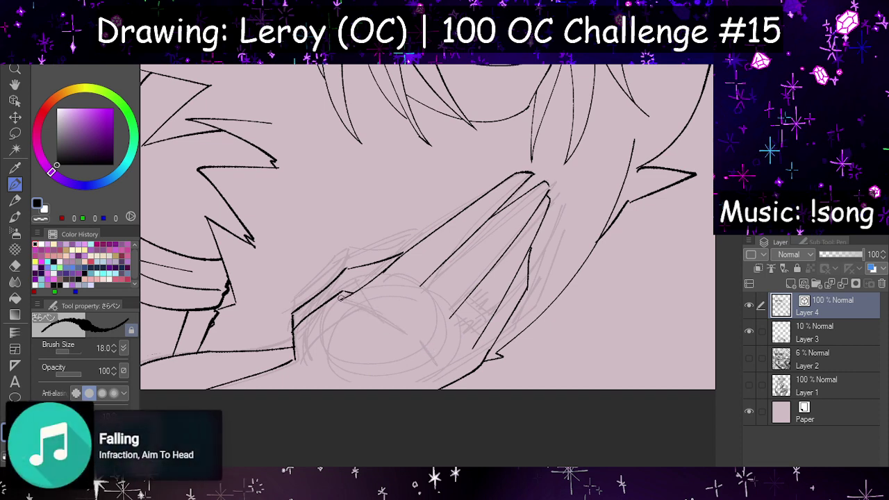
Step: Ink the angled palm edge from the thumb's base across the palm to the canvas border, and clean up its starting corner
drag(341, 297, 444, 364)
key(ctrl+z)
key(h)
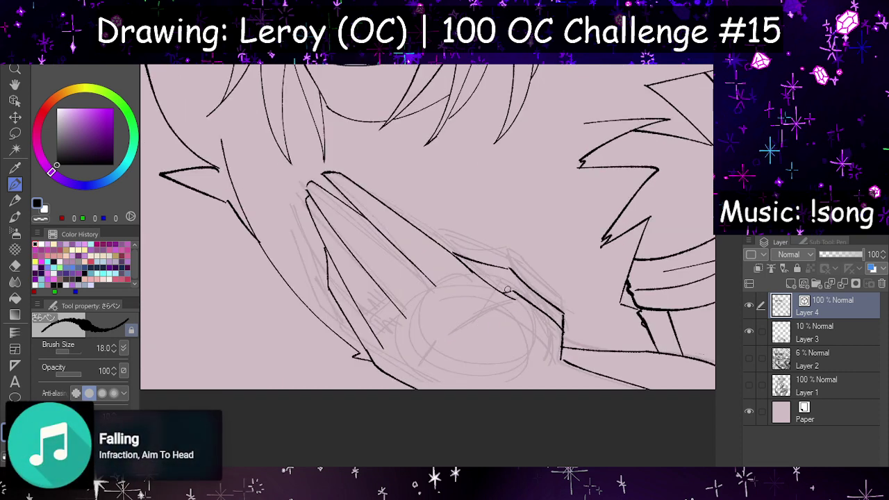
key(h)
drag(348, 314, 440, 356)
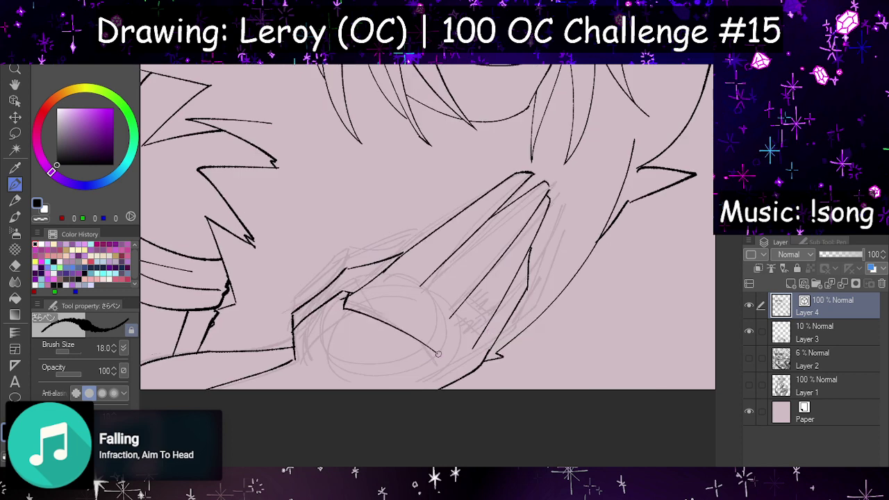
key(ctrl+z)
drag(341, 297, 428, 343)
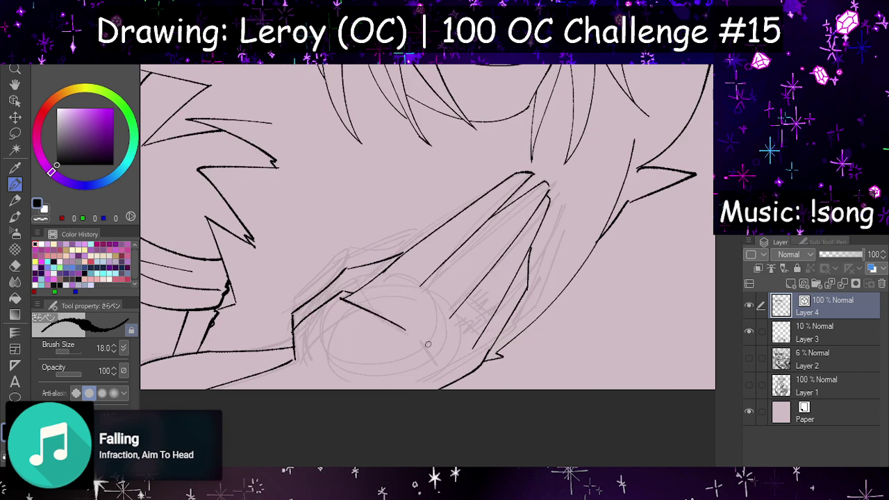
key(ctrl+z)
mouse_move(342, 297)
mouse_down()
mouse_move(419, 340)
mouse_move(446, 386)
mouse_up()
key(h)
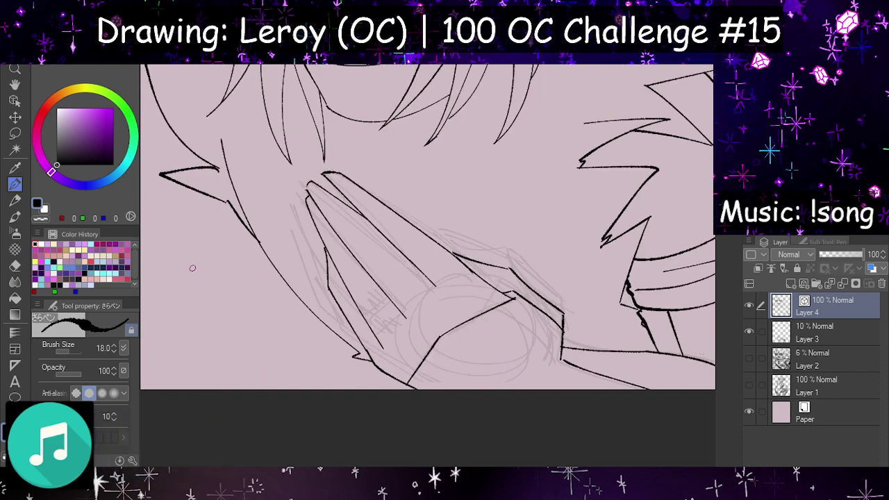
click(15, 266)
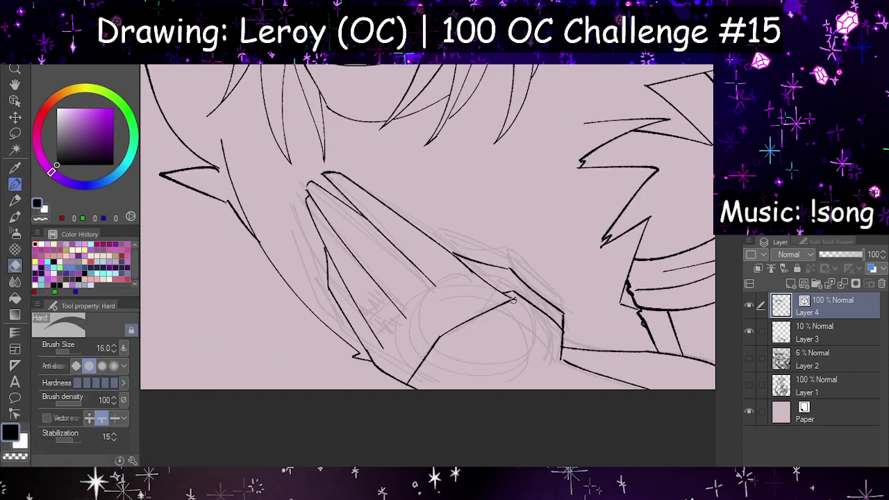
click(15, 183)
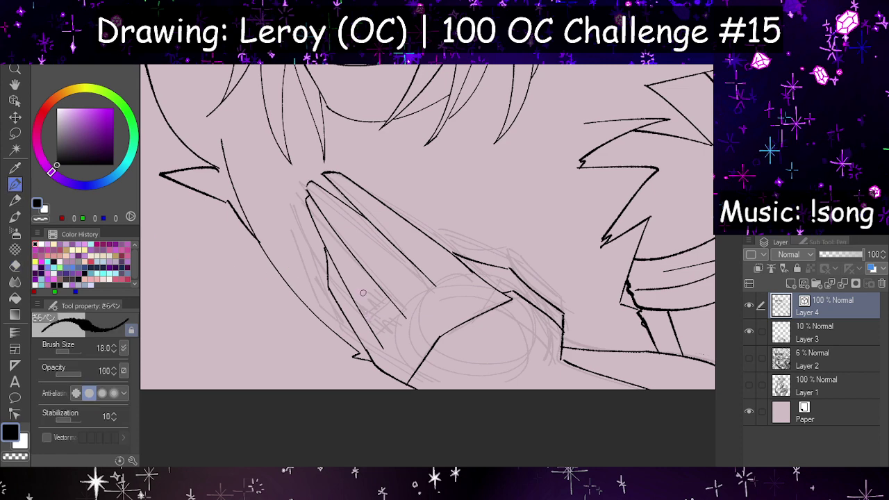
Step: Join the two lines of the upper shoulder spike into a point and erase the bump at the lower spike's inner corner
scroll(433, 312, down, 2)
scroll(344, 247, up, 5)
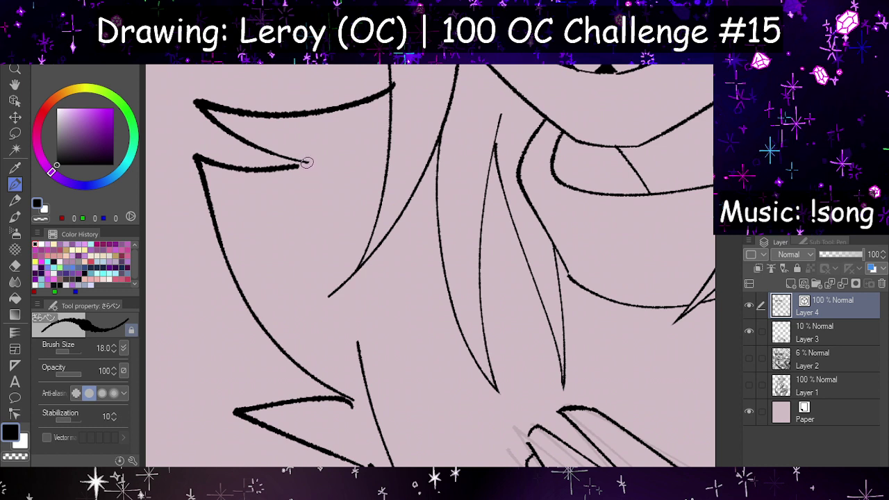
drag(308, 163, 283, 168)
click(15, 266)
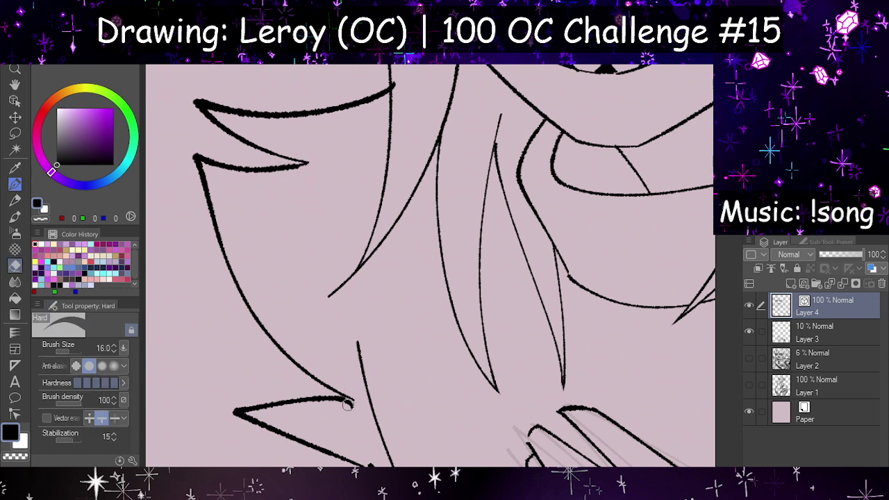
mouse_move(335, 406)
mouse_down()
mouse_move(359, 407)
mouse_move(354, 399)
mouse_up()
click(15, 184)
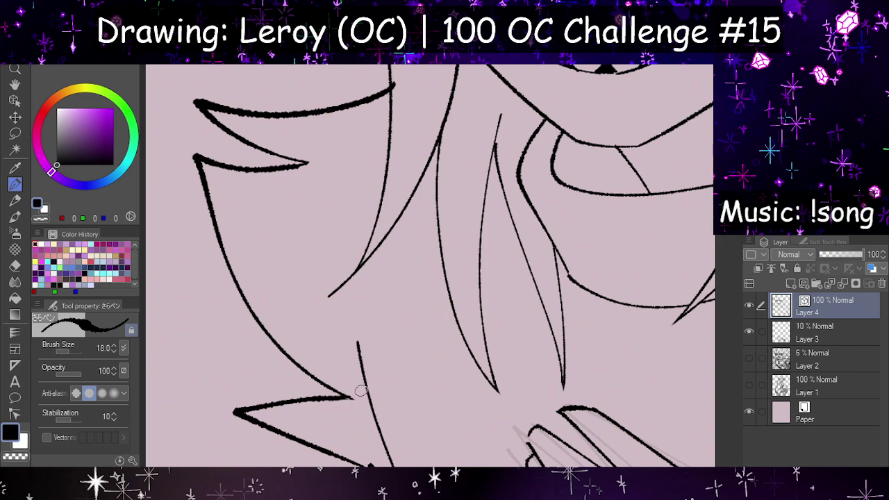
Step: Ink small curved fingernails on the fingertips and on the thumb of the raised hand
scroll(360, 390, down, 2)
scroll(347, 416, up, 2)
scroll(348, 341, down, 5)
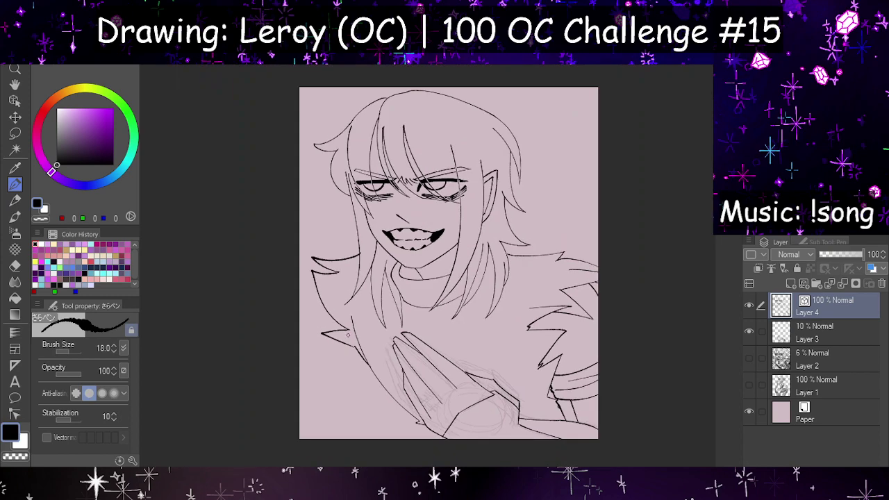
scroll(349, 334, up, 8)
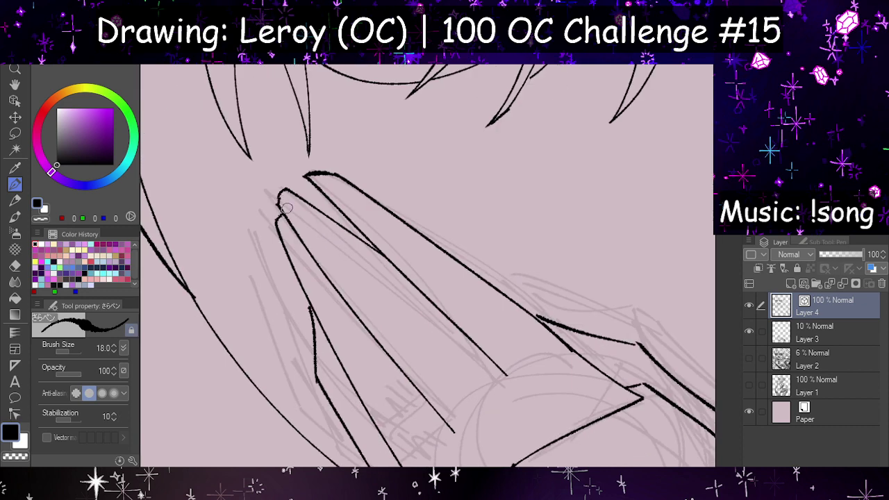
mouse_move(280, 205)
mouse_down()
mouse_move(298, 228)
mouse_move(335, 229)
mouse_up()
key(ctrl+z)
mouse_move(277, 205)
mouse_down()
mouse_move(312, 234)
mouse_move(284, 191)
mouse_move(329, 173)
mouse_up()
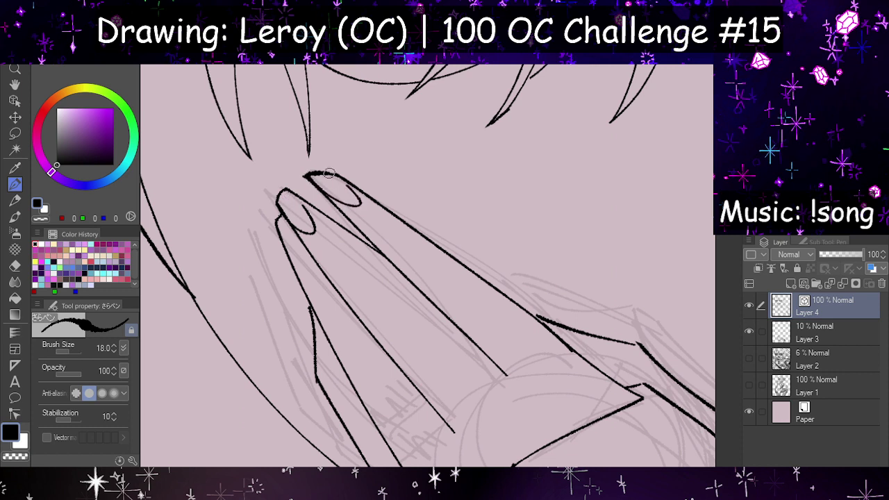
drag(280, 230, 286, 227)
key(ctrl+z)
drag(314, 334, 326, 349)
key(h)
key(h)
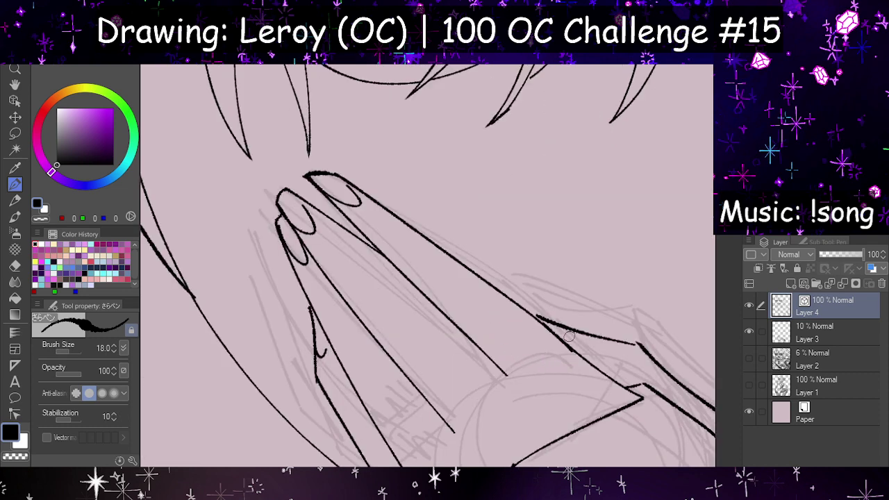
drag(564, 343, 599, 332)
Step: Ink the lower hand's curved heel from the palm edge down to the wrist, joining it to the forearm's lower edge
scroll(589, 335, down, 5)
scroll(530, 381, up, 5)
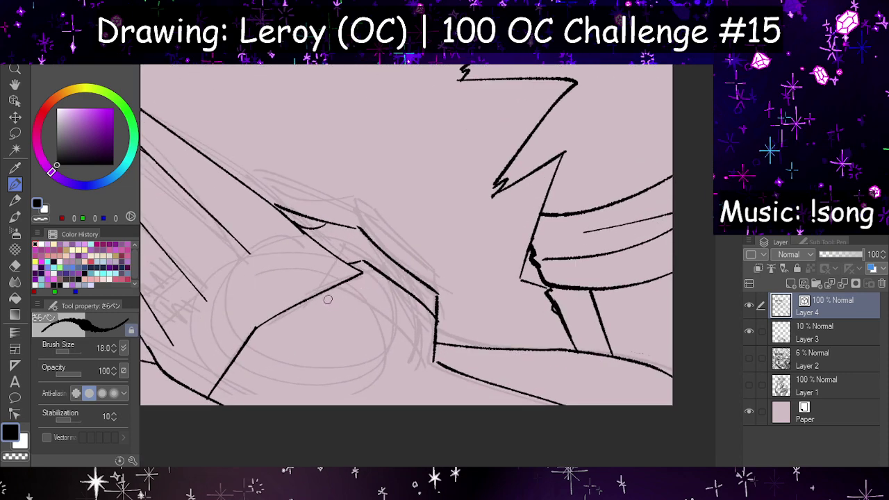
mouse_move(327, 291)
mouse_down()
mouse_move(394, 343)
mouse_move(429, 379)
mouse_move(420, 386)
mouse_move(473, 386)
mouse_up()
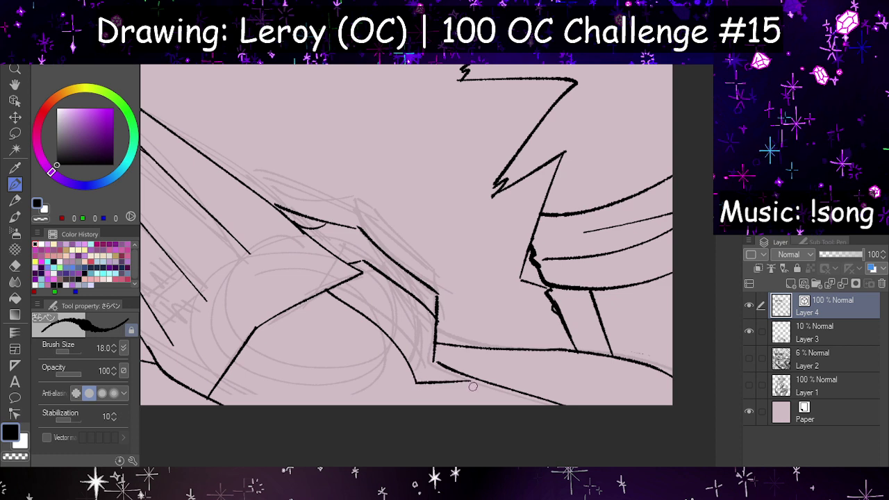
Step: Erase the overlapping forearm lines around the wrist, including the start of the forearm's upper edge, and return to the pen
key(e)
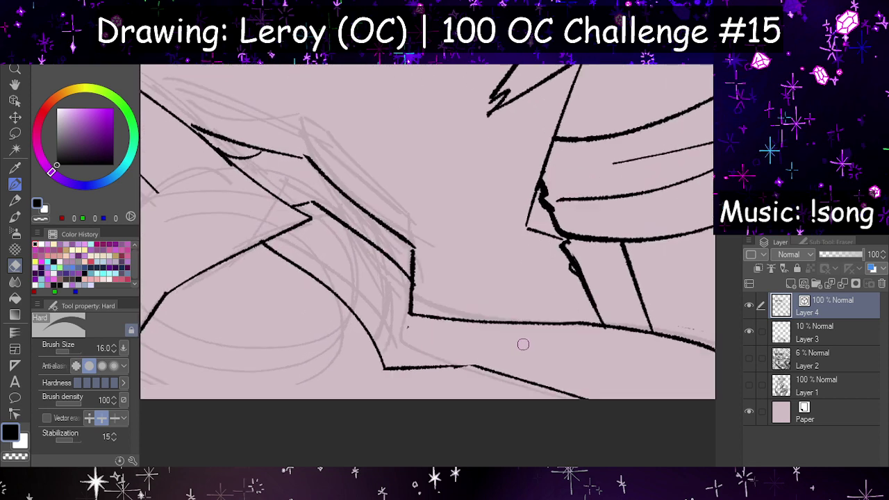
scroll(523, 344, up, 1)
mouse_move(375, 282)
mouse_down()
mouse_move(401, 288)
mouse_move(393, 327)
mouse_move(448, 316)
mouse_up()
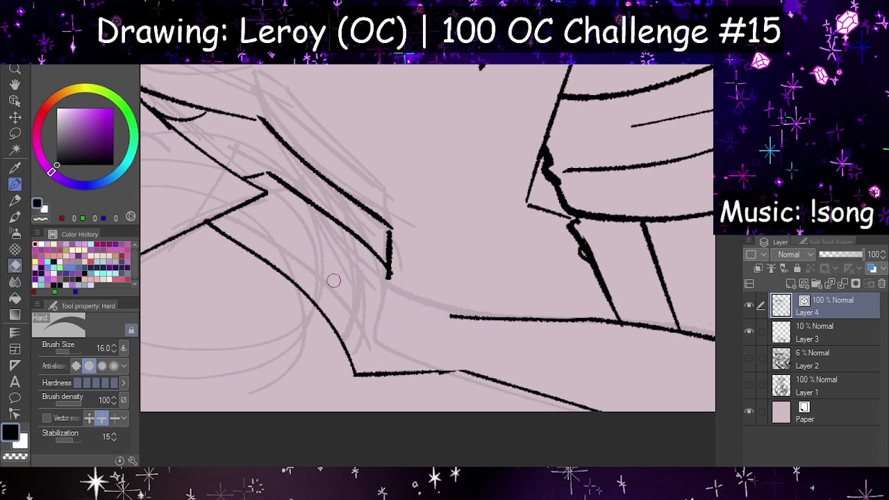
click(15, 184)
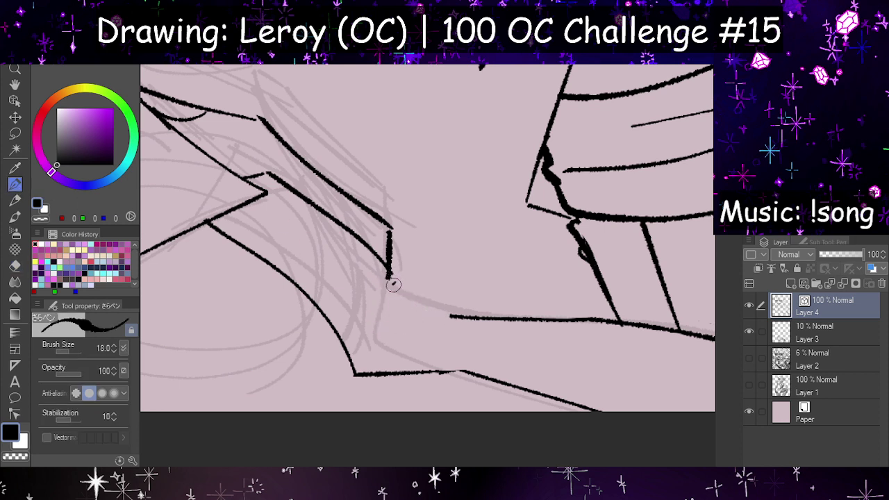
Step: Ink a jagged line connecting the back of the wrist to the forearm's upper edge, and tidy its joints with the eraser
drag(393, 283, 395, 300)
key(h)
key(ctrl+z)
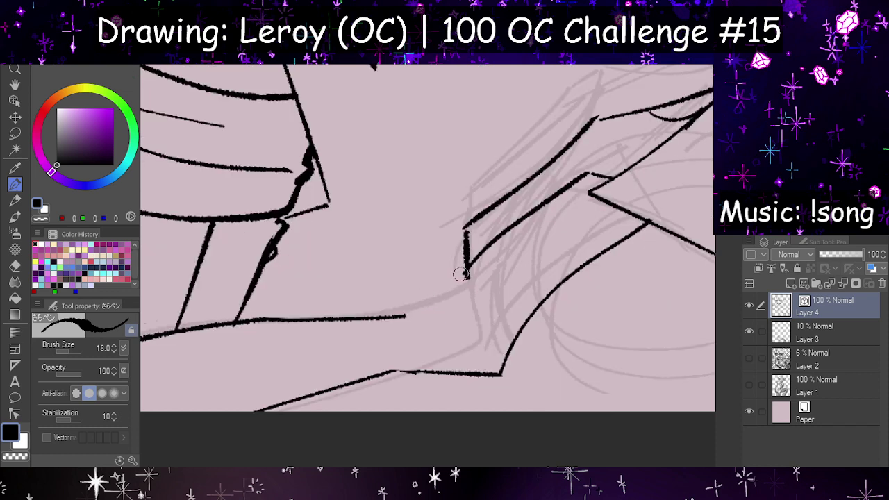
mouse_move(461, 274)
mouse_down()
mouse_move(448, 300)
mouse_move(398, 318)
mouse_up()
key(h)
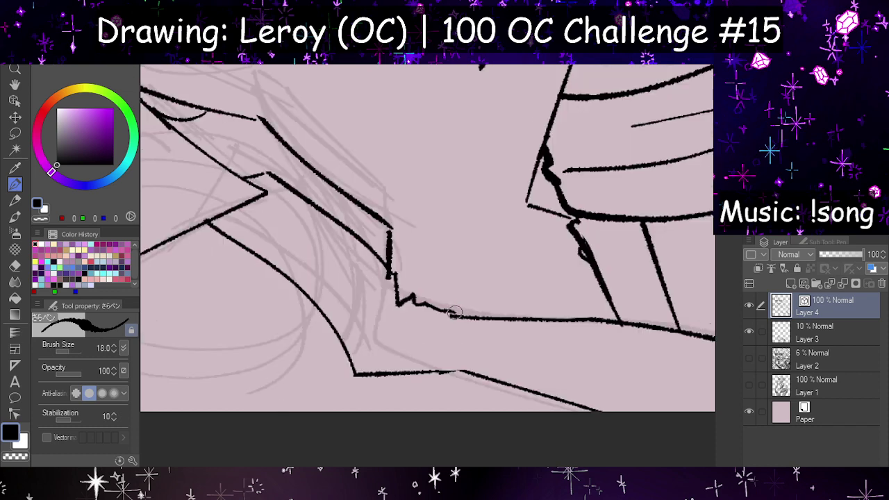
click(15, 264)
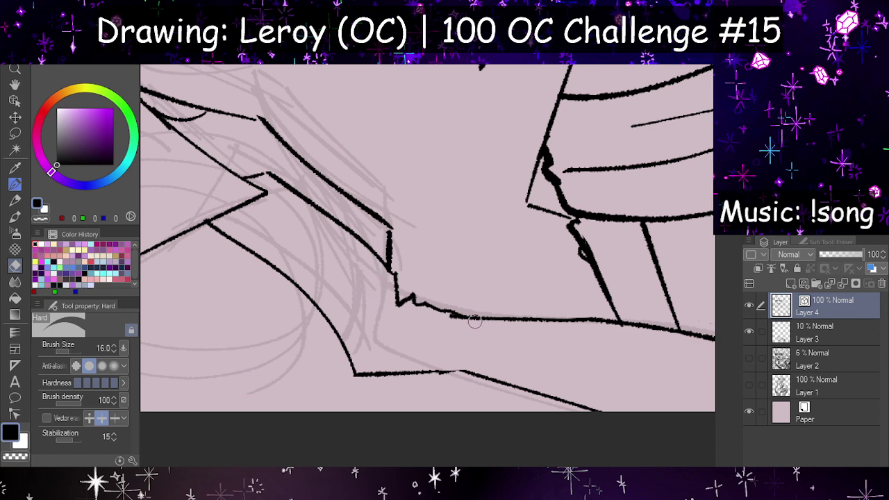
click(15, 183)
Step: Ink the cuff's curved lines across the wrist from the jagged notch down to the canvas border
key(h)
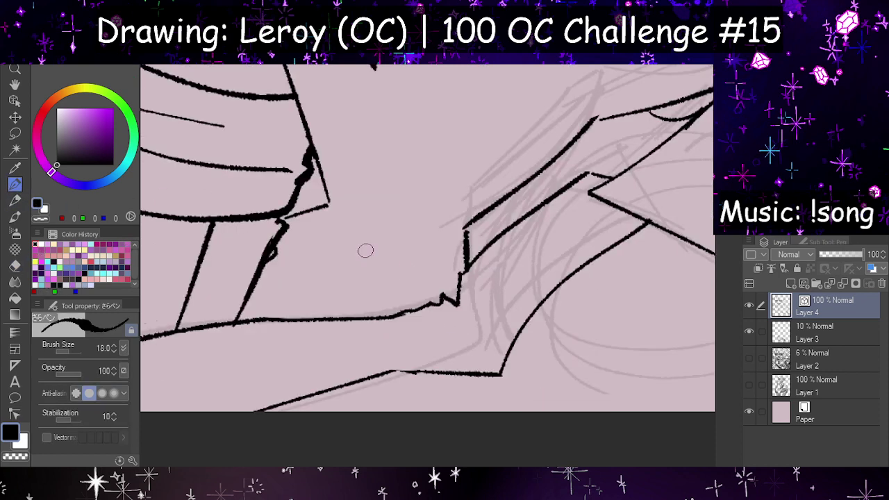
drag(453, 306, 473, 411)
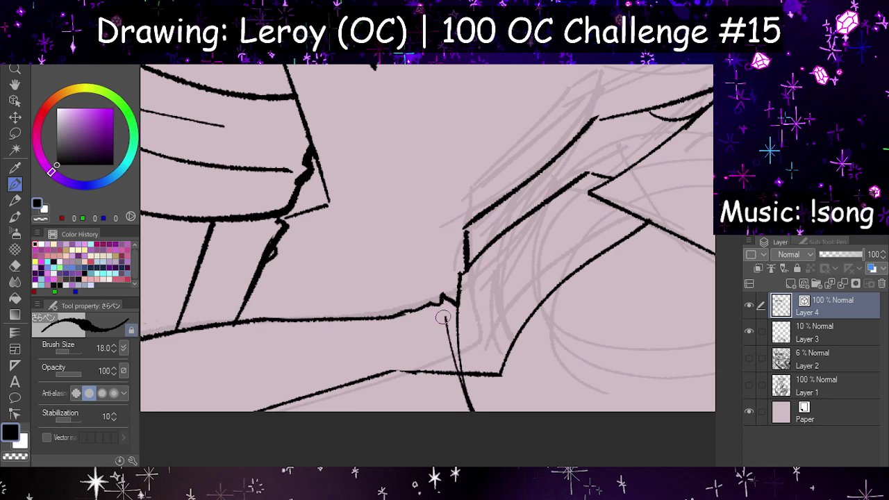
drag(441, 305, 457, 414)
drag(425, 338, 453, 414)
scroll(367, 320, down, 2)
key(h)
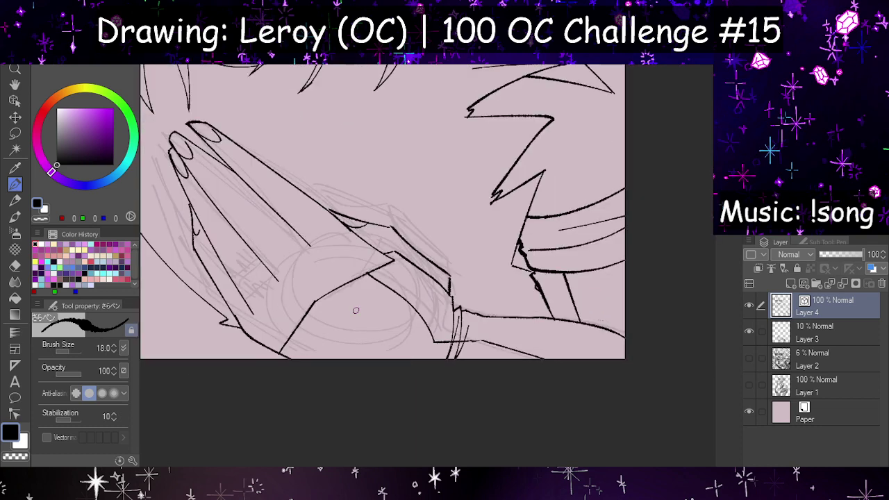
Step: Ink a second line just below the forearm's upper edge from the wrist to the canvas's side border, redoing it until smooth
scroll(615, 309, up, 1)
scroll(365, 354, down, 2)
scroll(349, 347, down, 6)
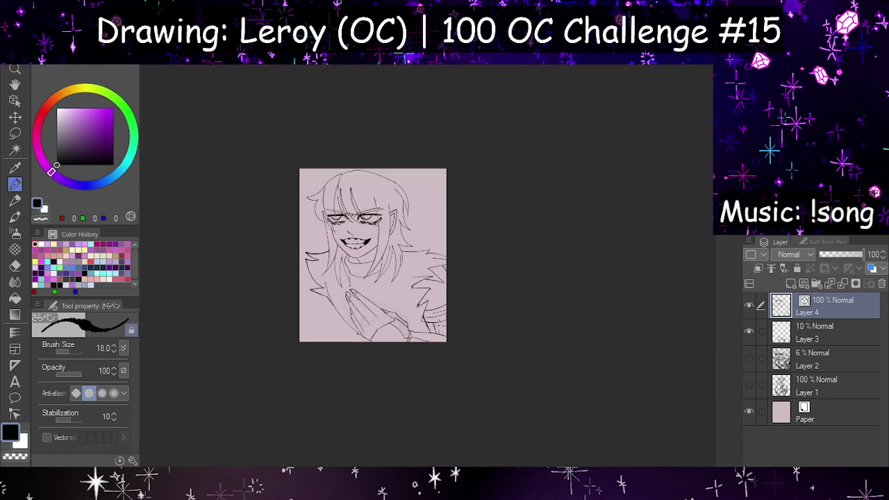
key(h)
scroll(439, 314, up, 6)
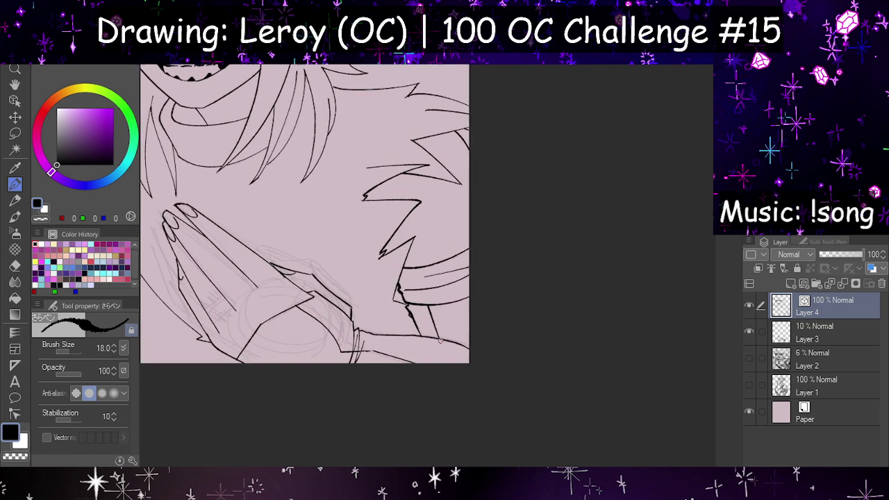
drag(328, 328, 512, 376)
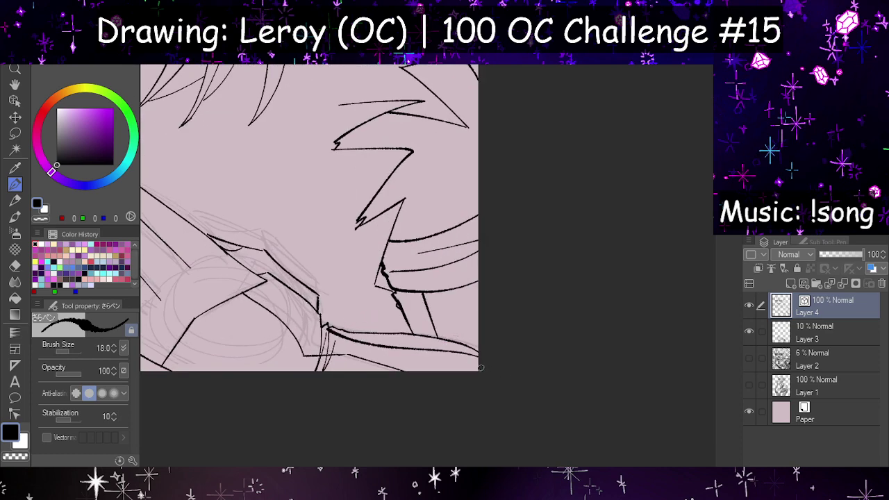
key(ctrl+z)
drag(327, 328, 528, 377)
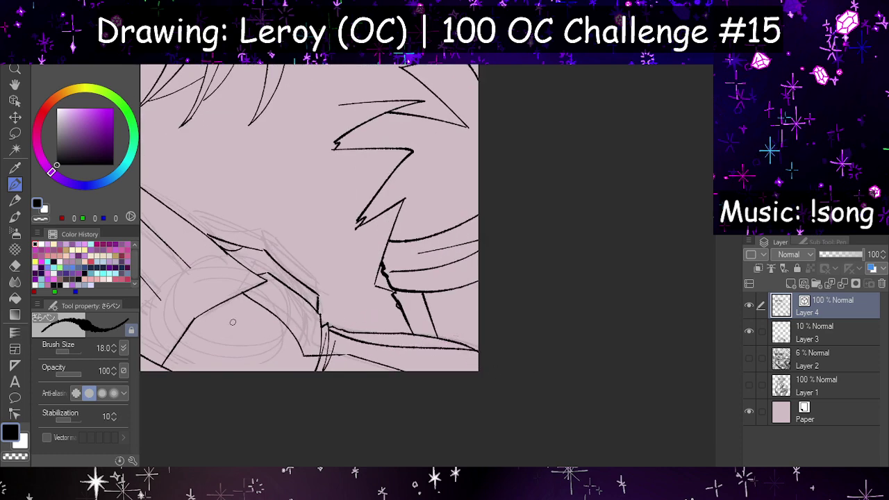
key(ctrl+z)
mouse_move(330, 329)
mouse_down()
mouse_move(435, 342)
mouse_move(478, 378)
mouse_up()
key(ctrl+z)
drag(331, 331, 502, 351)
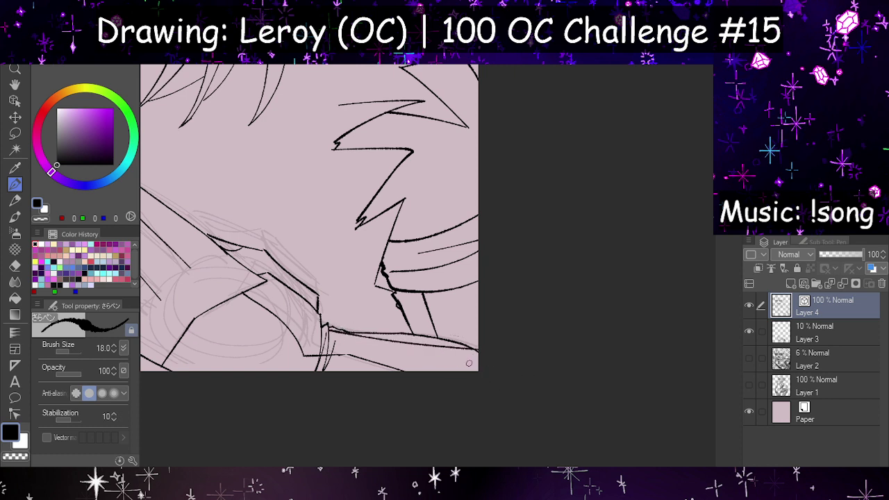
key(ctrl+z)
mouse_move(330, 332)
mouse_down()
mouse_move(459, 347)
mouse_move(522, 380)
mouse_up()
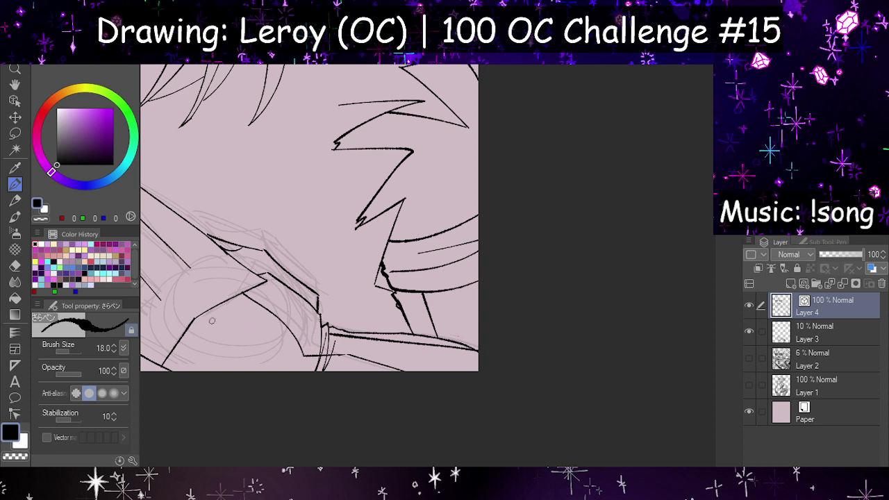
Step: Erase the original upper line of the forearm from the wrist to the canvas's side border, keeping the line below it
click(15, 265)
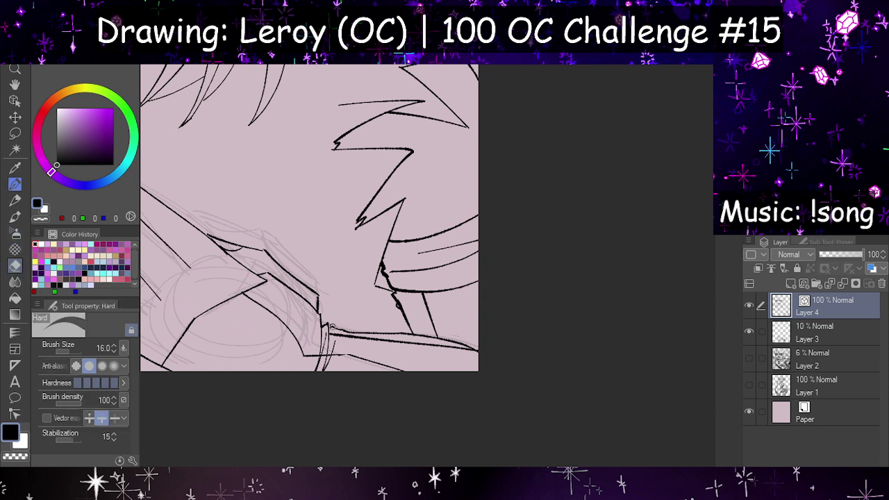
drag(330, 330, 430, 343)
drag(371, 336, 478, 349)
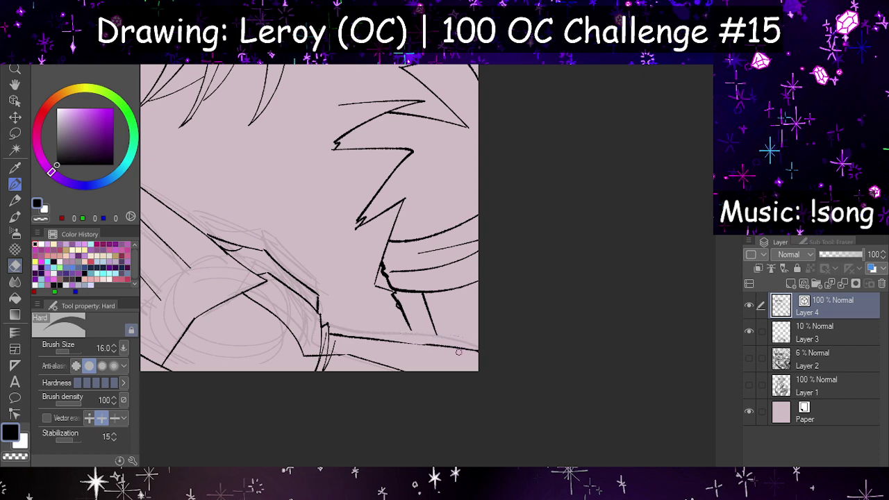
scroll(459, 352, down, 8)
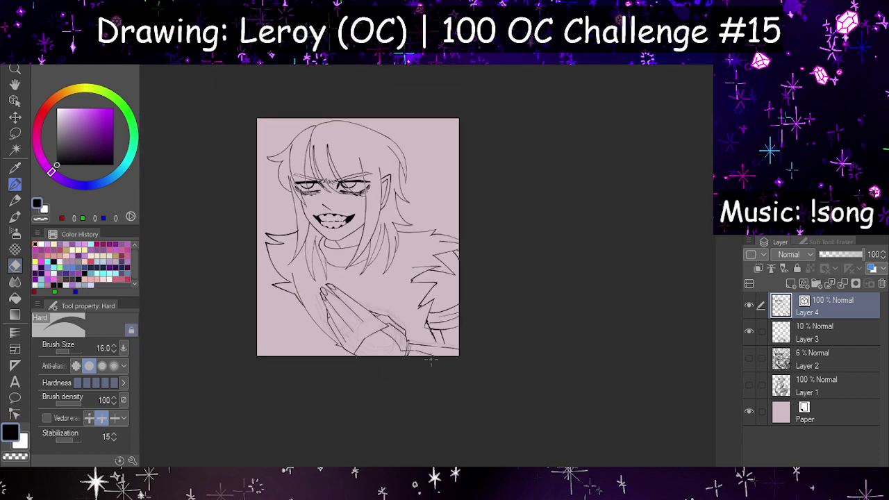
Step: Erase the line along the heel of the back hand and re-ink it down to the wrist, extending the short vertical wrist line
scroll(431, 359, up, 8)
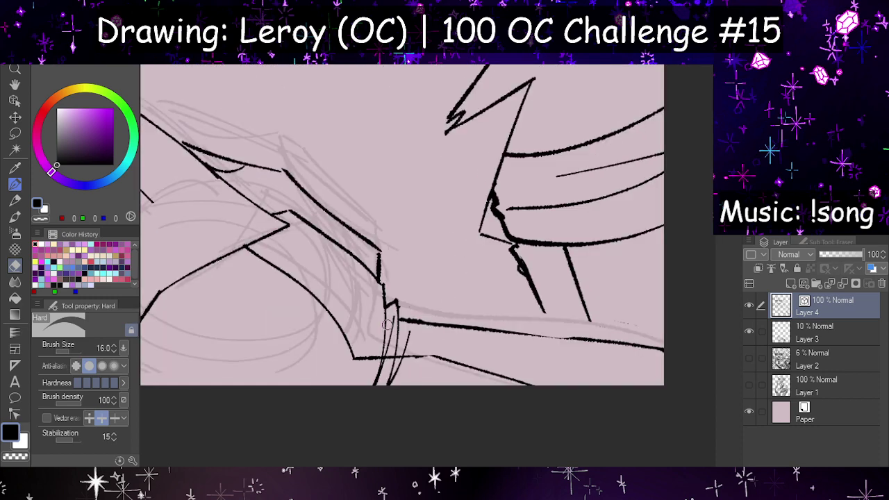
mouse_move(307, 231)
mouse_down()
mouse_move(370, 276)
mouse_move(328, 252)
mouse_up()
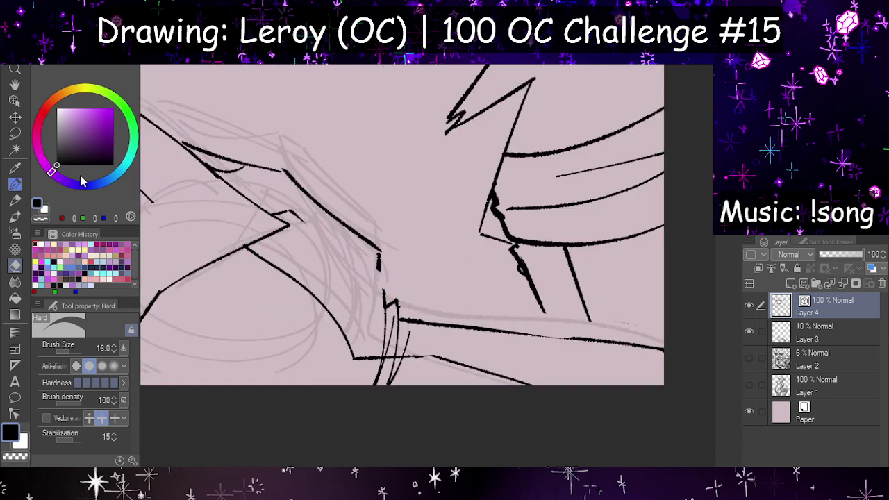
click(15, 185)
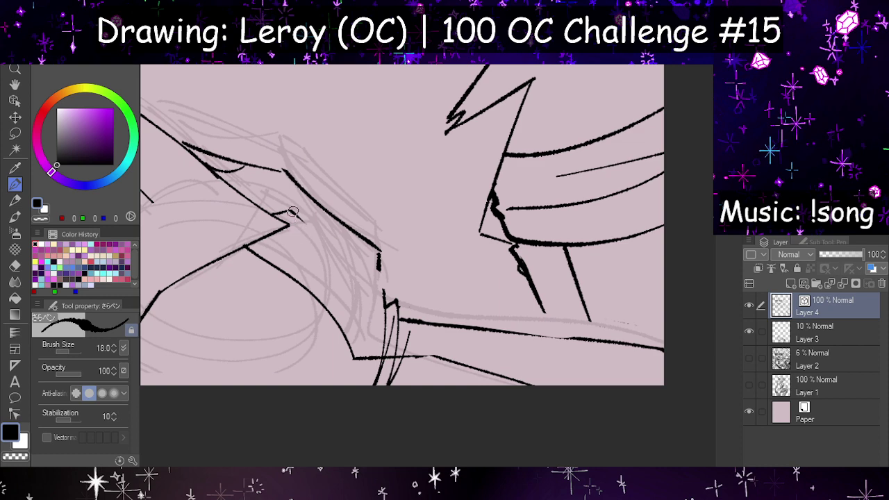
mouse_move(292, 211)
mouse_down()
mouse_move(362, 274)
mouse_move(390, 283)
mouse_up()
key(ctrl+z)
drag(292, 213, 376, 285)
key(ctrl+z)
drag(291, 212, 386, 295)
key(h)
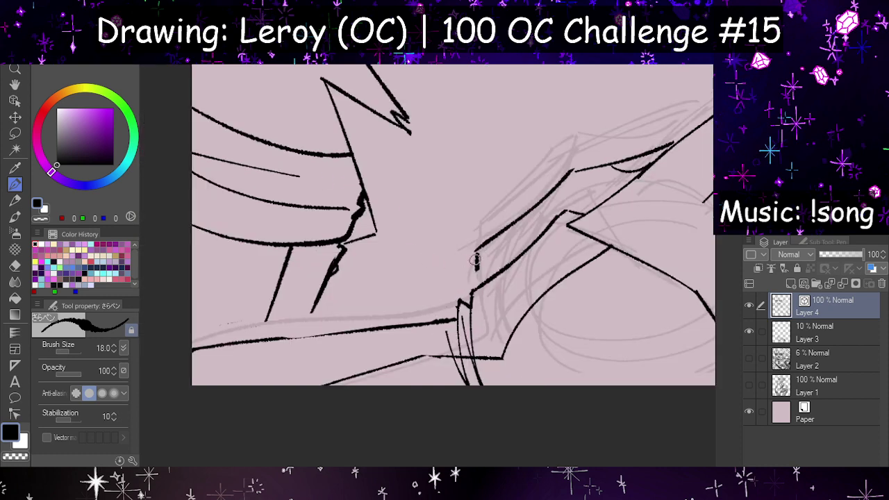
drag(477, 262, 482, 280)
key(h)
scroll(454, 272, down, 2)
scroll(372, 241, up, 4)
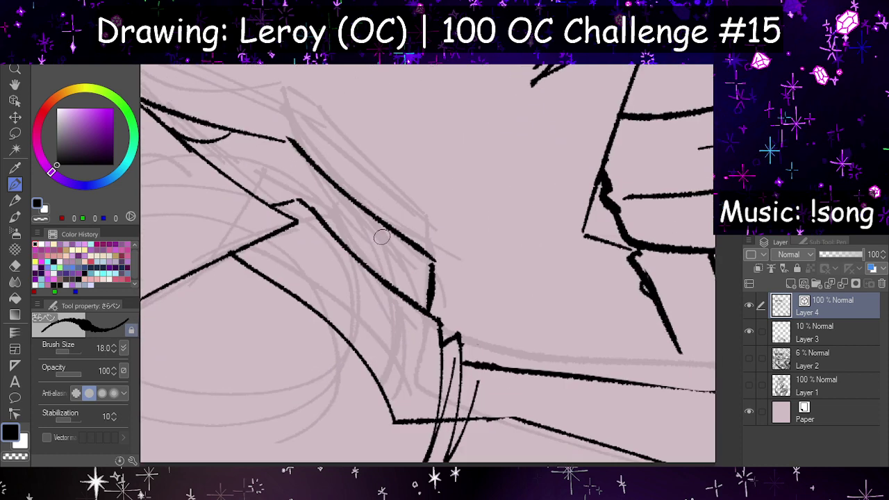
mouse_move(301, 203)
mouse_down()
mouse_move(384, 211)
mouse_move(437, 248)
mouse_up()
key(ctrl+z)
key(h)
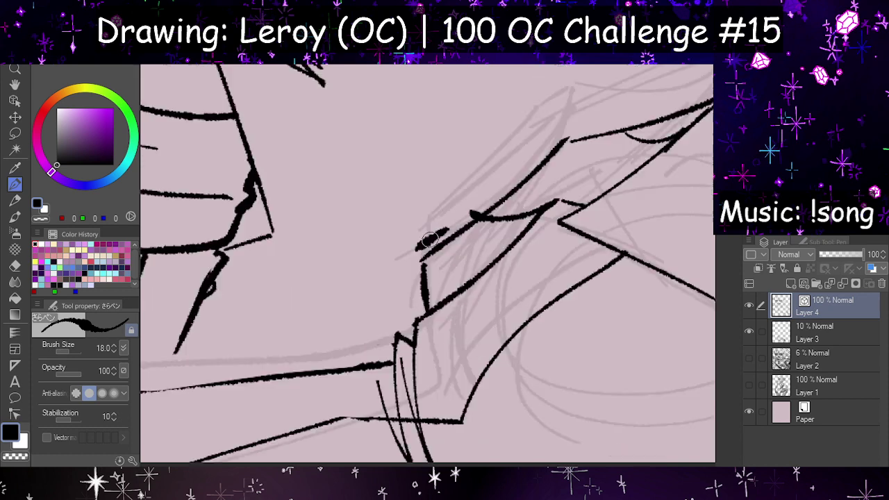
key(ctrl+z)
mouse_move(472, 211)
mouse_down()
mouse_move(405, 250)
mouse_move(416, 245)
mouse_move(409, 270)
mouse_move(420, 315)
mouse_up()
key(h)
key(ctrl+minus)
key(ctrl+minus)
key(ctrl+minus)
key(ctrl+minus)
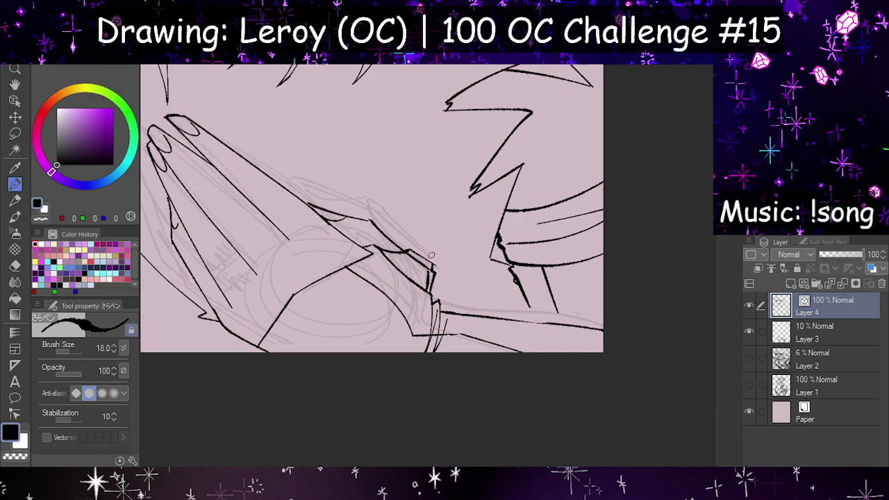
scroll(457, 275, down, 2)
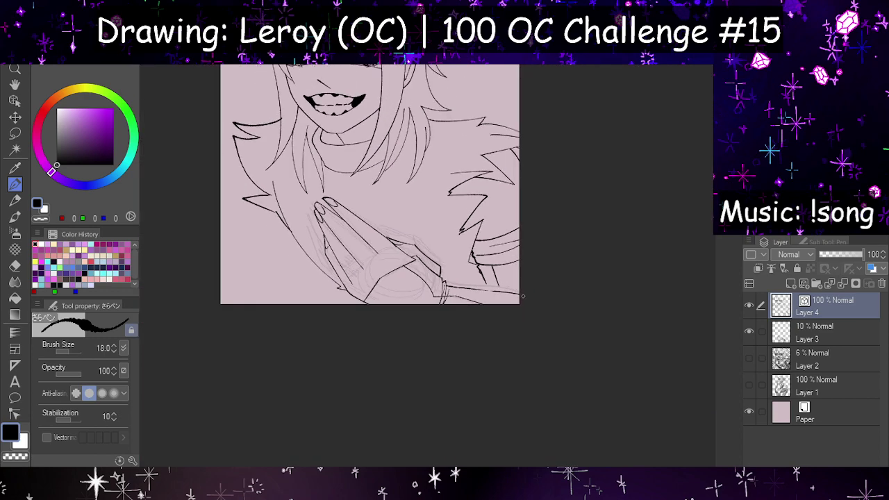
Step: Ink a deeper curve from the hand's heel to the wrist corner, plus a vertical line from there down to the cuff
scroll(393, 254, up, 6)
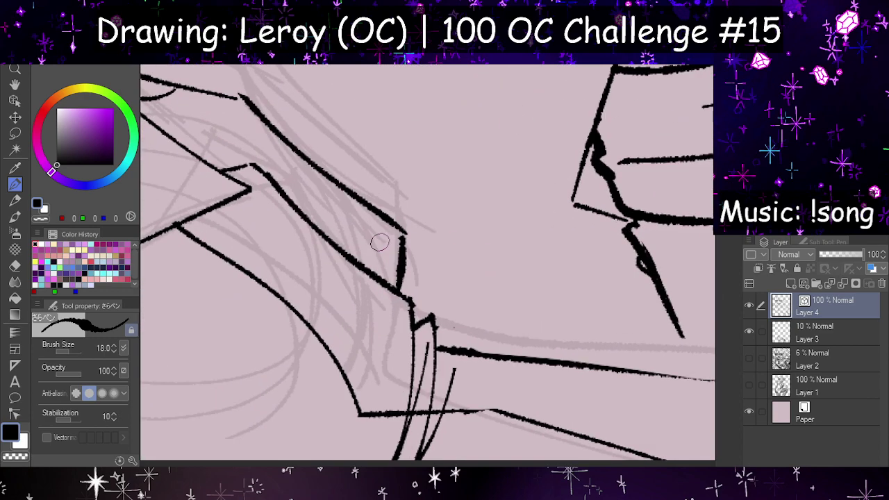
drag(269, 175, 403, 223)
key(ctrl+z)
mouse_move(263, 168)
mouse_down()
mouse_move(413, 248)
mouse_move(405, 316)
mouse_up()
key(ctrl+z)
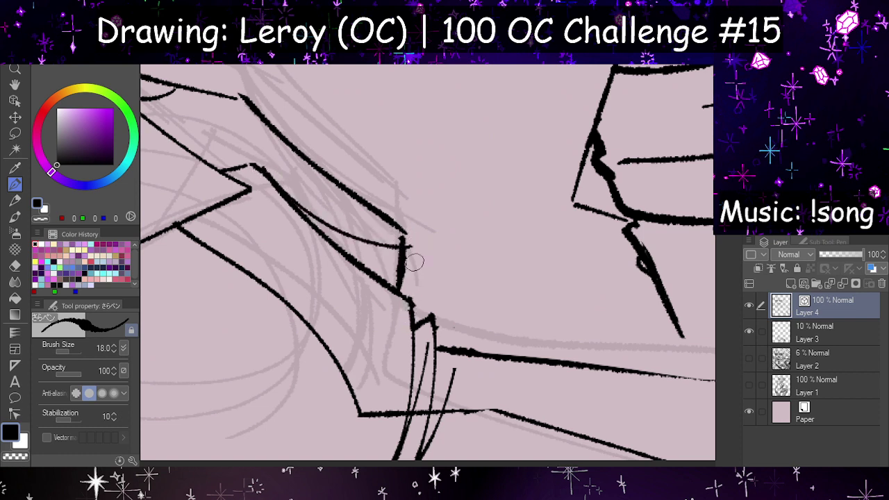
drag(407, 241, 411, 303)
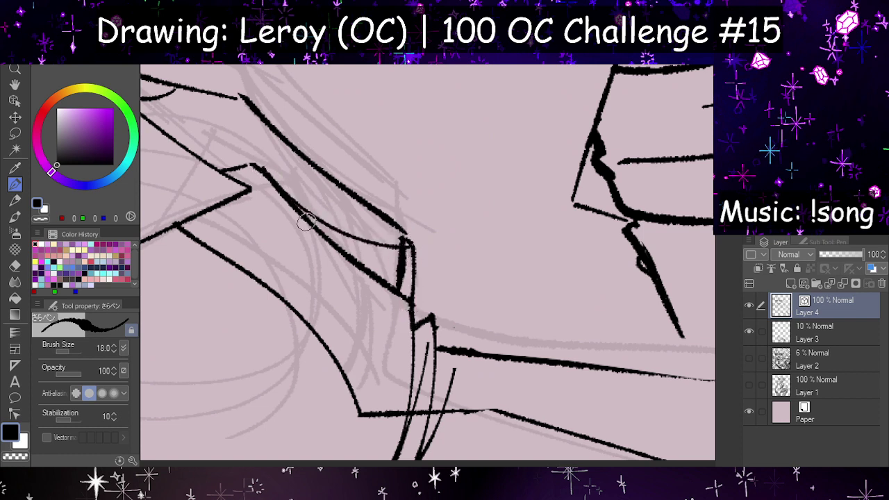
Step: Erase the straighter heel line and the doubled short vertical line beside the newly inked wrist curve
key(e)
mouse_move(263, 184)
mouse_down()
mouse_move(388, 285)
mouse_move(389, 271)
mouse_move(396, 320)
mouse_move(385, 301)
mouse_up()
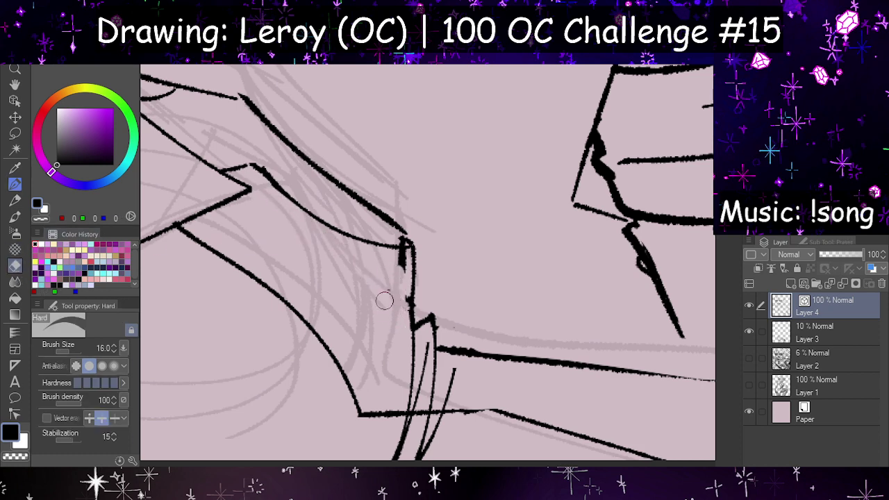
key(h)
drag(440, 250, 453, 260)
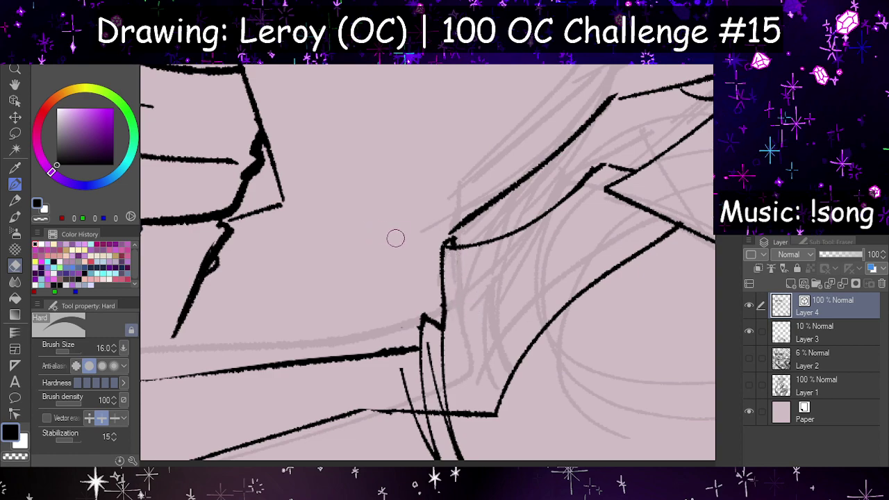
key(h)
Step: Clean the corner where the heel curve meets the vertical wrist line with the eraser, and return to the pen
scroll(427, 262, down, 4)
scroll(426, 277, up, 1)
key(h)
scroll(508, 281, up, 1)
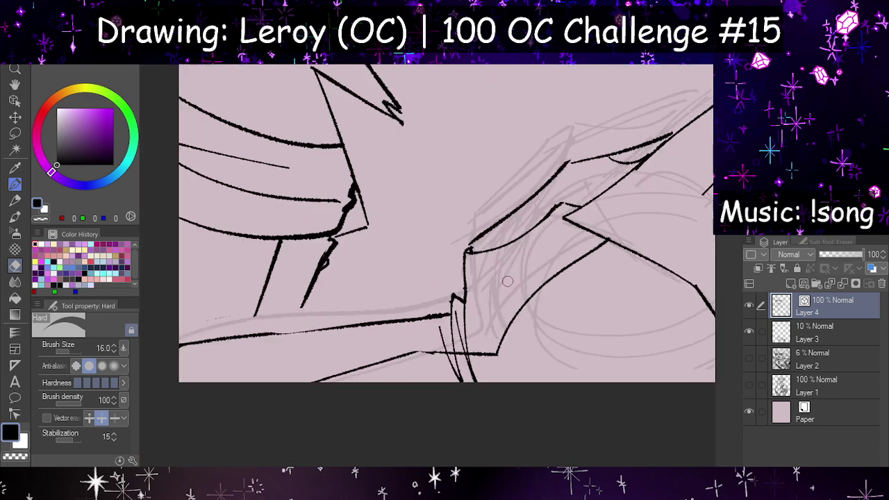
scroll(508, 282, up, 3)
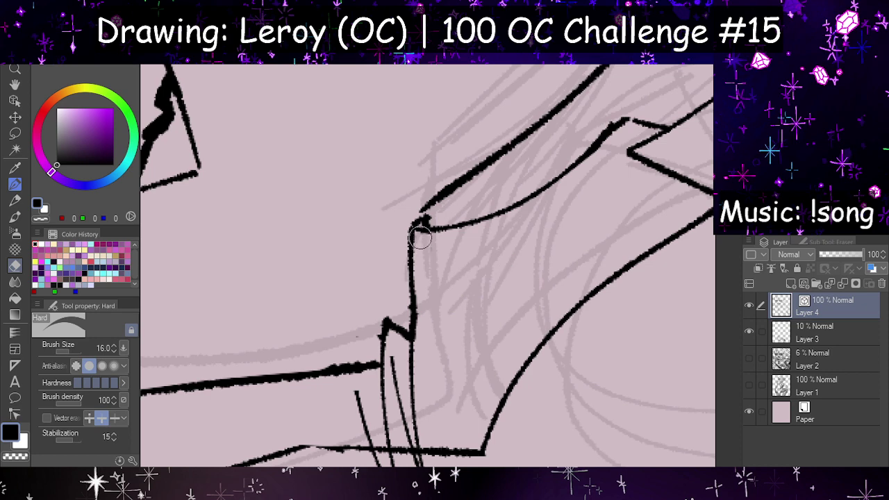
click(15, 184)
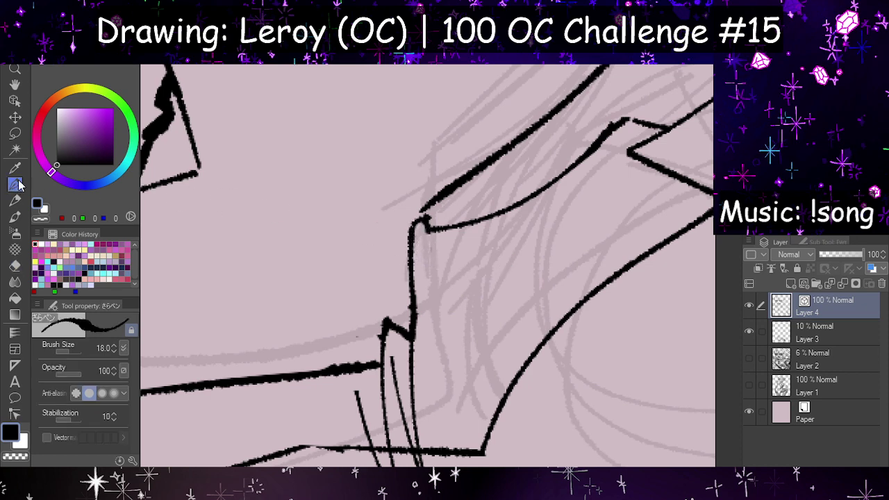
key(h)
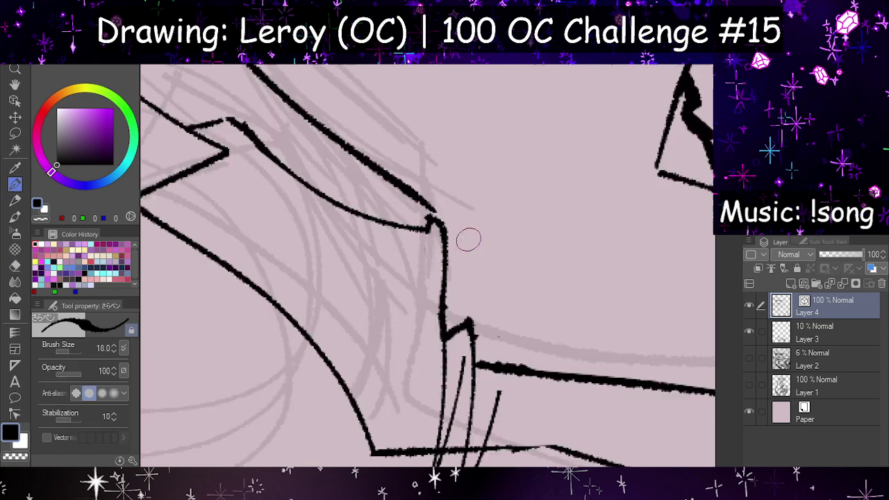
Step: Thicken the thin middle stretch of the forearm's upper edge with a pen stroke, redoing it until it blends in
scroll(462, 268, down, 4)
scroll(485, 370, up, 3)
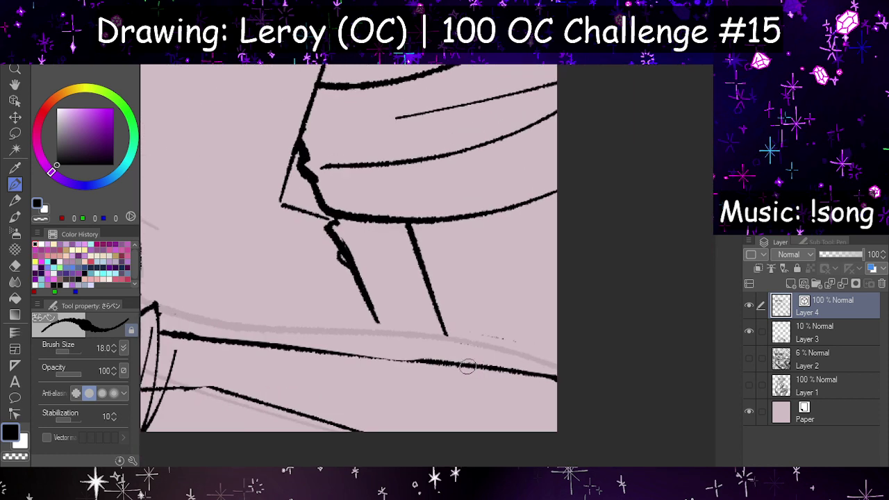
scroll(467, 367, up, 1)
click(15, 265)
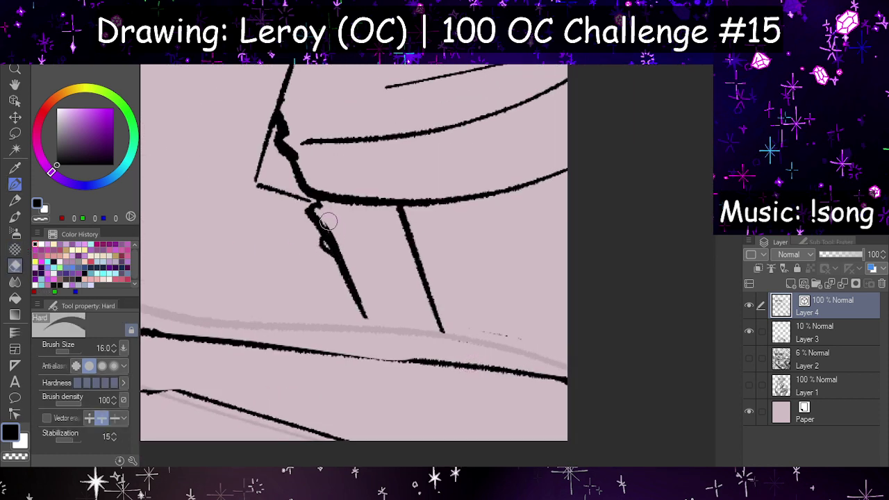
drag(328, 222, 340, 246)
key(ctrl+z)
key(p)
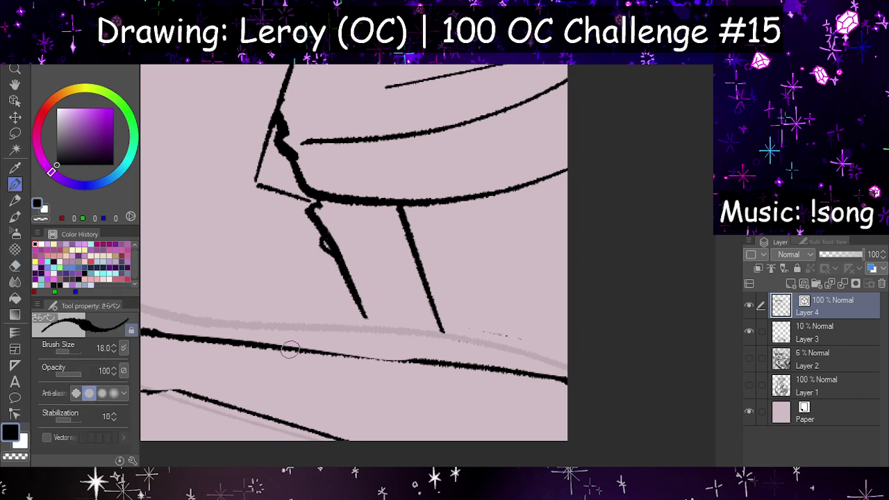
drag(290, 349, 451, 372)
key(ctrl+z)
drag(285, 349, 450, 368)
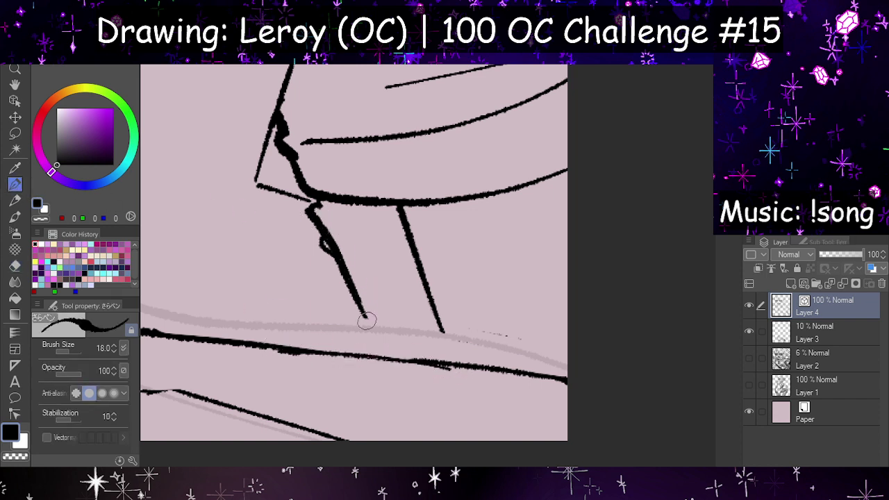
Step: Extend the two slanted lines beneath the sleeve's lower band down past the forearm's upper edge
drag(353, 282, 382, 381)
key(ctrl+z)
drag(346, 275, 405, 396)
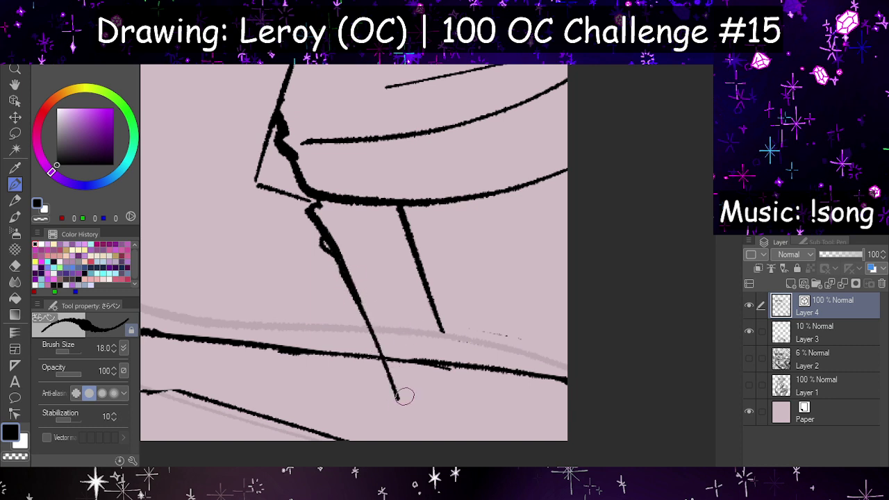
drag(428, 306, 465, 391)
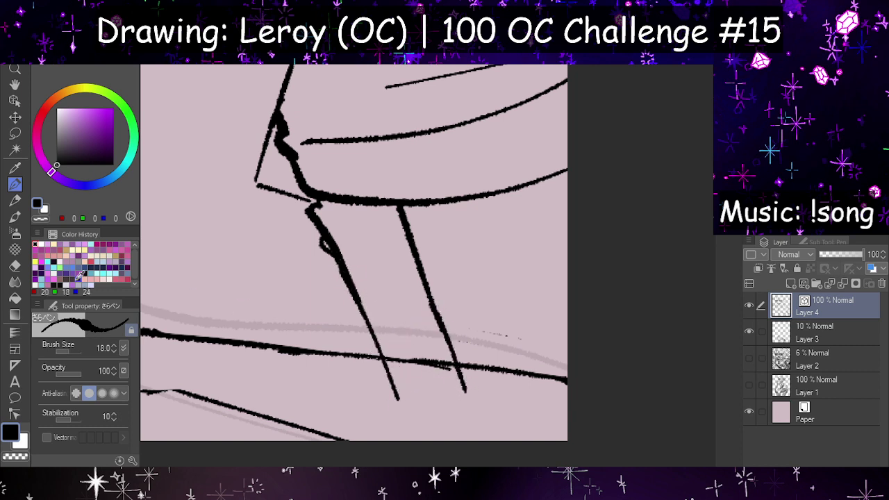
Step: Erase the slanted lines' overshoots below the forearm edge, along with the stray specks and stroke end nearby
click(14, 265)
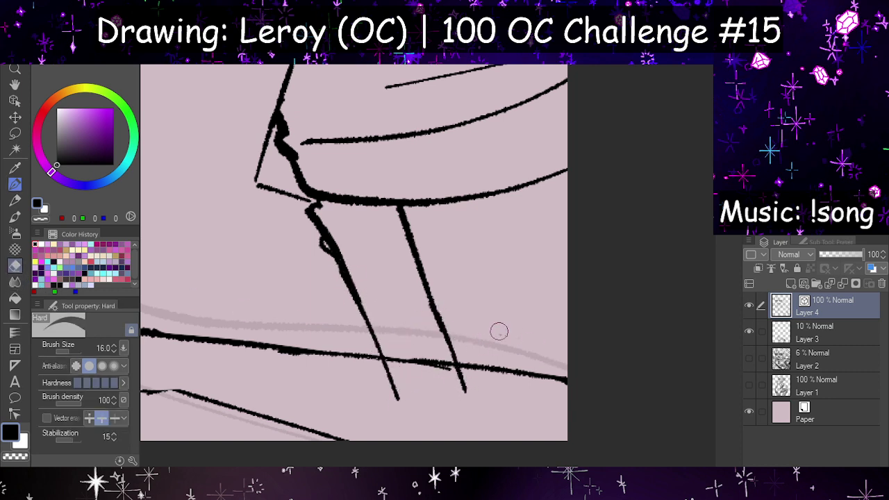
drag(394, 367, 397, 379)
drag(458, 367, 464, 387)
mouse_move(386, 378)
mouse_down()
mouse_move(404, 412)
mouse_move(380, 381)
mouse_move(475, 396)
mouse_move(410, 373)
mouse_move(486, 387)
mouse_up()
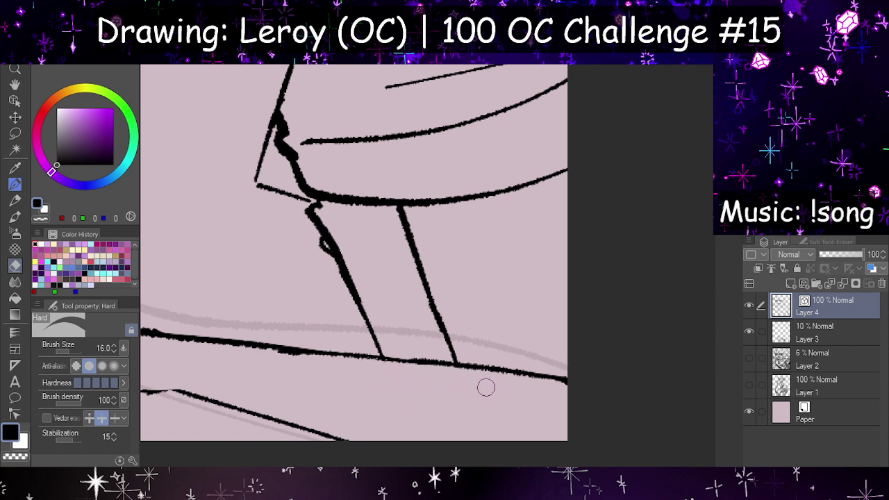
scroll(463, 371, down, 5)
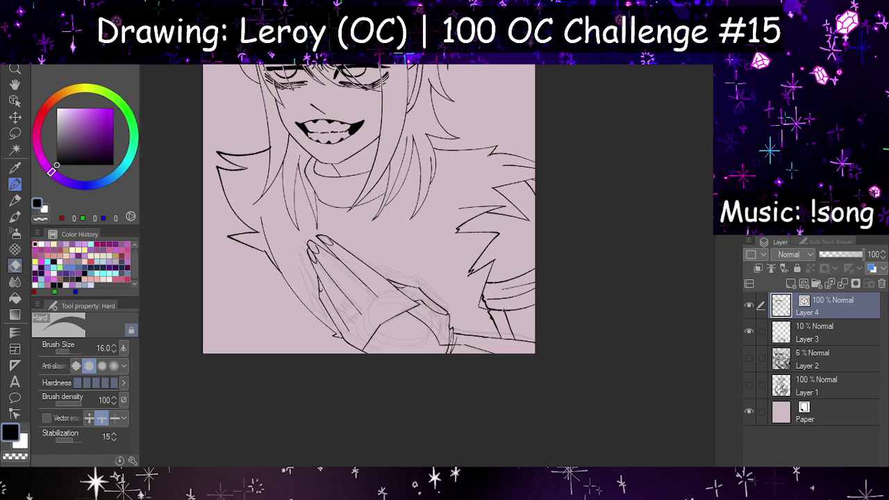
Step: Hide the Layer 3 rough sketch, and show Layer 2 briefly to compare it with the line art before hiding it again
scroll(490, 305, down, 2)
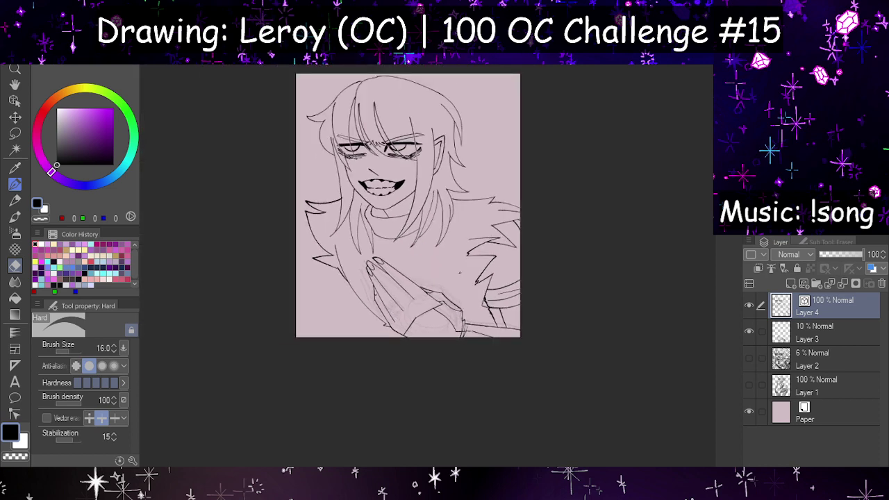
scroll(452, 268, up, 2)
key(h)
key(h)
scroll(437, 261, down, 4)
scroll(417, 256, up, 4)
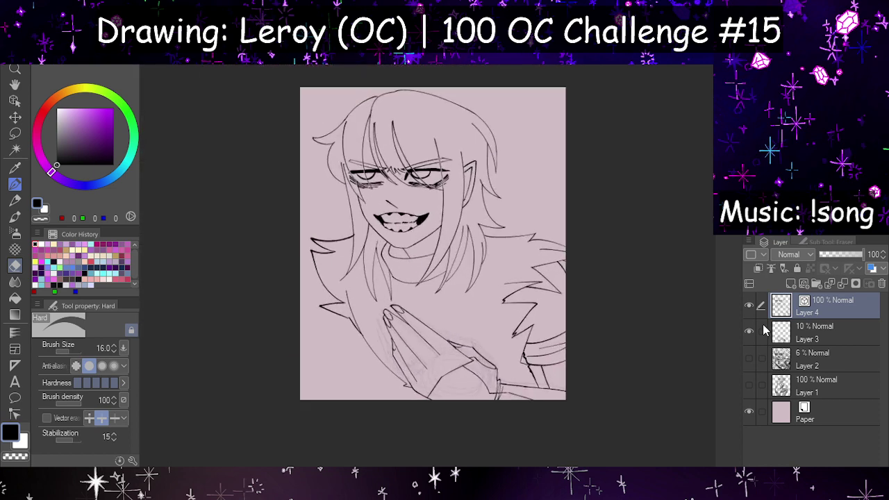
click(749, 333)
click(750, 359)
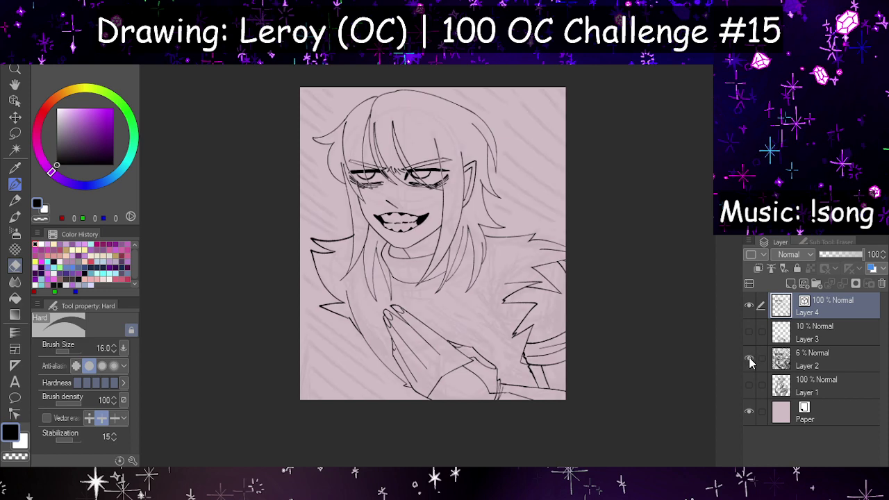
click(750, 359)
Step: Ink a short vertical line down from the collar's upper edge below the chin using the pen
scroll(500, 296, down, 2)
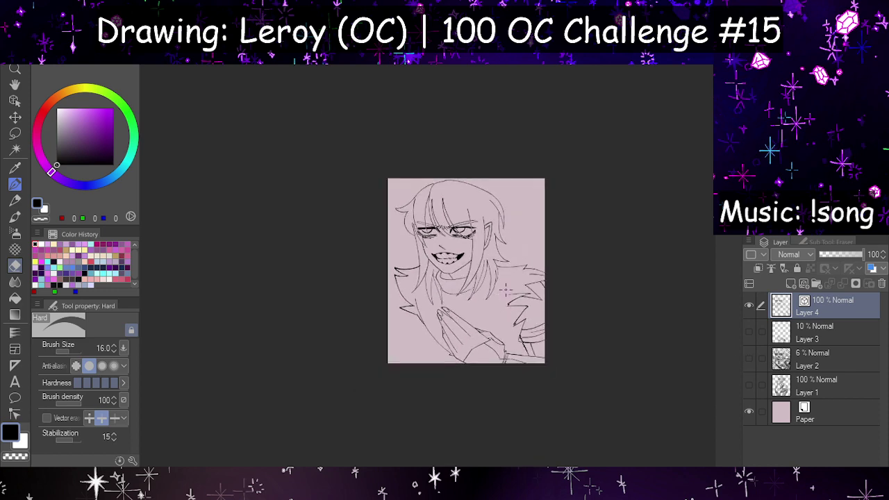
scroll(506, 290, up, 3)
scroll(520, 360, down, 1)
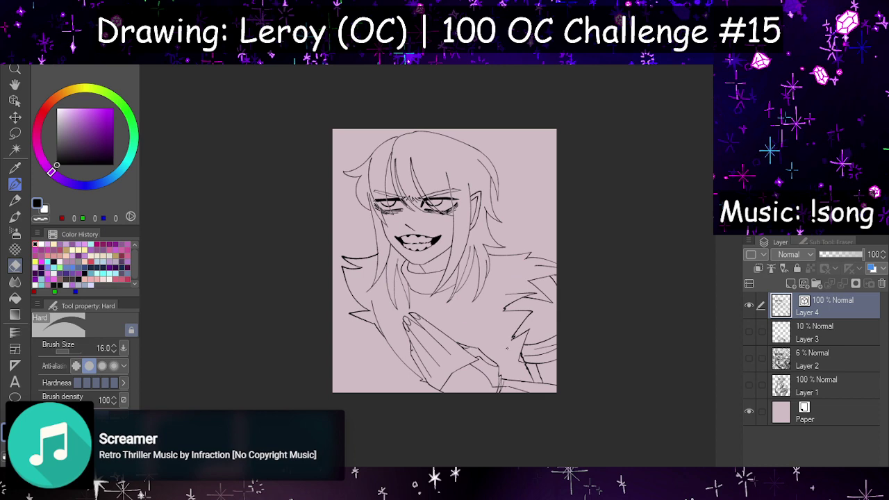
scroll(441, 302, up, 4)
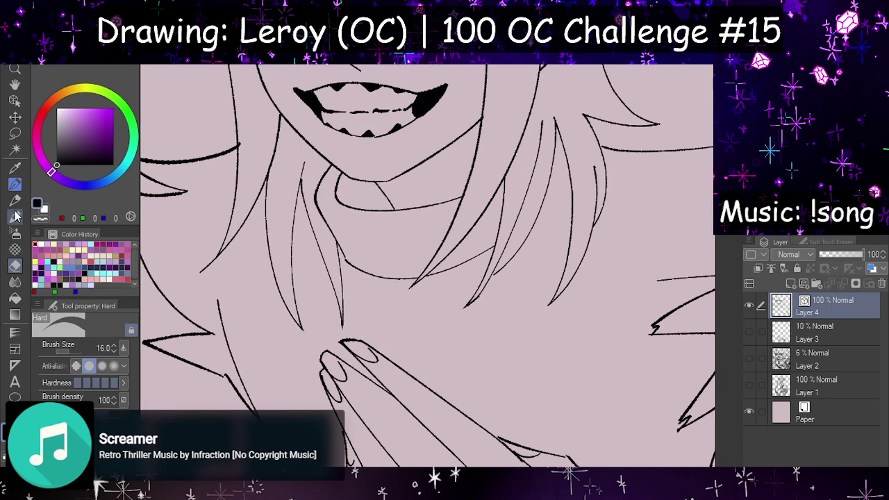
click(15, 185)
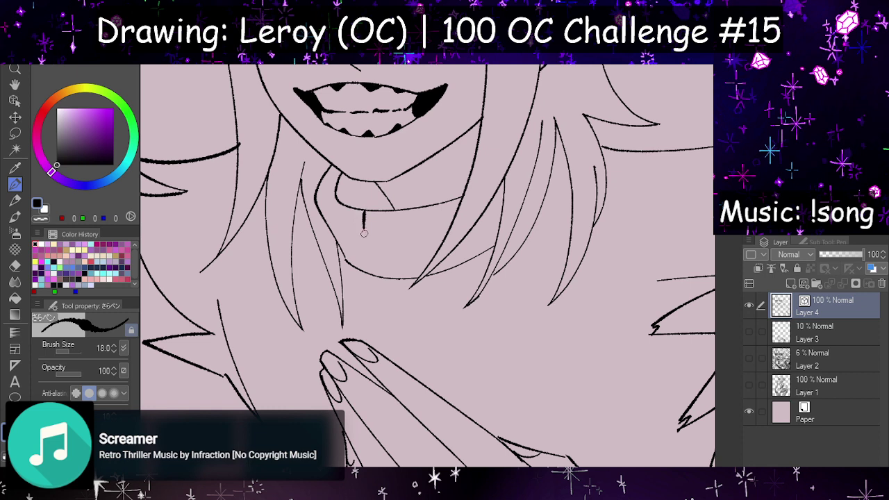
Step: Draw two curved vertical lines down the front of the neck between the upper and lower collar edges
mouse_move(364, 233)
mouse_down()
mouse_move(393, 260)
mouse_move(382, 278)
mouse_up()
mouse_move(405, 225)
mouse_down()
mouse_move(415, 285)
mouse_move(401, 303)
mouse_up()
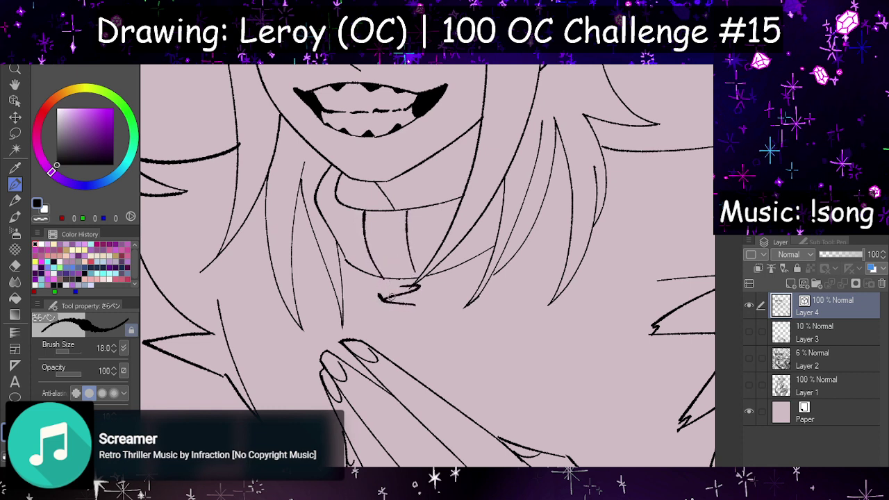
key(h)
key(ctrl+z)
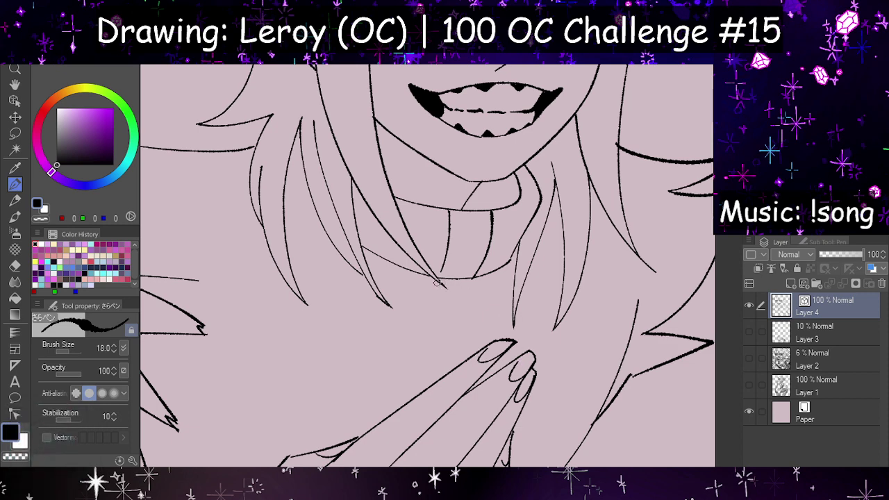
mouse_move(428, 281)
mouse_down()
mouse_move(473, 291)
mouse_move(455, 303)
mouse_move(481, 306)
mouse_up()
key(h)
key(h)
key(ctrl+z)
mouse_move(427, 288)
mouse_down()
mouse_move(479, 293)
mouse_move(478, 303)
mouse_up()
key(h)
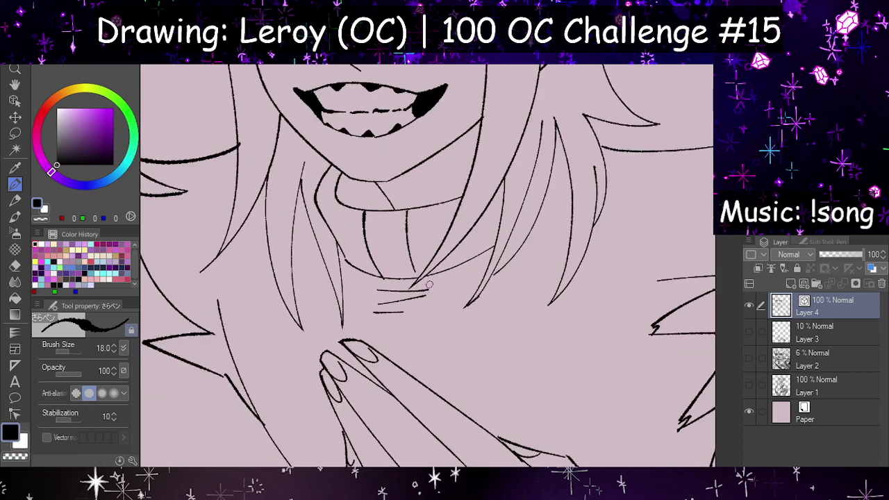
key(h)
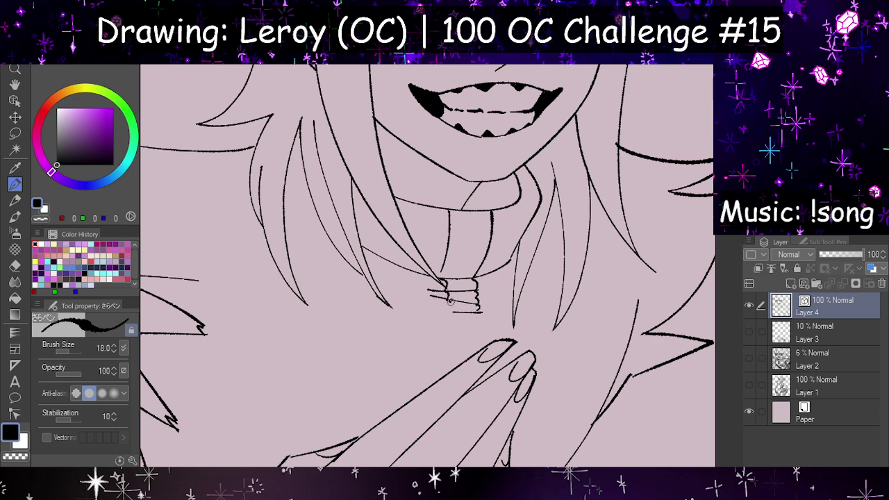
key(h)
drag(402, 316, 414, 397)
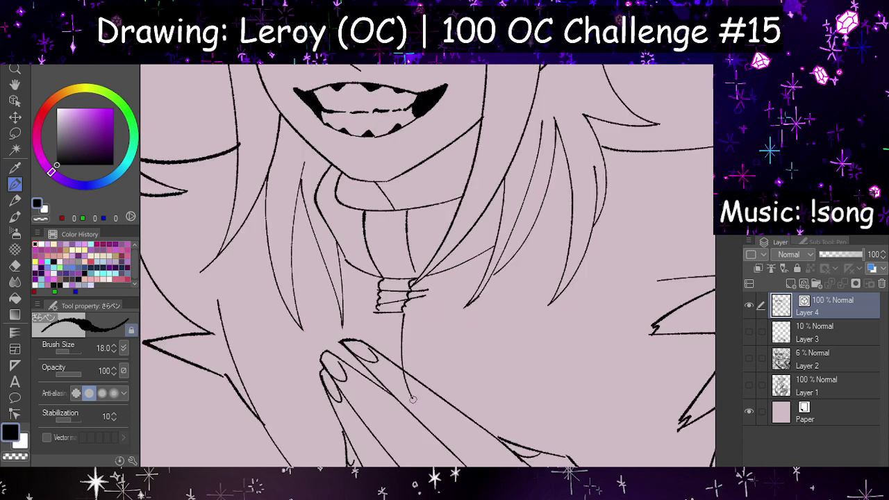
key(ctrl+z)
key(ctrl+z)
key(ctrl+z)
key(ctrl+z)
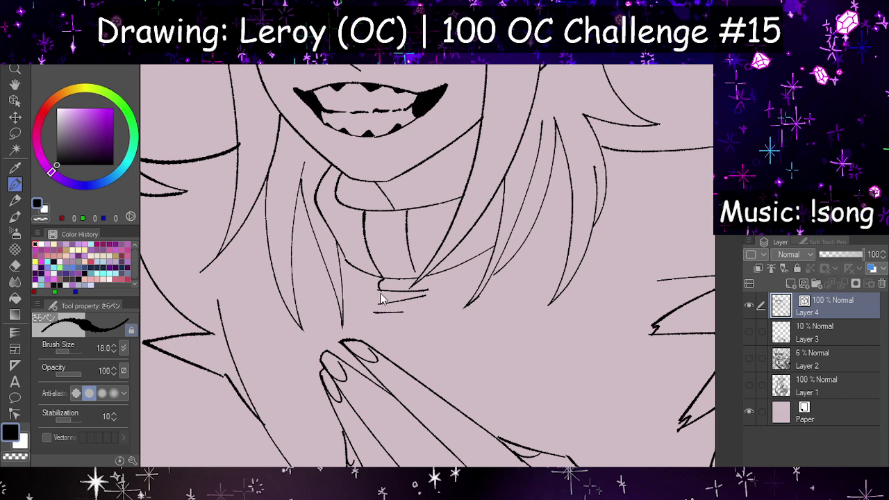
key(h)
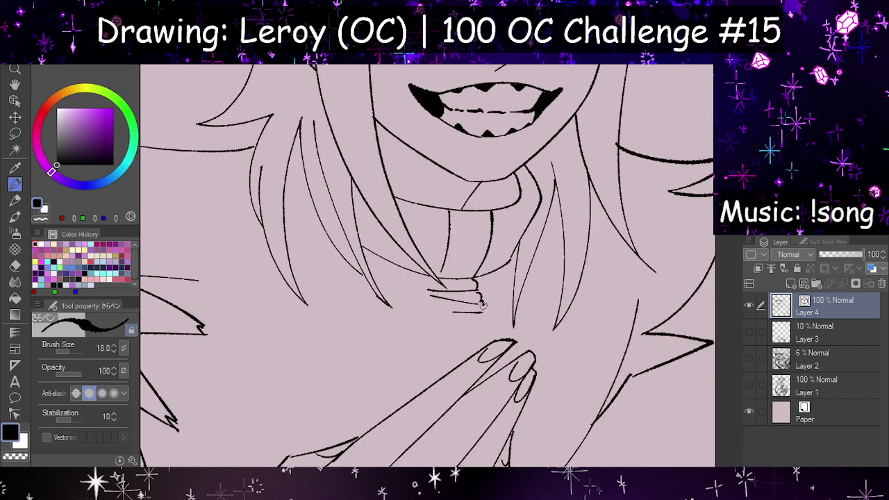
key(h)
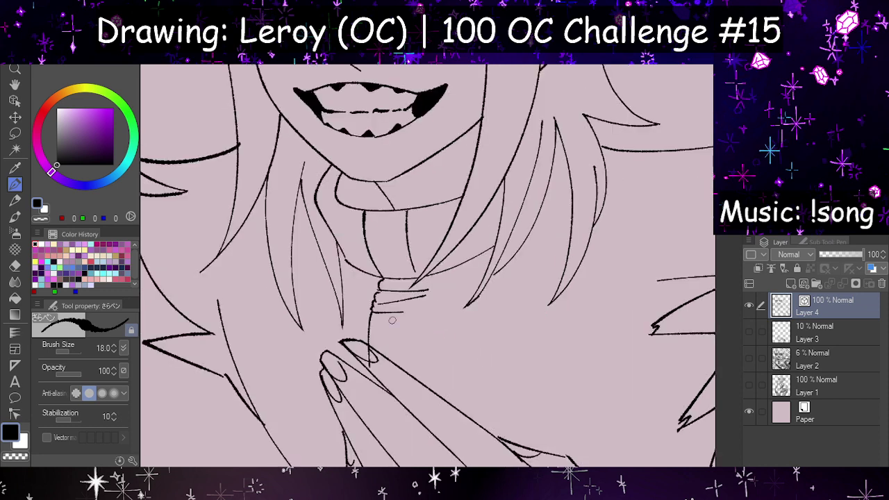
key(ctrl+z)
key(ctrl+z)
key(ctrl+z)
key(ctrl+z)
key(ctrl+z)
key(ctrl+z)
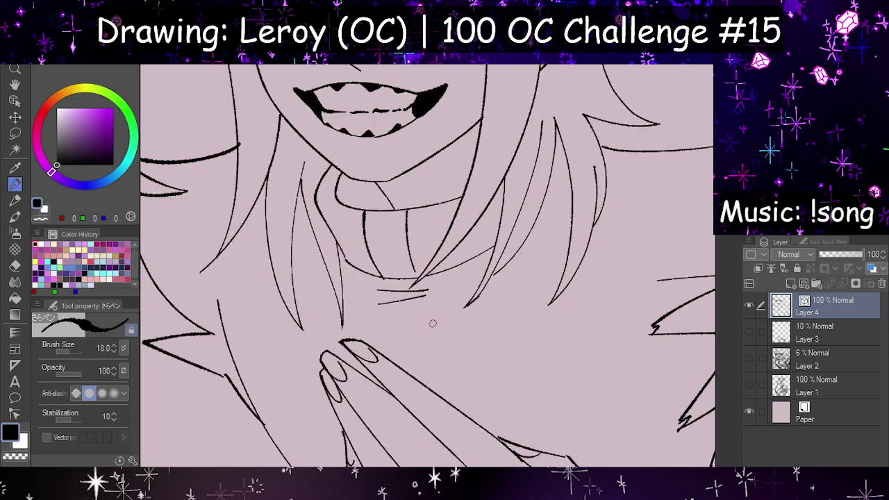
Step: Draw two long lines running from the small notches under the collar down the chest to the hands
key(h)
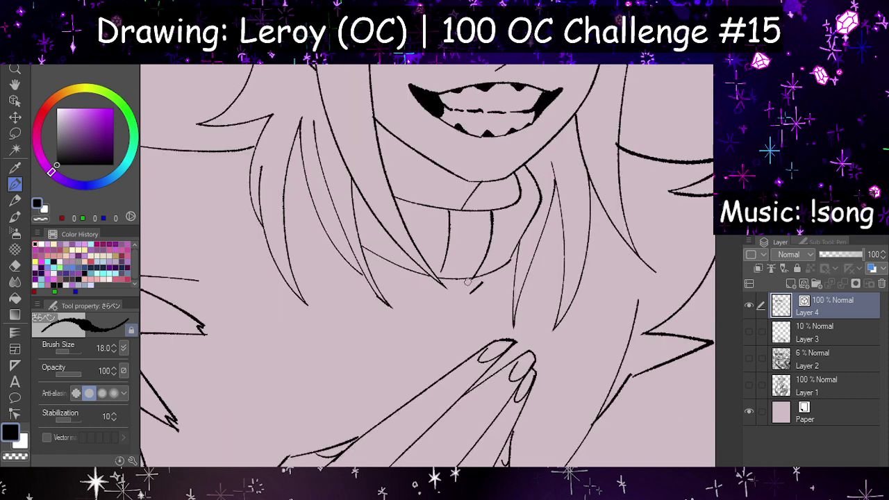
key(ctrl+z)
mouse_move(474, 279)
mouse_down()
mouse_move(482, 285)
mouse_move(486, 393)
mouse_up()
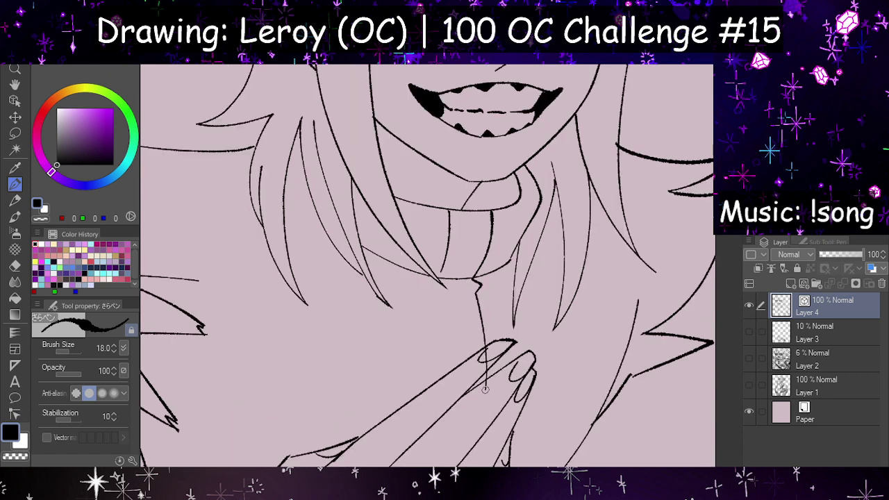
key(h)
key(h)
mouse_move(437, 274)
mouse_down()
mouse_move(446, 285)
mouse_move(448, 416)
mouse_up()
key(h)
key(ctrl+z)
drag(415, 295, 422, 416)
Step: Draw a horizontal line and a slanted line across the two chest lines just below the collar
scroll(441, 325, down, 5)
scroll(441, 261, up, 6)
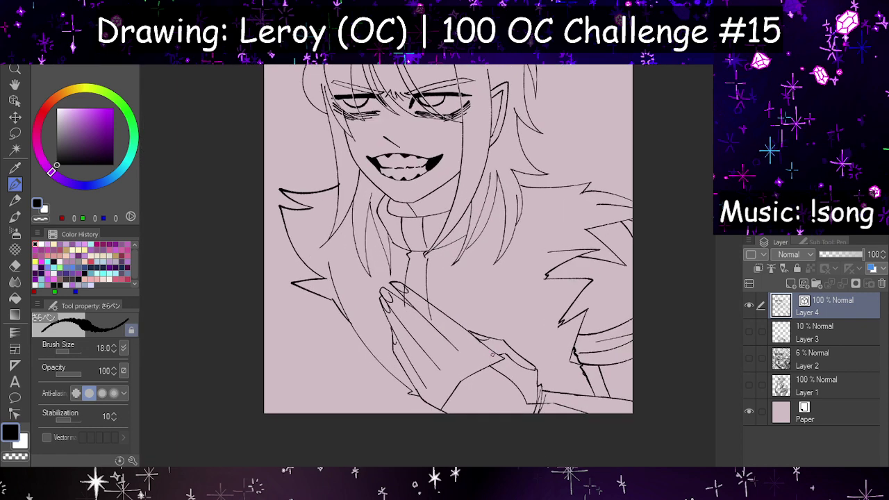
scroll(419, 267, up, 1)
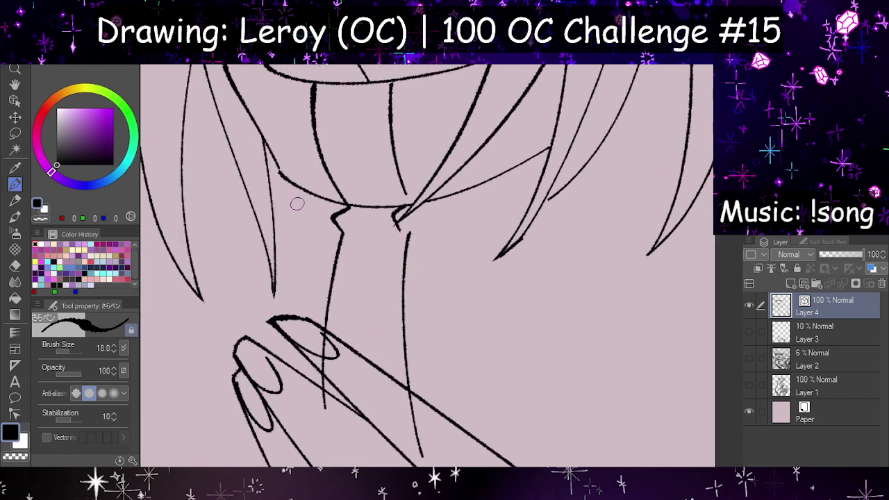
drag(305, 231, 465, 233)
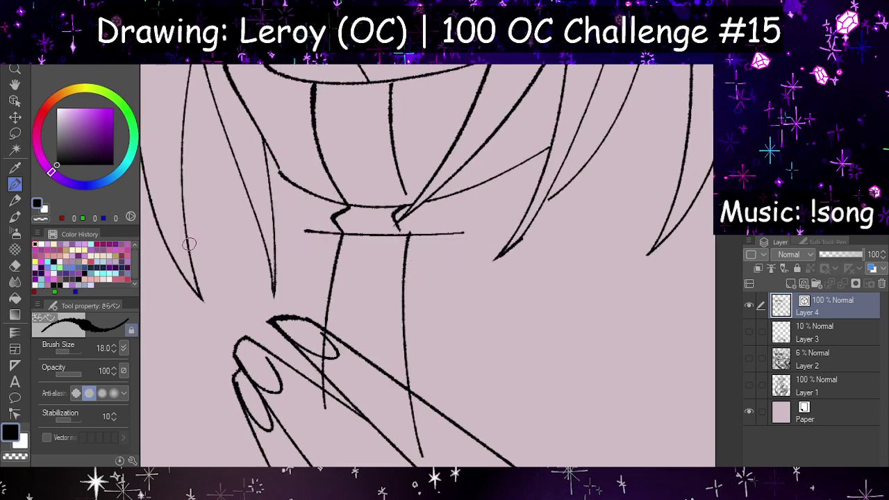
drag(306, 232, 441, 269)
key(ctrl+z)
drag(310, 235, 450, 277)
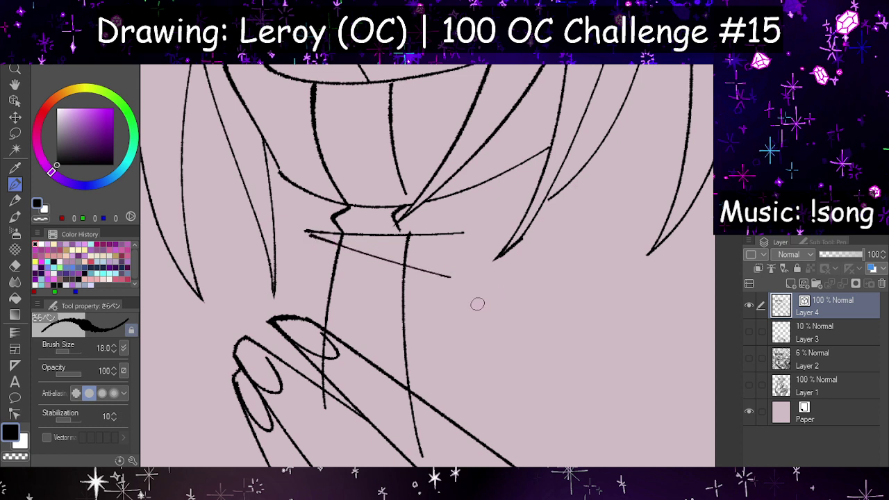
Step: Erase the parts of the two chest lines that overlap the hands, using the Hard eraser with vector erasing on
click(15, 266)
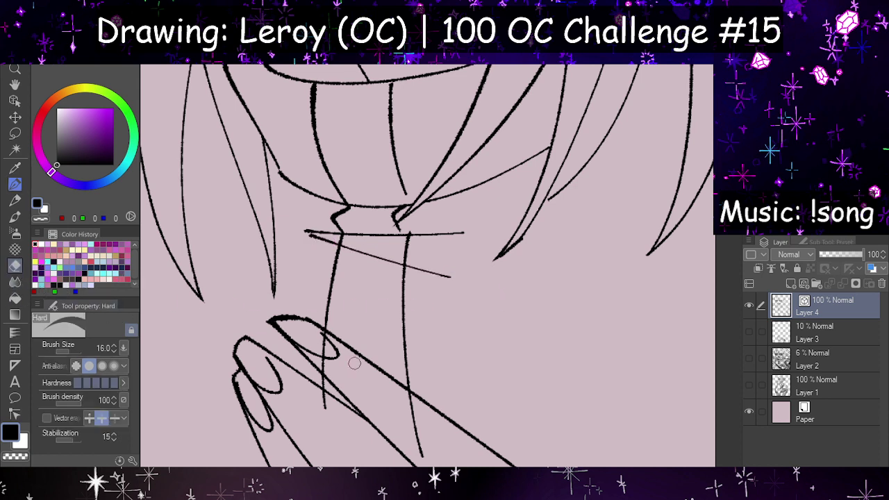
click(46, 418)
mouse_move(325, 404)
mouse_down()
mouse_move(321, 363)
mouse_move(332, 351)
mouse_up()
drag(410, 410, 428, 429)
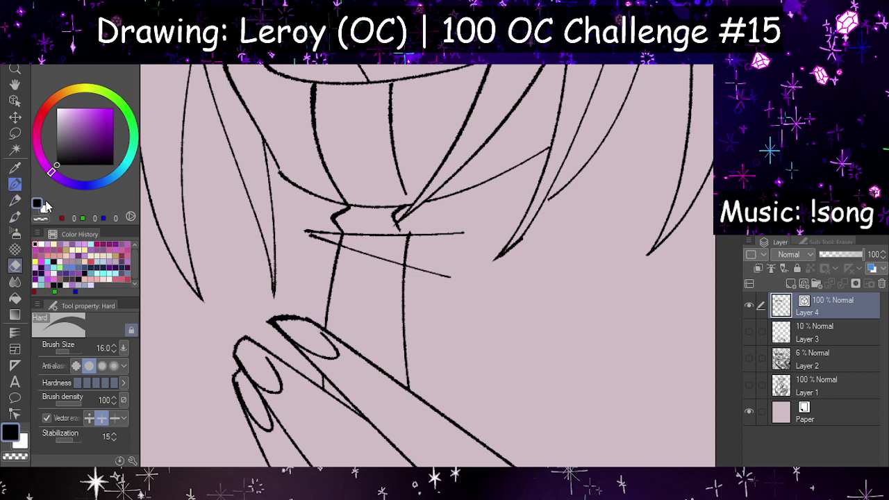
Step: Redraw the chest line that meets the fingertips below the crossing lines and erase its overlap with the fingers
scroll(482, 232, down, 8)
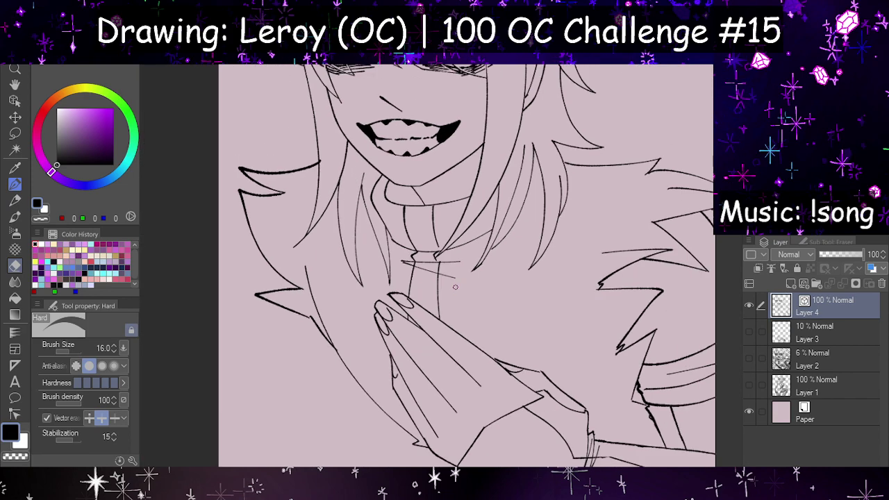
scroll(457, 303, up, 8)
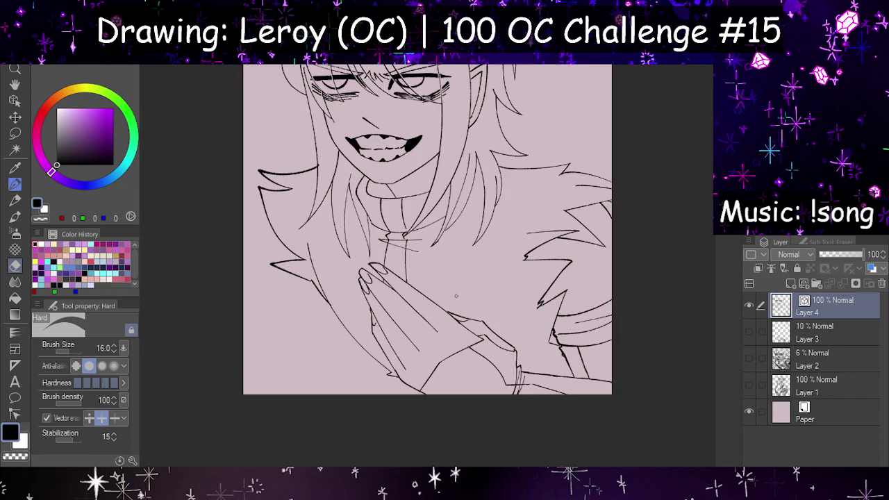
scroll(389, 263, up, 2)
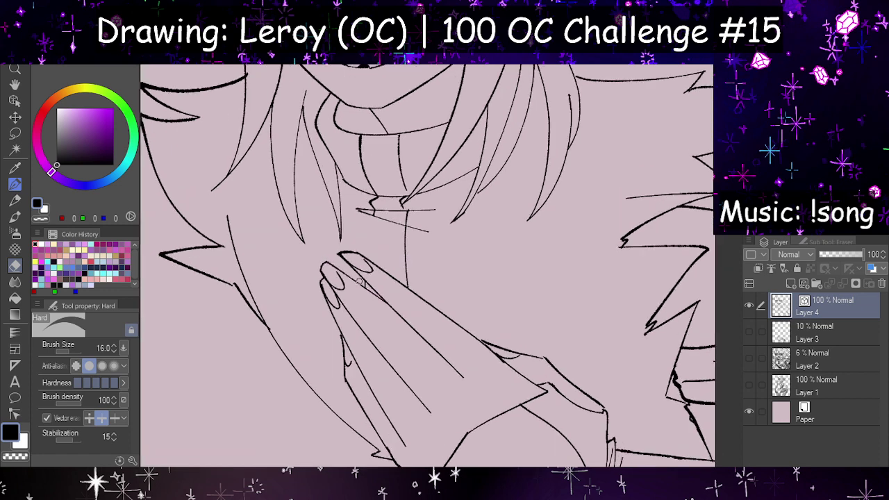
click(14, 183)
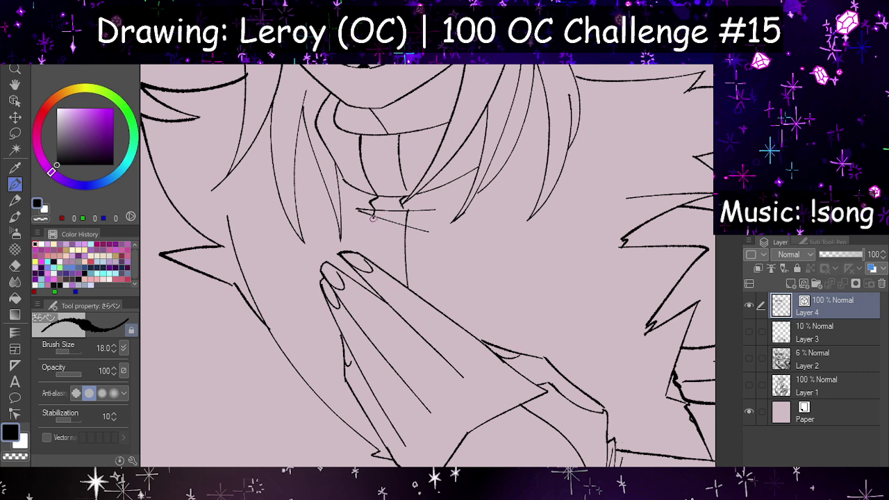
drag(373, 218, 378, 274)
click(14, 265)
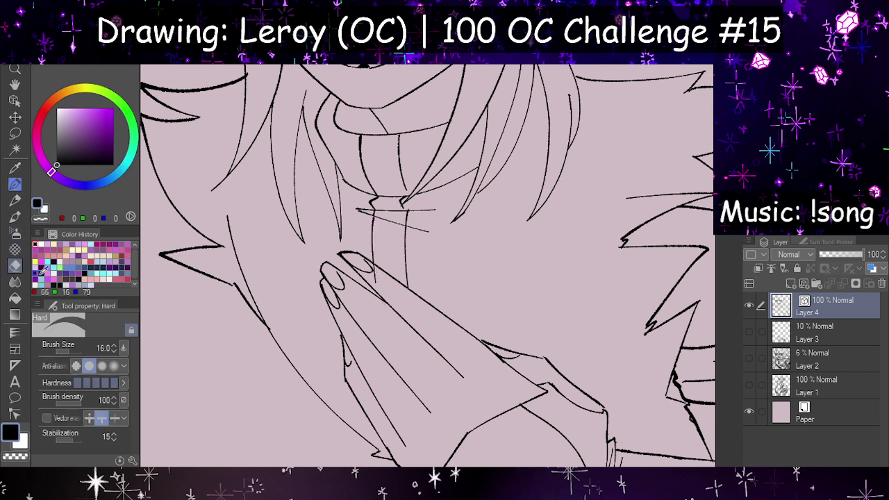
click(47, 418)
drag(376, 277, 382, 278)
Step: Turn off vector erasing and erase the upper end of the outer hair strand beside the forehead
scroll(419, 268, down, 5)
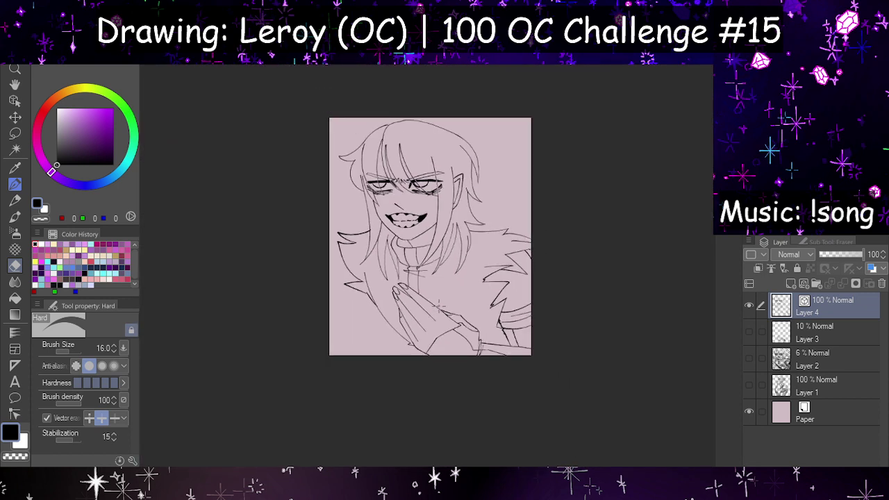
scroll(441, 307, up, 2)
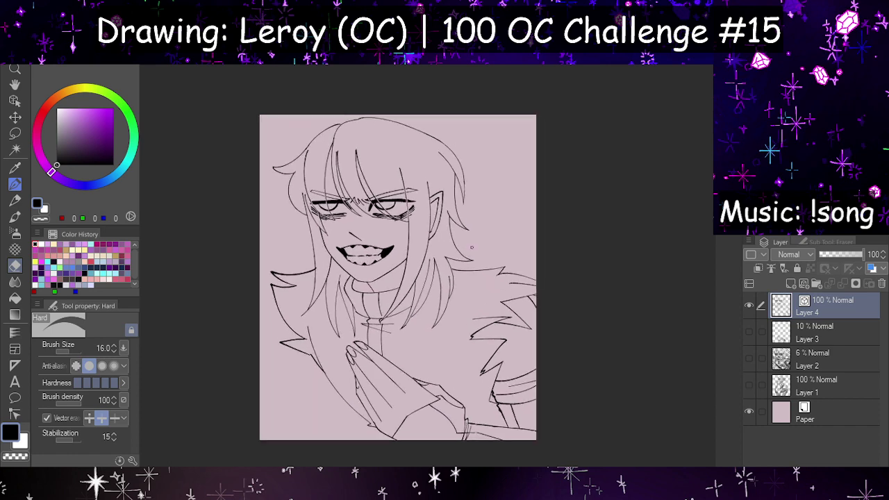
scroll(442, 254, up, 1)
scroll(439, 257, down, 1)
scroll(438, 256, up, 1)
scroll(321, 154, up, 1)
scroll(296, 137, up, 2)
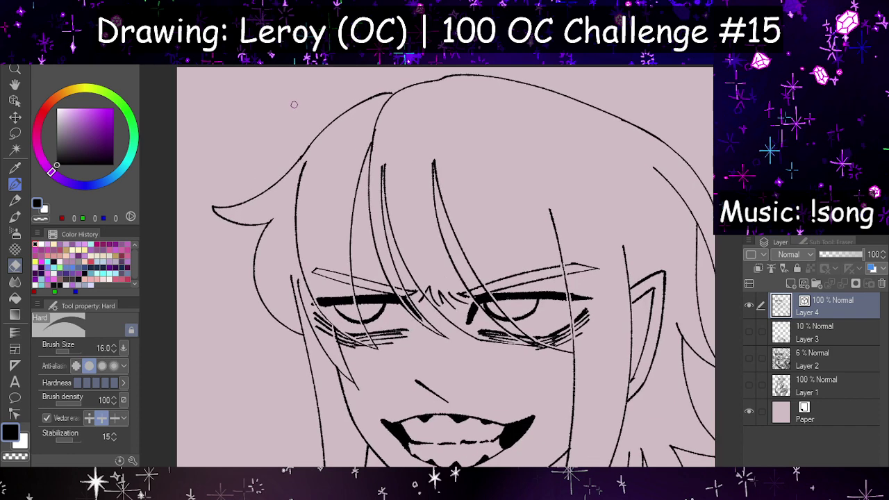
click(47, 418)
mouse_move(296, 166)
mouse_down()
mouse_move(290, 223)
mouse_move(306, 173)
mouse_move(291, 249)
mouse_up()
Step: Erase the upper part of the long bang line where it meets the hair parting
scroll(319, 260, down, 4)
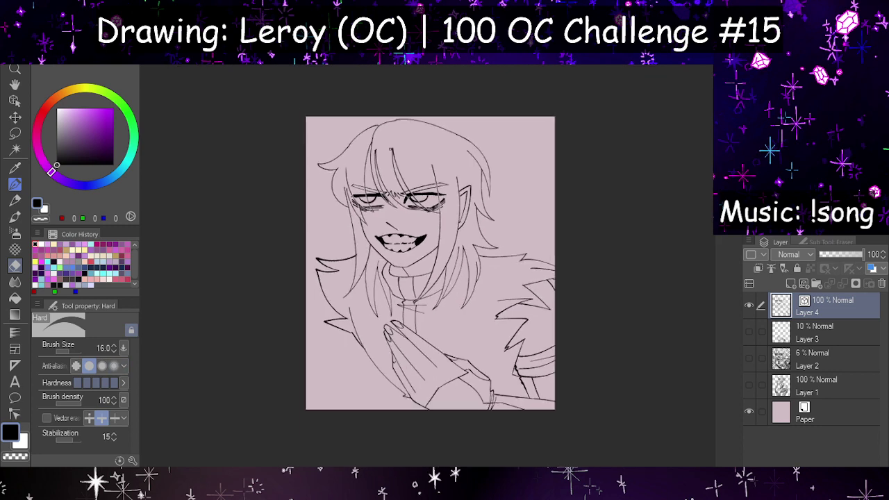
scroll(387, 130, up, 4)
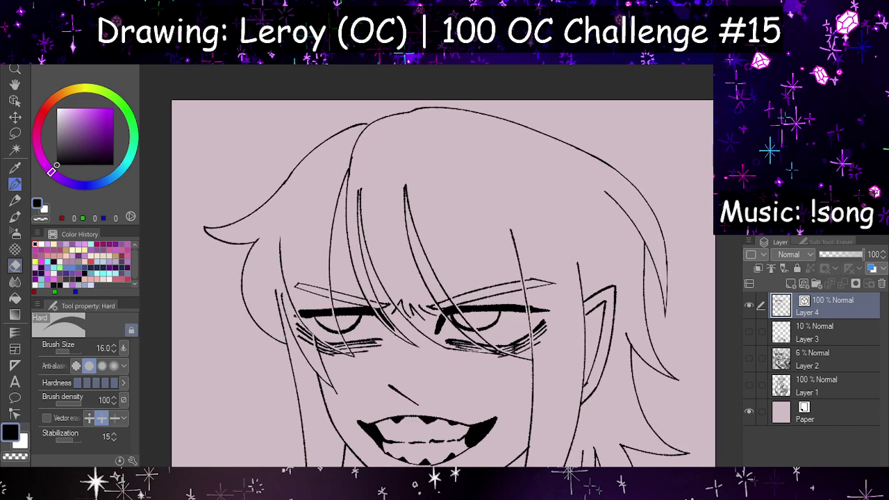
scroll(478, 124, up, 5)
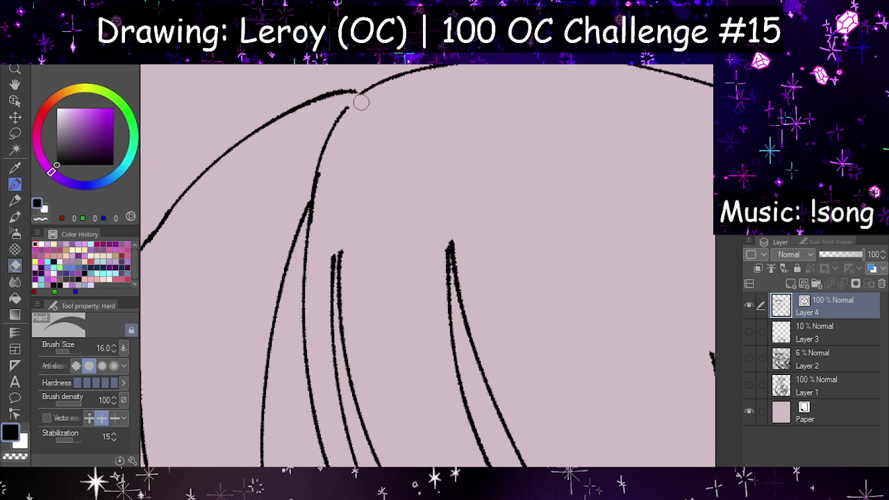
mouse_move(359, 95)
mouse_down()
mouse_move(296, 189)
mouse_move(340, 143)
mouse_move(262, 236)
mouse_up()
scroll(383, 183, down, 5)
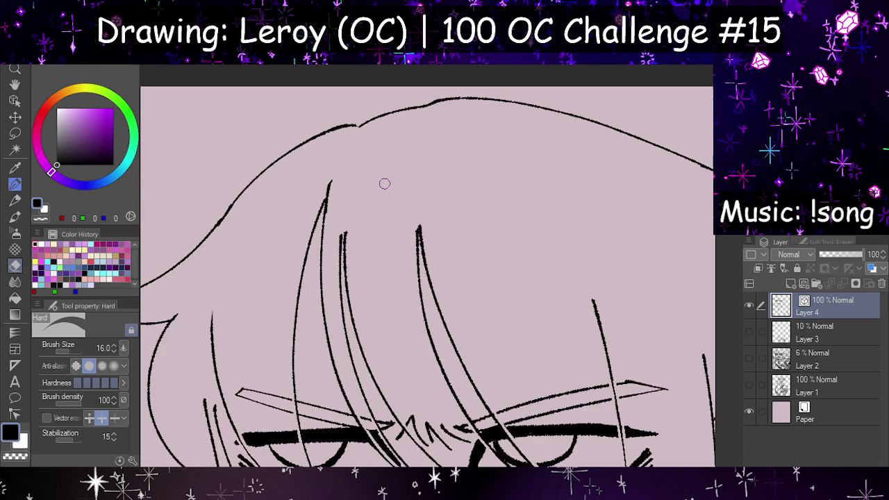
scroll(431, 182, up, 2)
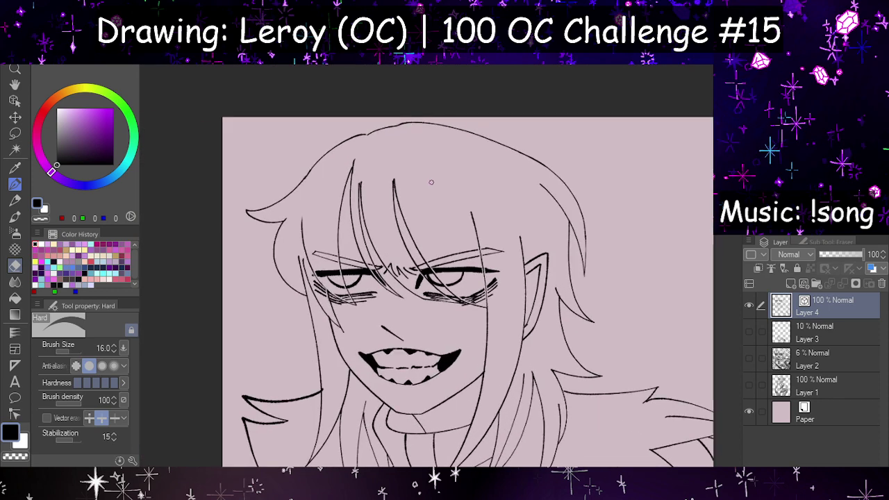
click(23, 184)
mouse_move(371, 135)
mouse_down()
mouse_move(391, 165)
mouse_move(465, 198)
mouse_up()
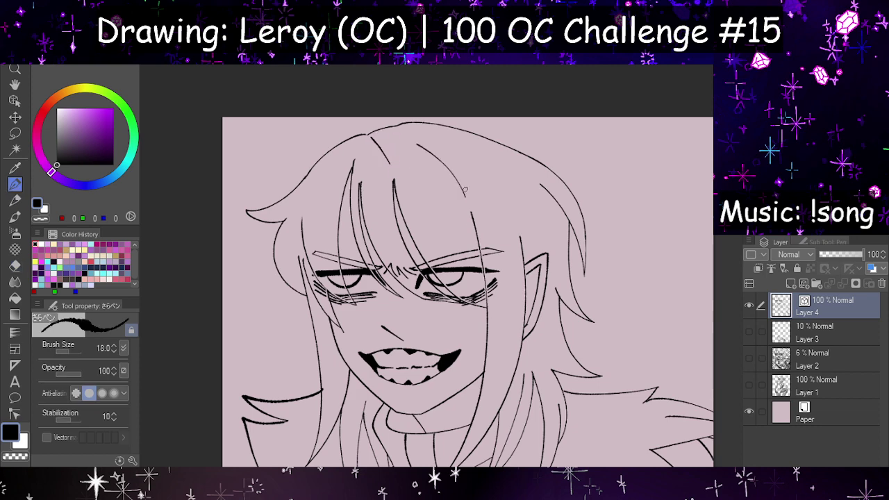
key(h)
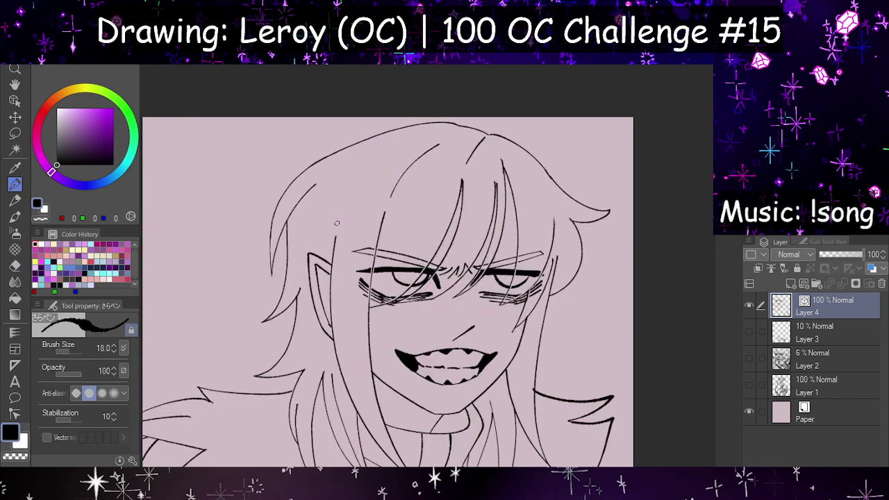
mouse_move(337, 224)
mouse_down()
mouse_move(445, 132)
mouse_move(427, 134)
mouse_move(338, 203)
mouse_up()
key(ctrl+z)
key(ctrl+z)
mouse_move(449, 130)
mouse_down()
mouse_move(390, 151)
mouse_move(353, 201)
mouse_up()
key(h)
key(ctrl+z)
key(ctrl+z)
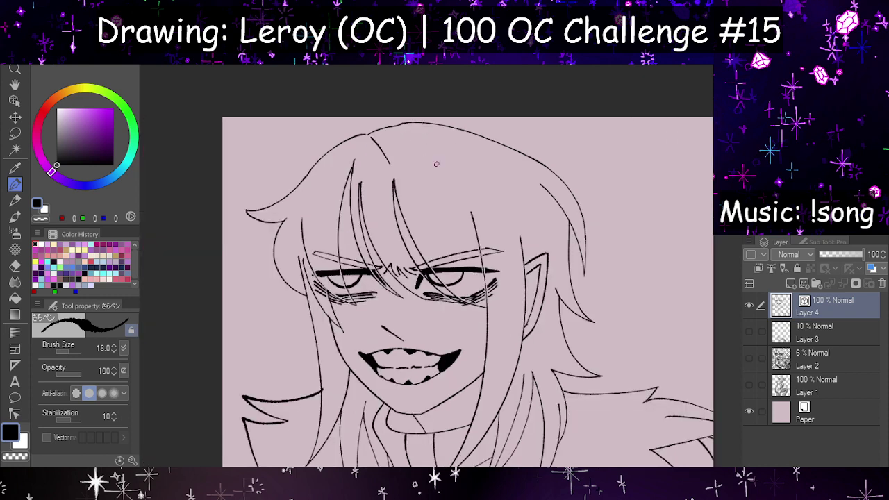
key(ctrl+z)
Step: Draw a line joining the parting to the long bang, short strokes beside it, and two long curved strands over the crown
drag(369, 133, 353, 168)
key(ctrl+z)
drag(370, 132, 353, 168)
mouse_move(371, 137)
mouse_down()
mouse_move(388, 160)
mouse_move(363, 173)
mouse_up()
key(ctrl+z)
drag(374, 136, 387, 162)
mouse_move(405, 129)
mouse_down()
mouse_move(444, 158)
mouse_move(473, 198)
mouse_up()
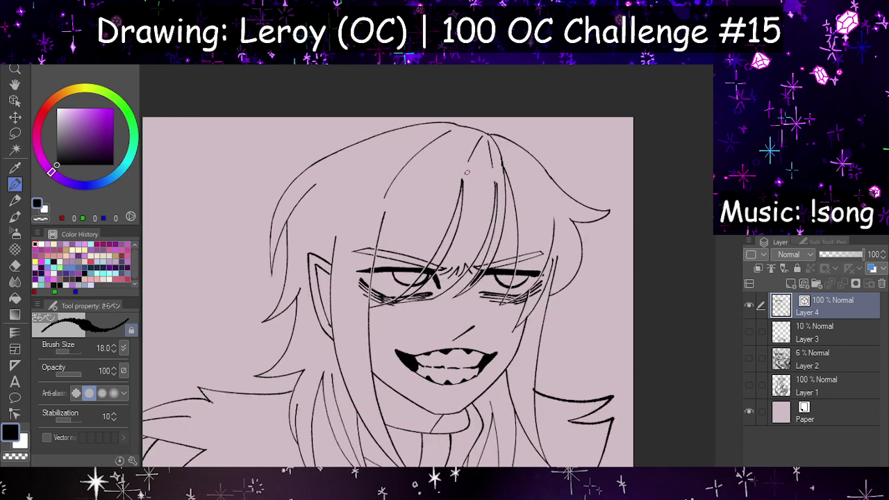
drag(430, 128, 522, 178)
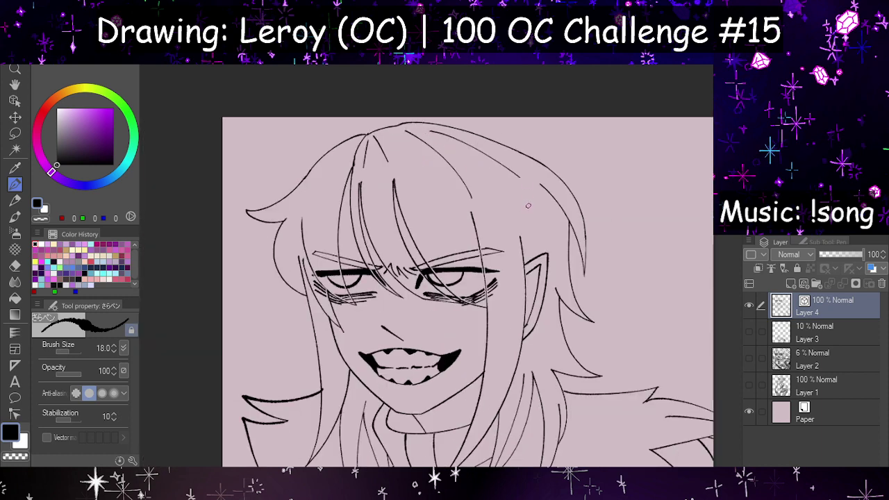
Step: Undo the curved crown strands, the short strokes at the parting and the line joining the parting to the bangs
key(h)
scroll(532, 202, down, 4)
key(h)
scroll(429, 197, up, 5)
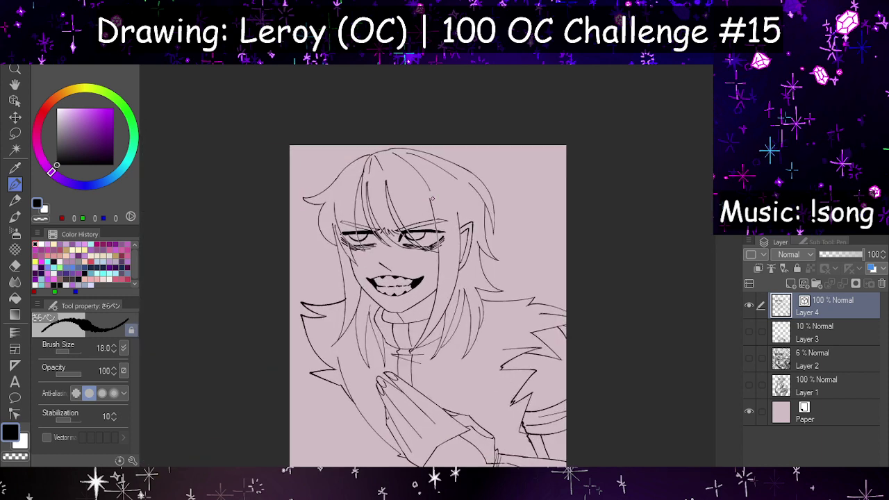
key(ctrl+z)
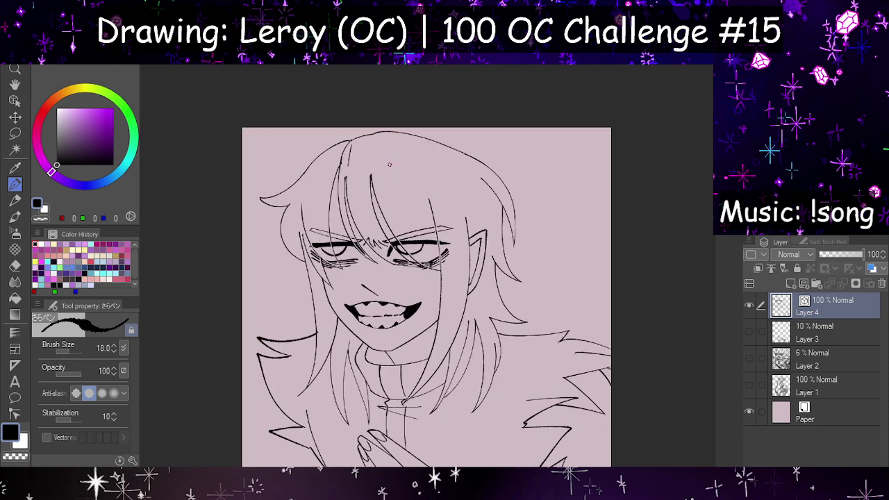
key(ctrl+z)
key(ctrl+z)
drag(353, 141, 372, 174)
key(ctrl+z)
drag(352, 141, 398, 200)
key(ctrl+z)
drag(352, 138, 428, 178)
key(ctrl+z)
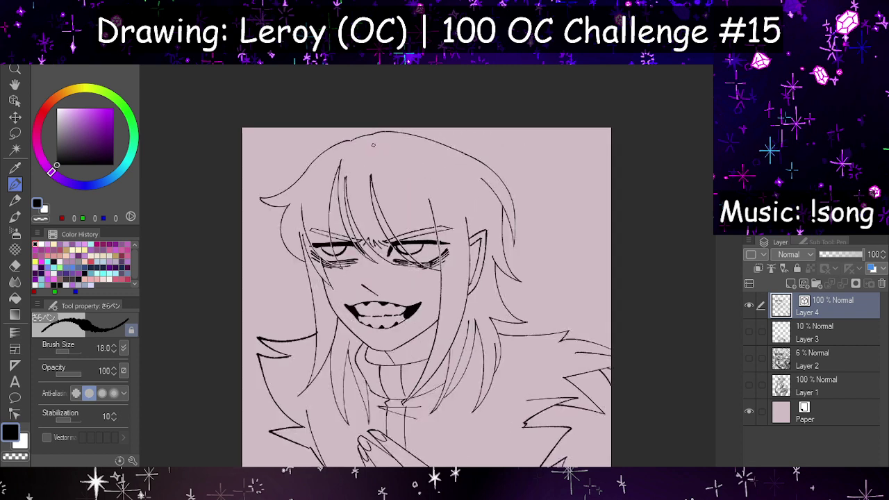
Step: Draw two curved strands following the shape of the crown, from near the top of the head towards the ear side
mouse_move(373, 143)
mouse_down()
mouse_move(403, 162)
mouse_move(424, 193)
mouse_up()
drag(408, 146, 465, 177)
key(ctrl+z)
drag(401, 143, 459, 195)
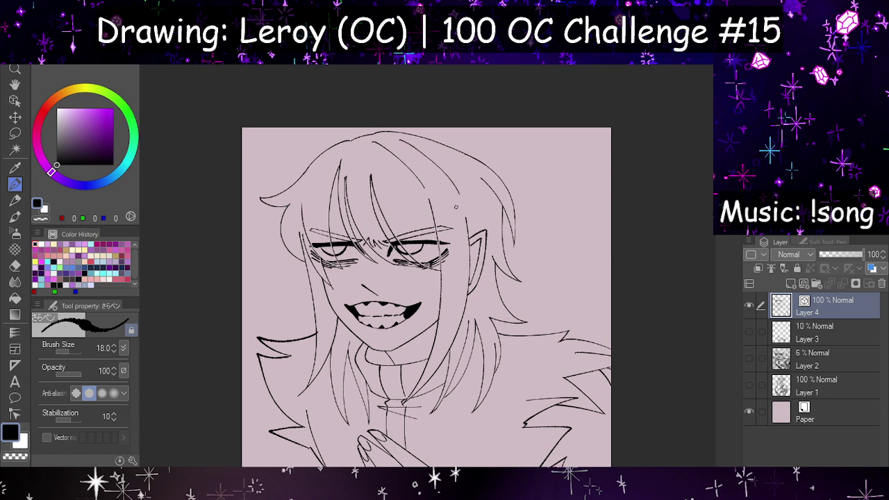
key(h)
key(h)
drag(456, 169, 482, 221)
key(h)
key(h)
key(ctrl+z)
key(h)
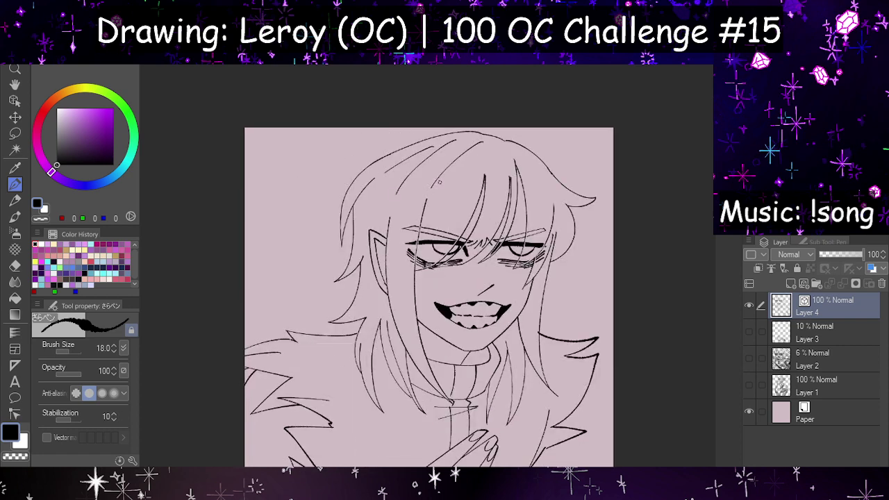
key(ctrl+z)
drag(419, 148, 396, 196)
key(ctrl+z)
Step: Draw a third curved strand over the back of the crown and a short curved strand on the opposite side of the hair
drag(421, 150, 369, 216)
key(h)
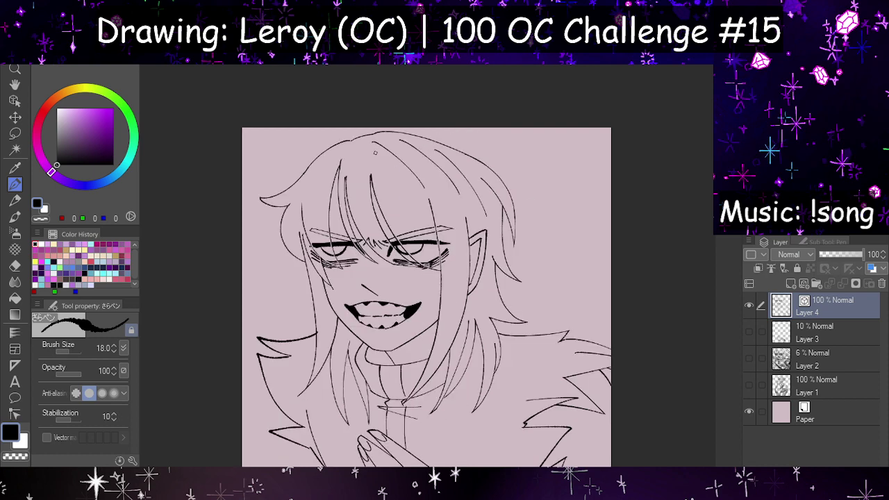
drag(302, 195, 328, 160)
key(h)
key(h)
scroll(410, 160, down, 5)
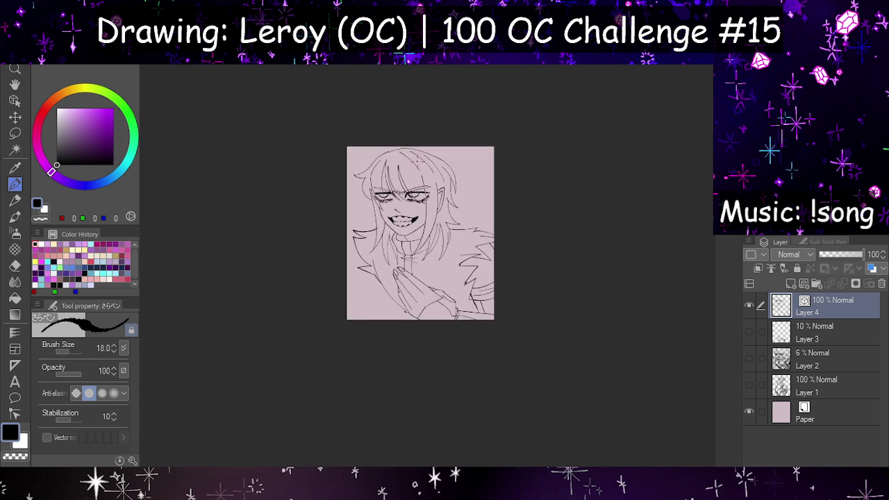
scroll(442, 191, up, 2)
scroll(396, 188, up, 1)
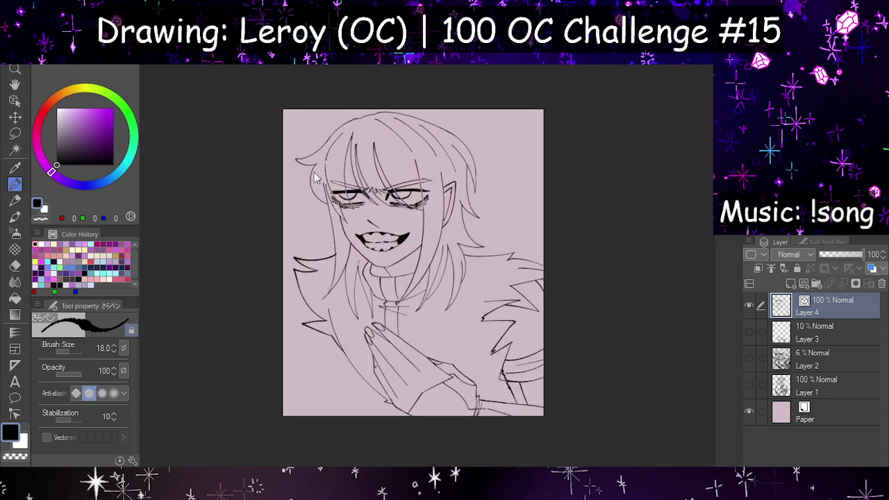
scroll(460, 270, up, 1)
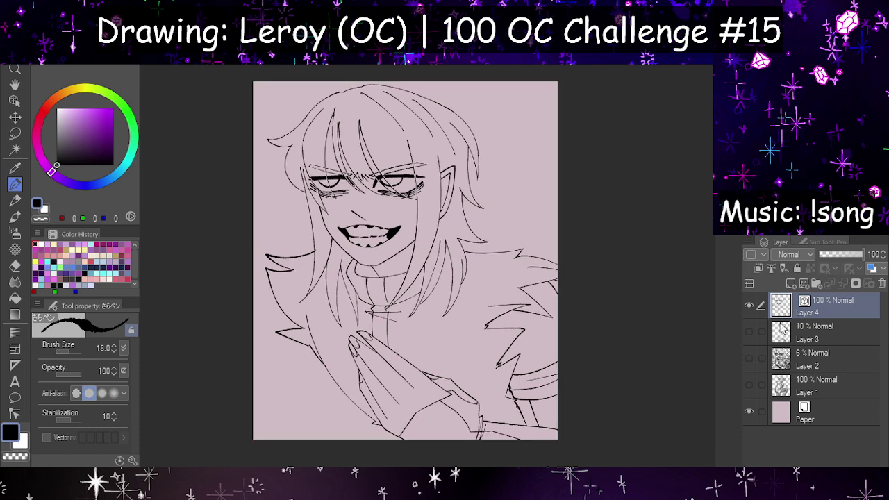
Step: Add a new layer above Layer 4, fade Layer 4 to 18% opacity and make the new layer active
click(787, 285)
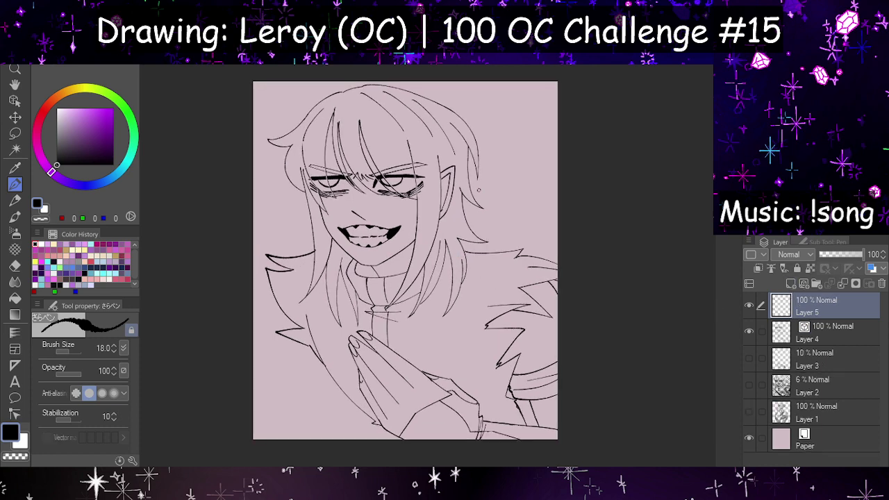
click(816, 332)
click(829, 255)
click(817, 306)
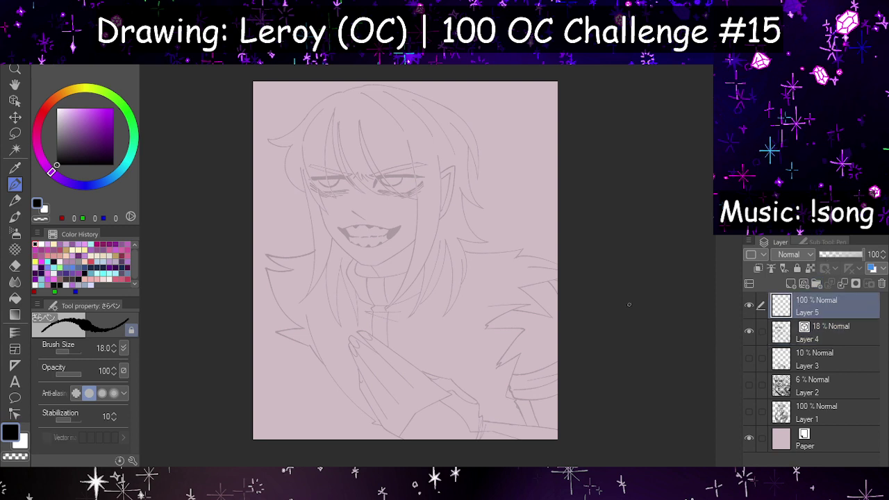
Step: Handwrite the word "Hydration" in black, slanting upward across the mouth and neck of the character
drag(314, 276, 329, 308)
drag(326, 261, 342, 307)
mouse_move(369, 275)
mouse_down()
mouse_move(369, 312)
mouse_move(349, 321)
mouse_up()
mouse_move(381, 242)
mouse_down()
mouse_move(385, 282)
mouse_move(396, 243)
mouse_move(406, 240)
mouse_move(413, 254)
mouse_up()
key(ctrl+z)
drag(421, 212, 421, 251)
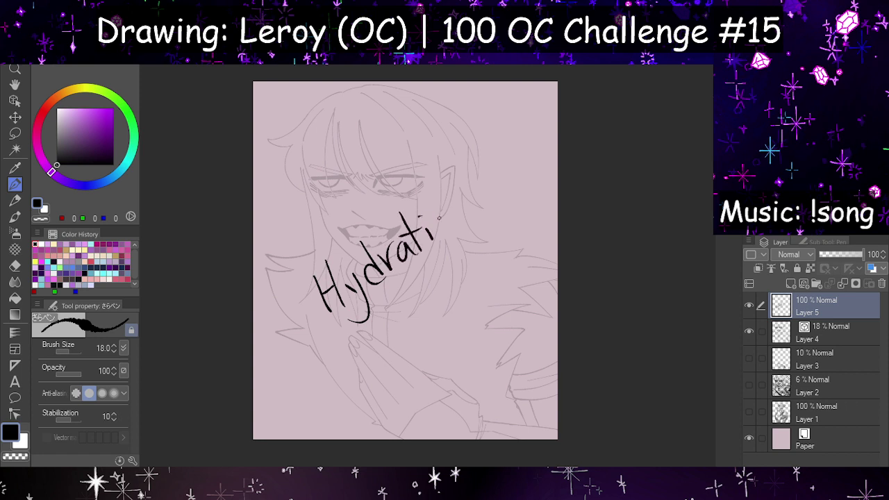
drag(440, 221, 467, 218)
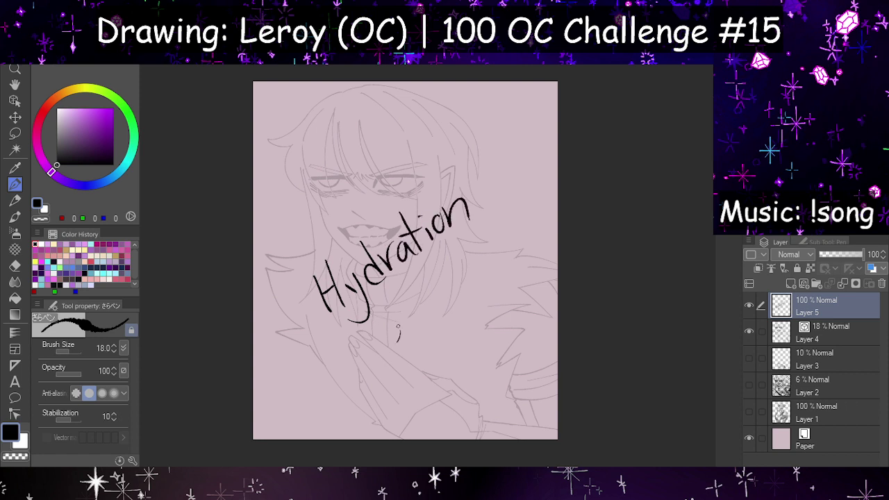
Step: Handwrite the word "Check" below "Hydration" at the same upward slant
key(ctrl+z)
key(h)
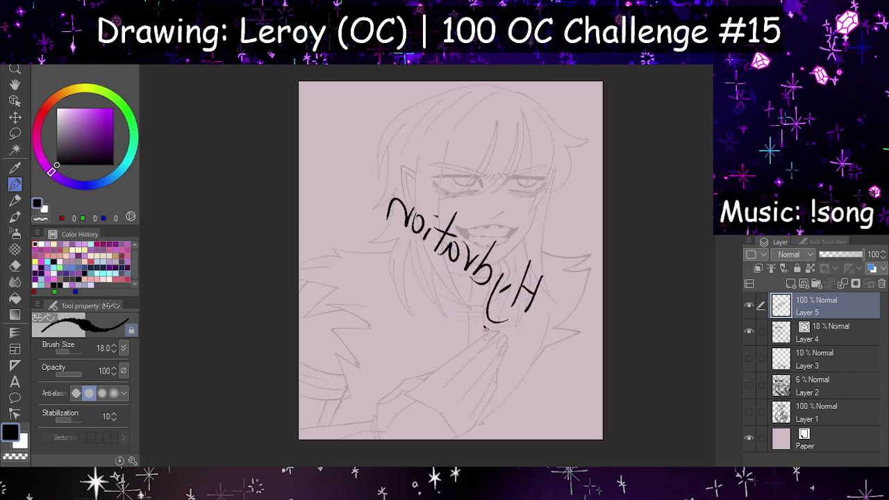
drag(485, 330, 474, 364)
key(h)
mouse_move(391, 313)
mouse_down()
mouse_move(394, 345)
mouse_move(398, 317)
mouse_move(425, 330)
mouse_up()
mouse_move(431, 300)
mouse_down()
mouse_move(426, 317)
mouse_move(443, 320)
mouse_up()
mouse_move(446, 264)
mouse_down()
mouse_move(435, 311)
mouse_move(471, 297)
mouse_move(440, 281)
mouse_move(448, 310)
mouse_up()
key(ctrl+z)
key(ctrl+z)
key(ctrl+z)
drag(456, 265, 446, 285)
drag(448, 285, 475, 294)
key(ctrl+z)
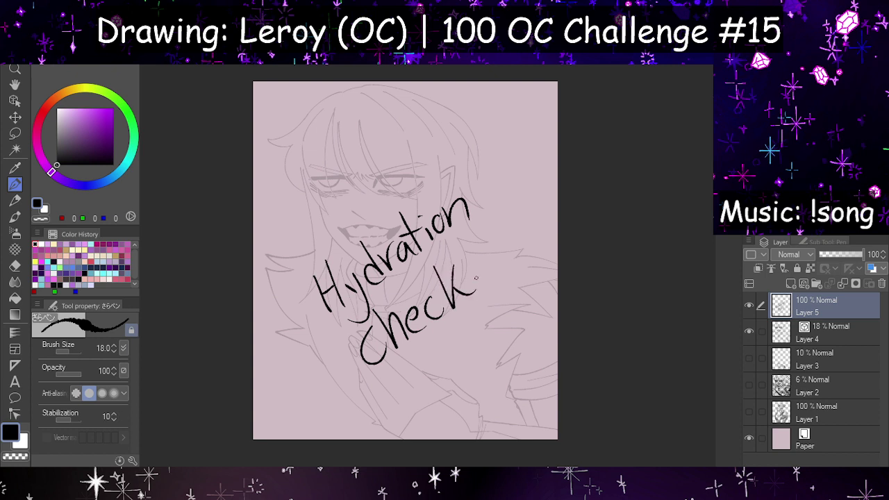
Step: Move the lettering higher on the canvas and lower Layer 4's opacity to 9%
key(k)
drag(412, 317, 418, 292)
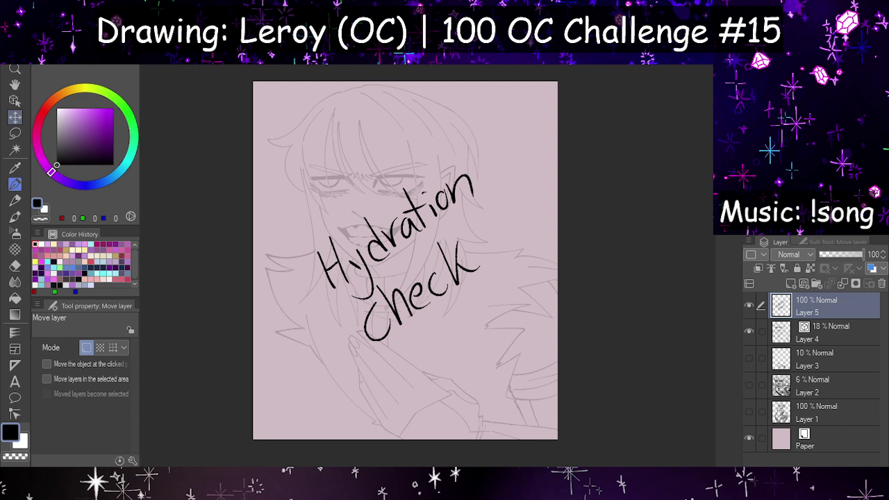
click(823, 330)
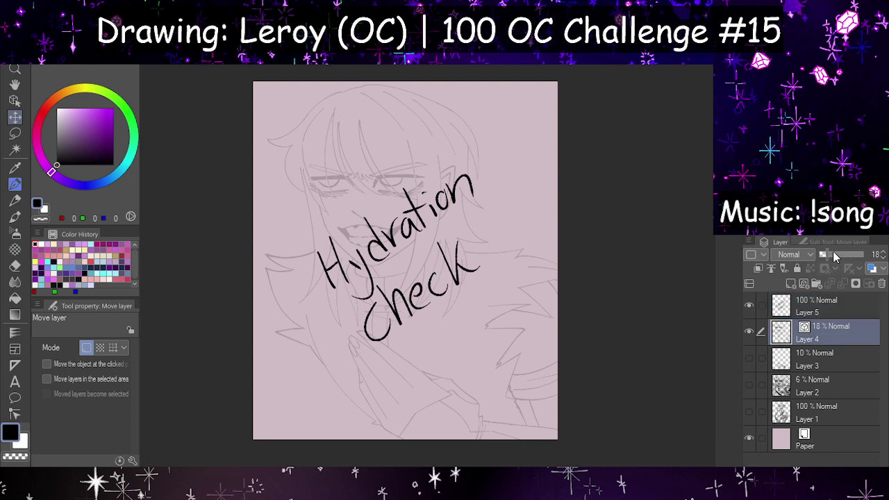
click(835, 253)
scroll(834, 253, down, 2)
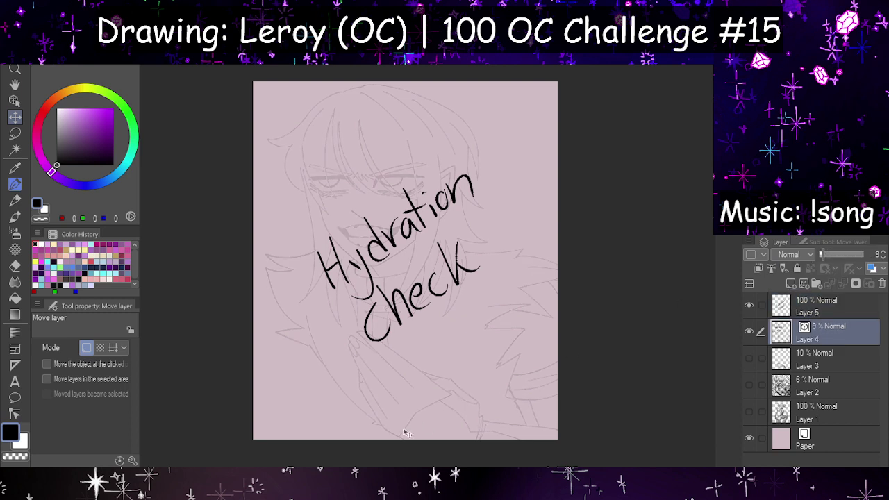
click(797, 310)
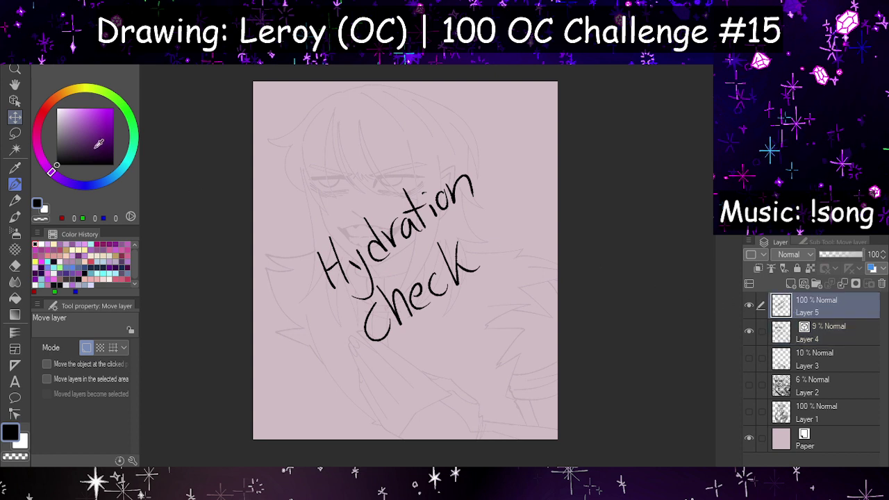
drag(363, 258, 345, 236)
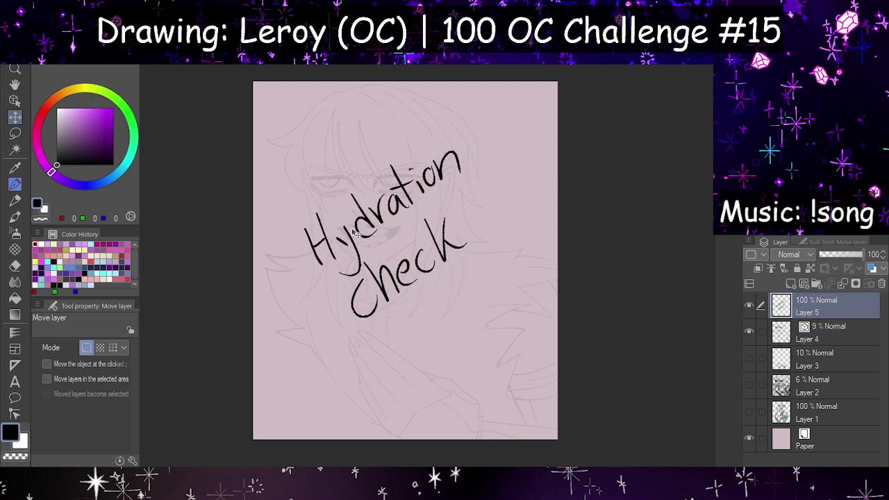
Step: Handwrite "(BRB)" below "Check" at the same upward slant with the pen
click(16, 186)
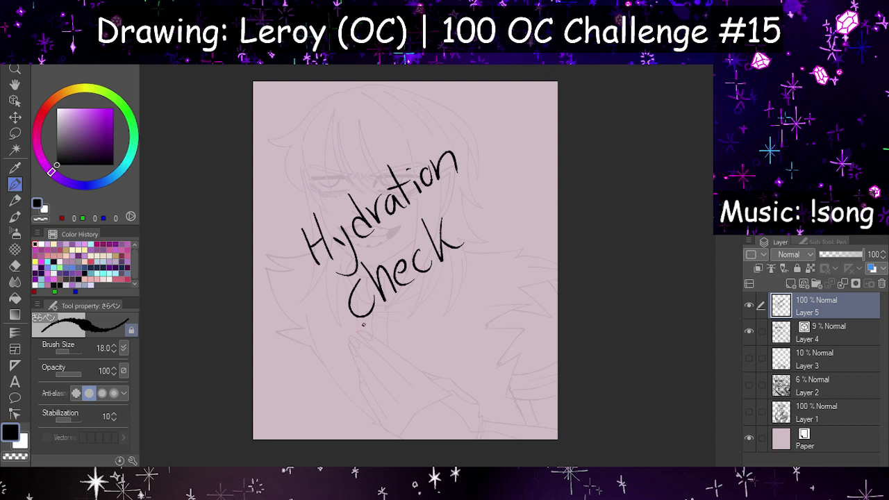
drag(364, 331, 394, 358)
key(h)
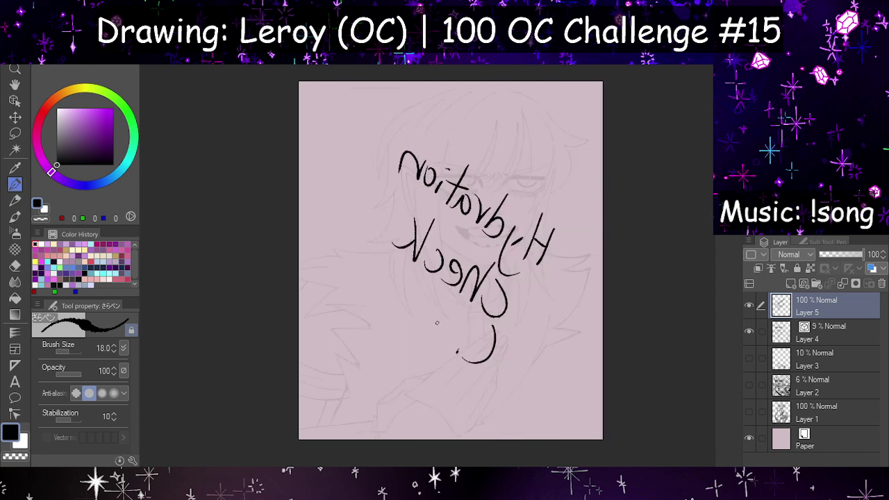
drag(451, 326, 456, 362)
key(h)
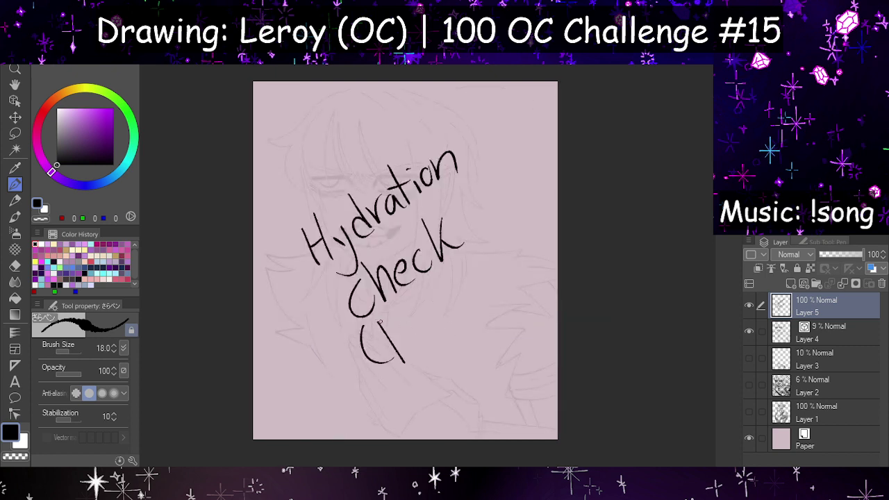
drag(397, 320, 401, 359)
key(h)
key(ctrl+z)
mouse_move(477, 321)
mouse_down()
mouse_move(445, 337)
mouse_move(451, 360)
mouse_up()
key(h)
mouse_move(419, 311)
mouse_down()
mouse_move(417, 343)
mouse_move(441, 340)
mouse_up()
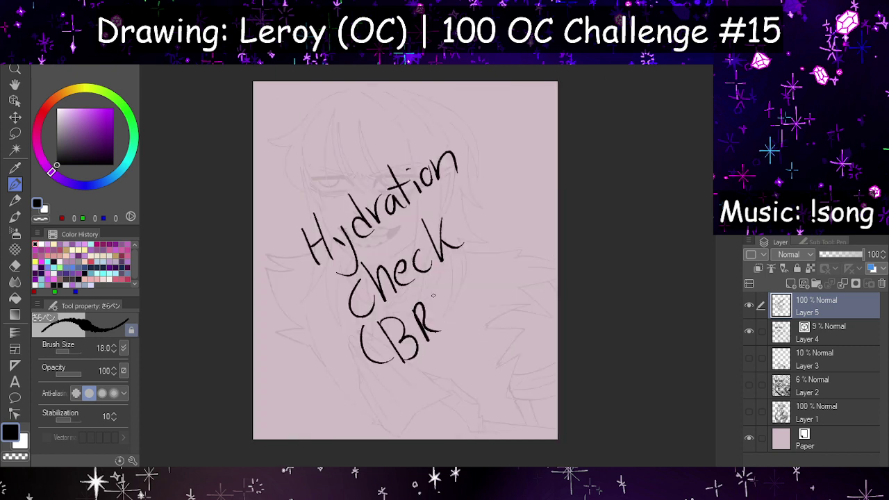
drag(444, 296, 450, 328)
drag(470, 267, 473, 313)
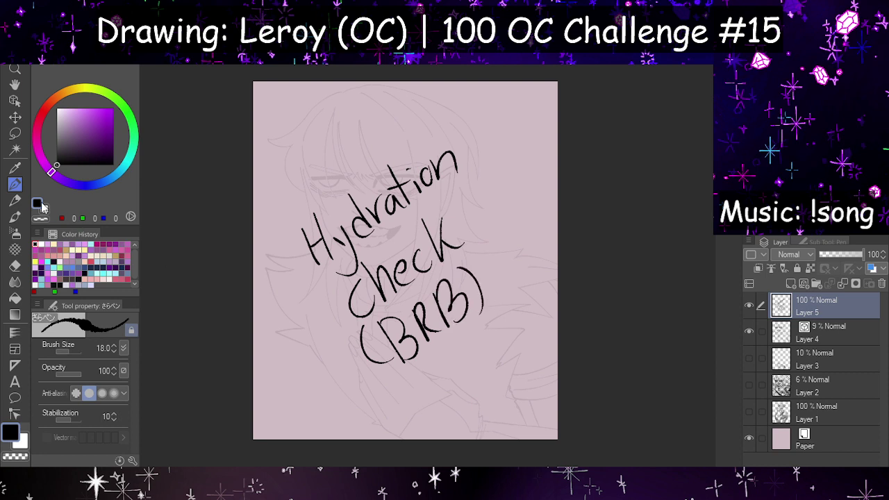
Step: Lasso the opening parenthesis of "(BRB)", nudge it slightly downward and clear the selection
click(15, 133)
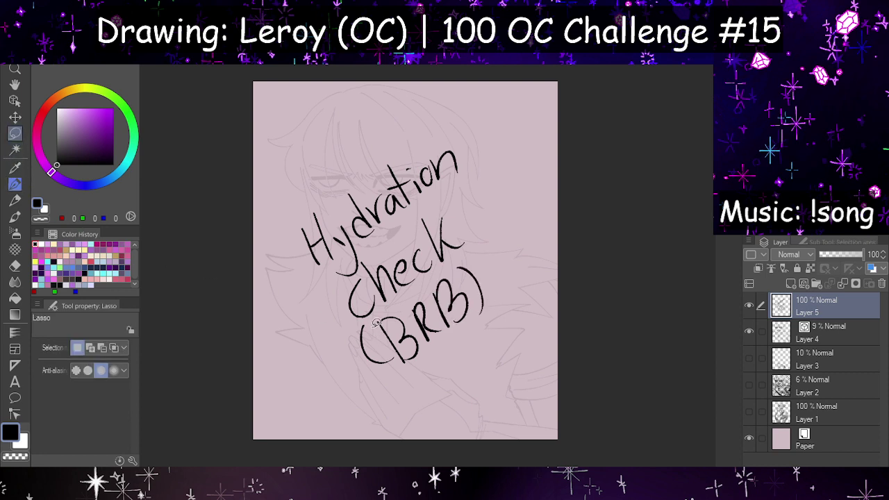
mouse_move(360, 319)
mouse_down()
mouse_move(407, 379)
mouse_move(369, 309)
mouse_up()
click(15, 118)
drag(368, 349, 370, 356)
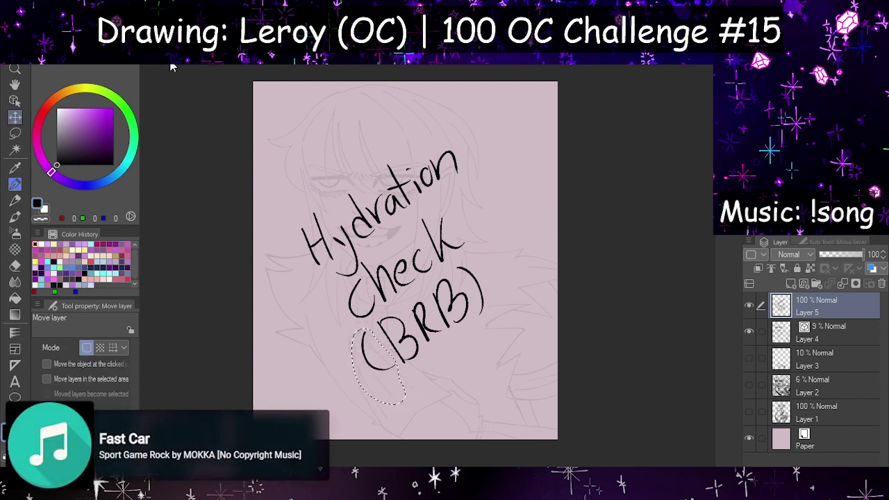
key(ctrl+d)
Step: Lasso the whole "(BRB)" line and shift it sideways to centre it better under "Check"
click(15, 133)
mouse_move(499, 238)
mouse_down()
mouse_move(322, 386)
mouse_move(356, 324)
mouse_move(388, 303)
mouse_up()
drag(436, 274, 445, 269)
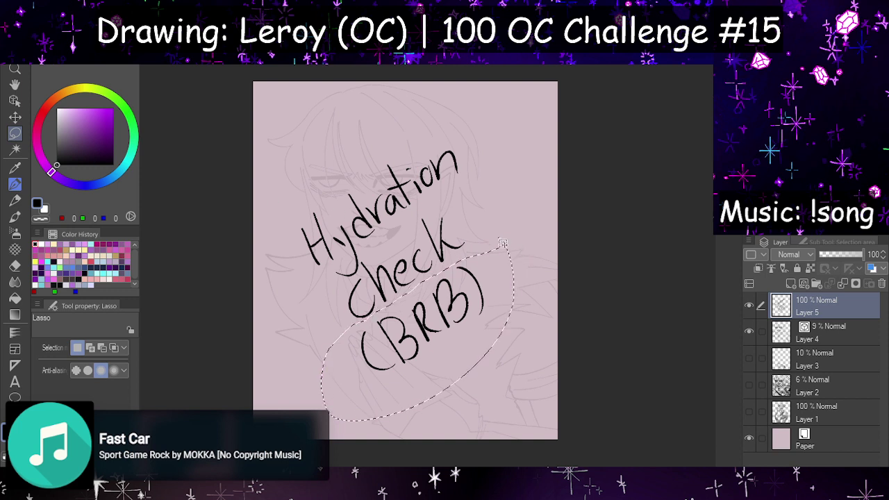
key(k)
drag(438, 331, 452, 320)
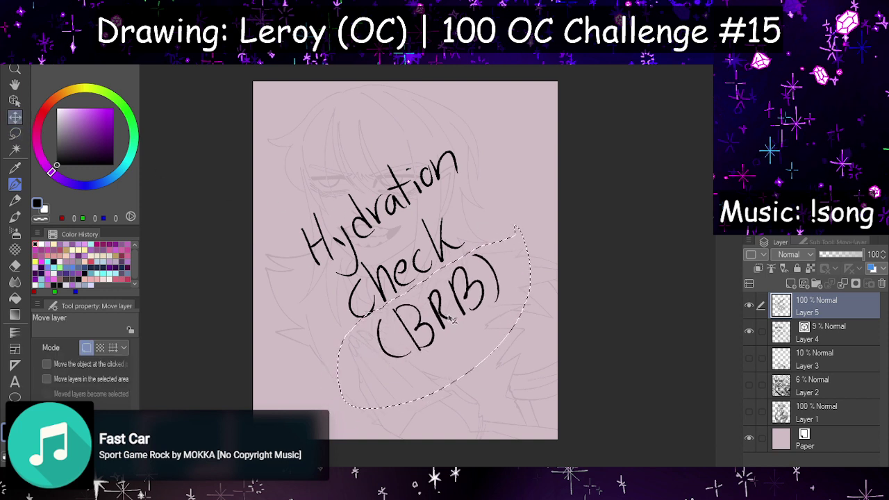
Step: Lasso the whole "Hydration Check (BRB)" lettering, rotate it clockwise until its lines run horizontally, and clear the selection
key(m)
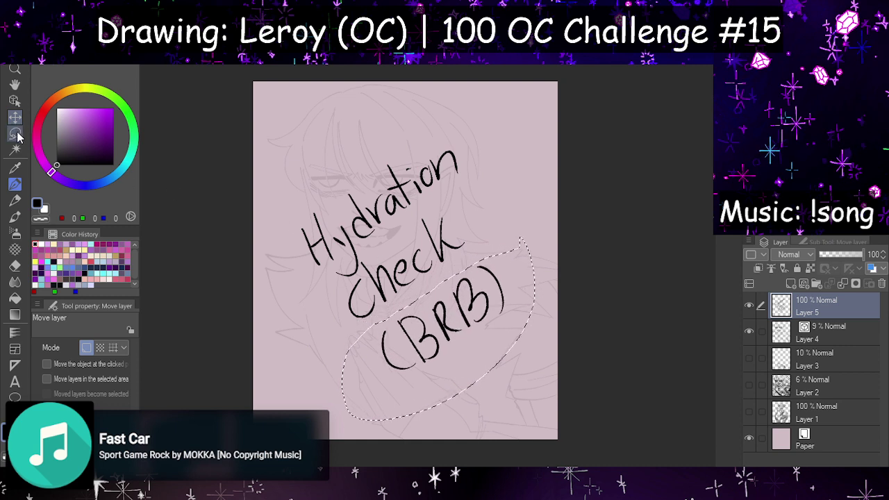
mouse_move(375, 113)
mouse_down()
mouse_move(268, 358)
mouse_move(382, 82)
mouse_up()
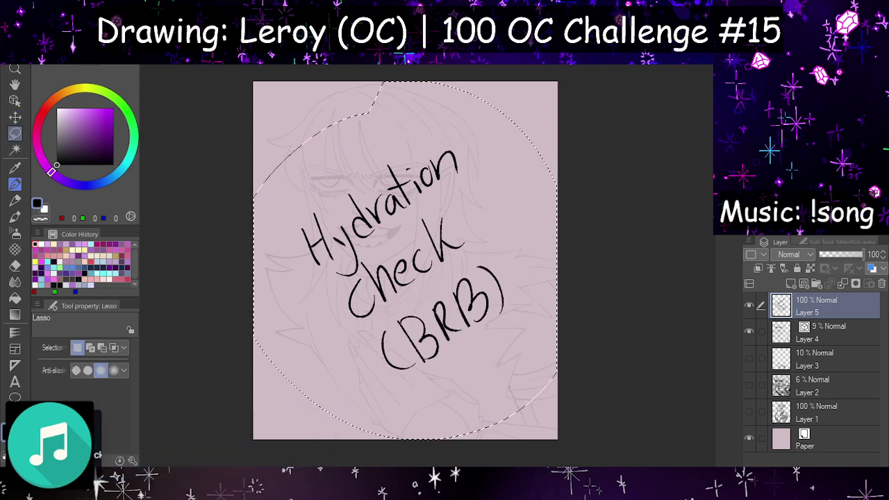
key(ctrl+t)
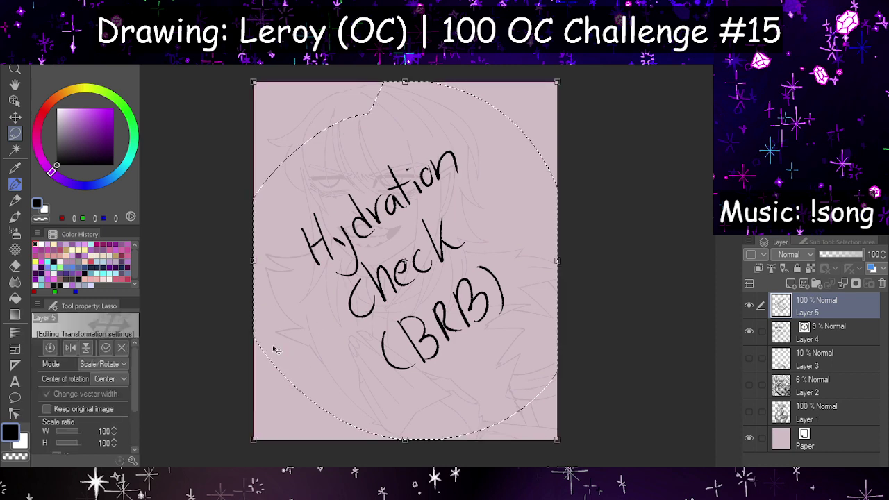
mouse_move(282, 392)
mouse_down()
mouse_move(263, 347)
mouse_move(271, 374)
mouse_up()
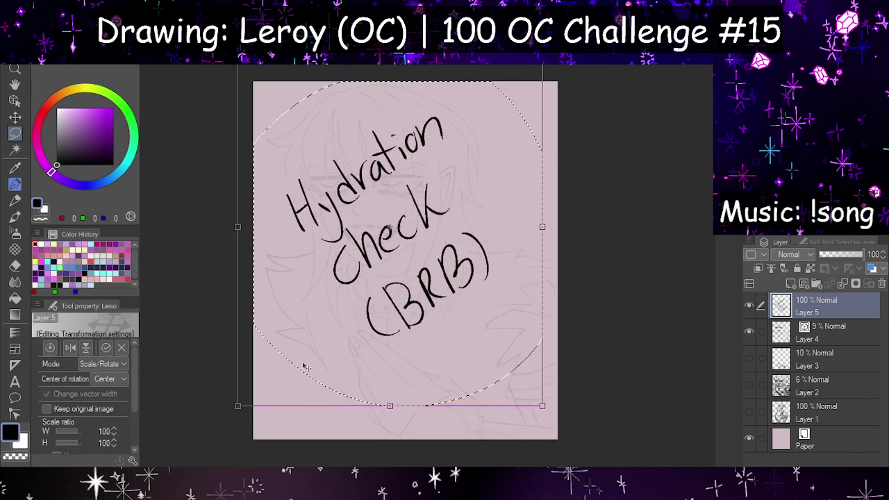
key(ctrl+z)
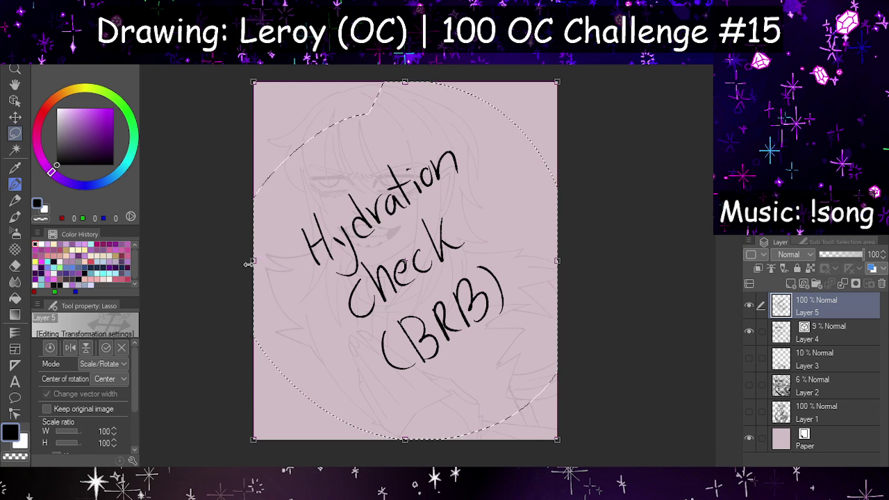
drag(247, 258, 327, 131)
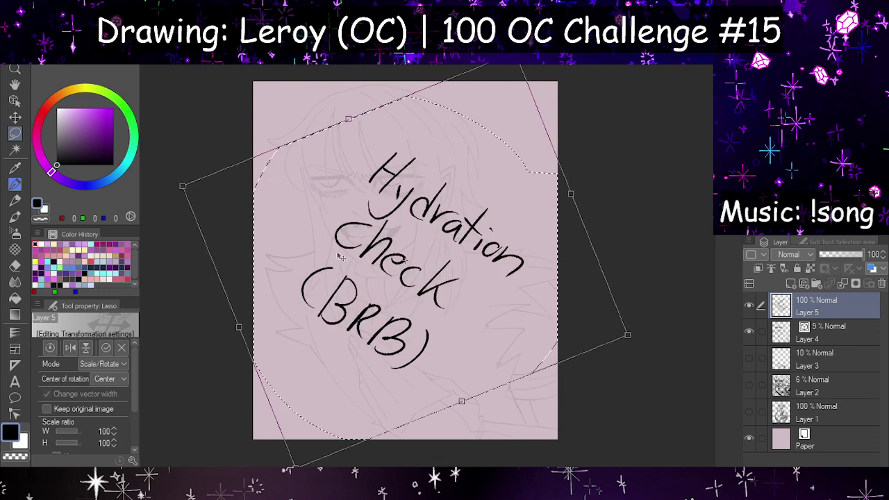
drag(278, 108, 220, 220)
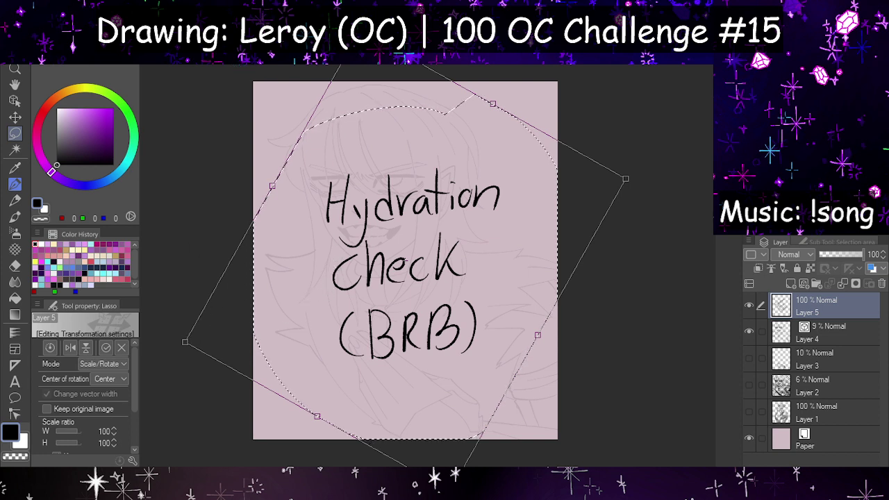
key(Return)
key(ctrl+d)
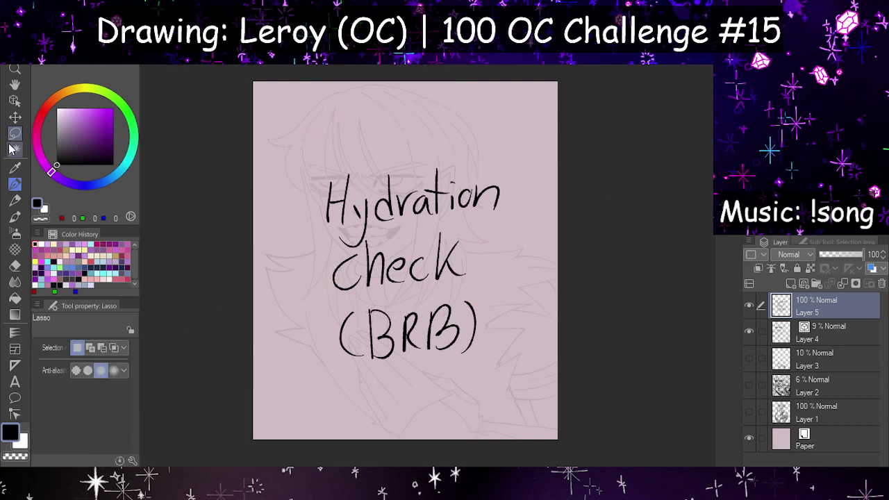
Step: Move the levelled lettering up and slightly sideways to centre it over the faded drawing
click(14, 117)
drag(421, 267, 408, 251)
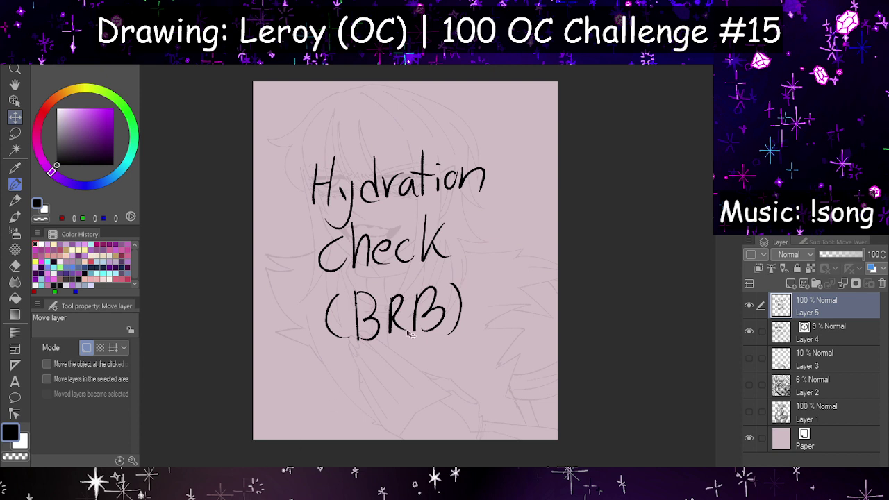
drag(411, 239, 417, 238)
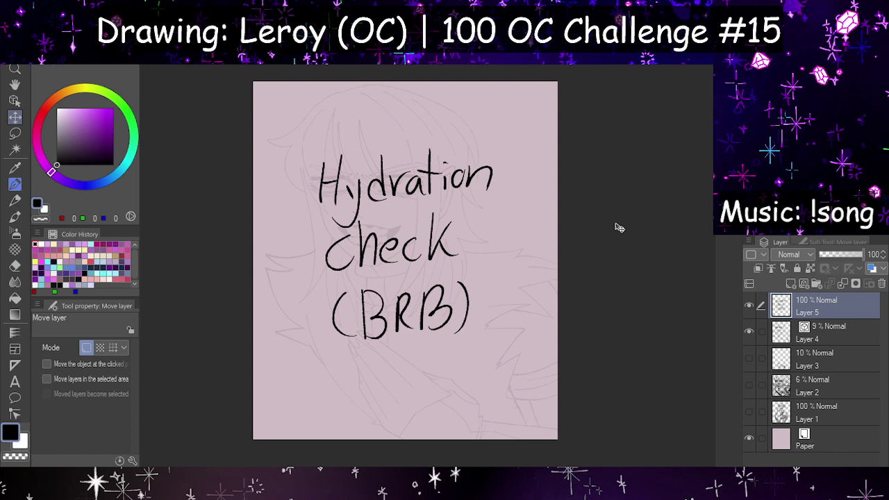
Step: Delete the lettering layer and restore the line art on Layer 4 to 100% opacity
click(882, 283)
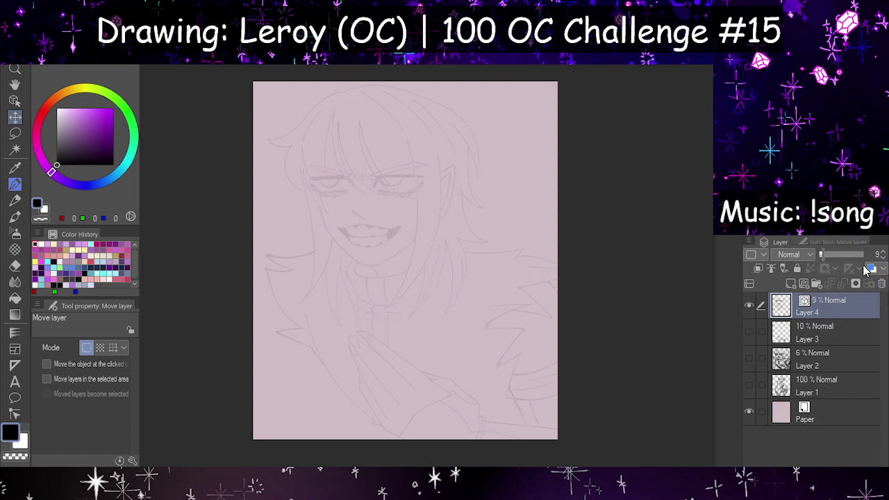
click(861, 255)
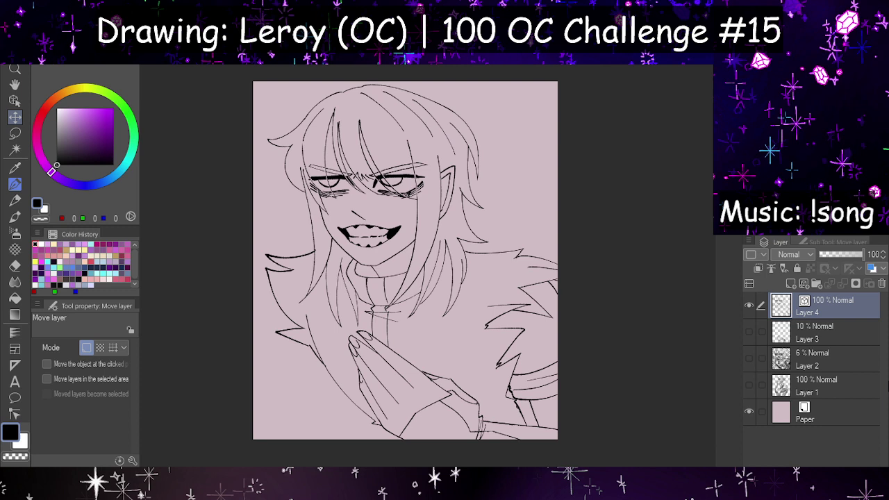
Step: Add a new raster layer and a folder above Layer 3, and set the line art on Layer 4 as the reference layer
click(812, 335)
click(793, 284)
click(815, 284)
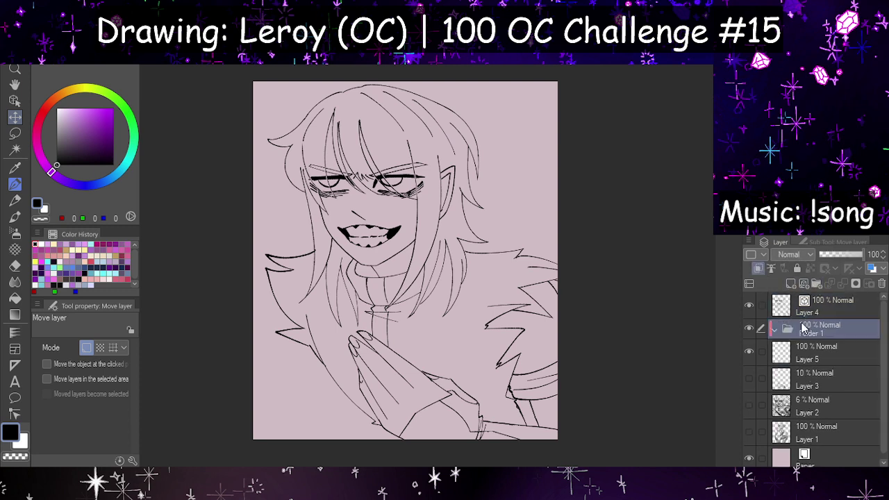
click(814, 355)
click(791, 308)
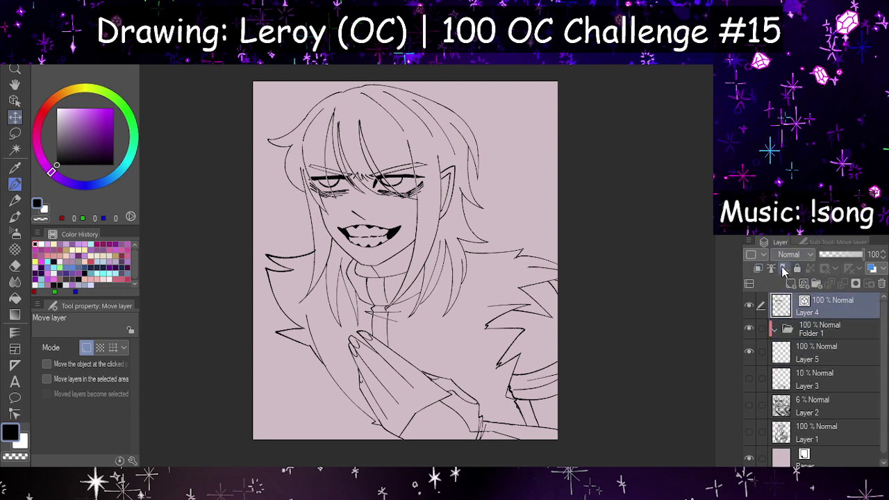
click(772, 269)
Step: Fill the clothing area between the hair and the shoulder fur on Layer 5 with peach (RGB 223, 192, 169)
click(808, 365)
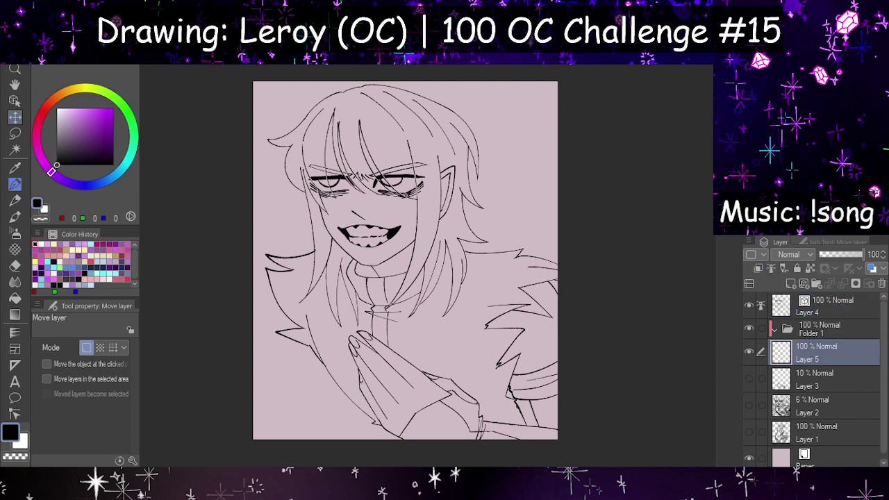
click(112, 256)
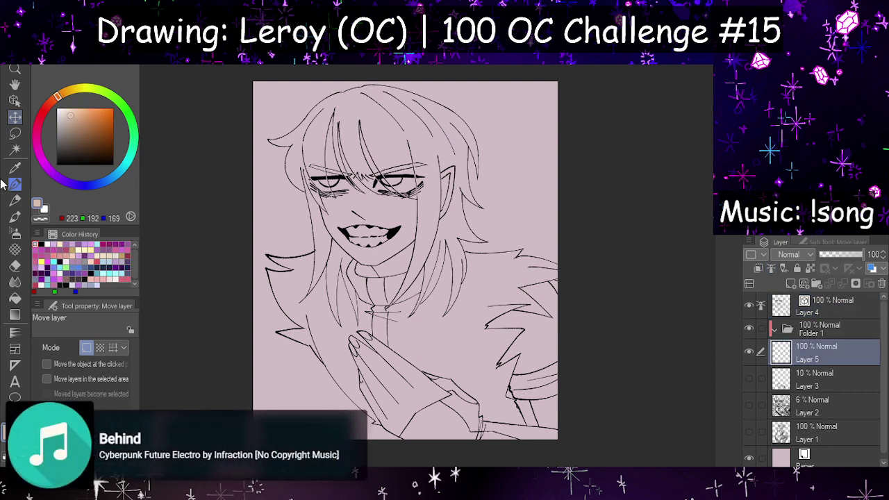
click(14, 298)
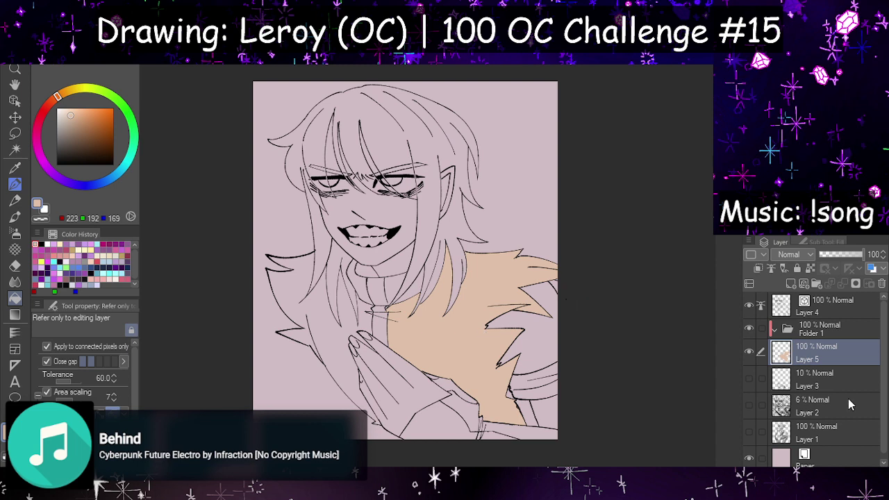
Step: Add a new layer directly above Paper and choose dark brown (RGB 61, 51, 51) as the drawing colour
click(806, 455)
click(792, 284)
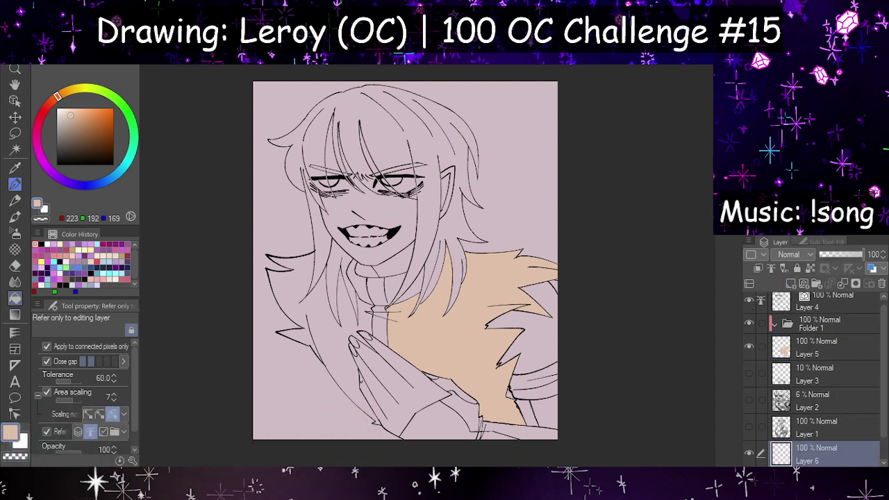
click(66, 285)
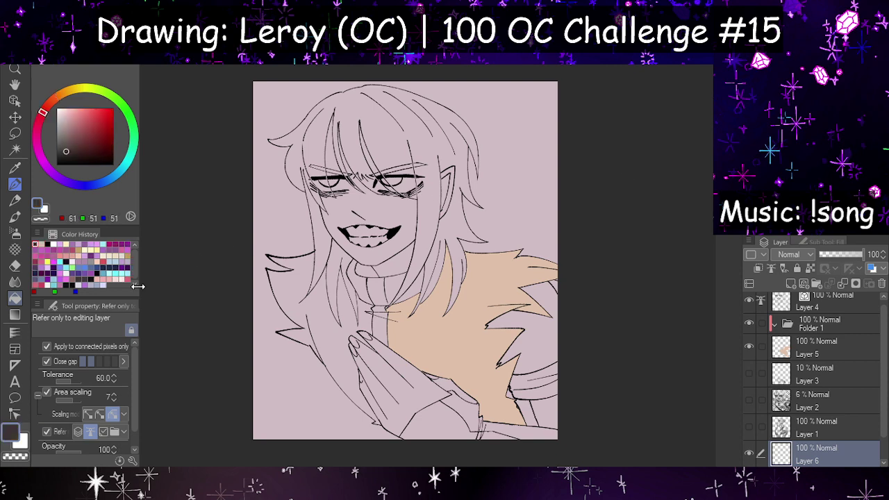
Step: Cover the whole canvas on Layer 6 using the G-pen at size 2000, and lower the layer's opacity to 62%
click(14, 185)
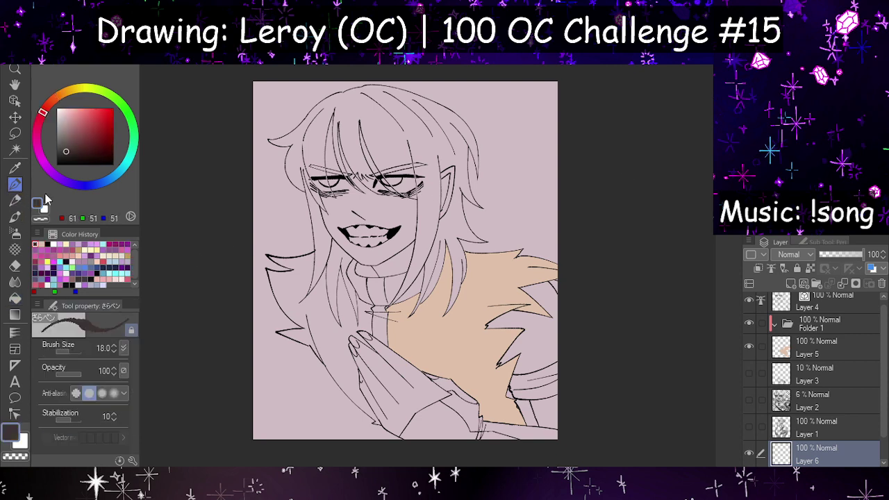
click(827, 242)
click(847, 292)
drag(74, 351, 141, 355)
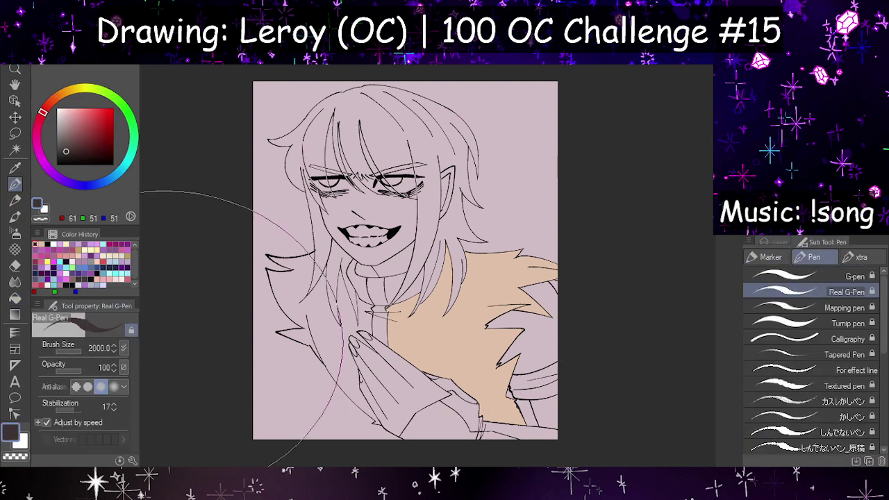
click(851, 276)
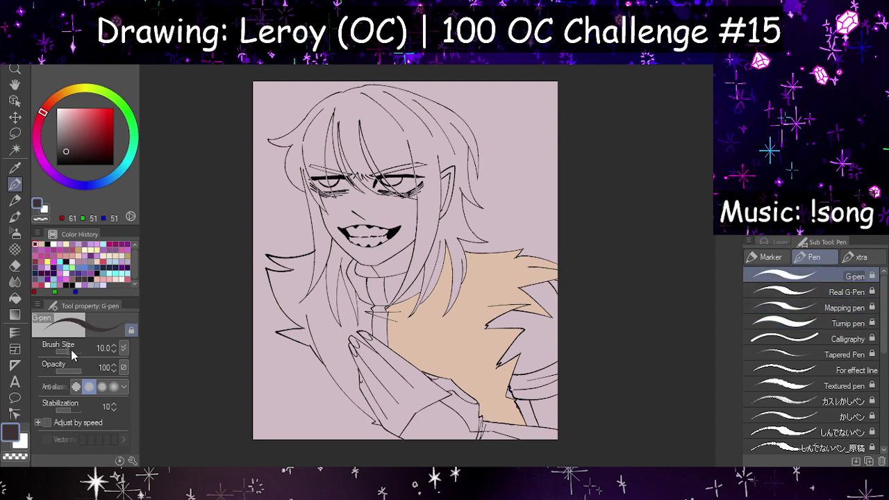
drag(73, 352, 141, 356)
mouse_move(595, 299)
mouse_down()
mouse_move(199, 397)
mouse_move(409, 189)
mouse_up()
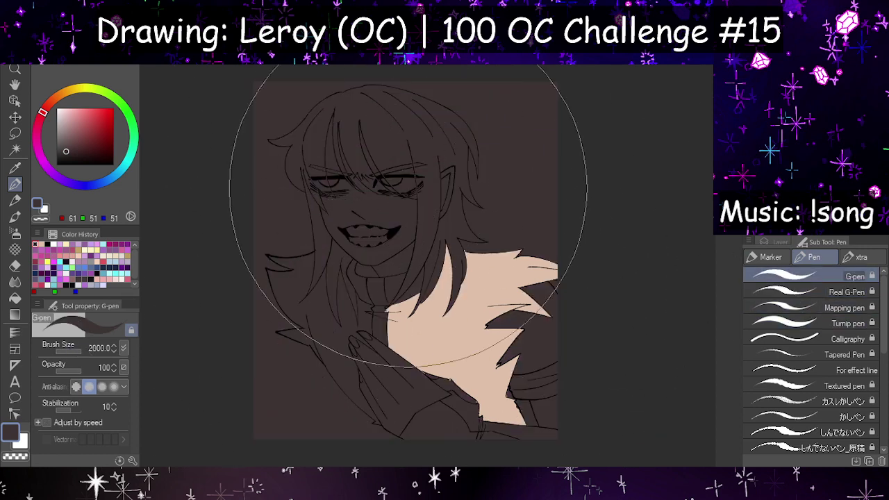
click(780, 242)
click(847, 253)
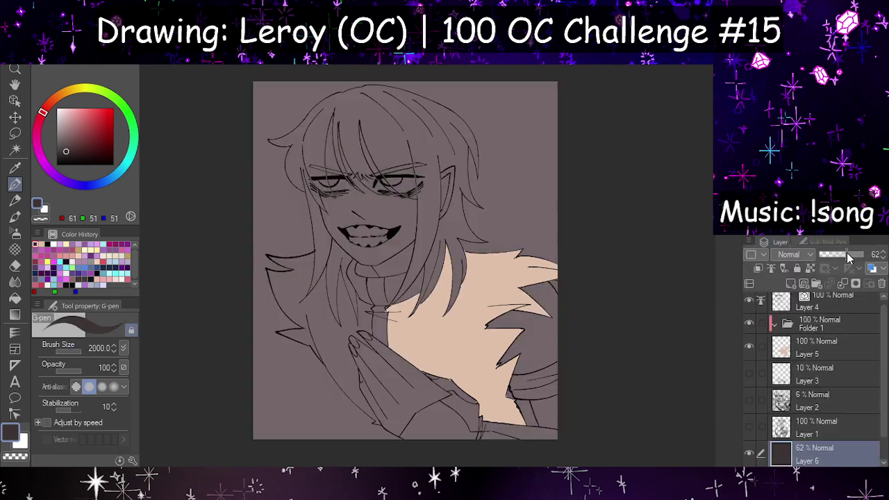
Step: Lower Layer 4's opacity to 43% and examine how far the peach fill extends beneath the line art
click(806, 350)
scroll(540, 262, up, 4)
scroll(424, 240, up, 6)
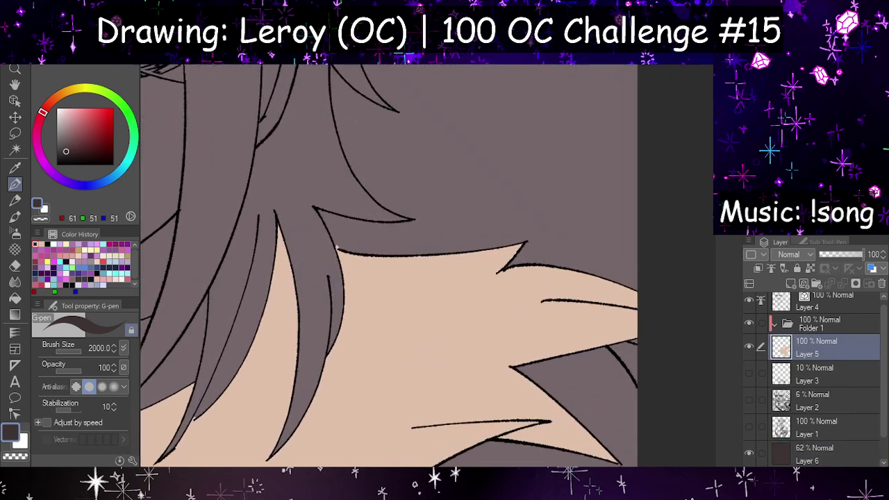
click(817, 307)
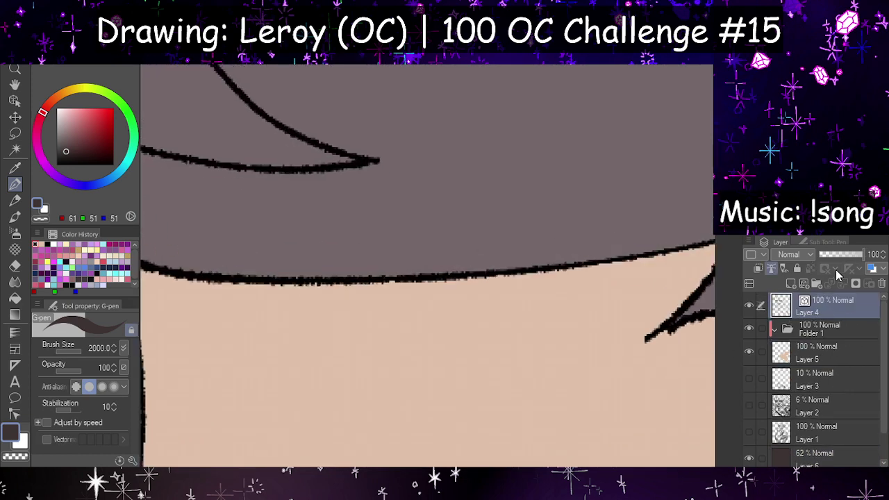
click(839, 257)
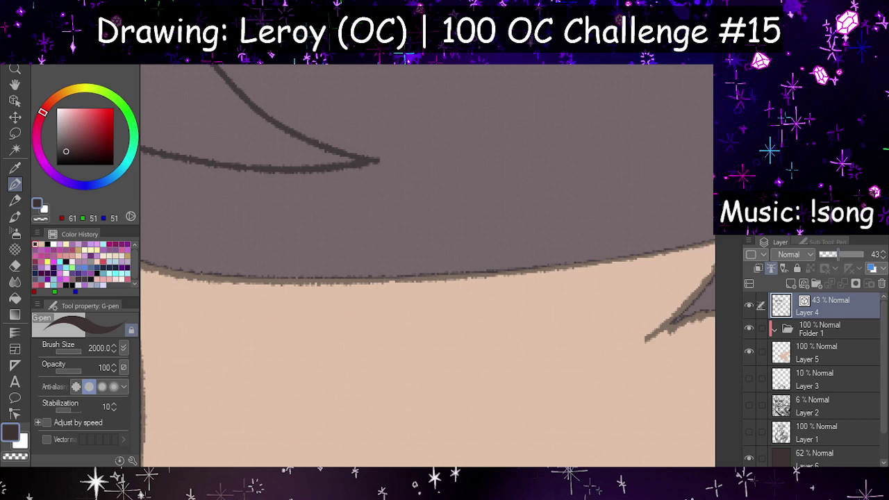
scroll(427, 264, up, 5)
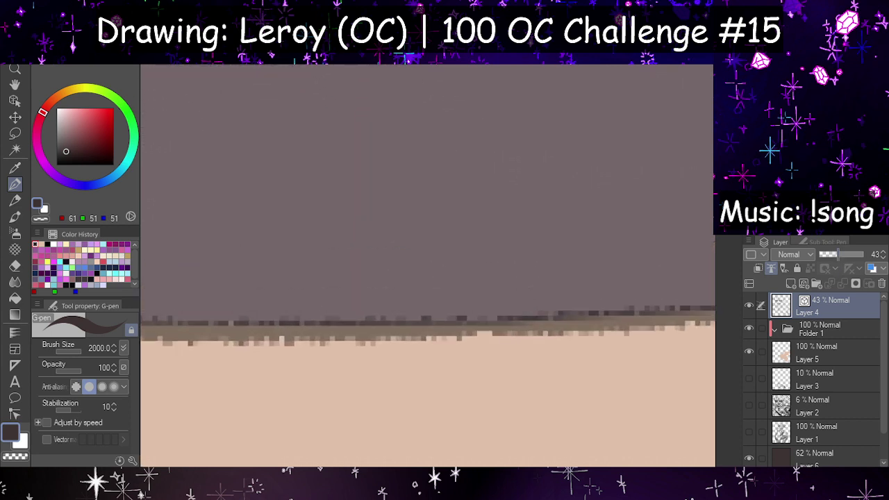
Step: Set the fill's area scaling to 5 and return Layer 4's opacity to 100%
click(15, 298)
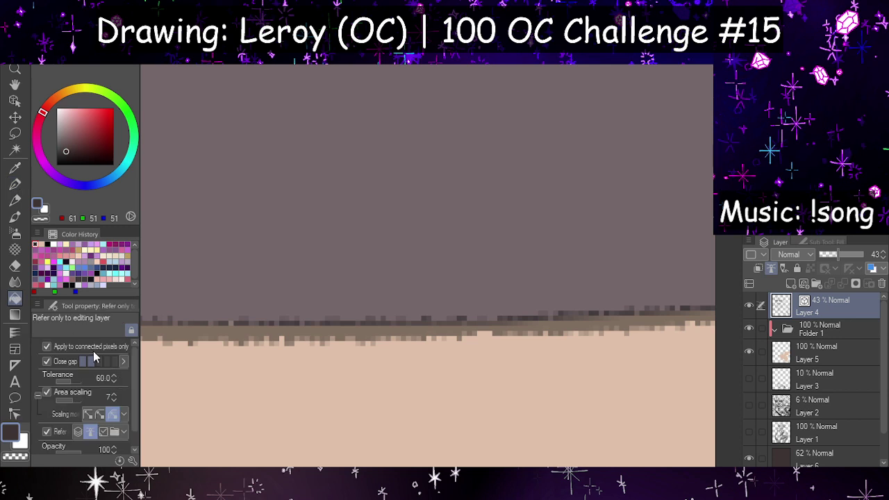
click(72, 401)
click(809, 351)
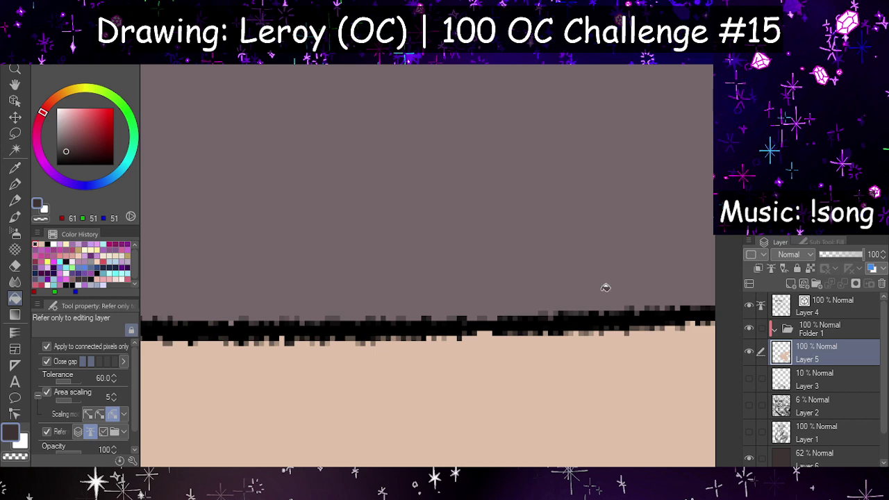
Step: Erase the peach test fill from Layer 5 with the Hard eraser at size 2000
click(14, 265)
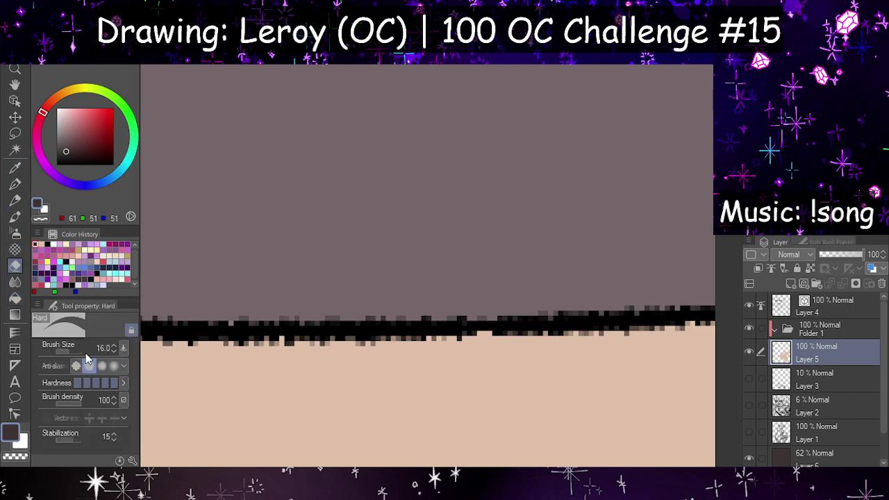
drag(80, 352, 381, 353)
scroll(472, 257, down, 4)
click(375, 199)
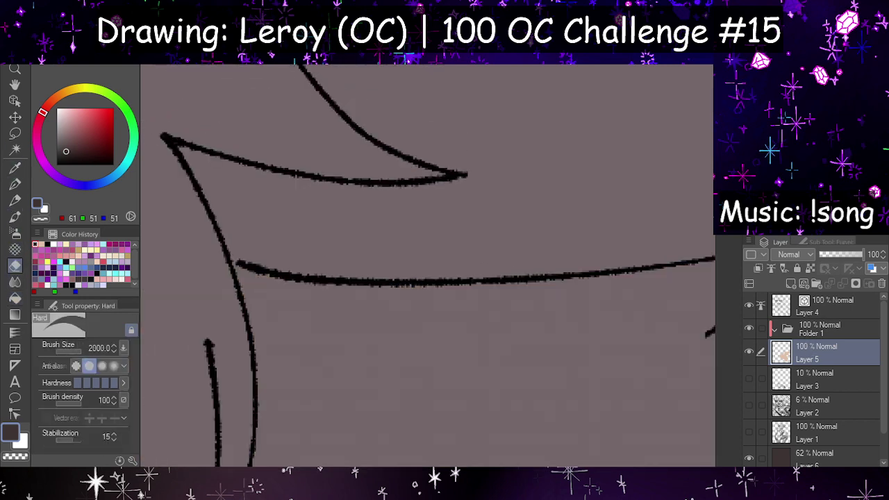
scroll(375, 199, down, 8)
scroll(375, 229, down, 2)
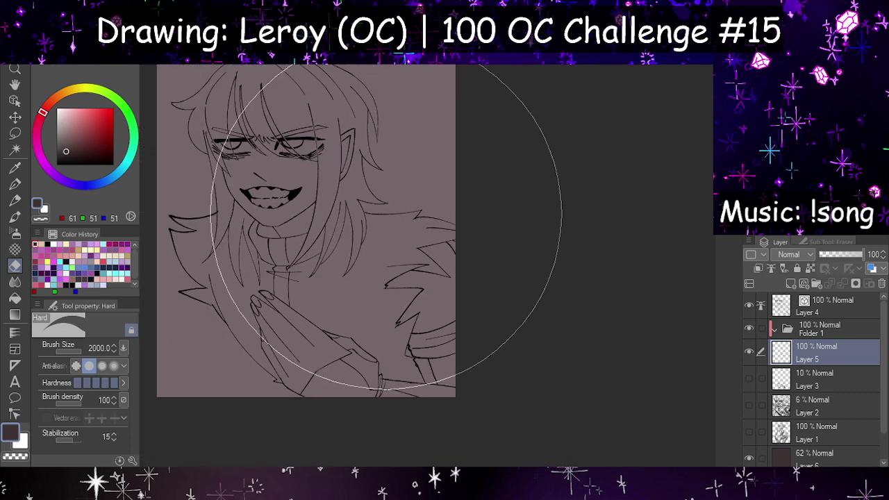
Step: Fill the coat's shoulder area and the clasped hands on Layer 5 with peach (RGB 223, 192, 169)
click(827, 304)
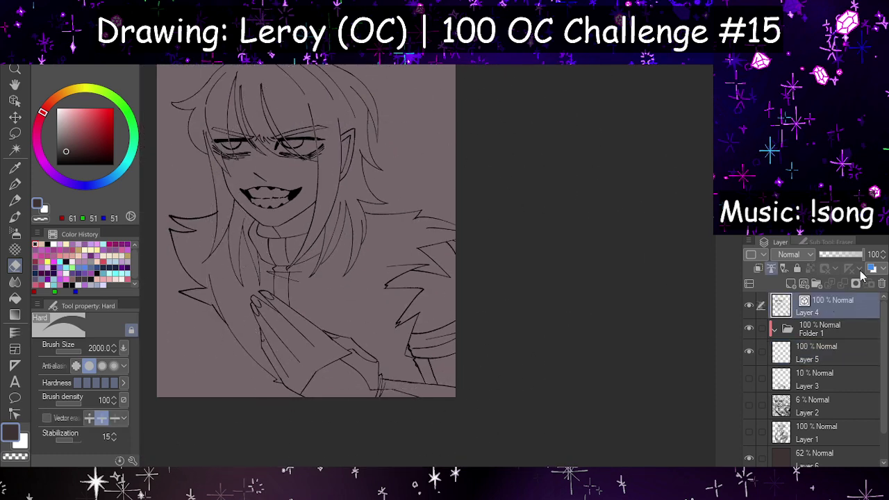
click(801, 360)
click(15, 298)
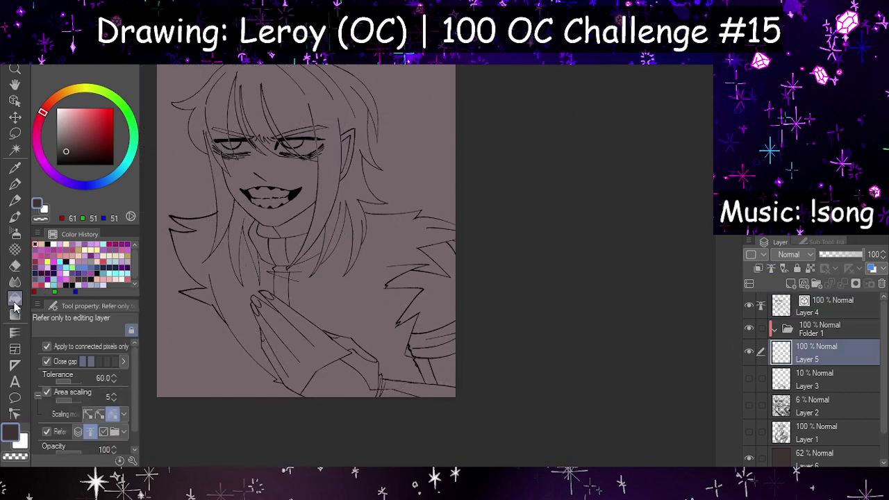
click(42, 244)
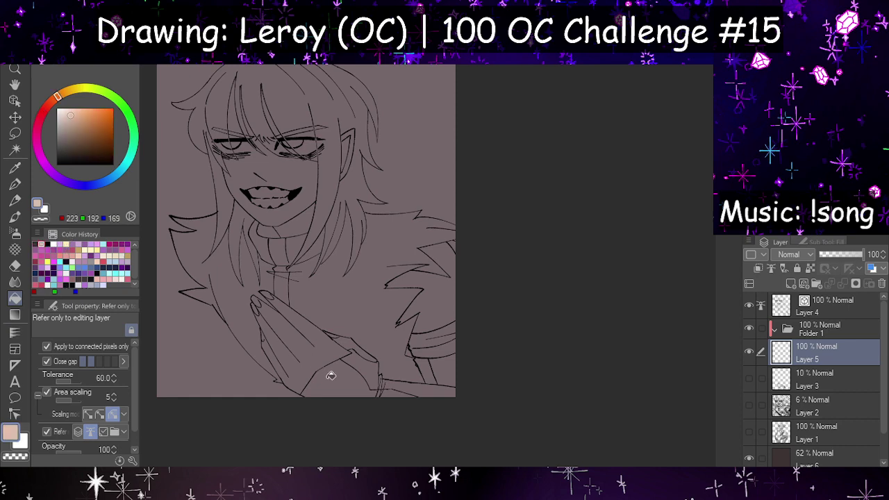
click(262, 207)
key(ctrl+z)
scroll(327, 314, up, 3)
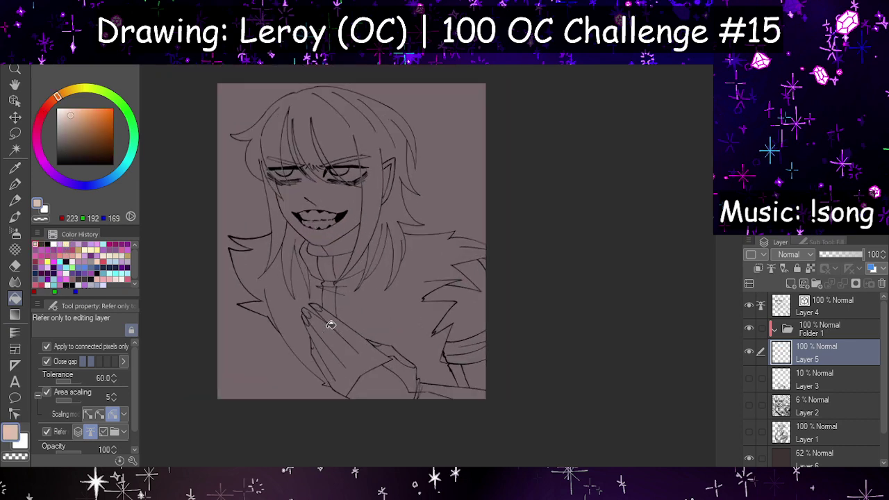
click(539, 389)
mouse_move(539, 389)
mouse_down()
mouse_move(484, 409)
mouse_move(456, 405)
mouse_move(444, 400)
mouse_move(450, 383)
mouse_move(383, 363)
mouse_move(413, 315)
mouse_move(465, 336)
mouse_move(538, 305)
mouse_move(534, 352)
mouse_up()
scroll(551, 410, down, 1)
scroll(551, 410, up, 1)
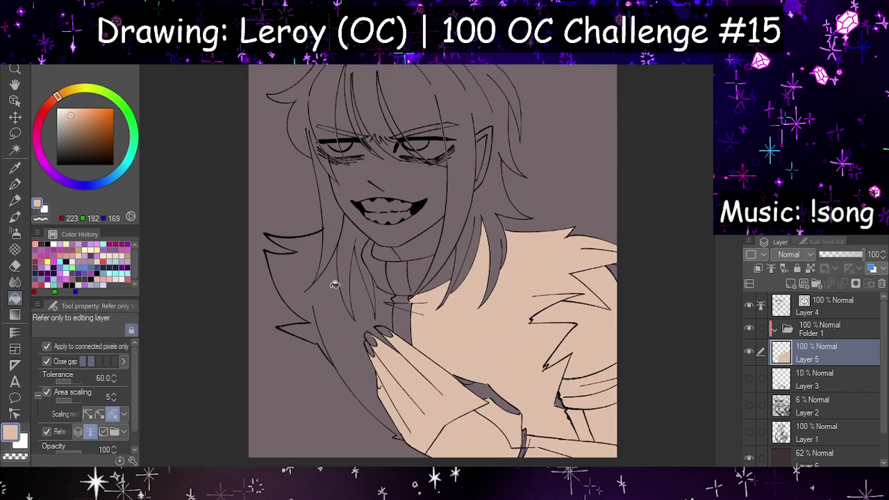
Step: Fill the rest of the coat, the hair, face, neck, collar and chest strip with the same peach
click(298, 271)
click(345, 222)
click(358, 236)
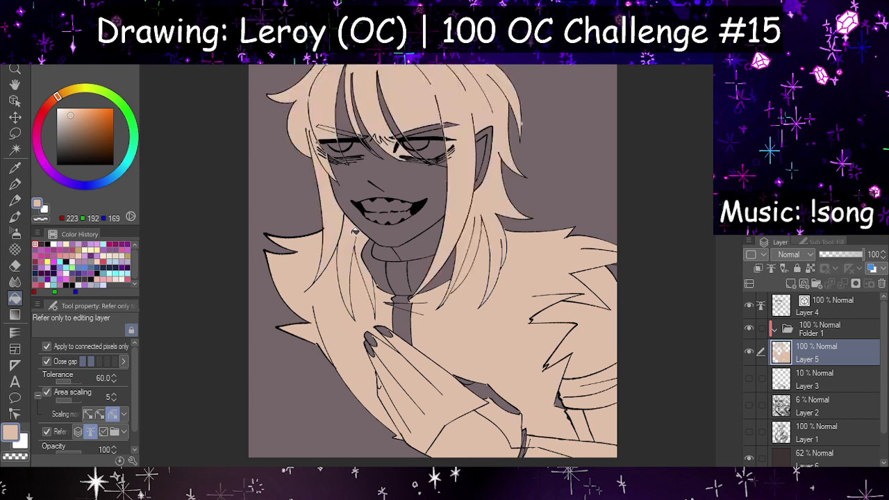
click(420, 243)
click(395, 151)
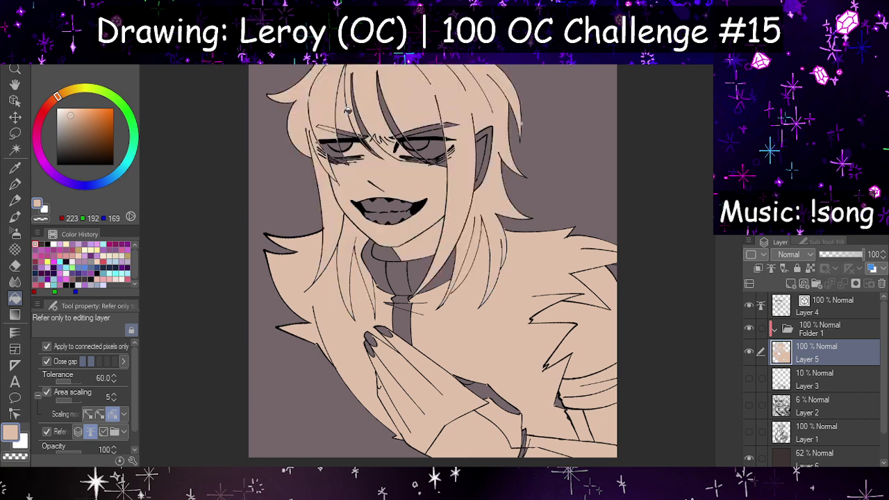
click(394, 254)
click(395, 254)
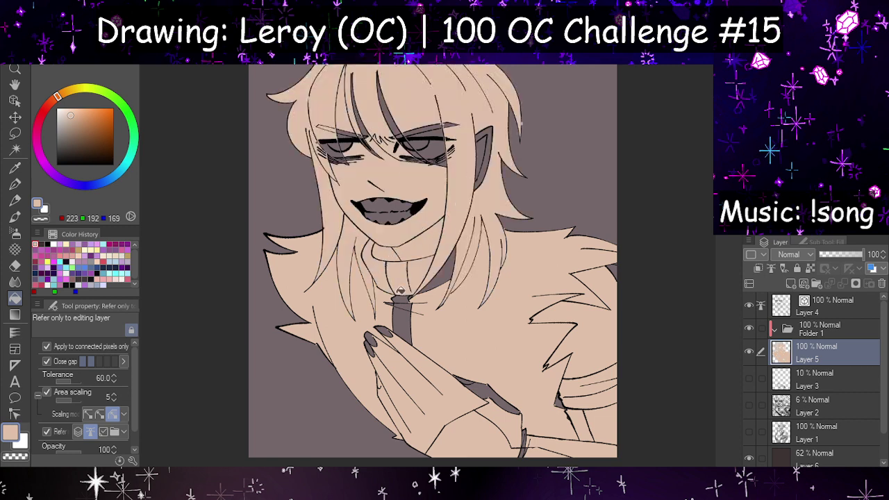
click(408, 325)
click(478, 383)
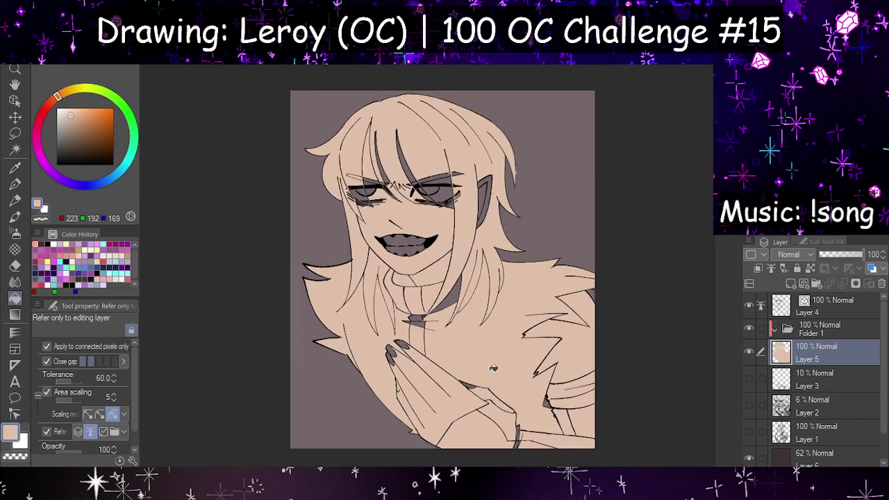
Step: Lower Layer 4's opacity to 26% and paint the unfilled gaps on Layer 5 peach with the G-pen at size 203.5
click(15, 184)
click(75, 350)
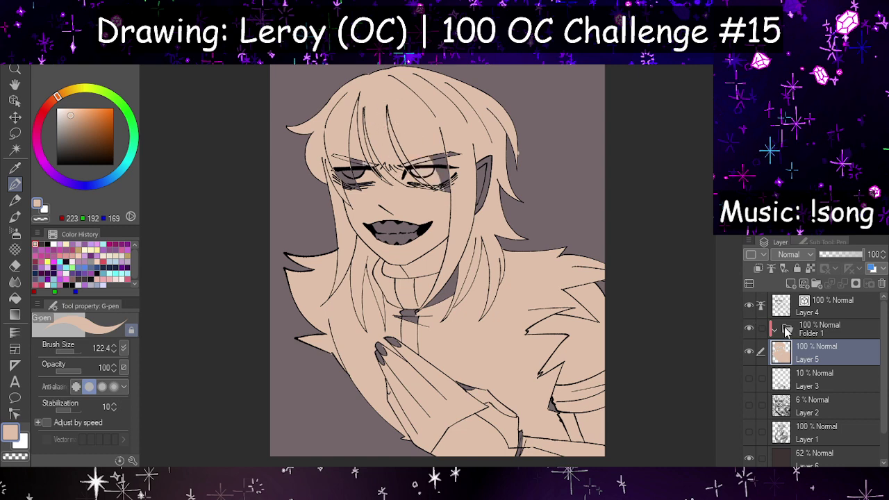
click(806, 310)
drag(838, 255, 825, 257)
click(794, 361)
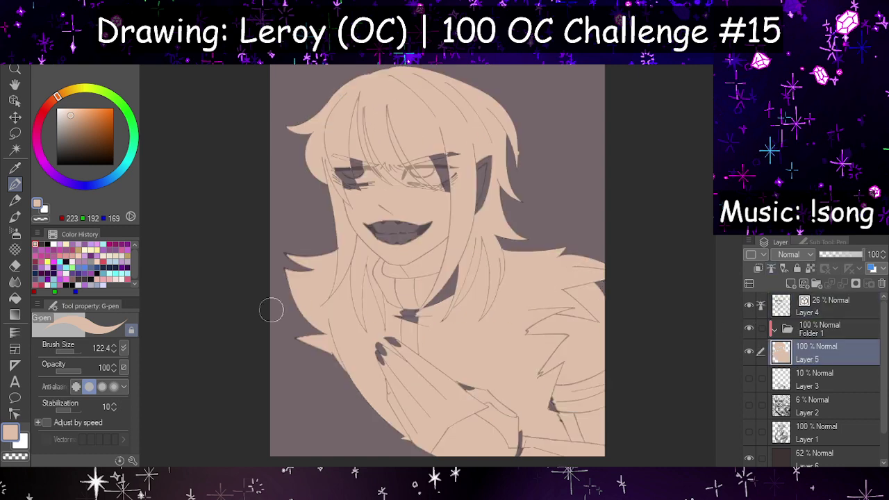
click(78, 351)
mouse_move(371, 147)
mouse_down()
mouse_move(353, 182)
mouse_move(364, 182)
mouse_move(384, 257)
mouse_move(412, 265)
mouse_move(455, 201)
mouse_move(461, 136)
mouse_move(474, 168)
mouse_move(479, 156)
mouse_move(432, 314)
mouse_move(429, 275)
mouse_move(420, 347)
mouse_move(403, 385)
mouse_move(461, 397)
mouse_move(495, 367)
mouse_move(528, 455)
mouse_move(501, 358)
mouse_move(542, 346)
mouse_move(568, 362)
mouse_up()
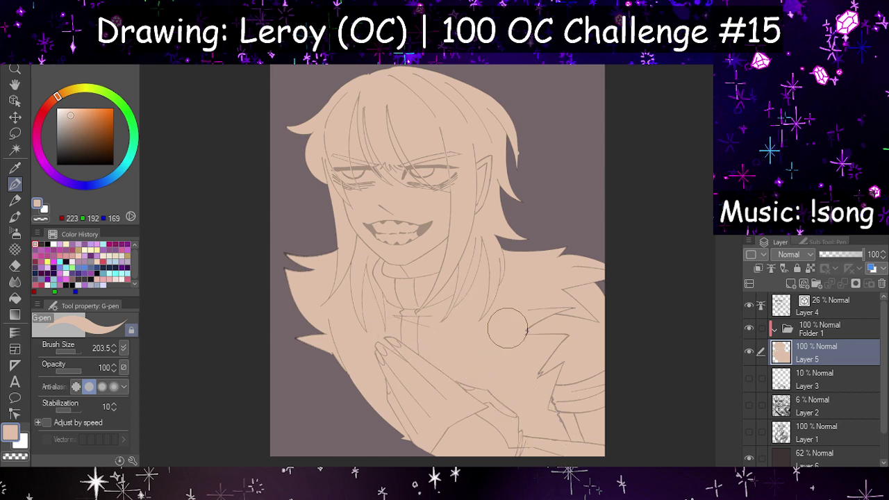
Step: Erase the stray peach bump outside the hair tip near the ear with the Hard eraser at size 16
key(h)
scroll(421, 148, down, 1)
scroll(396, 142, up, 2)
scroll(305, 125, up, 3)
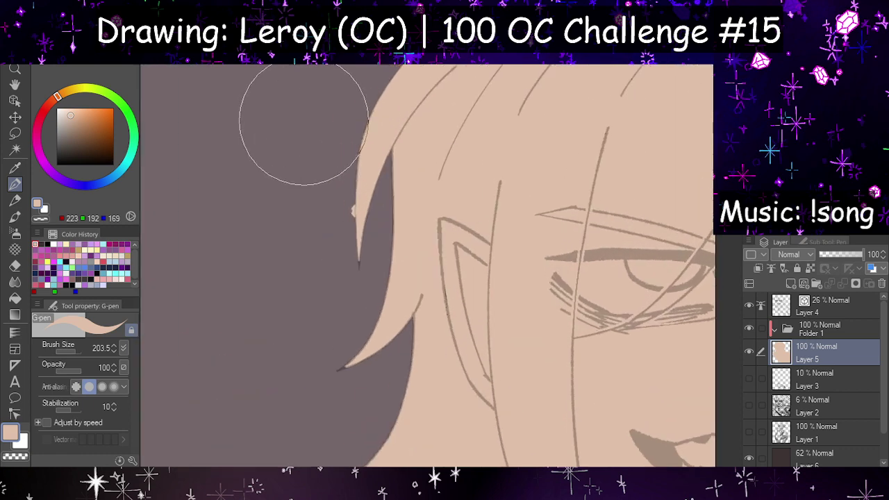
click(15, 264)
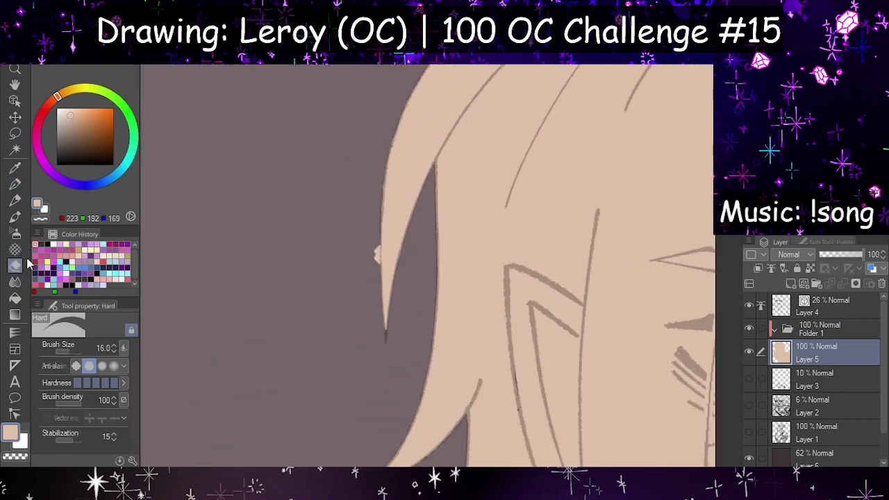
key(h)
drag(484, 251, 482, 266)
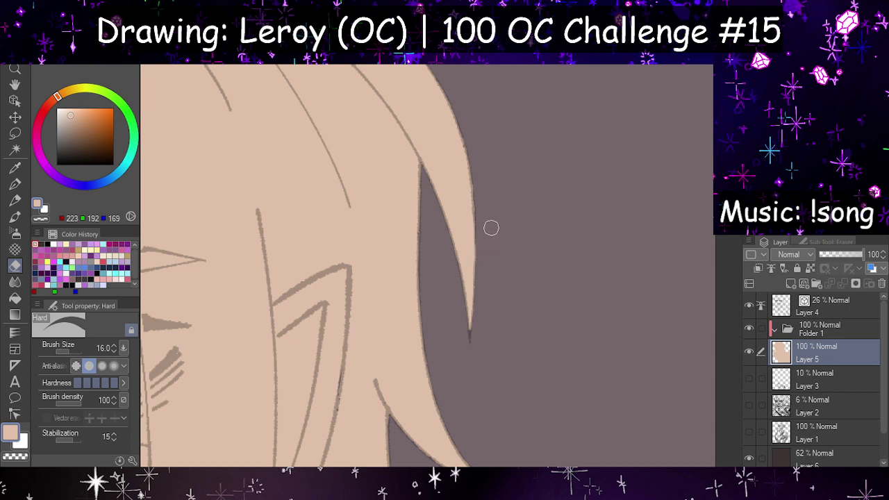
Step: Return Layer 4's opacity to 100% and examine the fill along the hair tip's outline and the whole figure
click(827, 306)
drag(831, 254, 864, 255)
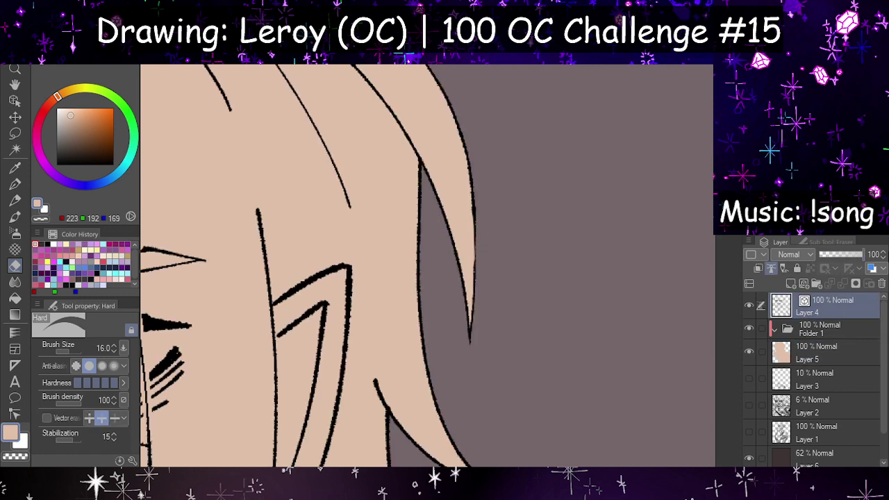
scroll(507, 246, up, 8)
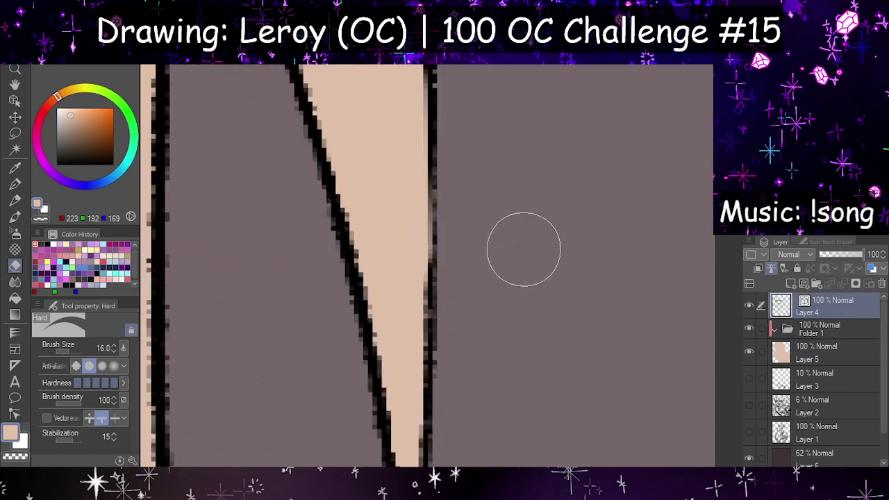
scroll(524, 249, down, 8)
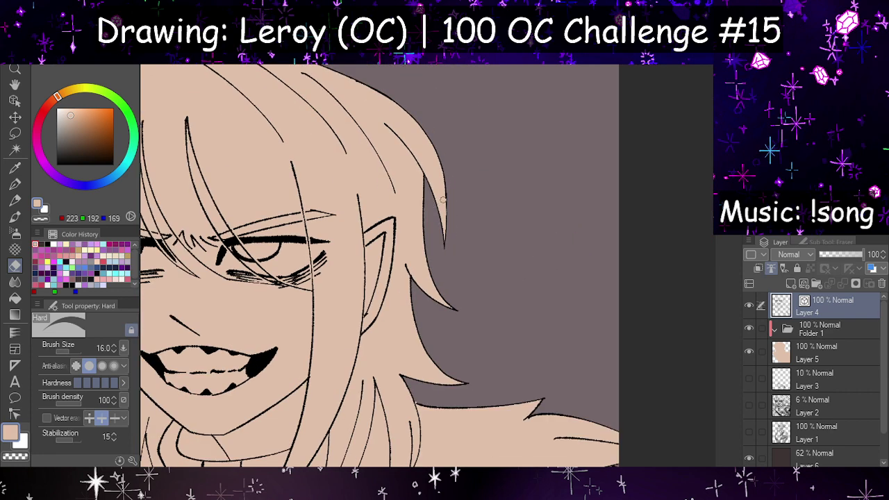
scroll(443, 199, down, 5)
scroll(431, 250, up, 1)
scroll(425, 272, down, 1)
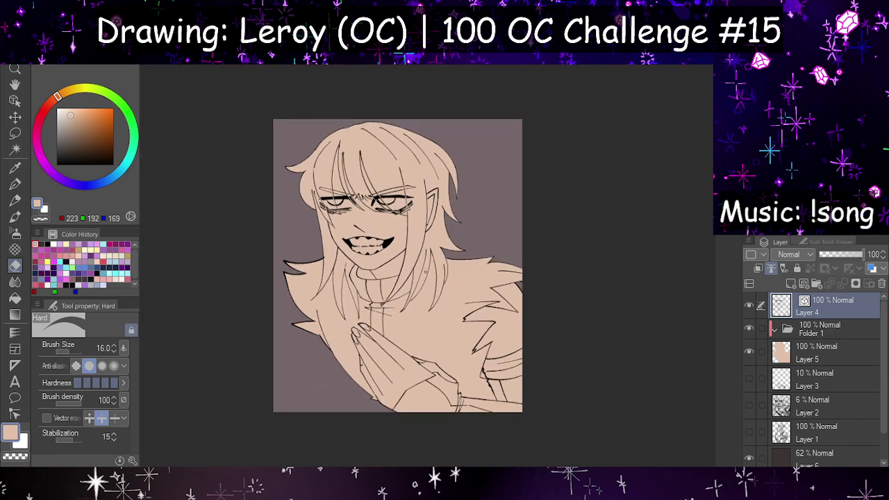
scroll(426, 273, up, 1)
Step: Add a Multiply layer clipped to Layer 5 and choose brown (RGB 181, 122, 84) as the drawing colour
click(814, 353)
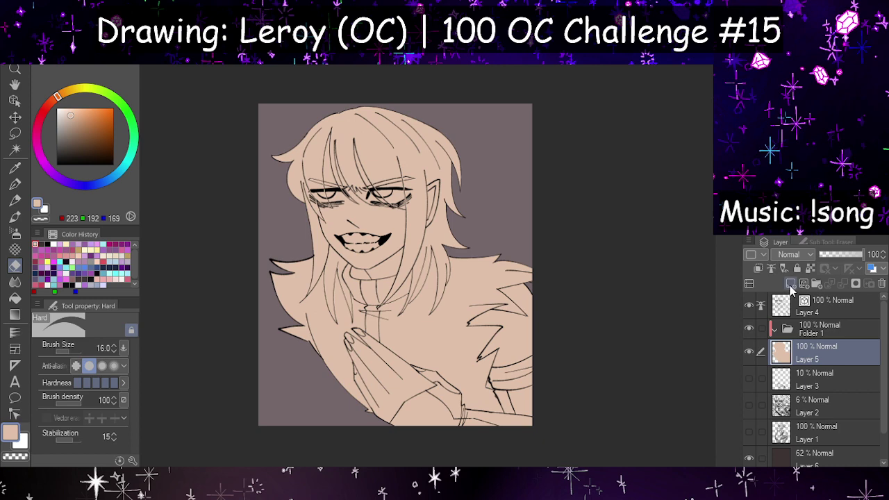
click(790, 284)
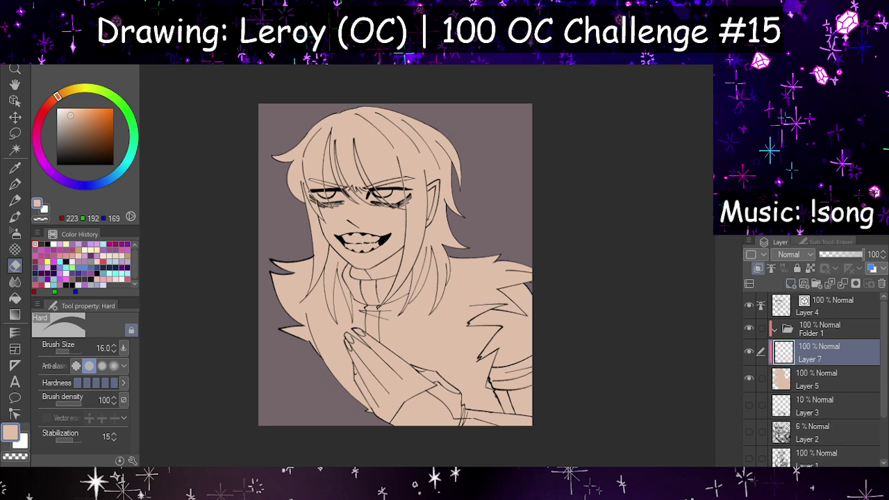
click(120, 279)
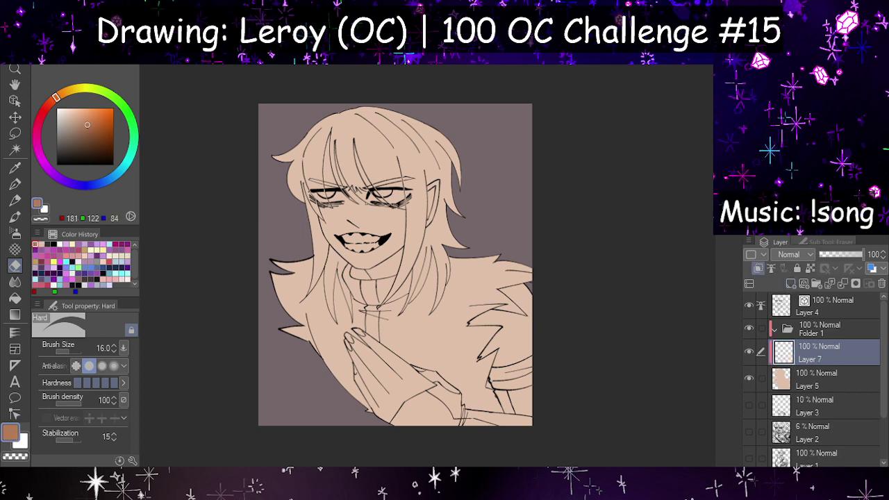
scroll(360, 205, up, 12)
scroll(380, 196, up, 2)
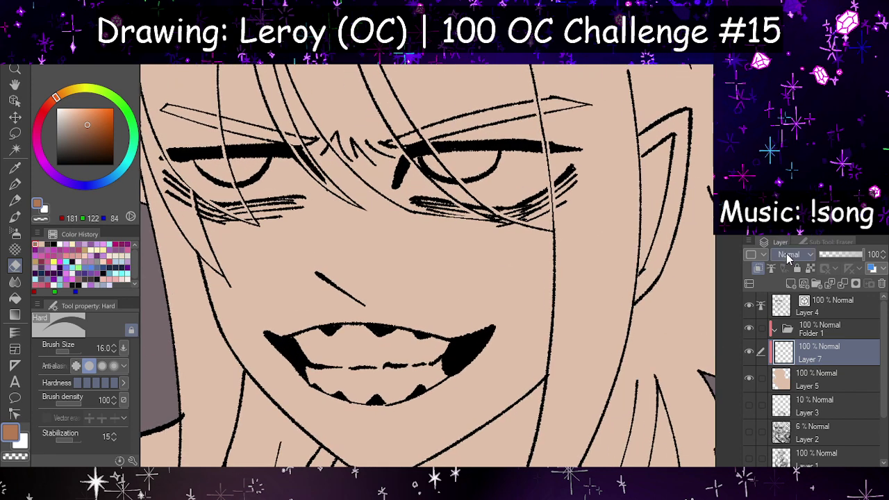
click(793, 284)
click(15, 184)
click(827, 242)
click(809, 290)
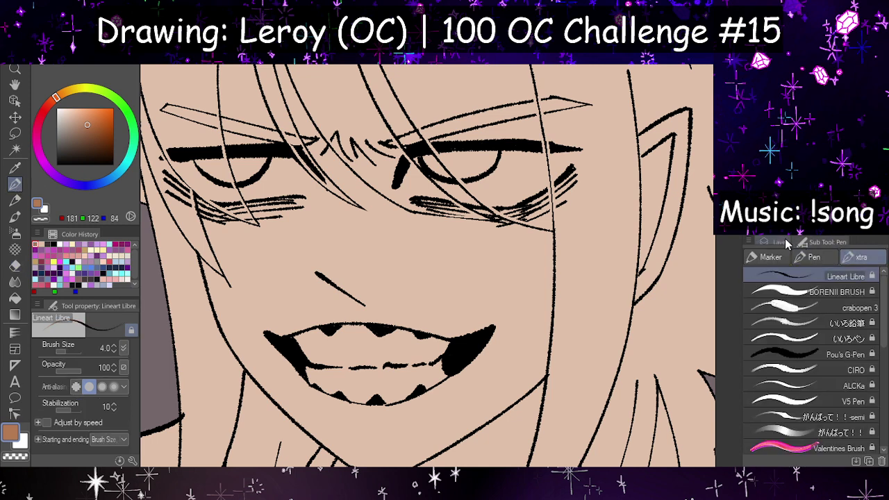
click(782, 242)
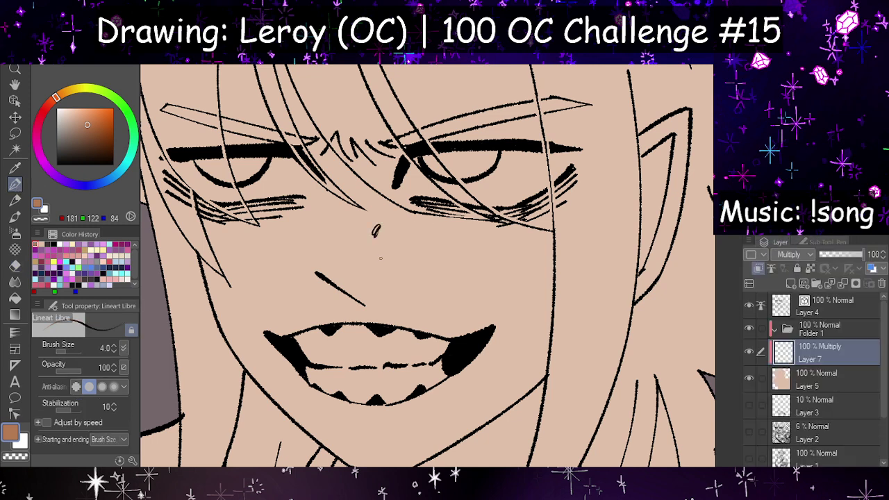
key(ctrl+z)
Step: Choose the さらペン marker at size 18 and discard the extra empty Layer 8
click(790, 285)
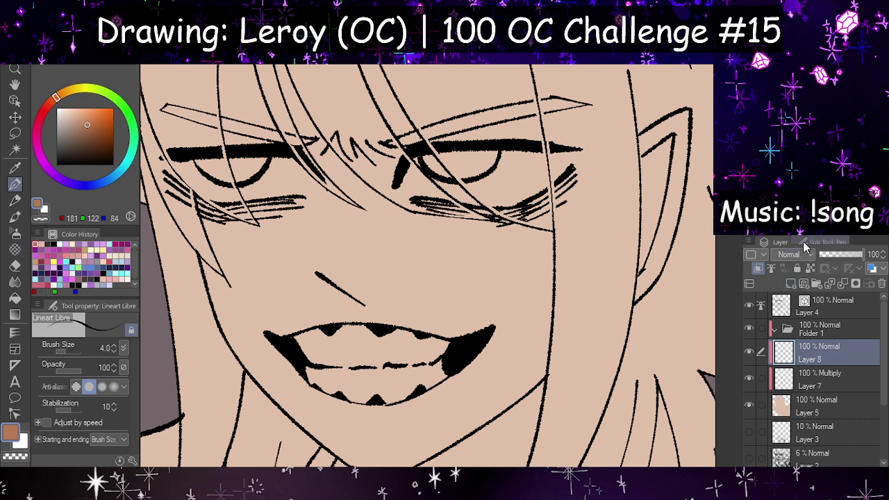
click(805, 243)
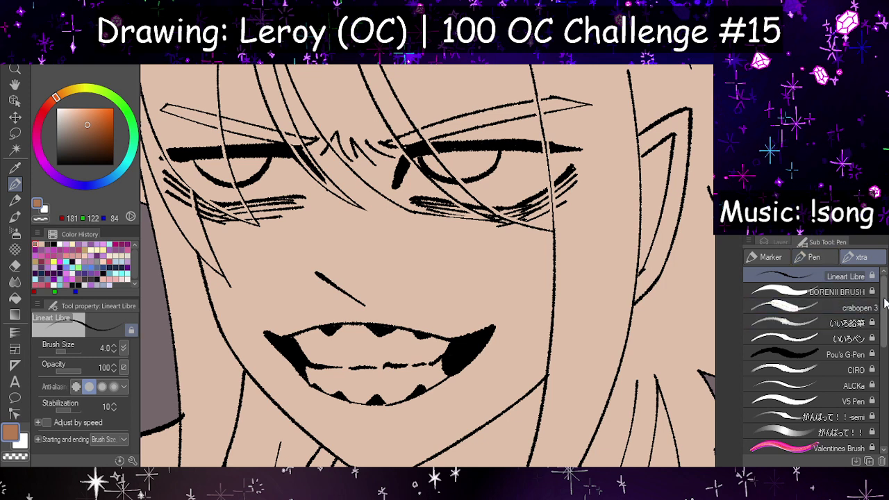
click(778, 258)
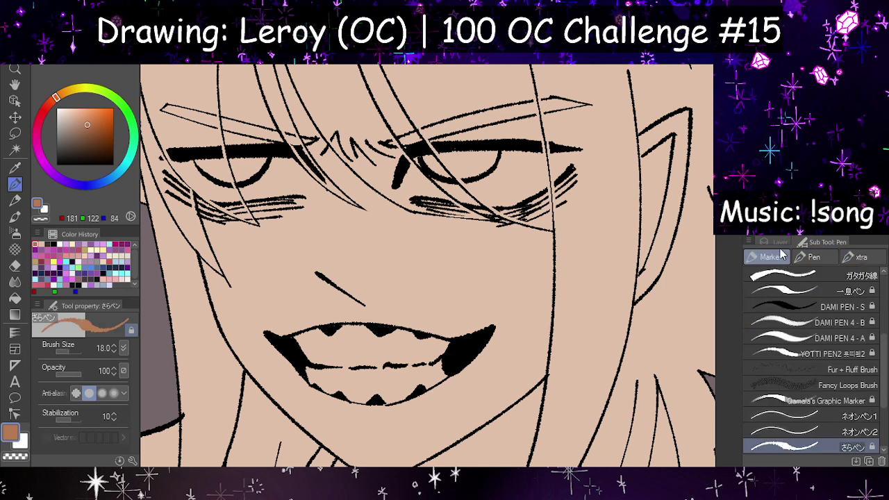
click(777, 242)
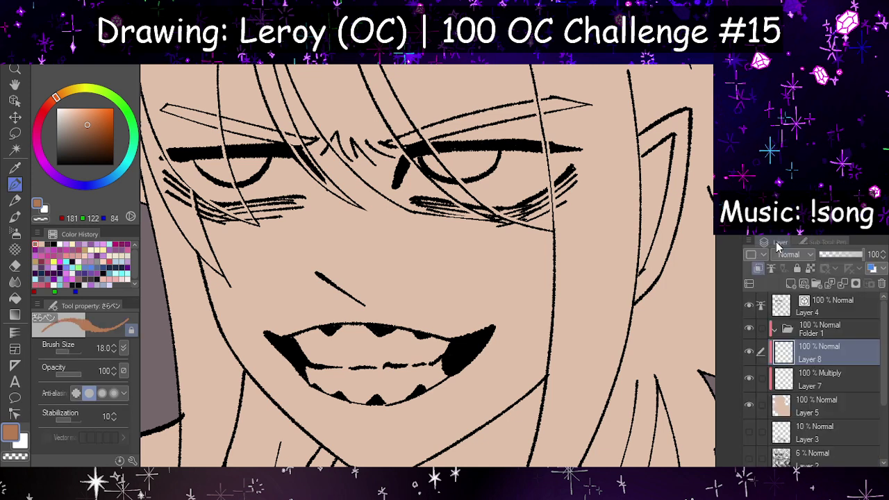
click(881, 283)
Step: Dot brown freckles of varied sizes across the nose and cheeks on Layer 7, and set the layer's opacity to 62%
drag(387, 220, 385, 224)
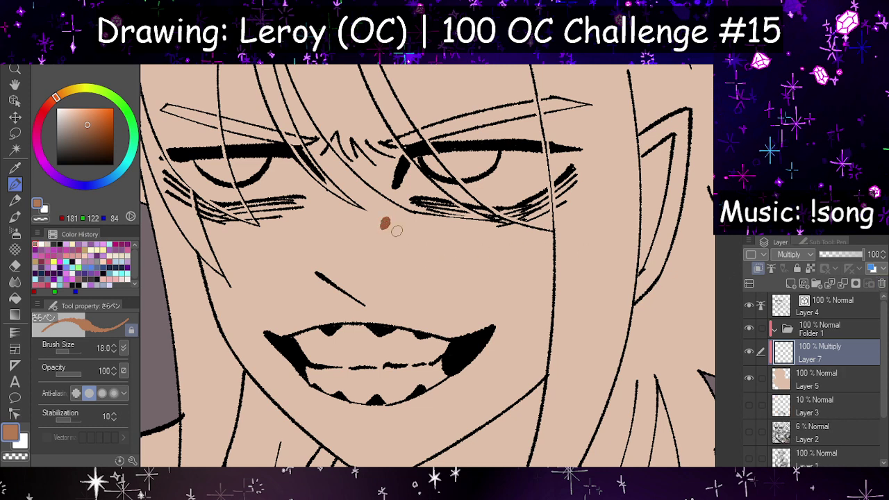
click(847, 254)
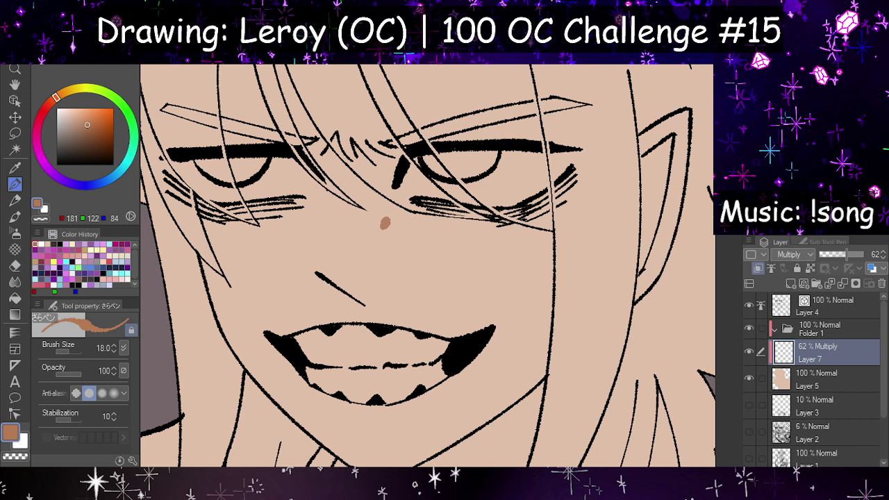
drag(224, 224, 224, 230)
click(250, 243)
drag(247, 268, 247, 275)
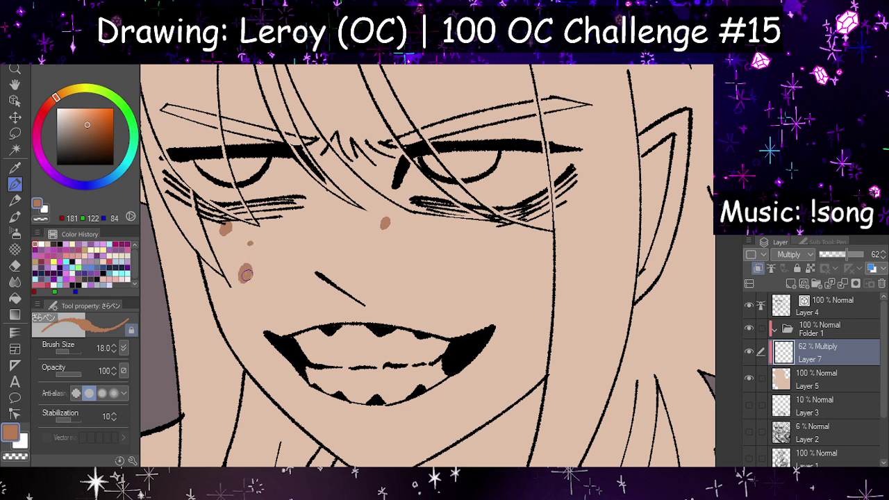
click(280, 255)
click(466, 234)
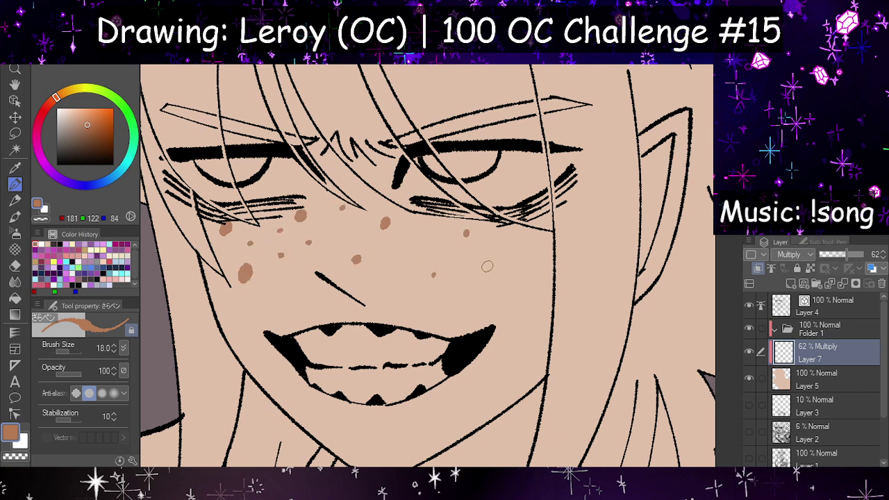
click(496, 275)
click(536, 297)
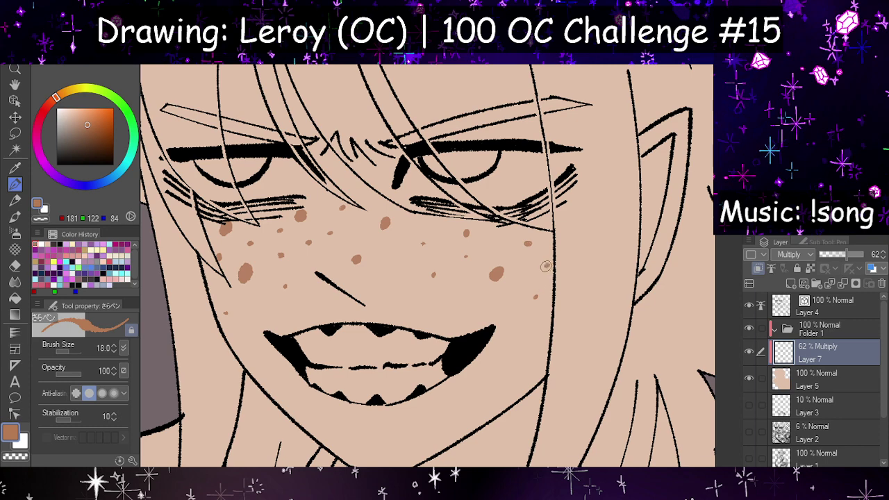
scroll(434, 259, down, 6)
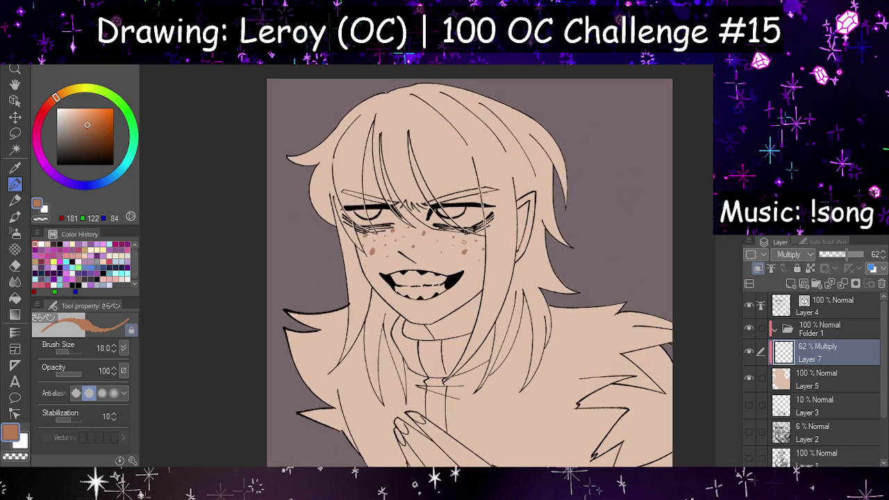
Step: Add small brown freckles on Layer 7 below the corner of the mouth and on the eyelid
scroll(435, 273, up, 5)
scroll(436, 275, up, 1)
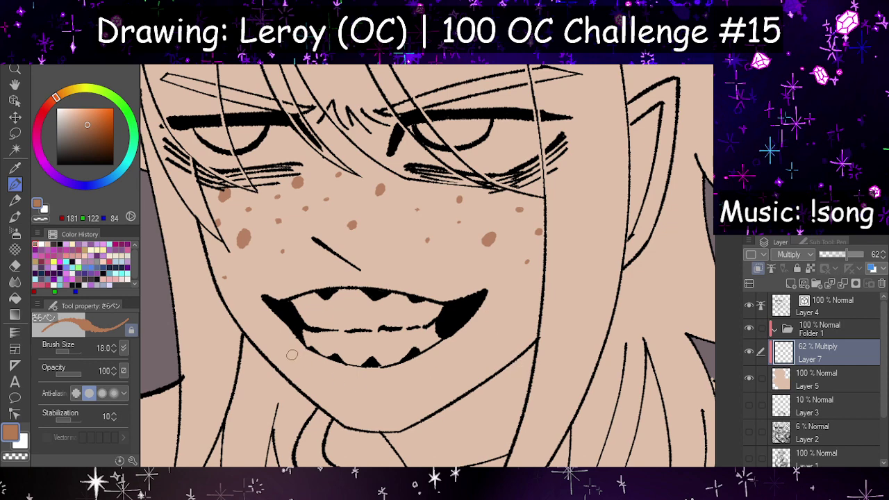
scroll(298, 334, down, 3)
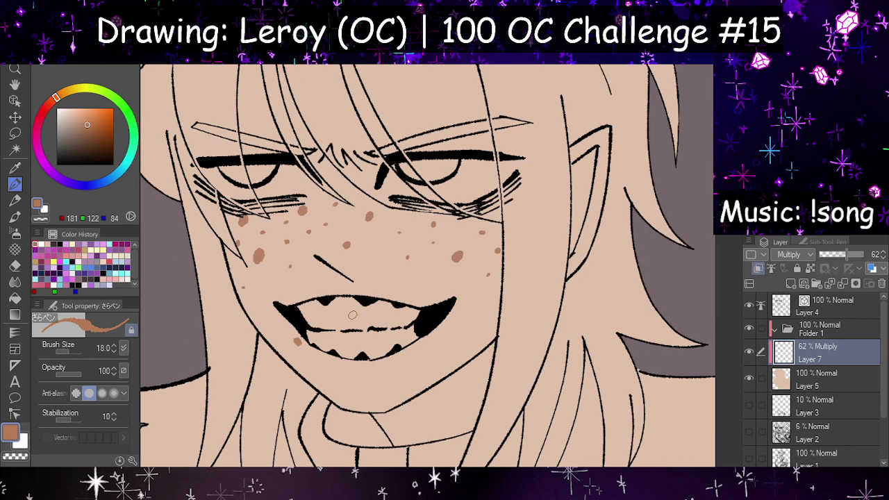
scroll(374, 301, up, 3)
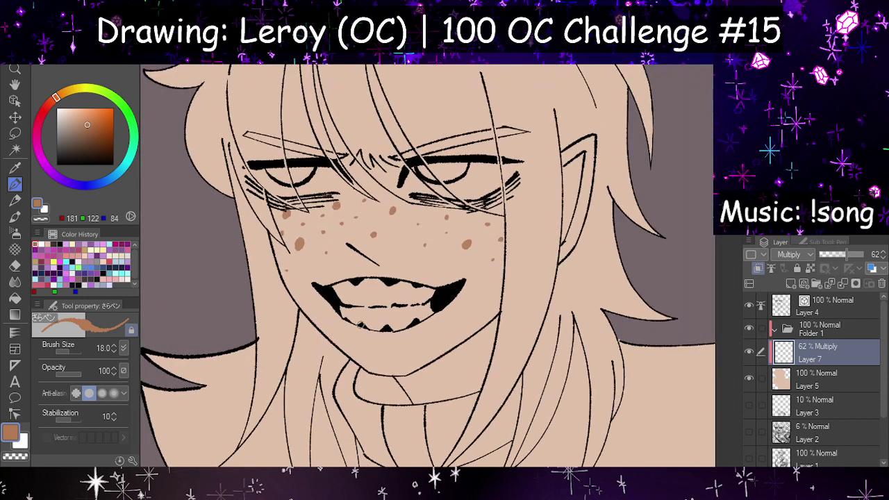
scroll(370, 310, down, 3)
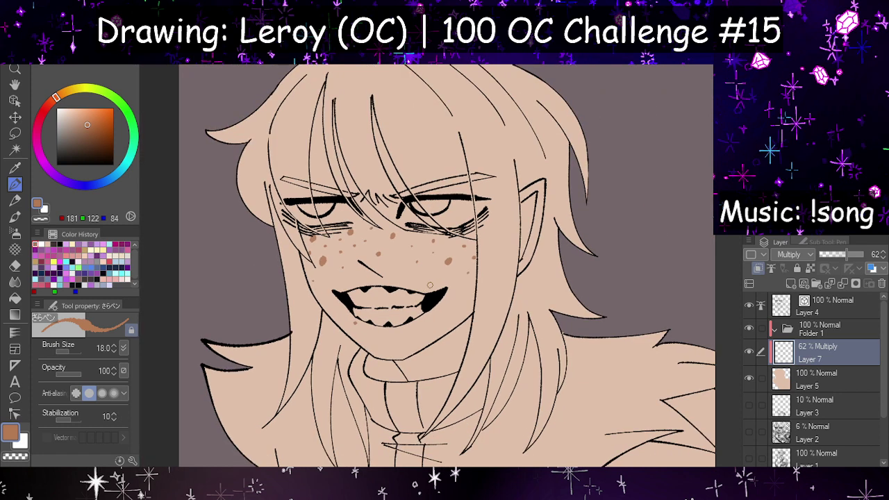
scroll(424, 242, up, 3)
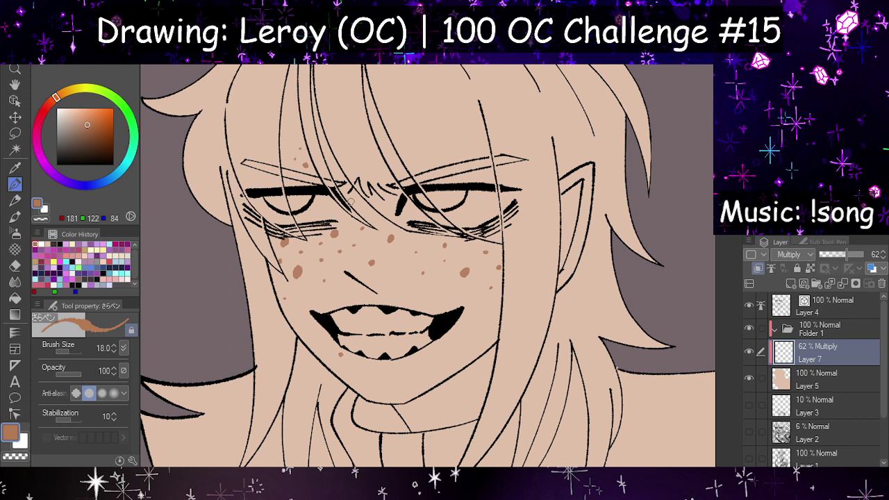
scroll(430, 215, down, 3)
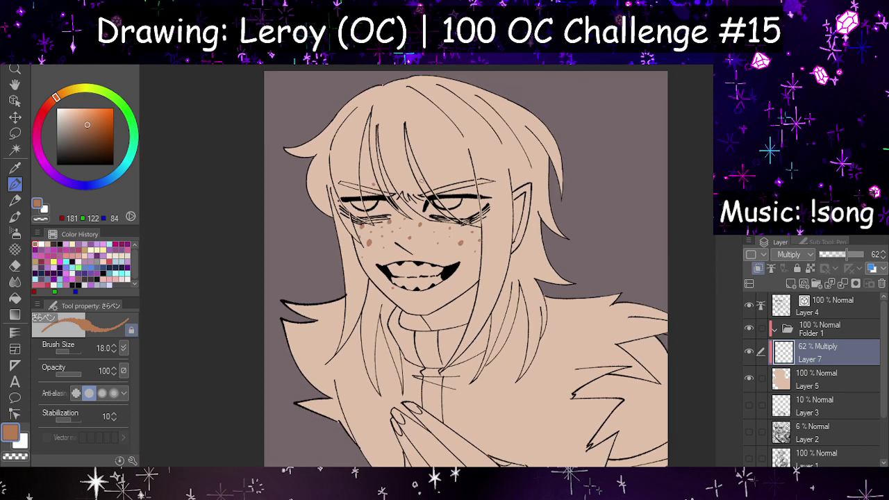
scroll(420, 179, up, 3)
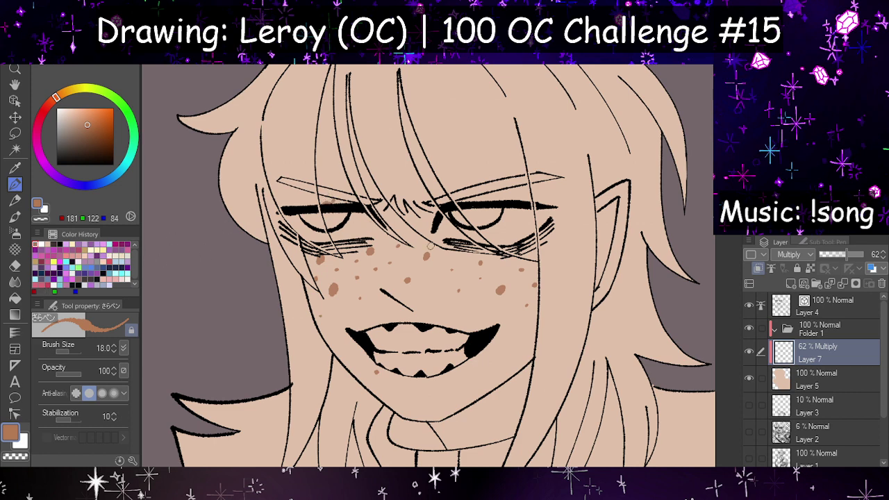
Step: Dot brown freckles of varied sizes across the bare shoulder between the jagged fur edges on Layer 7
scroll(444, 187, down, 7)
scroll(479, 342, up, 4)
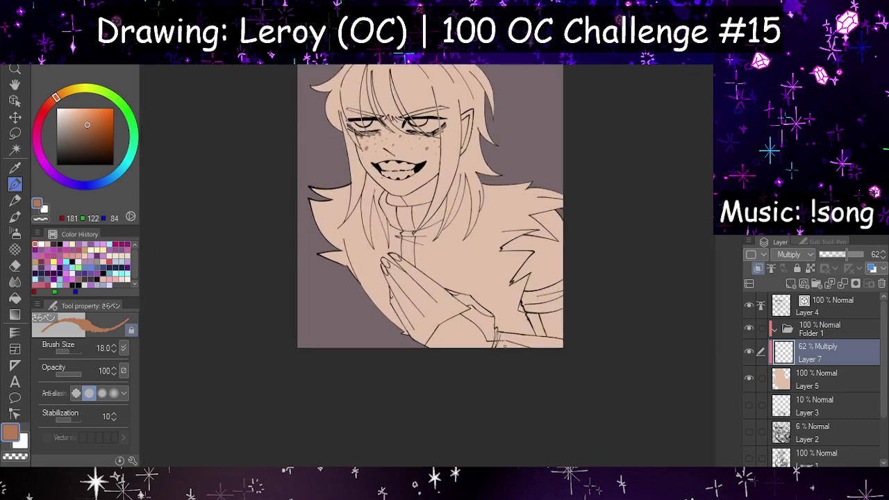
scroll(479, 343, up, 1)
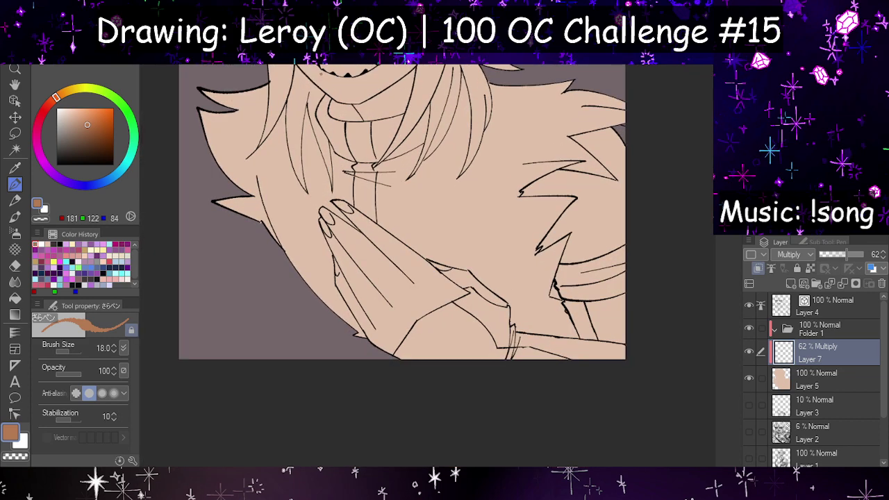
scroll(576, 181, up, 3)
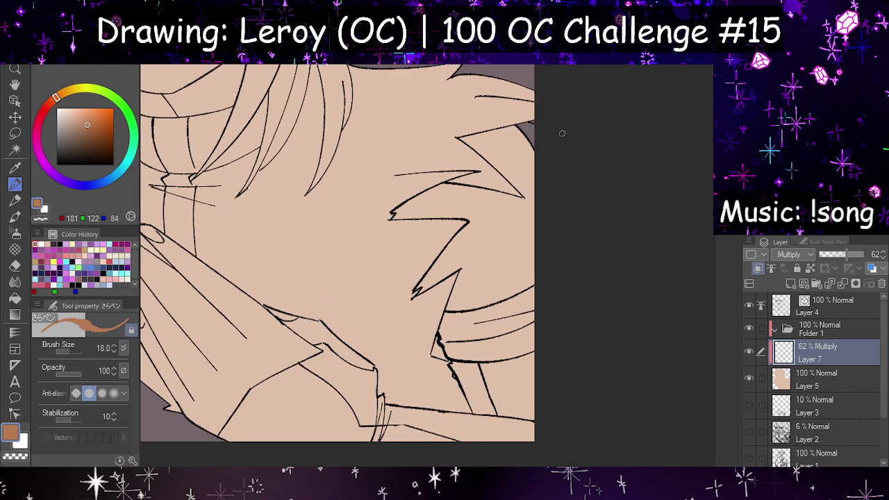
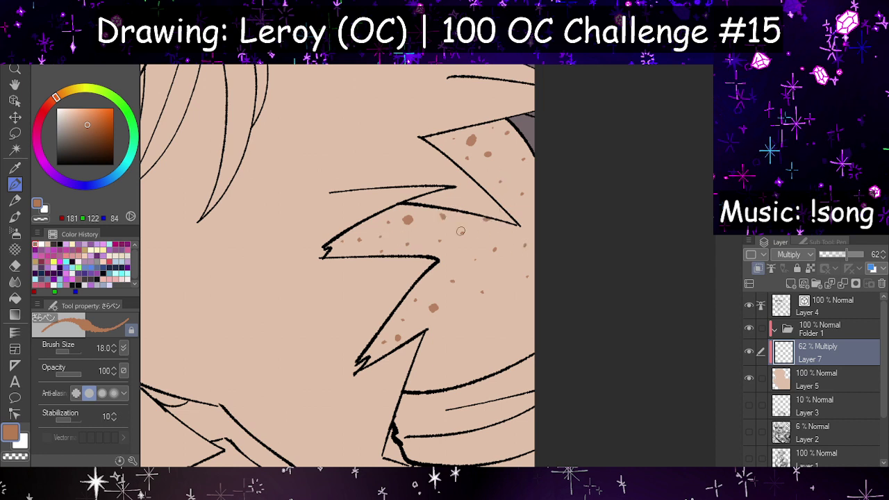
click(478, 261)
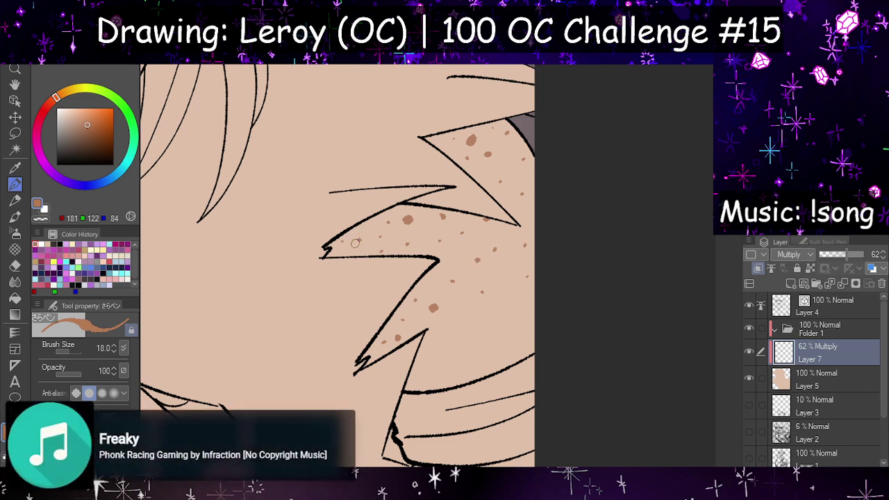
Step: Switch the freckle layer, Layer 7, to Normal blending and set its opacity to 79%
scroll(615, 281, down, 12)
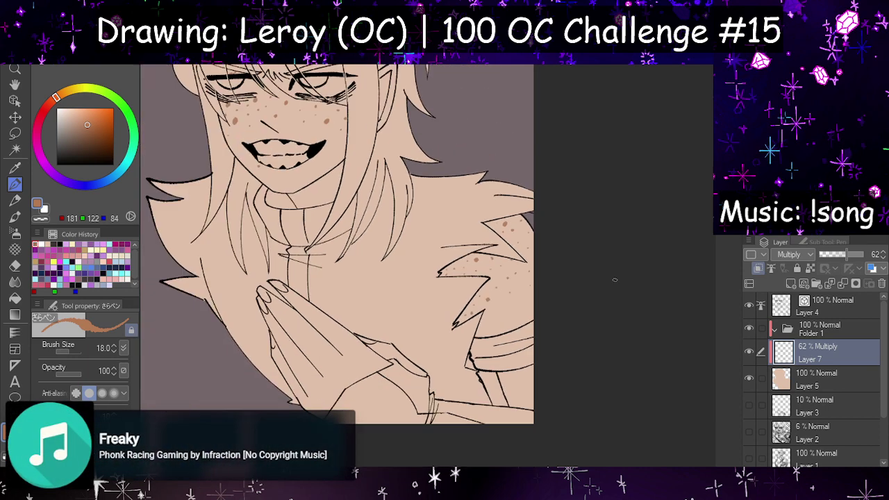
scroll(386, 274, up, 3)
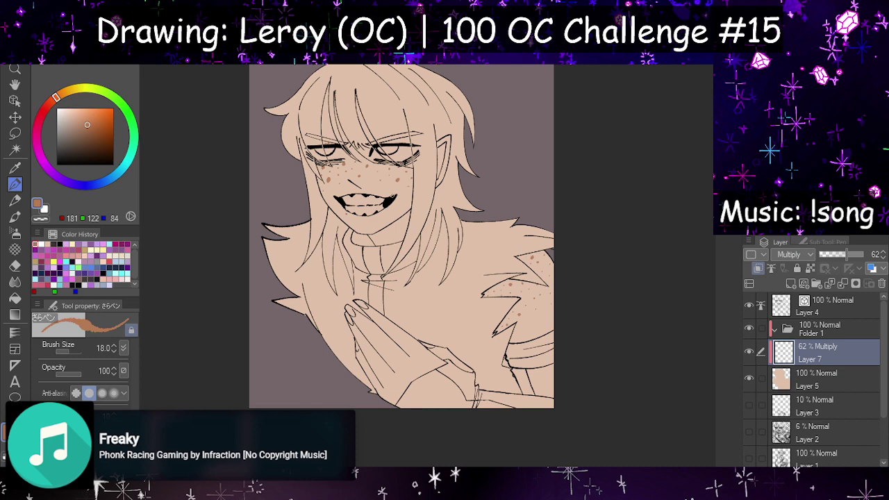
scroll(393, 197, up, 1)
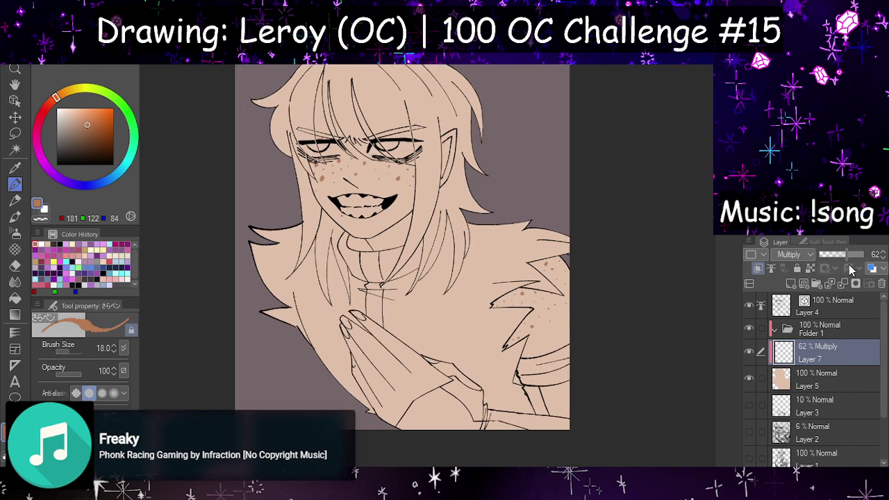
click(812, 270)
click(821, 243)
click(810, 259)
click(779, 243)
drag(848, 254, 866, 254)
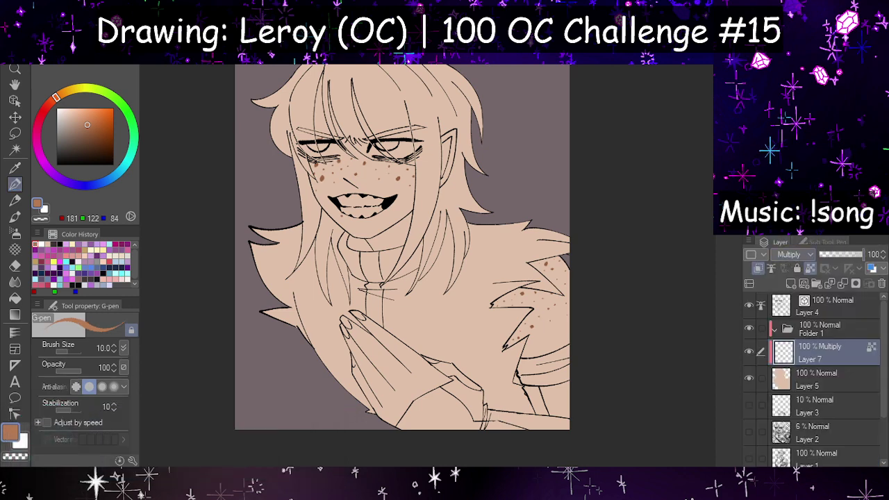
click(797, 230)
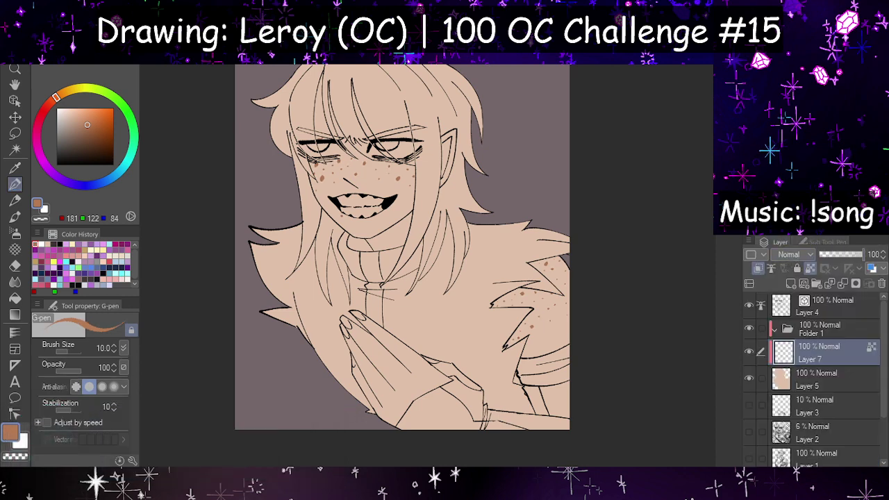
click(851, 255)
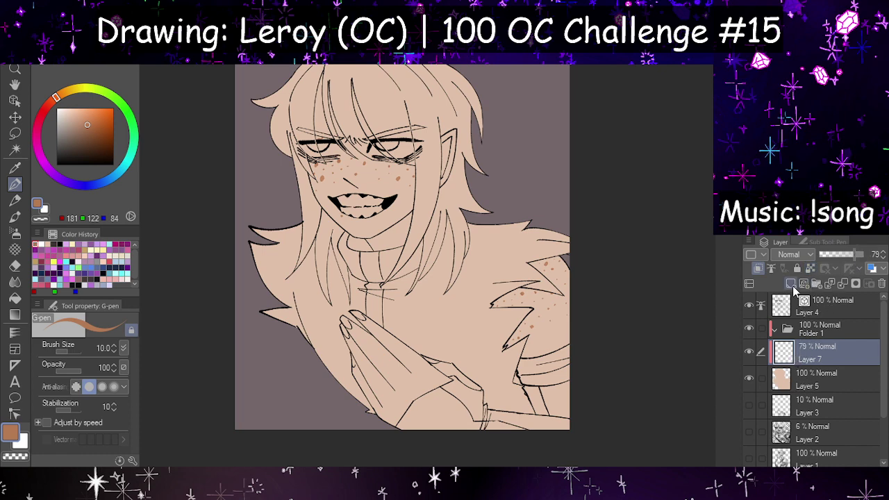
Step: Add a clipped layer above Layer 7 and prepare the G-pen at size 95 in pink (RGB 234, 160, 148)
click(792, 285)
scroll(320, 124, up, 4)
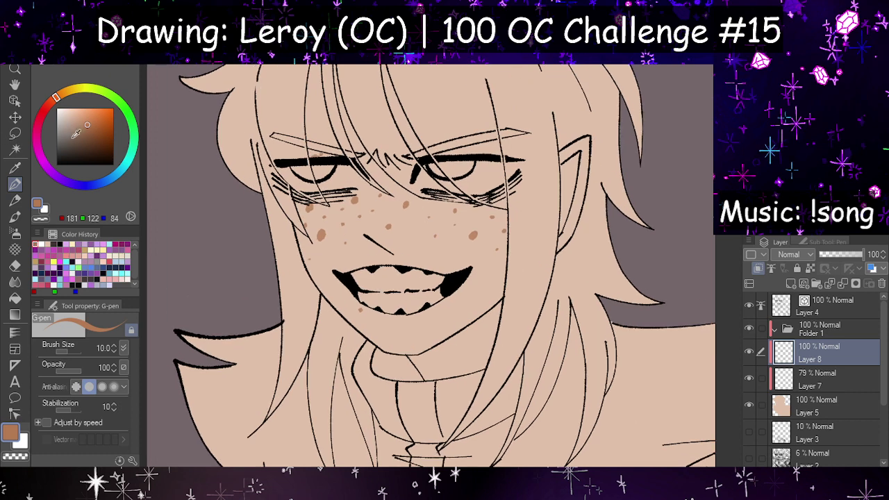
drag(78, 127, 78, 112)
click(45, 106)
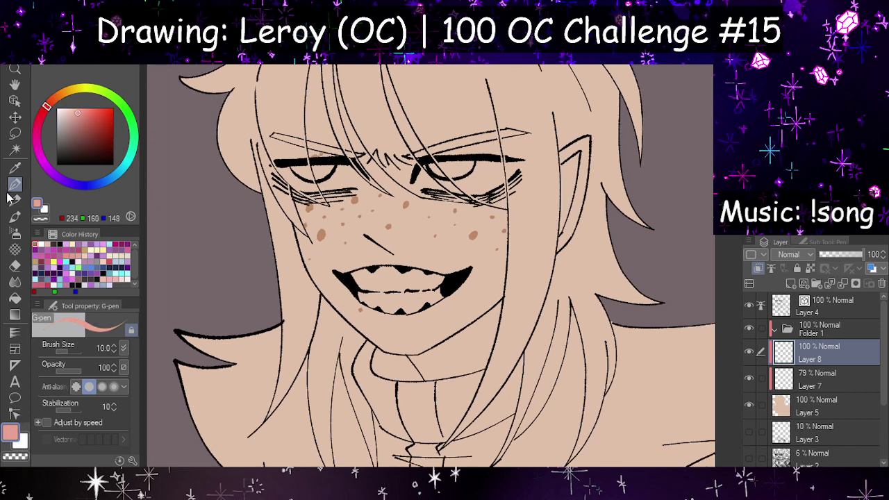
click(74, 352)
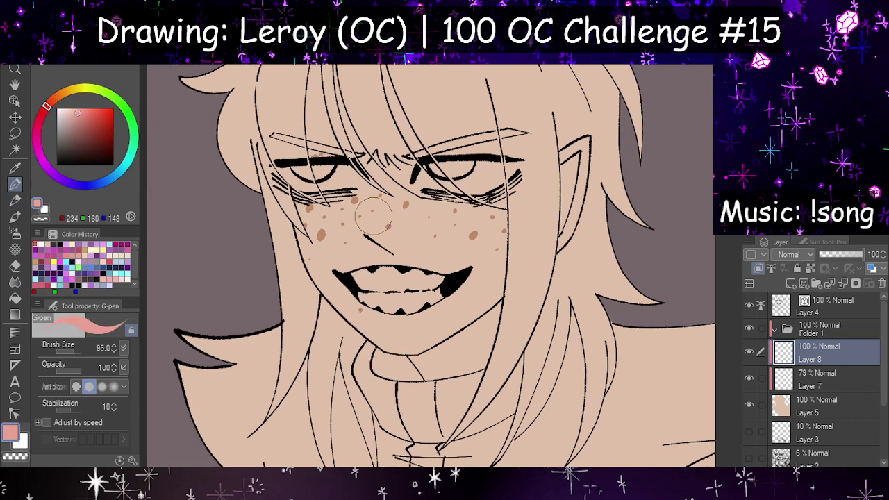
Step: Paint pink blush patches over both cheeks, the nose and the pointed ear, and set Layer 8 to Multiply
mouse_move(301, 198)
mouse_down()
mouse_move(336, 200)
mouse_move(306, 229)
mouse_move(312, 257)
mouse_up()
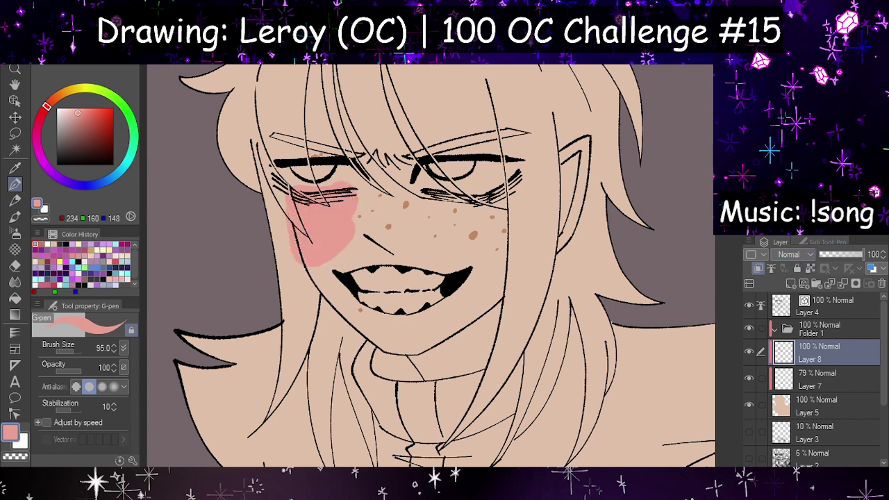
click(792, 286)
drag(364, 201, 399, 234)
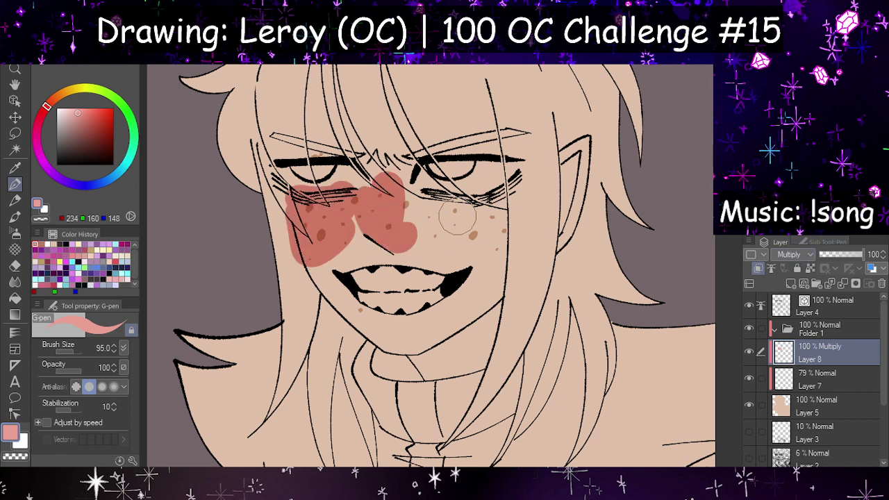
mouse_move(457, 217)
mouse_down()
mouse_move(510, 203)
mouse_move(480, 219)
mouse_up()
drag(573, 173, 586, 111)
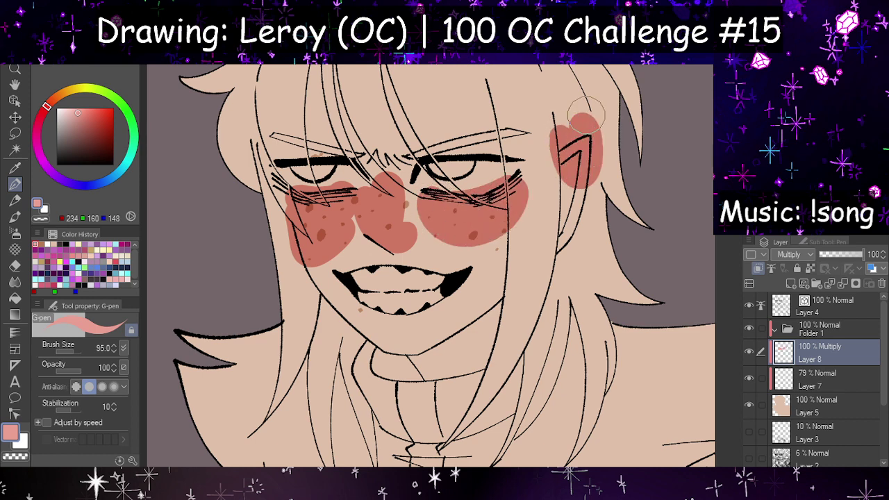
Step: Paint pink blush patches over the fingertips, the thumb area of the clasped hands and the bare shoulder on Layer 8
scroll(452, 133, down, 4)
scroll(580, 306, up, 1)
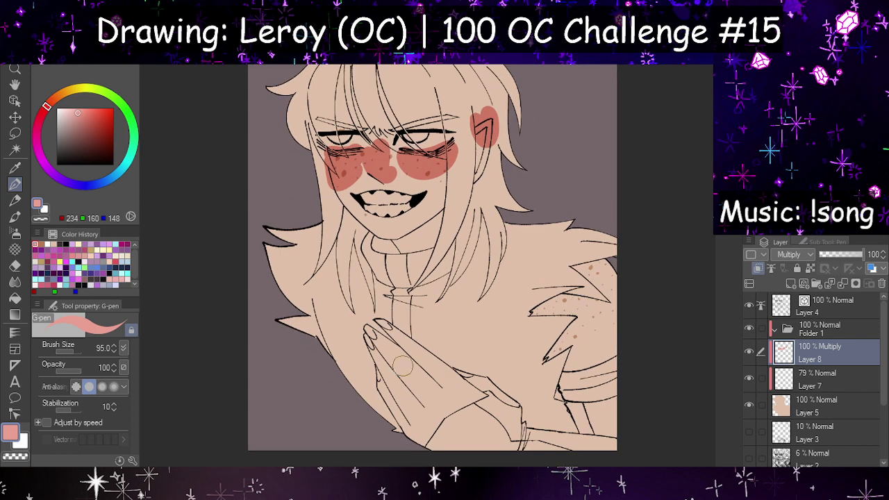
mouse_move(403, 366)
mouse_down()
mouse_move(369, 355)
mouse_move(398, 318)
mouse_move(385, 340)
mouse_up()
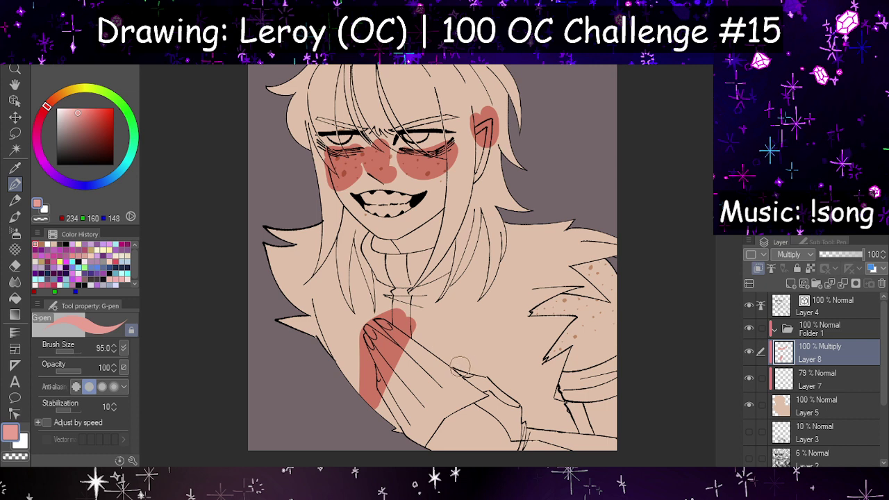
drag(461, 368, 469, 372)
mouse_move(590, 265)
mouse_down()
mouse_move(605, 271)
mouse_move(536, 316)
mouse_up()
drag(536, 316, 568, 303)
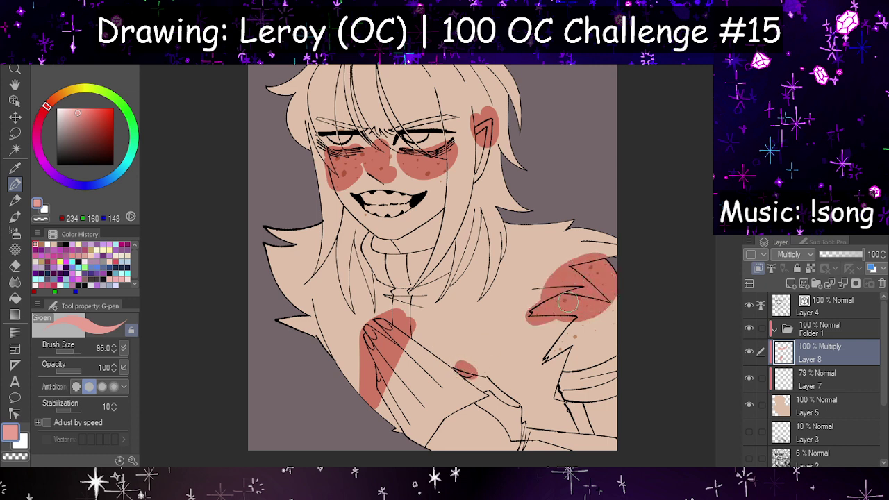
Step: Soften the blush edges on the hands, shoulder, cheeks, nose and ear with the Blend tool
click(15, 281)
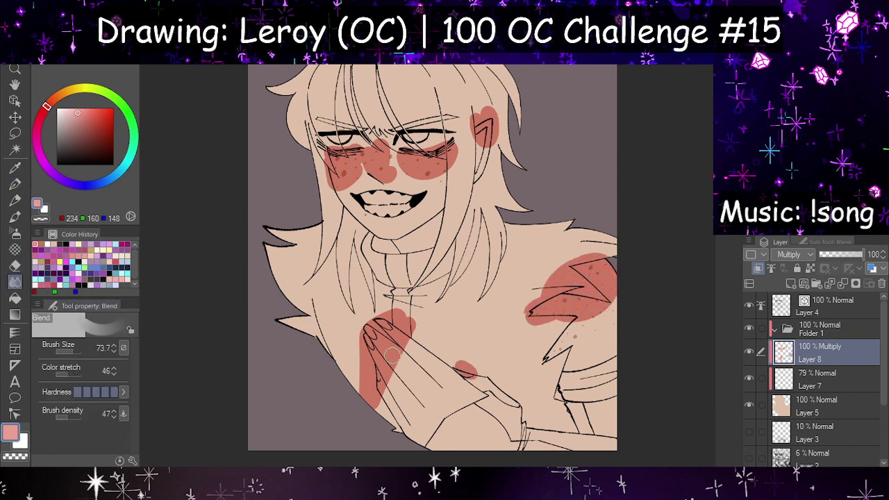
mouse_move(392, 354)
mouse_down()
mouse_move(421, 374)
mouse_move(419, 367)
mouse_move(387, 379)
mouse_move(382, 348)
mouse_up()
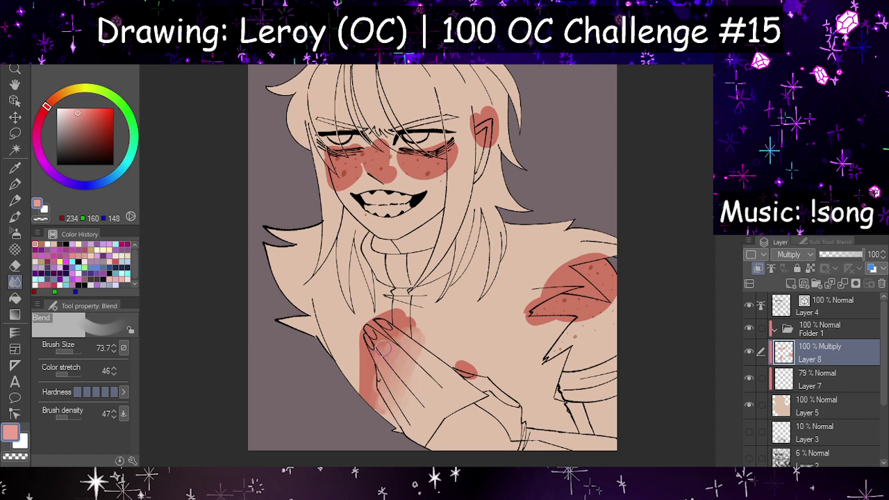
drag(490, 385, 469, 374)
mouse_move(584, 317)
mouse_down()
mouse_move(595, 285)
mouse_move(633, 322)
mouse_move(609, 313)
mouse_move(612, 289)
mouse_move(556, 292)
mouse_up()
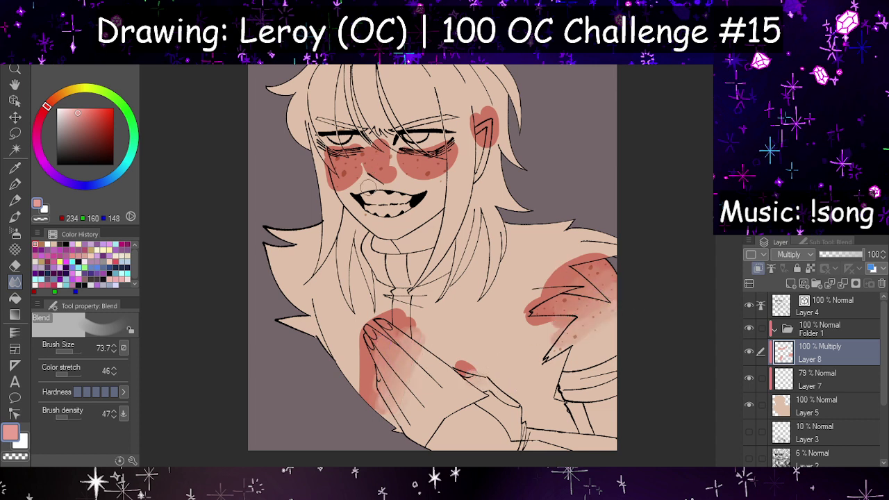
mouse_move(366, 184)
mouse_down()
mouse_move(346, 179)
mouse_move(411, 189)
mouse_move(421, 168)
mouse_move(392, 149)
mouse_move(384, 166)
mouse_move(373, 135)
mouse_move(389, 153)
mouse_move(366, 148)
mouse_move(366, 171)
mouse_move(392, 159)
mouse_up()
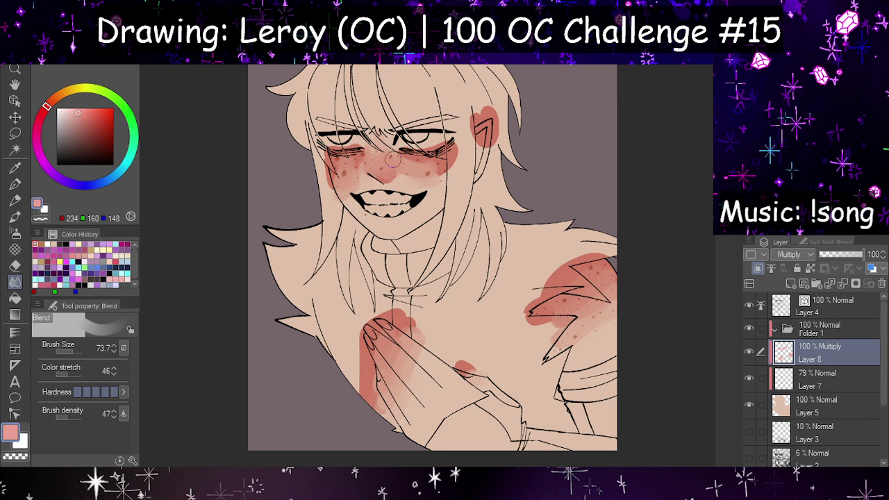
mouse_move(484, 139)
mouse_down()
mouse_move(488, 149)
mouse_move(472, 150)
mouse_up()
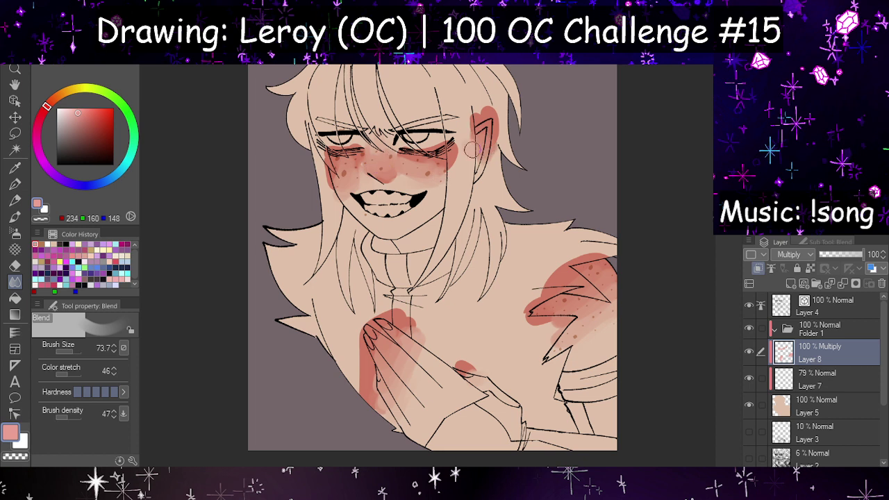
Step: Soften the blush on the shoulder, hands, cheeks and ear with the Blur tool, and set Layer 8's opacity to 57%
click(828, 242)
click(773, 306)
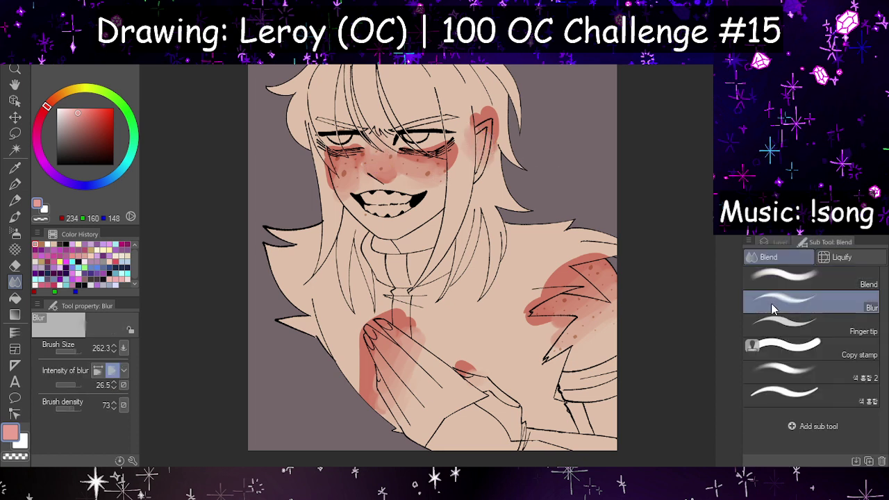
drag(602, 296, 580, 336)
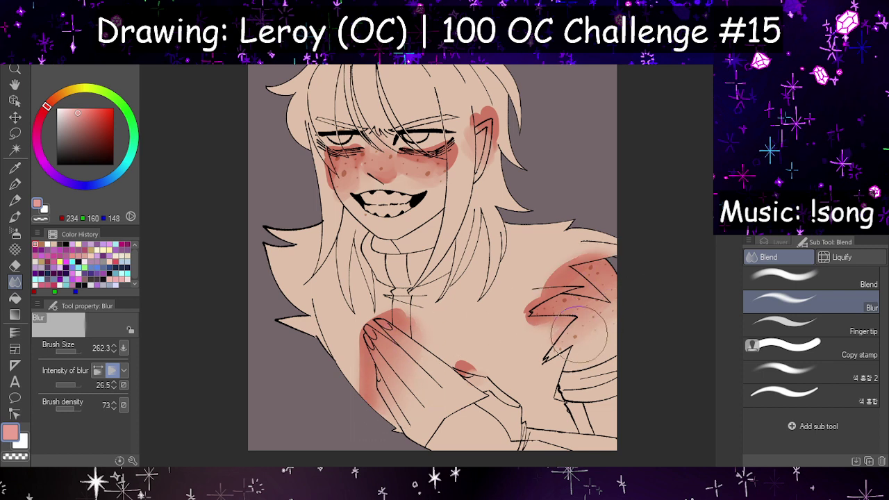
mouse_move(329, 166)
mouse_down()
mouse_move(417, 143)
mouse_move(405, 142)
mouse_up()
drag(493, 136, 486, 115)
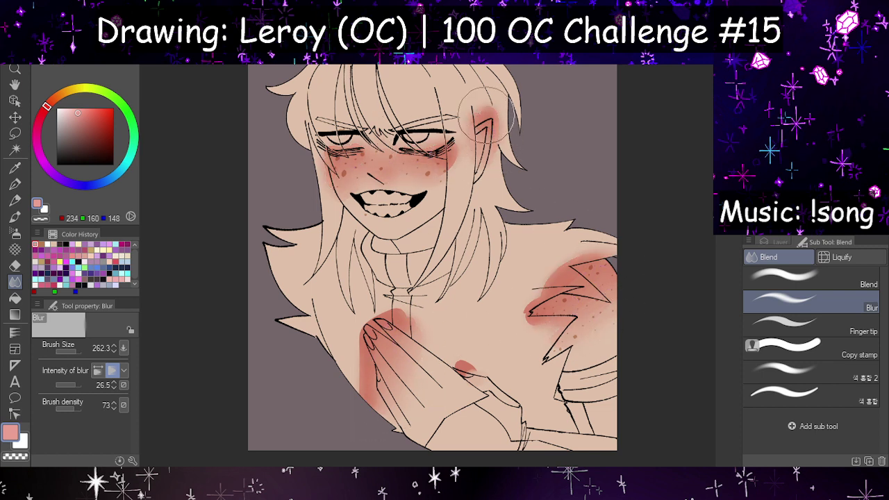
click(774, 244)
click(843, 256)
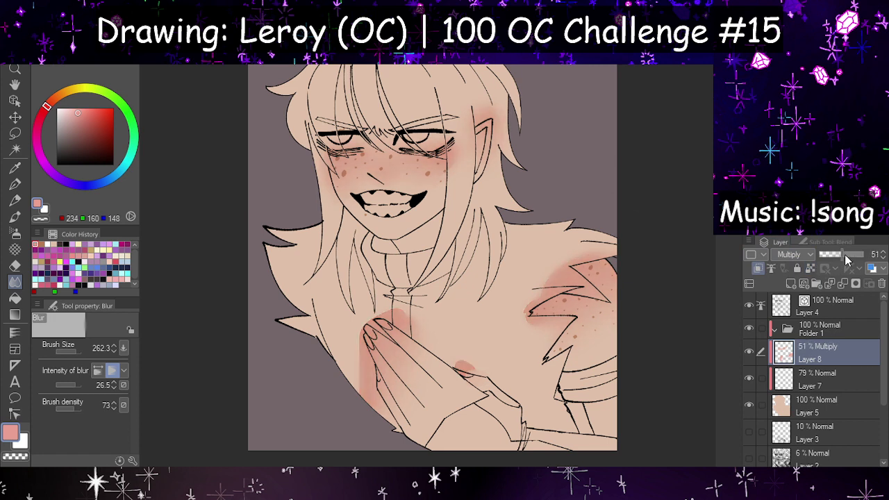
click(845, 255)
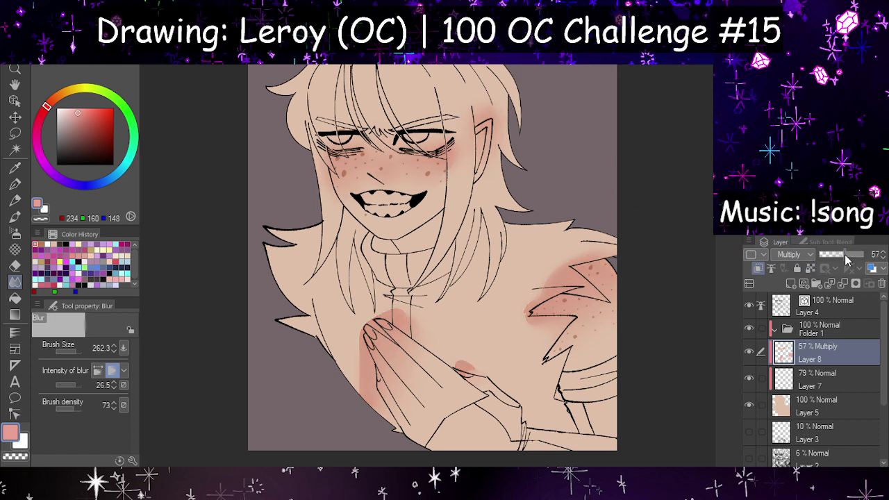
Step: Add a layer inside Folder 1 and fill the main hair area with dark brown (RGB 61, 51, 51)
click(806, 337)
click(790, 283)
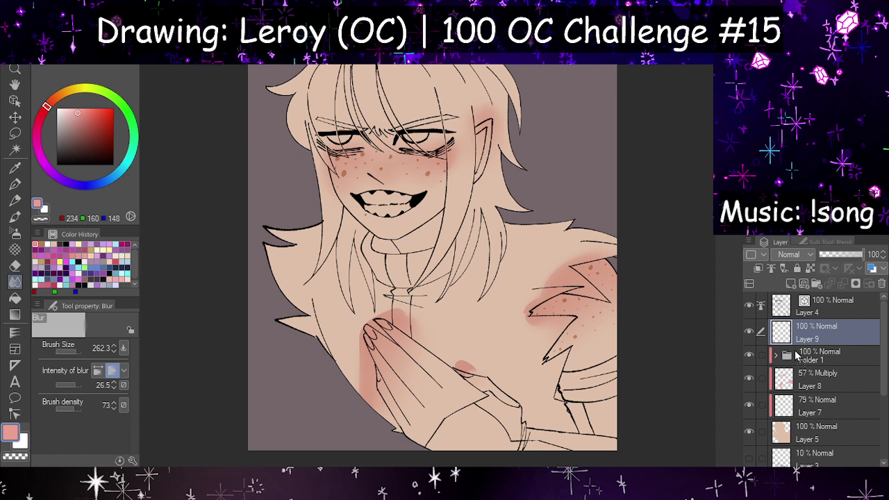
drag(797, 356, 797, 356)
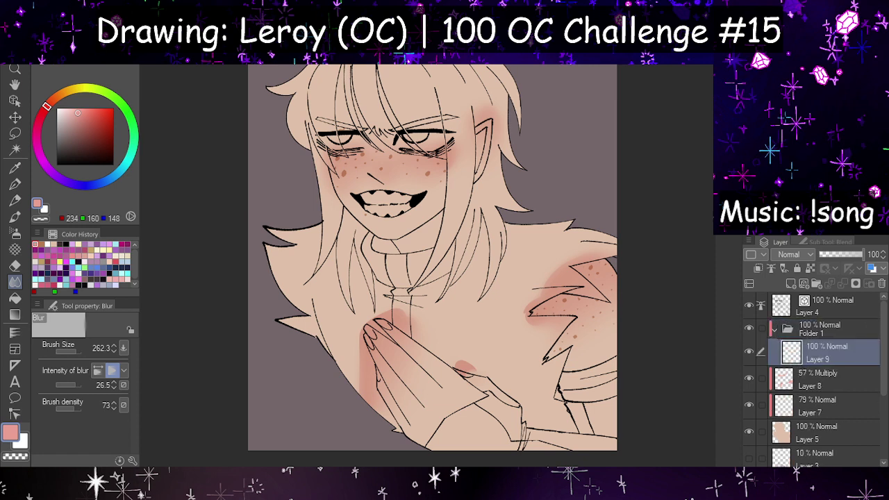
click(52, 258)
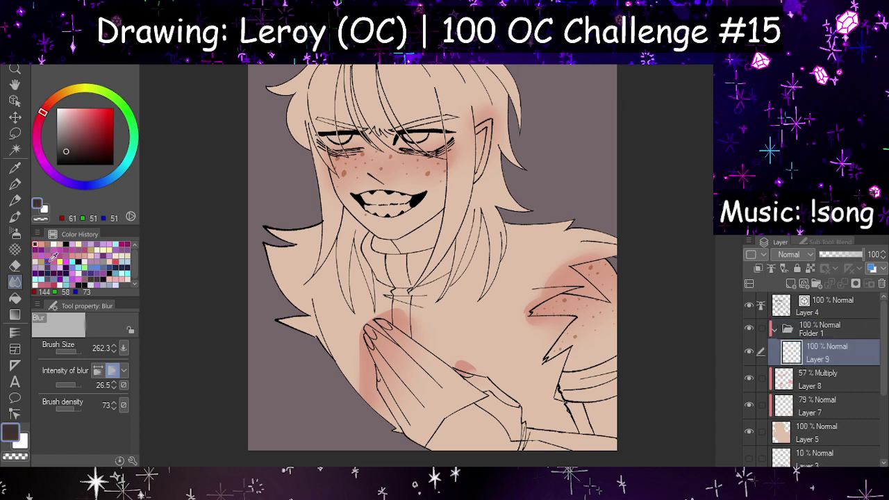
click(15, 315)
click(15, 299)
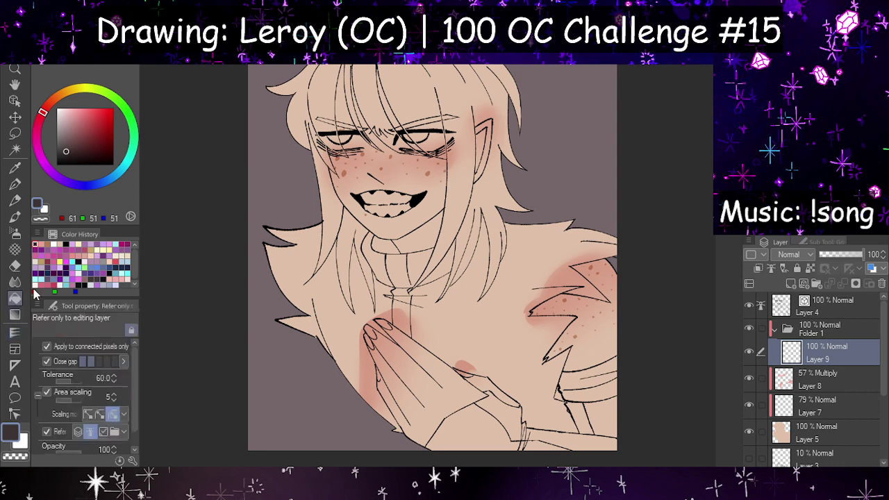
click(406, 97)
Step: Fill the hair strand over the eye on the earless side and both eyebrows with the dark hair colour on Layer 9
scroll(410, 111, up, 5)
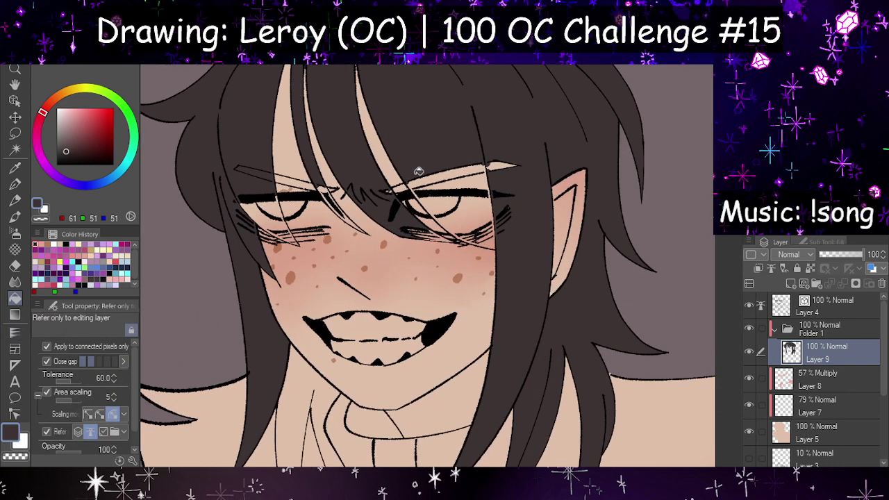
scroll(418, 171, up, 2)
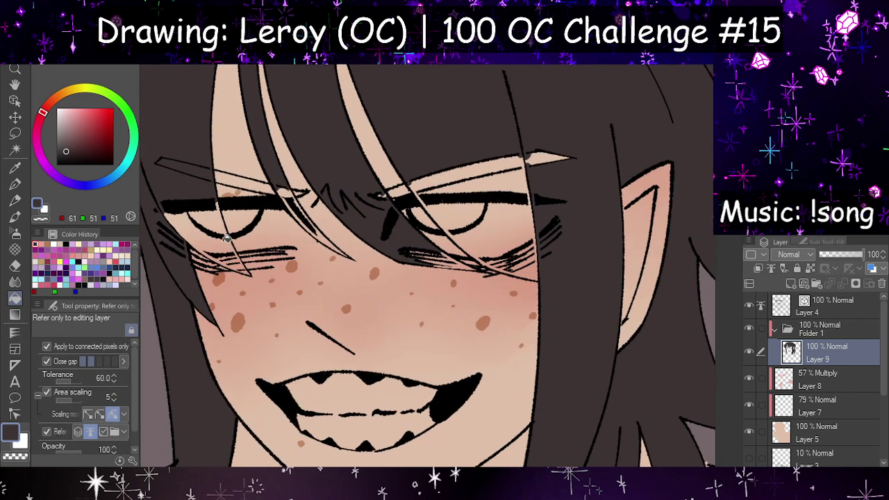
click(217, 237)
click(217, 222)
click(284, 189)
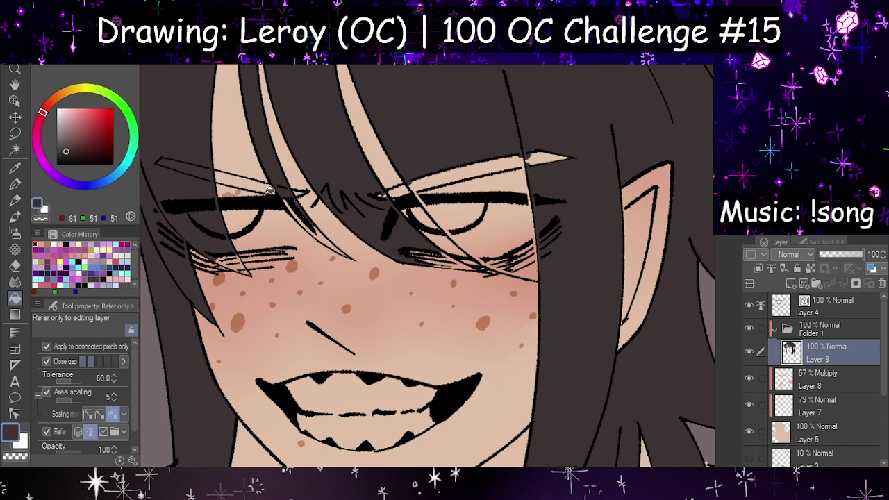
click(257, 187)
click(438, 181)
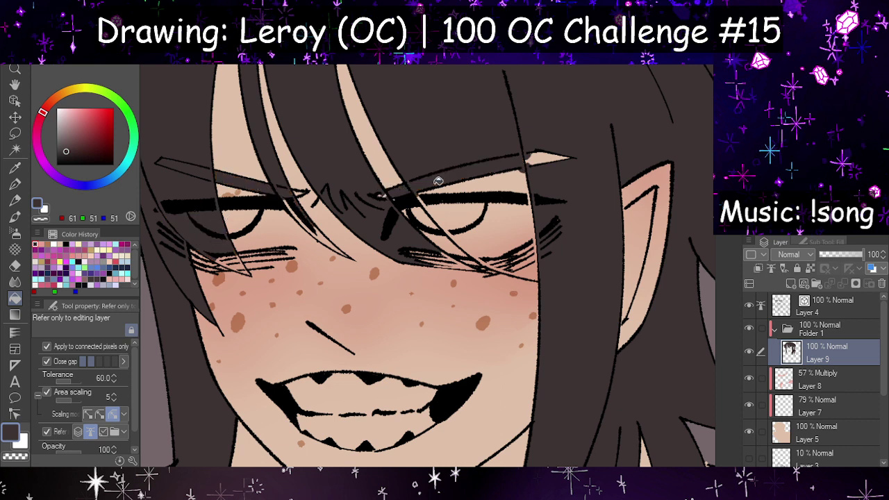
Step: Fill the remaining strand tips below both eyes and the hair-covered eye area beside the pointed ear
scroll(250, 236, up, 1)
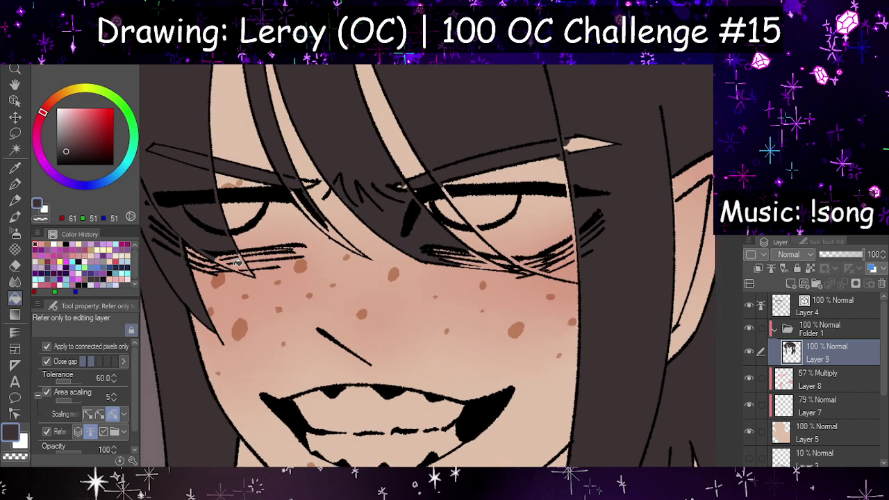
click(344, 237)
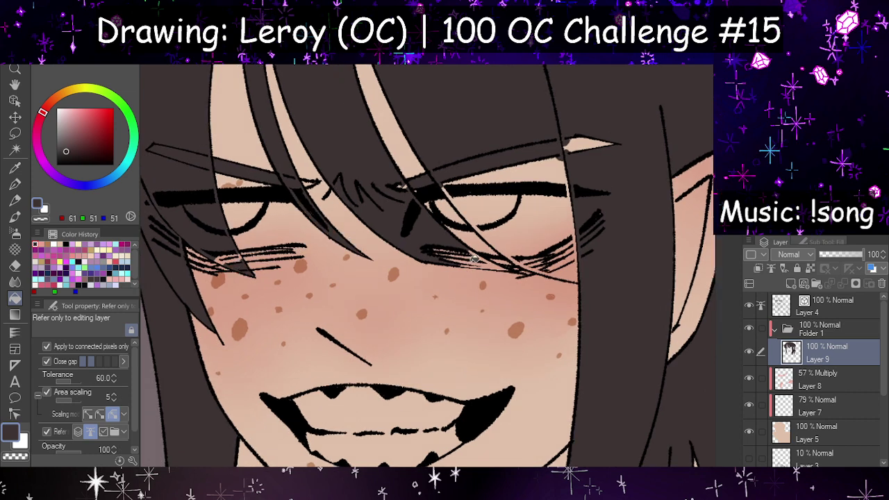
click(493, 265)
click(568, 269)
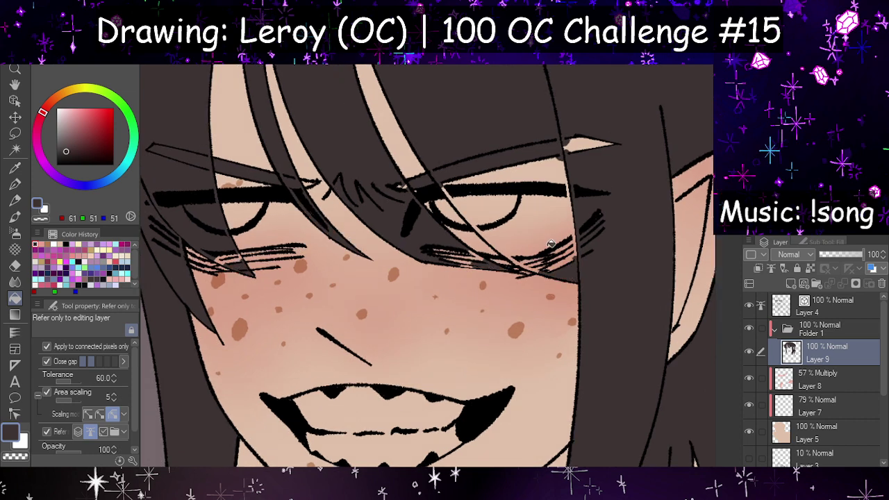
click(551, 243)
click(545, 177)
Step: Paint over the small unfilled gaps around the hair-covered eye, the lashes and the eyebrow ends with the G-pen at size 20.7
click(15, 184)
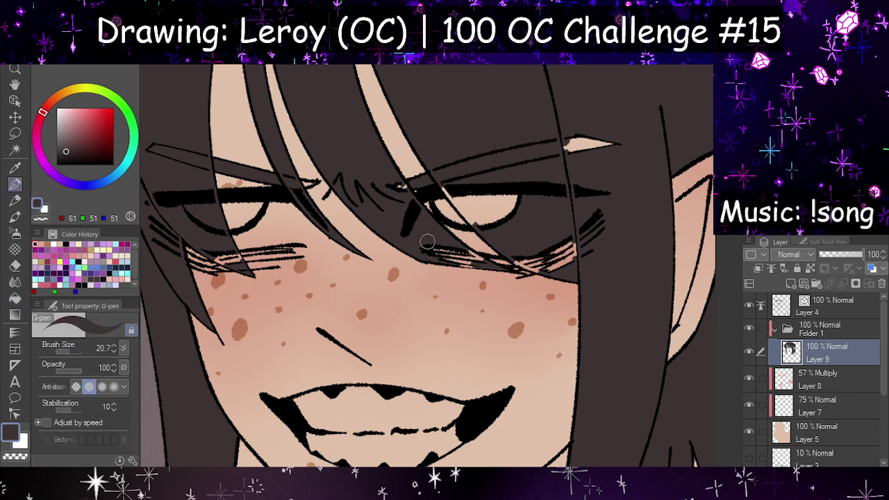
drag(389, 176, 419, 208)
mouse_move(437, 251)
mouse_down()
mouse_move(479, 263)
mouse_move(440, 260)
mouse_move(529, 259)
mouse_move(513, 253)
mouse_move(548, 270)
mouse_move(523, 257)
mouse_move(576, 245)
mouse_up()
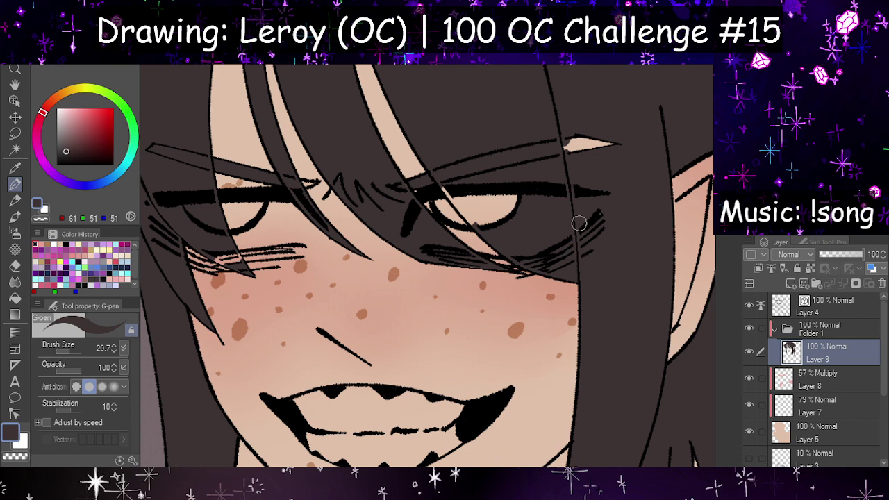
mouse_move(565, 146)
mouse_down()
mouse_move(576, 120)
mouse_move(612, 146)
mouse_up()
mouse_move(464, 210)
mouse_down()
mouse_move(438, 180)
mouse_move(496, 234)
mouse_move(503, 227)
mouse_move(489, 184)
mouse_move(517, 203)
mouse_up()
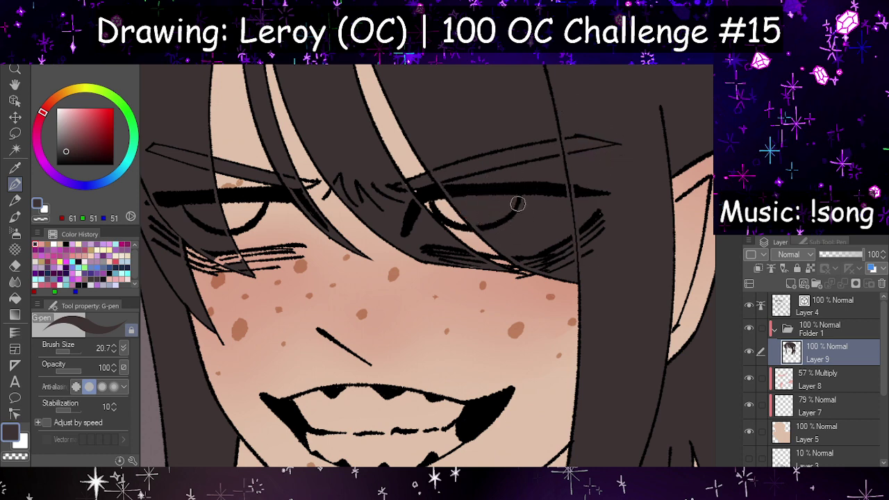
drag(301, 183, 311, 183)
drag(198, 248, 204, 251)
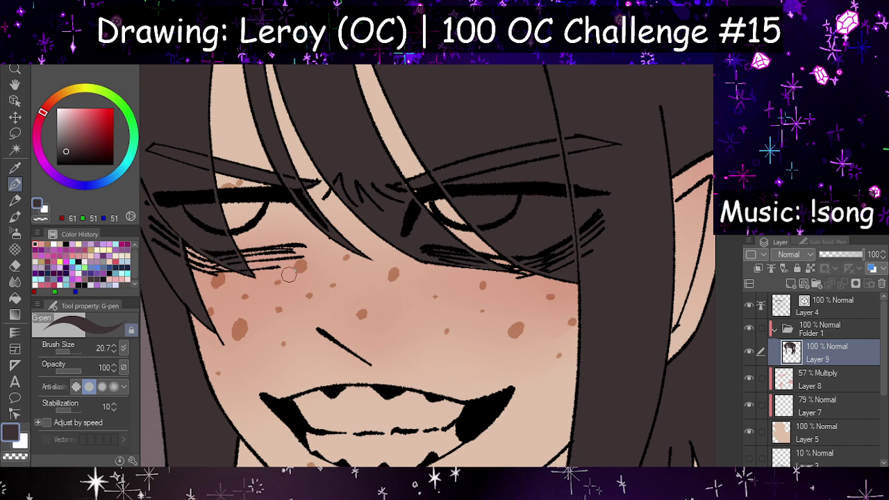
Step: Narrow the top of the widest skin gap in the bangs with dark G-pen strokes on Layer 9, undoing poorly shaped strokes
scroll(442, 202, down, 5)
scroll(442, 202, up, 8)
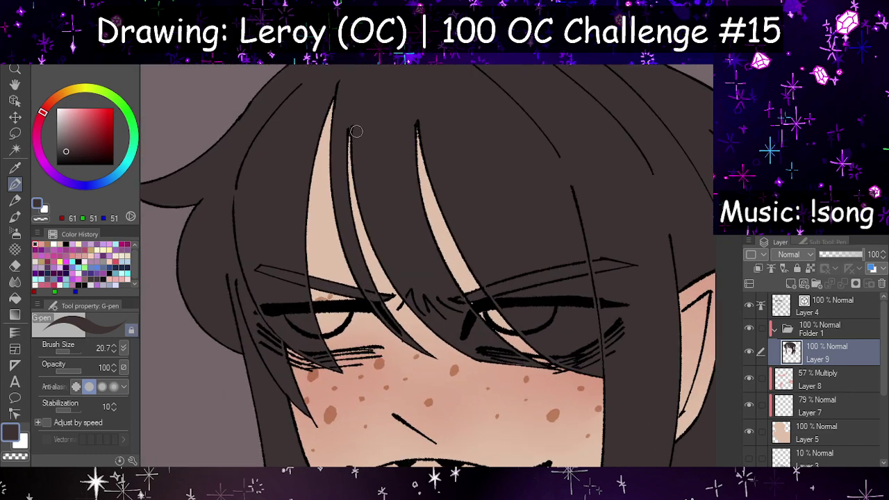
drag(329, 115, 296, 207)
key(ctrl+z)
scroll(341, 113, down, 2)
scroll(353, 135, down, 1)
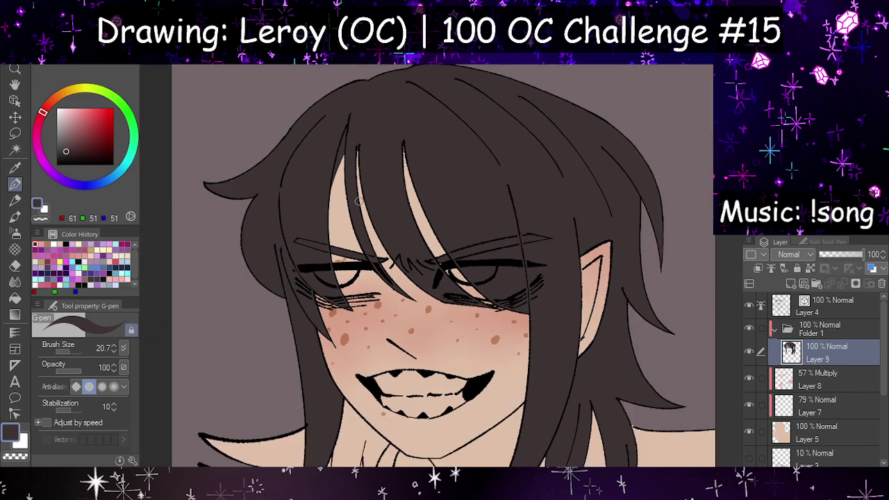
scroll(359, 199, down, 1)
scroll(347, 202, up, 3)
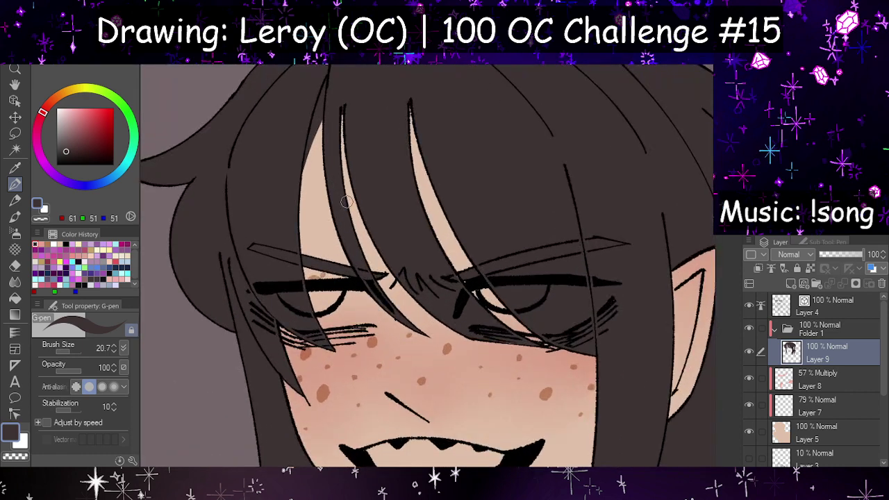
drag(330, 97, 307, 257)
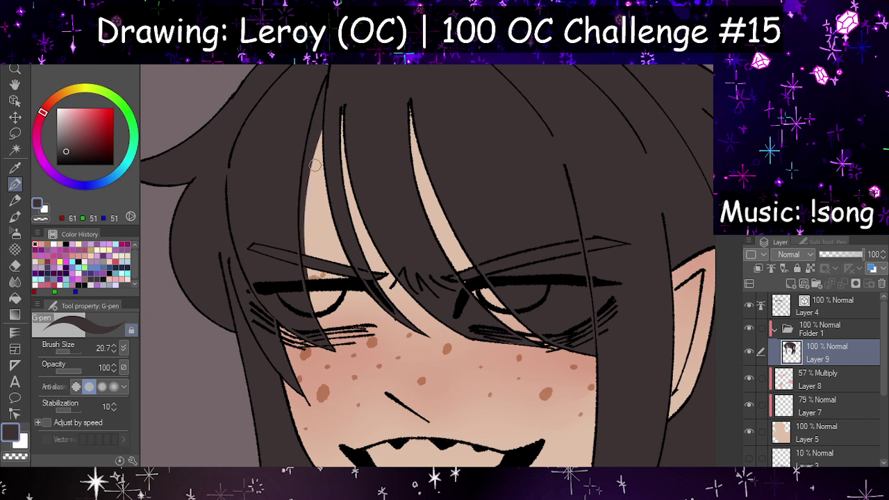
key(ctrl+z)
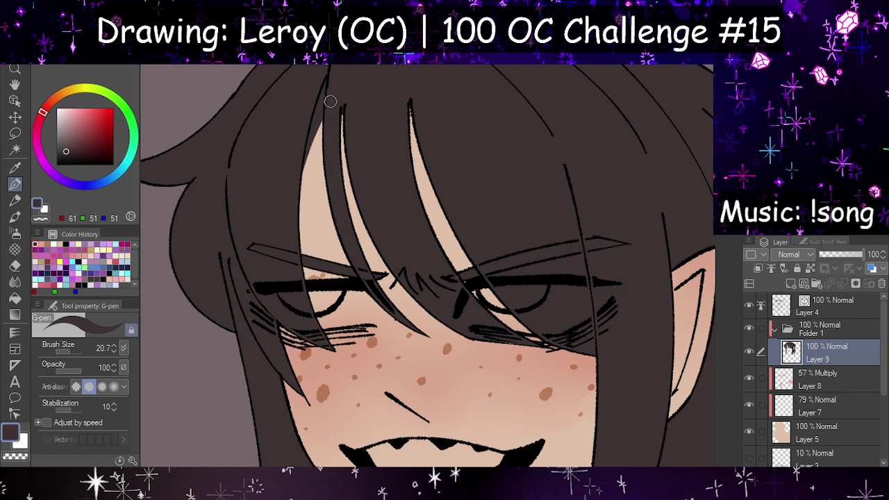
drag(331, 102, 299, 296)
key(ctrl+z)
mouse_move(327, 108)
mouse_down()
mouse_move(302, 207)
mouse_move(305, 294)
mouse_up()
key(ctrl+z)
mouse_move(295, 254)
mouse_down()
mouse_move(329, 113)
mouse_move(298, 270)
mouse_up()
key(ctrl+z)
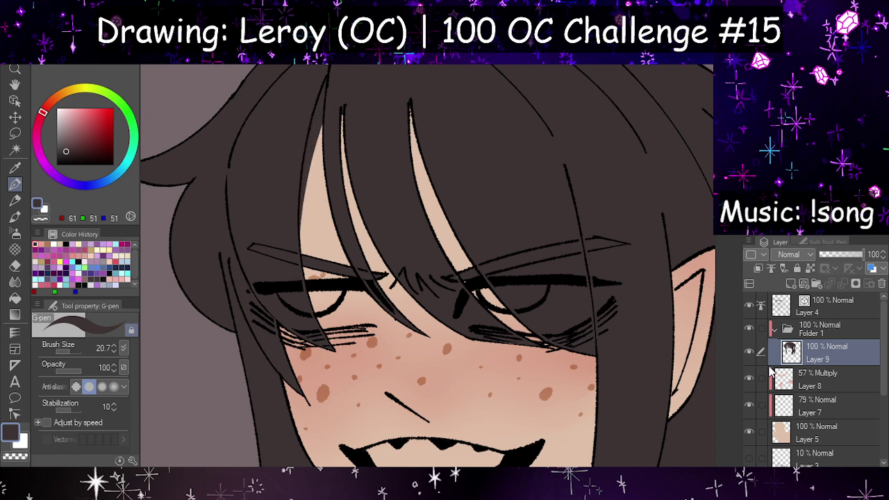
Step: Redraw the outline of the widest bangs gap in black on Layer 4 with the さらペン pen at size 18
click(817, 307)
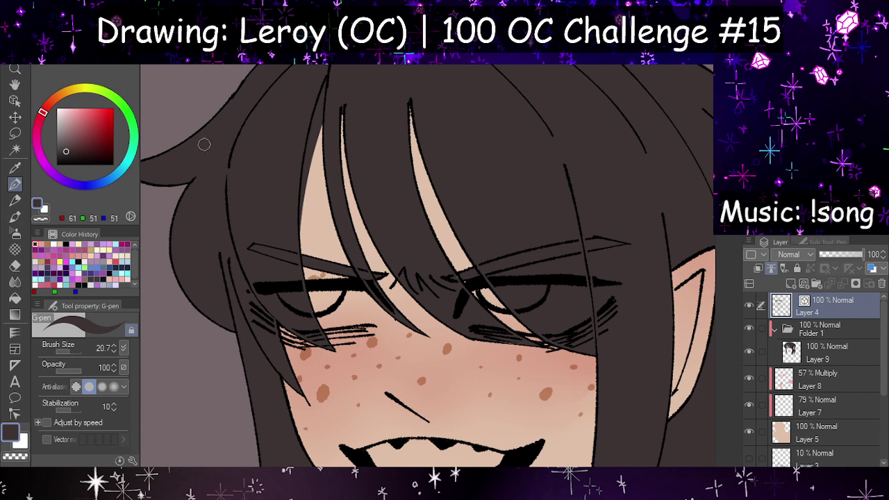
drag(73, 140, 11, 206)
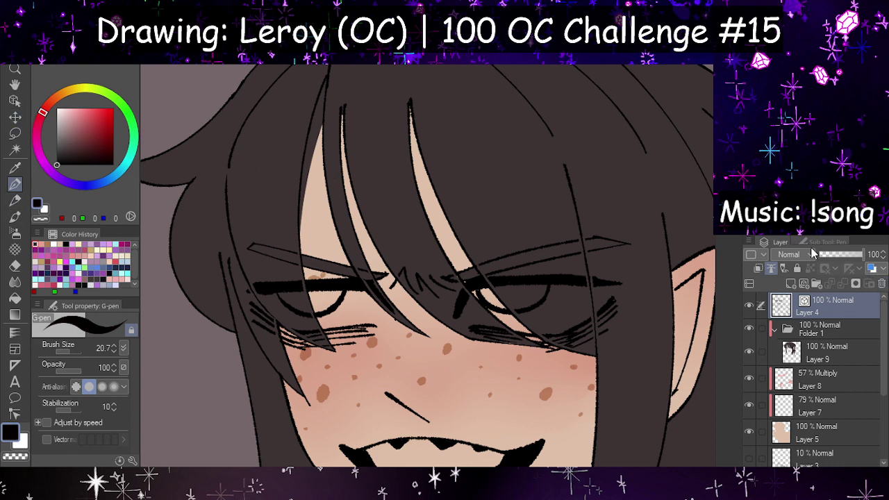
click(824, 242)
click(806, 264)
click(778, 242)
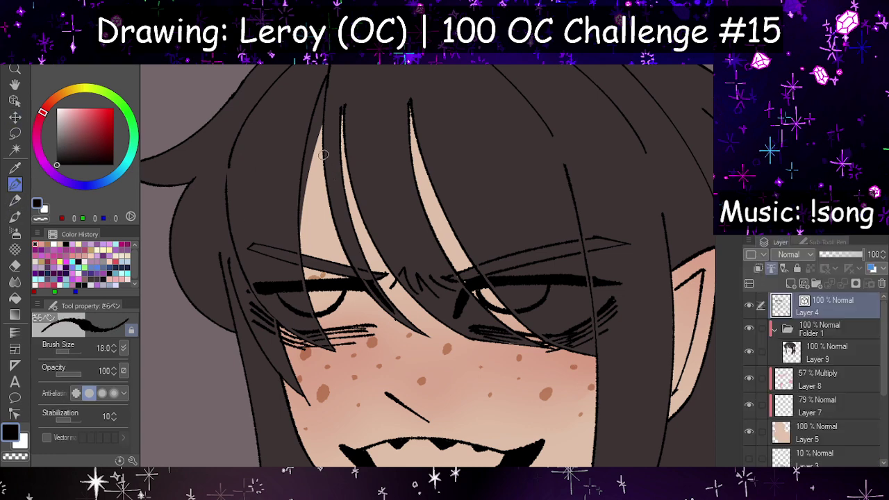
drag(324, 108, 301, 220)
key(ctrl+z)
mouse_move(324, 112)
mouse_down()
mouse_move(305, 286)
mouse_move(304, 242)
mouse_move(300, 254)
mouse_move(326, 103)
mouse_up()
key(ctrl+z)
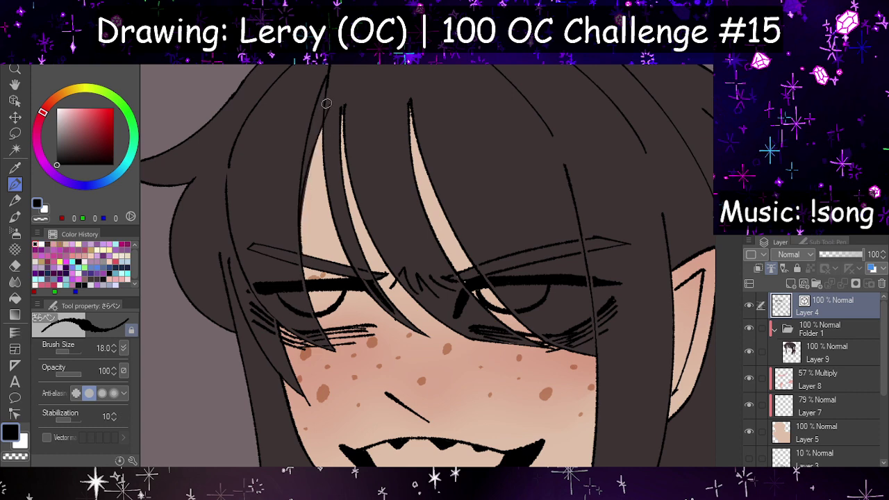
Step: Erase the old outline strokes above and beside the widest bangs gap with the Hard eraser, and make Layer 9 active
scroll(355, 185, up, 3)
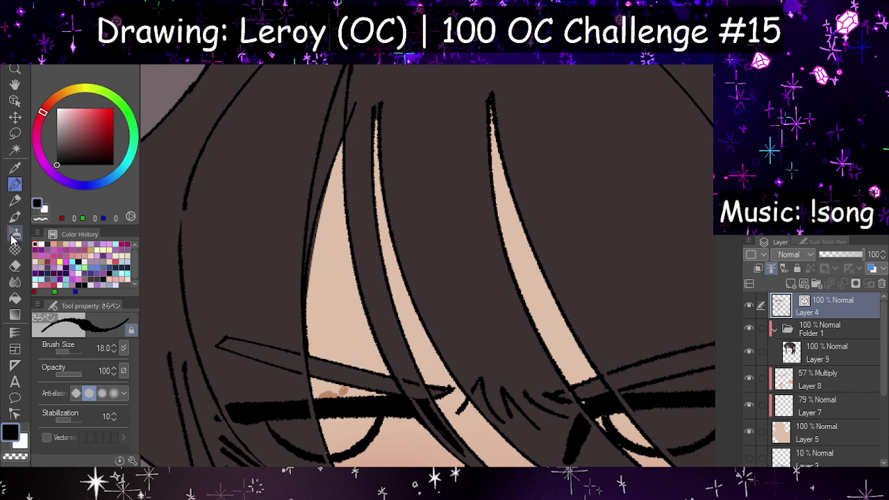
click(15, 265)
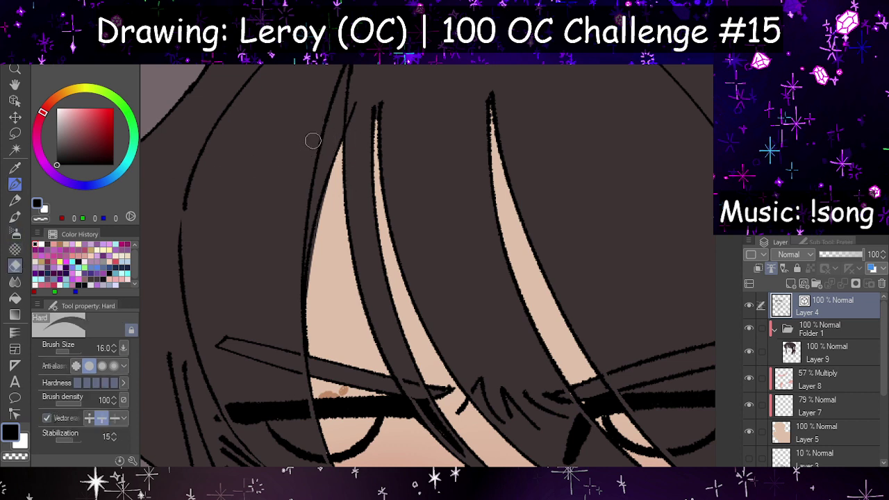
mouse_move(313, 141)
mouse_down()
mouse_move(355, 87)
mouse_move(357, 102)
mouse_move(351, 84)
mouse_move(367, 174)
mouse_up()
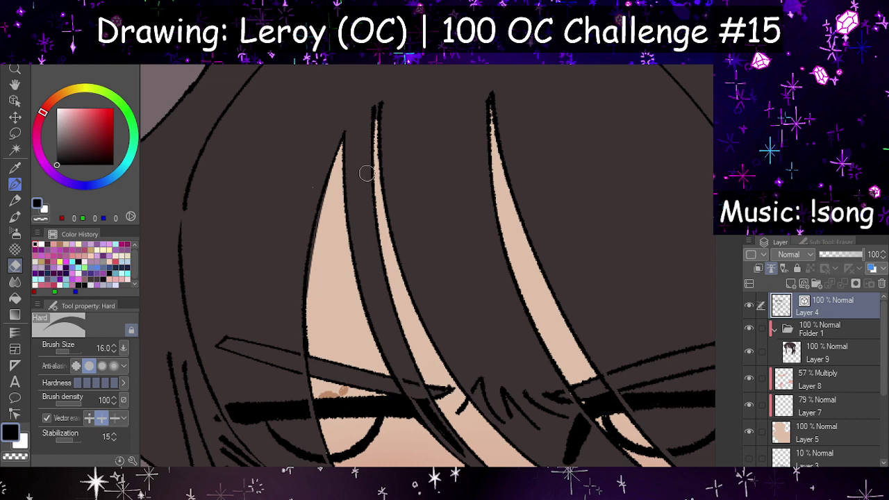
scroll(379, 193, down, 2)
scroll(358, 217, up, 2)
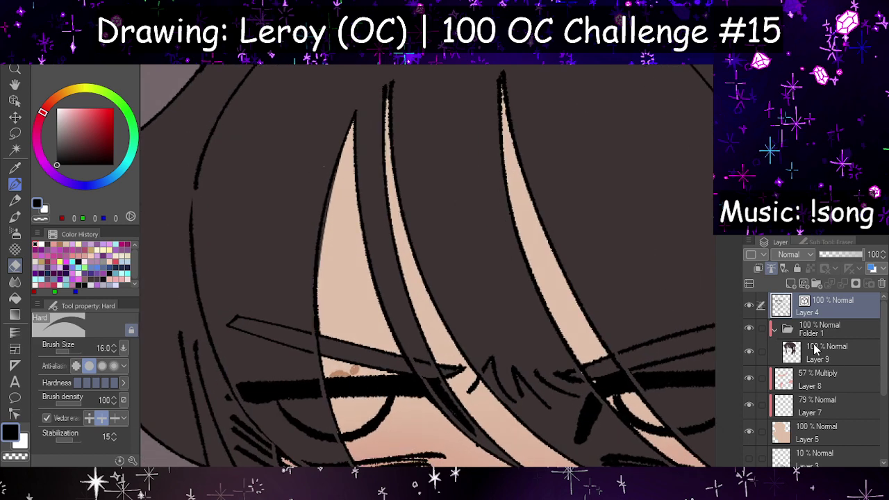
click(810, 357)
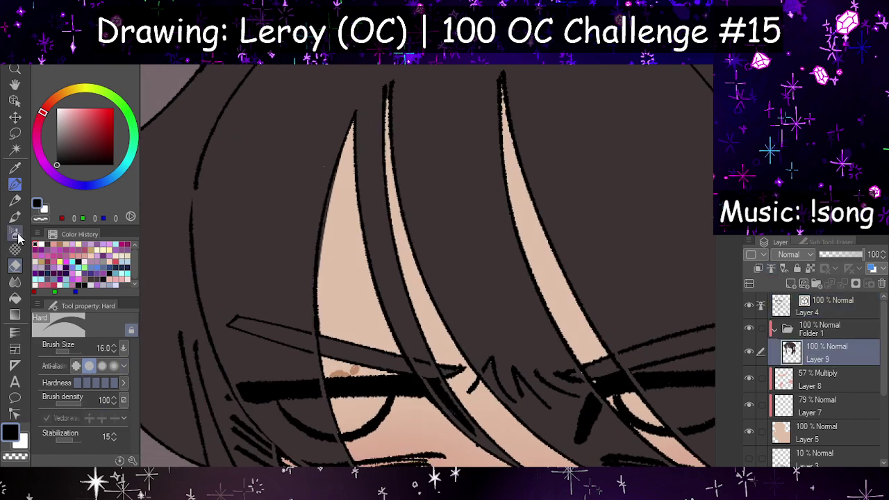
Step: Erase the hair colour spilling inside the edge of the widest bangs gap on Layer 9, and ready the G-pen with the dark hair colour
click(16, 271)
mouse_move(346, 150)
mouse_down()
mouse_move(331, 187)
mouse_move(323, 279)
mouse_up()
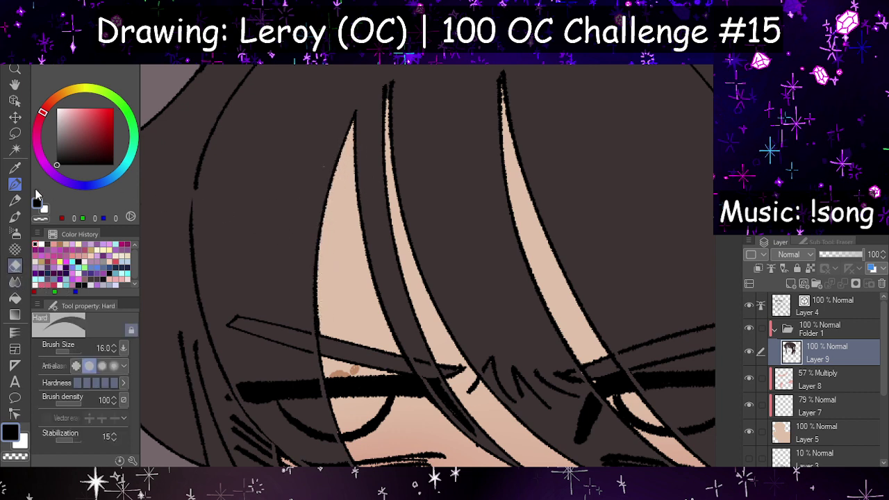
click(14, 185)
click(823, 242)
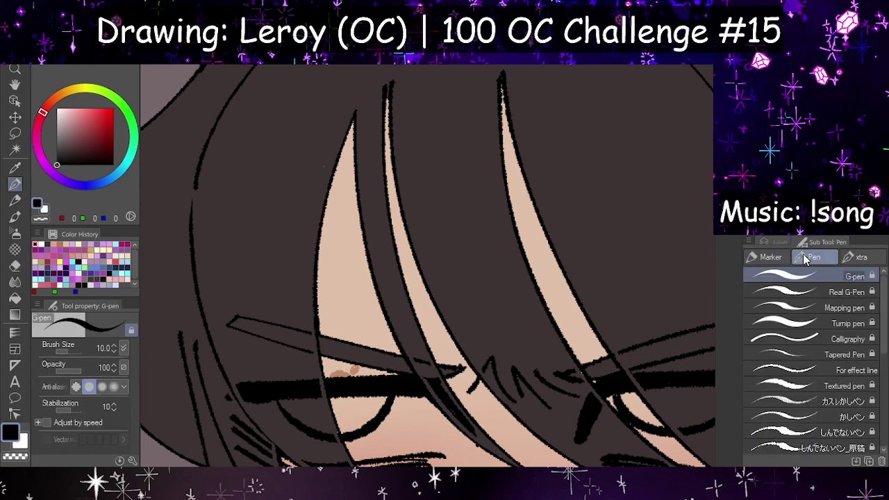
click(779, 242)
click(54, 246)
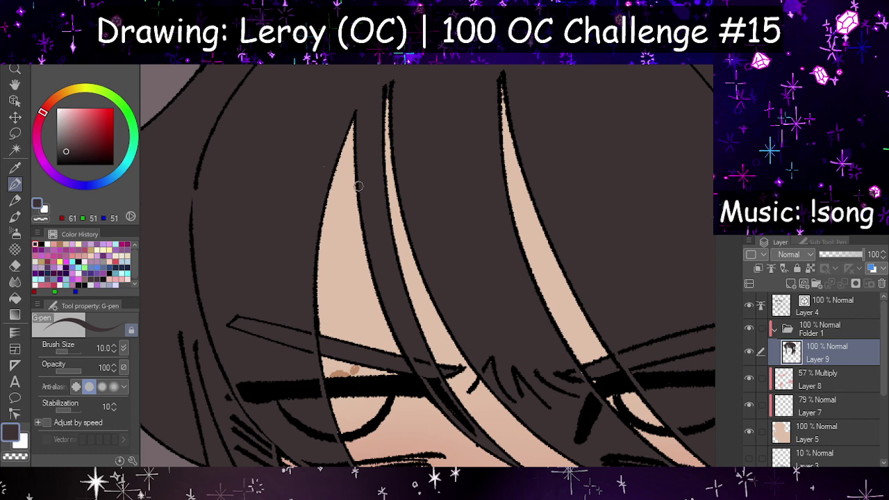
scroll(362, 161, up, 6)
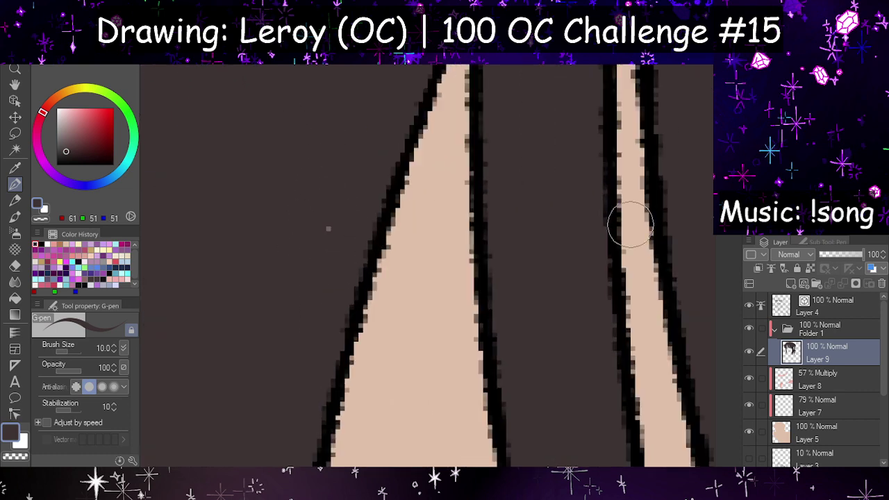
click(796, 439)
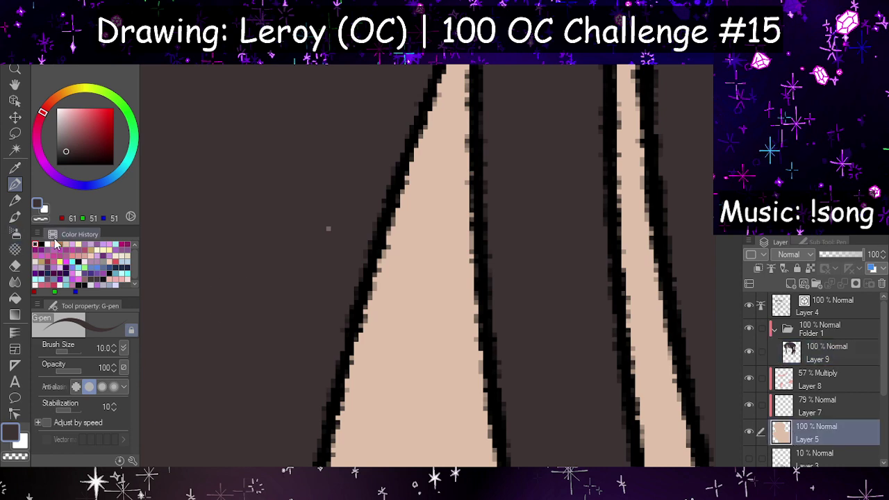
click(53, 244)
scroll(329, 228, down, 6)
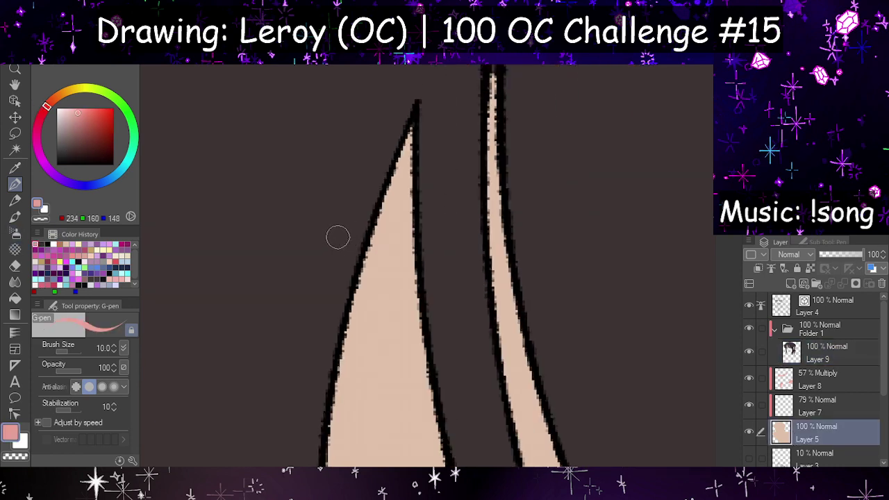
scroll(293, 156, down, 5)
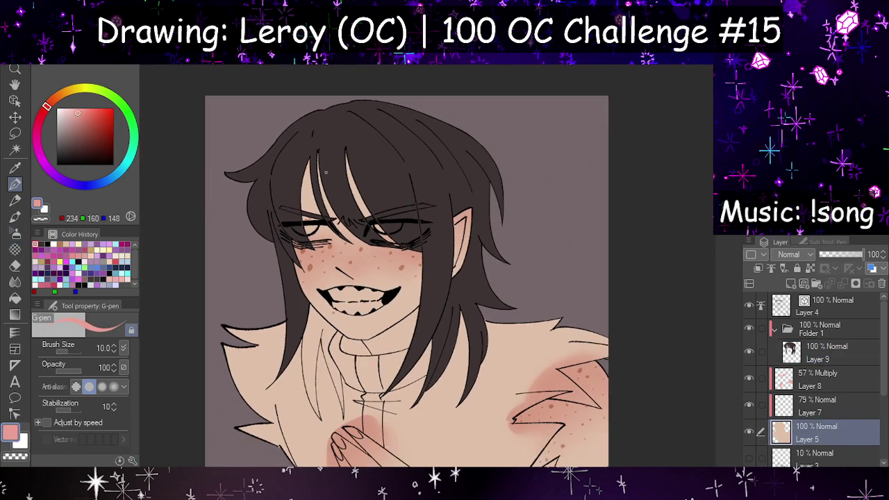
scroll(385, 394, up, 4)
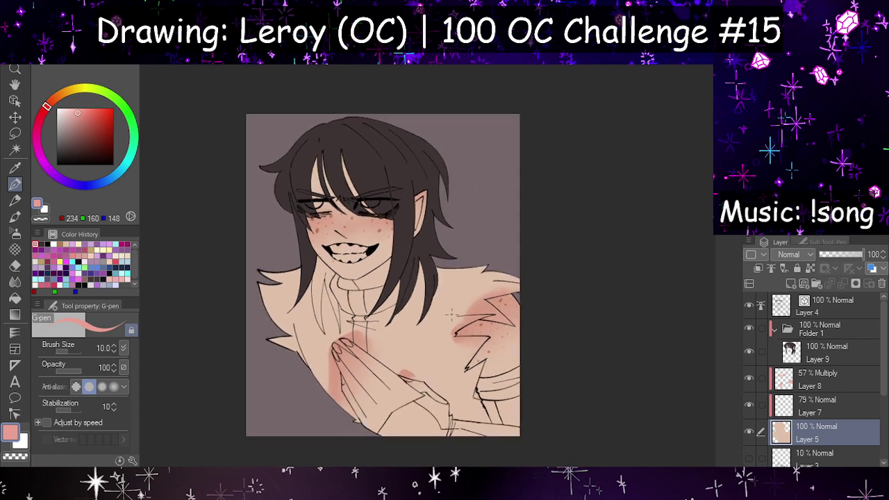
scroll(358, 268, up, 4)
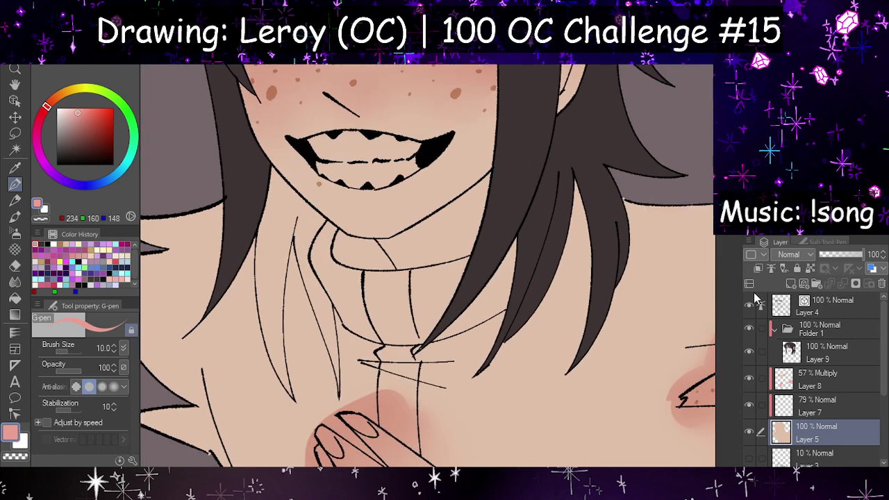
Step: Fill the empty hair locks beside the jaw and neck with the dark hair colour (61, 51, 51) on Layer 9
click(802, 356)
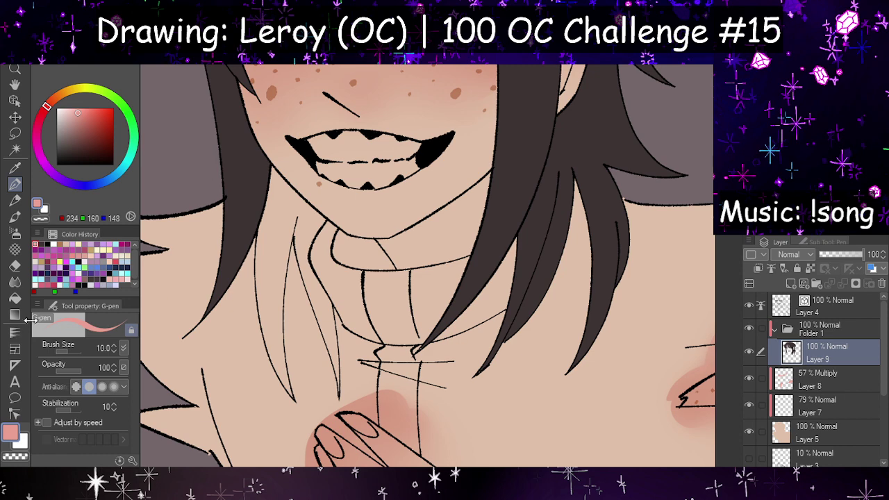
click(42, 244)
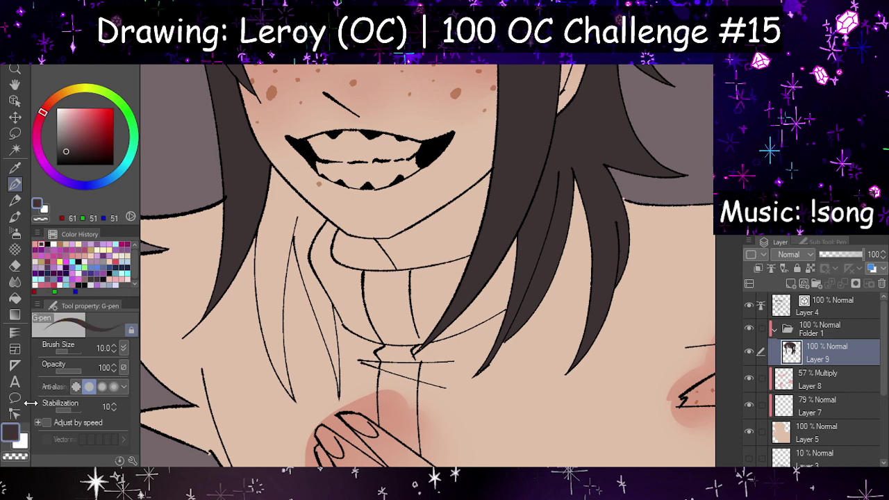
click(15, 297)
click(308, 221)
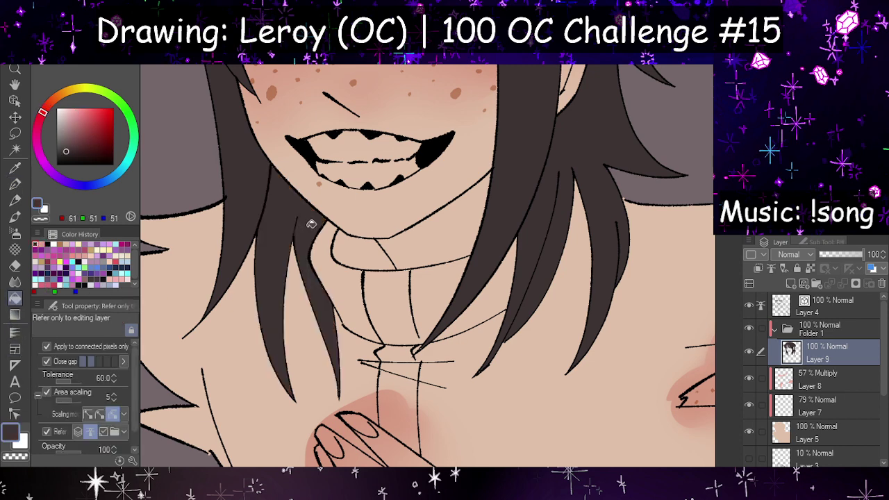
Step: Paint the unfilled tips of the hair locks over the collar with the G-pen at size 10
scroll(452, 340, up, 5)
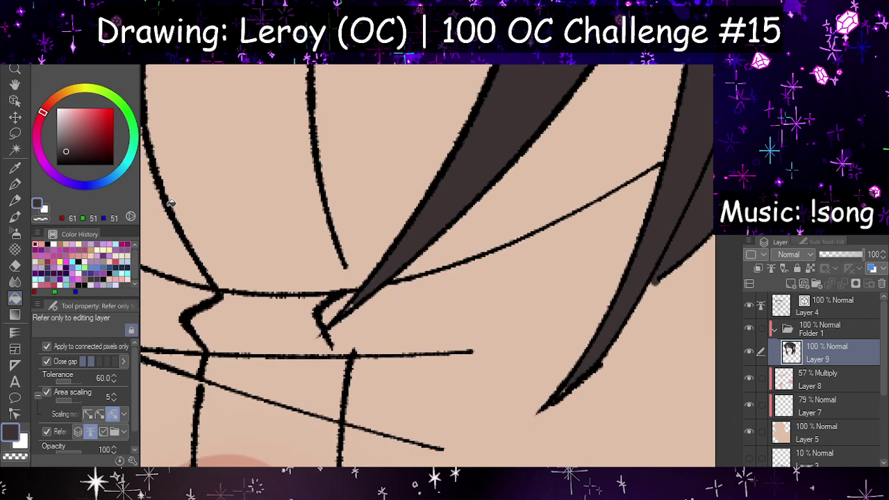
click(15, 184)
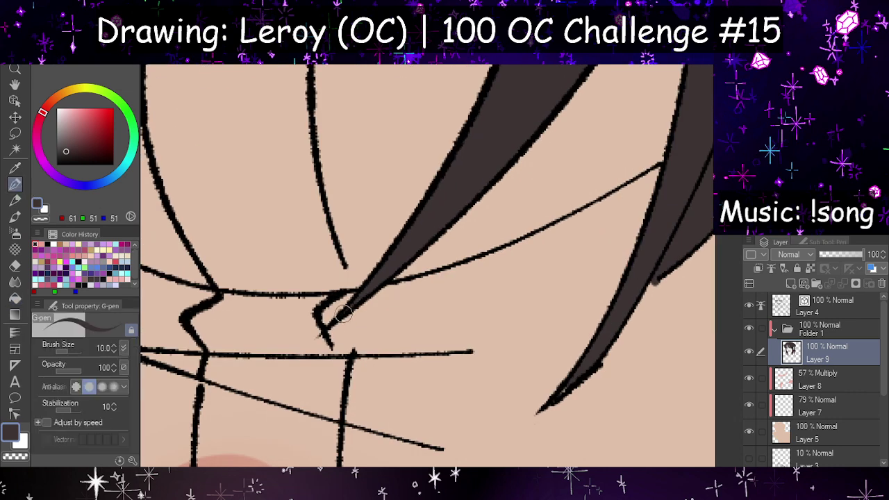
drag(570, 377, 551, 404)
Step: Examine the tips of the hair locks around the collar and chest for unfilled gaps and colour spill
key(e)
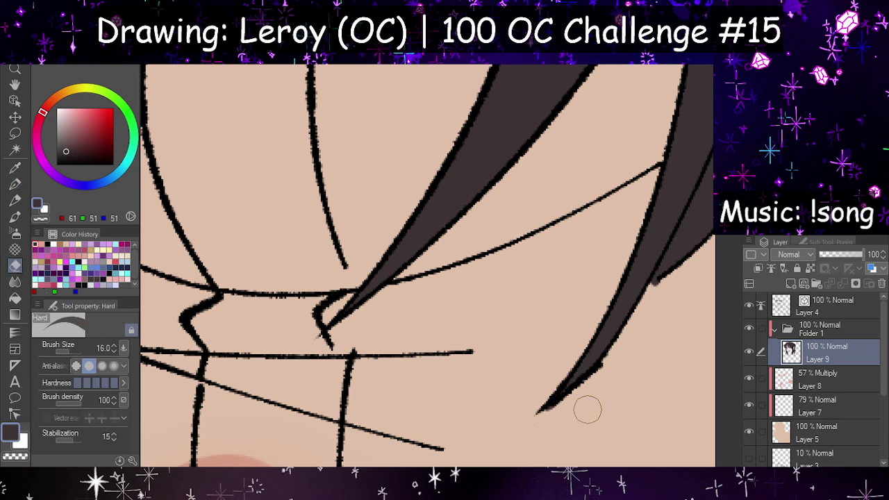
scroll(530, 376, down, 2)
scroll(616, 332, up, 2)
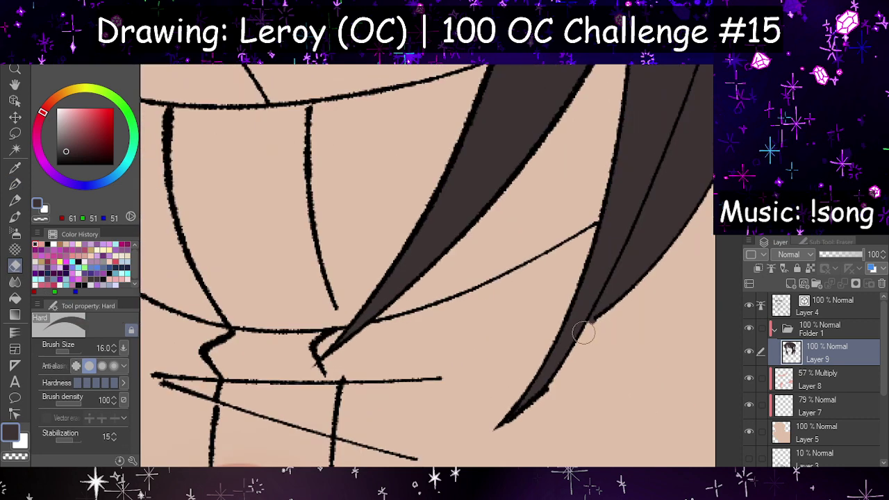
scroll(602, 323, down, 2)
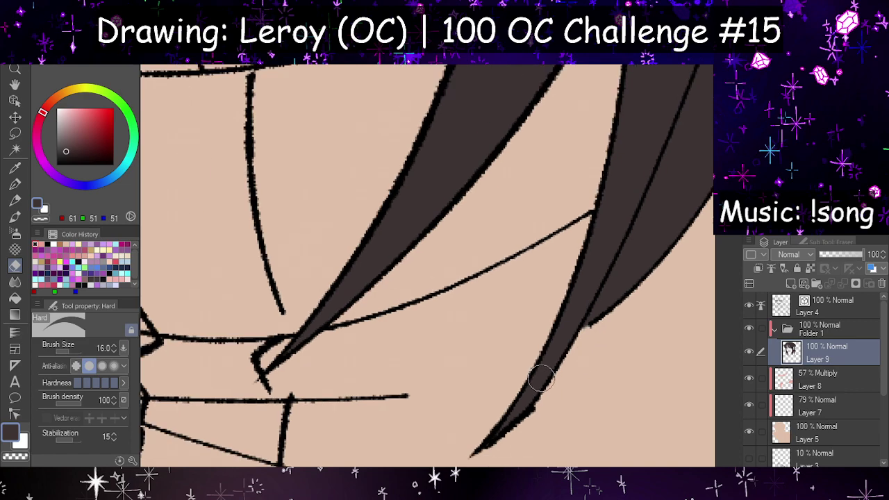
scroll(539, 372, down, 3)
scroll(530, 359, up, 1)
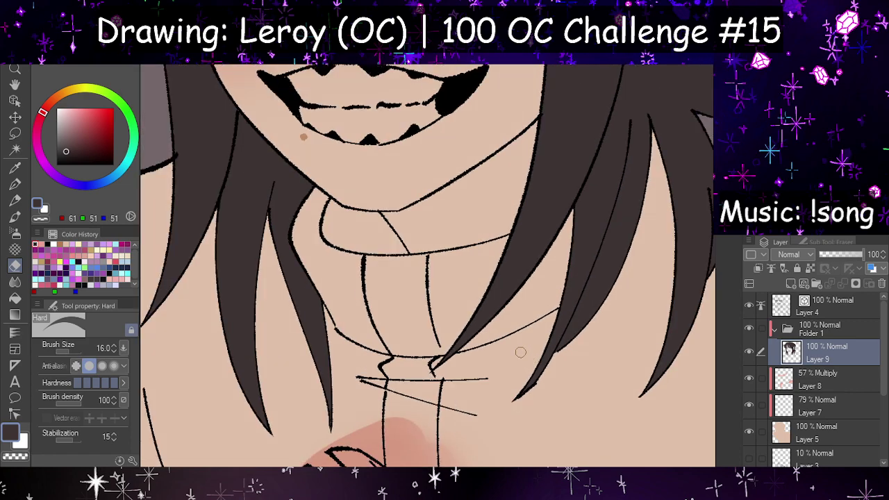
scroll(521, 352, down, 2)
scroll(334, 410, up, 5)
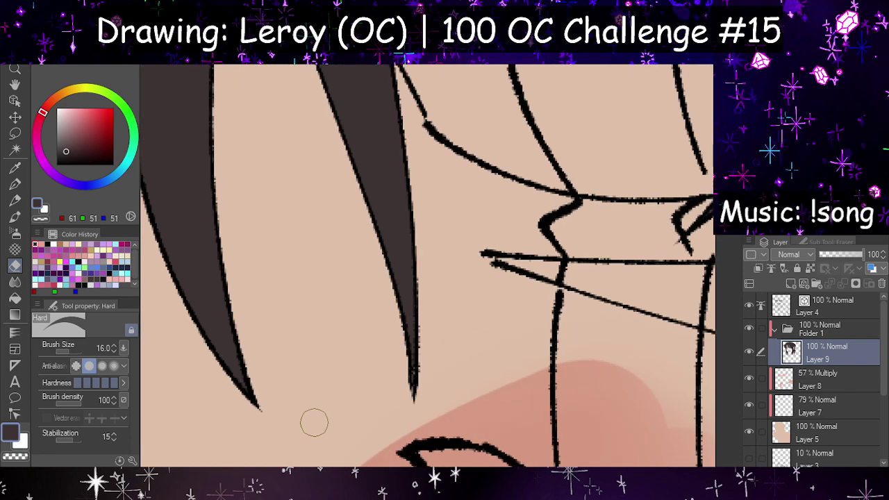
scroll(319, 417, up, 1)
click(14, 183)
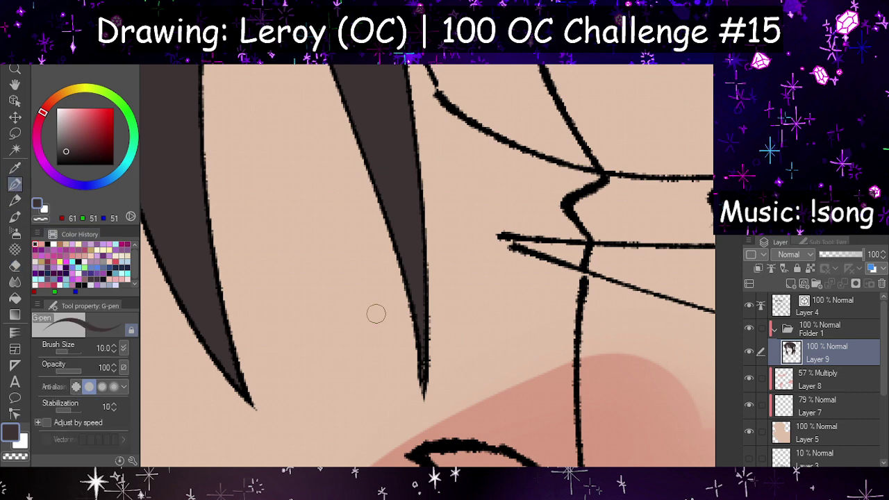
scroll(440, 369, down, 4)
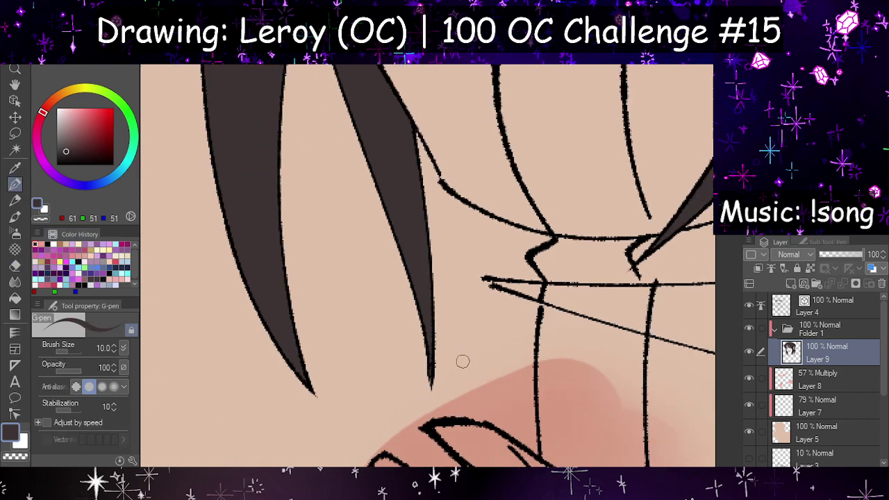
scroll(333, 326, down, 3)
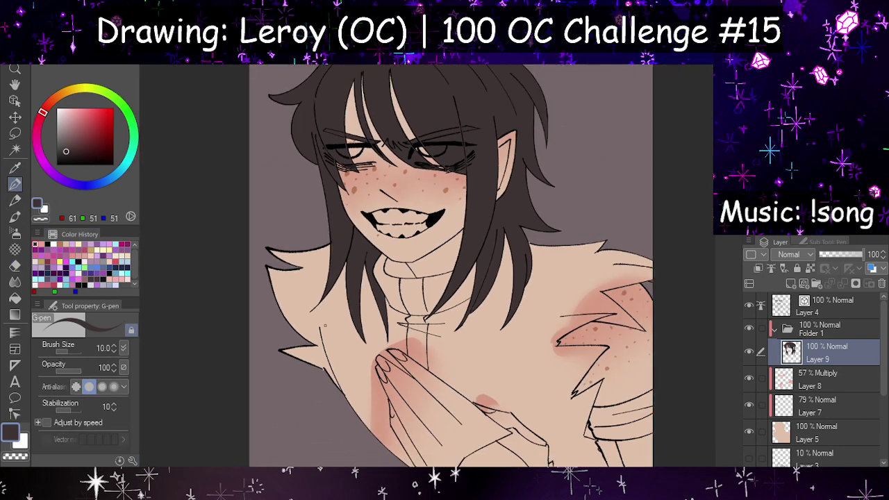
Step: Erase the skin colour in the small corner between the hair lock and the shoulder line on Layer 5 with the Hard eraser
scroll(554, 256, up, 5)
click(796, 432)
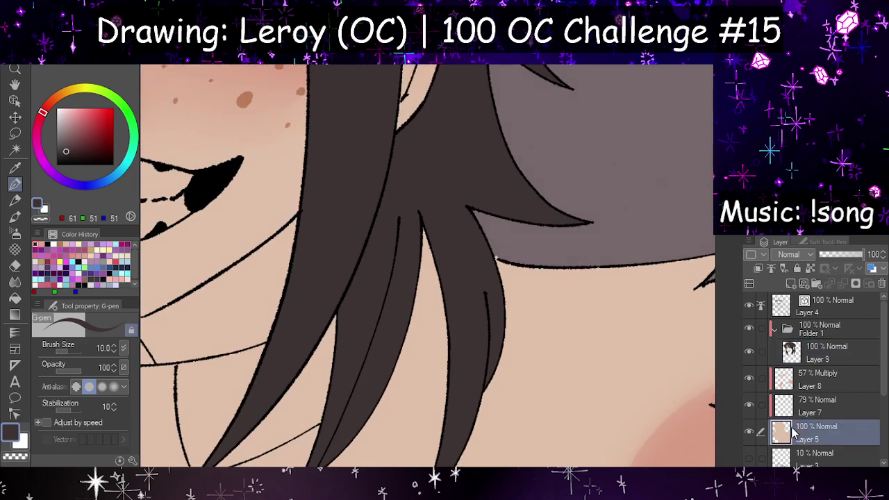
click(14, 264)
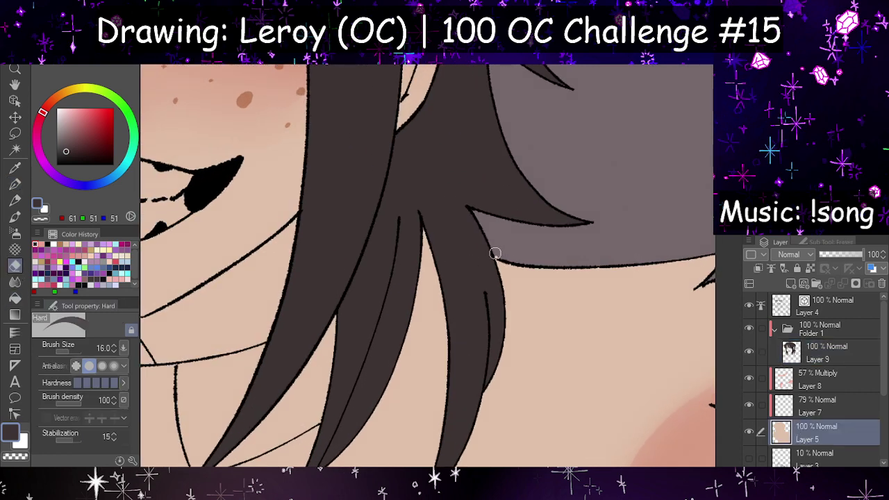
scroll(498, 255, down, 5)
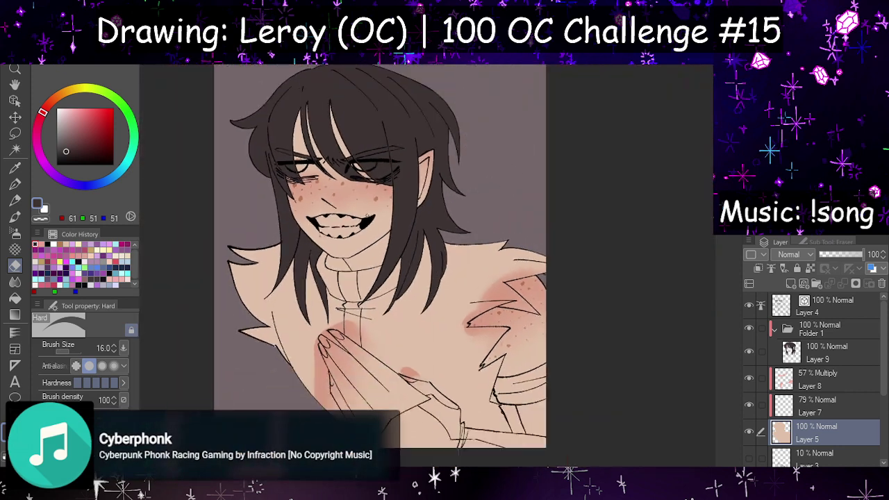
scroll(366, 216, up, 2)
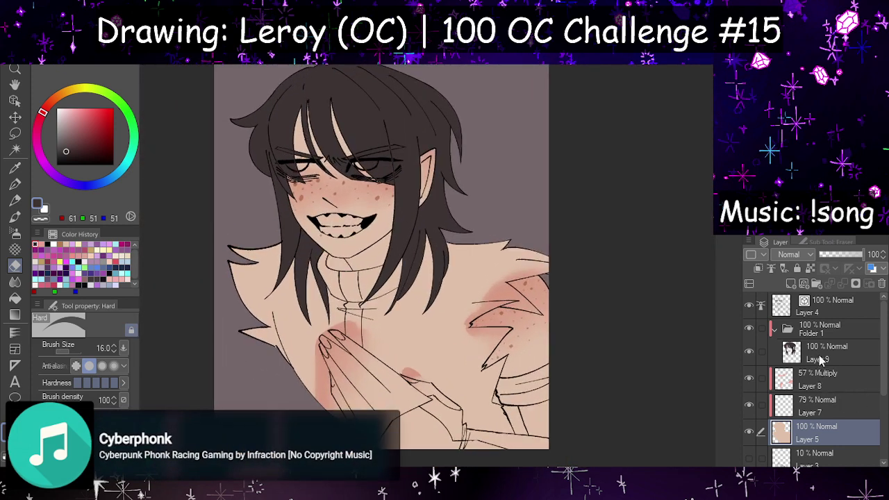
Step: Add a new layer in Folder 1 for the clothing and move it below the hair on Layer 9
click(821, 360)
click(792, 280)
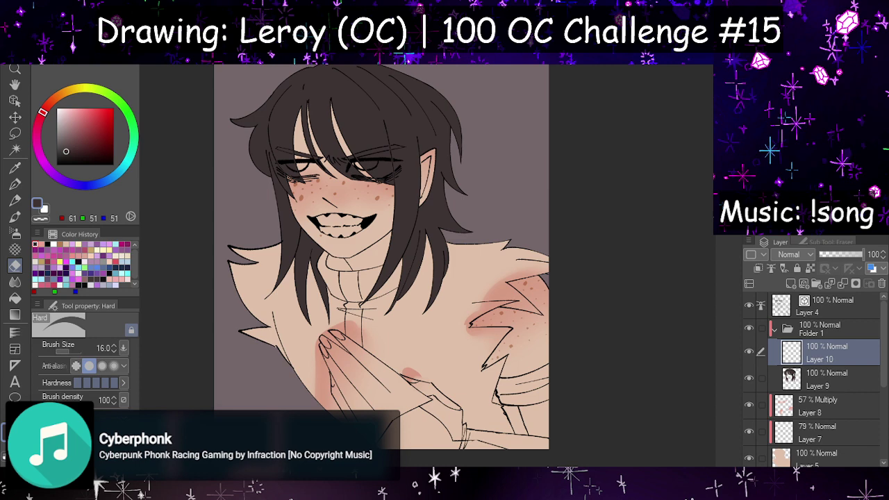
click(15, 297)
scroll(455, 375, up, 2)
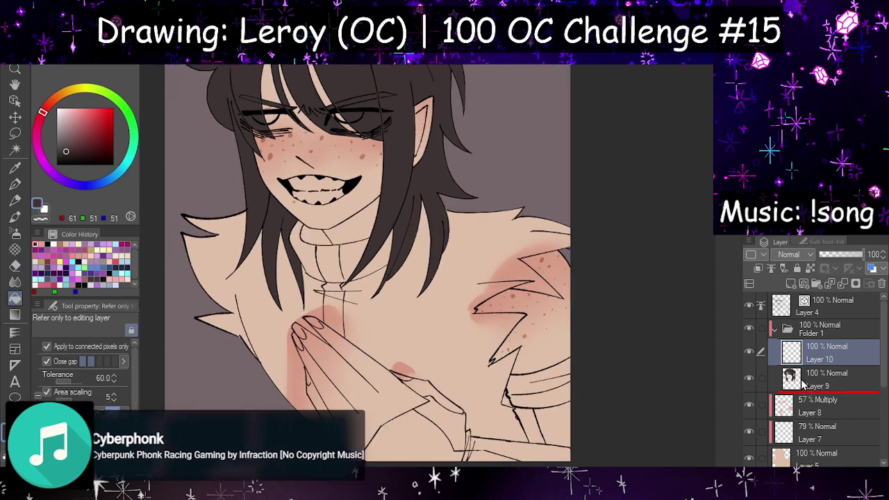
drag(799, 356, 799, 393)
Step: Fill the fur-edged top, turtleneck collar and centre front strip with the dark hair colour on the new layer
click(375, 293)
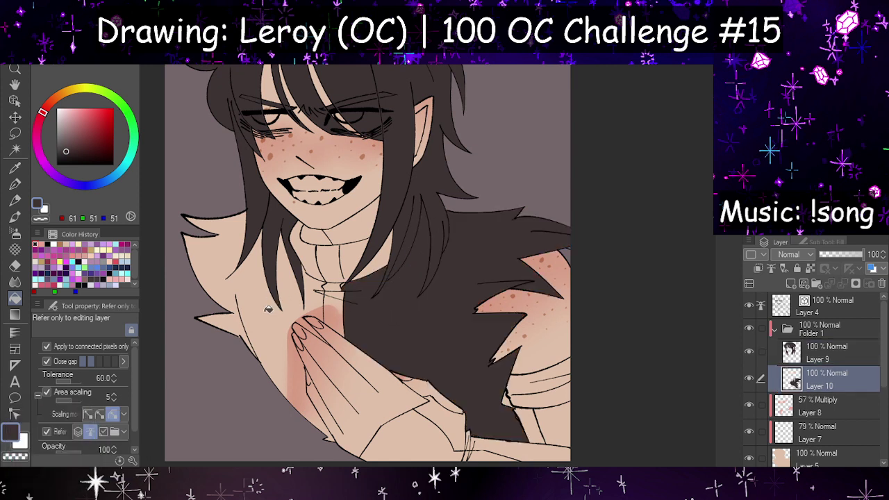
click(271, 321)
click(311, 256)
click(349, 255)
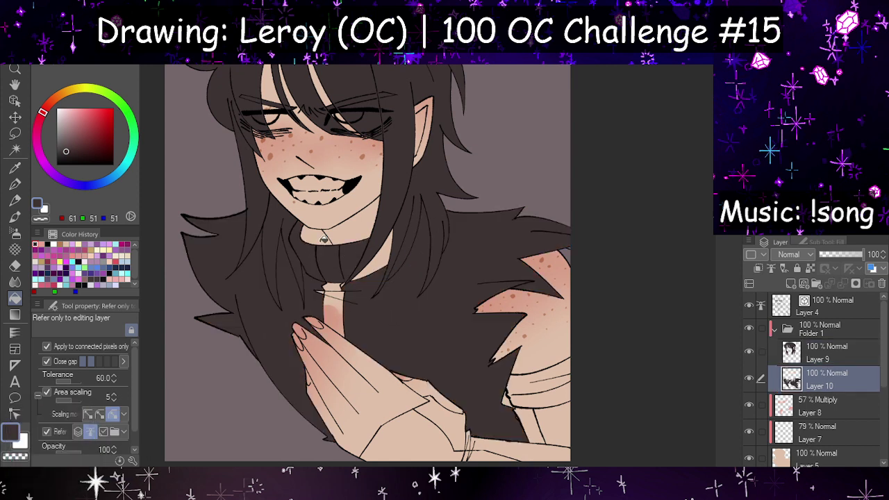
click(317, 235)
click(373, 258)
click(336, 309)
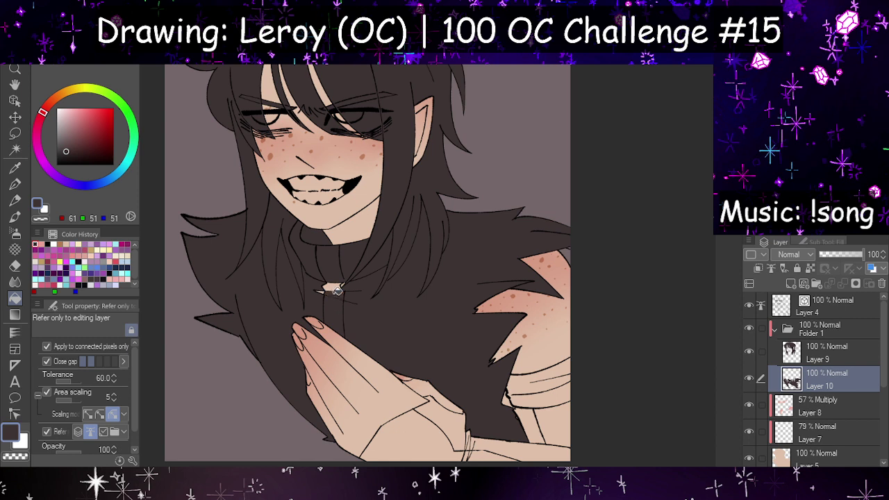
click(337, 291)
Step: Fill the upper-arm band, the sleeve sections and the glove around the wrist with the same dark colour
click(523, 386)
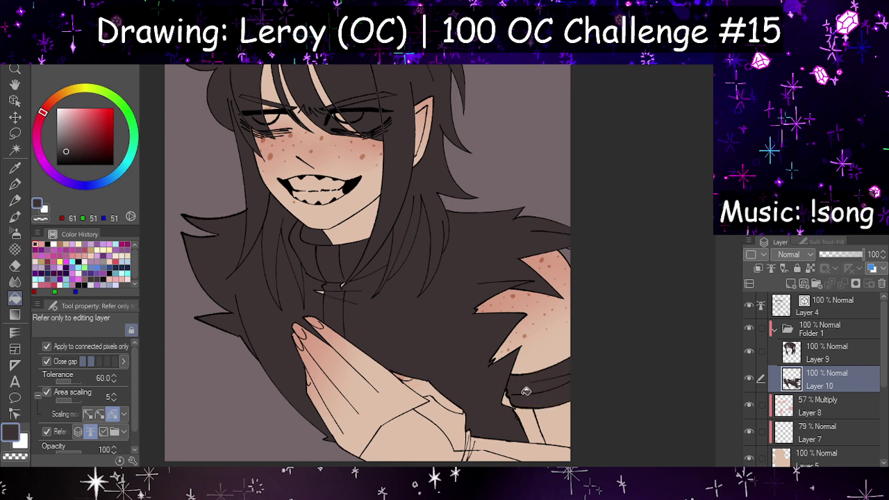
click(547, 416)
click(533, 423)
click(489, 443)
click(447, 429)
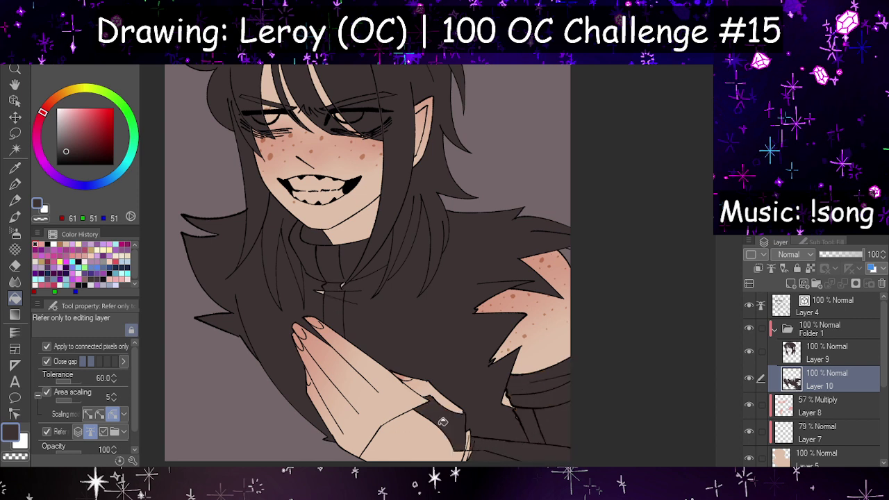
click(436, 434)
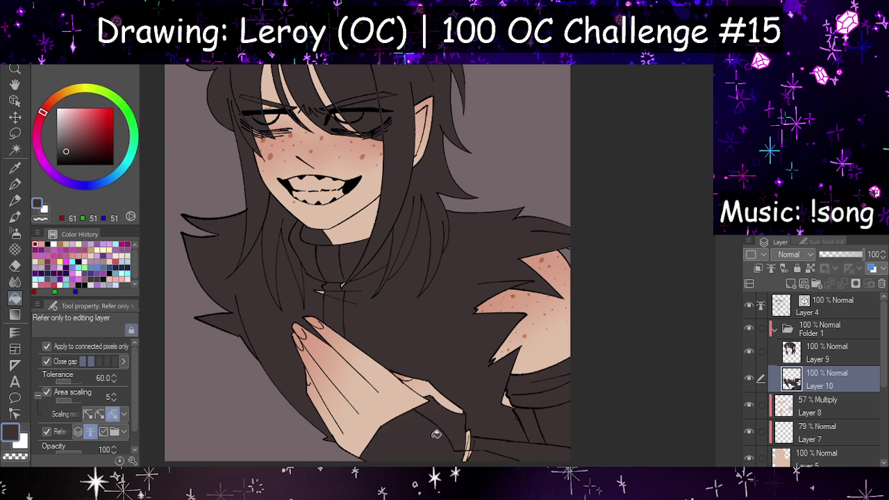
Step: Paint over the small unfilled gaps at the collar's fastening with the G-pen at size 122.4
click(15, 184)
drag(319, 278, 350, 290)
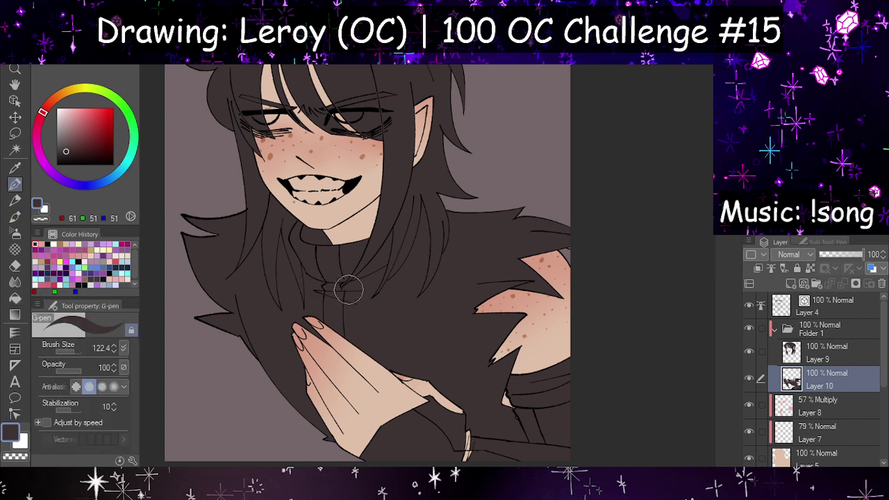
Step: Paint over the remaining gaps along the upper-arm band's ragged edge and at the glove's wrist with the dark colour
drag(512, 401, 511, 411)
drag(478, 439, 475, 453)
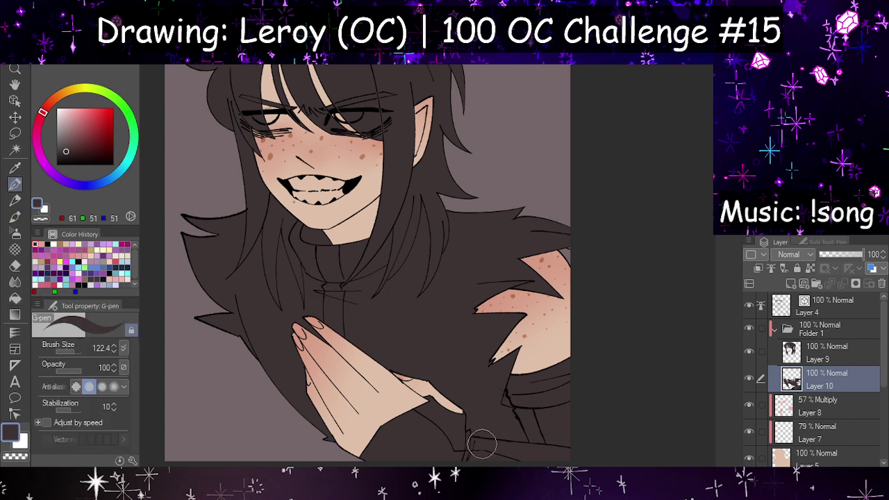
drag(515, 407, 524, 421)
Step: Sample the base skin colour from the shoulder with the Layer 8 blush briefly hidden, and ready the G-pen on Layer 5
click(771, 460)
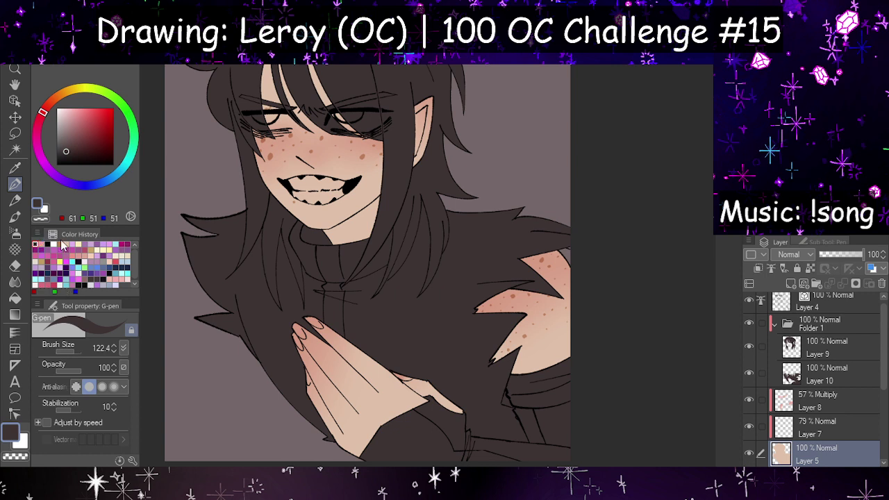
click(15, 168)
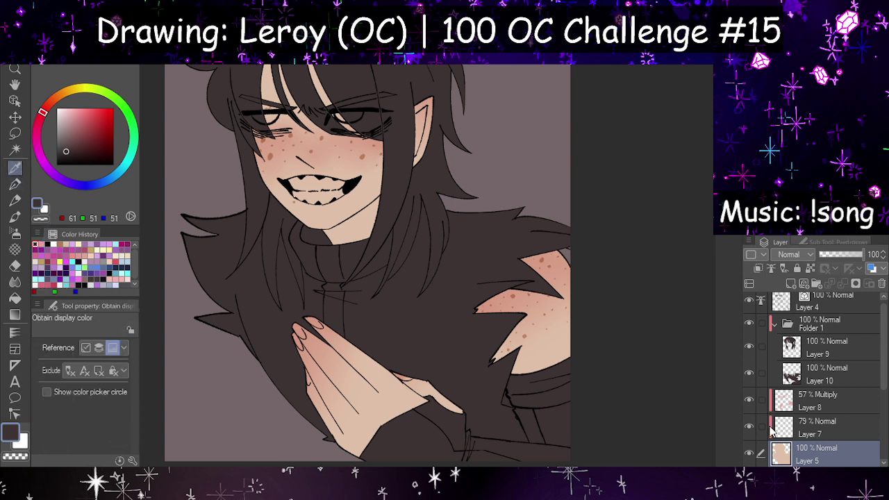
click(749, 401)
click(563, 342)
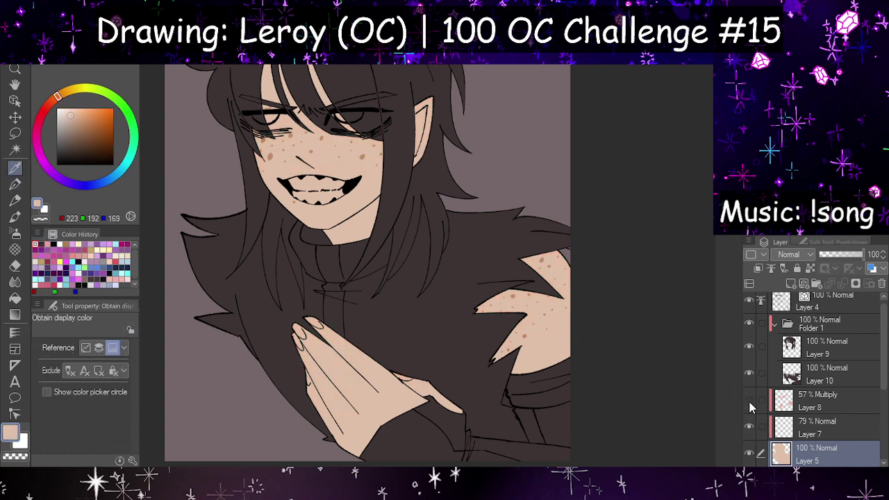
click(749, 401)
click(14, 183)
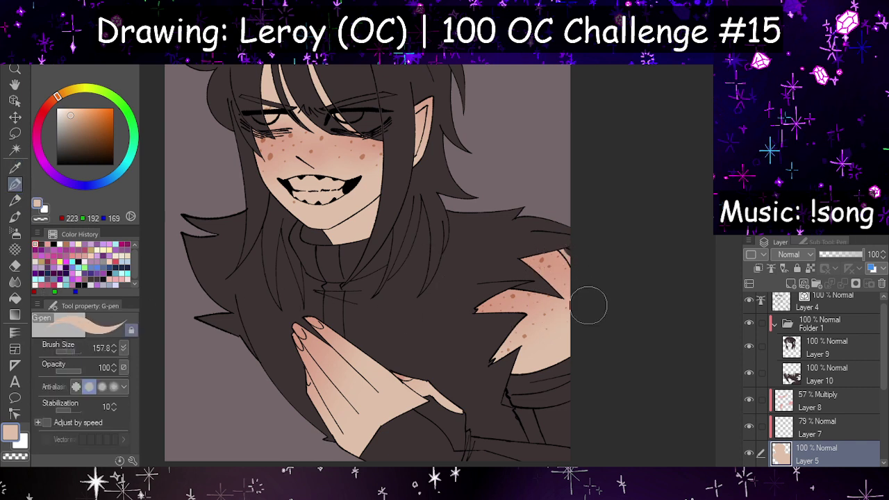
Step: Return to Layer 10 with the Fill tool and the dark clothing colour 61, 51, 51, and check the shoulder's edge
click(840, 381)
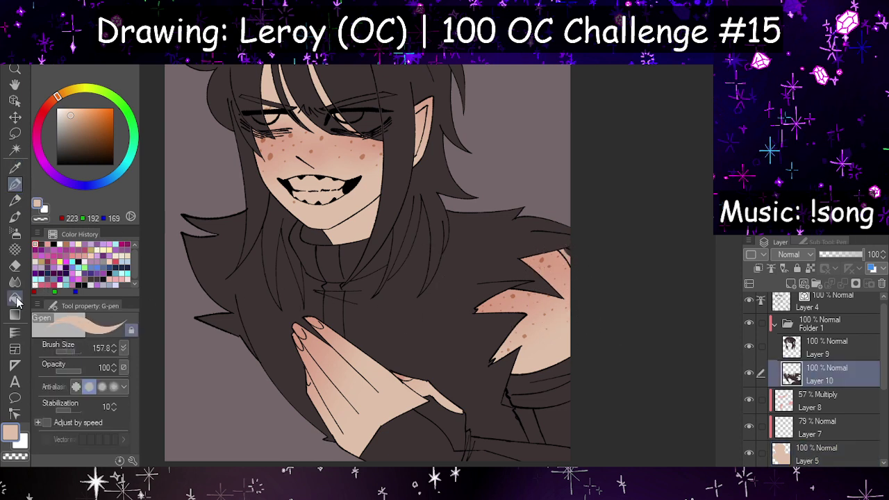
click(14, 297)
click(42, 243)
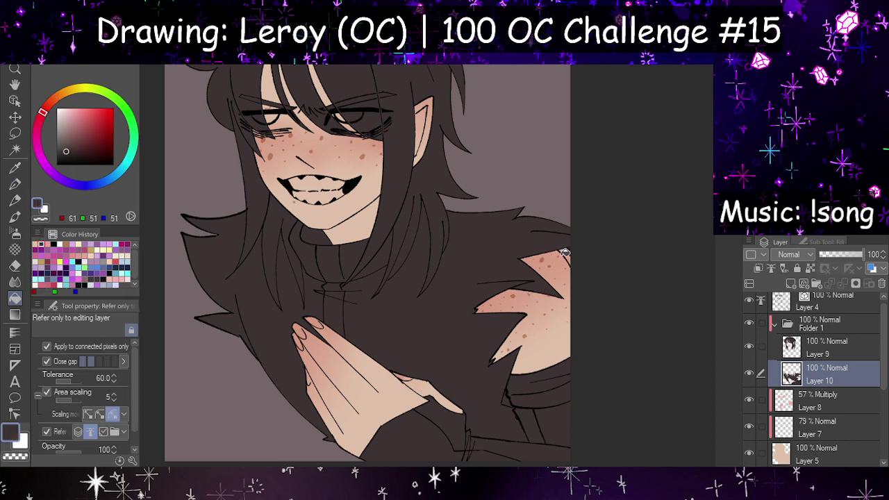
scroll(579, 343, down, 3)
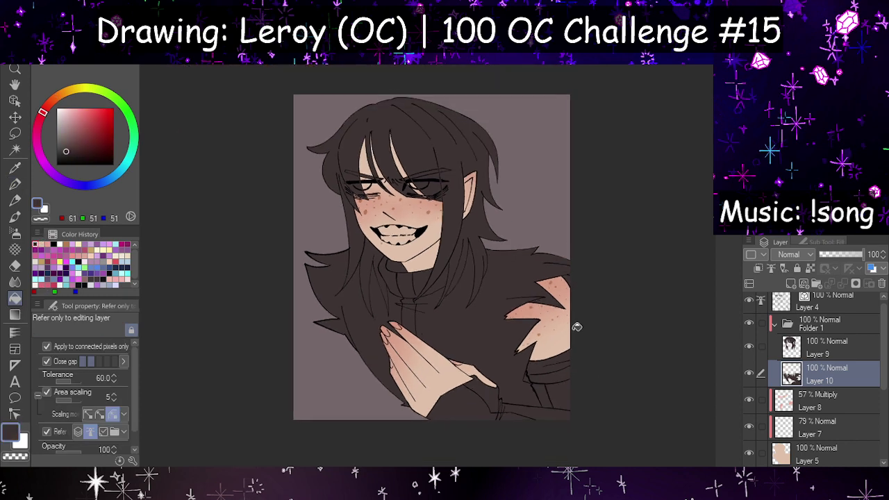
scroll(525, 360, up, 2)
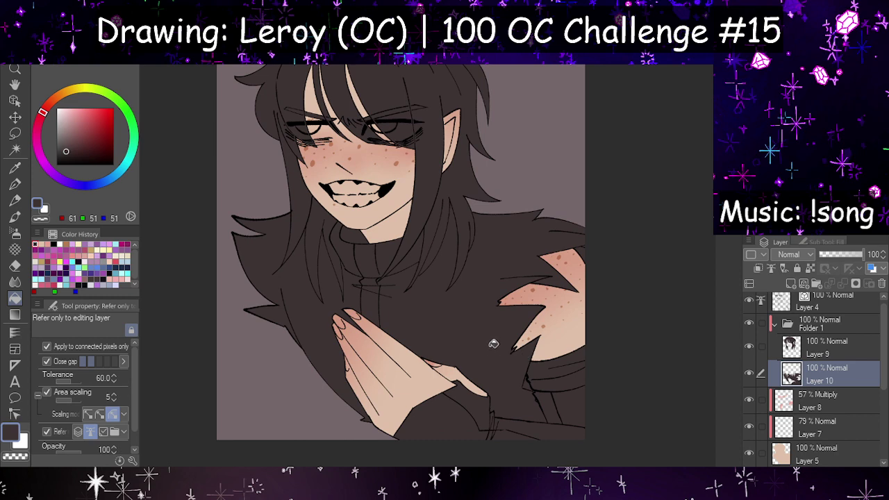
scroll(490, 328, down, 1)
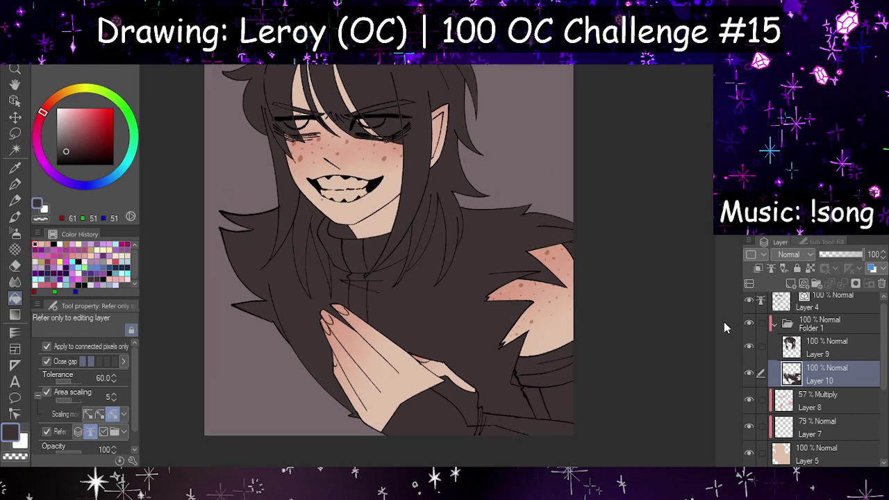
Step: Add a new layer above Layer 10, clip it to the layer below and choose the grey colour 155, 143, 143
click(790, 284)
click(759, 269)
click(61, 130)
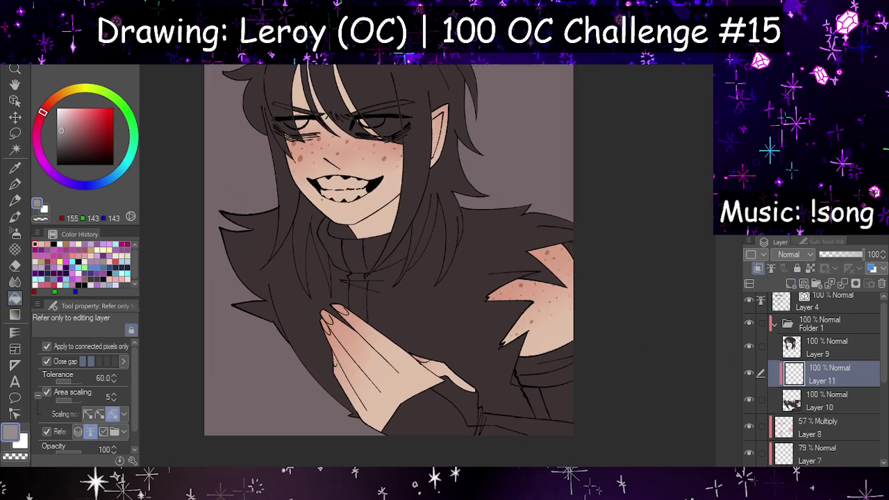
Step: Fill the glove section beside the hand and the narrow sleeve strip below the upper-arm band with the grey
scroll(547, 431, up, 2)
click(456, 400)
click(489, 413)
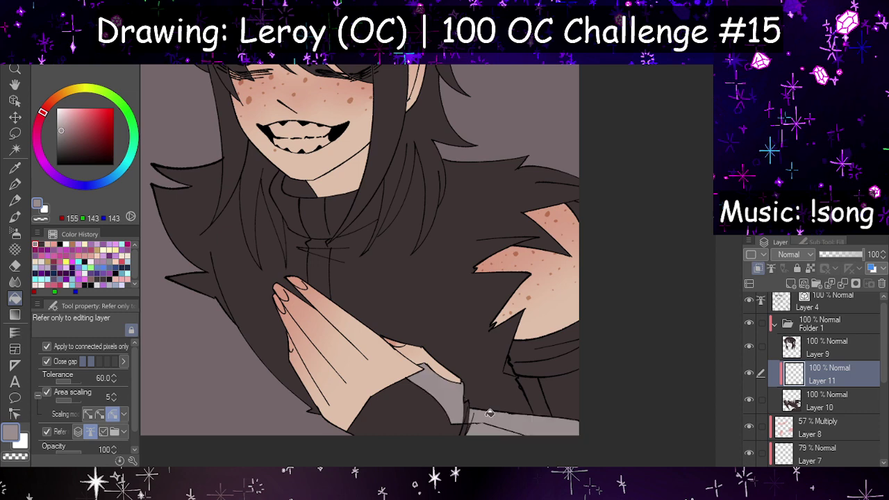
click(537, 388)
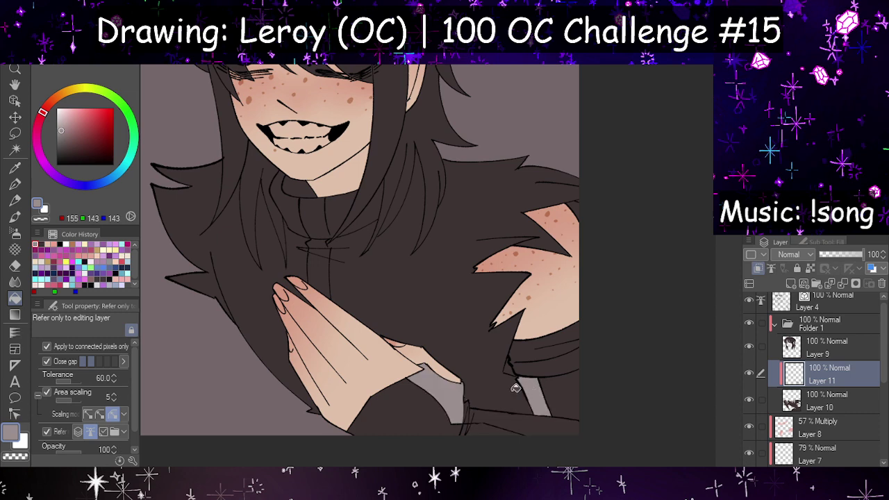
Step: Close the gap in the forearm's lower outline with a G-pen stroke at size 10, and fill the forearm and cuff folds grey
scroll(546, 393, up, 4)
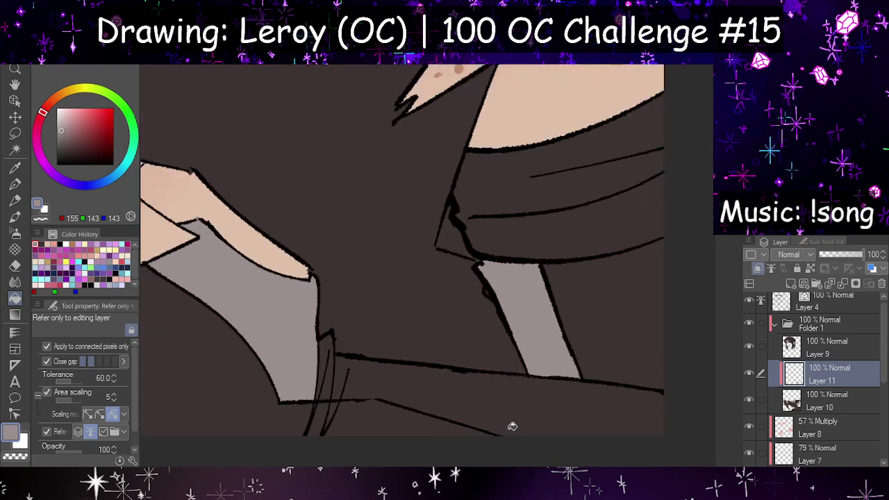
click(14, 184)
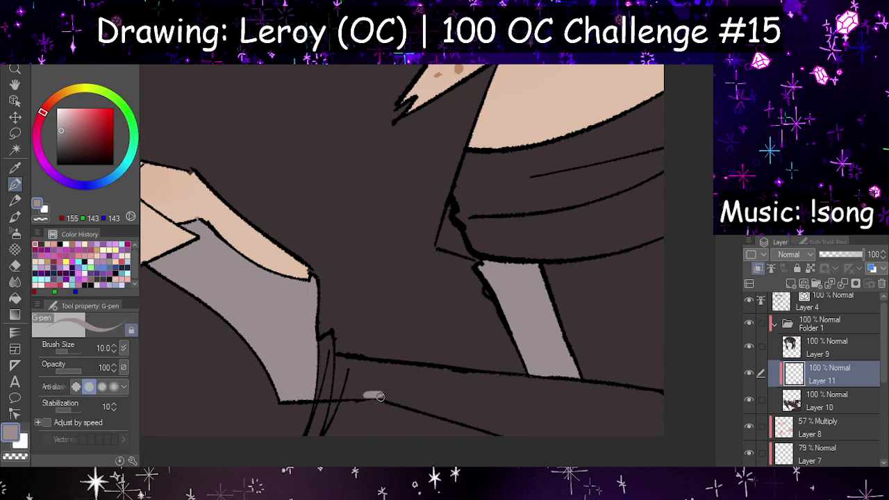
click(15, 298)
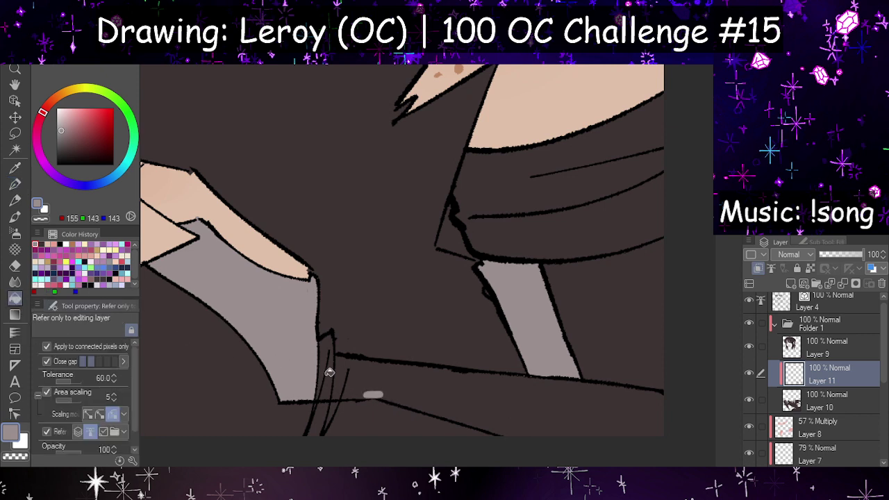
click(452, 404)
click(332, 351)
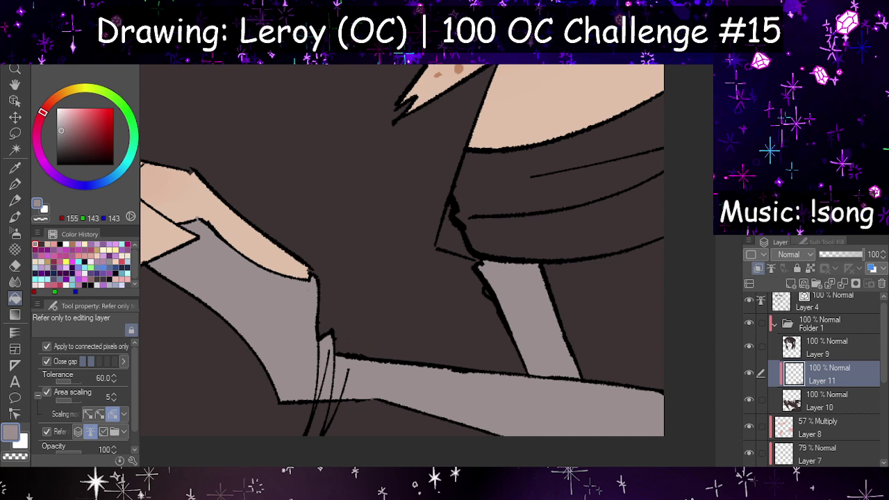
Step: Choose the さらペン brush at size 18 for drawing on the upper-arm band
scroll(469, 281, down, 2)
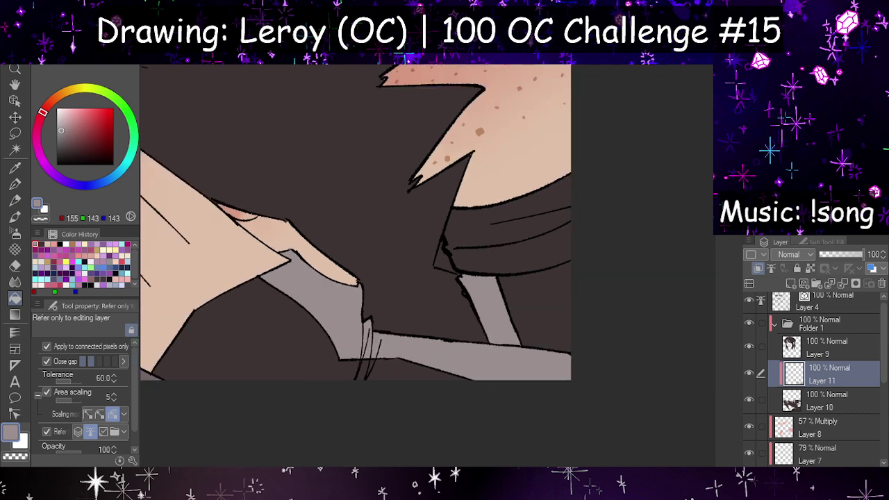
scroll(611, 264, up, 4)
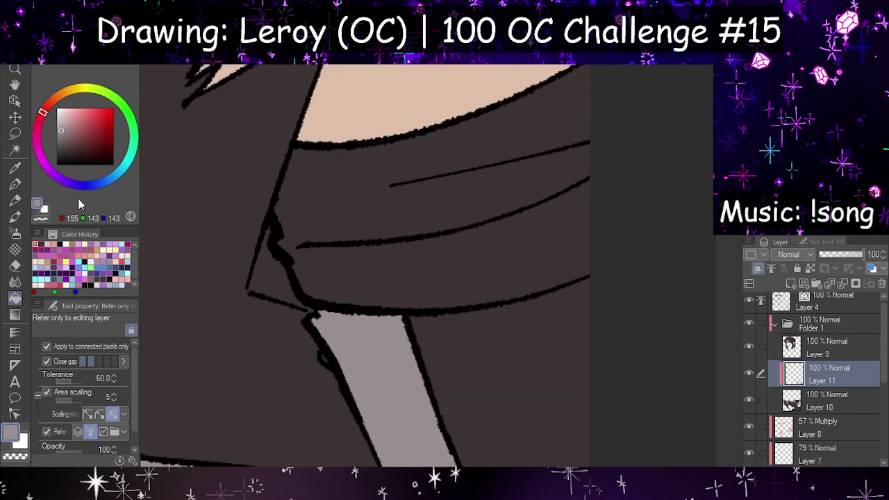
click(14, 184)
drag(407, 138, 415, 188)
key(ctrl+z)
click(817, 242)
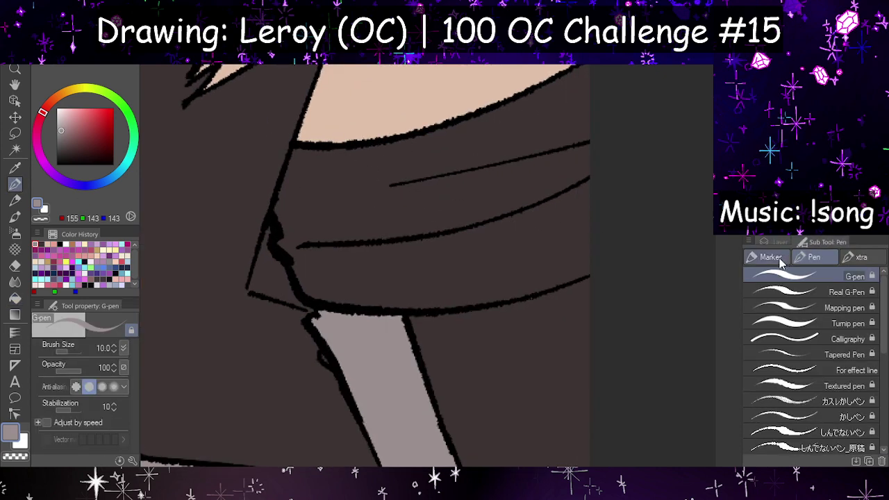
click(778, 260)
click(774, 243)
Step: Draw a wavy grey dividing line down the upper-arm band and fill the band's torn inner end with the same grey
drag(350, 150, 363, 188)
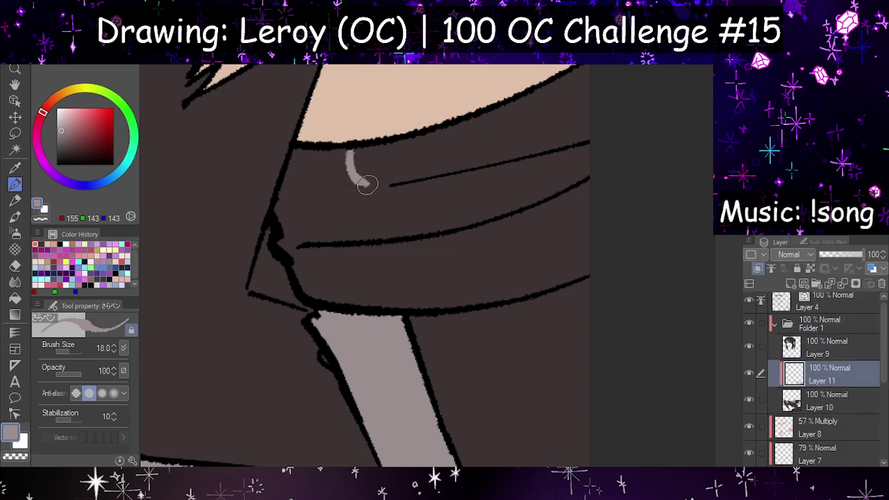
key(ctrl+z)
mouse_move(325, 152)
mouse_down()
mouse_move(347, 188)
mouse_move(335, 227)
mouse_move(353, 248)
mouse_up()
key(ctrl+z)
drag(346, 189, 359, 304)
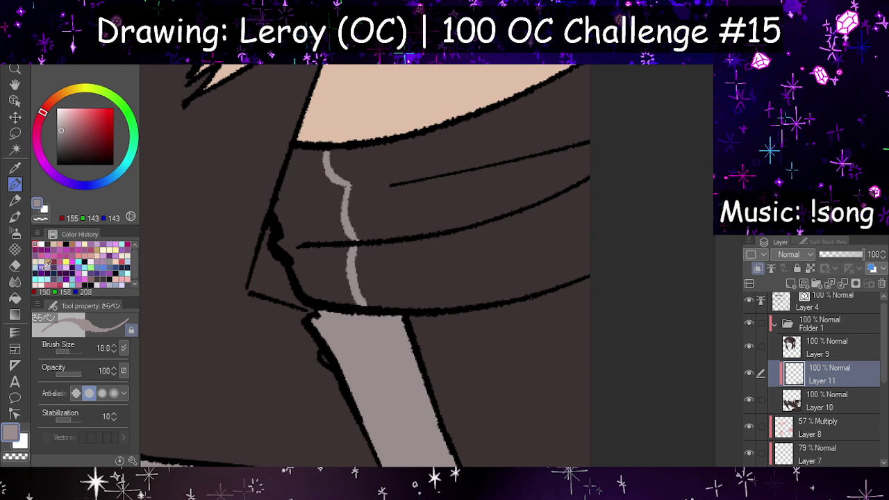
click(15, 297)
click(314, 226)
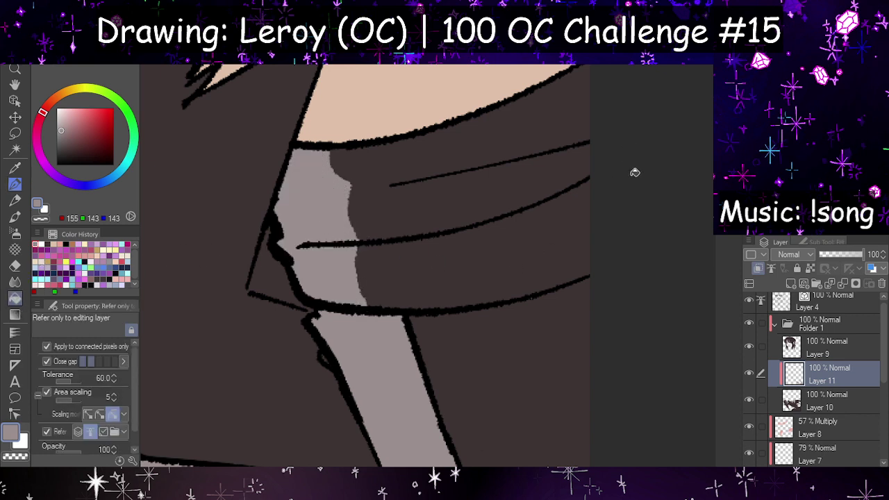
Step: Outline the wavy edge between the band's grey and dark parts in black on line-art Layer 4
scroll(821, 375, up, 1)
click(813, 306)
drag(105, 144, 57, 165)
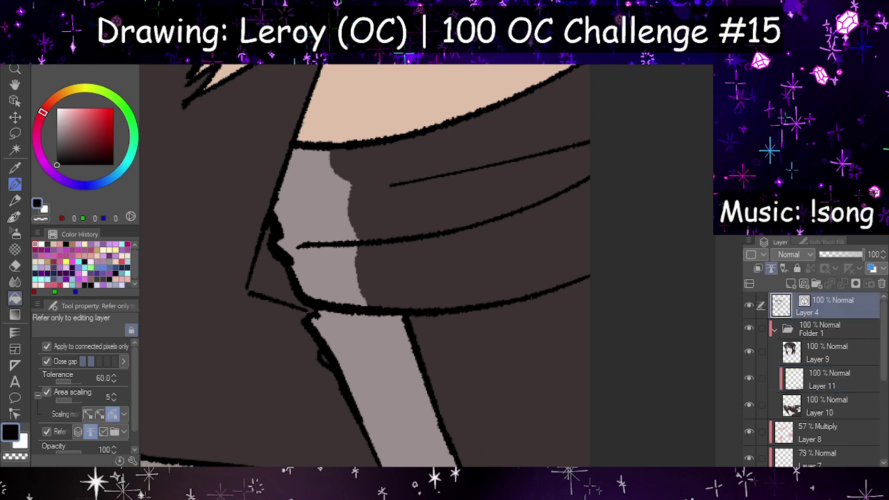
click(15, 185)
mouse_move(337, 158)
mouse_down()
mouse_move(355, 184)
mouse_move(349, 222)
mouse_move(369, 251)
mouse_move(364, 241)
mouse_move(353, 267)
mouse_move(369, 308)
mouse_up()
key(ctrl+z)
drag(362, 246, 370, 310)
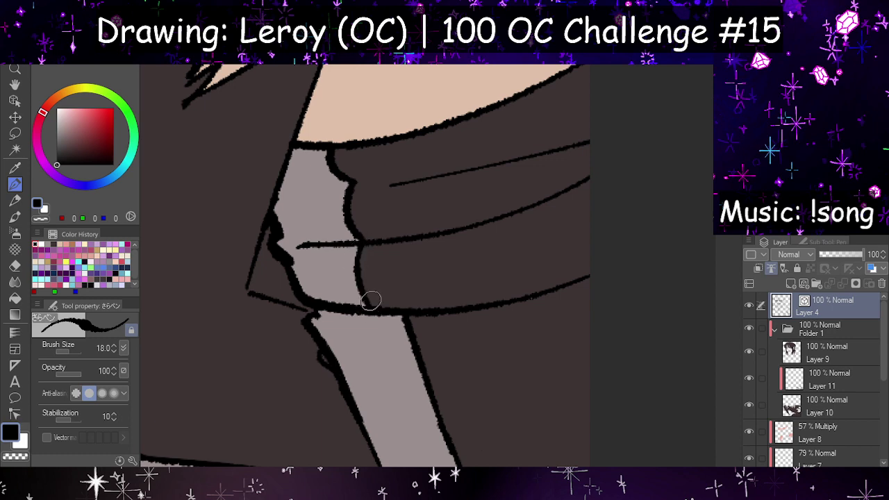
key(h)
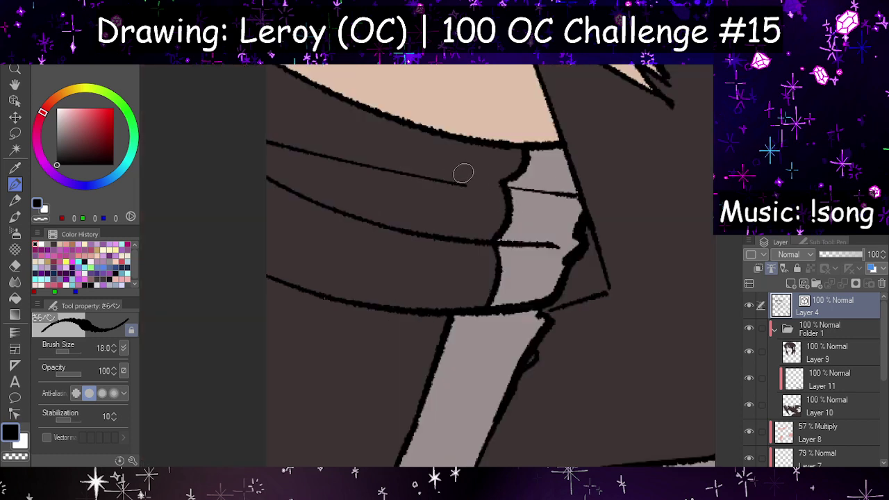
key(h)
drag(284, 192, 372, 174)
key(ctrl+z)
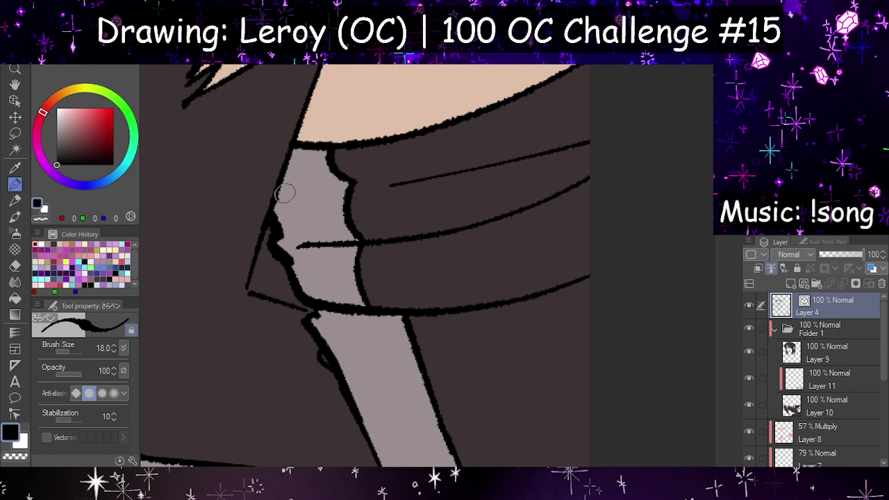
drag(284, 192, 389, 189)
key(ctrl+z)
drag(284, 193, 372, 189)
key(ctrl+z)
drag(284, 193, 383, 174)
key(ctrl+z)
drag(284, 192, 389, 177)
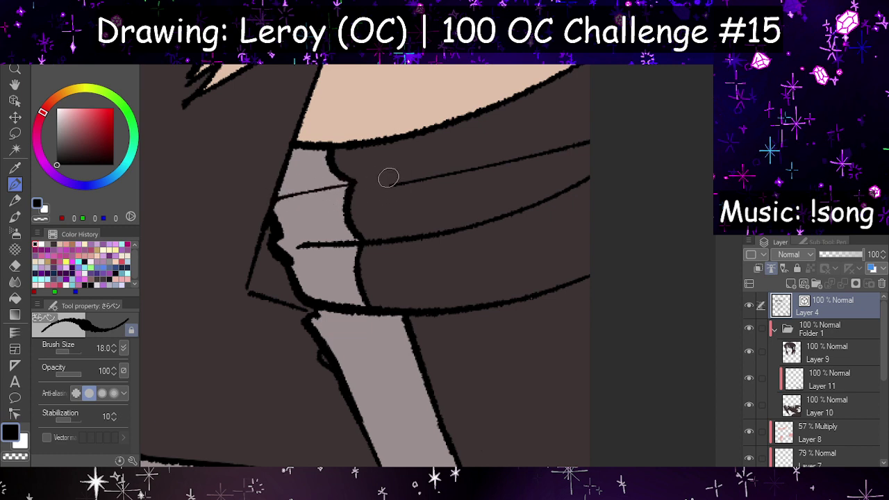
key(h)
key(h)
key(ctrl+z)
Step: Draw a thin black fold line across the upper part of the band's grey end, using the flipped canvas view
key(h)
drag(479, 176, 554, 196)
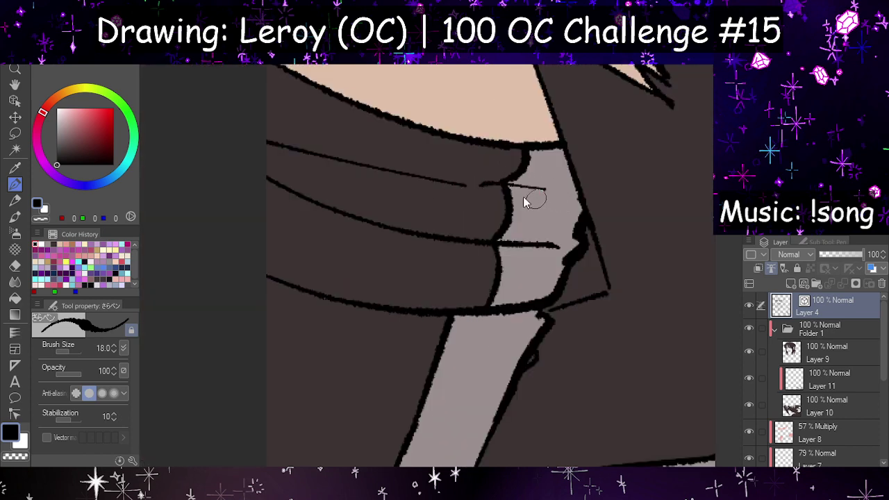
key(ctrl+z)
drag(482, 179, 554, 196)
key(ctrl+z)
mouse_move(494, 181)
mouse_down()
mouse_move(595, 198)
mouse_move(577, 200)
mouse_up()
key(h)
Step: Fill the top's centre front strip above the hand with the grey 155, 143, 143 on Layer 11
scroll(583, 239, down, 8)
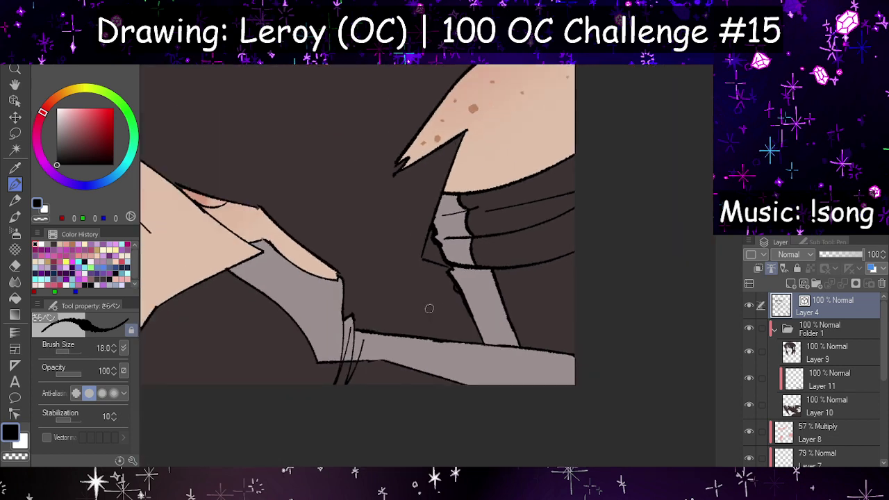
scroll(410, 253, up, 4)
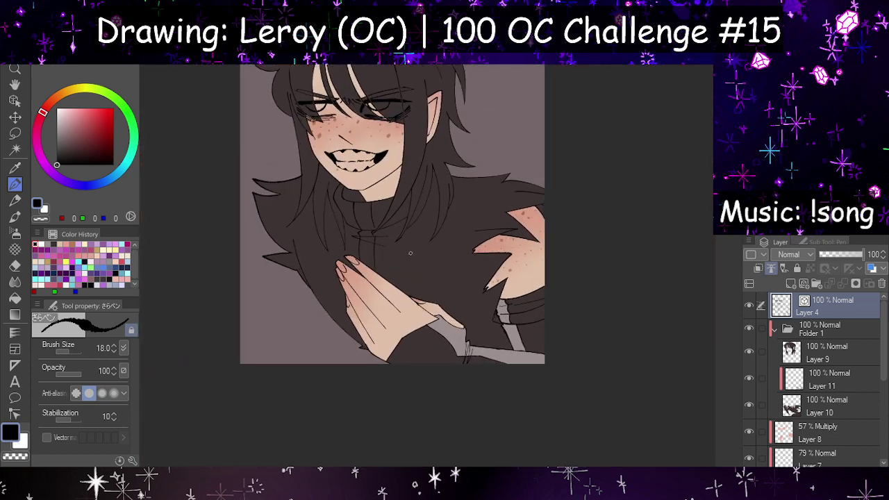
scroll(413, 253, down, 3)
scroll(413, 252, up, 4)
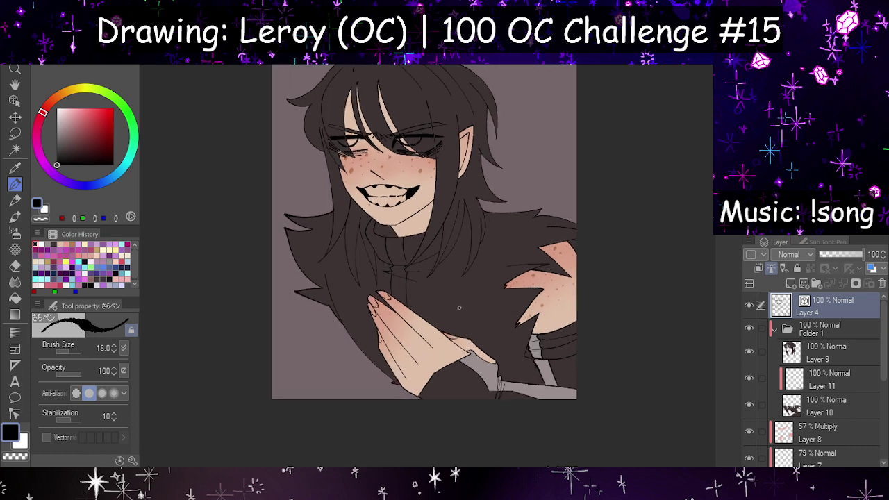
click(796, 377)
scroll(487, 254, up, 2)
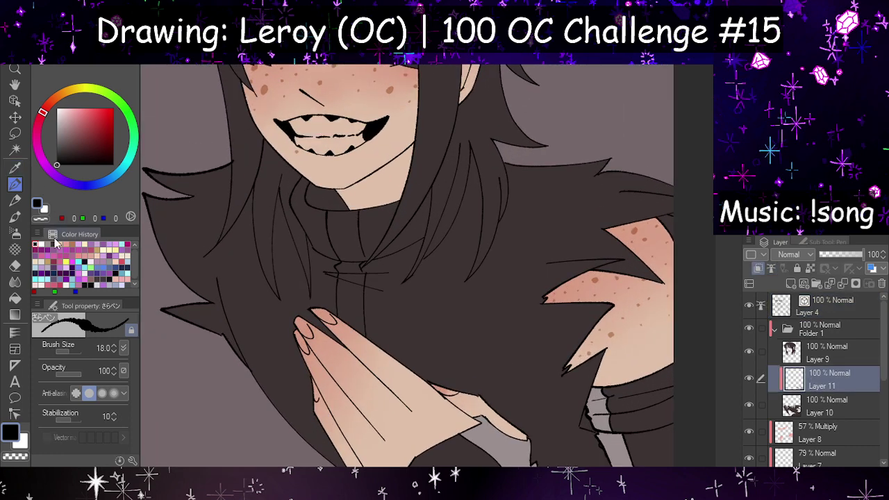
click(47, 245)
click(14, 297)
click(355, 307)
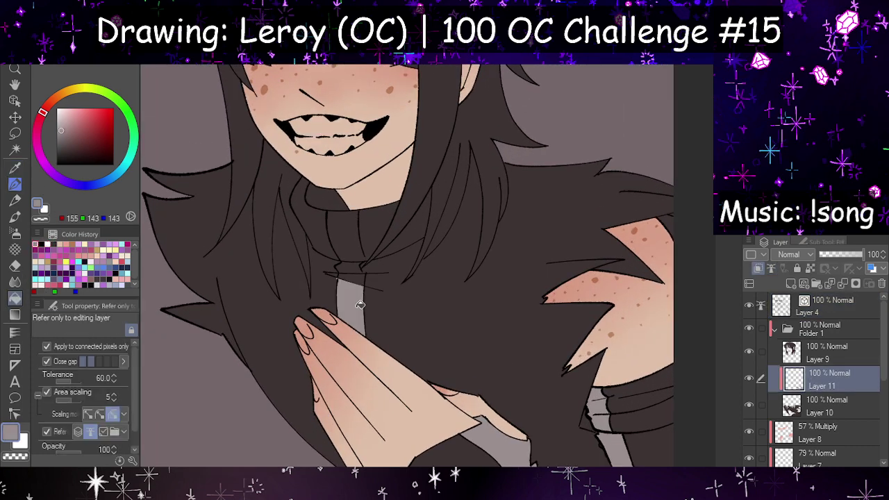
Step: Fill the small fastening pieces below the turtleneck and the collar's front panels with the same grey
scroll(350, 278, up, 2)
click(350, 276)
click(344, 259)
click(352, 212)
click(378, 264)
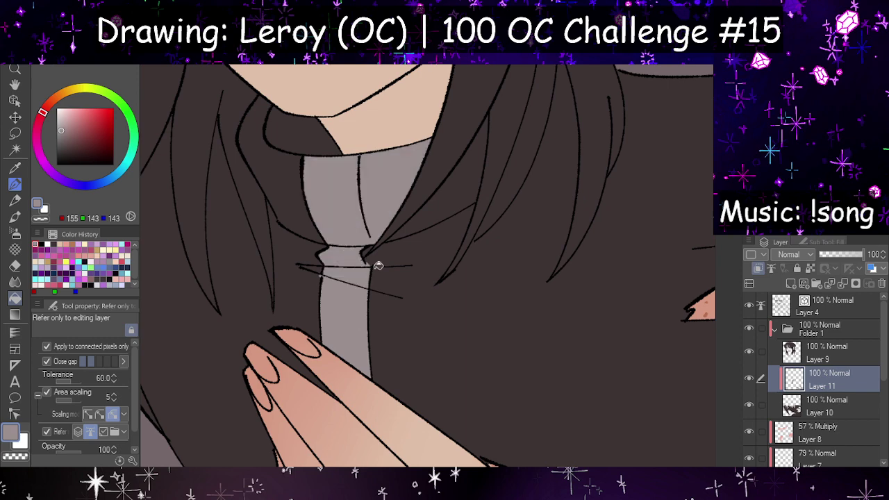
Step: Close the gap in the turtleneck's centre panel, fill it with grey 155, 143, 143 on Layer 11, and erase the spill at the fastening below
scroll(323, 196, up, 2)
click(17, 186)
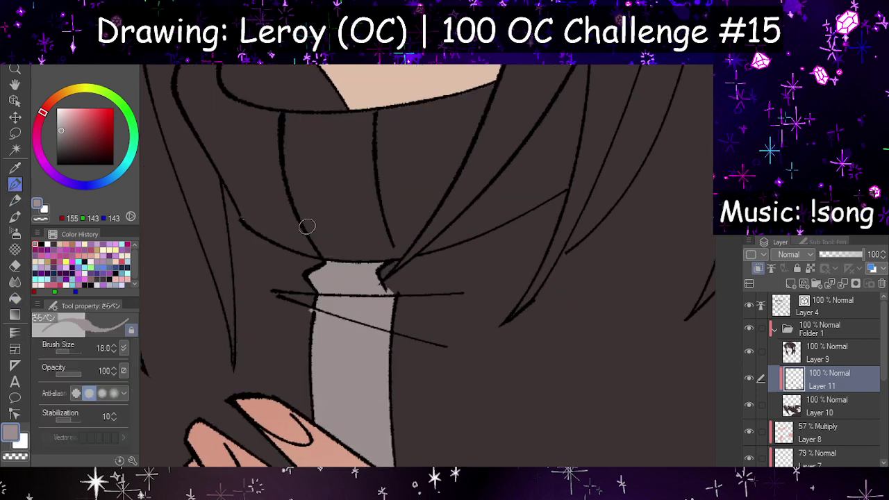
drag(388, 240, 393, 257)
click(15, 298)
click(318, 192)
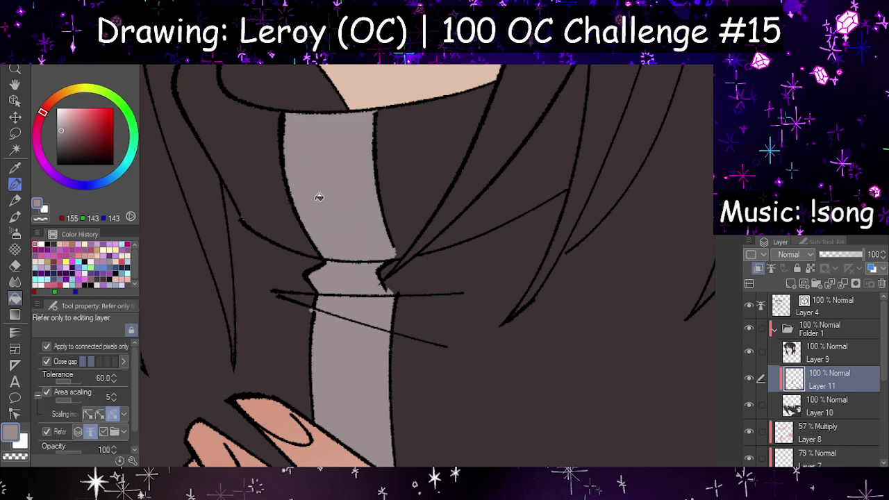
click(14, 265)
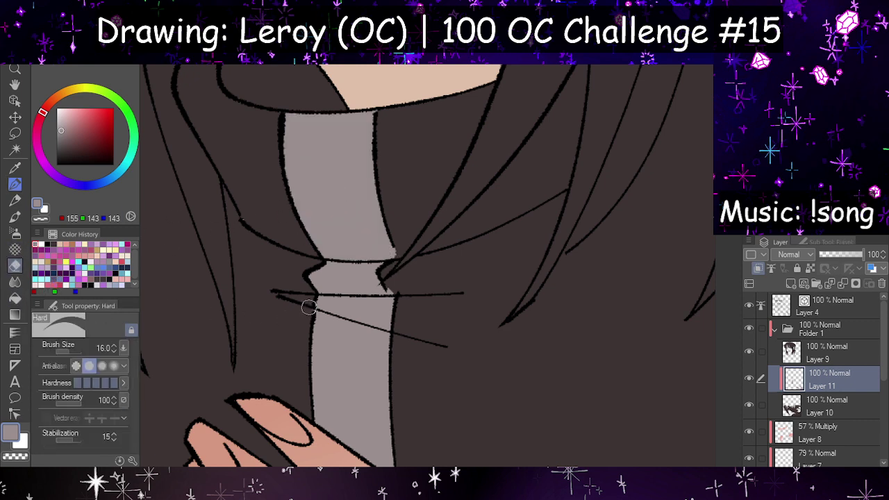
drag(388, 286, 396, 295)
scroll(409, 268, down, 2)
scroll(326, 263, up, 3)
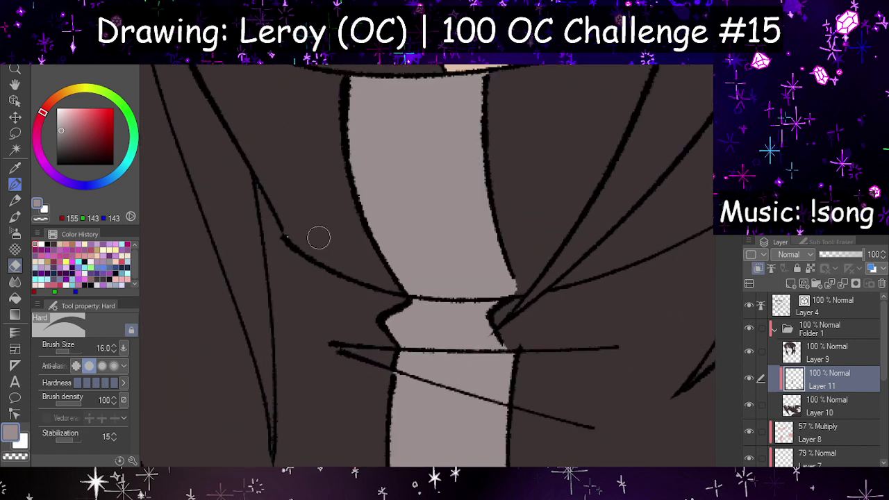
Step: Prepare the G-pen on clothing Layer 10 with dark brown 61, 51, 51 and a brush size of 57.2
click(800, 412)
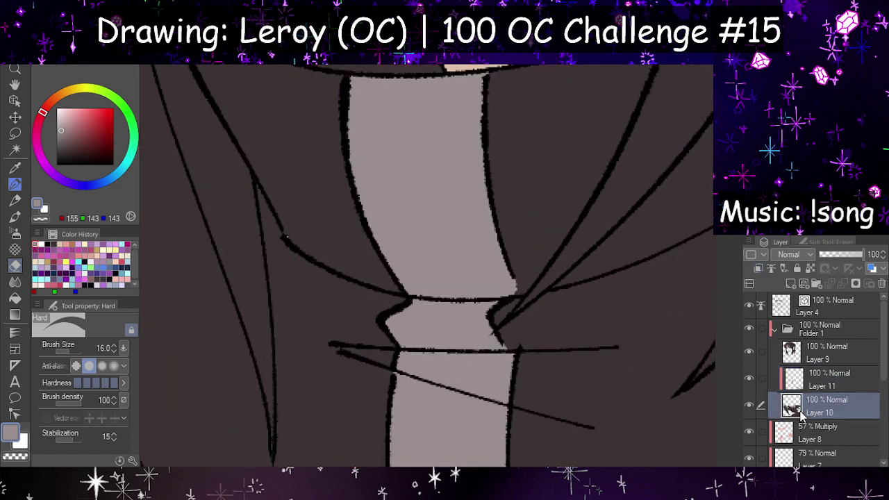
click(47, 244)
click(14, 184)
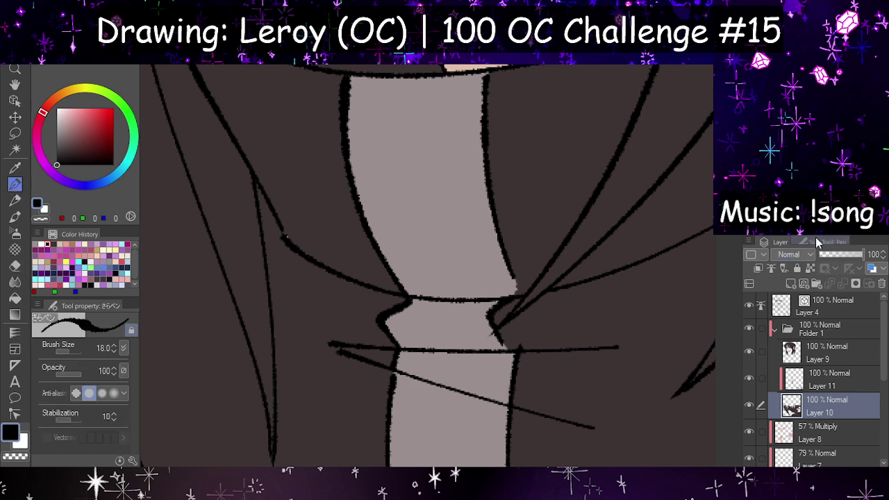
click(824, 242)
click(811, 258)
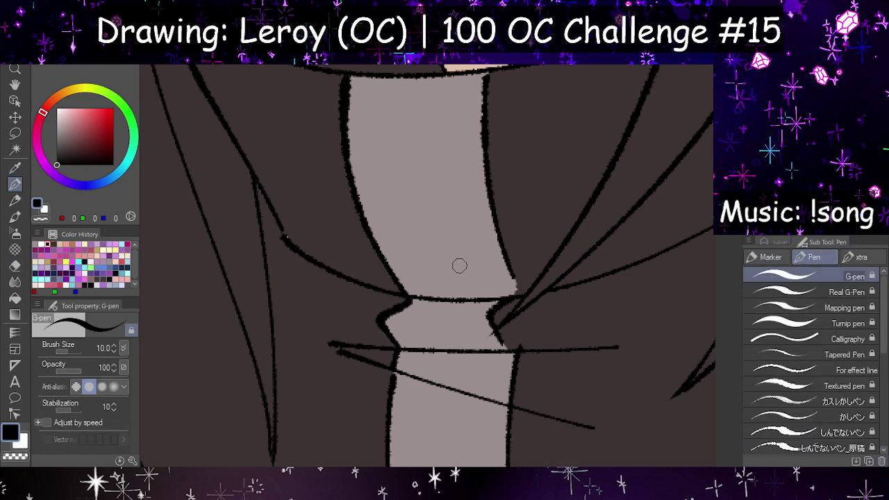
click(78, 353)
click(54, 244)
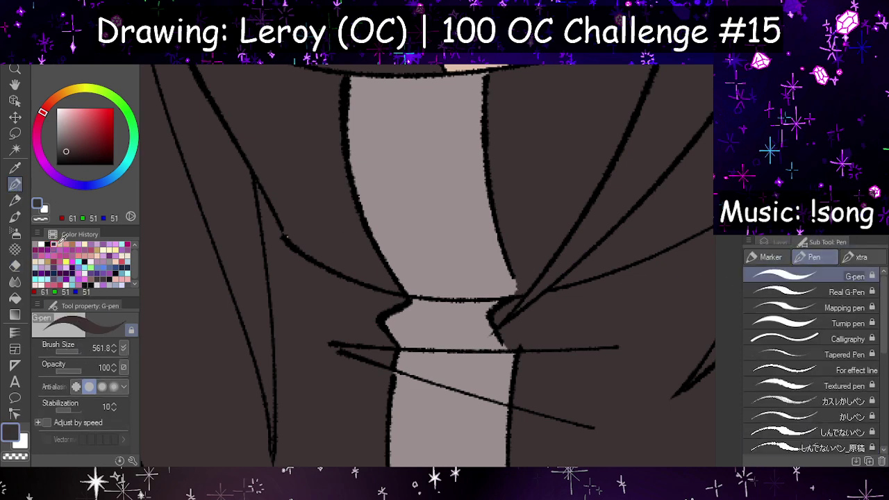
click(72, 348)
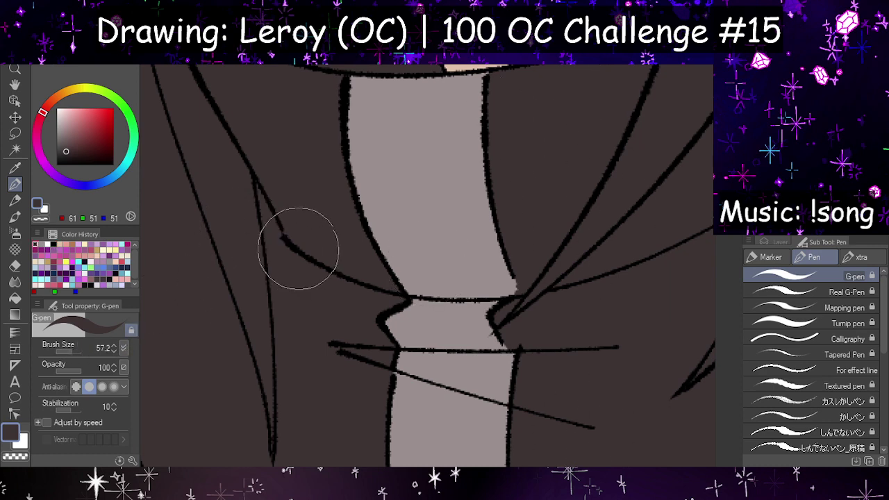
Step: Examine the dark and grey clothing from the hand and sleeve area out to the whole figure
scroll(317, 153, down, 4)
scroll(311, 164, down, 2)
scroll(532, 331, up, 1)
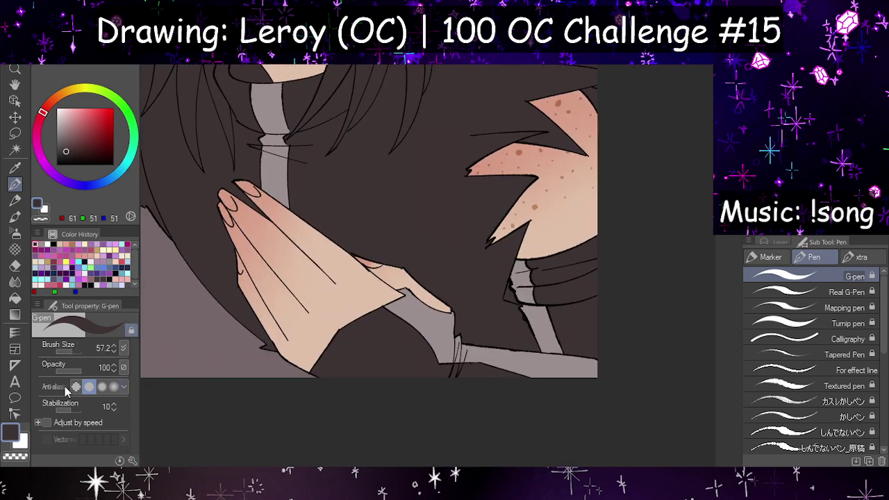
click(74, 349)
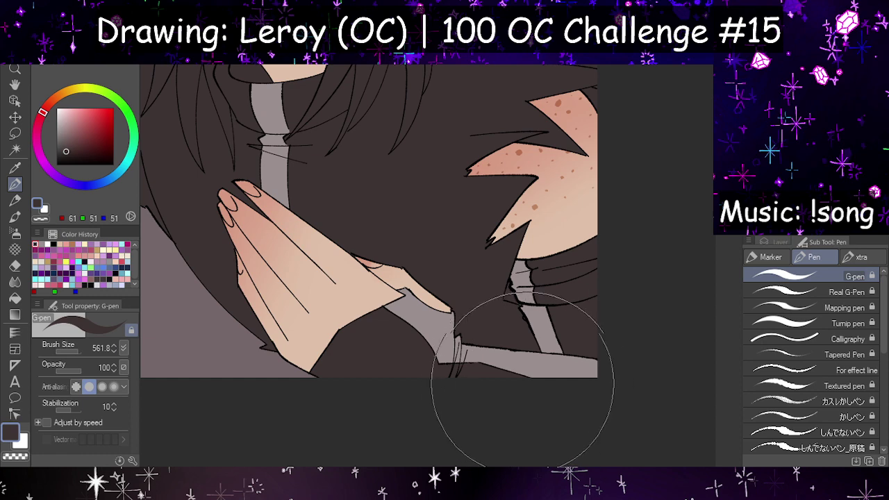
scroll(560, 379, down, 2)
scroll(553, 377, up, 2)
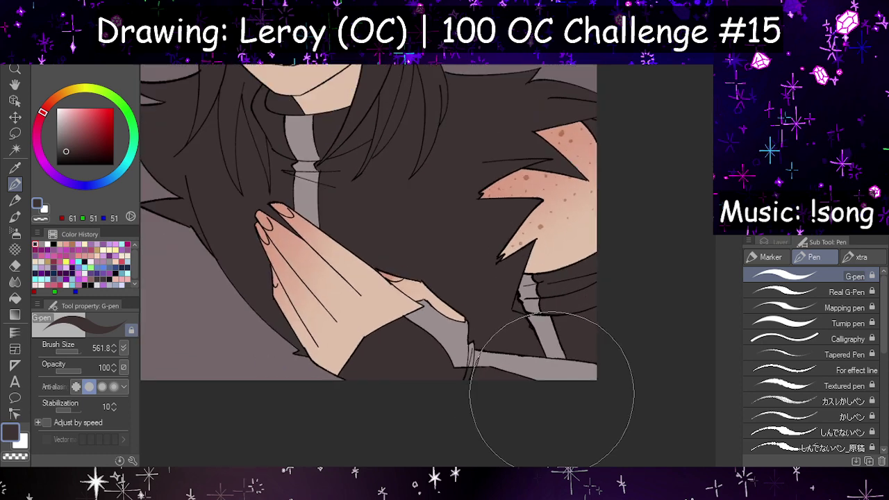
scroll(545, 381, down, 3)
scroll(499, 328, up, 2)
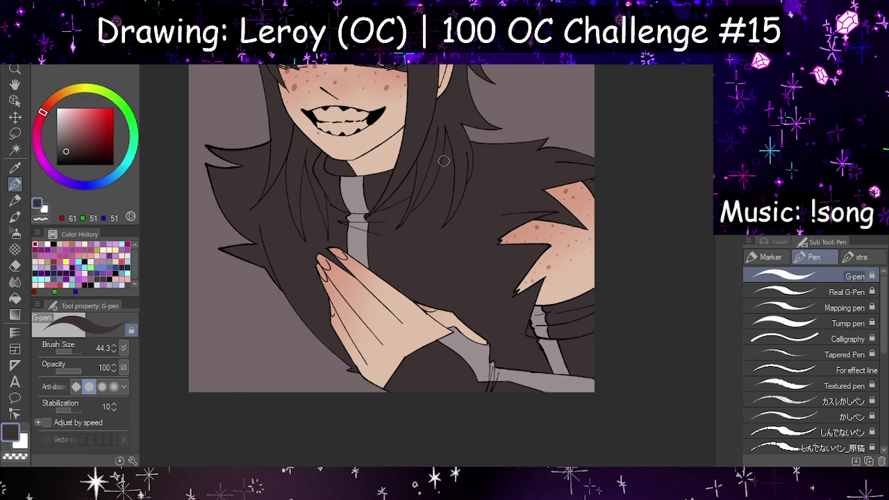
scroll(444, 160, down, 3)
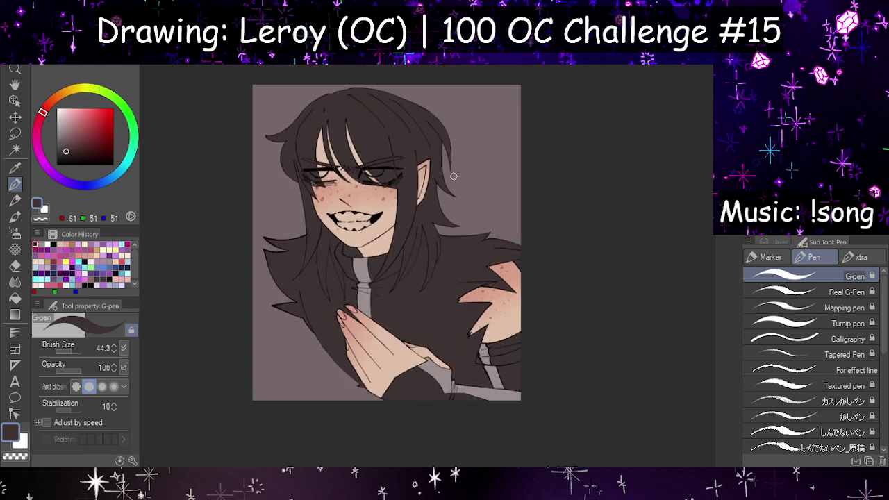
scroll(430, 308, up, 2)
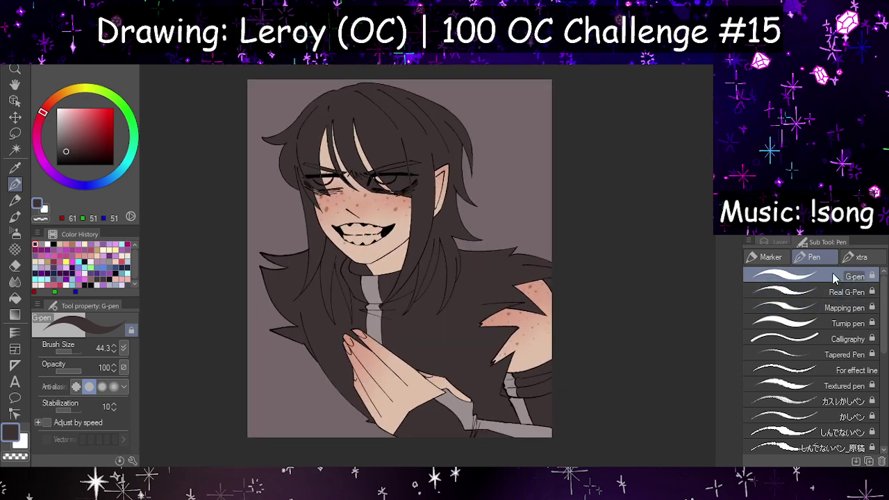
Step: Add a new layer above hair Layer 9 inside Folder 1
click(780, 242)
scroll(488, 159, up, 5)
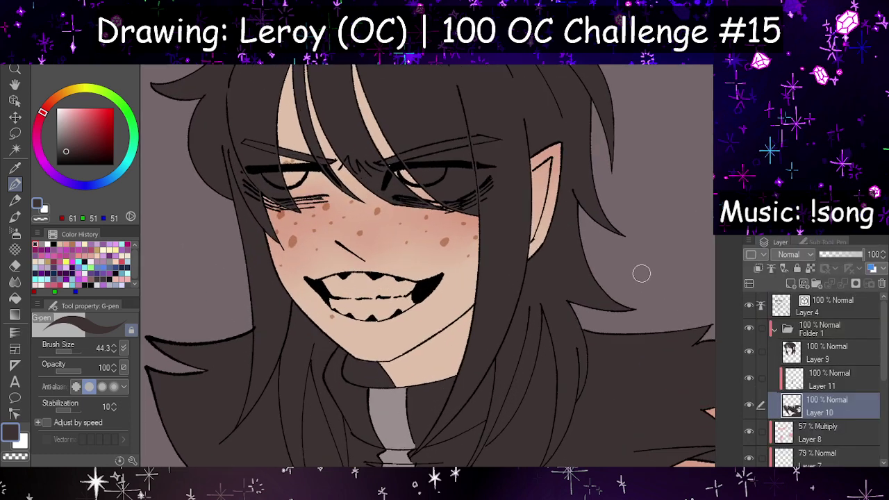
click(806, 356)
click(790, 283)
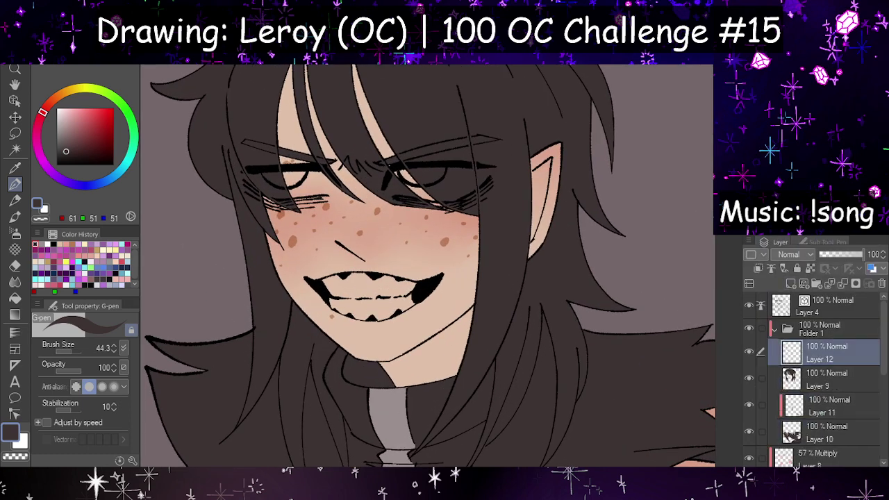
Step: Fill the upper and lower teeth with light grey 229, 229, 229 on Layer 12
click(57, 114)
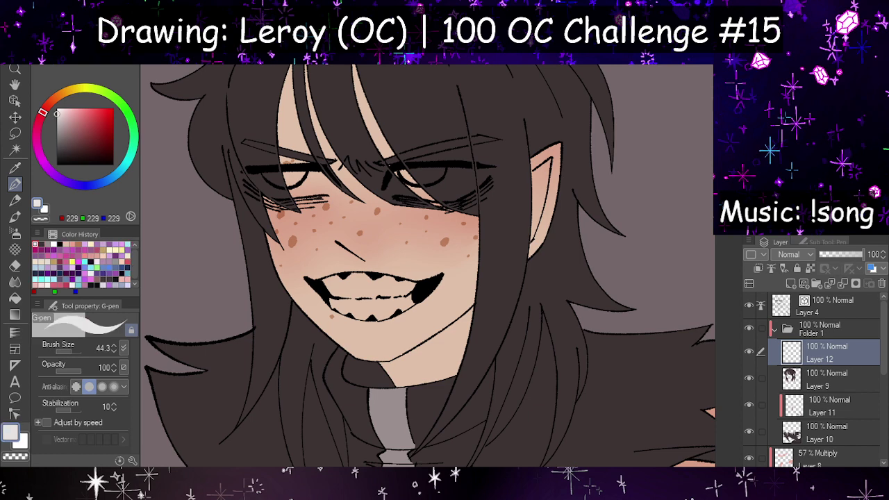
scroll(380, 172, up, 2)
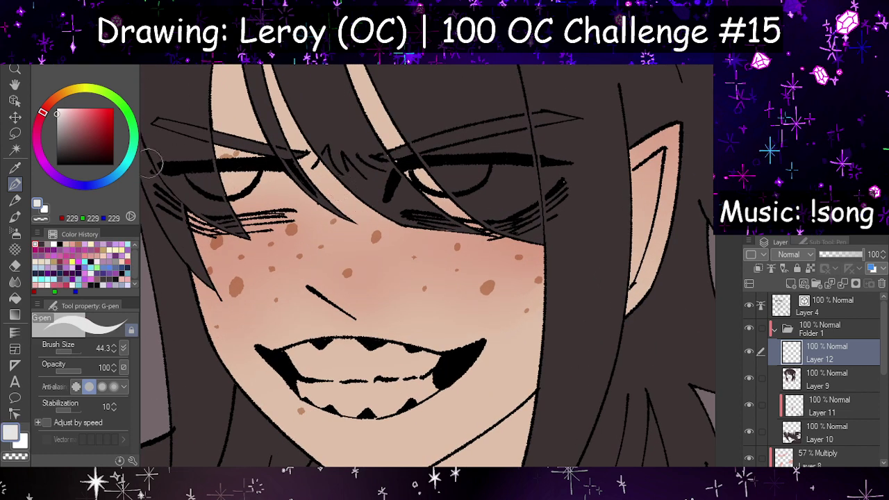
click(18, 203)
click(16, 185)
click(15, 283)
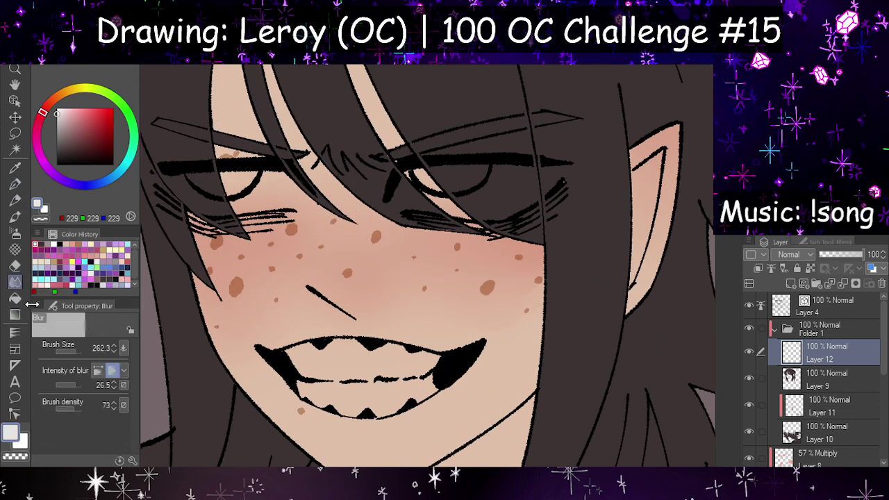
click(15, 265)
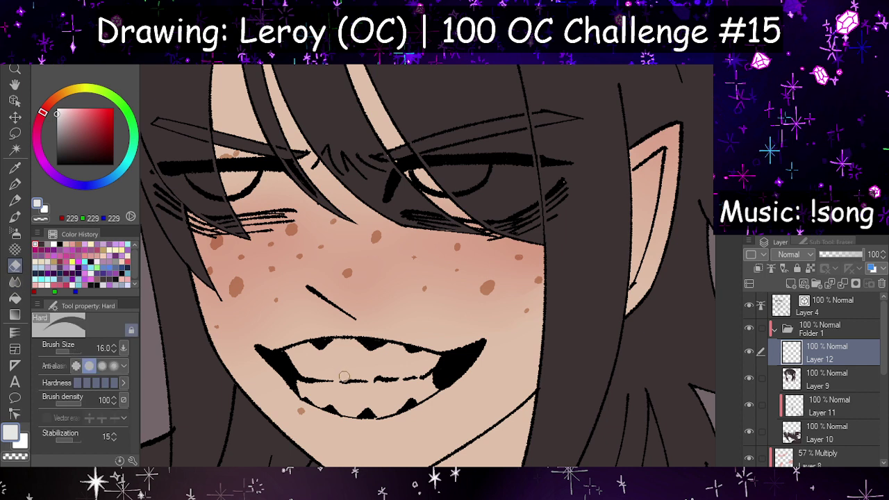
click(16, 298)
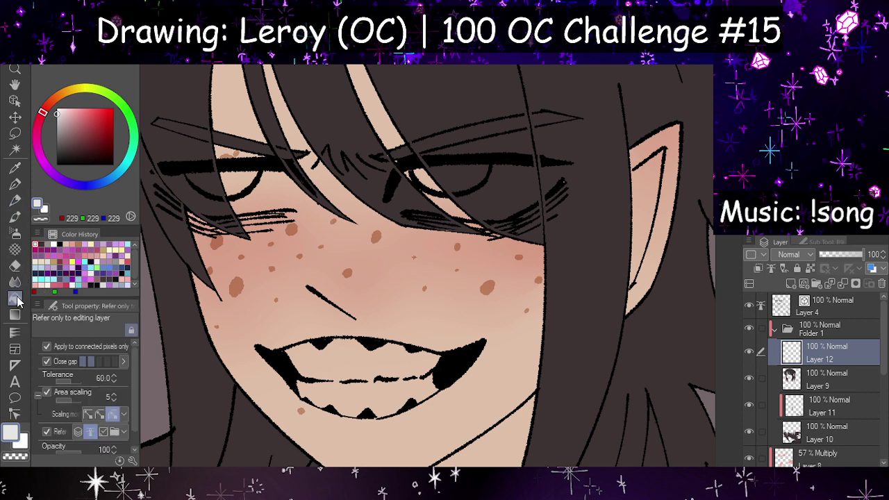
click(363, 359)
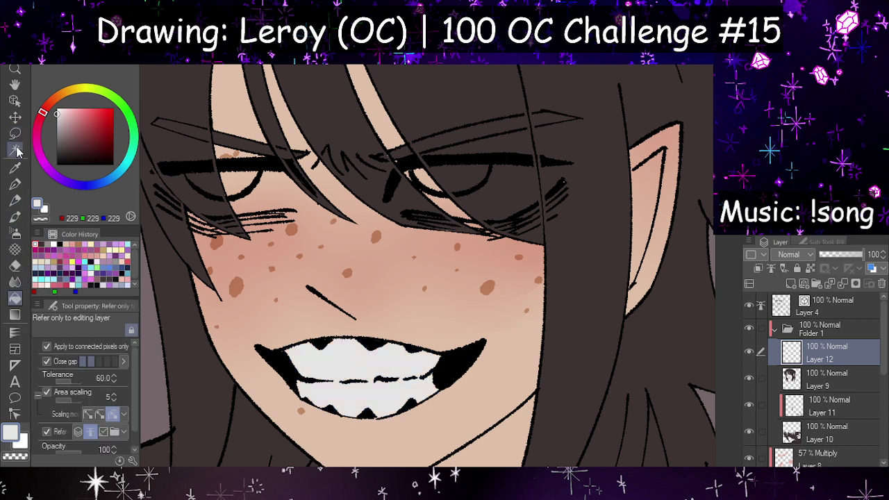
Step: Close the inner corner of the uncovered eye with a G-pen stroke and fill the whites of both eyes with the same light grey
click(16, 183)
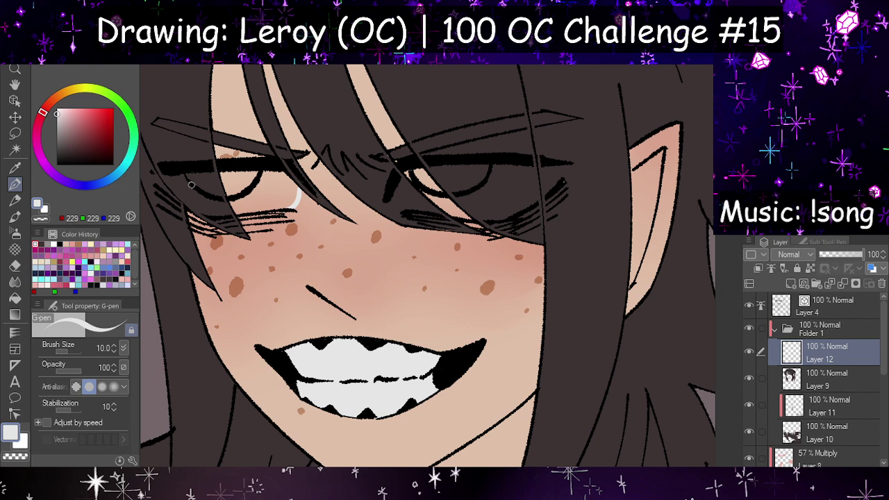
click(17, 314)
click(15, 300)
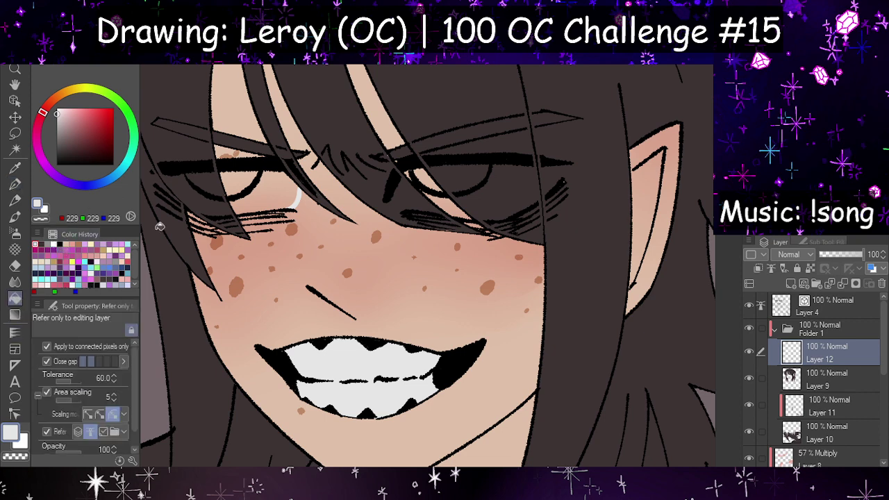
click(283, 190)
click(449, 200)
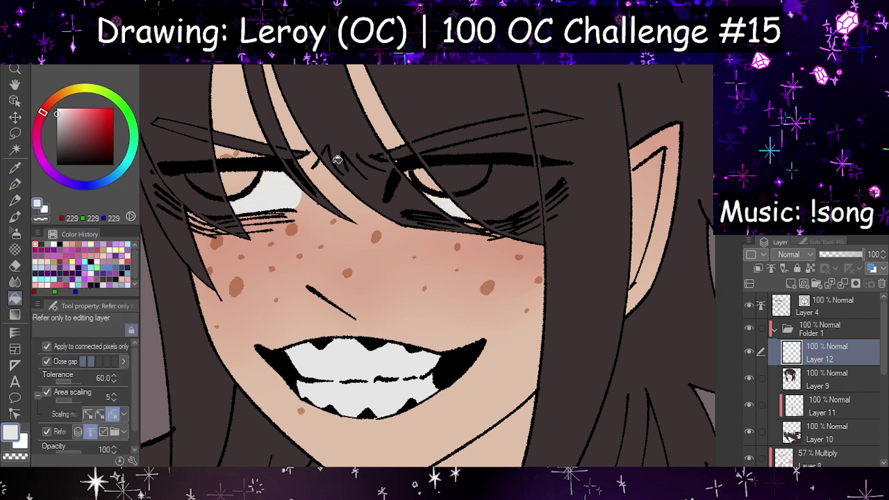
Step: Switch to hair Layer 9 with the G-pen and sample the hair's dark brown 61, 51, 51
click(16, 184)
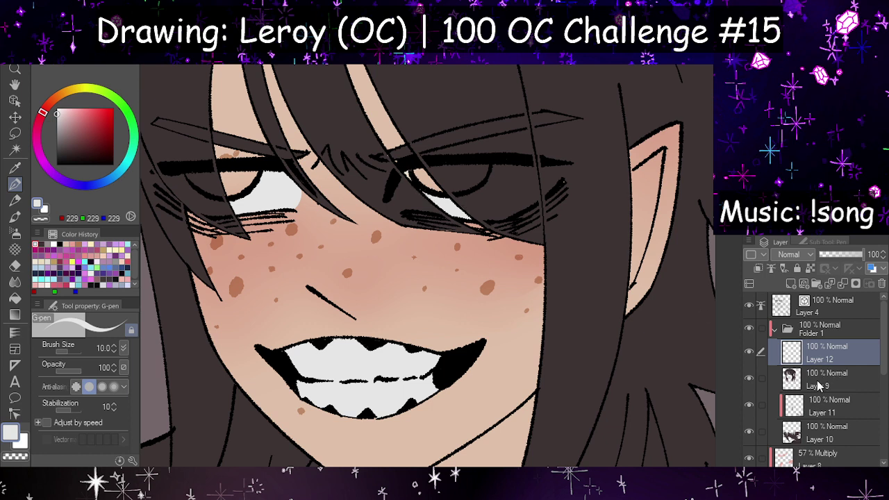
click(819, 386)
alt+click(444, 143)
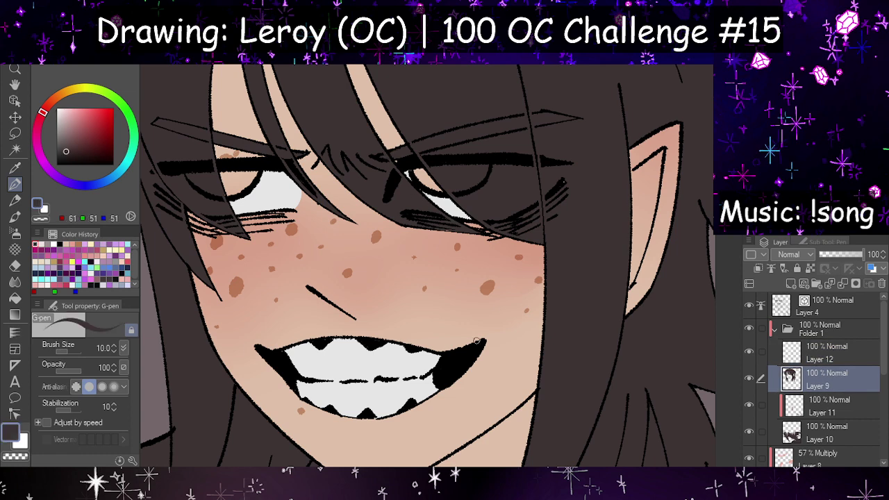
scroll(477, 340, down, 8)
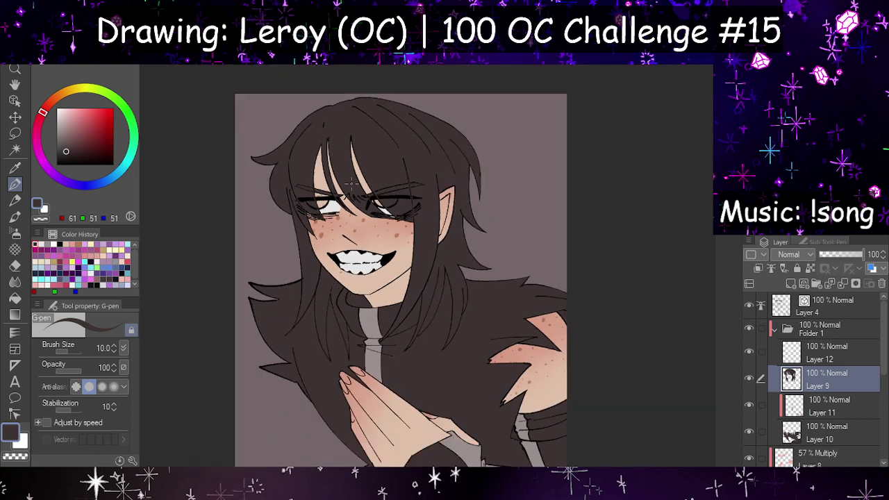
scroll(352, 182, up, 6)
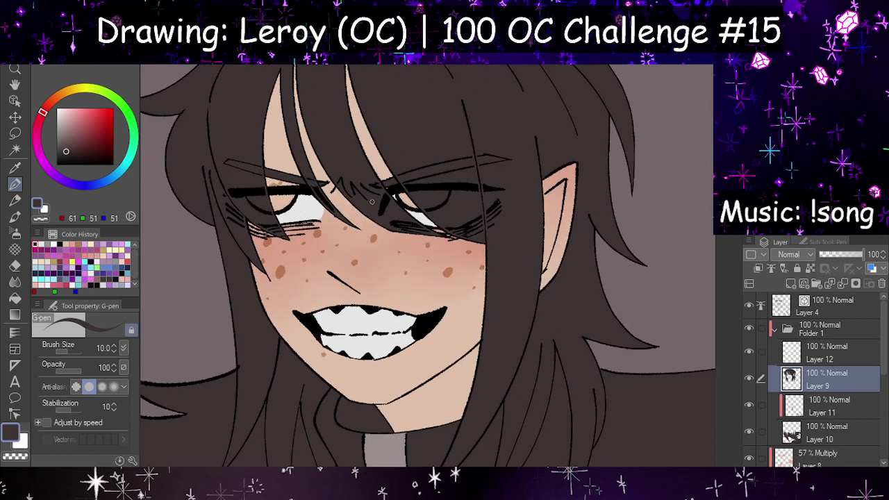
Step: Check Multiply Layer 8 by toggling its visibility, and try moving Layer 7 above it
scroll(776, 359, down, 3)
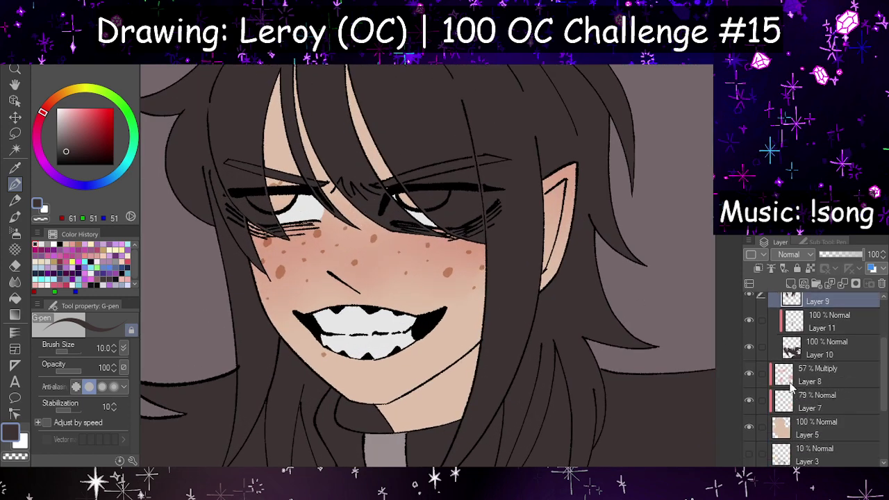
click(799, 401)
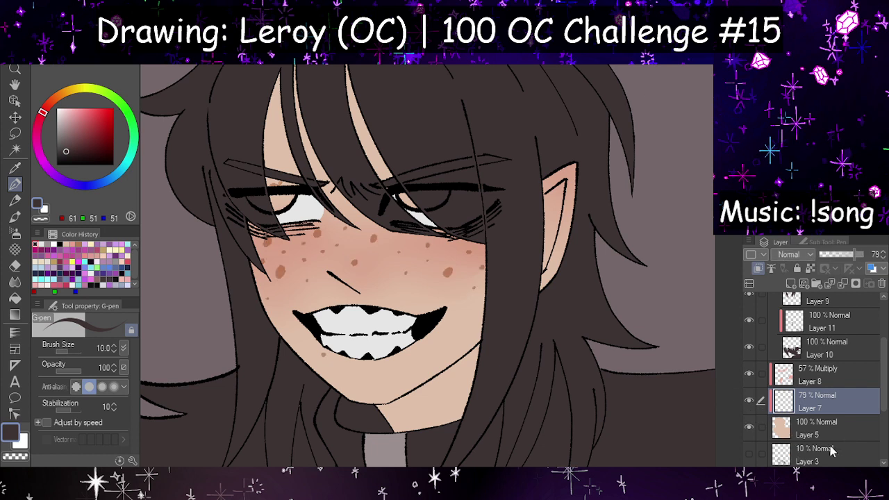
click(806, 375)
click(749, 374)
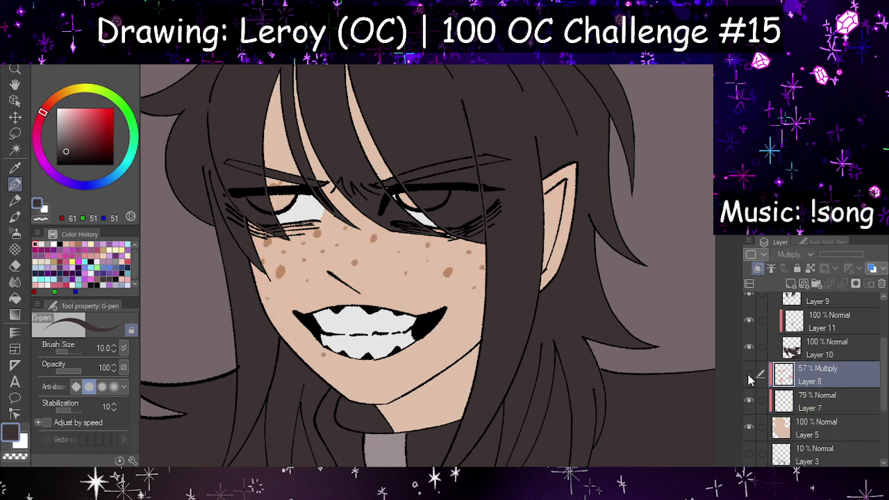
click(750, 374)
drag(784, 402, 798, 371)
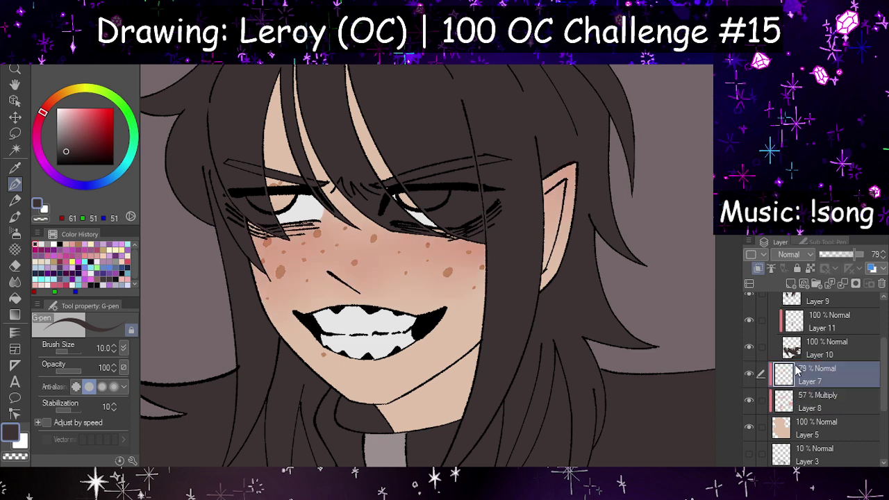
key(ctrl+z)
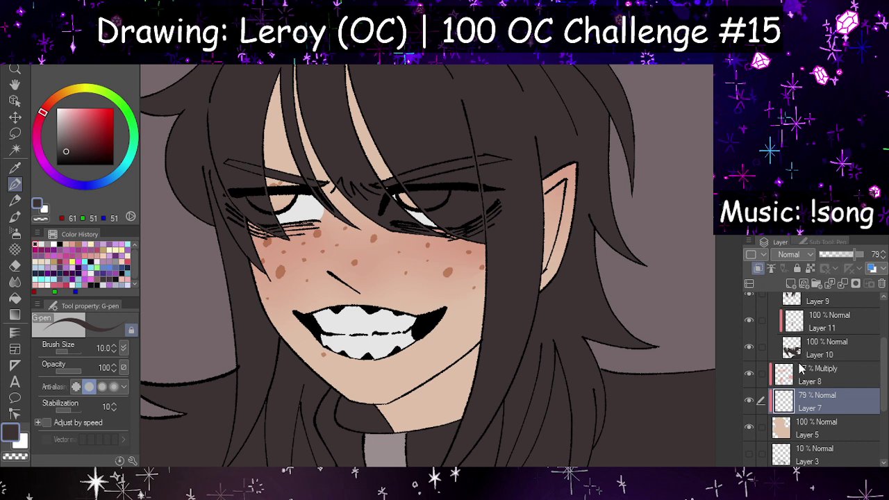
Step: Check Layer 12 by toggling its visibility and add a new layer directly above it
scroll(813, 377, up, 2)
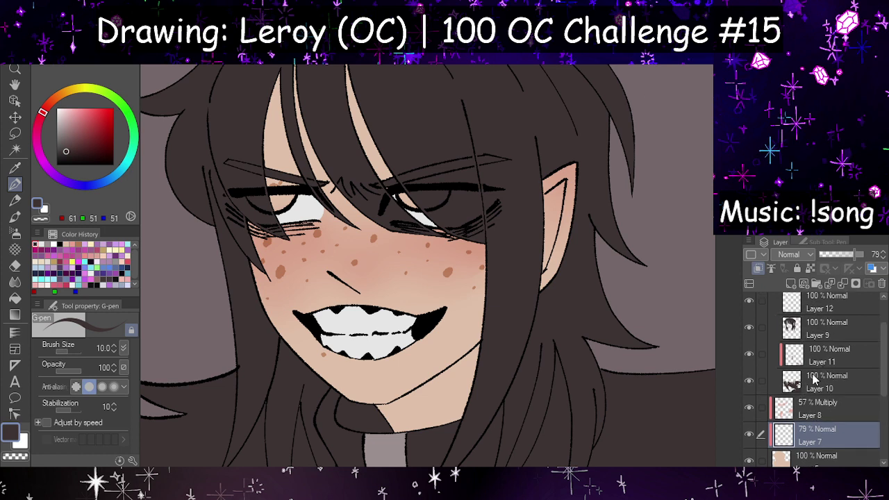
click(812, 319)
click(749, 317)
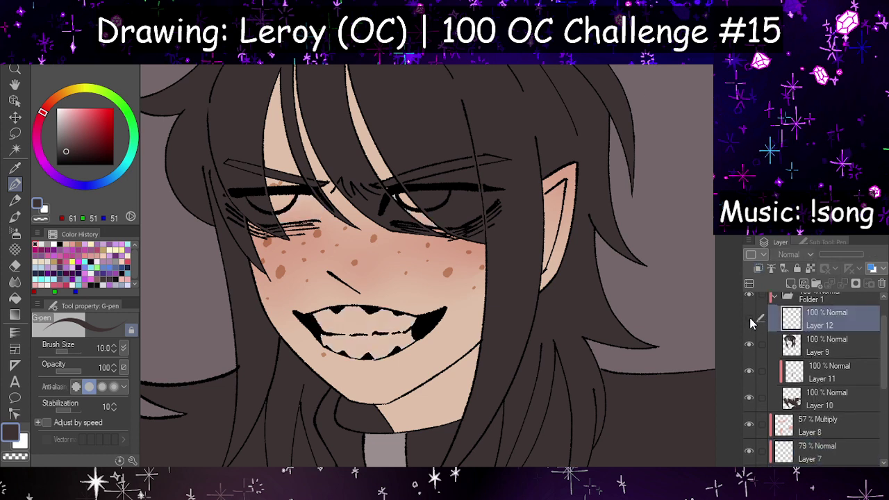
click(749, 317)
click(791, 284)
scroll(506, 236, up, 1)
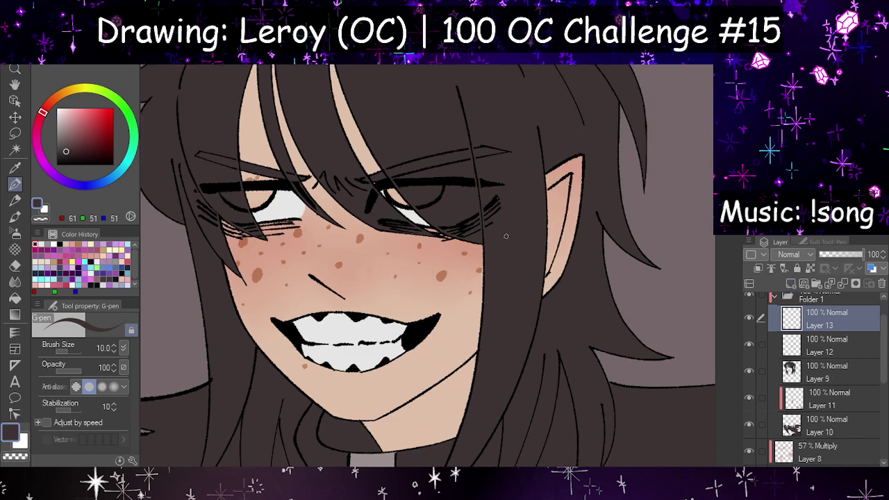
Step: Fill the irises of both eyes with the hair's dark brown 61, 51, 51 on Layer 13
click(15, 167)
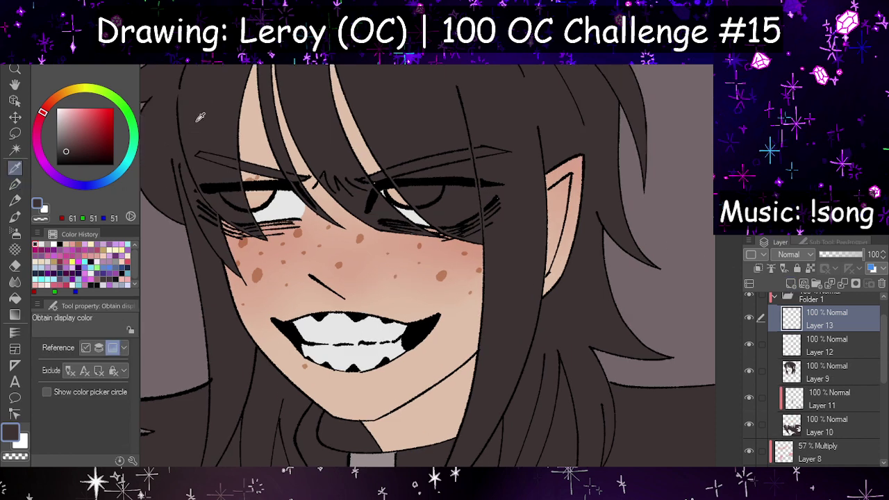
click(16, 297)
click(262, 196)
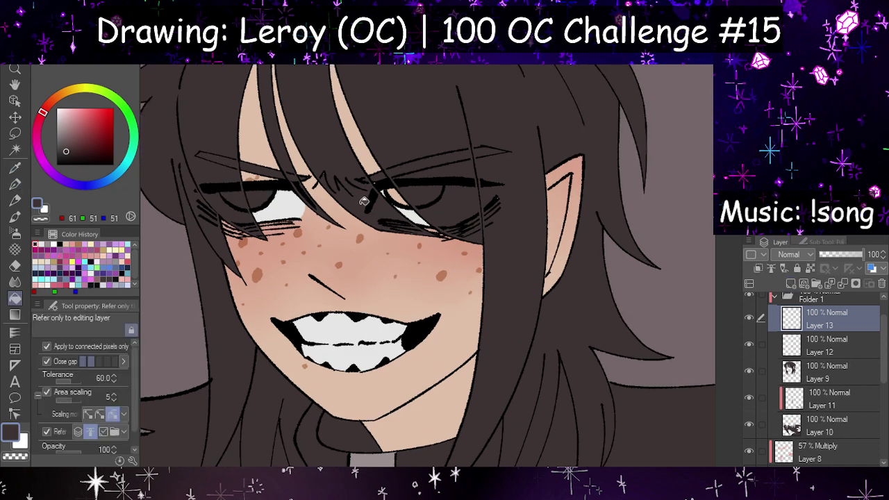
click(400, 191)
Step: Examine the filled eyes up close and in the context of the whole drawing
scroll(410, 236, down, 3)
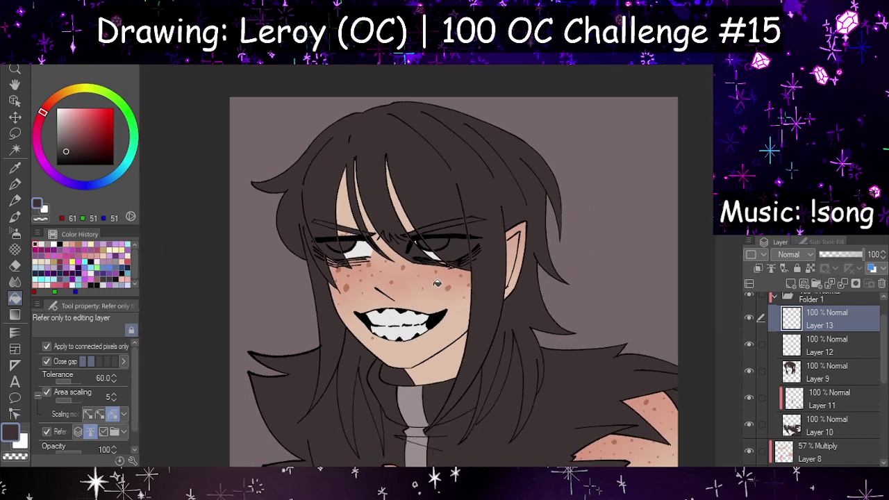
scroll(423, 282, up, 2)
scroll(422, 282, down, 1)
scroll(423, 191, down, 2)
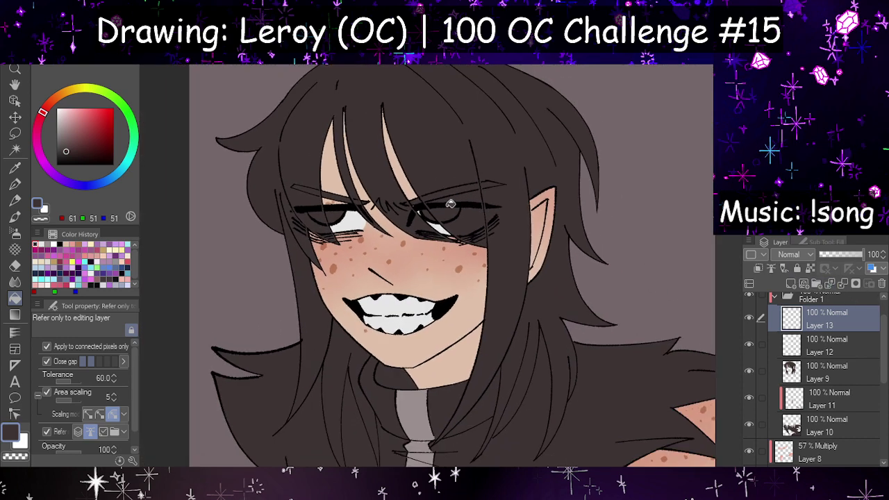
scroll(424, 191, down, 3)
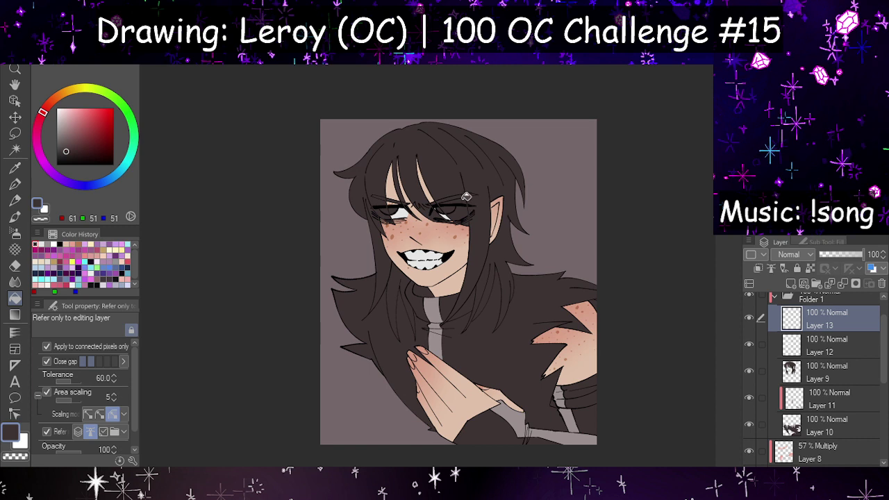
scroll(540, 285, down, 1)
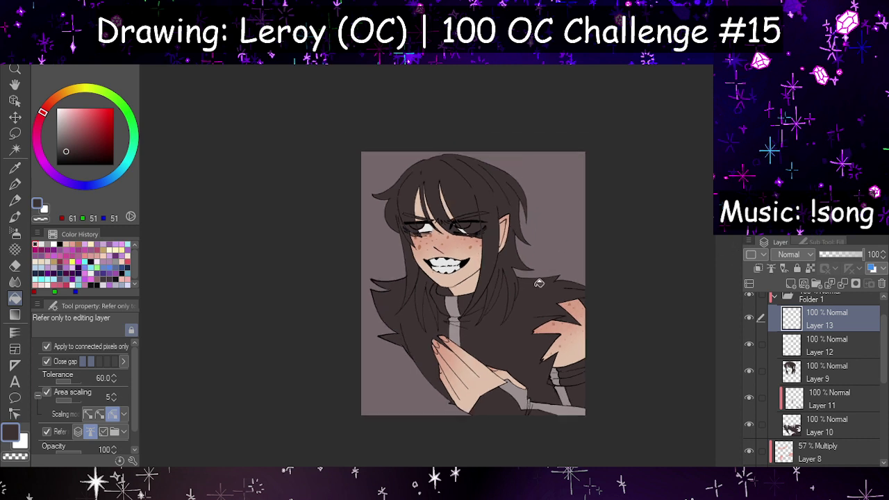
scroll(569, 312, up, 1)
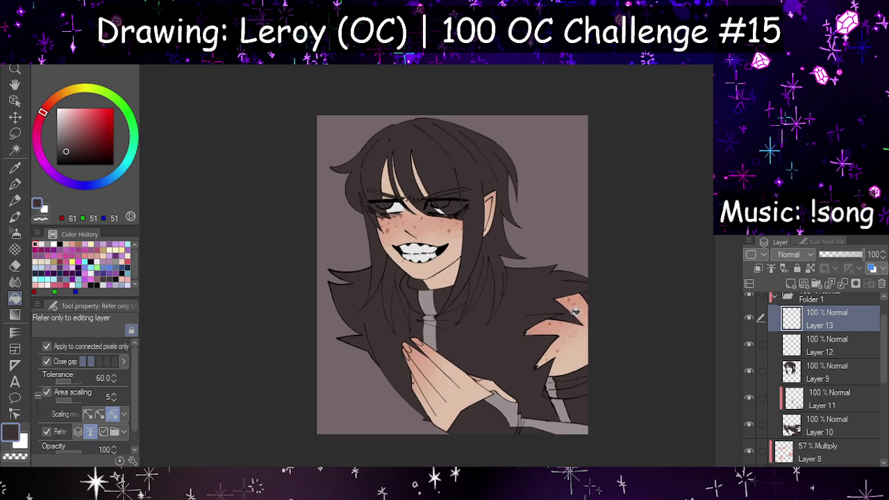
scroll(492, 389, up, 2)
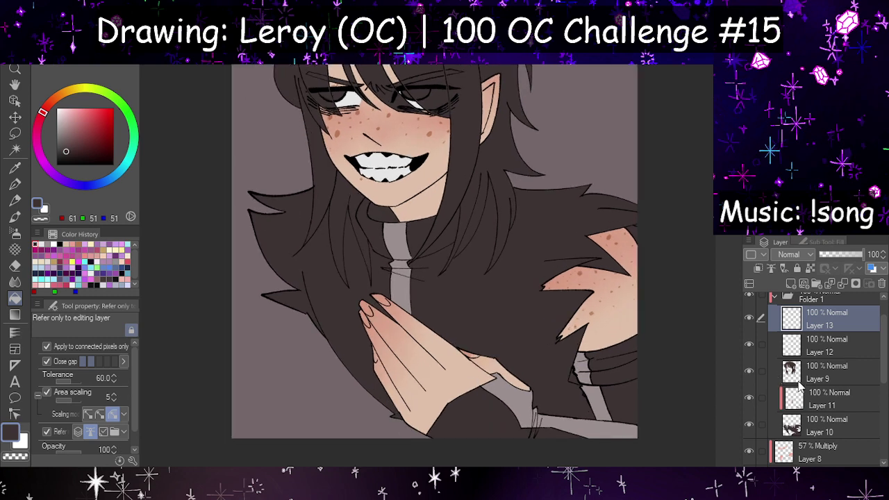
Step: Add a new clipped layer above Multiply Layer 8 and choose the muted brown 126, 97, 89 for the hand
scroll(803, 382, down, 3)
click(809, 388)
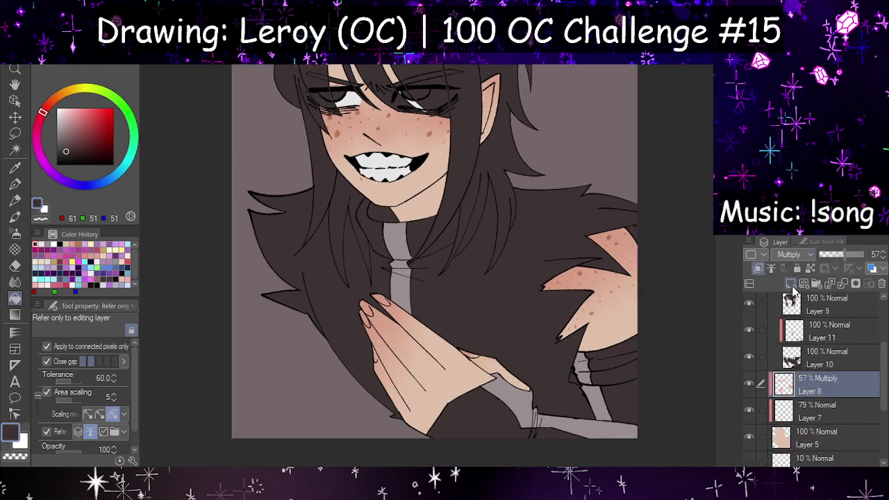
click(791, 284)
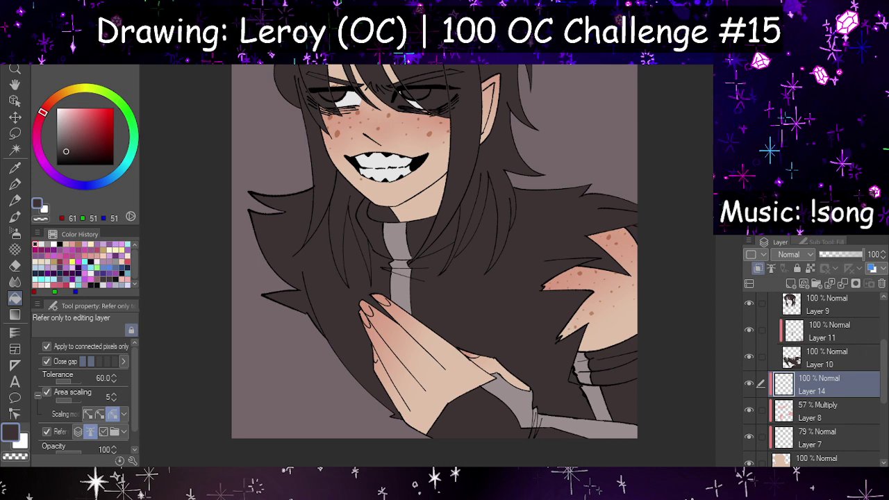
scroll(314, 278, down, 2)
scroll(389, 379, up, 8)
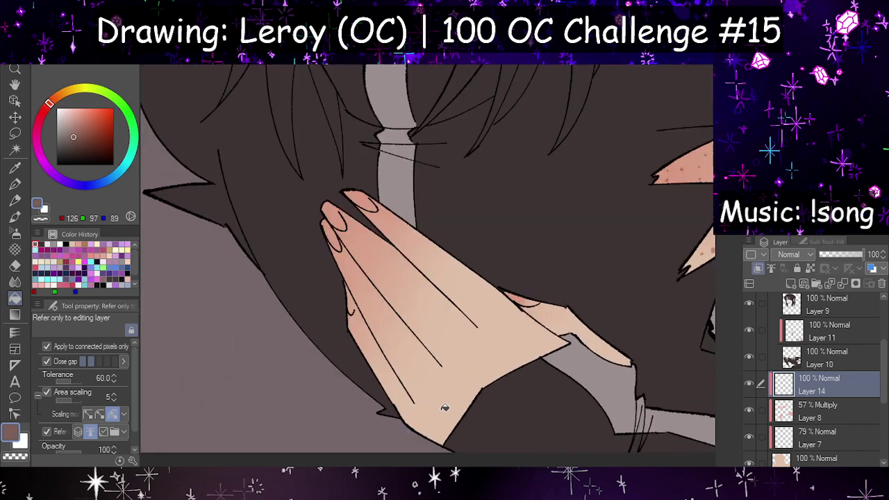
scroll(445, 408, up, 3)
Step: Draw two G-pen strokes across the back of the hand, joining the two lowest finger lines near their ends
click(15, 184)
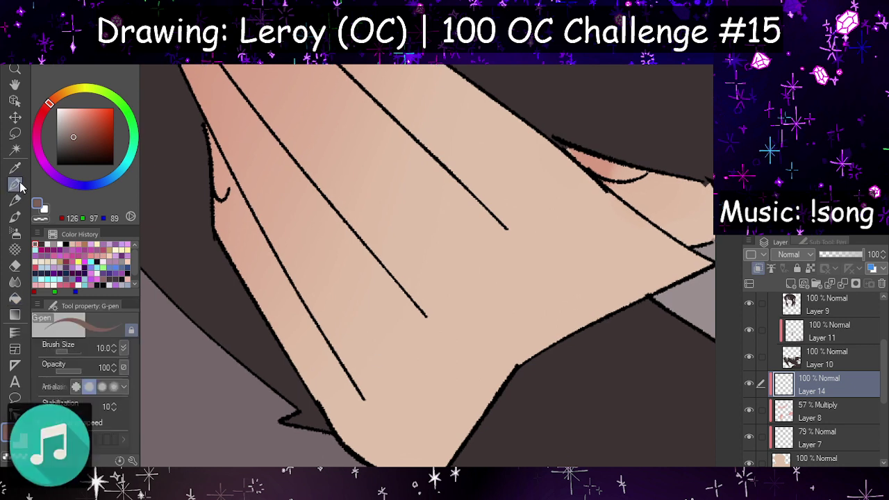
drag(364, 399, 426, 313)
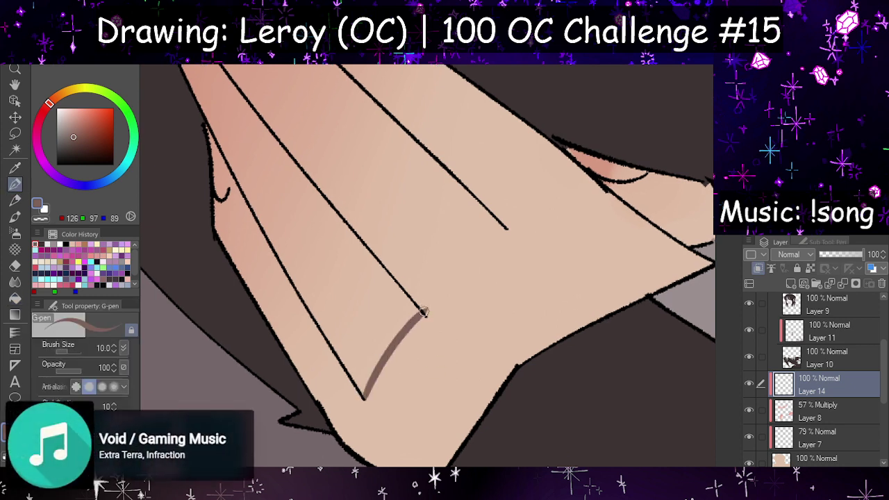
key(ctrl+z)
drag(330, 338, 399, 272)
drag(429, 322, 351, 419)
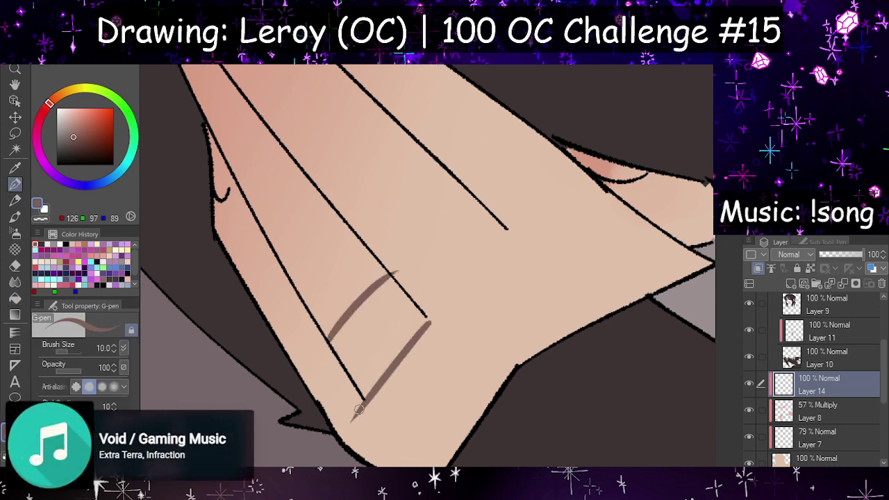
Step: Erase the stroke ends that overshoot the finger lines with the Hard eraser at size 16
click(18, 282)
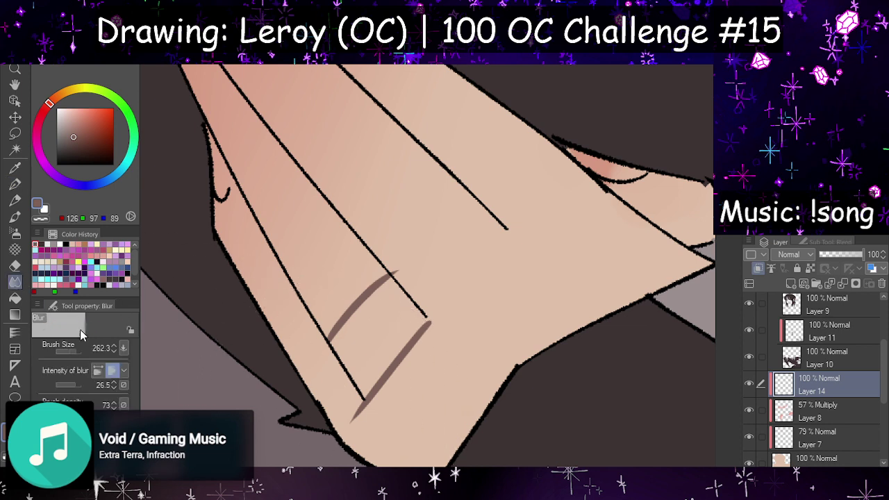
click(13, 265)
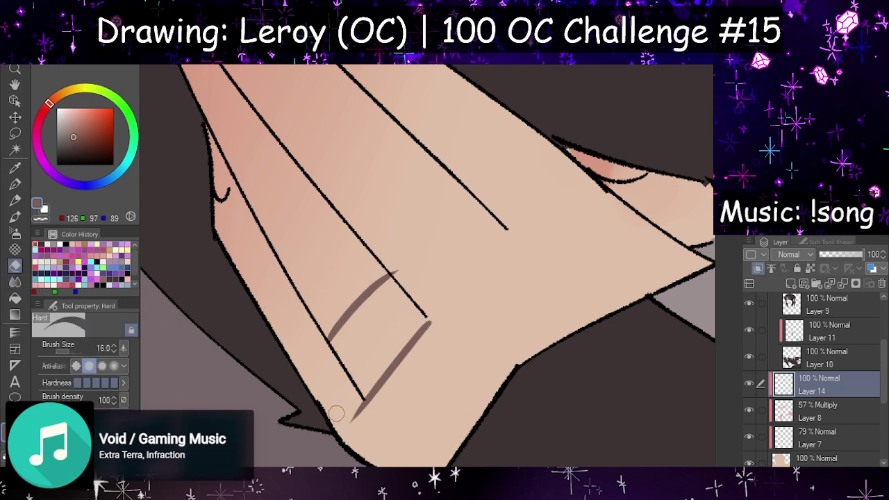
click(14, 281)
click(15, 281)
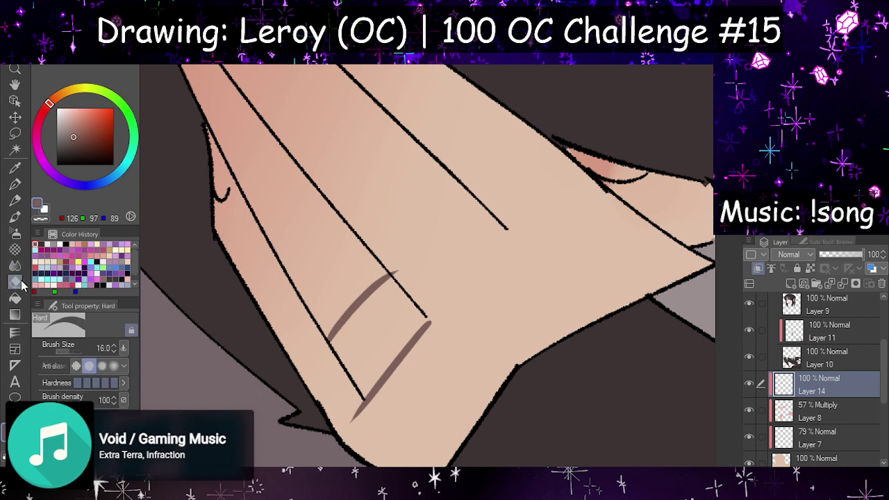
mouse_move(373, 415)
mouse_down()
mouse_move(353, 394)
mouse_move(367, 412)
mouse_move(343, 421)
mouse_up()
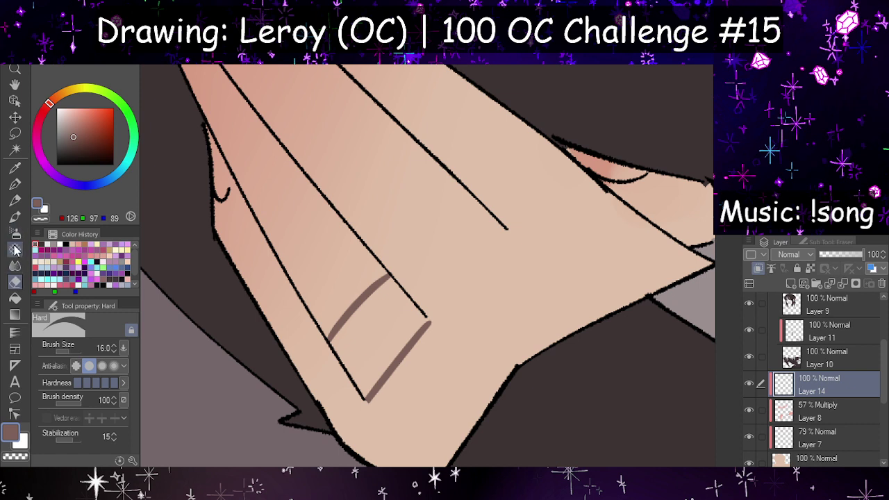
mouse_move(17, 285)
mouse_down()
mouse_move(26, 278)
mouse_move(19, 284)
mouse_move(20, 263)
mouse_move(14, 307)
mouse_move(21, 263)
mouse_up()
click(18, 286)
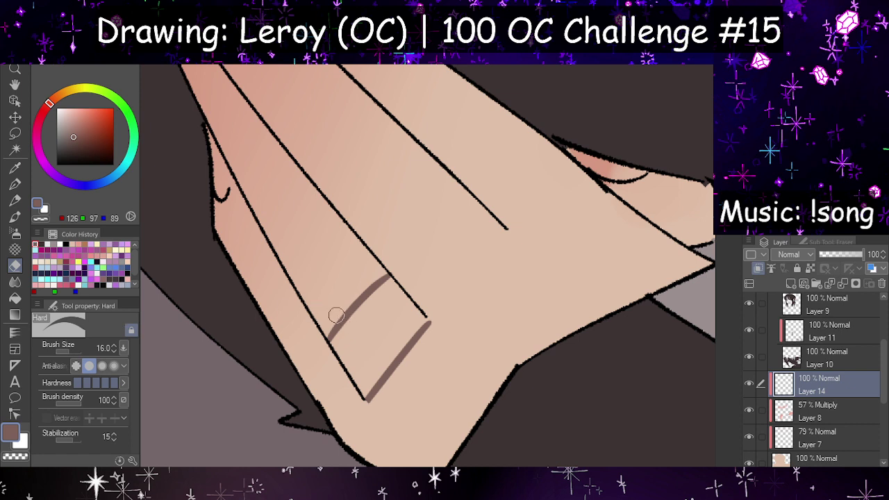
Step: Close the outline's corner gap with the G-pen and fill the enclosed patch on the hand with brown 126, 97, 89
click(14, 184)
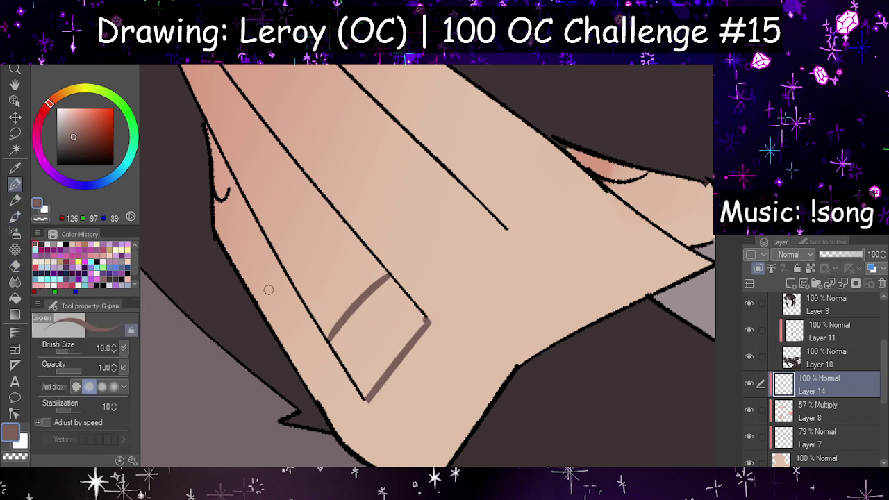
key(g)
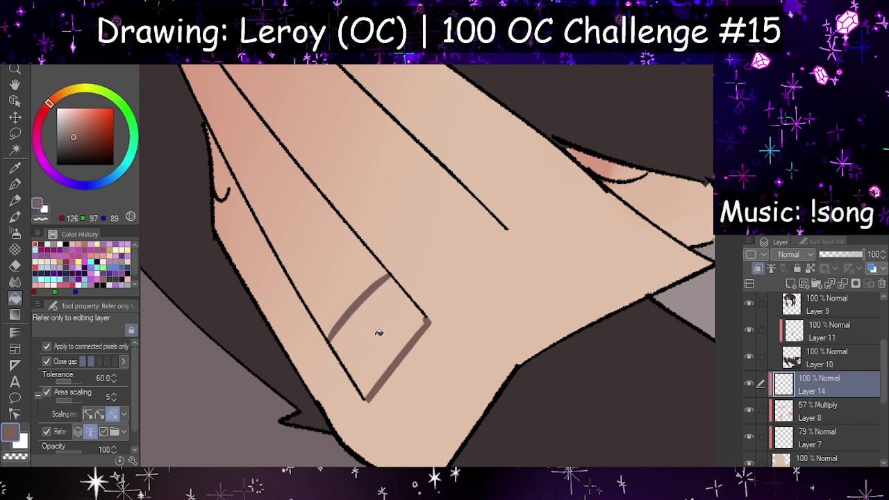
click(379, 333)
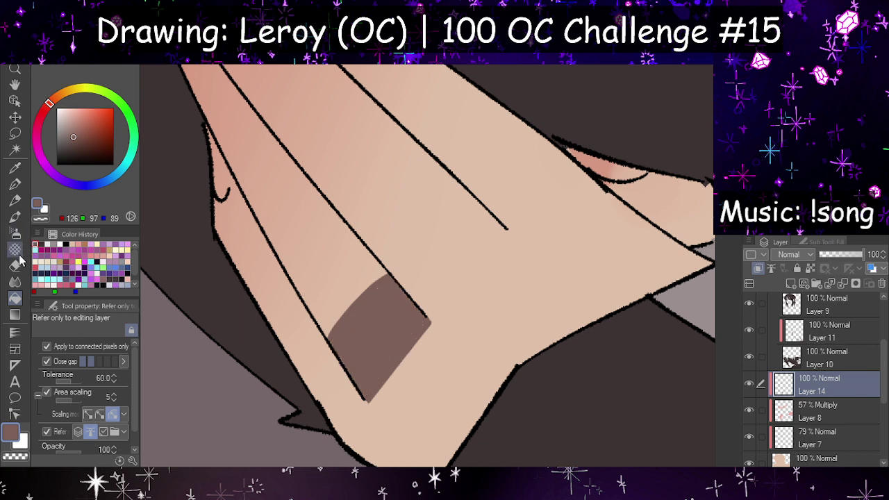
Step: Soften the brown patch on the hand with the Blur tool at brush size 122.4
click(15, 282)
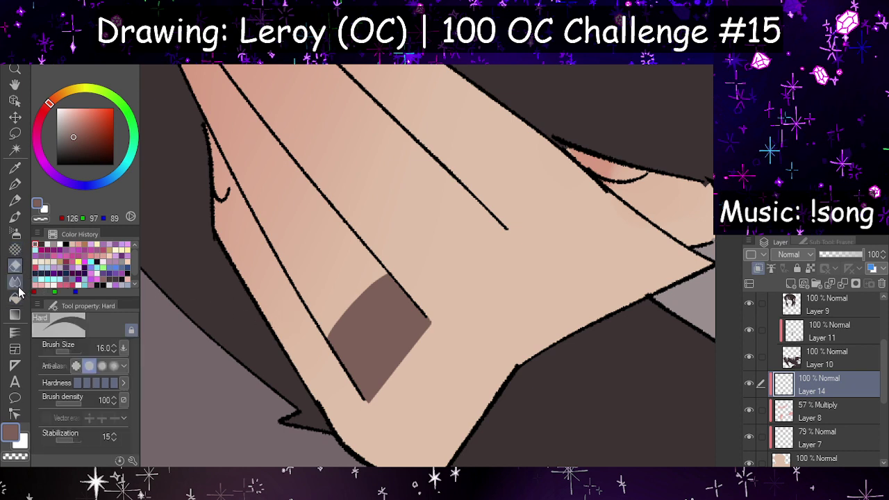
click(72, 351)
mouse_move(347, 324)
mouse_down()
mouse_move(338, 317)
mouse_move(368, 412)
mouse_move(391, 327)
mouse_move(376, 355)
mouse_up()
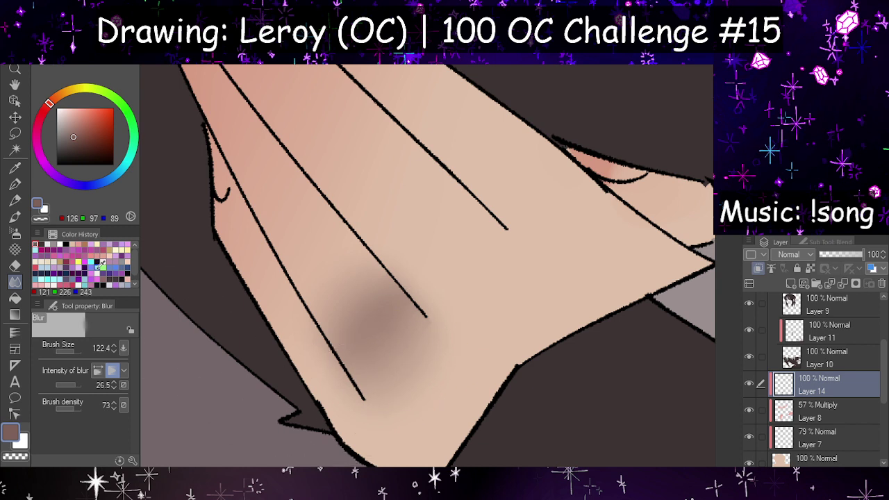
Step: Erase the blurred shading that spills outside the two finger lines, using the Hard eraser at size 16
click(14, 266)
drag(285, 293, 362, 413)
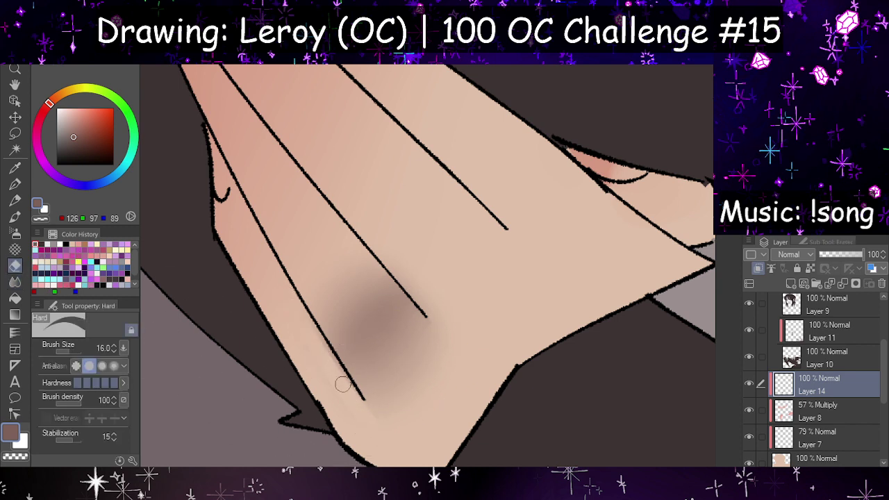
key(ctrl+z)
drag(292, 290, 374, 422)
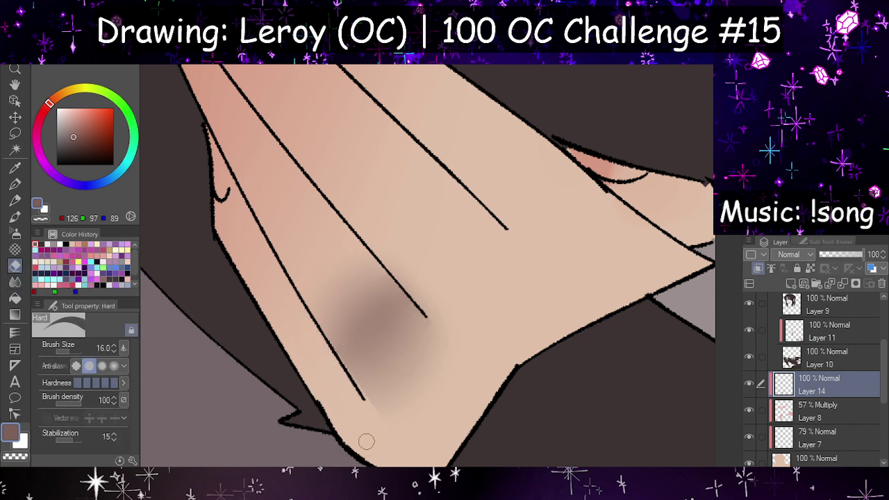
key(ctrl+z)
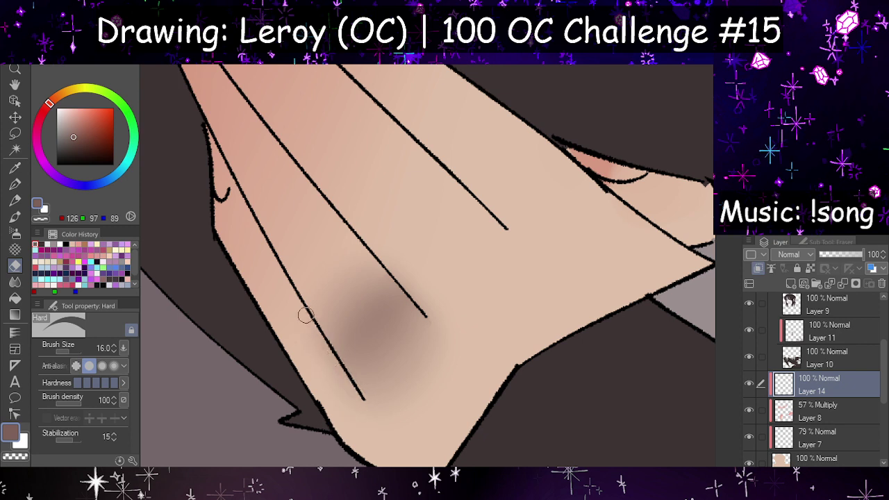
drag(289, 300, 350, 391)
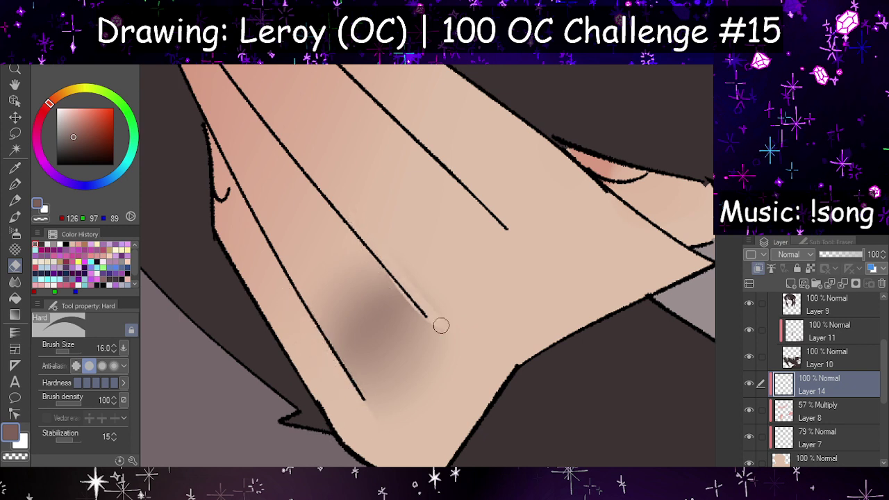
drag(389, 267, 438, 318)
scroll(507, 321, down, 5)
scroll(503, 335, up, 4)
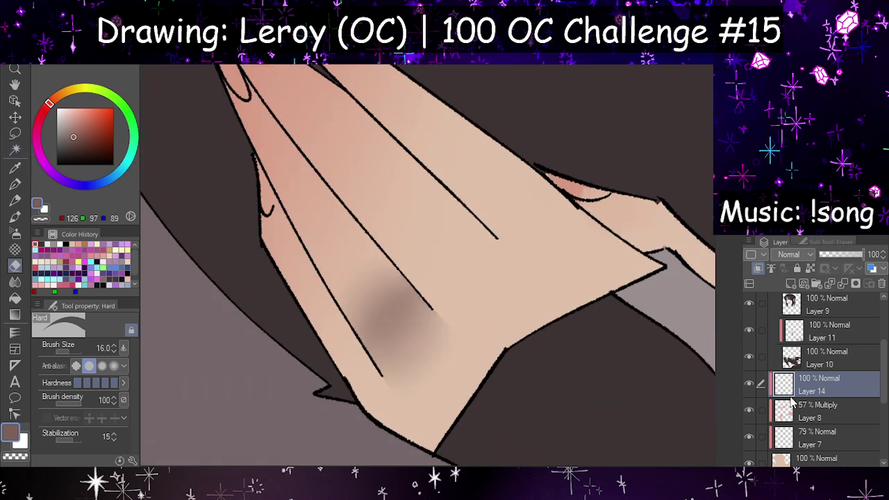
Step: Blur the blush beside the nail on the partly hidden hand on Multiply Layer 8, with brush size 34.4
click(796, 417)
click(15, 281)
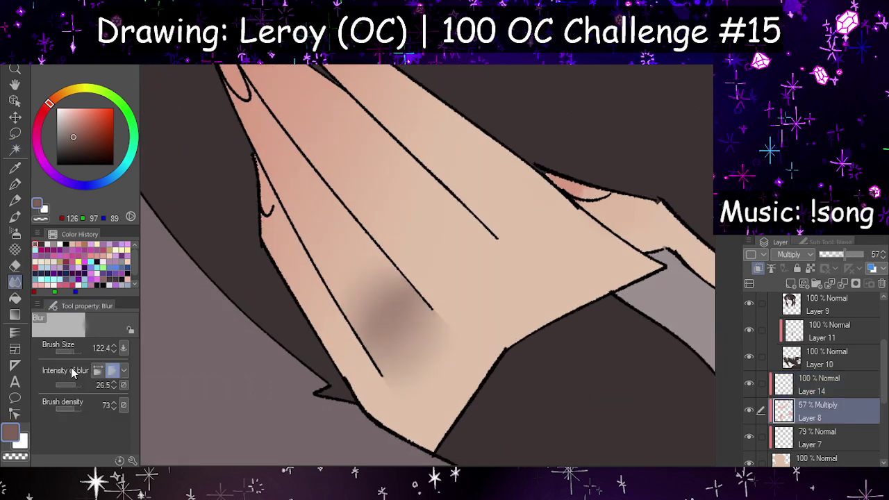
drag(70, 352, 61, 353)
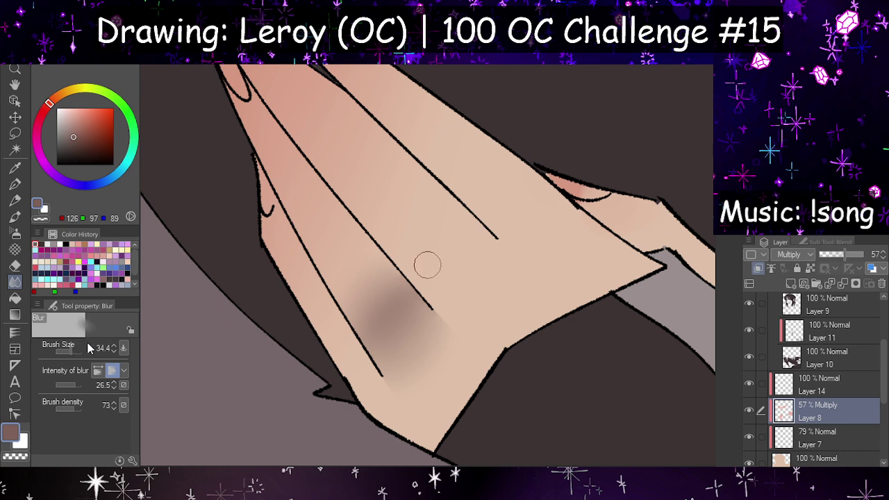
mouse_move(611, 197)
mouse_down()
mouse_move(569, 186)
mouse_move(587, 191)
mouse_up()
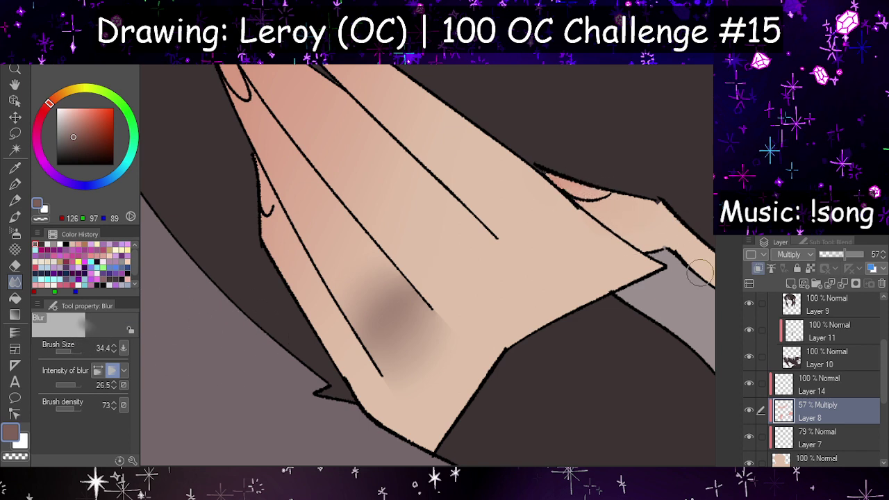
Step: Nudge the blurred brown shading patch on Layer 14 slightly into place between the finger lines with Move layer
click(806, 378)
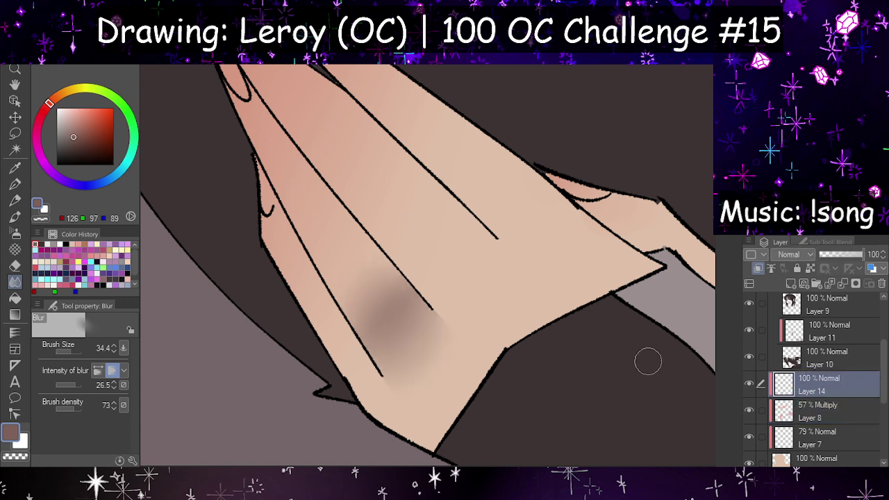
click(15, 118)
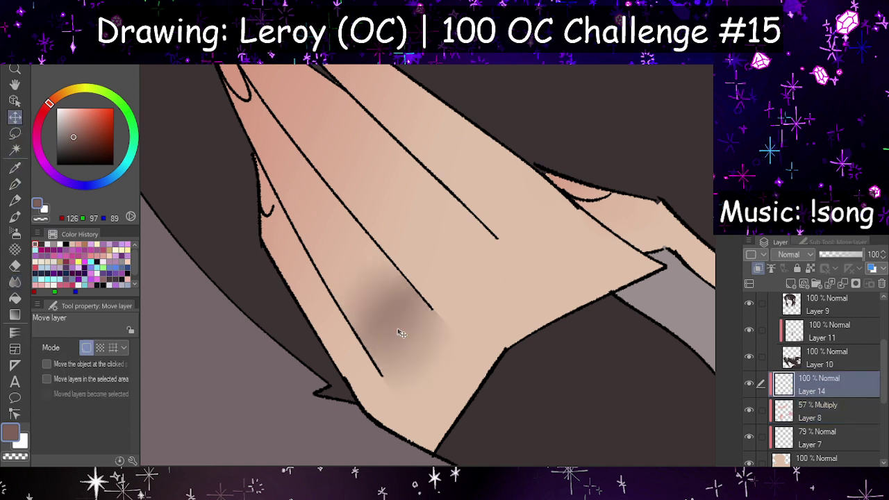
drag(397, 332, 388, 322)
mouse_move(395, 325)
mouse_down()
mouse_move(401, 333)
mouse_move(393, 325)
mouse_up()
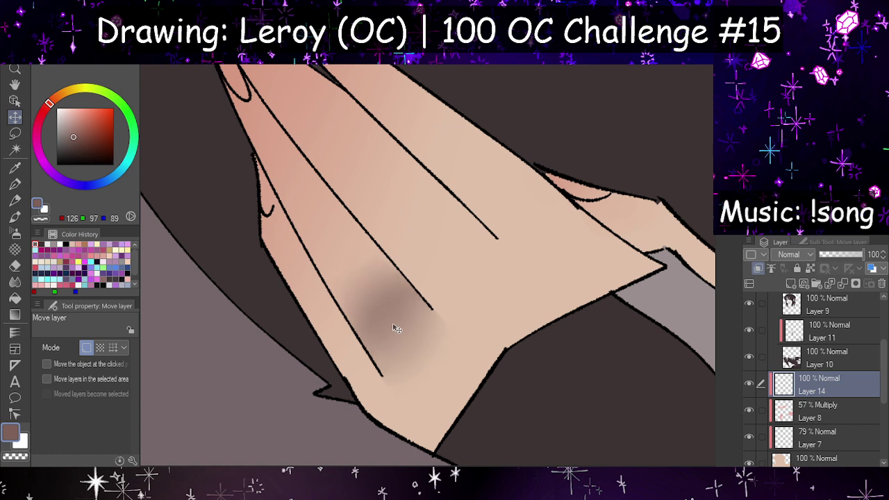
Step: Set Layer 14, holding the hand's brown shading, to Multiply blending at 57% opacity
click(14, 265)
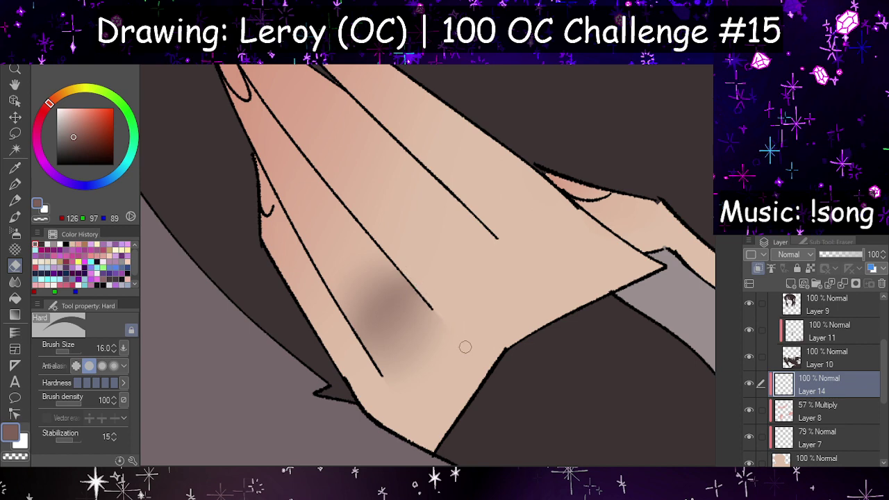
scroll(463, 324, down, 4)
scroll(460, 335, down, 1)
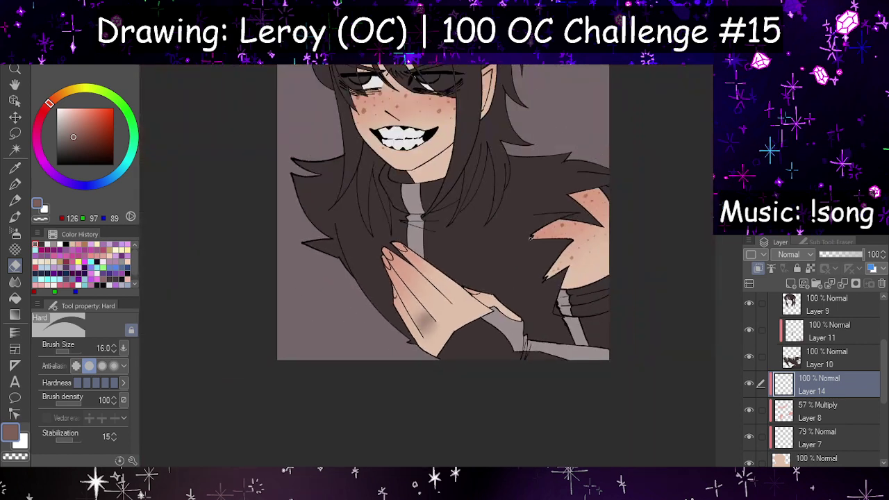
scroll(542, 268, up, 1)
click(790, 285)
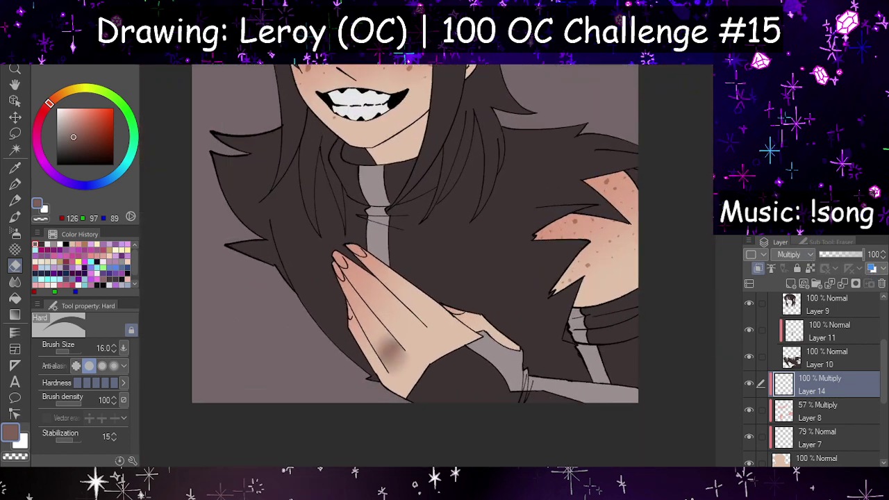
click(833, 256)
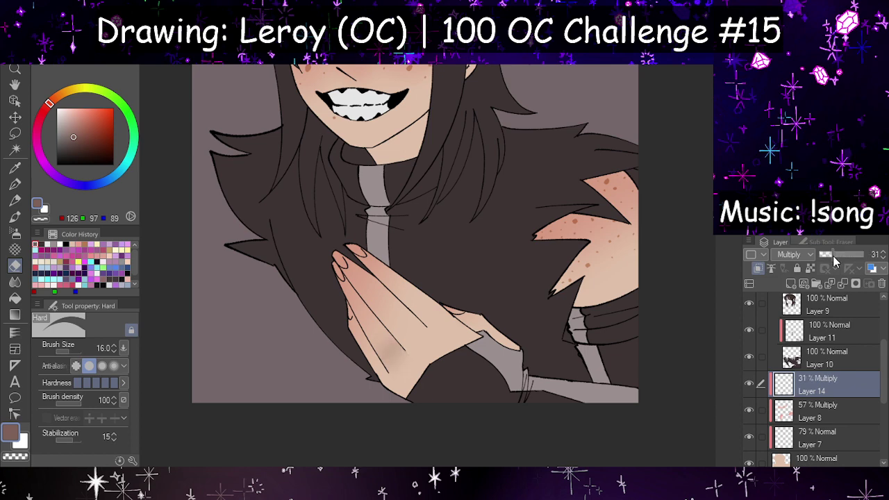
drag(835, 256, 846, 256)
Step: Try erasing the lower edge of the hand's shading patch, undo the stroke, and soften the edge with Blur at intensity 6.9
scroll(406, 400, up, 1)
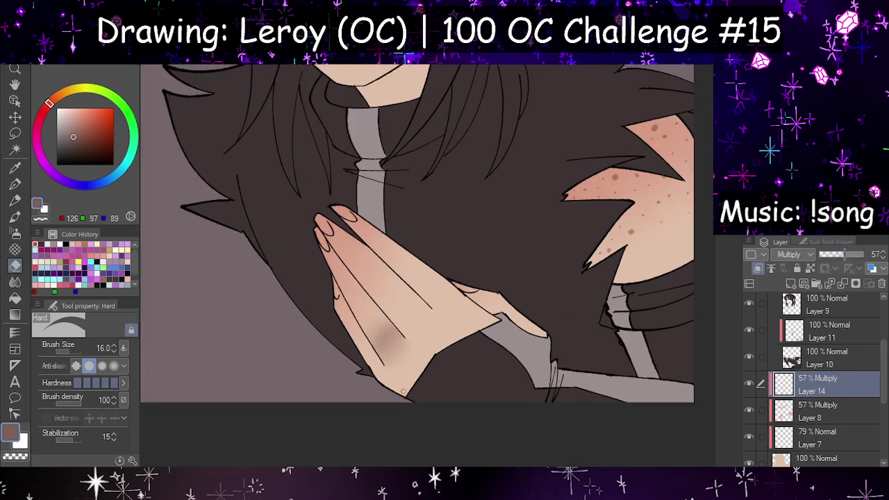
scroll(402, 393, up, 1)
drag(383, 354, 417, 321)
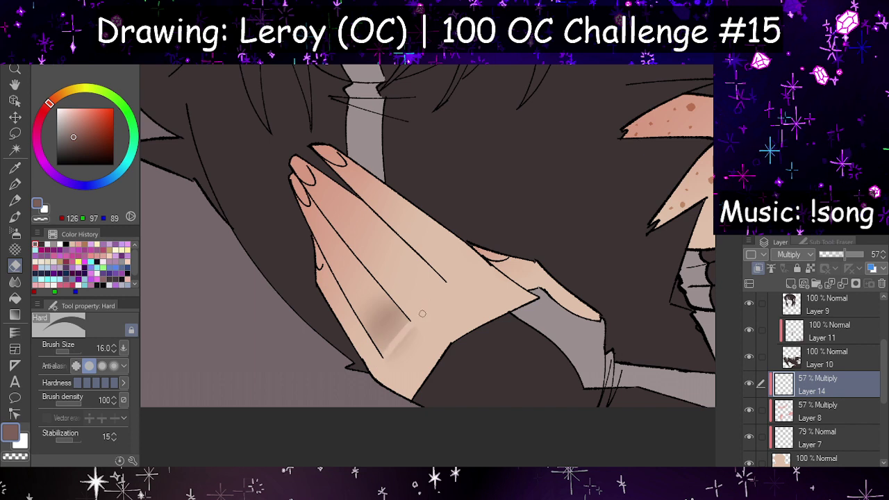
key(ctrl+z)
click(15, 281)
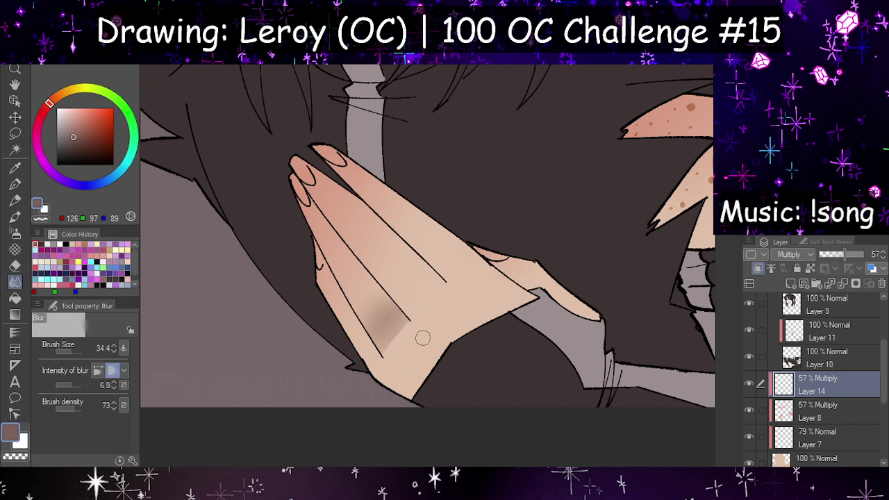
drag(423, 337, 404, 326)
Step: Add a clipped layer above the hair's Layer 9 and cover the hair with brown 126, 97, 89 using the G-pen at size 2000
scroll(424, 339, down, 6)
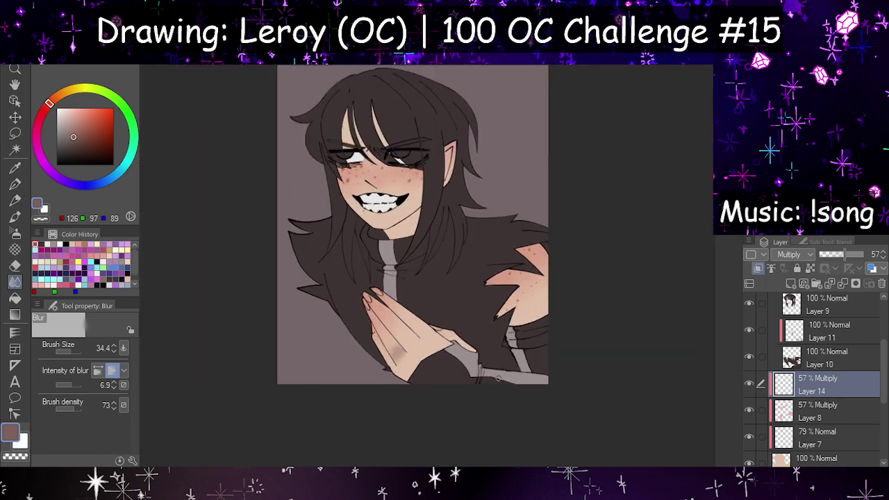
scroll(499, 378, down, 4)
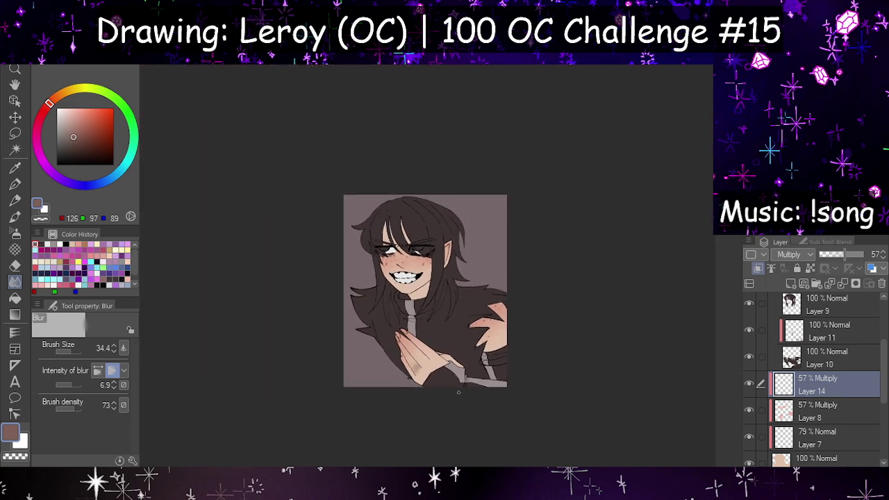
scroll(445, 362, up, 3)
scroll(424, 305, down, 1)
scroll(421, 299, up, 1)
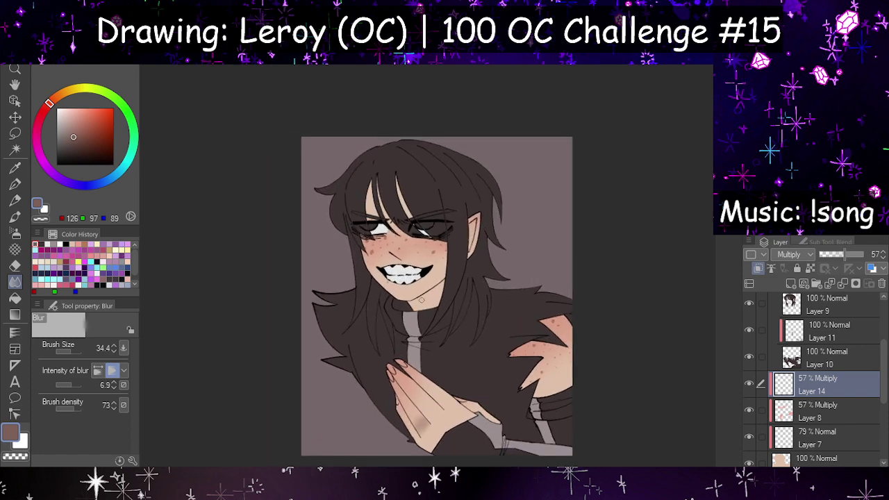
scroll(839, 374, up, 1)
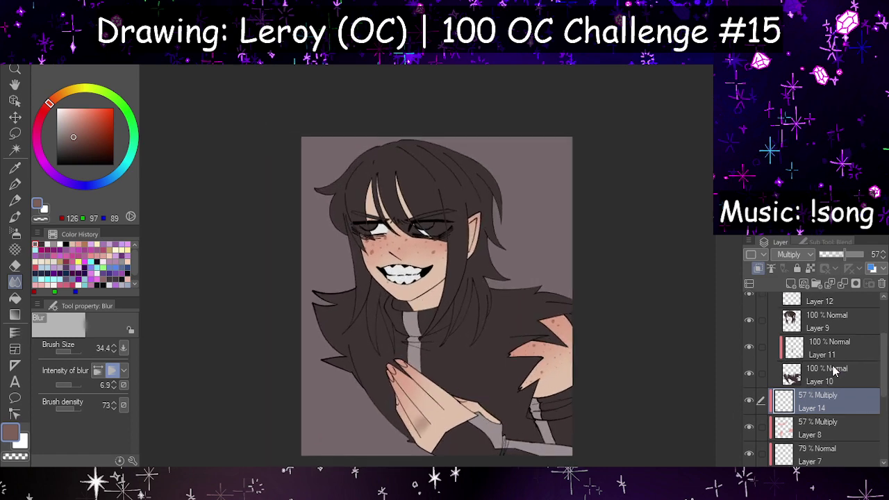
click(824, 375)
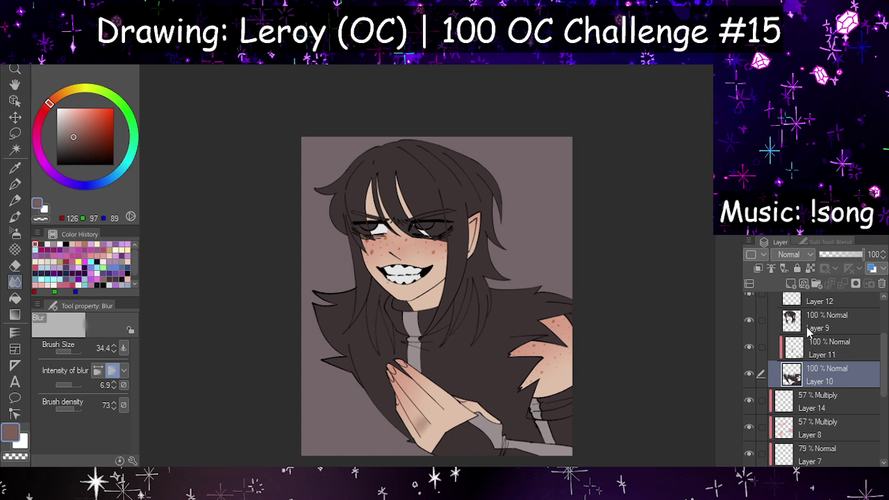
click(808, 334)
click(791, 284)
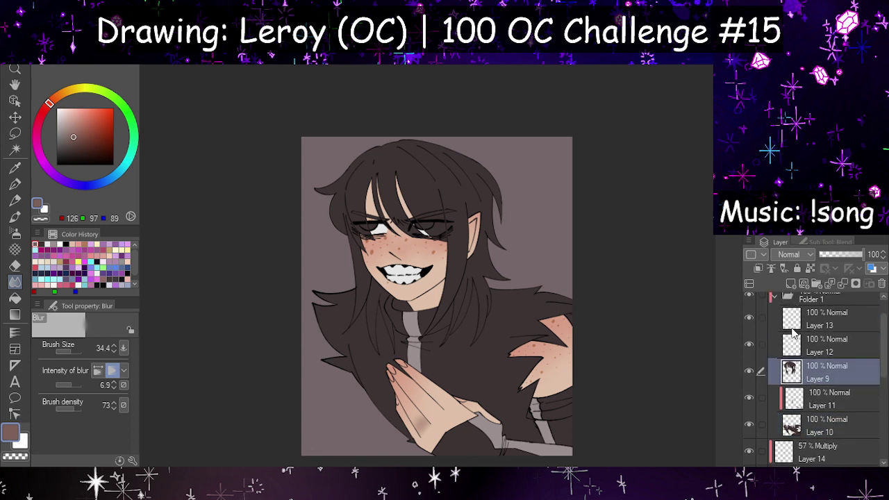
click(758, 269)
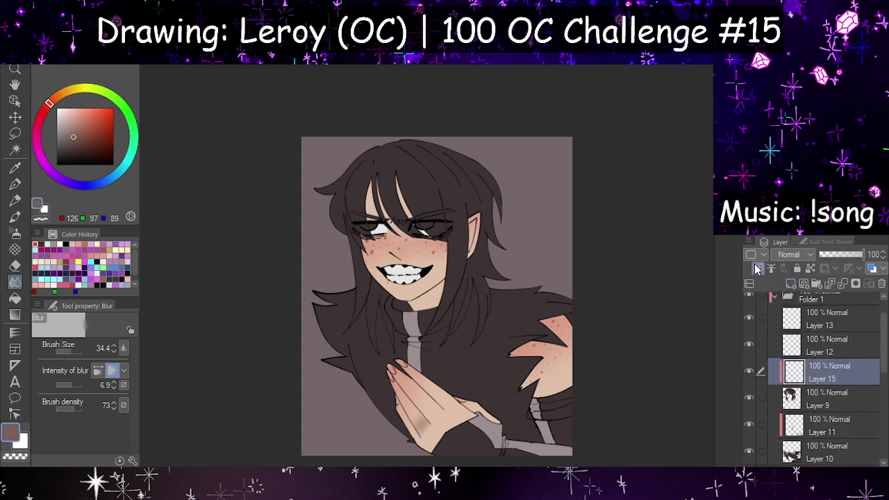
click(15, 185)
click(450, 259)
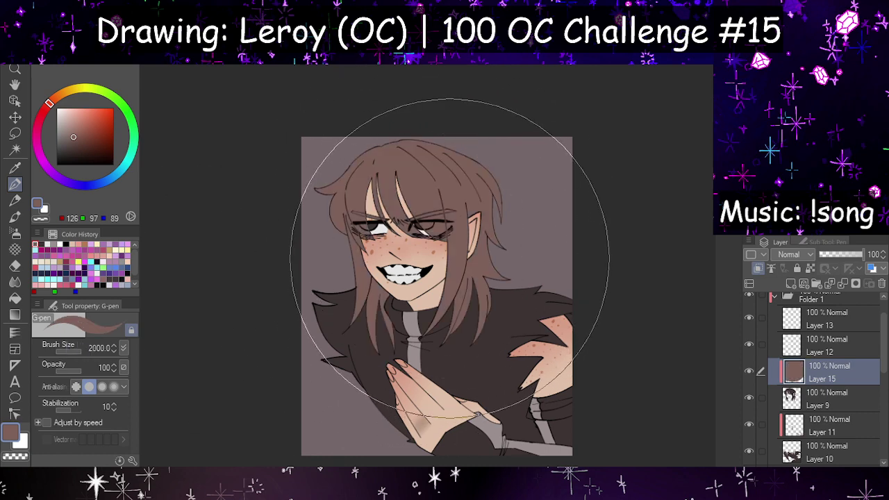
Step: Lower the brown hair overlay to 15% opacity and merge it into the hair's Layer 9
click(826, 254)
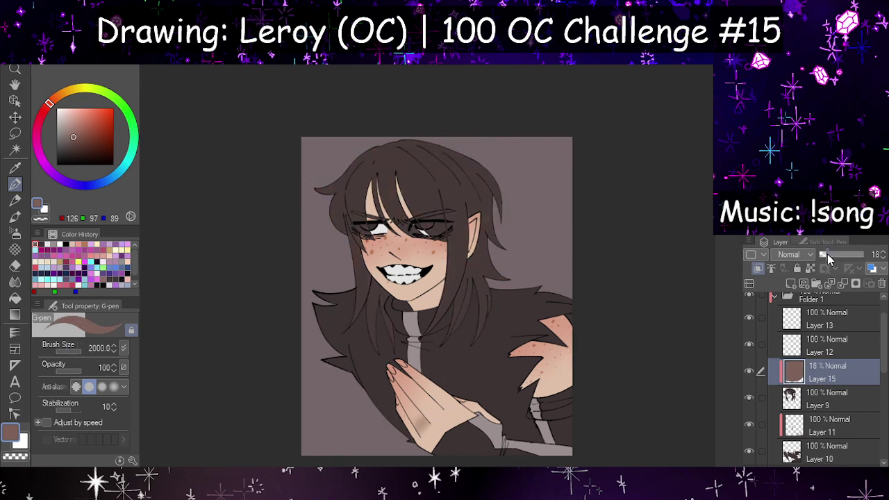
drag(827, 253, 829, 254)
click(829, 255)
scroll(361, 212, down, 2)
scroll(408, 269, up, 3)
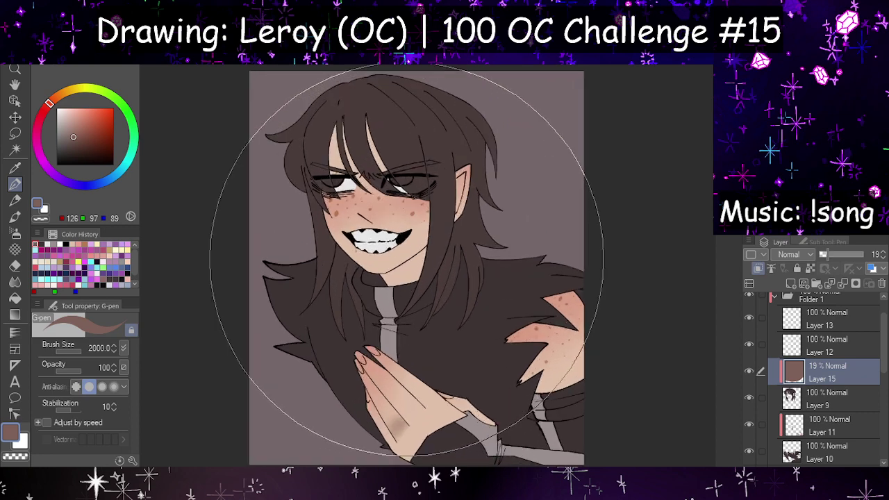
click(829, 254)
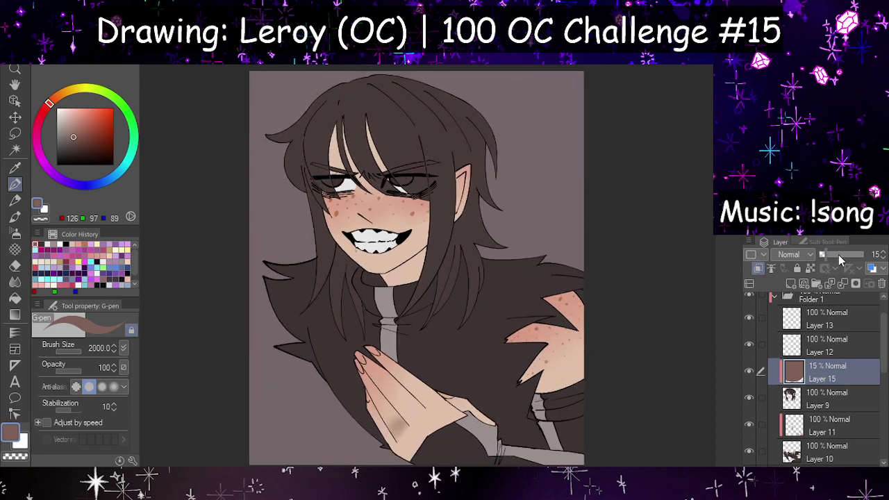
key(ctrl+e)
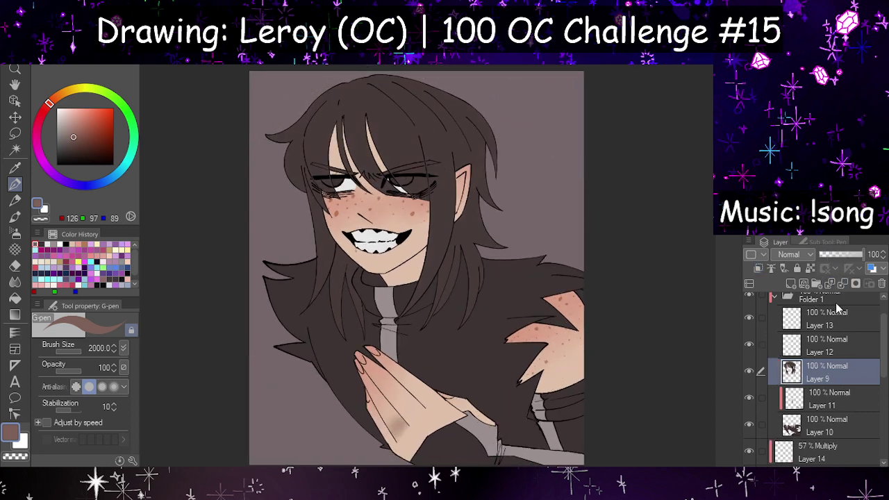
Step: Examine the tinted hair against the clothing by toggling the hair layer and sampling the clothing's dark colour
click(749, 372)
click(749, 372)
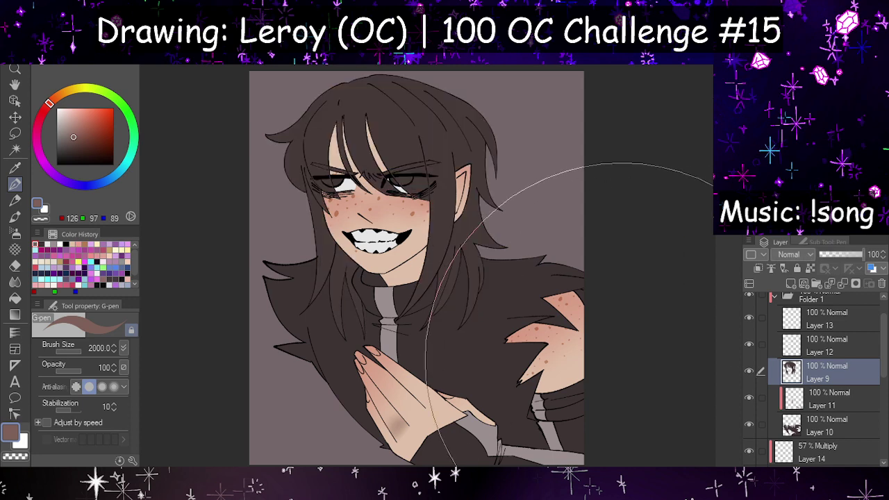
scroll(375, 272, down, 2)
scroll(374, 268, up, 1)
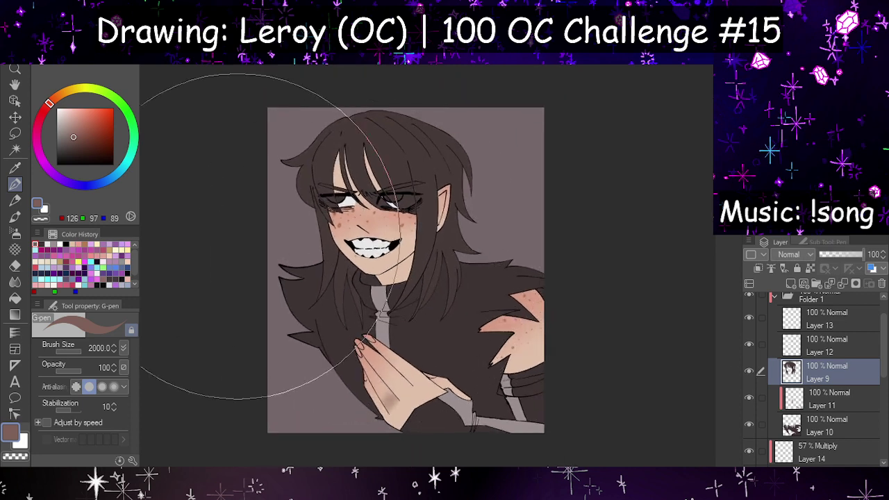
click(14, 167)
click(486, 293)
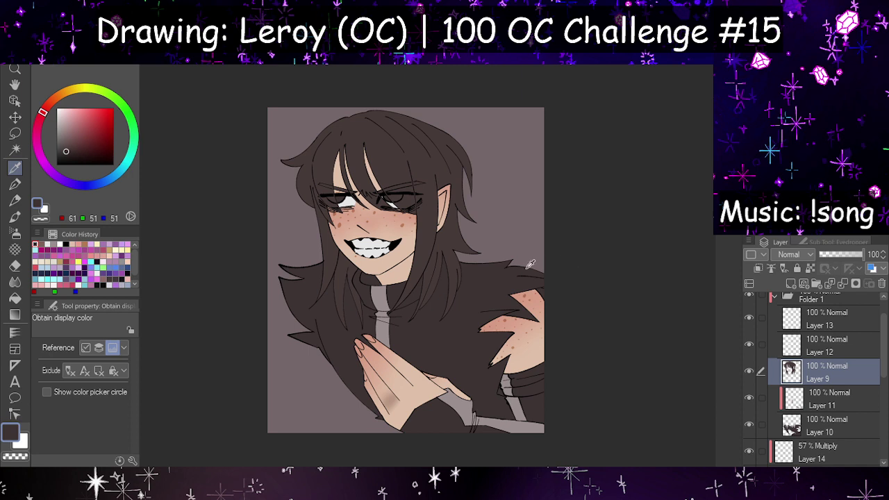
scroll(525, 265, down, 3)
scroll(448, 268, up, 3)
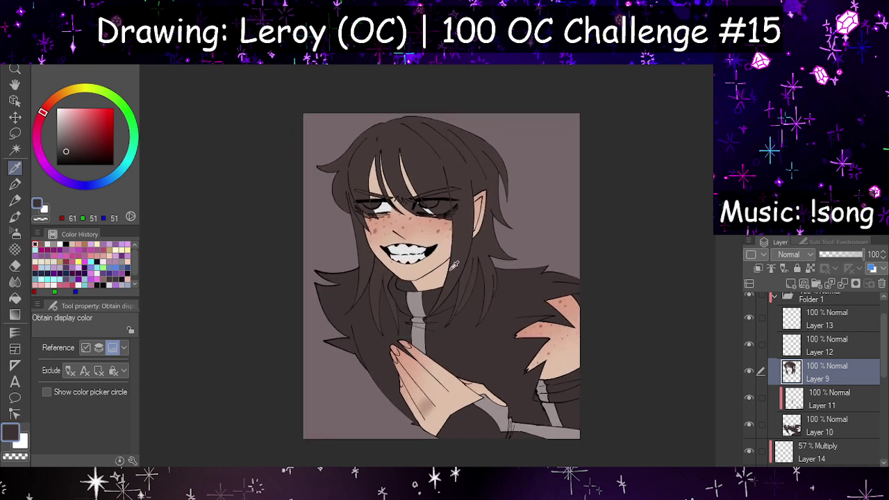
scroll(842, 379, up, 1)
scroll(839, 375, down, 2)
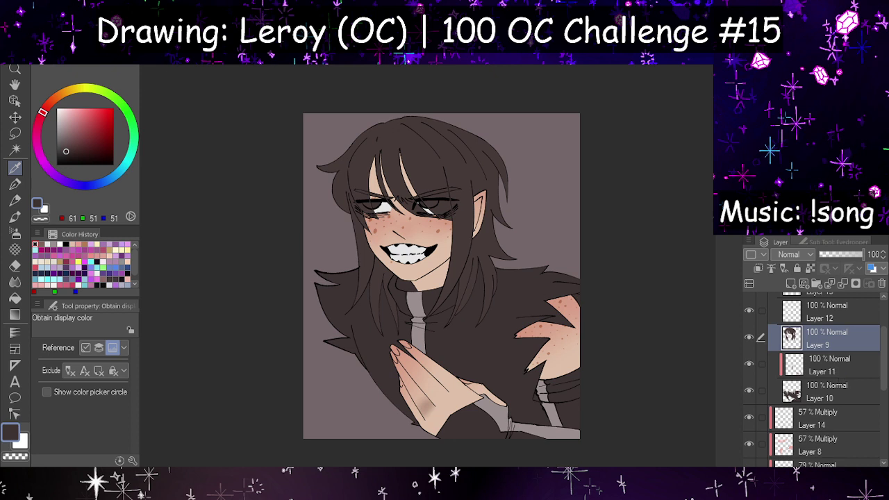
Step: Undo the hair overlay's merge and edits, and redo them up to the separate layer at 15% opacity
key(ctrl+z)
key(ctrl+z)
key(ctrl+z)
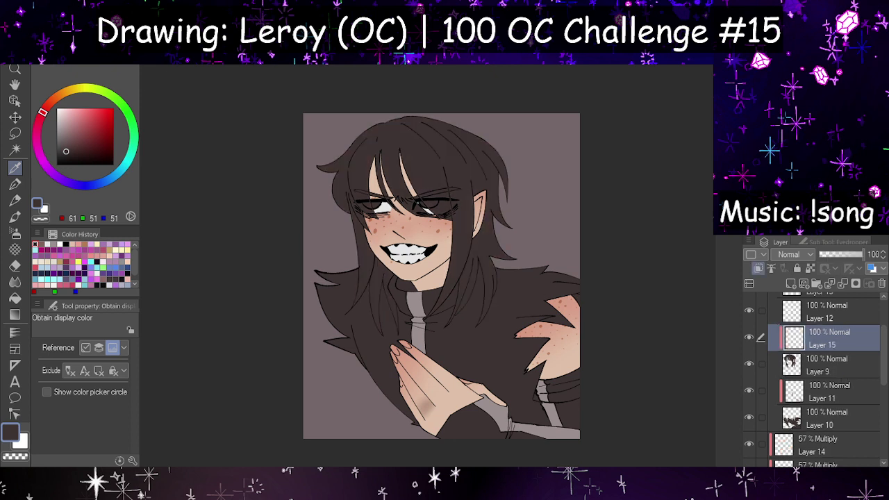
key(ctrl+y)
key(ctrl+y)
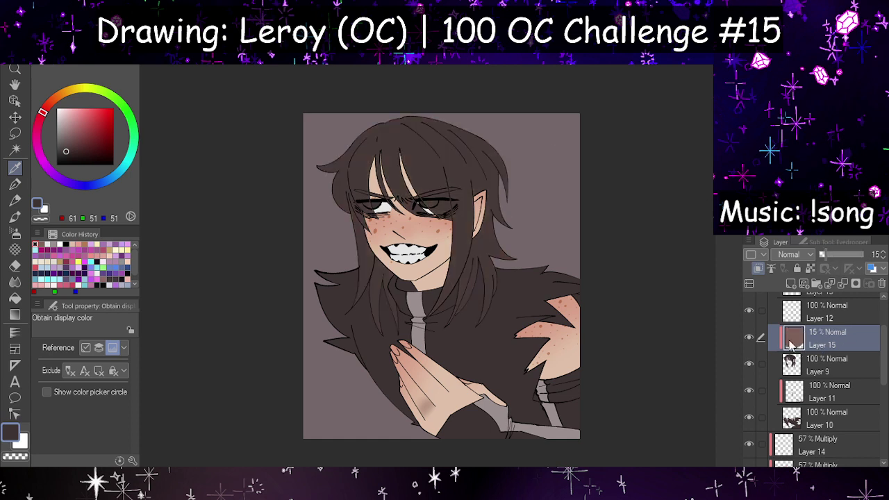
Step: Compare the hair with and without the brown overlay on Layer 15, and delete that layer
click(752, 338)
click(751, 338)
click(752, 338)
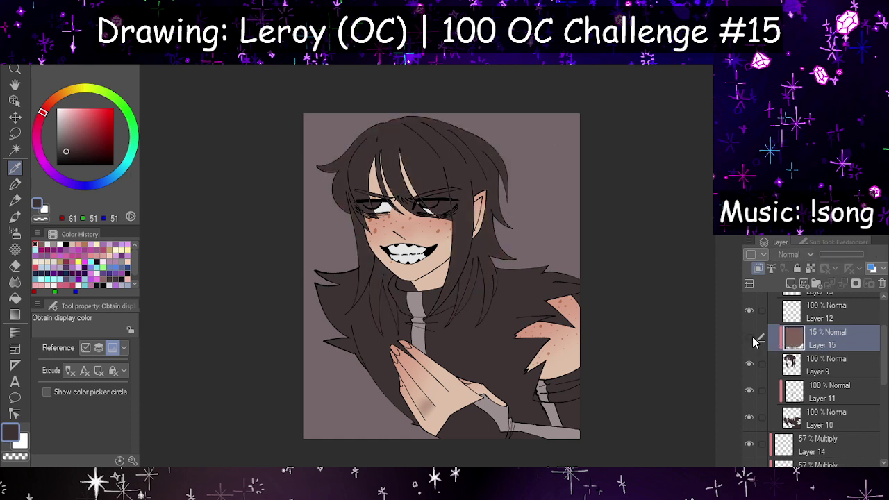
click(751, 339)
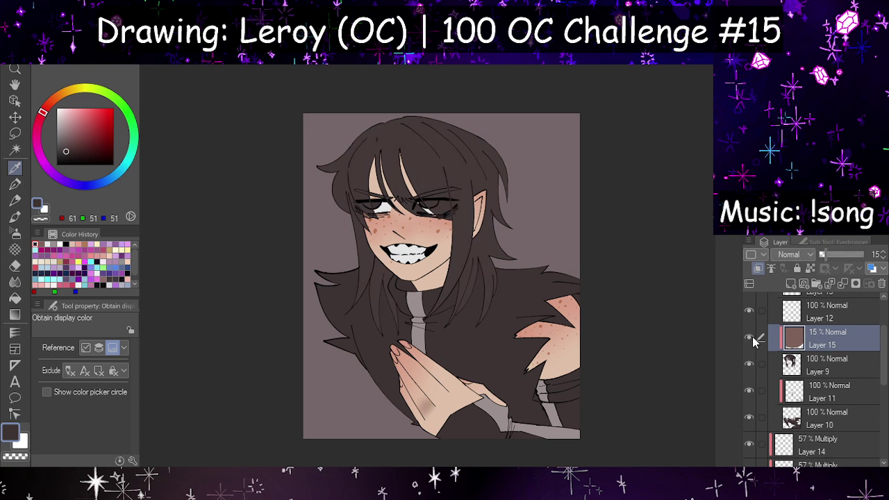
click(881, 284)
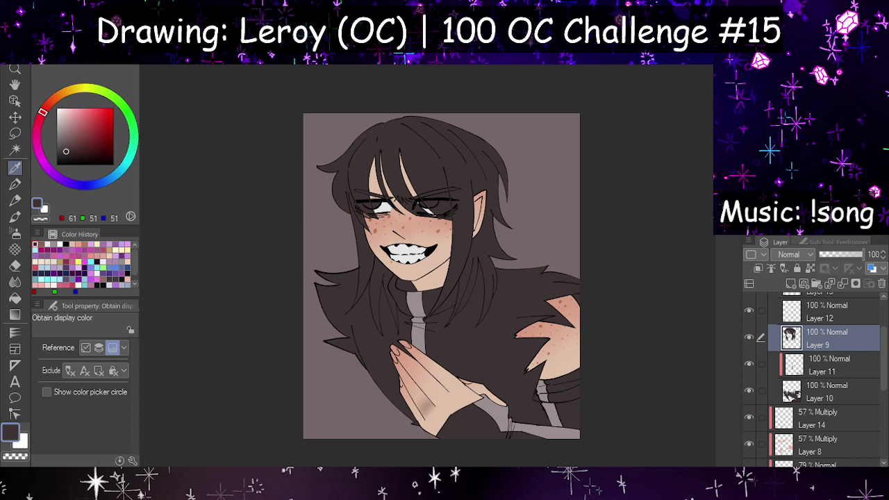
Step: Add a clipped Multiply layer at 100% opacity above Layer 14 and choose dusty pink 193, 138, 161 as the drawing colour
scroll(487, 383, up, 1)
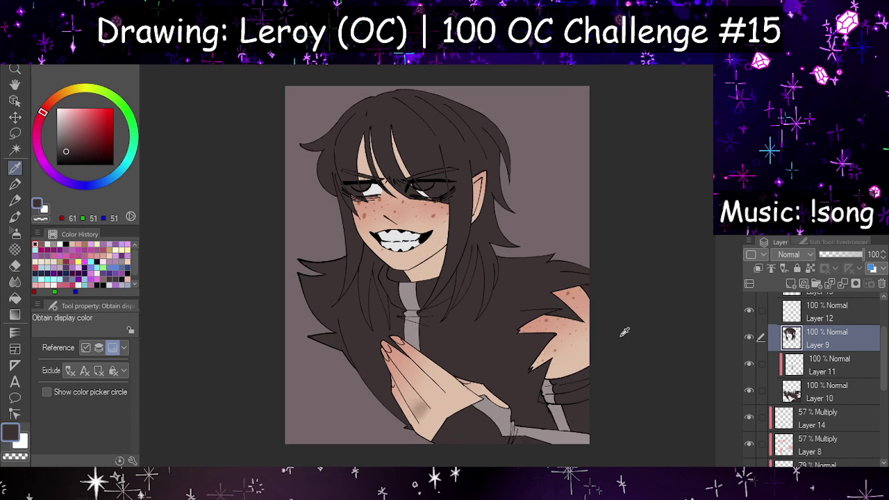
scroll(834, 361, down, 2)
click(834, 368)
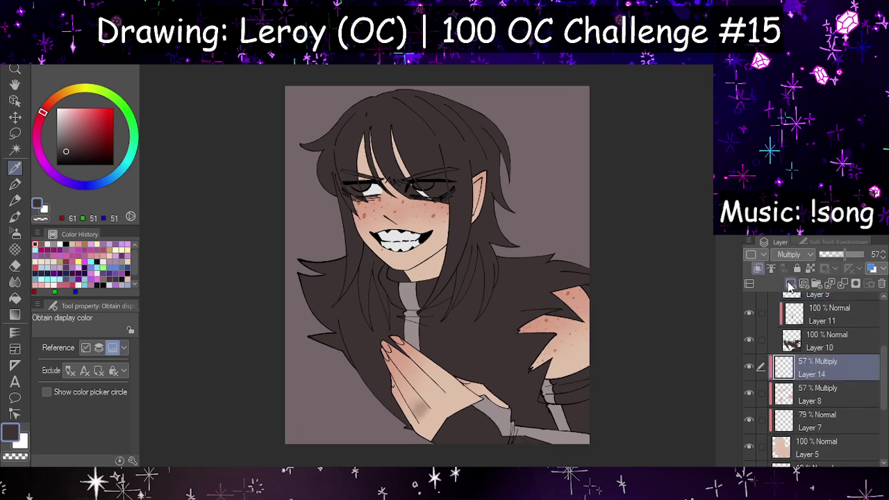
click(790, 285)
click(790, 287)
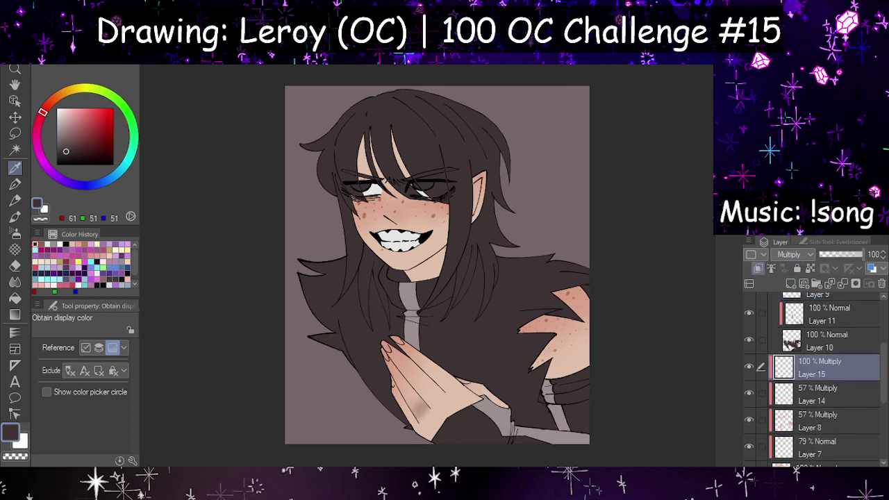
click(37, 134)
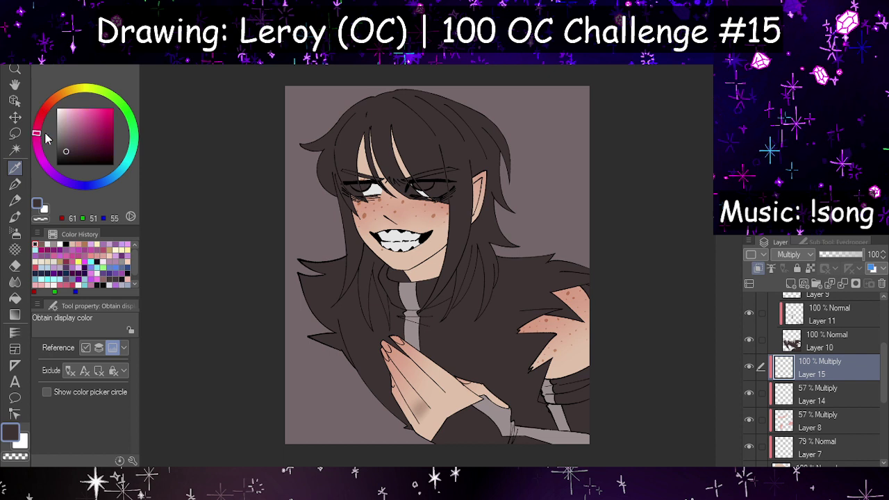
drag(75, 127, 77, 118)
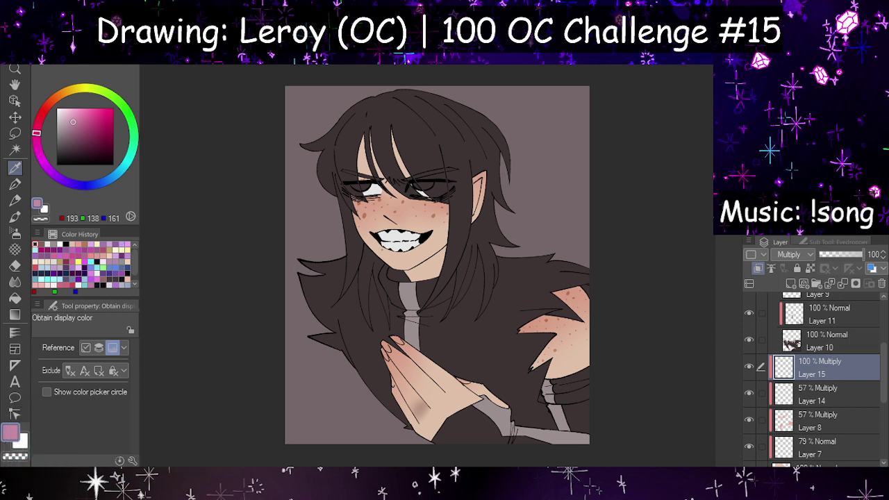
Step: Check the shading and layers of the finished purple-haired character drawing, and return to the Leroy drawing
drag(513, 297, 488, 301)
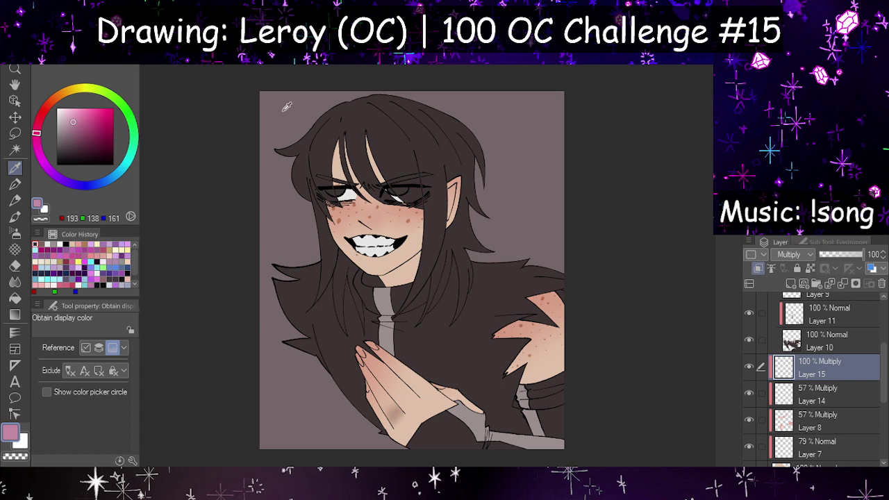
click(176, 61)
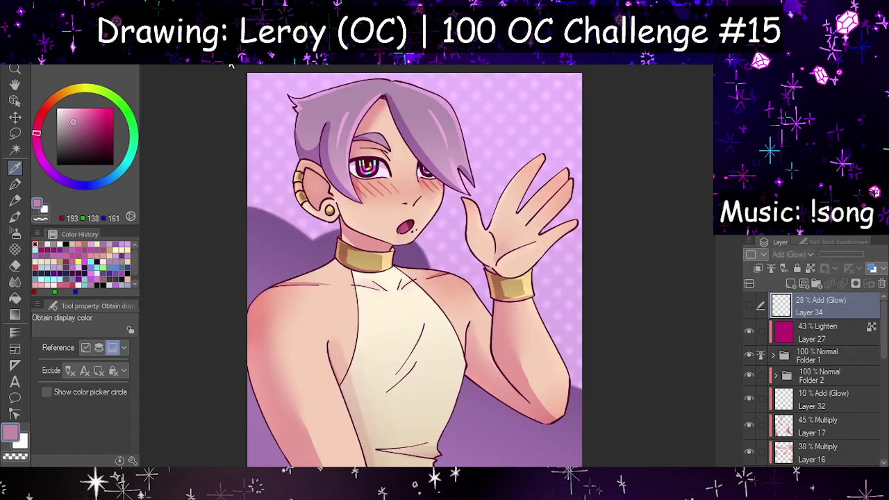
click(231, 65)
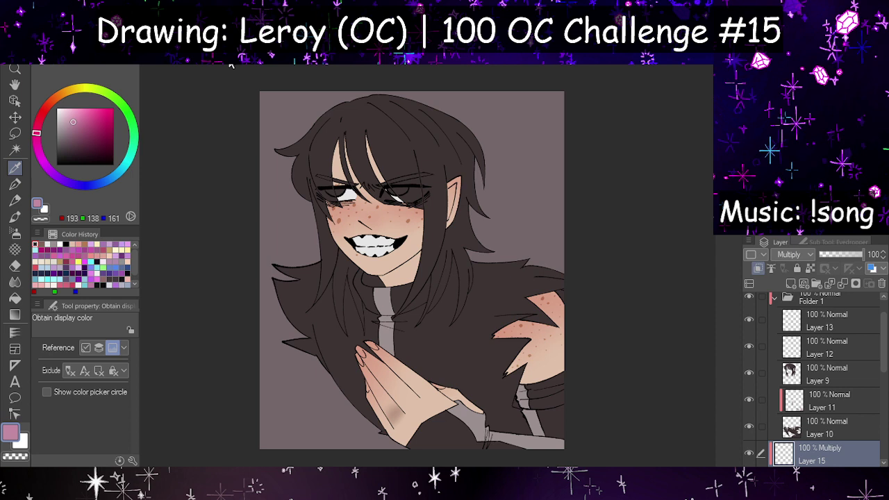